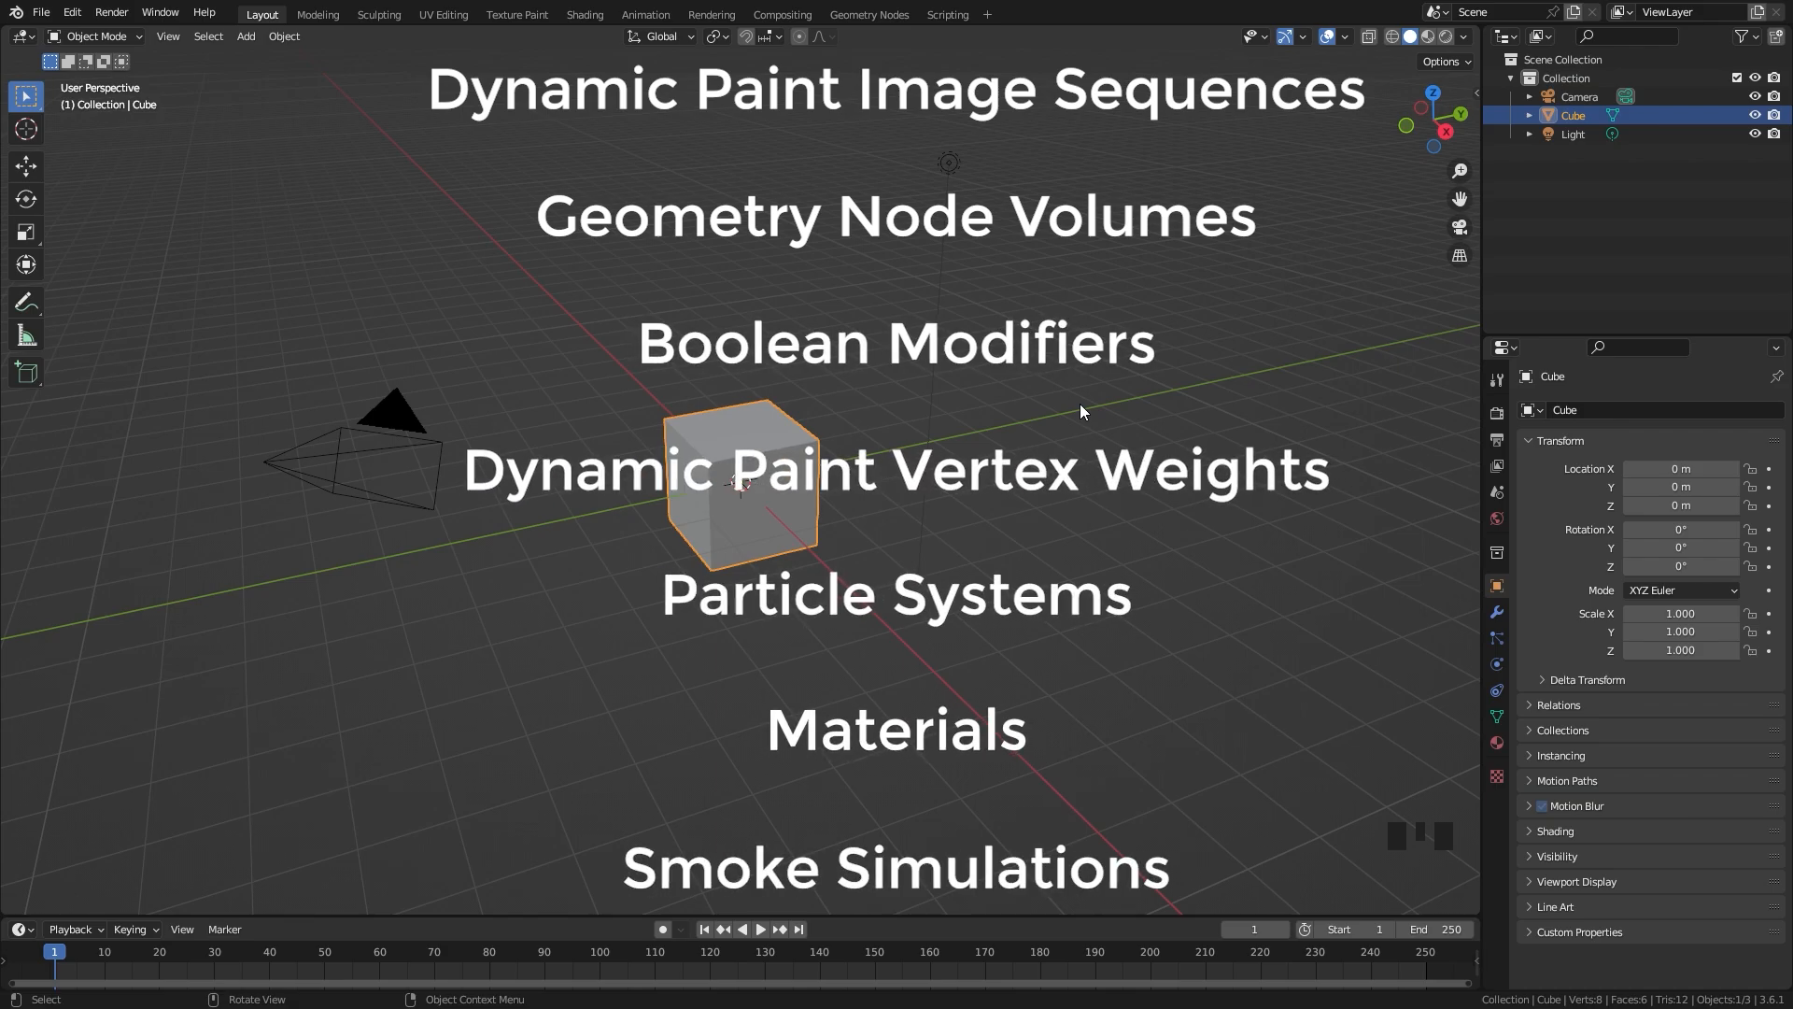
Step: Delete the default cube from the scene
key(x)
click(1338, 634)
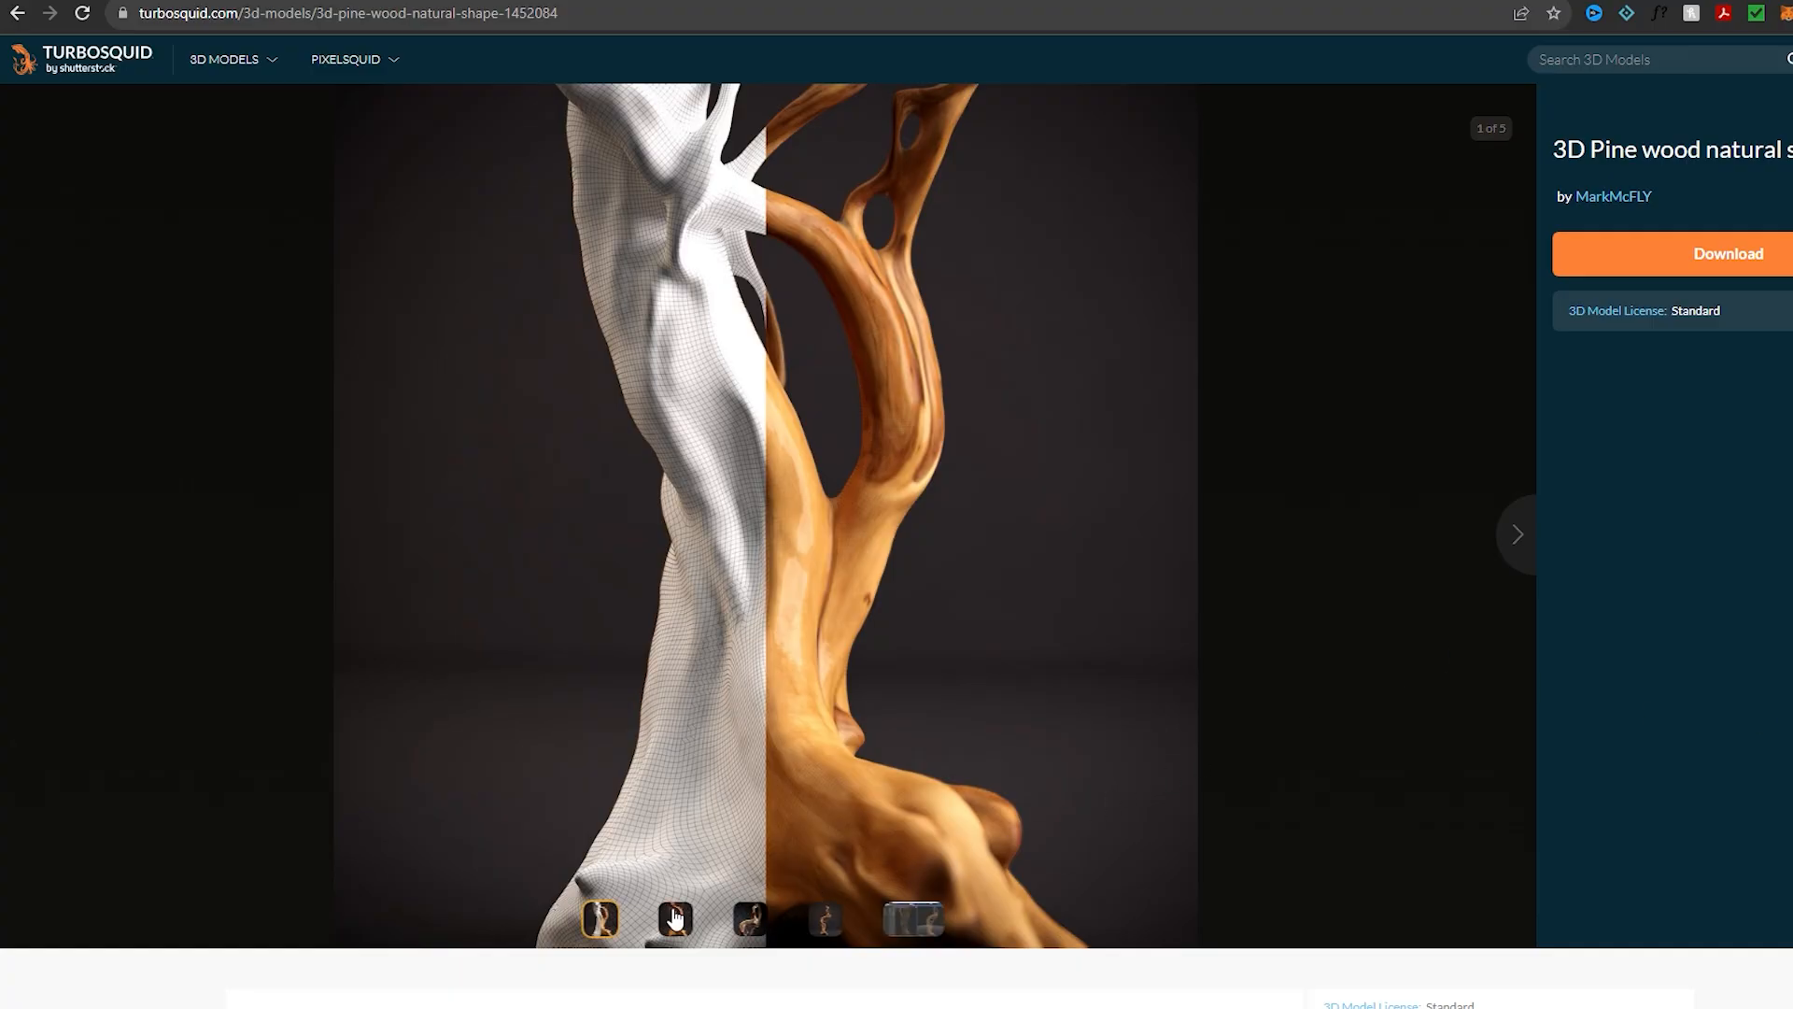
Step: Switch to the TurboSquid page of the pine wood natural shape model and look through its preview images
click(674, 920)
click(750, 919)
click(839, 921)
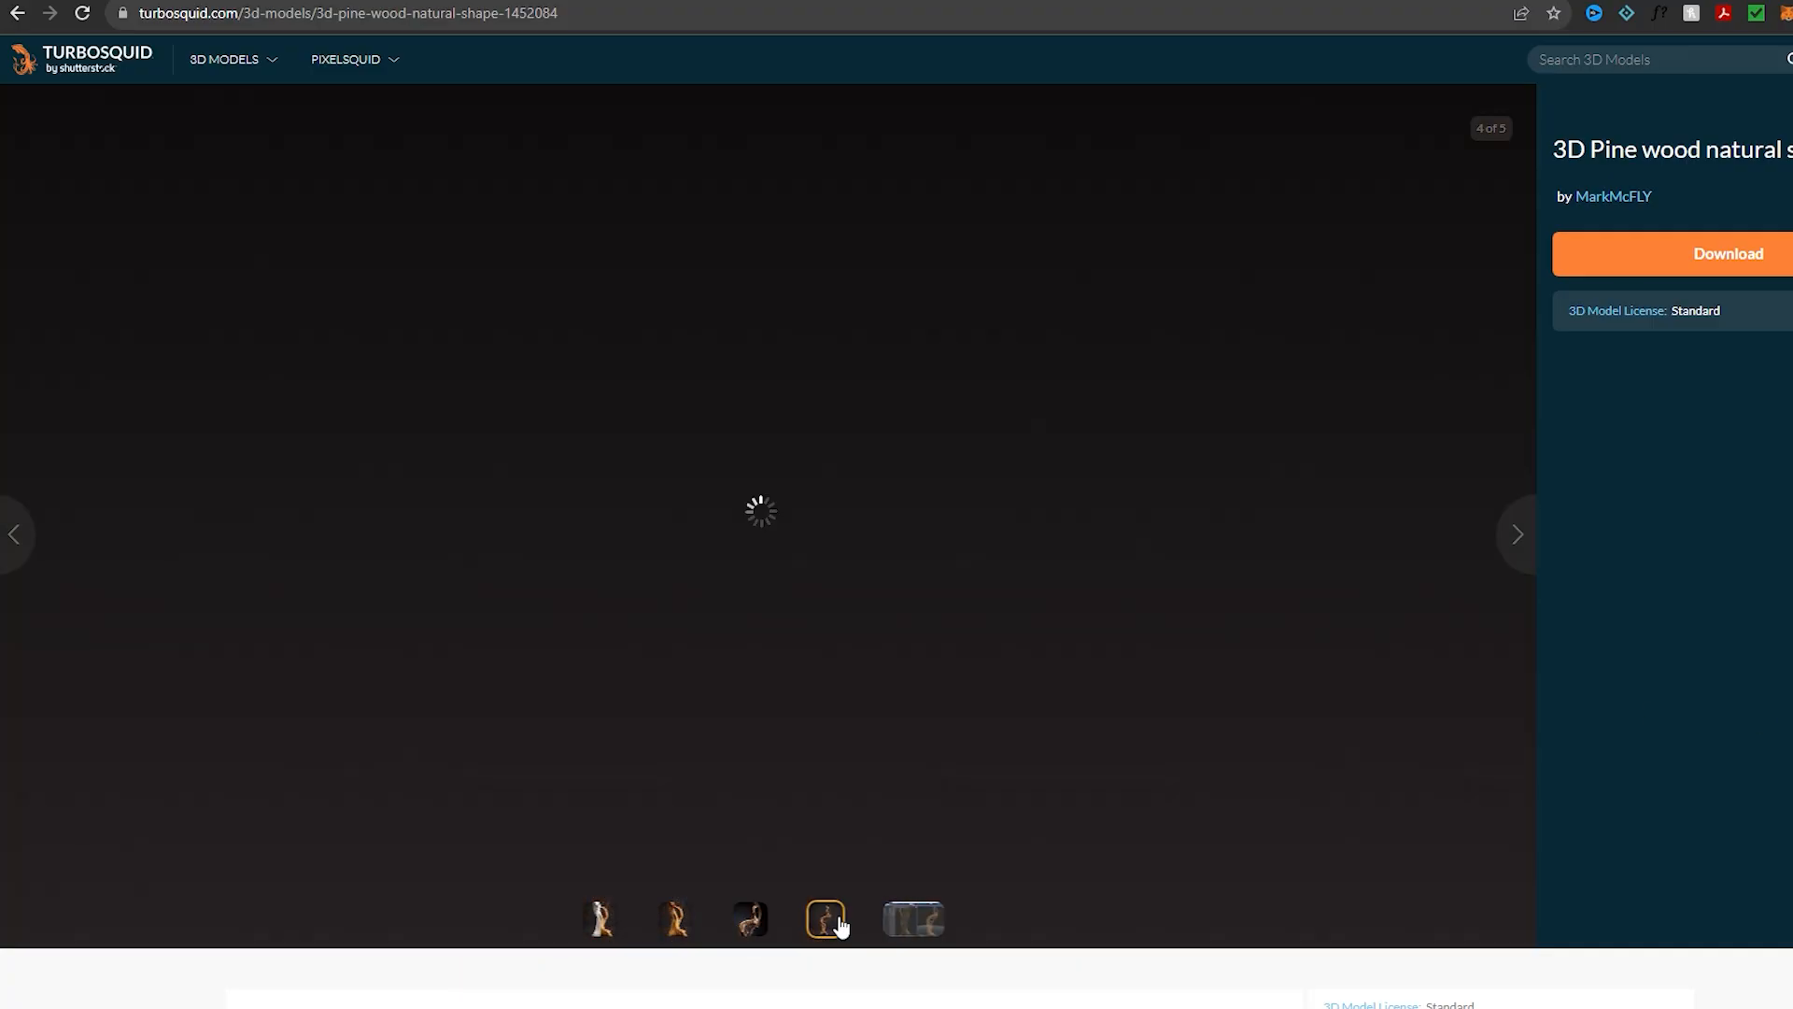
click(910, 920)
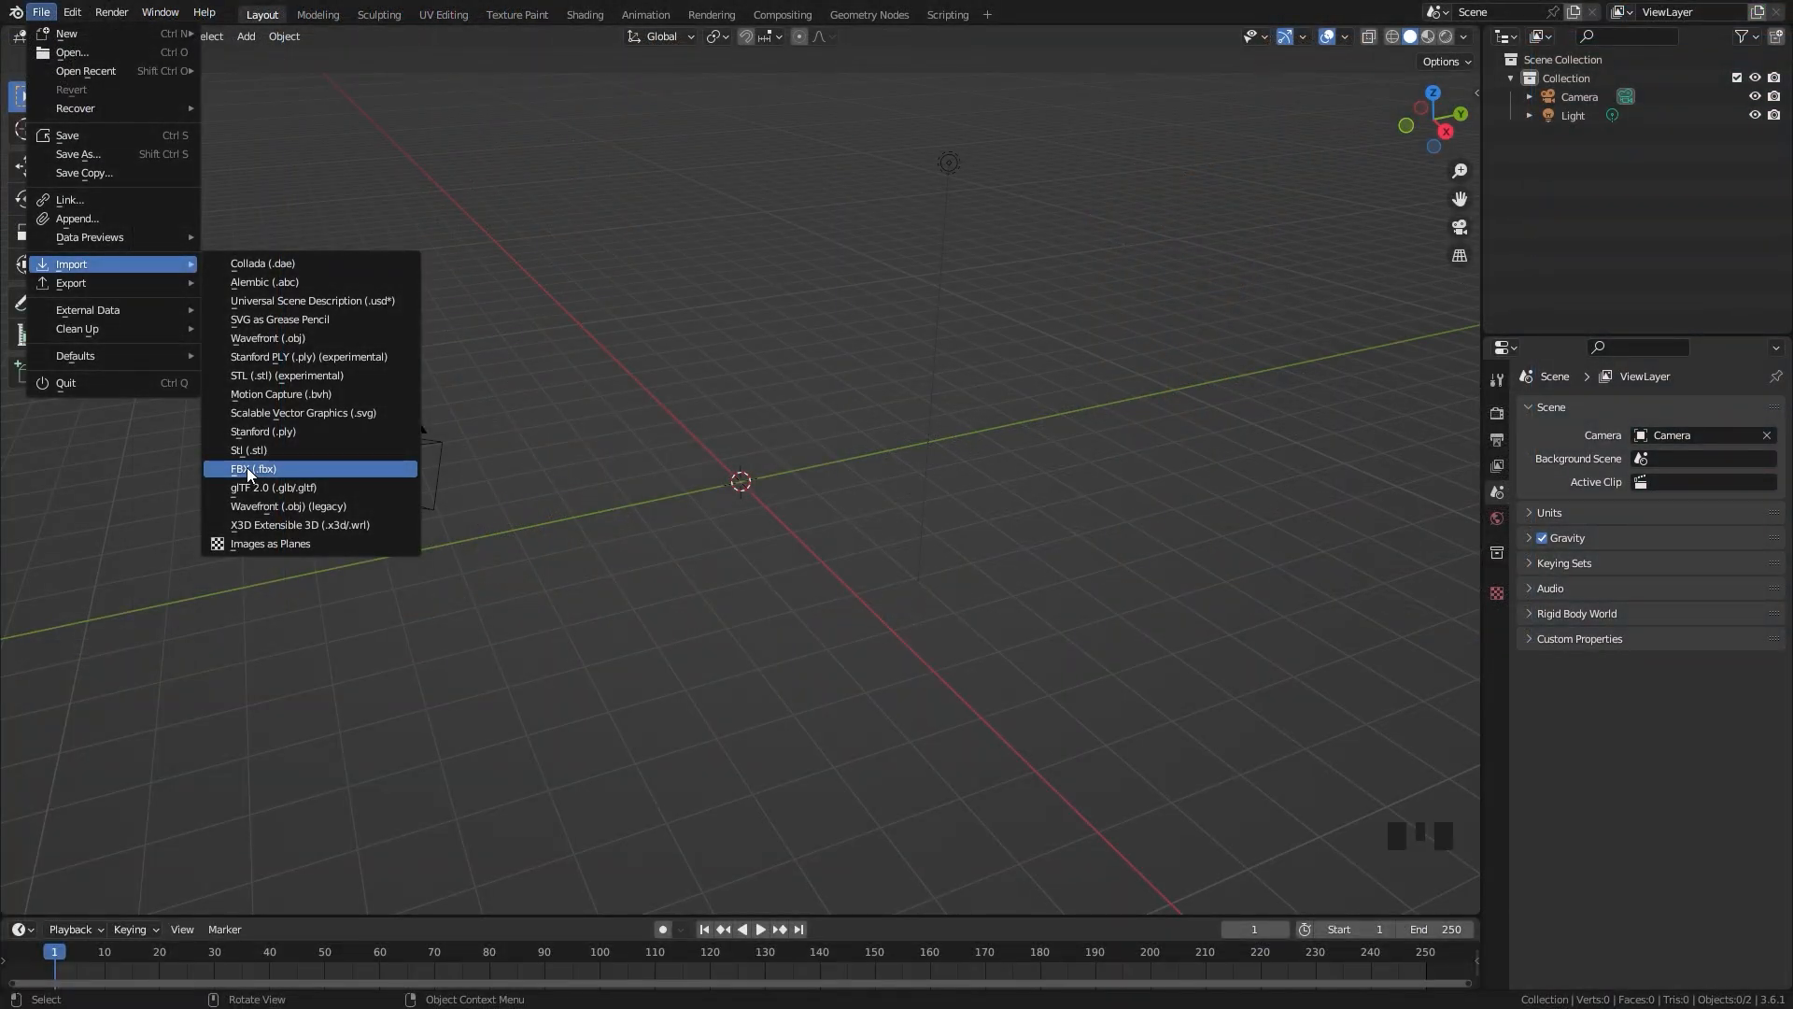
Step: Import the pine wood natural shape decoration model from its FBX file into the Blender scene
click(251, 468)
double_click(277, 458)
click(946, 232)
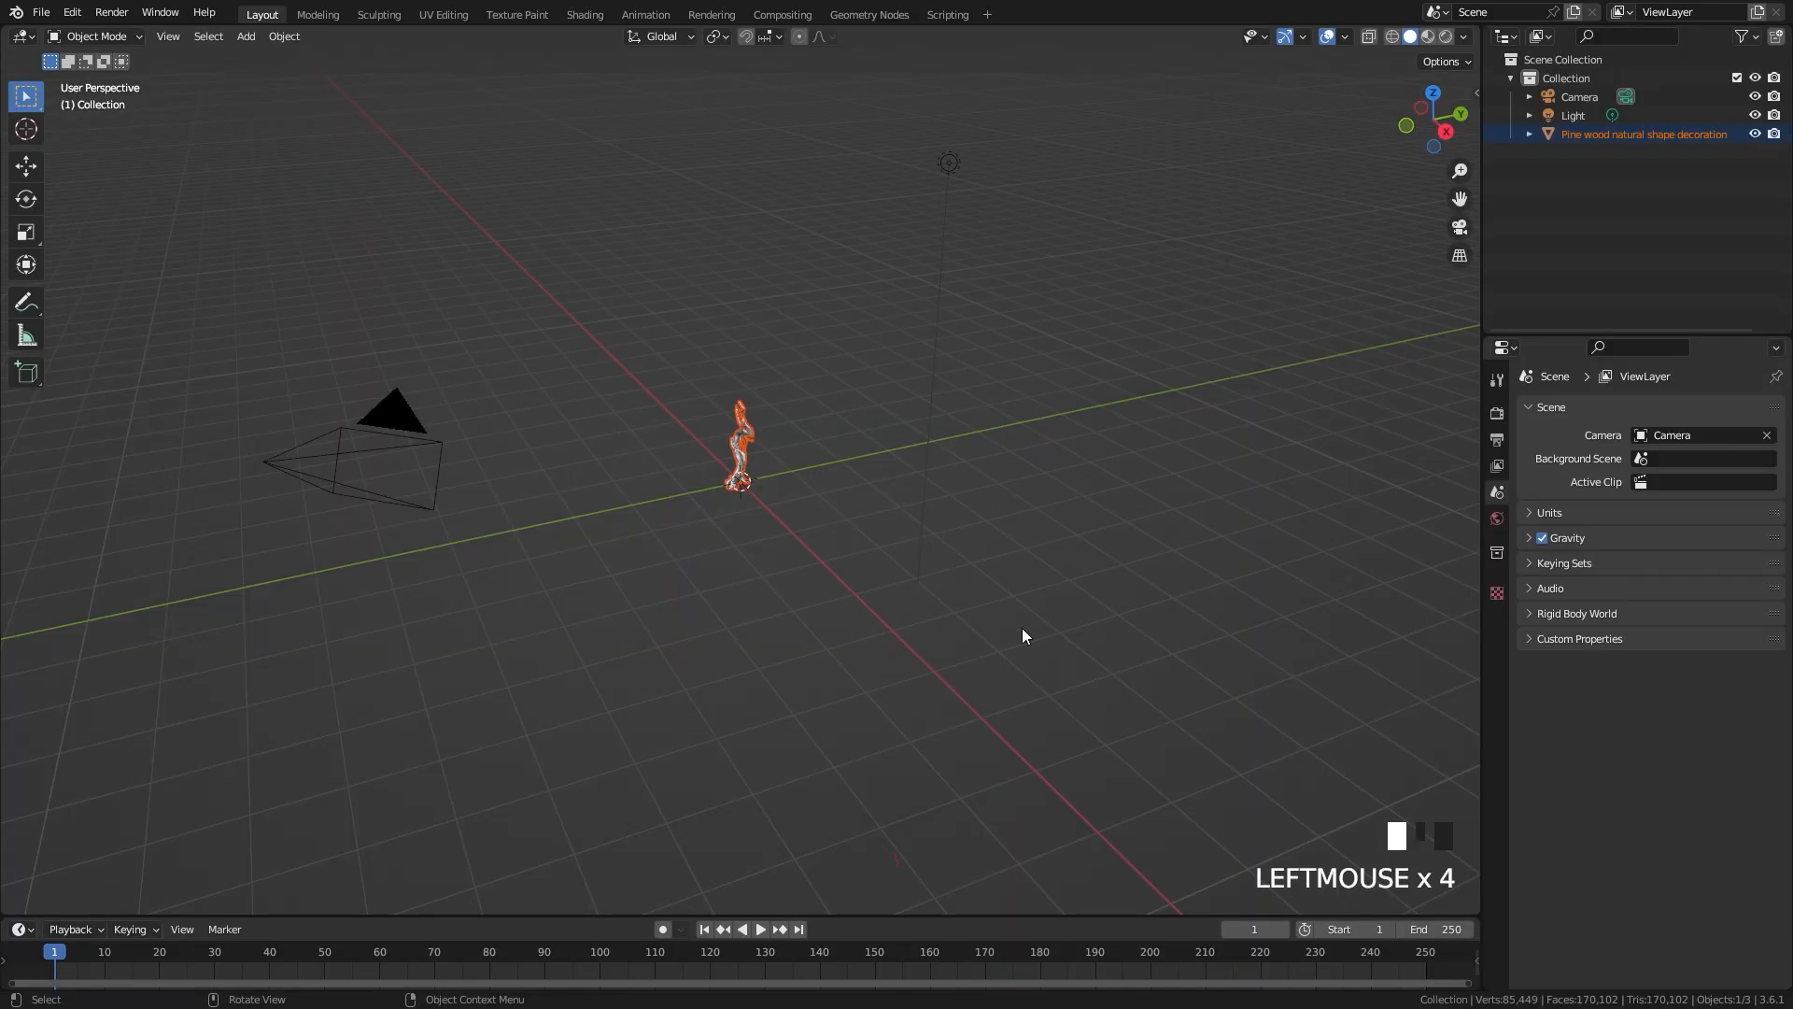
Step: In Edit Mode, select the boundary loop around the nearer opening under the wood's base and fill it with a face
scroll(669, 504, up, 5)
middle_drag(669, 505, 834, 356)
scroll(850, 402, up, 3)
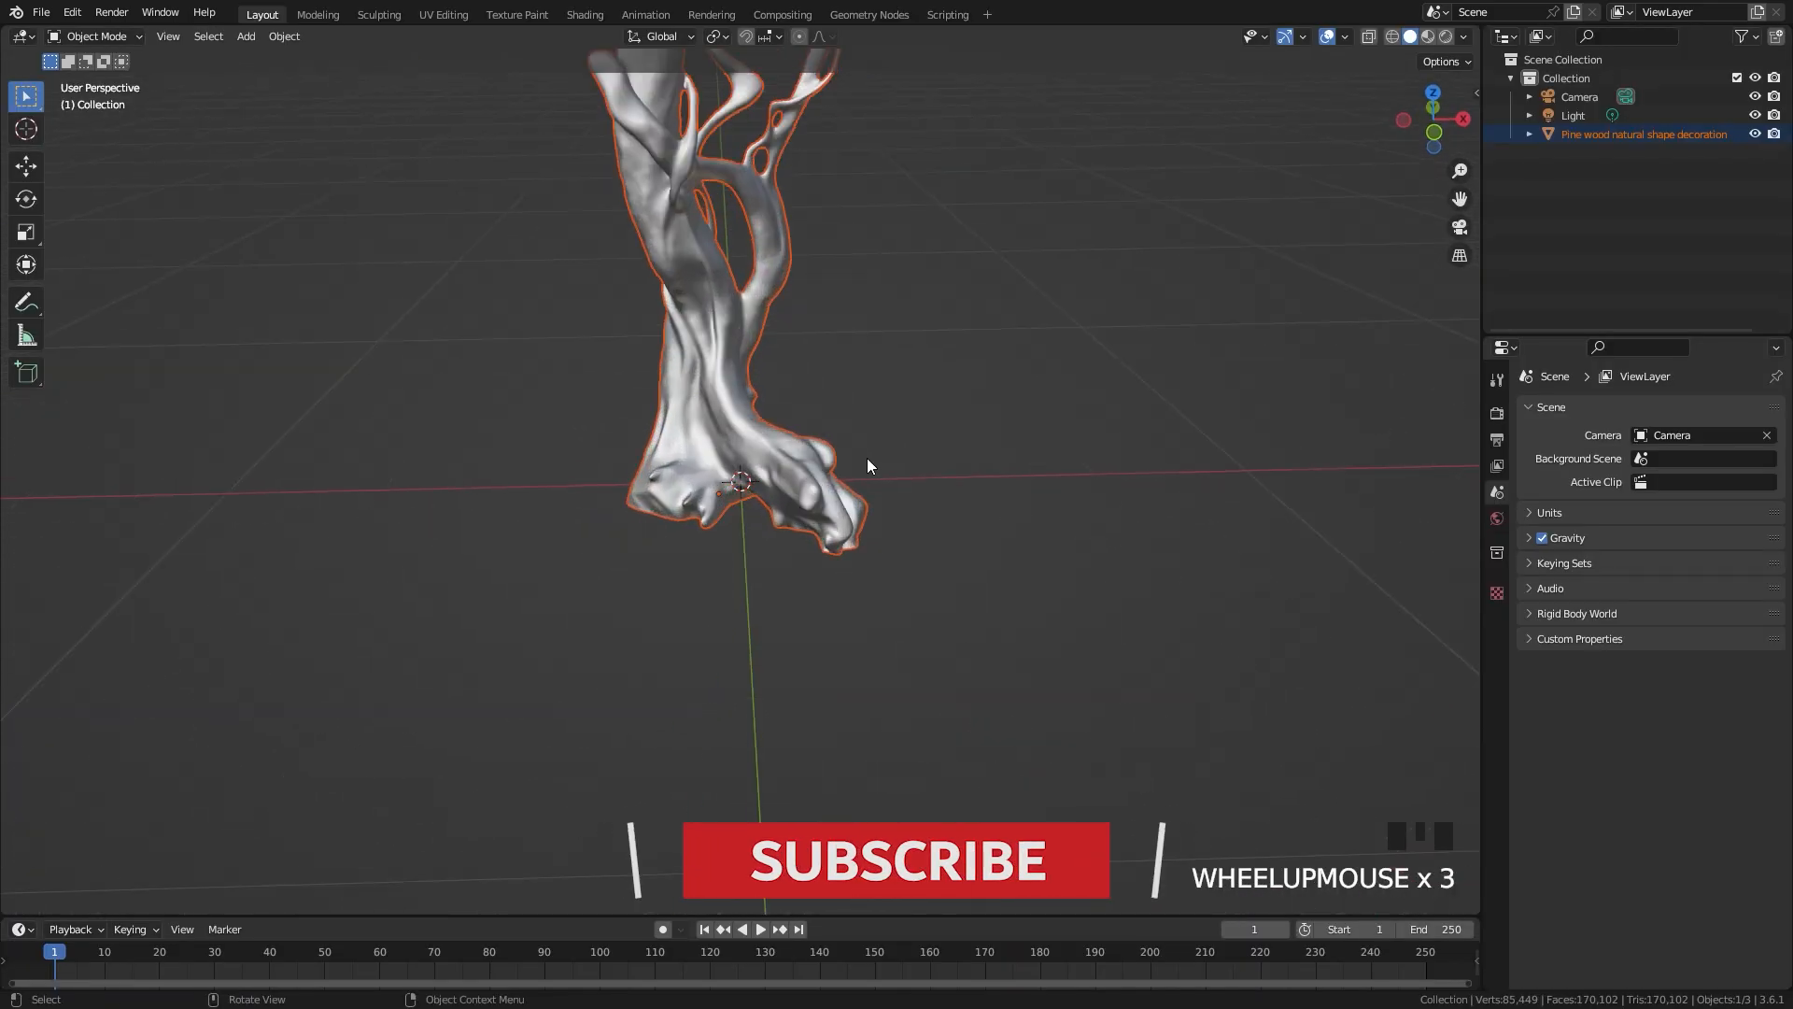
middle_drag(867, 458, 825, 299)
scroll(821, 304, up, 2)
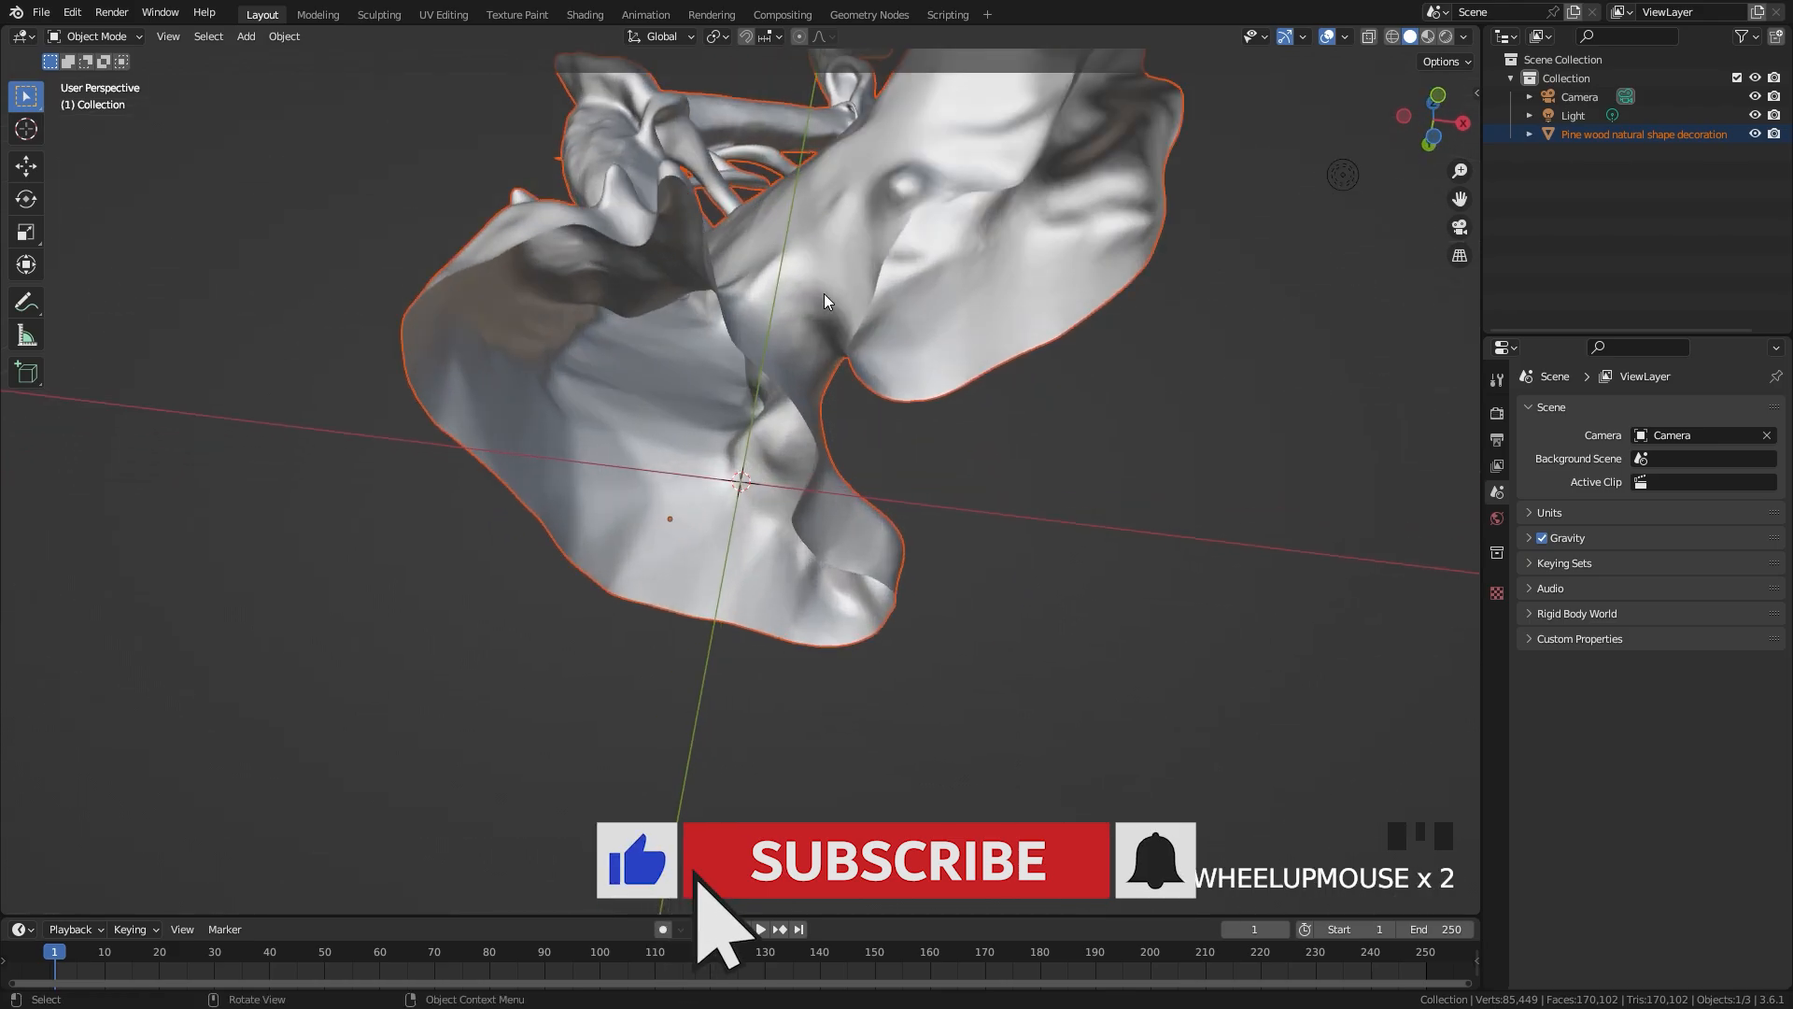
middle_drag(653, 277, 626, 312)
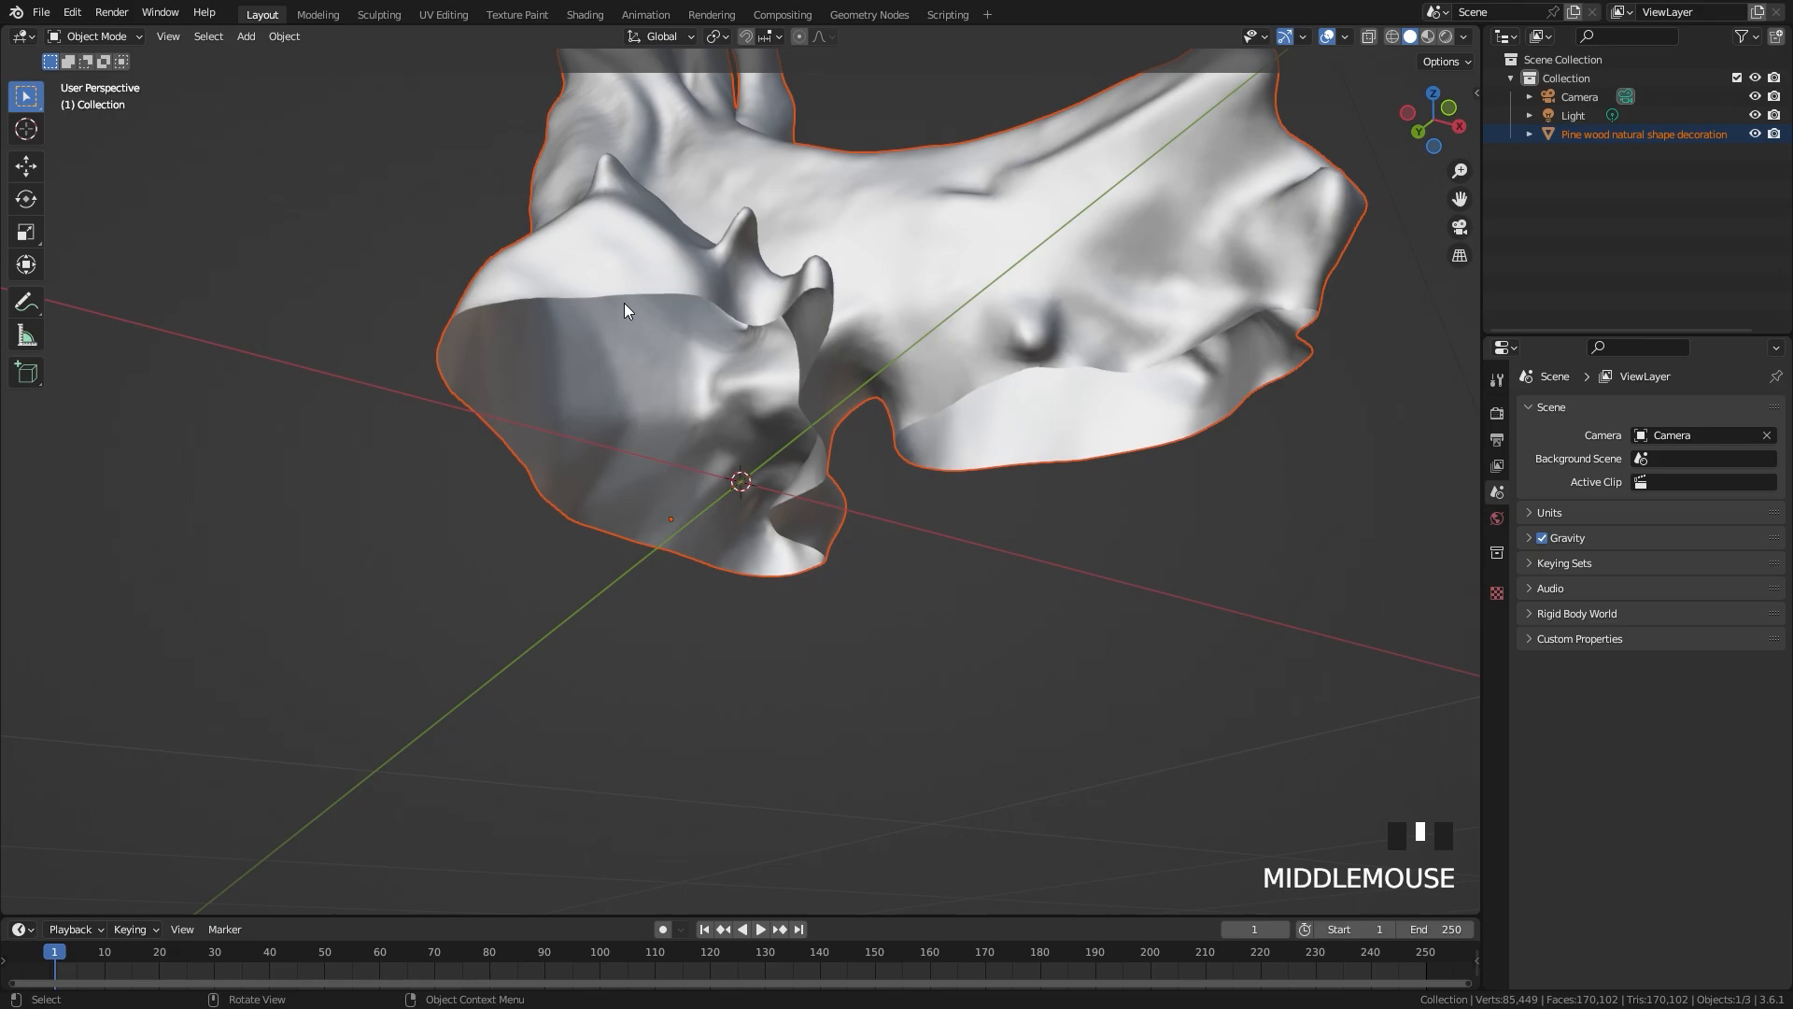
click(620, 267)
key(Tab)
scroll(561, 245, up, 1)
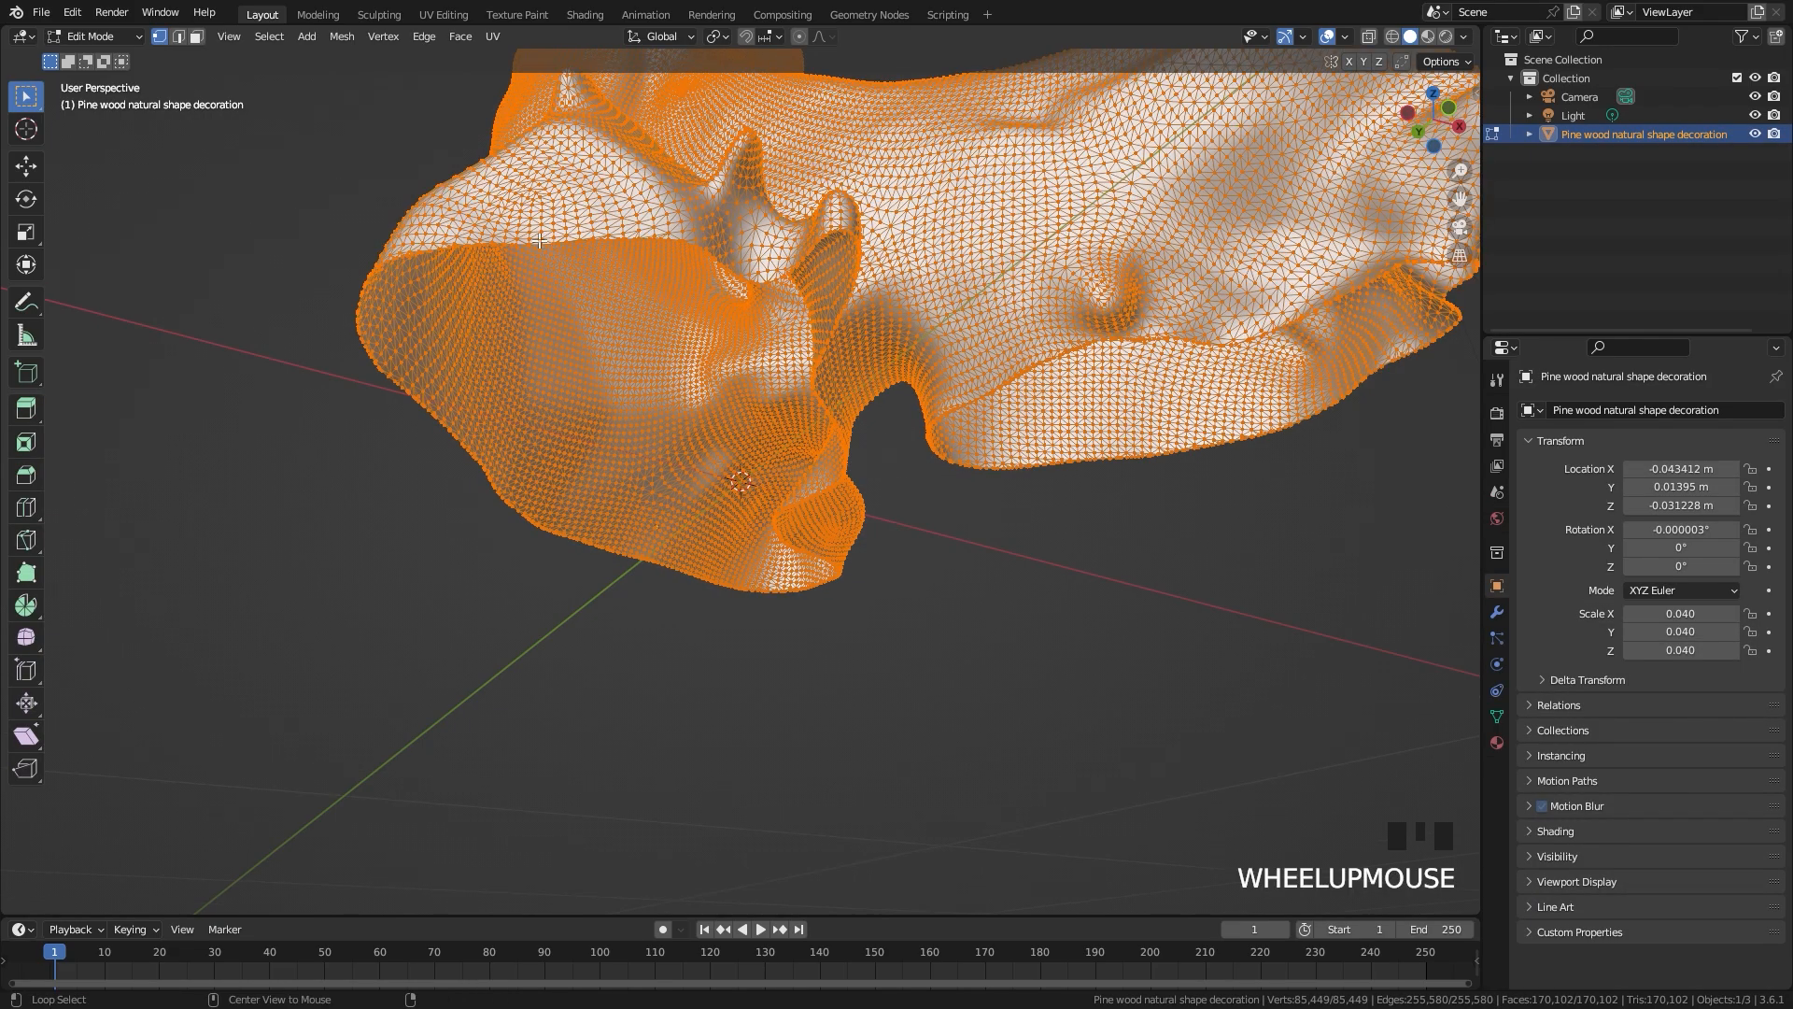
alt+click(538, 241)
alt+click(538, 241)
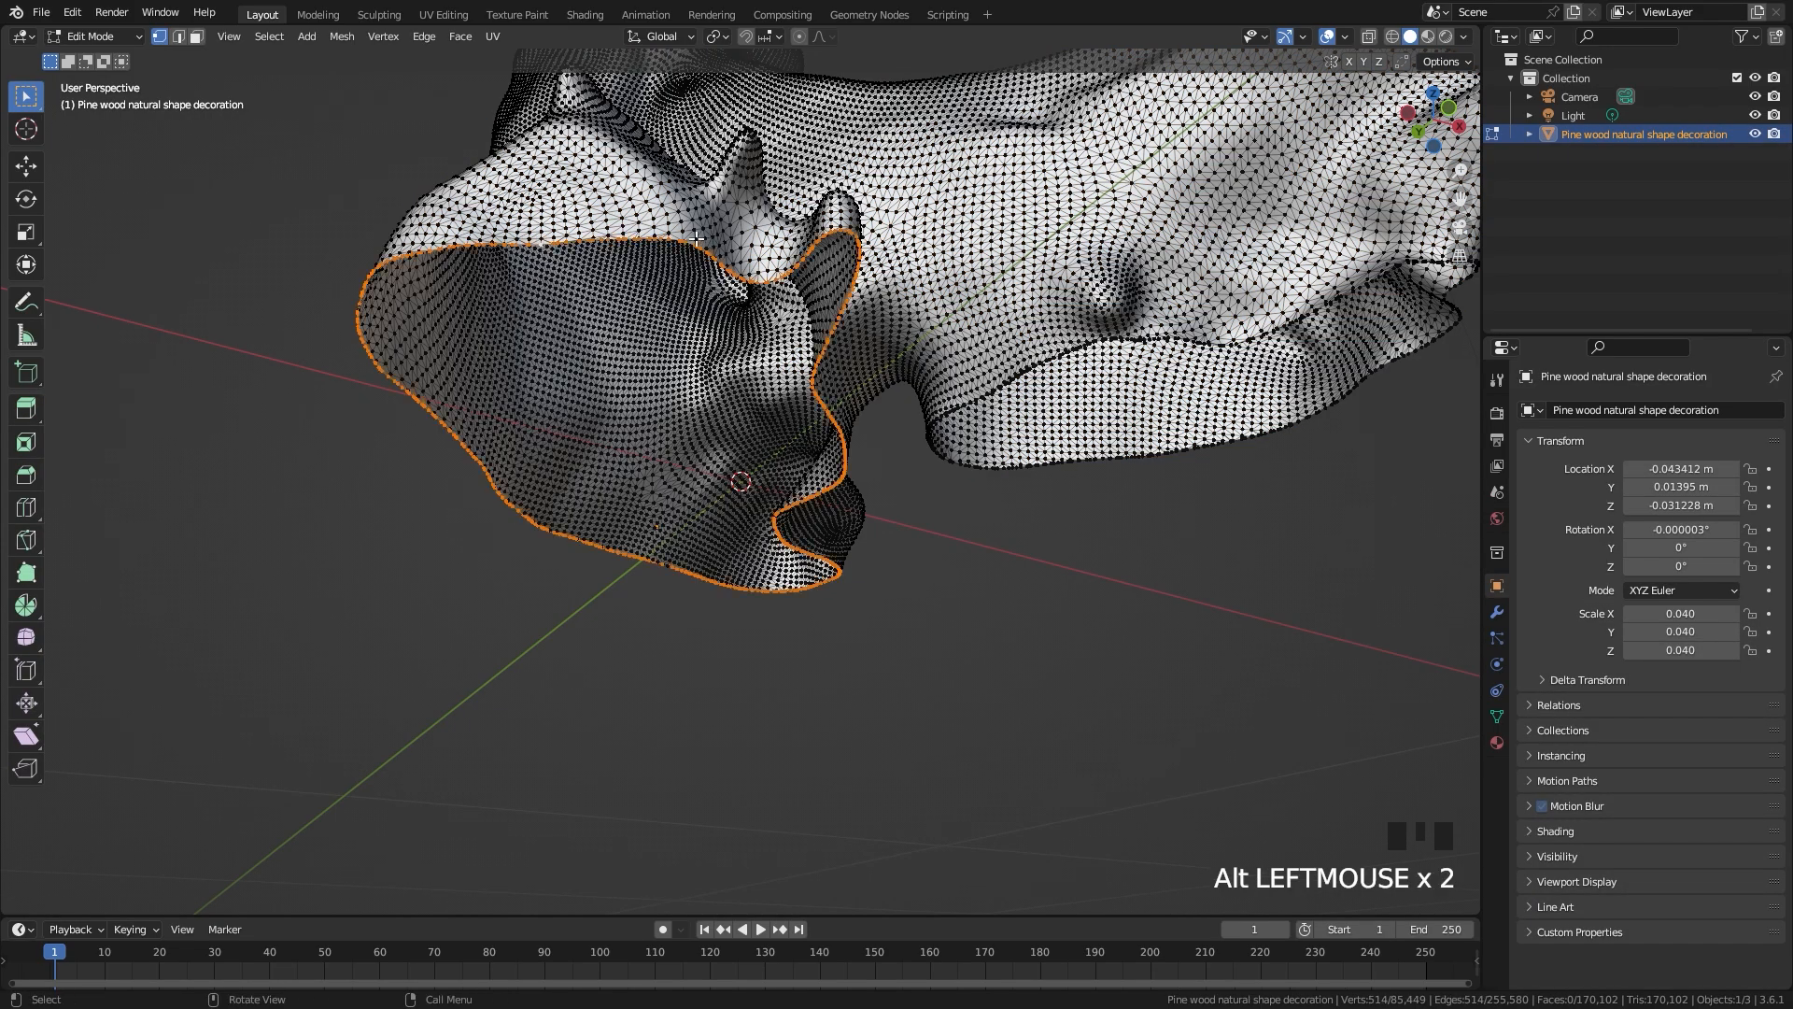
key(f)
Step: Fill the second open boundary loop under the wood's base with a face and return to Object Mode
alt+click(1209, 347)
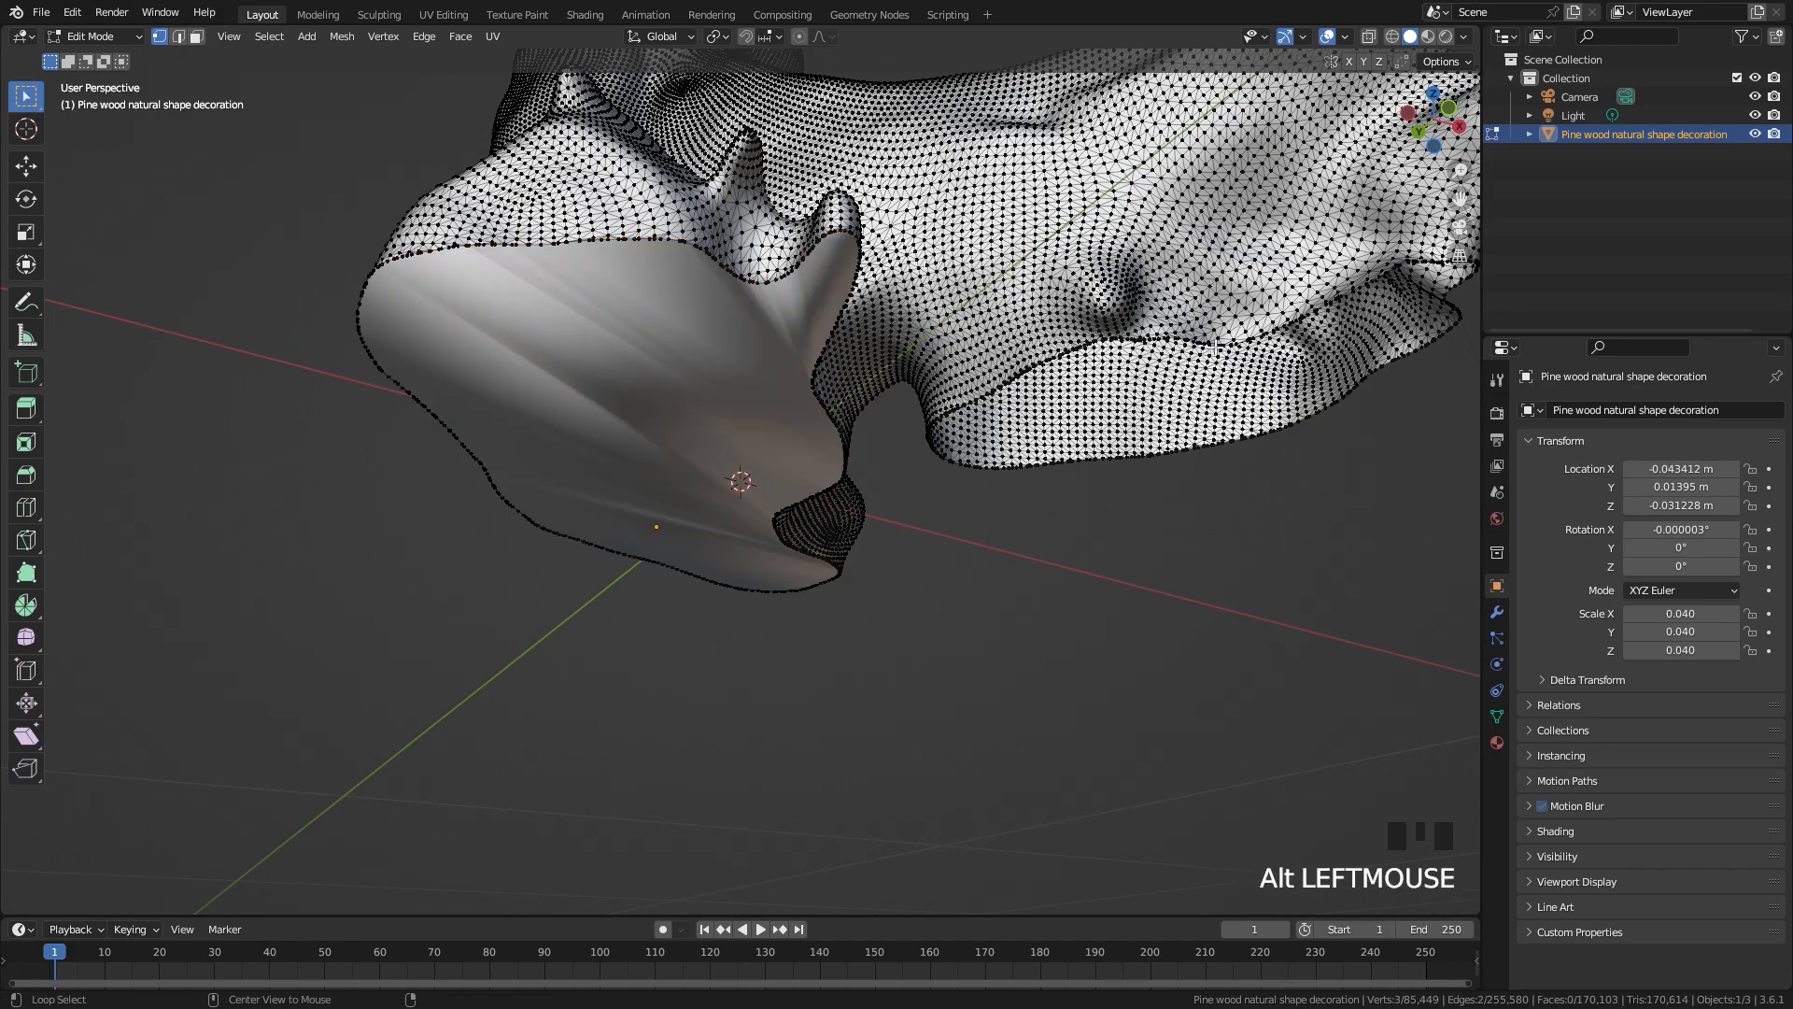
alt+click(1210, 348)
key(Tab)
Step: Display the whole wood model in wireframe shading to examine its mesh density
scroll(1210, 353, down, 6)
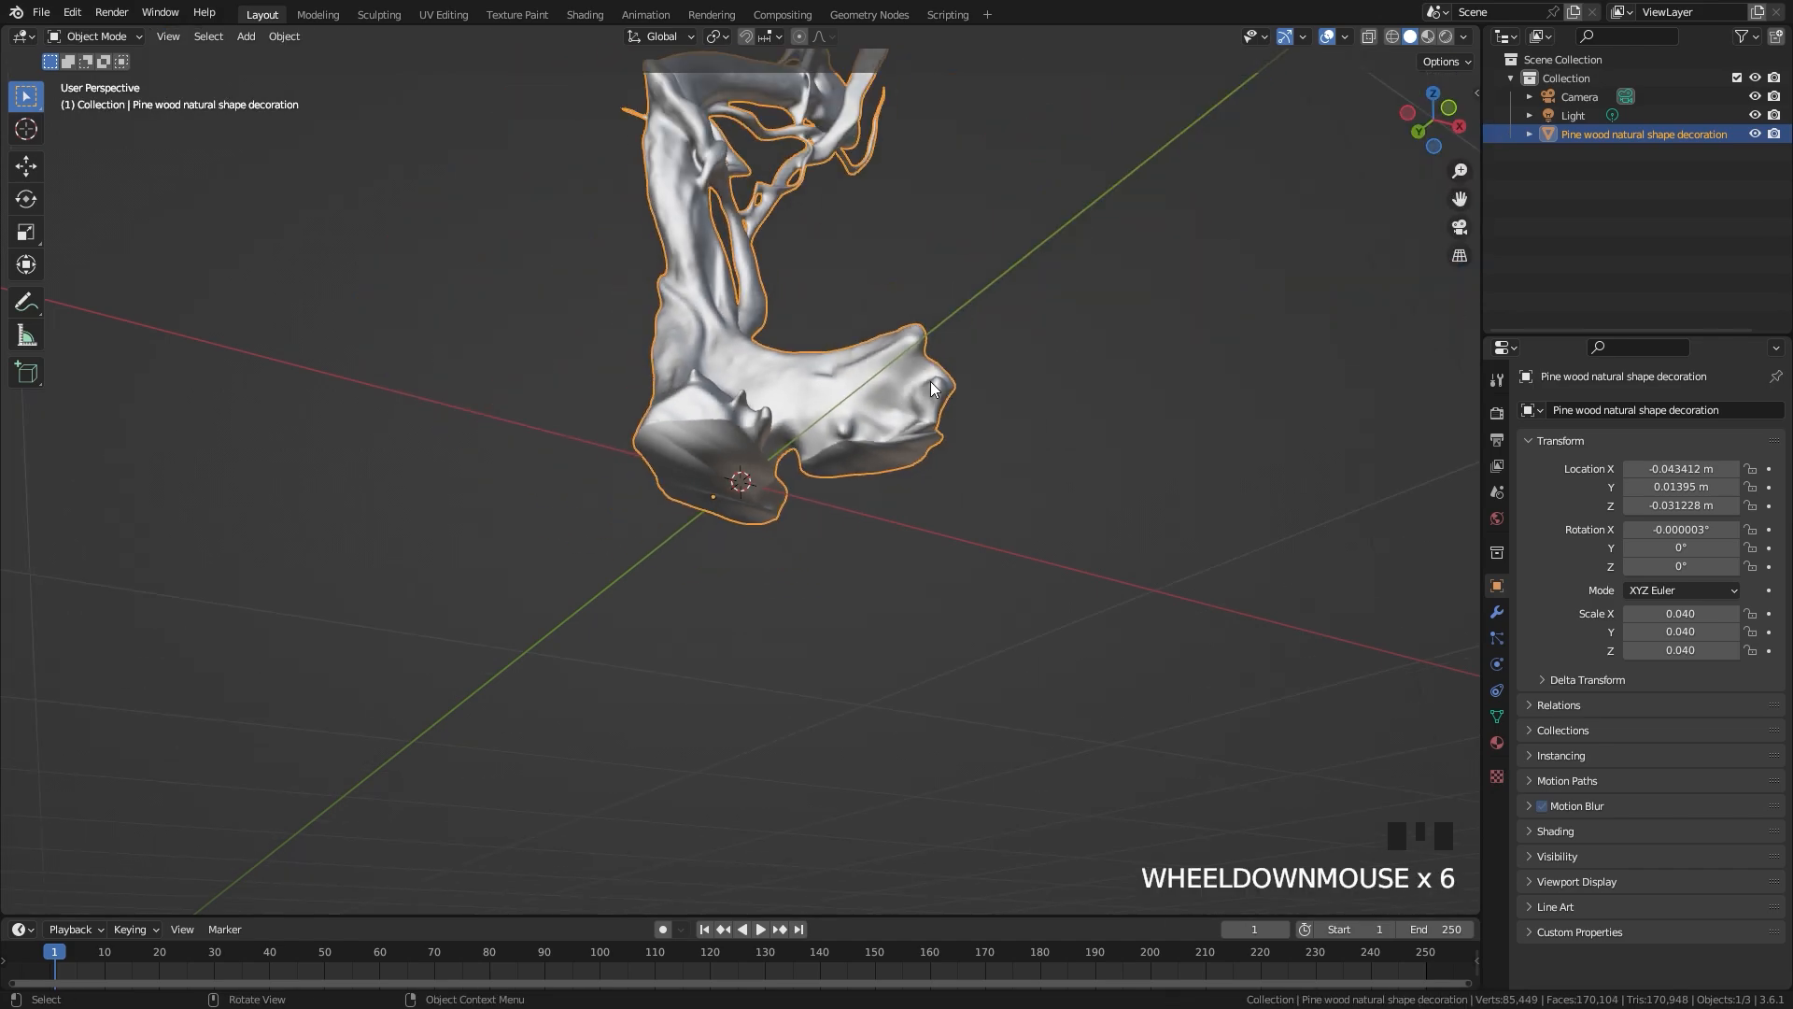
middle_drag(931, 381, 740, 672)
scroll(785, 560, up, 1)
key(z)
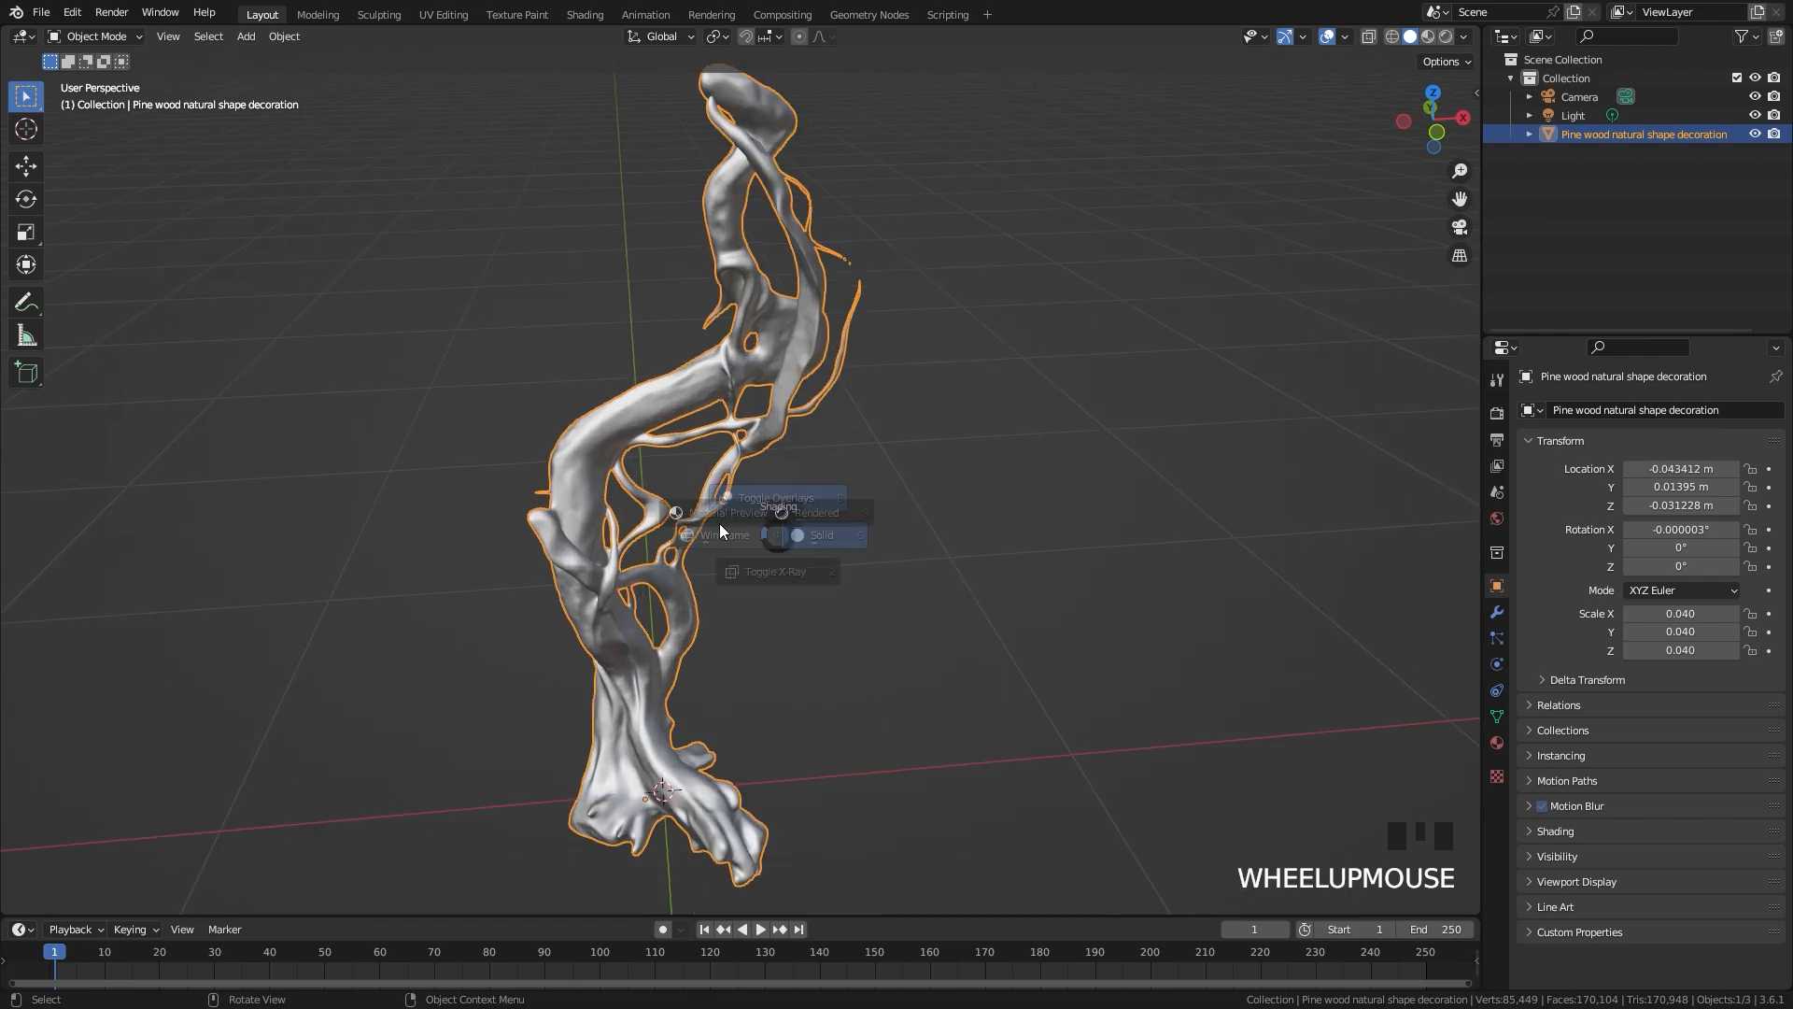
click(602, 516)
scroll(596, 516, up, 3)
Step: Add a Decimate modifier with a collapse ratio of 0.15 to the wood model and apply it
click(1497, 612)
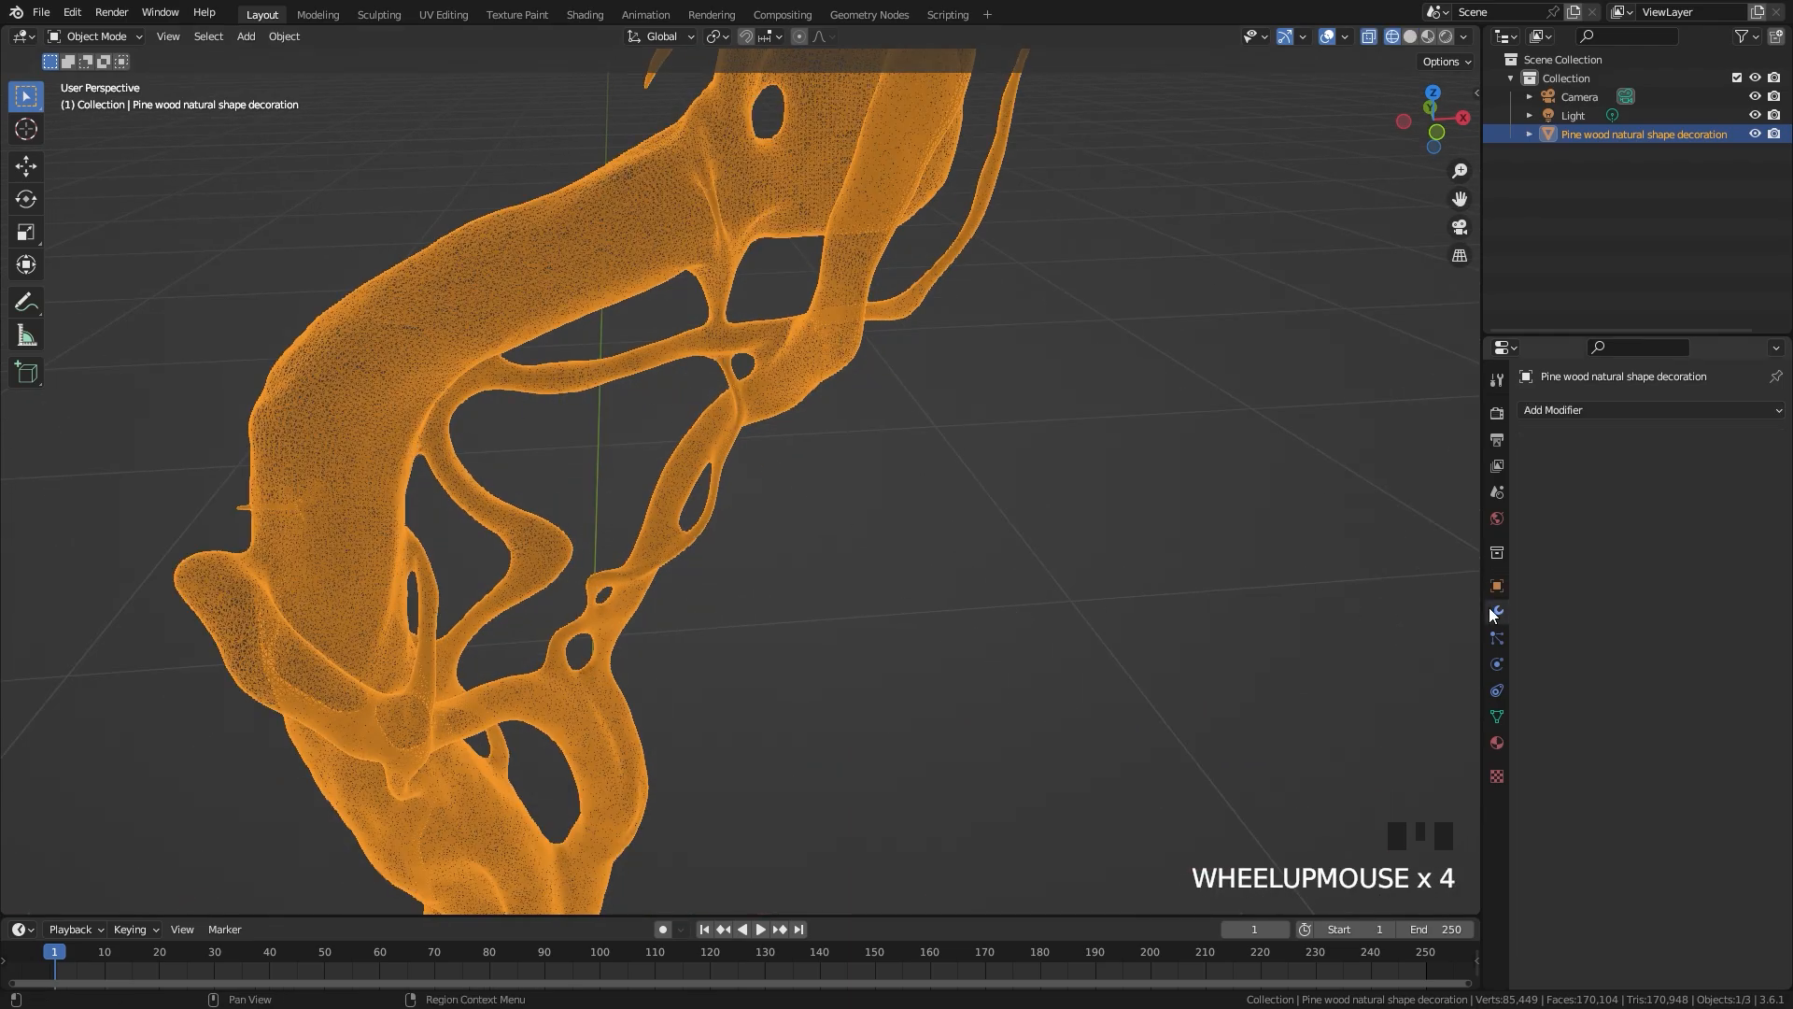
click(1569, 409)
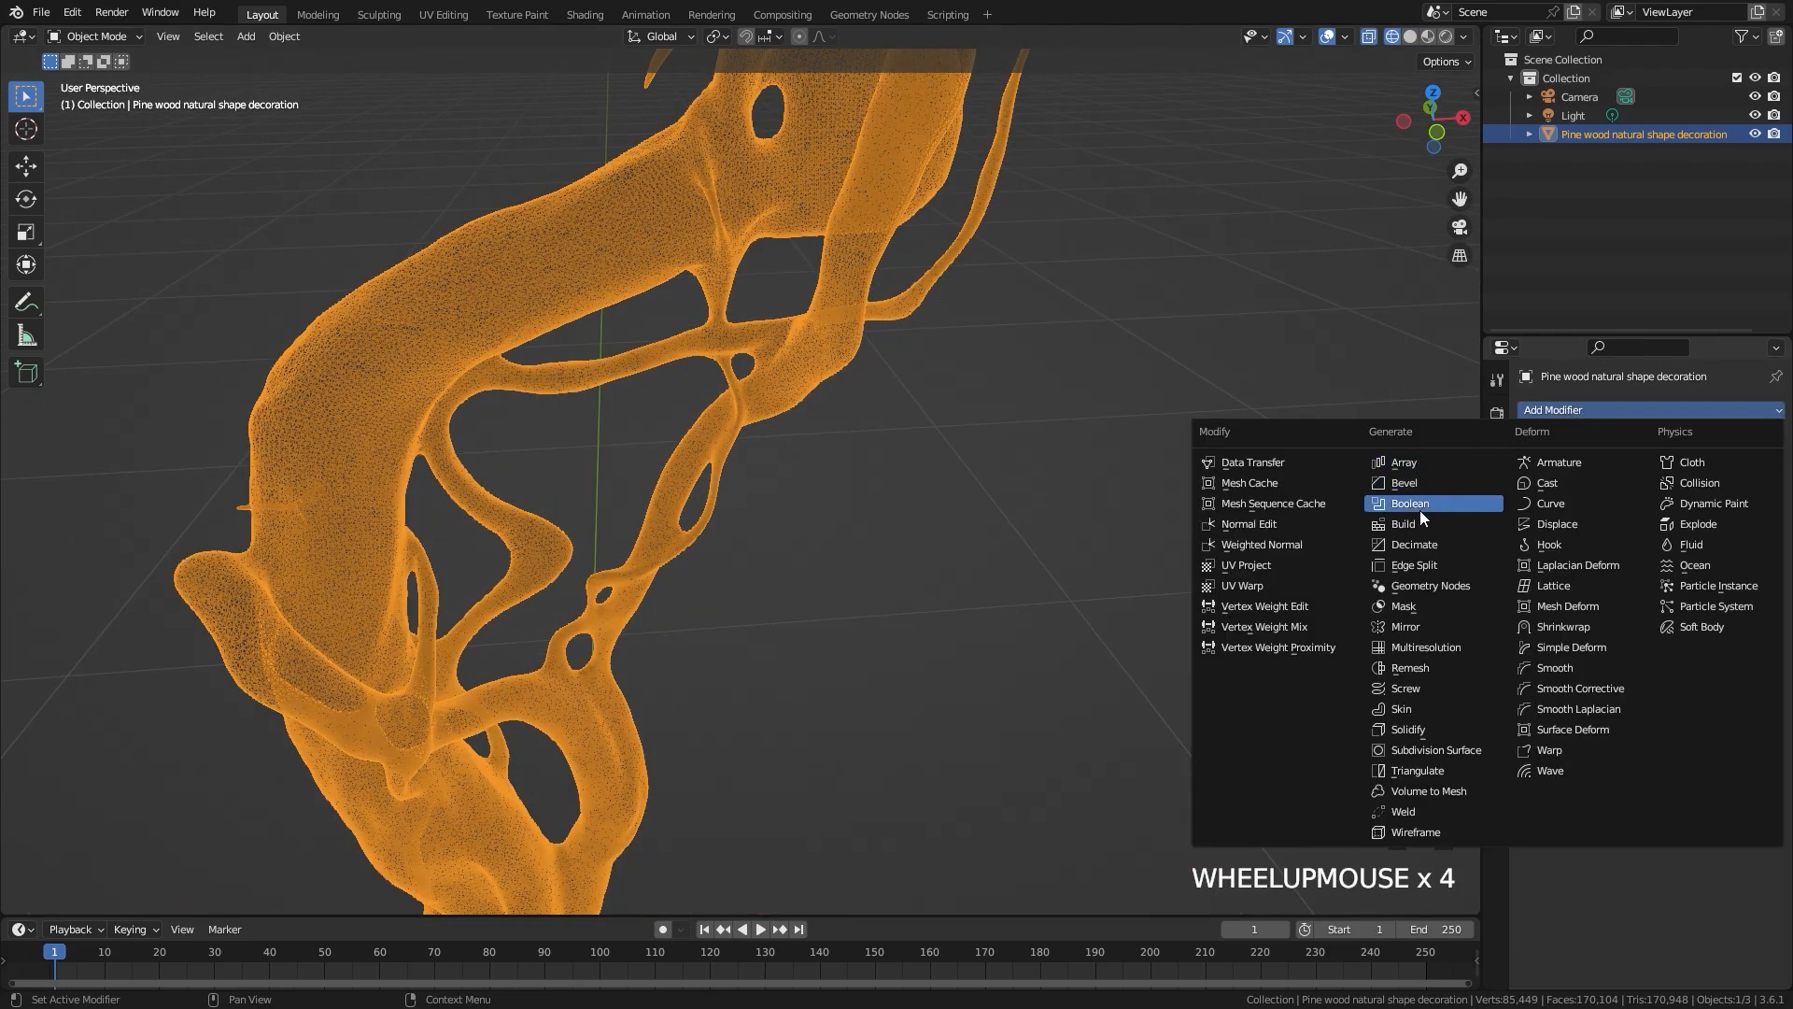
click(1414, 544)
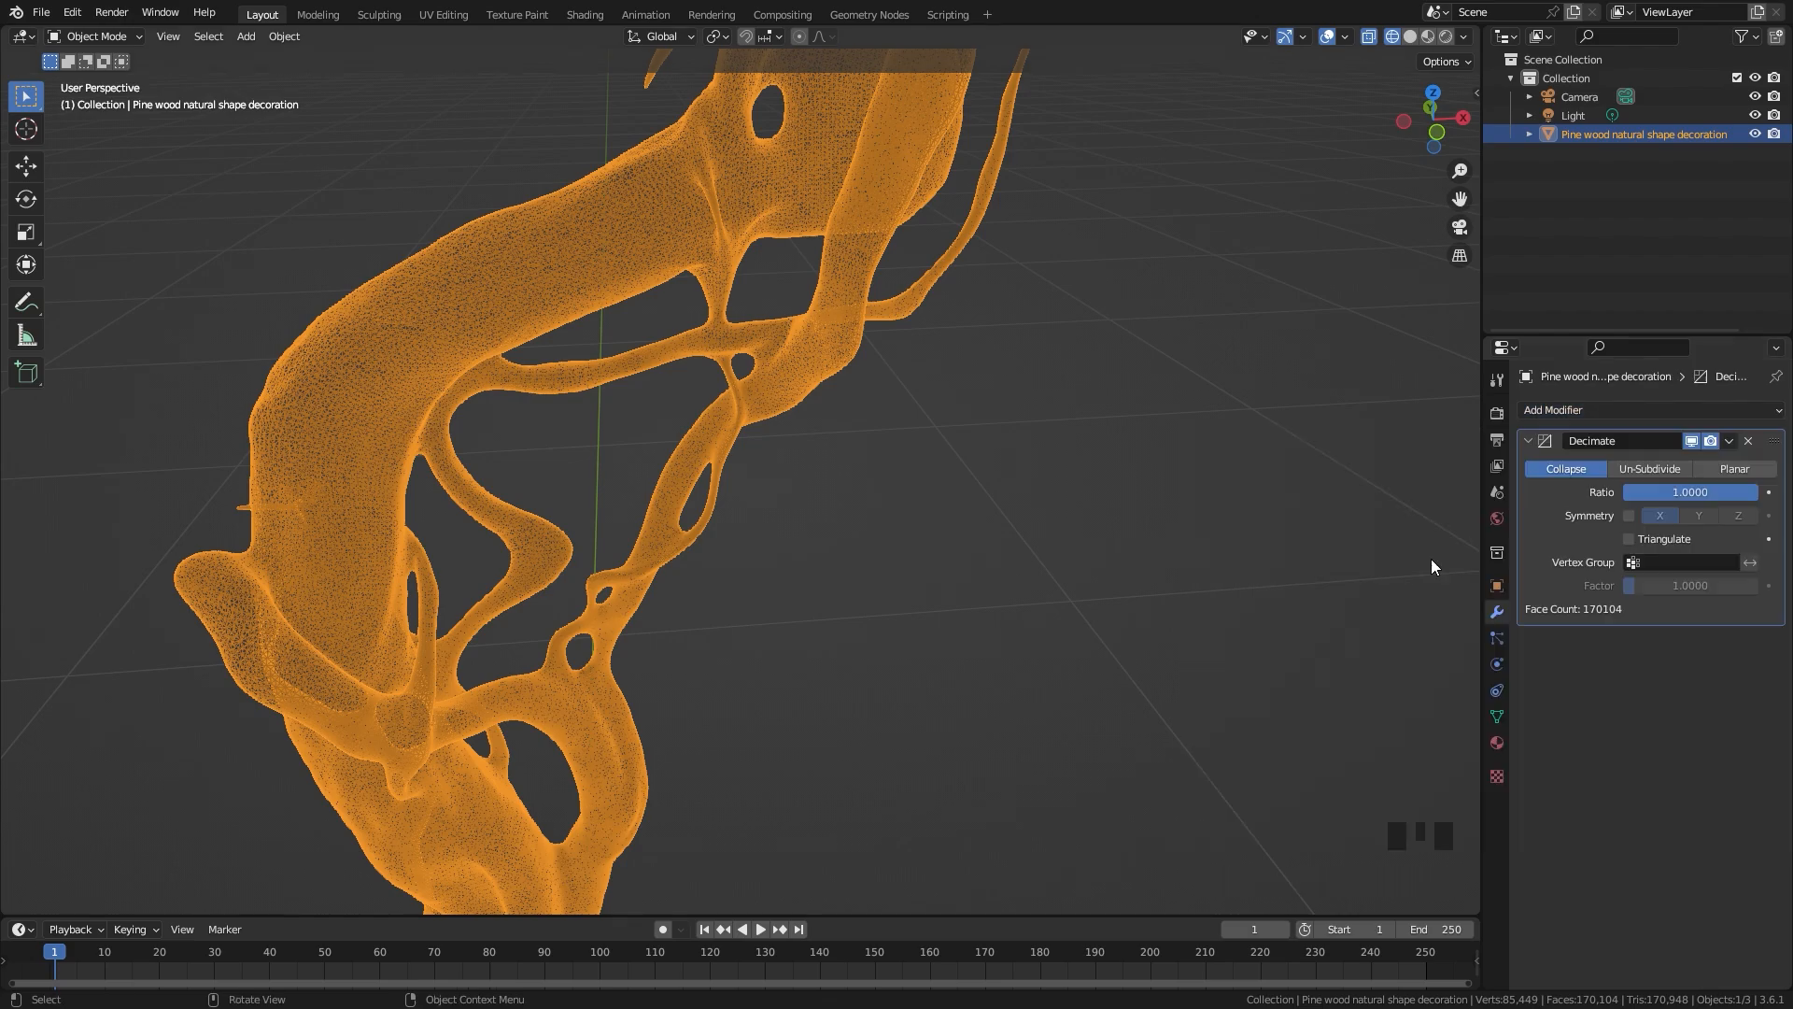
click(1702, 491)
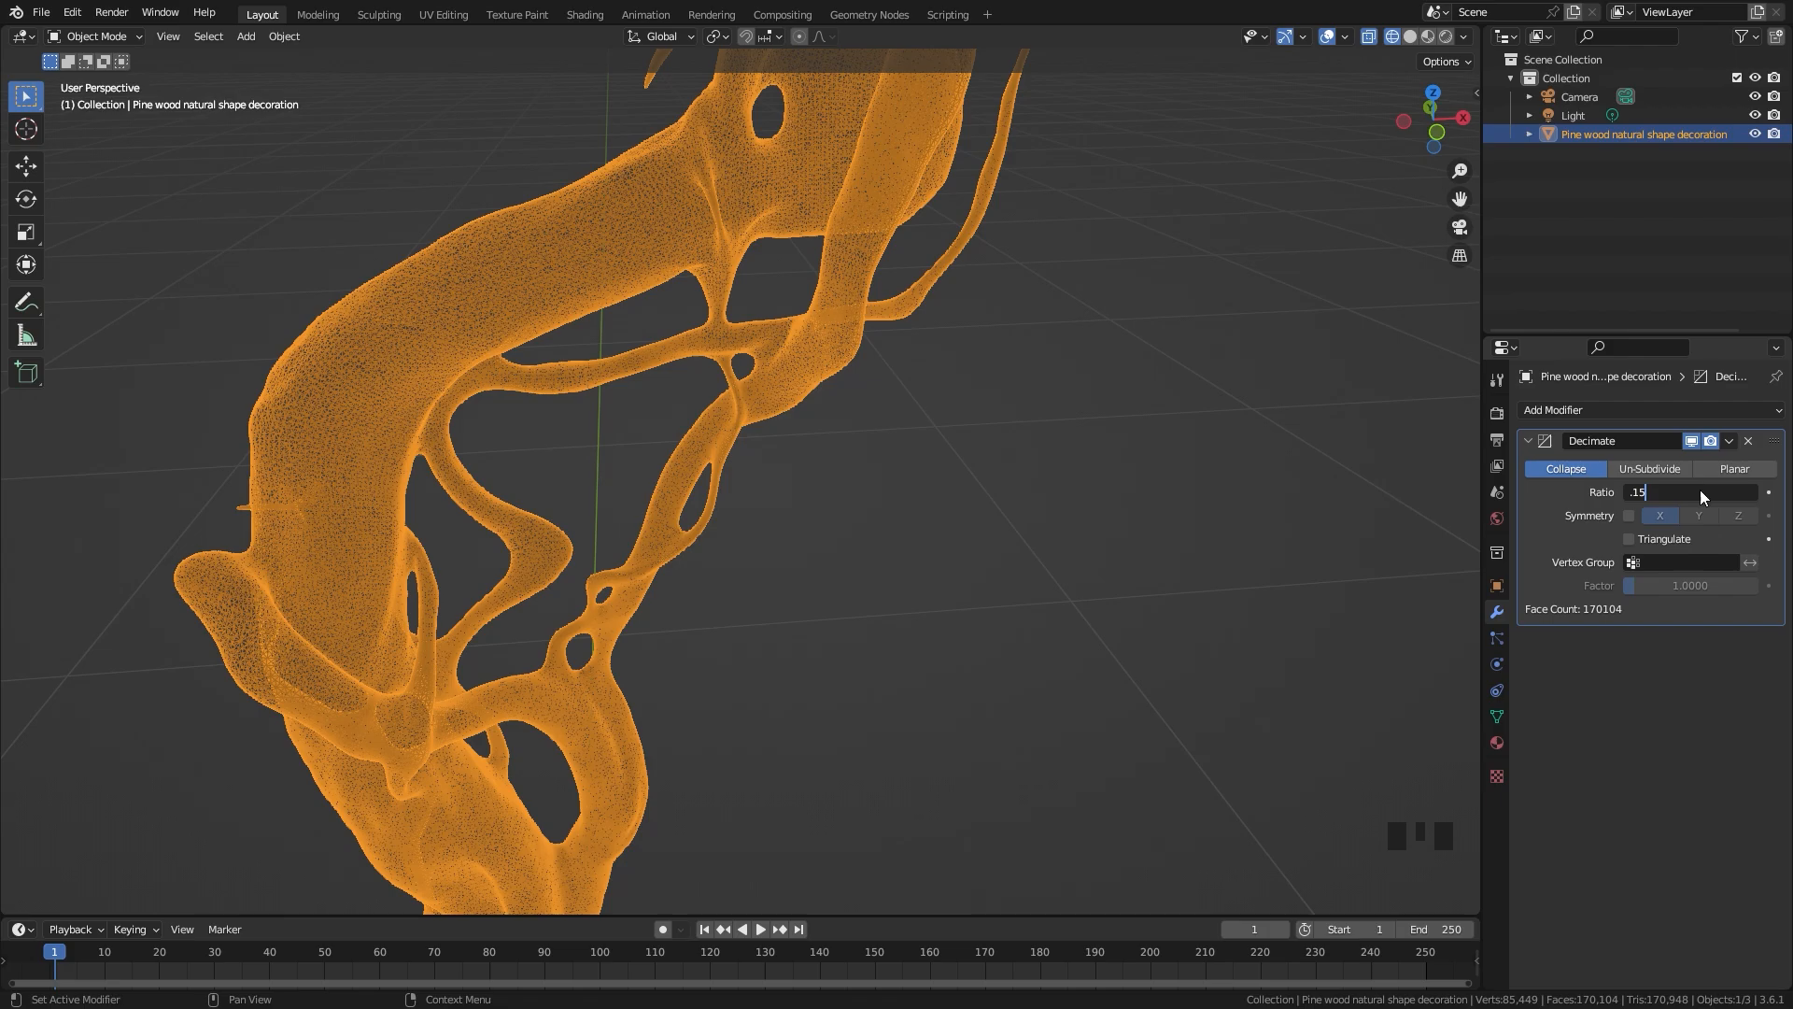
key(Return)
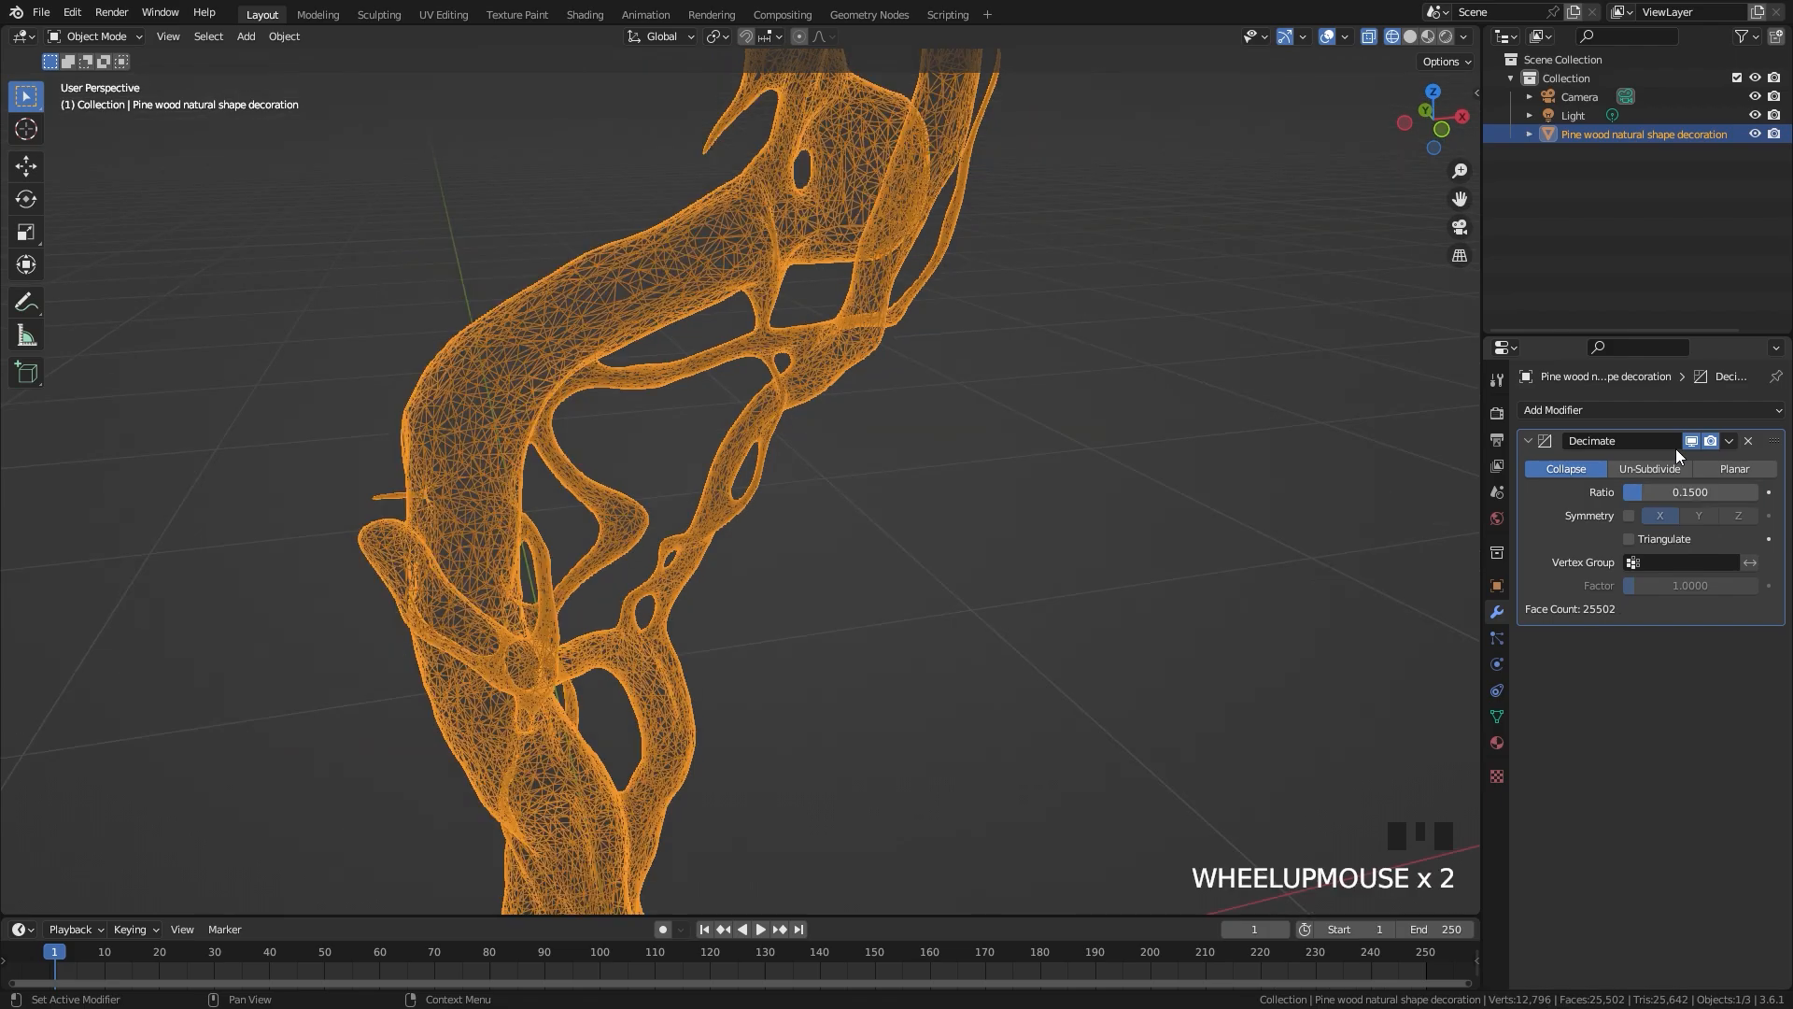
click(1729, 442)
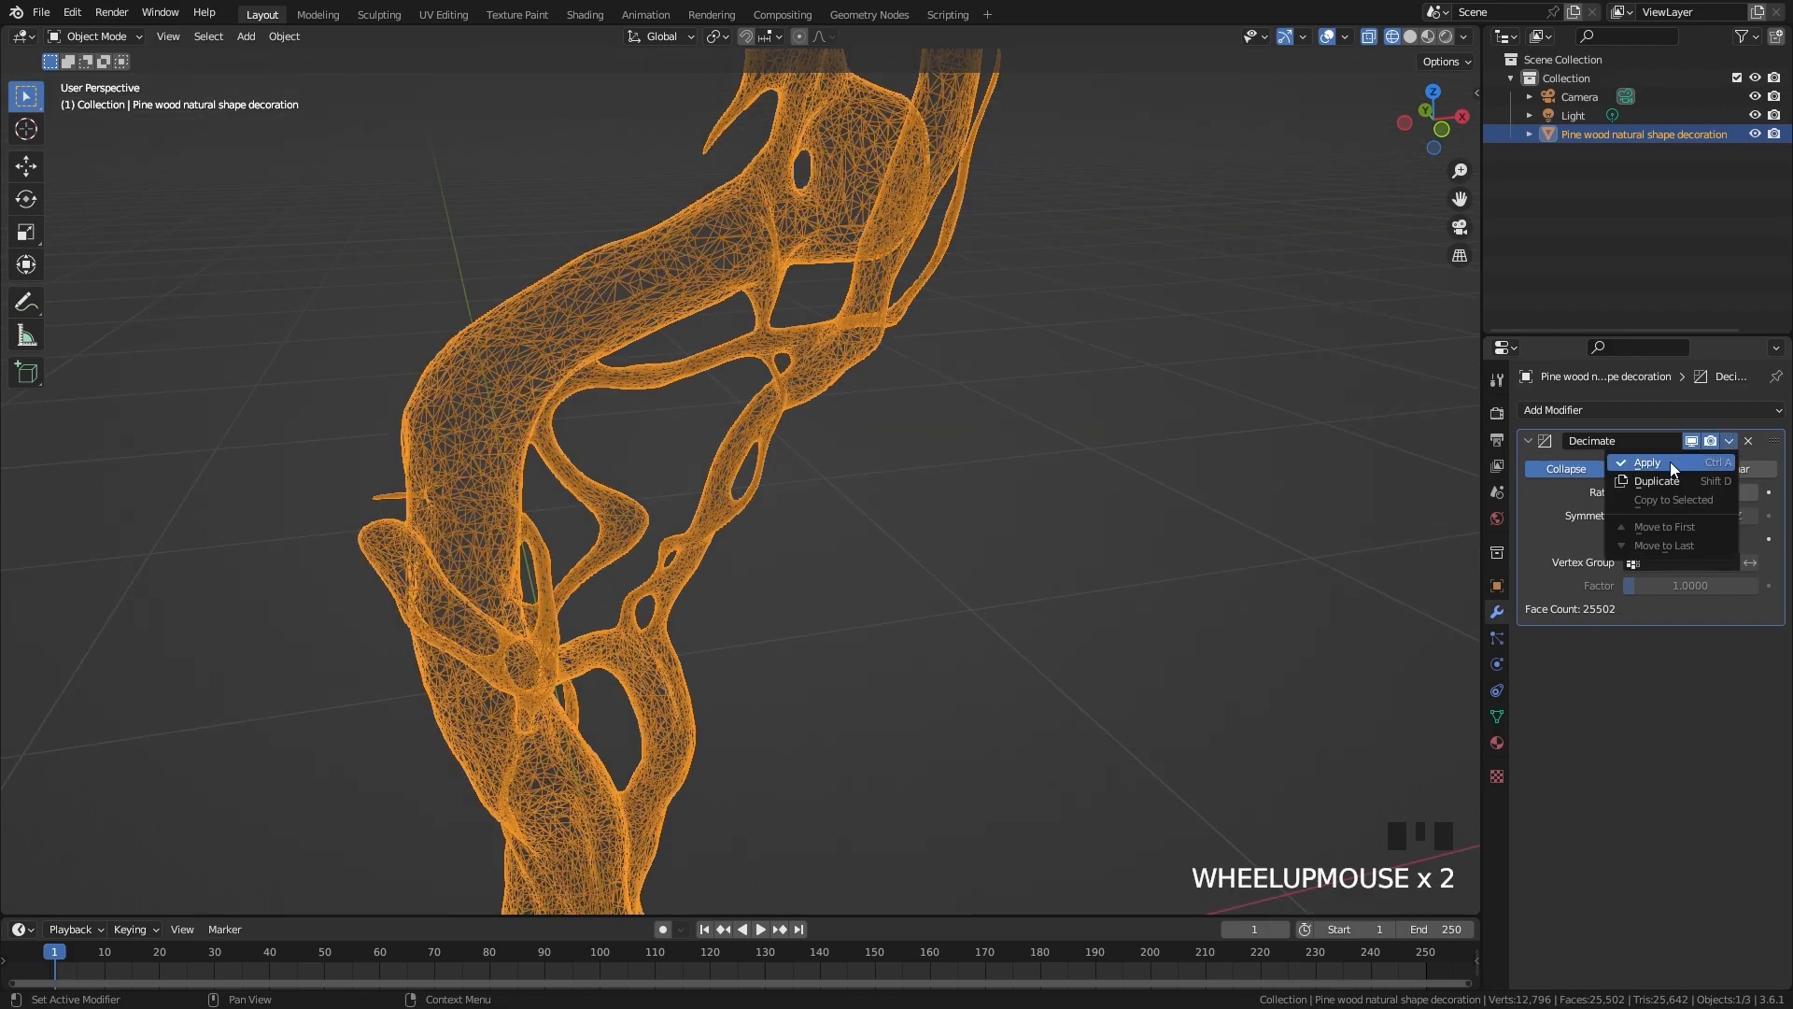
click(1642, 461)
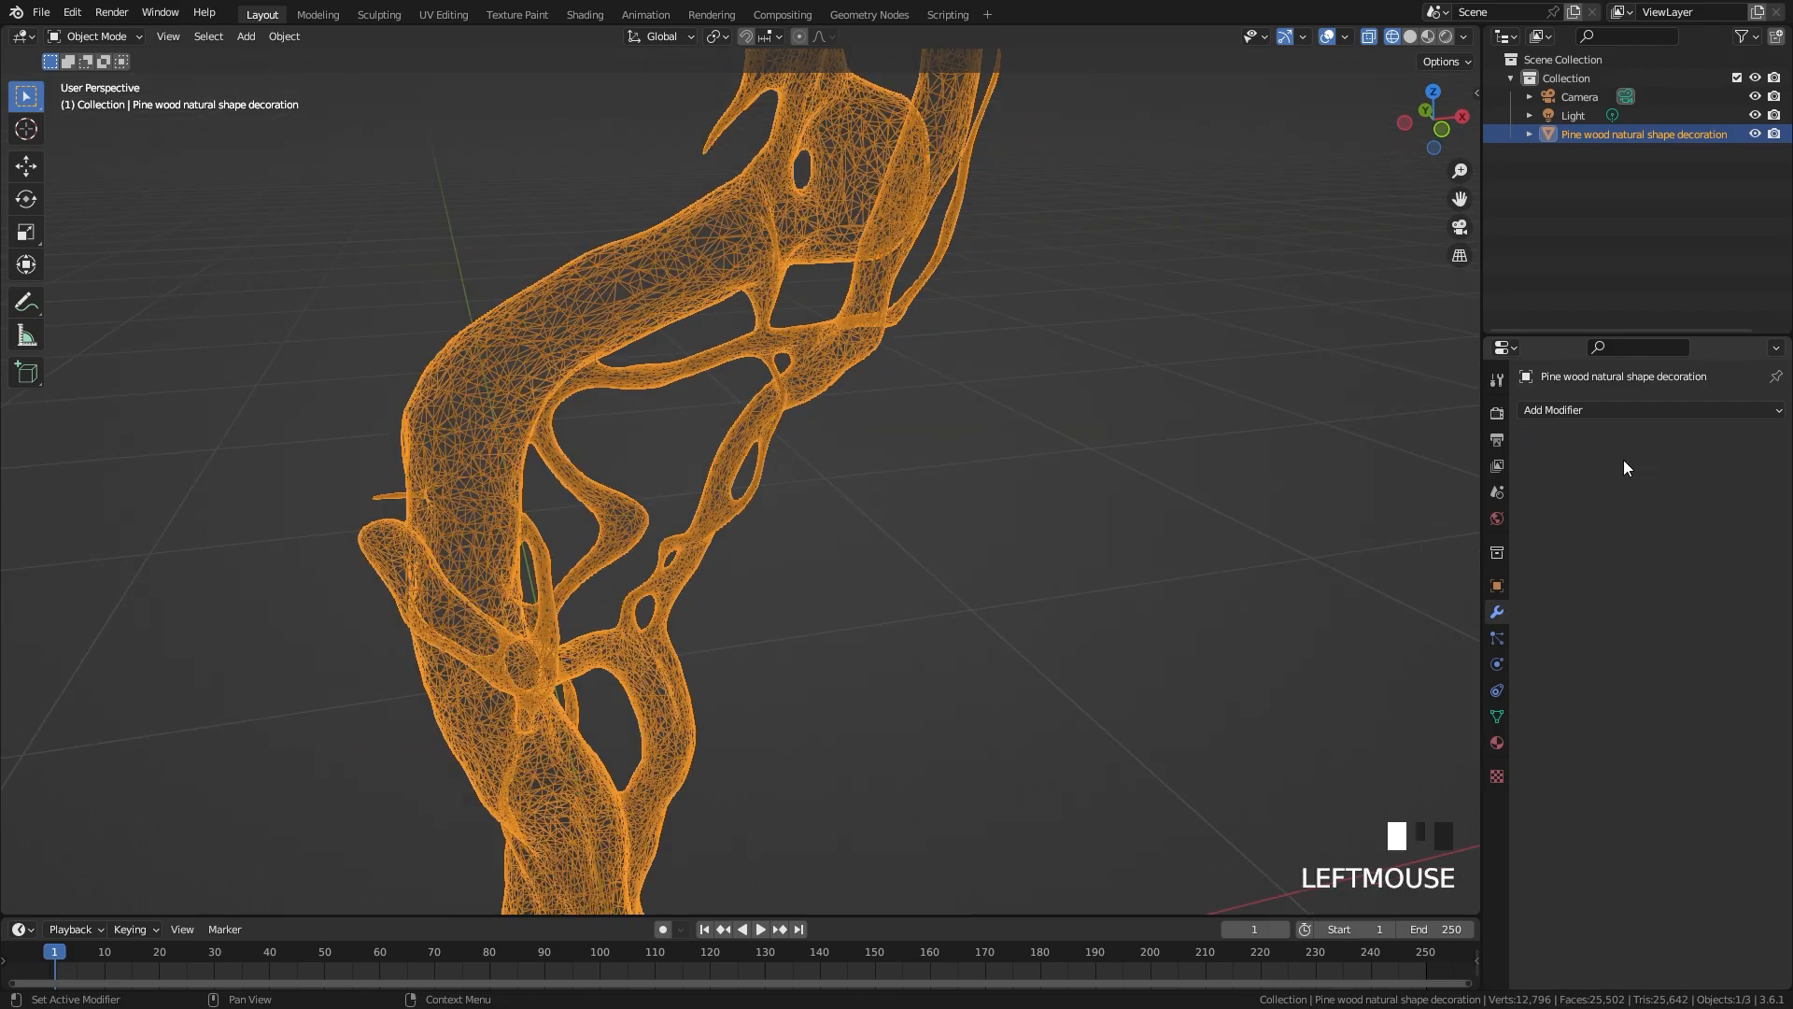
Step: Add a Solidify modifier to the wood model with thickness 0.269 m and offset 1, and apply it
click(1582, 413)
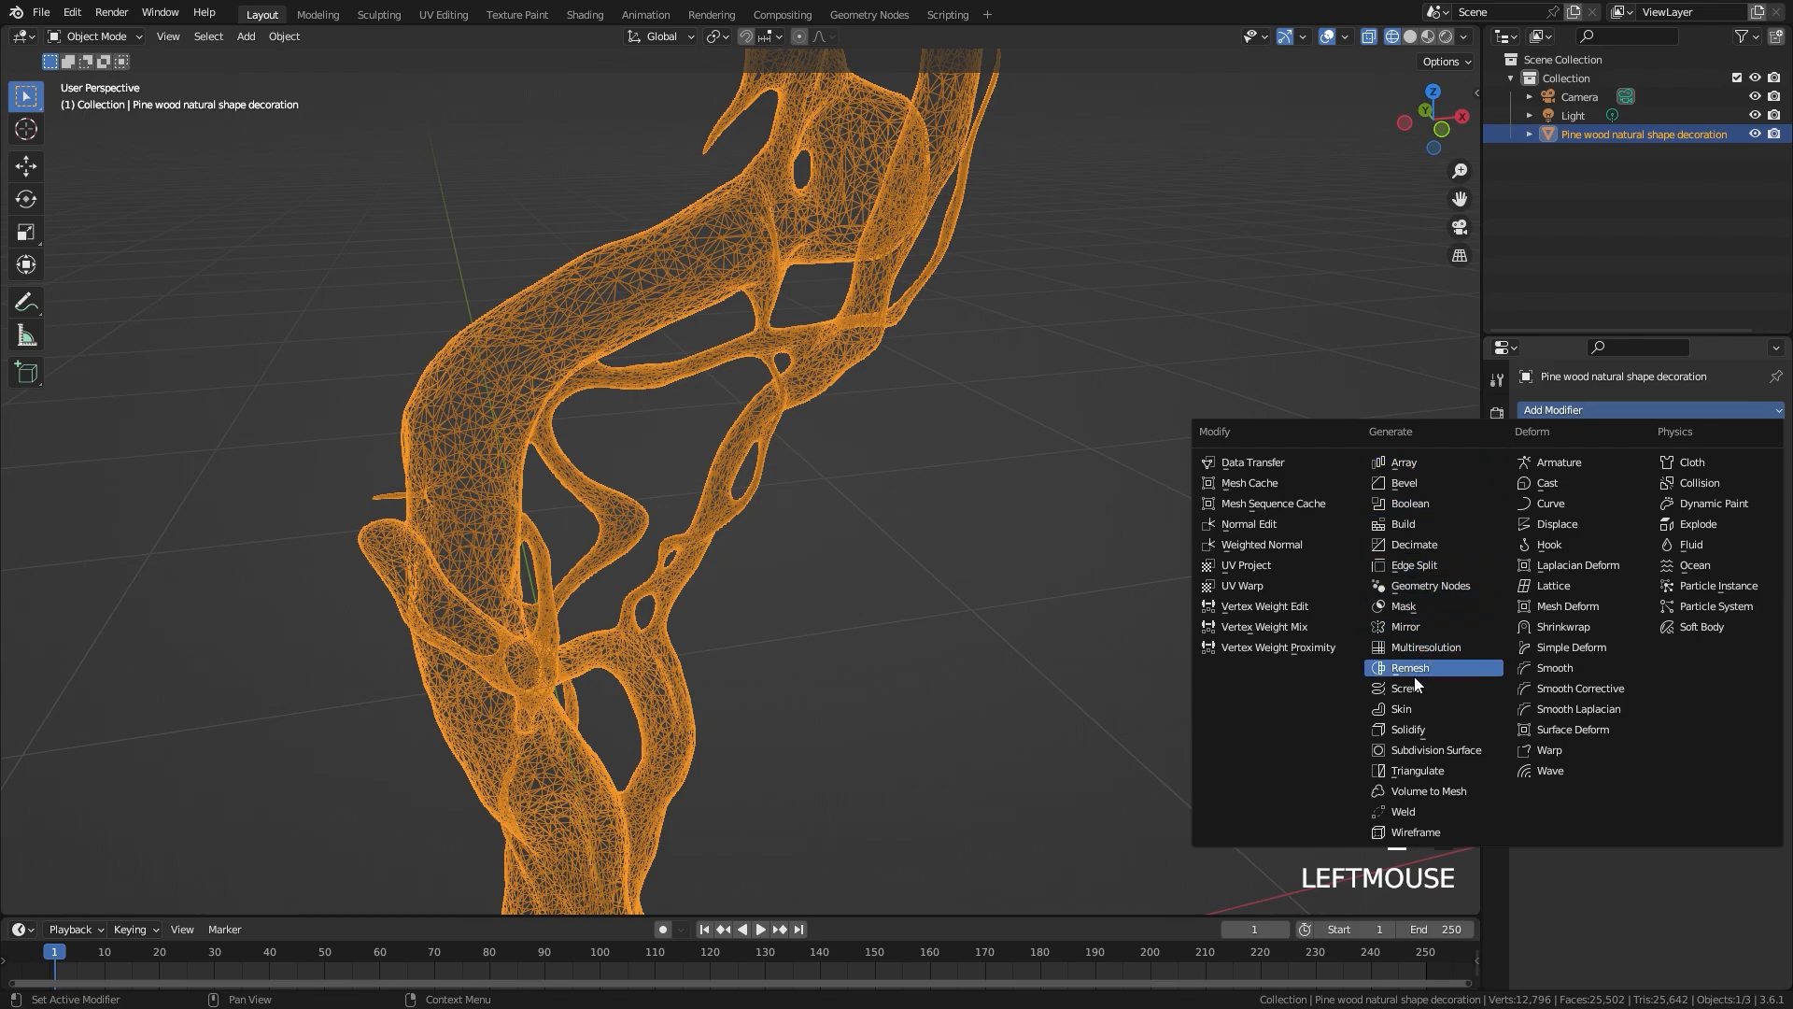
click(1421, 726)
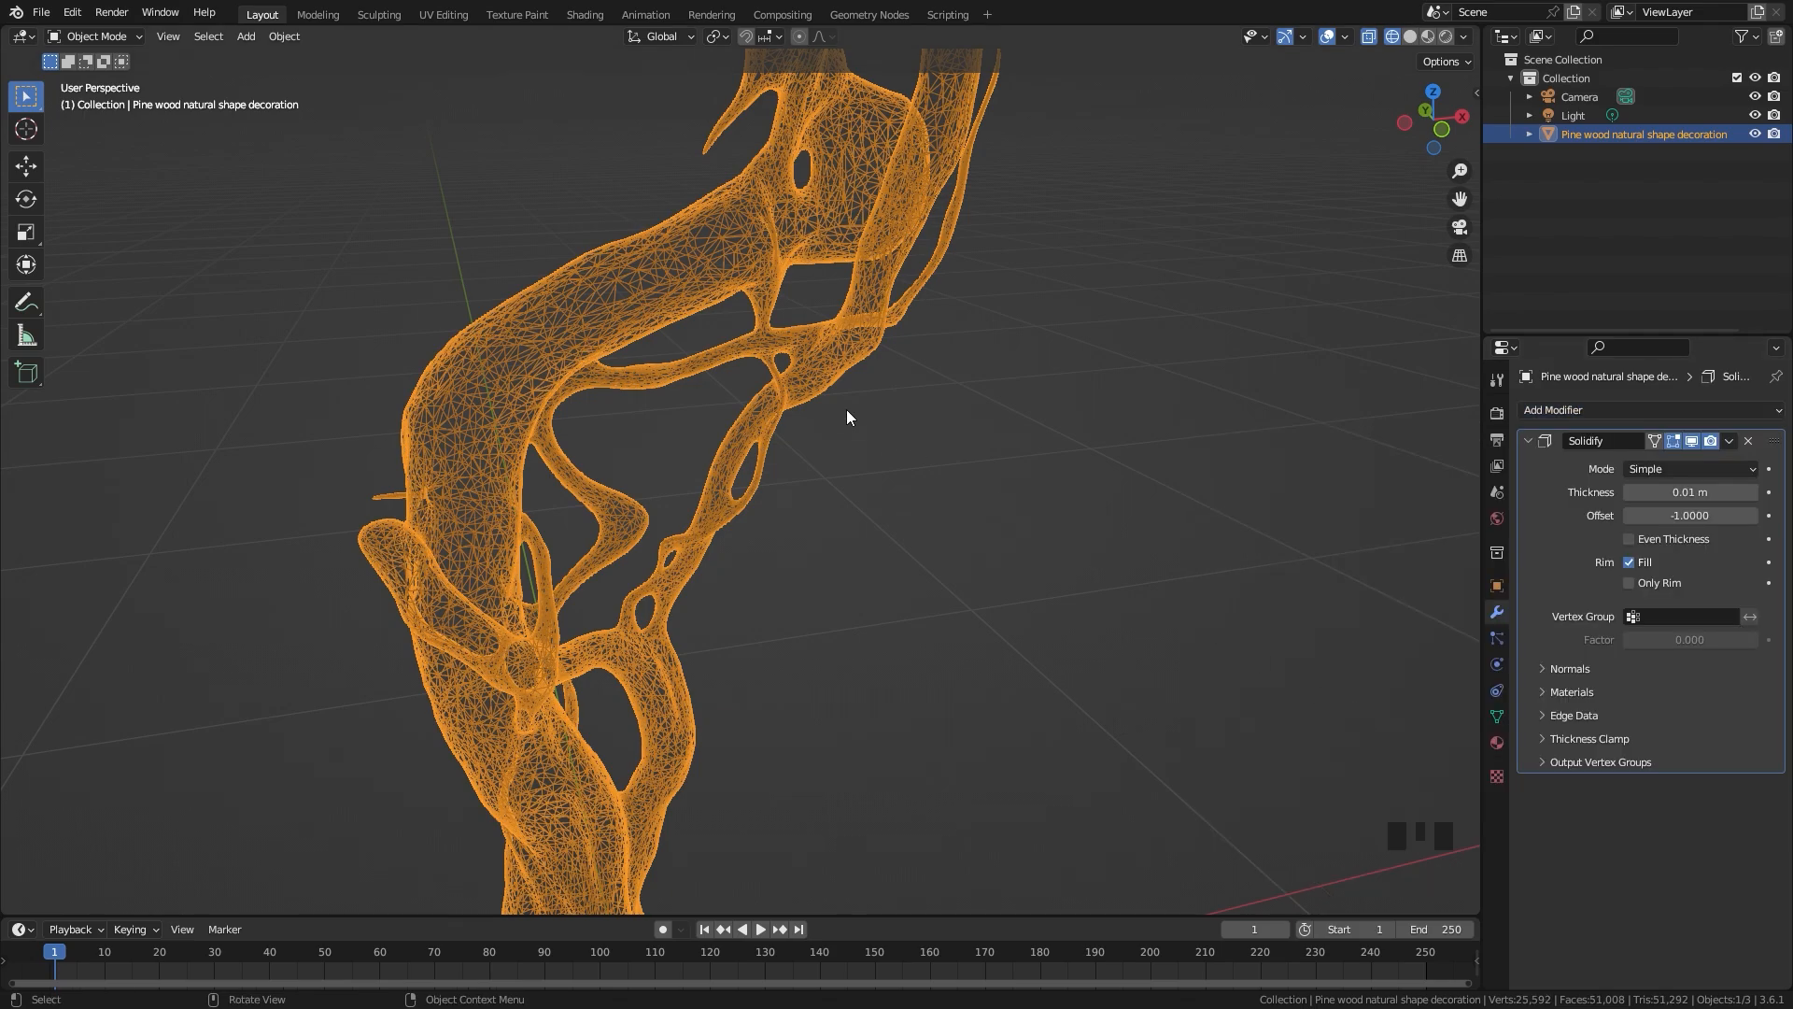
drag(1630, 516, 1782, 491)
middle_drag(897, 478, 981, 462)
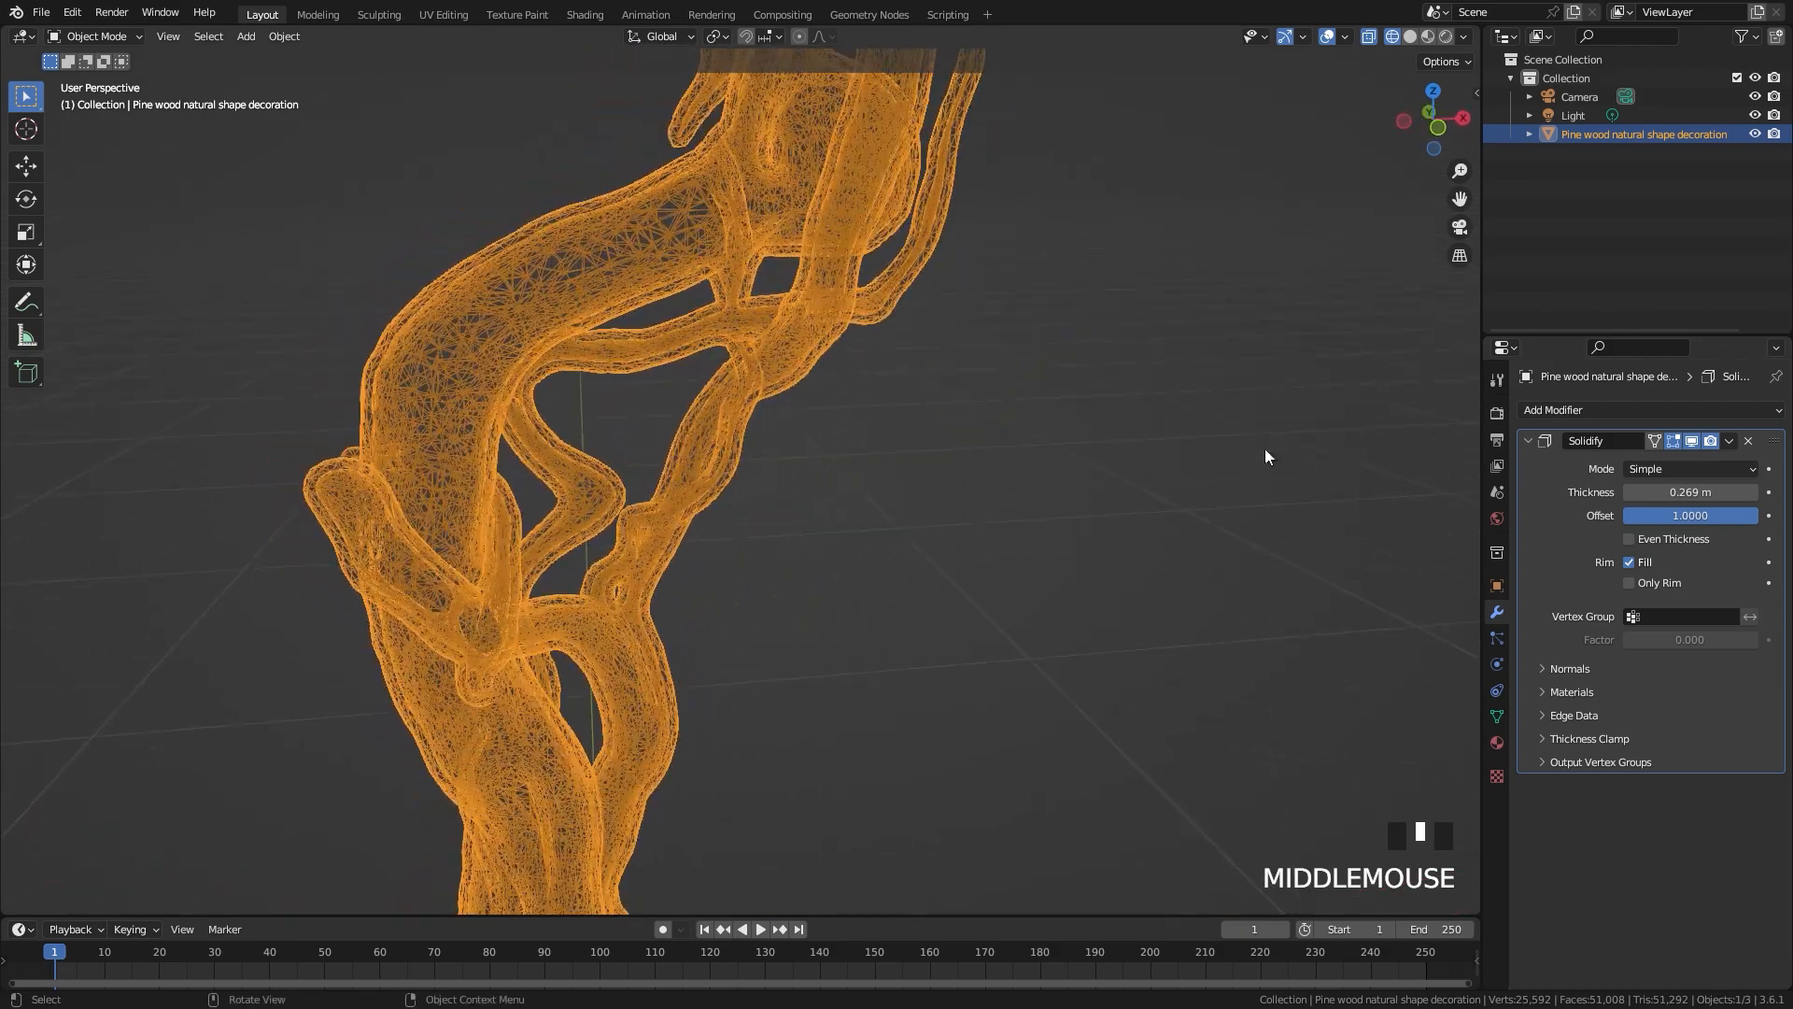
click(1728, 444)
click(1672, 471)
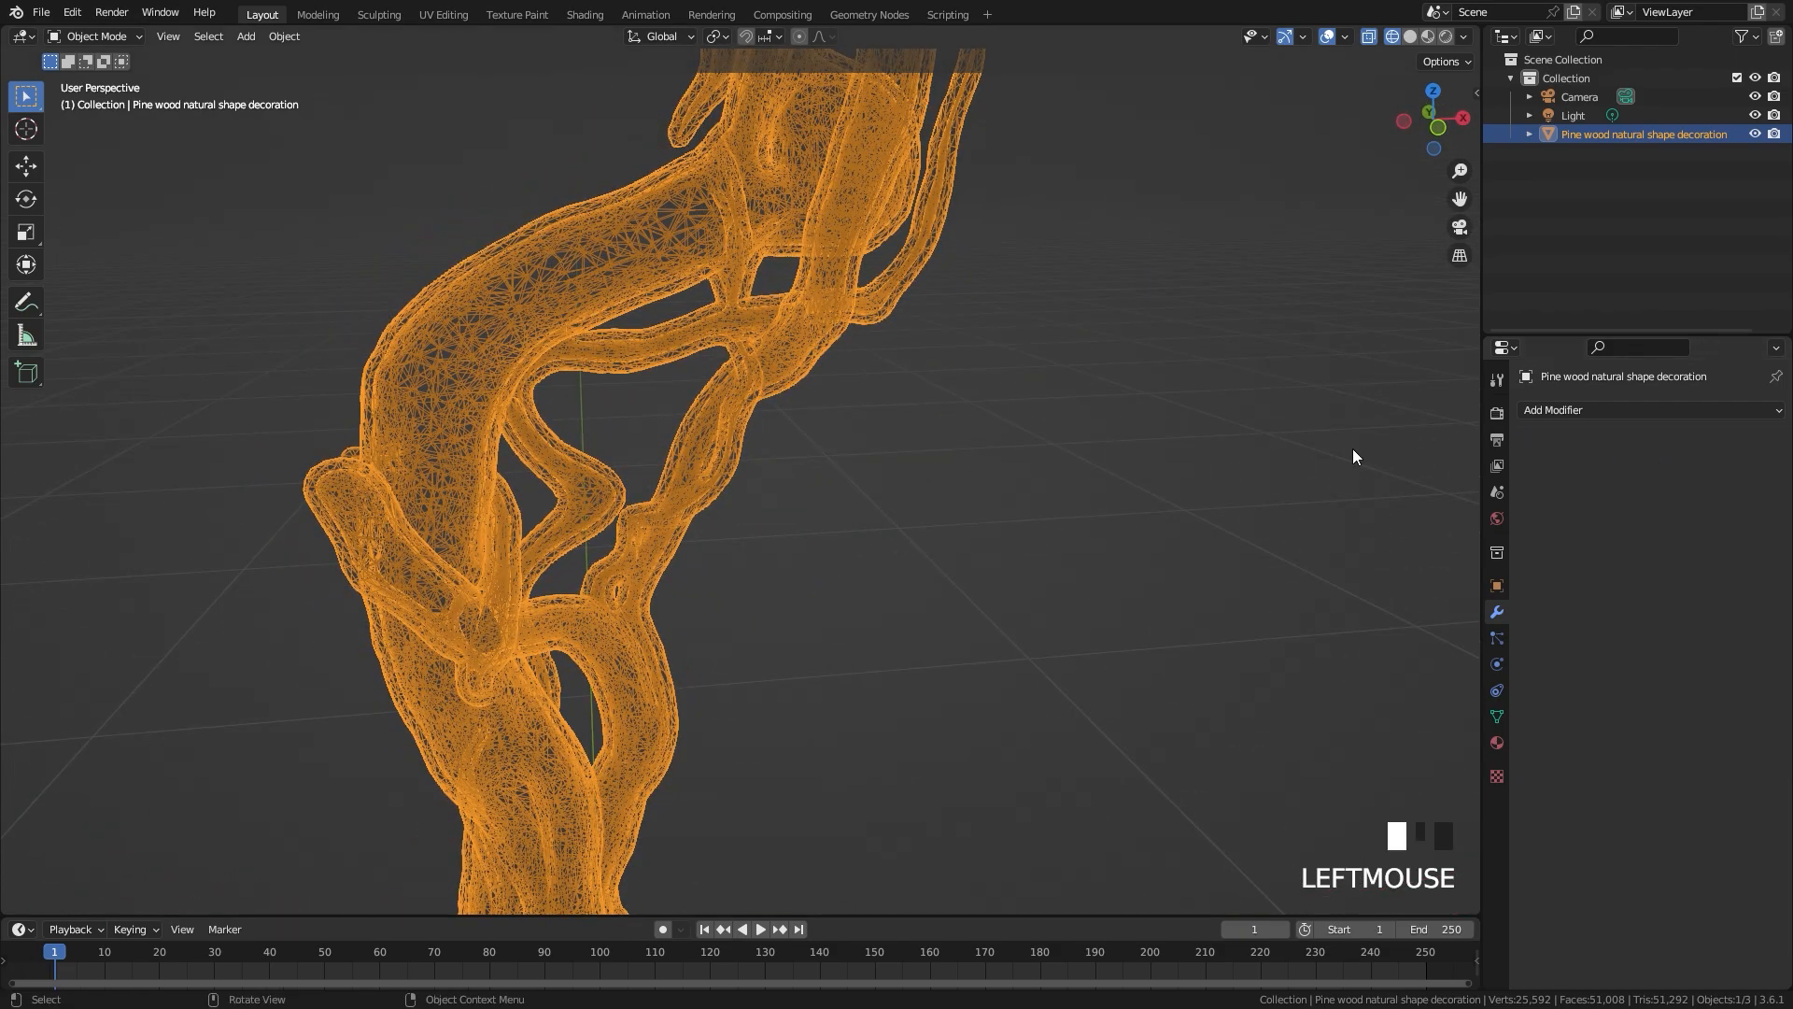
Step: Return the viewport to solid shading and add a cube mesh at the wood's base
key(z)
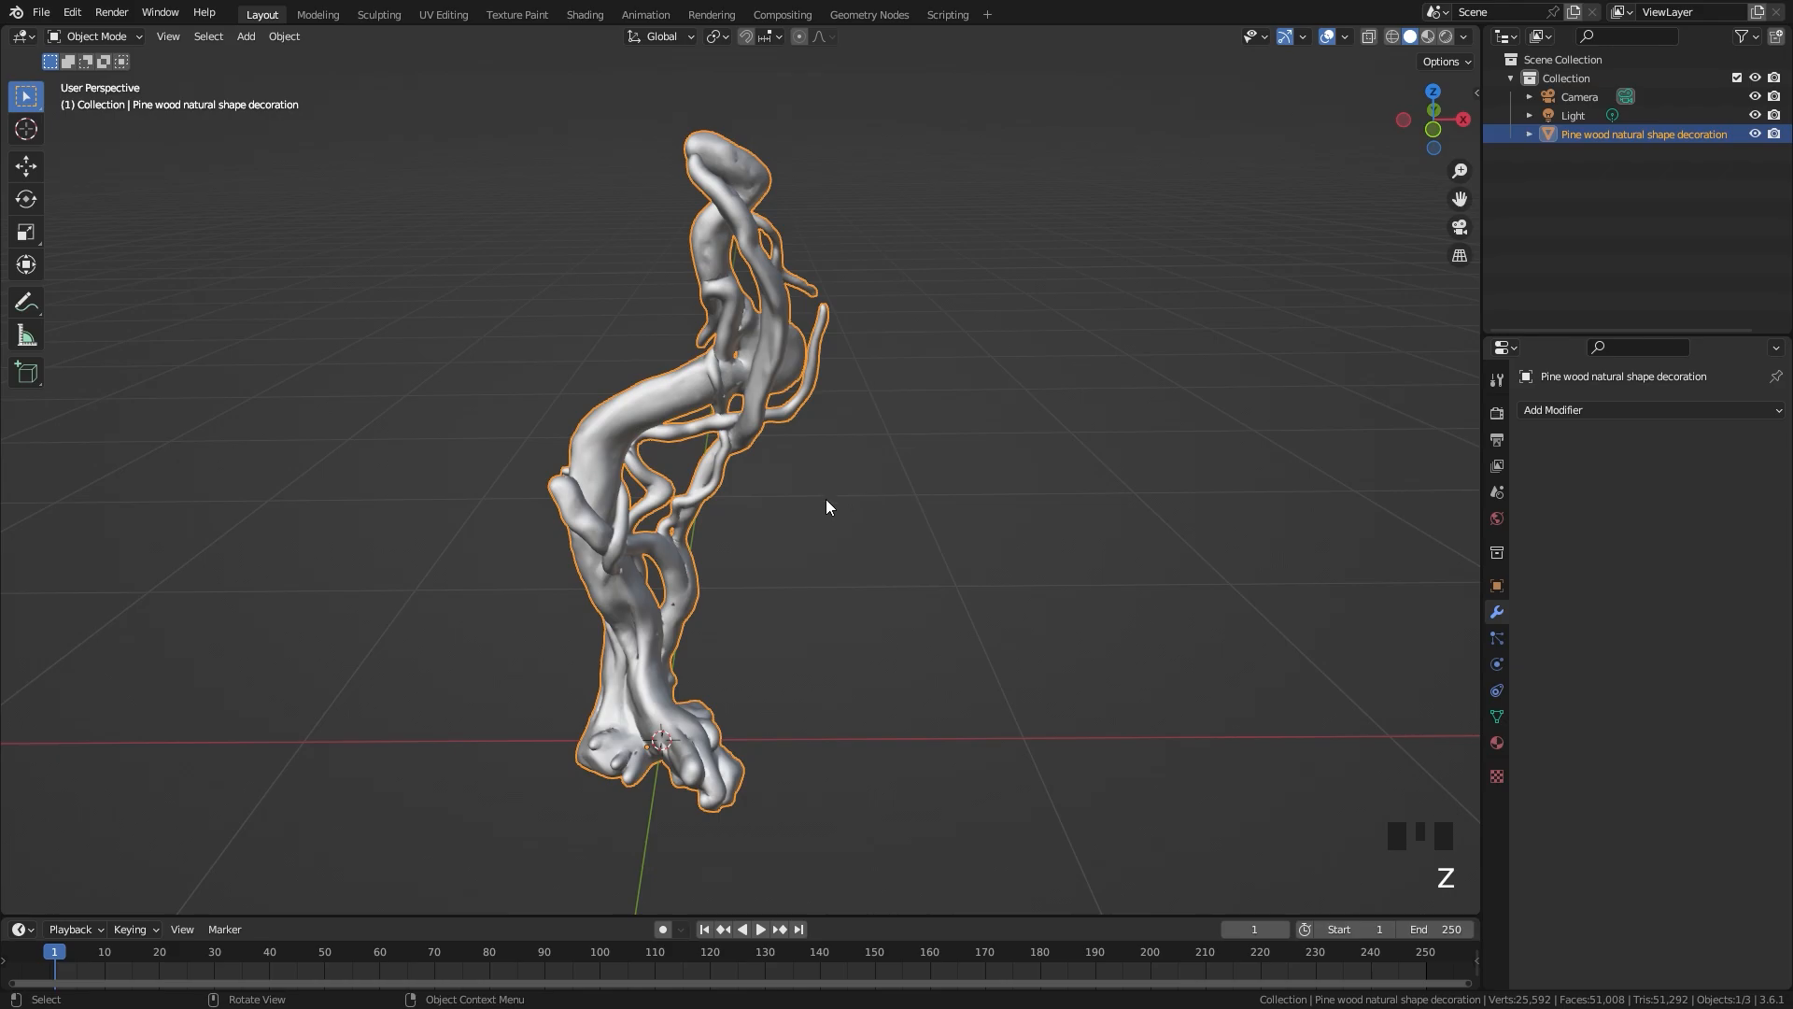
shift+middle_drag(725, 490, 809, 470)
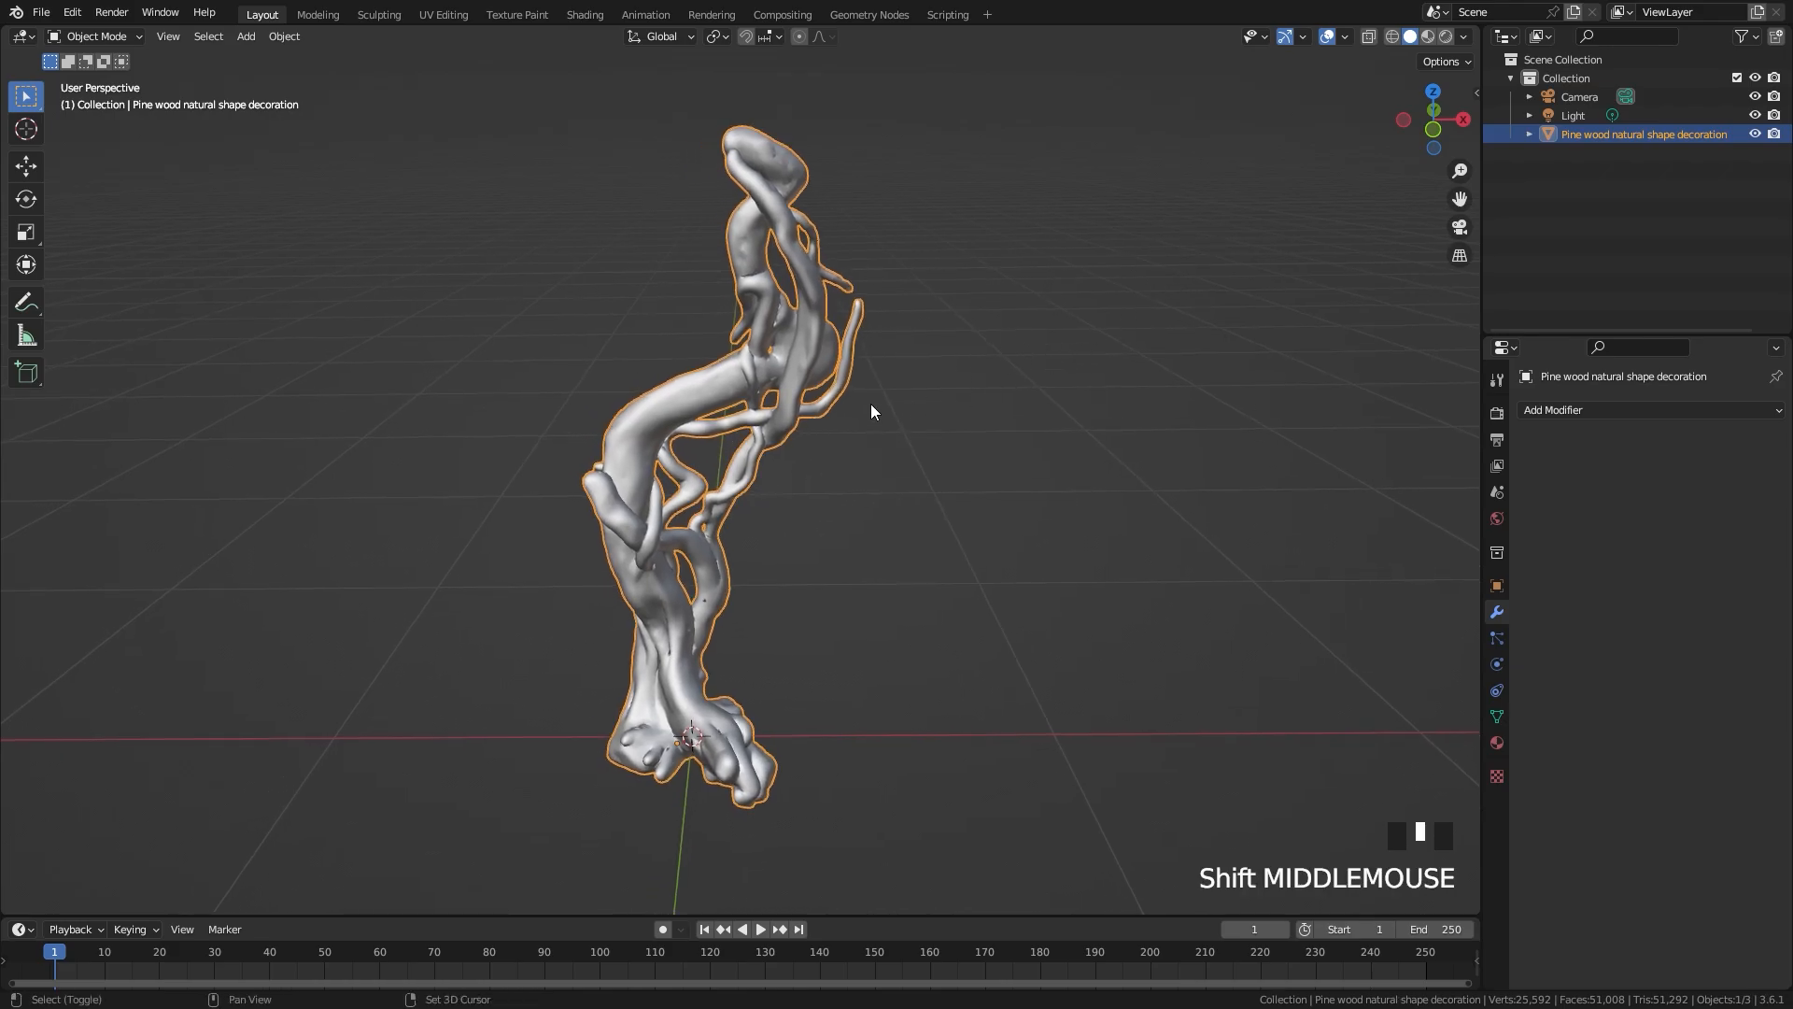
key(shift+a)
mouse_move(871, 411)
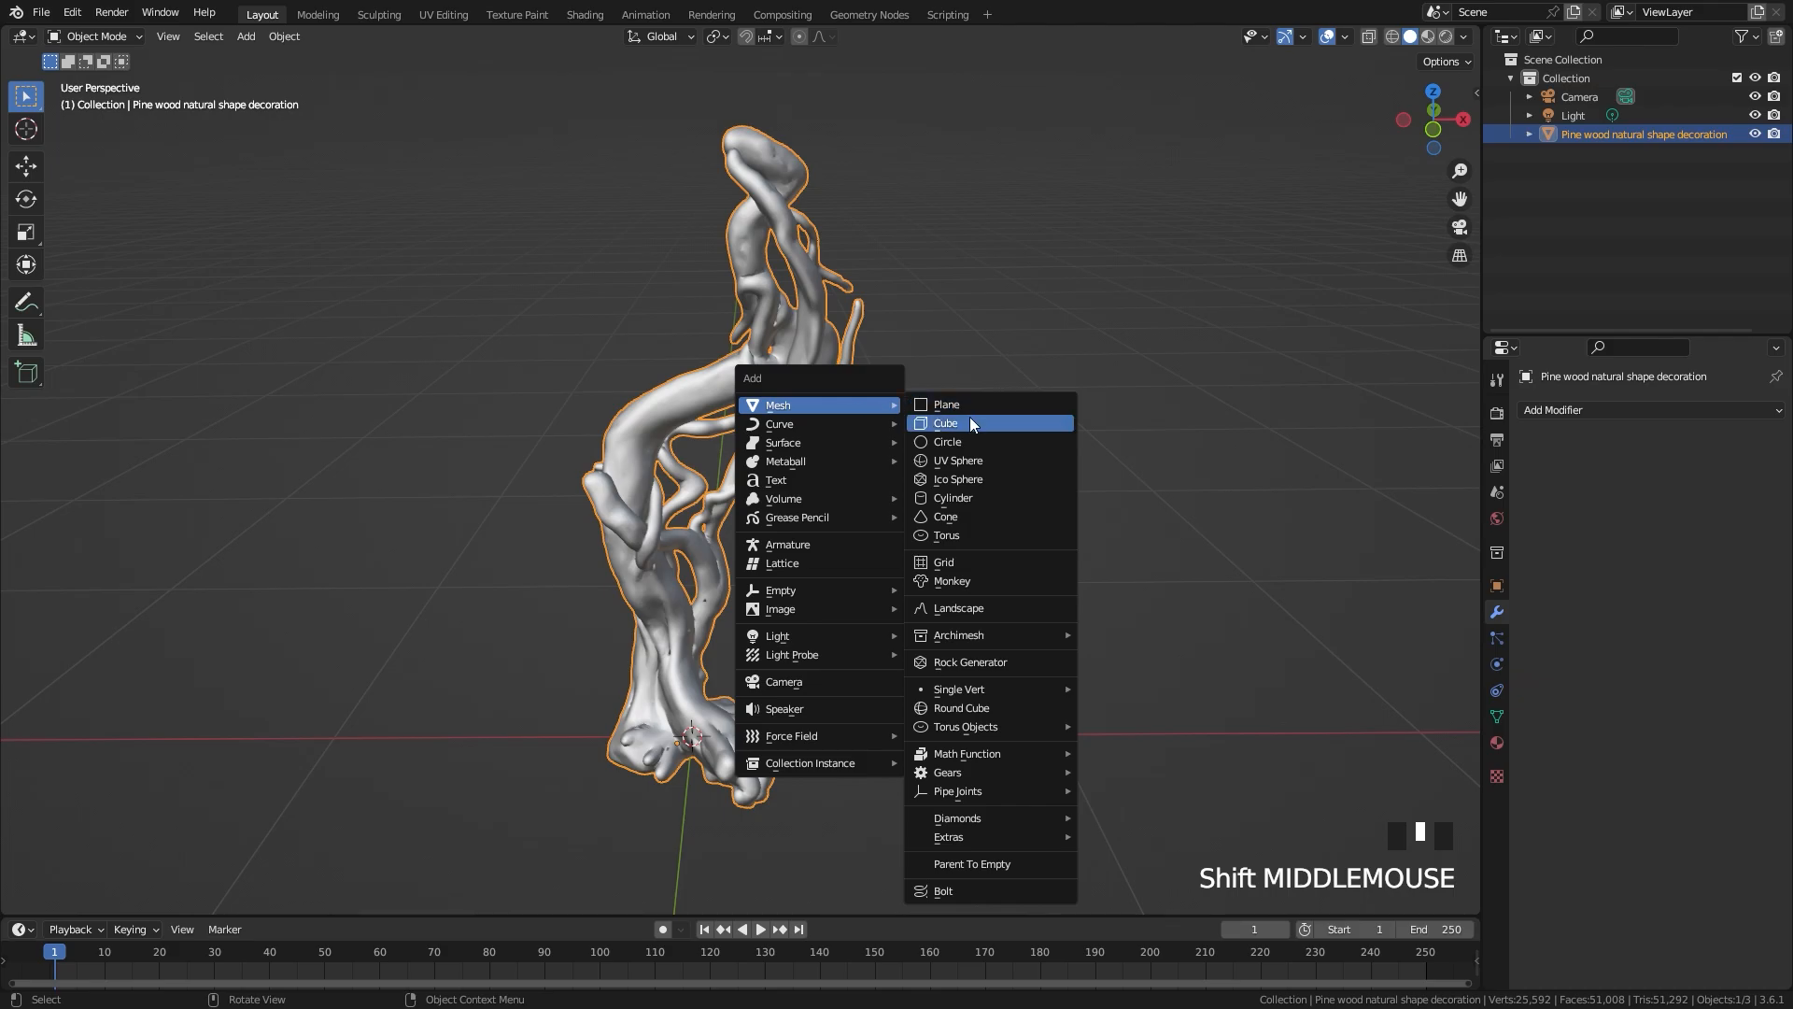
click(927, 424)
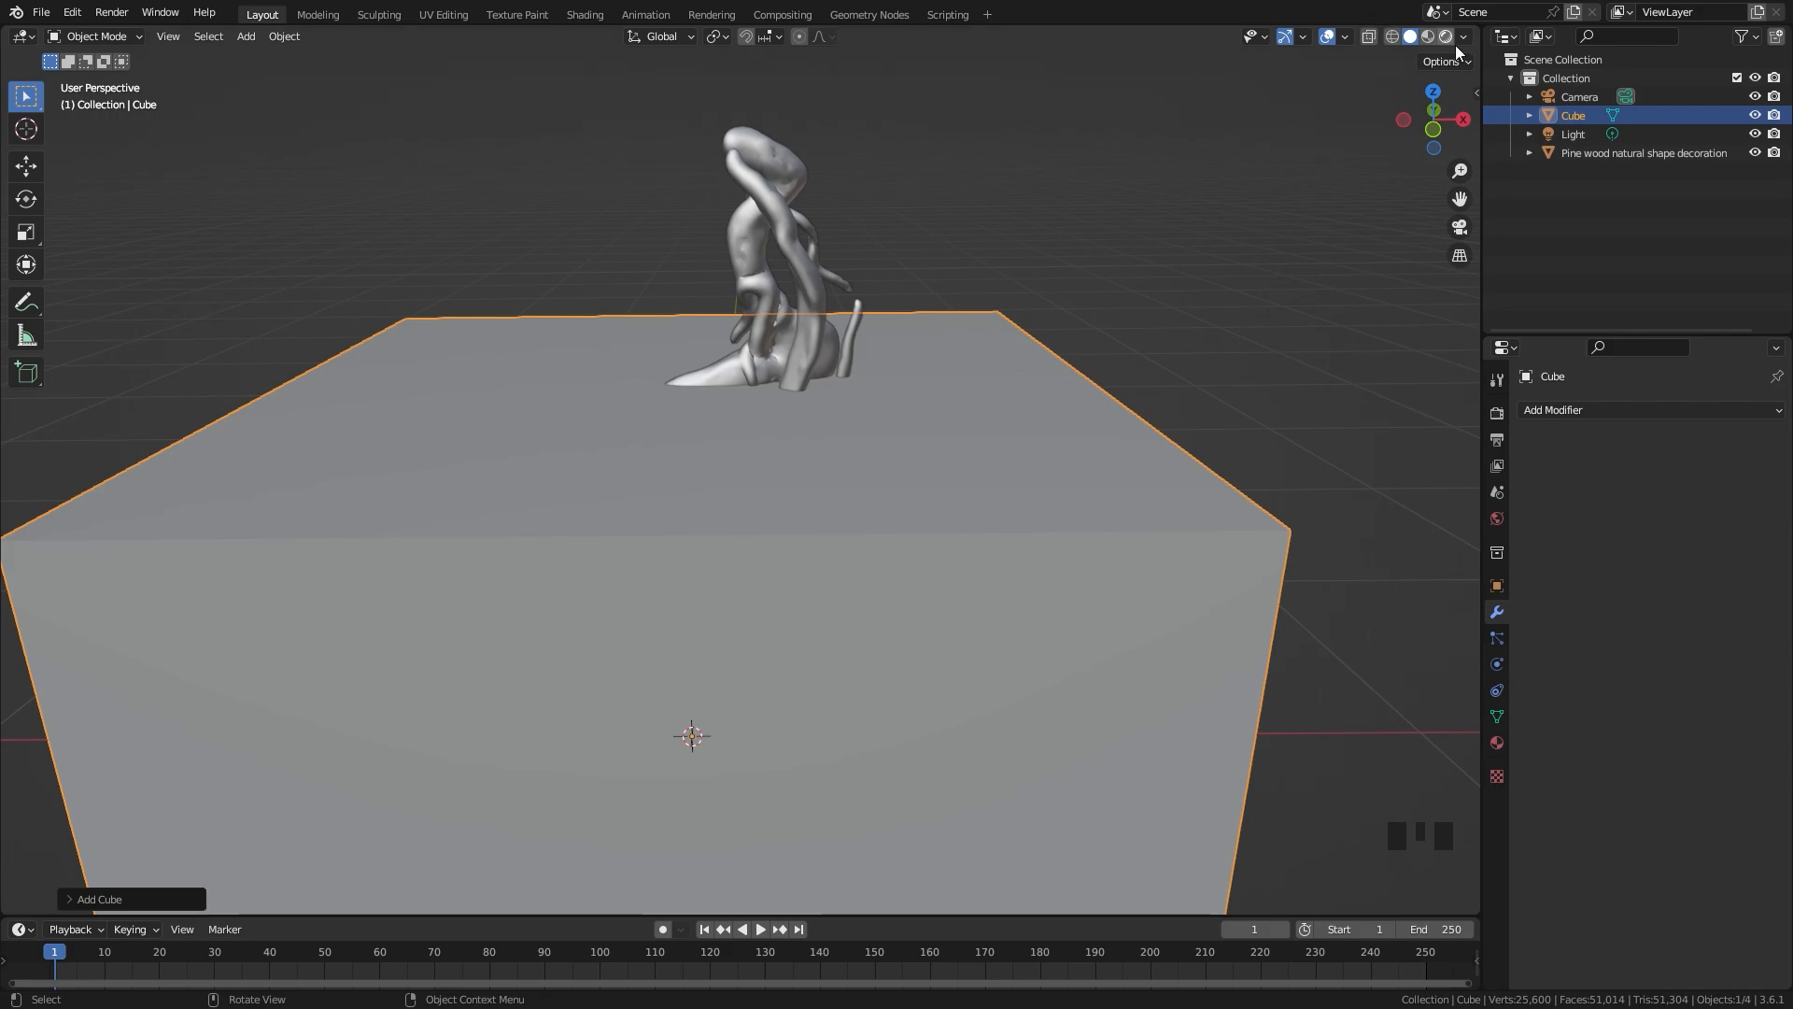
Step: Split the 3D viewport into two areas and turn the larger one into a Geometry Node Editor
drag(1475, 33, 592, 37)
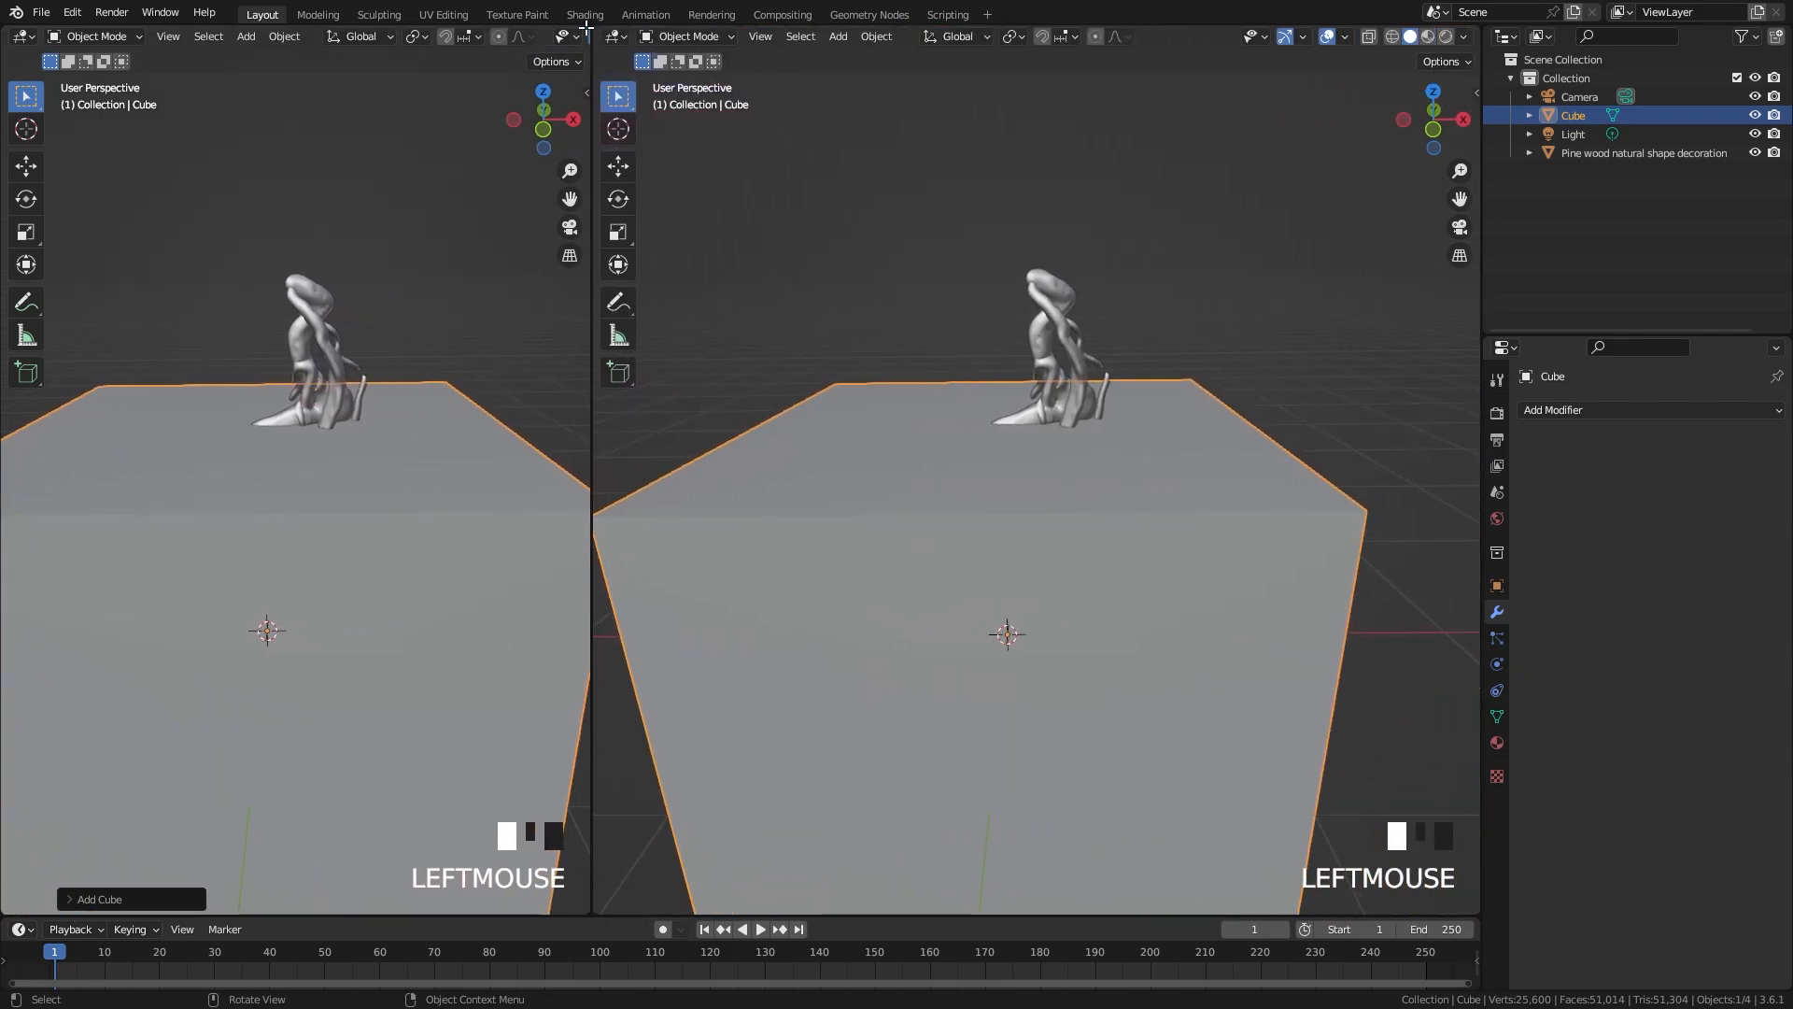
click(618, 37)
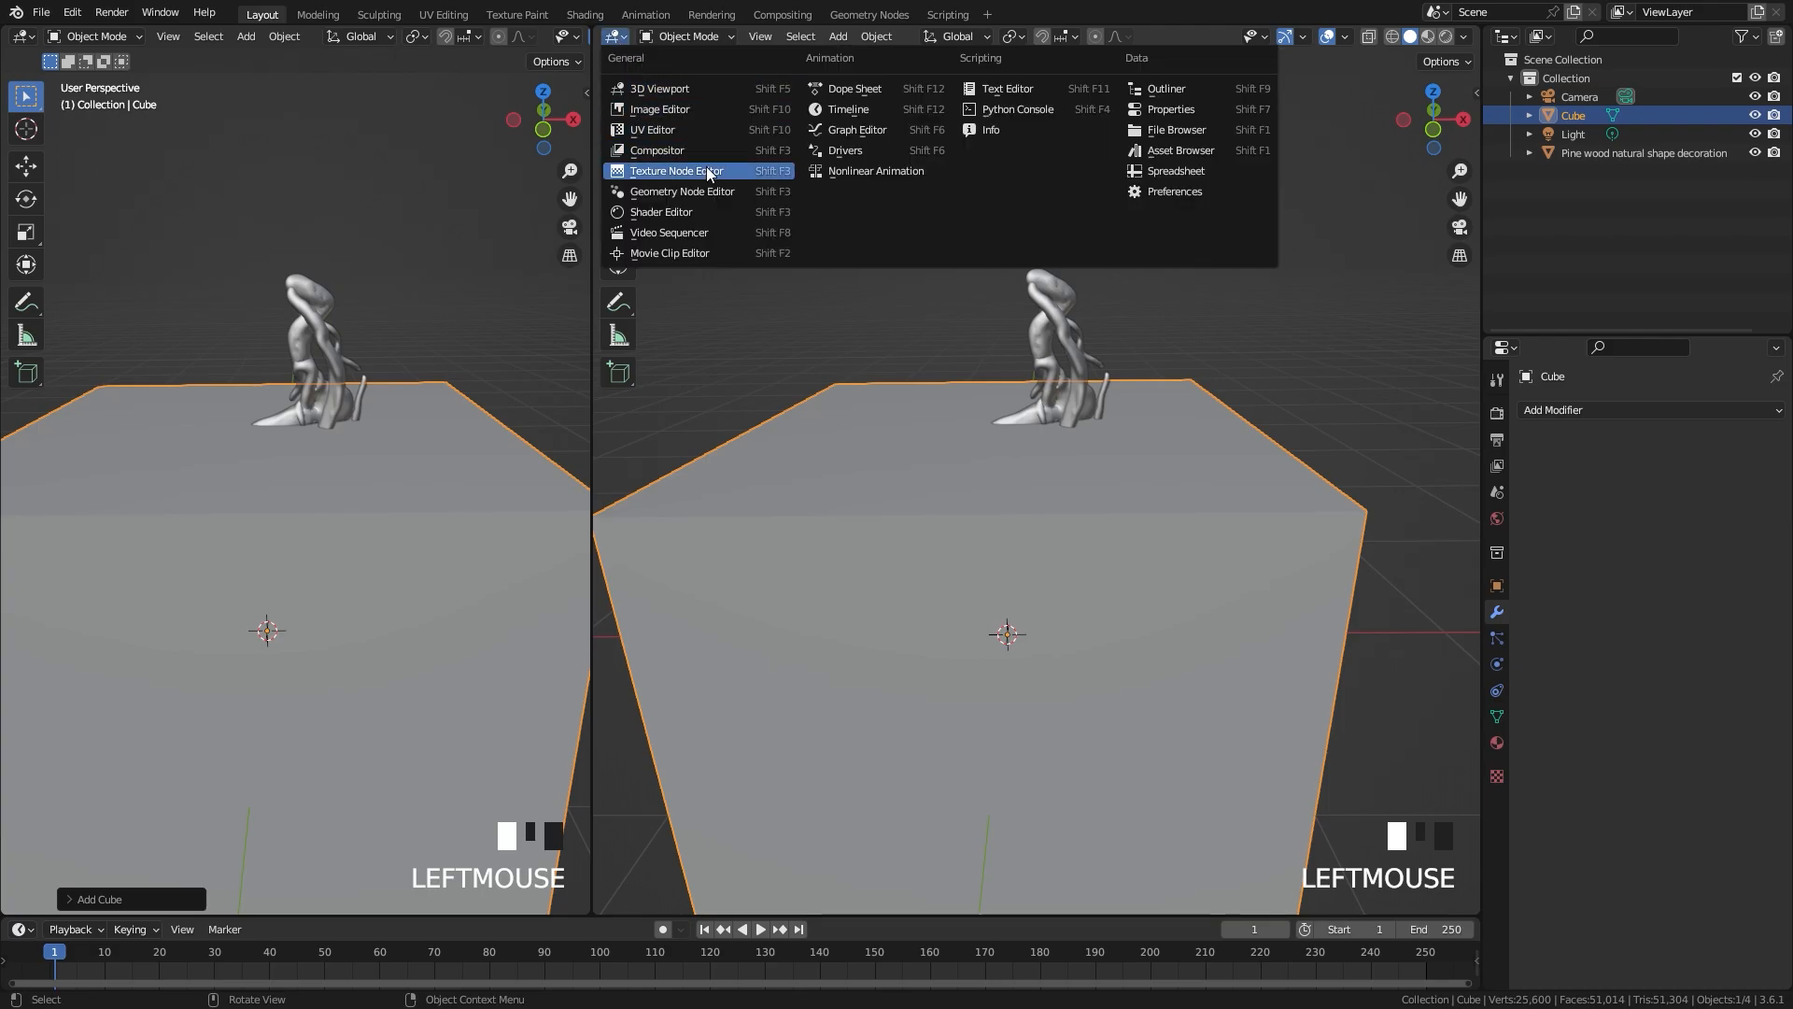
click(676, 192)
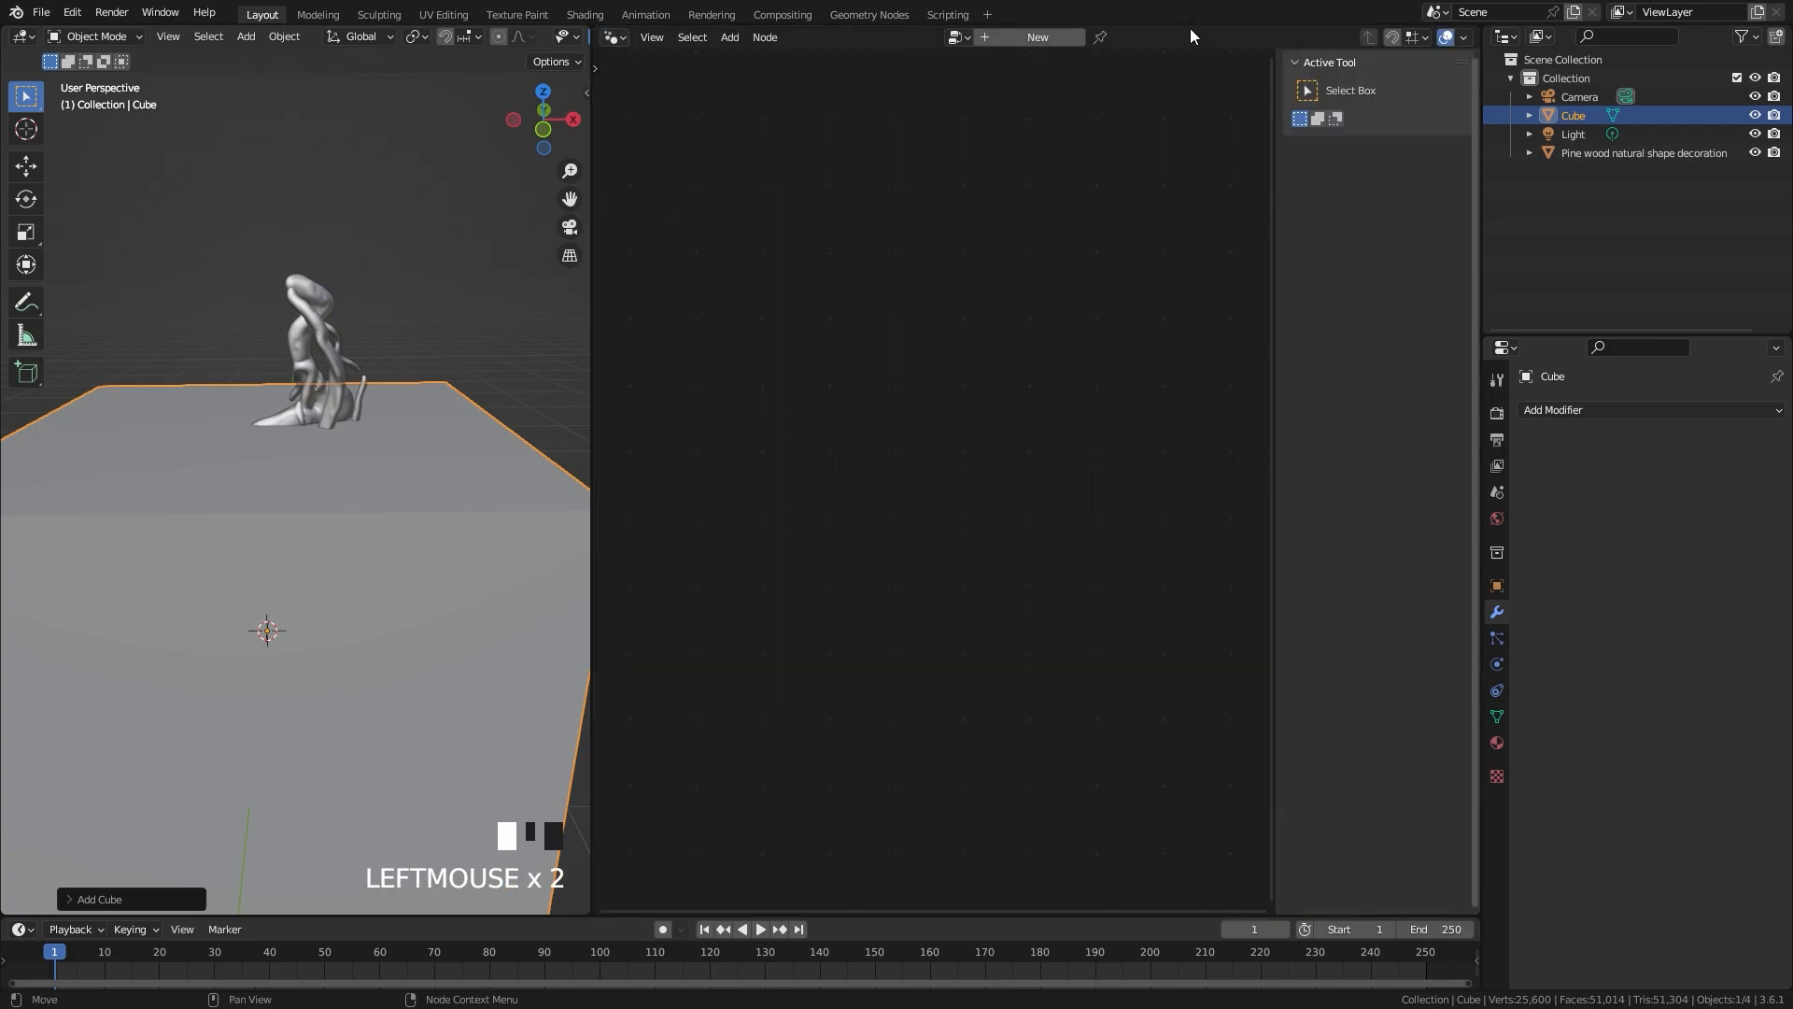
Step: Create a new geometry node tree on the cube and move the Group Input node out of the way
click(1034, 36)
key(n)
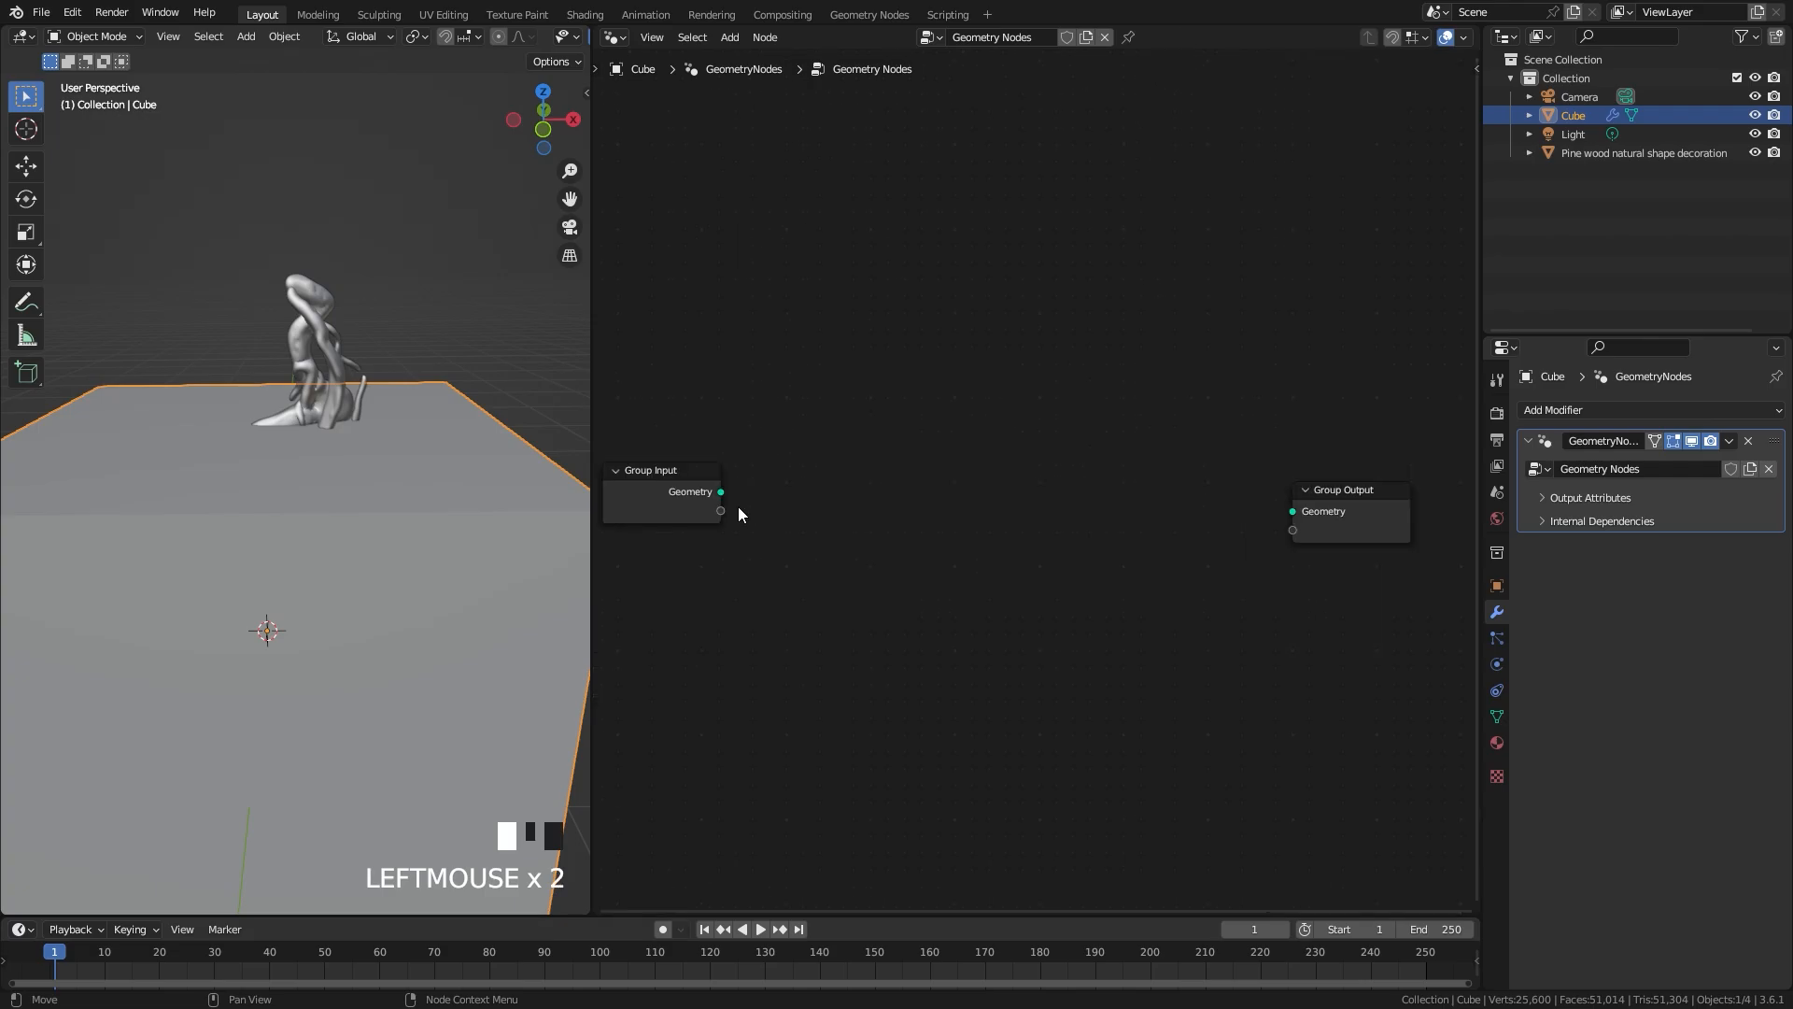
drag(697, 497, 648, 420)
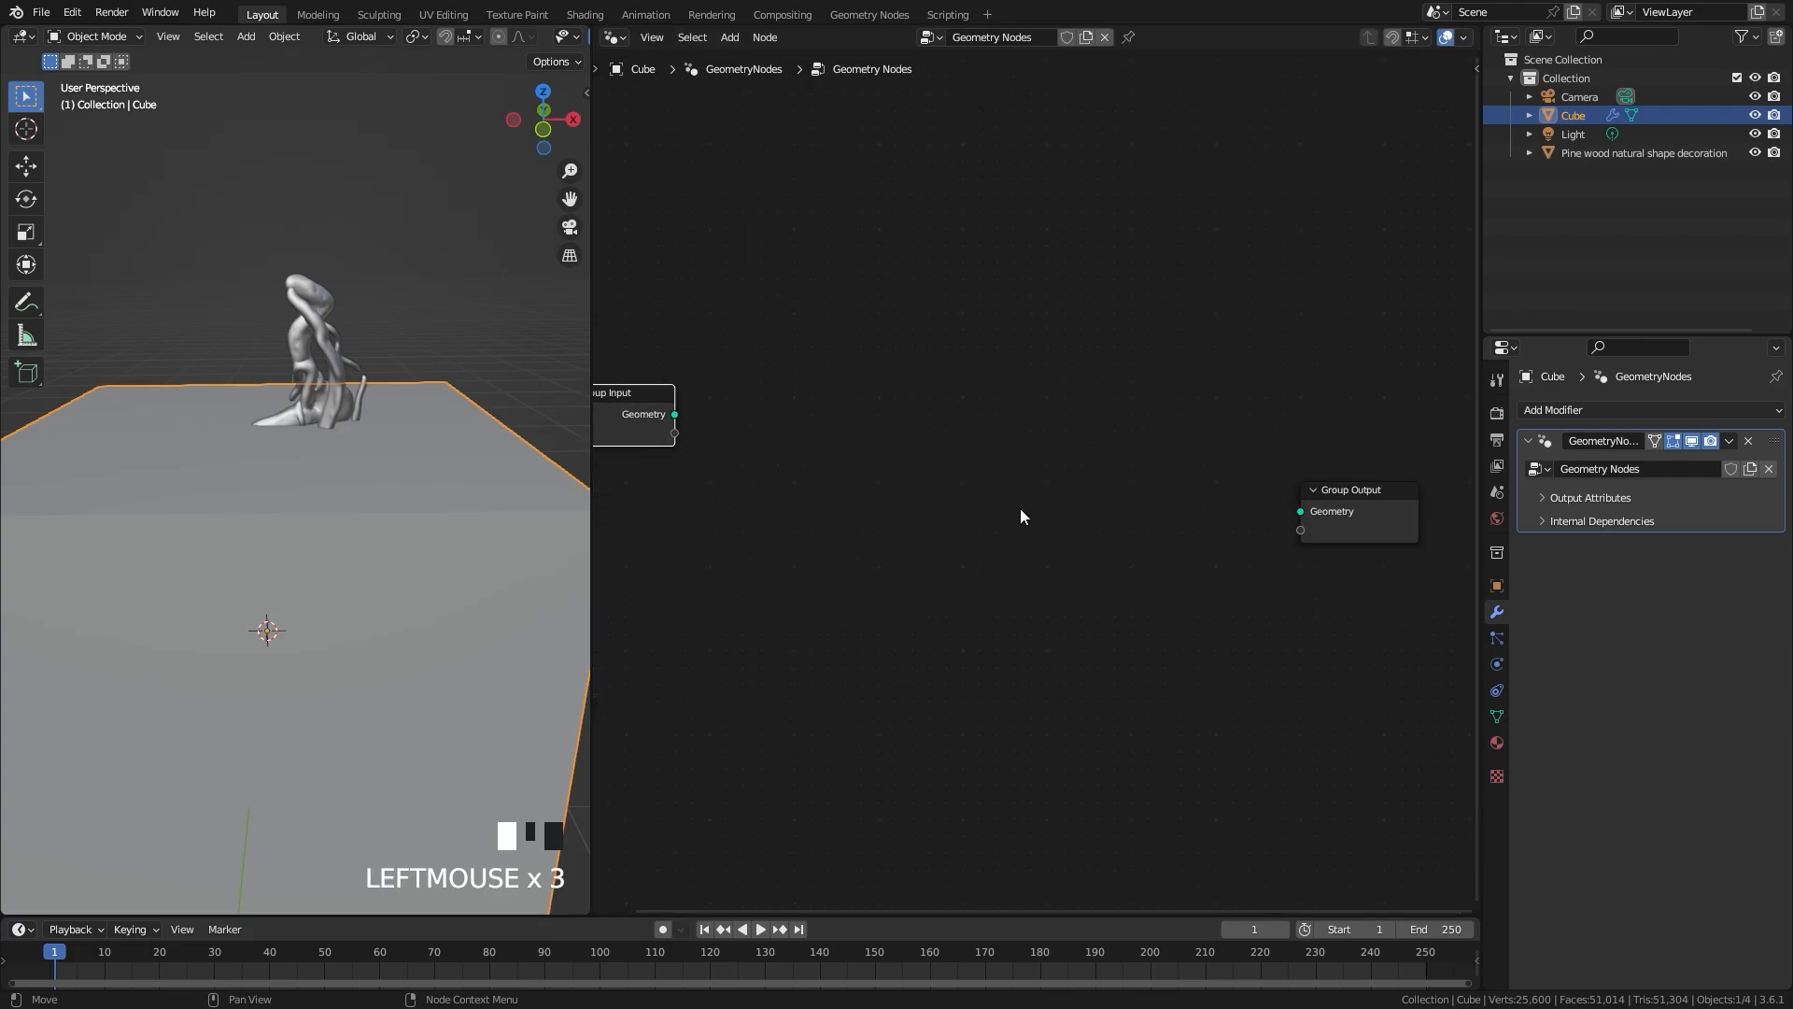
Step: Add a Volume Cube node and connect its Volume output to the Group Output's Geometry input
key(shift+a)
mouse_move(1024, 491)
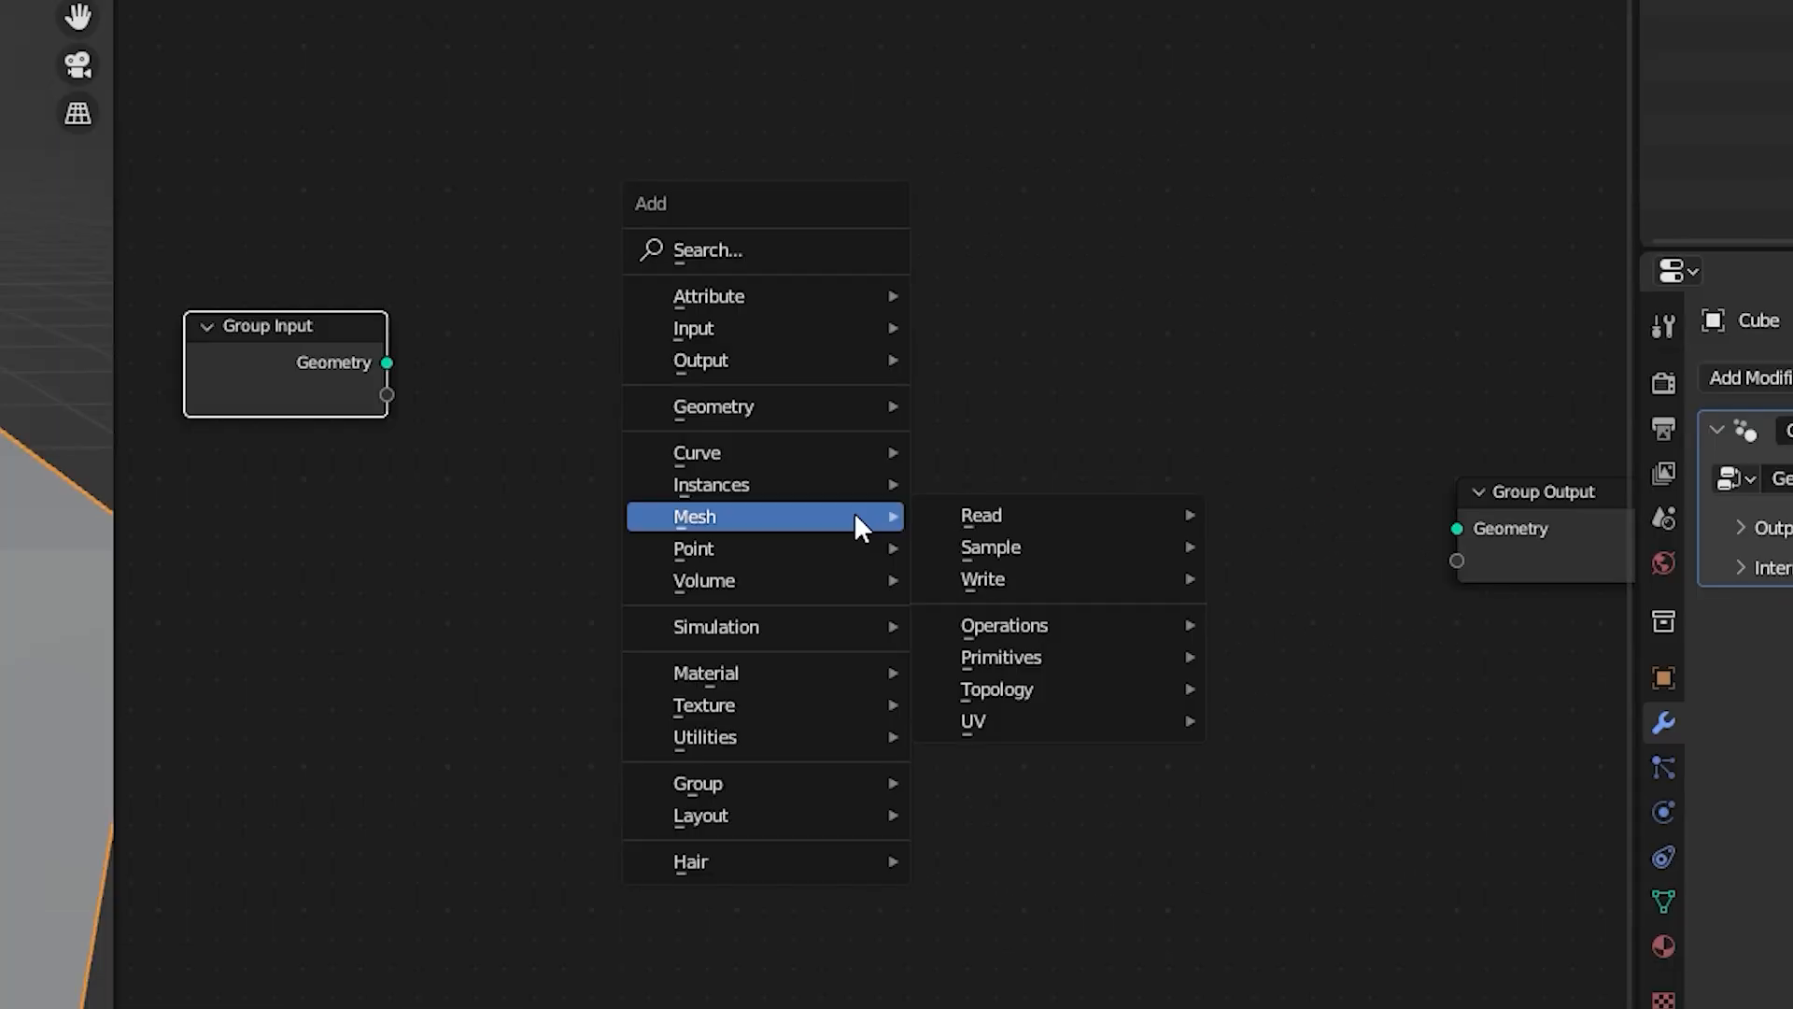
mouse_move(801, 478)
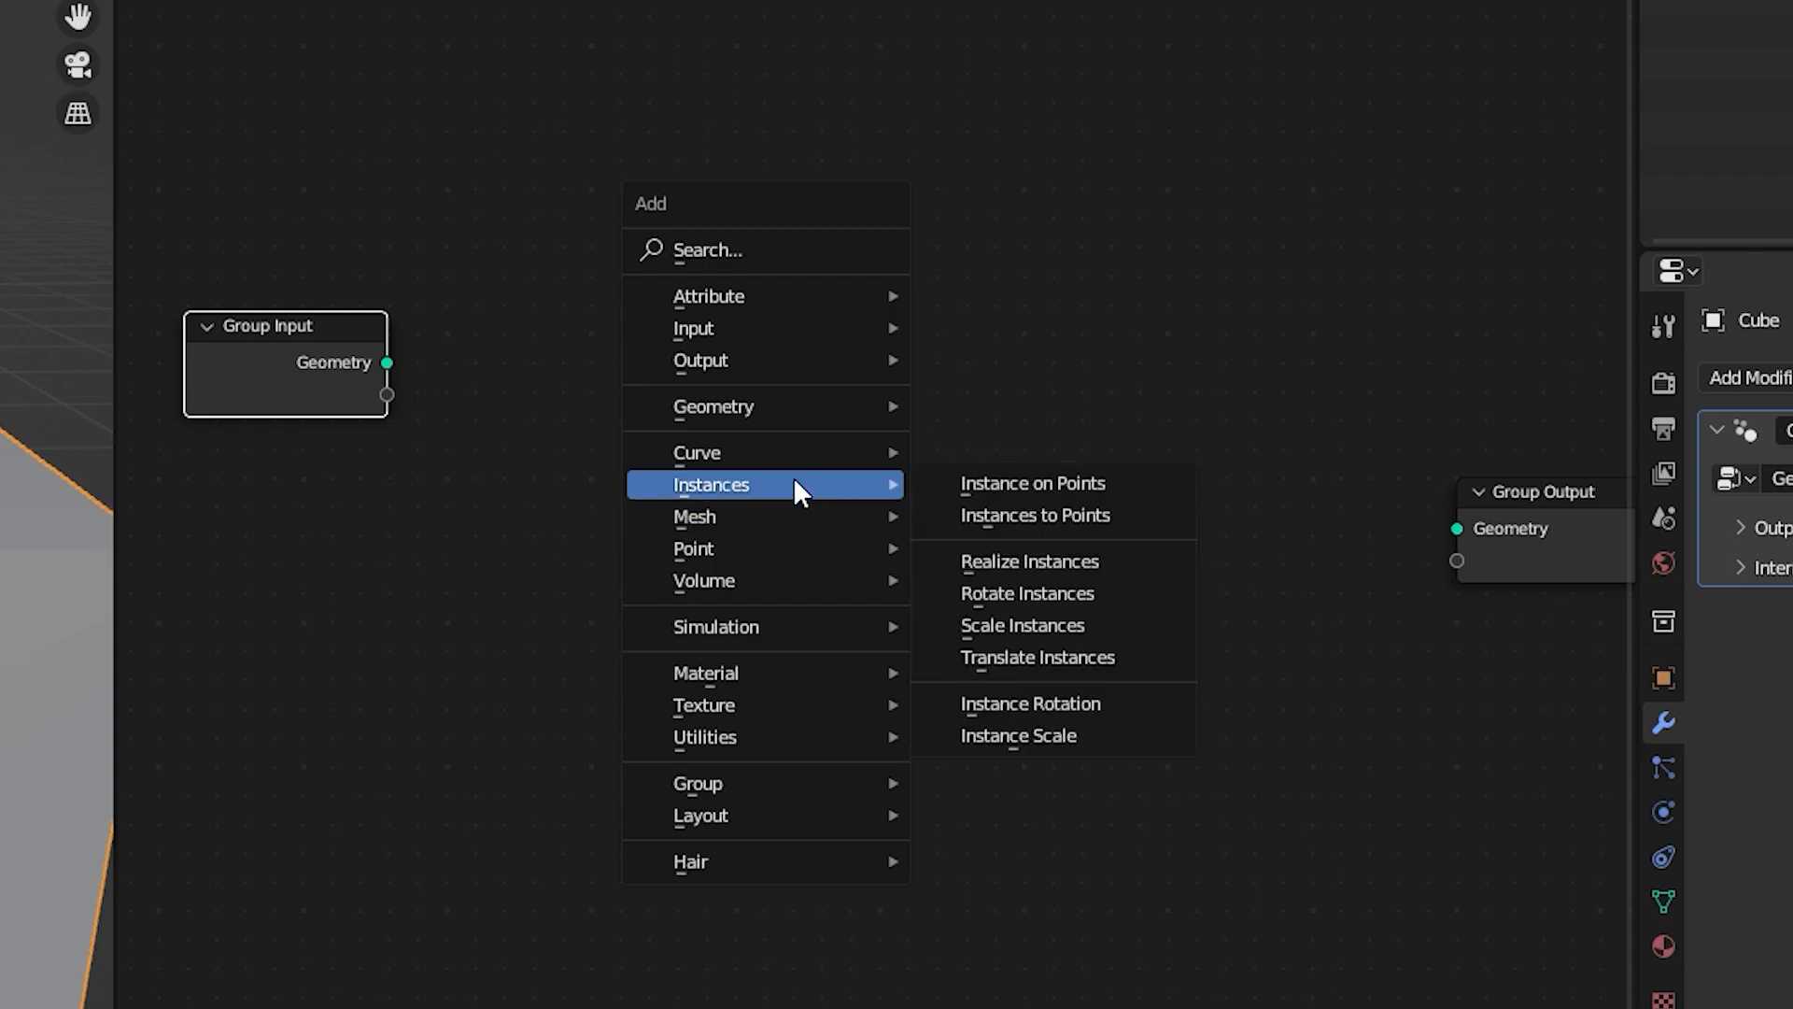
click(709, 247)
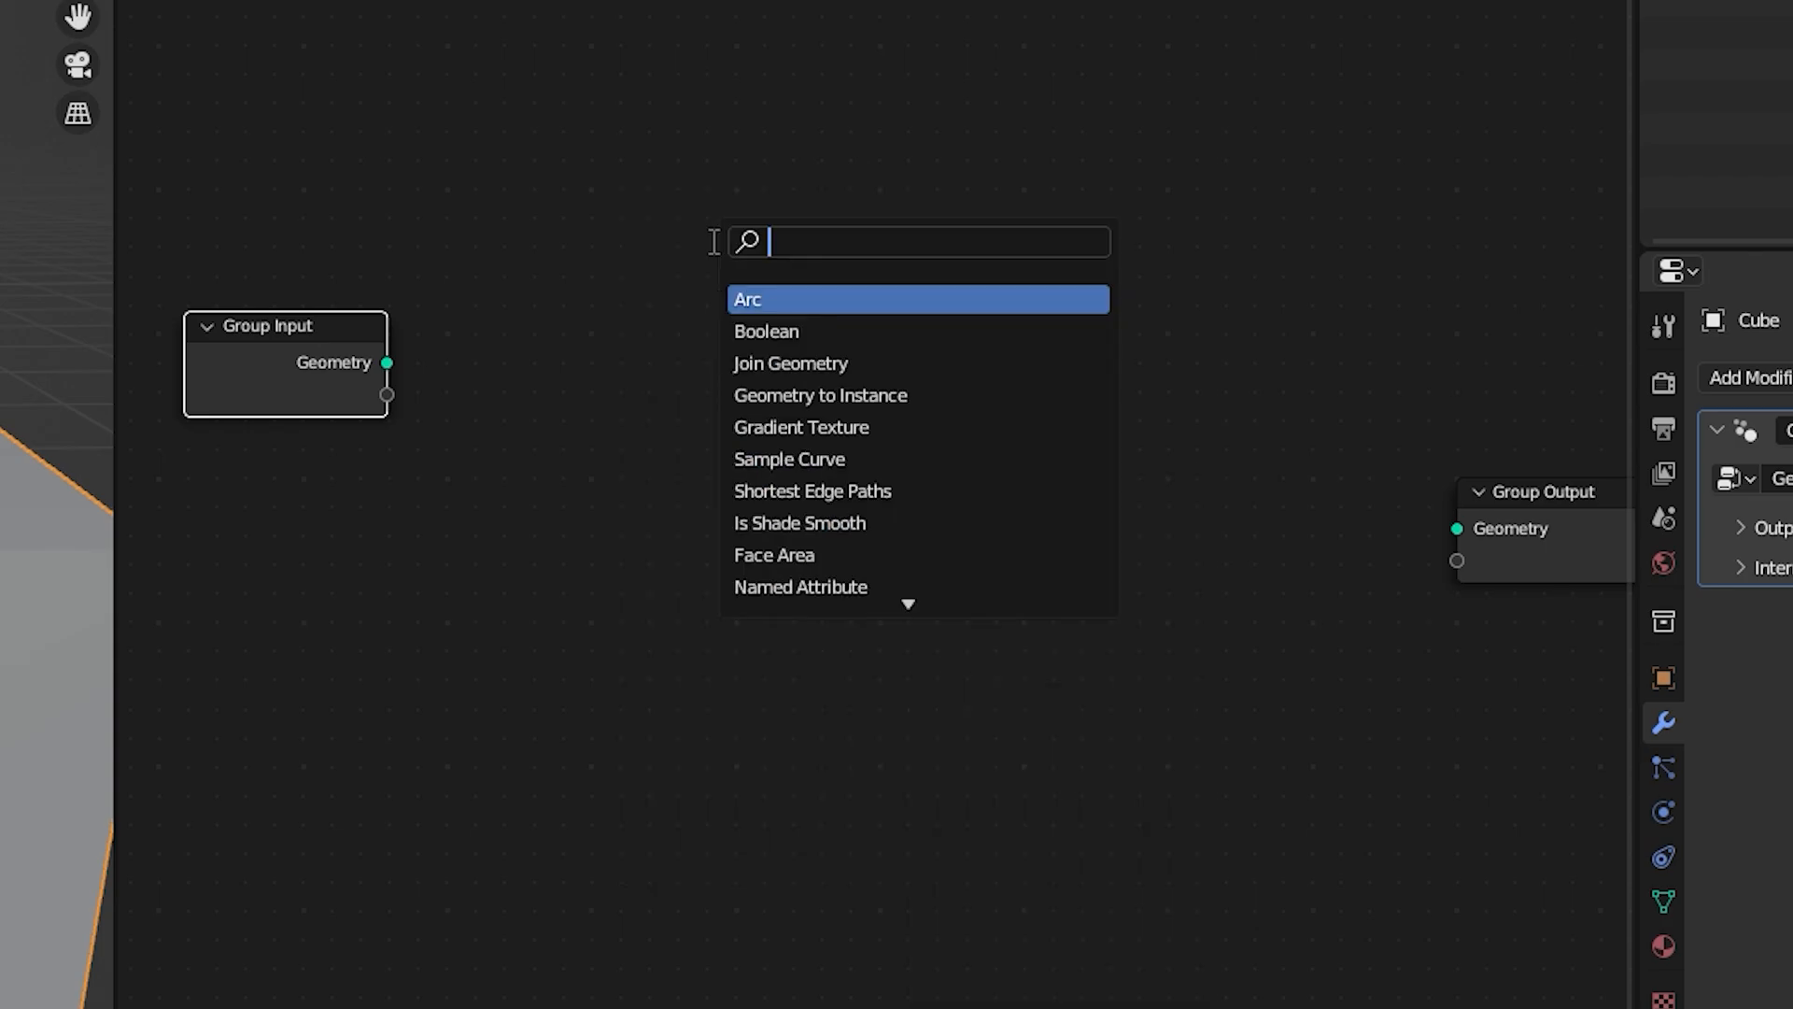
text(vol)
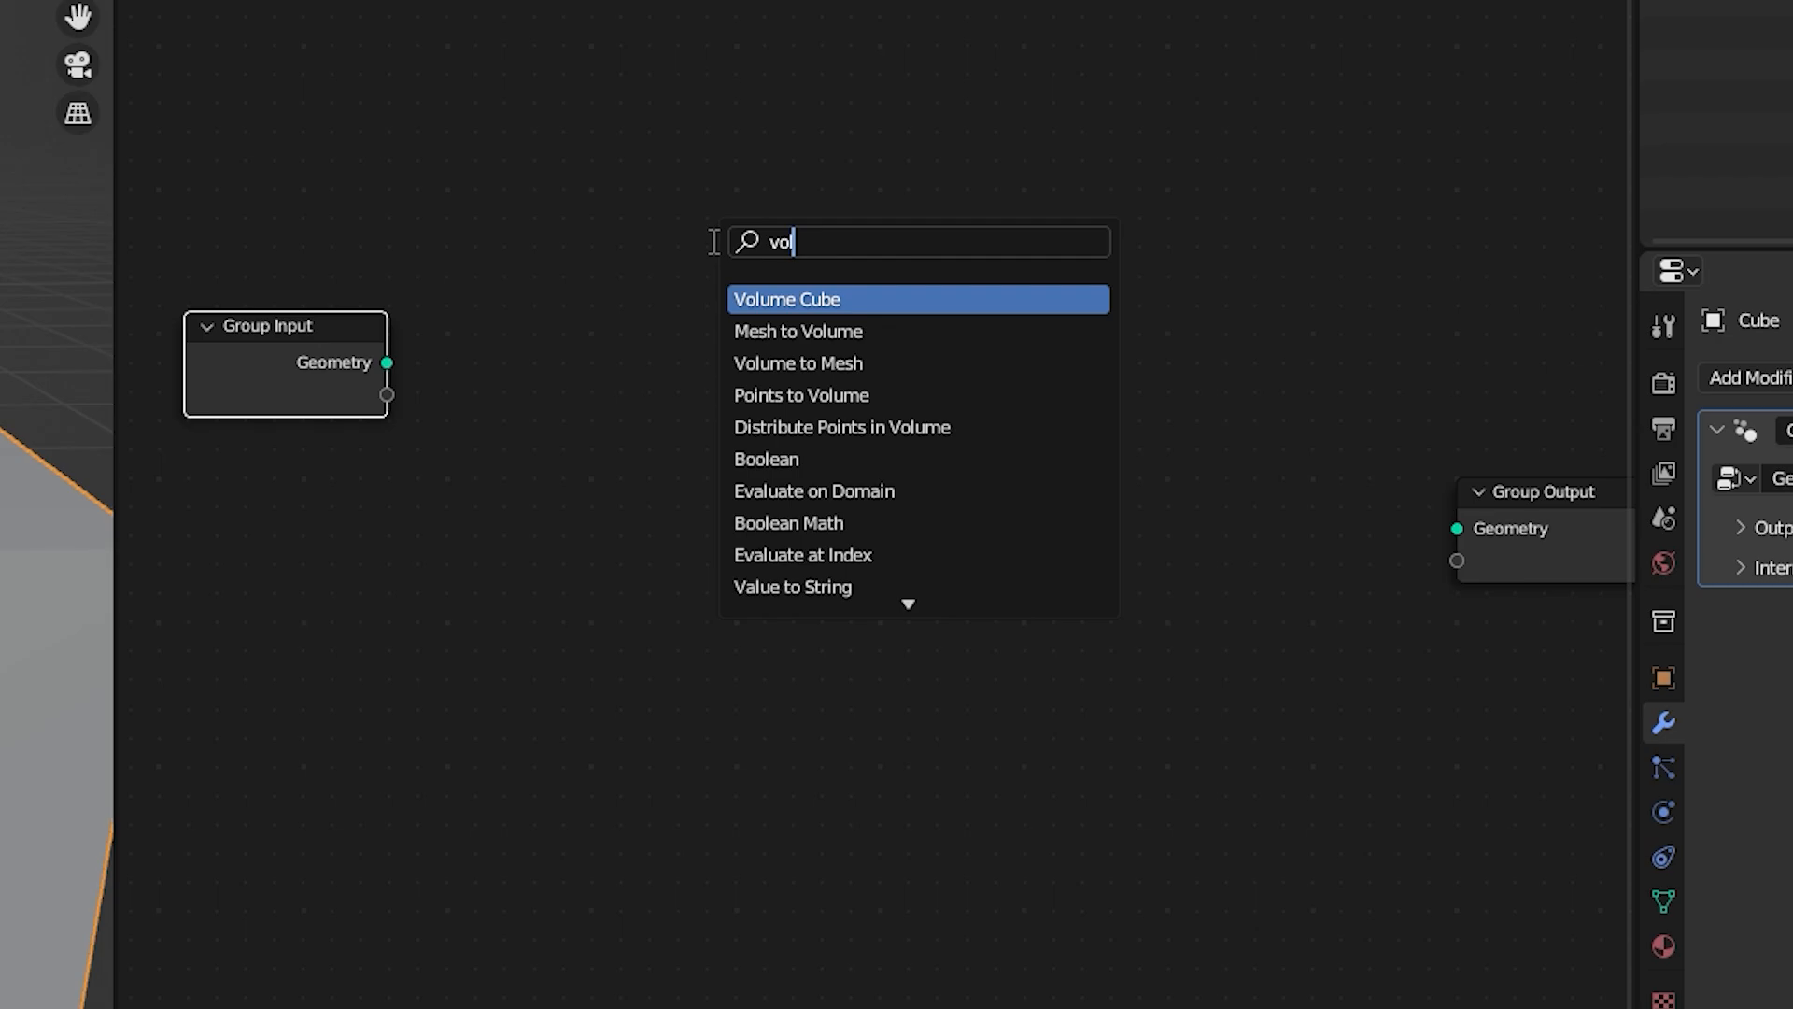
key(Return)
click(690, 555)
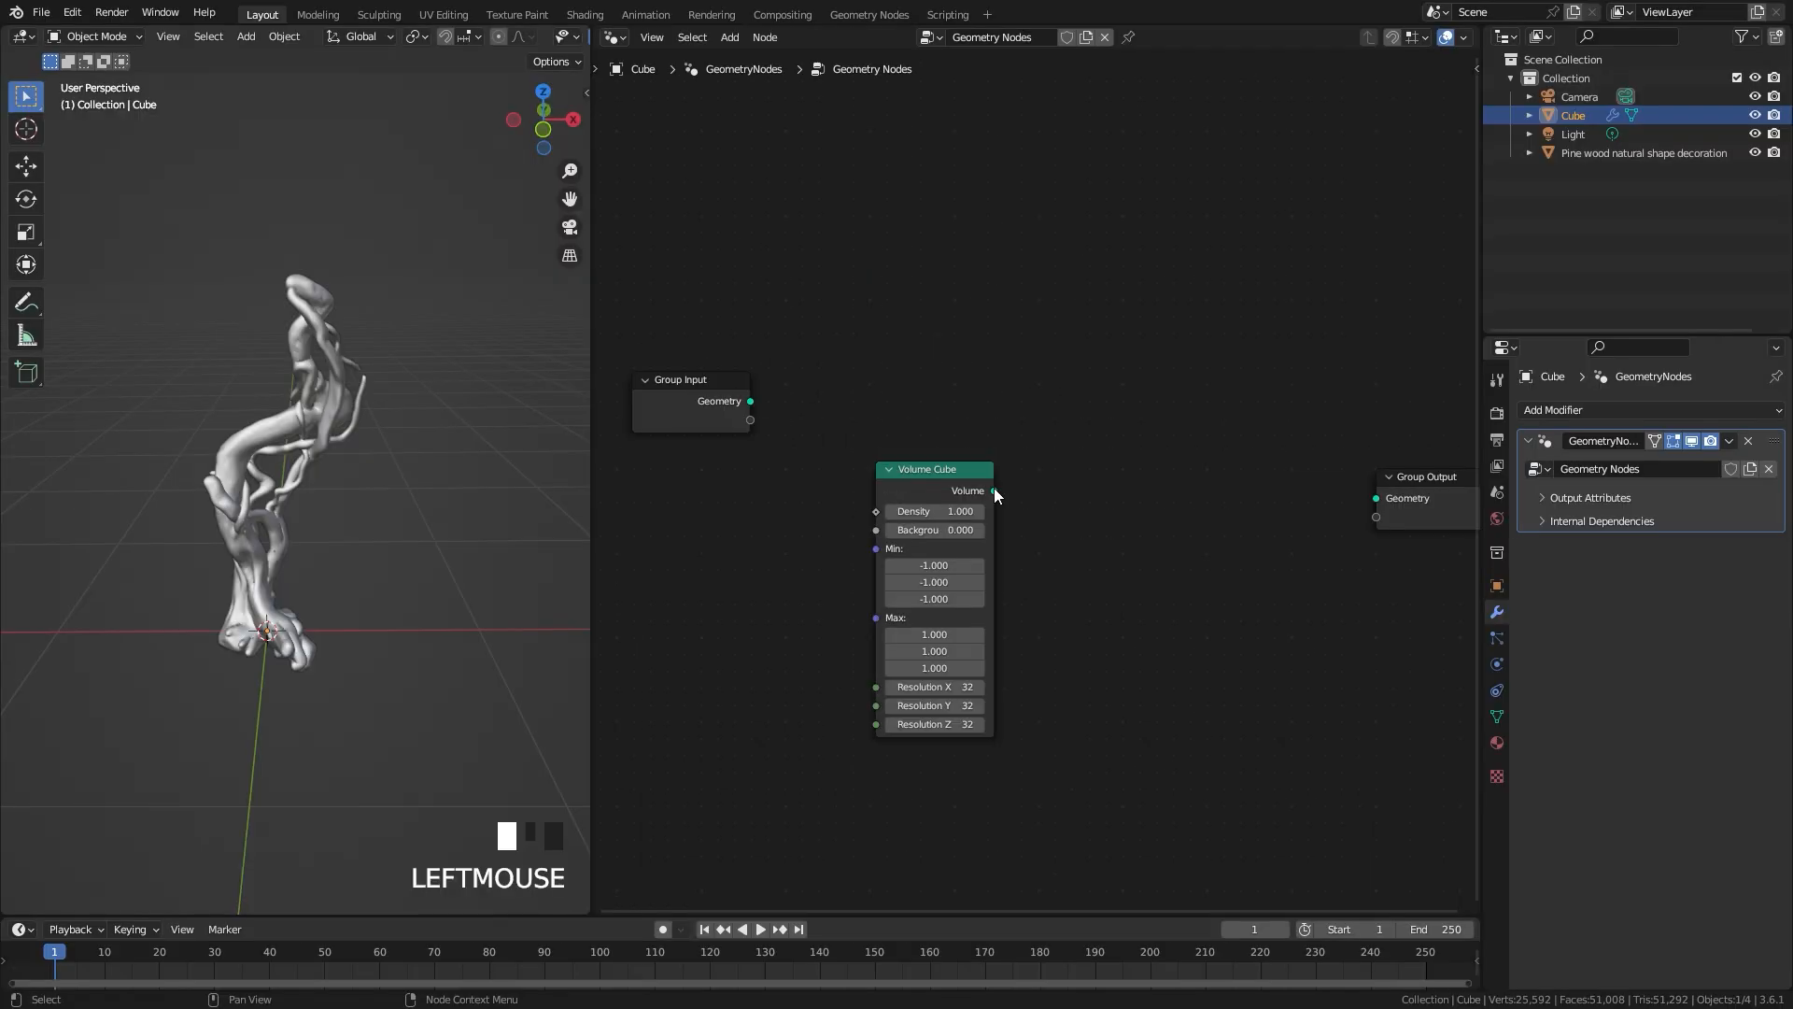
drag(994, 489, 1365, 496)
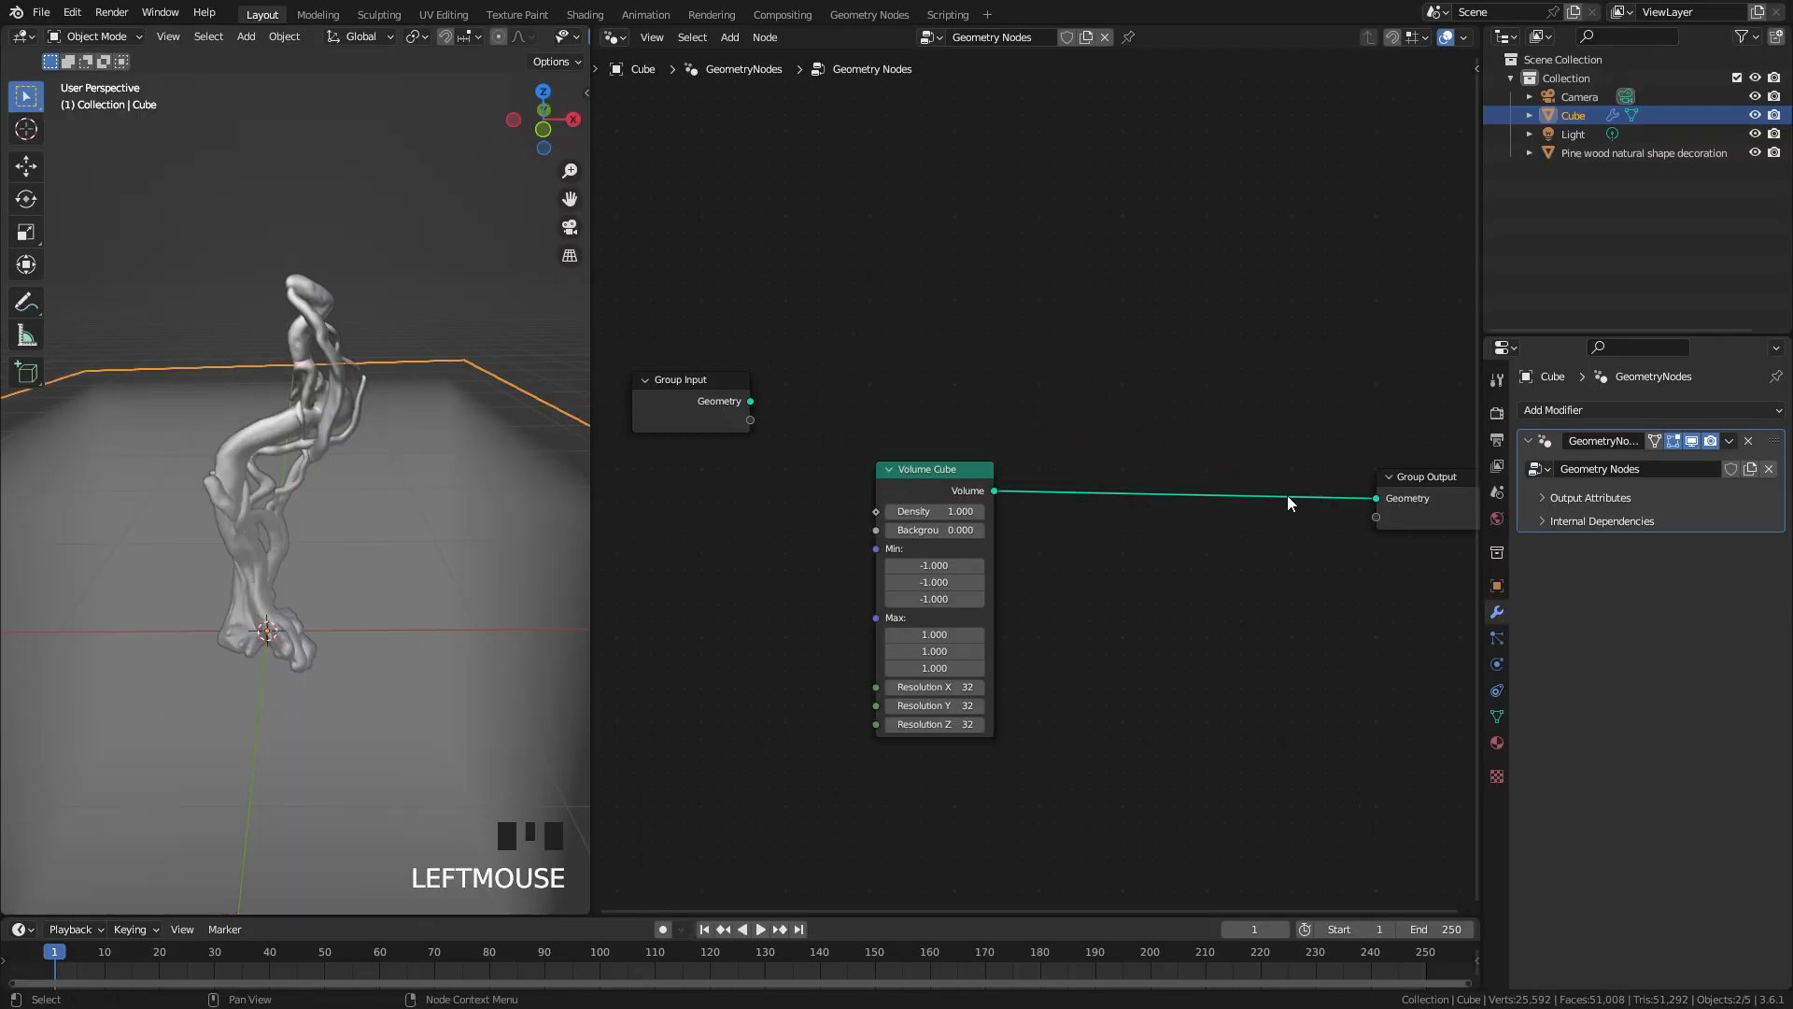
Step: Shift the Volume Cube node aside and insert a Transform Geometry node between it and the Group Output
shift+middle_drag(345, 476, 357, 493)
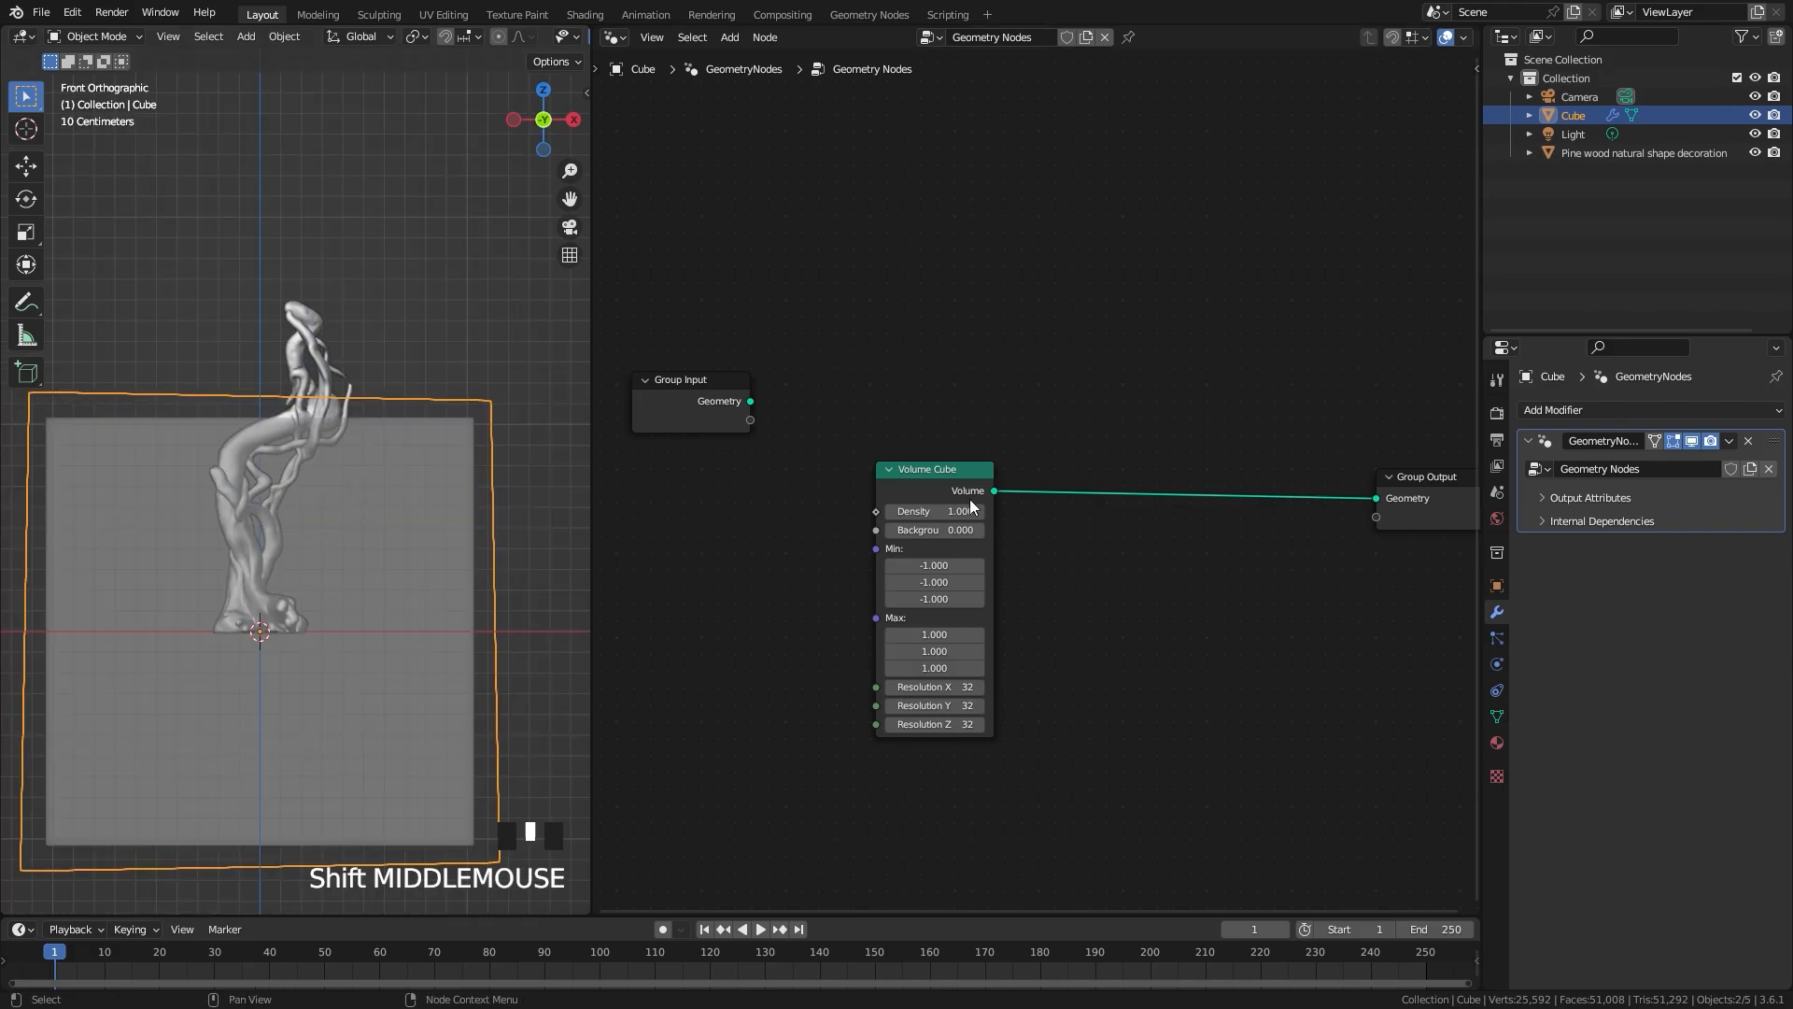
drag(949, 490, 926, 487)
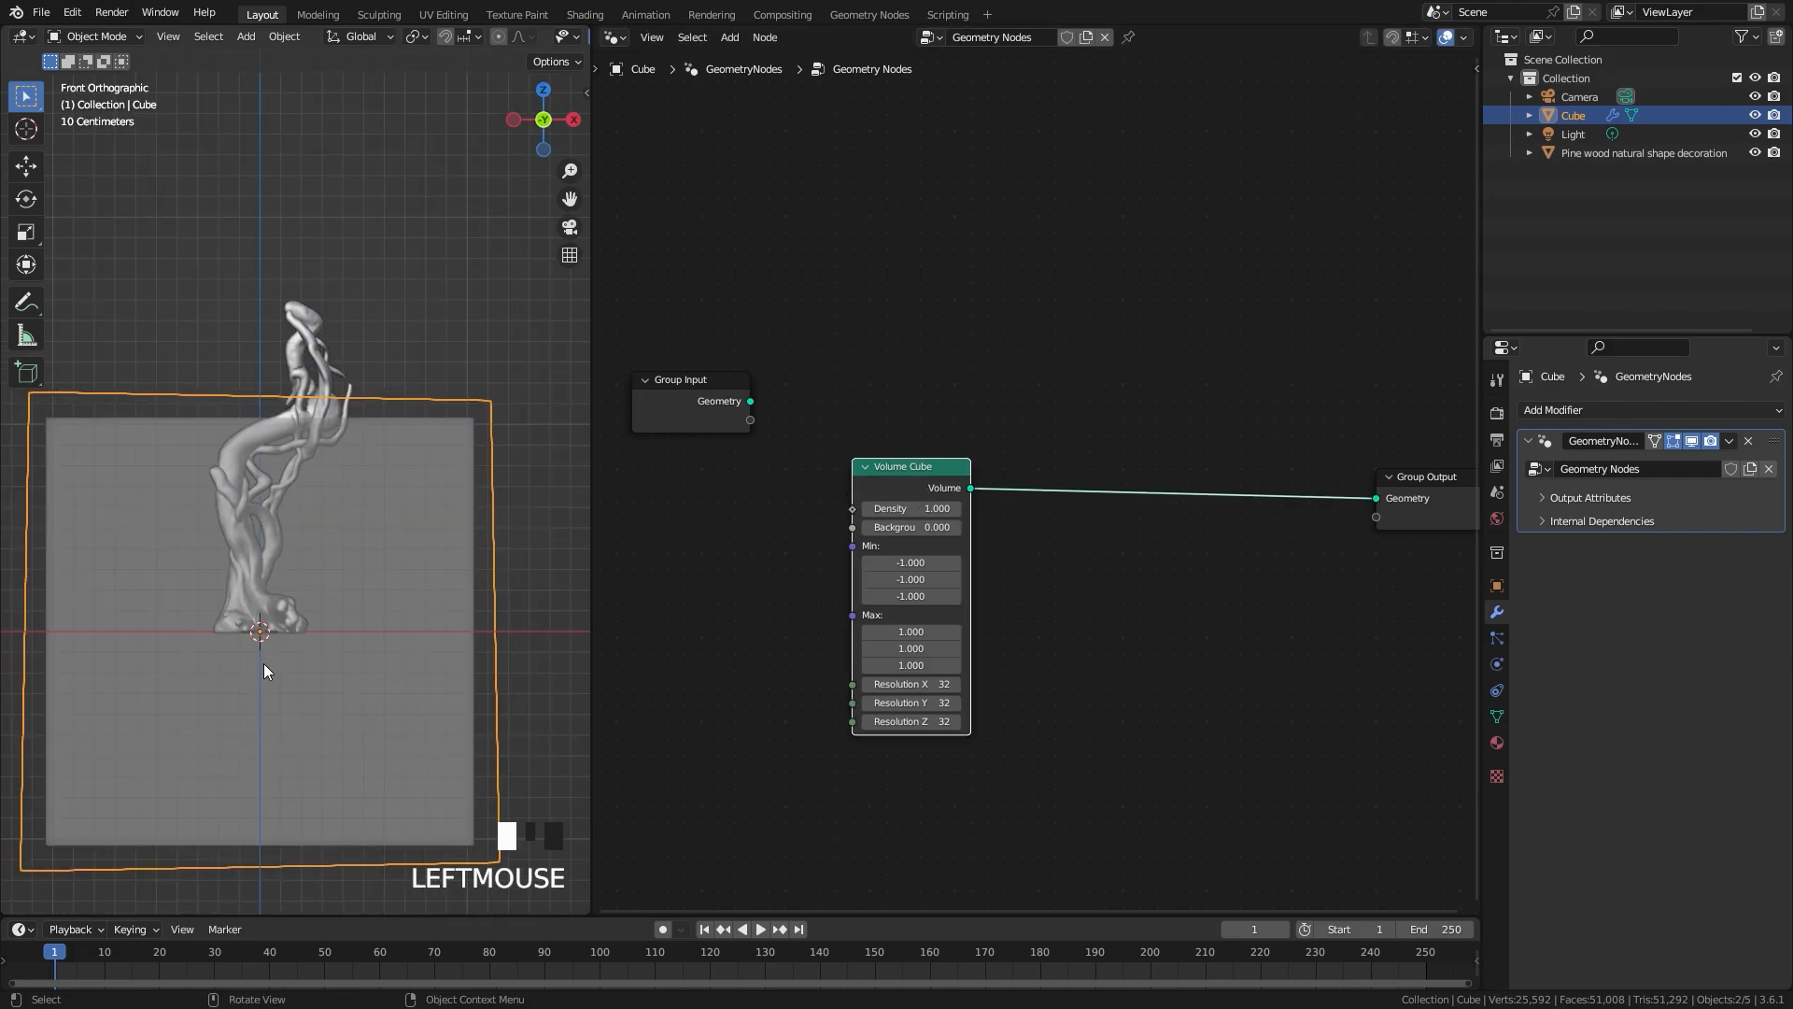
key(shift+a)
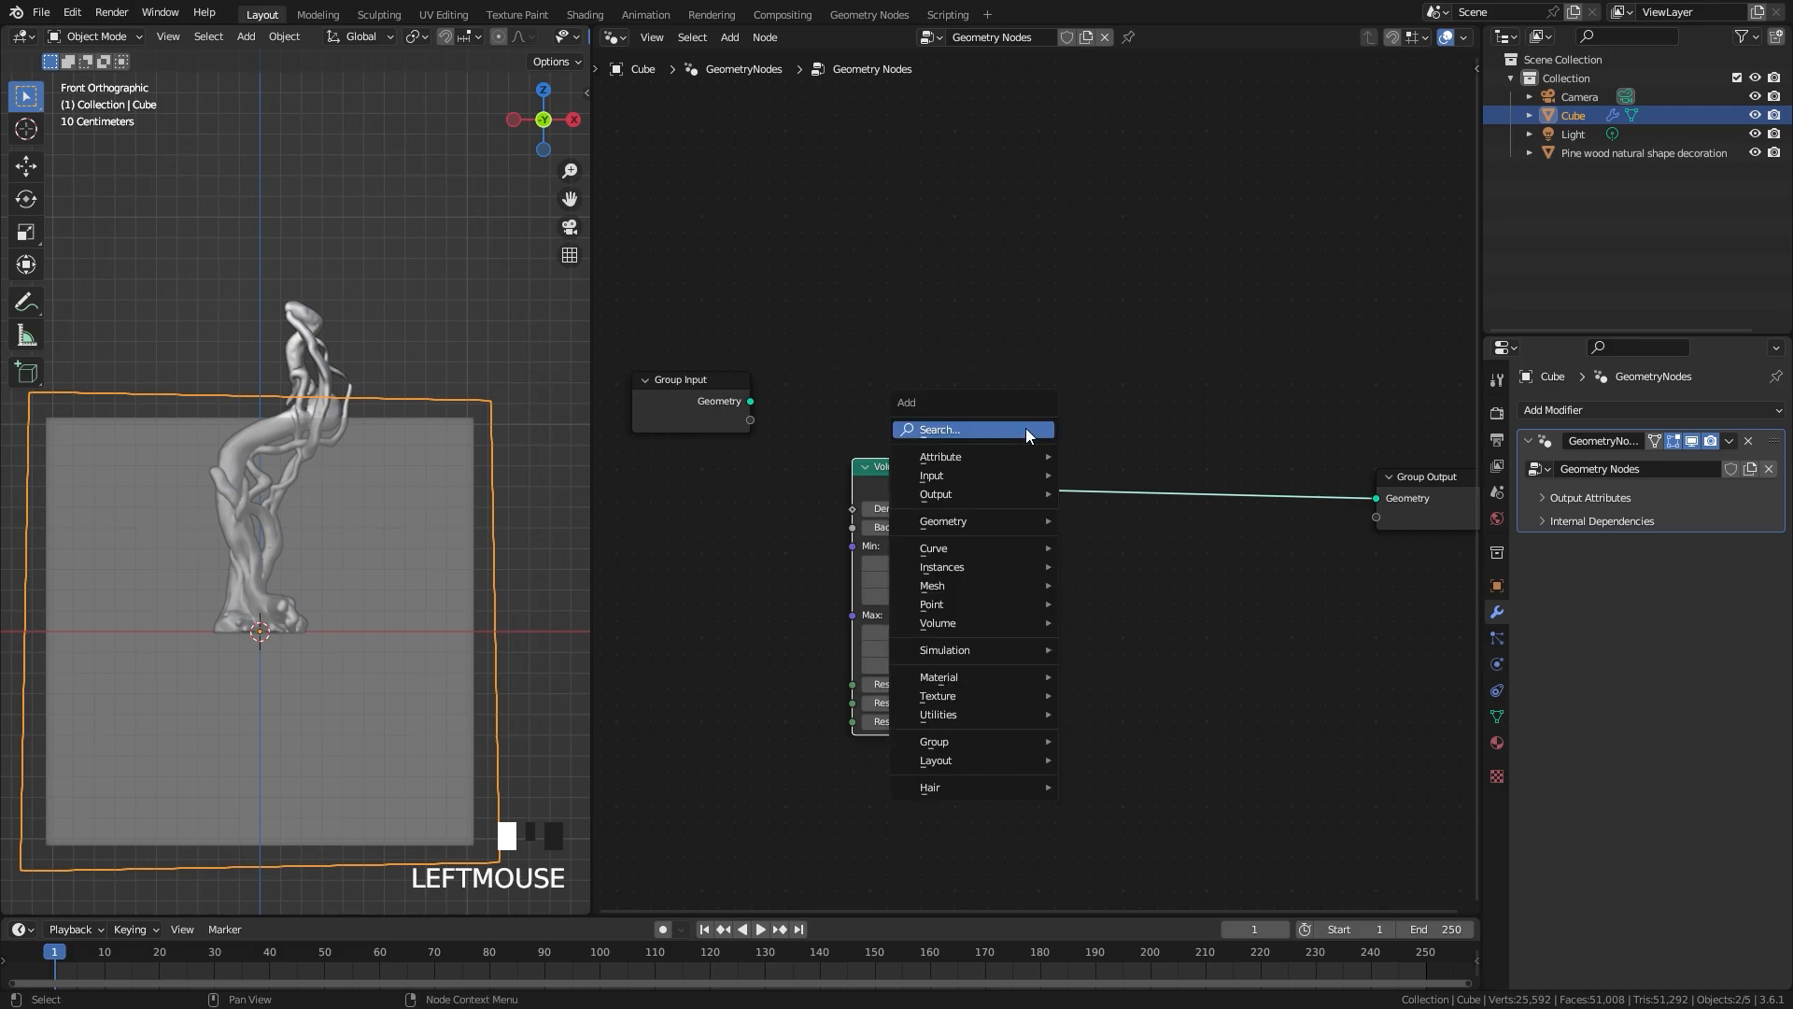
text(tra)
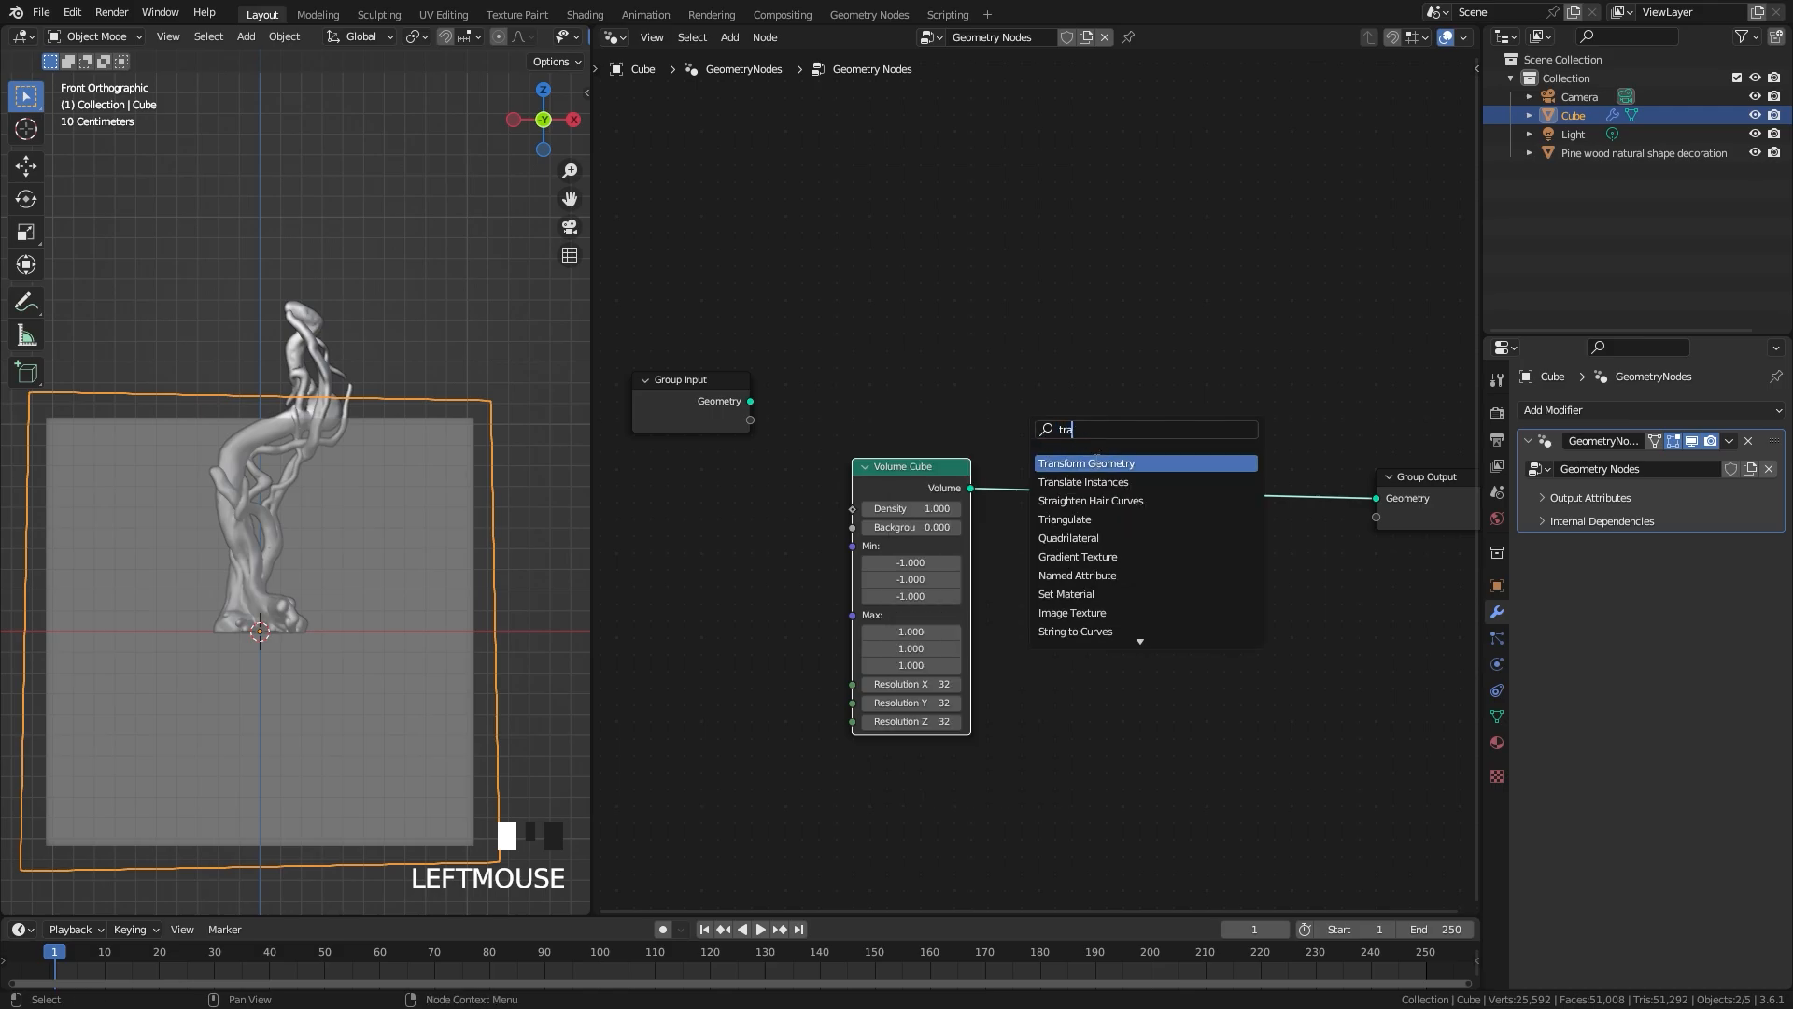
click(1096, 462)
click(1079, 509)
scroll(1086, 516, up, 2)
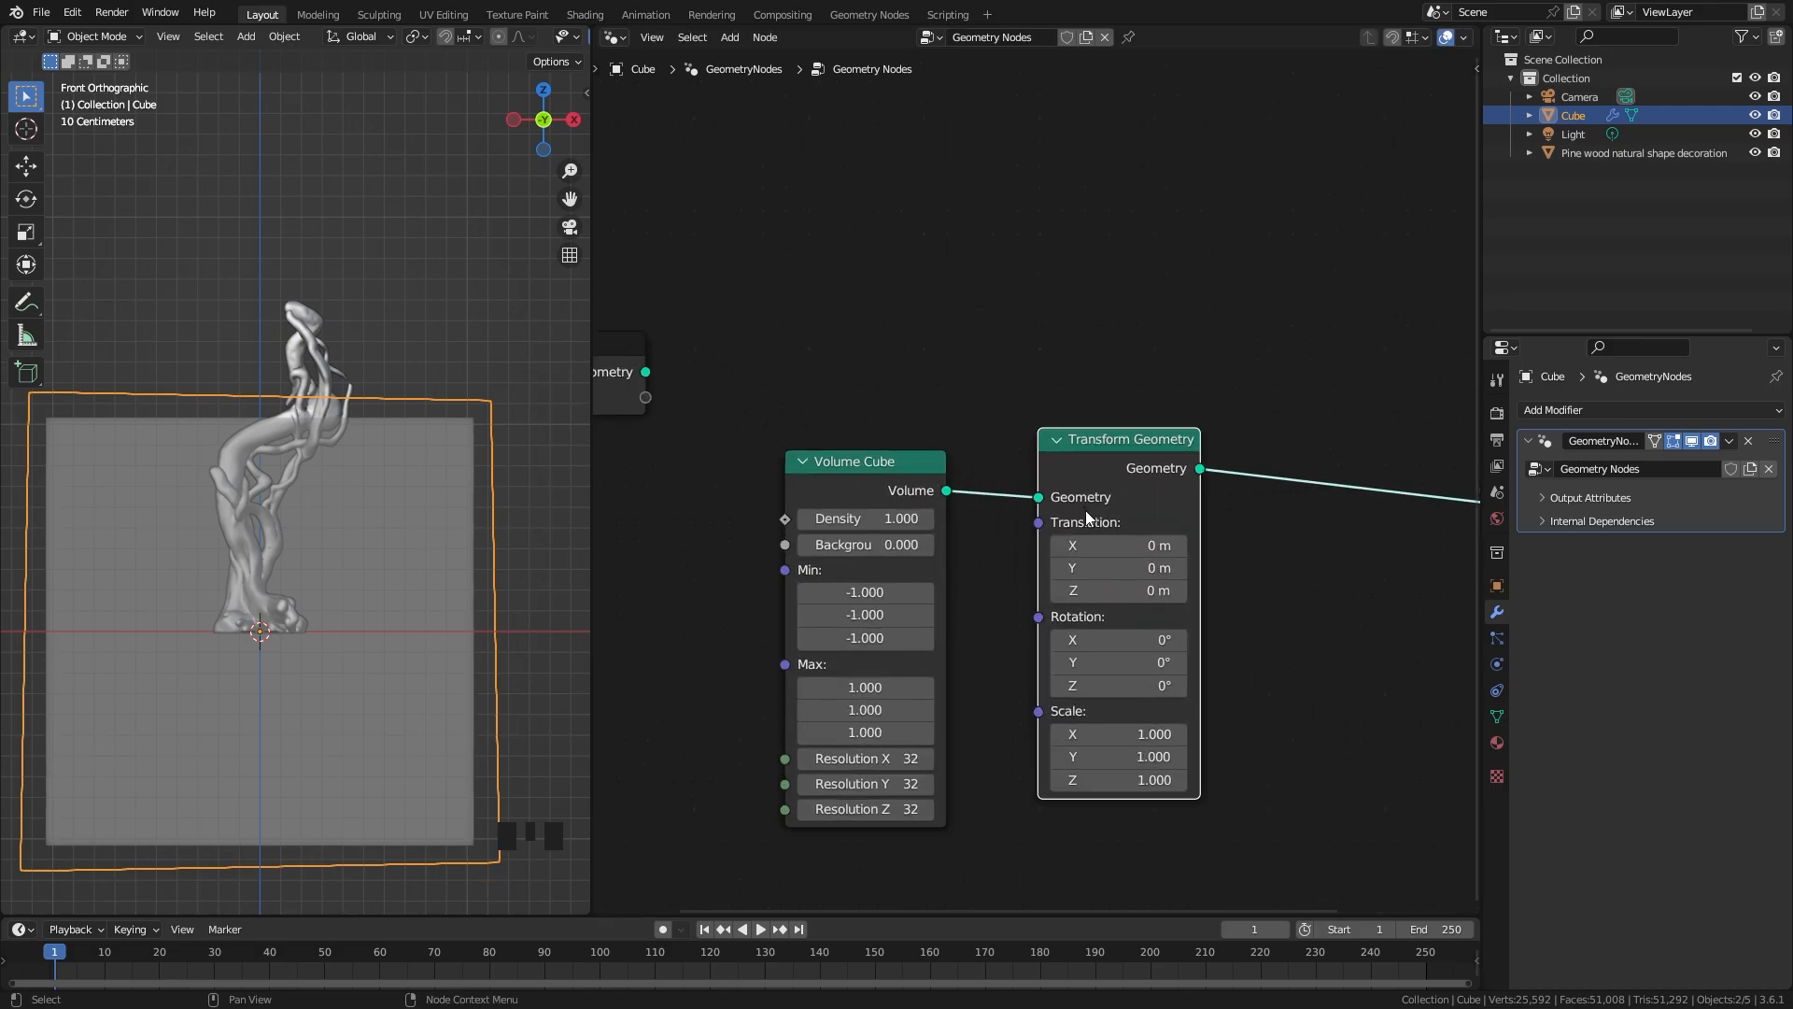
Step: Set the Transform Geometry node's Z translation to 0.73 m and its scale to 0.660 in X and 0.780 in Y
middle_drag(1086, 516, 1031, 439)
drag(1065, 513, 1133, 513)
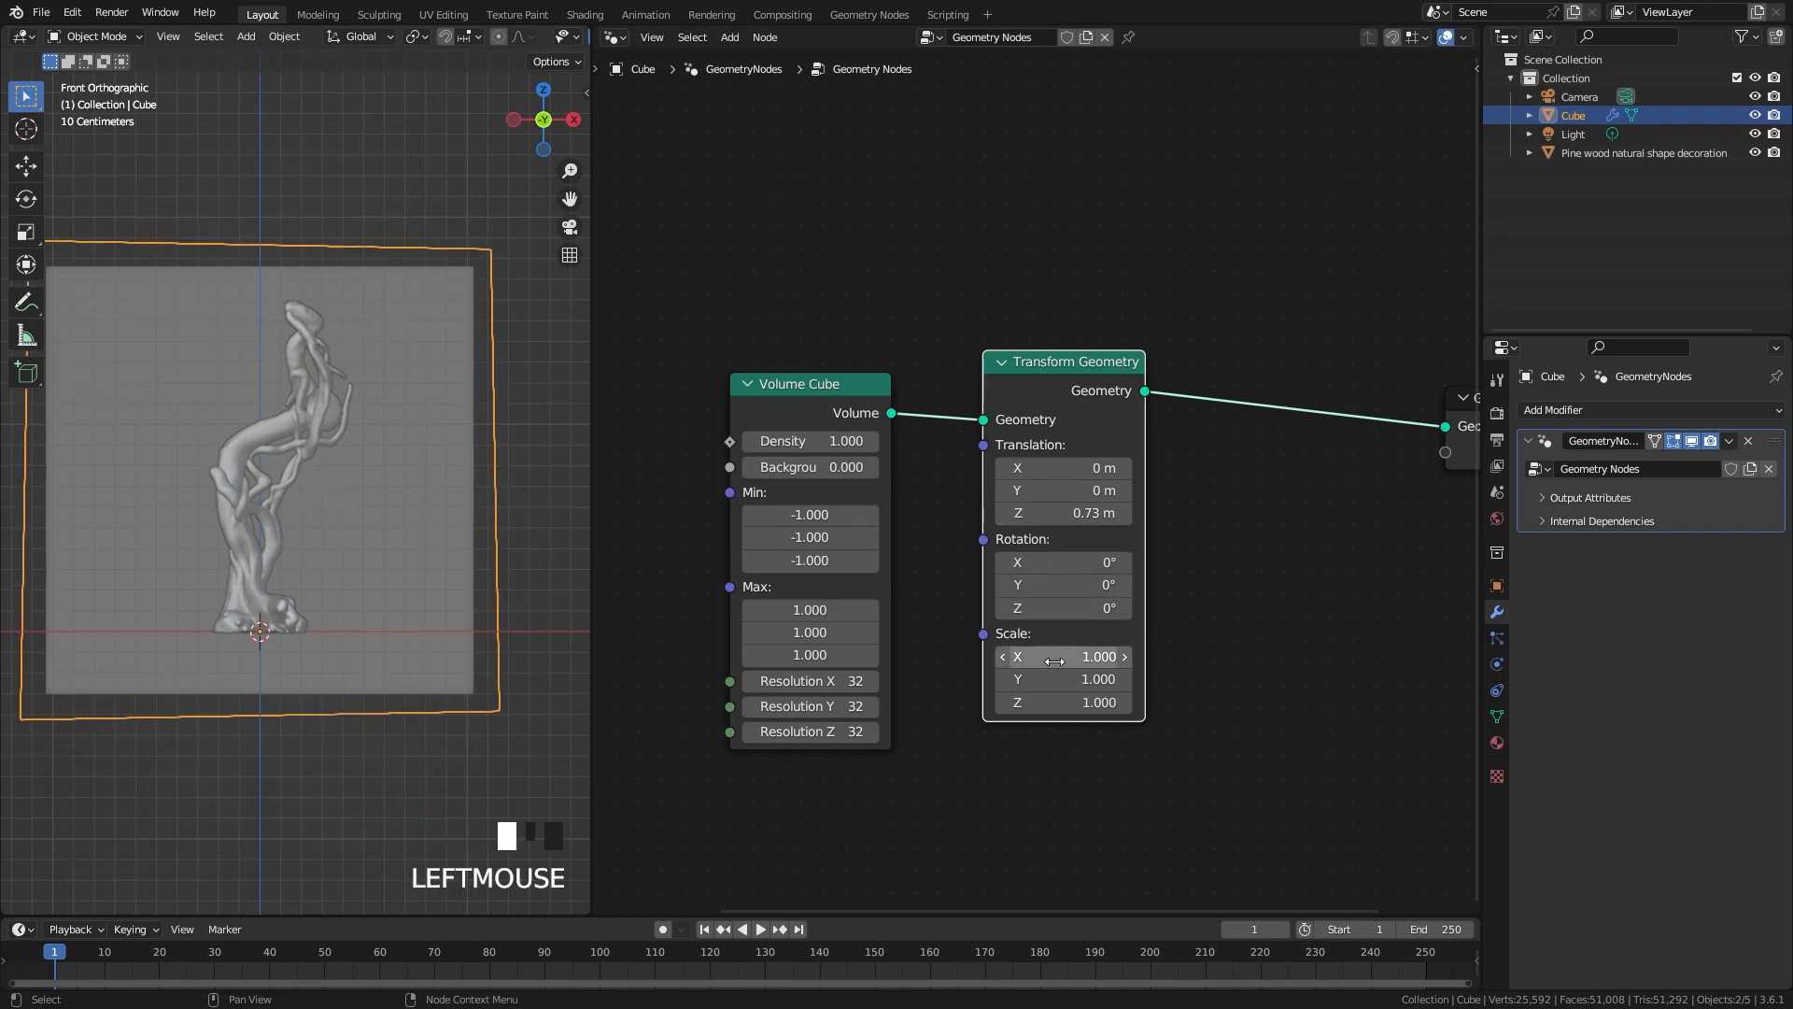
drag(1054, 656, 1022, 680)
key(KP_3)
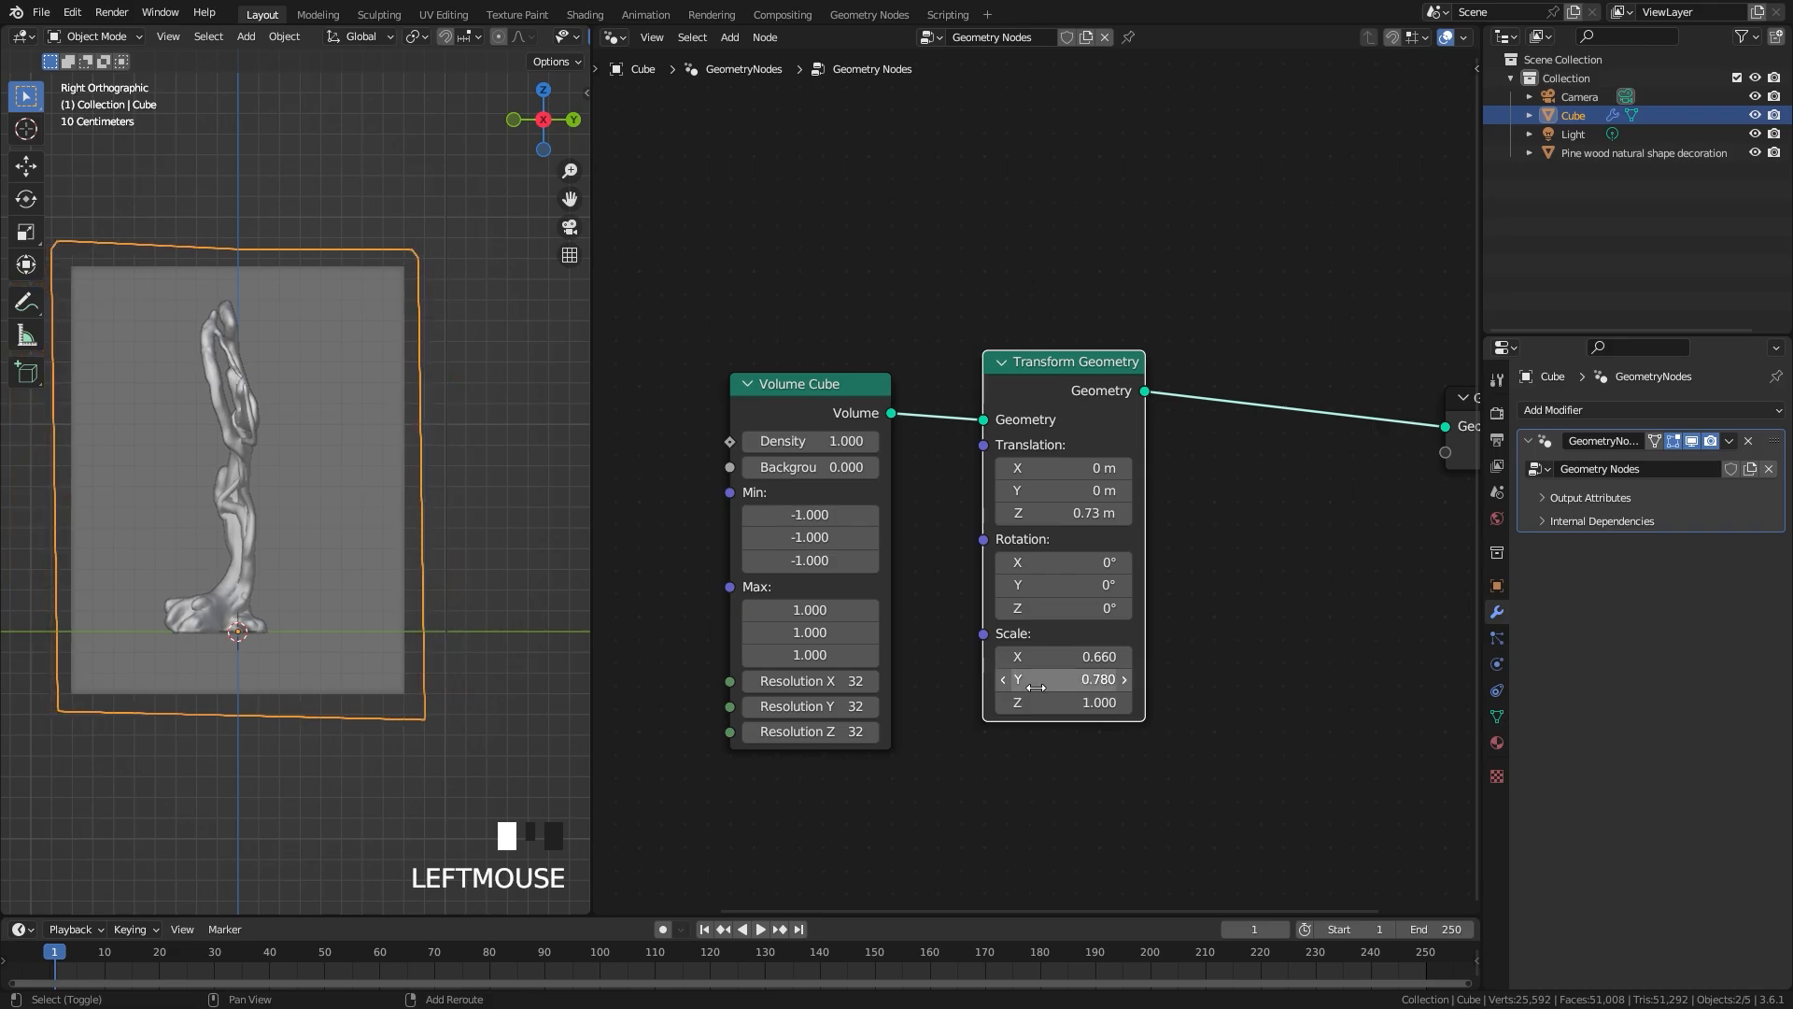
Step: Move the cube object slightly in the negative Y direction to centre the volume around the wood model
key(g)
key(x)
right_click(281, 551)
key(g)
key(y)
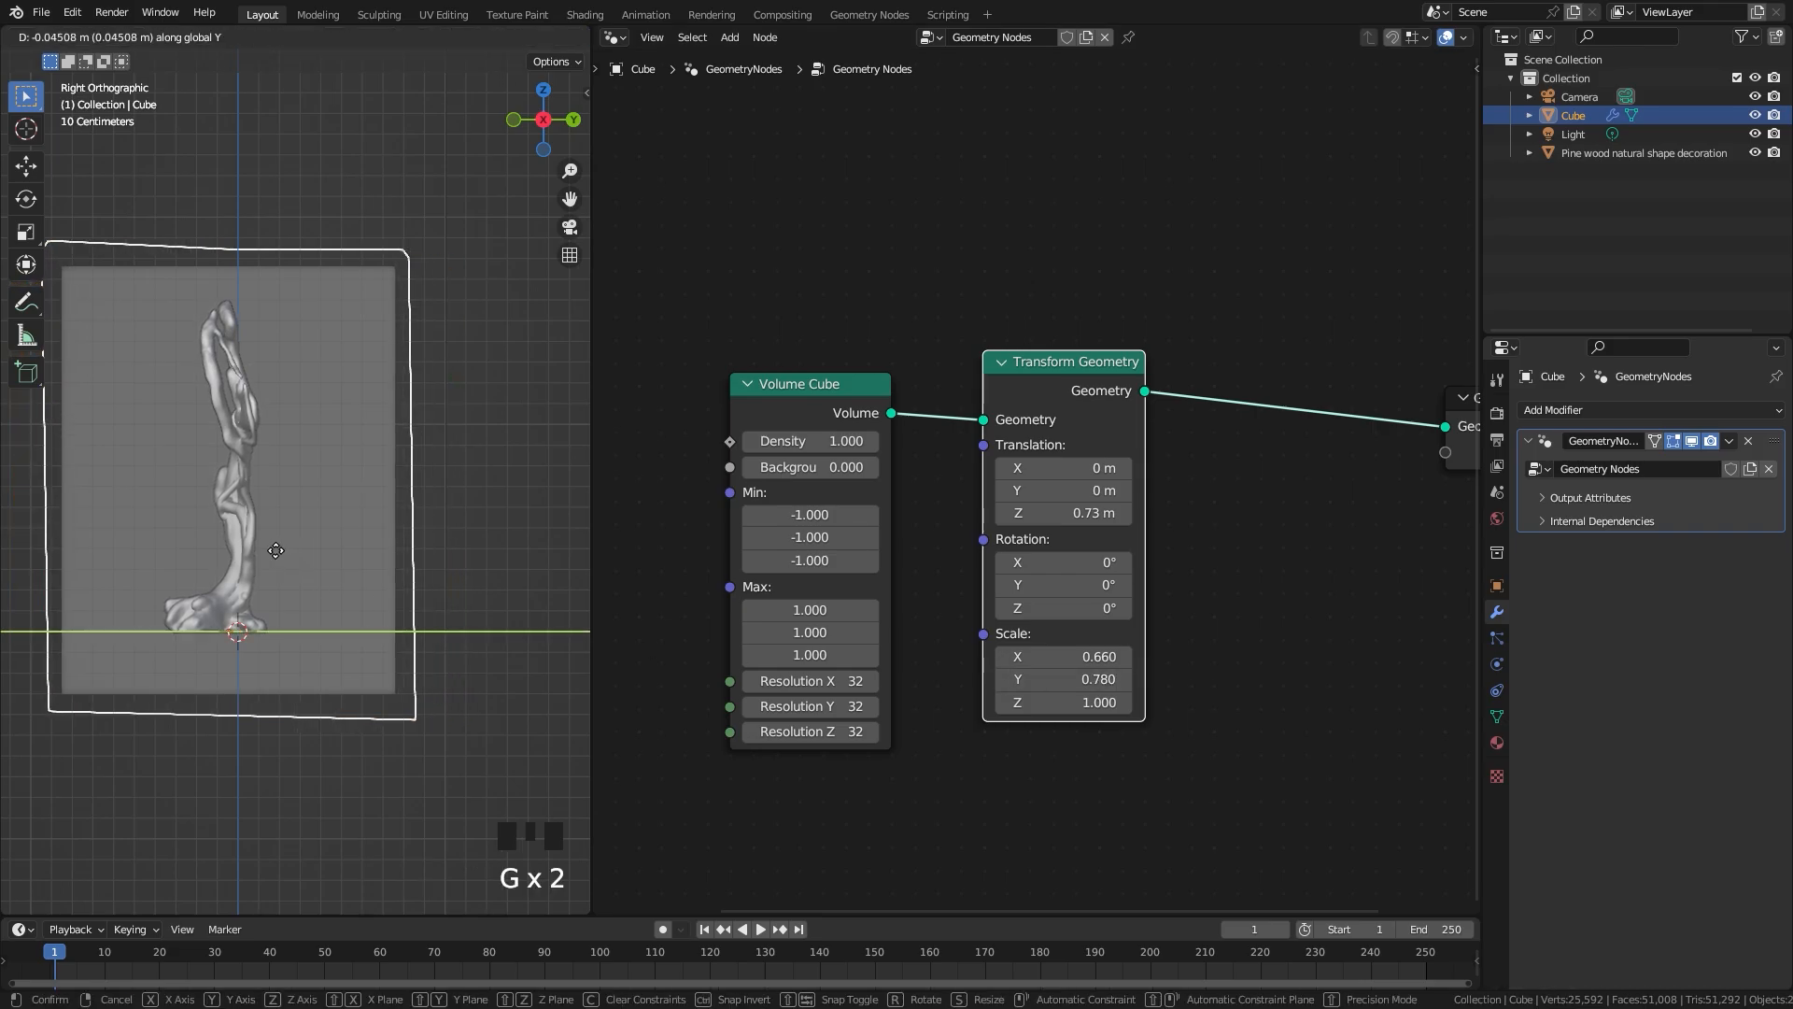
click(271, 548)
Step: Move Transform Geometry closer to Volume Cube and insert a Volume to Mesh node between Transform Geometry and the Group Output
scroll(190, 446, down, 1)
middle_drag(190, 446, 500, 454)
drag(1042, 373, 995, 387)
scroll(291, 431, up, 3)
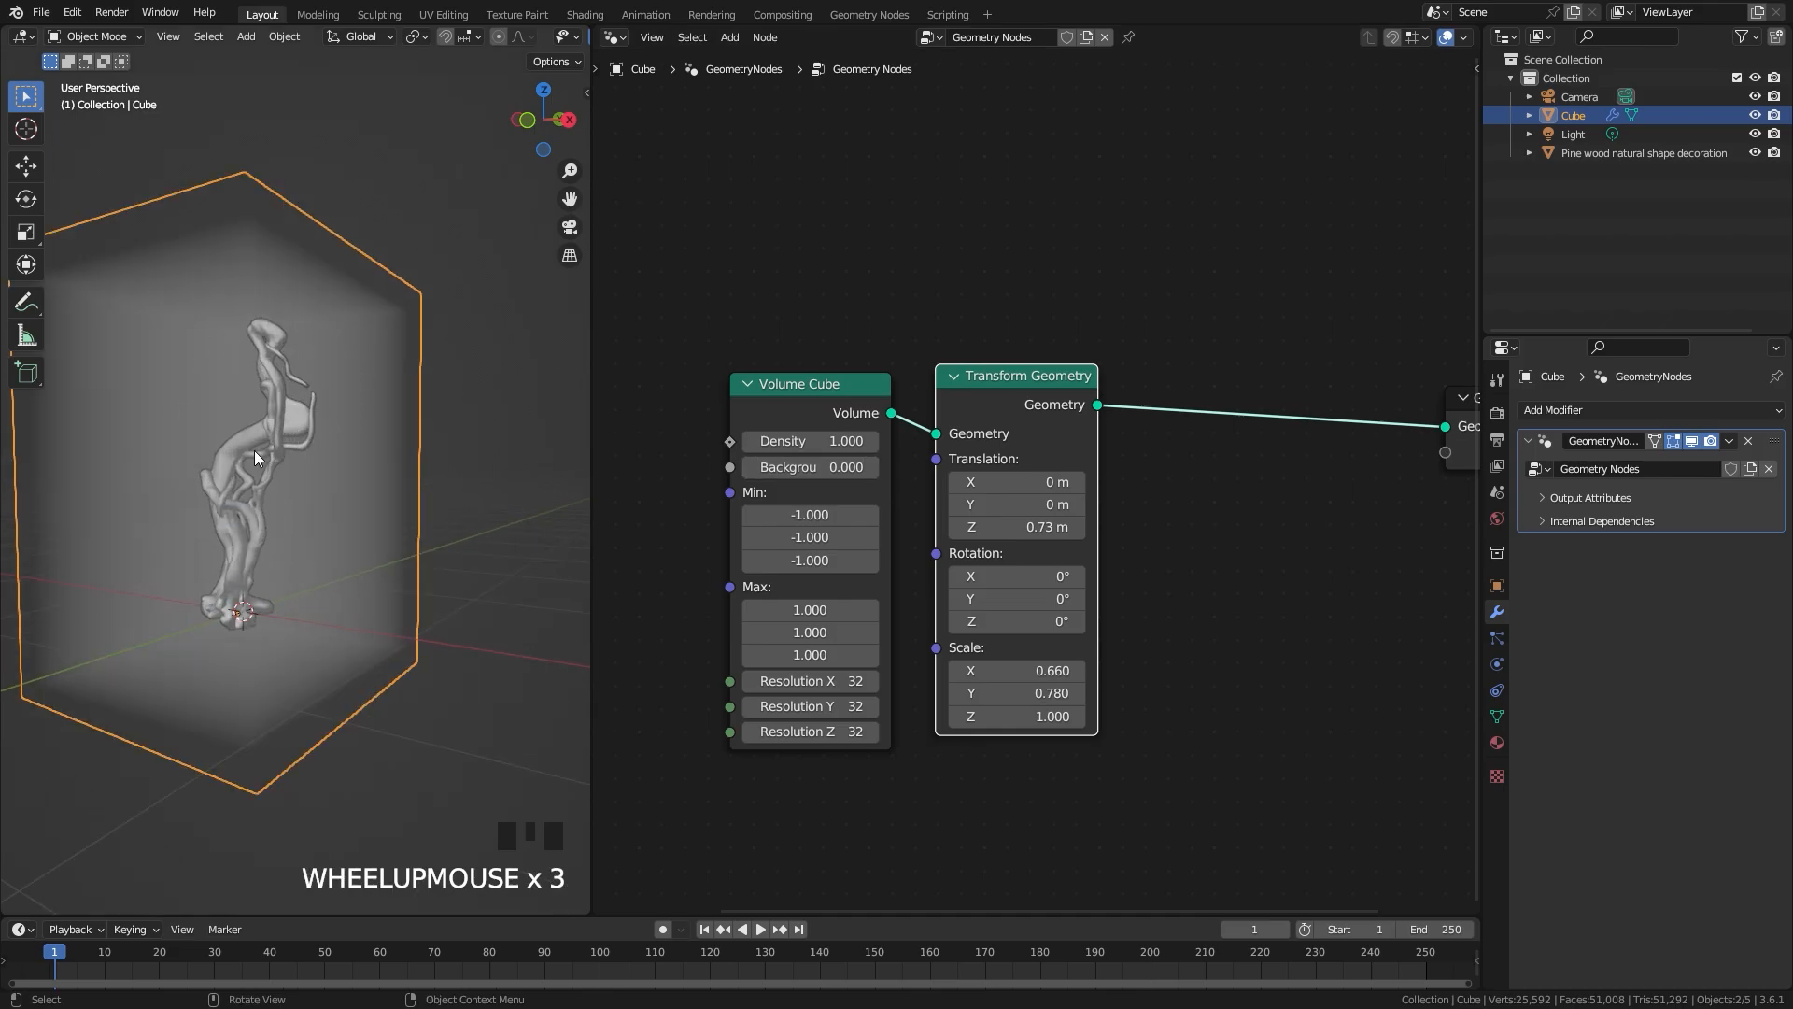
key(shift+a)
key(shift+a)
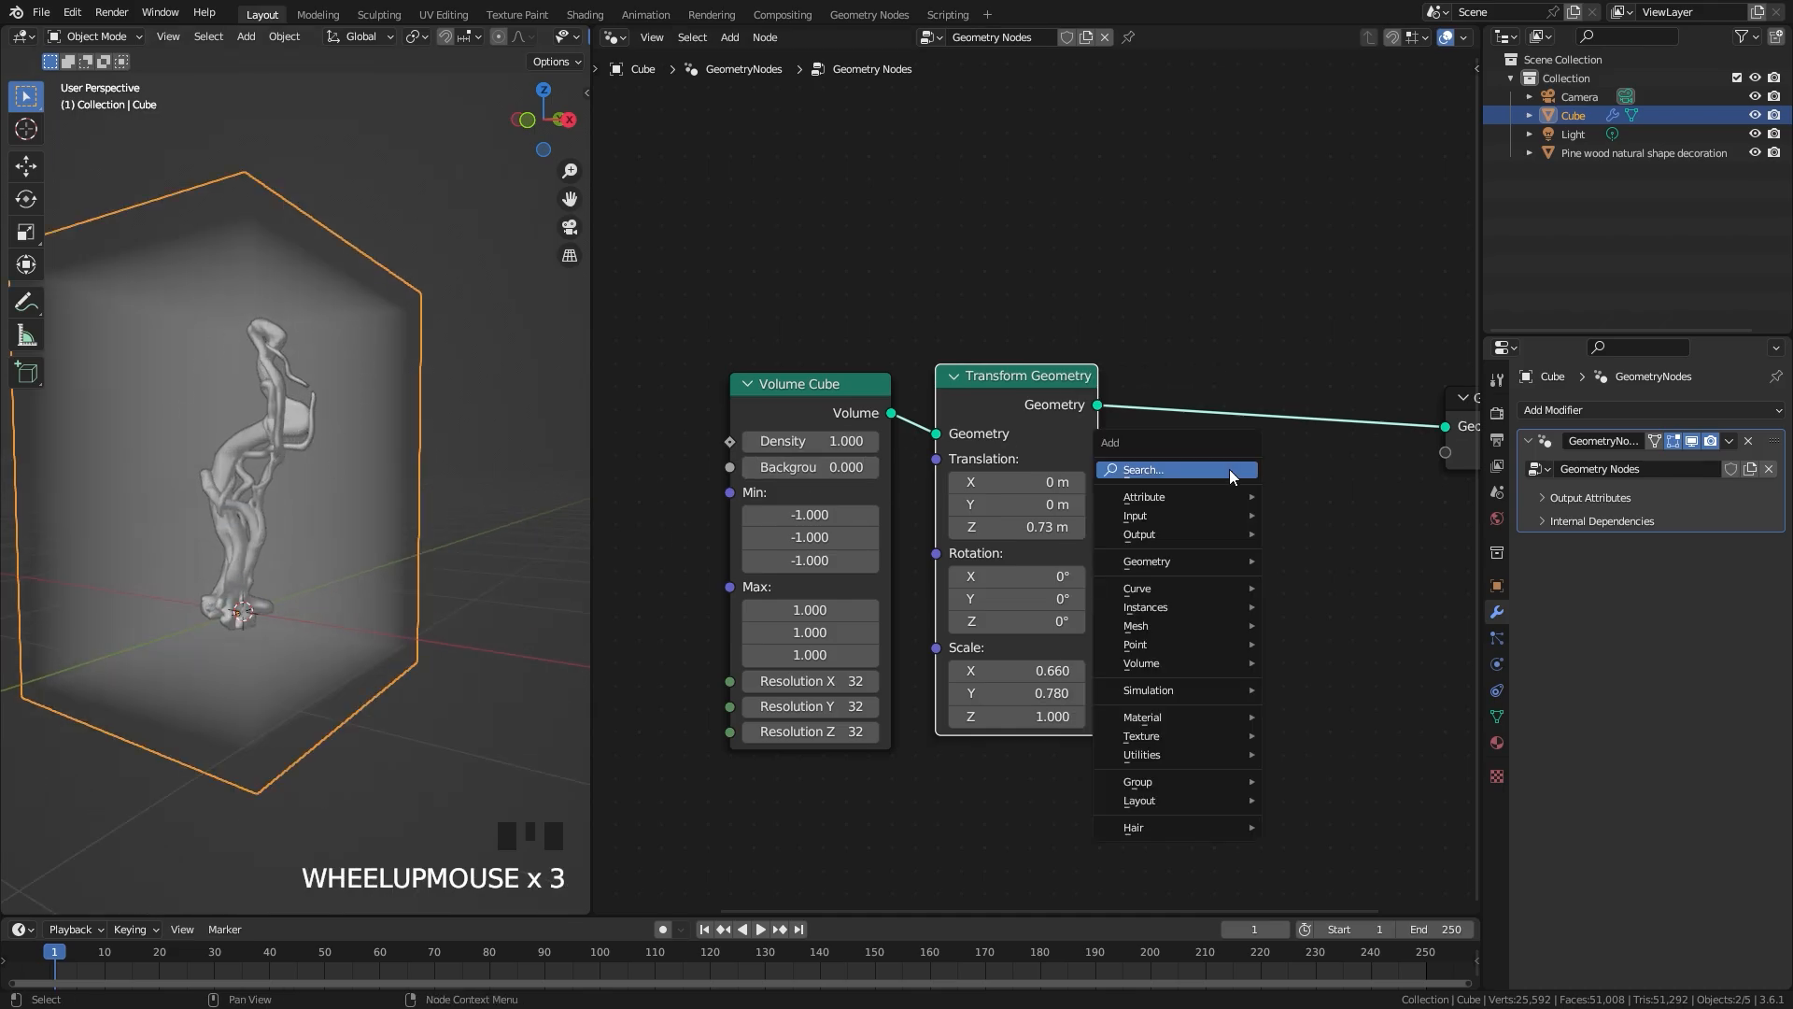
click(1229, 469)
text(v)
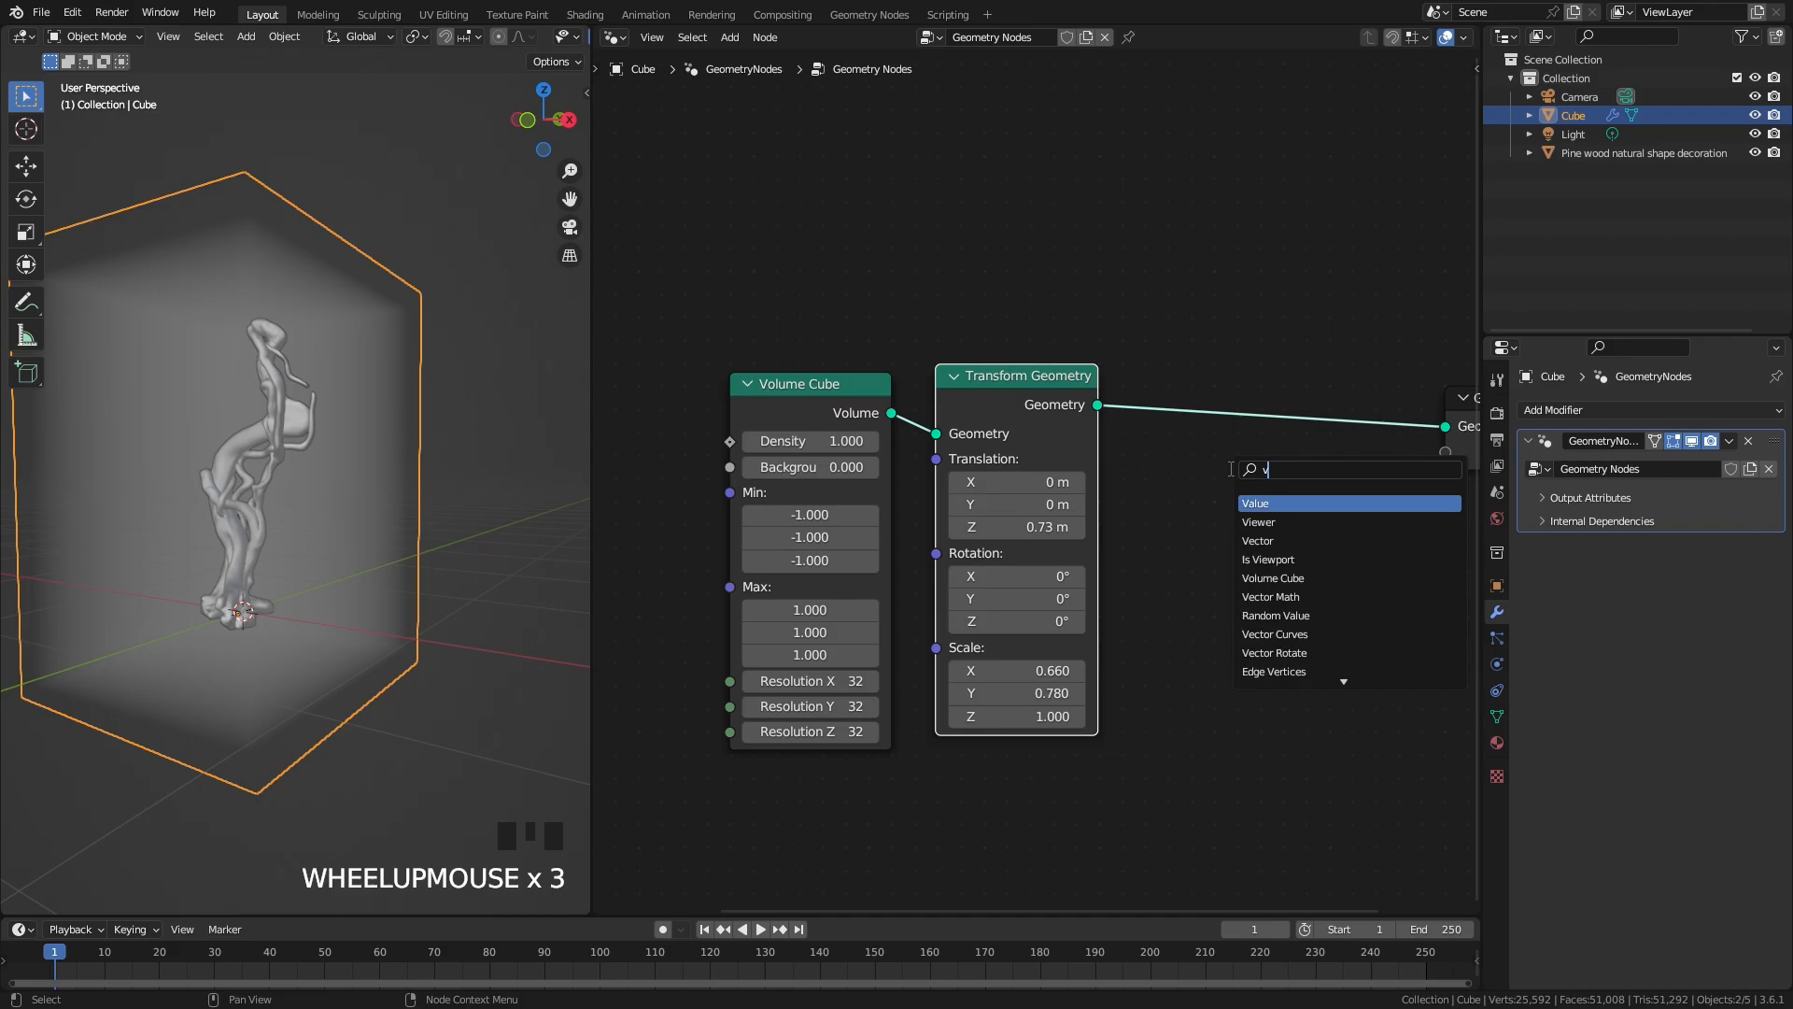
text(olume)
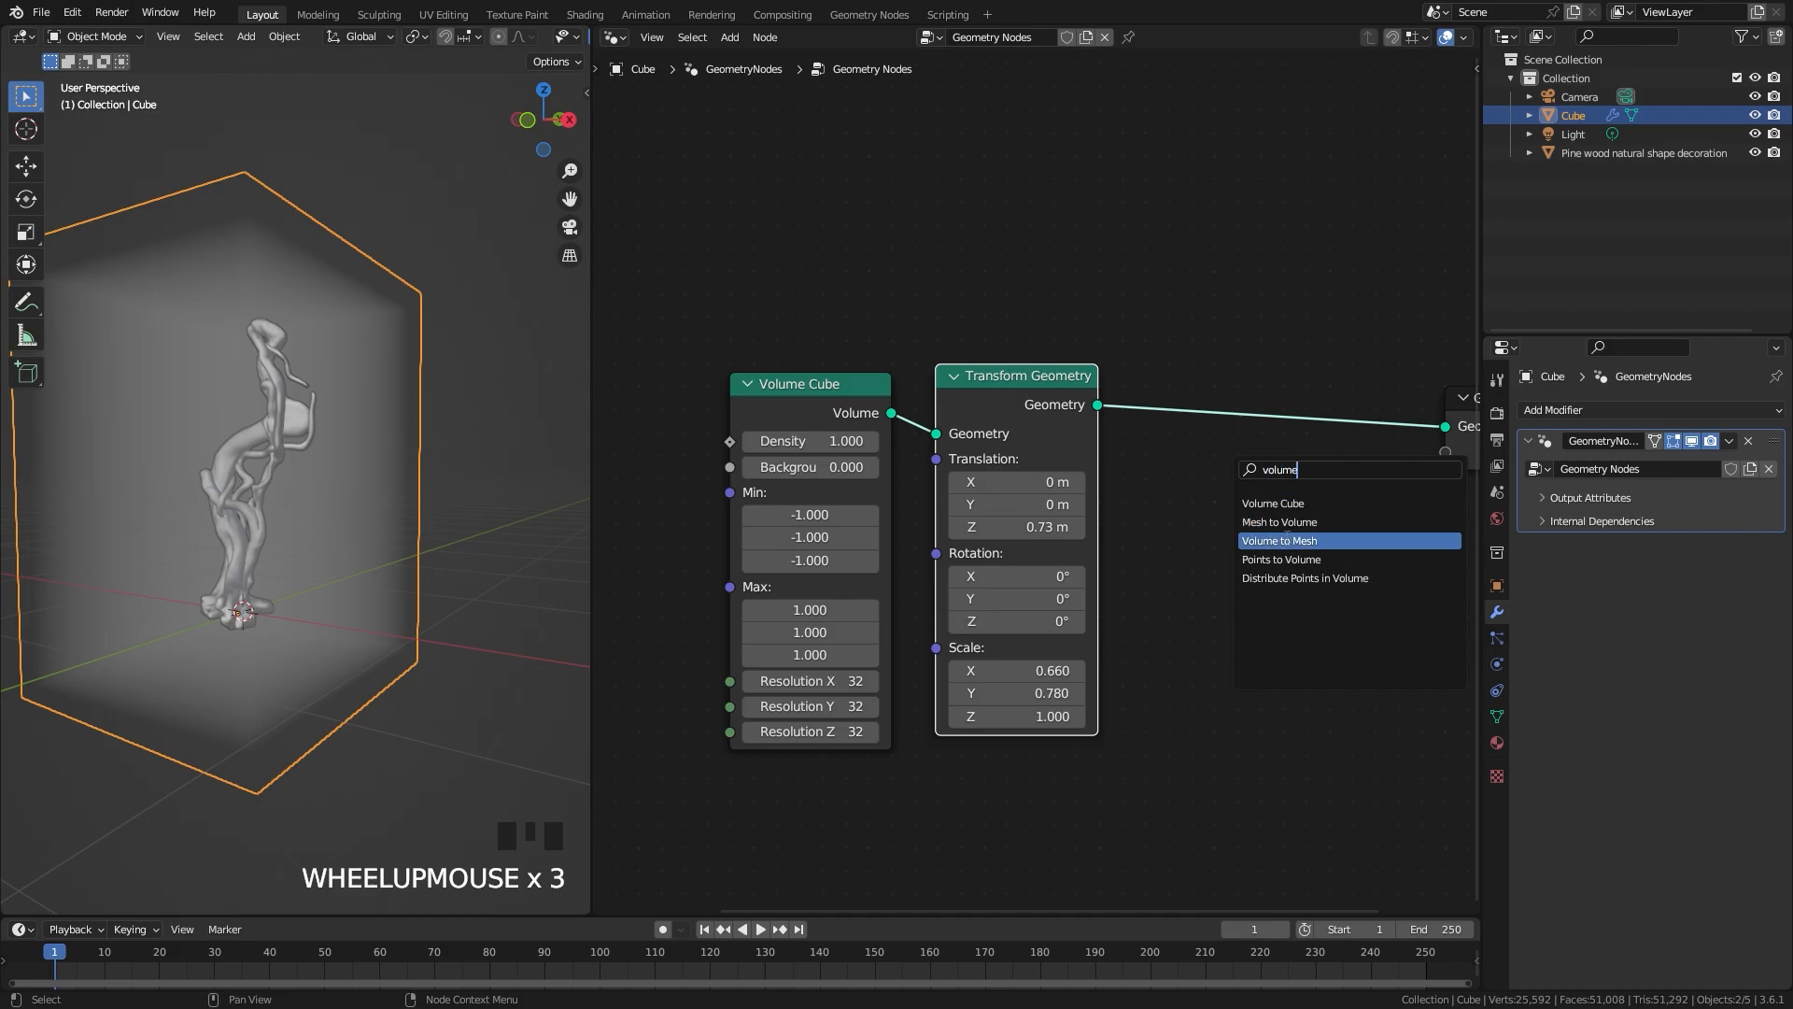
click(1279, 541)
click(1205, 451)
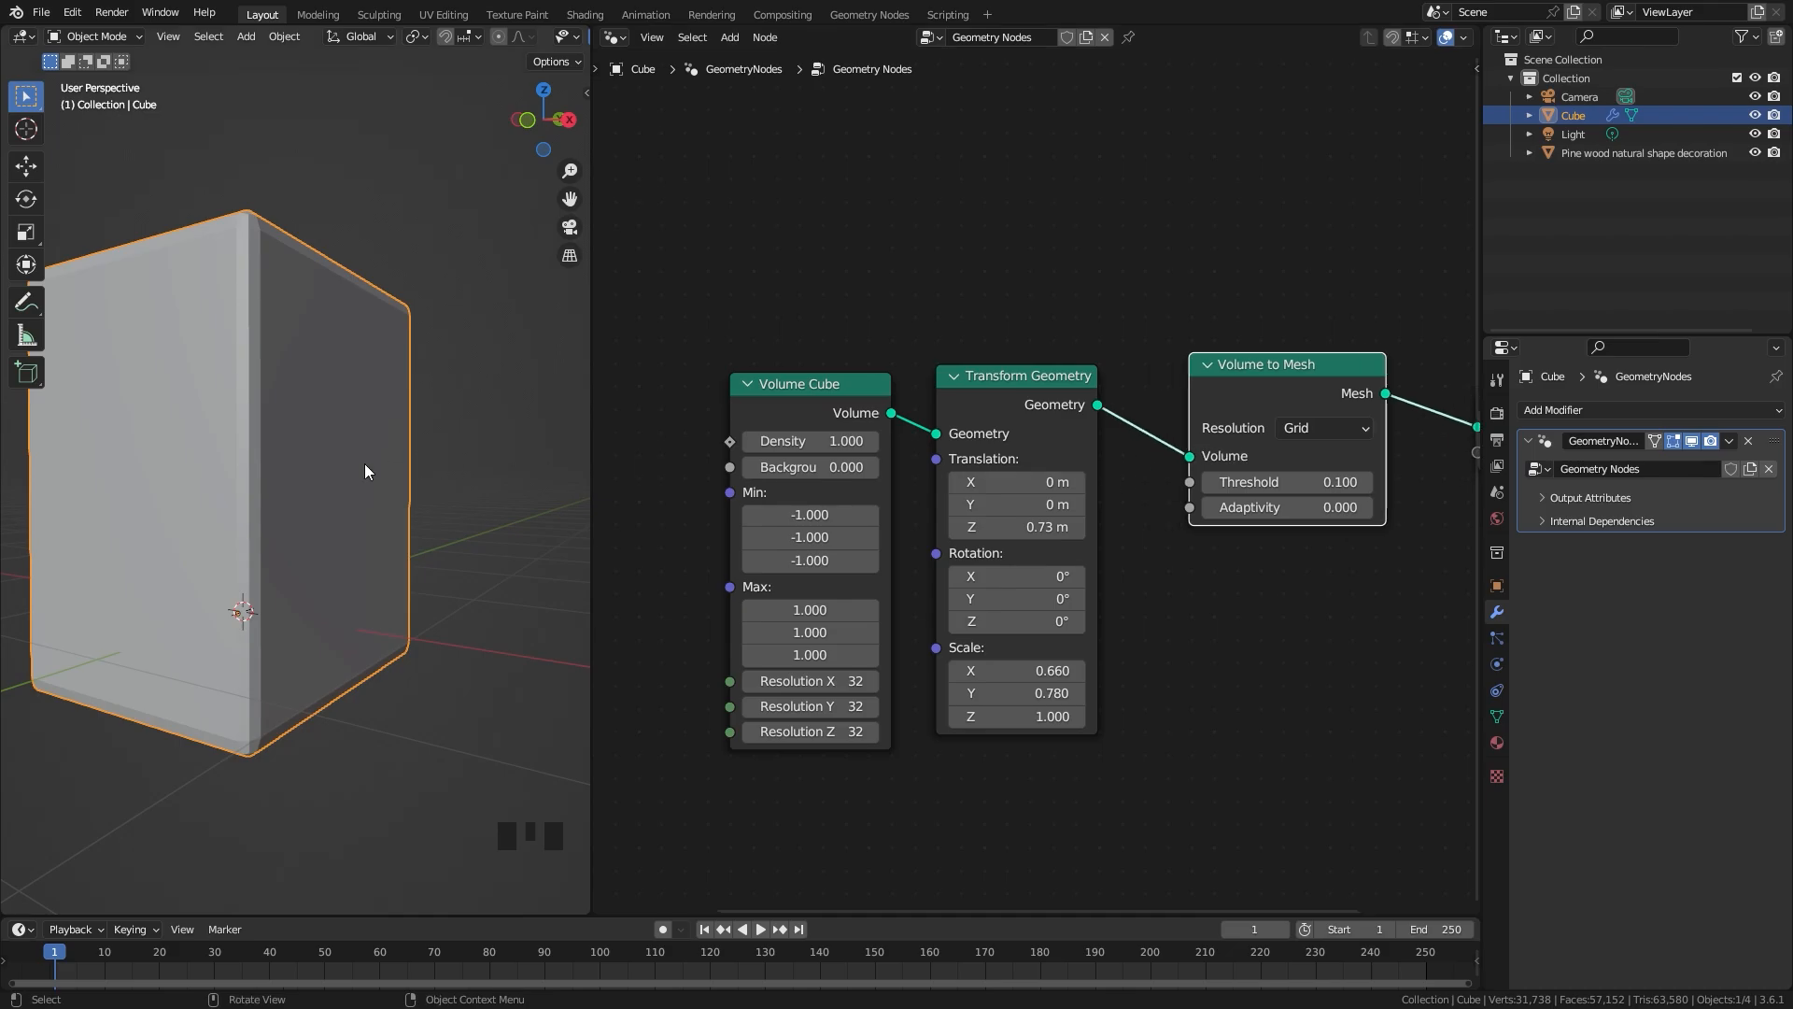
Step: Show the meshed volume and the wood model in wireframe from the front
middle_drag(364, 463, 280, 461)
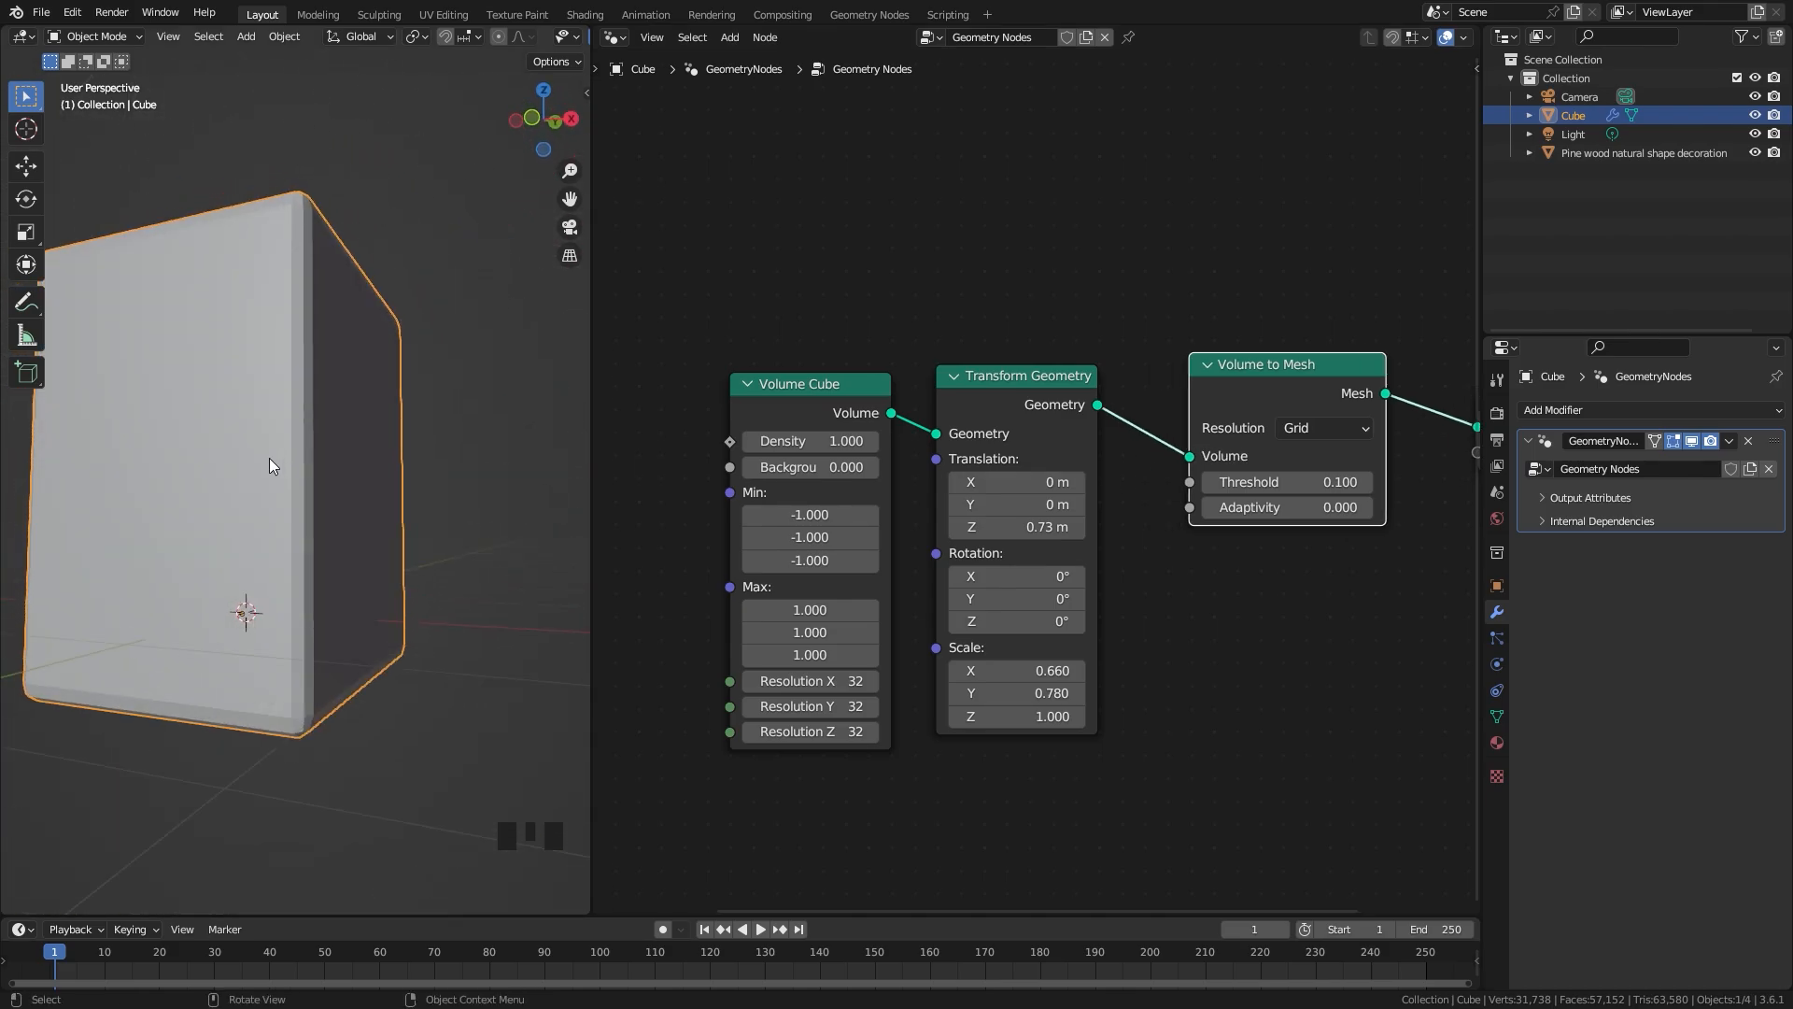
key(KP_1)
key(z)
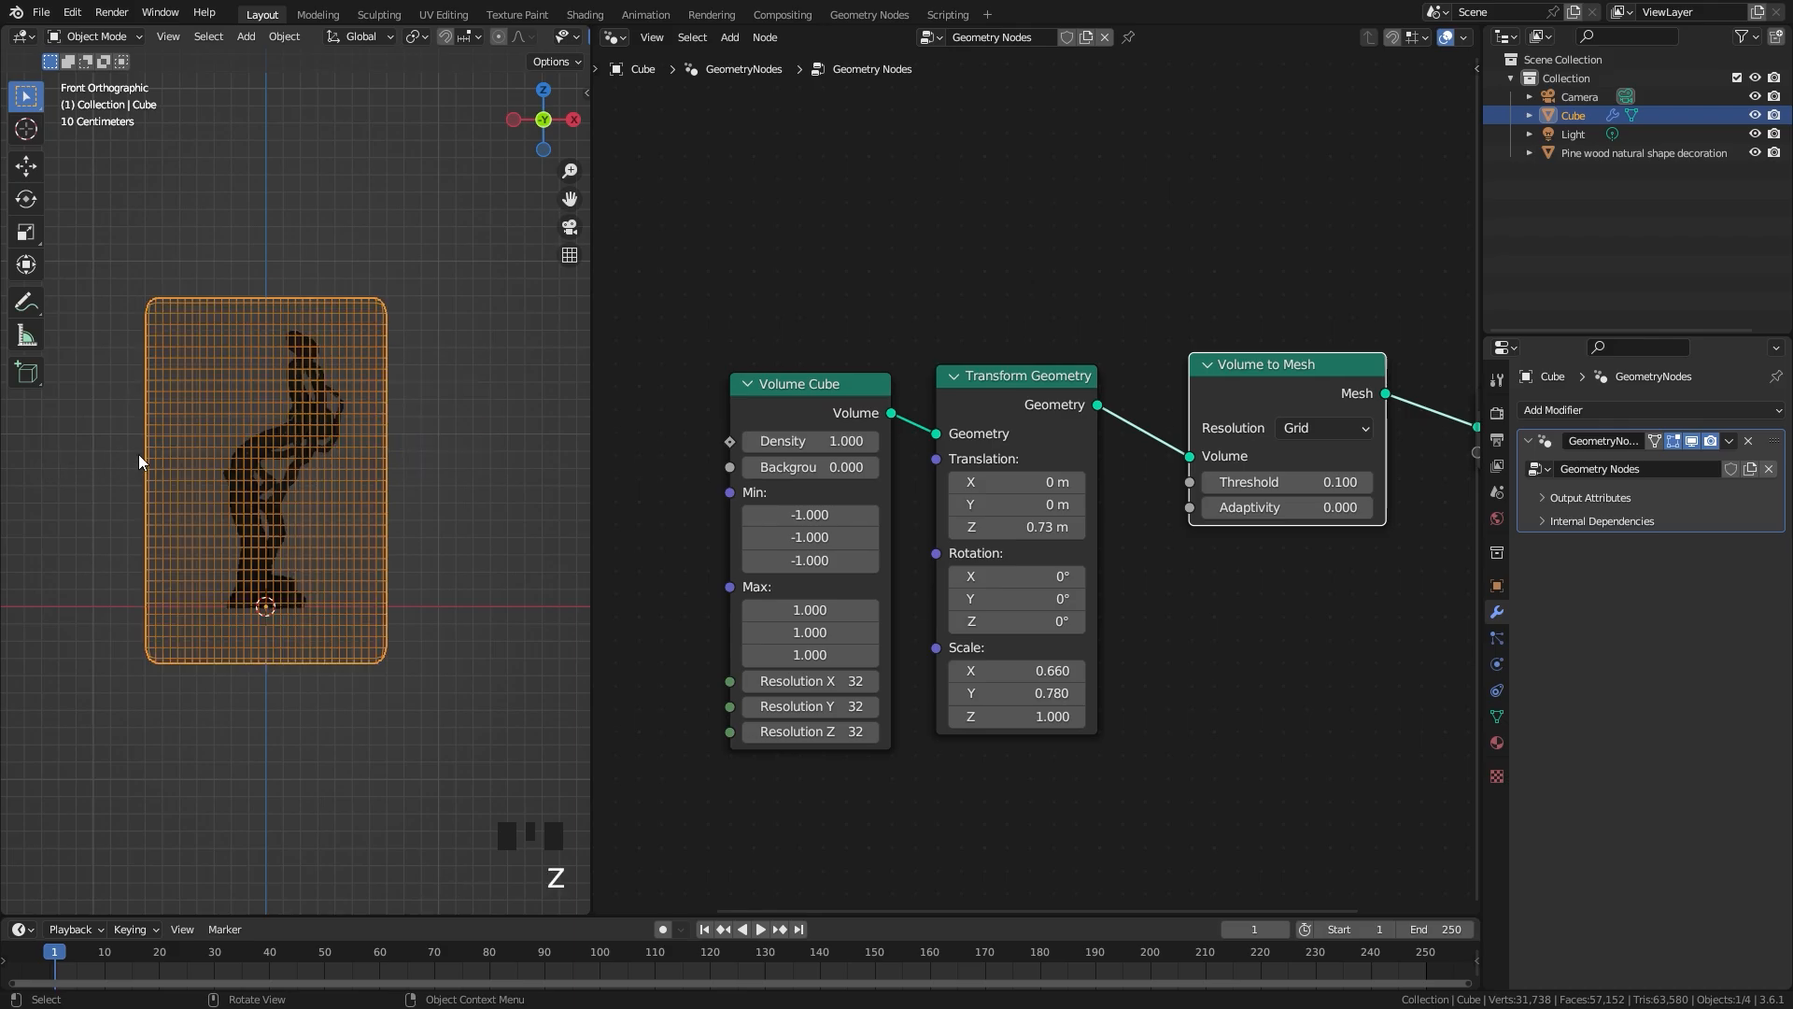
Step: Add a Voronoi Texture node beside the Volume Cube and connect its Distance output to the Volume Cube's Density
scroll(747, 409, down, 2)
middle_drag(747, 411, 1170, 415)
scroll(1187, 413, up, 1)
mouse_move(1293, 403)
mouse_down()
mouse_move(1258, 390)
mouse_move(1294, 398)
mouse_up()
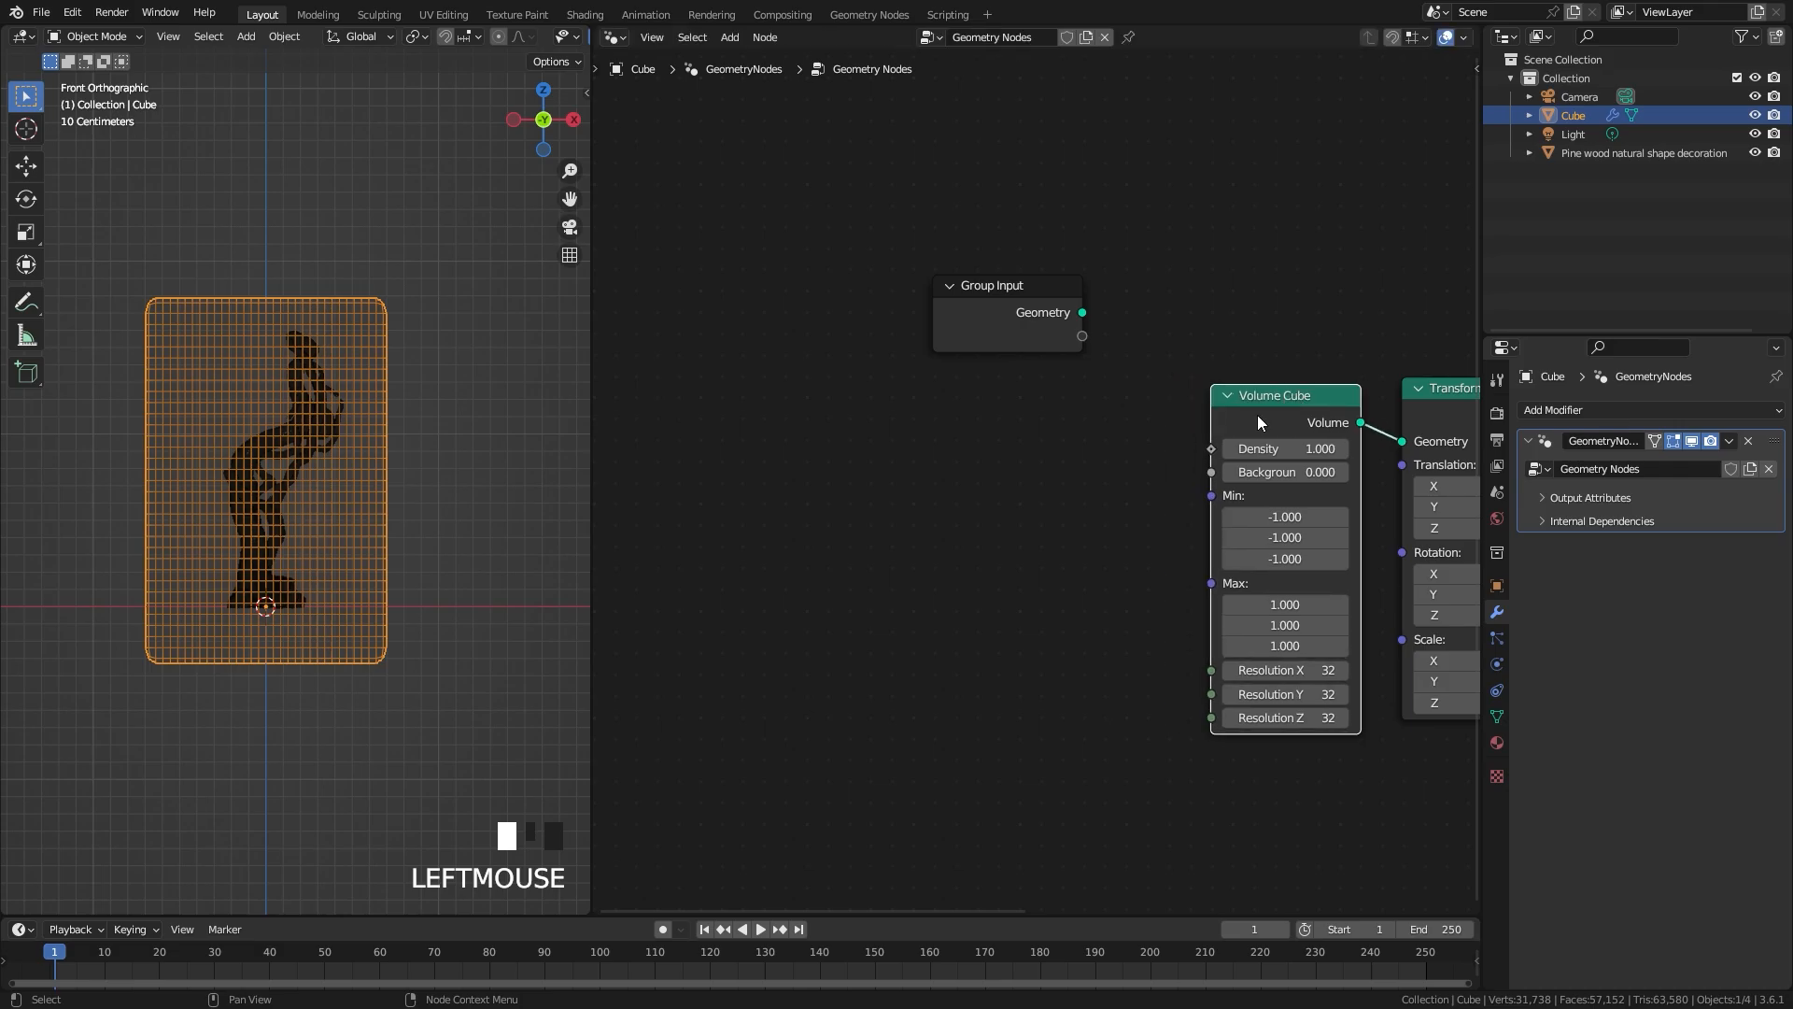
scroll(929, 430, up, 1)
key(shift+a)
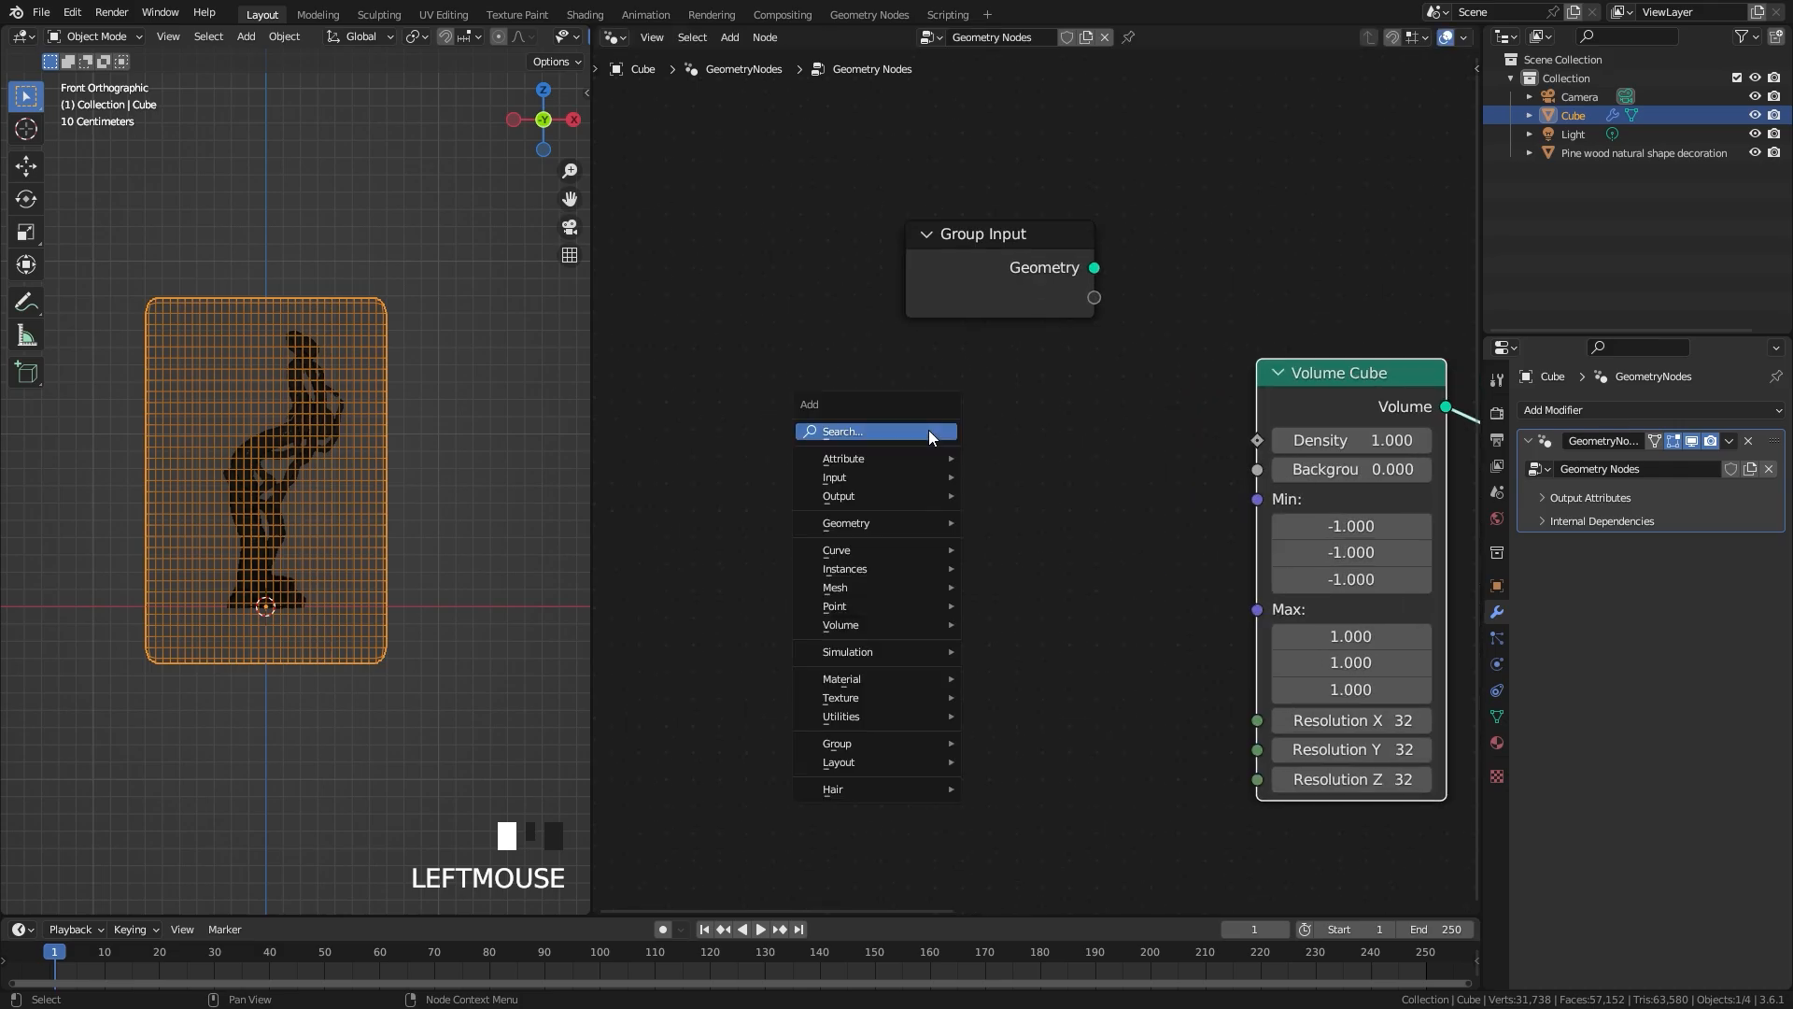
click(928, 430)
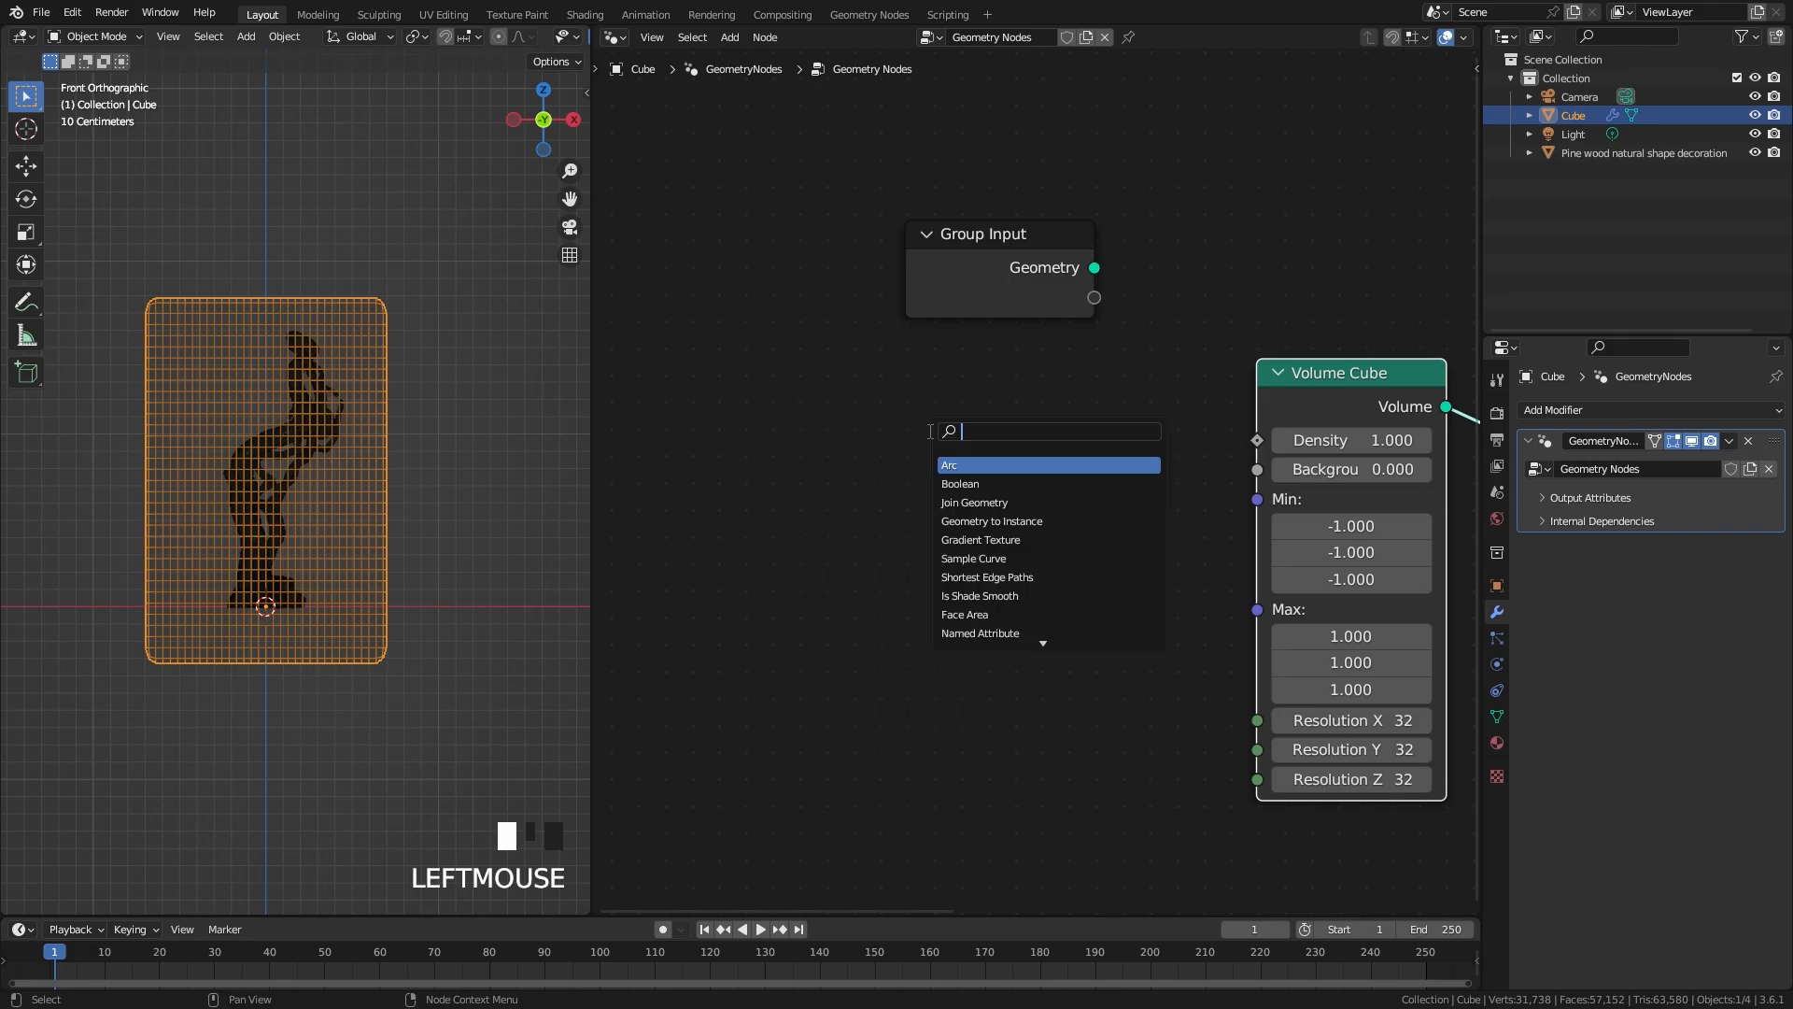
text(vor)
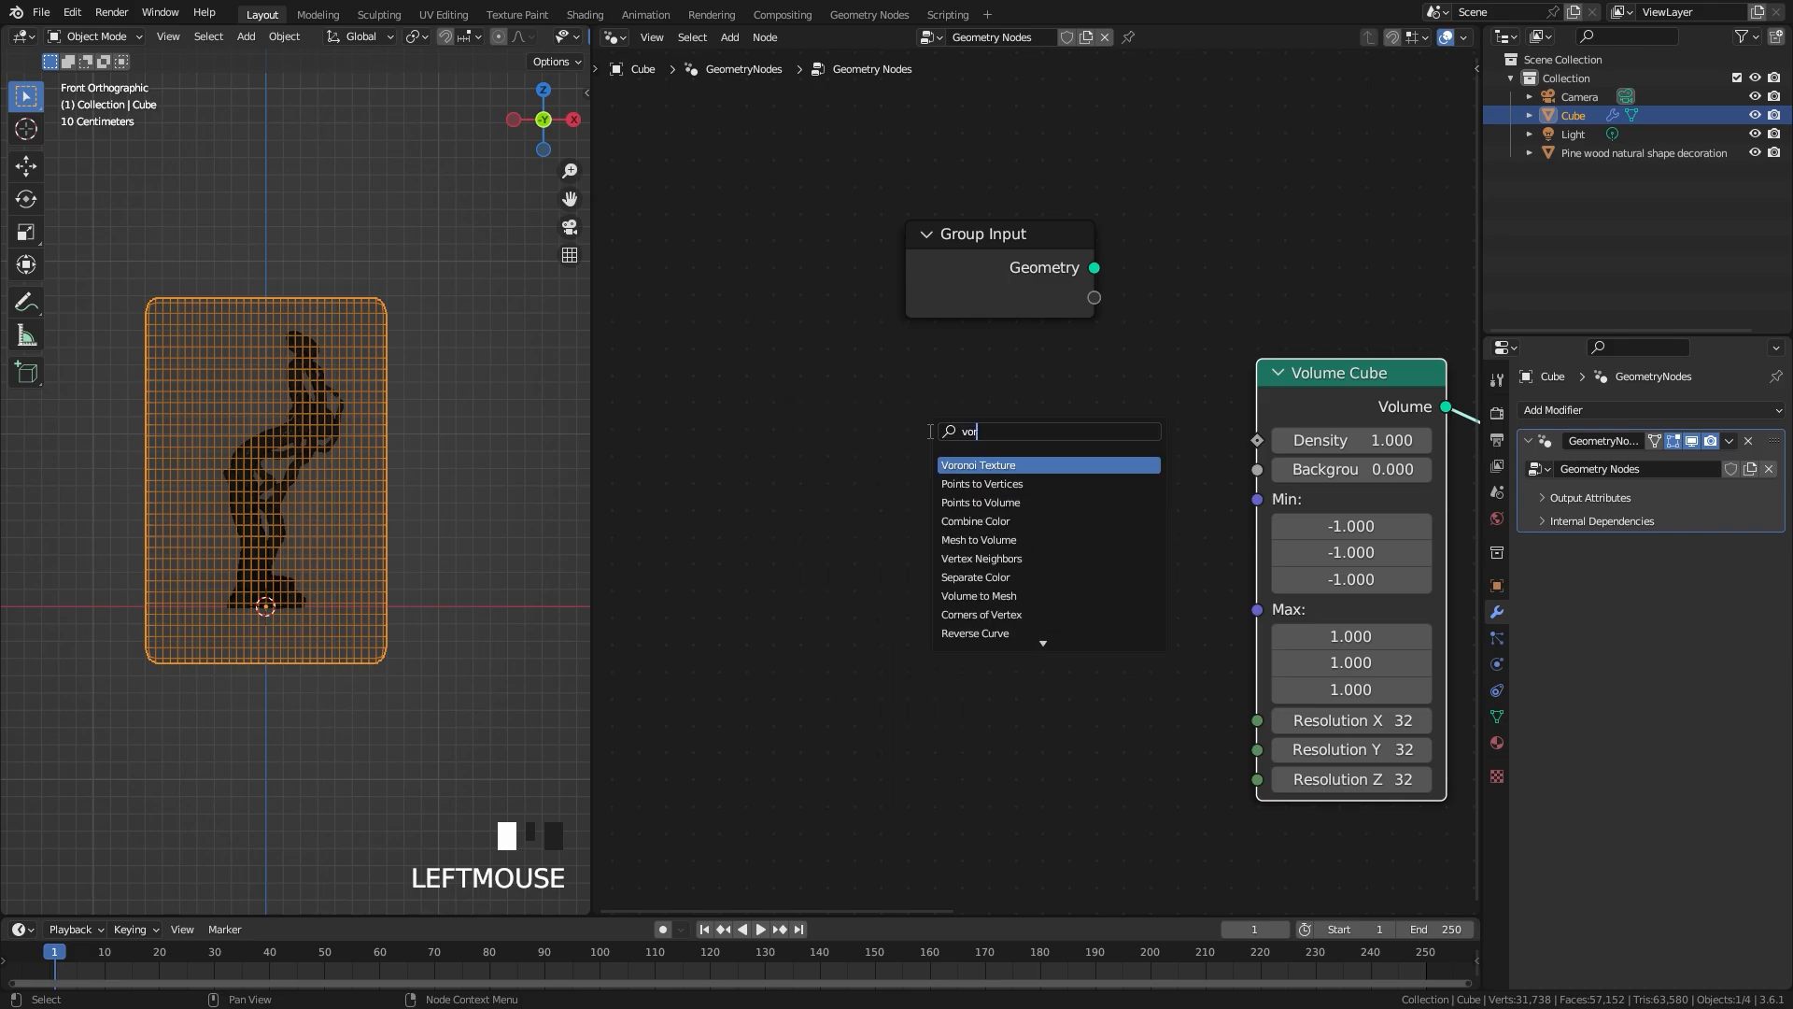
click(990, 464)
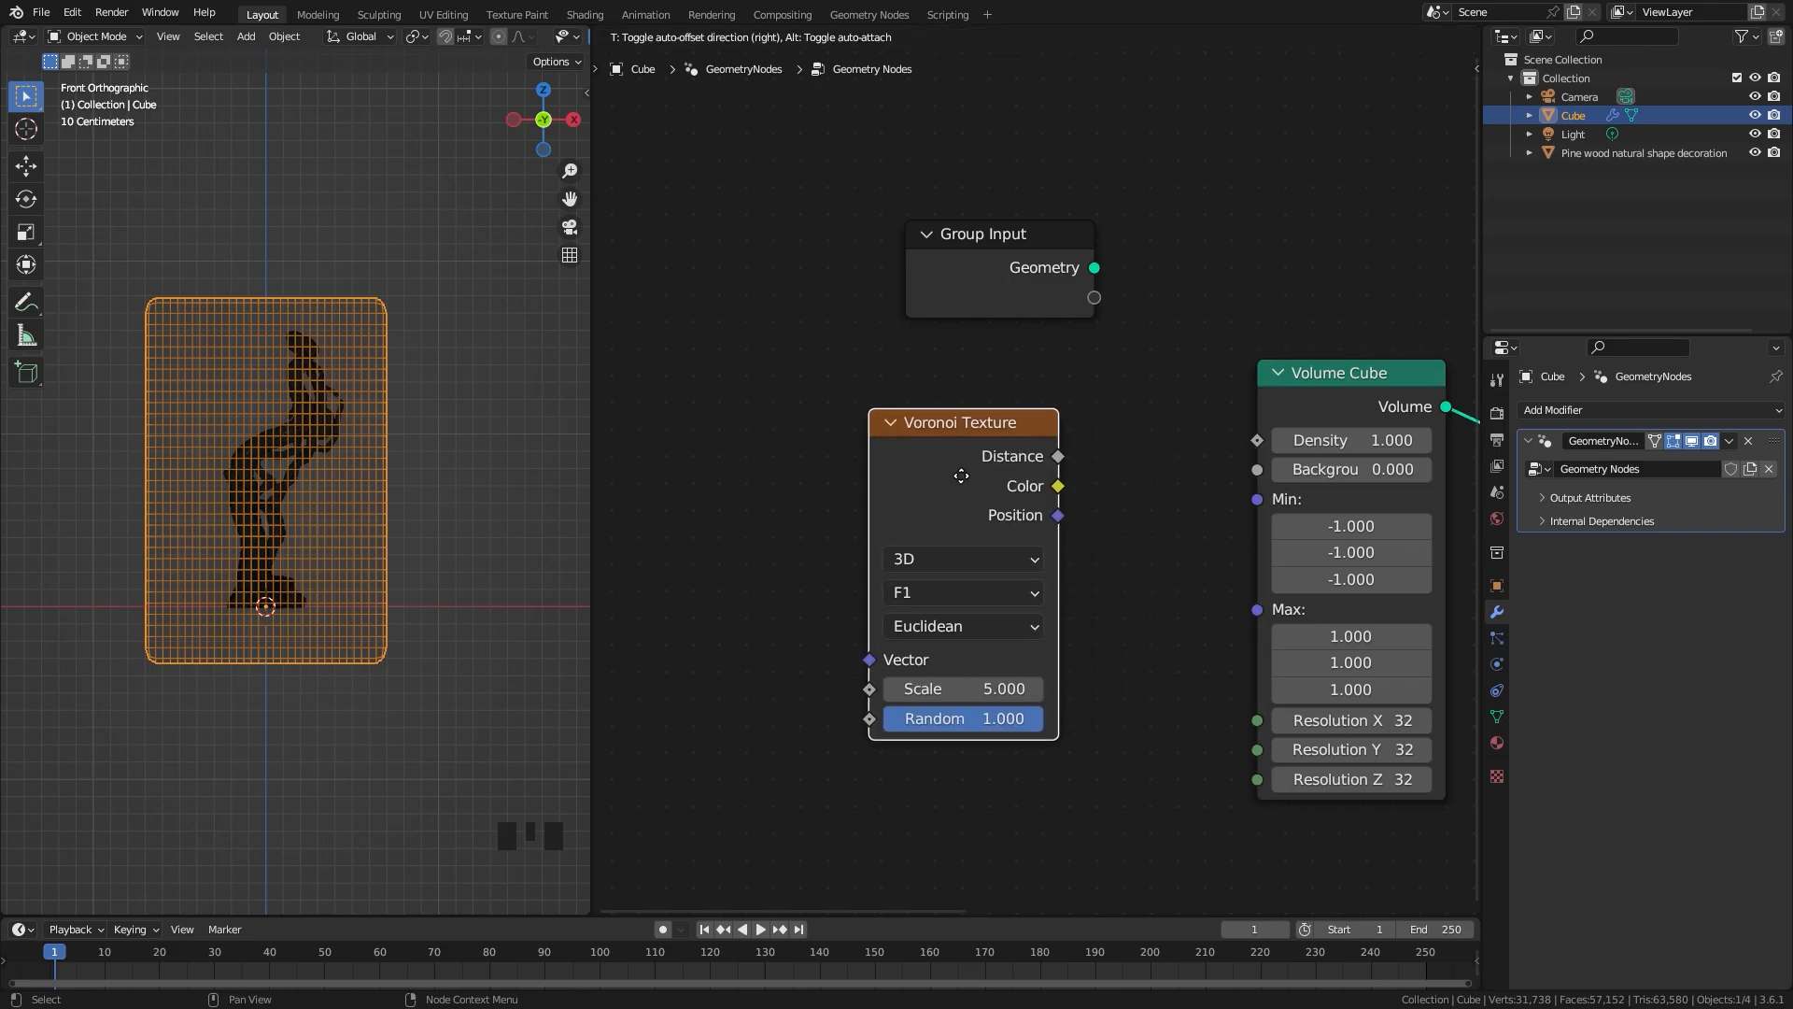
click(651, 468)
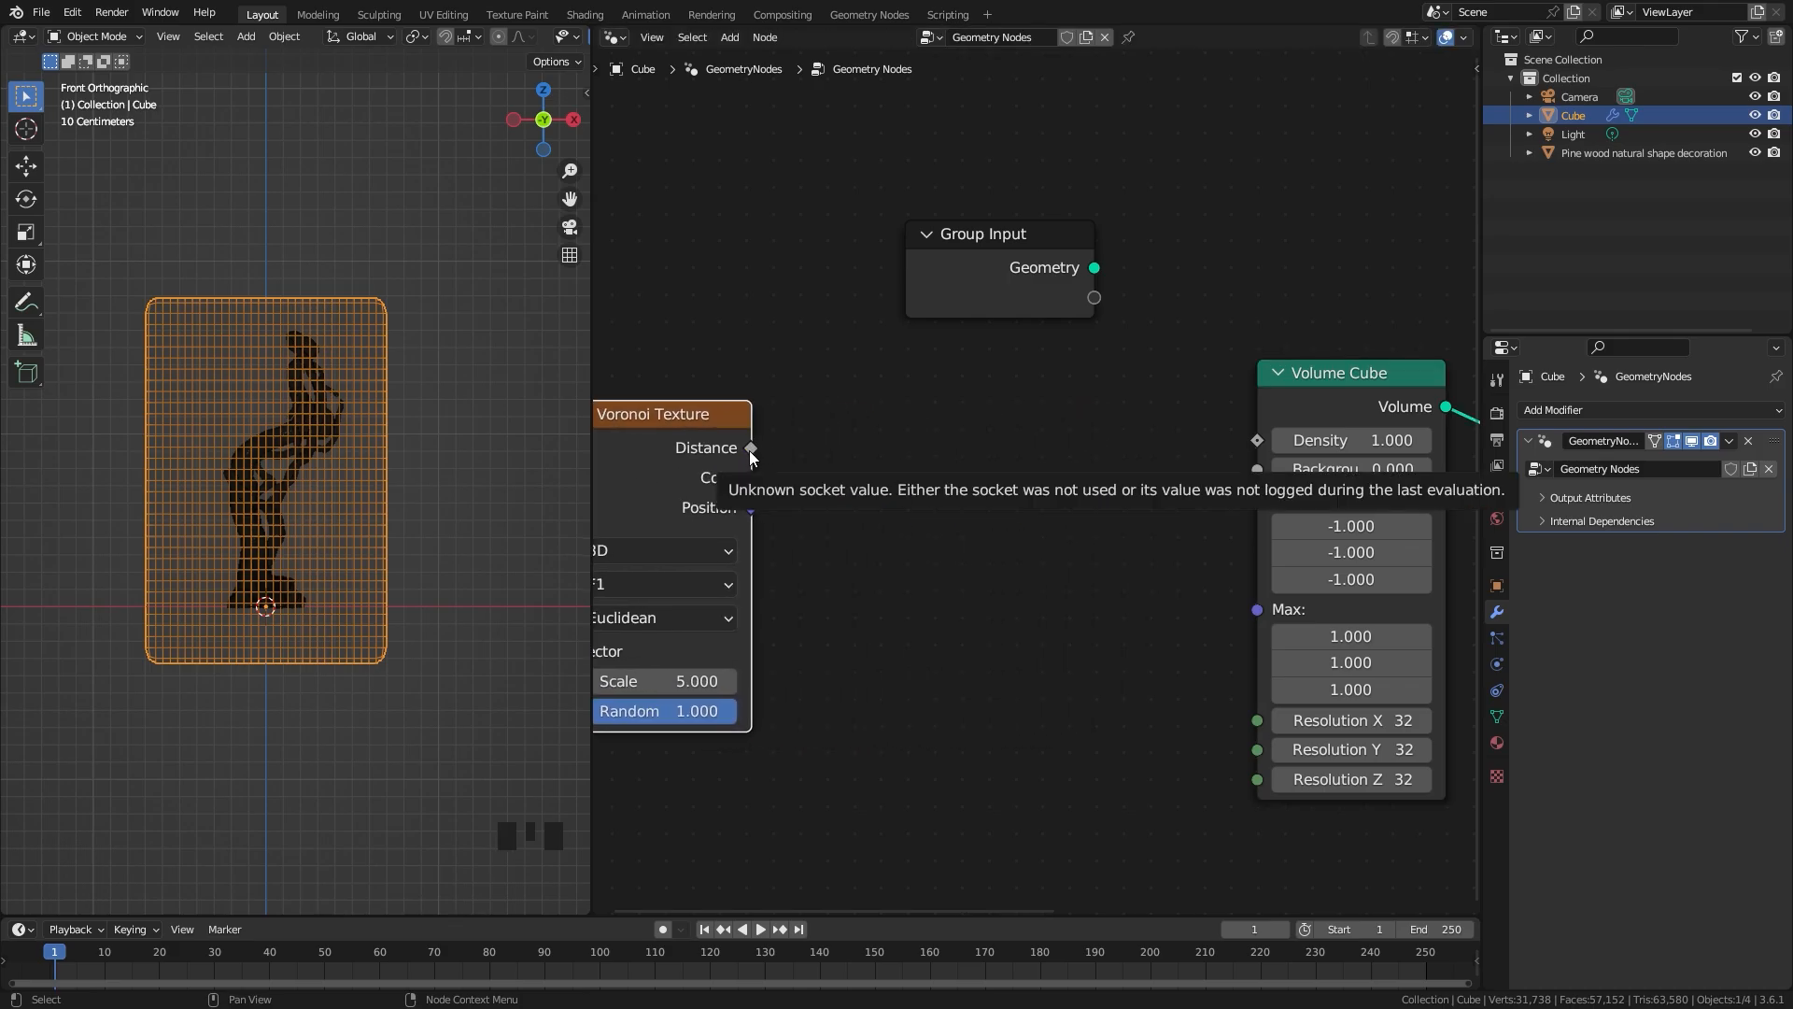
drag(751, 449, 1259, 439)
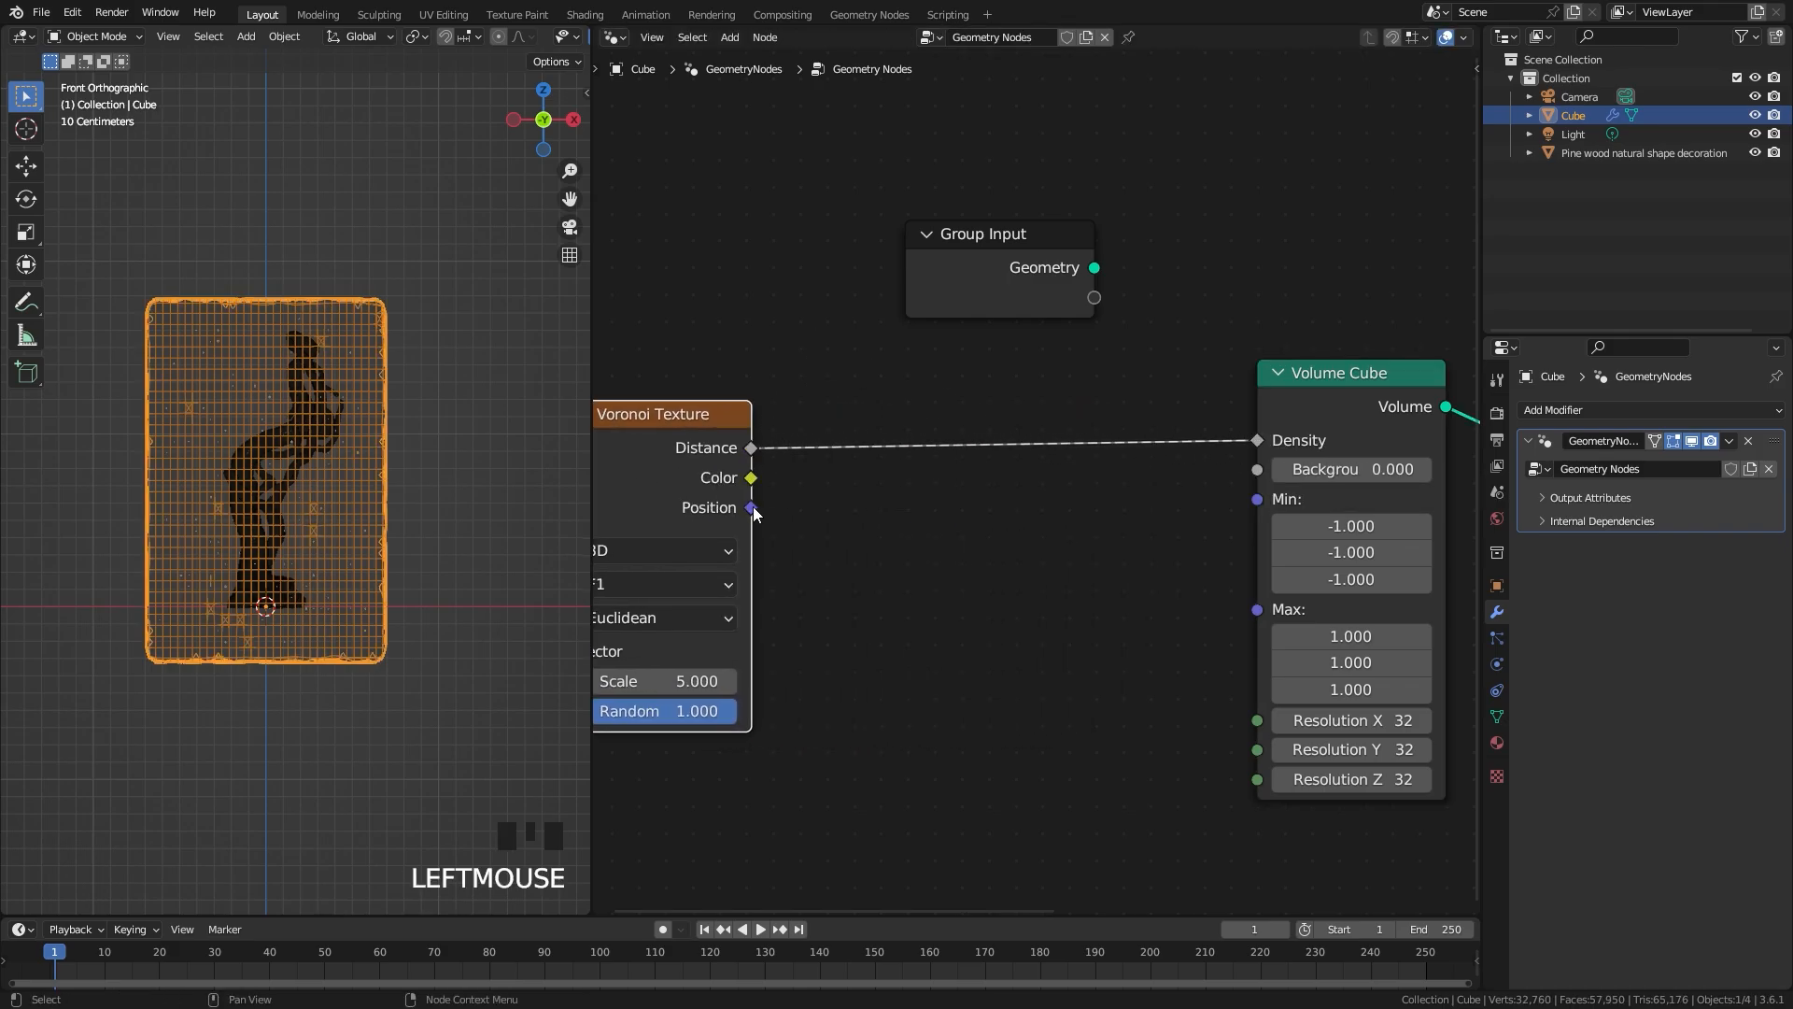
Step: Insert a Color Ramp node between the Voronoi Texture's Distance output and the Volume Cube's Density input
middle_drag(751, 507, 957, 515)
drag(903, 466, 777, 464)
key(shift+a)
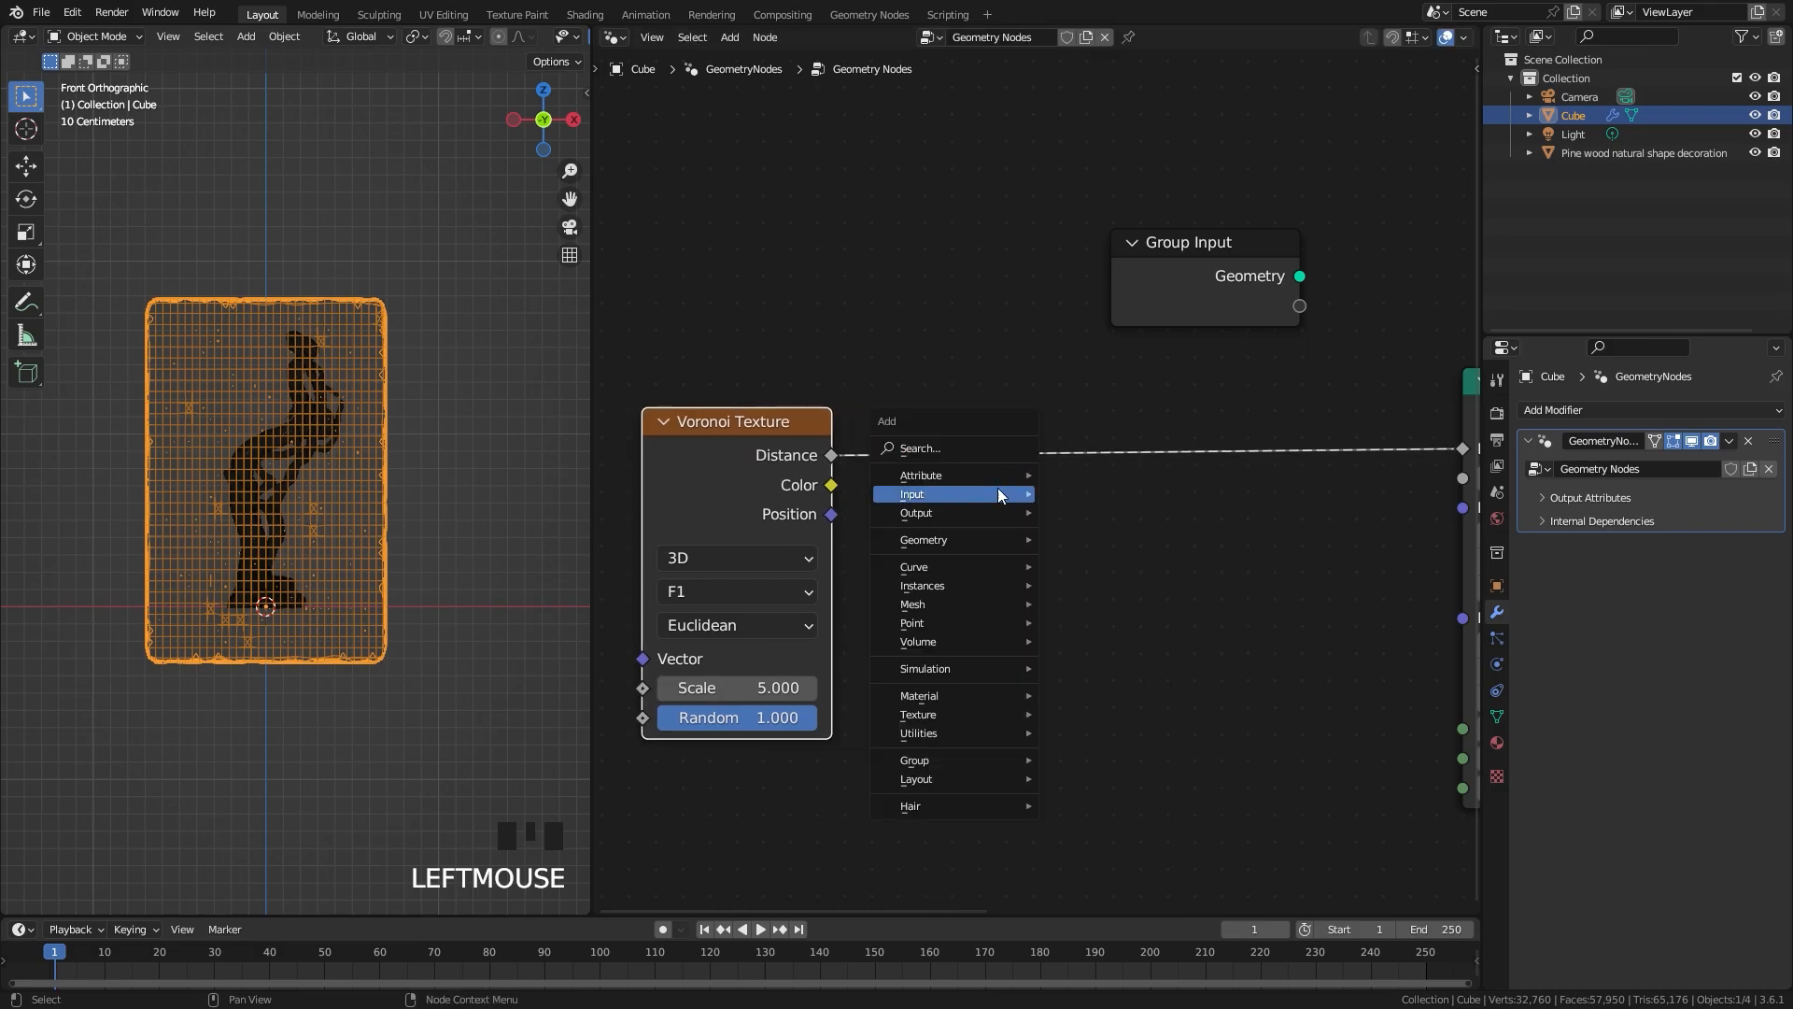
click(953, 447)
text(color)
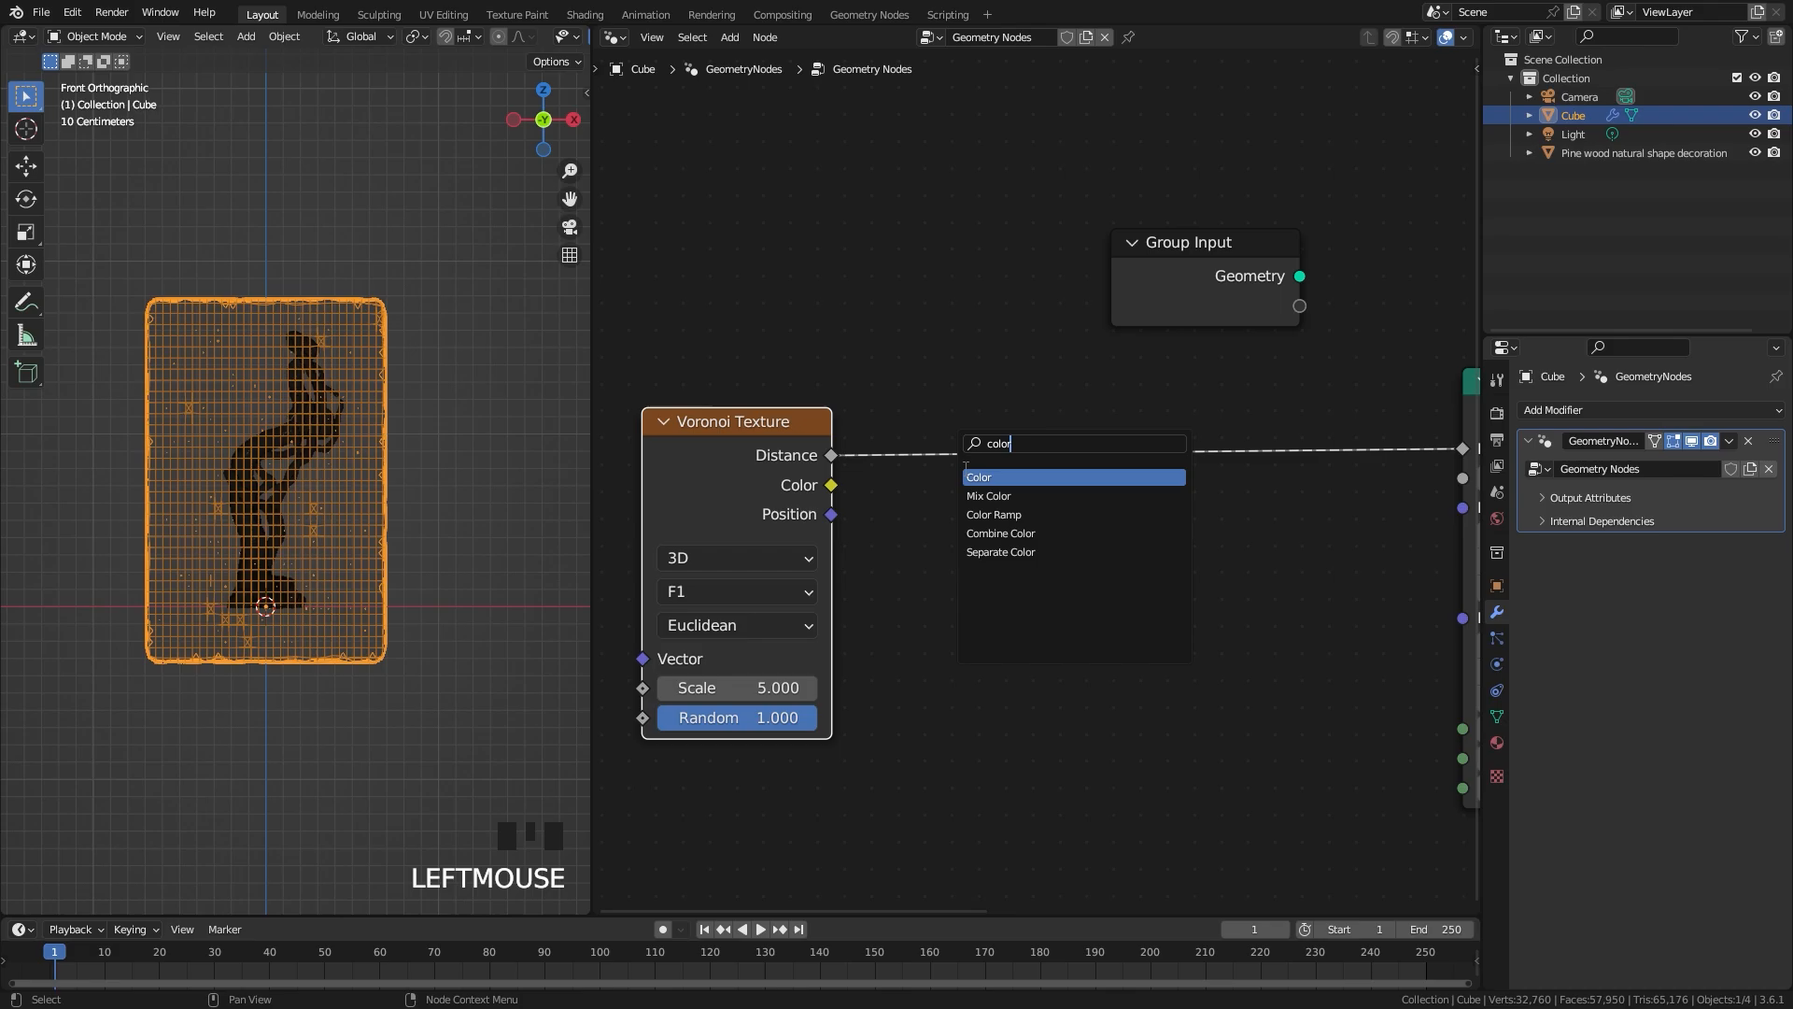
click(994, 515)
click(1045, 488)
Step: Try the Color Ramp's black stop at position 0.805 and inspect the mesh fragments around the wood model
middle_drag(1147, 435, 1059, 429)
scroll(1057, 432, up, 1)
drag(869, 567, 1120, 567)
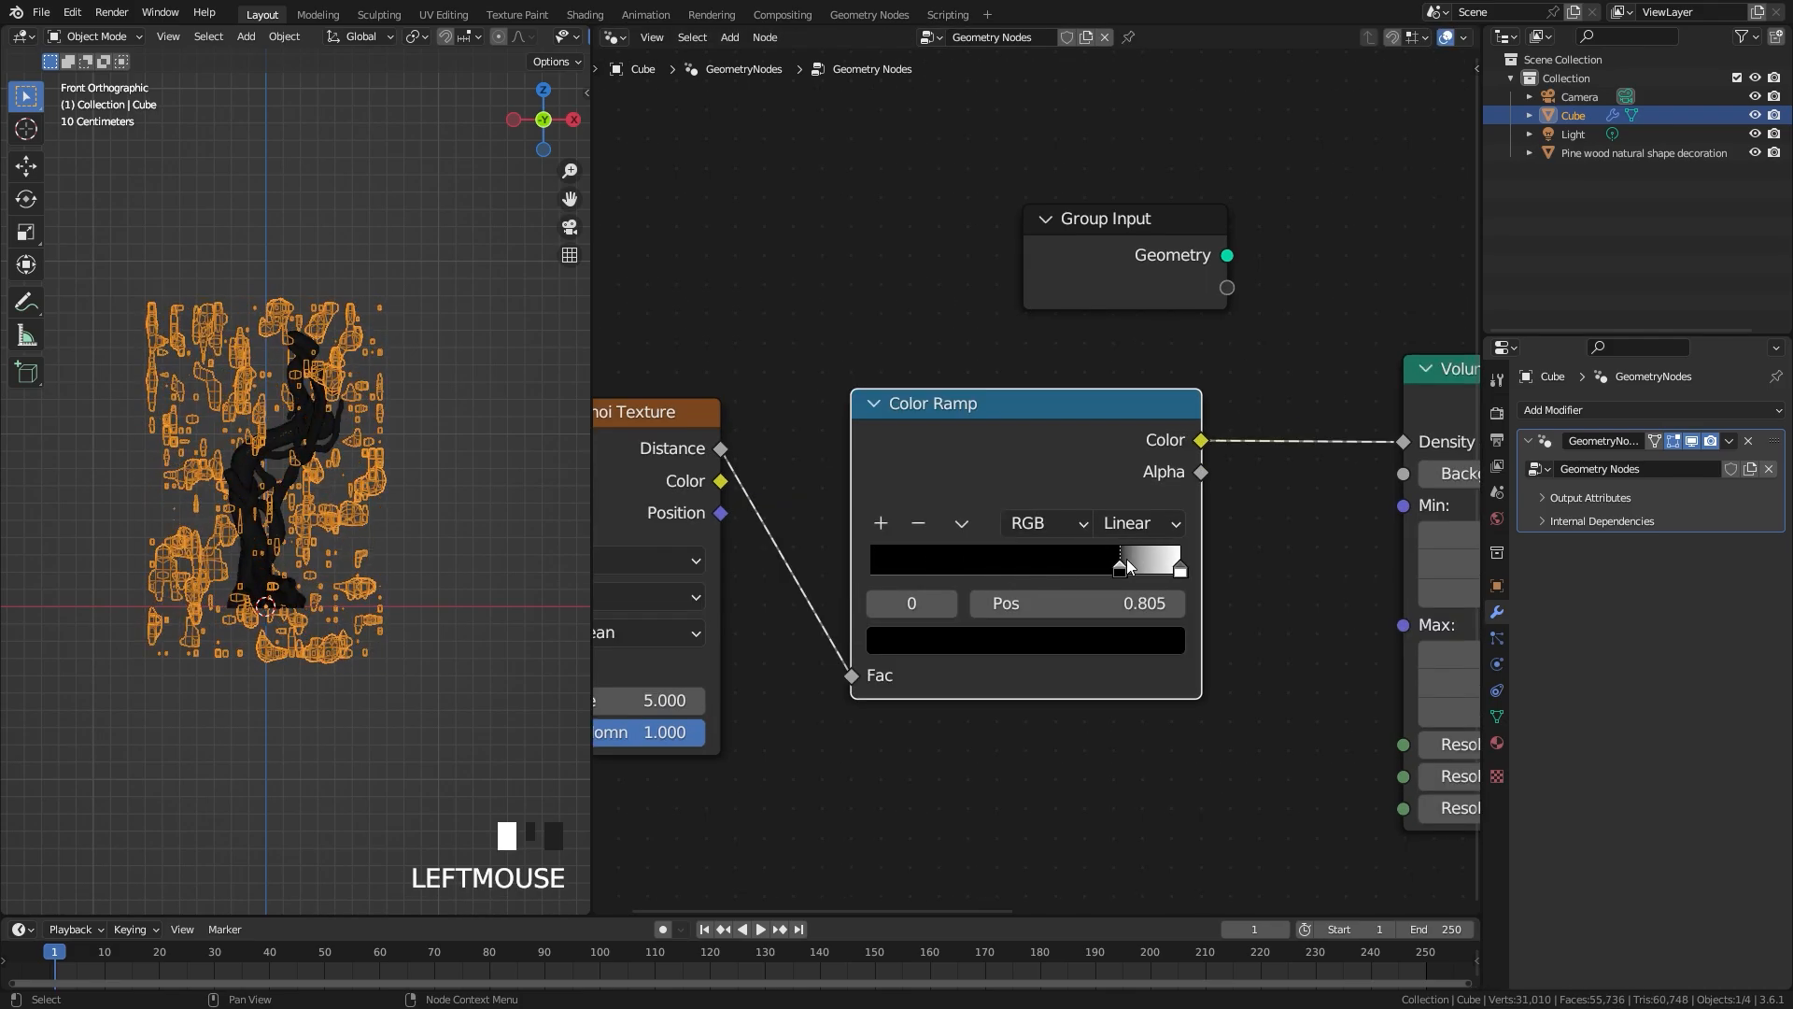
middle_drag(346, 448, 318, 502)
scroll(415, 488, up, 3)
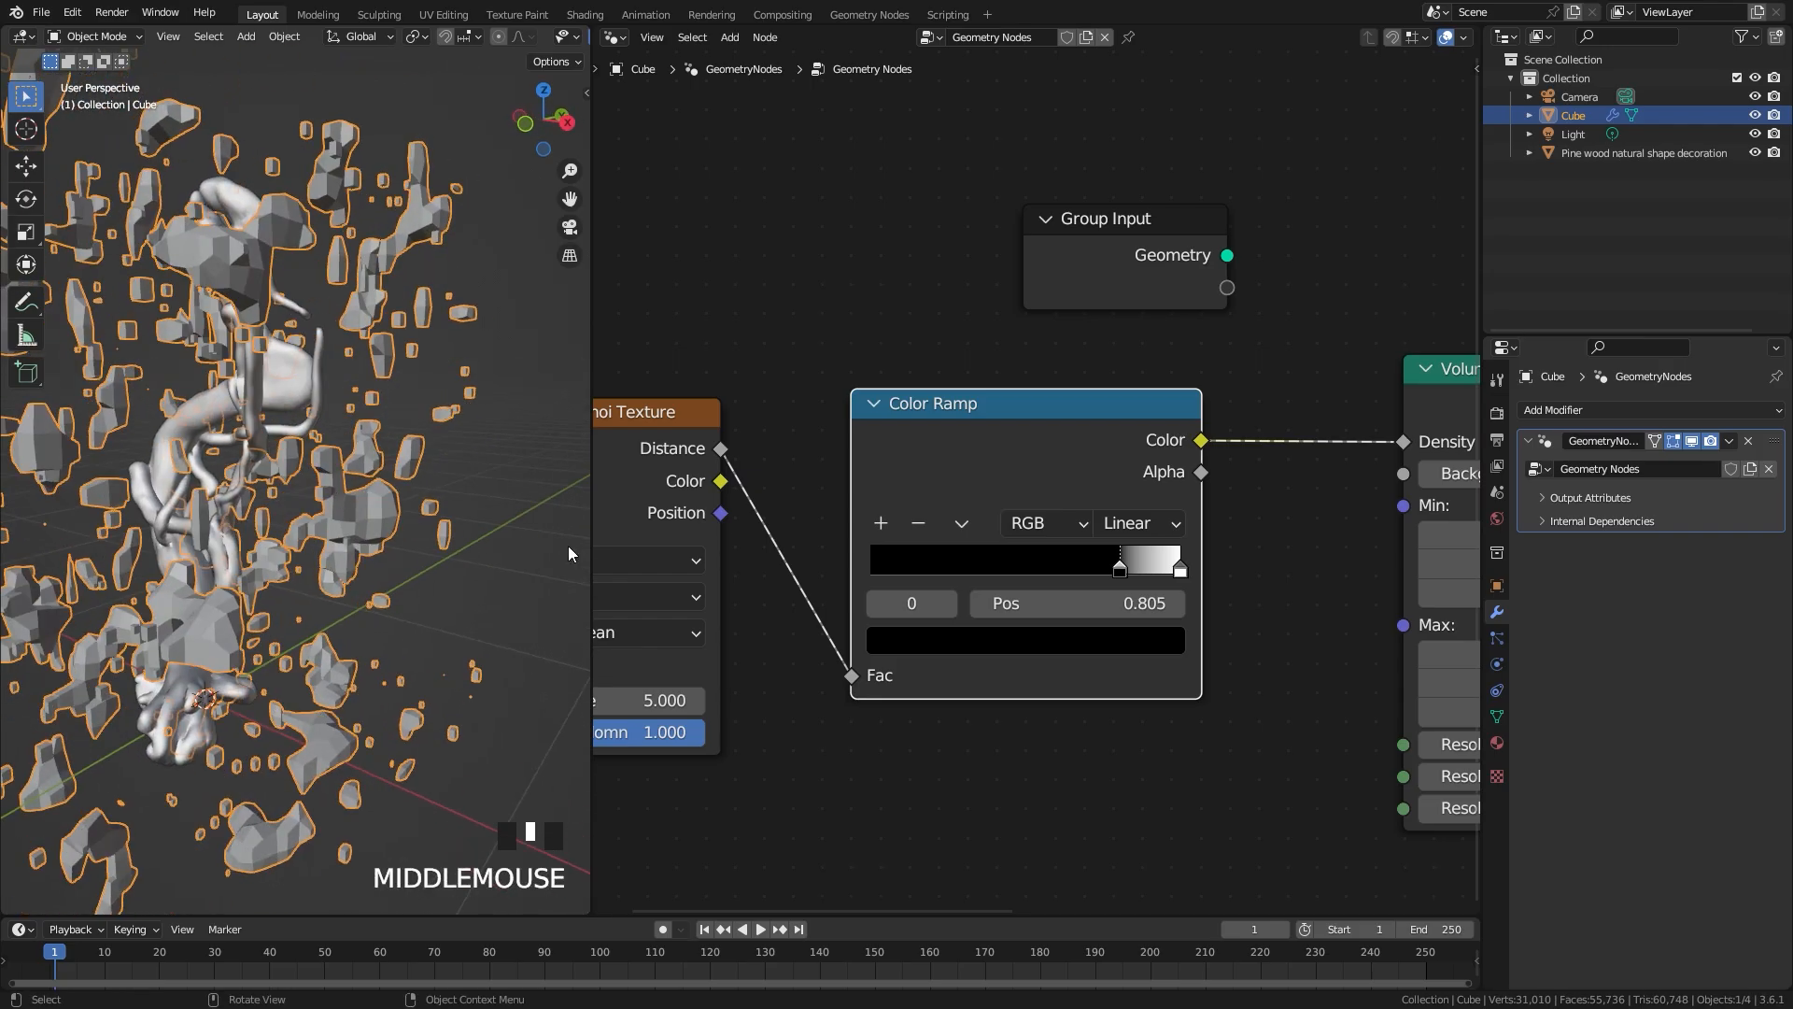
Step: Set the Color Ramp's black stop to position 0.095
click(1120, 567)
drag(1120, 567, 900, 567)
scroll(758, 498, down, 1)
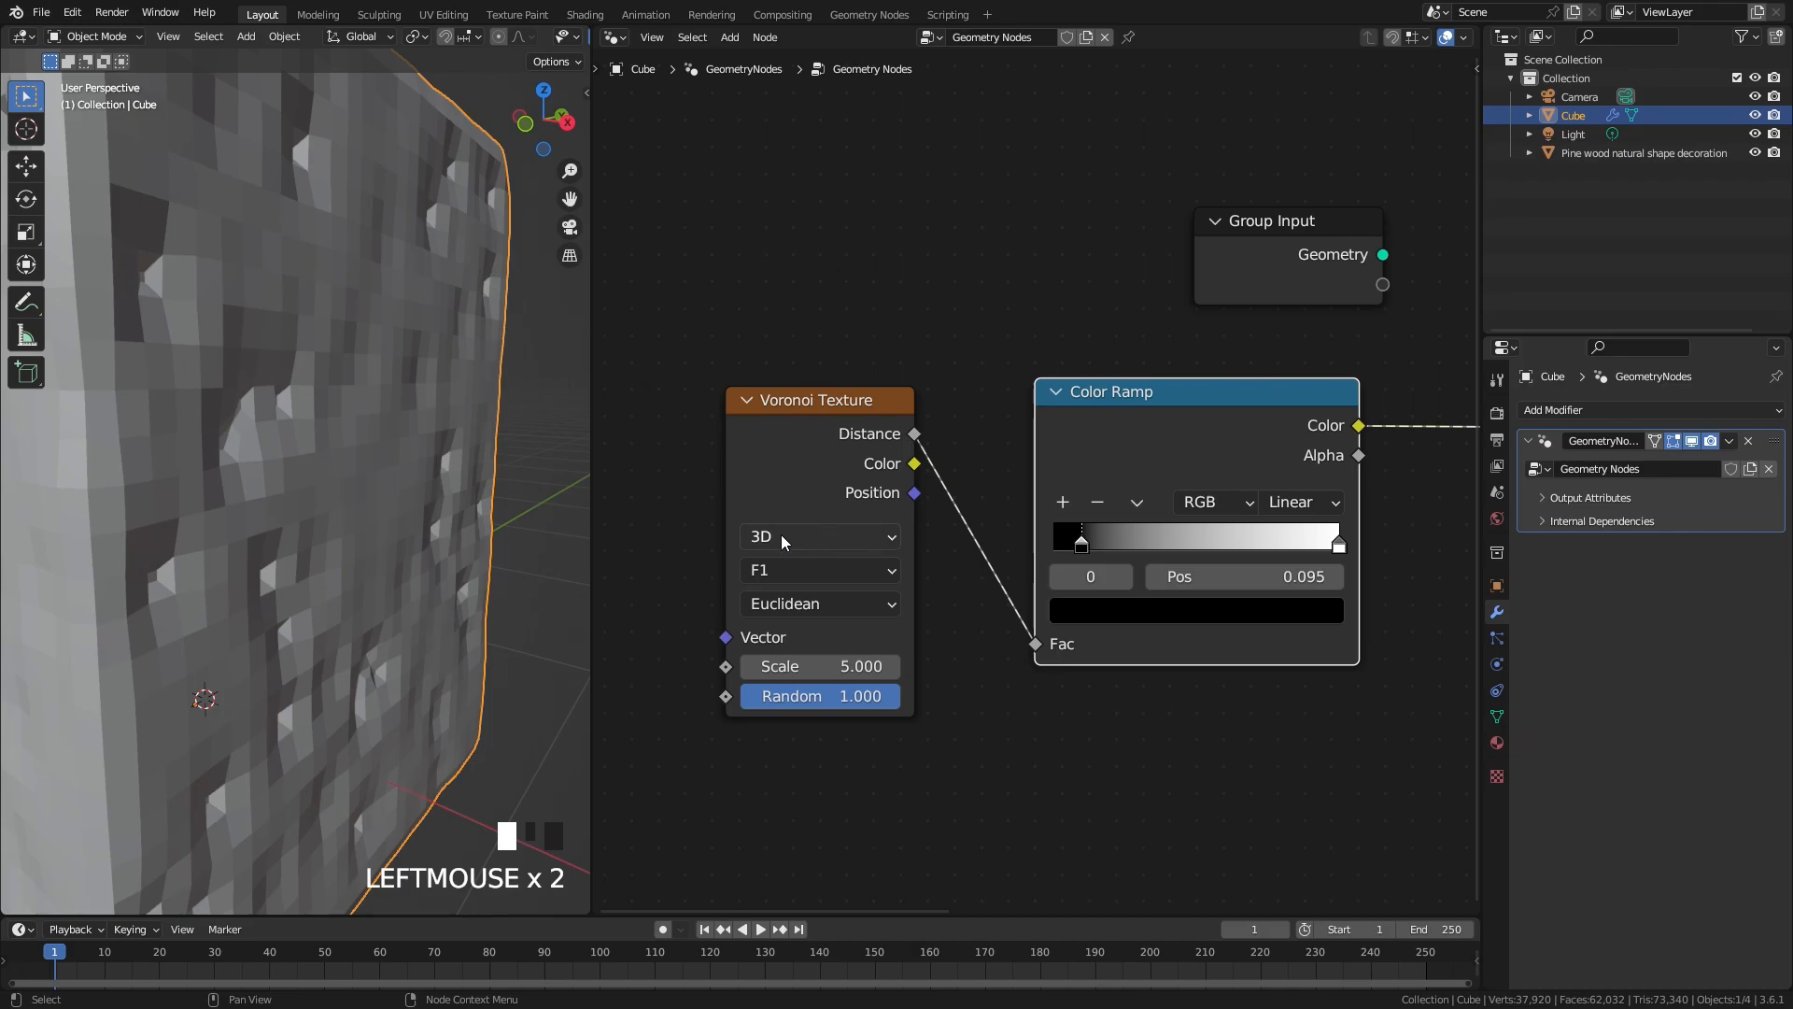
Step: Show the scene in wireframe and change the Voronoi Texture to 4D with a Scale of 1
key(z)
scroll(256, 471, down, 1)
shift+middle_drag(256, 470, 303, 489)
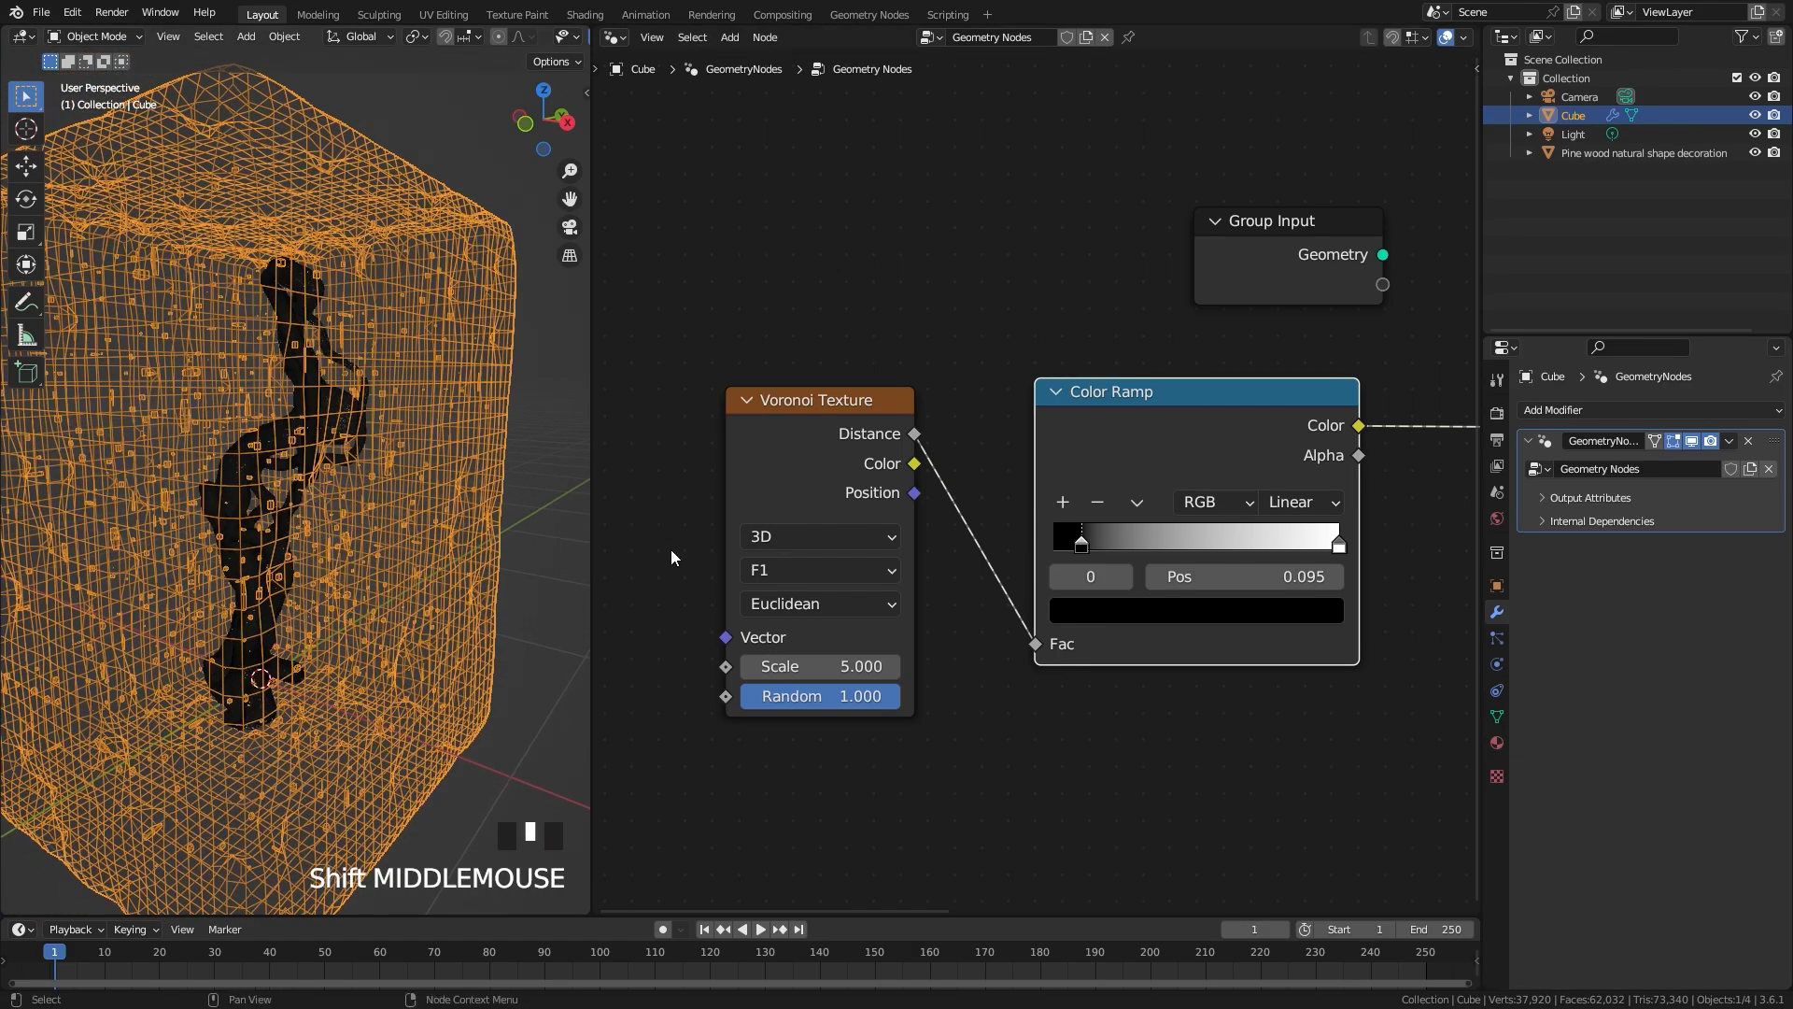
click(822, 538)
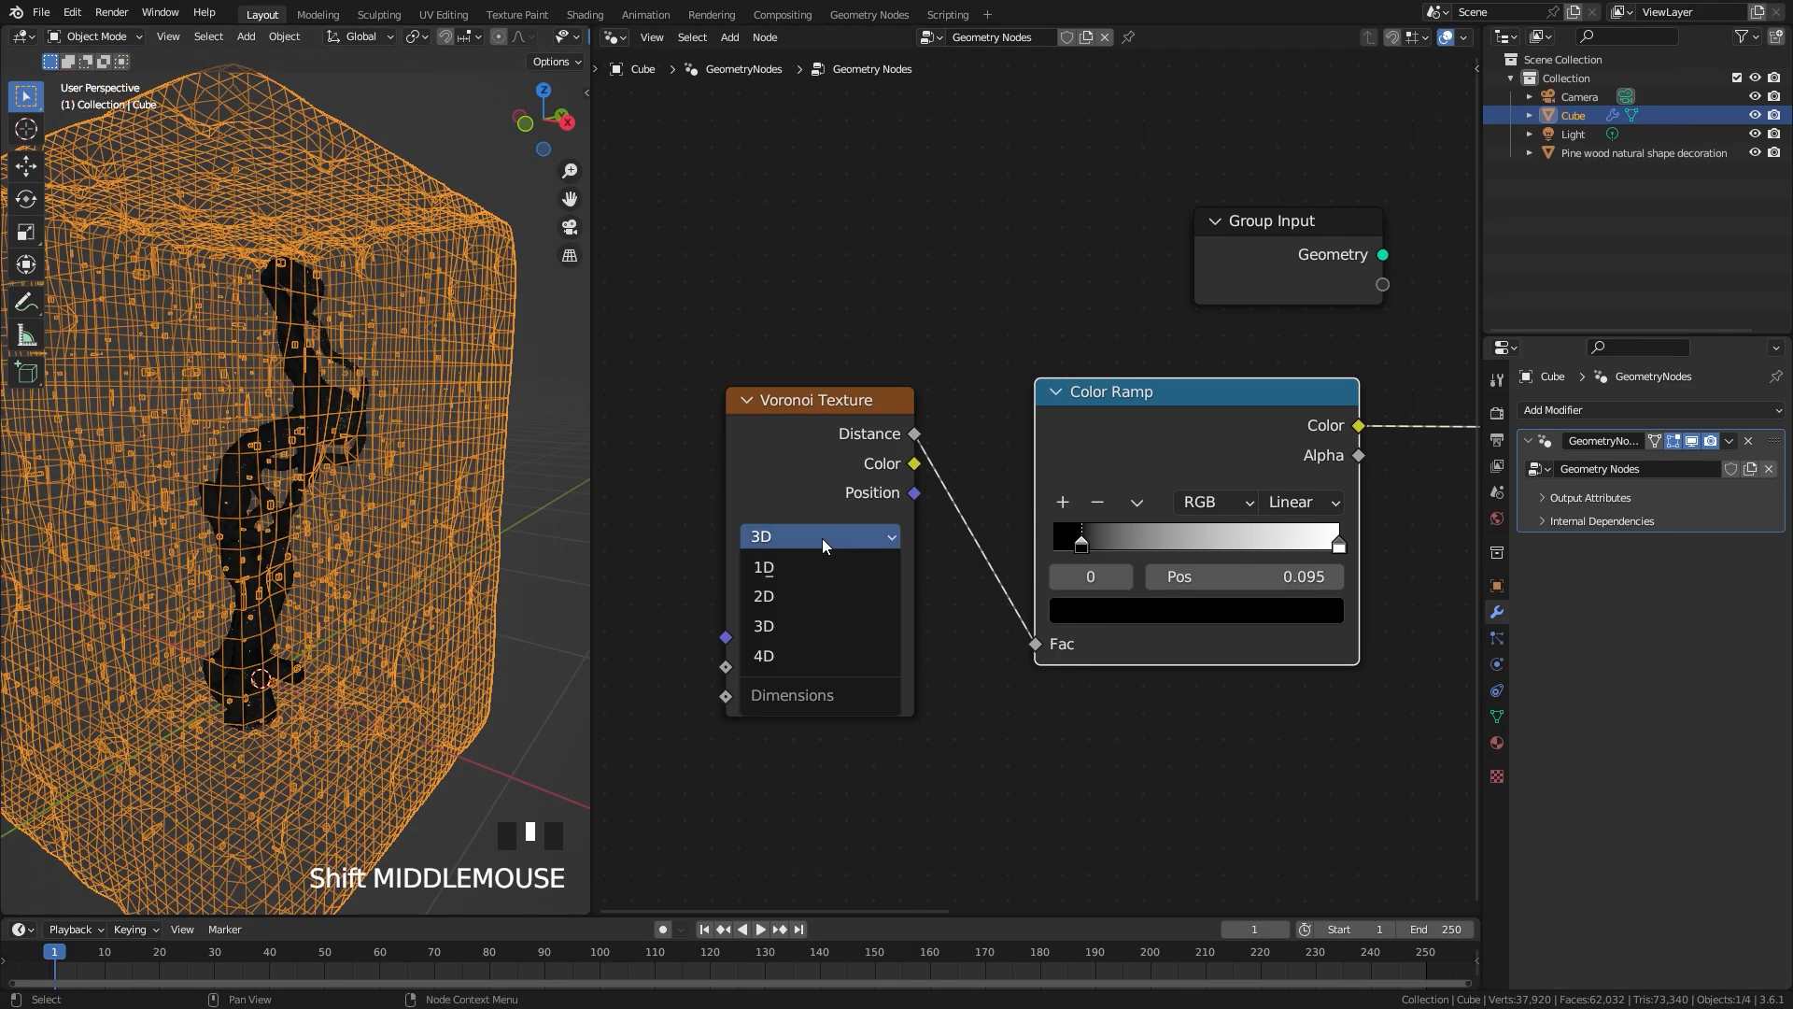
click(769, 657)
click(816, 725)
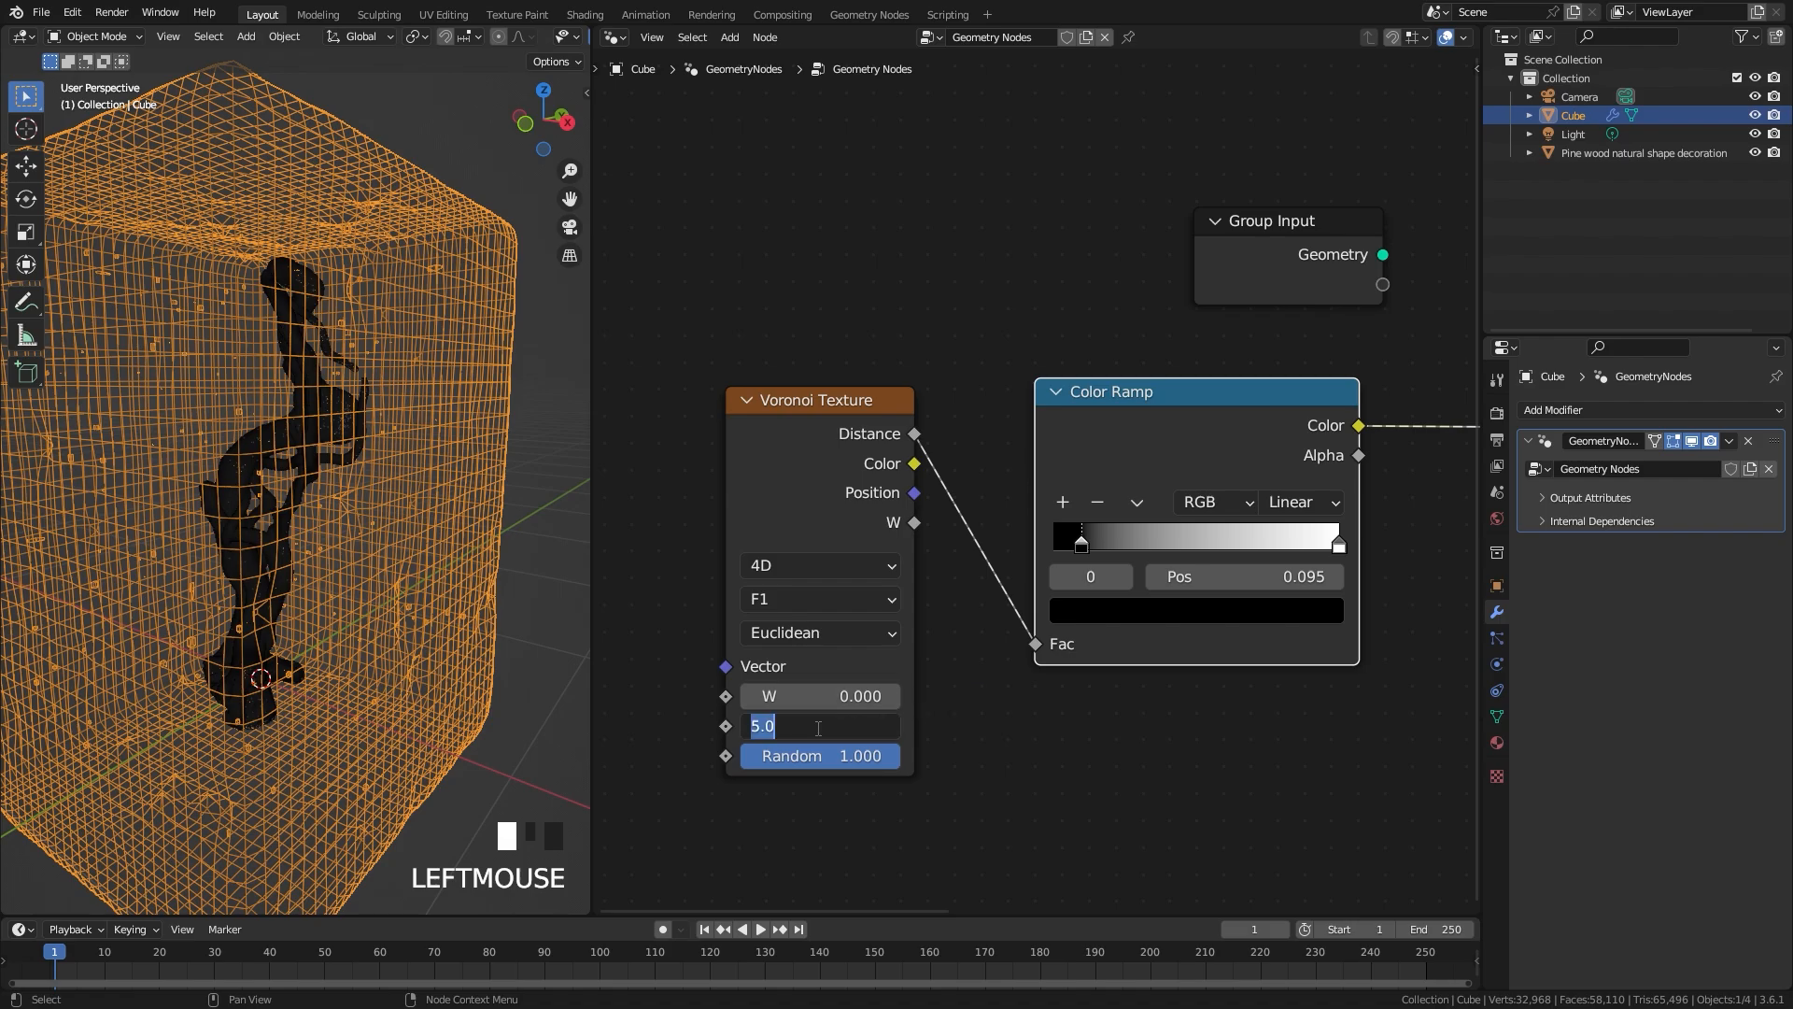
text(1)
click(1037, 725)
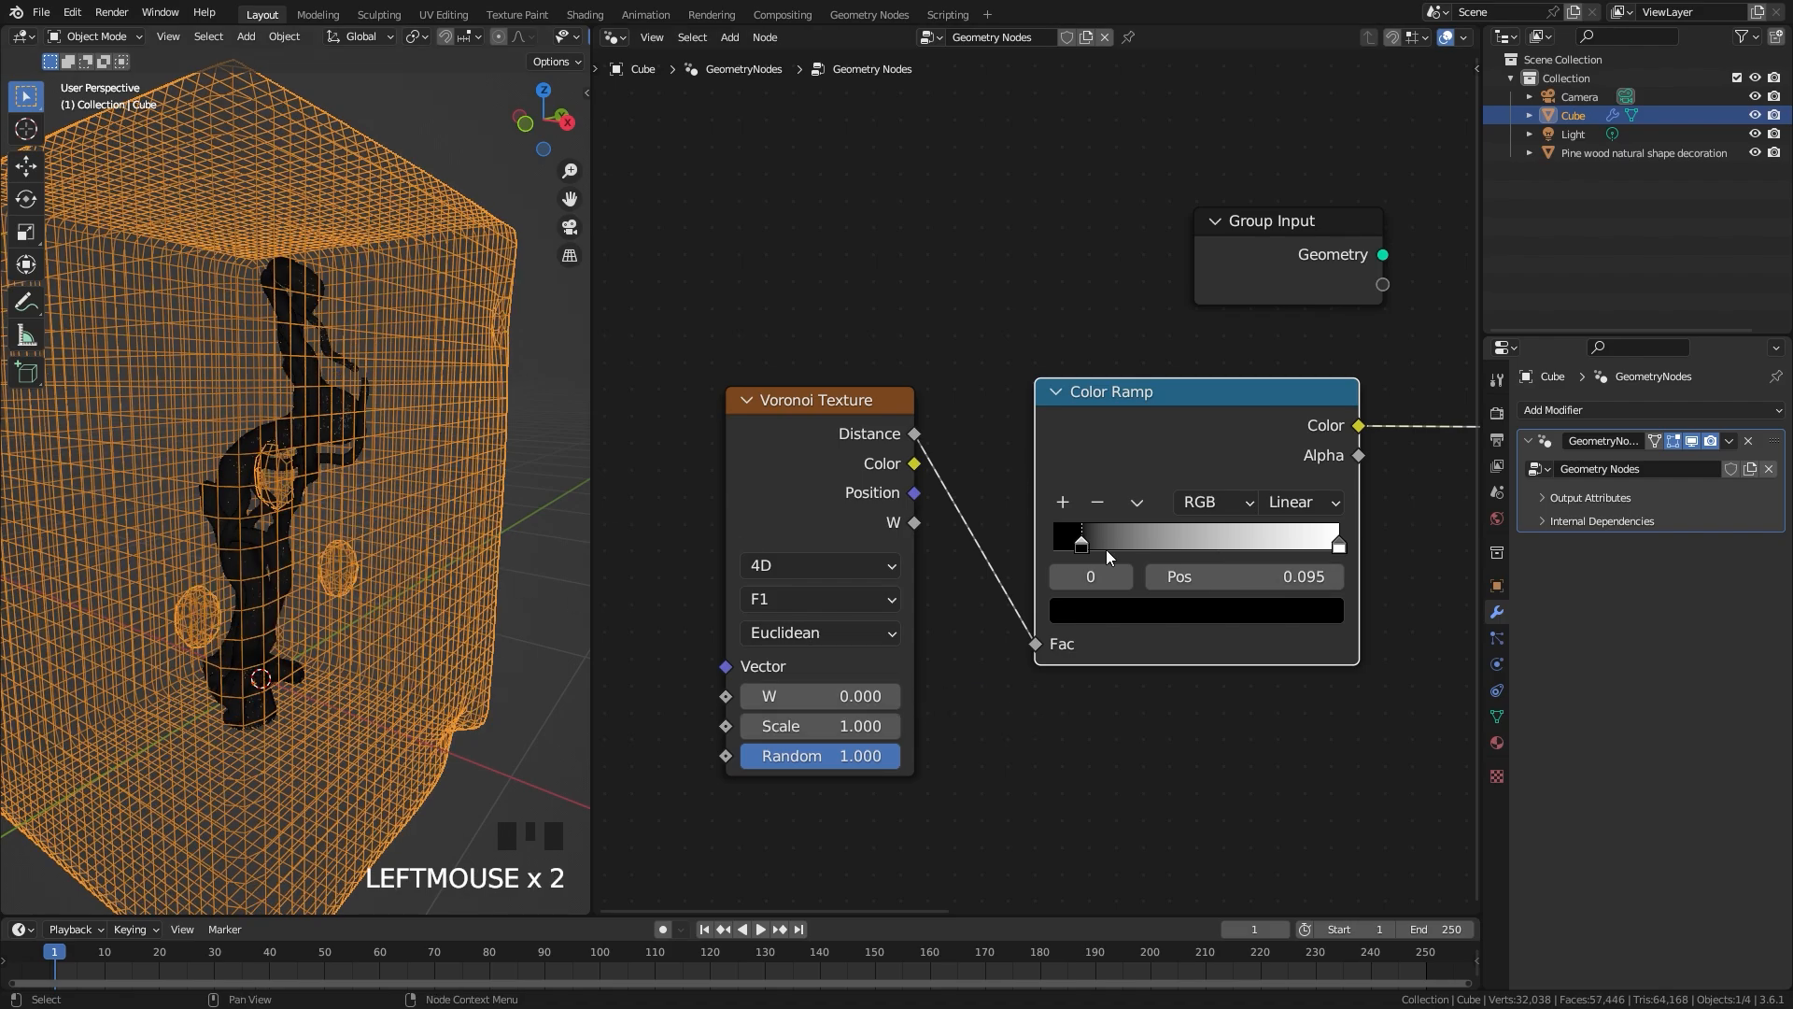
Step: Try the Color Ramp's black stop at position 0.536 and inspect the resulting volume mesh around the wood model
drag(1087, 544, 1214, 544)
middle_drag(254, 514, 427, 508)
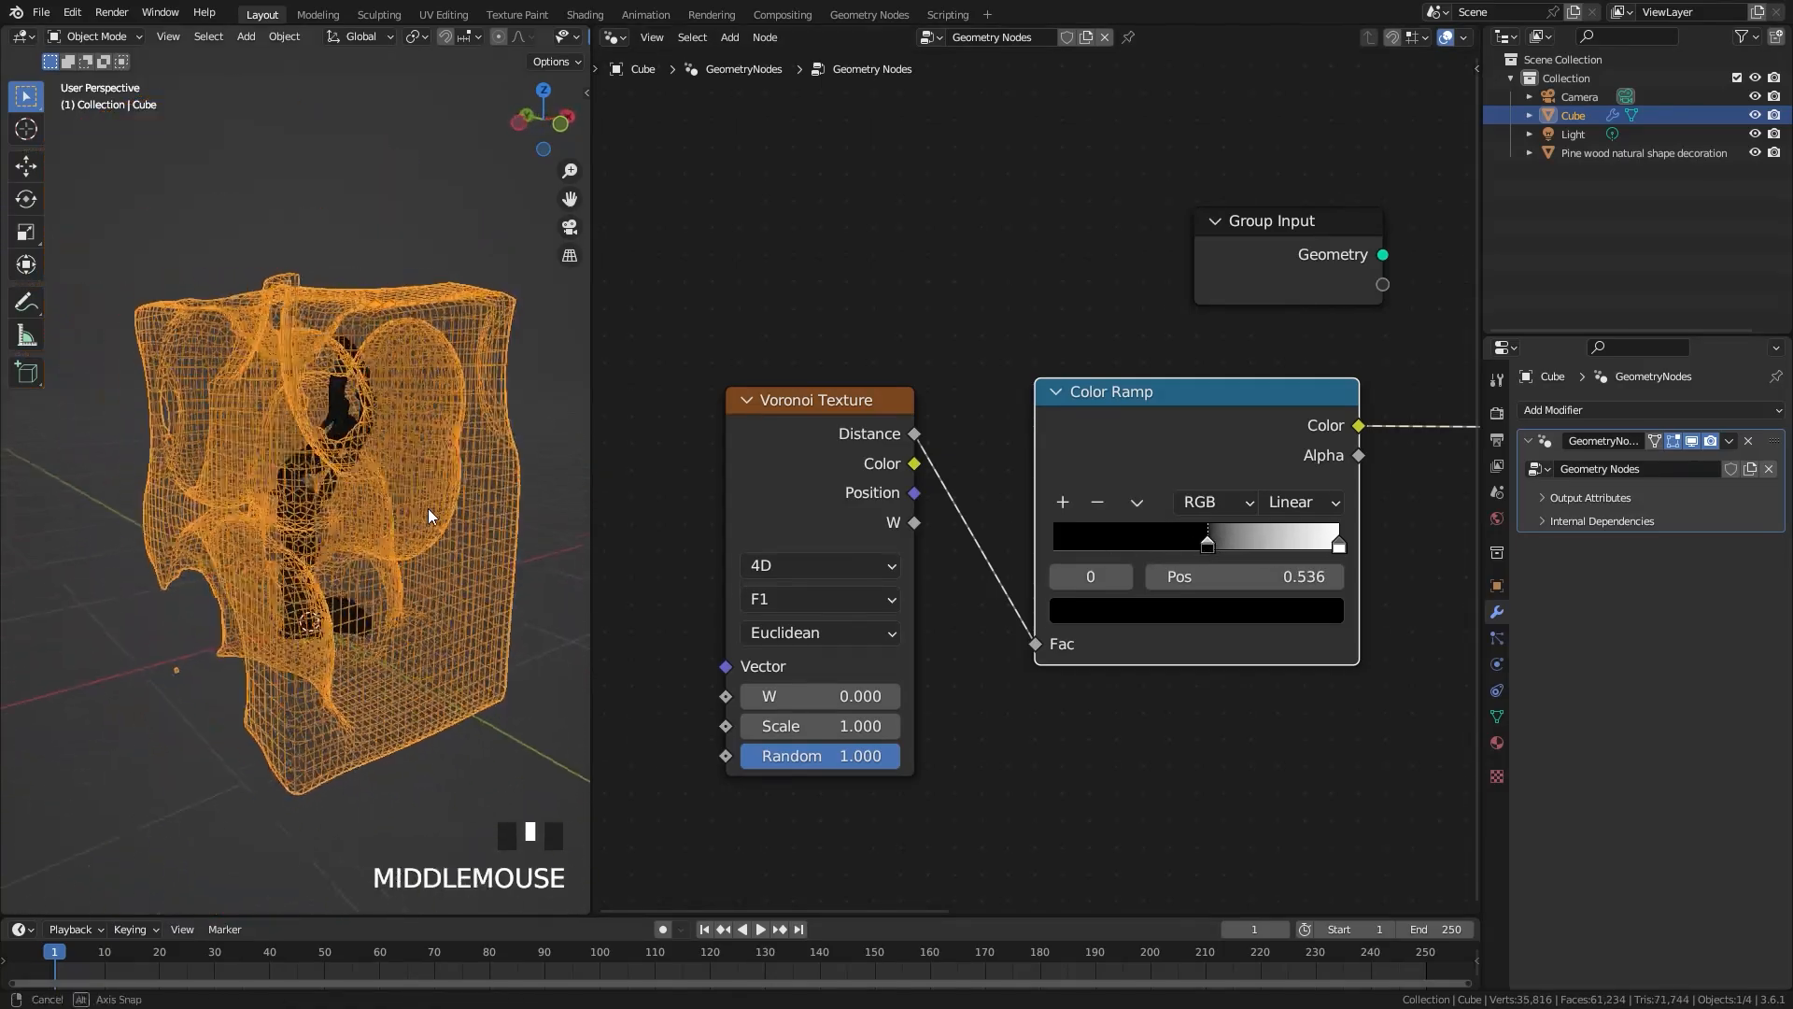
scroll(353, 508, up, 3)
Step: Add a Boolean modifier in Difference mode with the Fast solver to the pine wood model
click(377, 390)
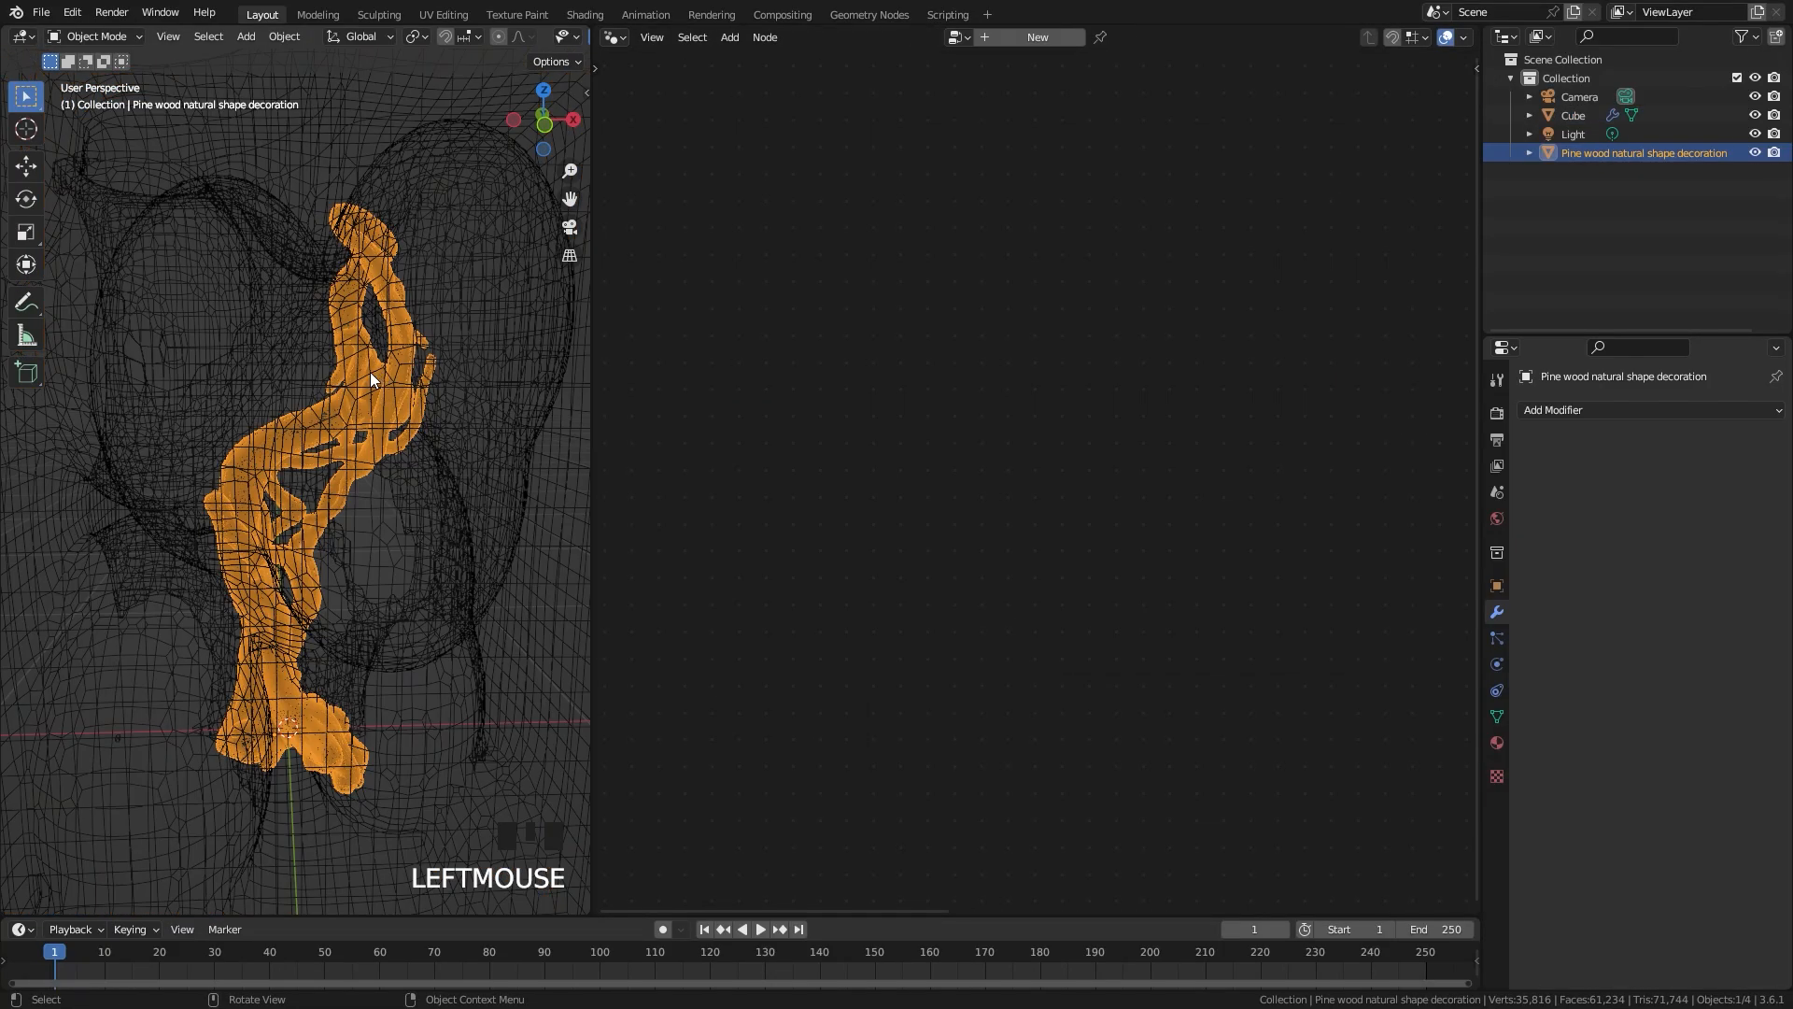
click(1569, 410)
click(1418, 507)
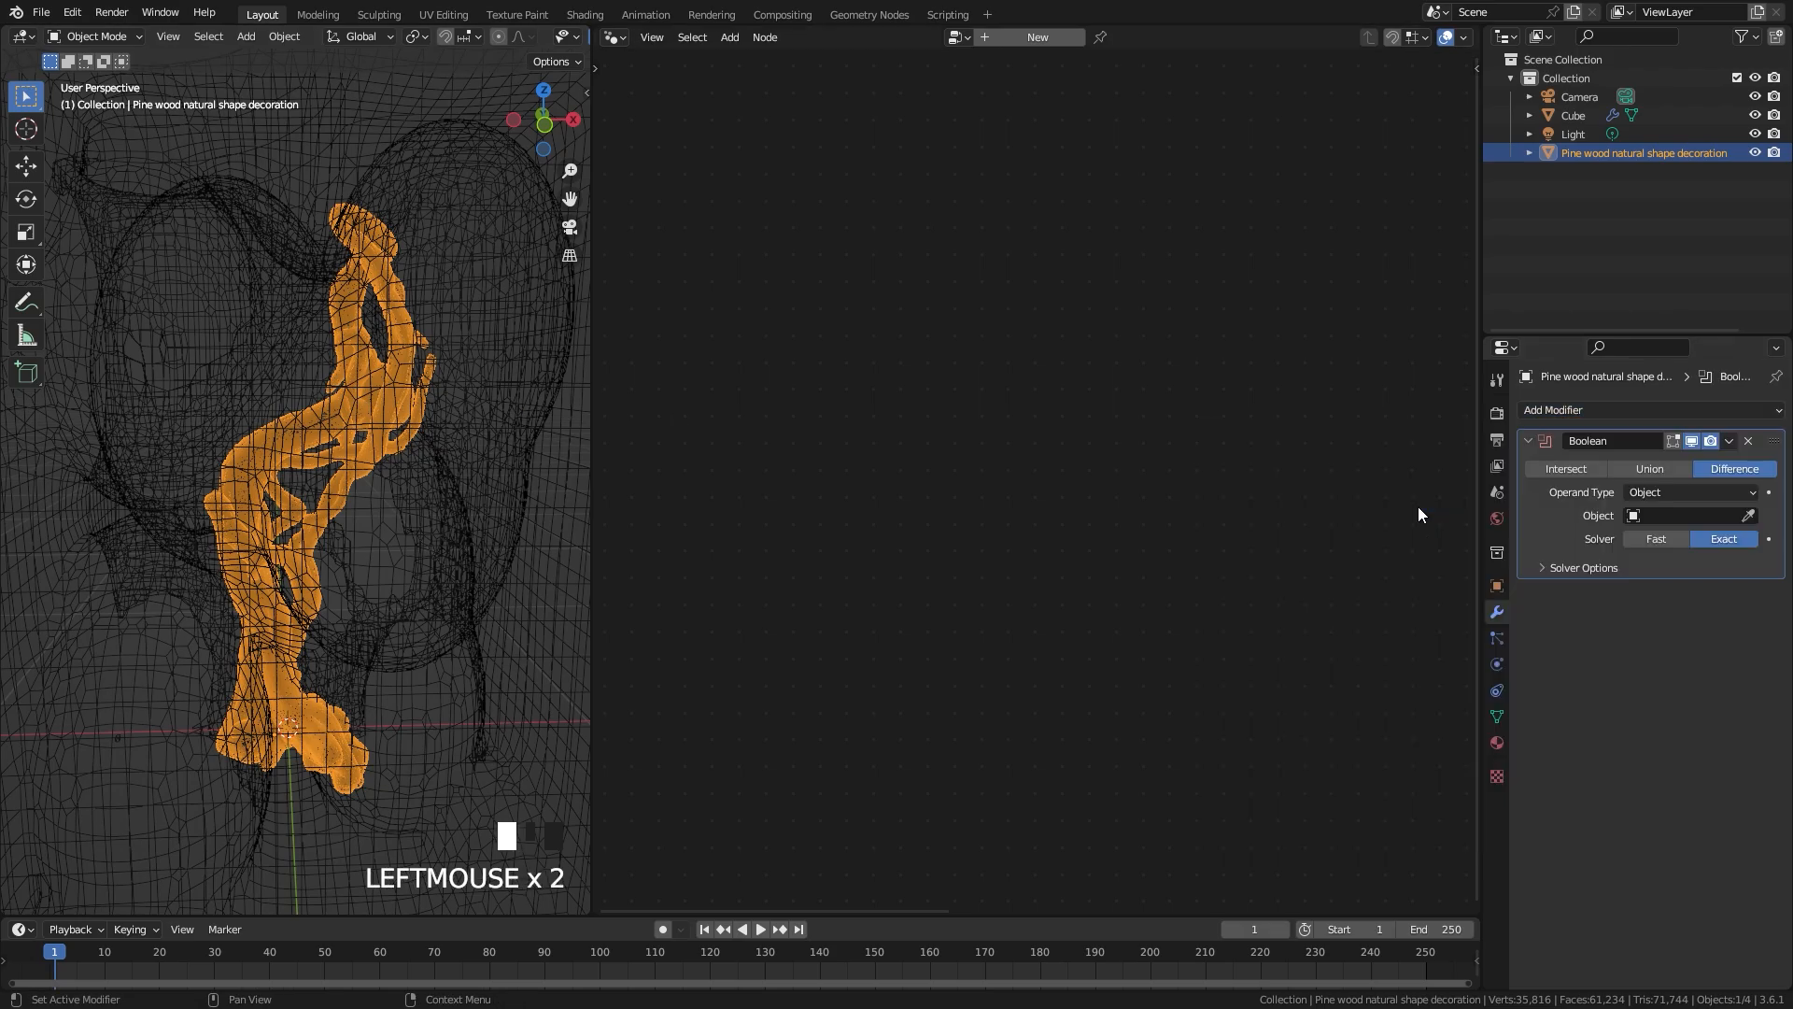
middle_drag(308, 490, 485, 500)
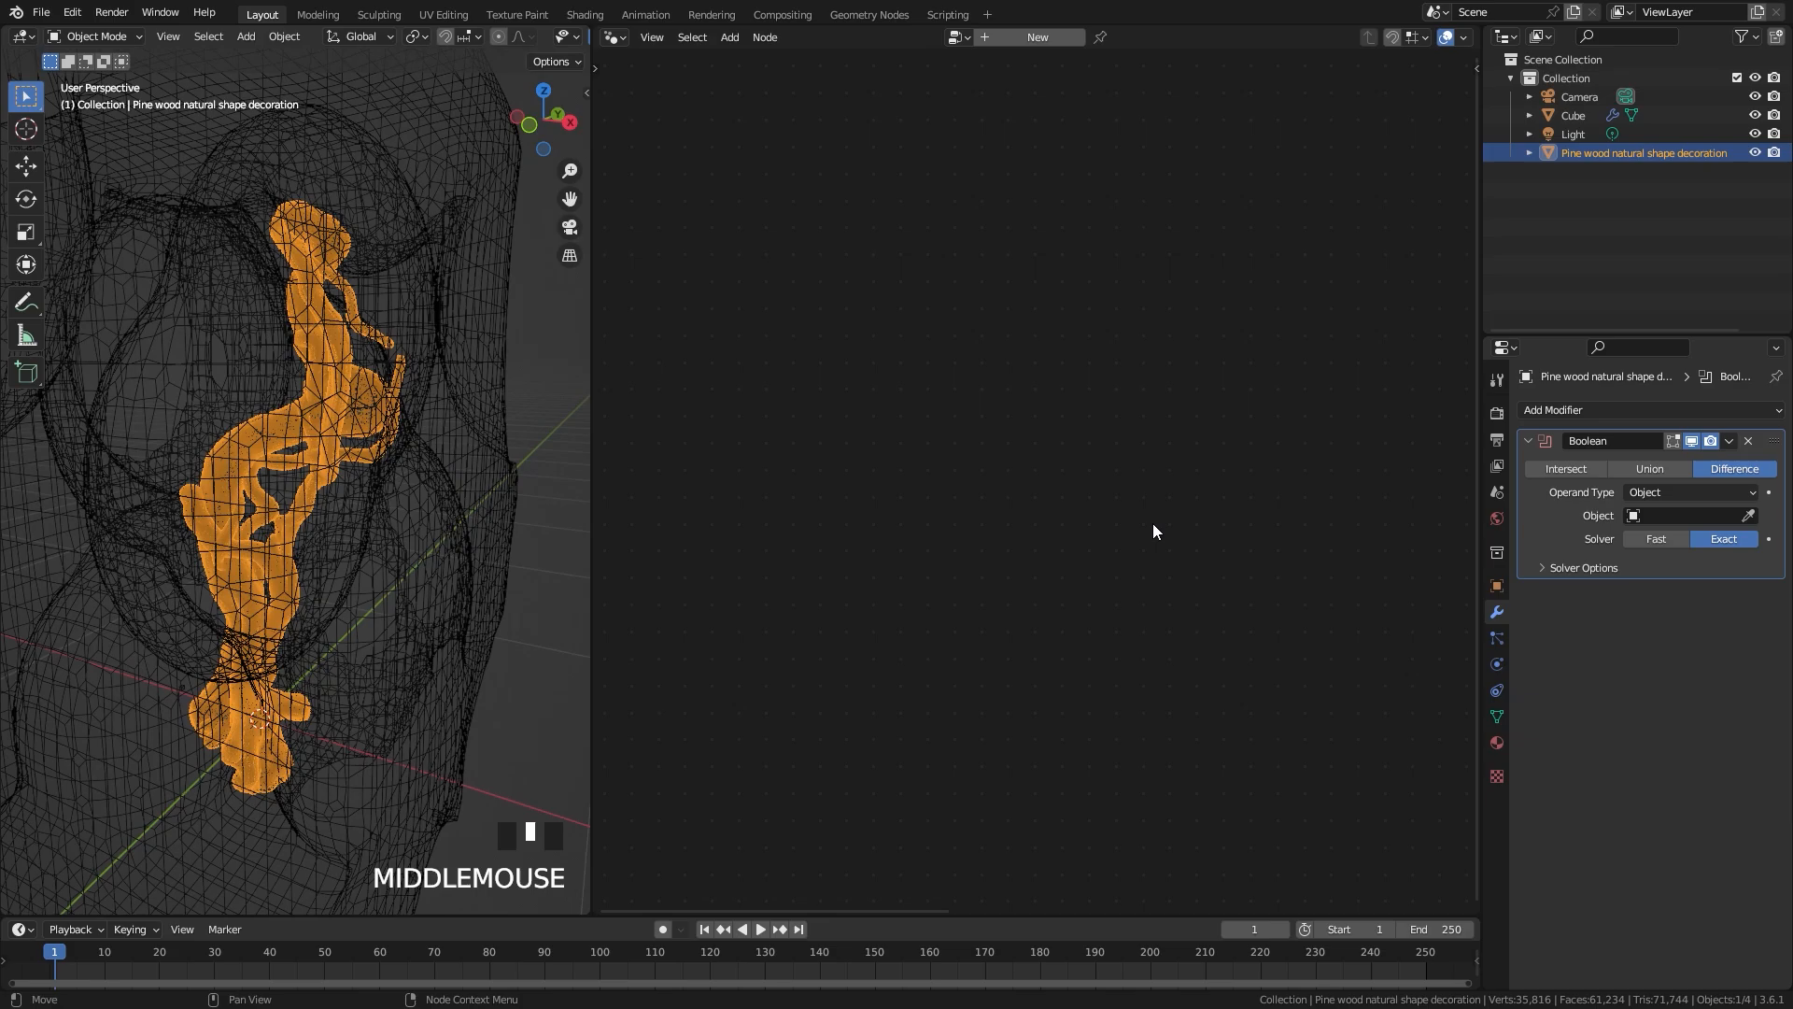
click(1656, 538)
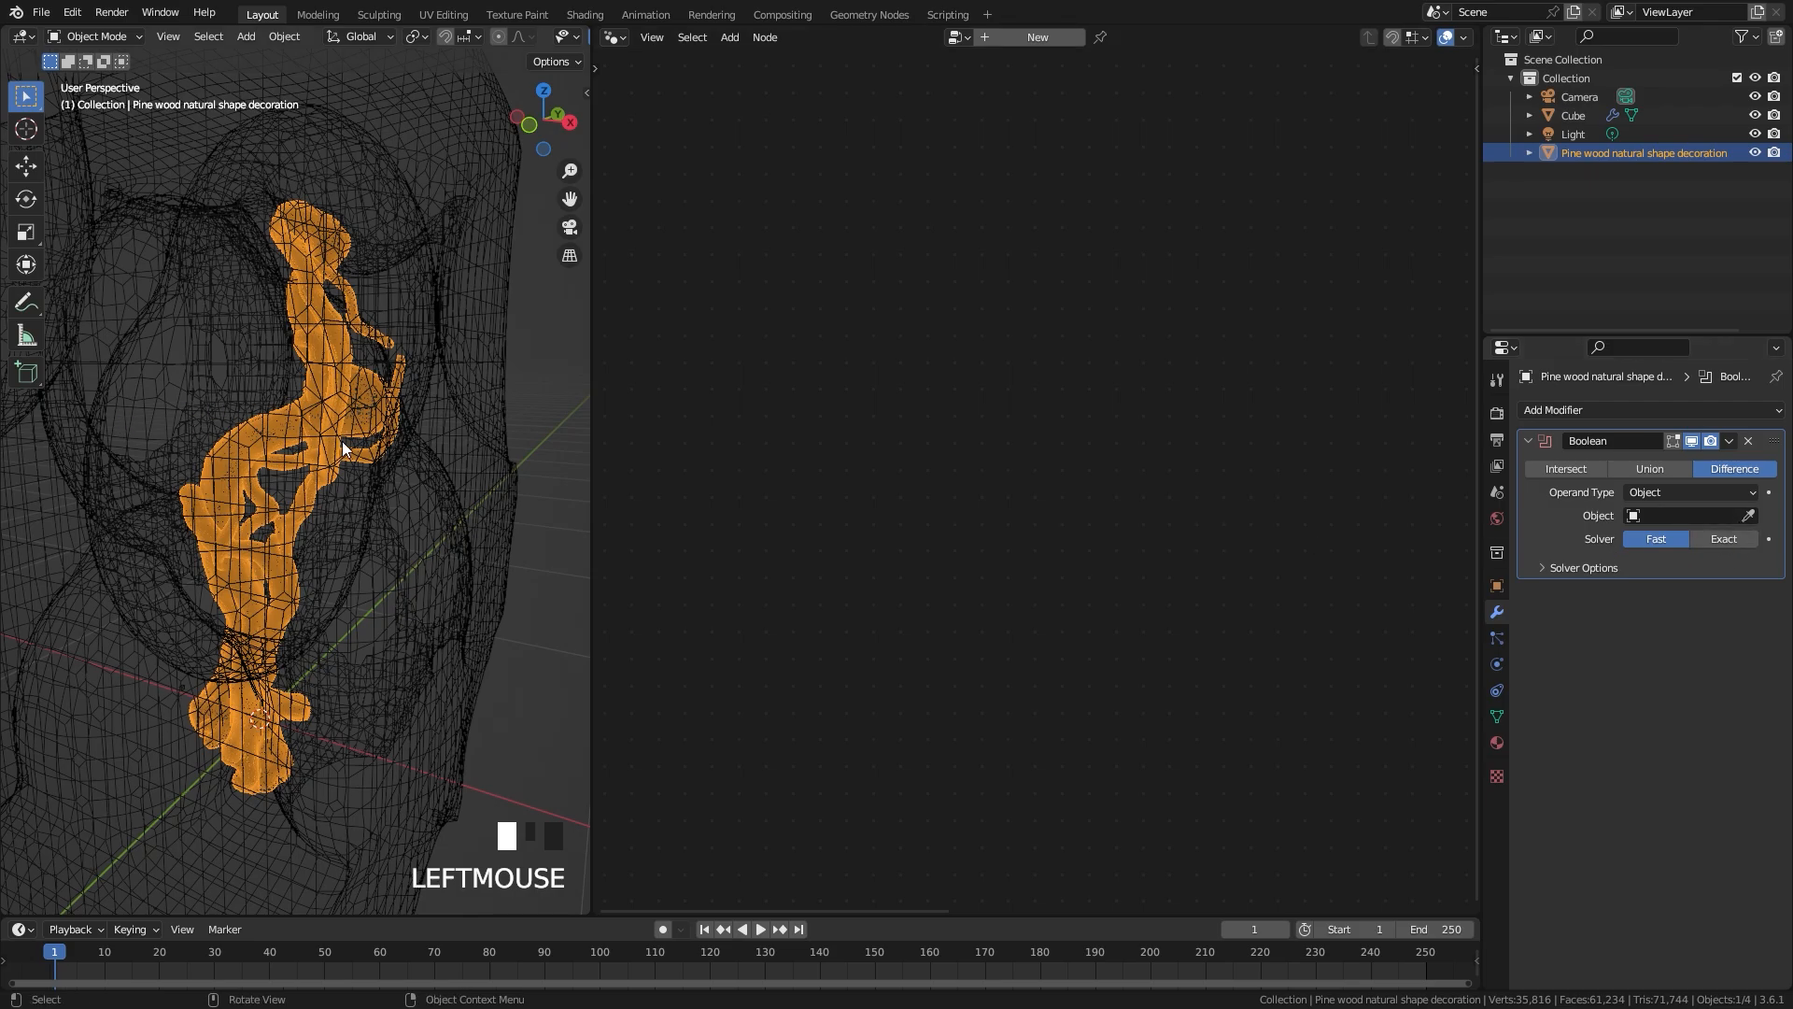
Step: Pick the Cube's volume mesh as the object that the wood model's Boolean modifier subtracts
scroll(342, 441, down, 2)
mouse_move(265, 458)
middle_down()
mouse_move(357, 446)
mouse_move(284, 450)
middle_up()
scroll(284, 450, up, 2)
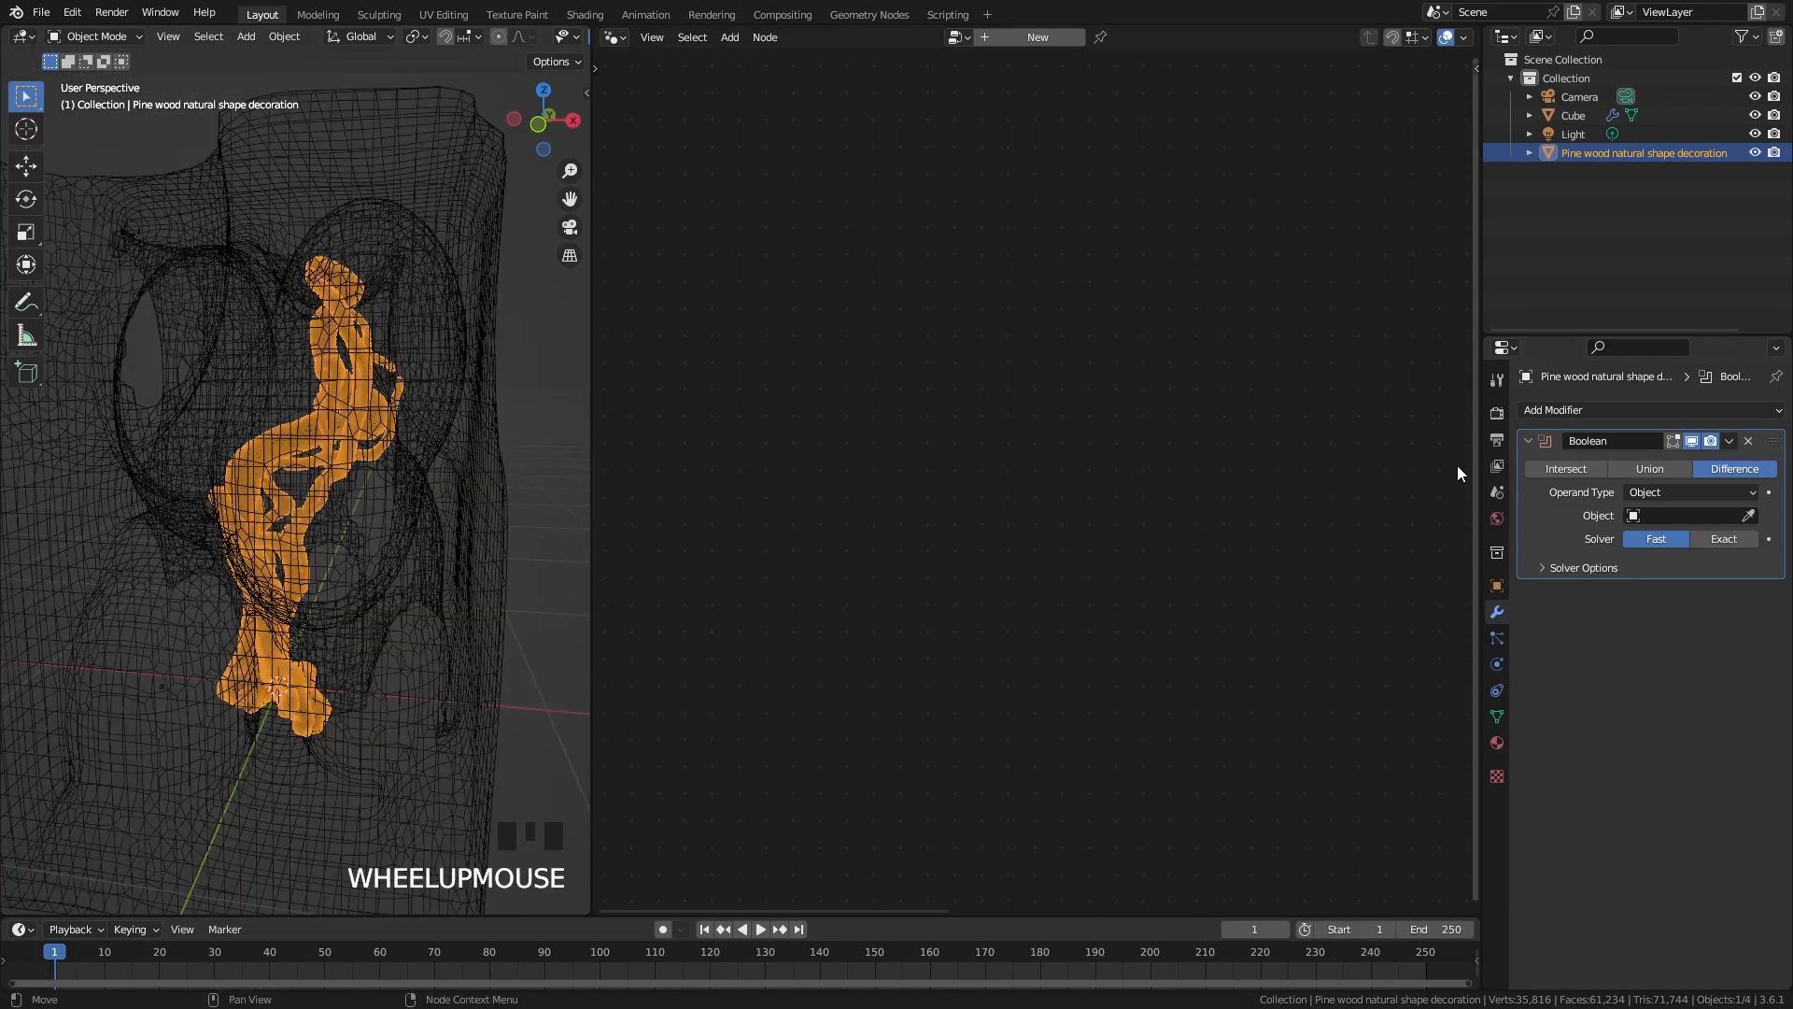
click(1749, 516)
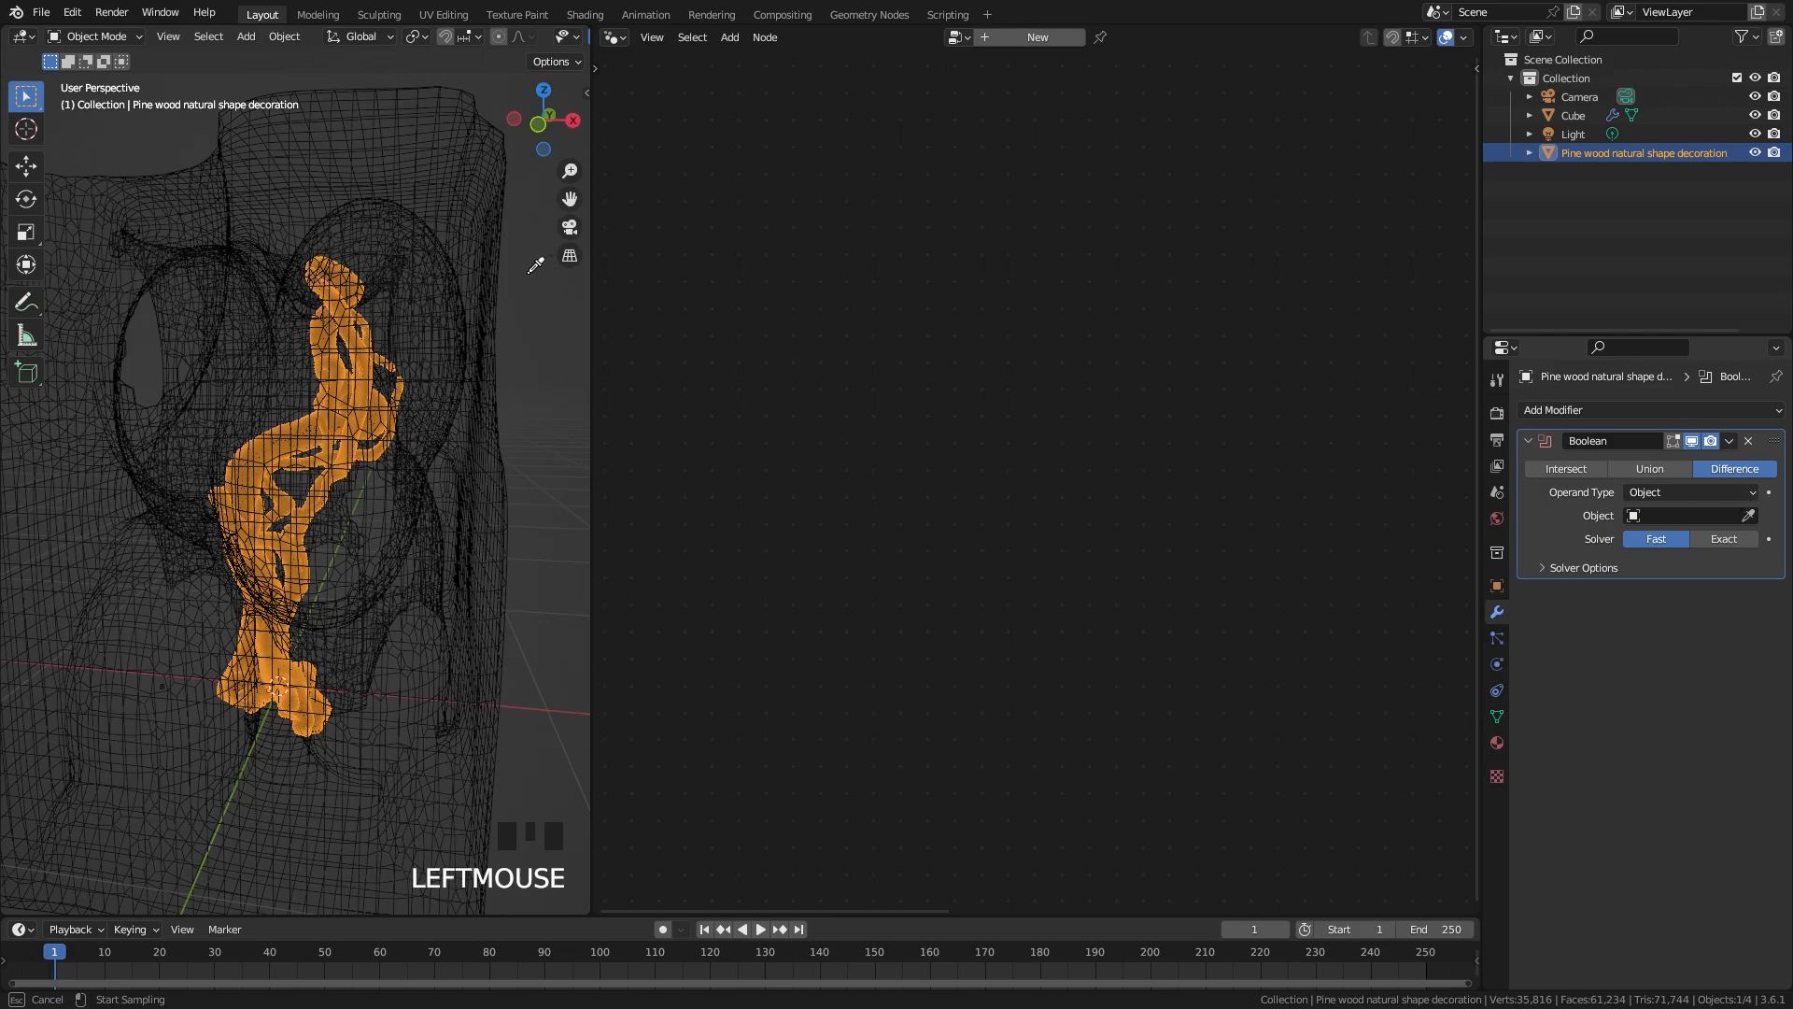
click(424, 192)
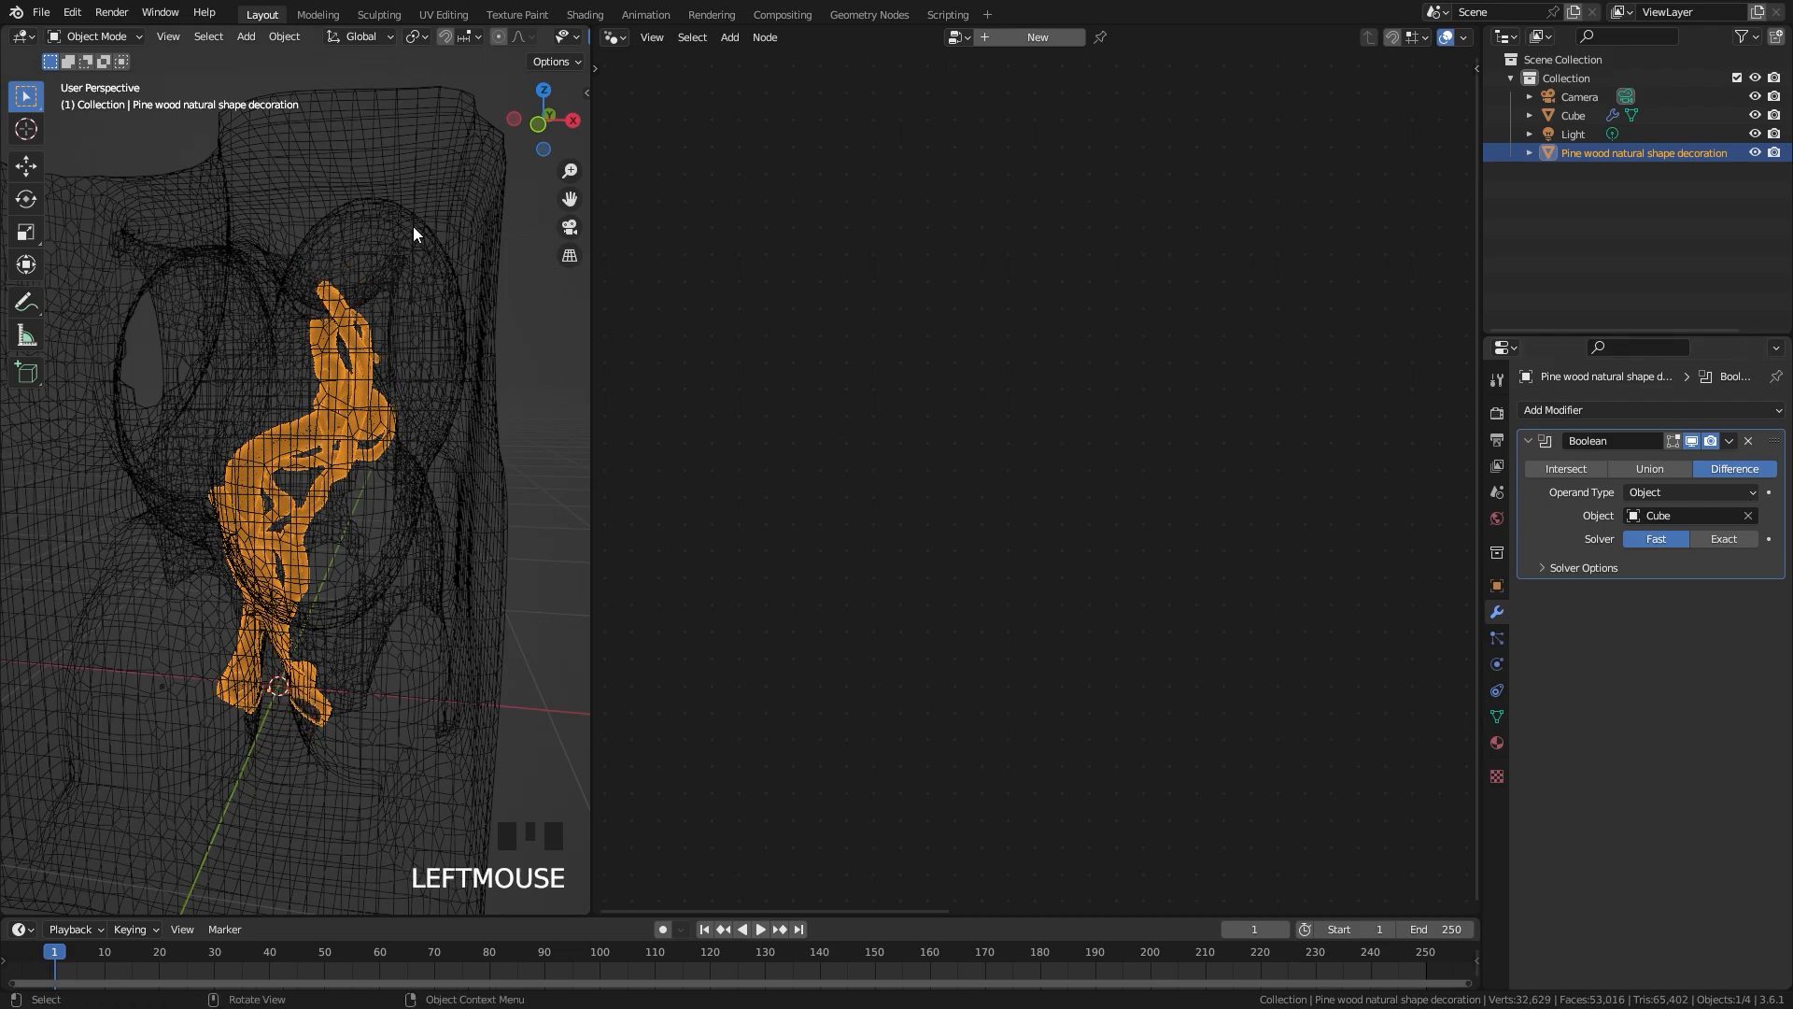
Step: Hide the Cube in the viewport and show the cut wood model in solid shading
click(399, 178)
key(h)
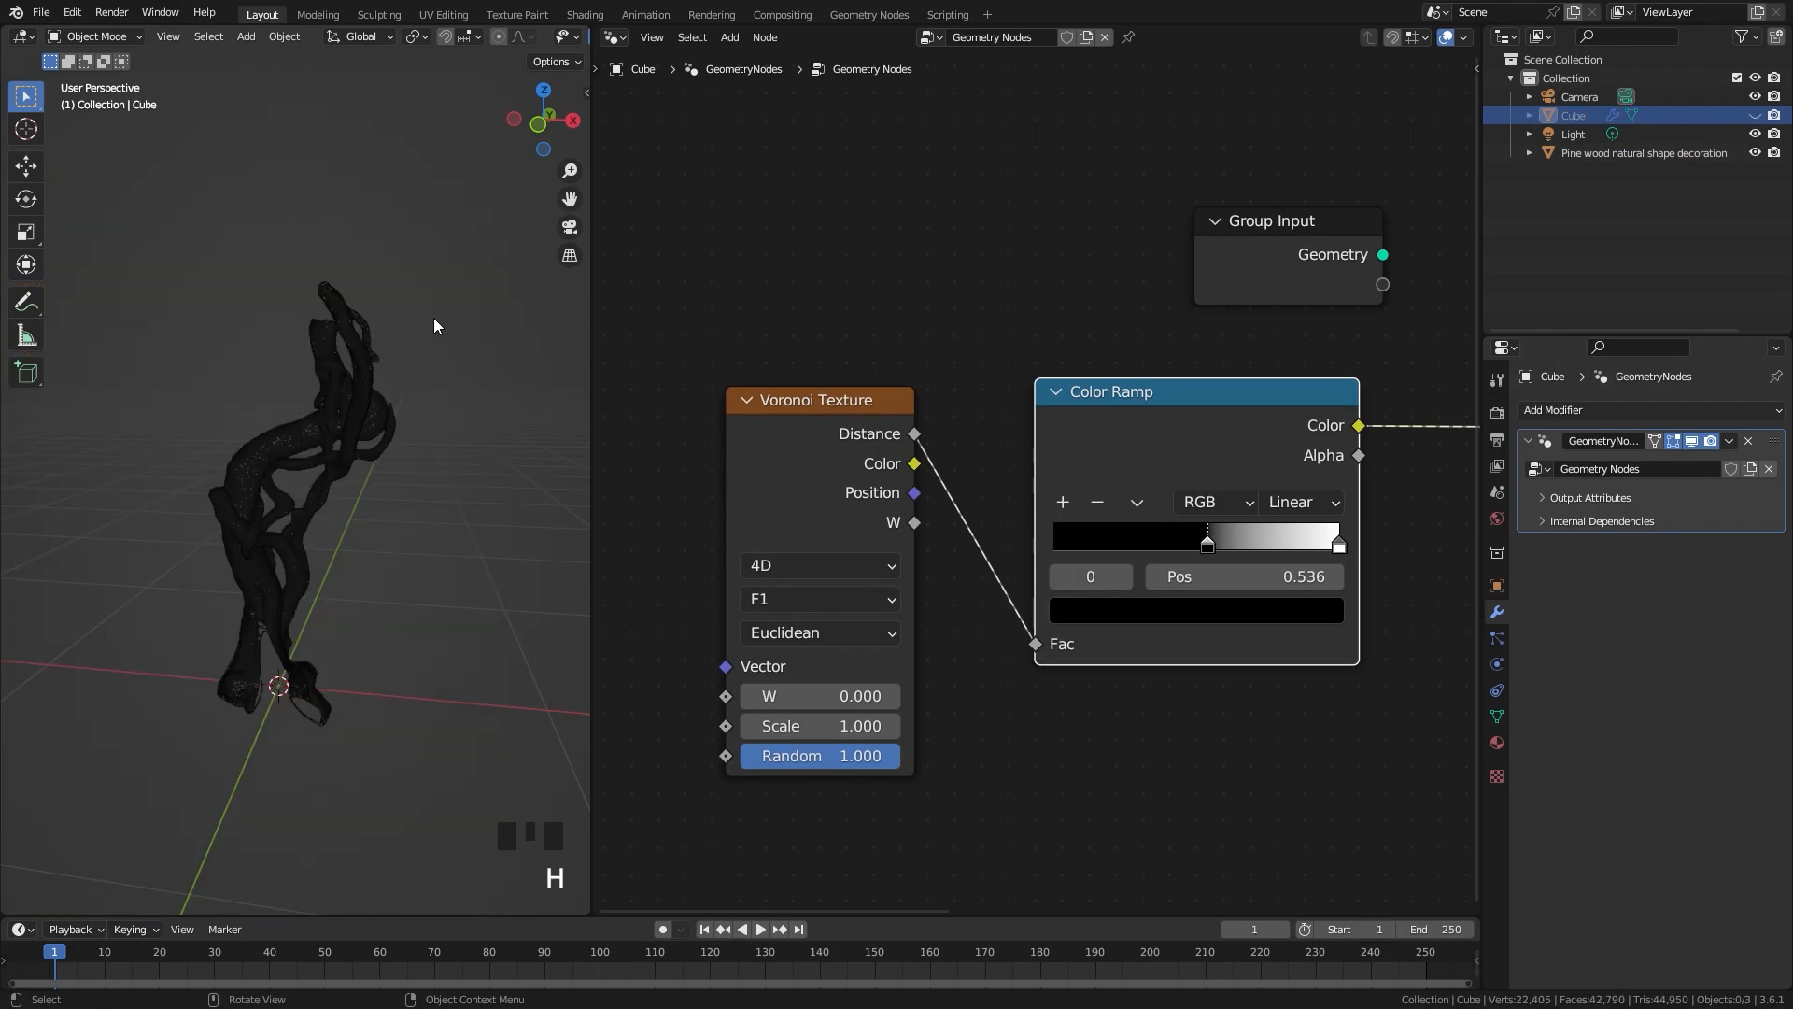
key(z)
click(459, 435)
mouse_move(357, 441)
middle_down()
mouse_move(309, 444)
mouse_move(349, 428)
middle_up()
scroll(336, 435, up, 1)
Step: Set the Voronoi Texture's W to 1.1 and try the Color Ramp's black stop at positions 0.432 and 0.577
mouse_move(1209, 543)
mouse_down()
mouse_move(1067, 543)
mouse_move(1267, 539)
mouse_move(1178, 540)
mouse_up()
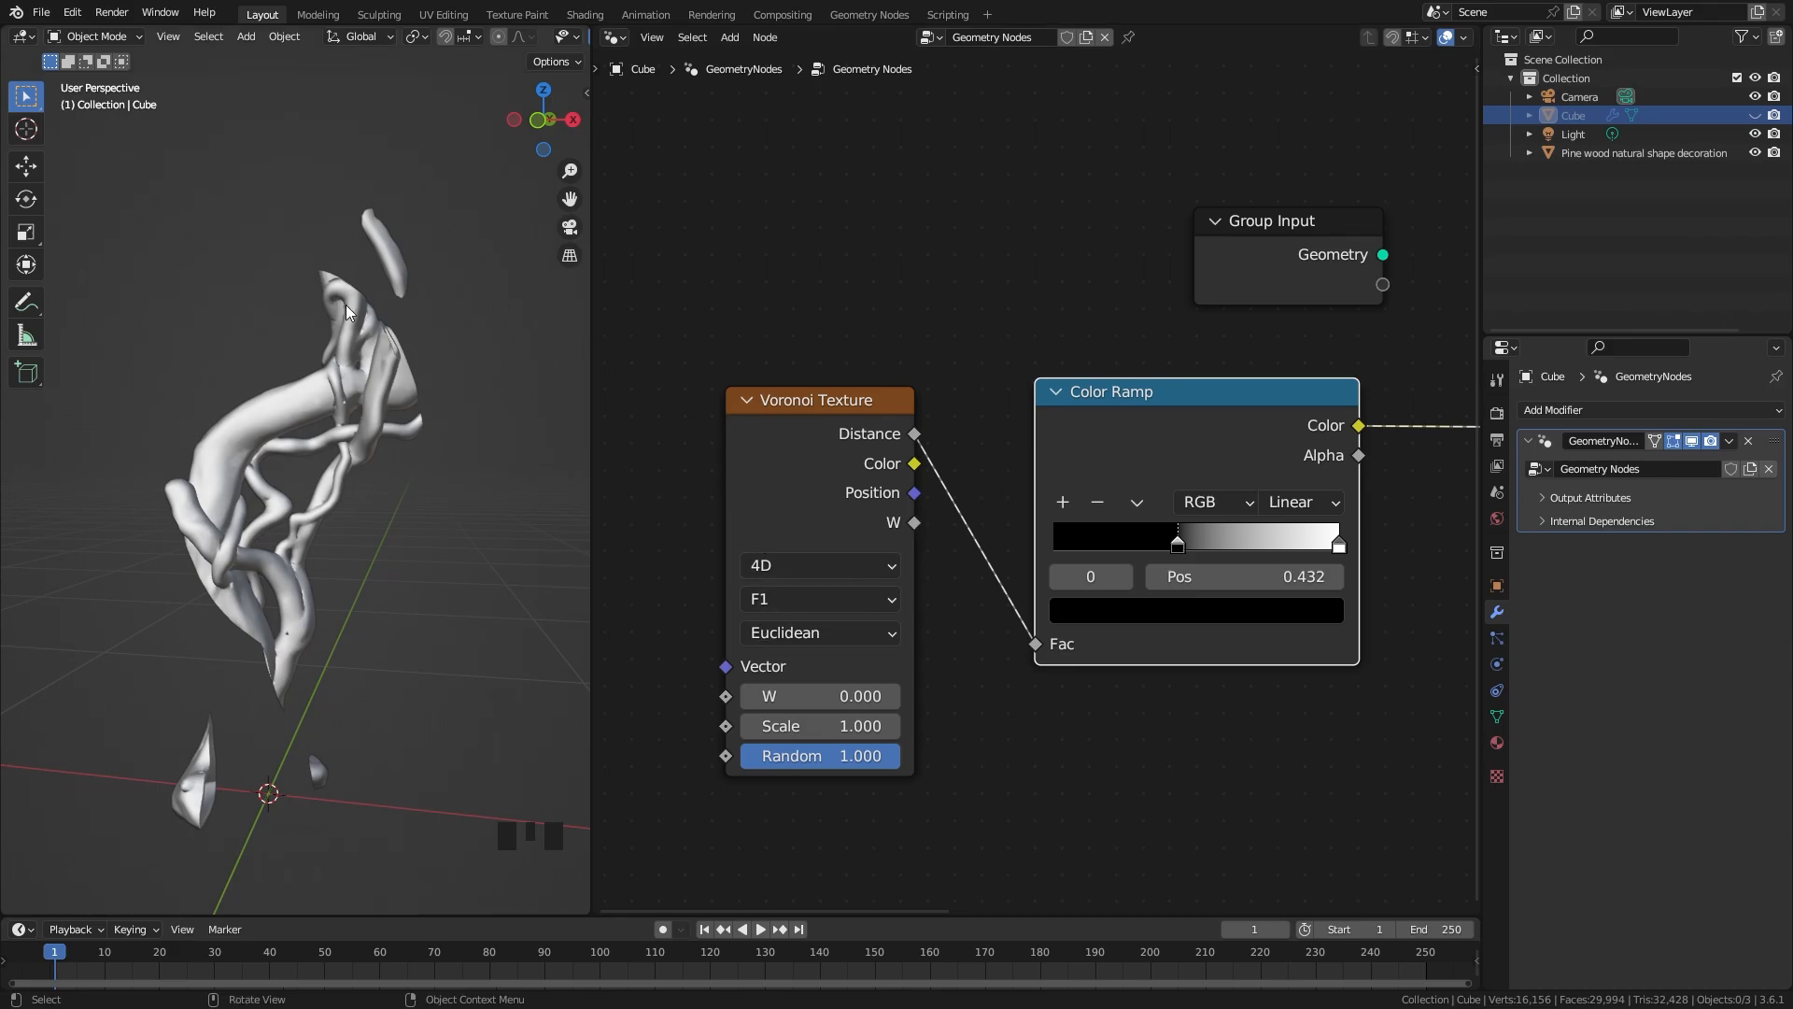
click(788, 695)
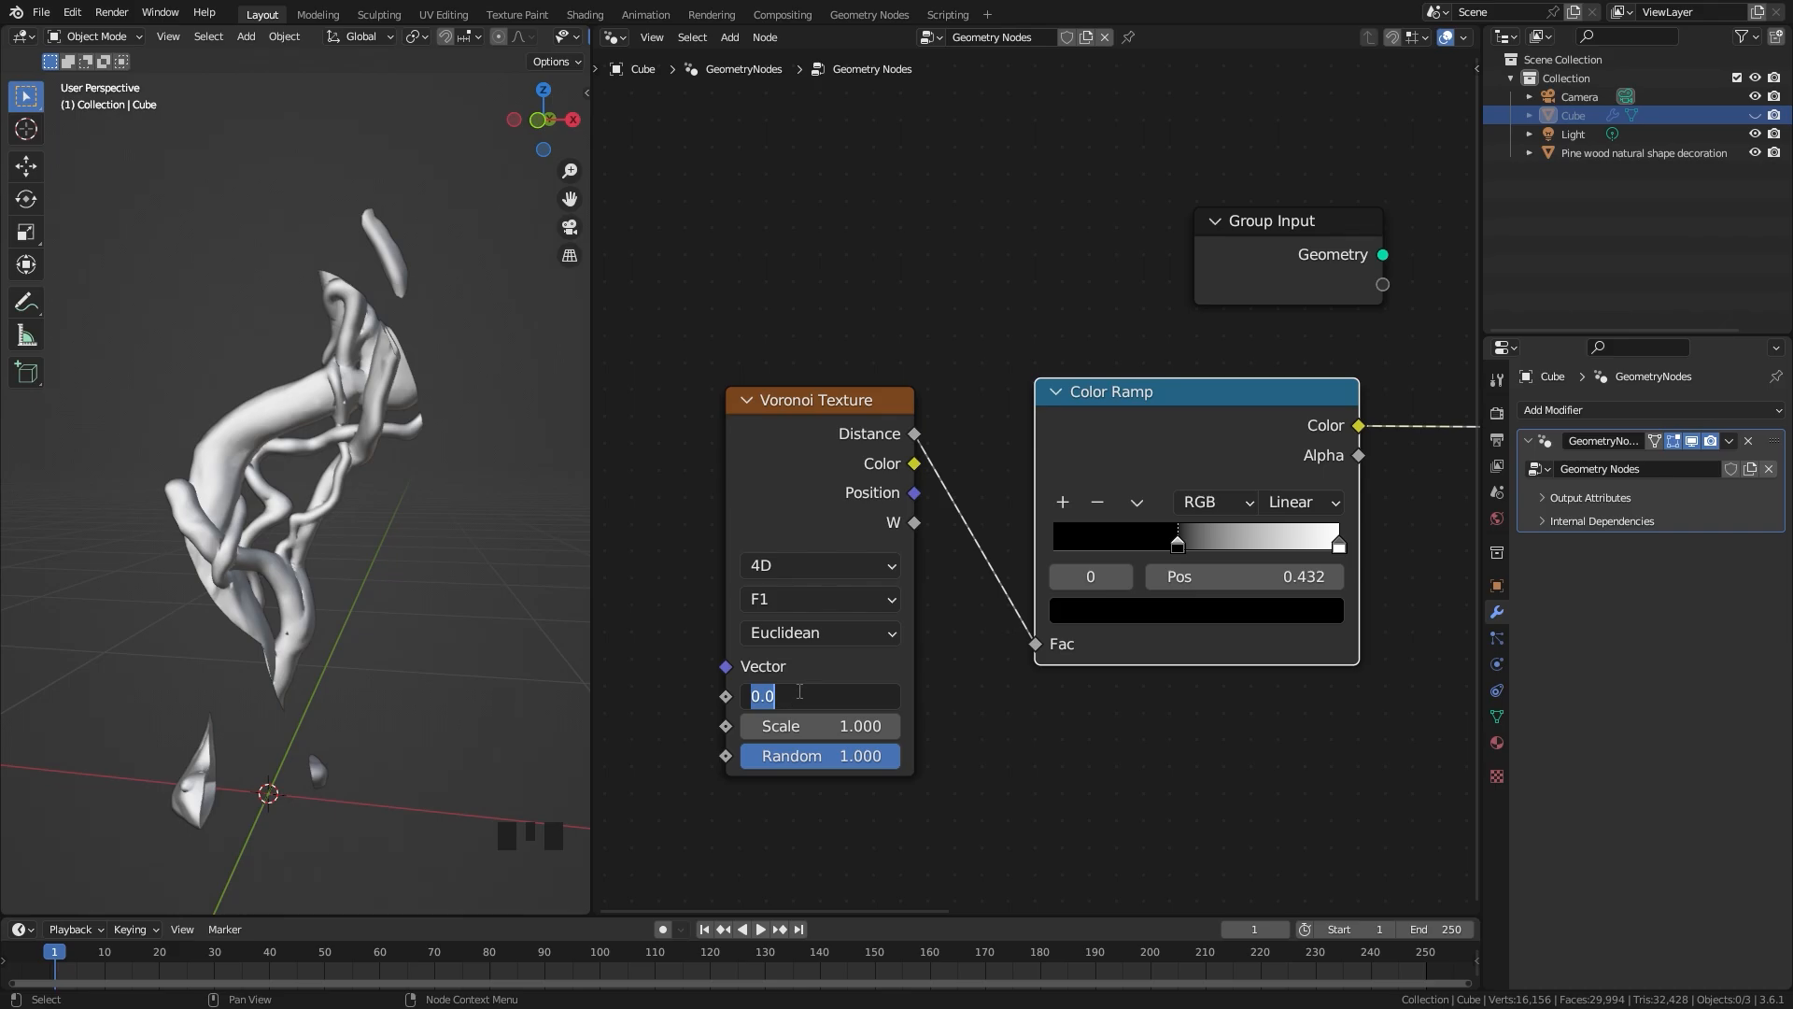
text(1)
key(Return)
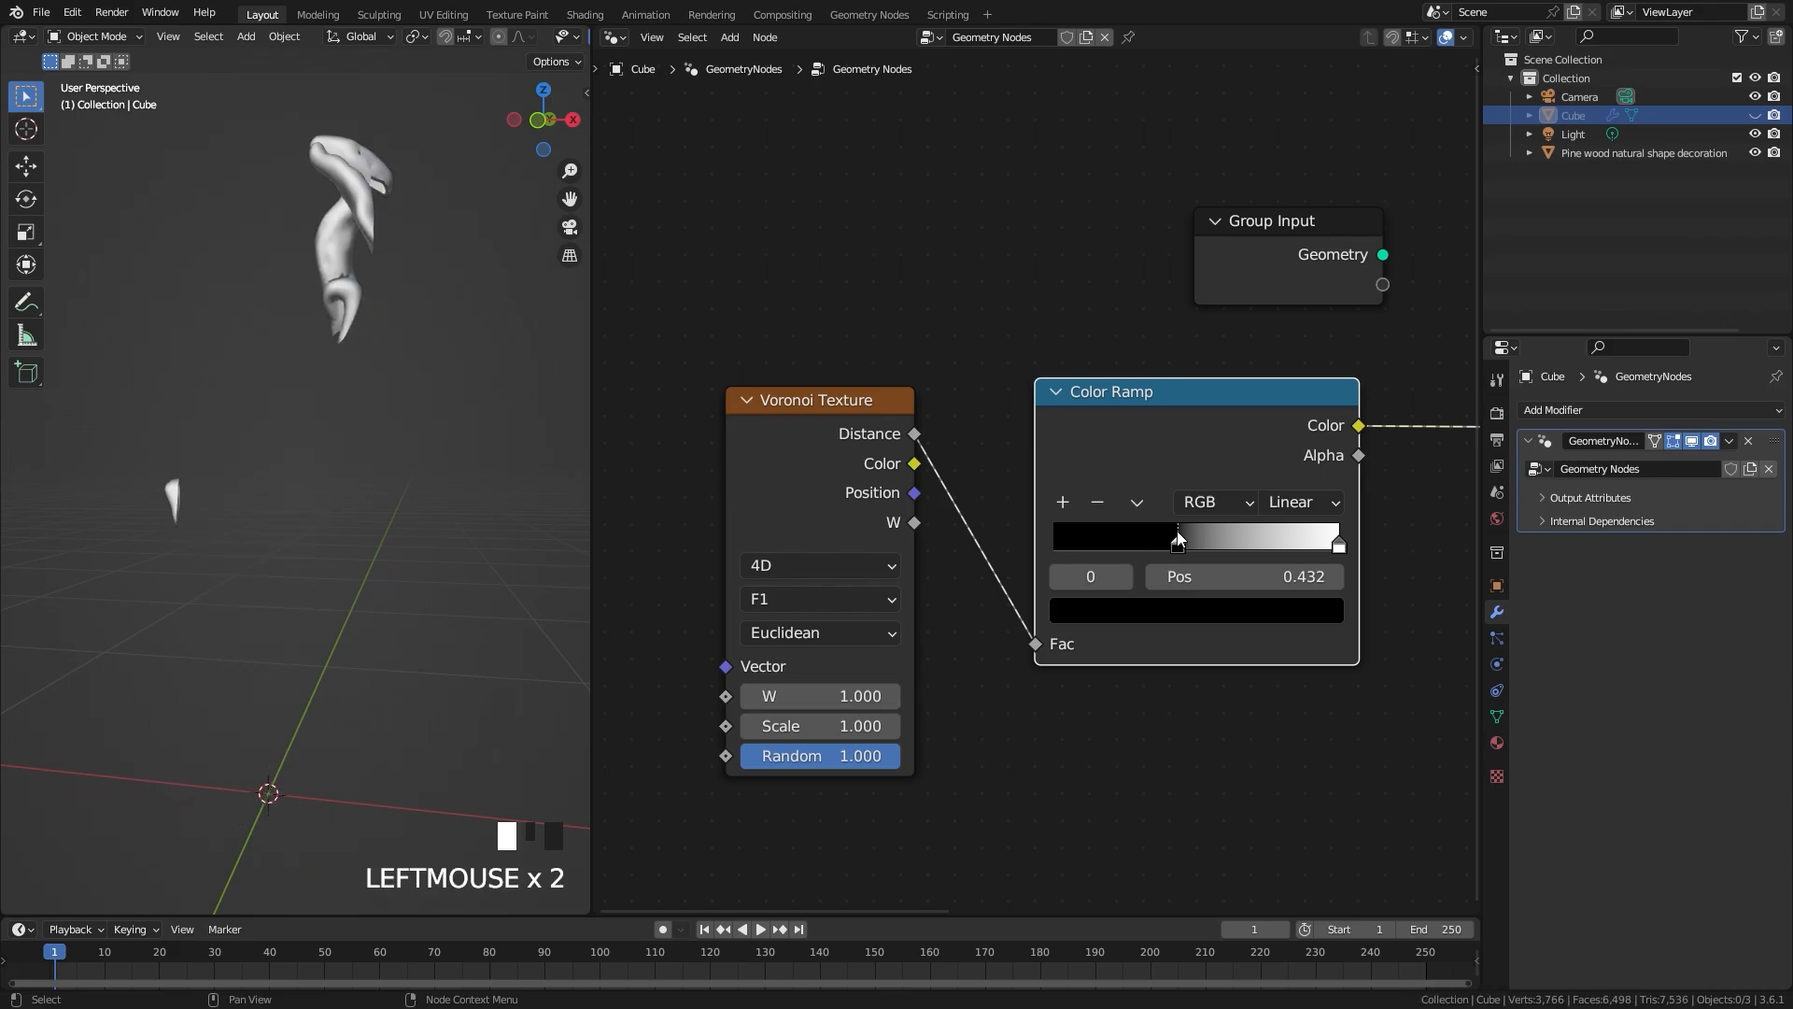
drag(1178, 537, 1225, 540)
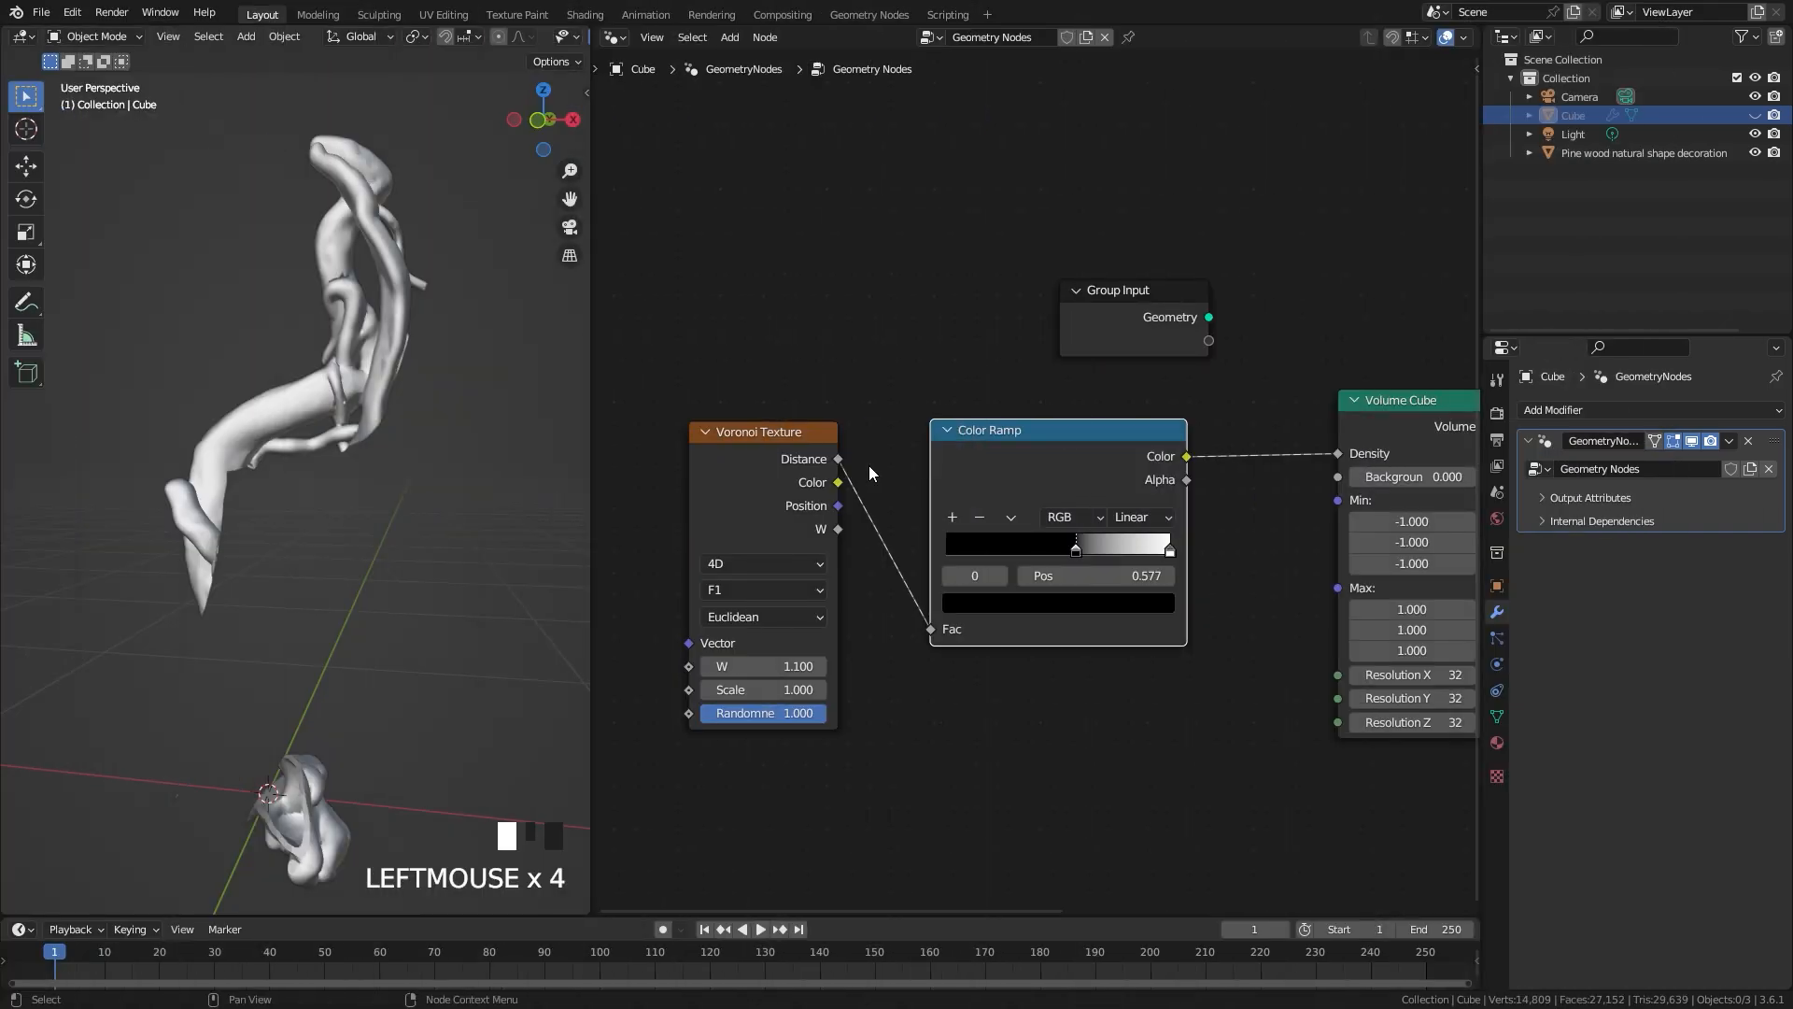
middle_drag(289, 421, 245, 420)
scroll(249, 406, up, 2)
scroll(258, 413, down, 2)
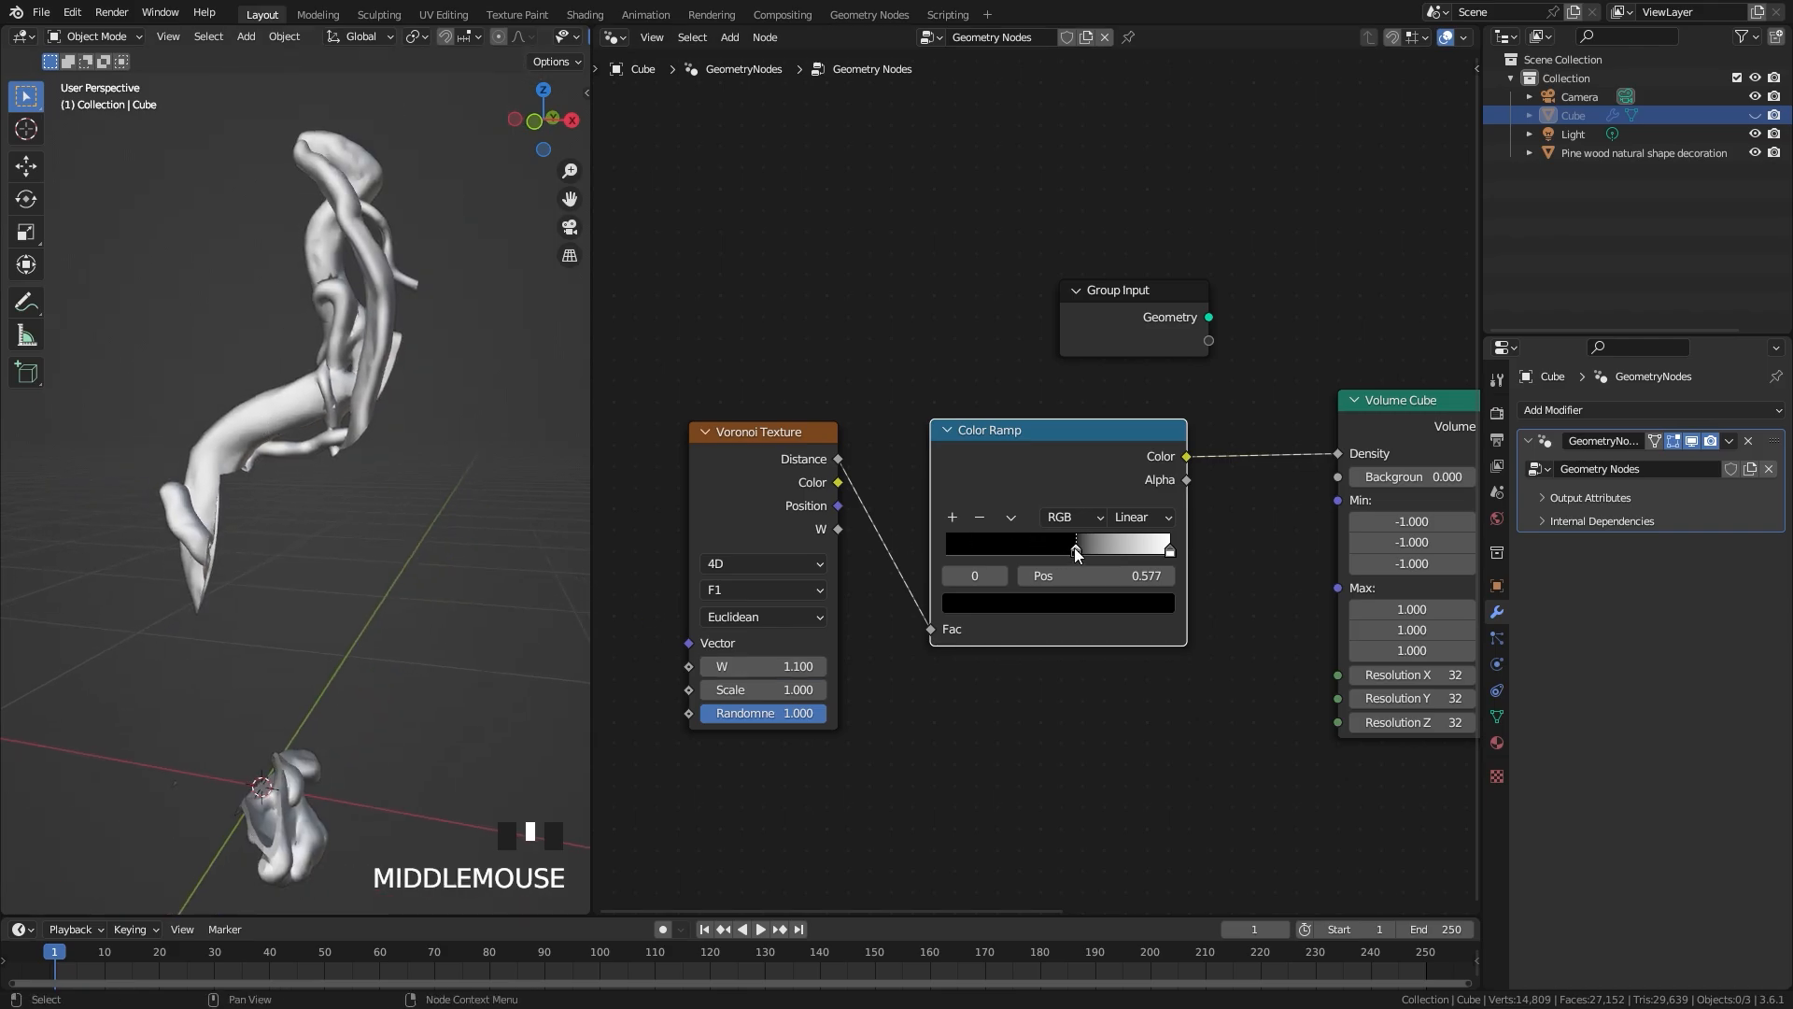
Step: Set the Color Ramp's black stop to position 0.236 so the wood model disappears, and keyframe that position on frame 1
mouse_move(1077, 553)
mouse_down()
mouse_move(967, 547)
mouse_move(1054, 557)
mouse_up()
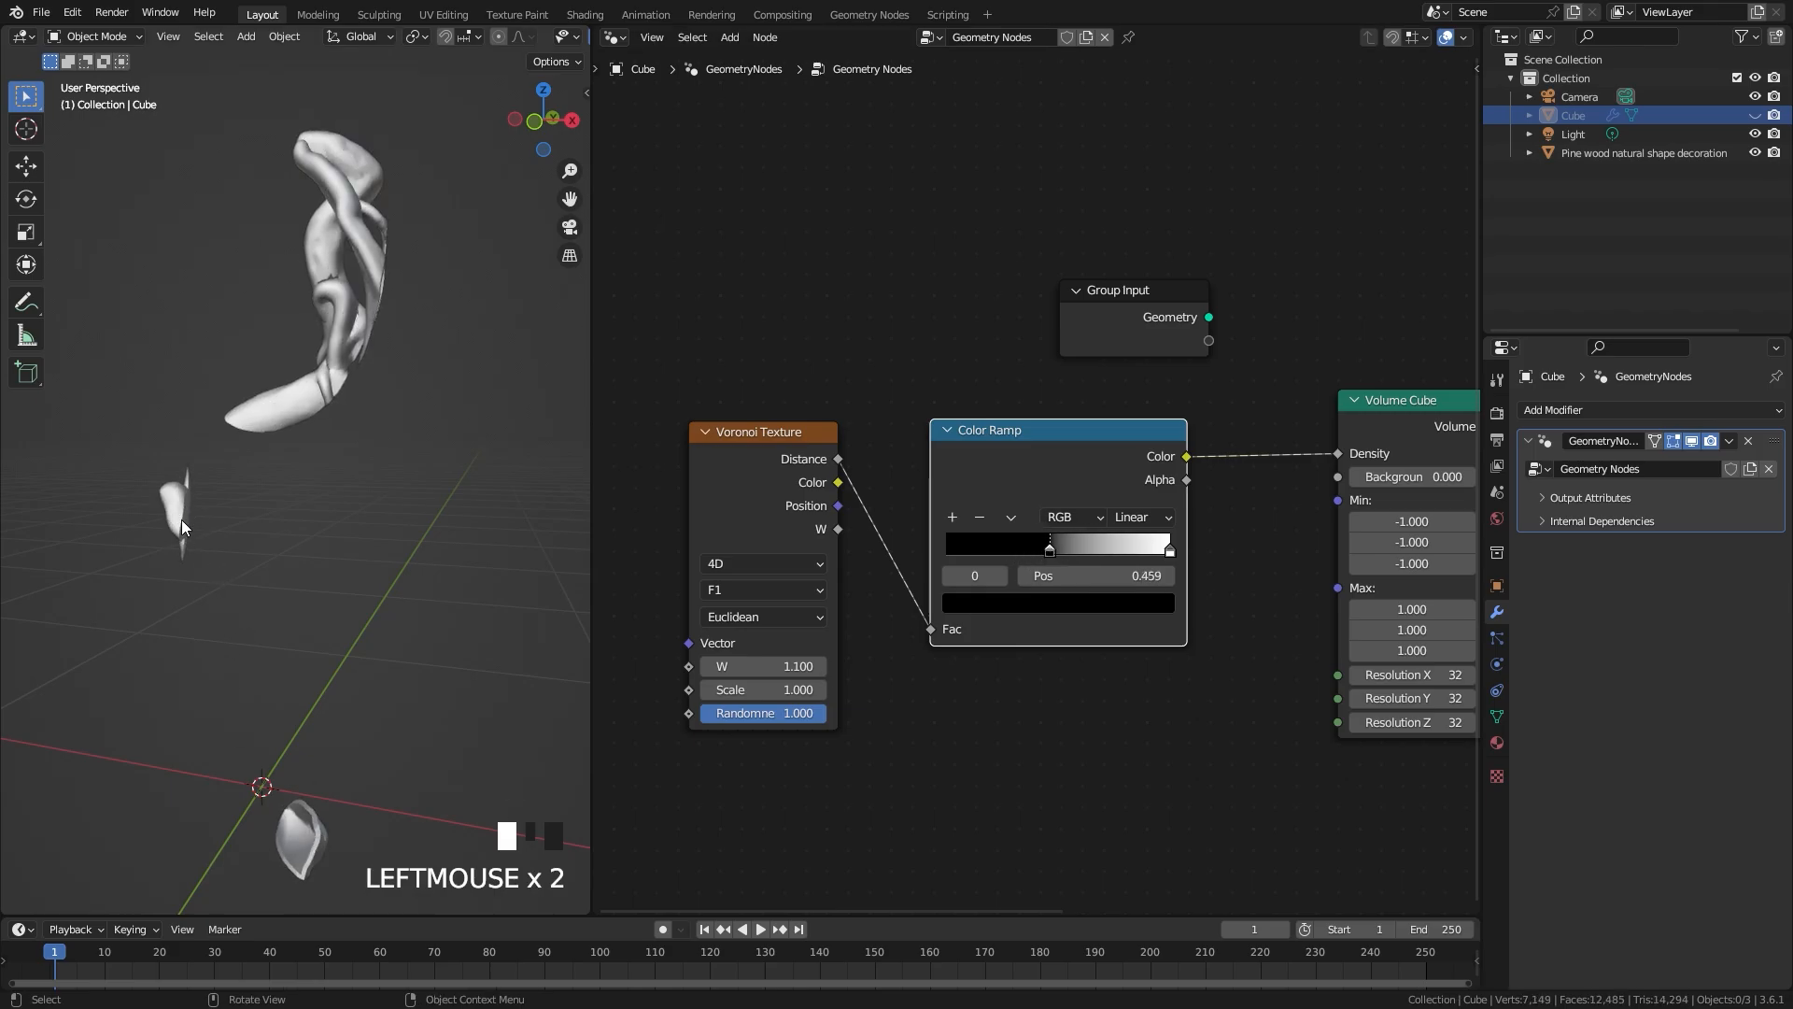
drag(1053, 549, 986, 574)
scroll(1035, 483, up, 2)
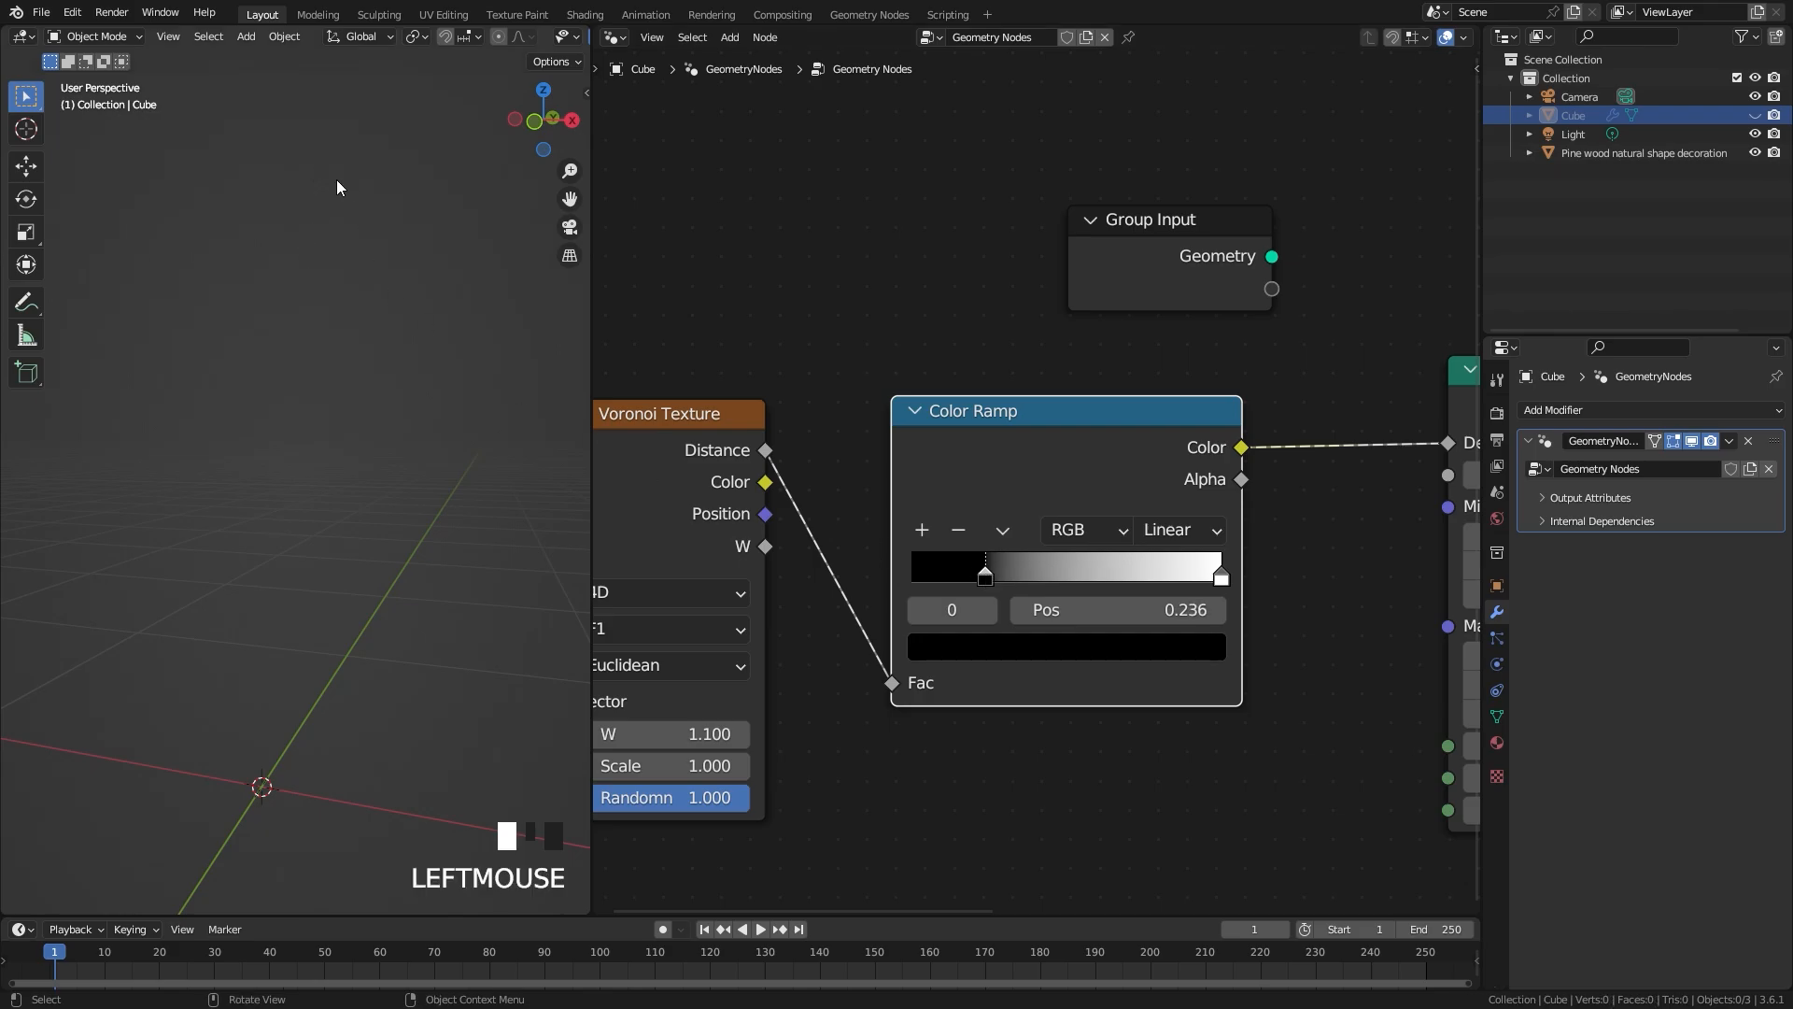
scroll(308, 442, down, 3)
middle_drag(308, 442, 259, 441)
scroll(344, 784, up, 1)
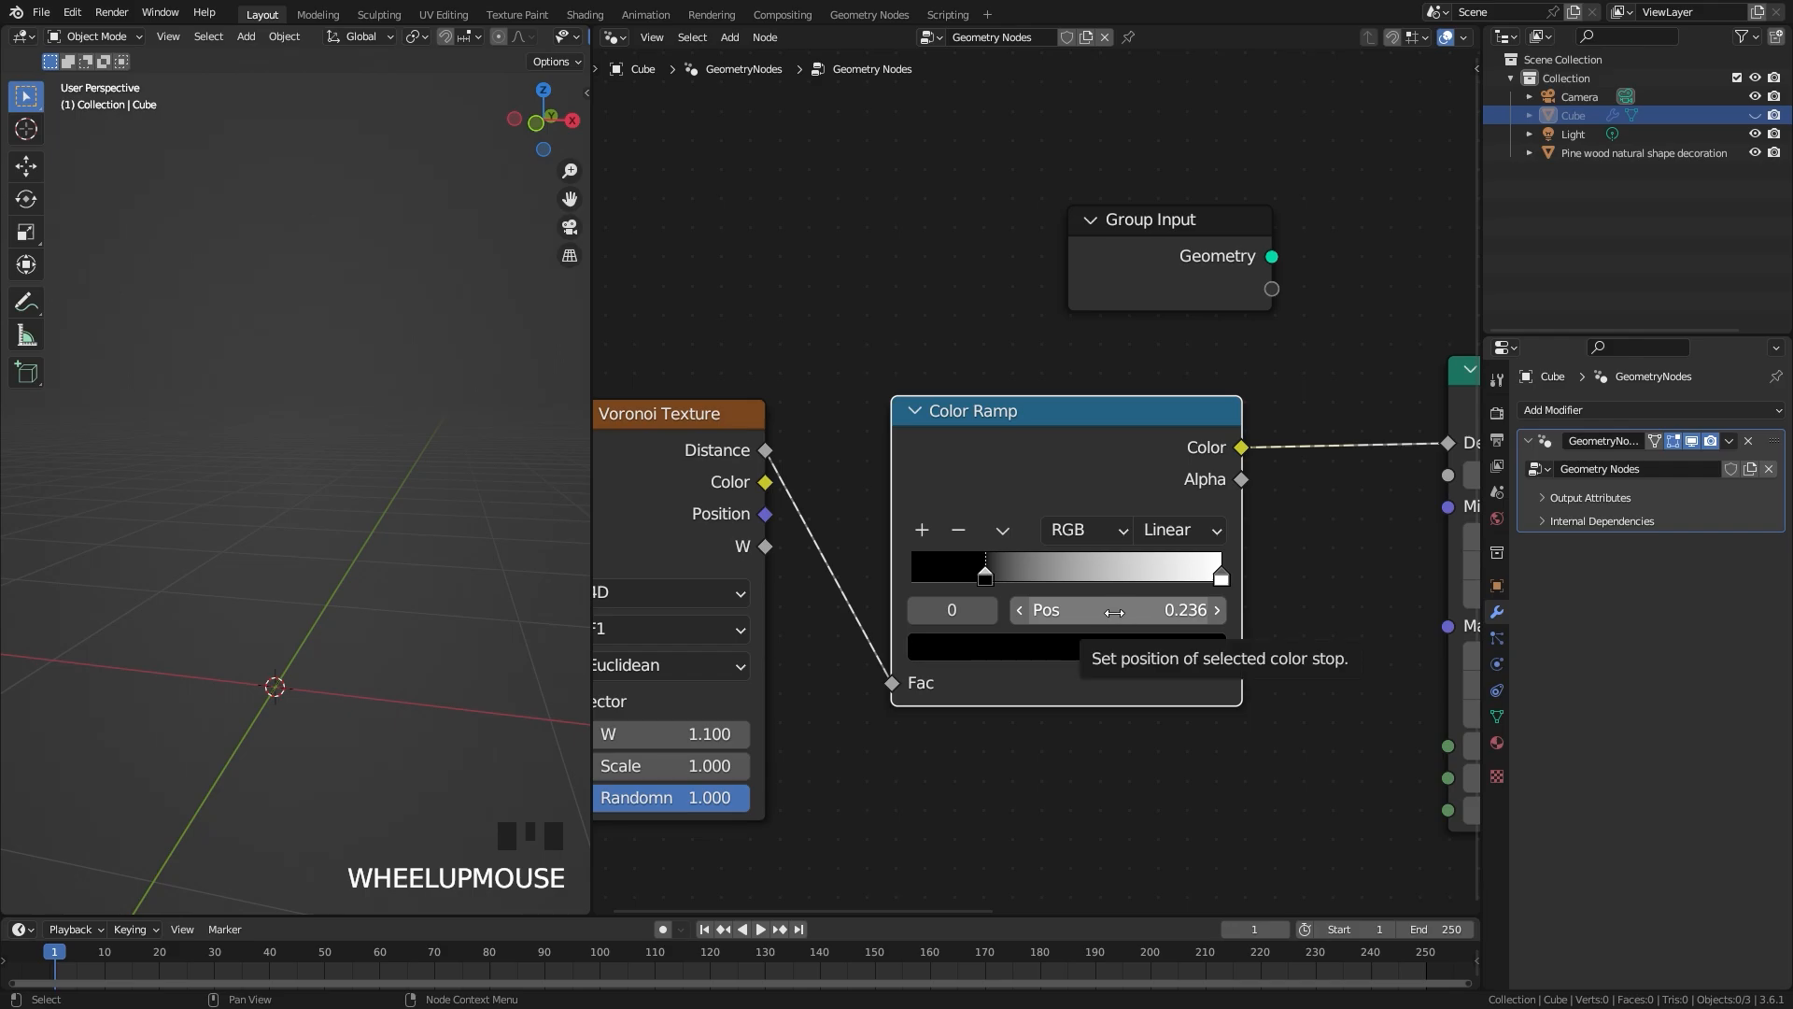
key(i)
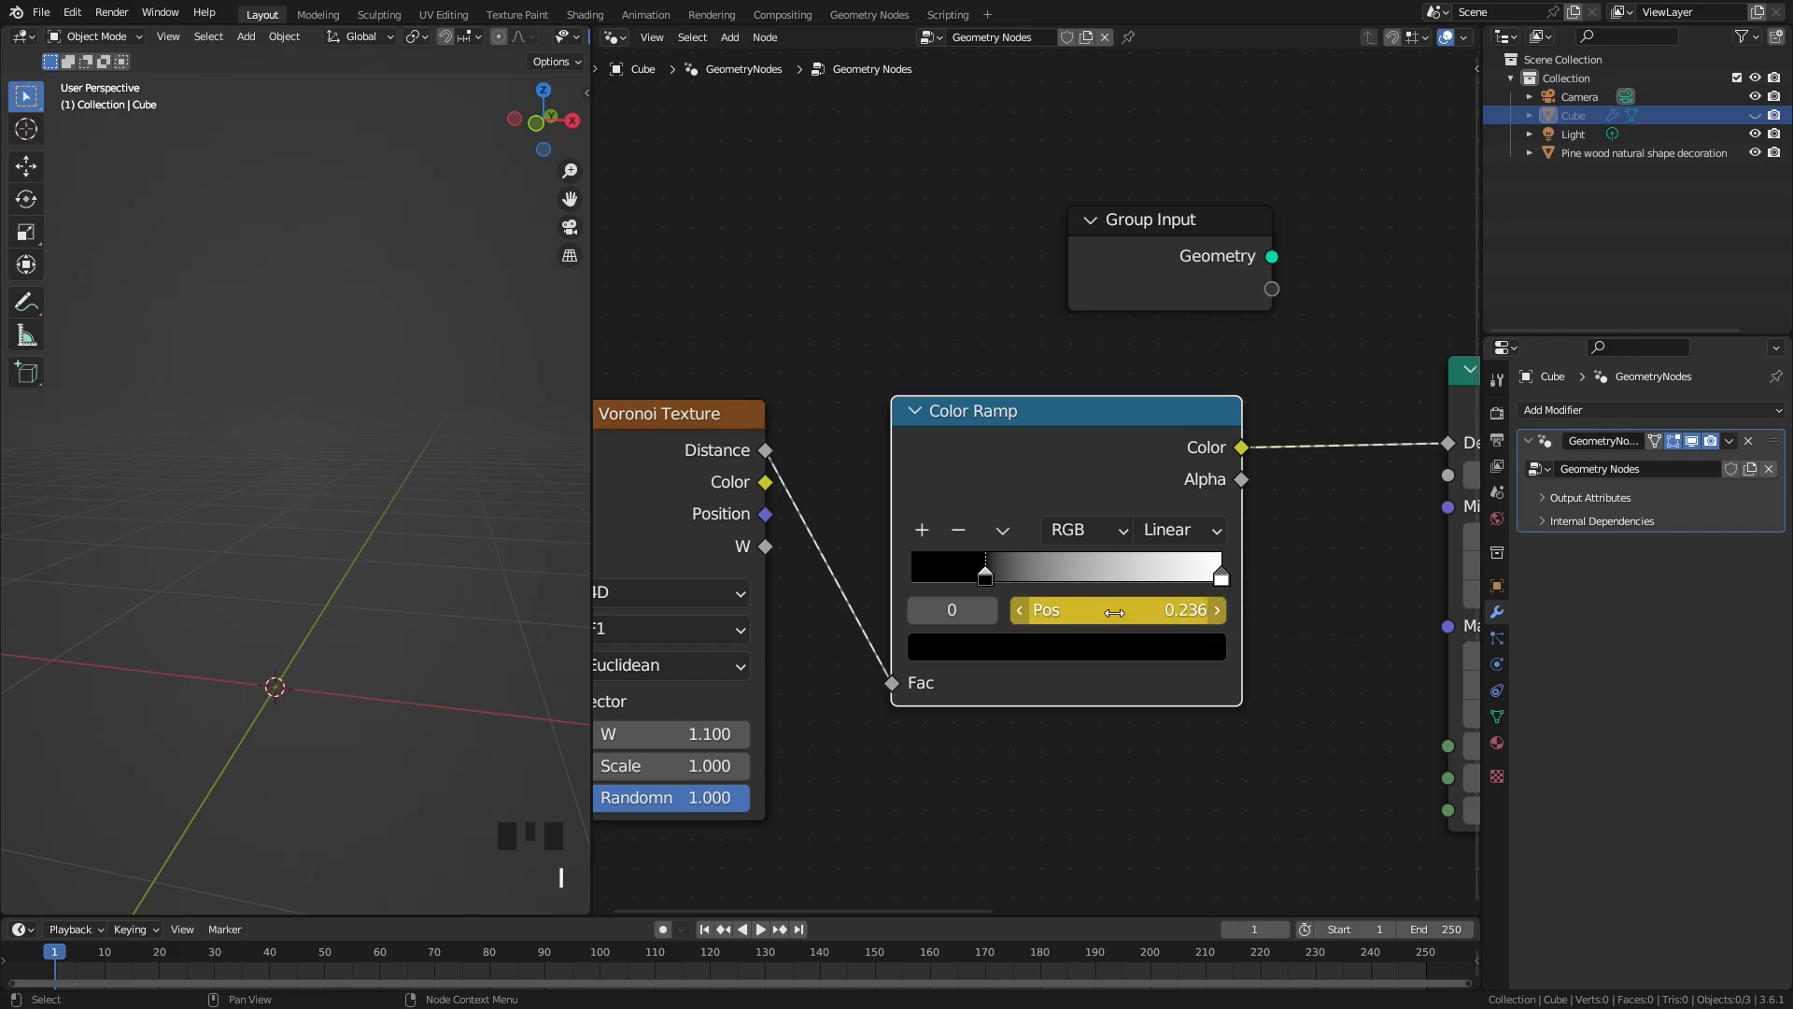
Step: On frame 220, set the Color Ramp's black stop to position 0.773 and keyframe it
click(1259, 951)
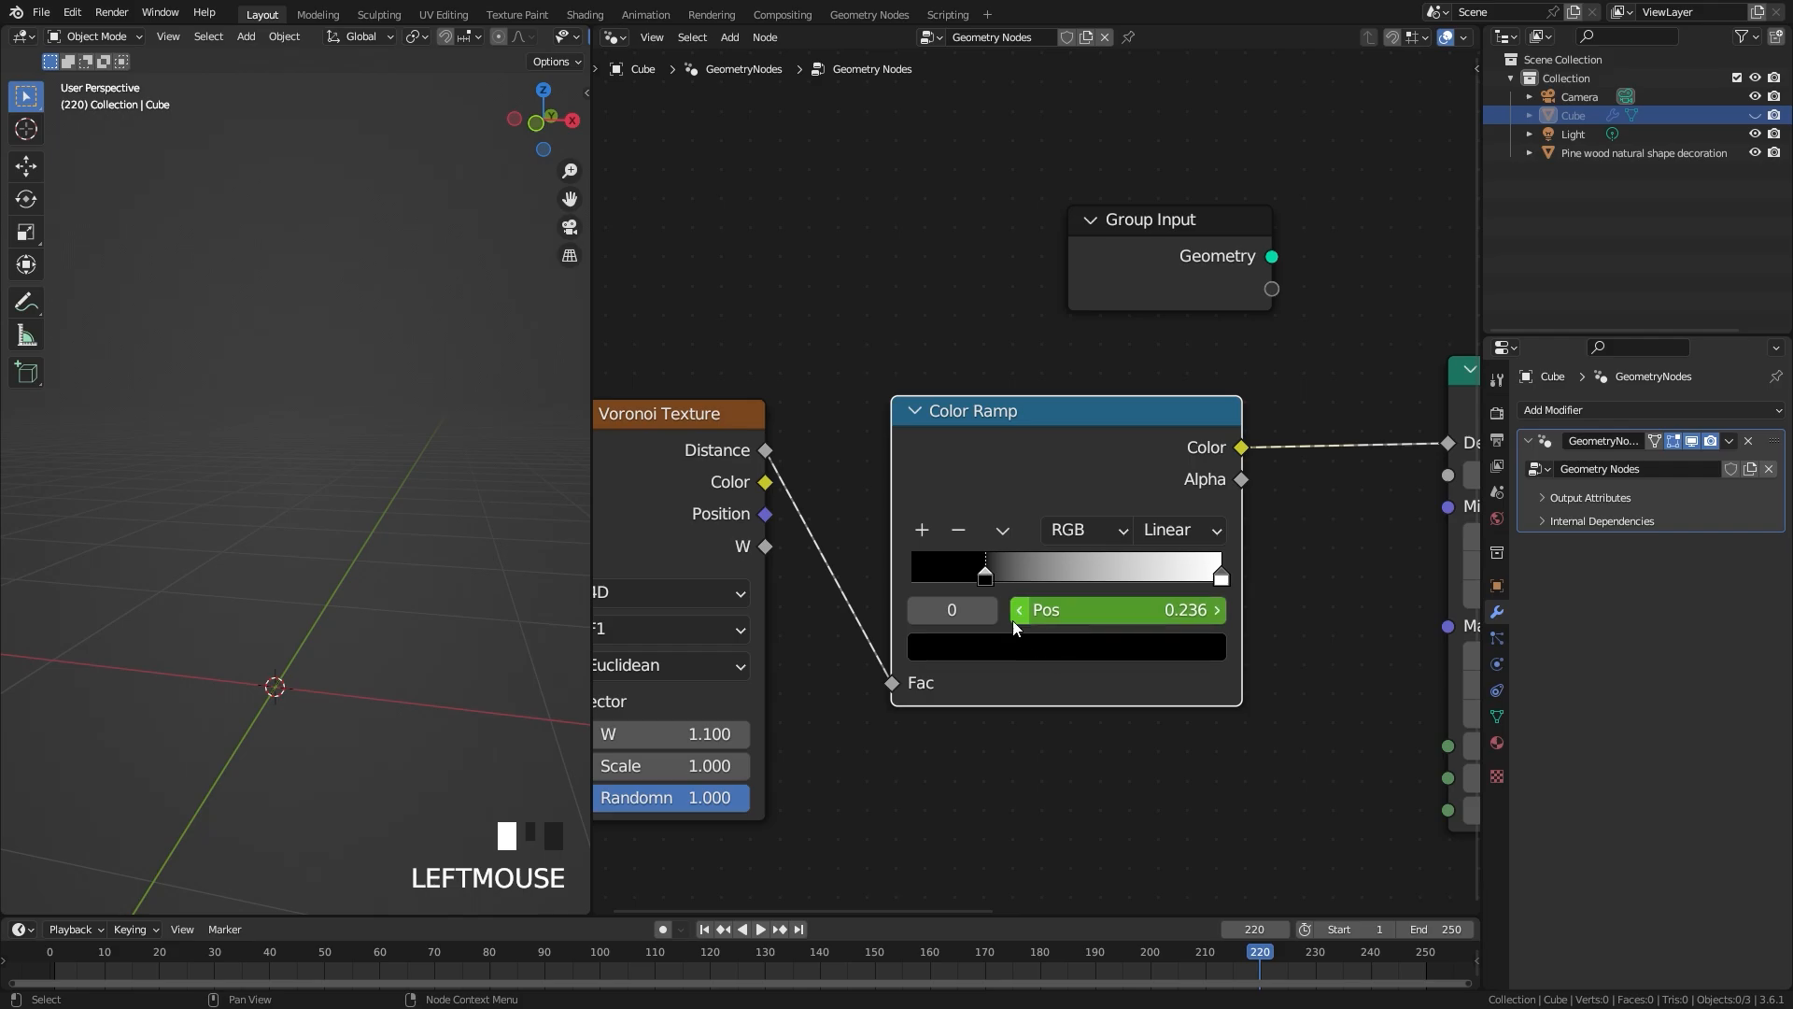
drag(996, 570, 1127, 569)
scroll(295, 481, up, 7)
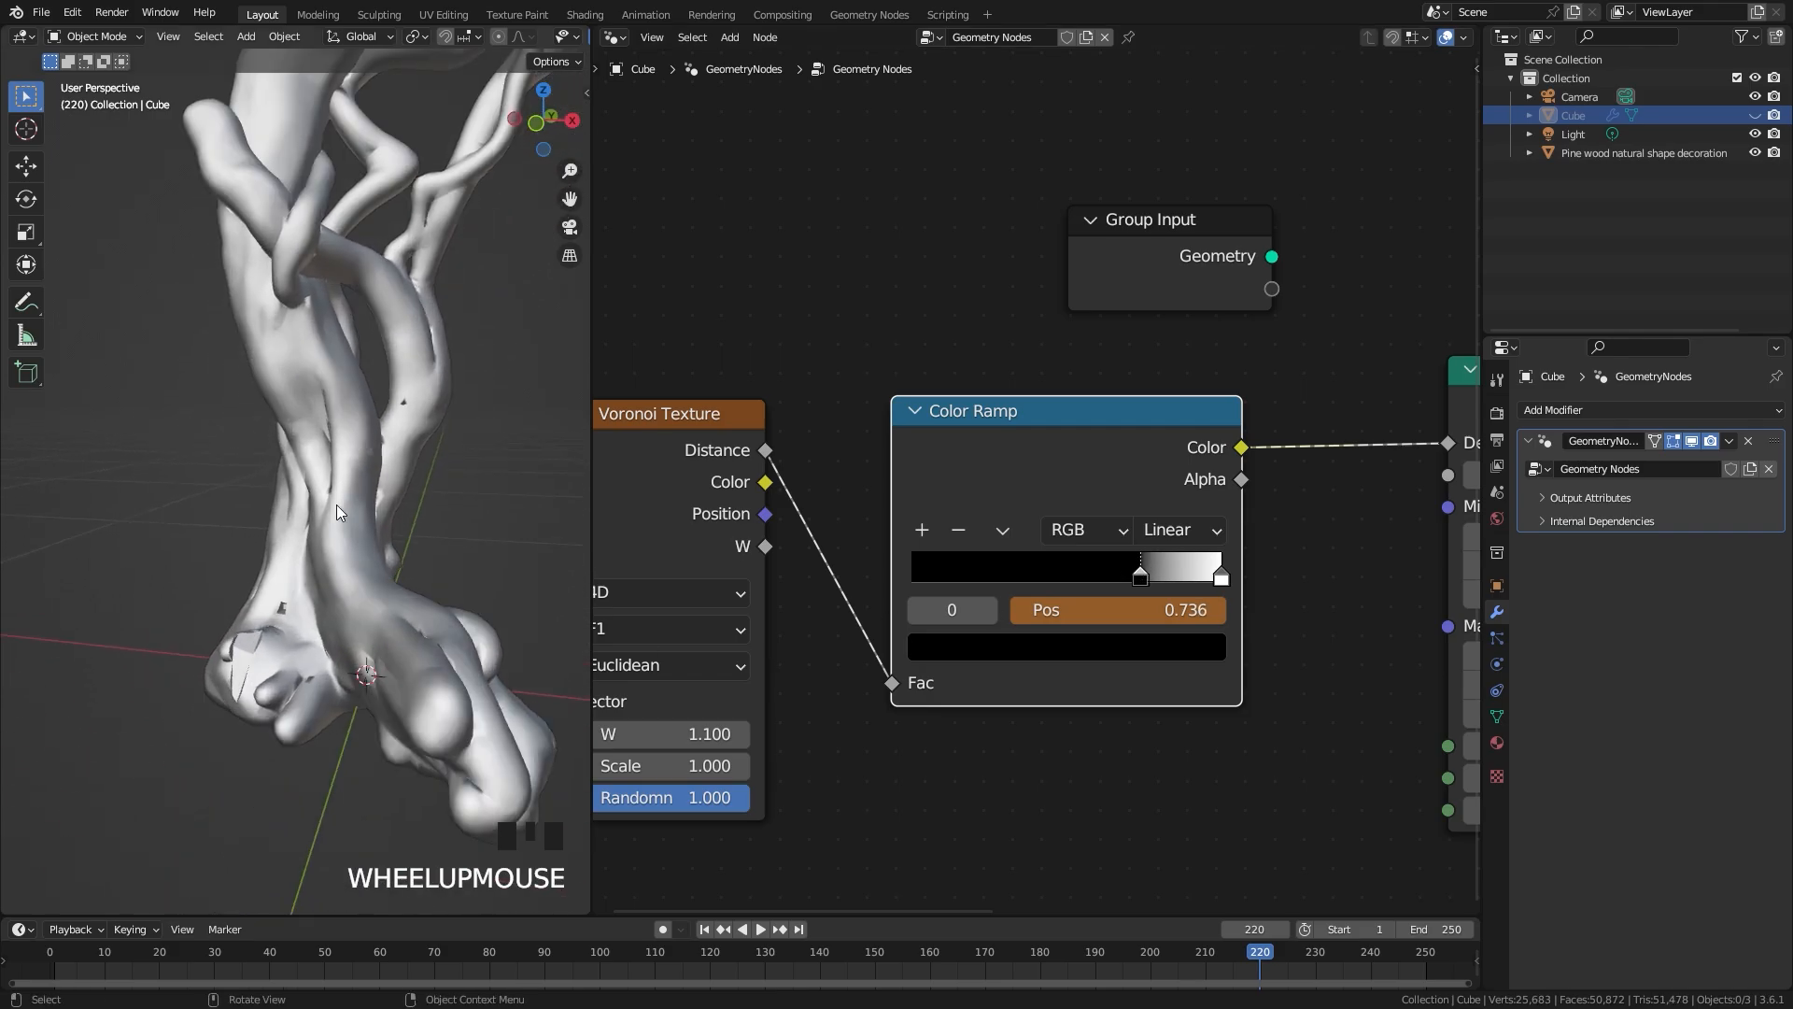
drag(1141, 577, 1151, 577)
mouse_move(462, 273)
shift+middle_down()
mouse_move(411, 330)
mouse_move(408, 452)
mouse_move(413, 431)
mouse_move(306, 551)
mouse_move(91, 548)
mouse_move(385, 530)
mouse_move(338, 562)
shift+middle_up()
scroll(299, 611, down, 4)
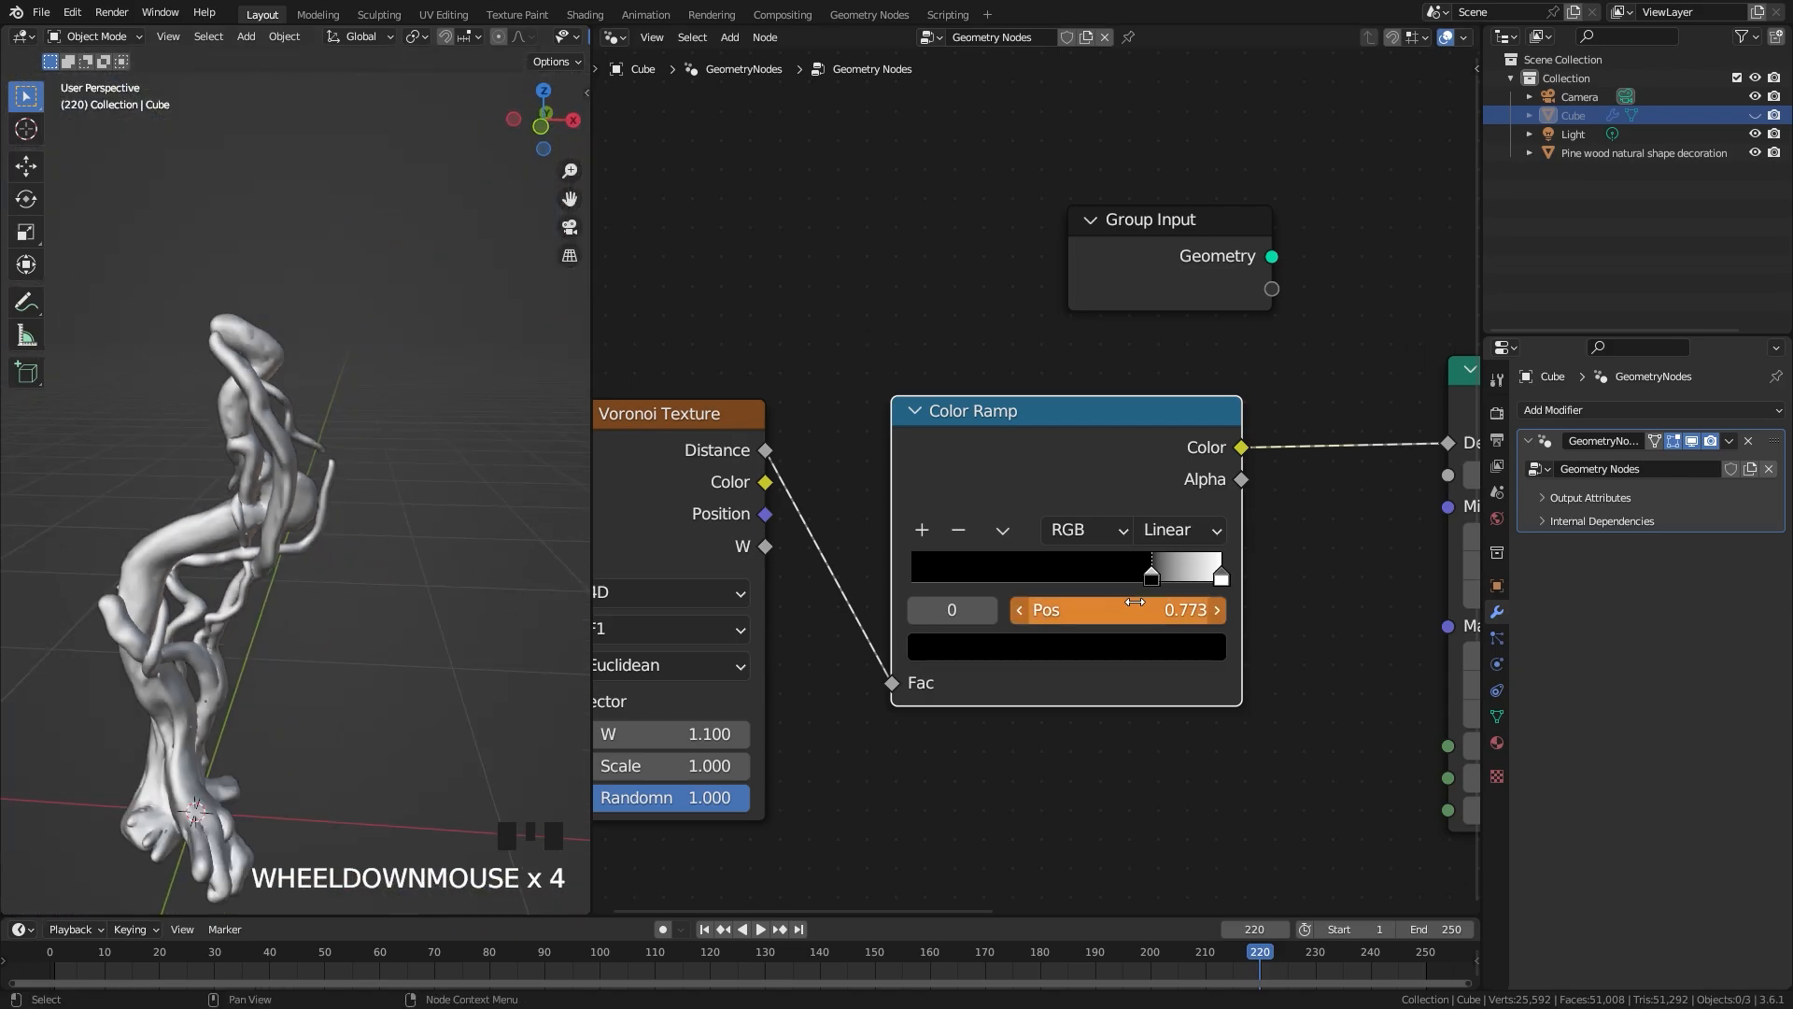
key(i)
shift+middle_drag(310, 571, 394, 432)
drag(1090, 457, 1114, 464)
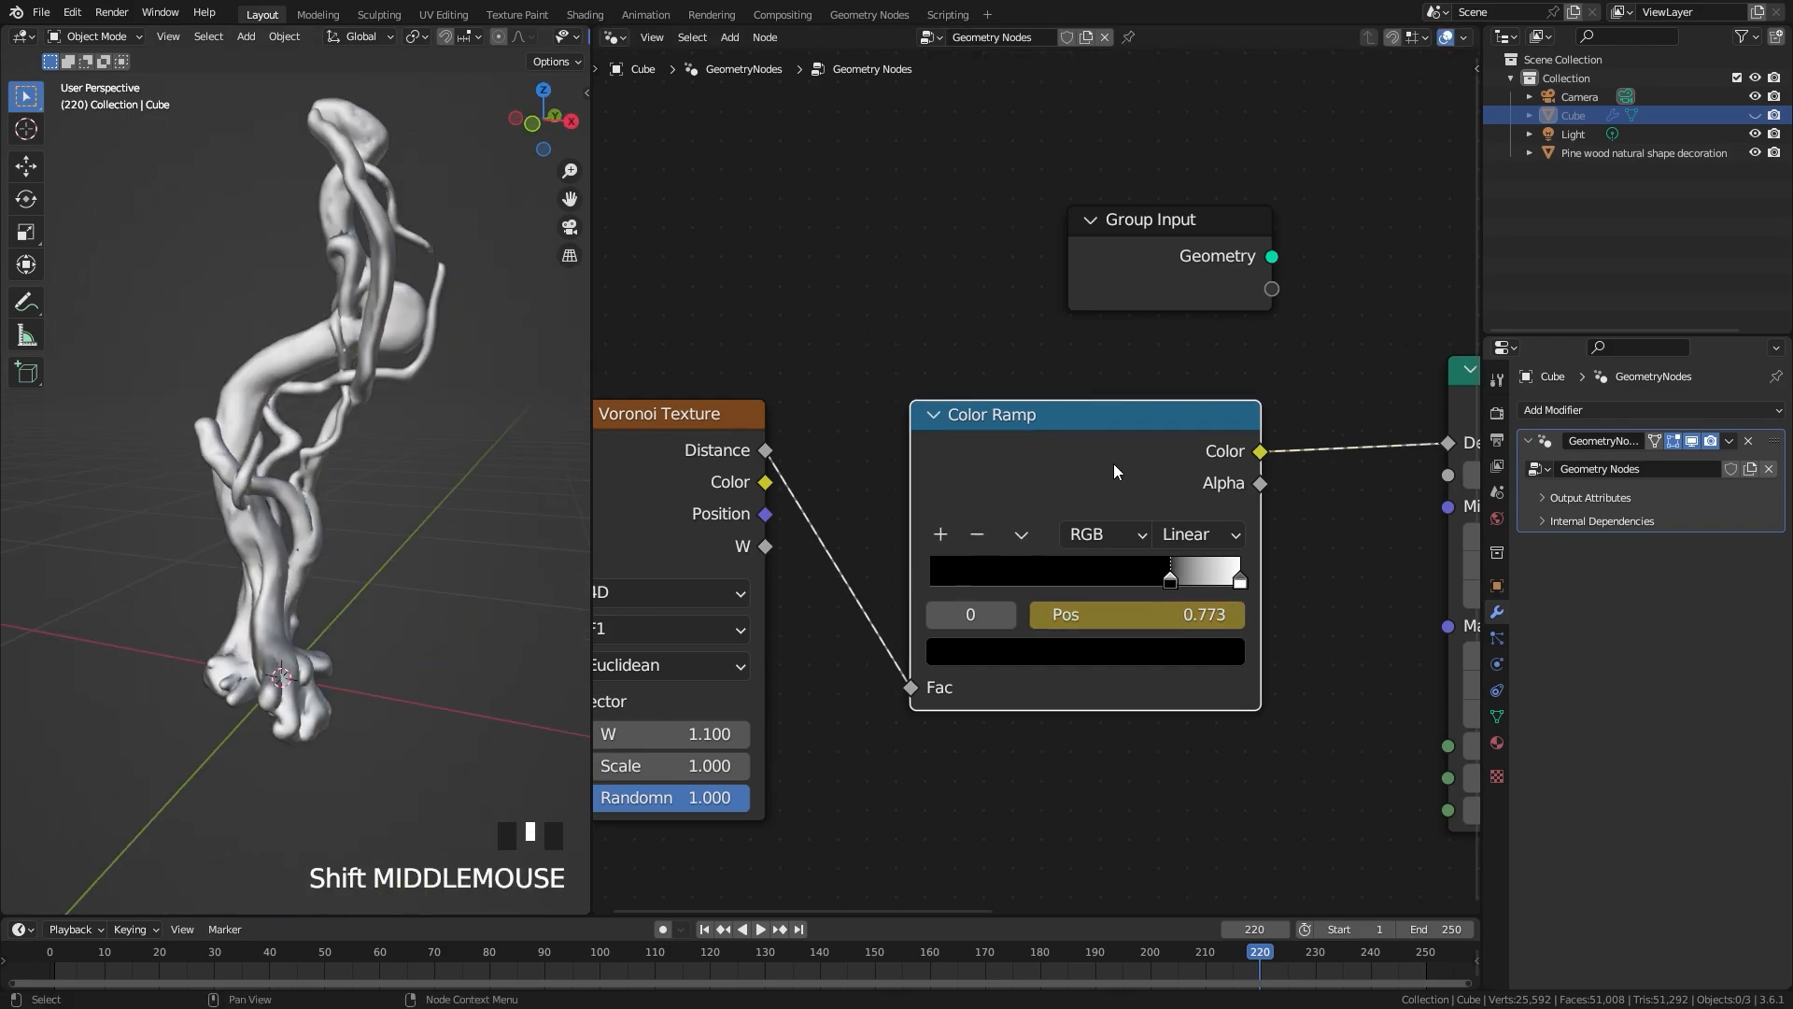
scroll(927, 532, down, 2)
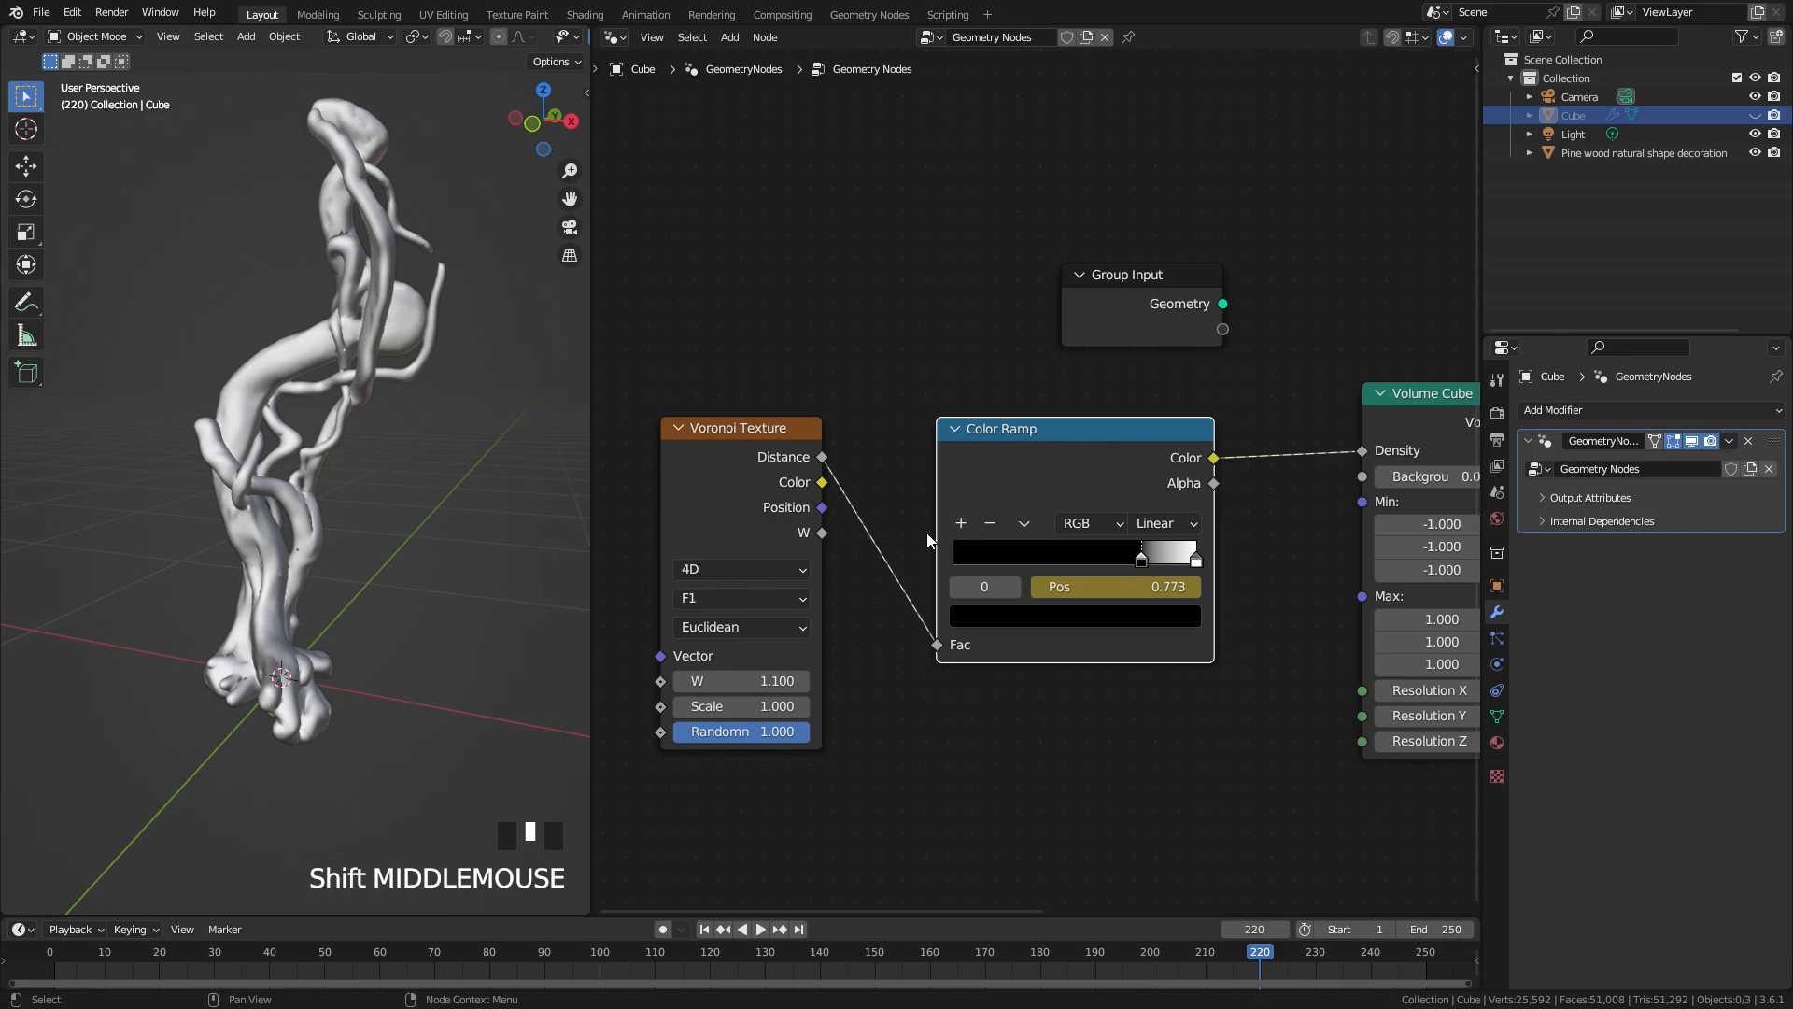
Step: Select the pine wood model and widen the 3D viewport over most of the node editor
click(323, 295)
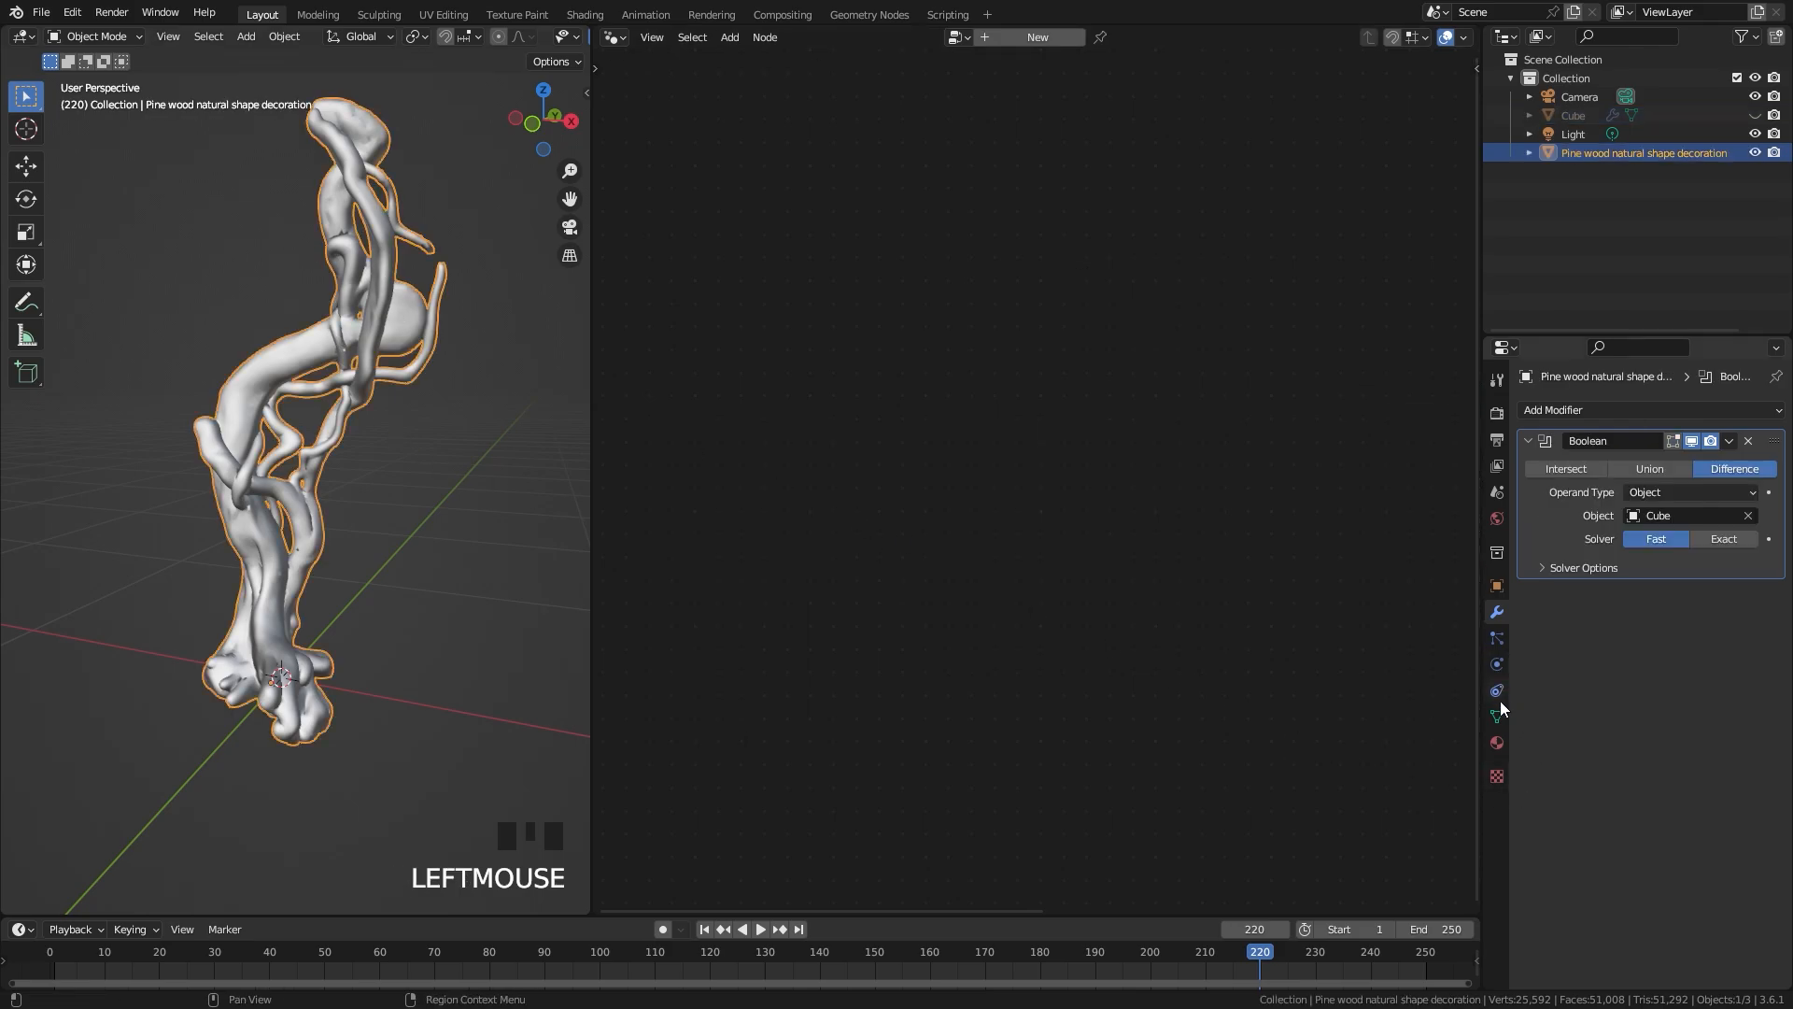
drag(592, 425, 1389, 416)
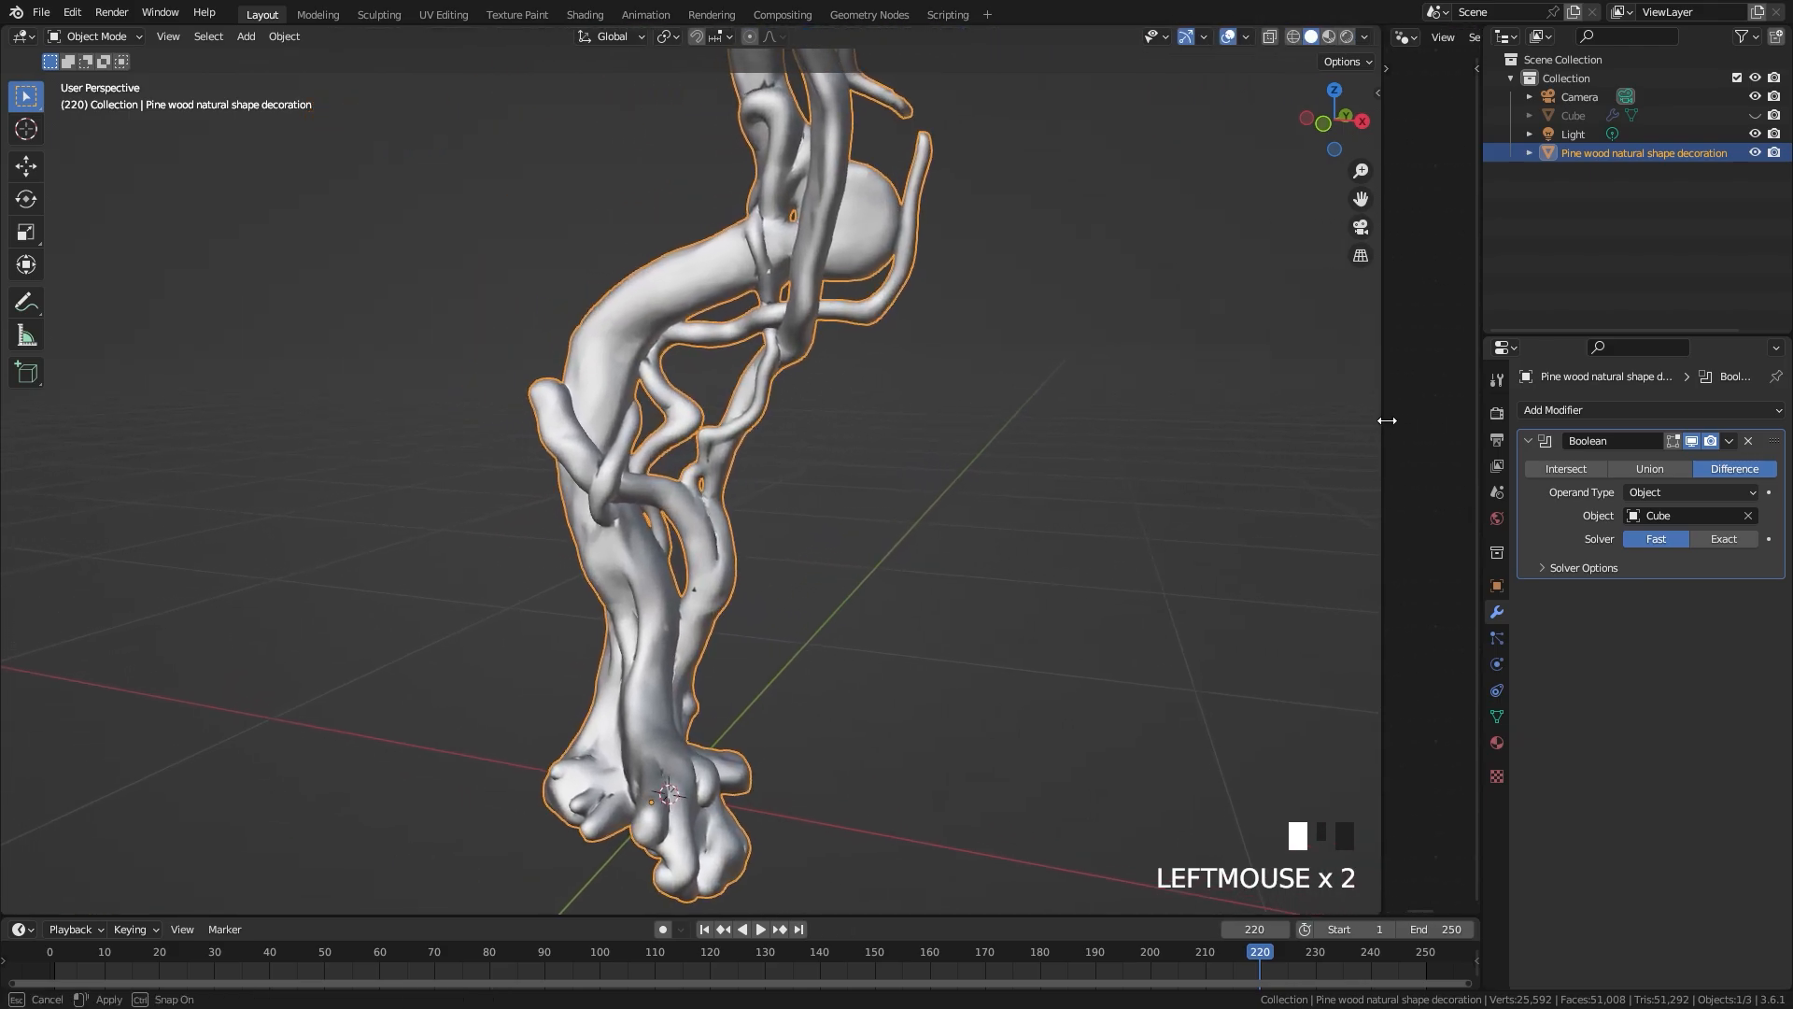
scroll(785, 513, down, 5)
Step: Enable Dynamic Paint physics on the pine wood model and add a canvas to it
click(1497, 664)
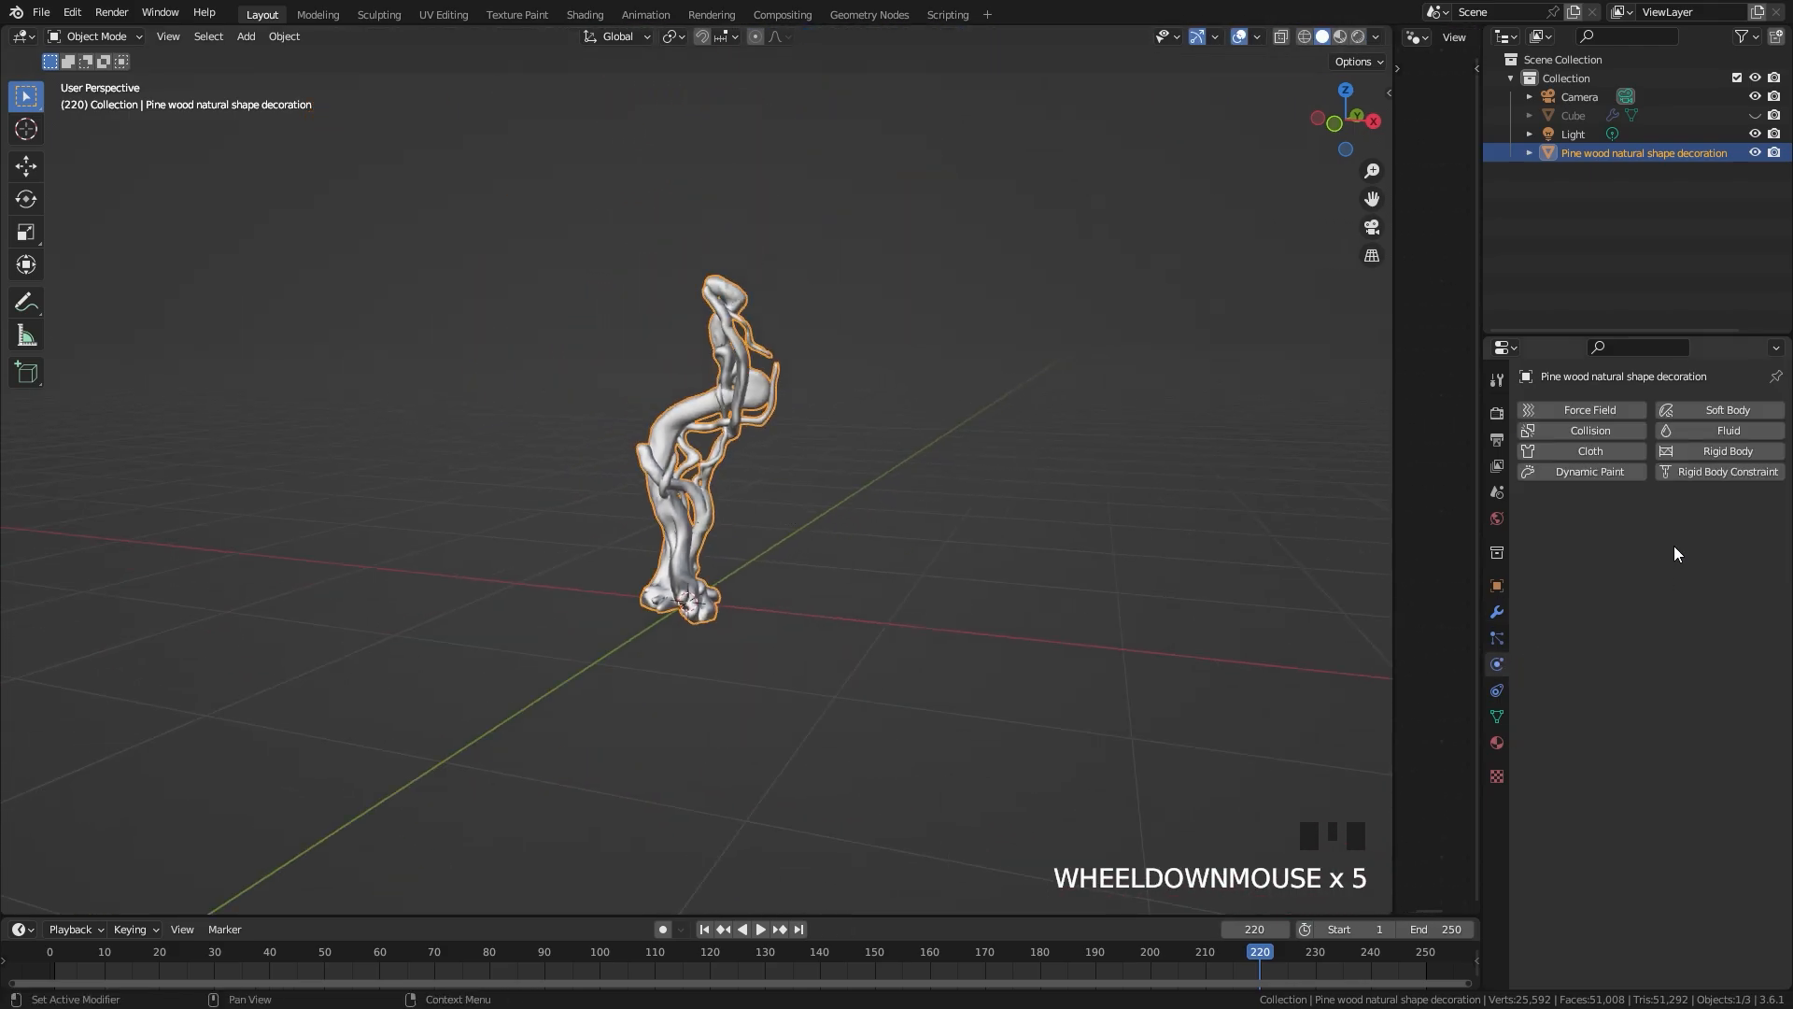
click(1590, 472)
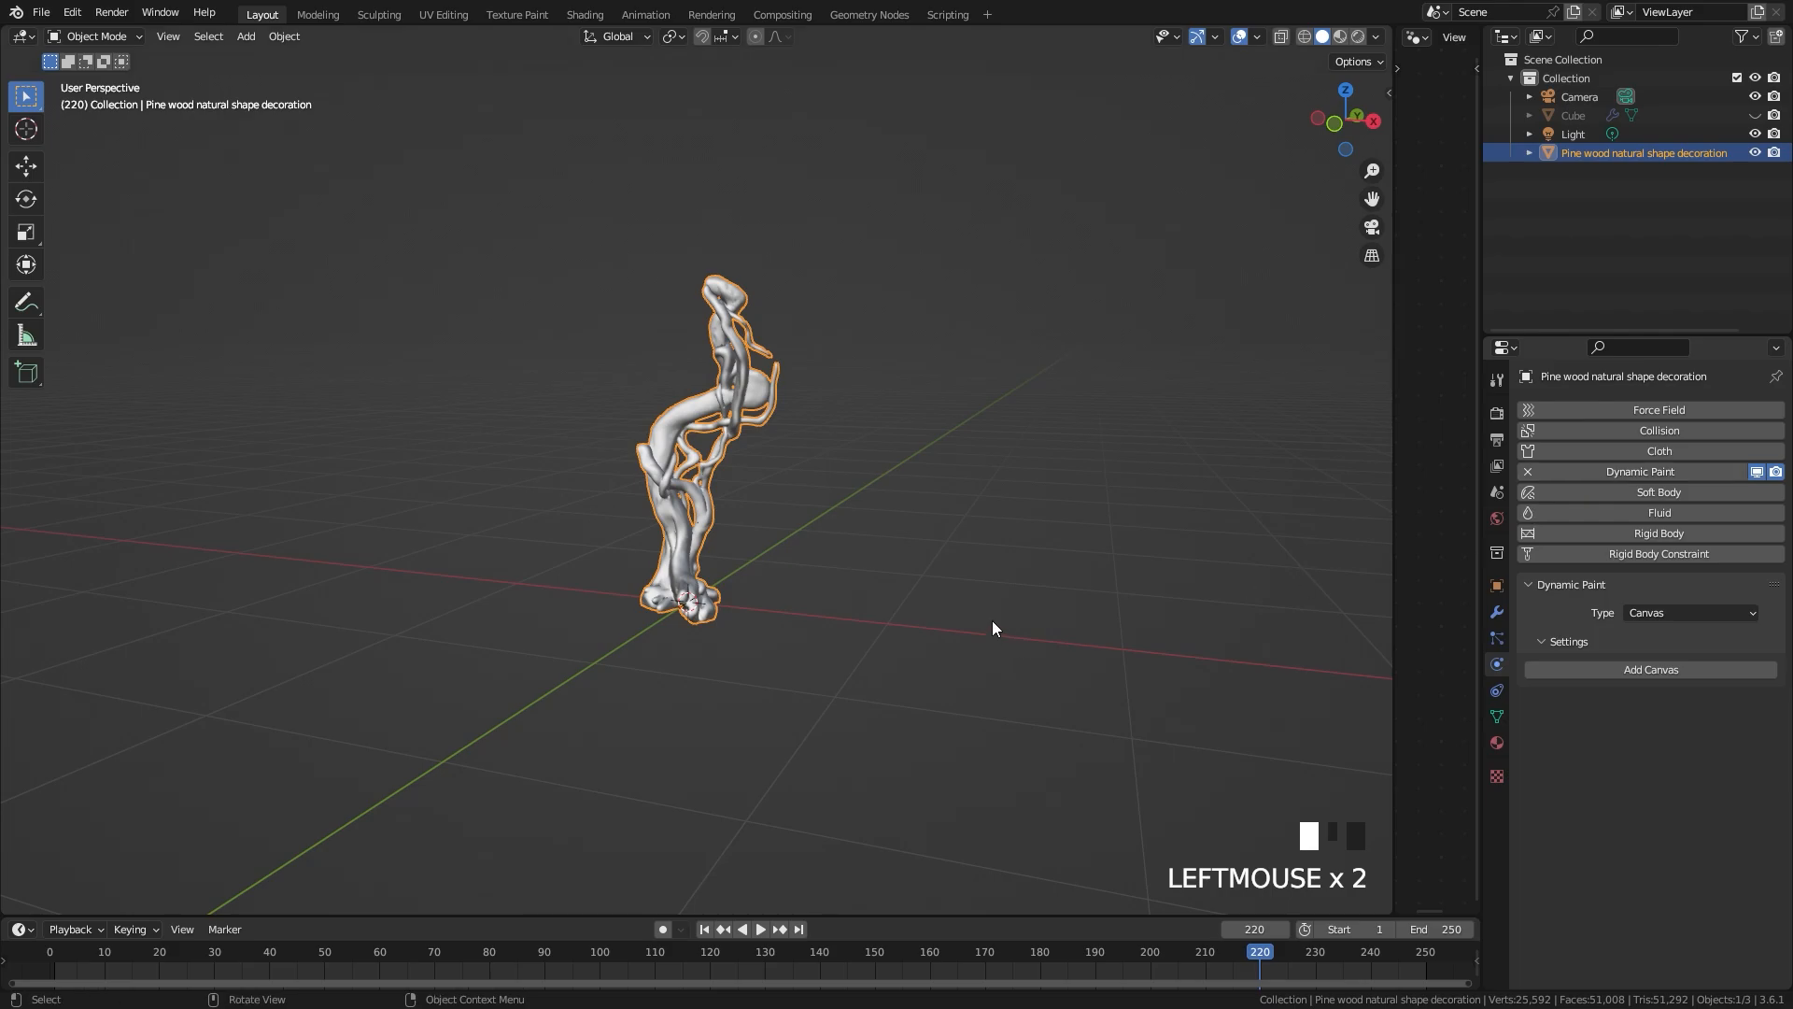
scroll(943, 617, up, 5)
shift+middle_drag(900, 610, 828, 598)
click(1683, 668)
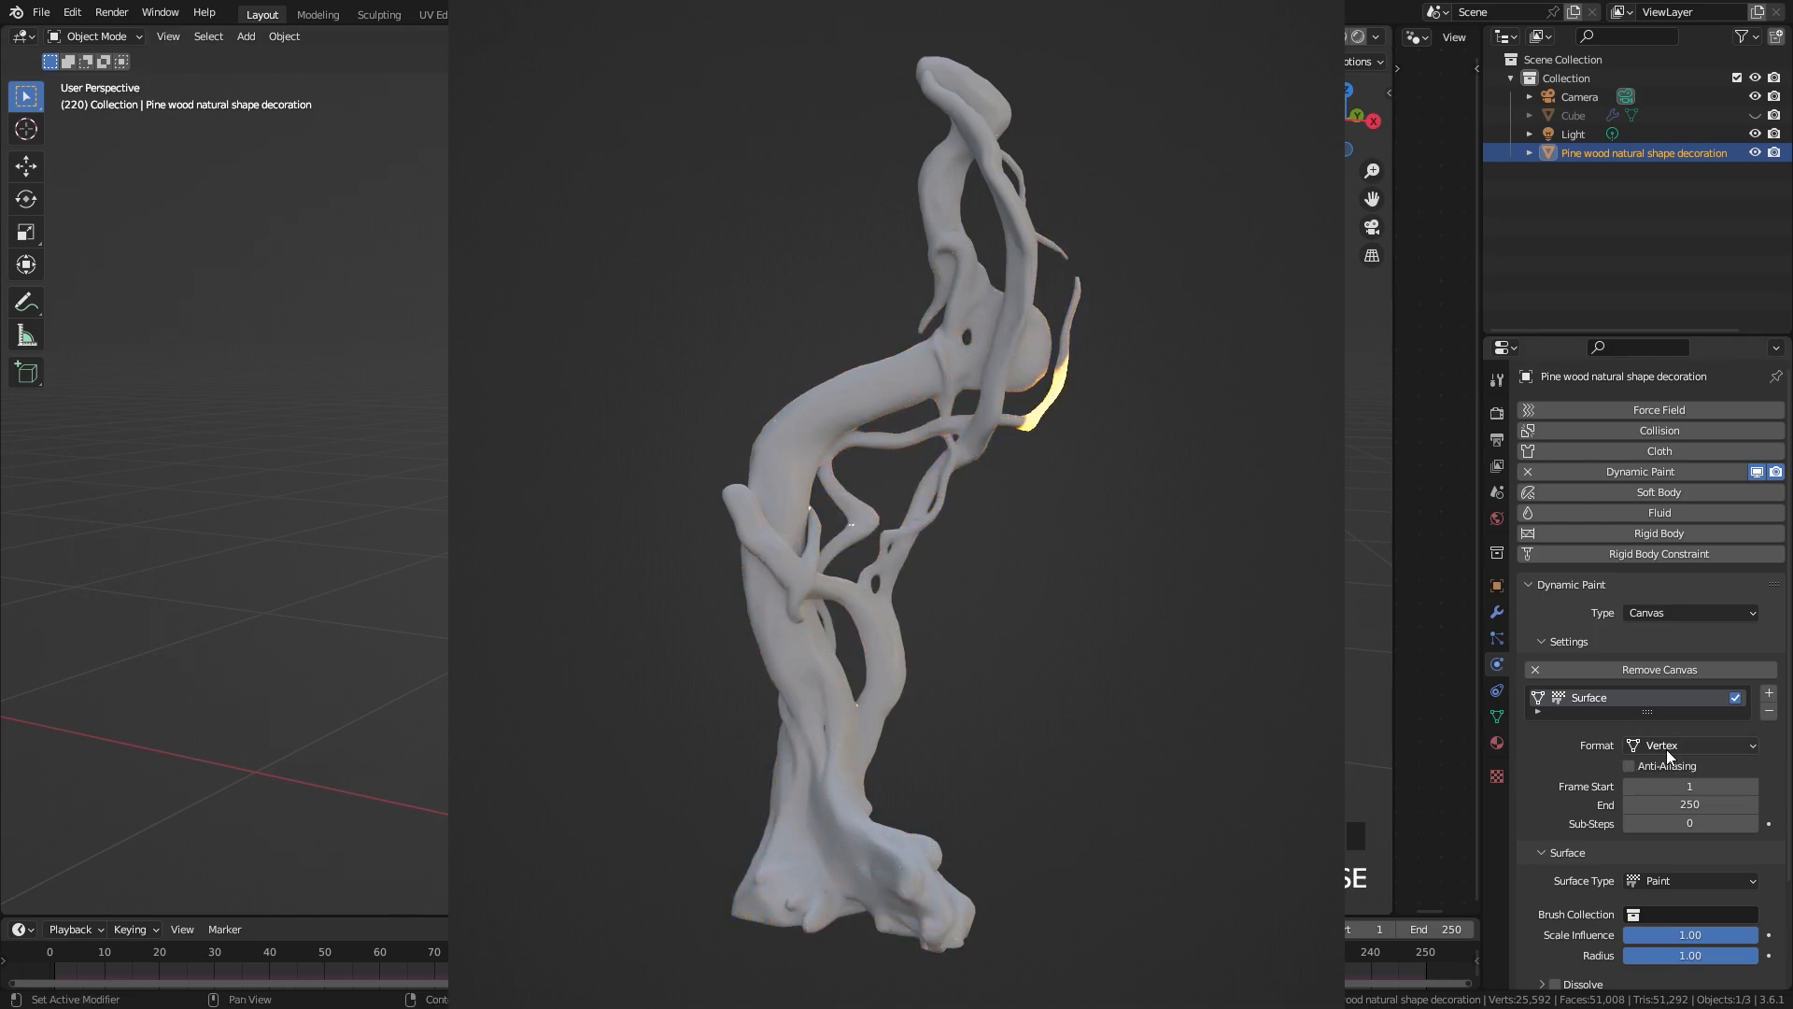
Step: Set the Dynamic Paint surface's format to Image Sequence with a resolution of 1024
click(1666, 749)
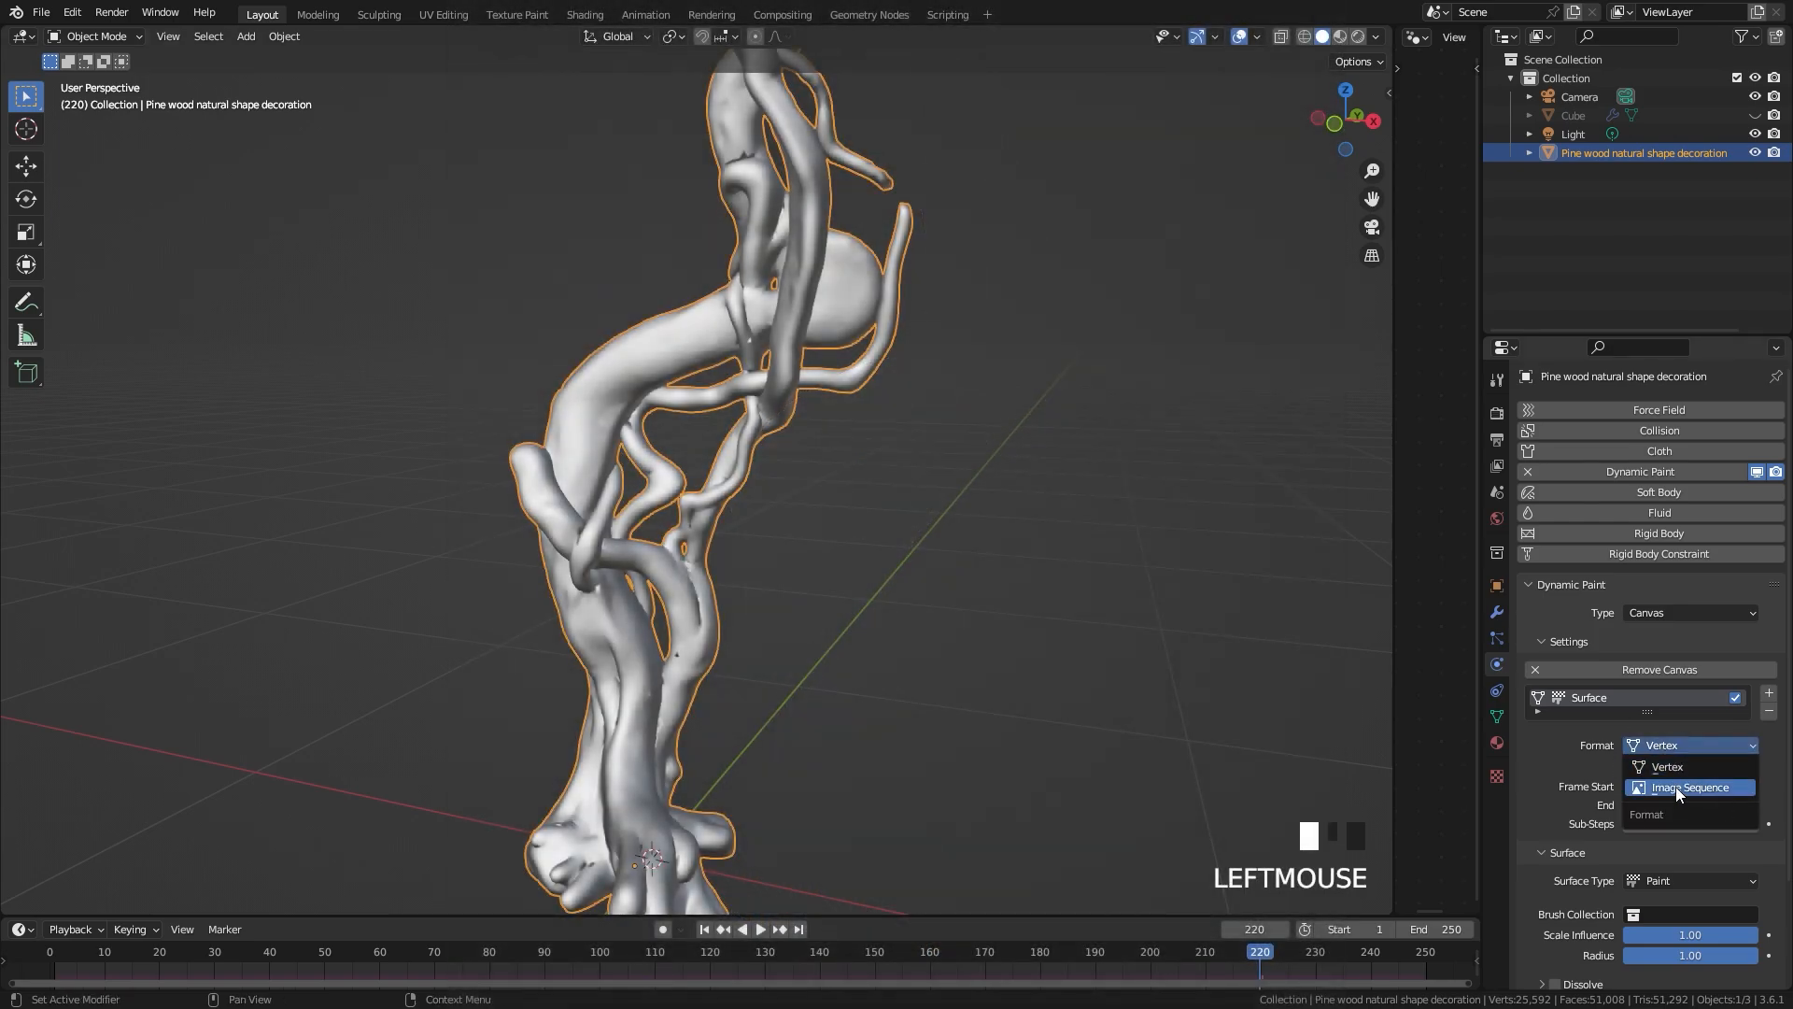
click(1676, 787)
double_click(1689, 765)
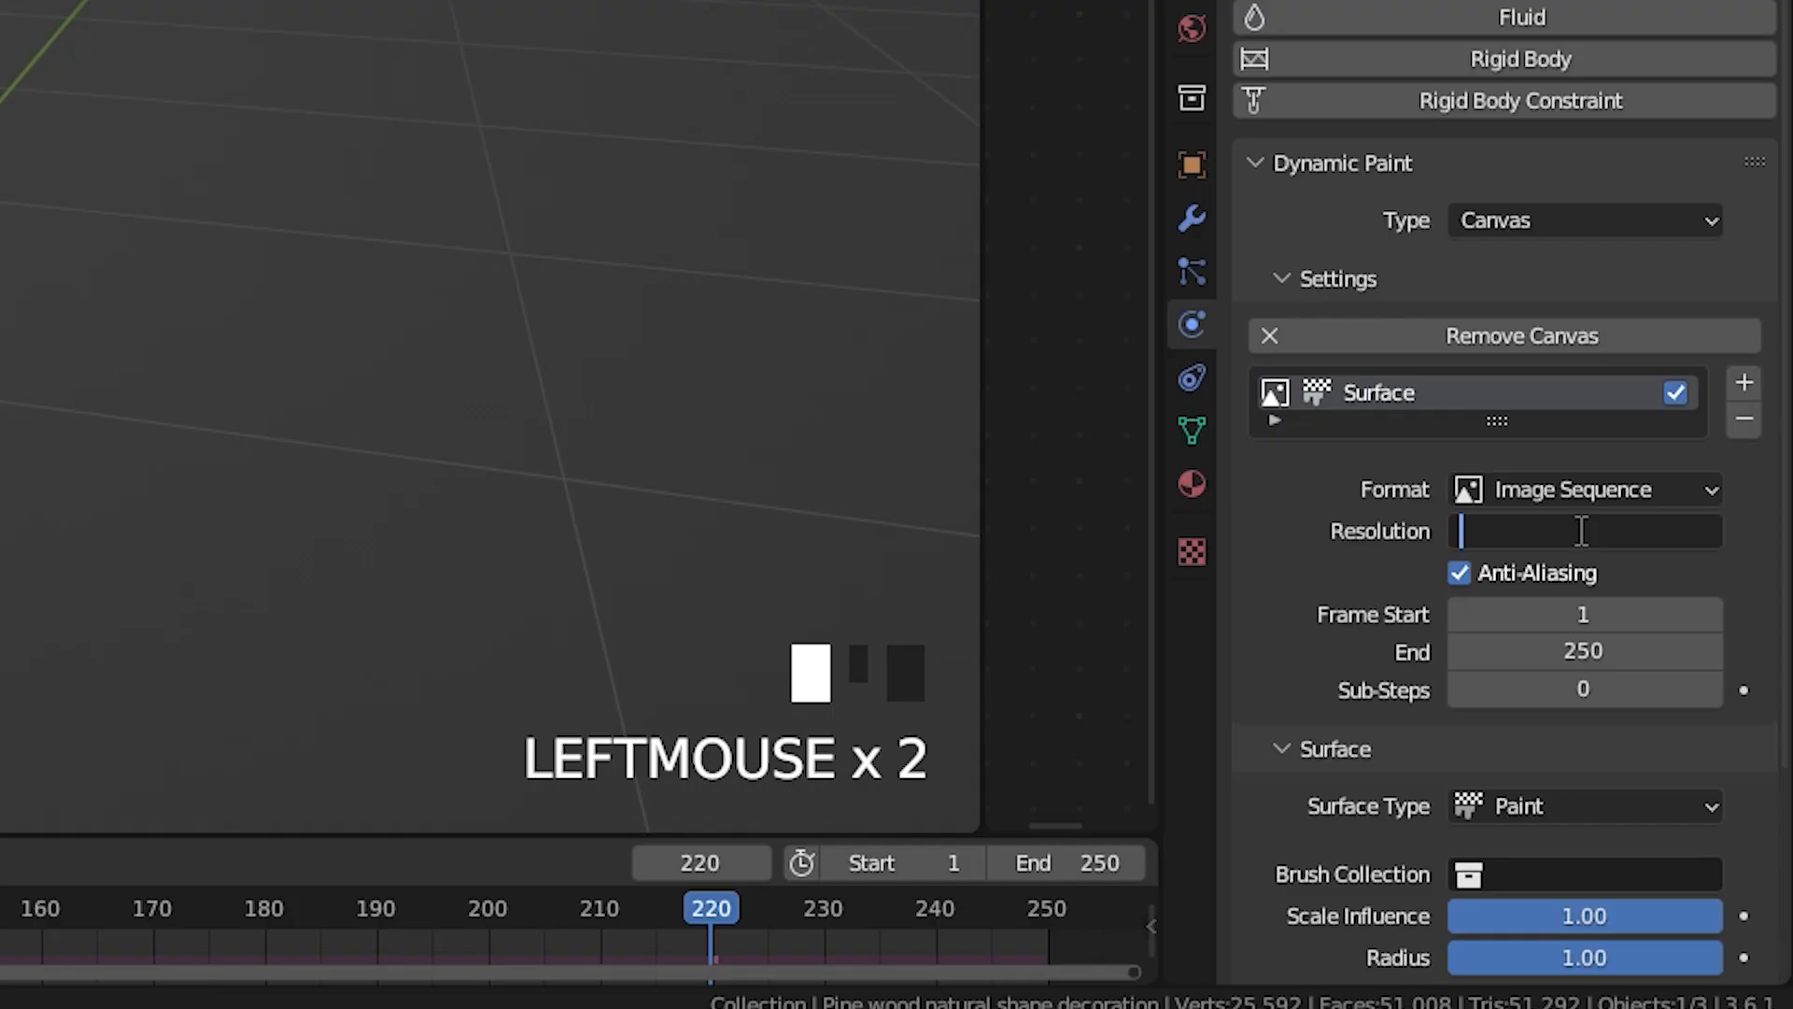
text(1024)
key(Return)
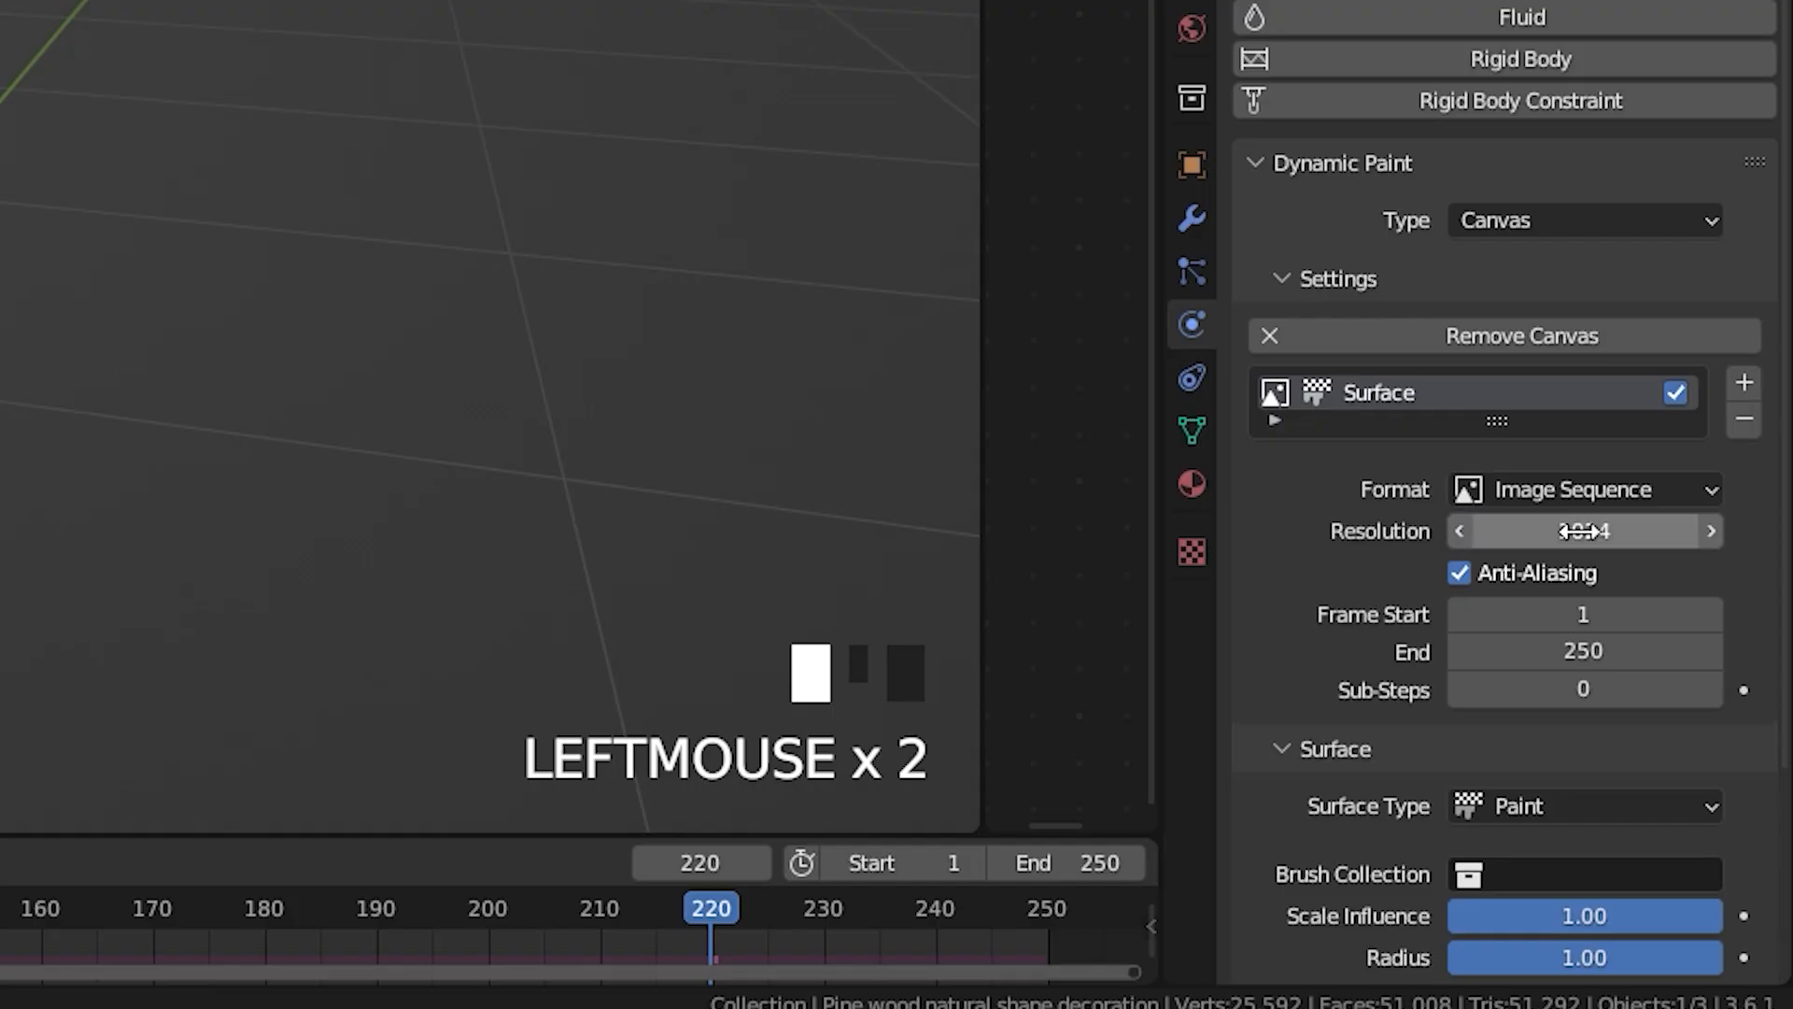
Step: Enable Dissolve with a time of 10 on the Dynamic Paint surface and disable Dry
scroll(1562, 508, down, 5)
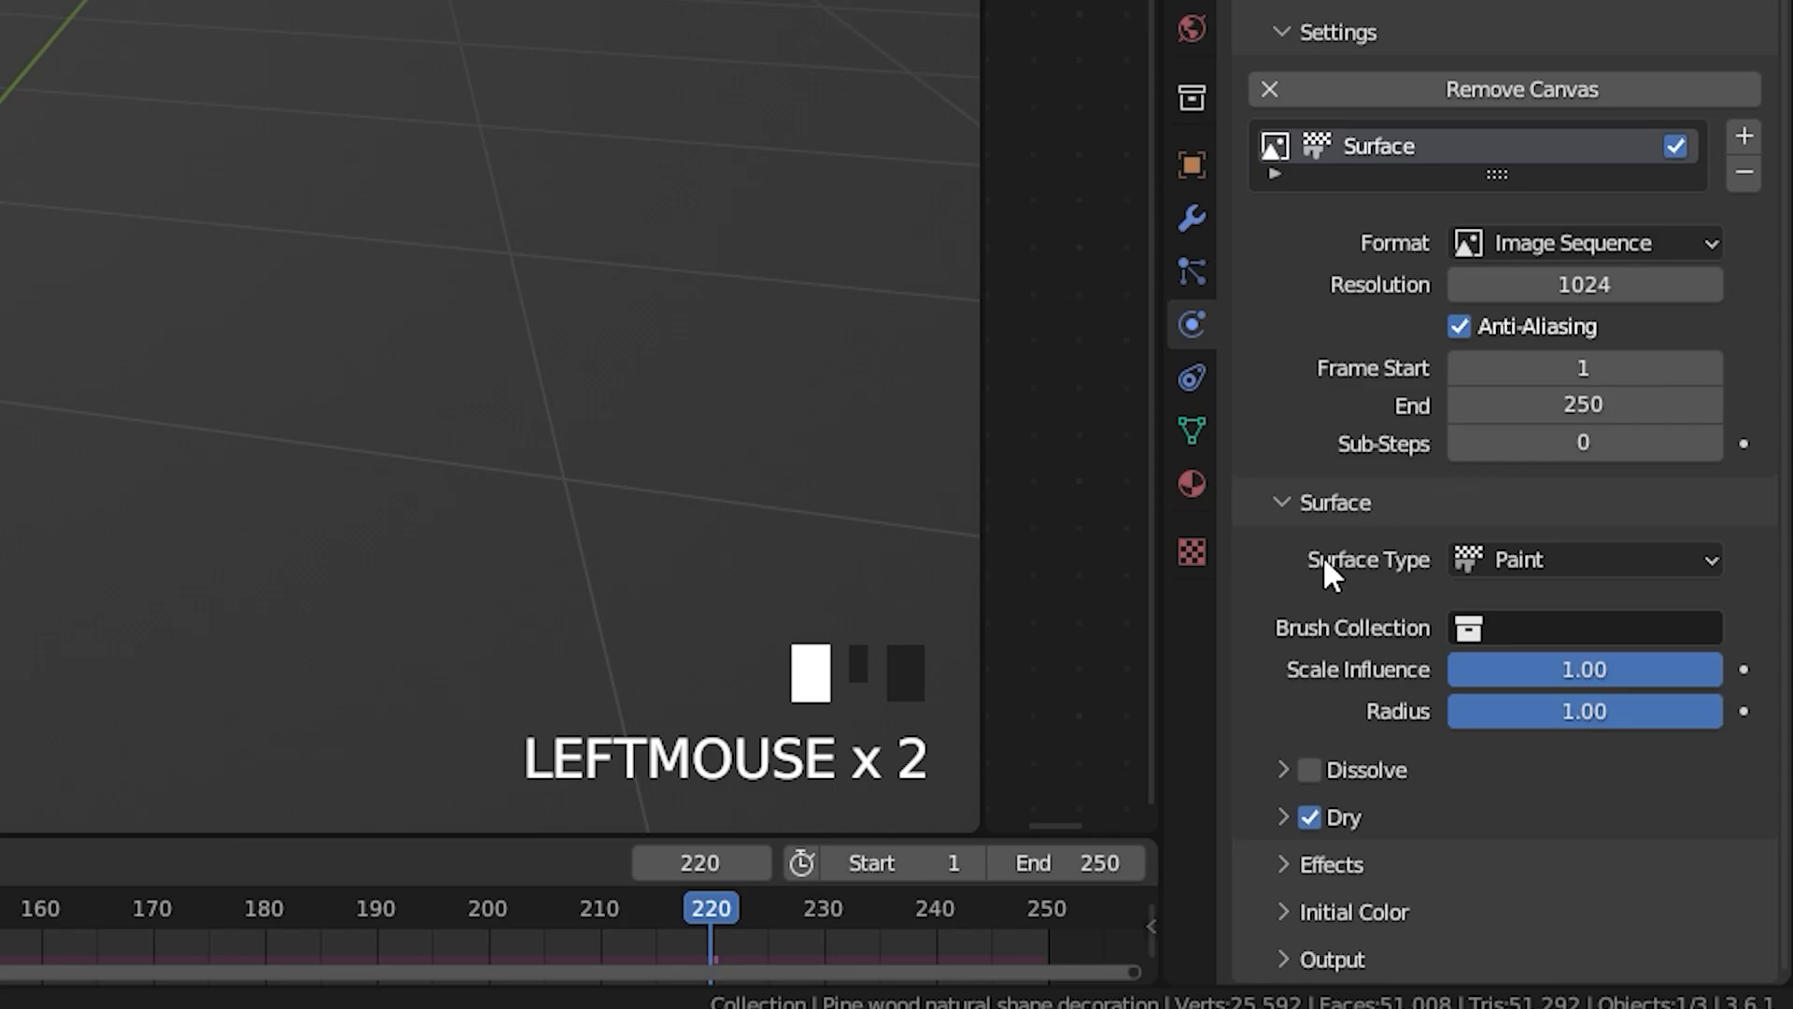
click(1312, 768)
click(1365, 768)
scroll(1647, 765, down, 3)
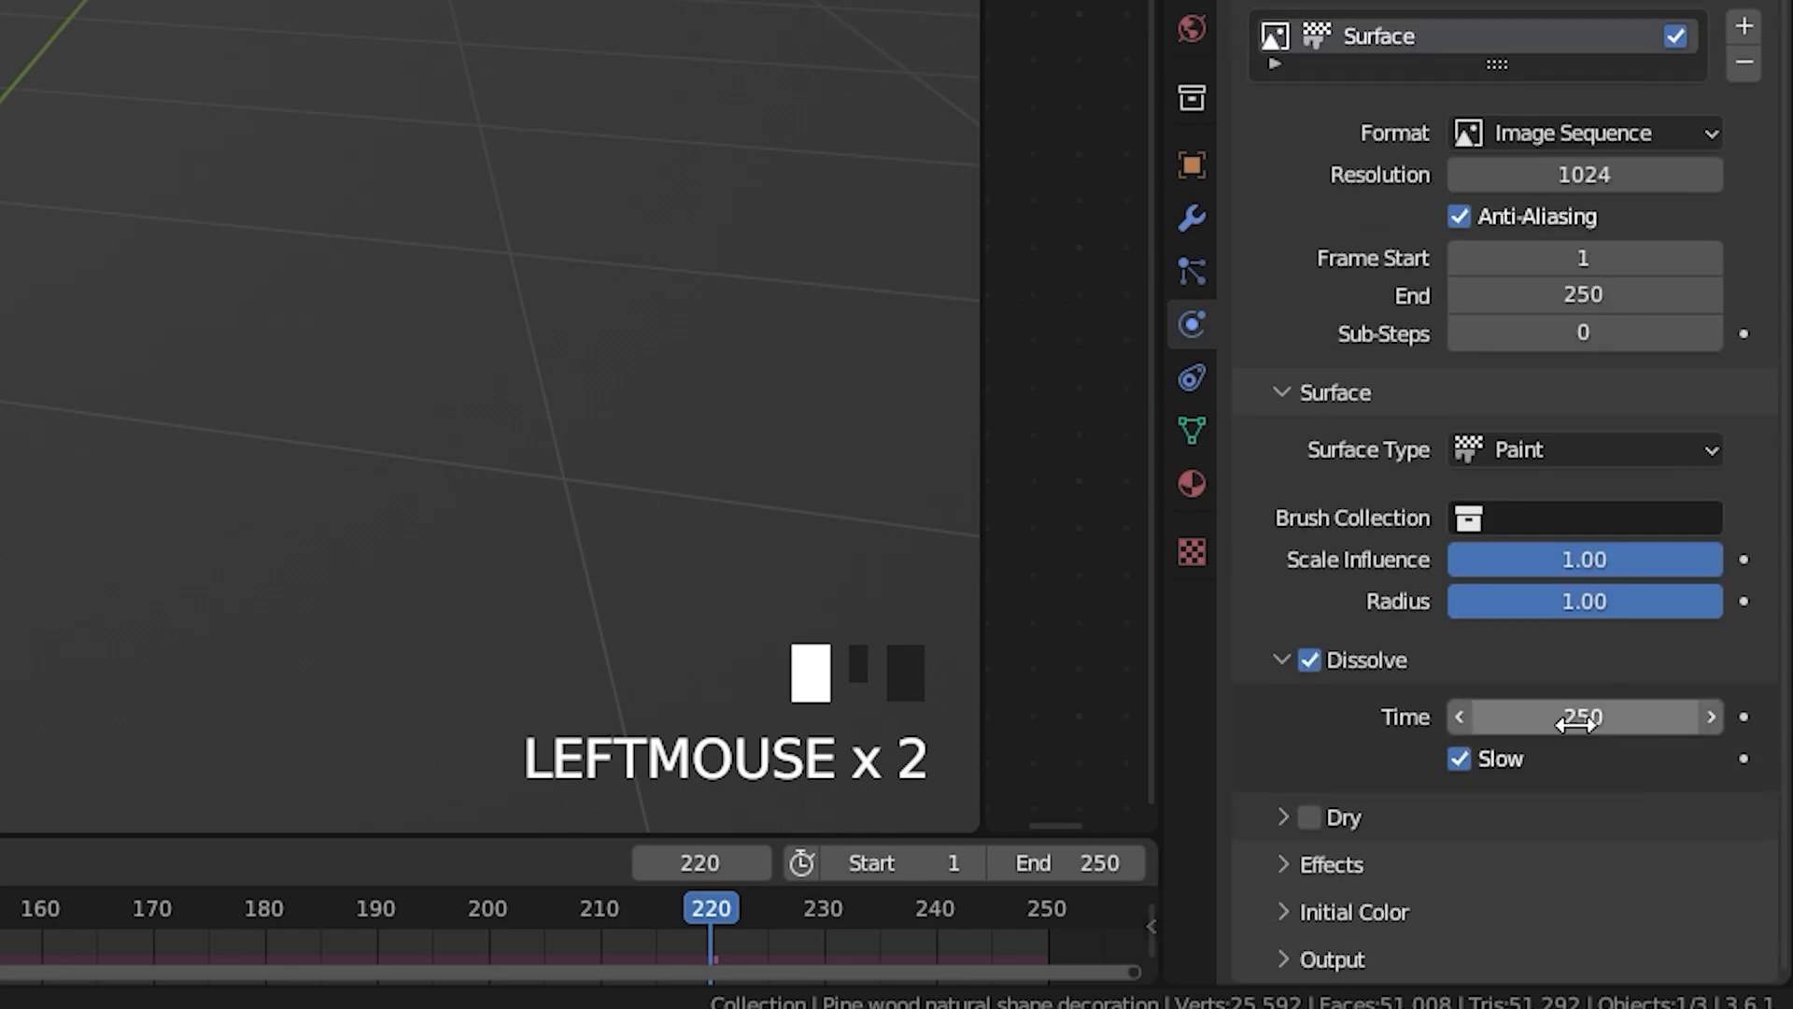
click(1578, 718)
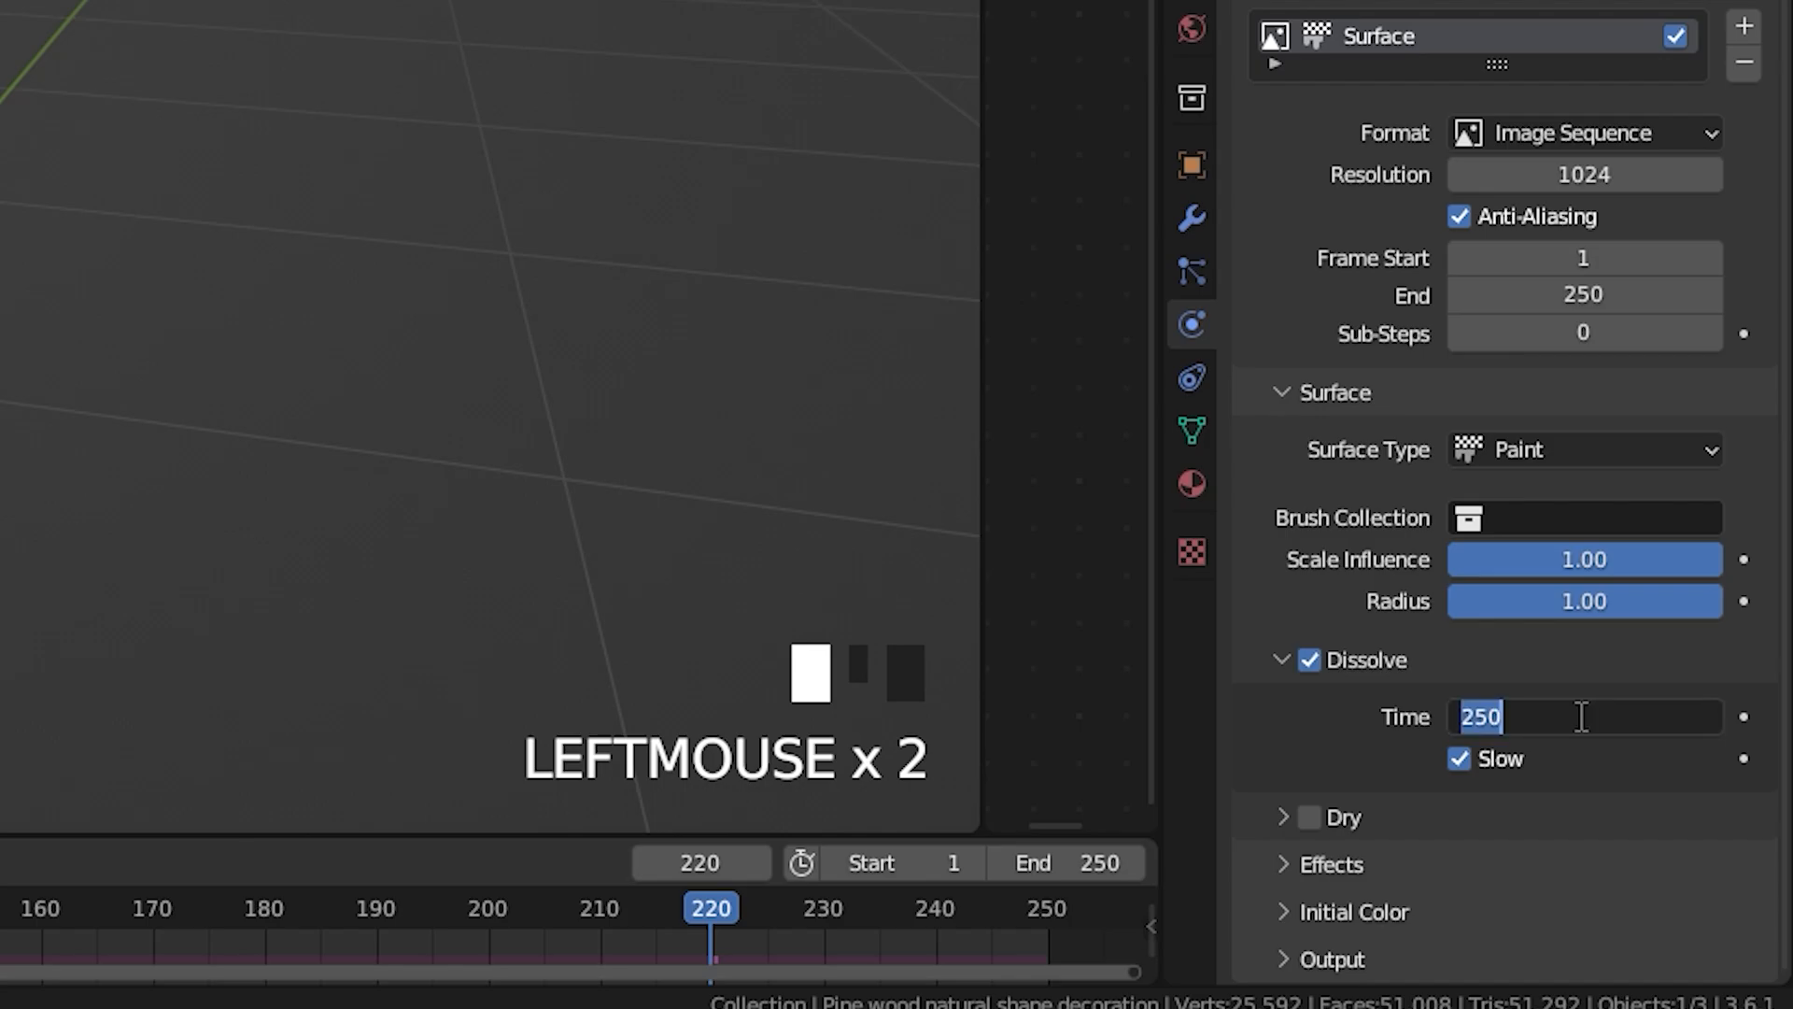
text(10)
key(Return)
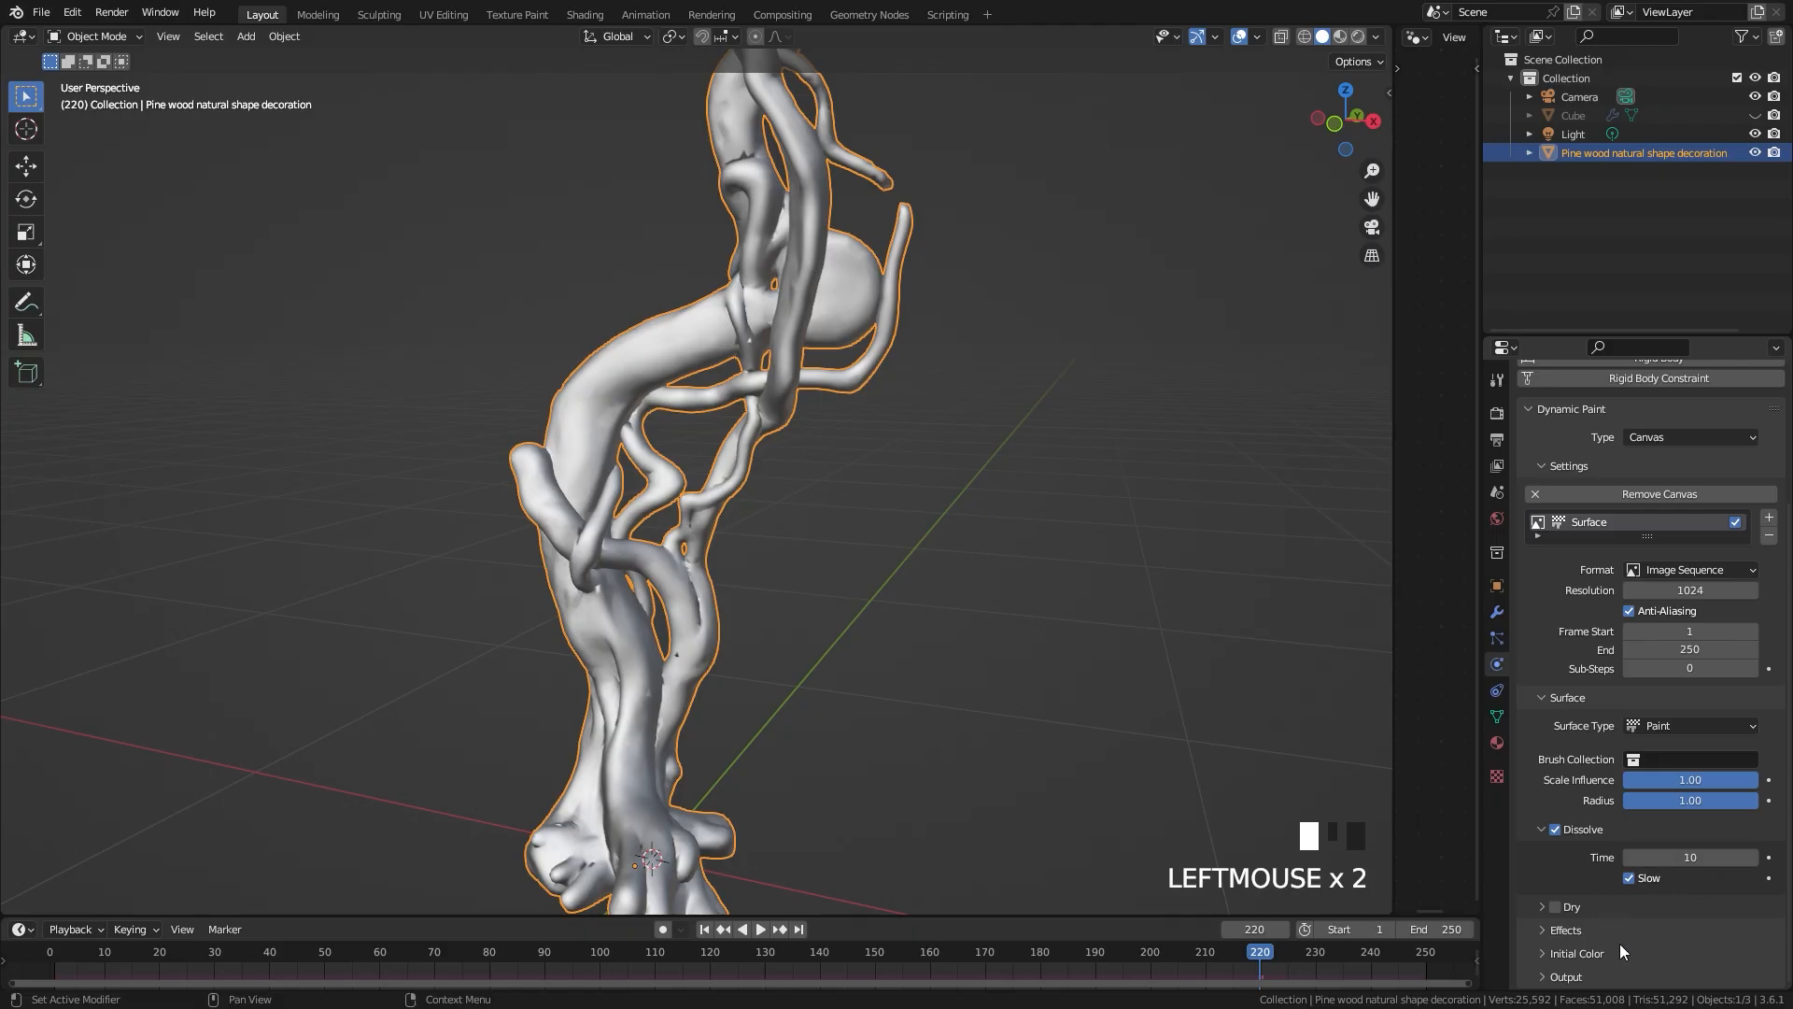
Step: Set the Dynamic Paint output's cache path to the Image Sequence folder inside Tutorial 2
click(1561, 973)
scroll(1649, 783, down, 4)
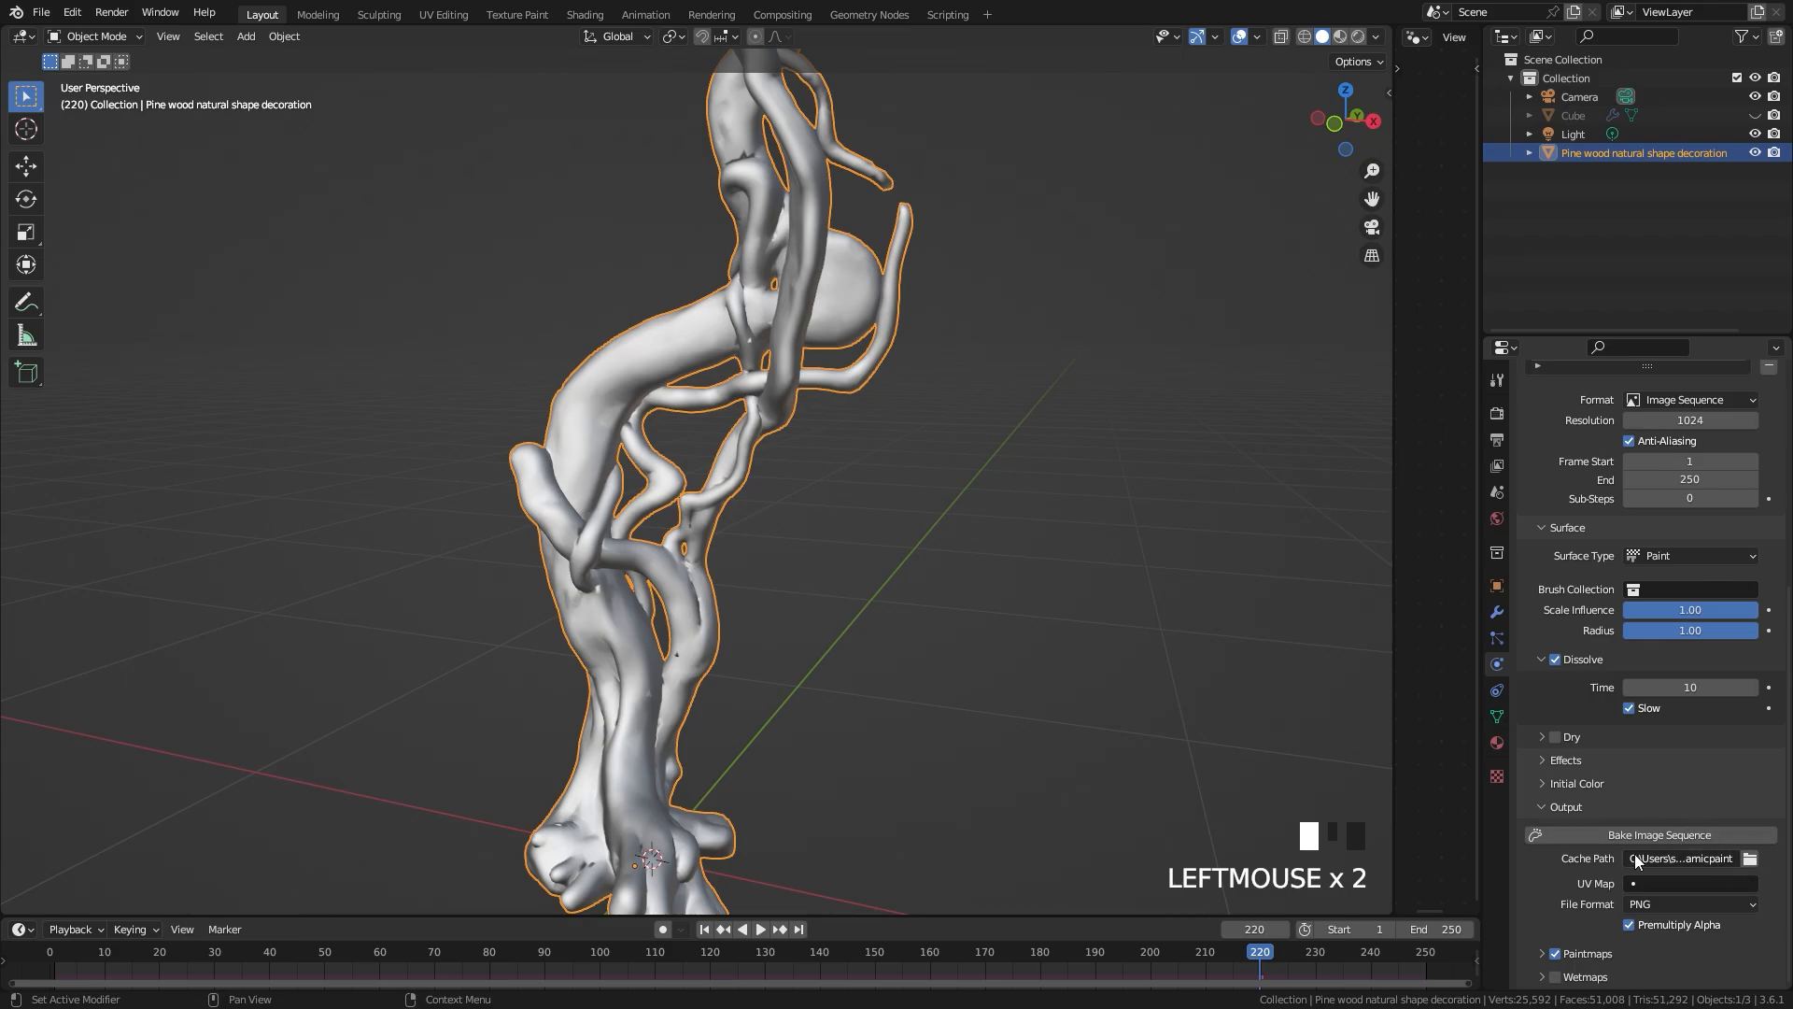
click(1751, 860)
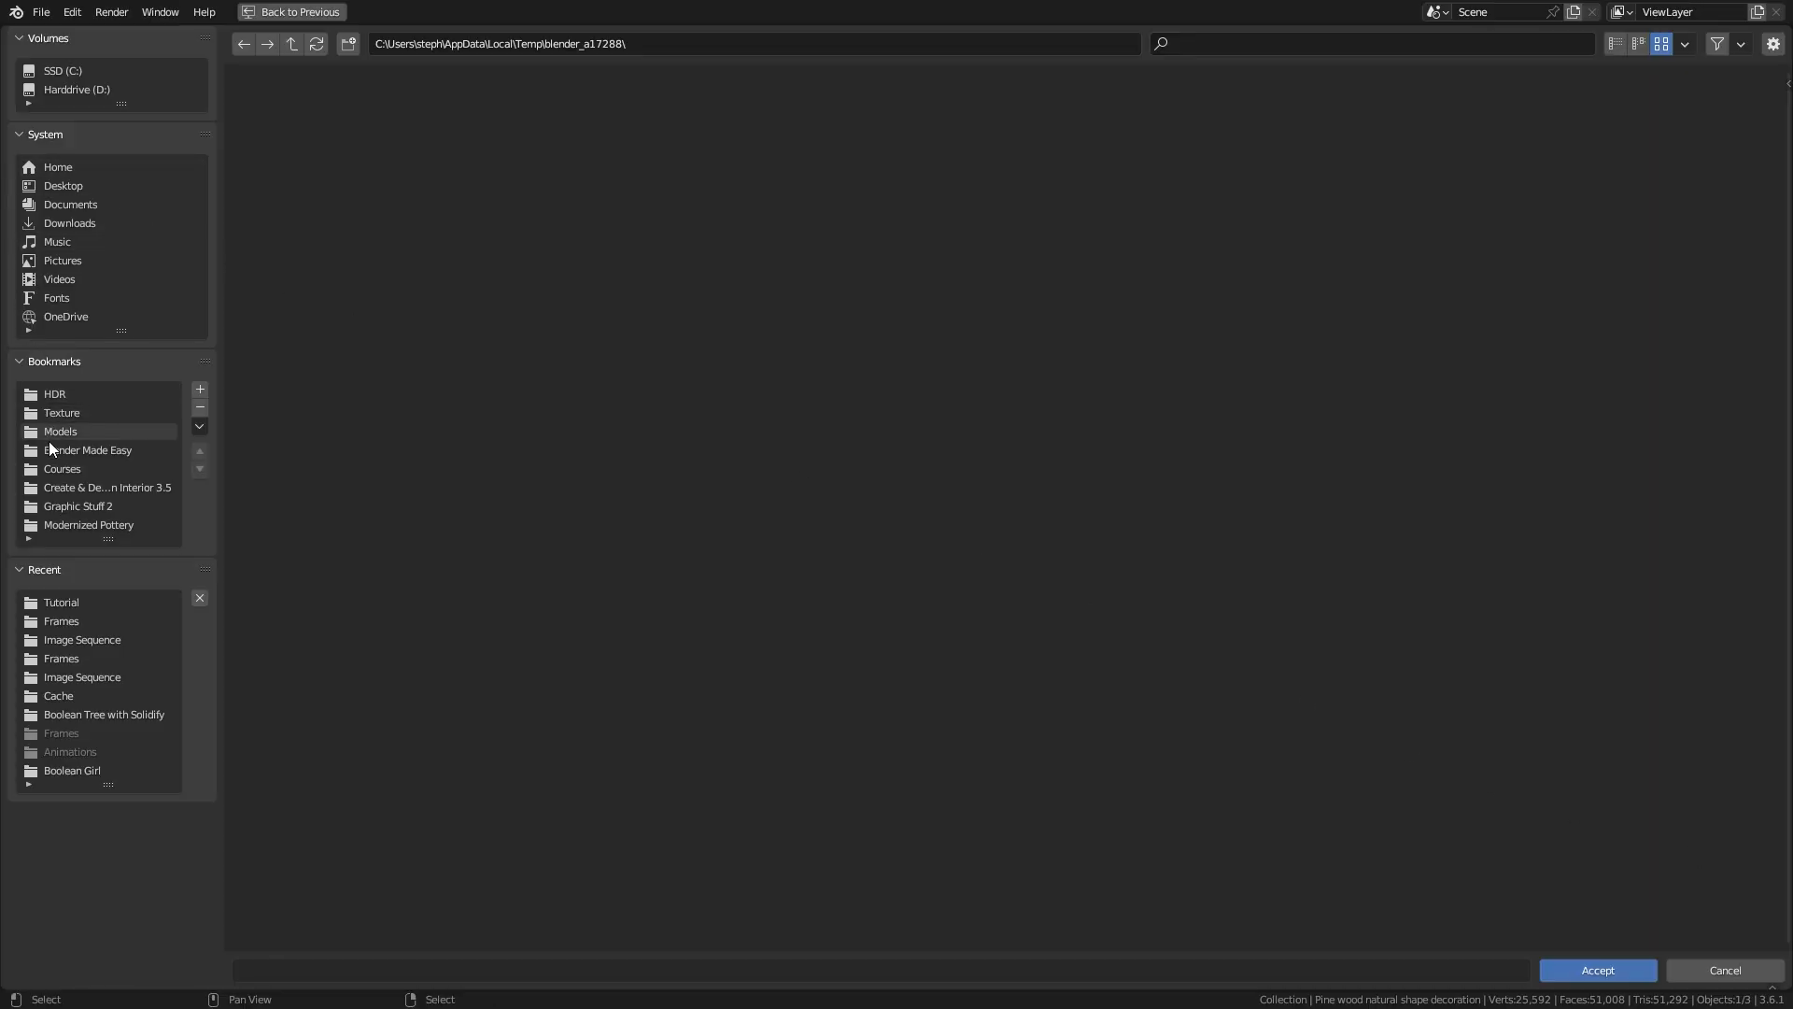
click(64, 602)
click(326, 192)
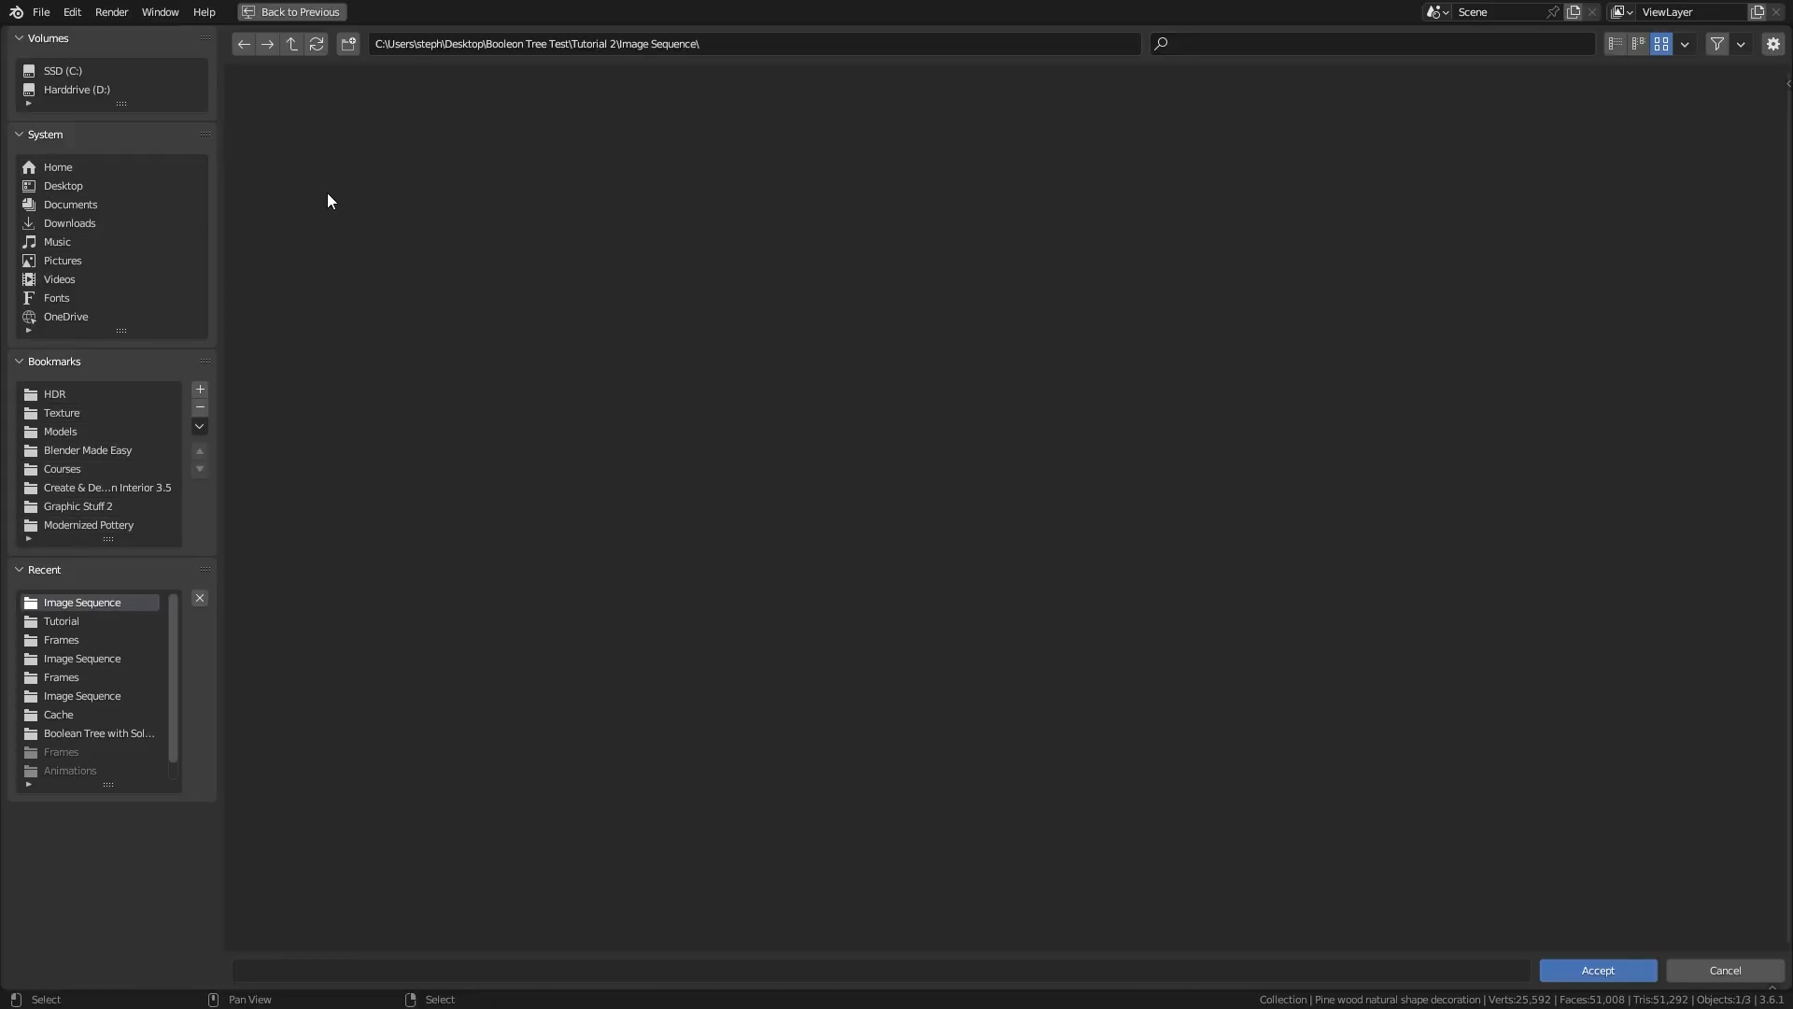
click(1598, 970)
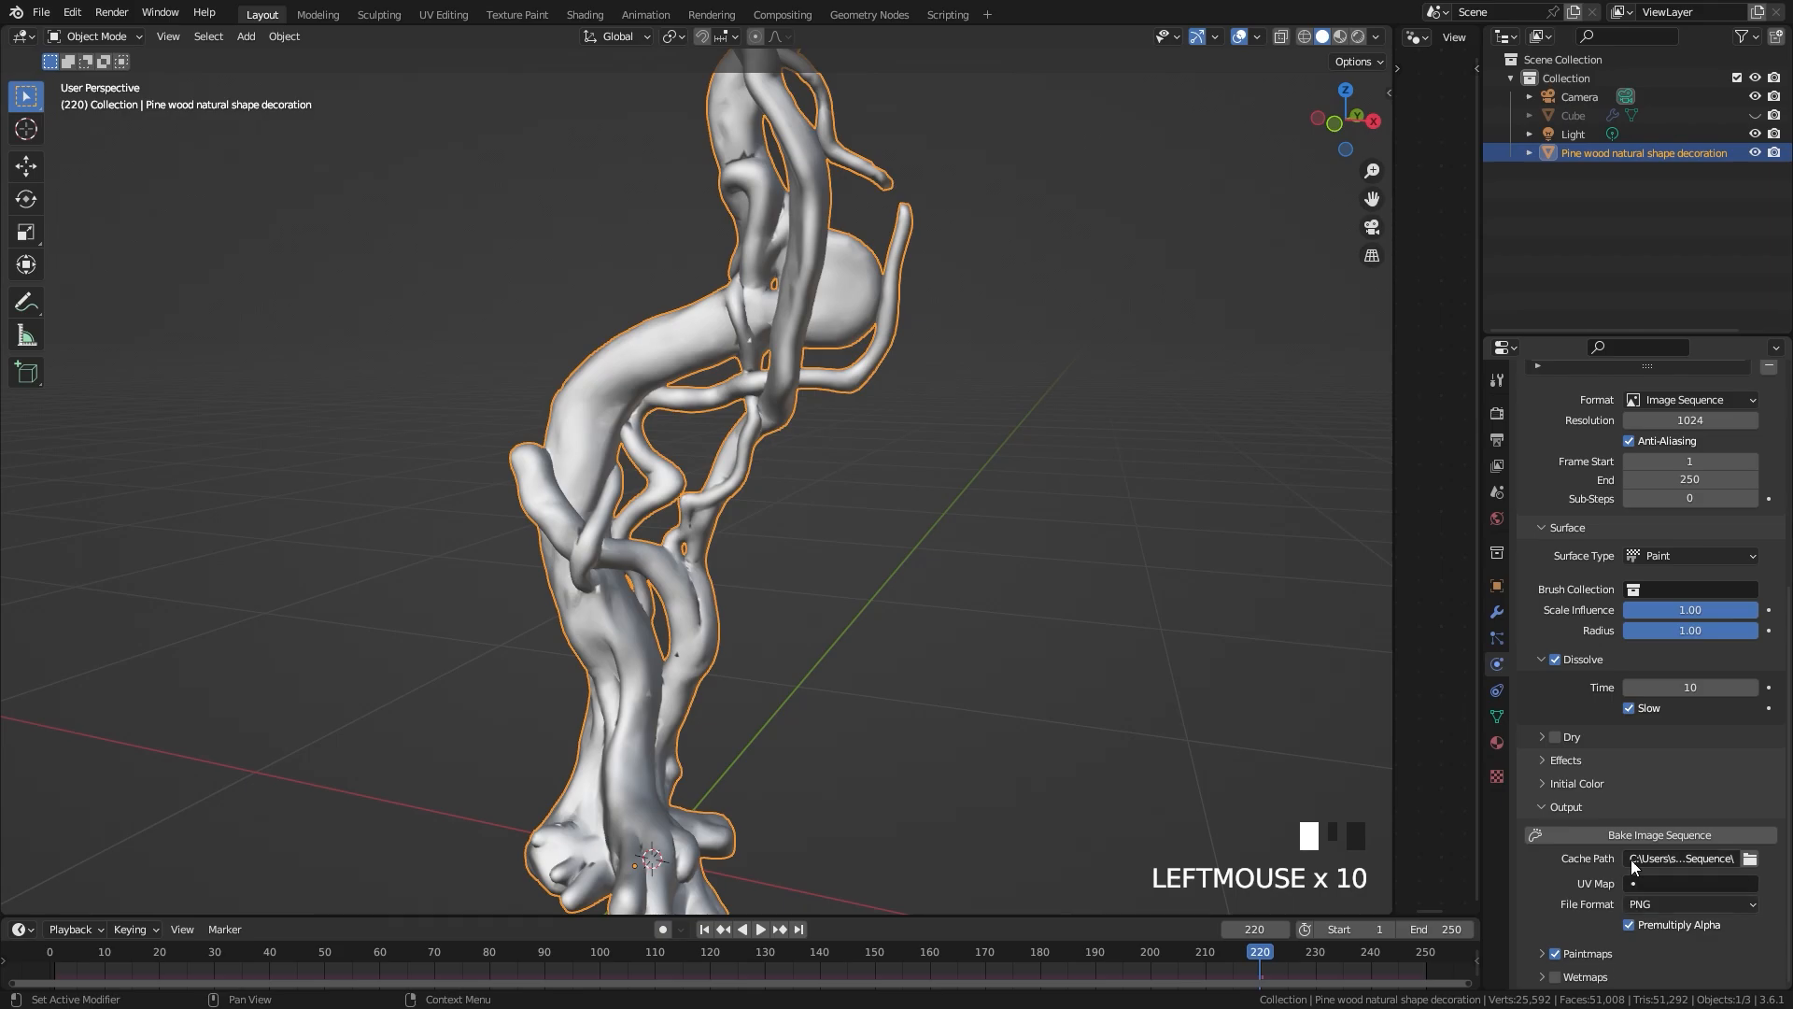
Step: Unwrap the entire pine wood mesh with Smart UV Project at its default settings and return to Object Mode
scroll(891, 534, down, 2)
middle_drag(891, 534, 790, 488)
scroll(812, 542, up, 2)
key(Tab)
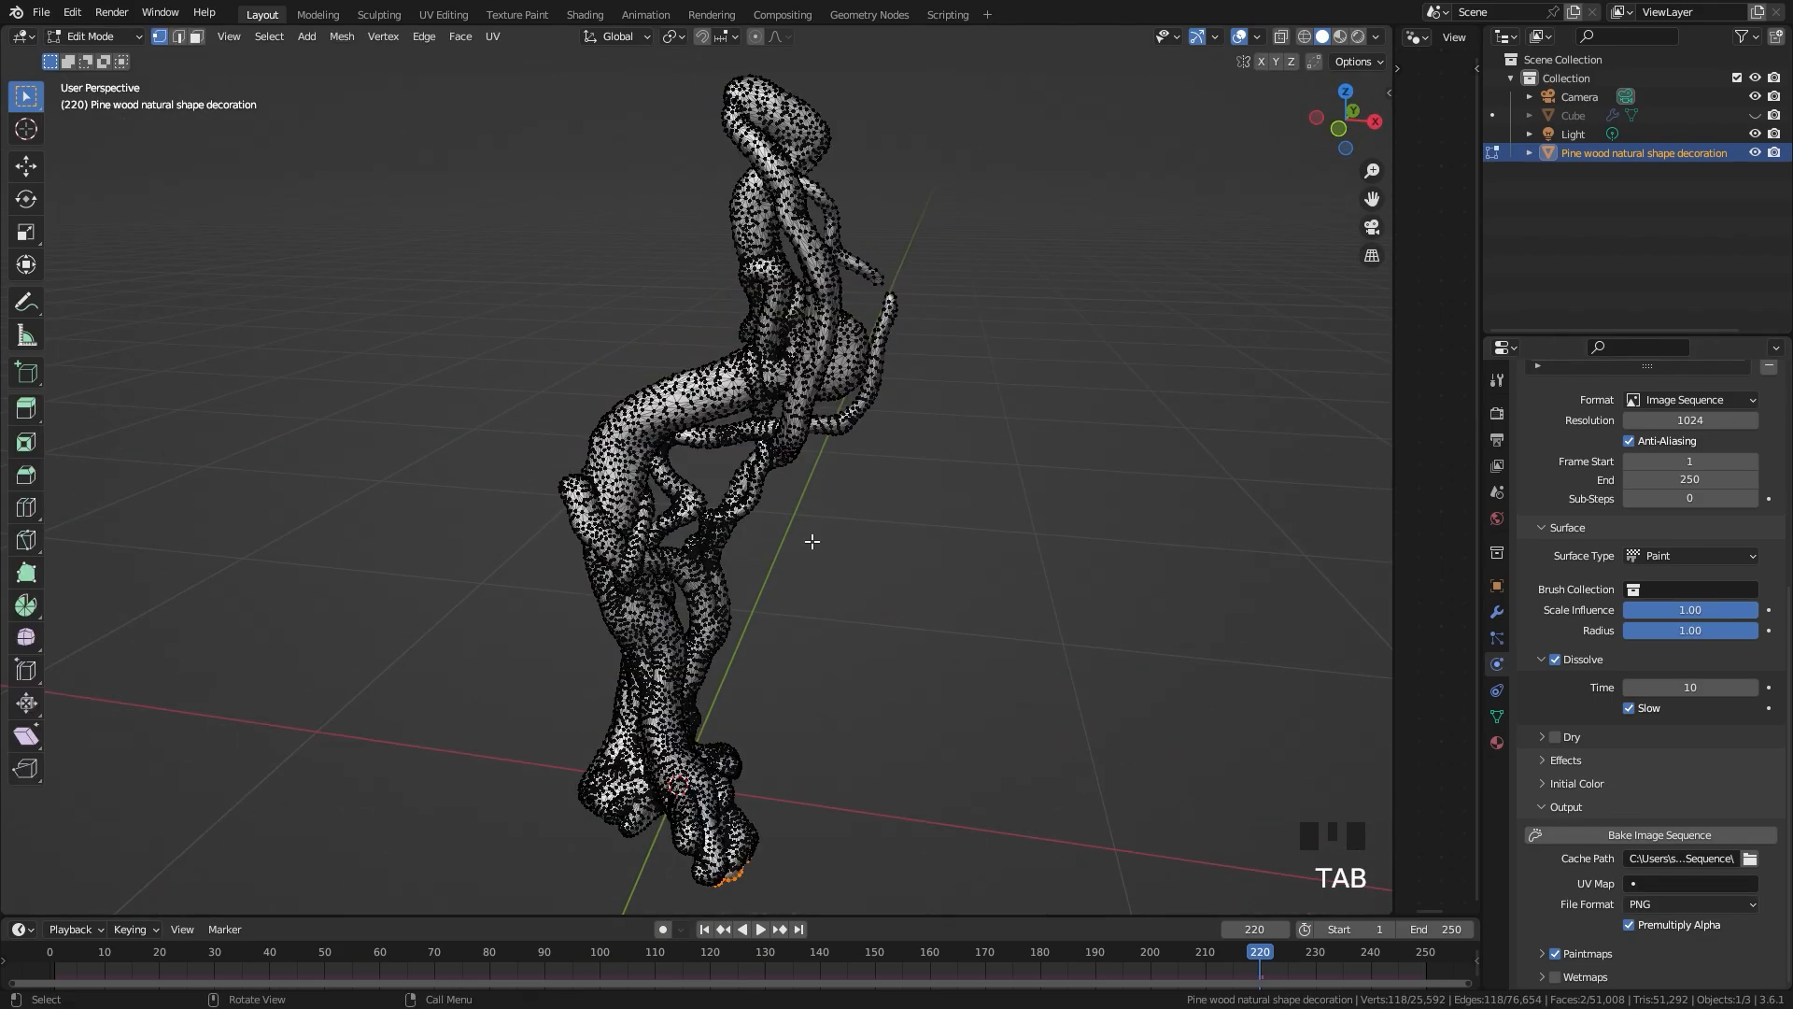
key(a)
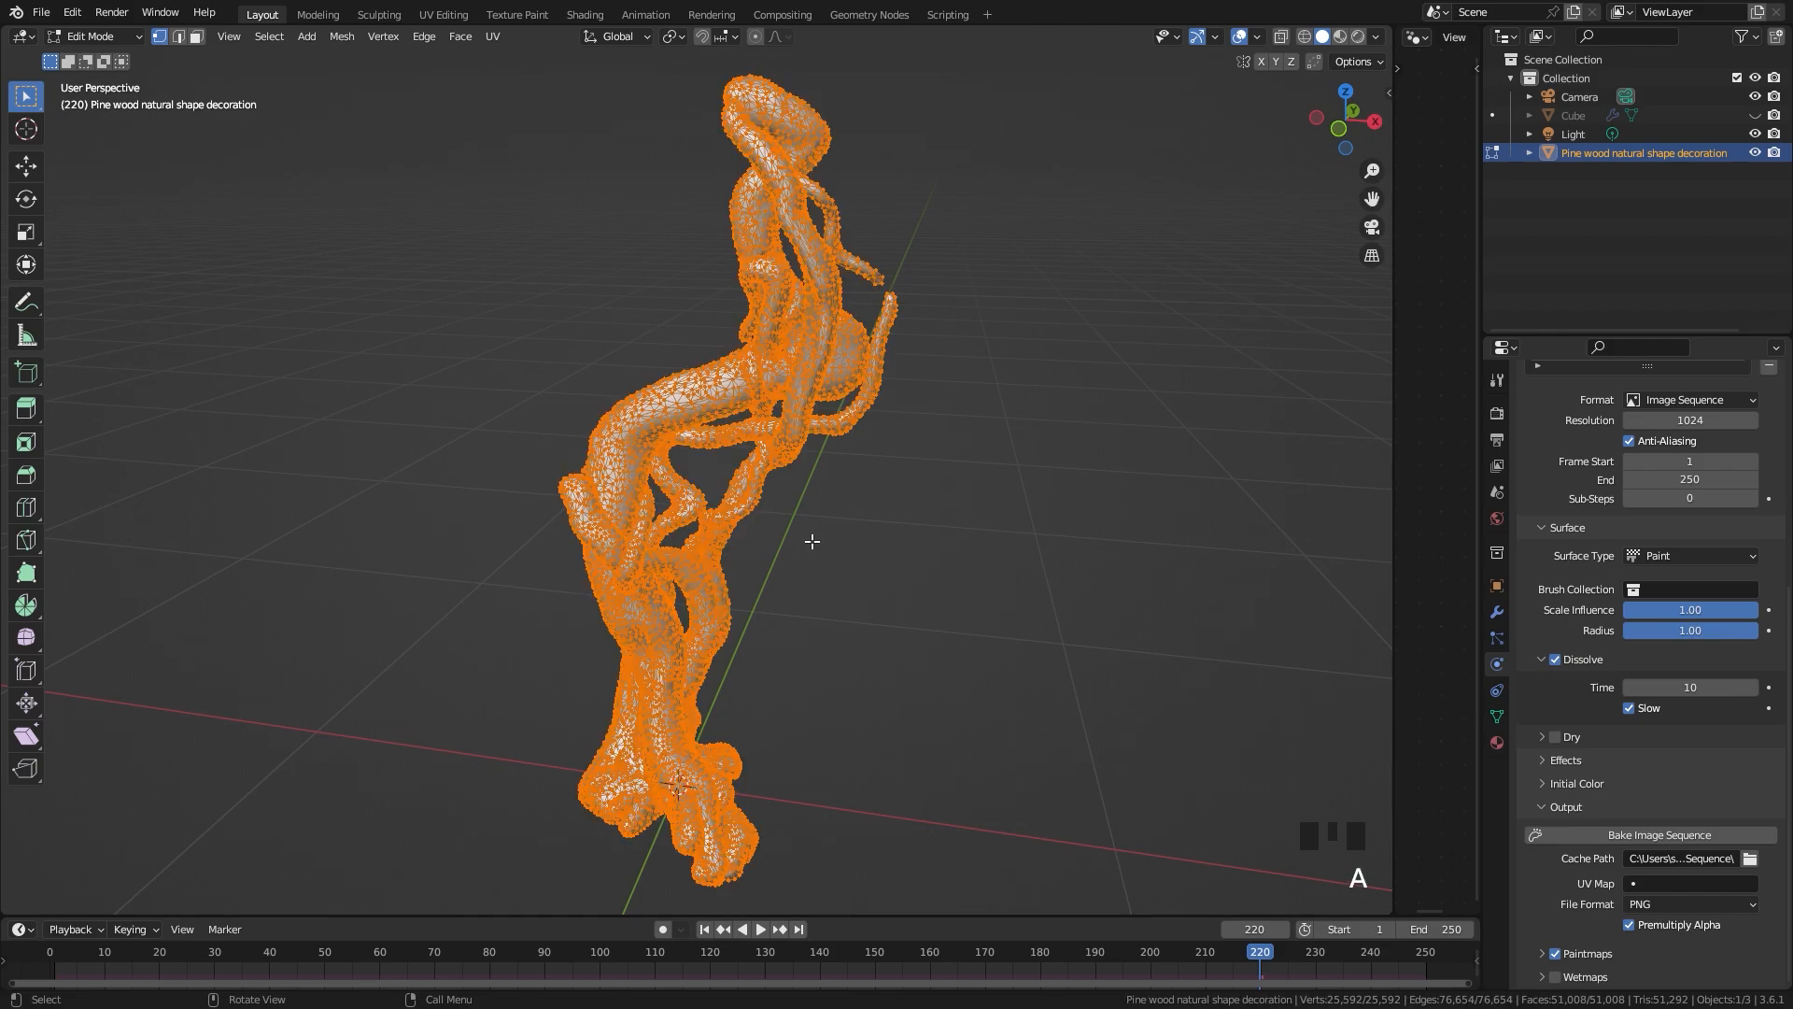
key(u)
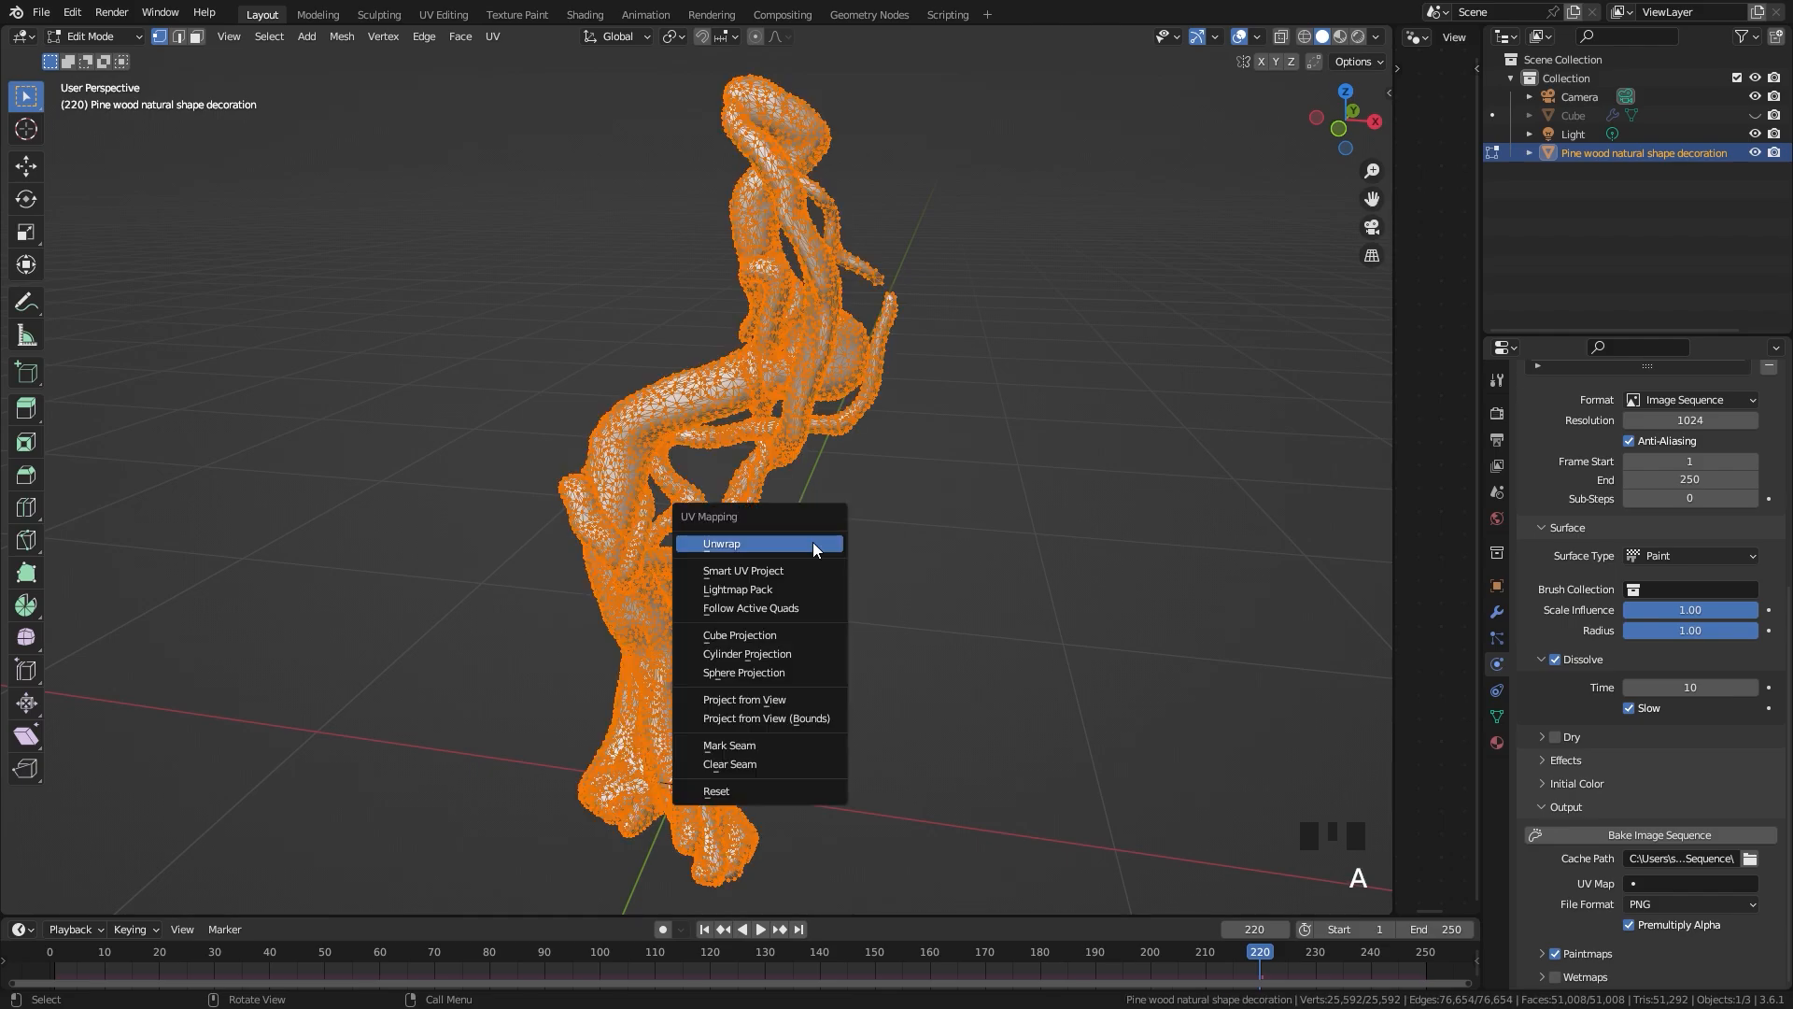
click(738, 570)
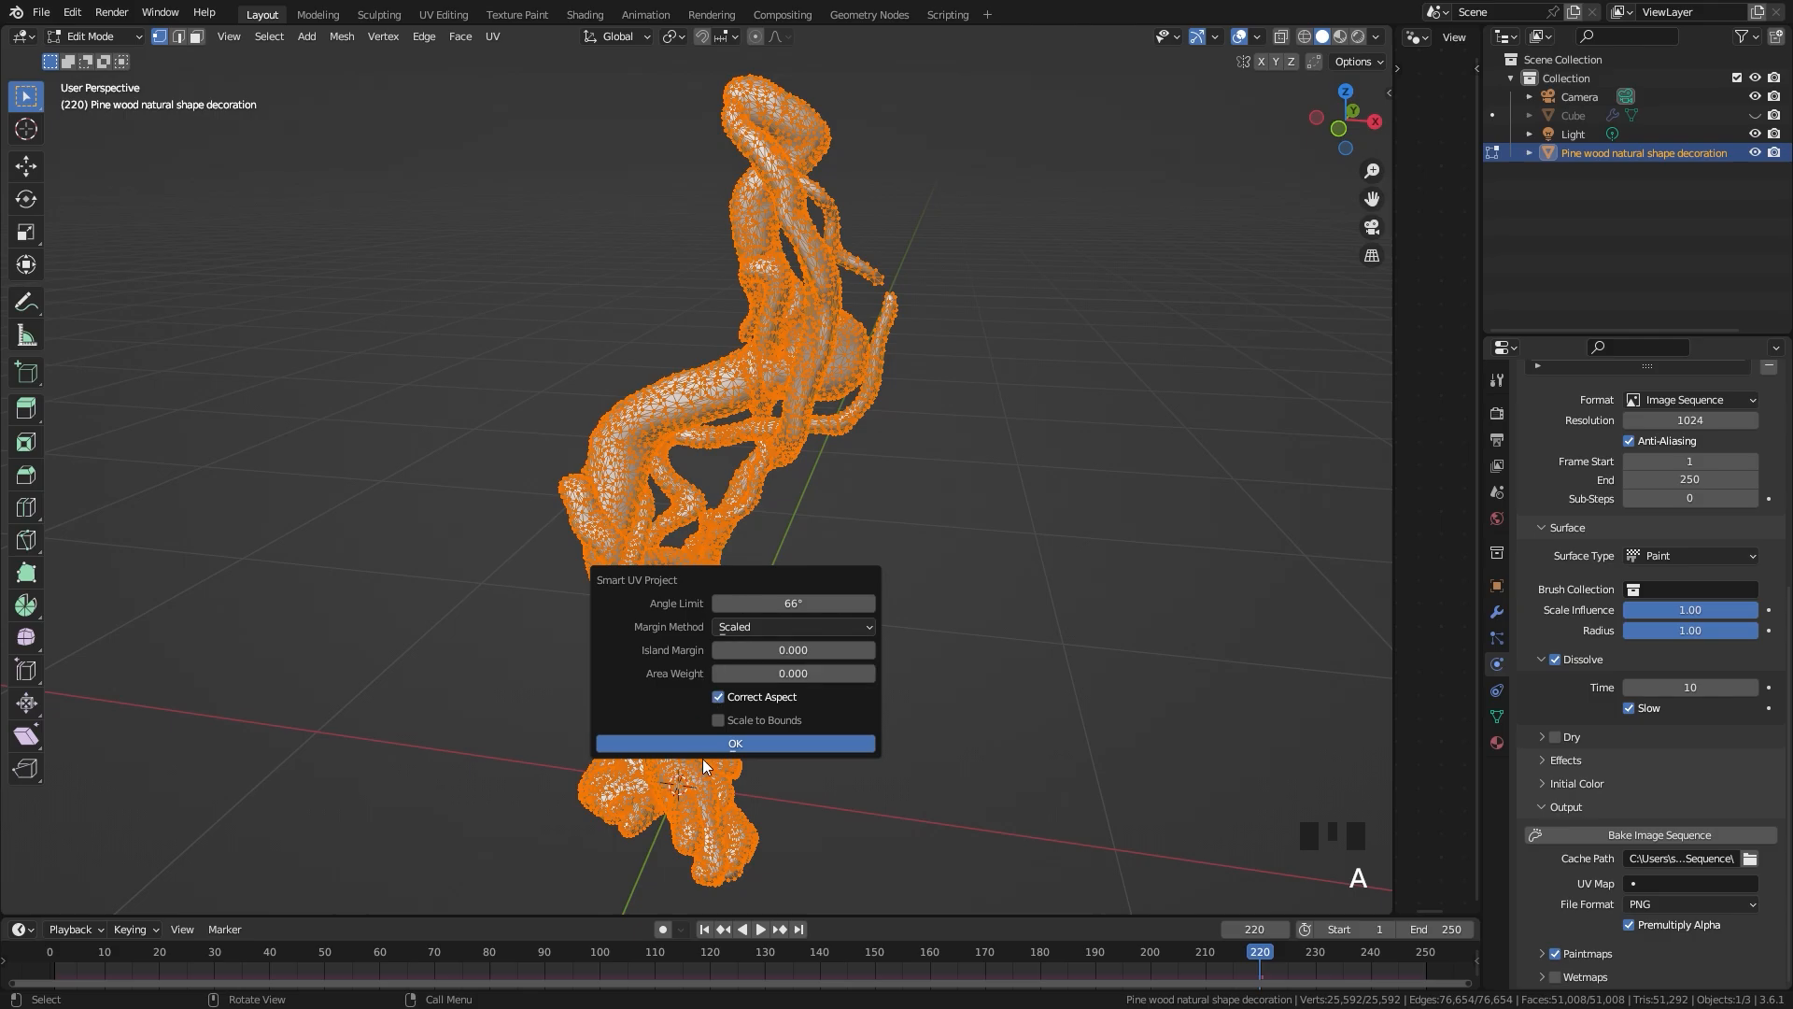
click(723, 739)
key(Tab)
Step: Assign UVChannel_1 as the UV map for the Dynamic Paint output
middle_drag(884, 637, 693, 558)
click(1696, 882)
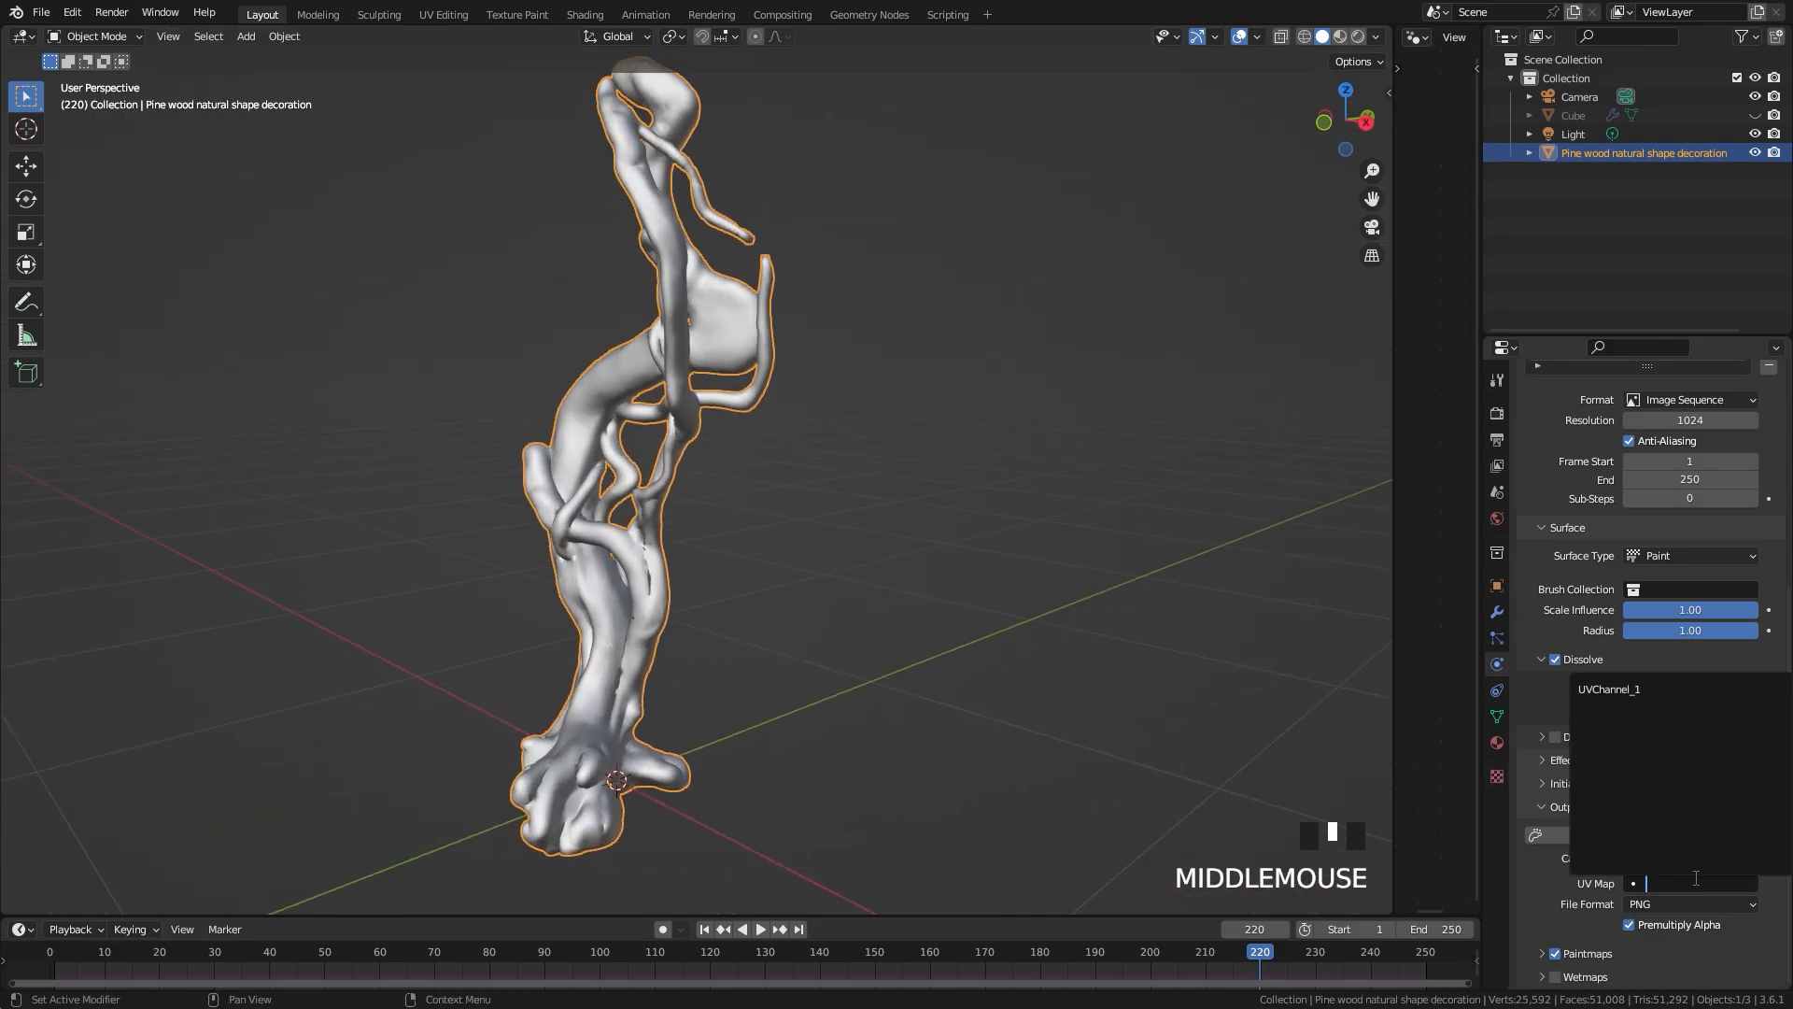
click(1633, 696)
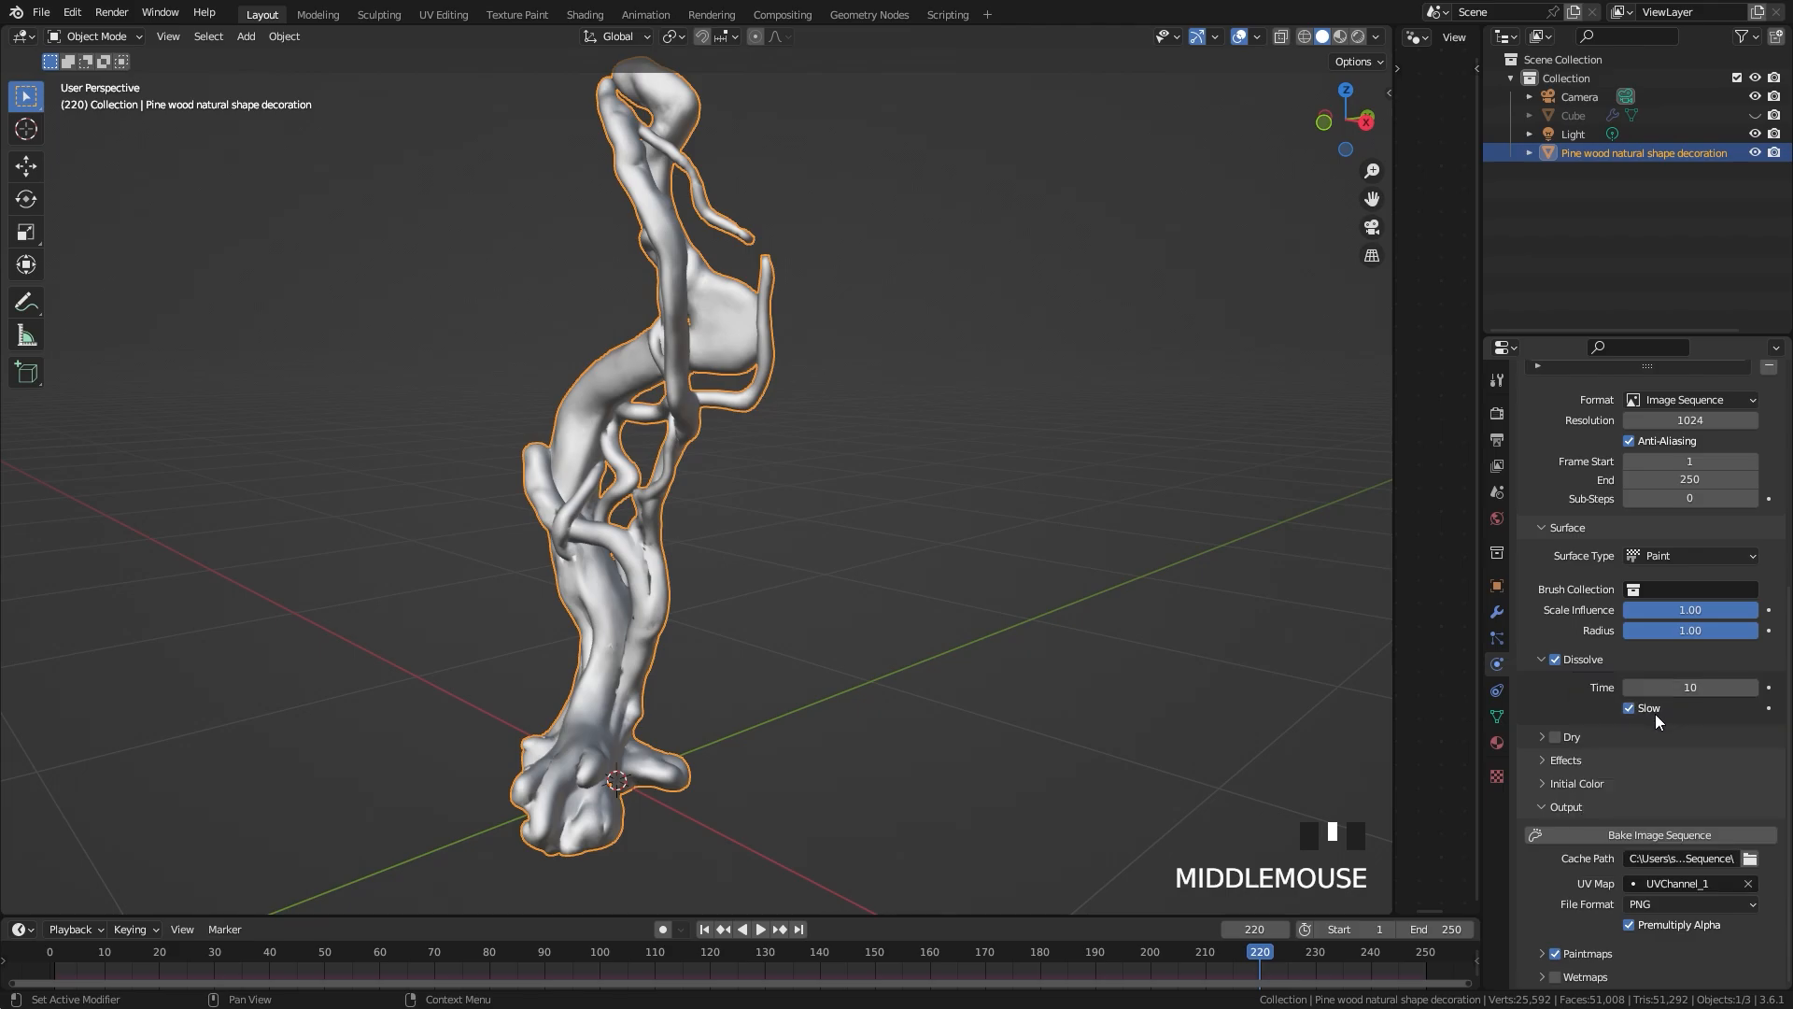
Step: Unhide the Cube in the viewport and select it
scroll(1659, 717, up, 5)
middle_drag(919, 559, 1034, 559)
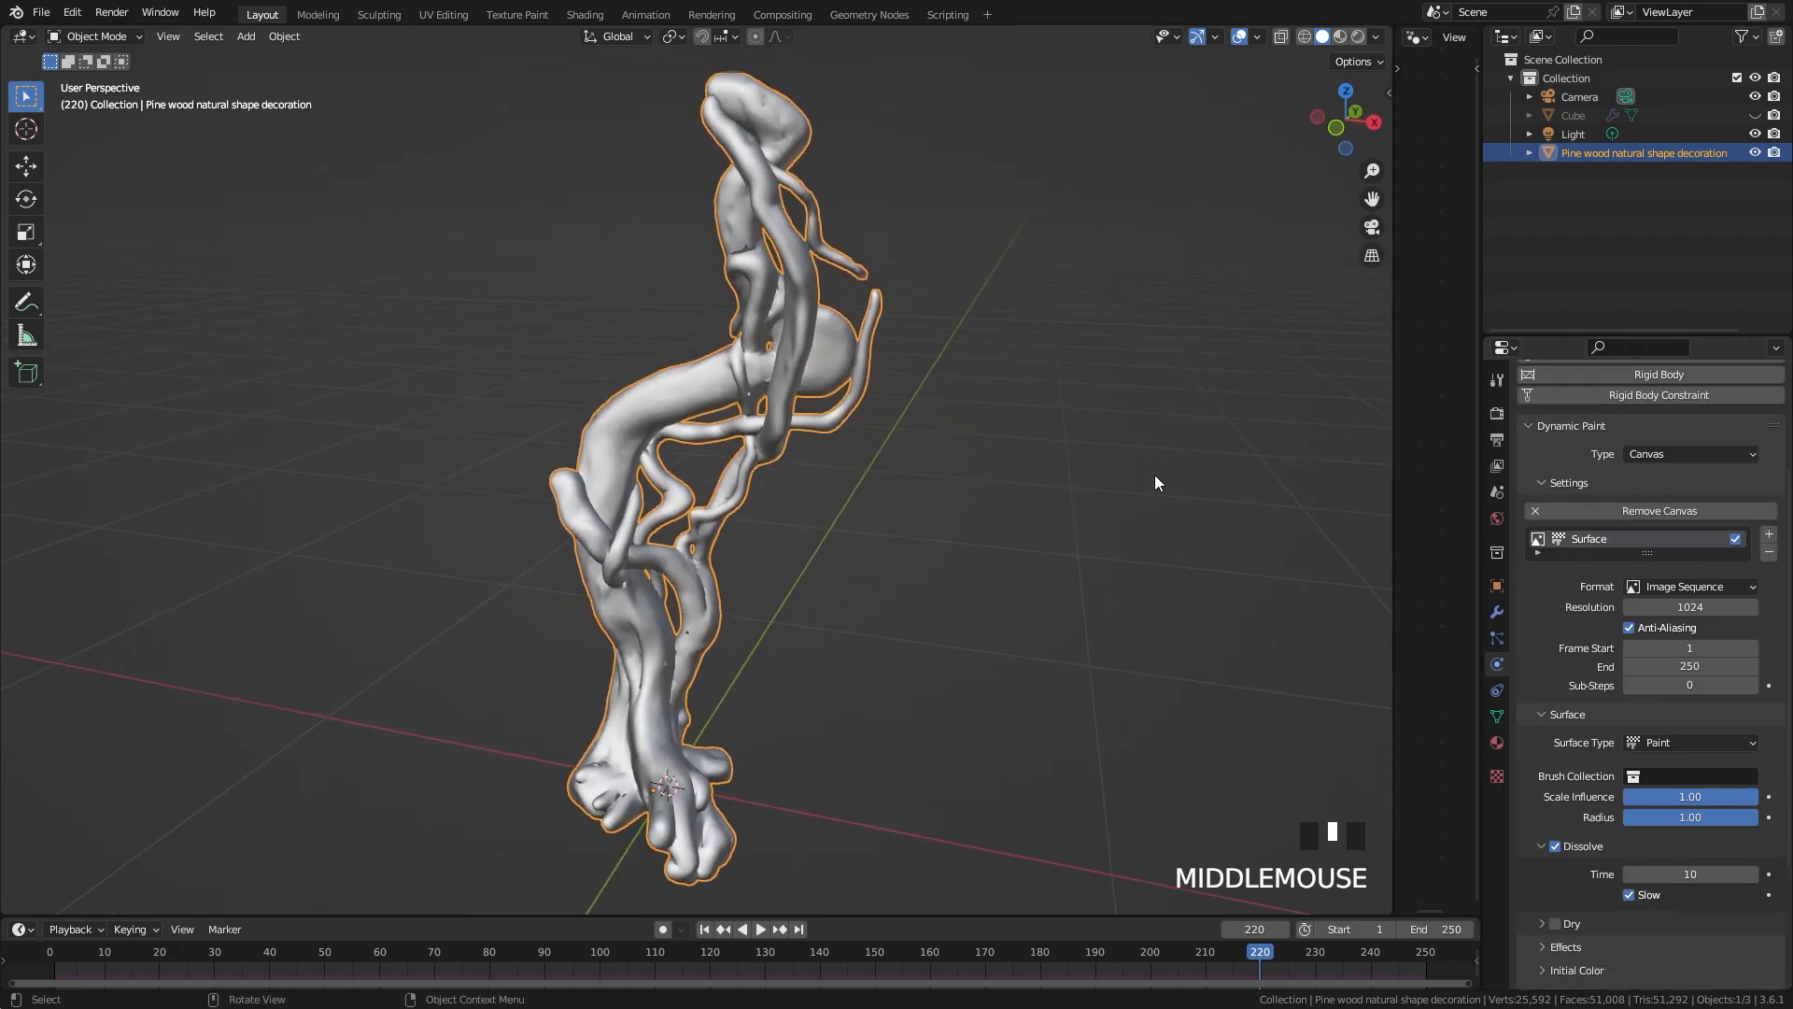
click(1572, 116)
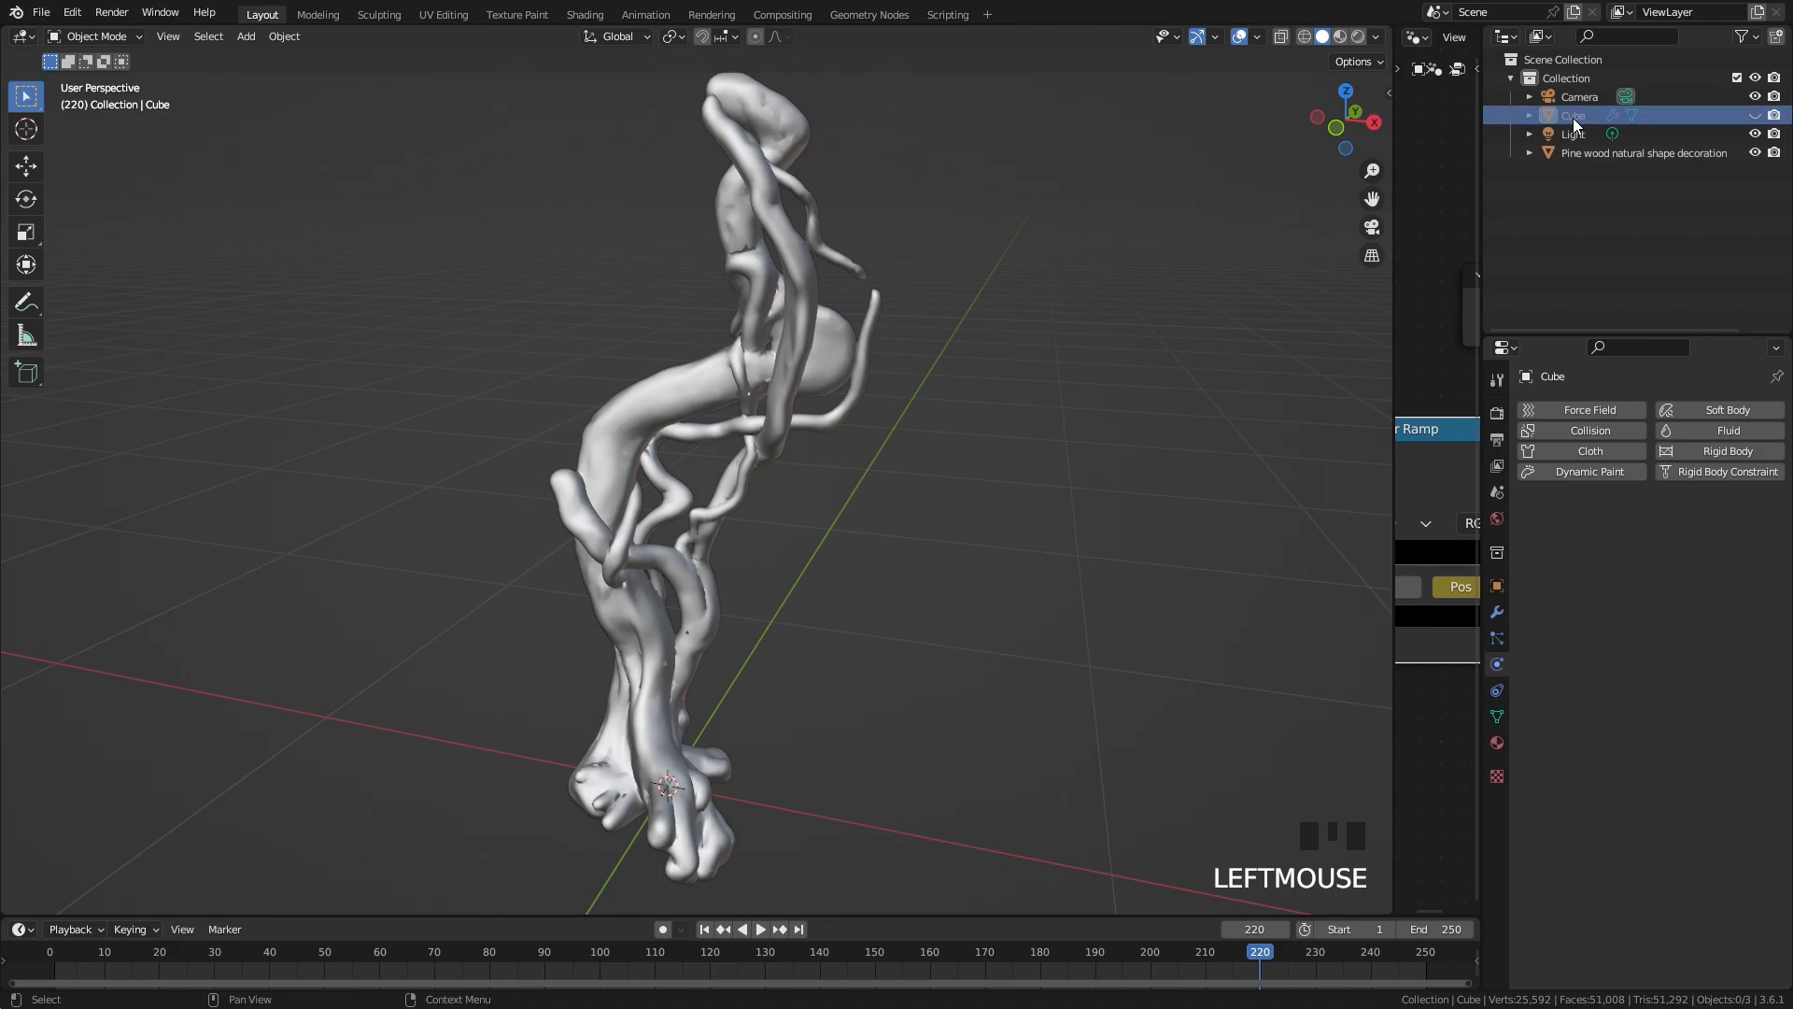
click(1756, 116)
scroll(956, 373, down, 2)
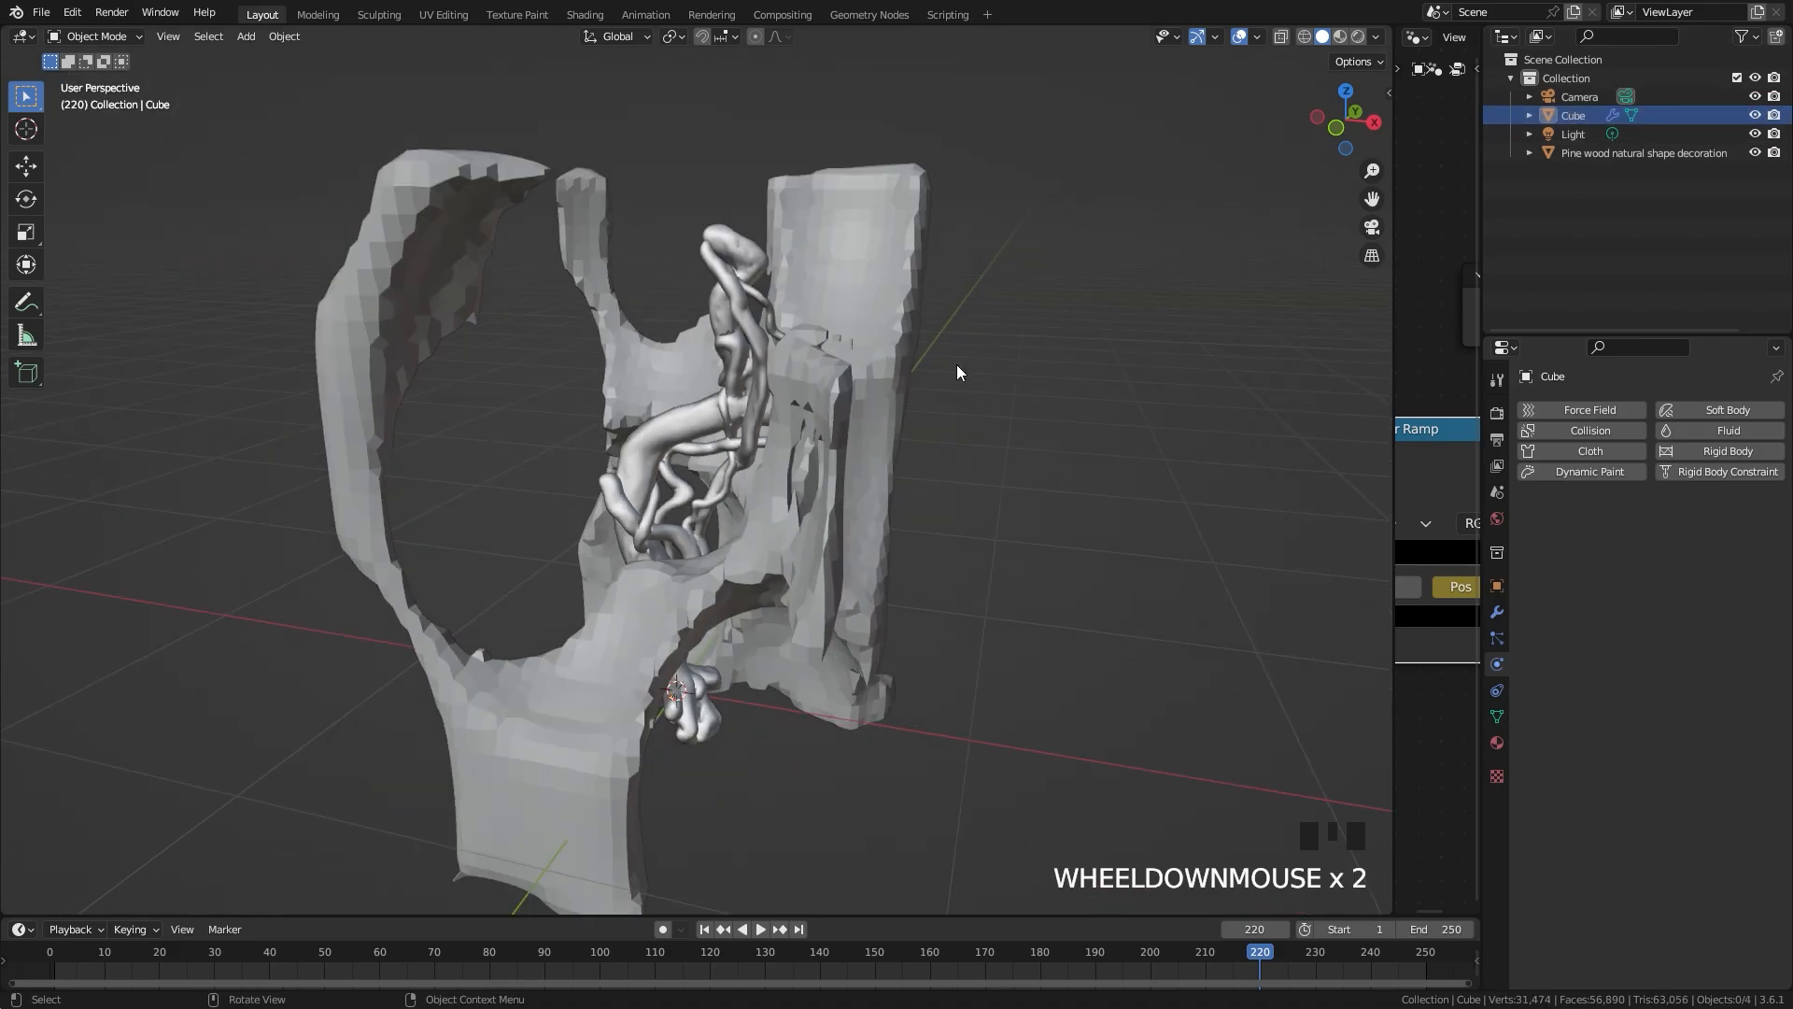
click(846, 348)
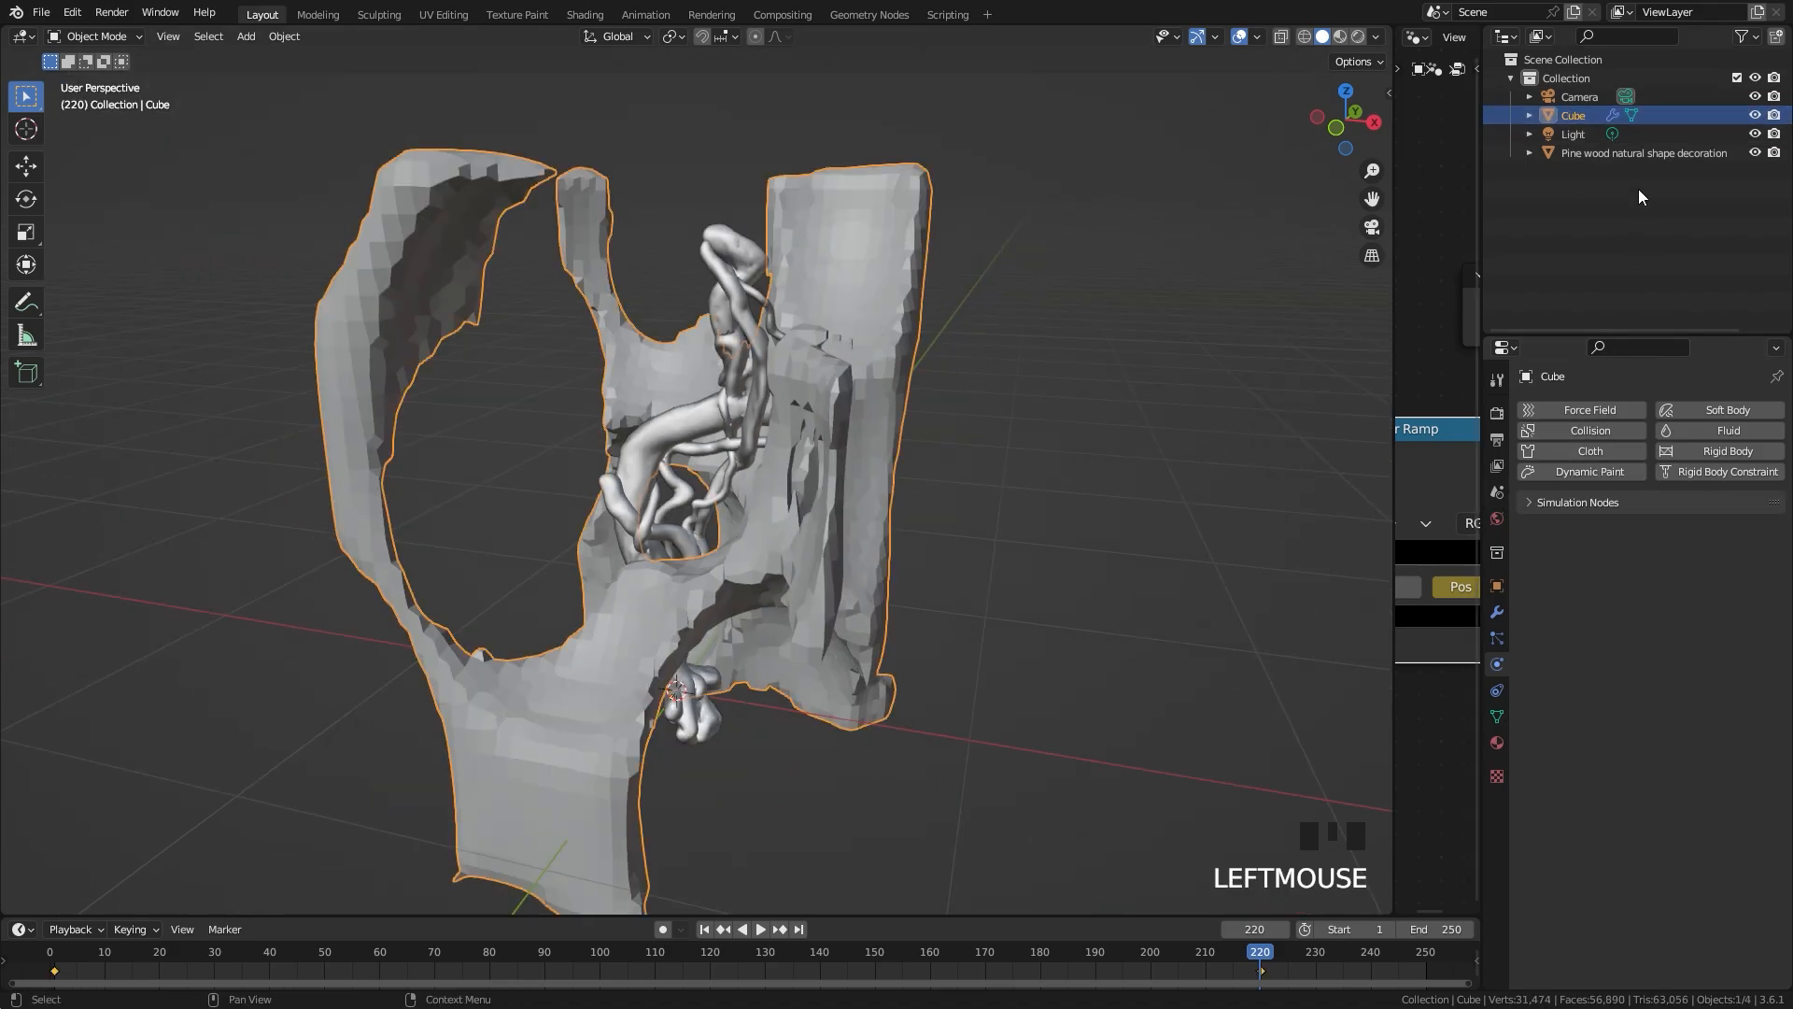
Step: Enable Dynamic Paint physics on the Cube, change its type to Brush and add the brush
click(1591, 472)
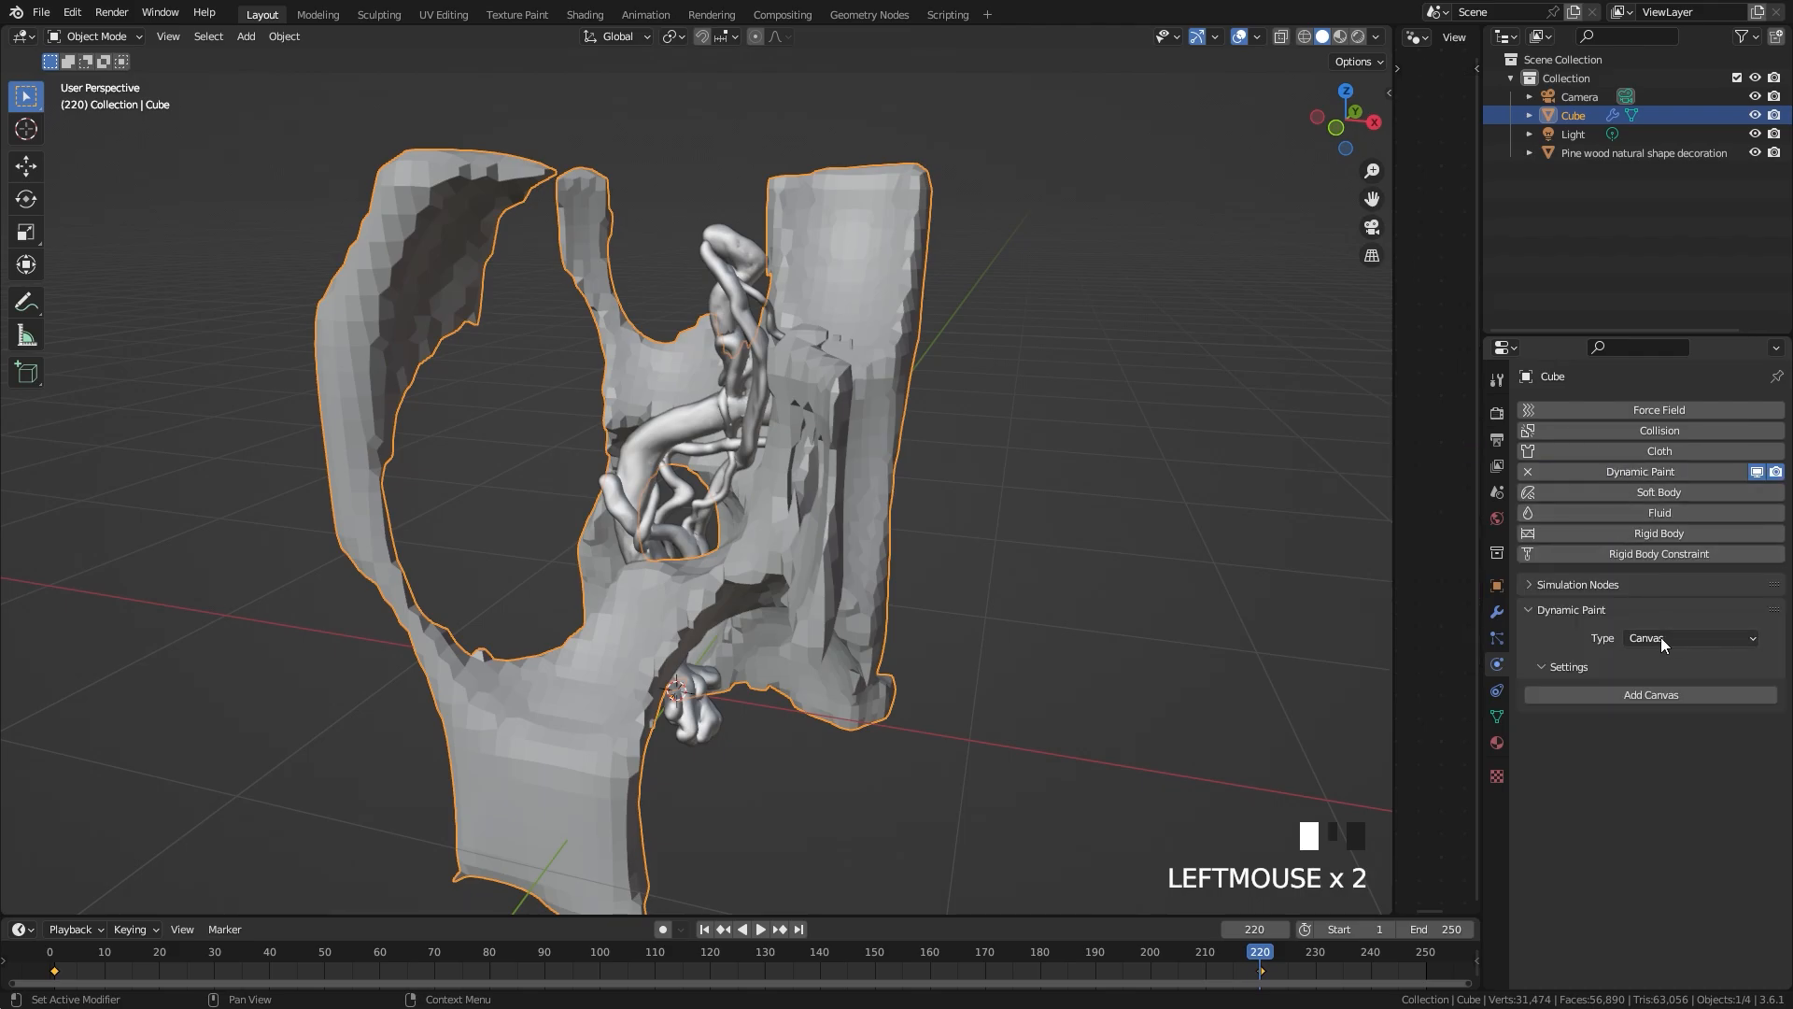
click(1660, 638)
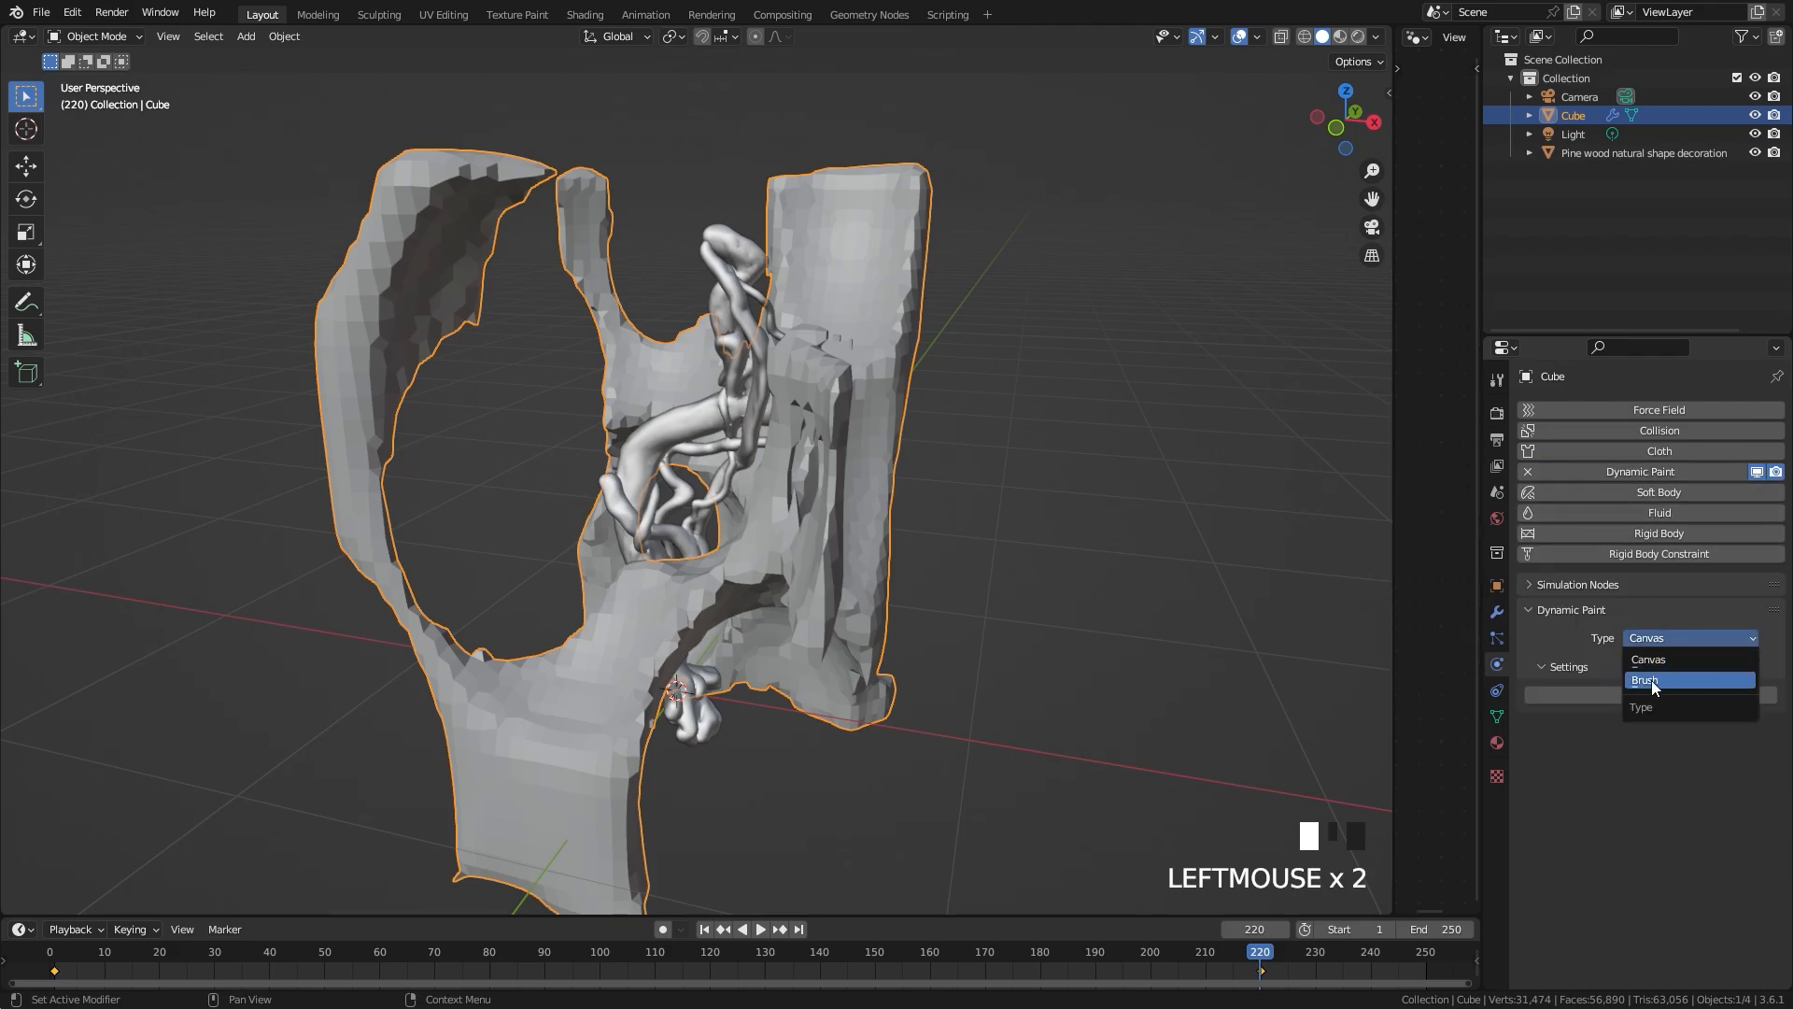
click(1651, 680)
click(1649, 695)
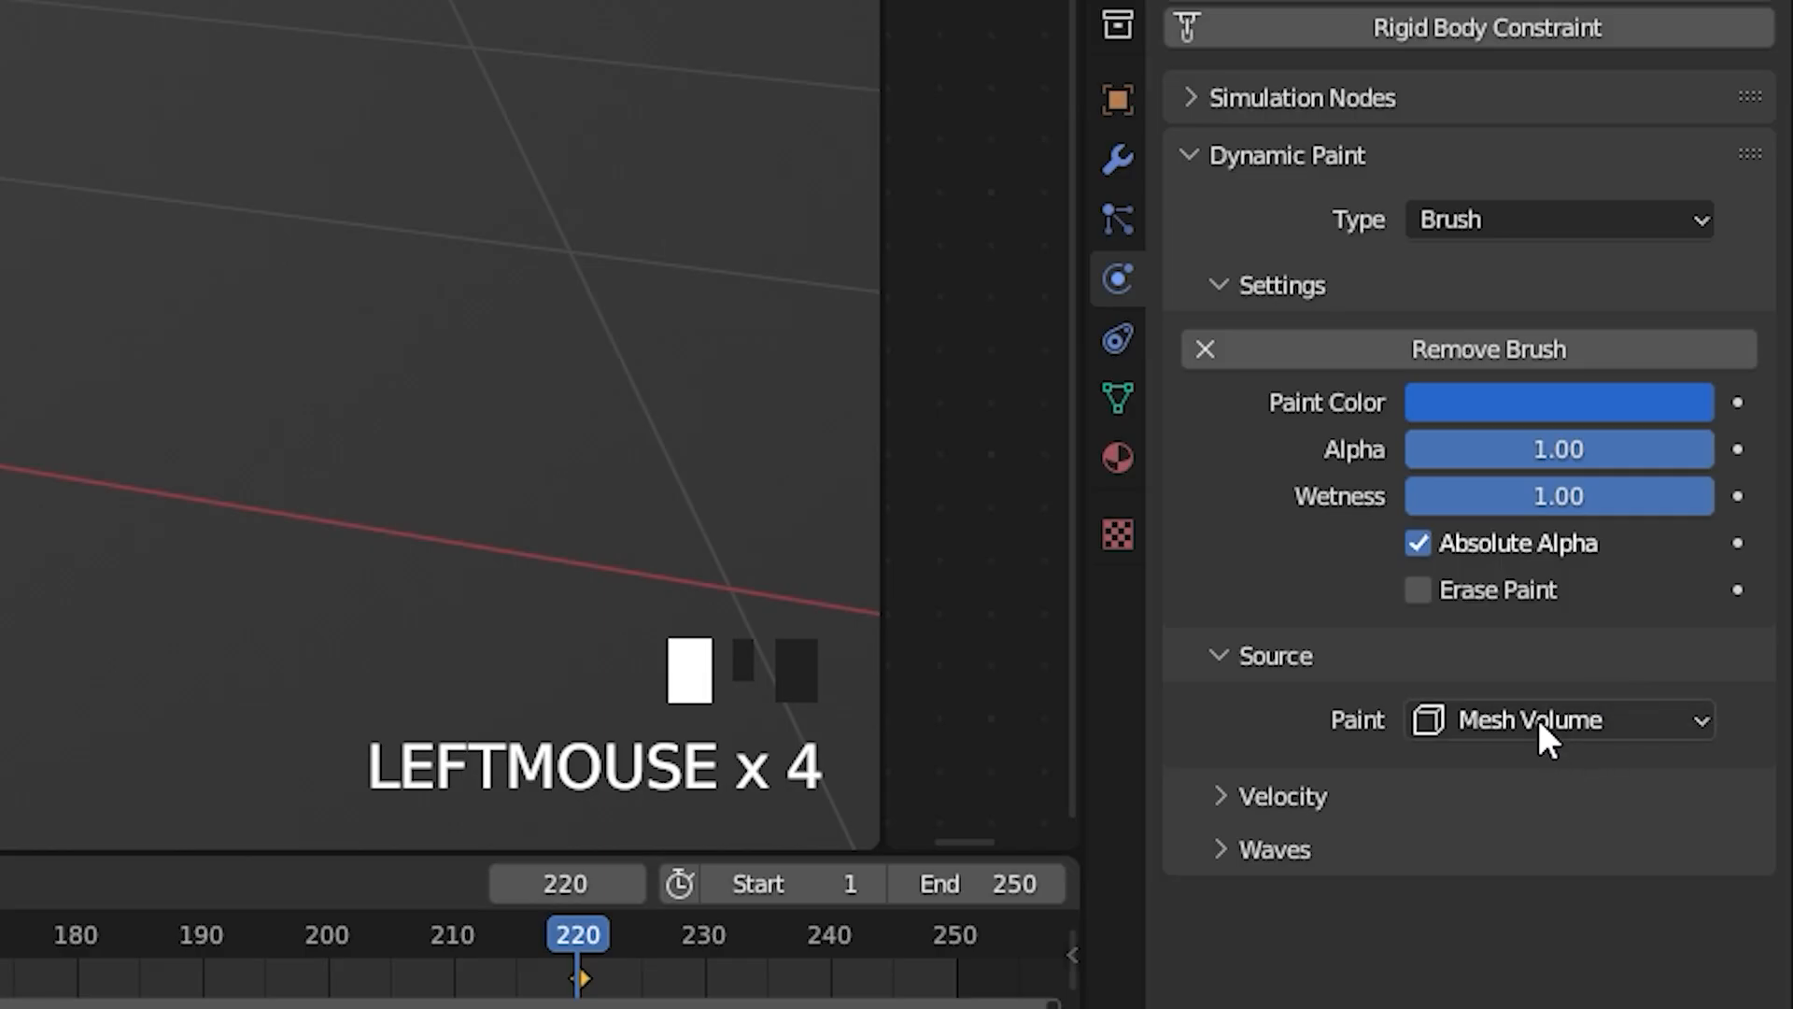
Step: Set the brush's paint source to Proximity with a distance of 0.05
click(1683, 858)
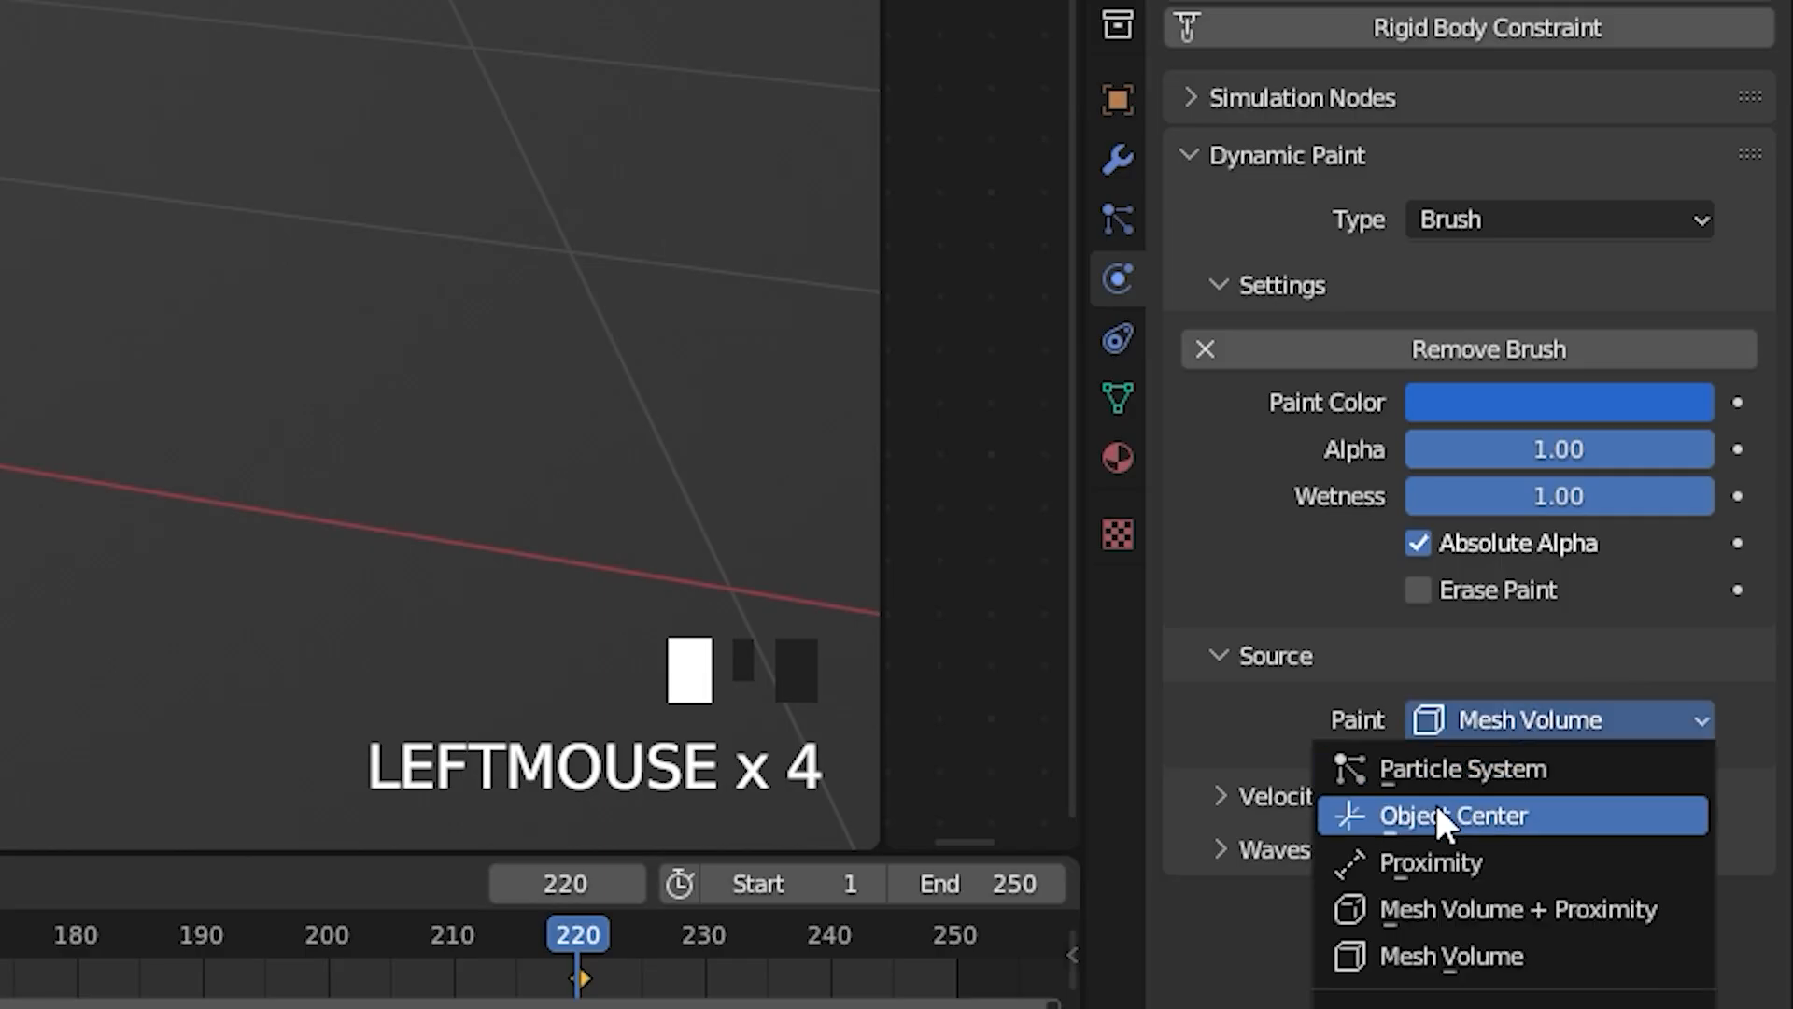
click(1419, 859)
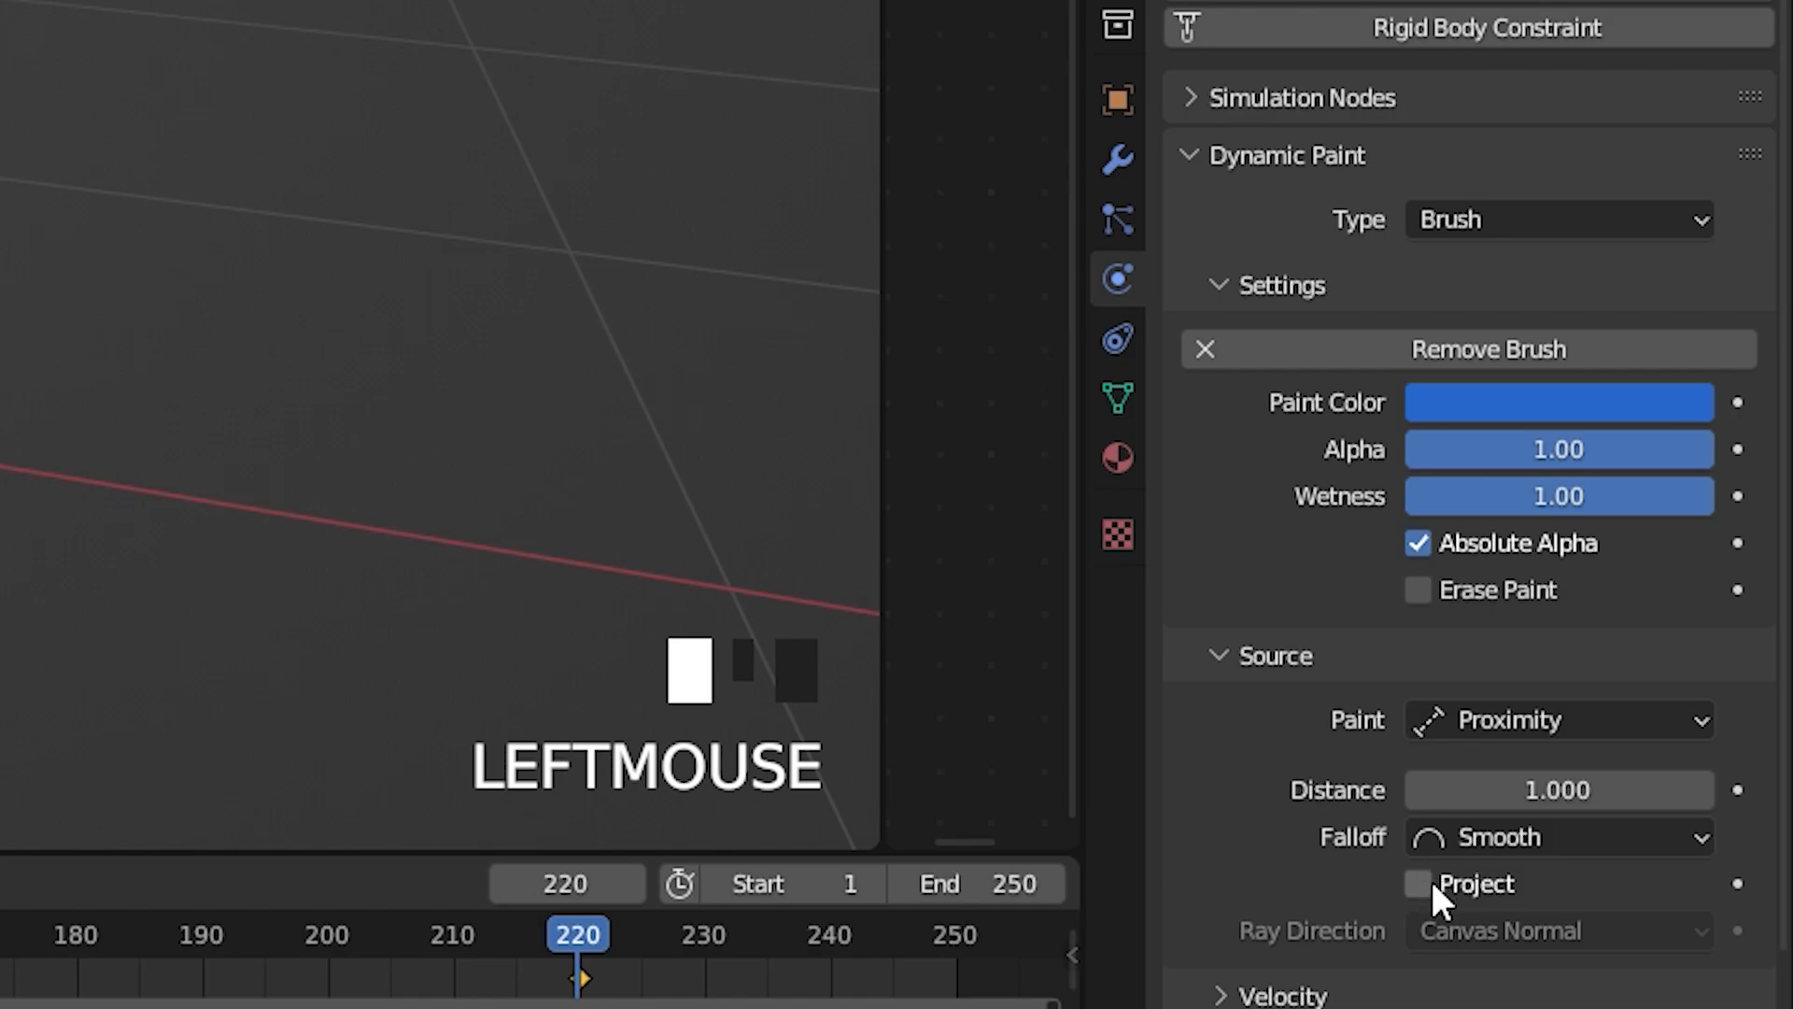
click(1521, 787)
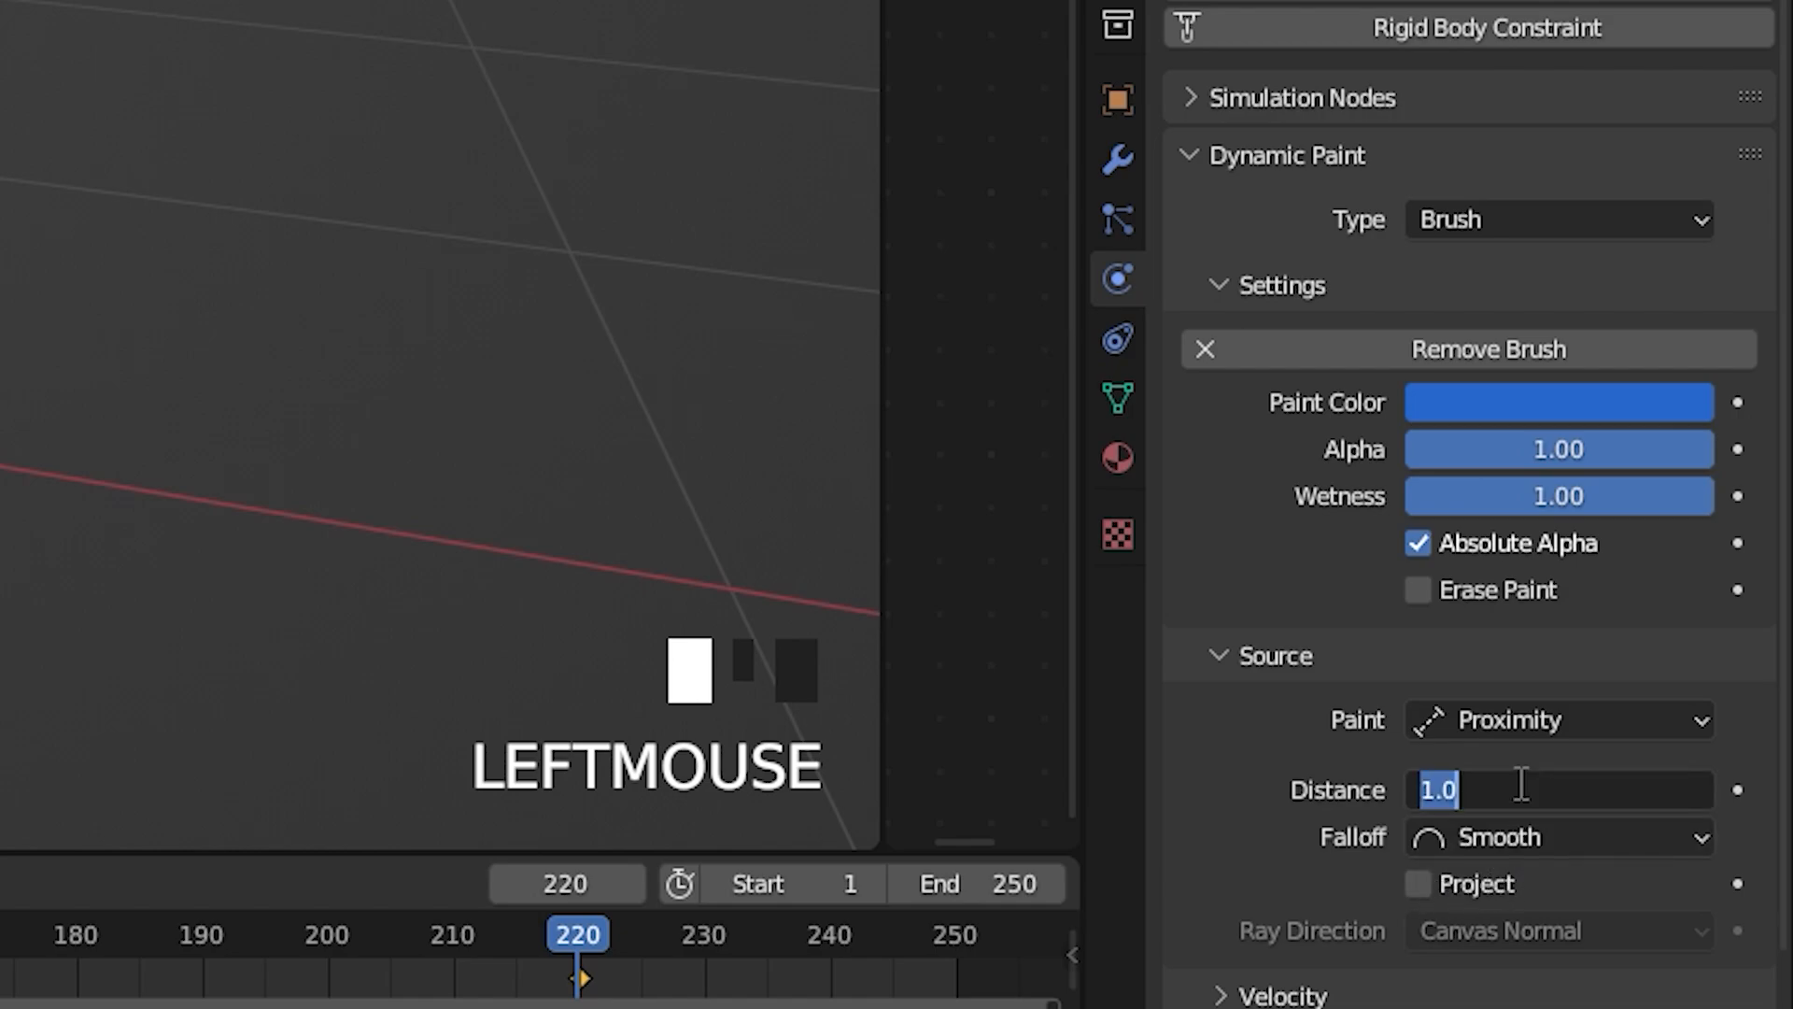
text(.0)
key(Return)
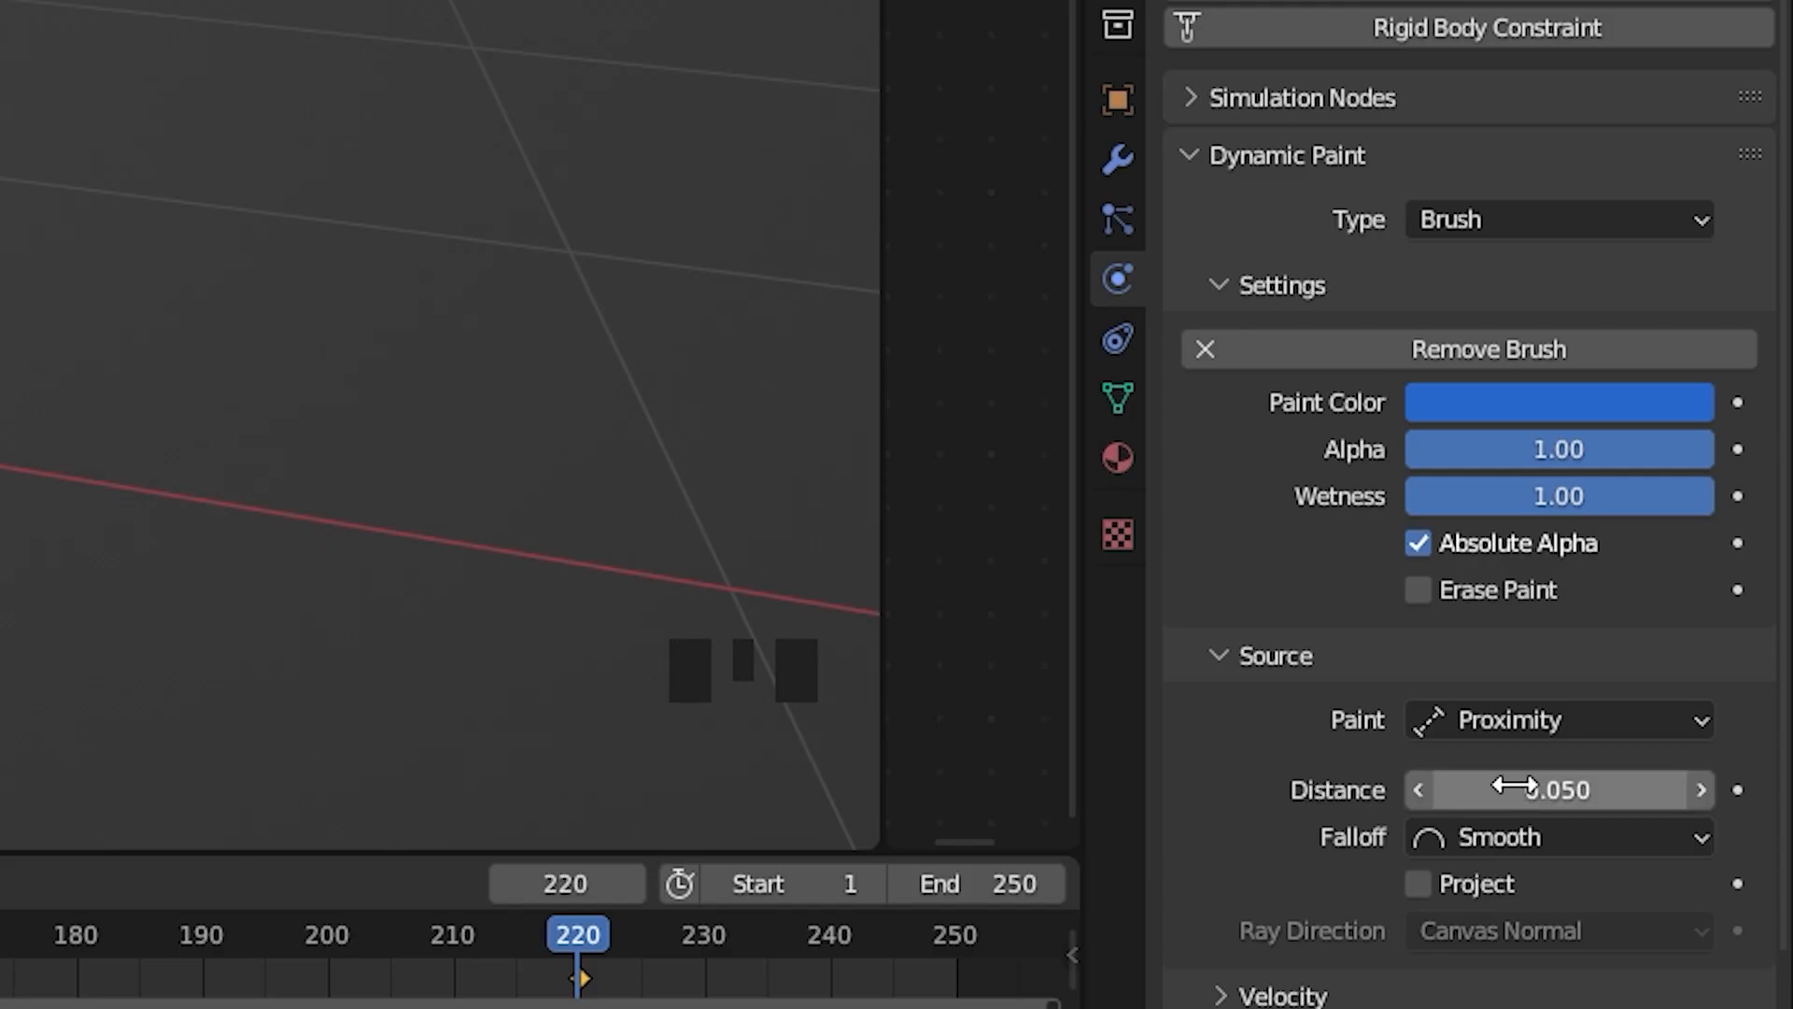
Step: Narrow the 3D viewport to expose the node editor and bring up the Cube's Geometry Nodes modifier
scroll(736, 561, up, 3)
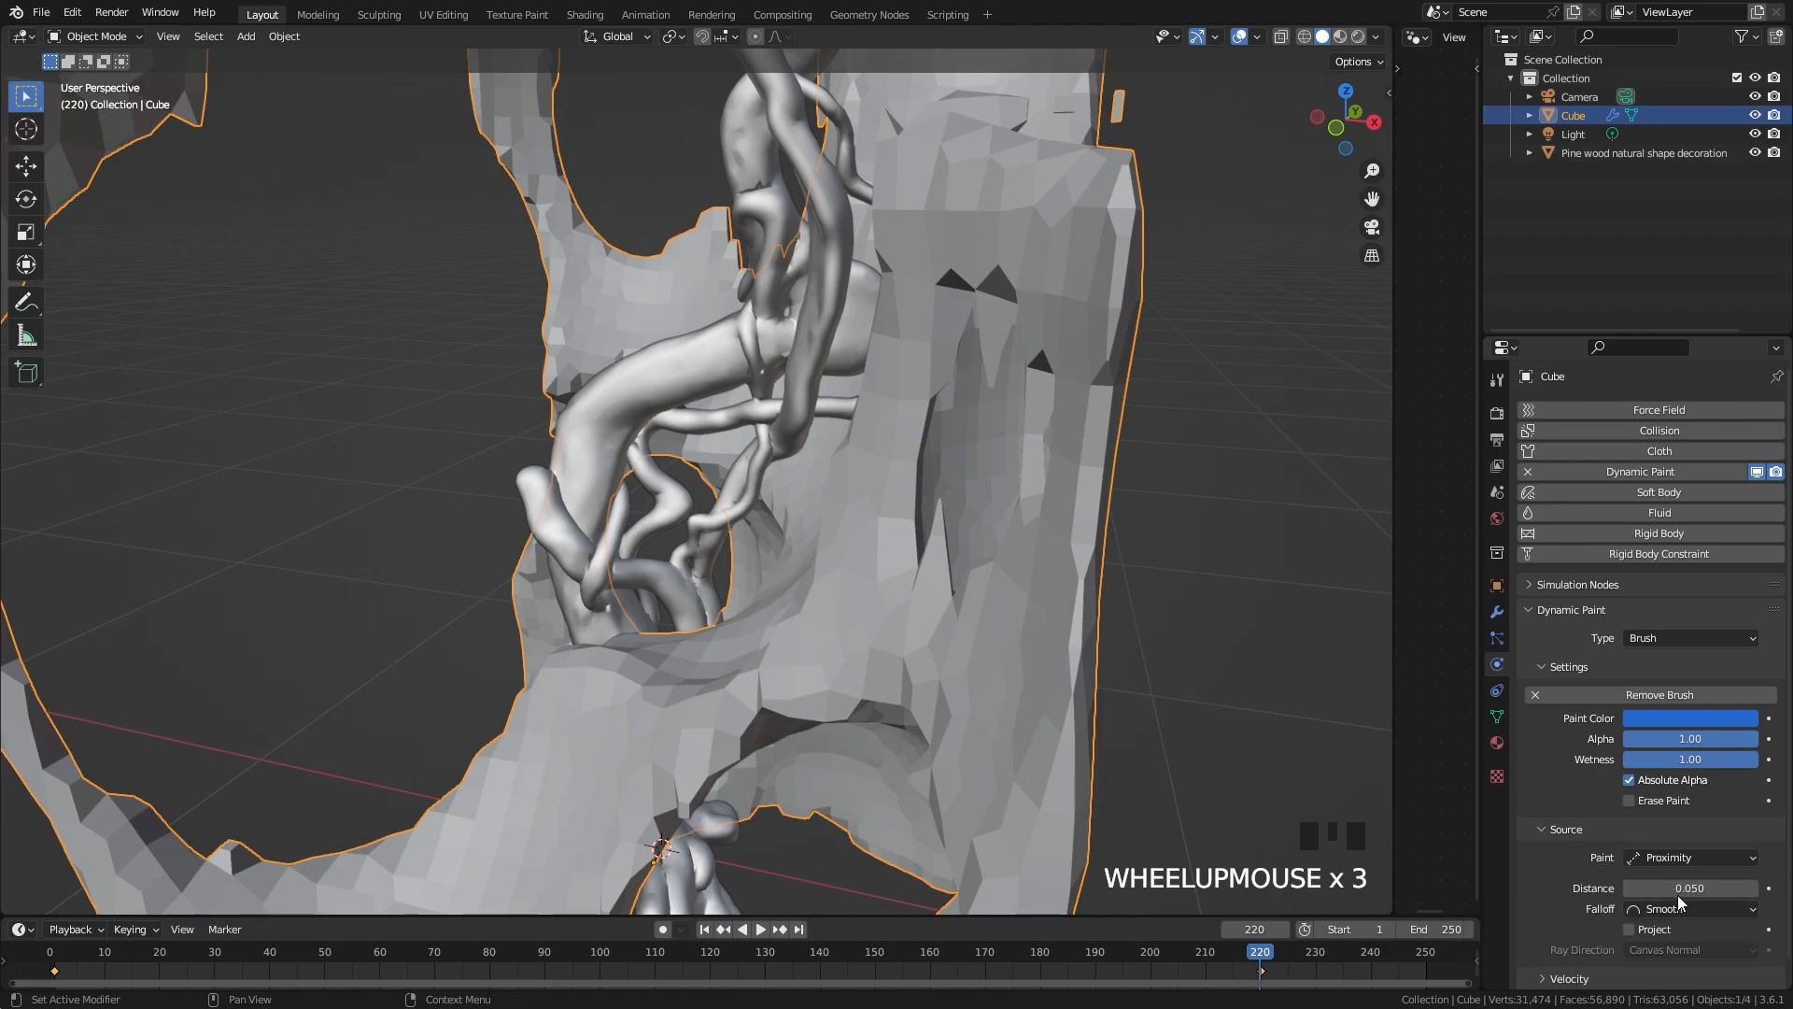
click(424, 456)
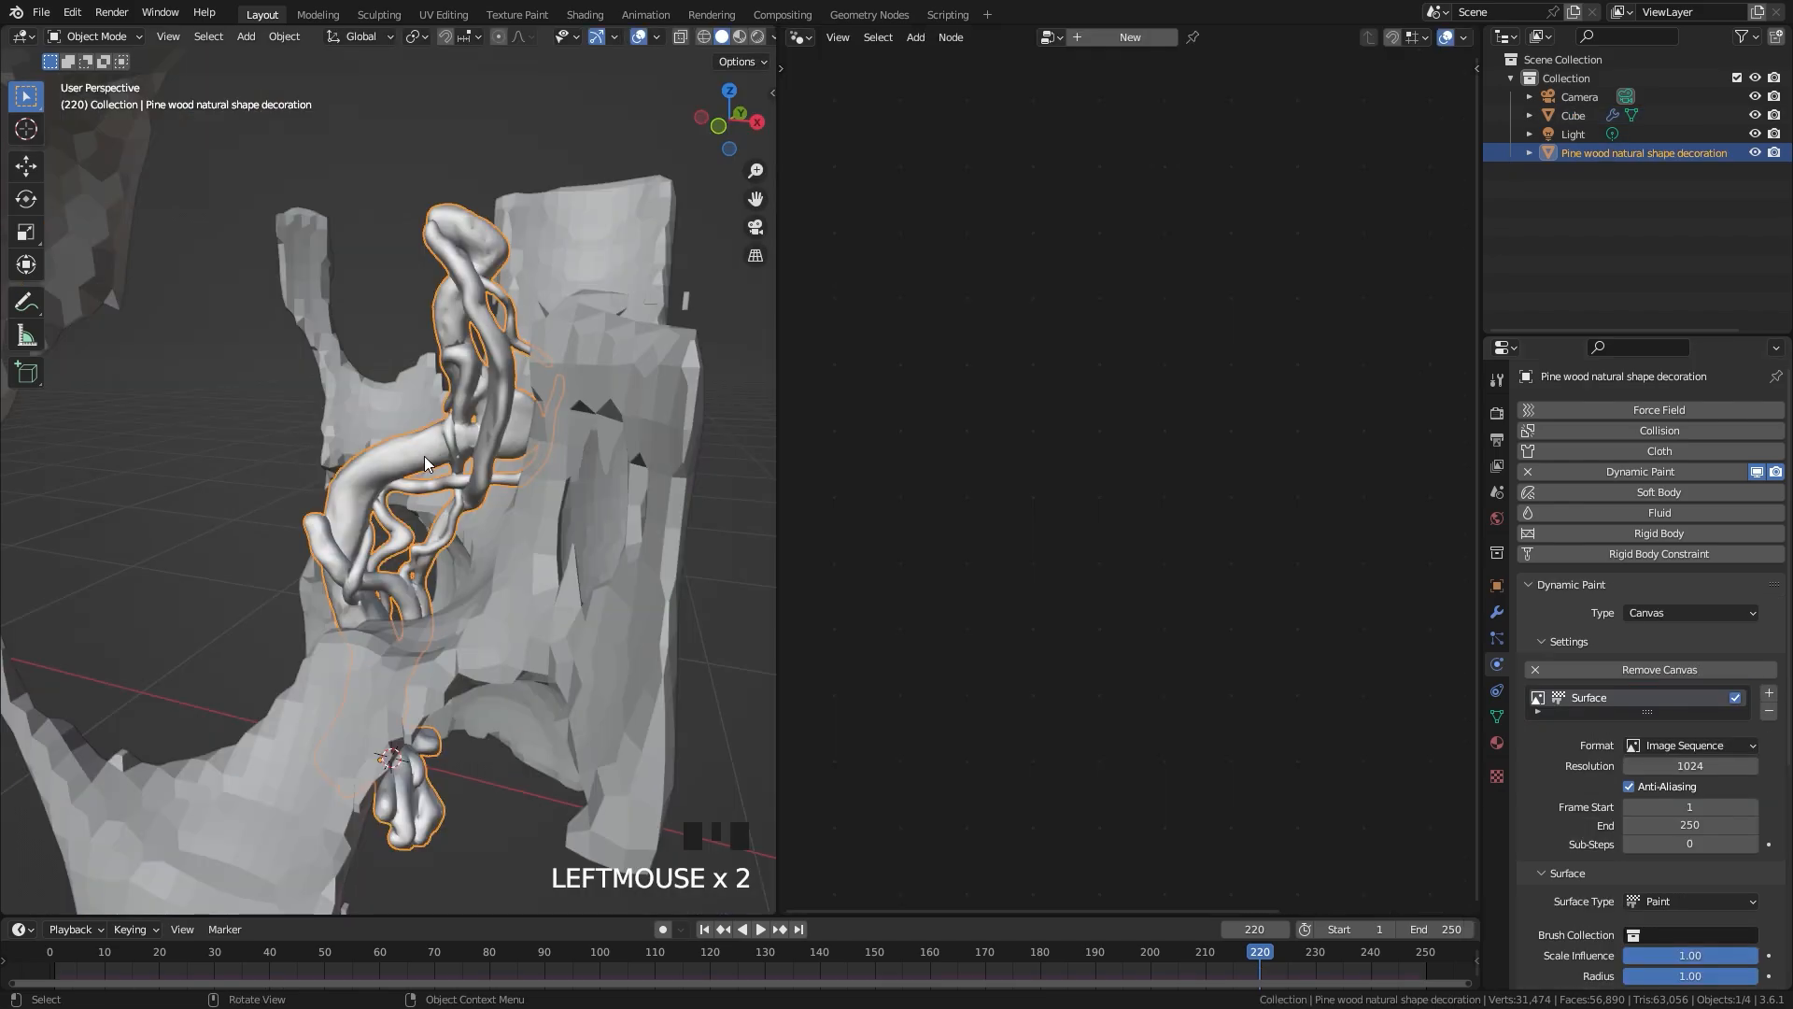
scroll(1588, 779, down, 8)
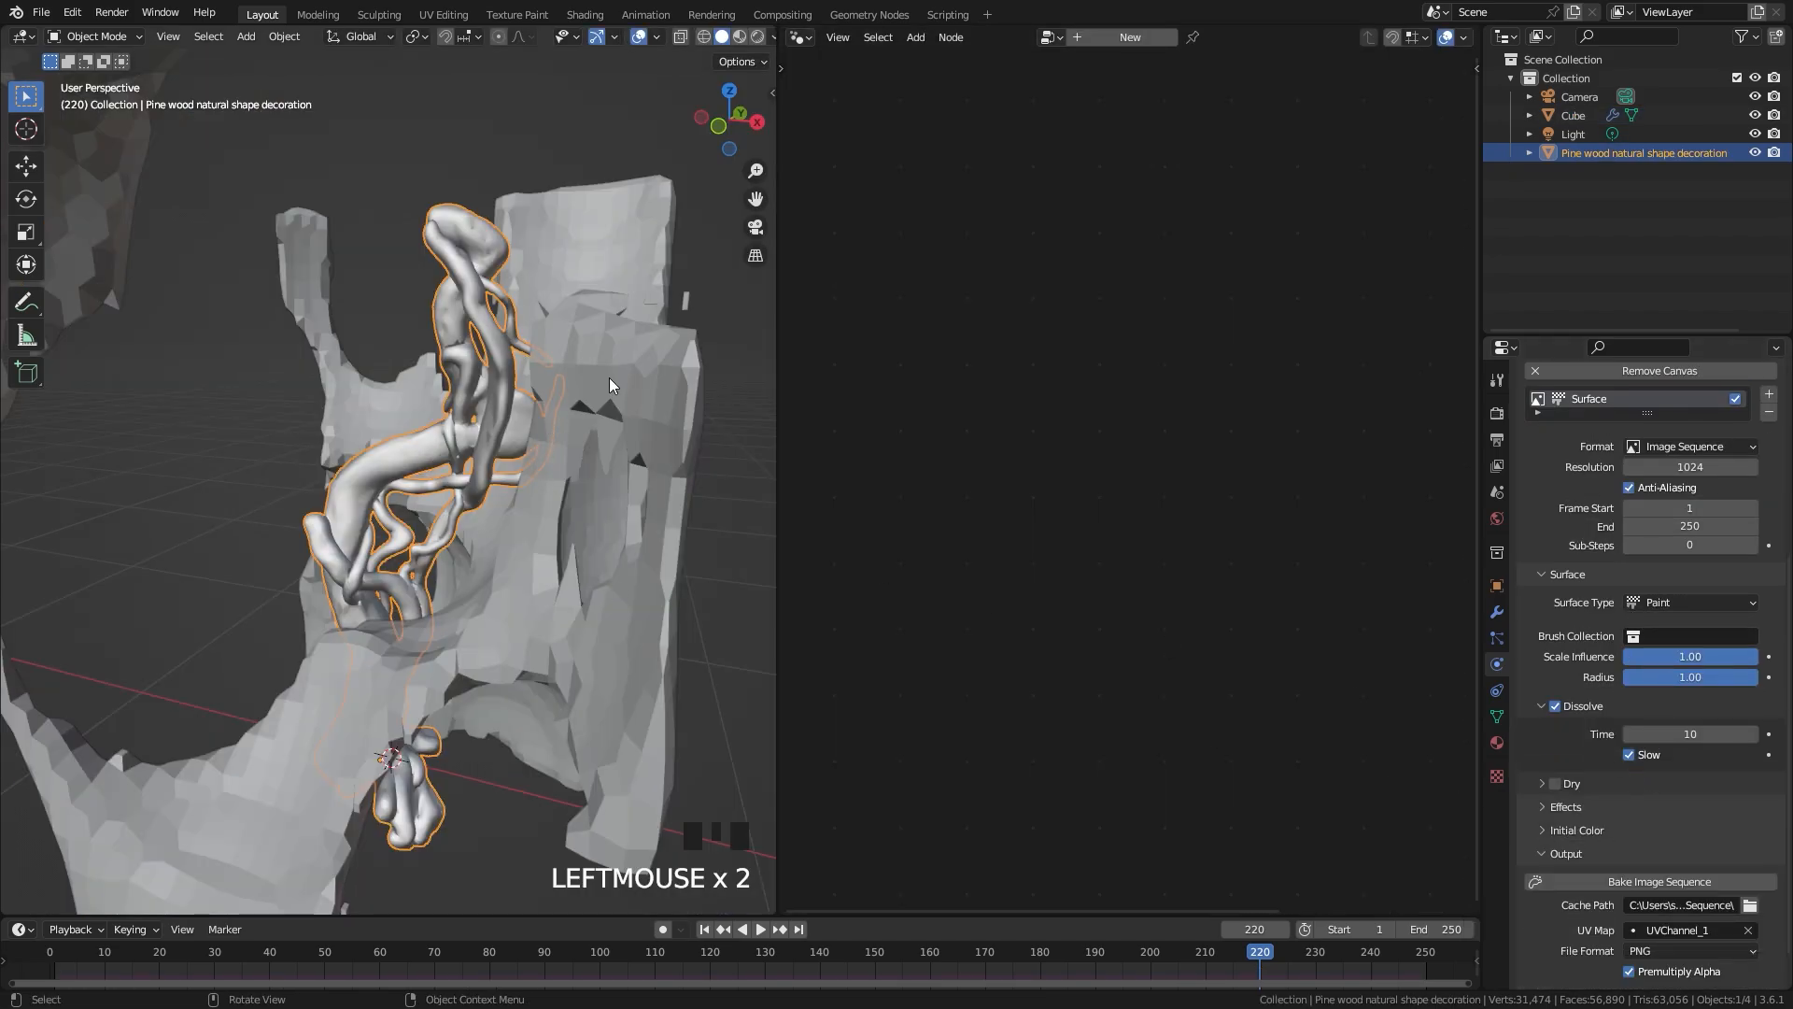
click(592, 366)
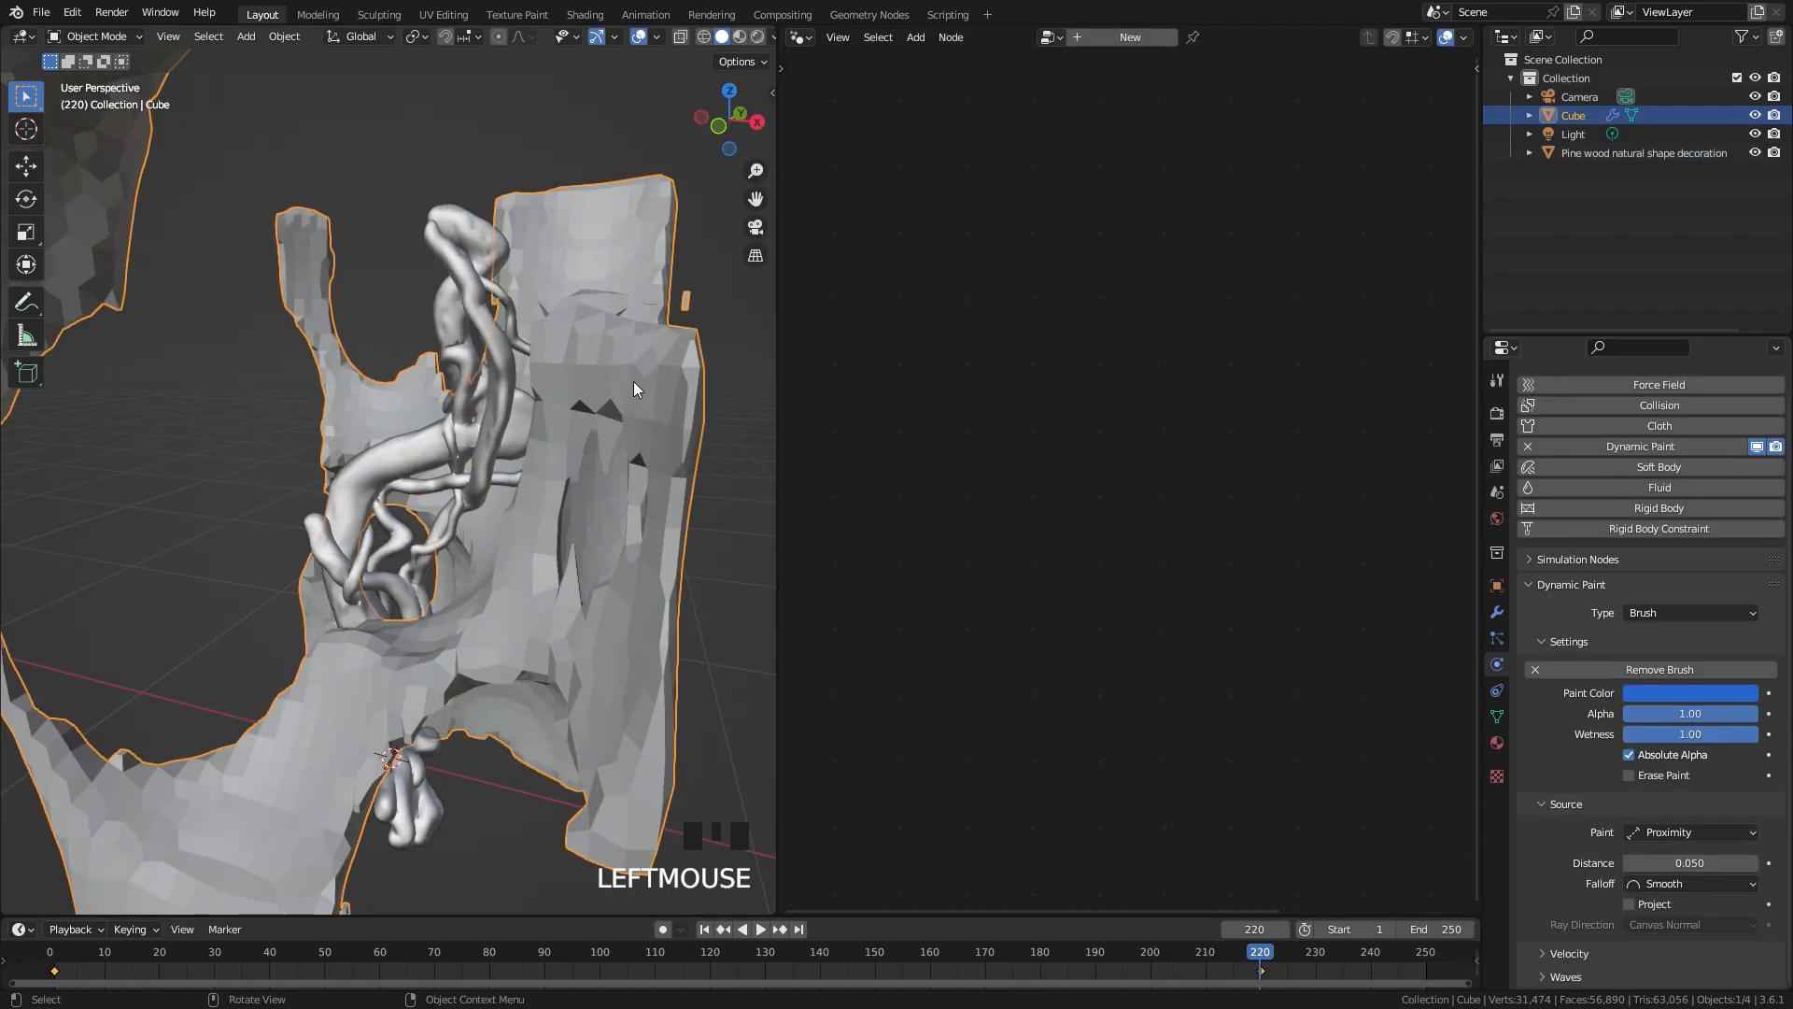
click(1497, 612)
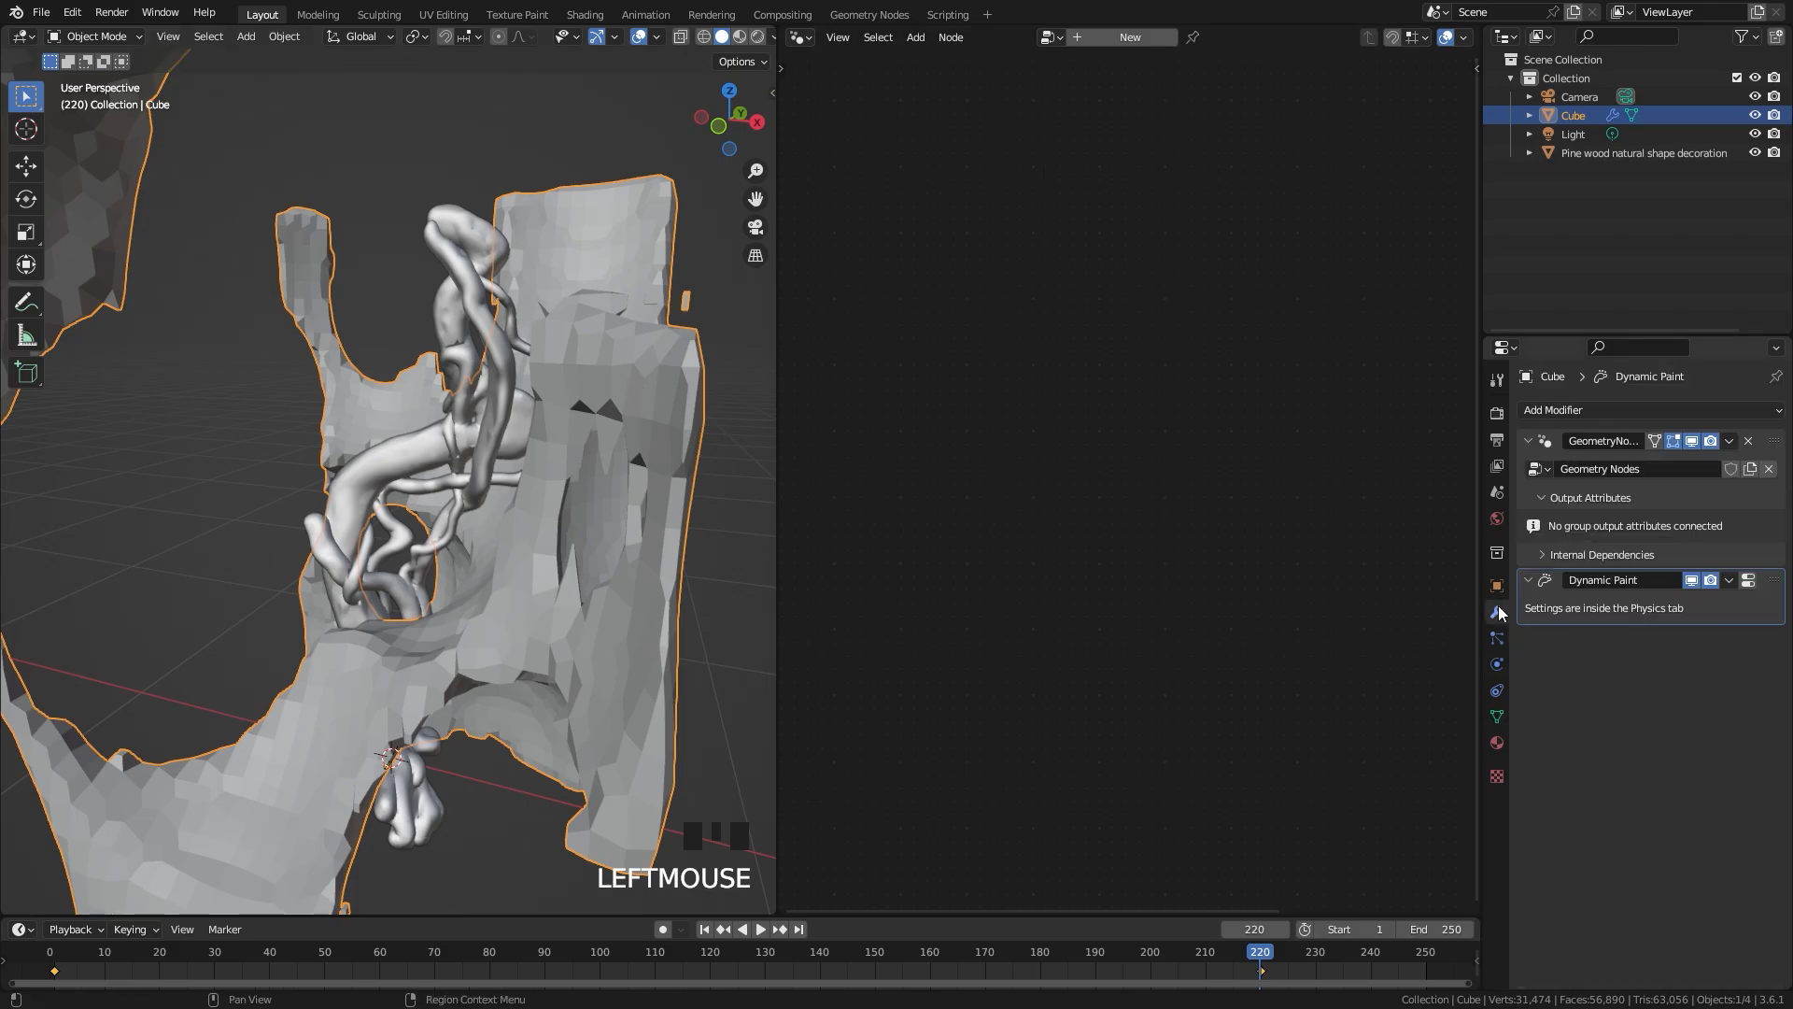
click(1760, 495)
Step: Set the Volume Cube node's X, Y and Z resolution to 128
scroll(1074, 513, up, 4)
middle_drag(1179, 406, 883, 295)
scroll(897, 345, up, 4)
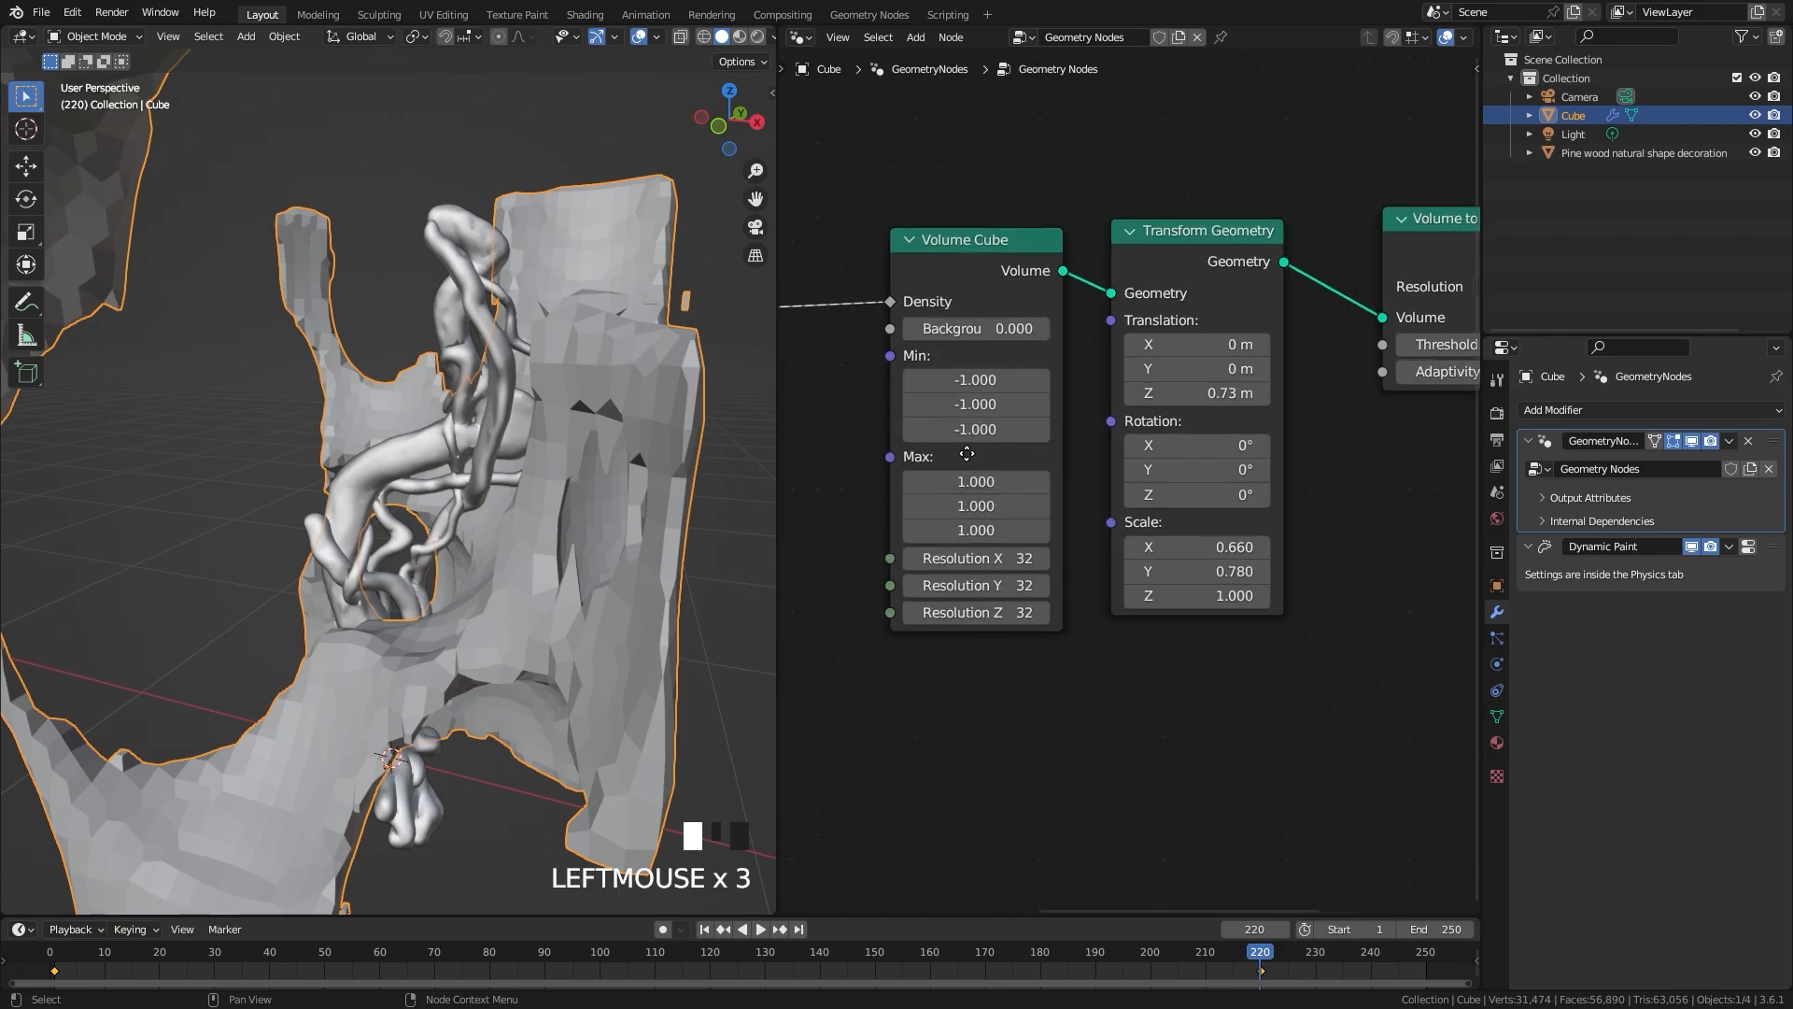
middle_drag(964, 453, 1050, 515)
drag(1072, 625, 1072, 674)
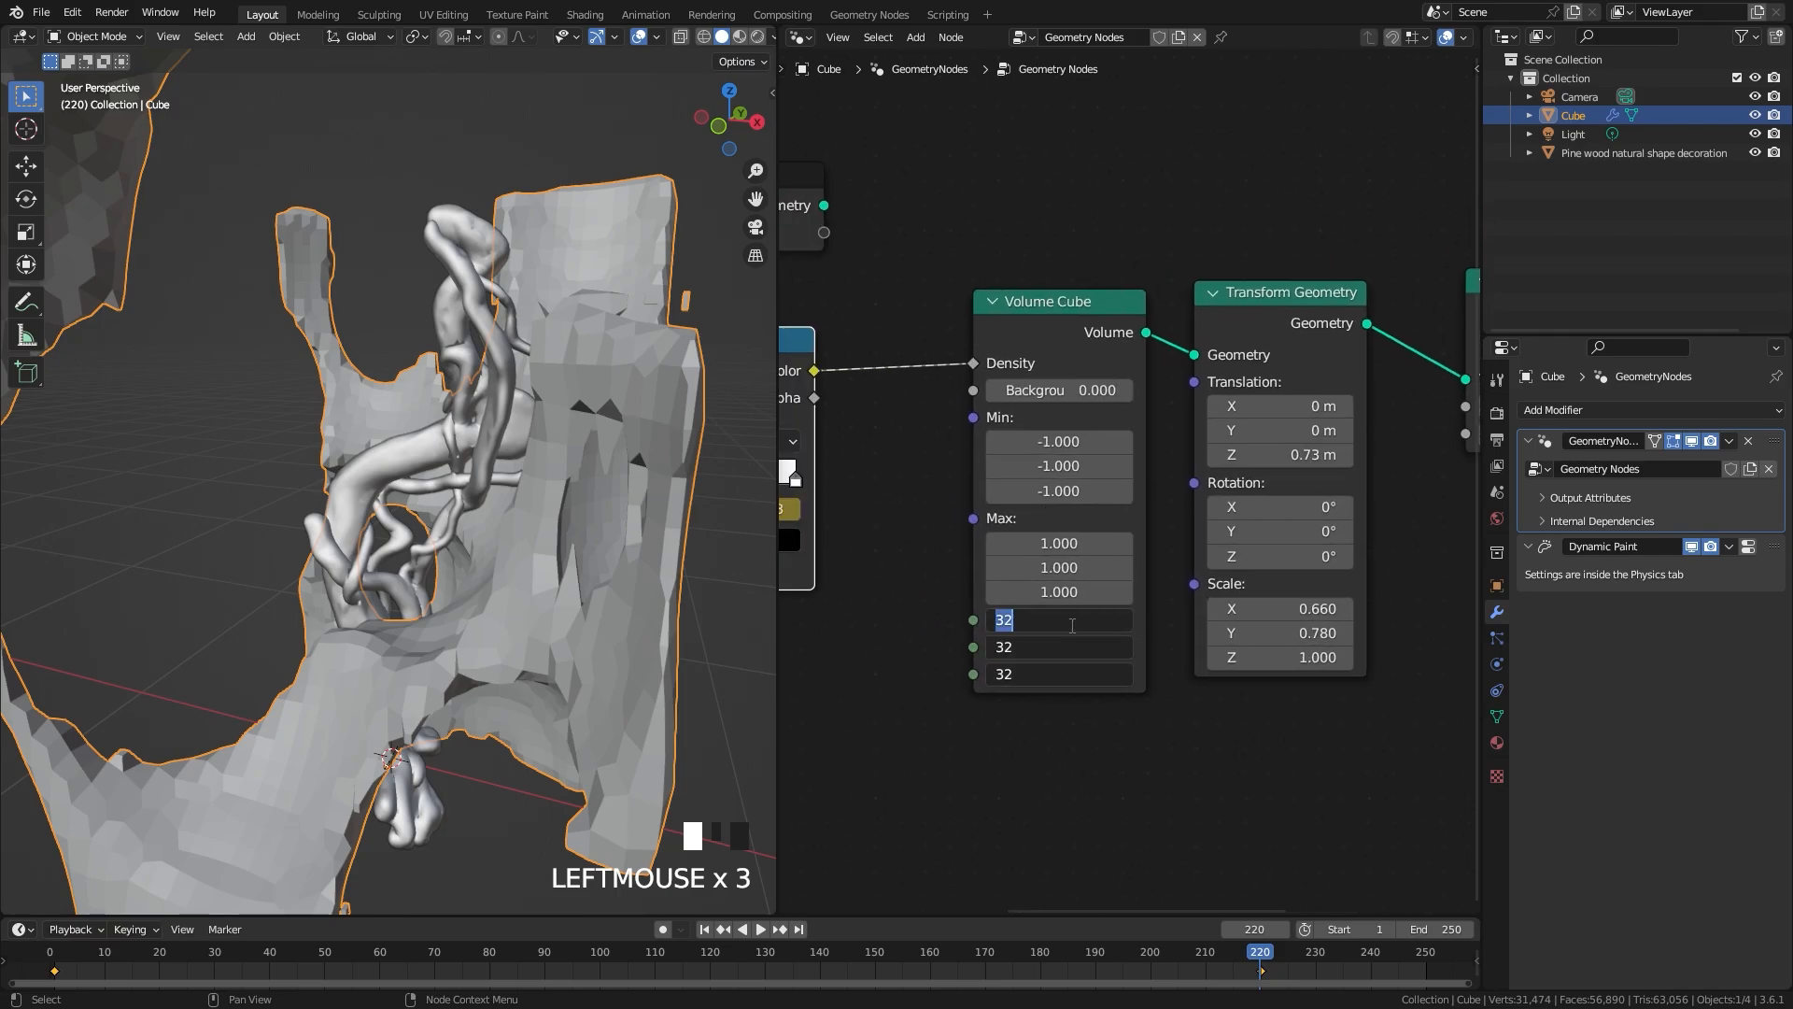
text(128)
key(Return)
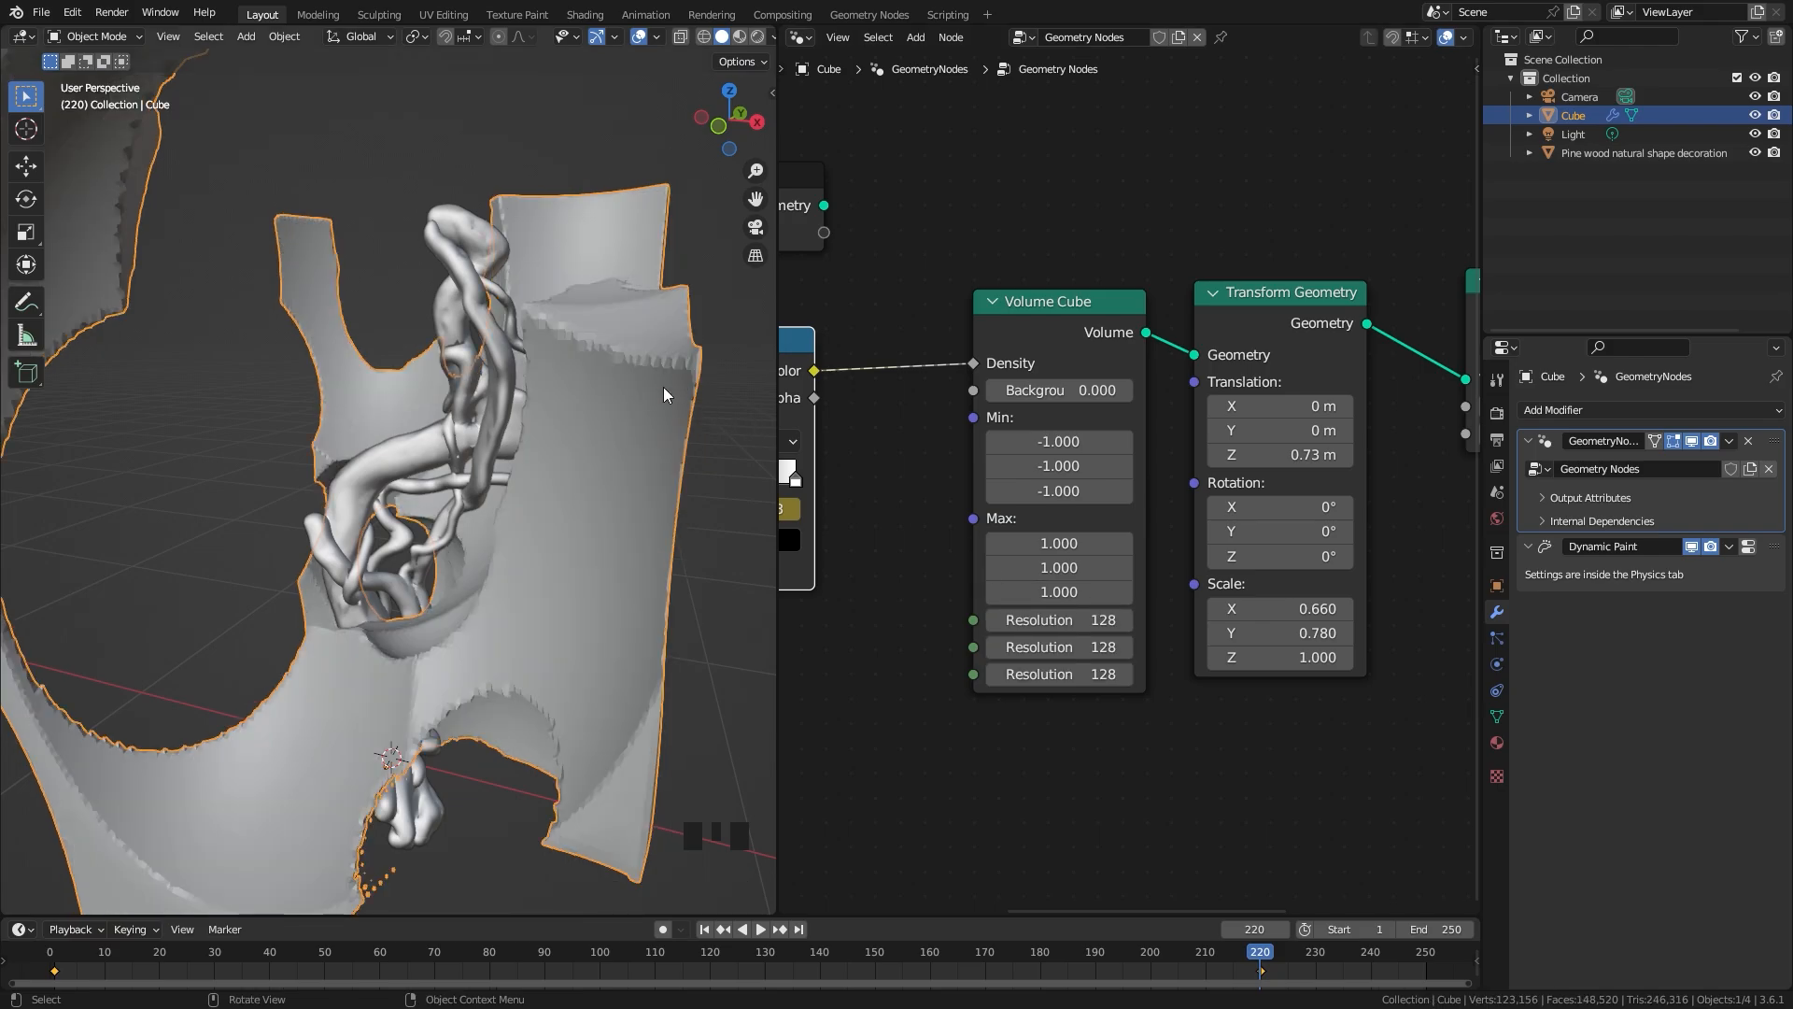
Step: Turn off viewport display of the pine wood model's Boolean modifier
click(490, 353)
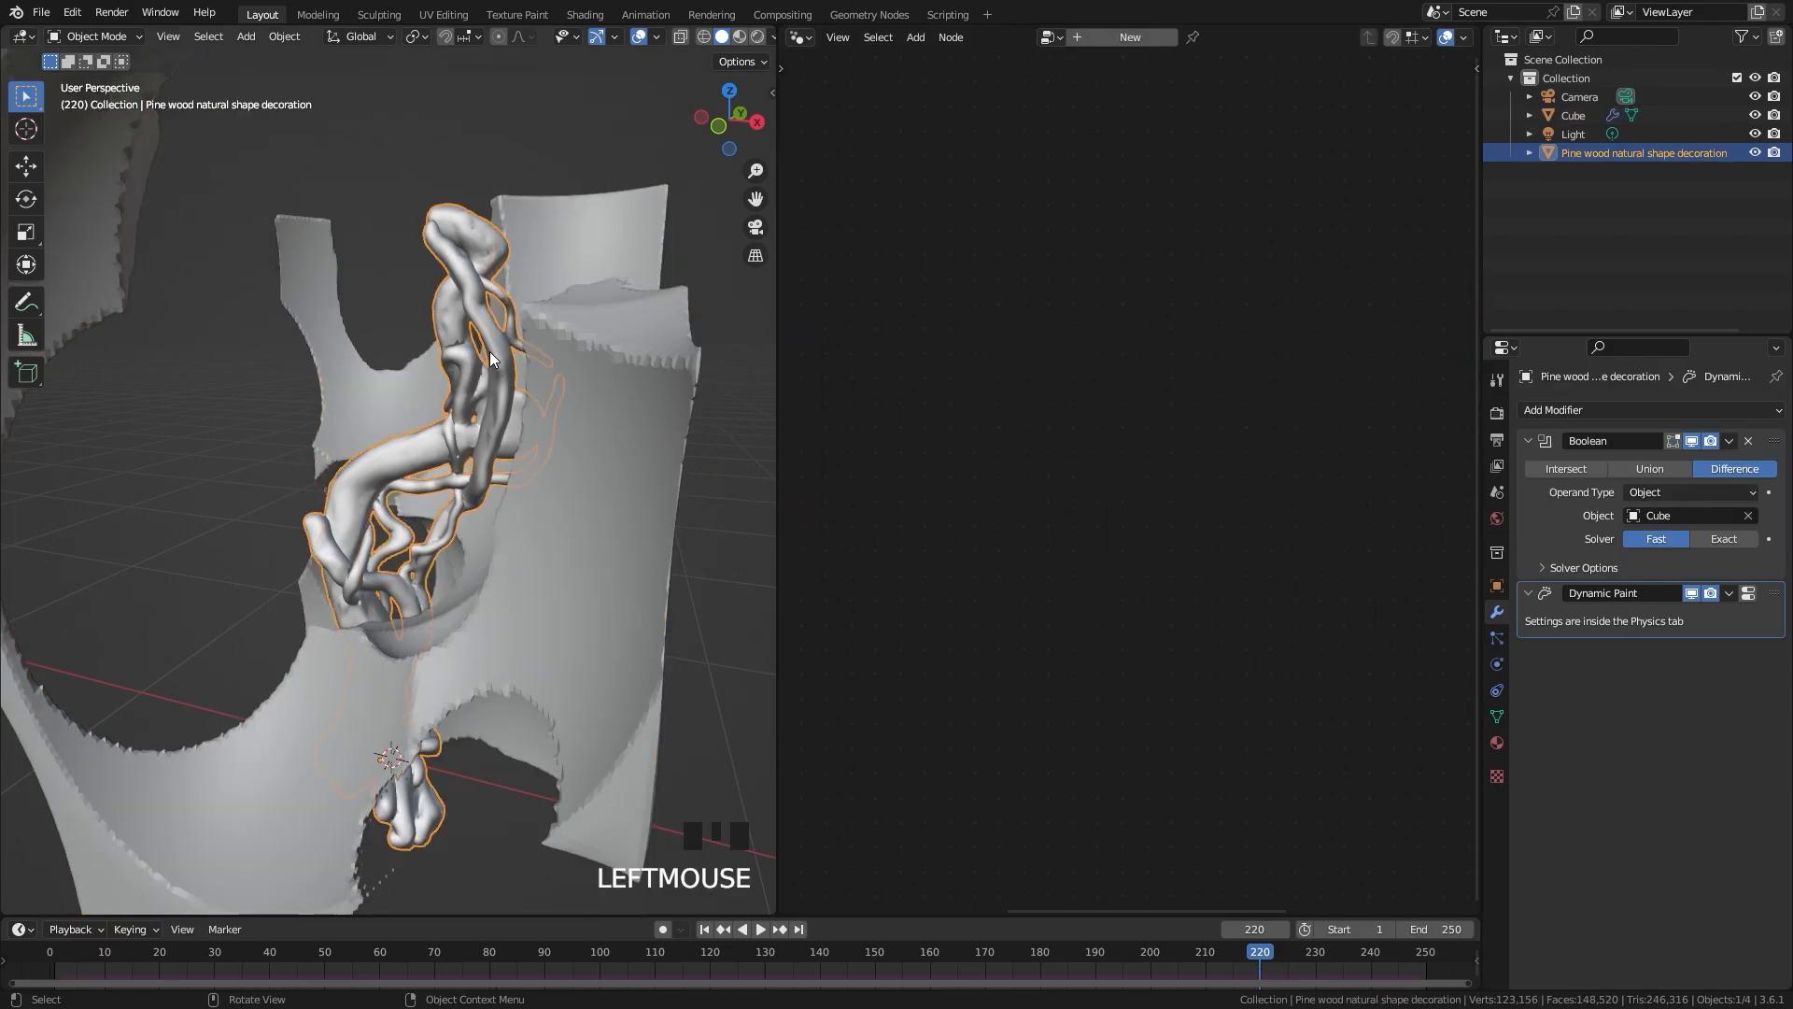
click(1693, 441)
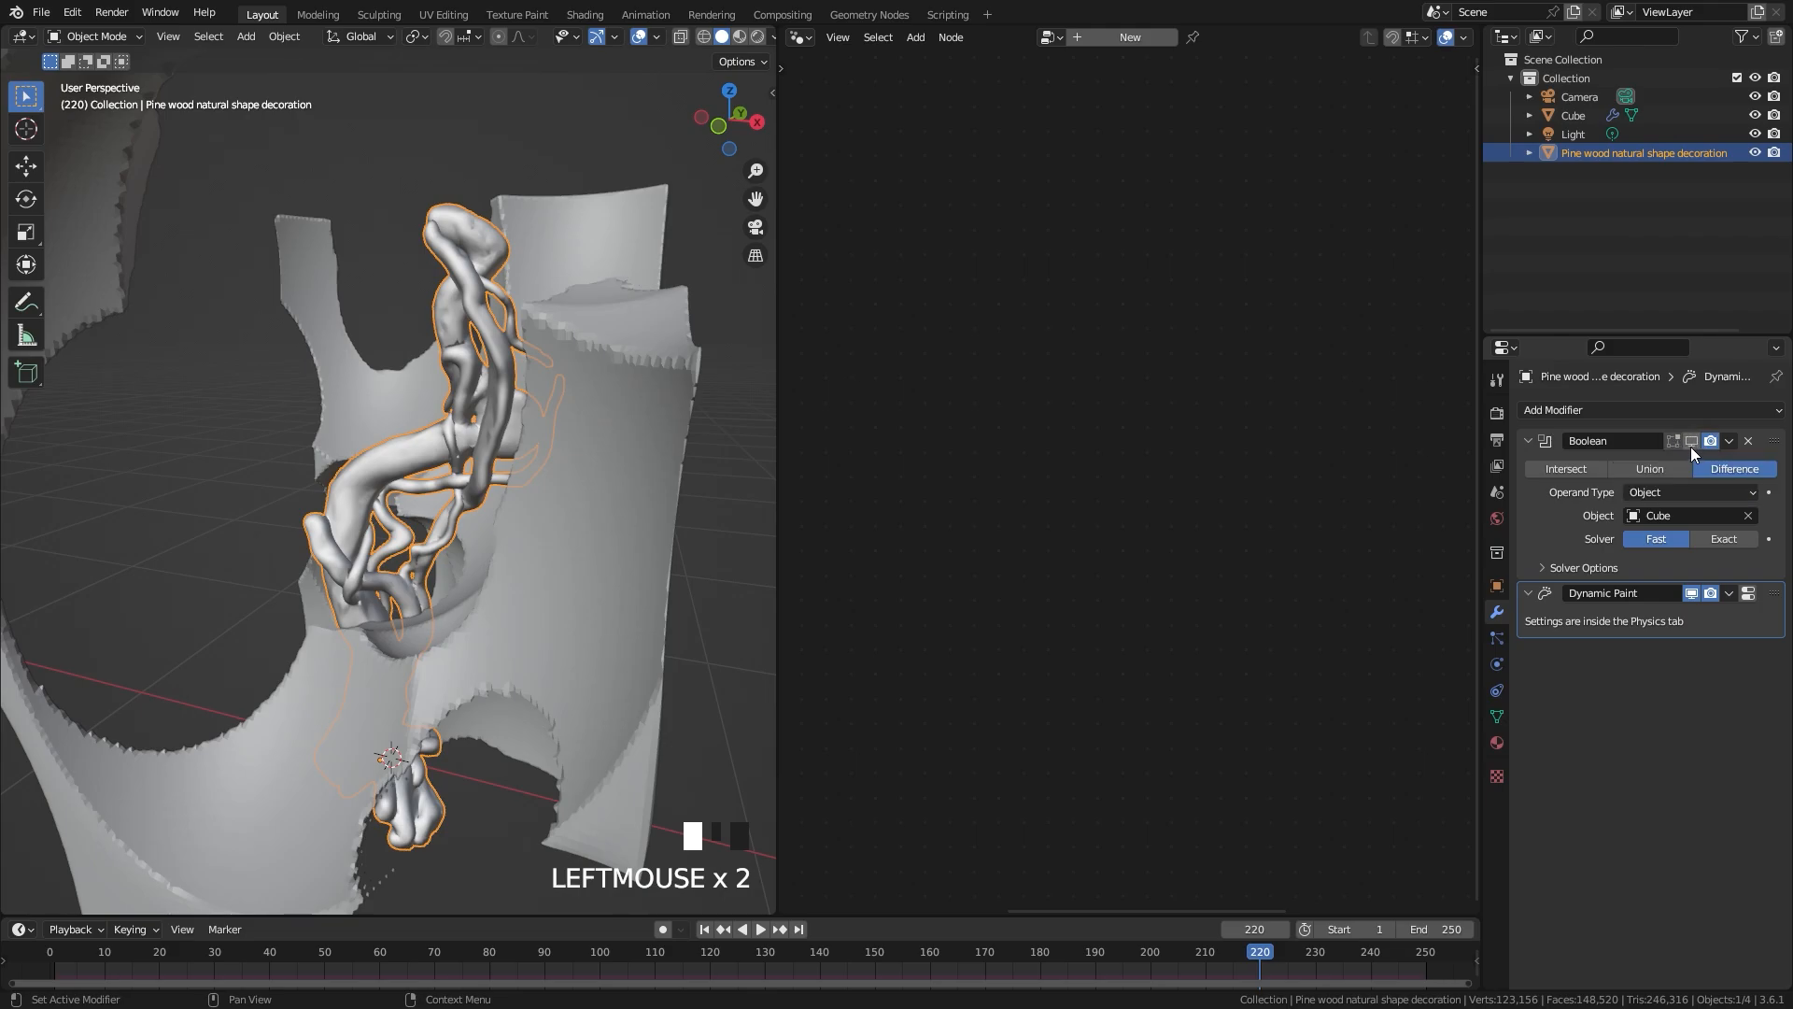
Step: Bring up the pine wood model's Dynamic Paint canvas settings through to the image sequence output options, and save the project
click(1497, 664)
scroll(1604, 699, down, 5)
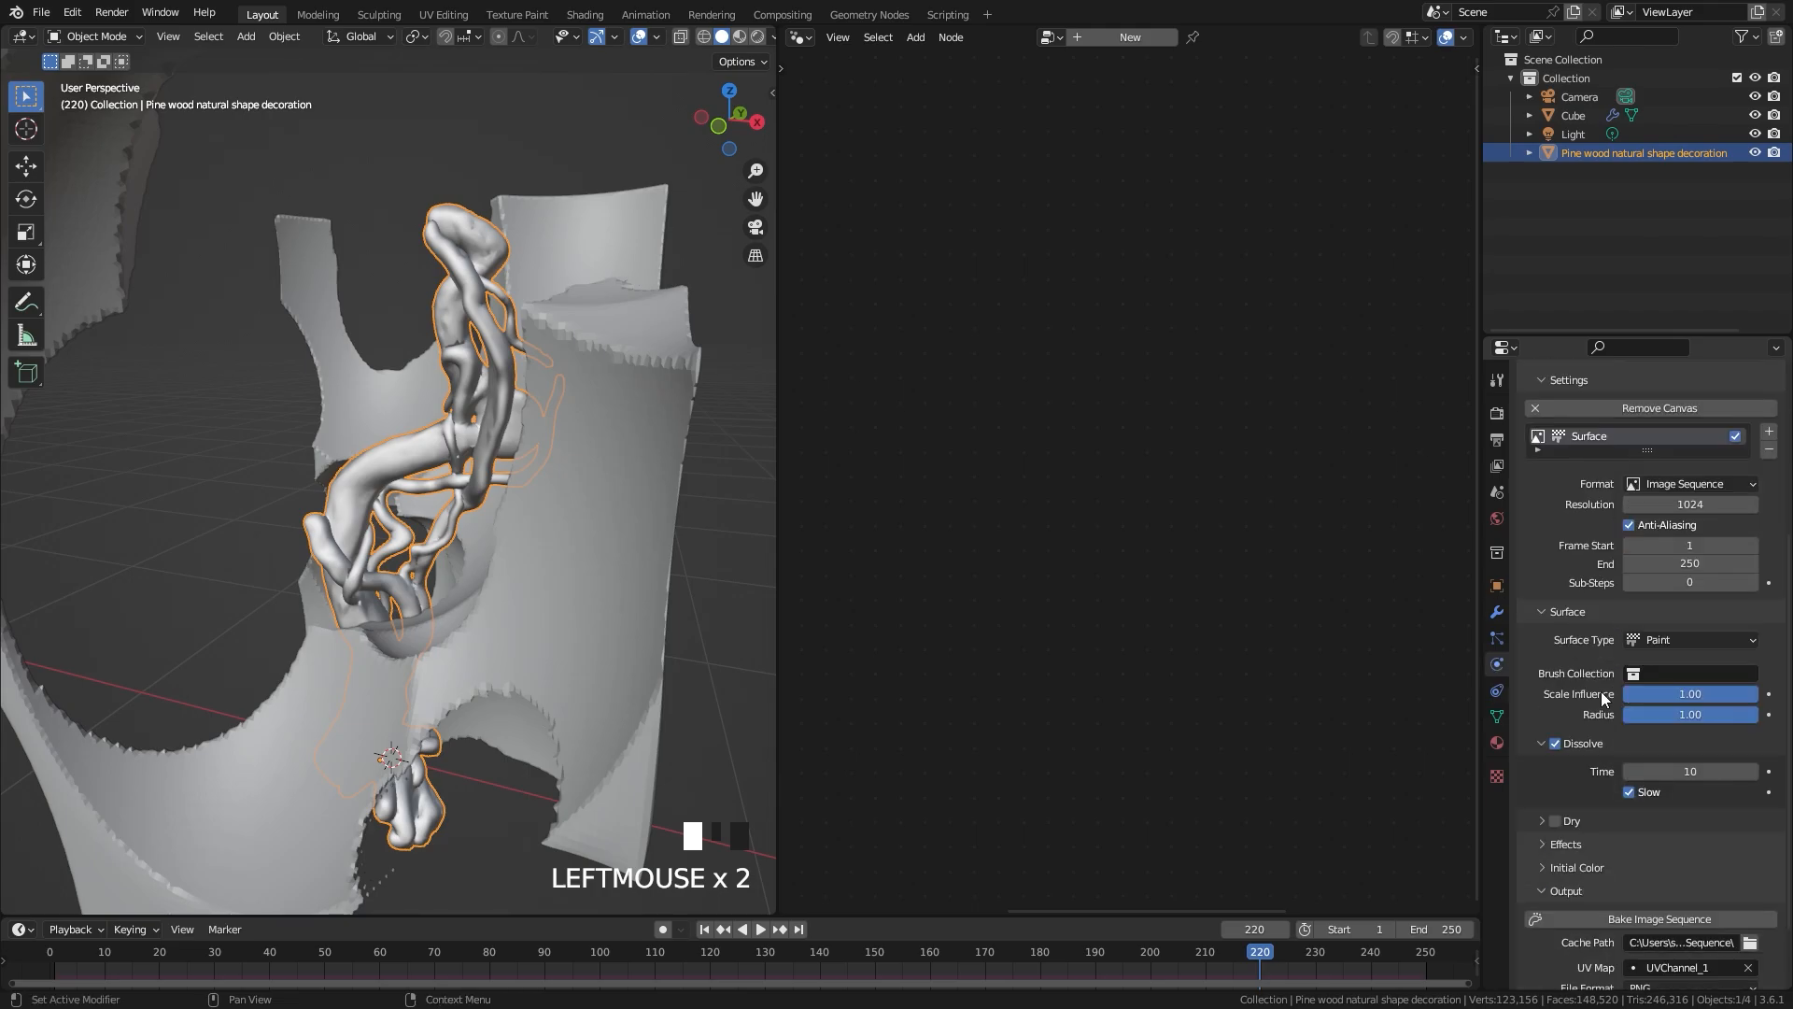
scroll(1604, 699, down, 2)
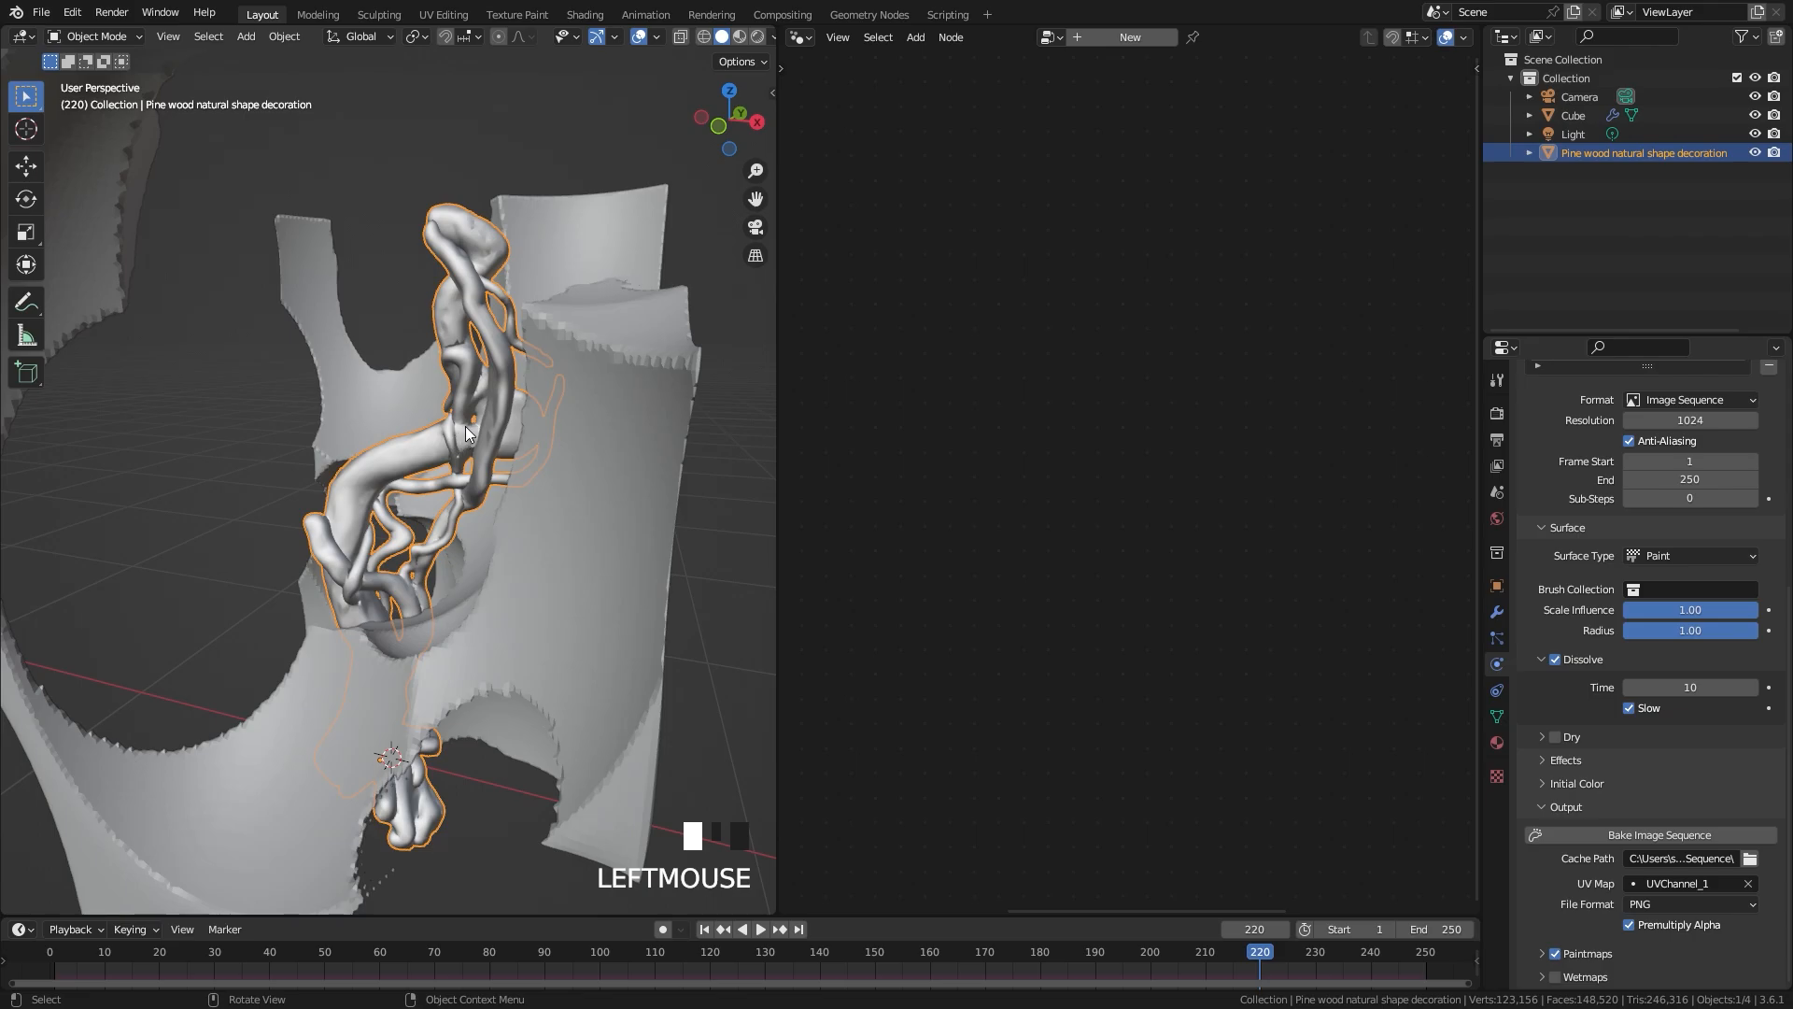
mouse_move(465, 426)
middle_down()
mouse_move(531, 409)
mouse_move(497, 422)
middle_up()
key(ctrl+s)
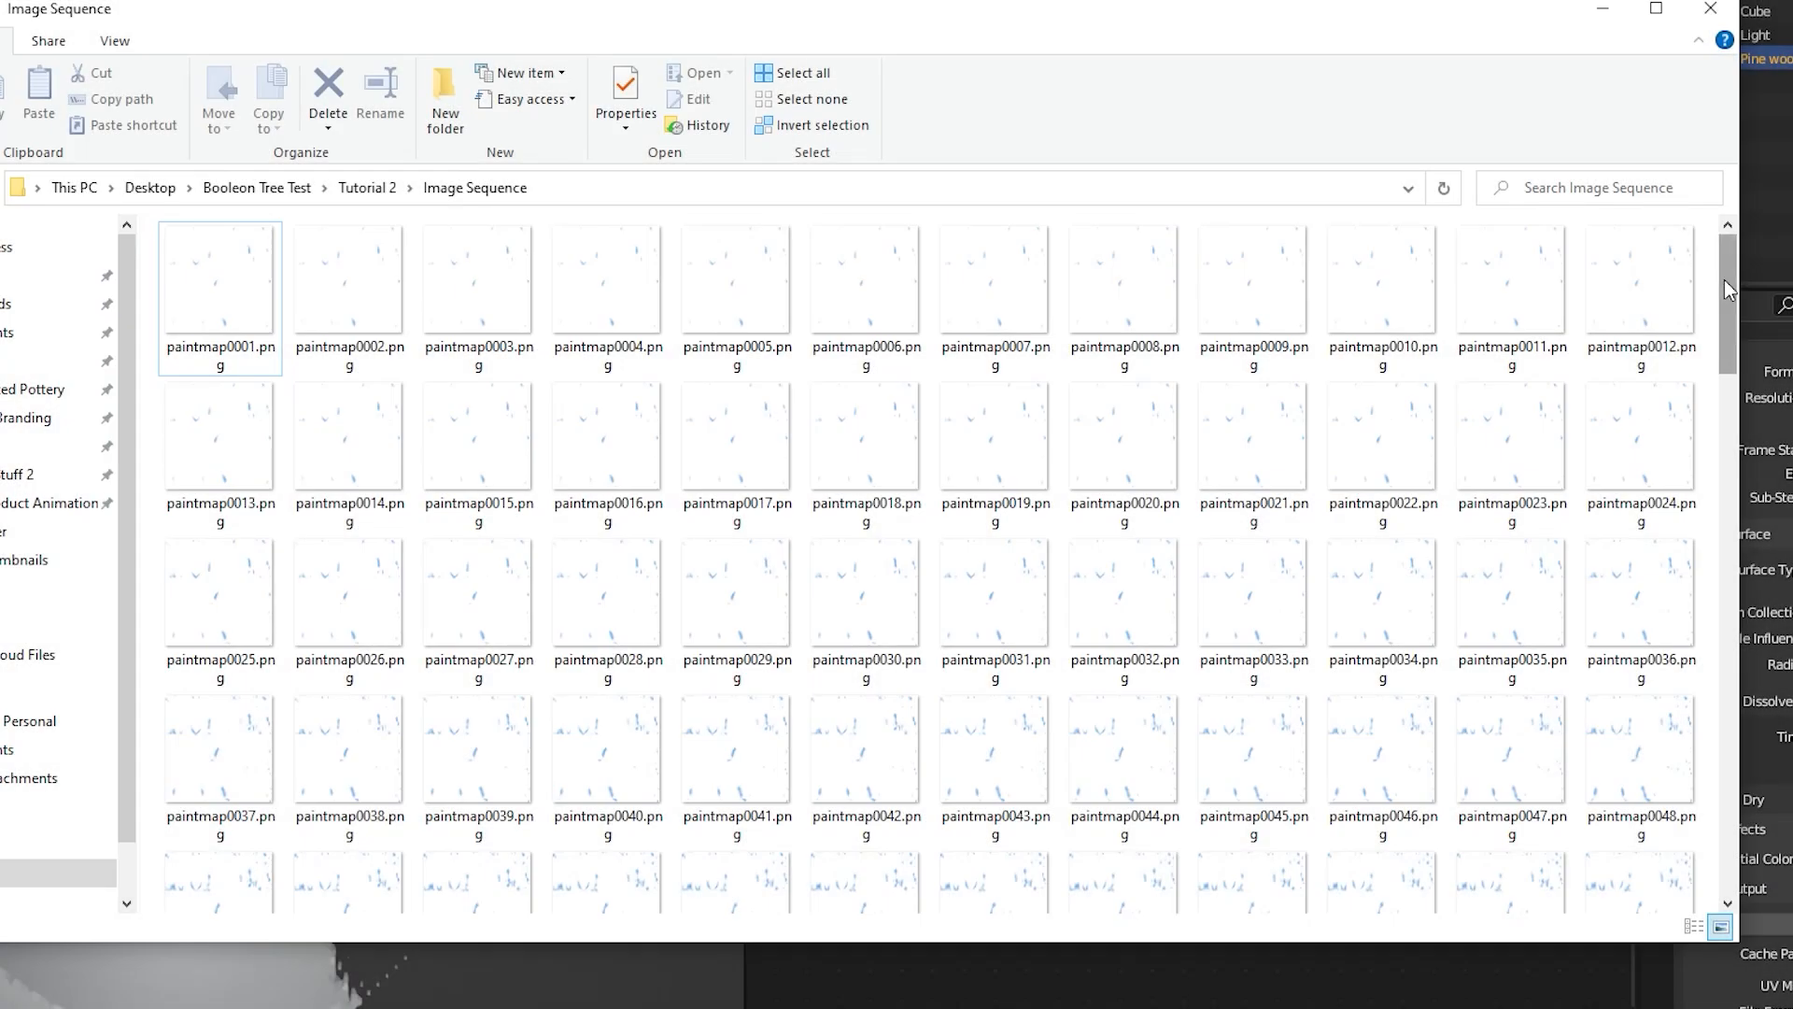
Step: Examine the baked paintmap PNG frames in the Image Sequence folder in File Explorer, then minimize the window
mouse_move(1724, 278)
mouse_down()
mouse_move(1759, 604)
mouse_move(1737, 421)
mouse_up()
click(1601, 11)
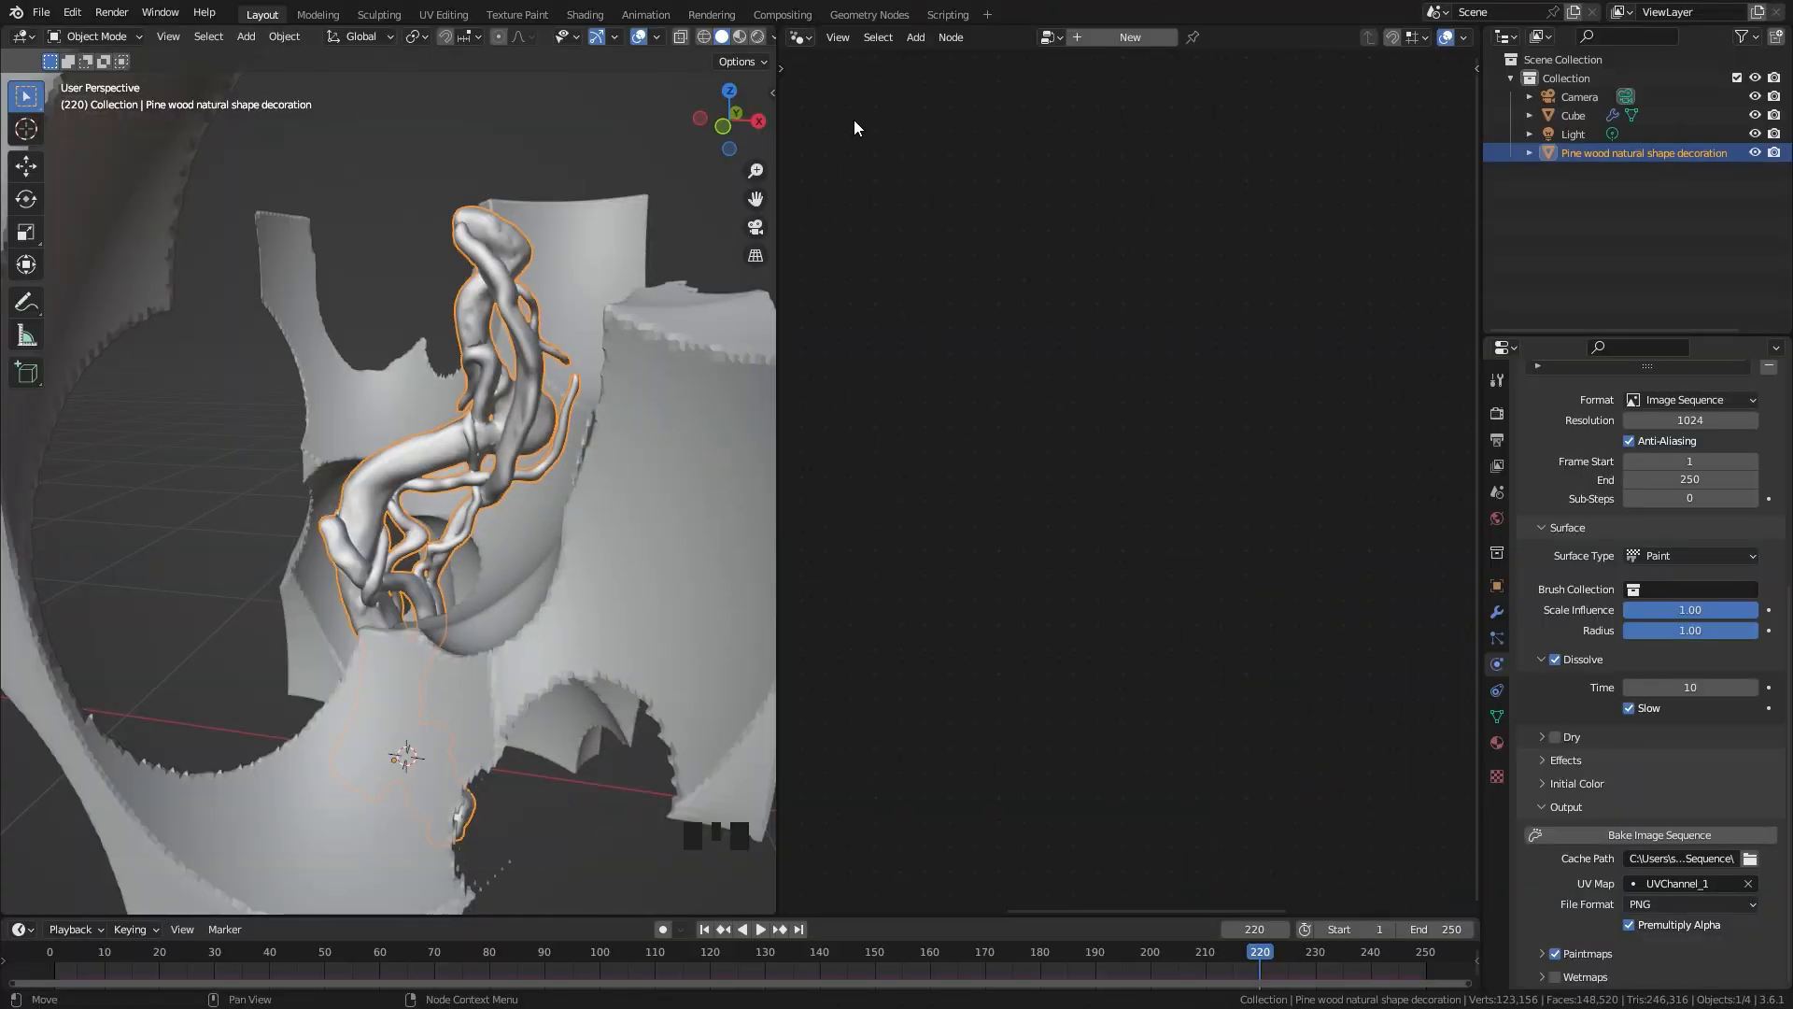
Step: Widen the node area and switch it to the Shader Editor, showing the pine wood model's material nodes
drag(778, 225, 680, 224)
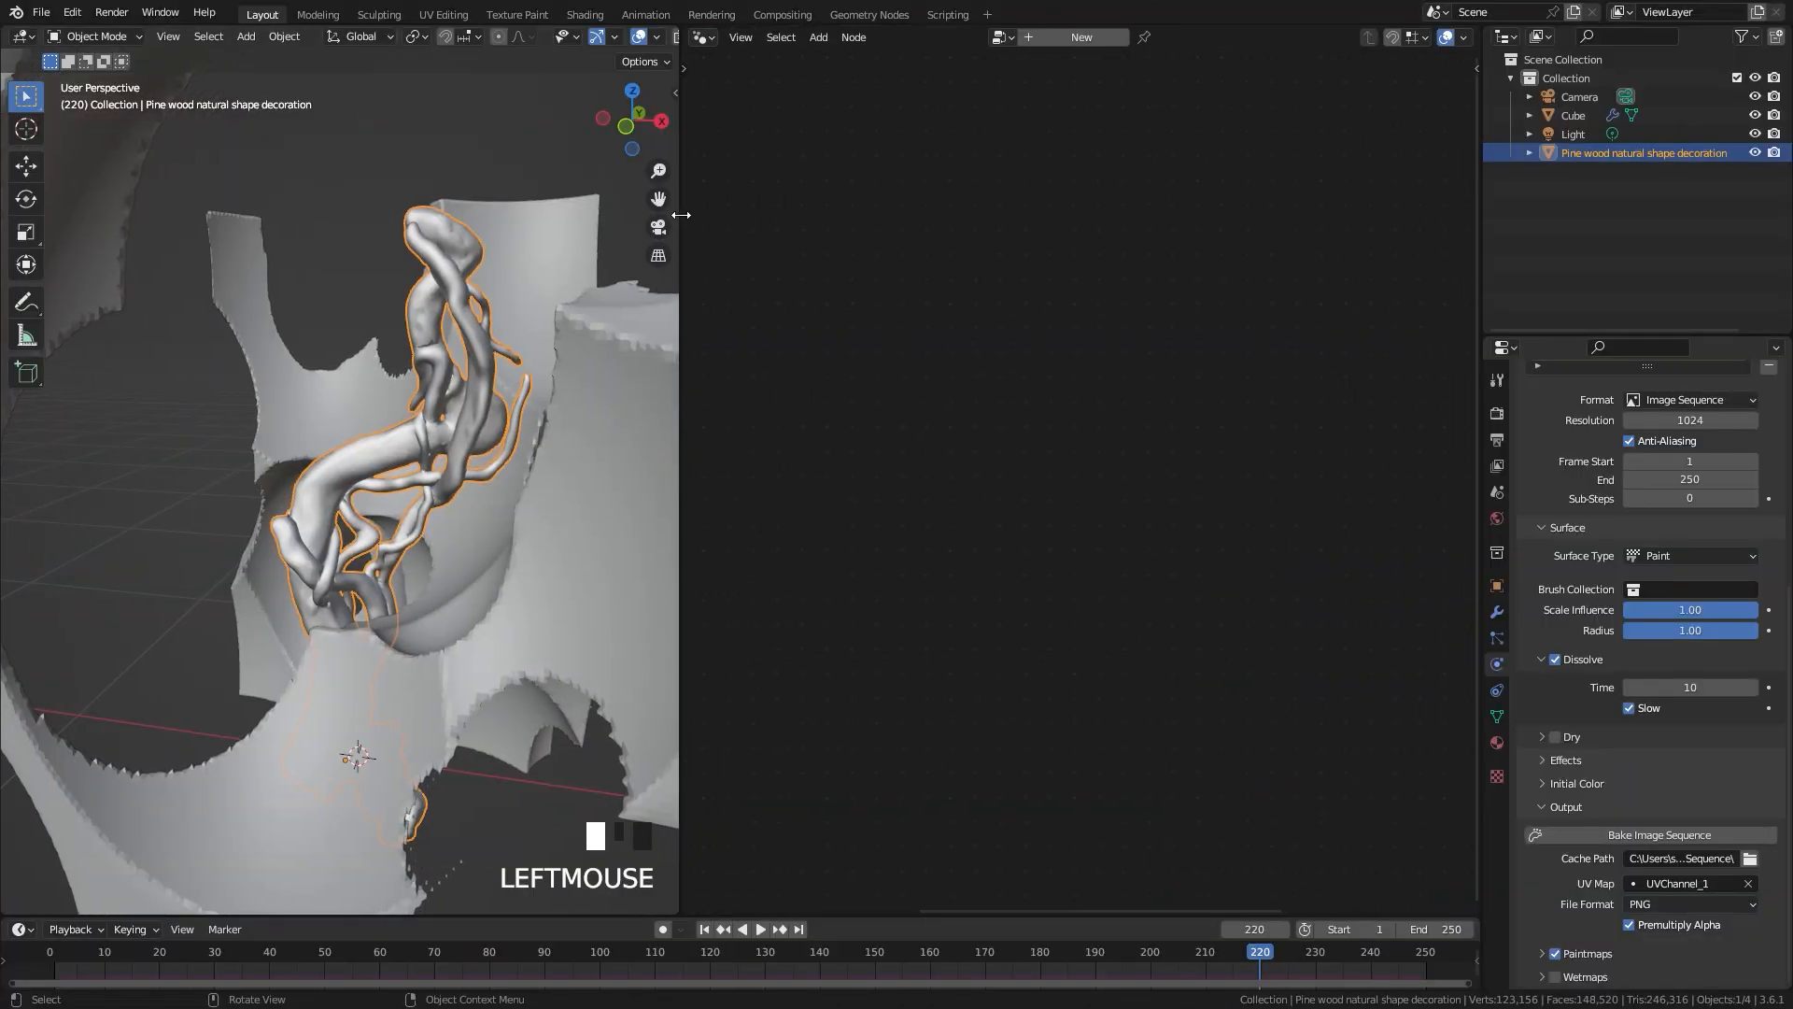
click(702, 37)
click(744, 214)
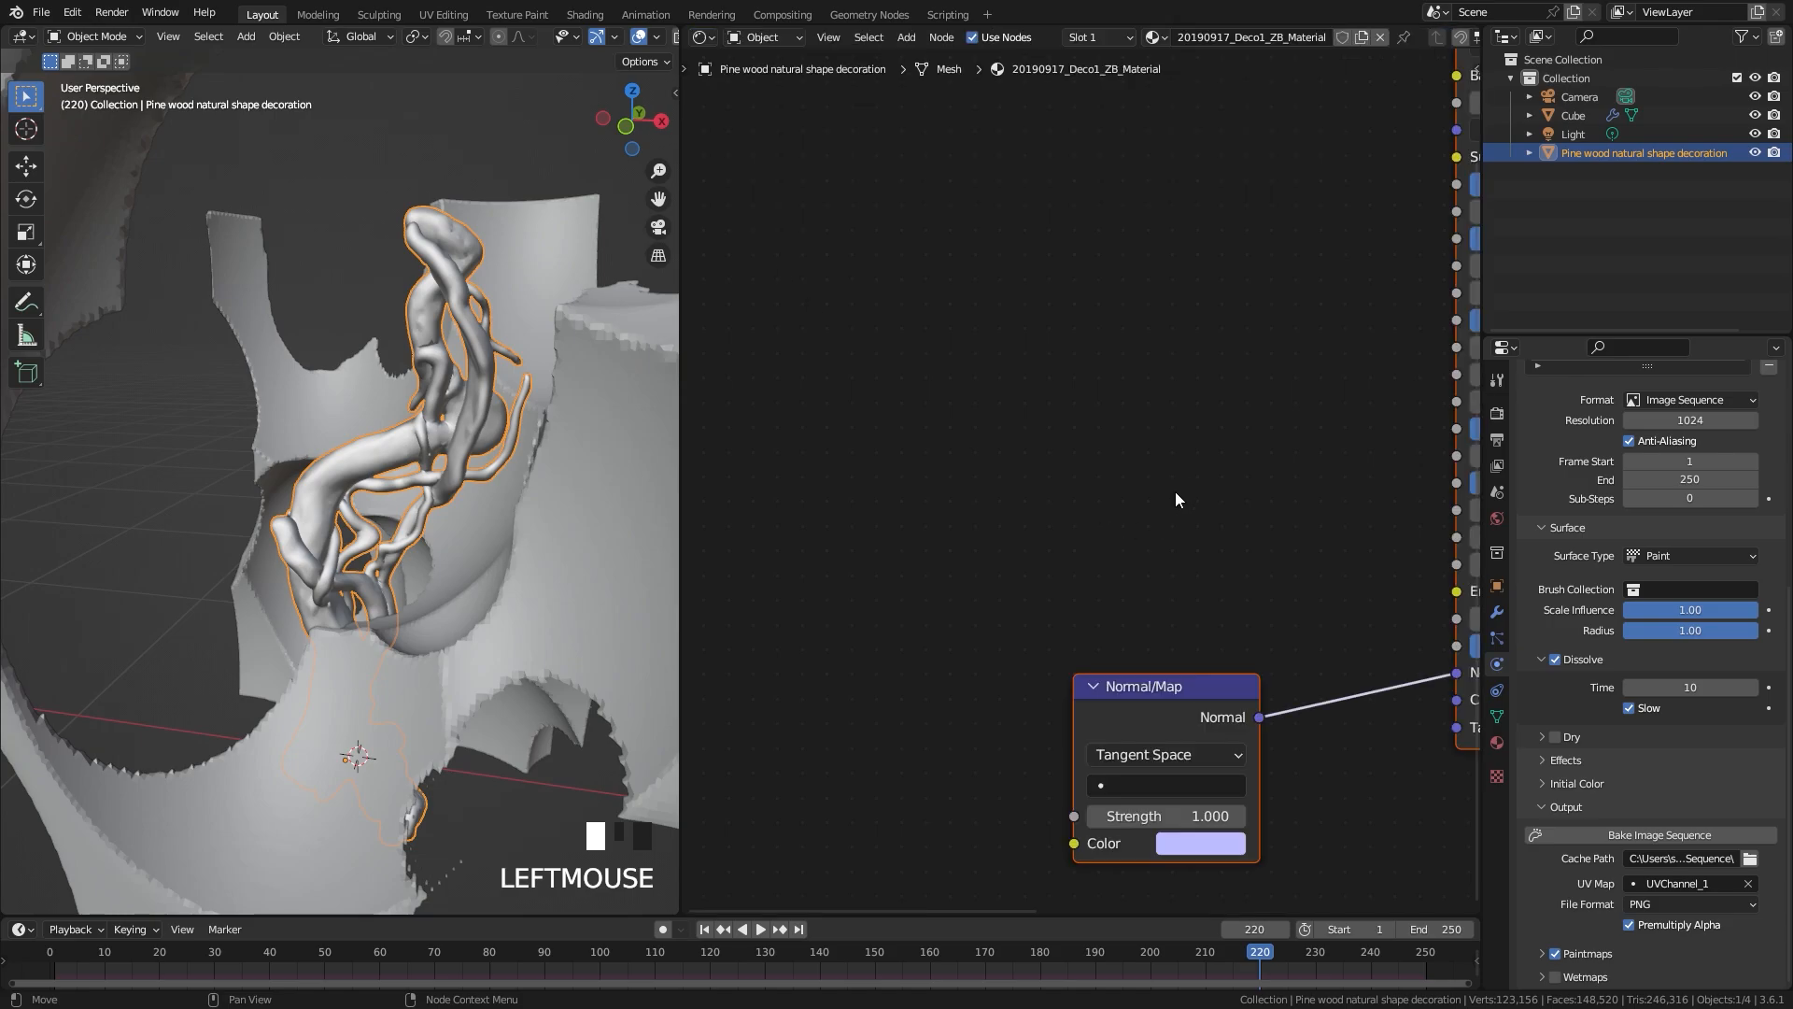
scroll(1175, 491, down, 8)
middle_drag(1132, 424, 903, 518)
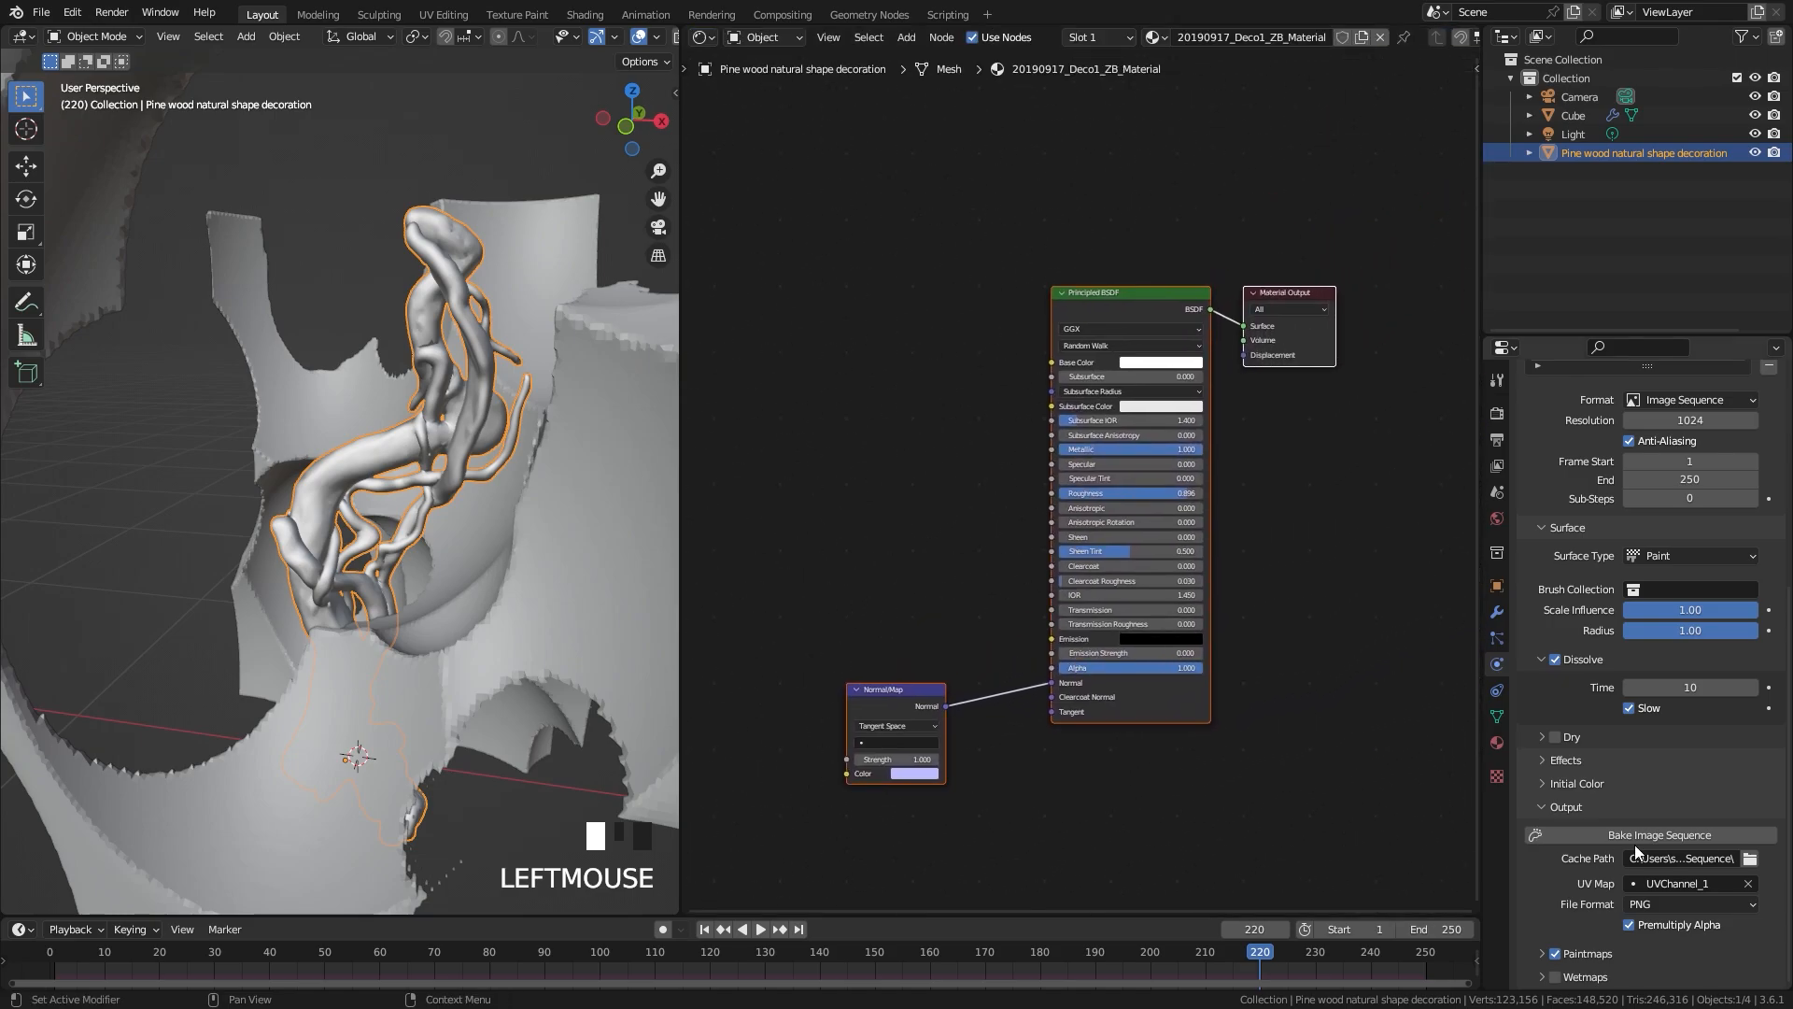
Step: Remove both existing material slots from the pine wood model and create a new material for it
click(1497, 743)
scroll(1653, 489, up, 5)
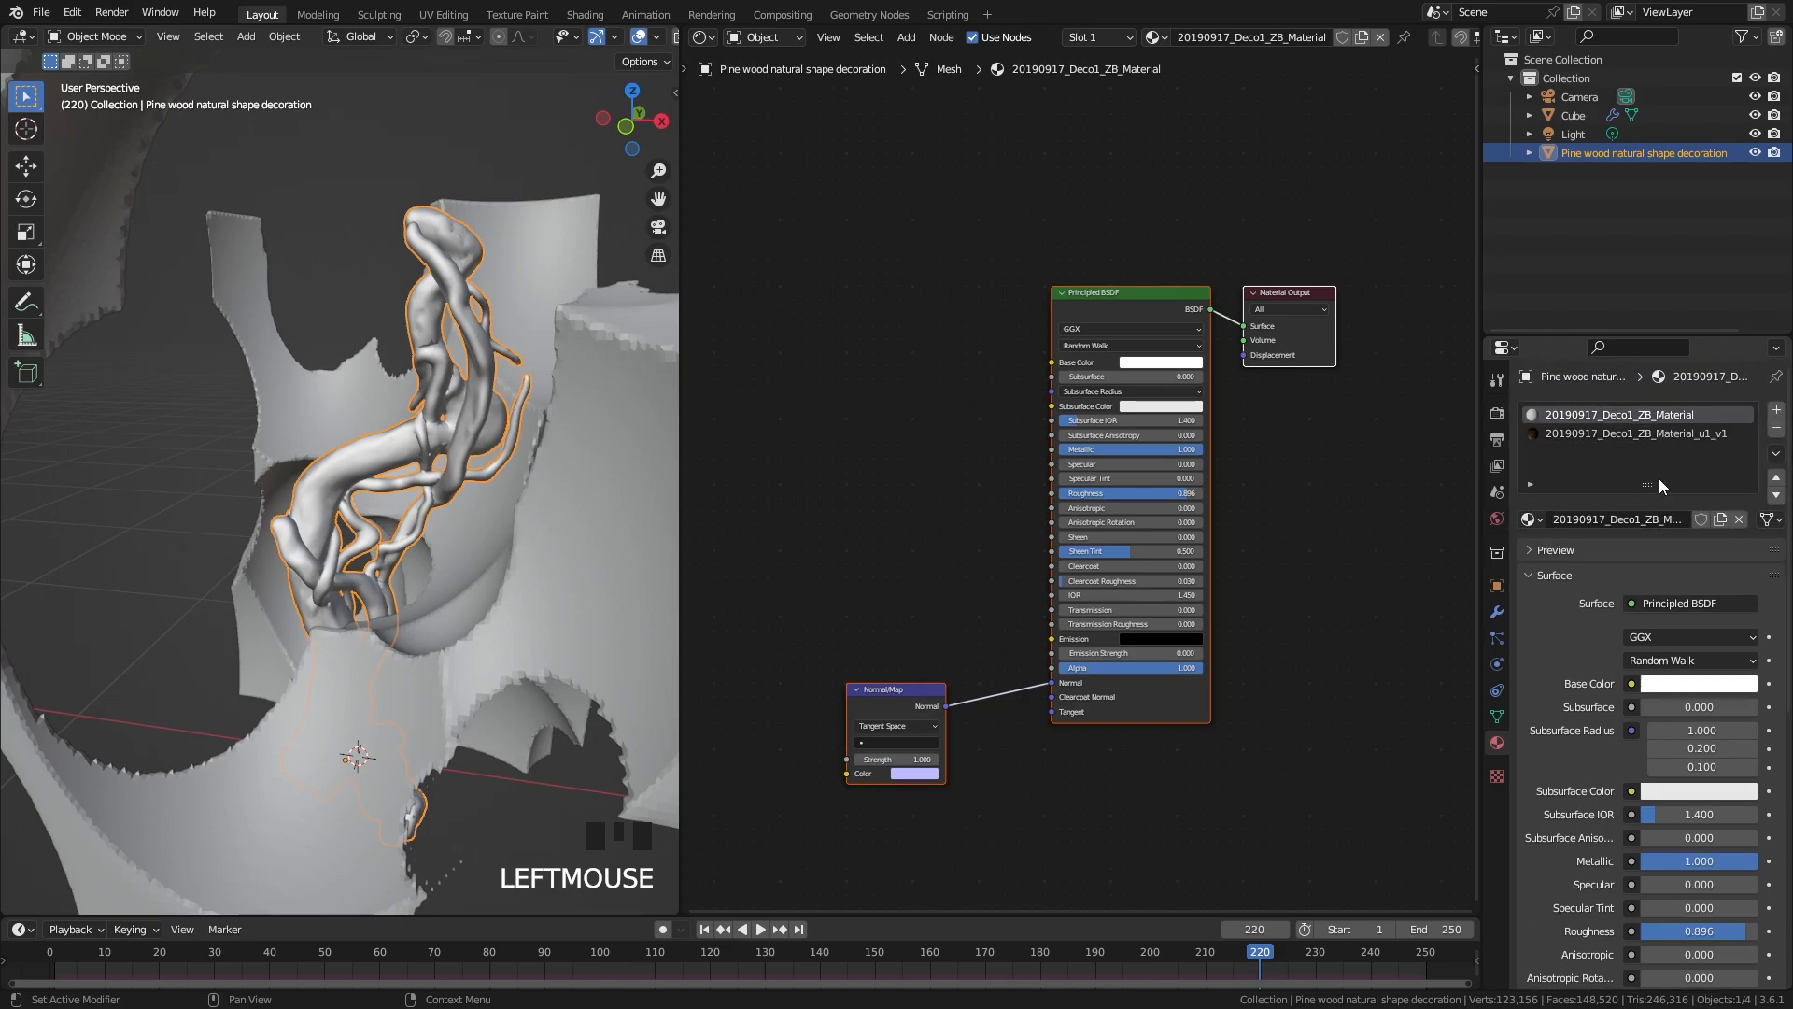
click(1777, 428)
click(1777, 428)
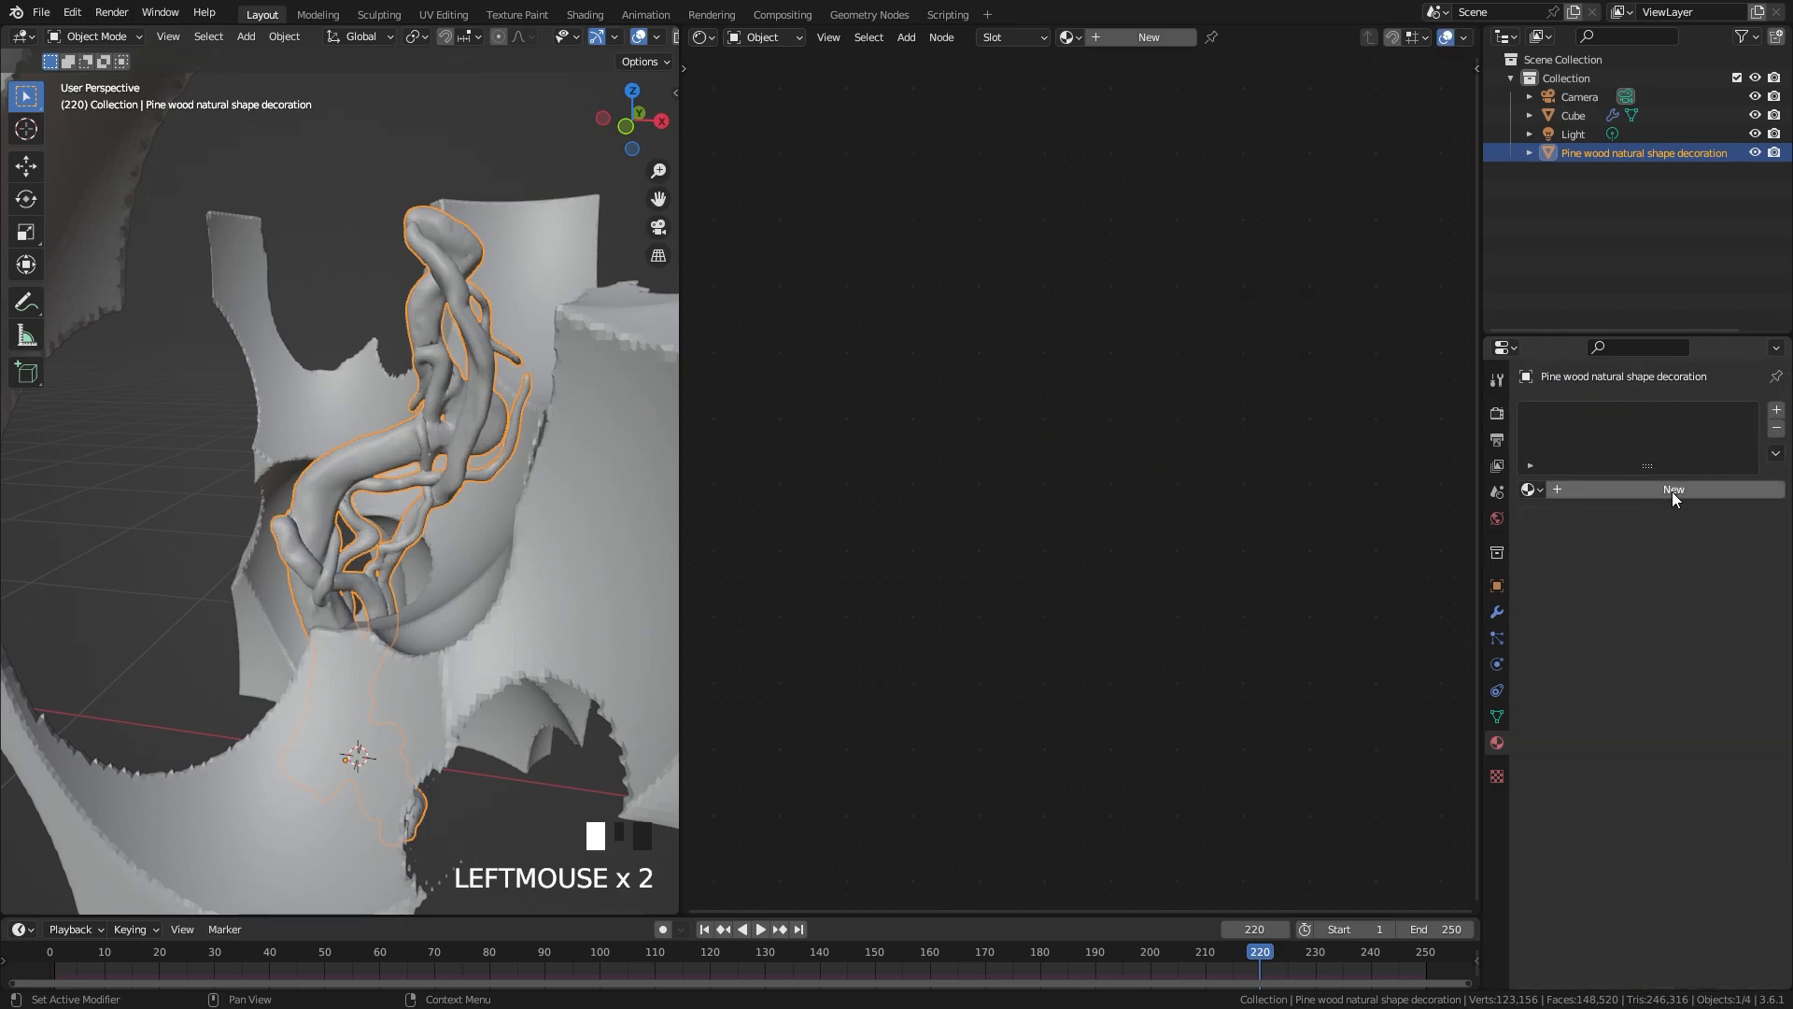
click(1672, 491)
Step: Add an Image Texture node ahead of the Principled BSDF in the new material
key(shift+a)
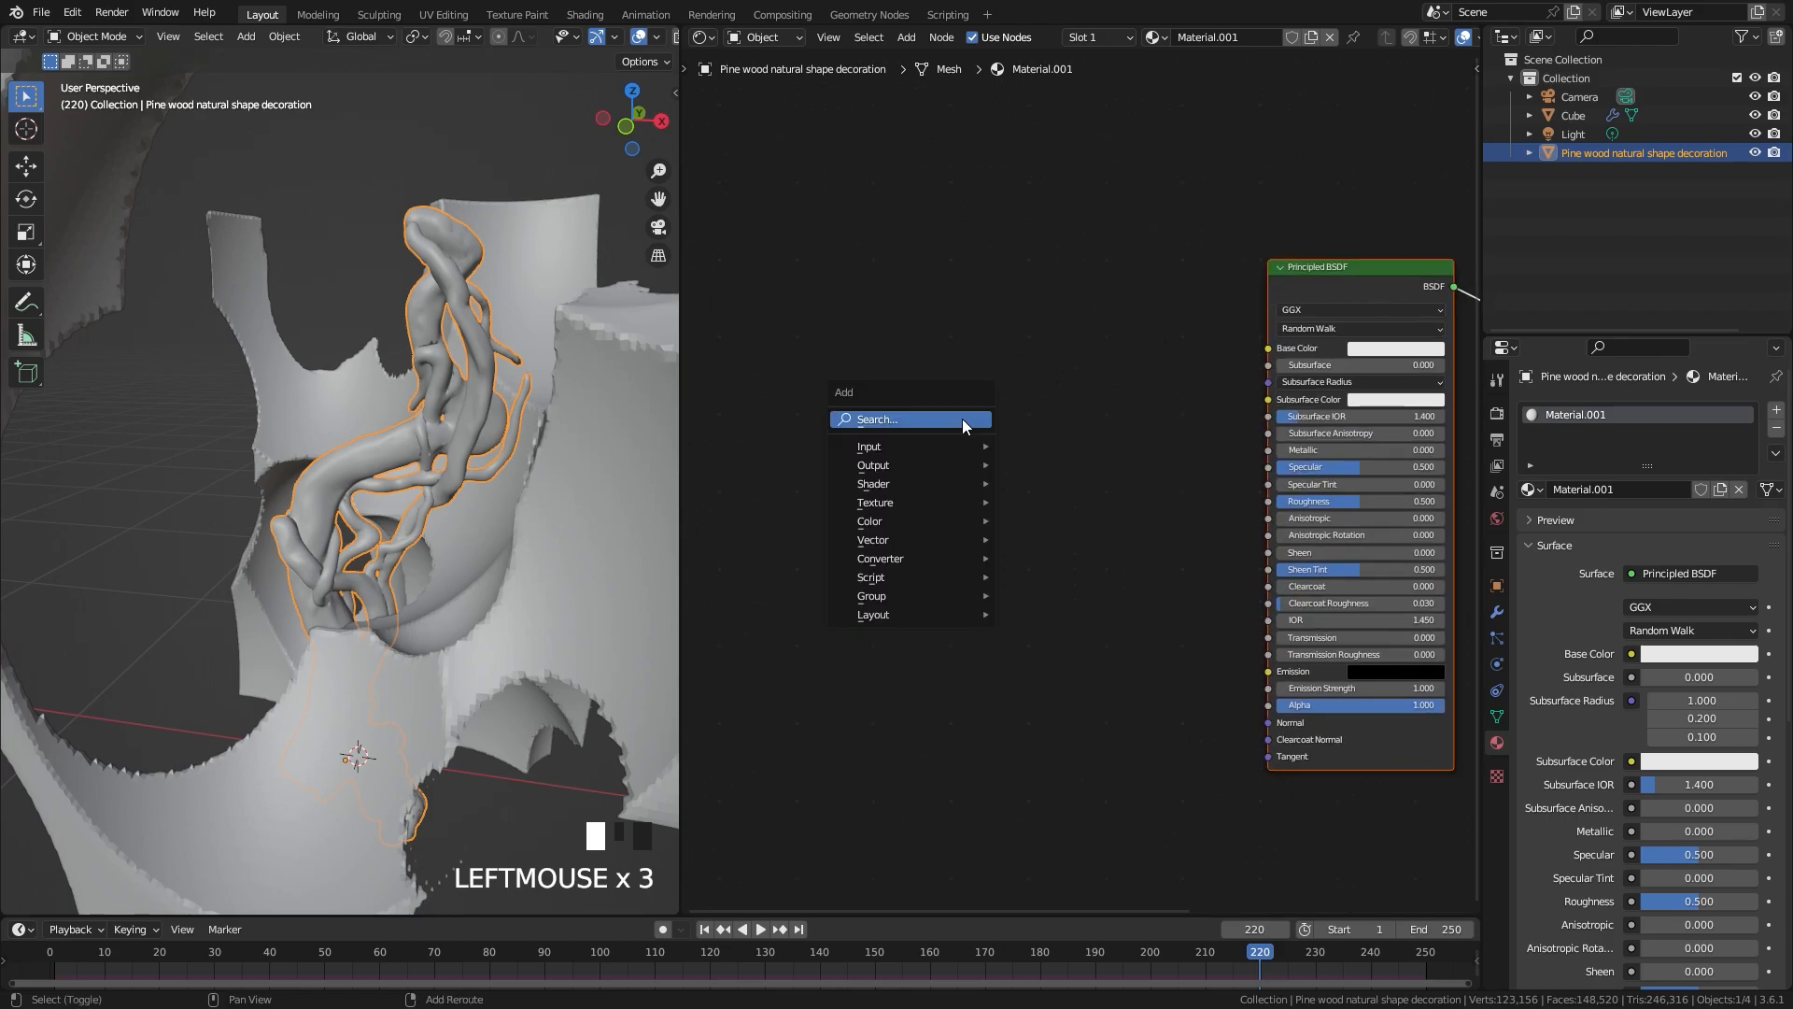
mouse_move(885, 503)
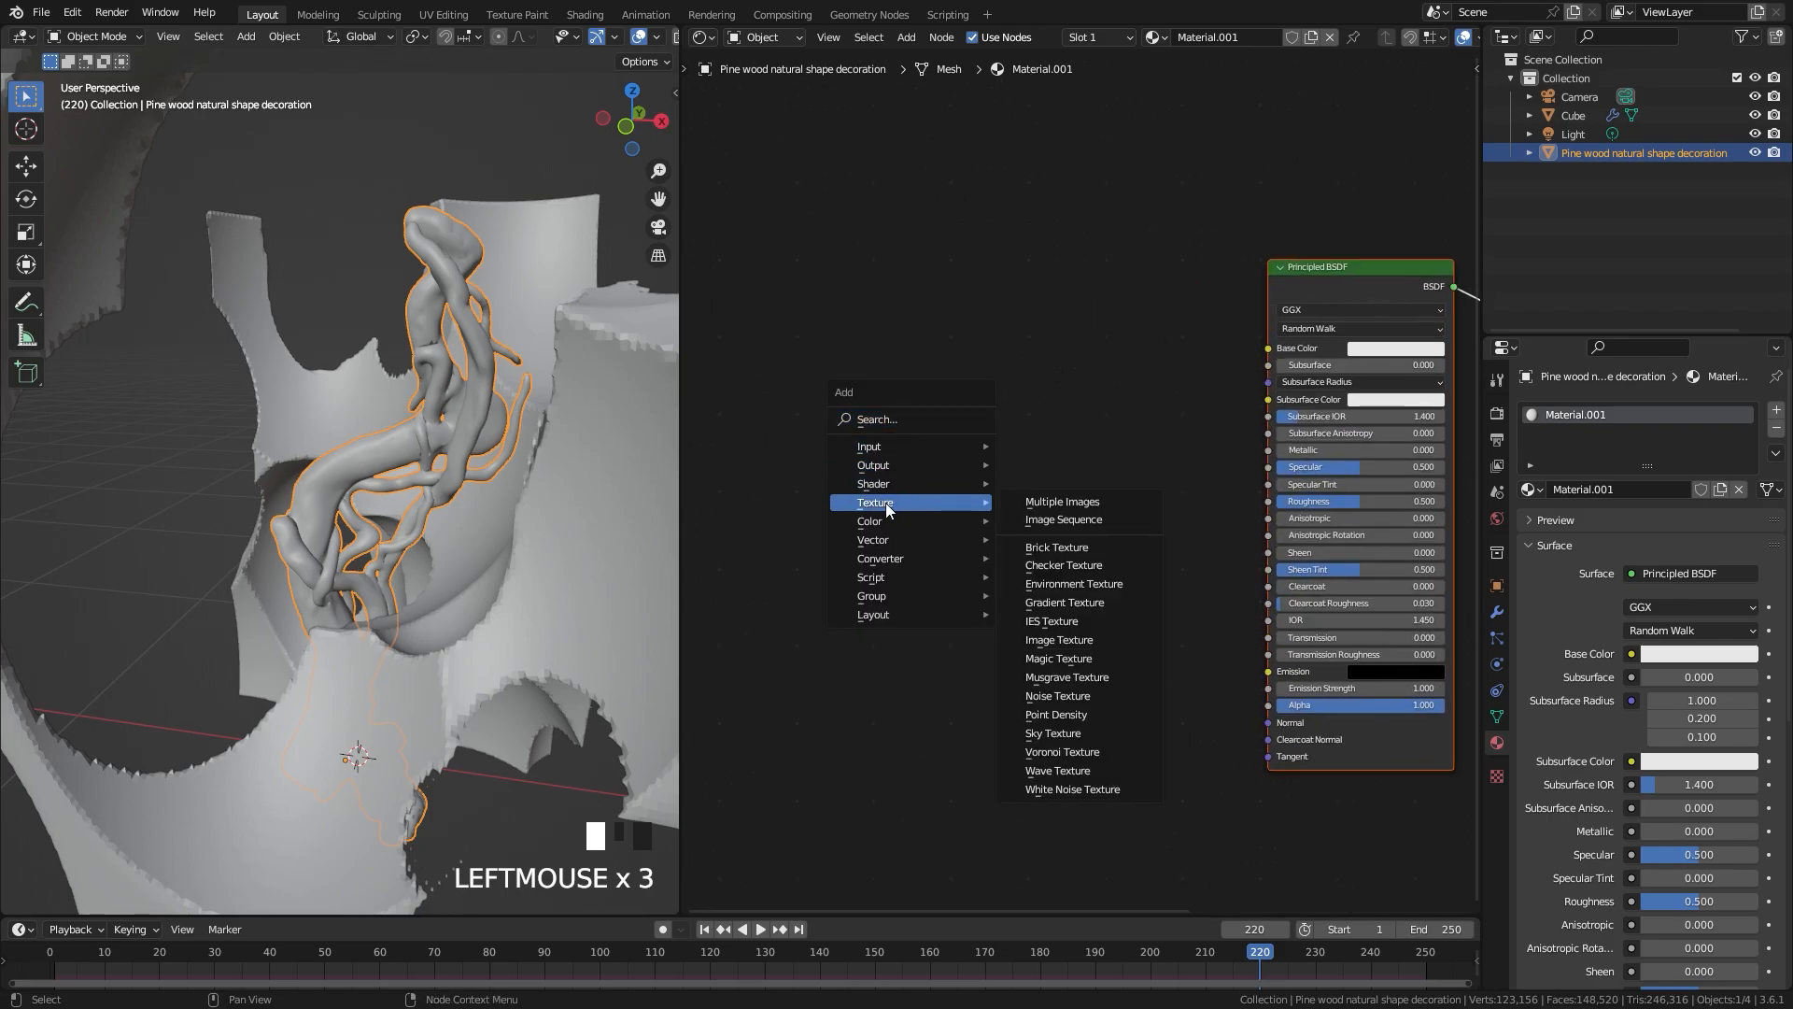
click(1068, 640)
click(699, 440)
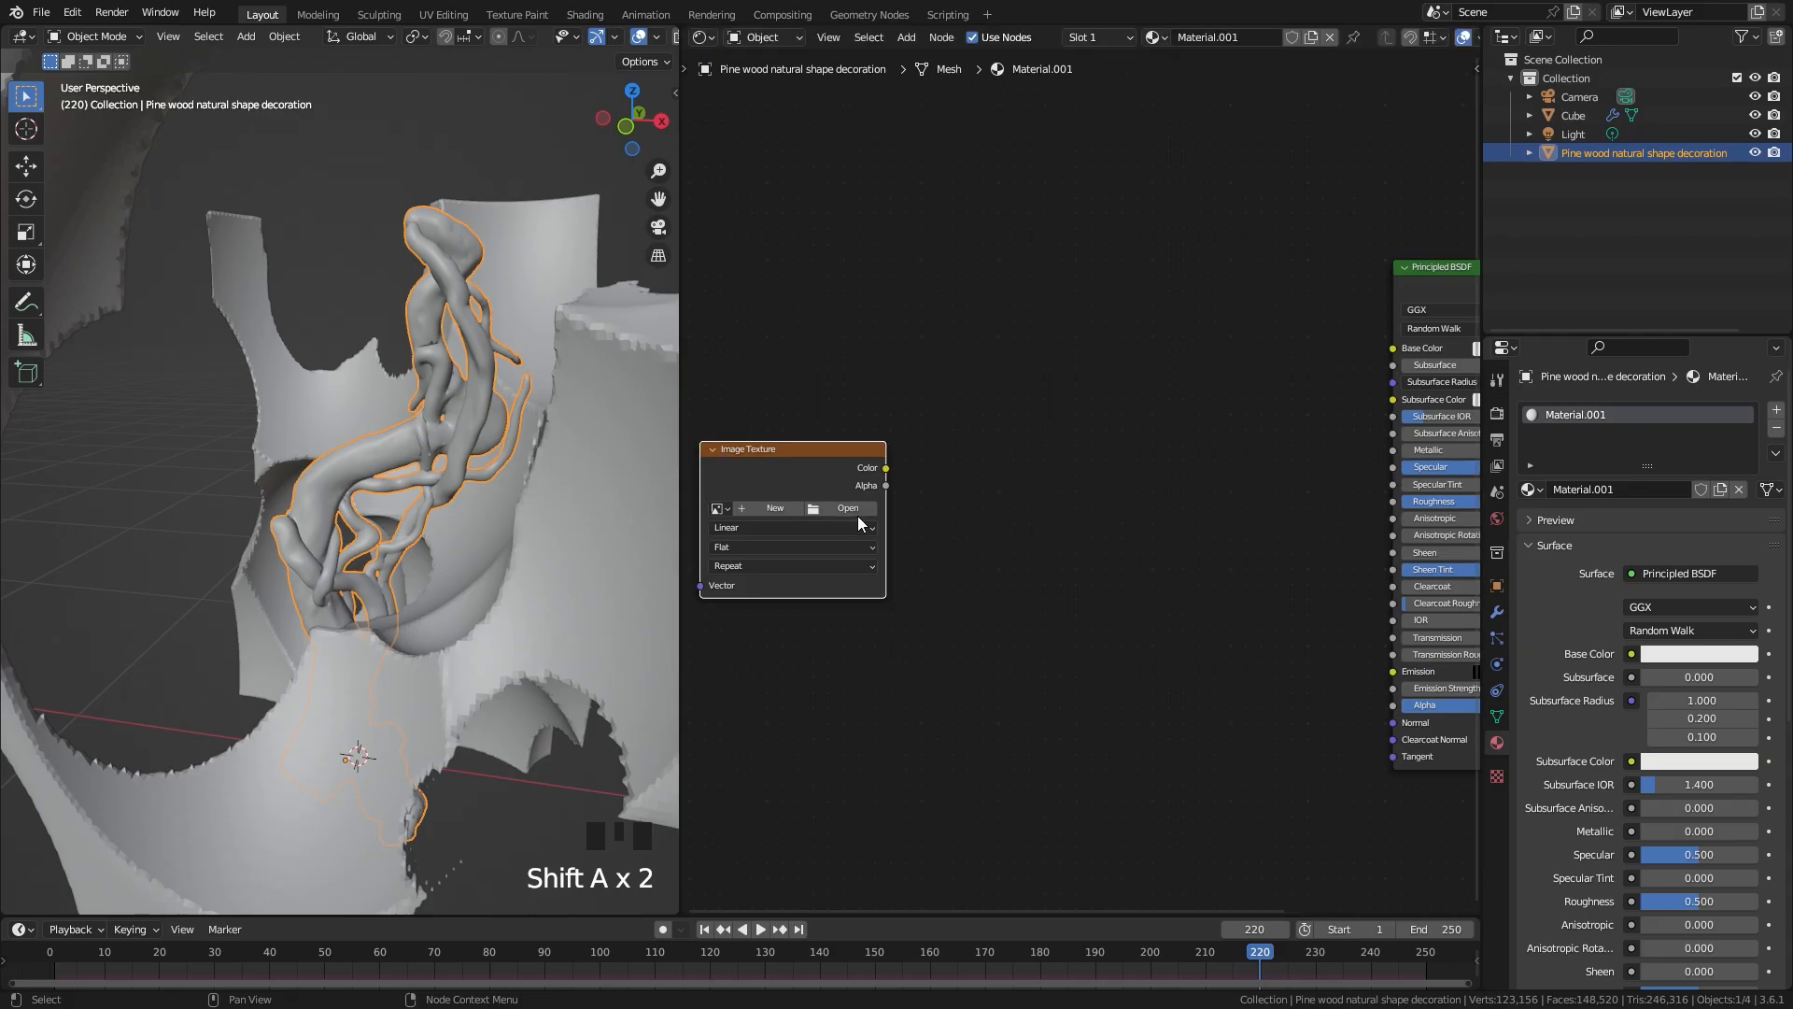
Step: Load all paintmap PNG frames from the Image Sequence folder into the Image Texture node as a sequence, and enable Auto Refresh
click(849, 508)
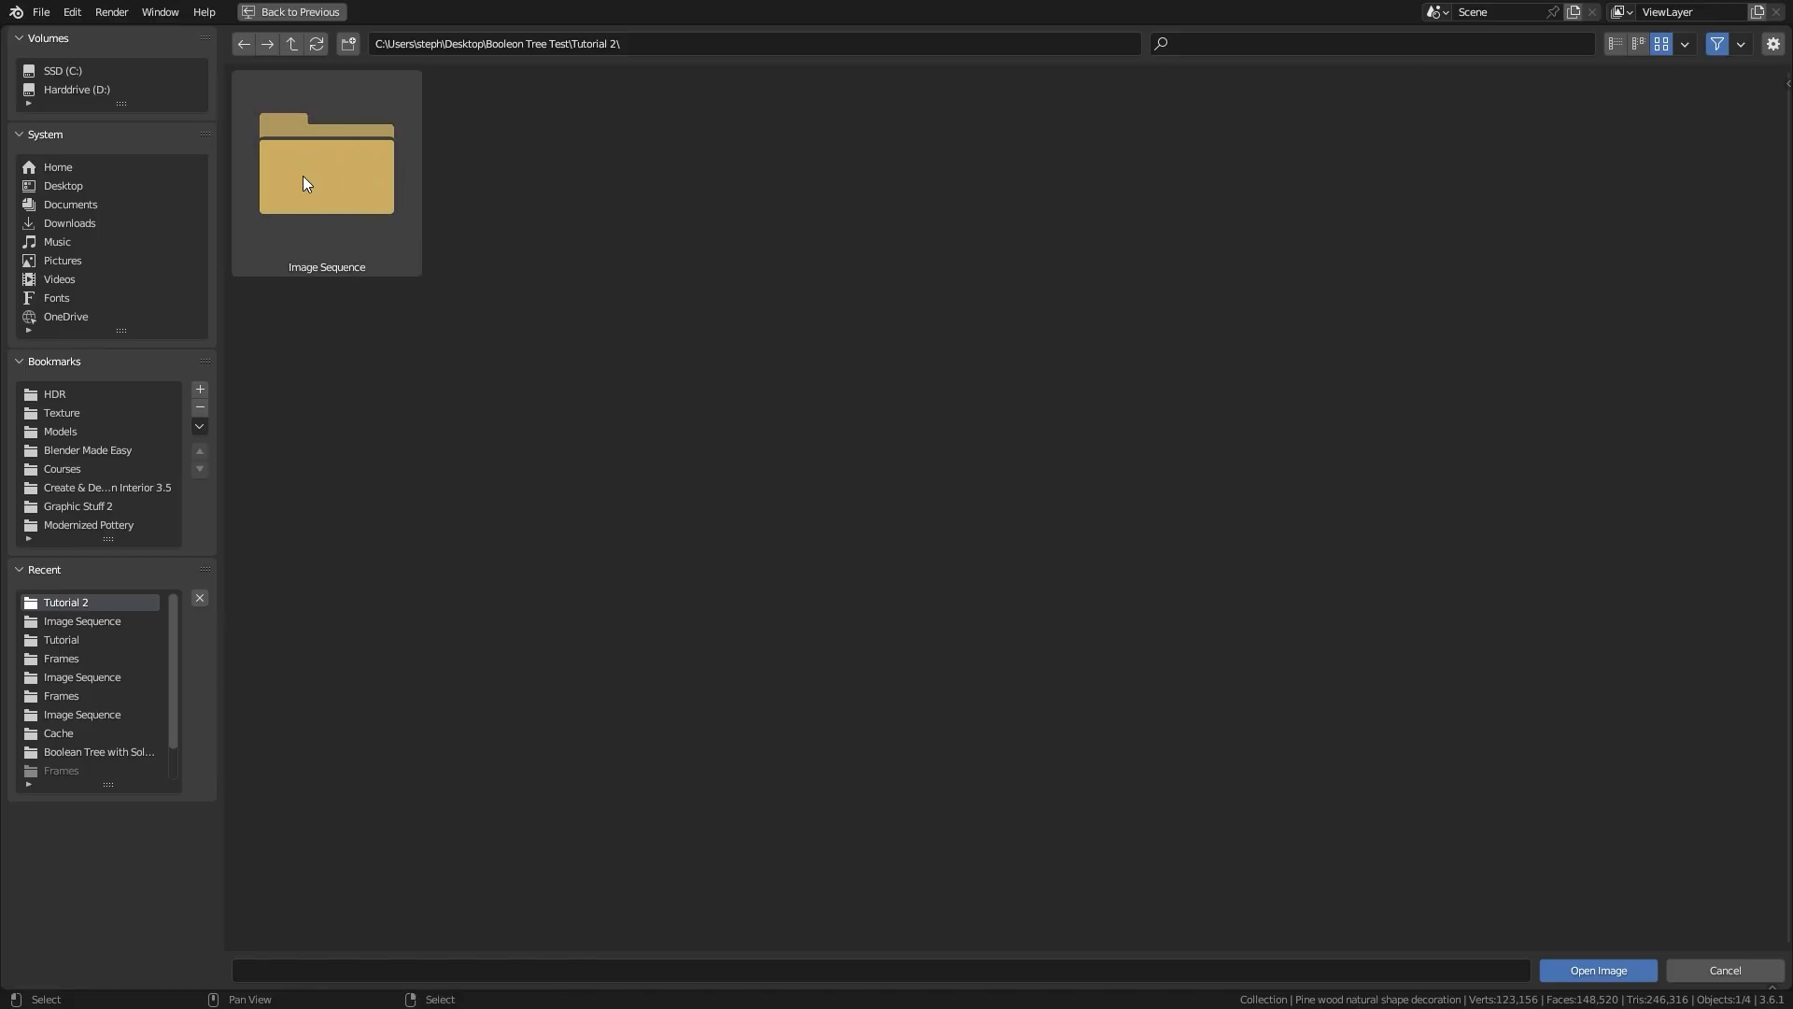
double_click(340, 203)
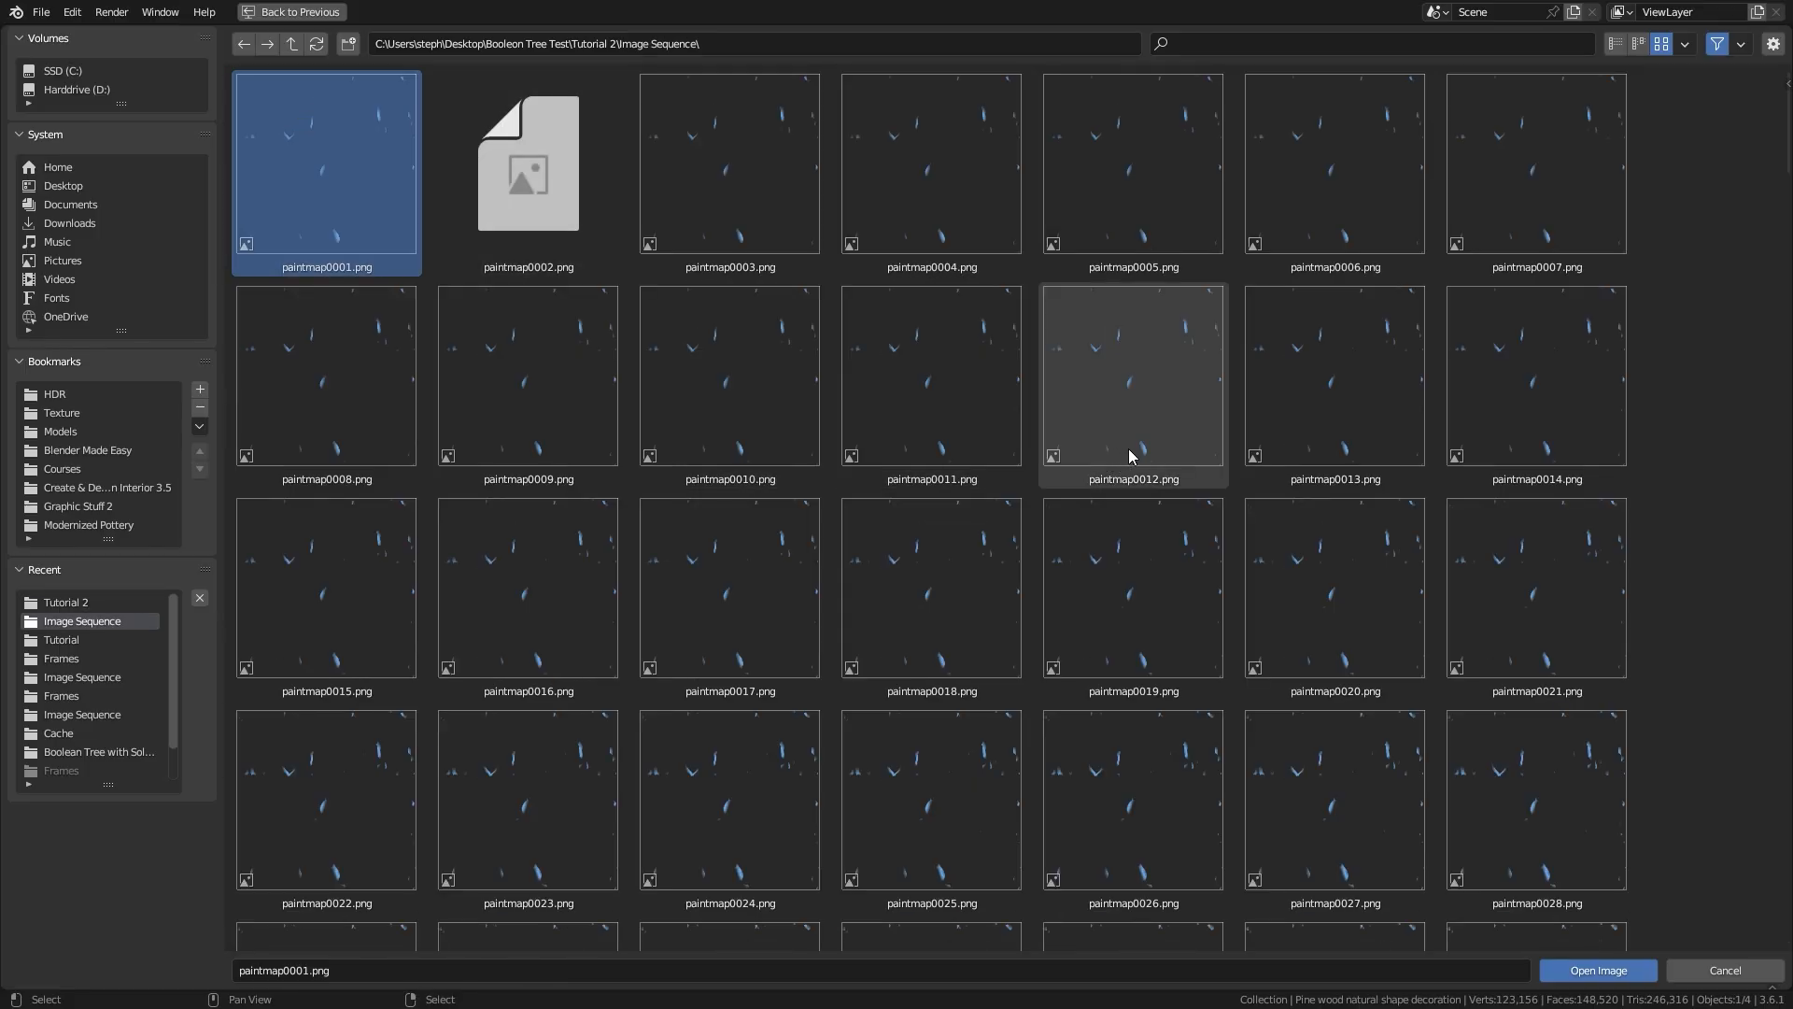
key(a)
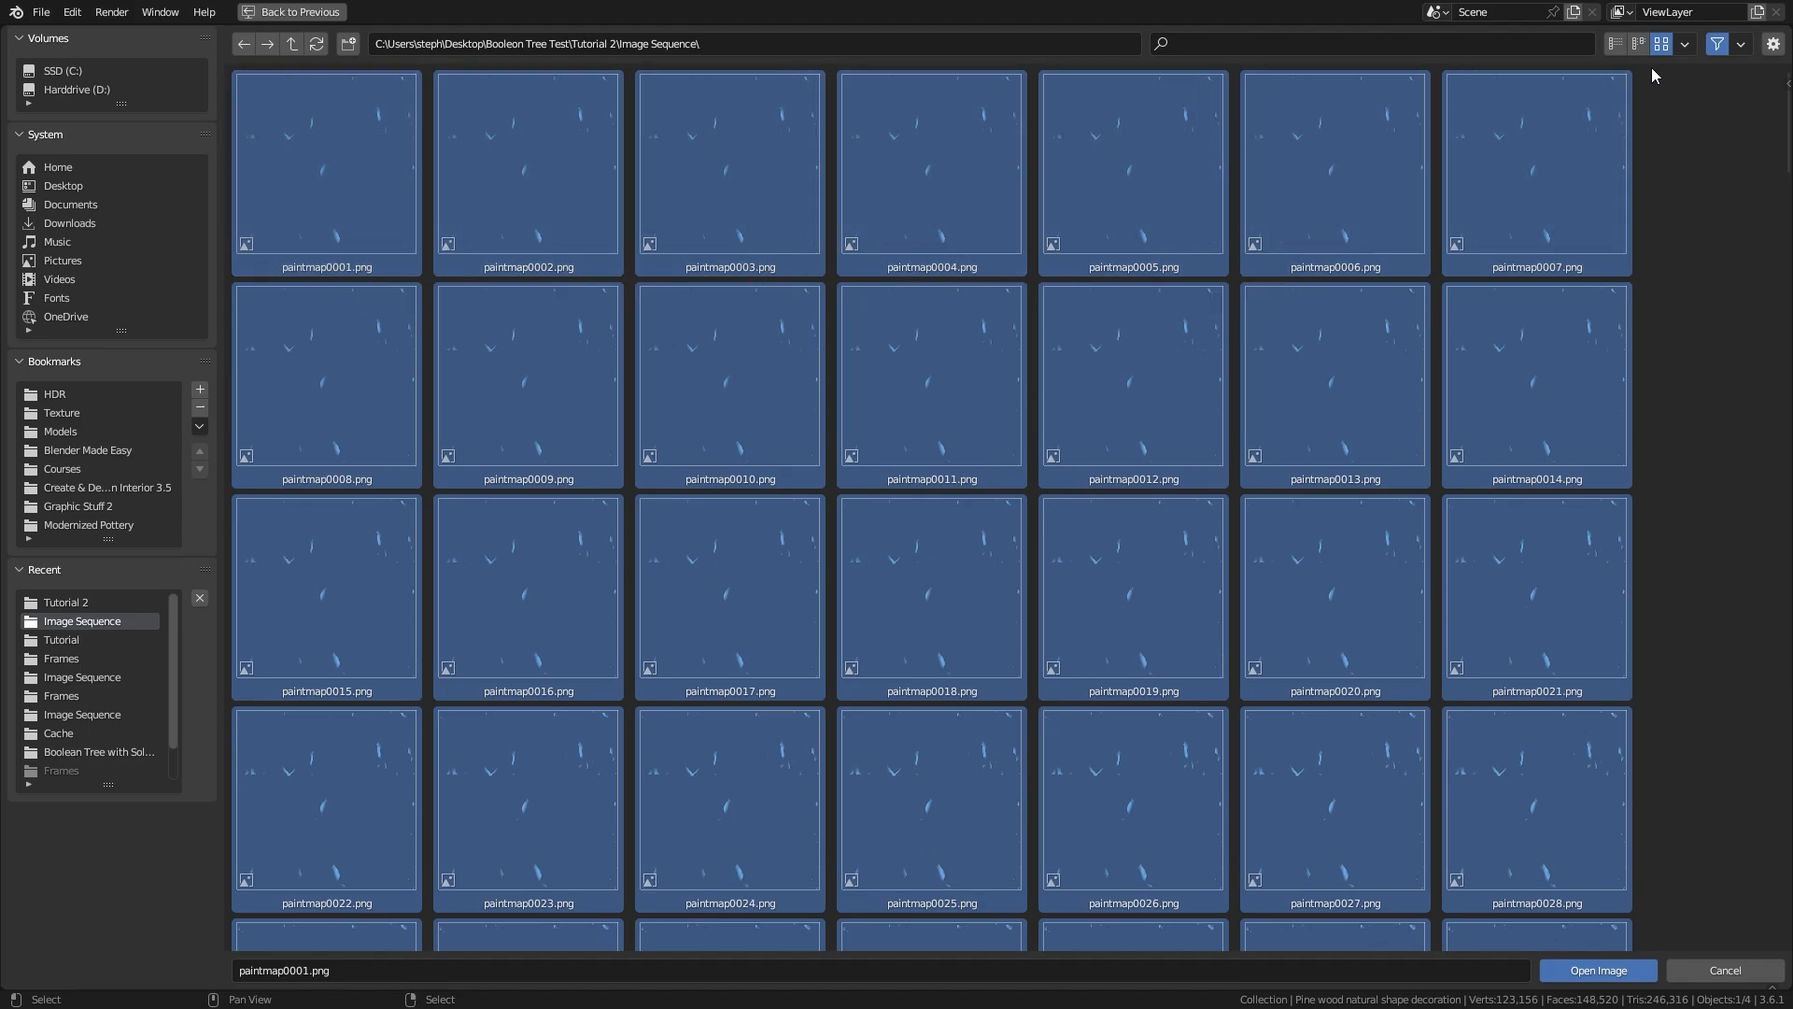
click(1685, 45)
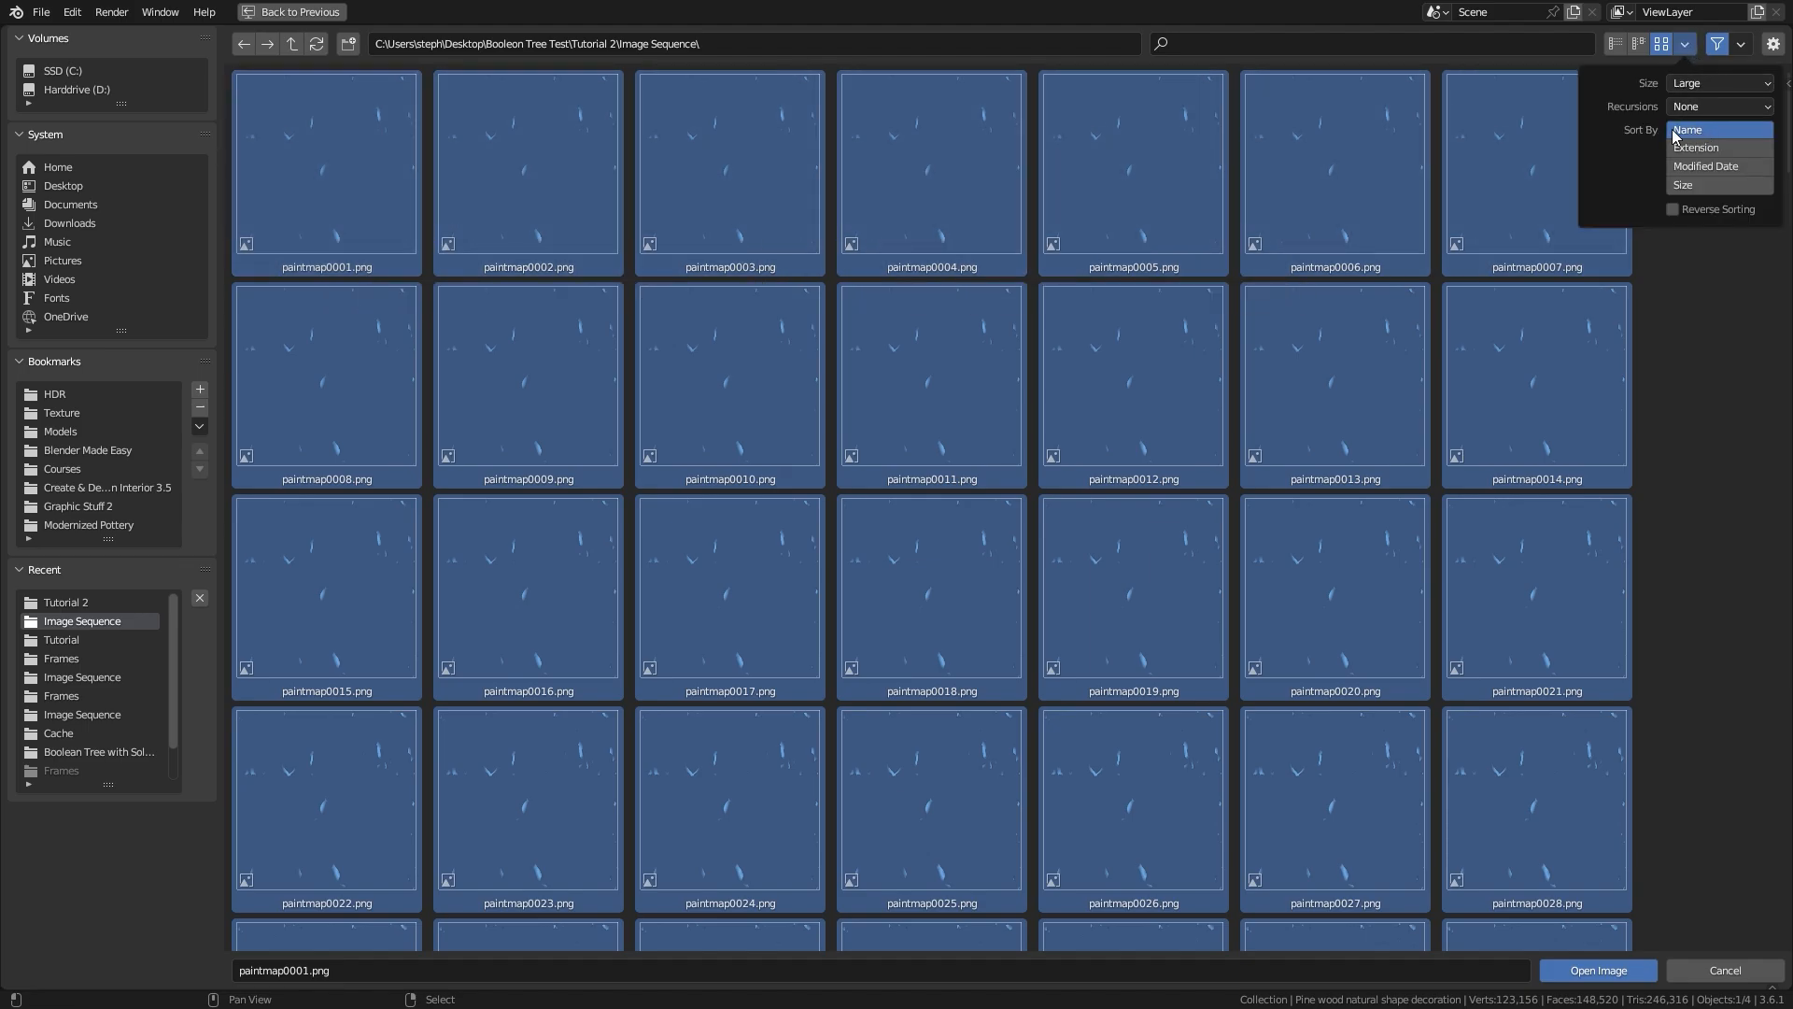
click(1599, 971)
scroll(975, 578, up, 3)
middle_drag(820, 543, 1033, 509)
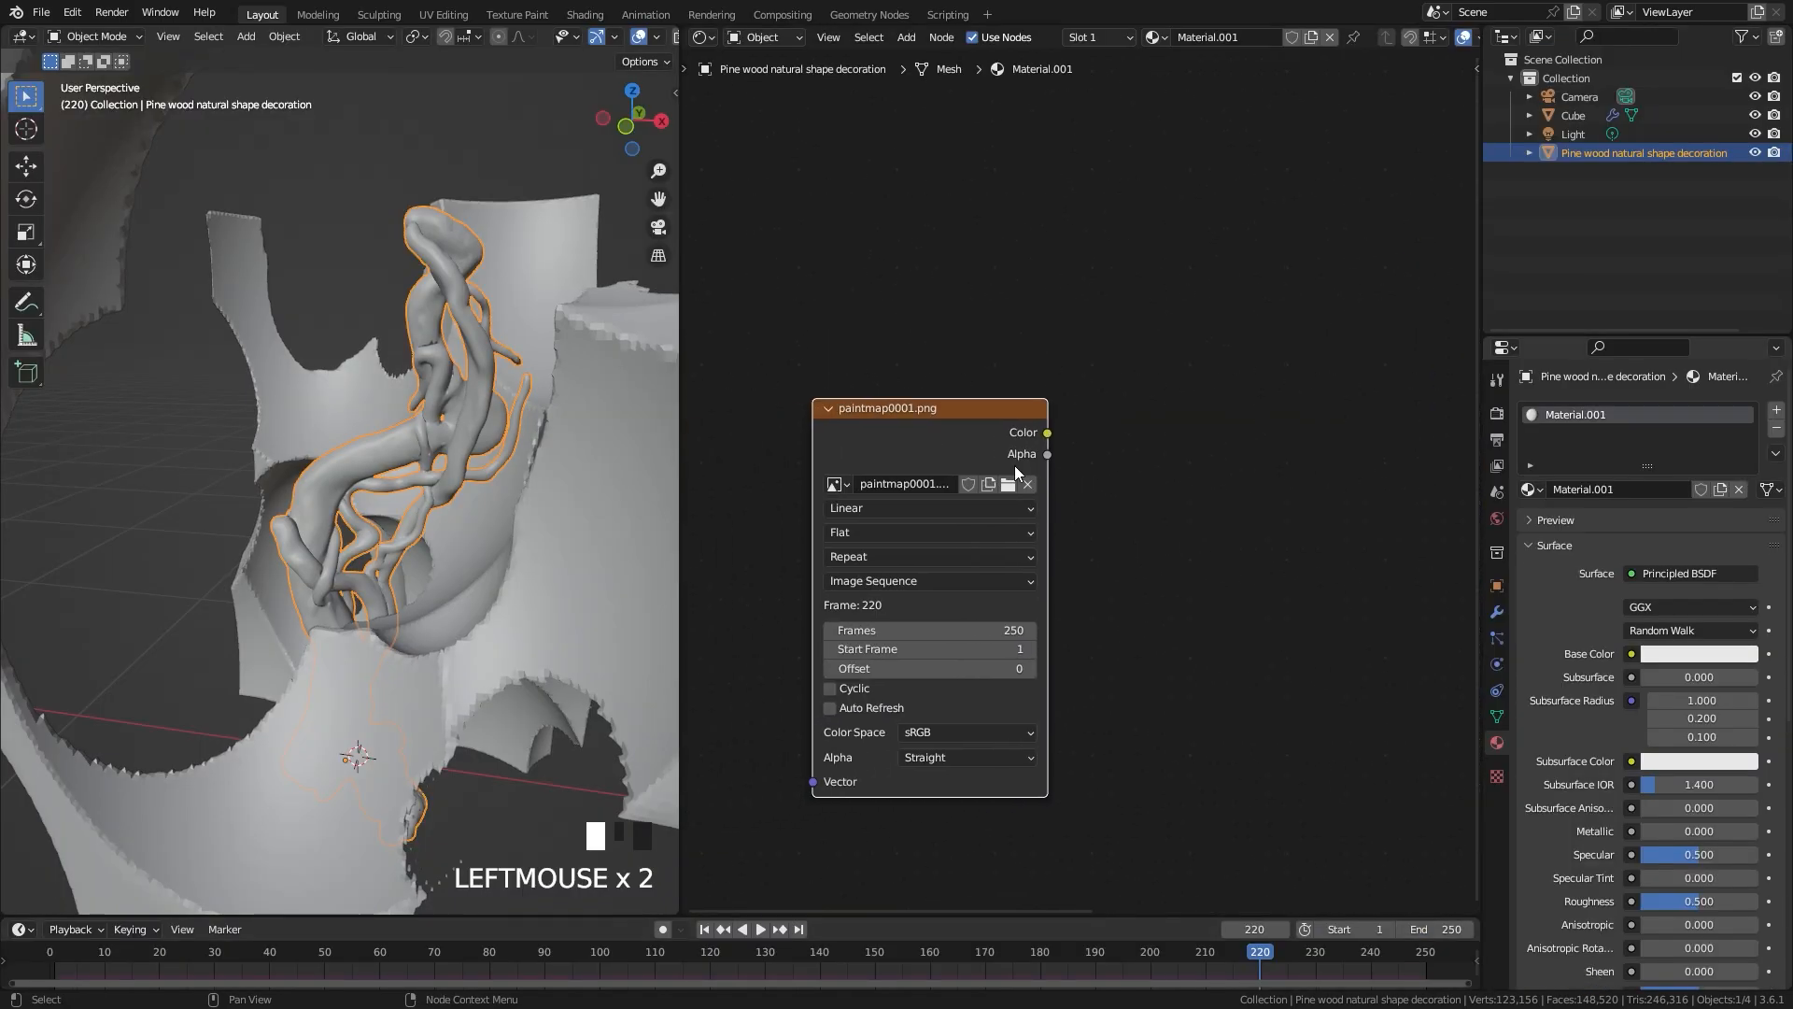
mouse_move(996, 448)
mouse_down()
mouse_move(1047, 434)
mouse_move(1019, 437)
mouse_up()
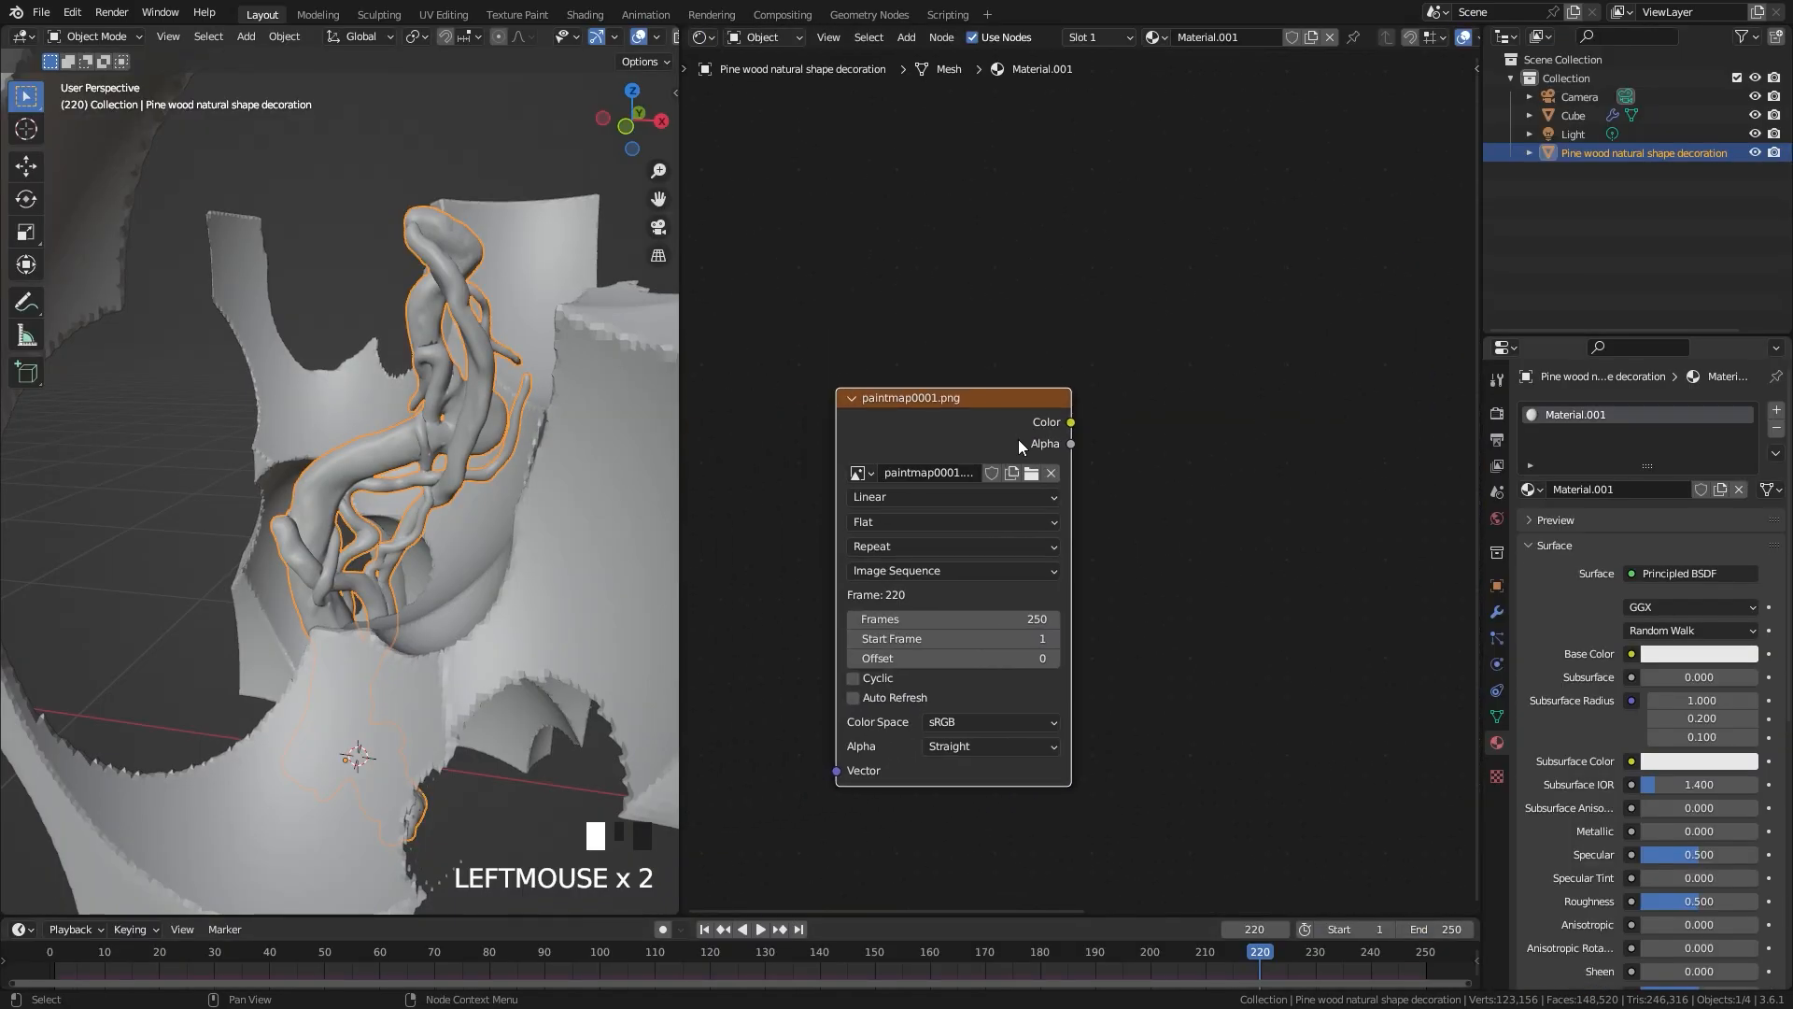
click(853, 697)
Step: Add a Color Ramp node after the paintmap image node and feed the image's Alpha into its Fac
scroll(1074, 551, down, 2)
middle_drag(1167, 519, 959, 473)
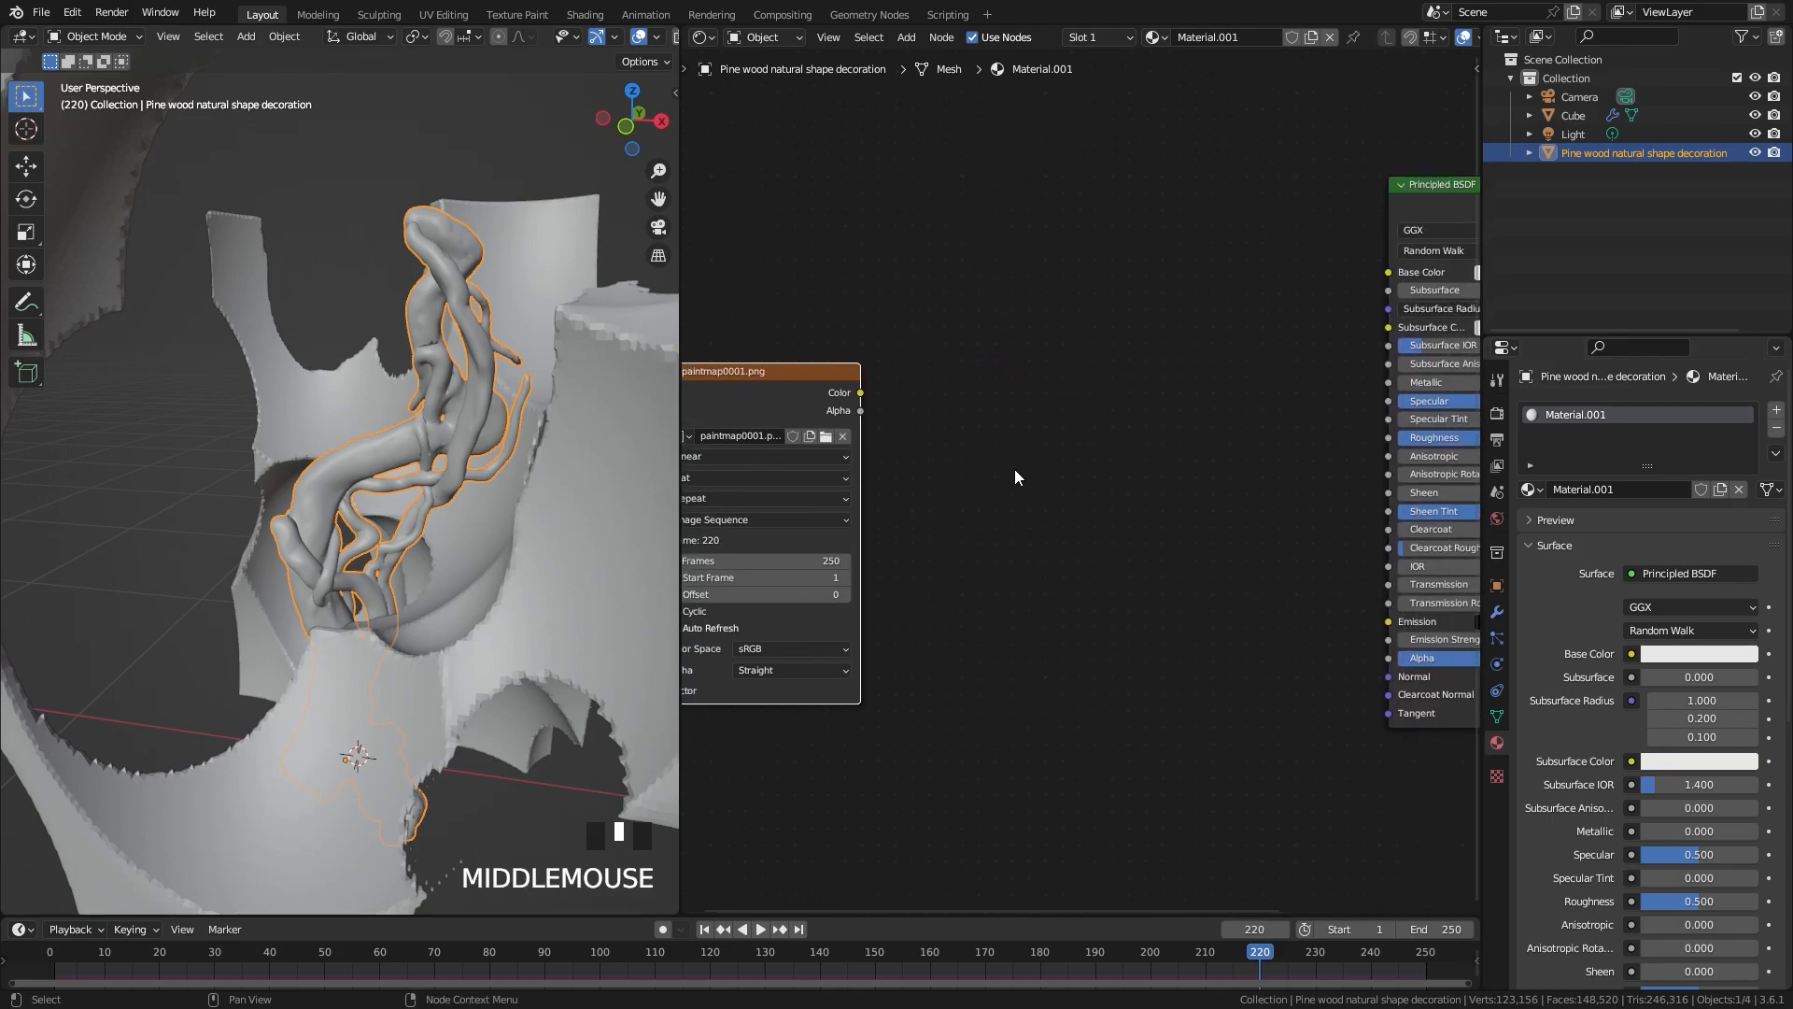
key(shift+a)
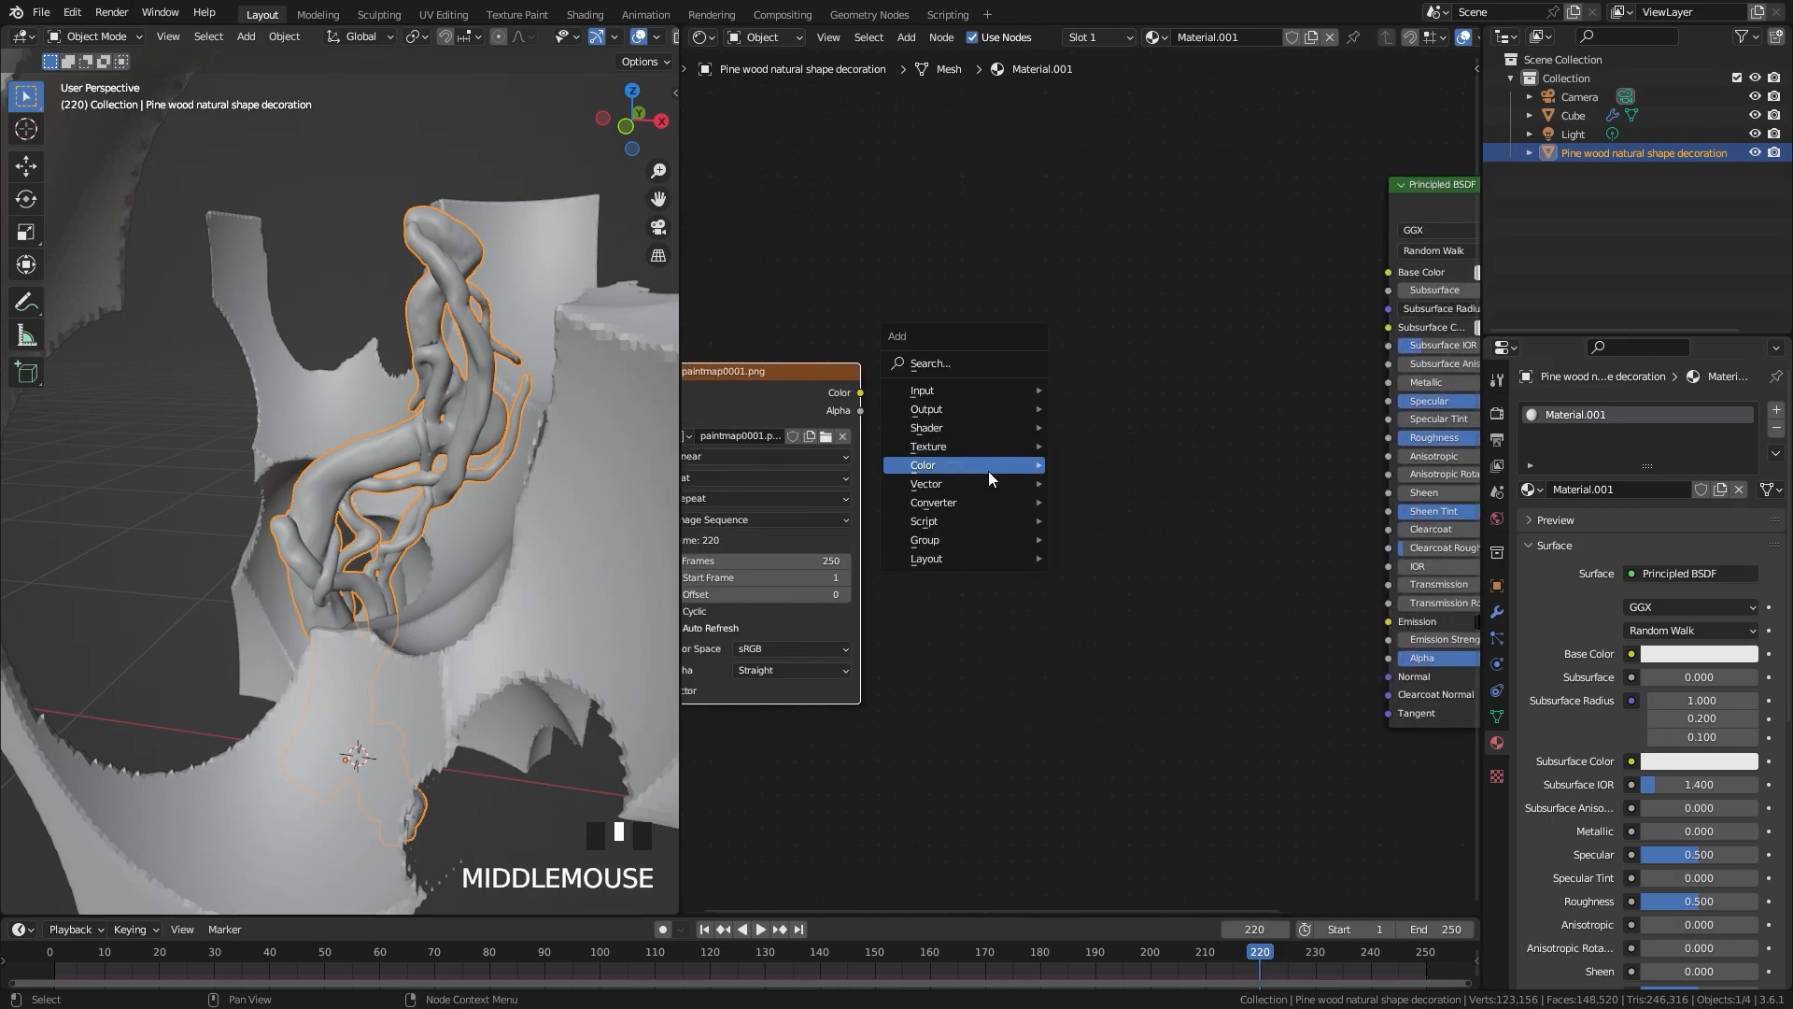
mouse_move(951, 506)
click(1106, 538)
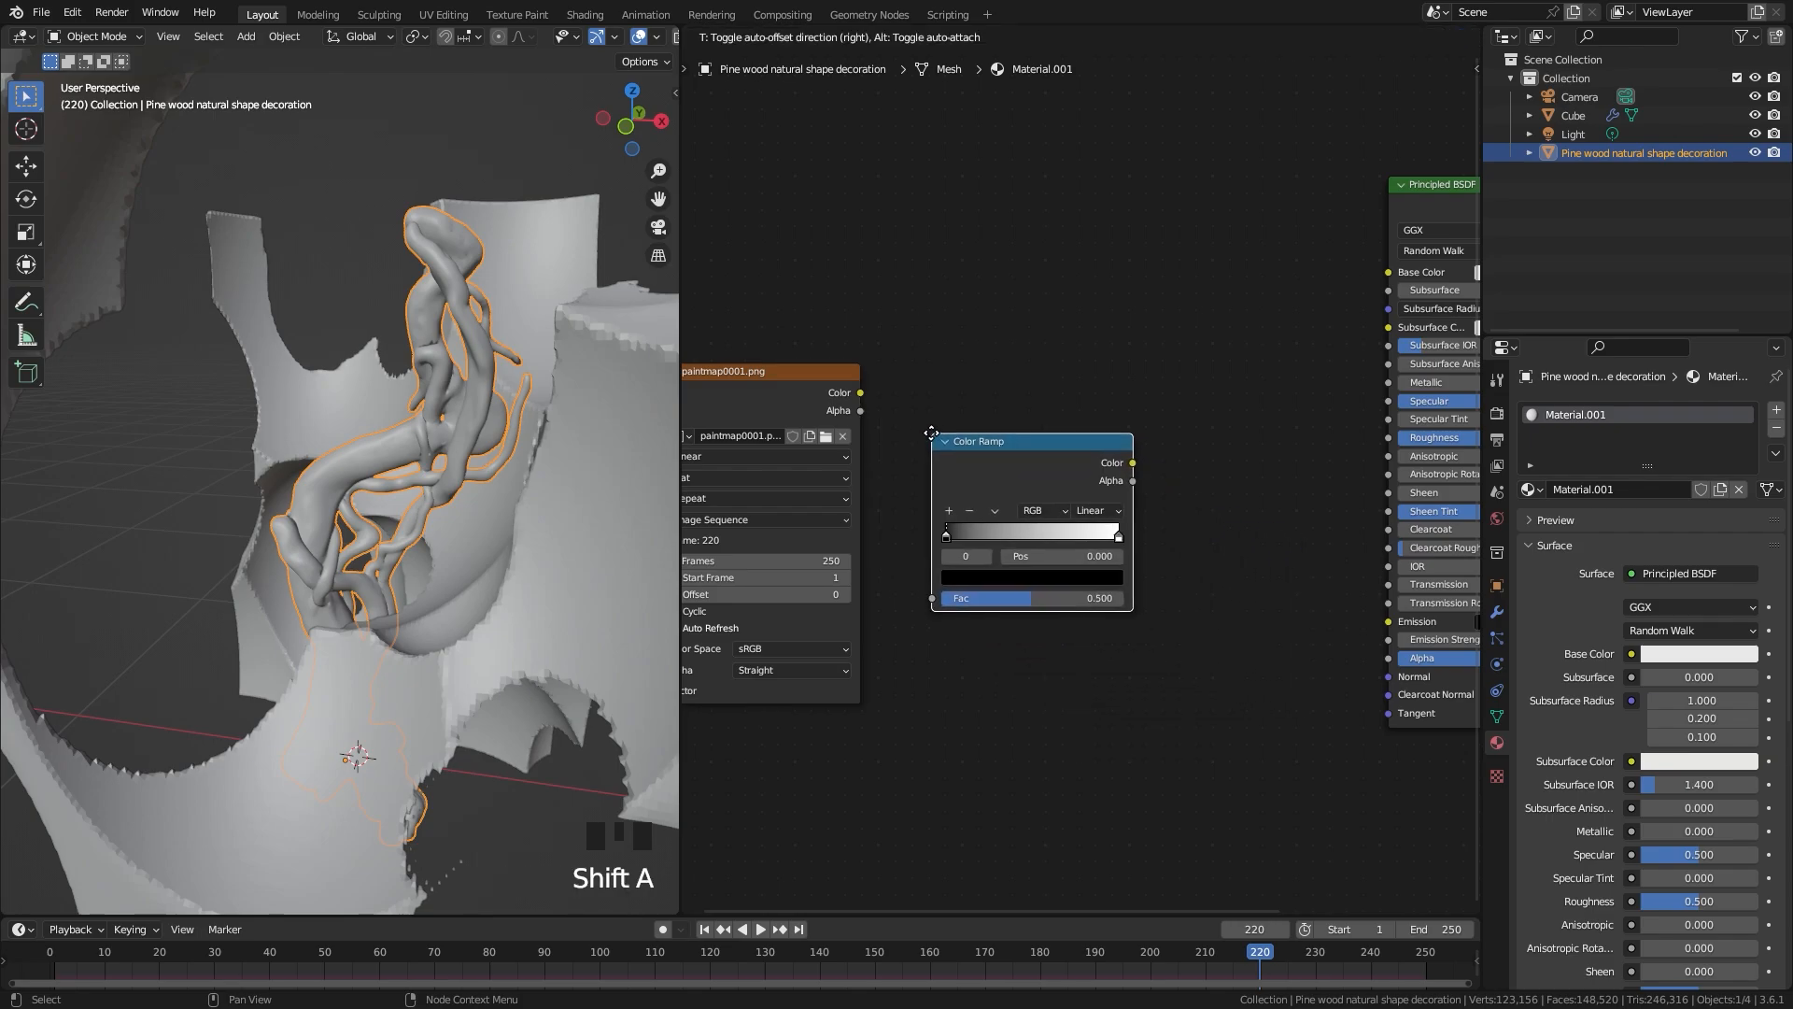
drag(747, 390, 713, 404)
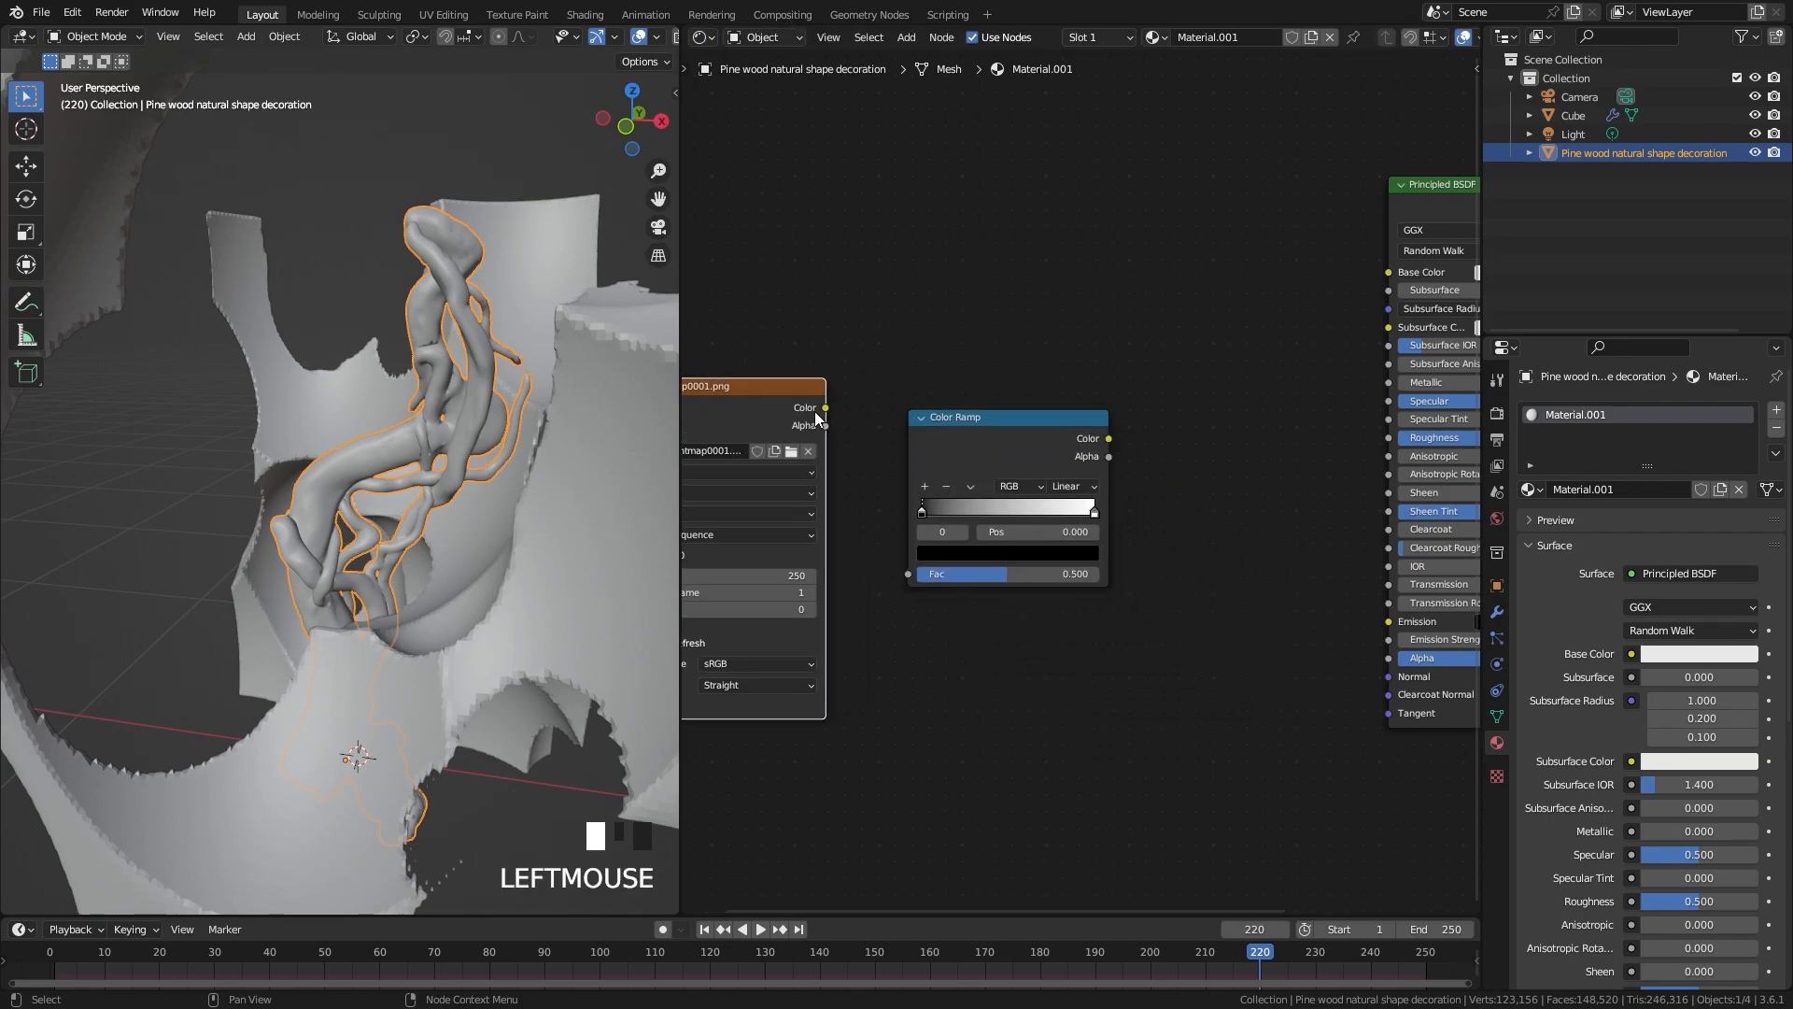
drag(823, 408, 865, 349)
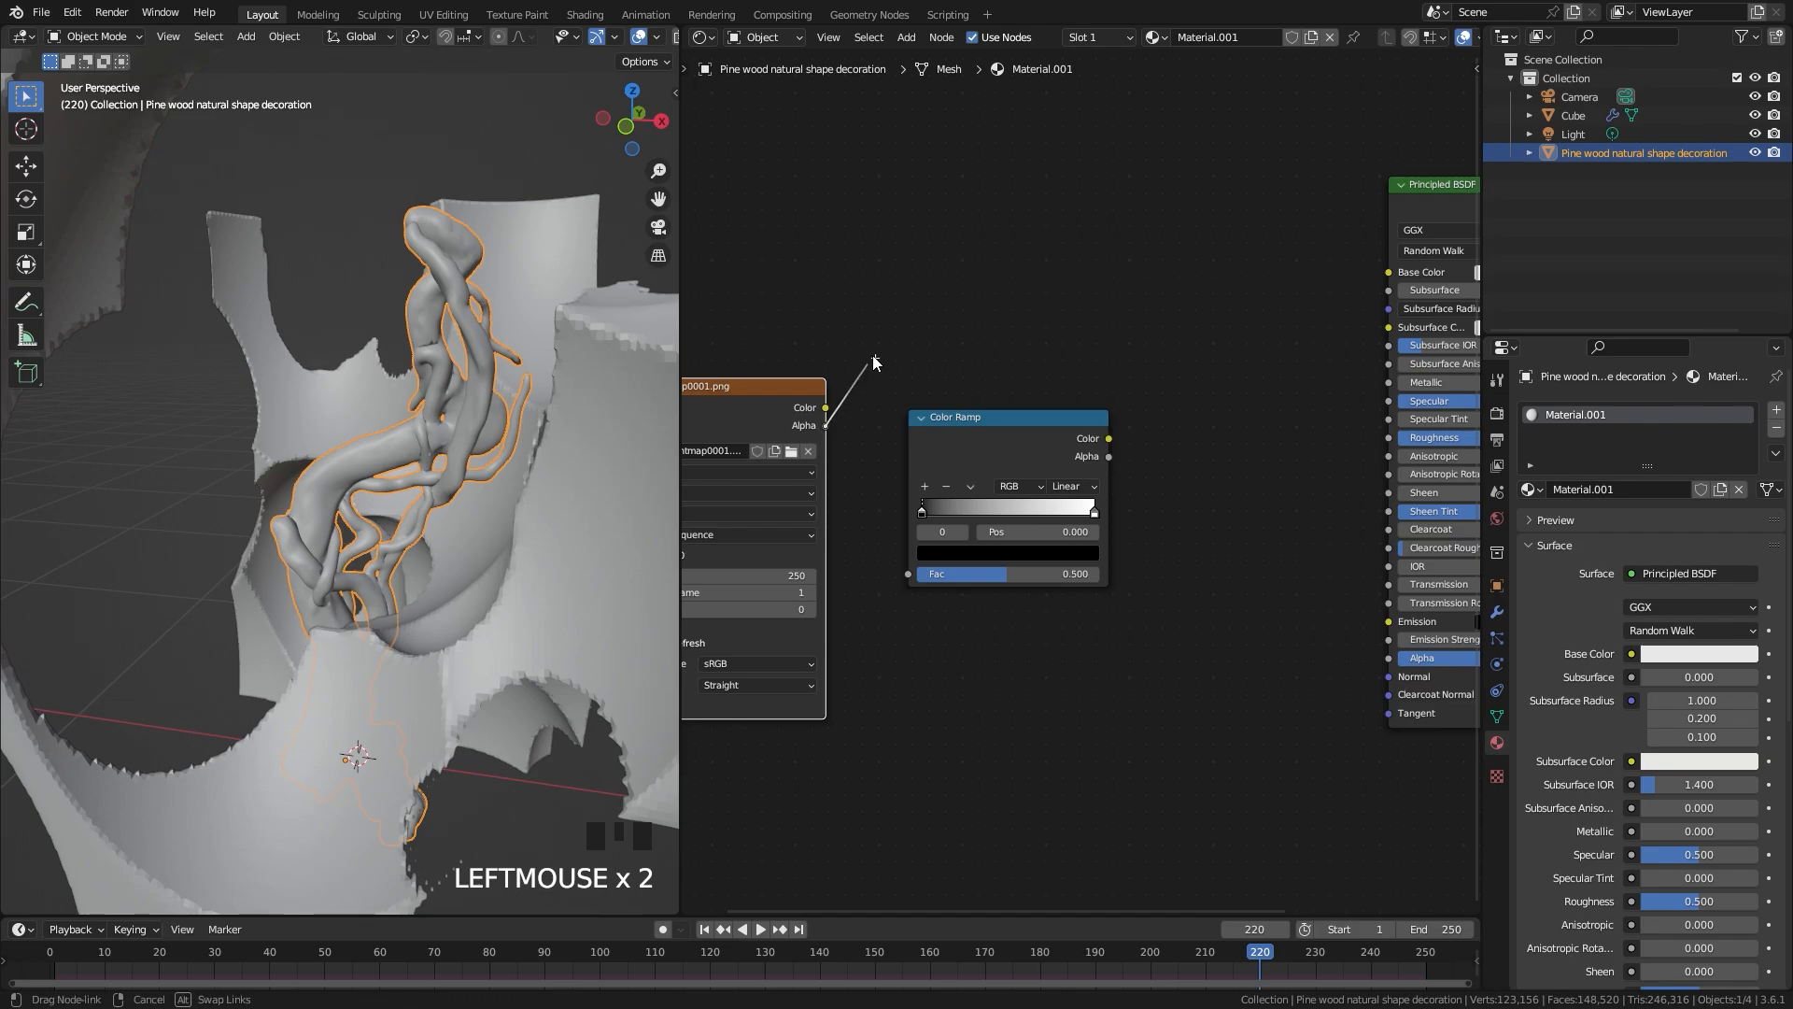
drag(825, 426, 906, 575)
Step: Add a Math node set to Multiply after the Color Ramp, with the ramp's Color feeding its first value
scroll(1074, 532, up, 3)
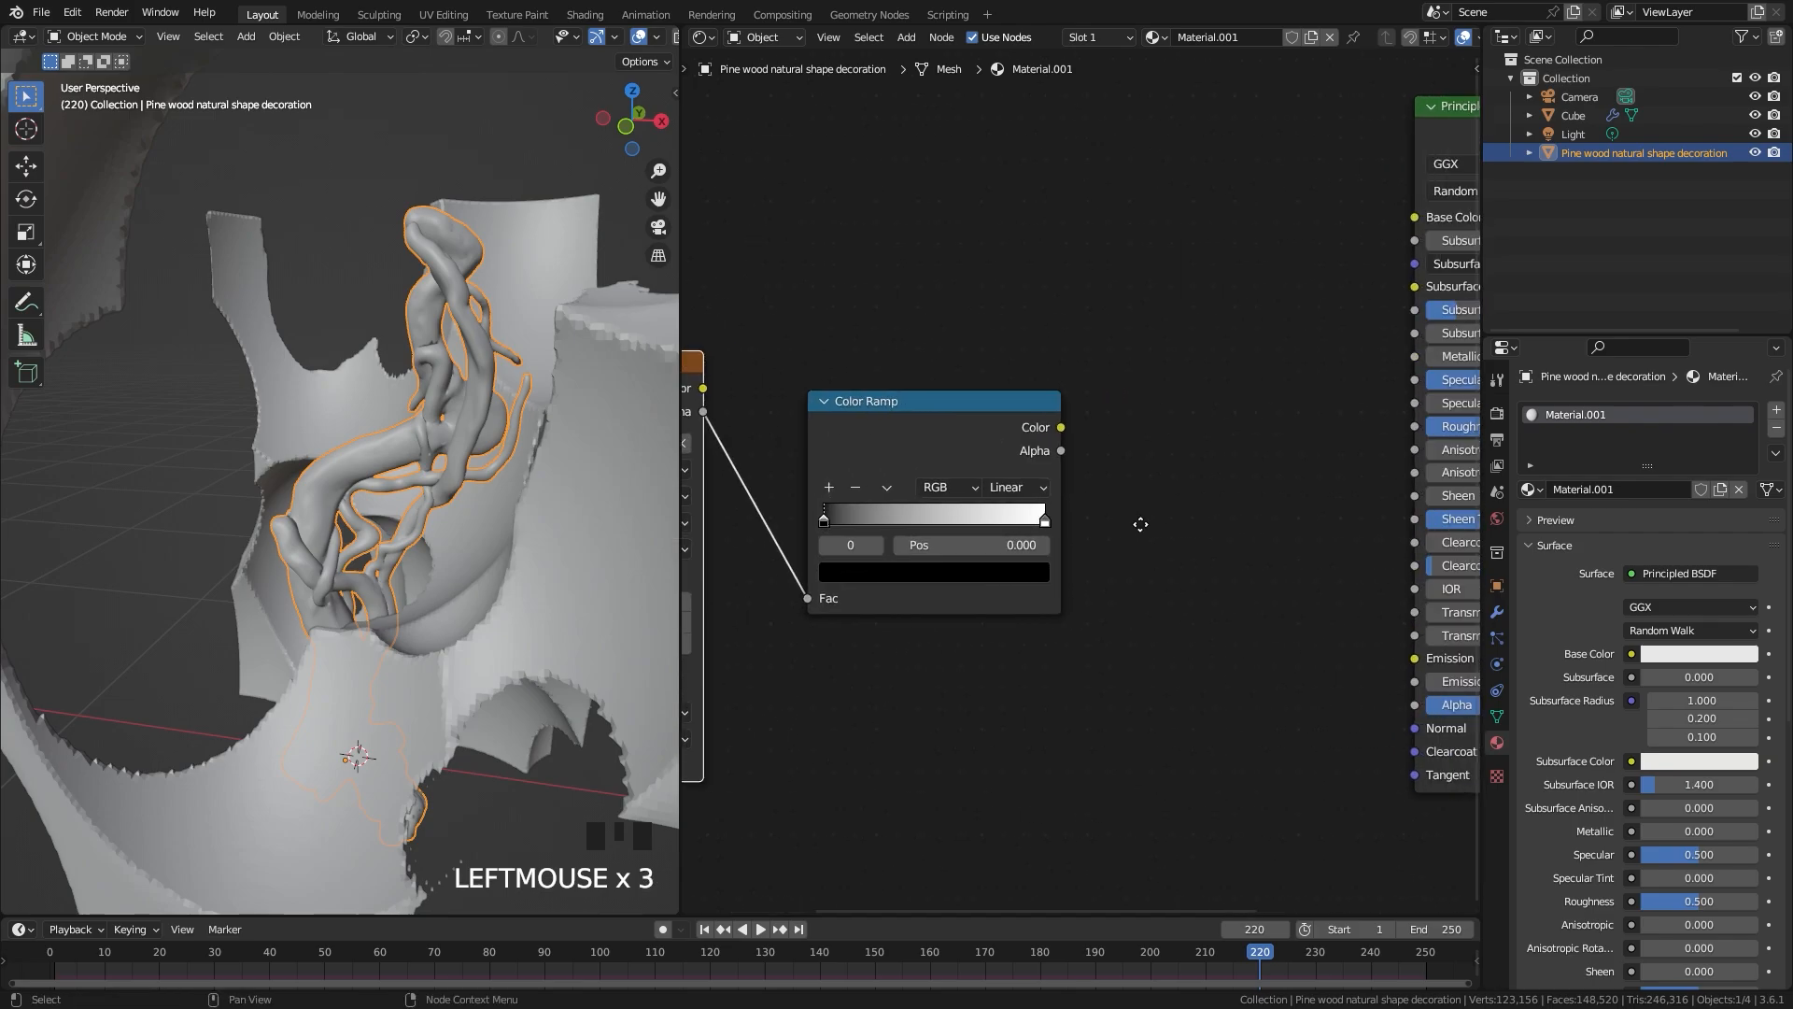
key(shift+a)
mouse_move(953, 514)
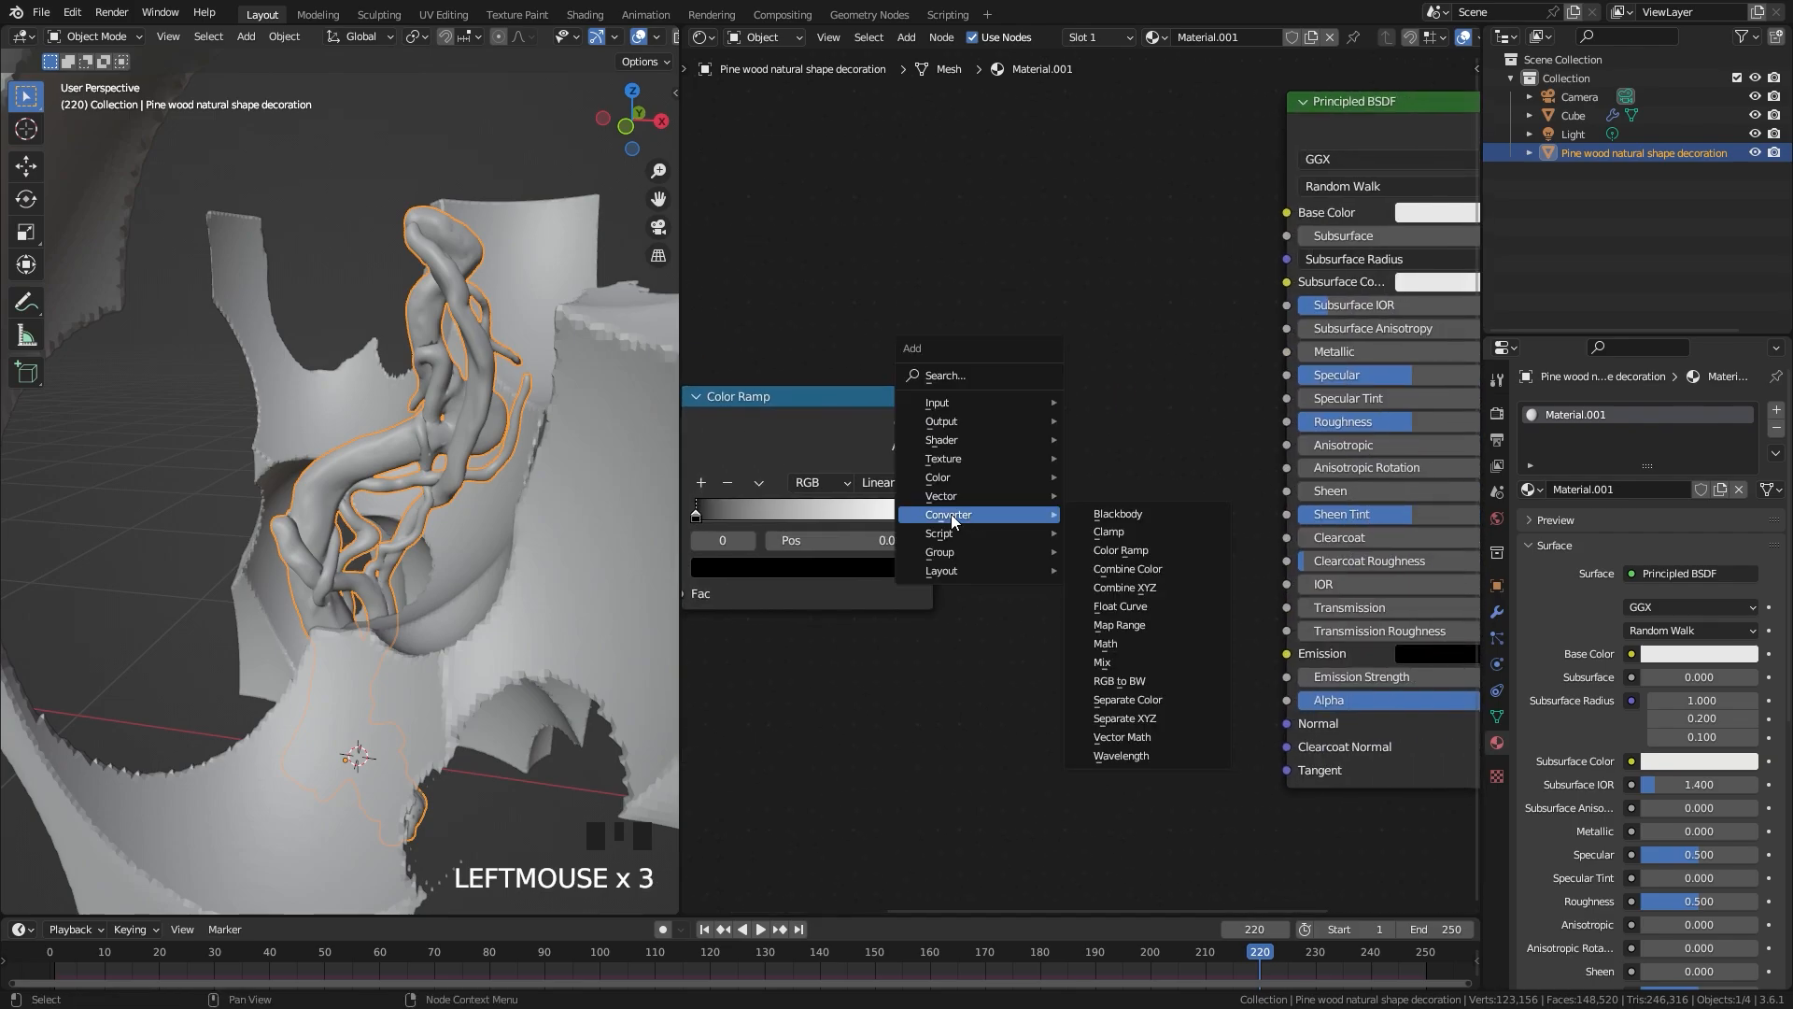
click(1105, 643)
click(1045, 529)
drag(937, 426, 1018, 541)
click(1089, 486)
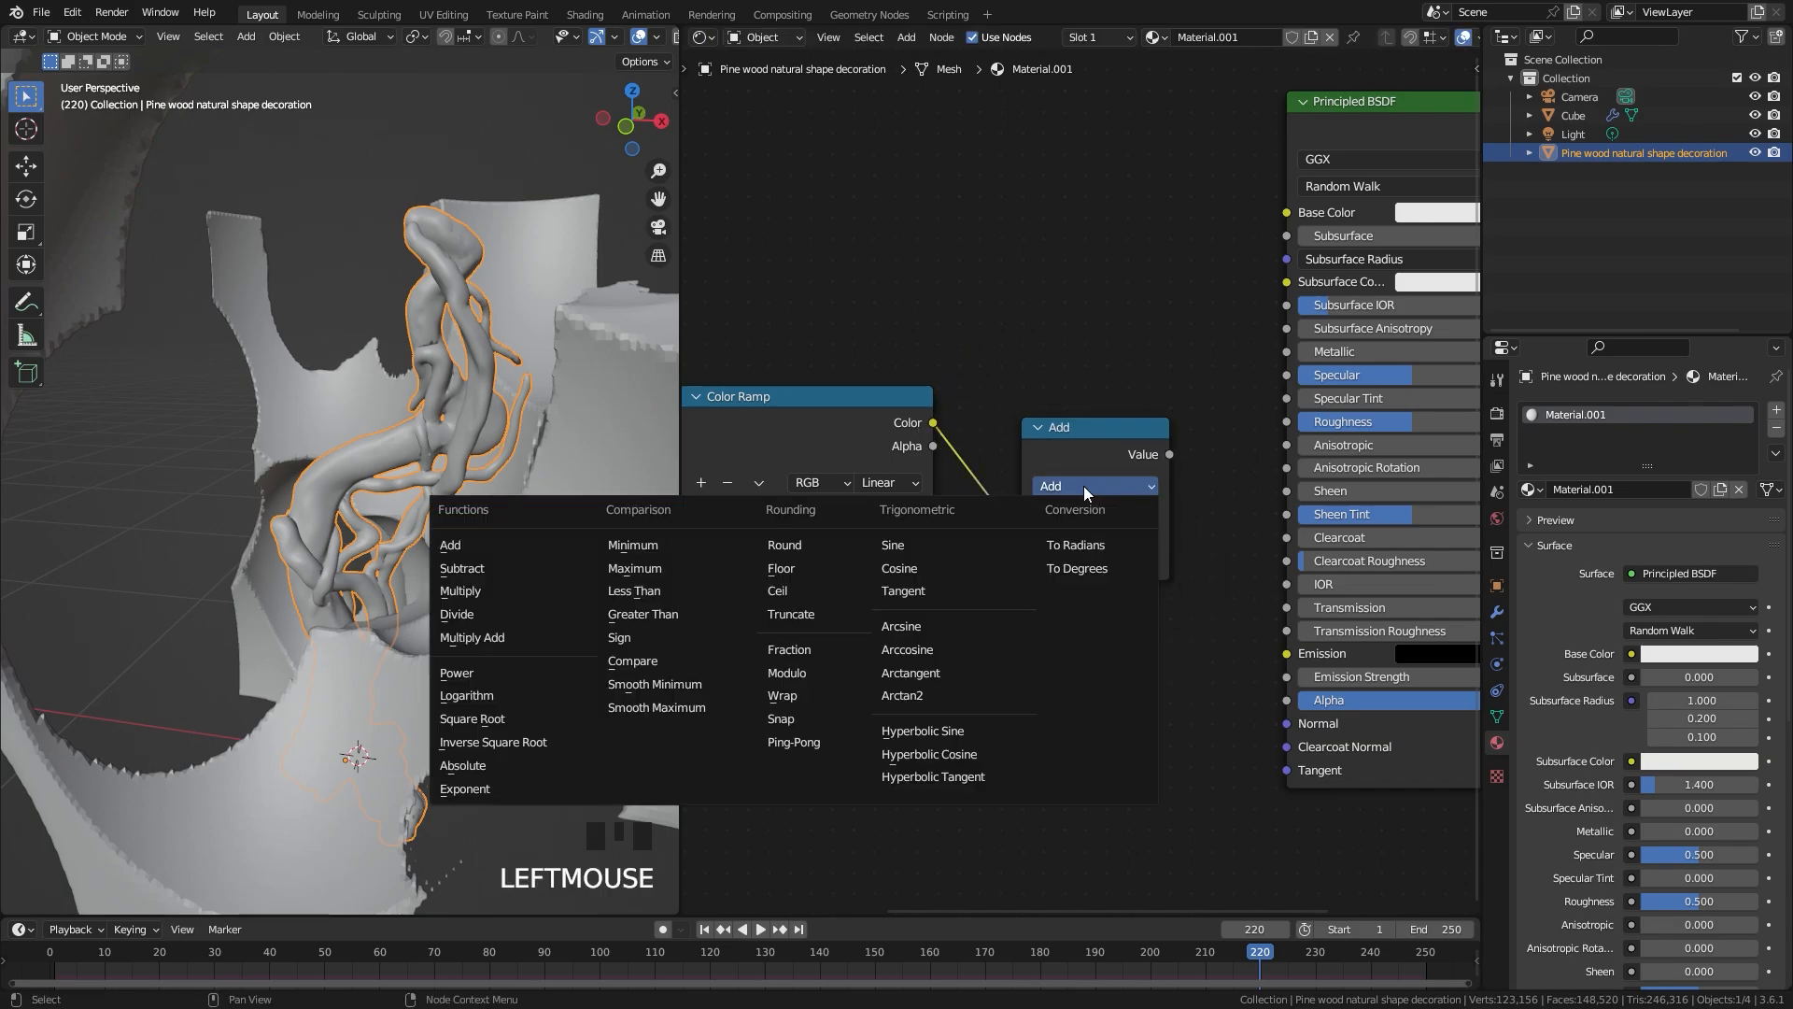
click(482, 598)
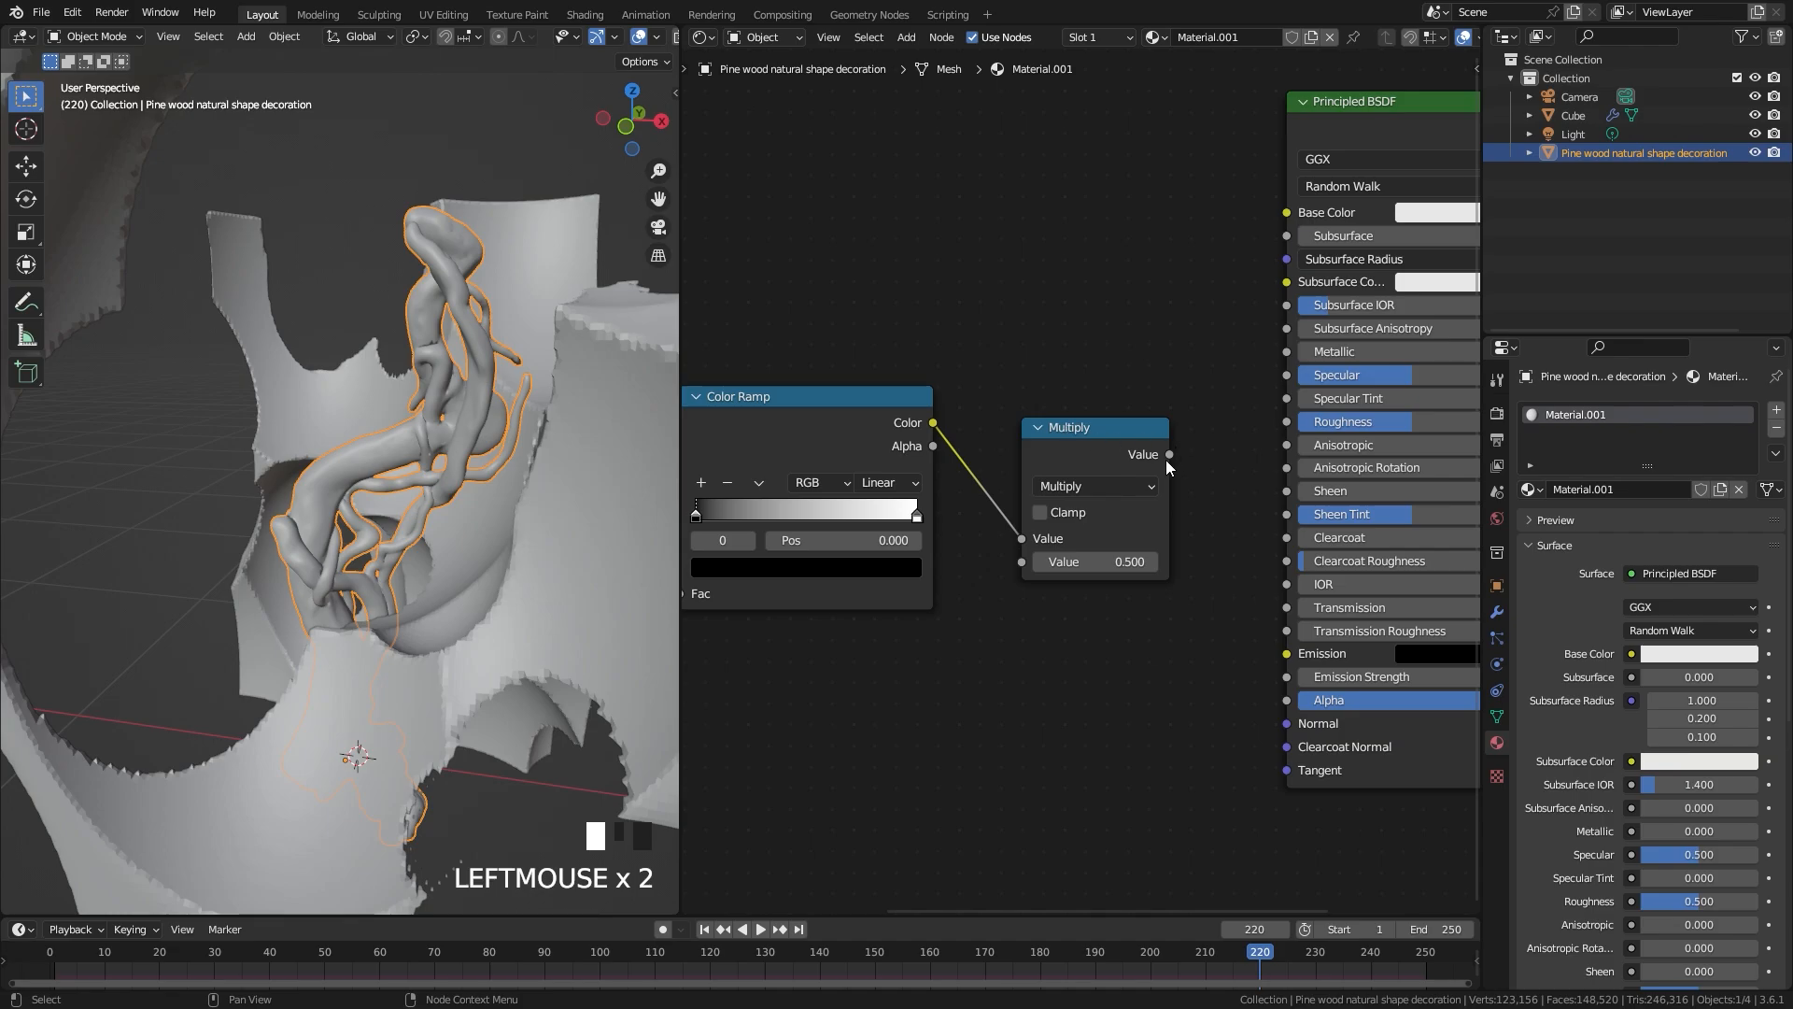
Step: Connect the Multiply node's output to the Principled BSDF's Emission Strength and set its second value to 10
drag(1166, 458, 1149, 563)
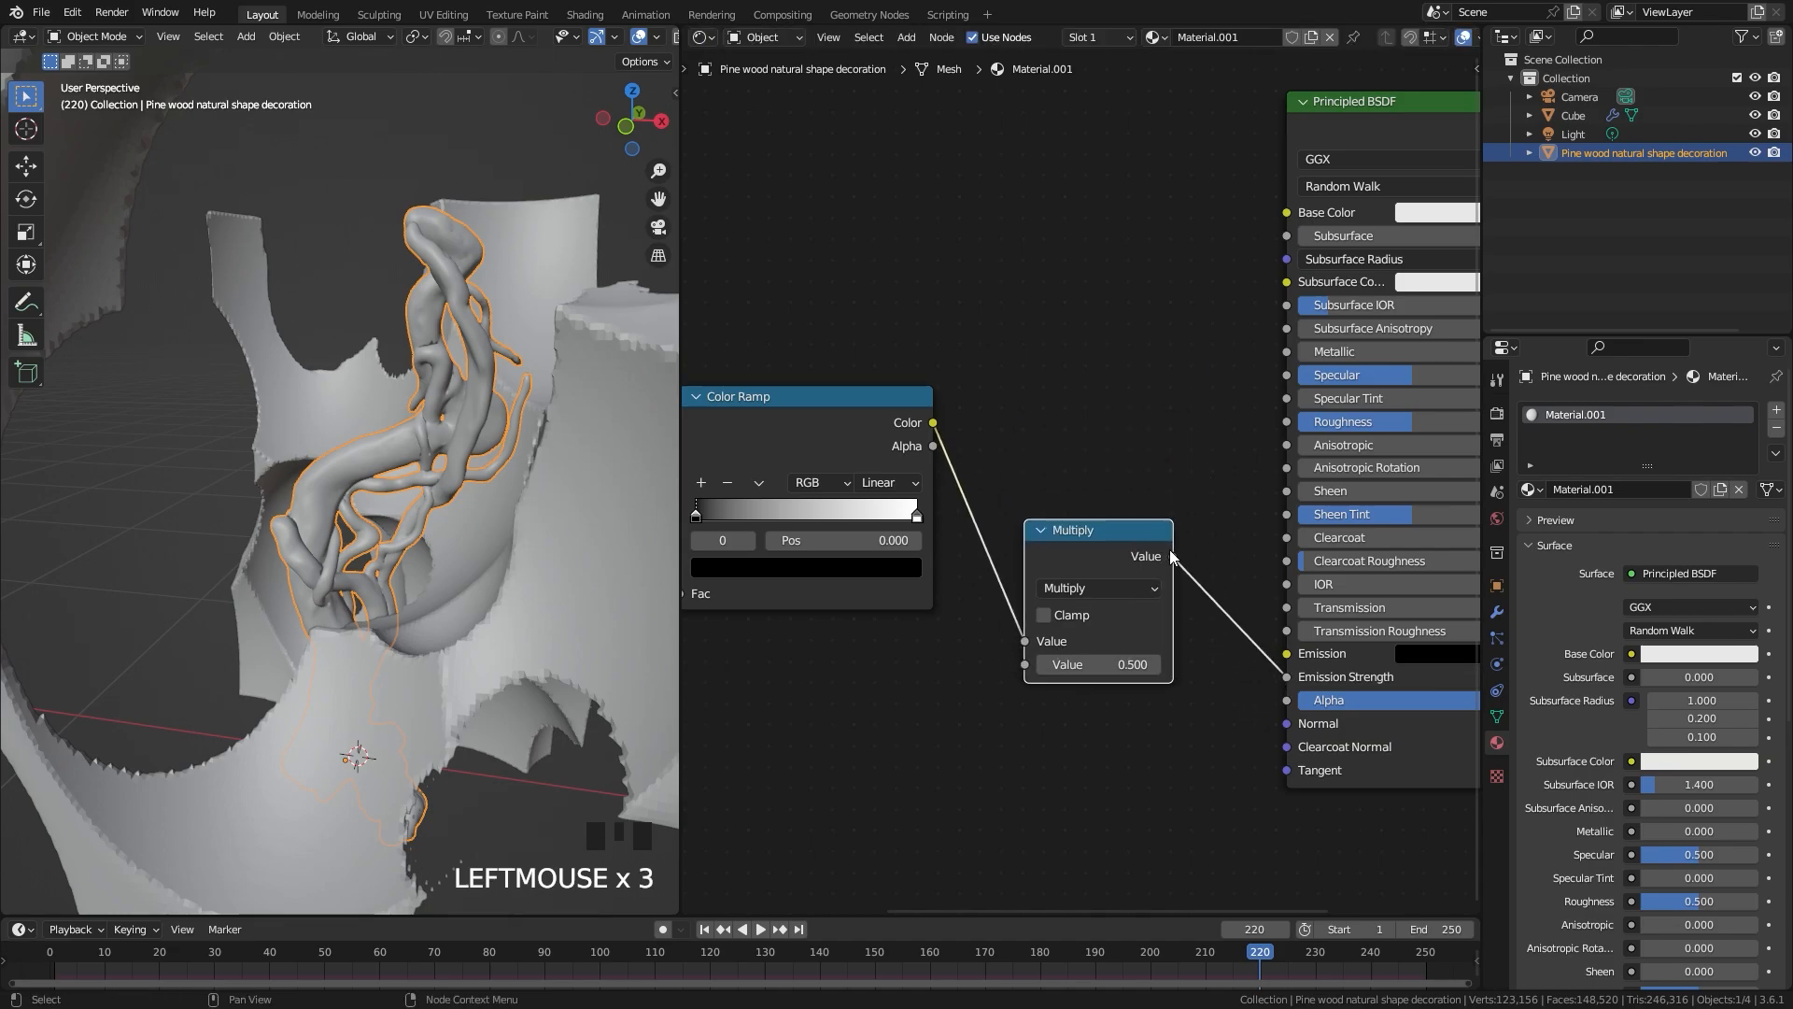
middle_drag(1171, 558, 1036, 519)
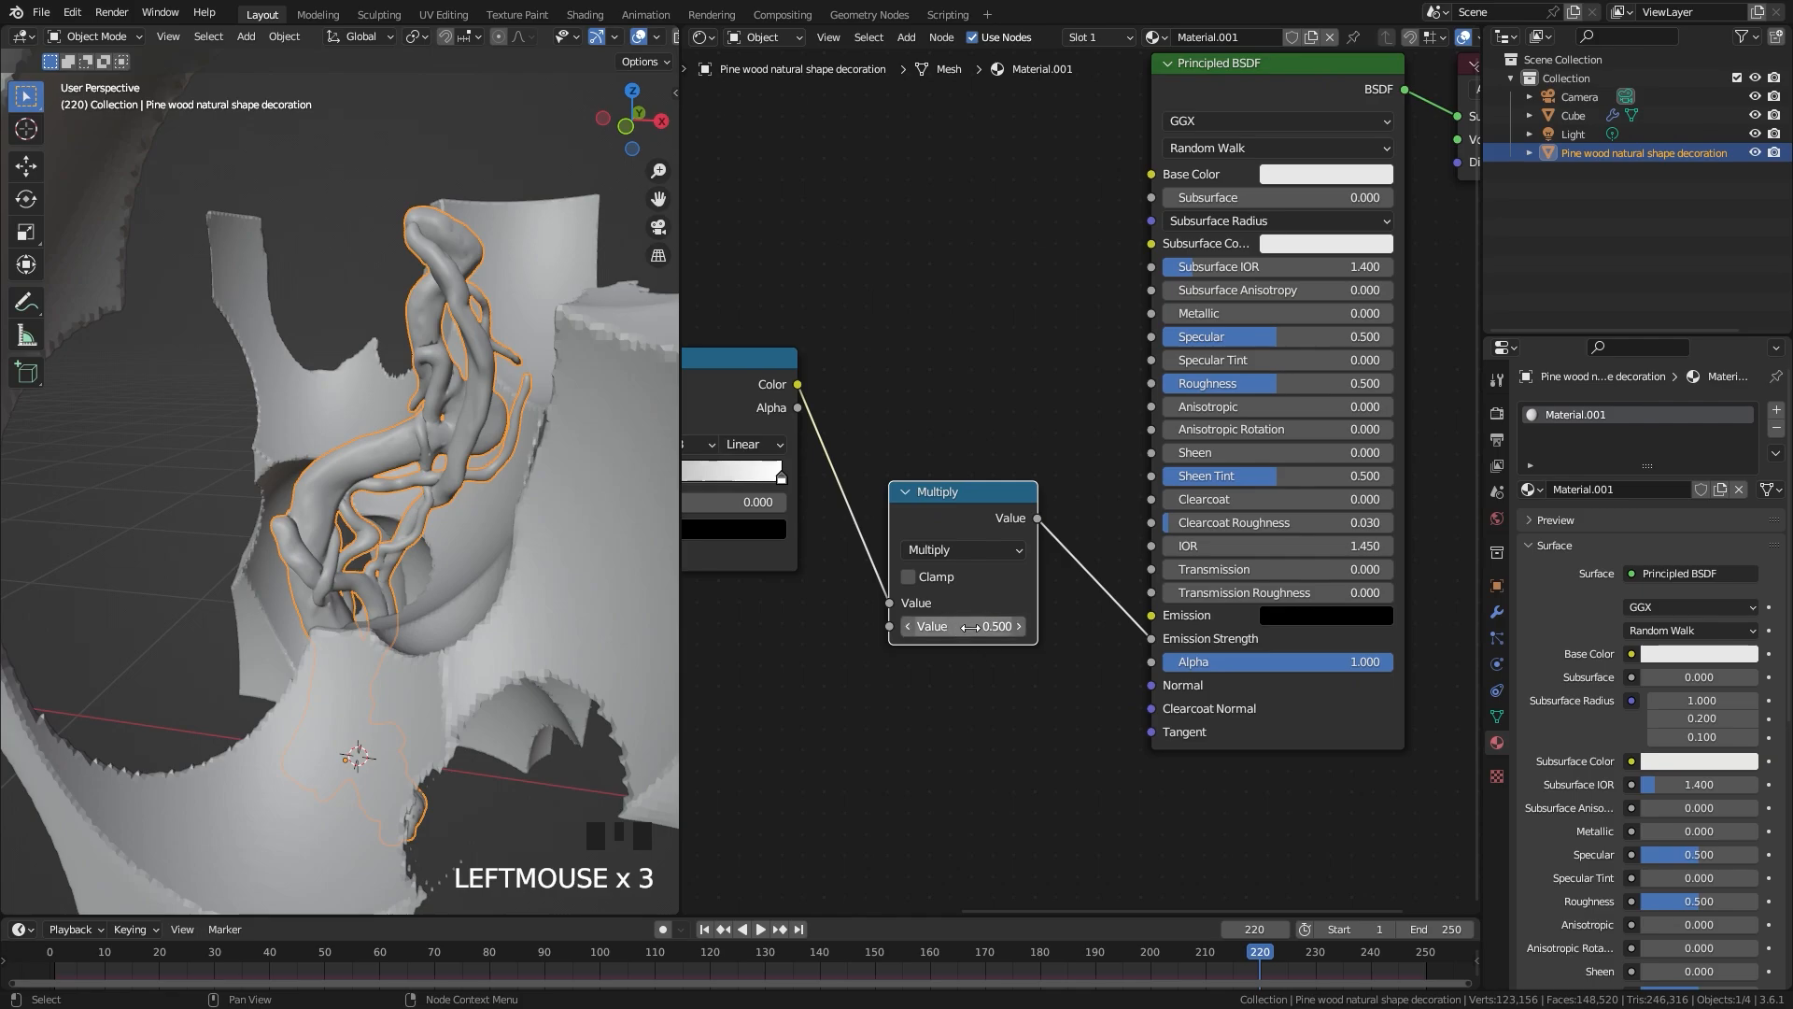
click(972, 626)
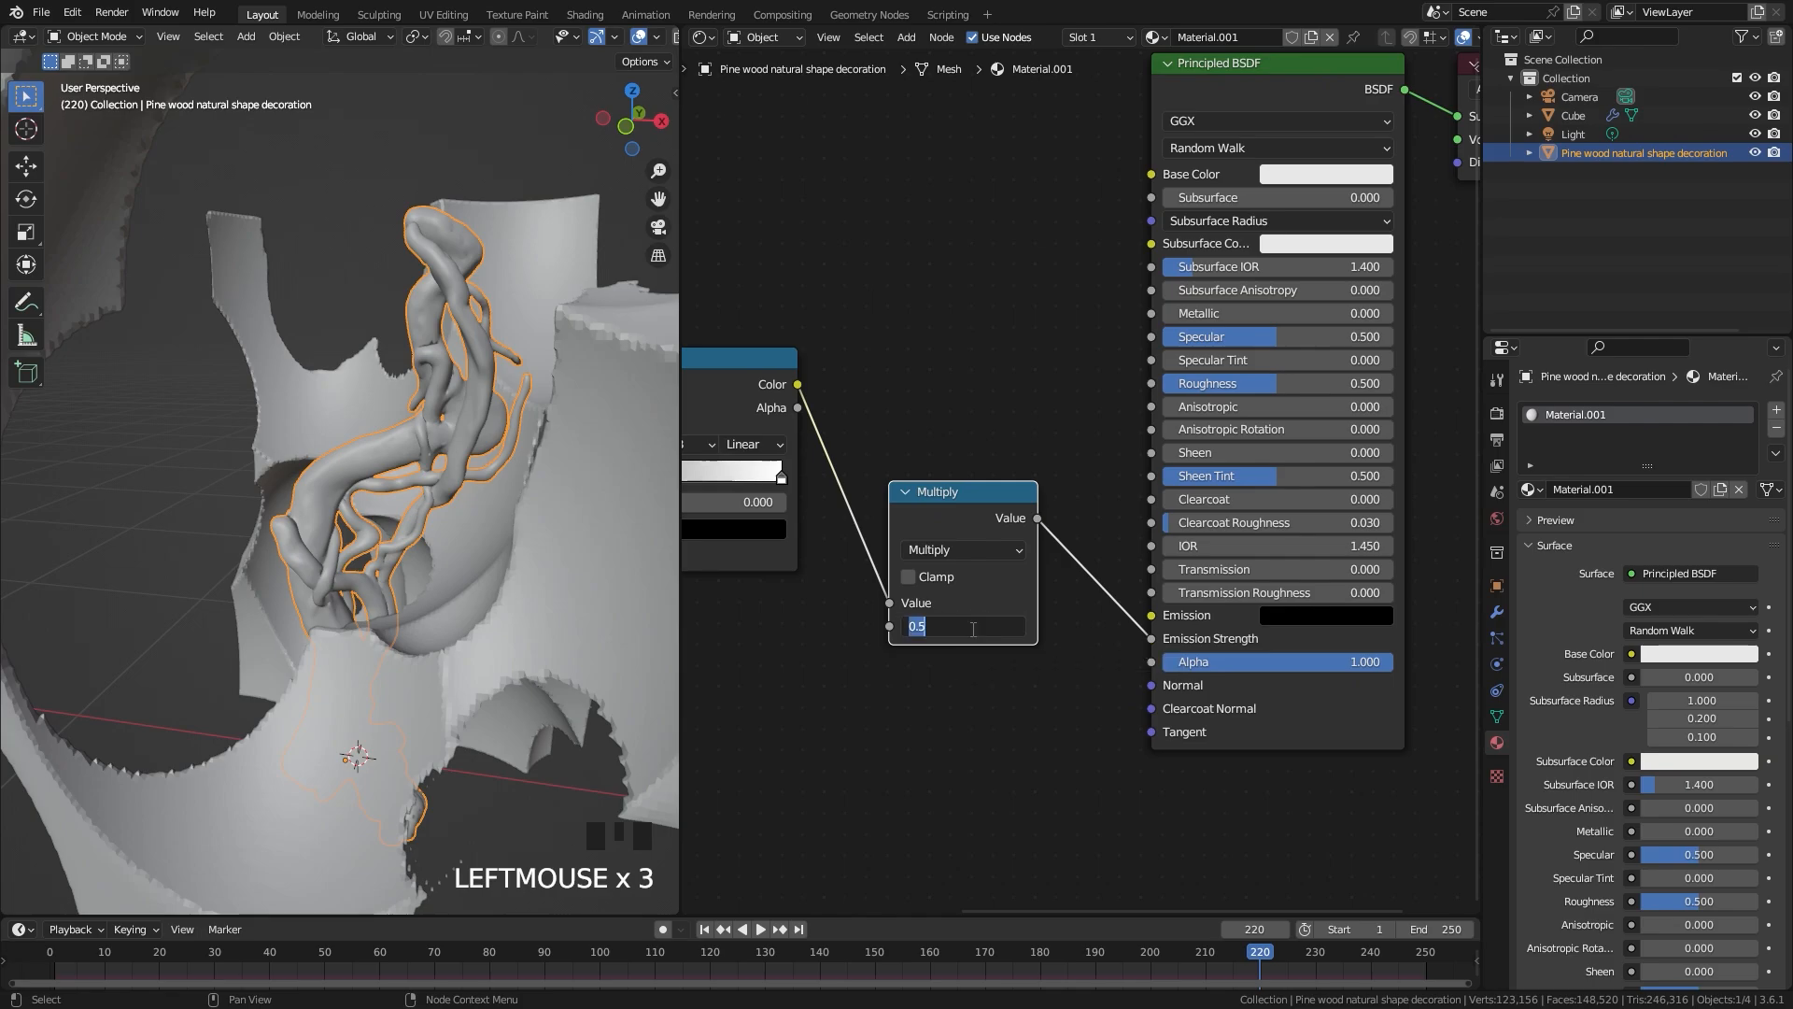
key(Return)
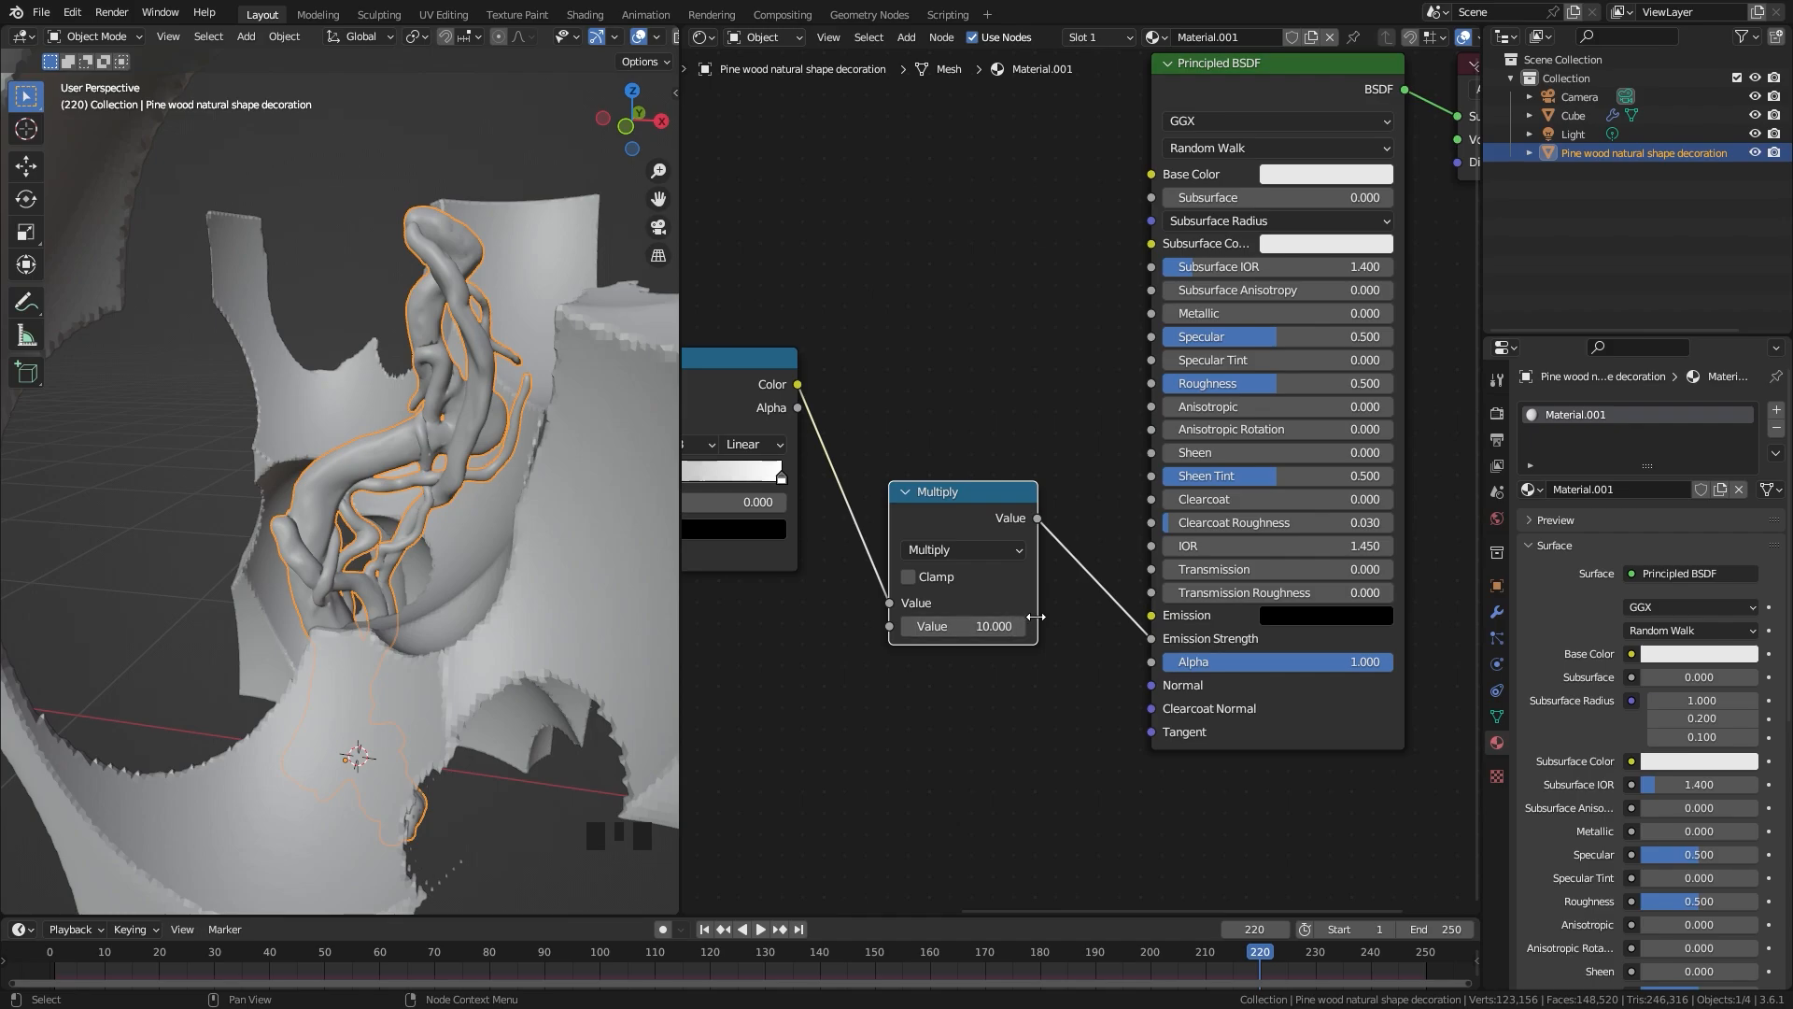
Step: Set the Principled BSDF's Emission colour to a bright, saturated orange
click(1355, 616)
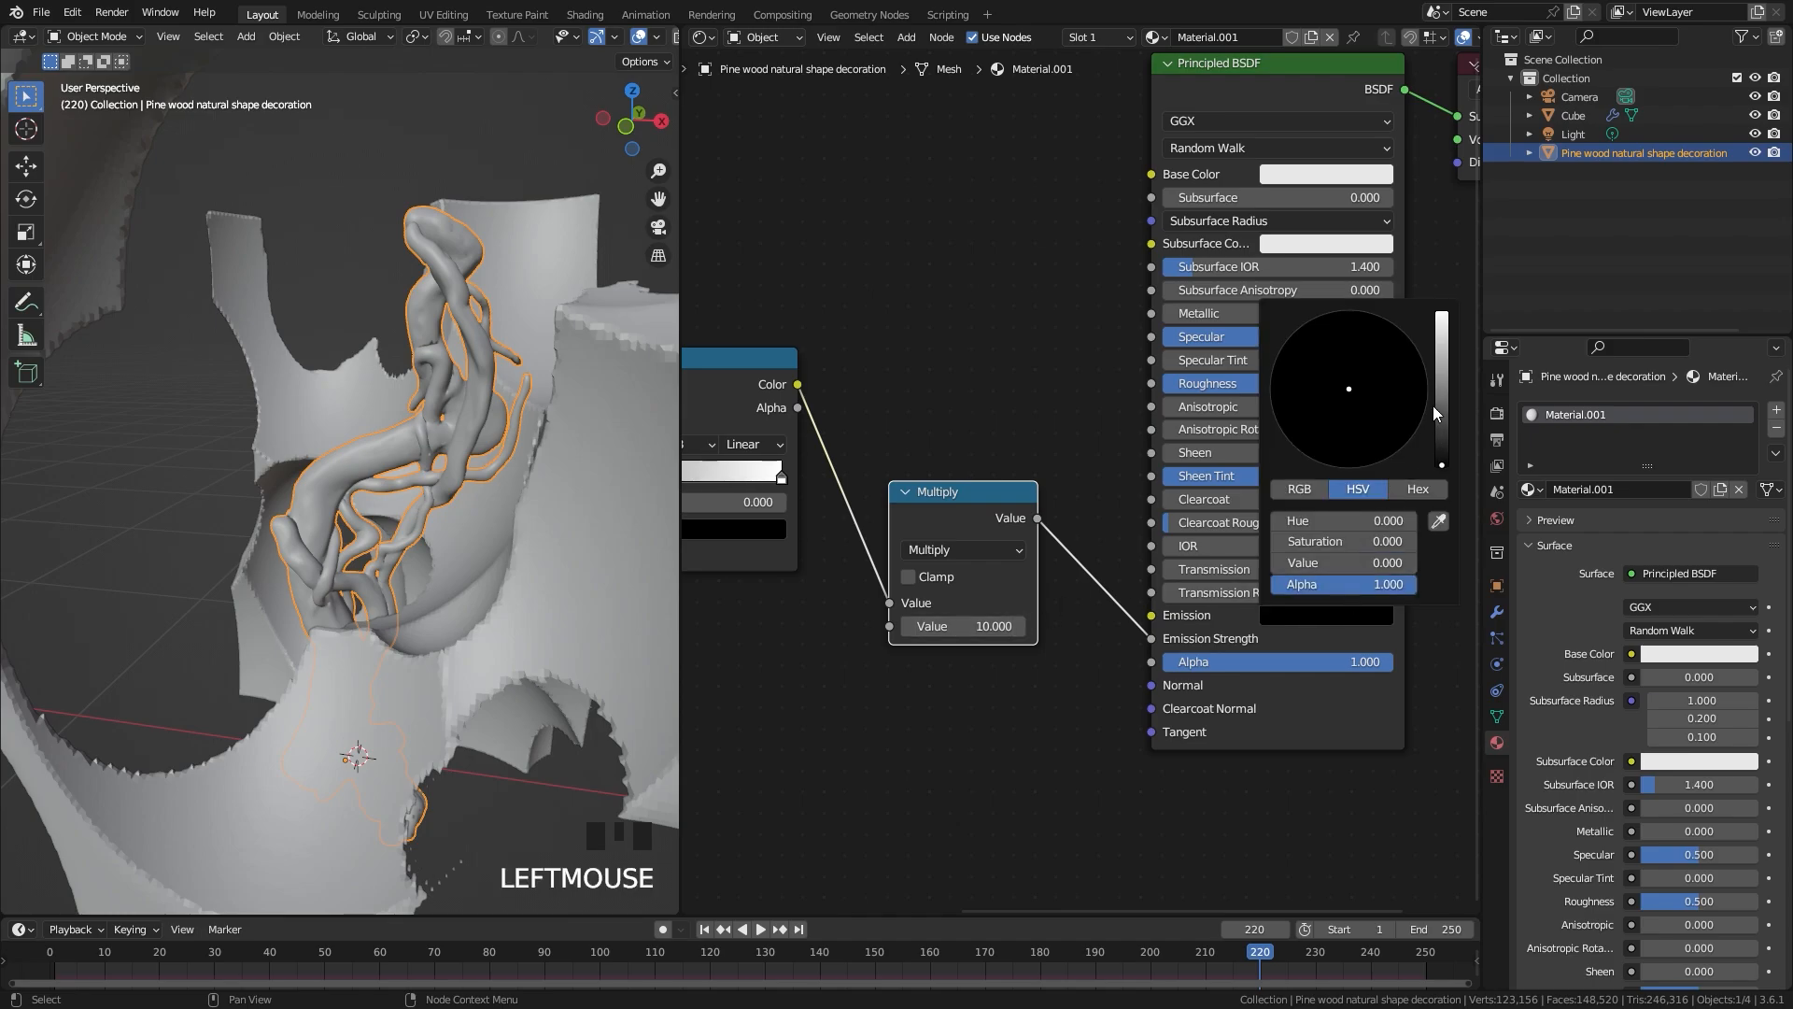
drag(1436, 414, 1441, 315)
click(1313, 443)
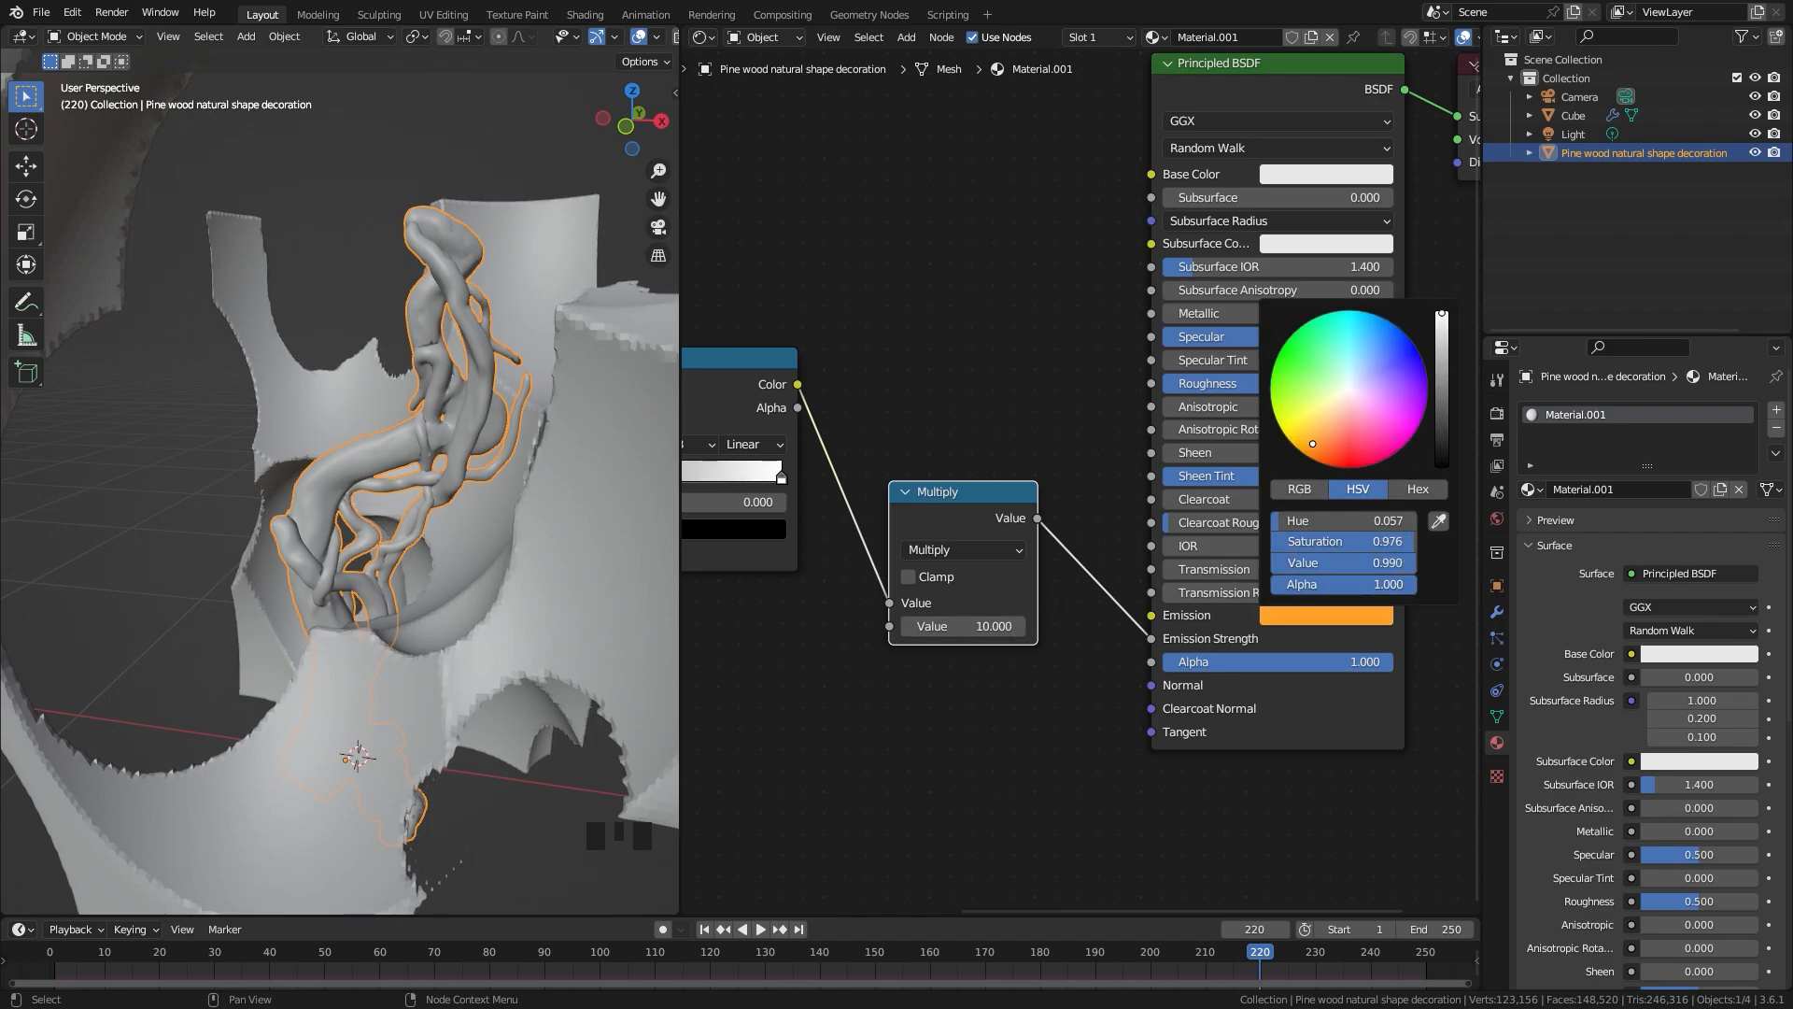
drag(1312, 443, 1316, 445)
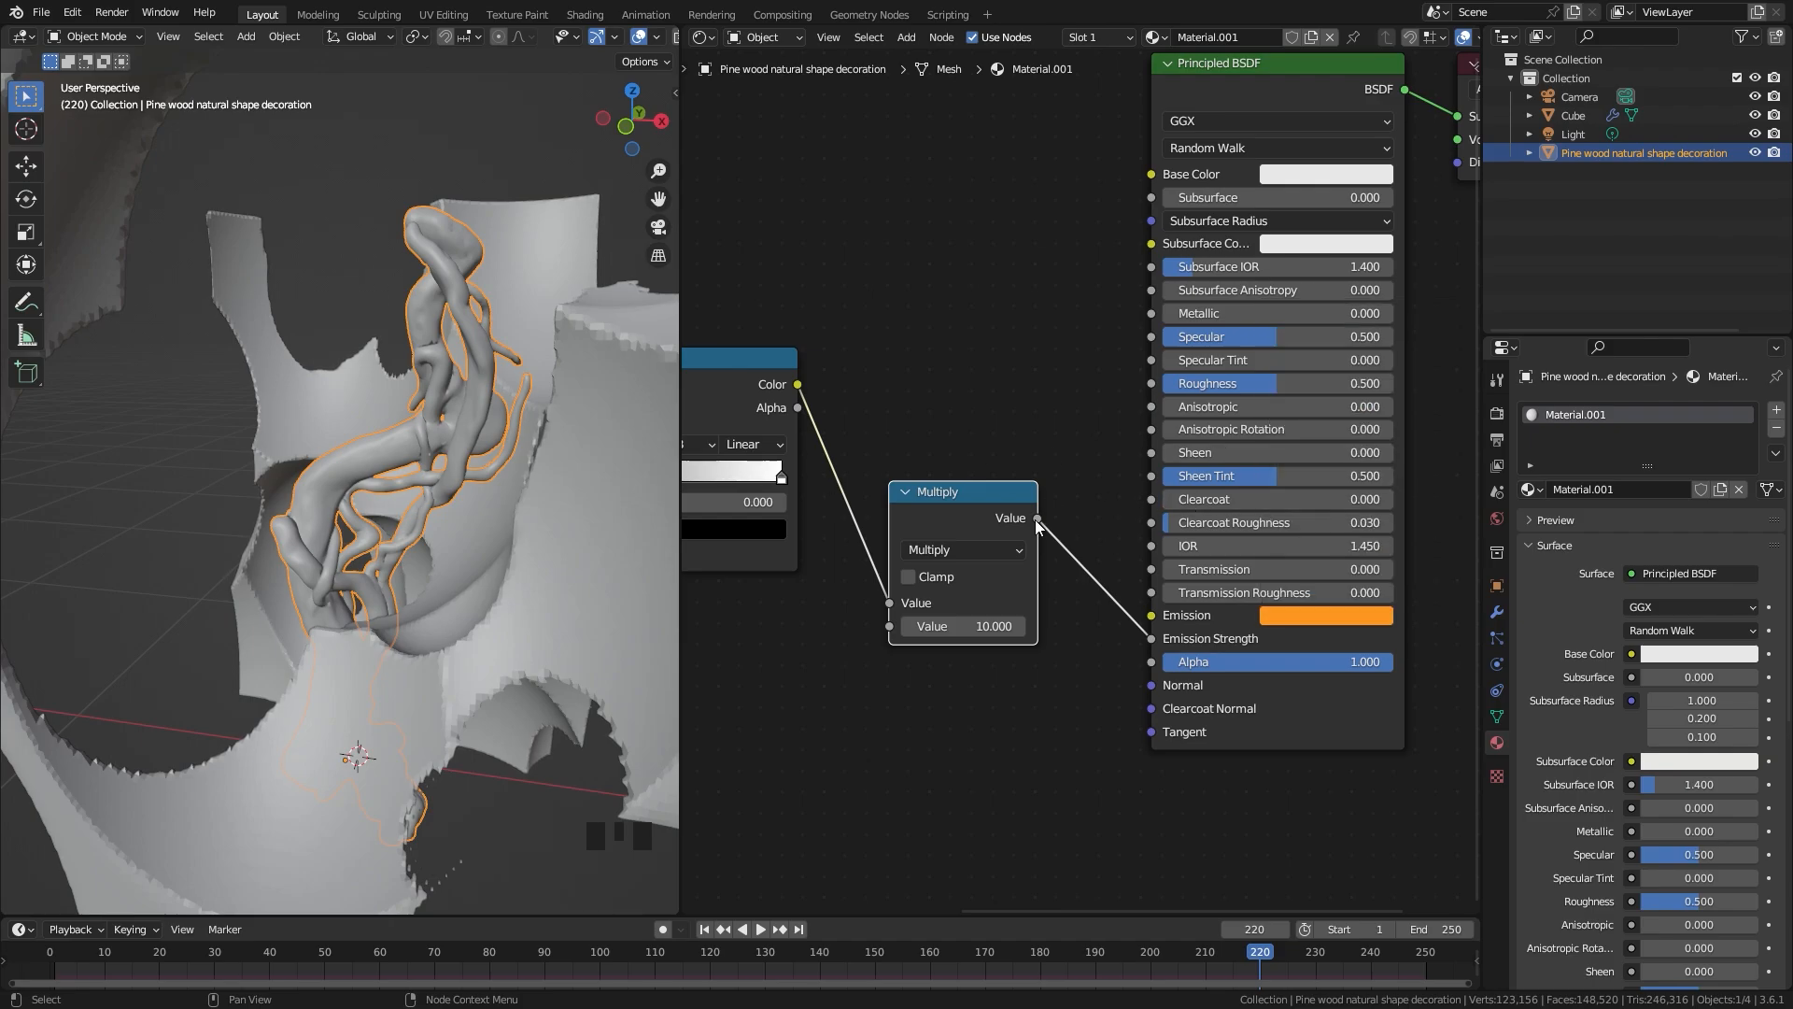
Step: Turn on viewport display for the pine wood model's Boolean modifier
click(609, 479)
scroll(490, 518, down, 2)
middle_drag(489, 518, 476, 501)
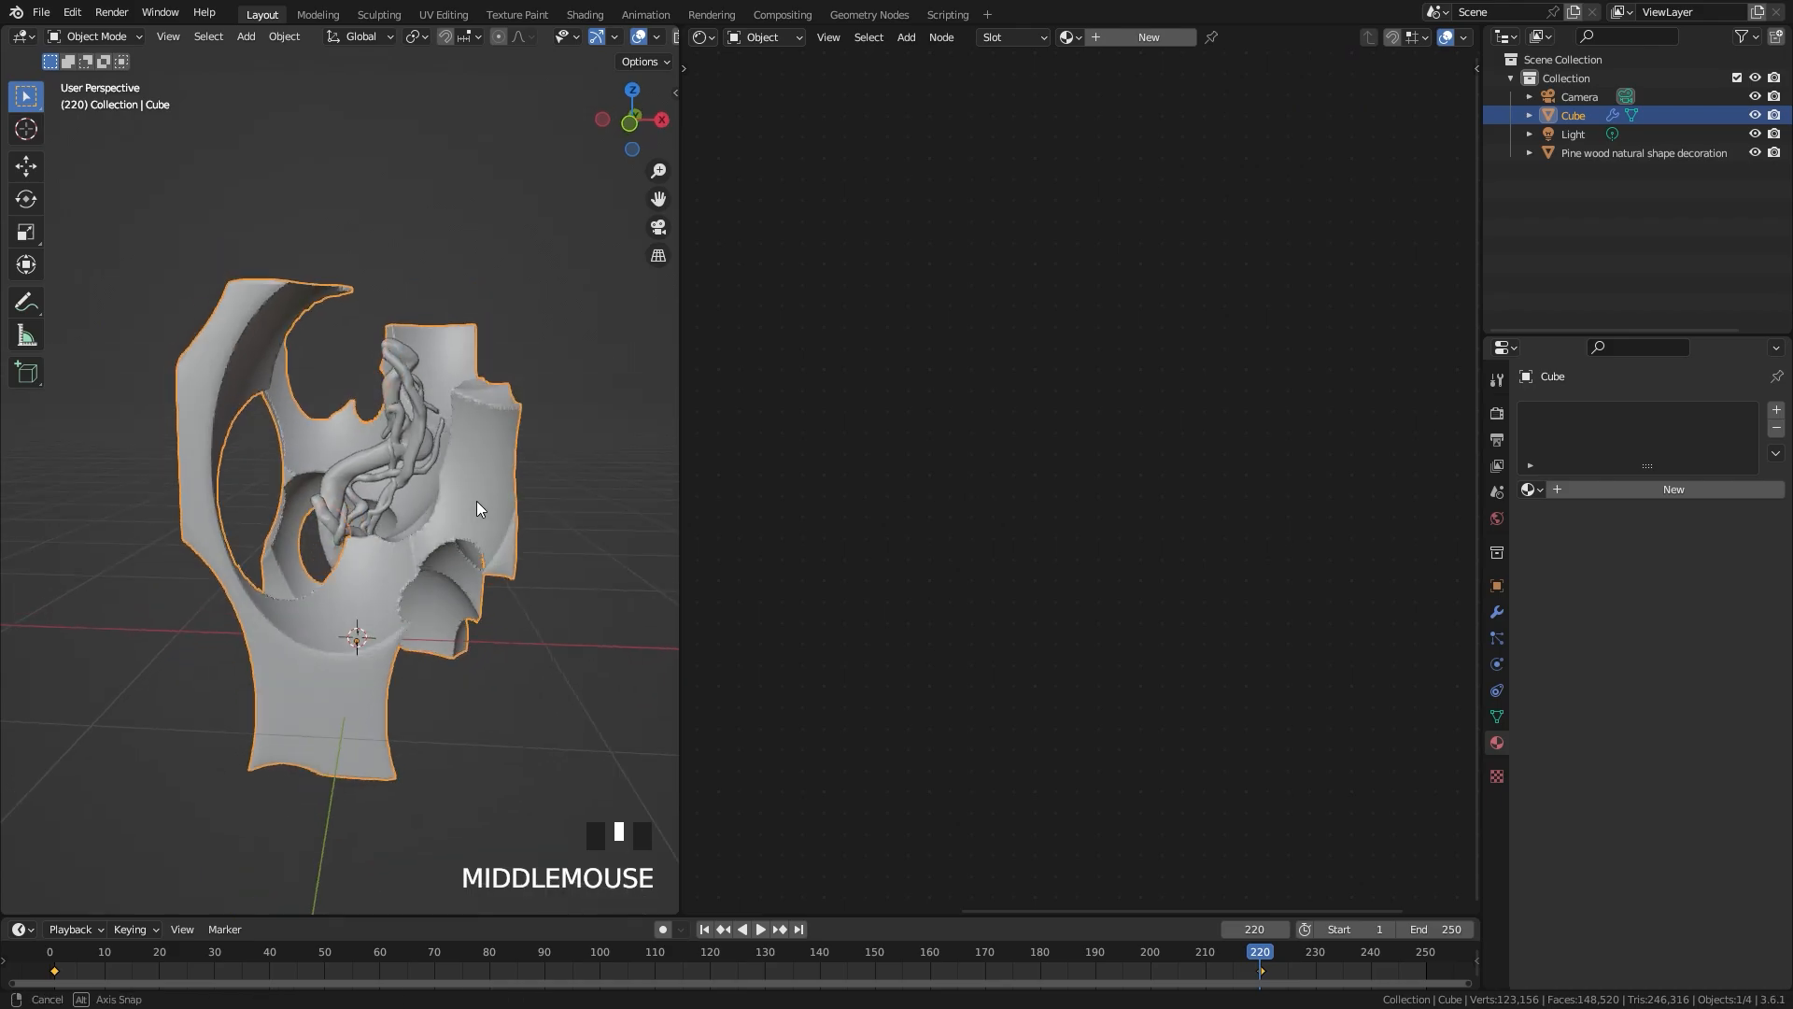
scroll(417, 431, up, 2)
click(430, 448)
scroll(430, 449, up, 2)
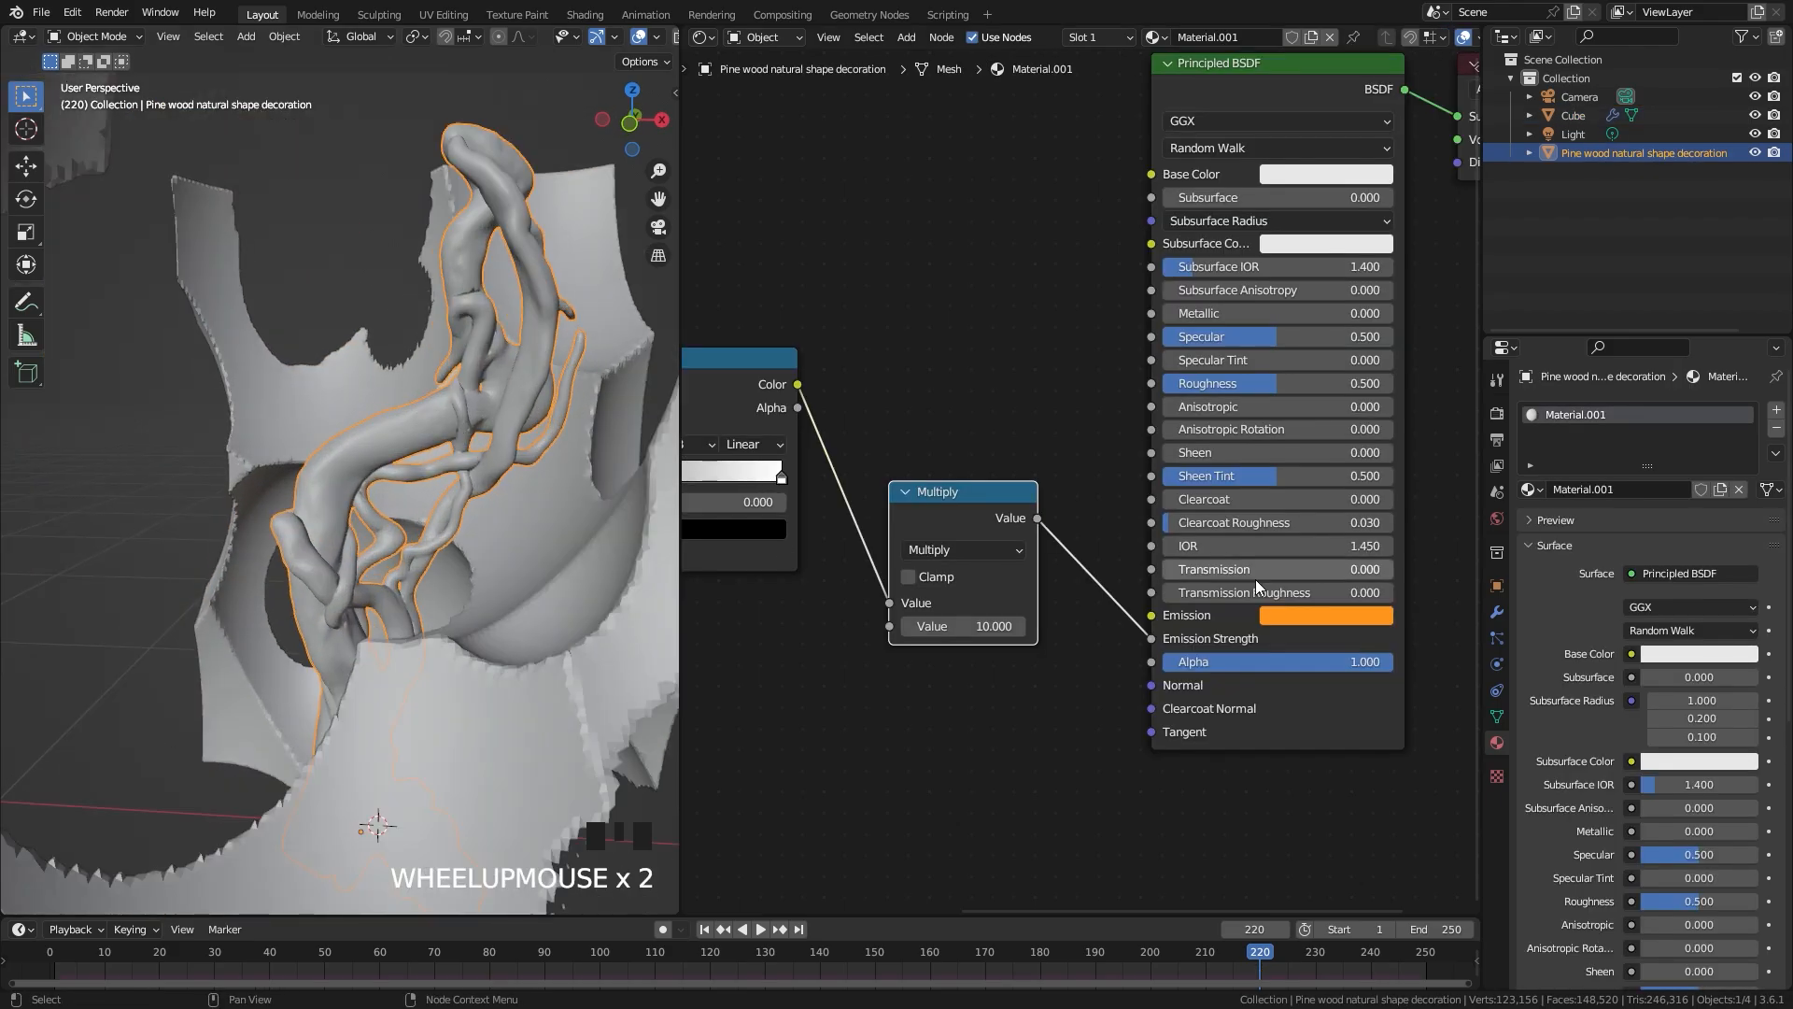
click(1498, 612)
click(1691, 442)
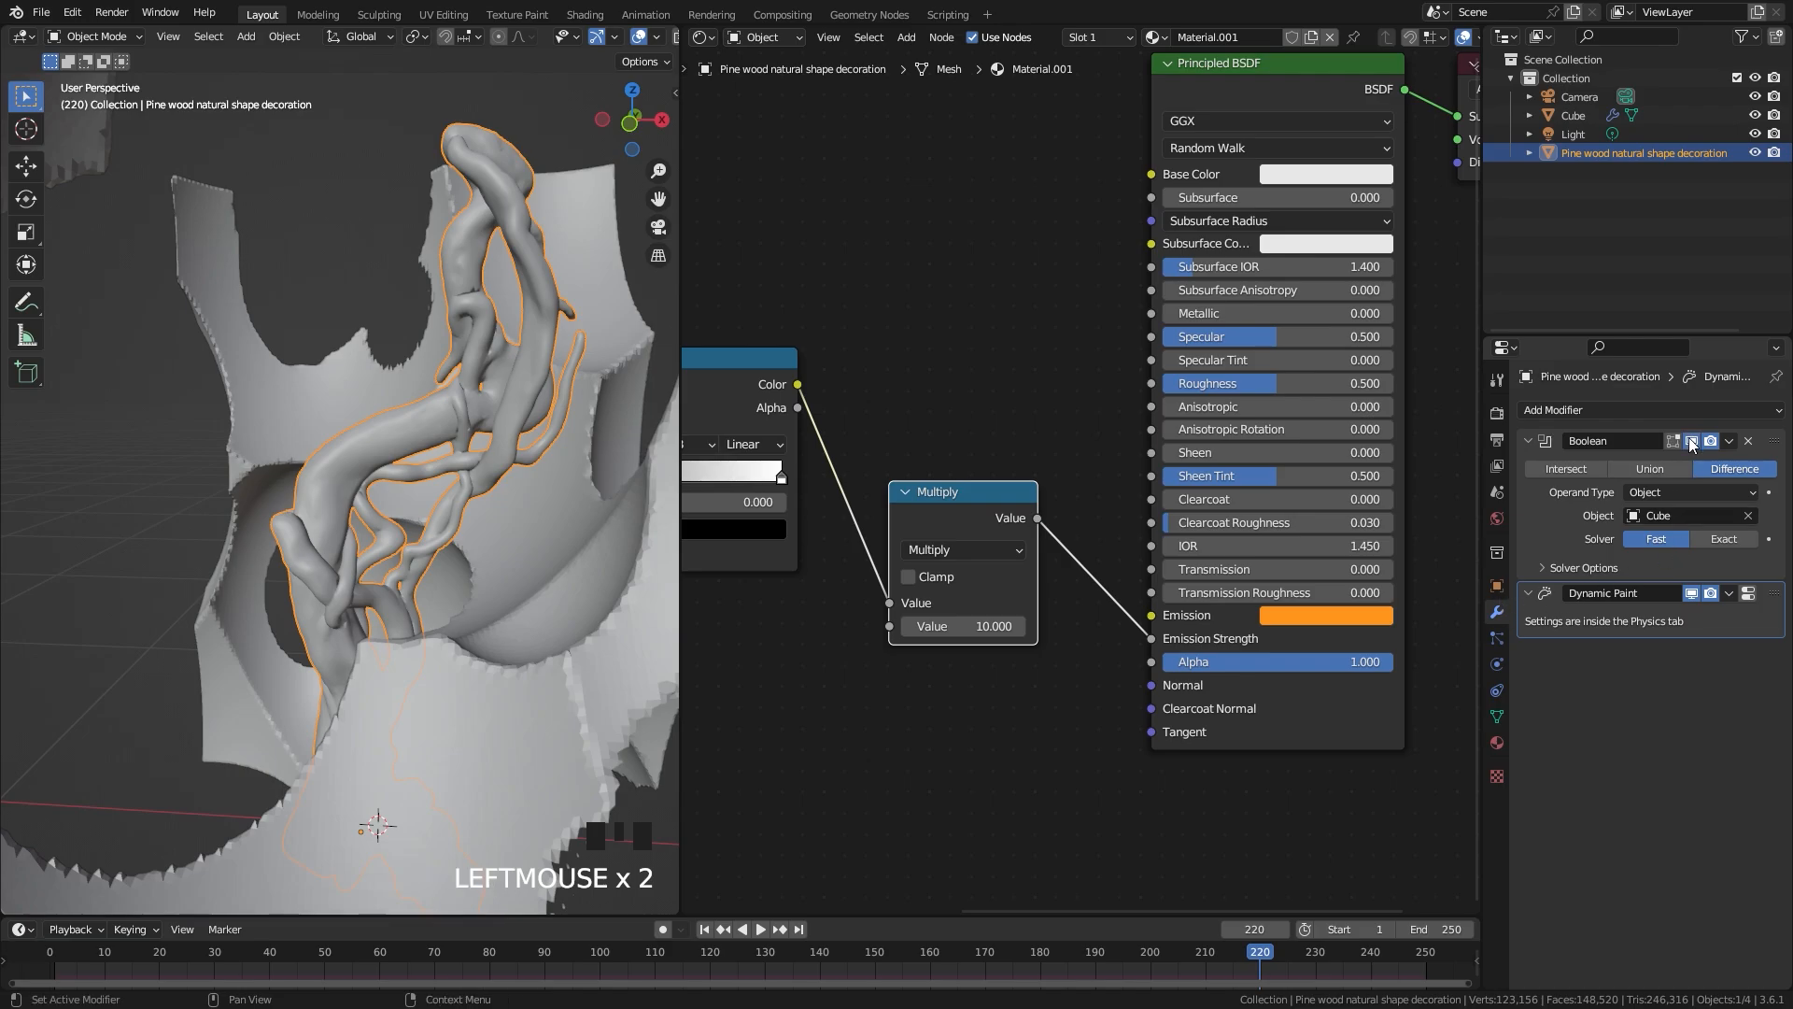
Step: Go to frame 81, hide the Cube and preview the pine wood model in rendered shading
click(489, 951)
scroll(458, 547, down, 4)
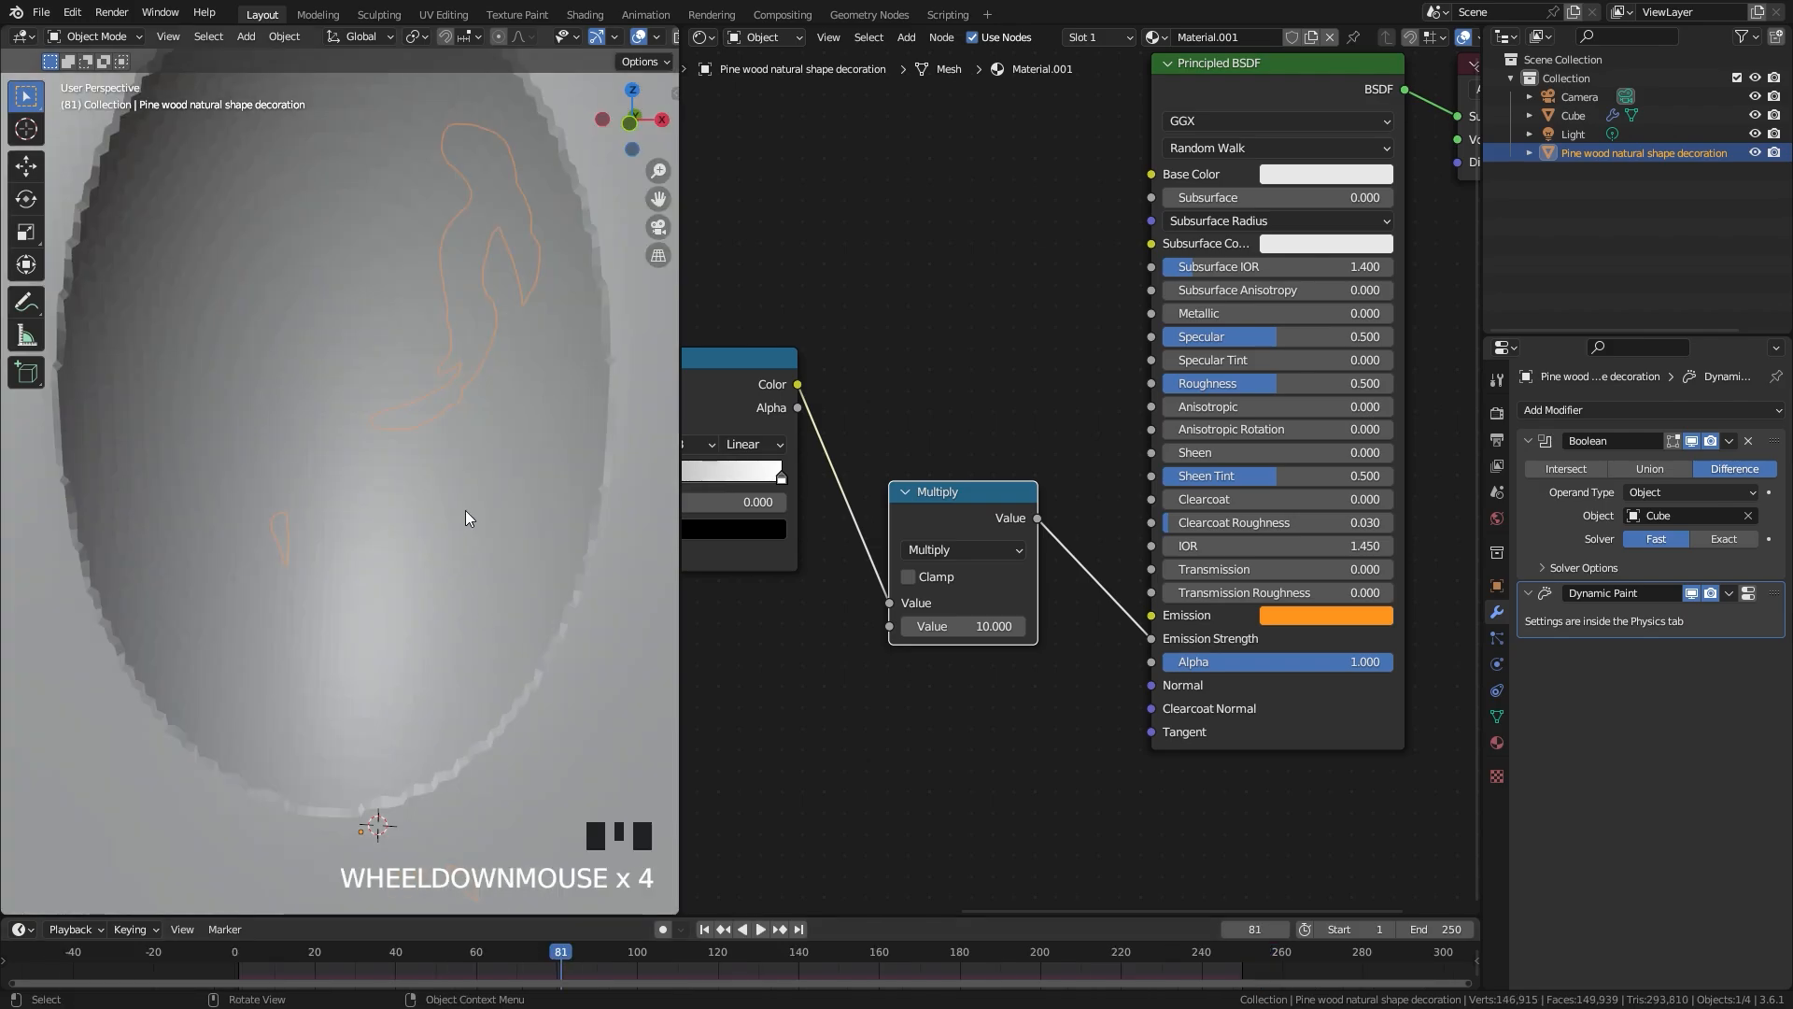
scroll(465, 511, down, 4)
click(461, 426)
middle_drag(461, 426, 424, 493)
key(h)
scroll(448, 500, up, 2)
key(z)
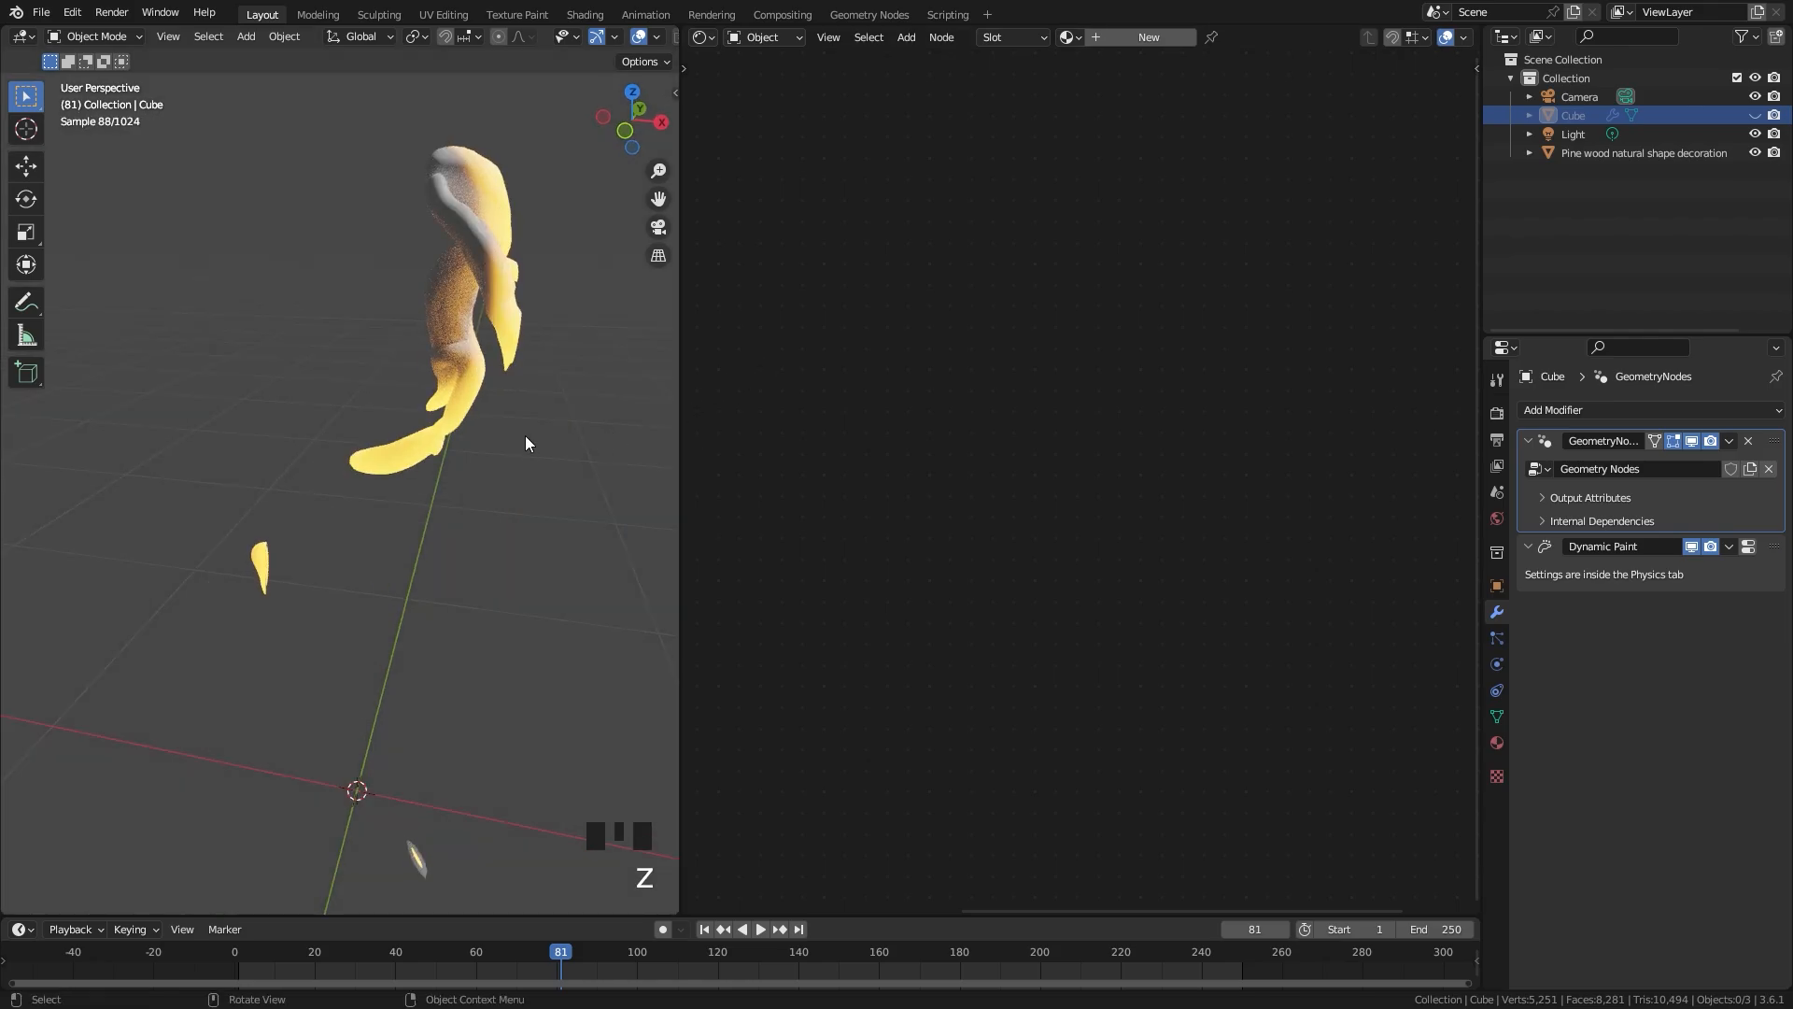
middle_drag(520, 418, 460, 284)
scroll(489, 304, up, 2)
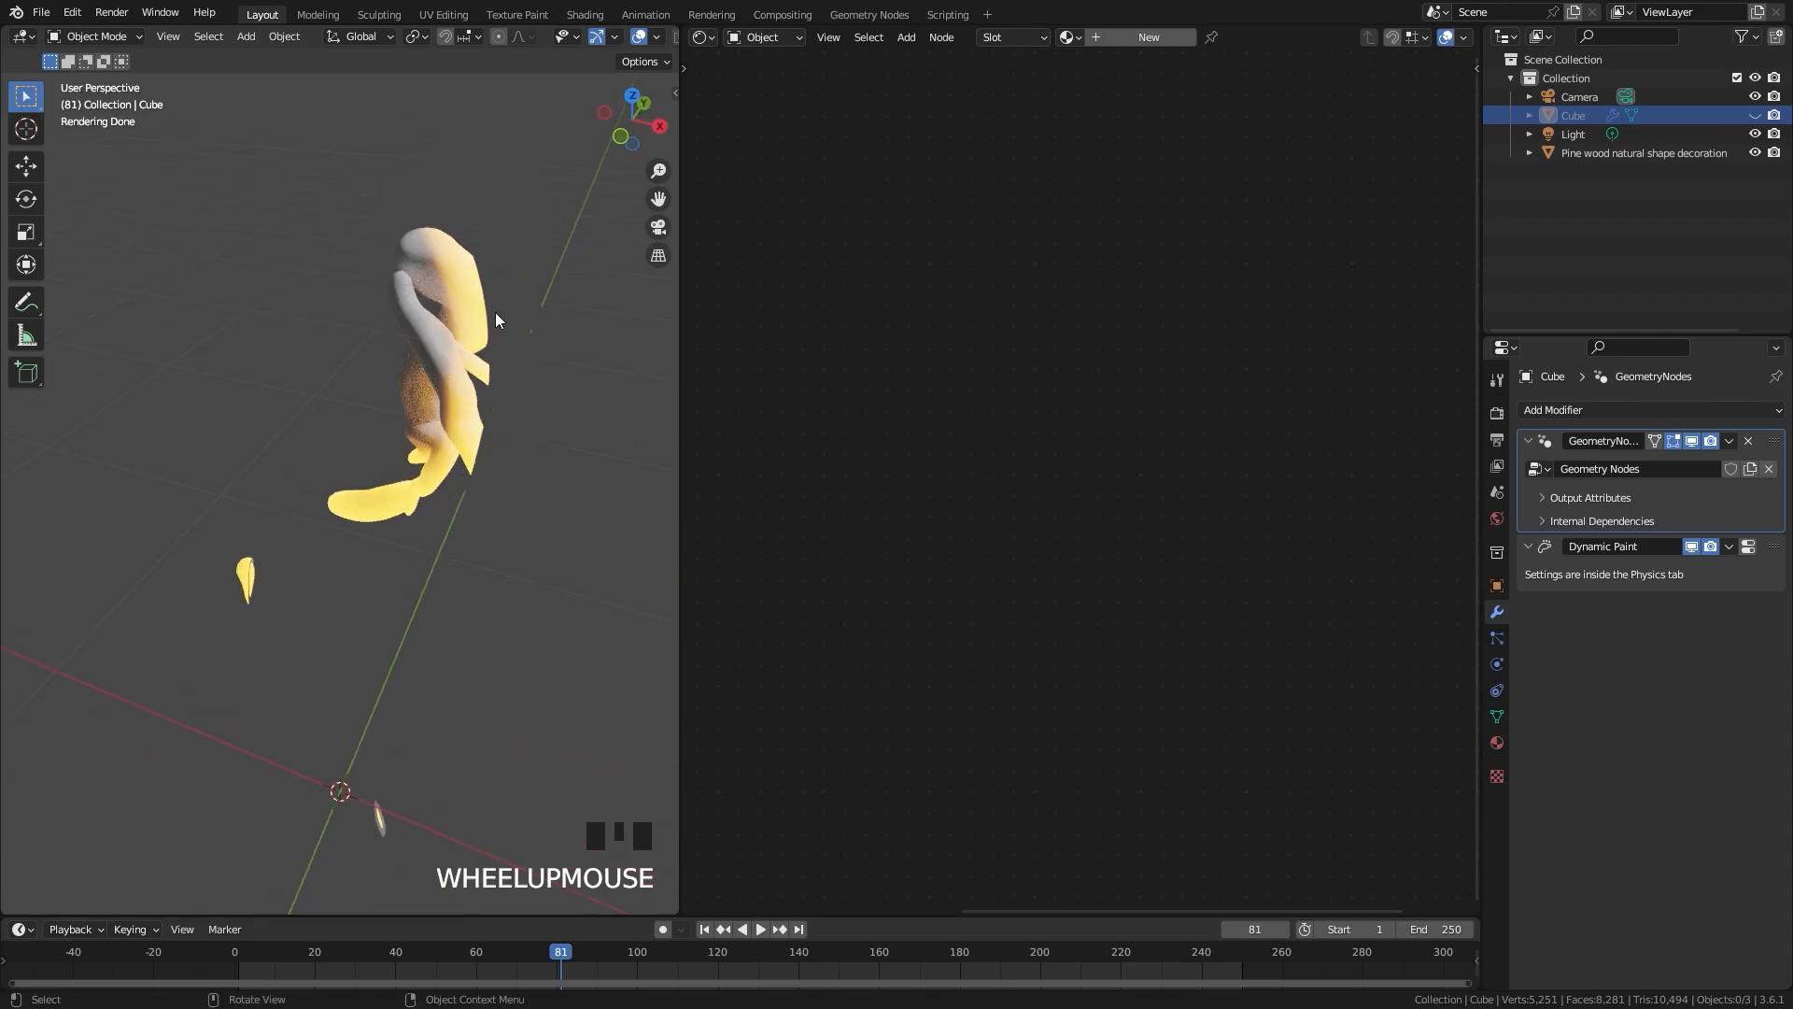
Step: Move the black stop of the pine wood material's Color Ramp to position 0.659 to narrow the glow
click(480, 357)
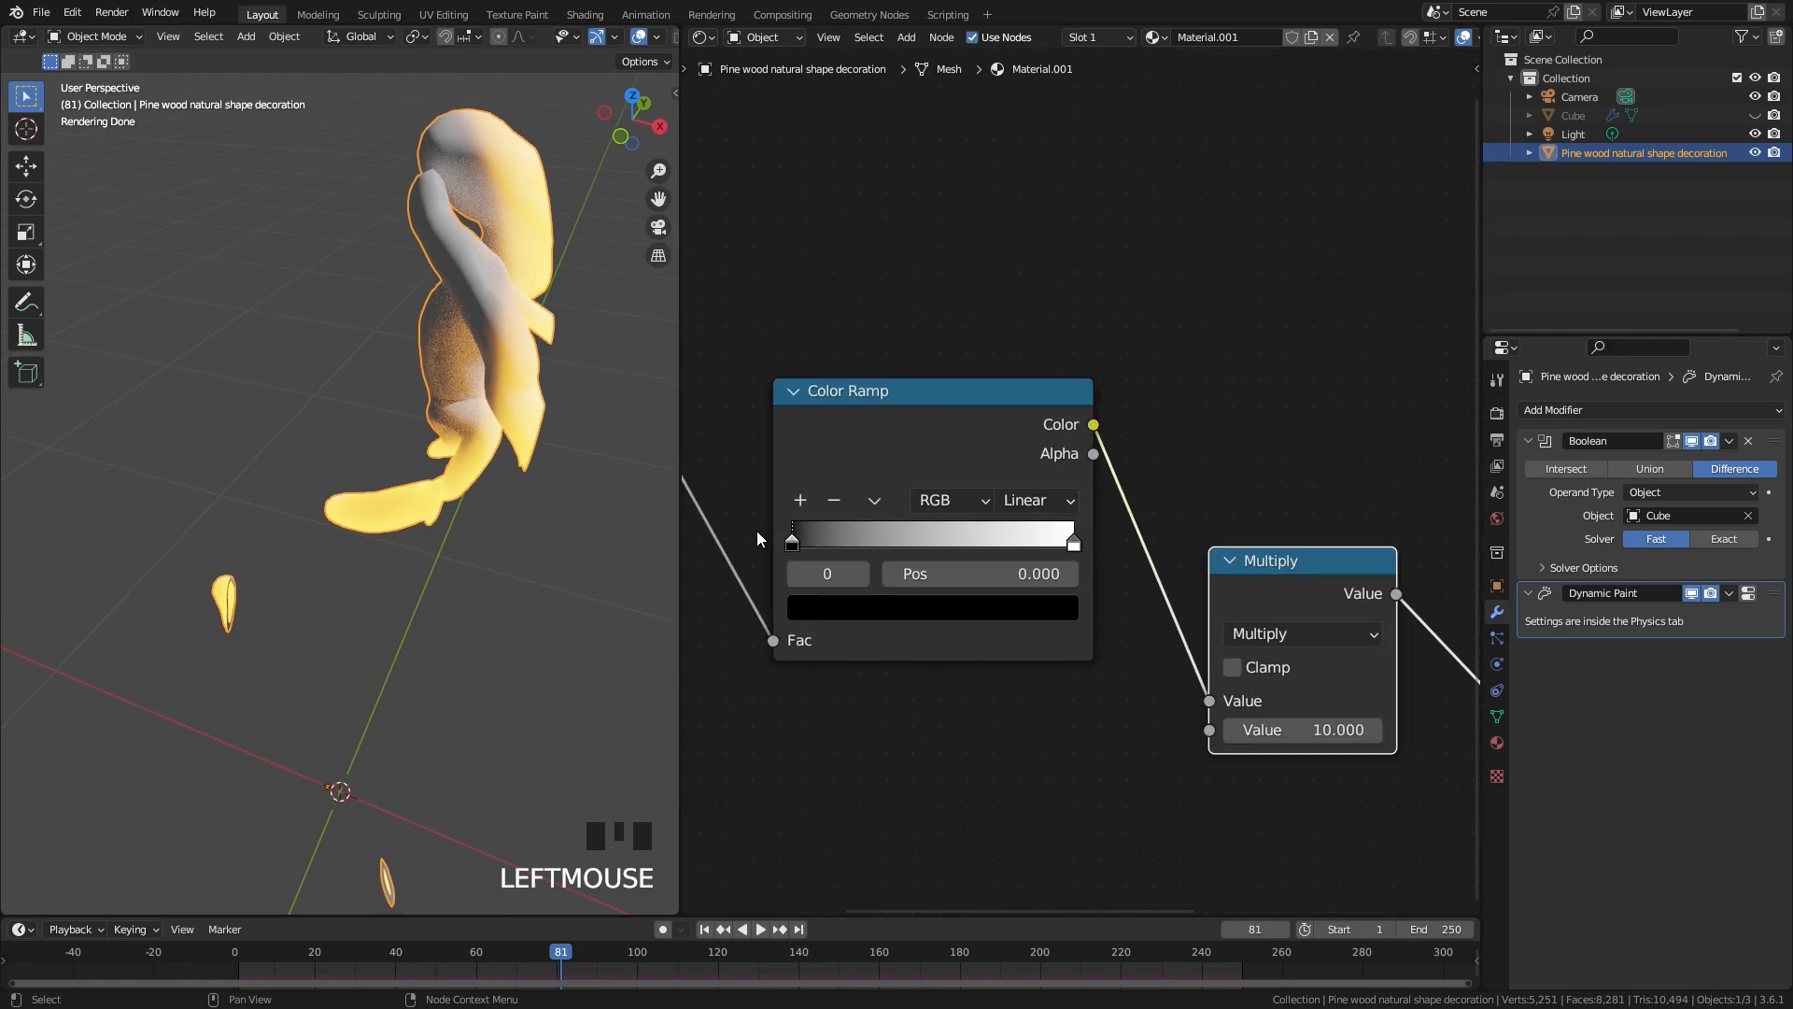
drag(790, 540, 977, 548)
scroll(424, 499, down, 3)
middle_drag(424, 499, 423, 450)
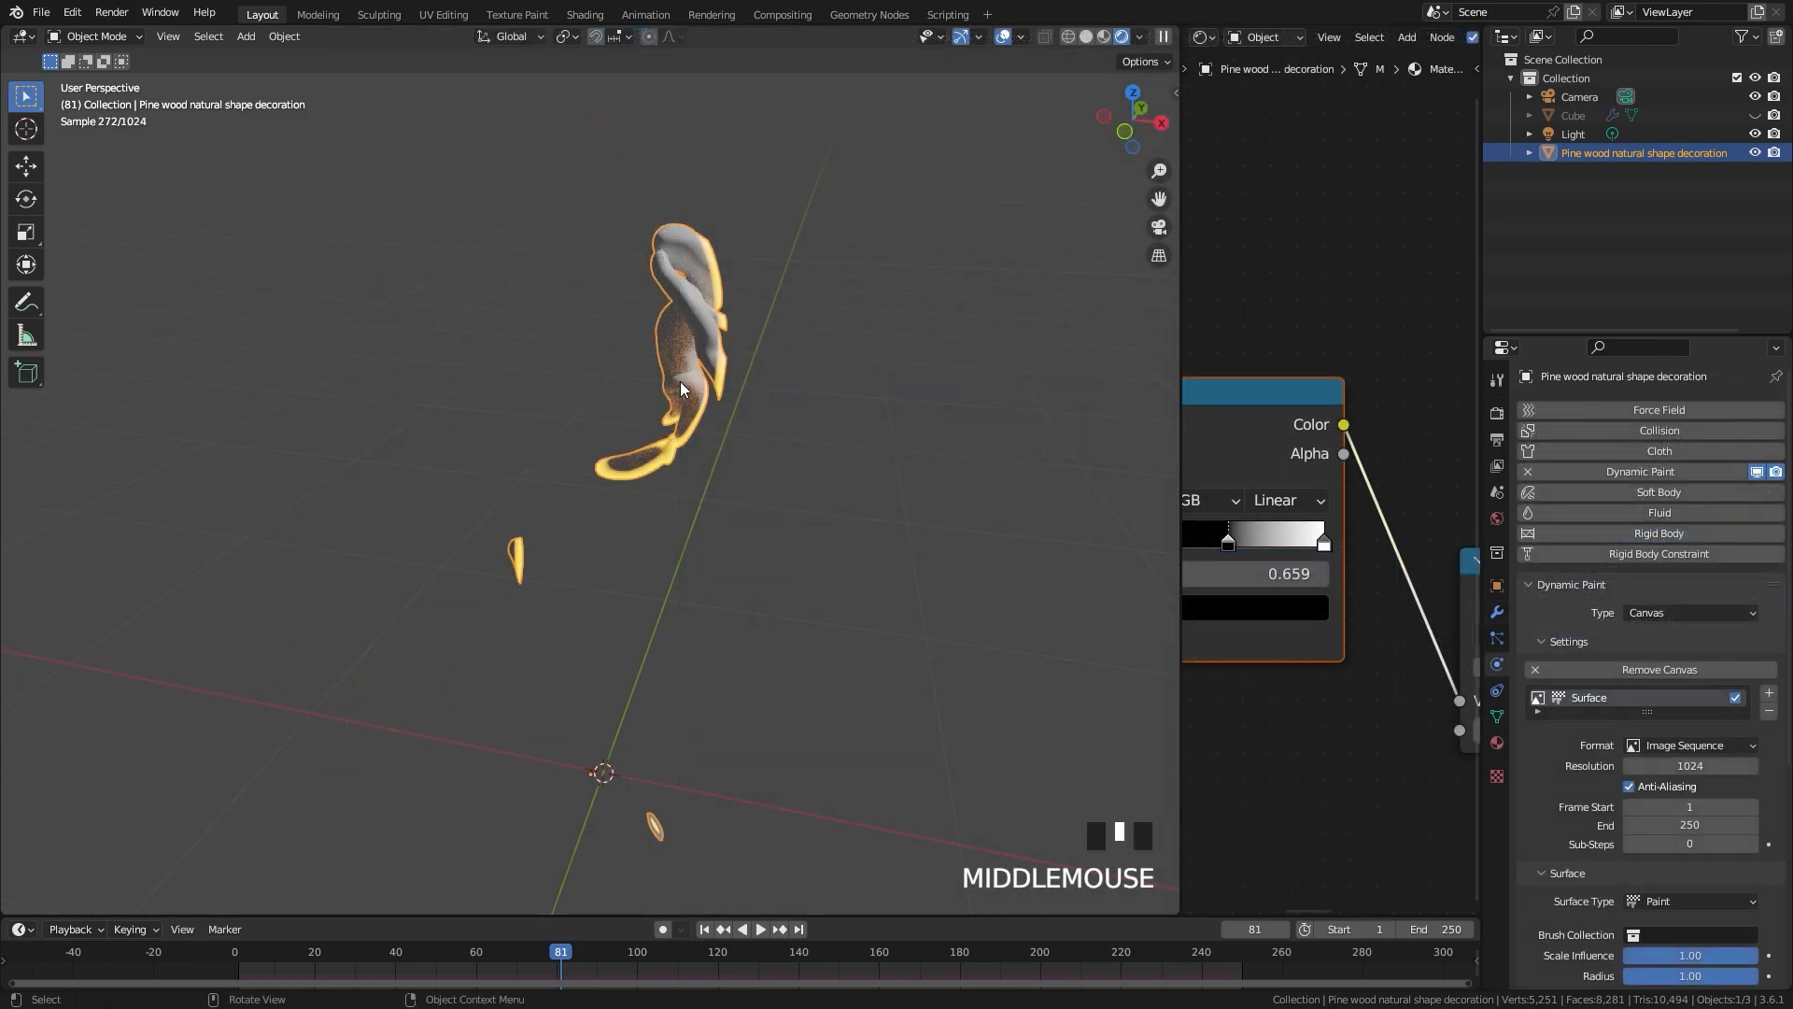
Step: Save the file and return the viewport to solid shading
key(ctrl+s)
key(z)
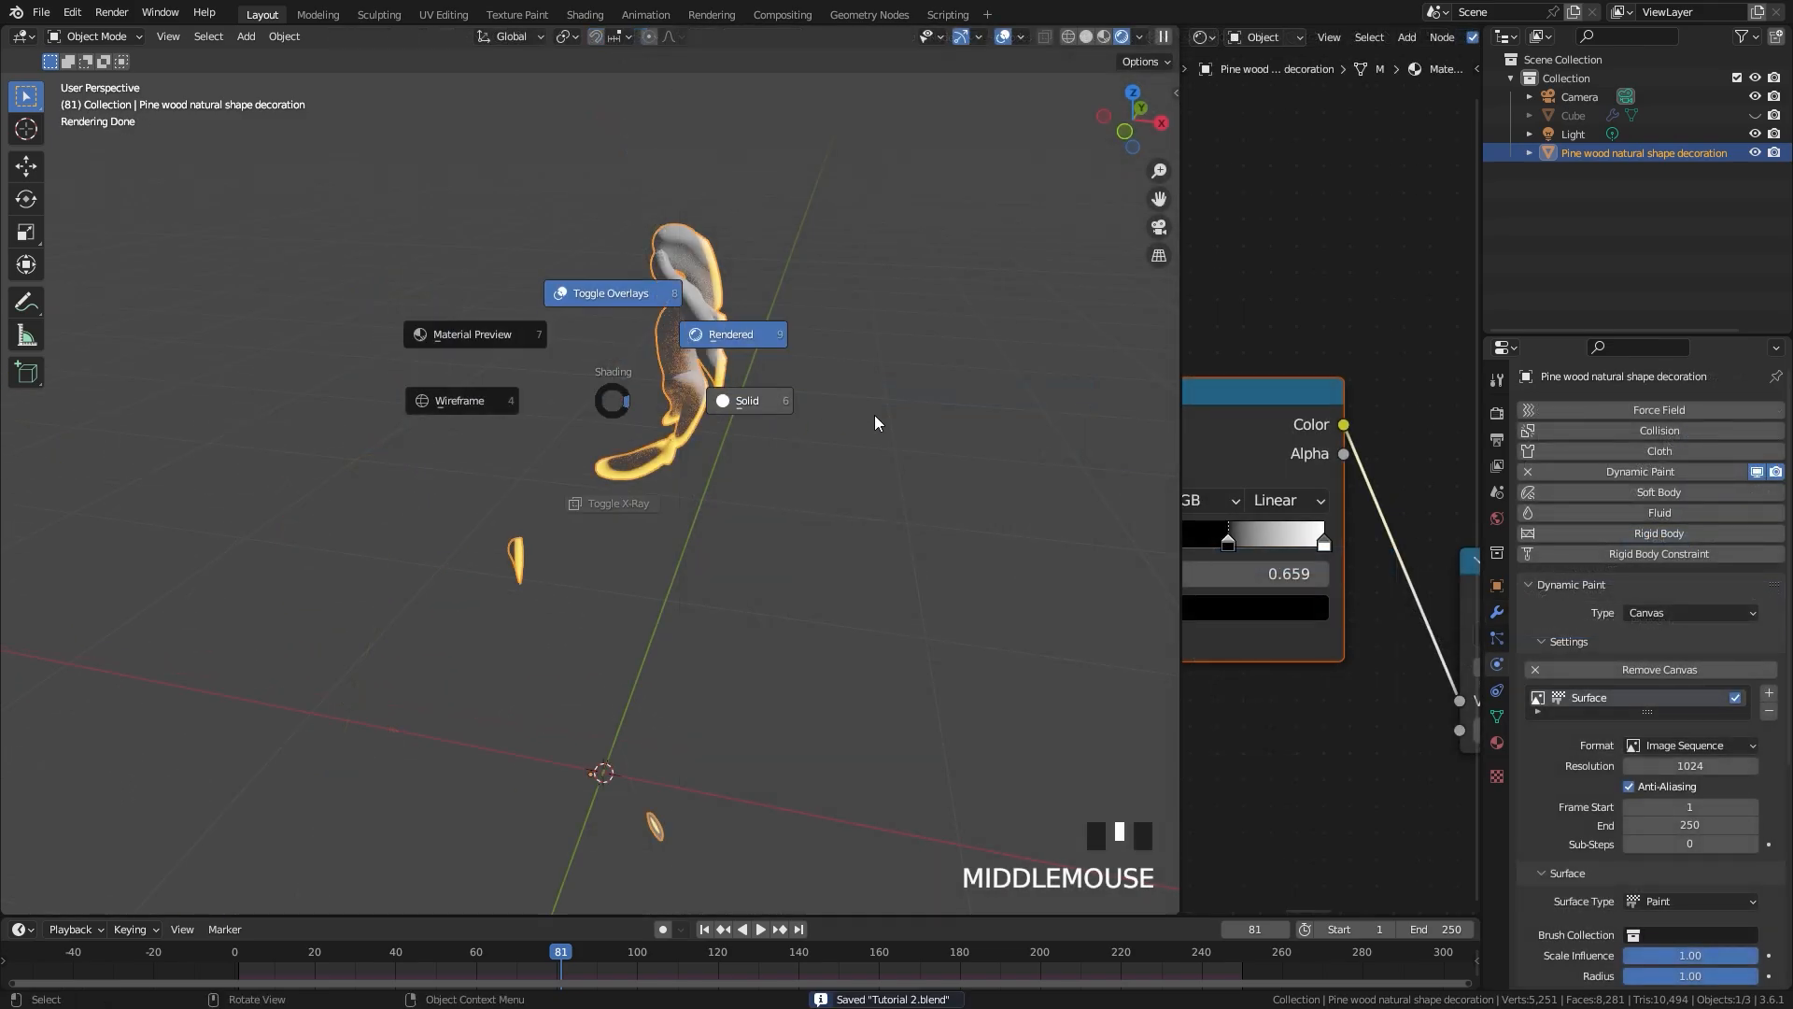
click(874, 415)
scroll(820, 439, up, 2)
middle_drag(820, 439, 845, 448)
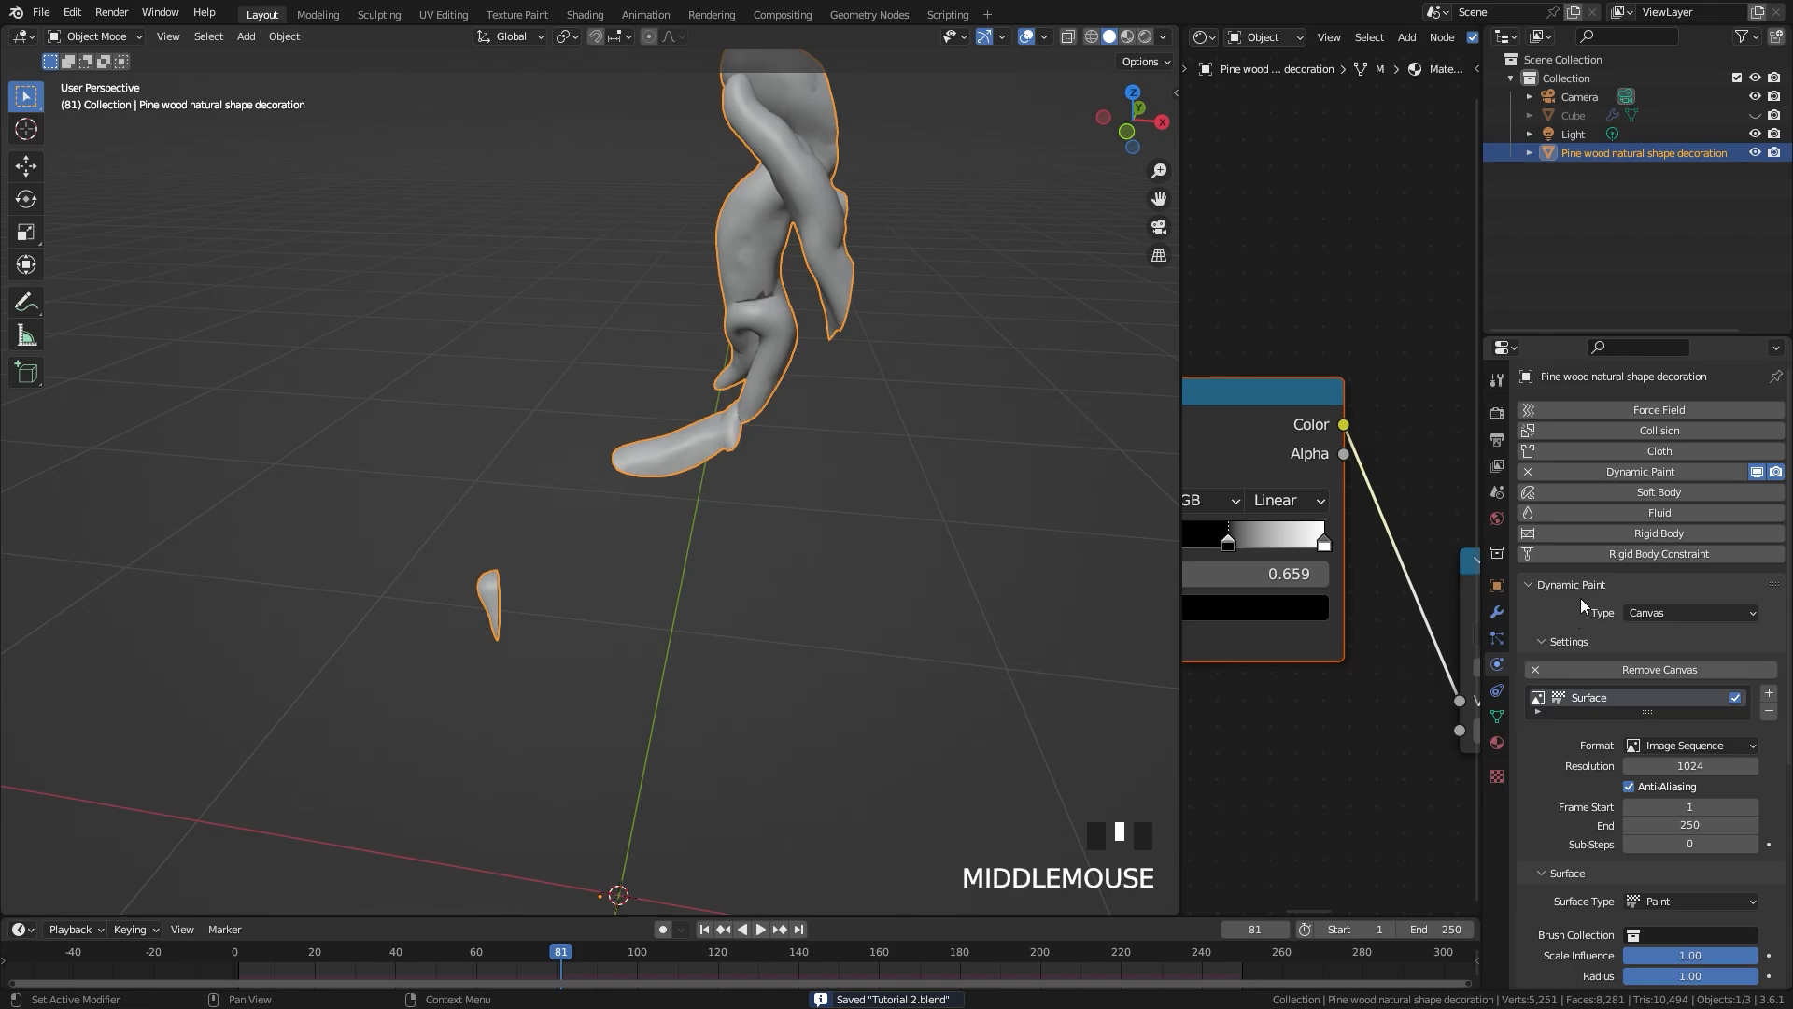
Step: Add a second Dynamic Paint canvas surface to the pine wood model and set its surface type to Weight
scroll(1581, 605, down, 4)
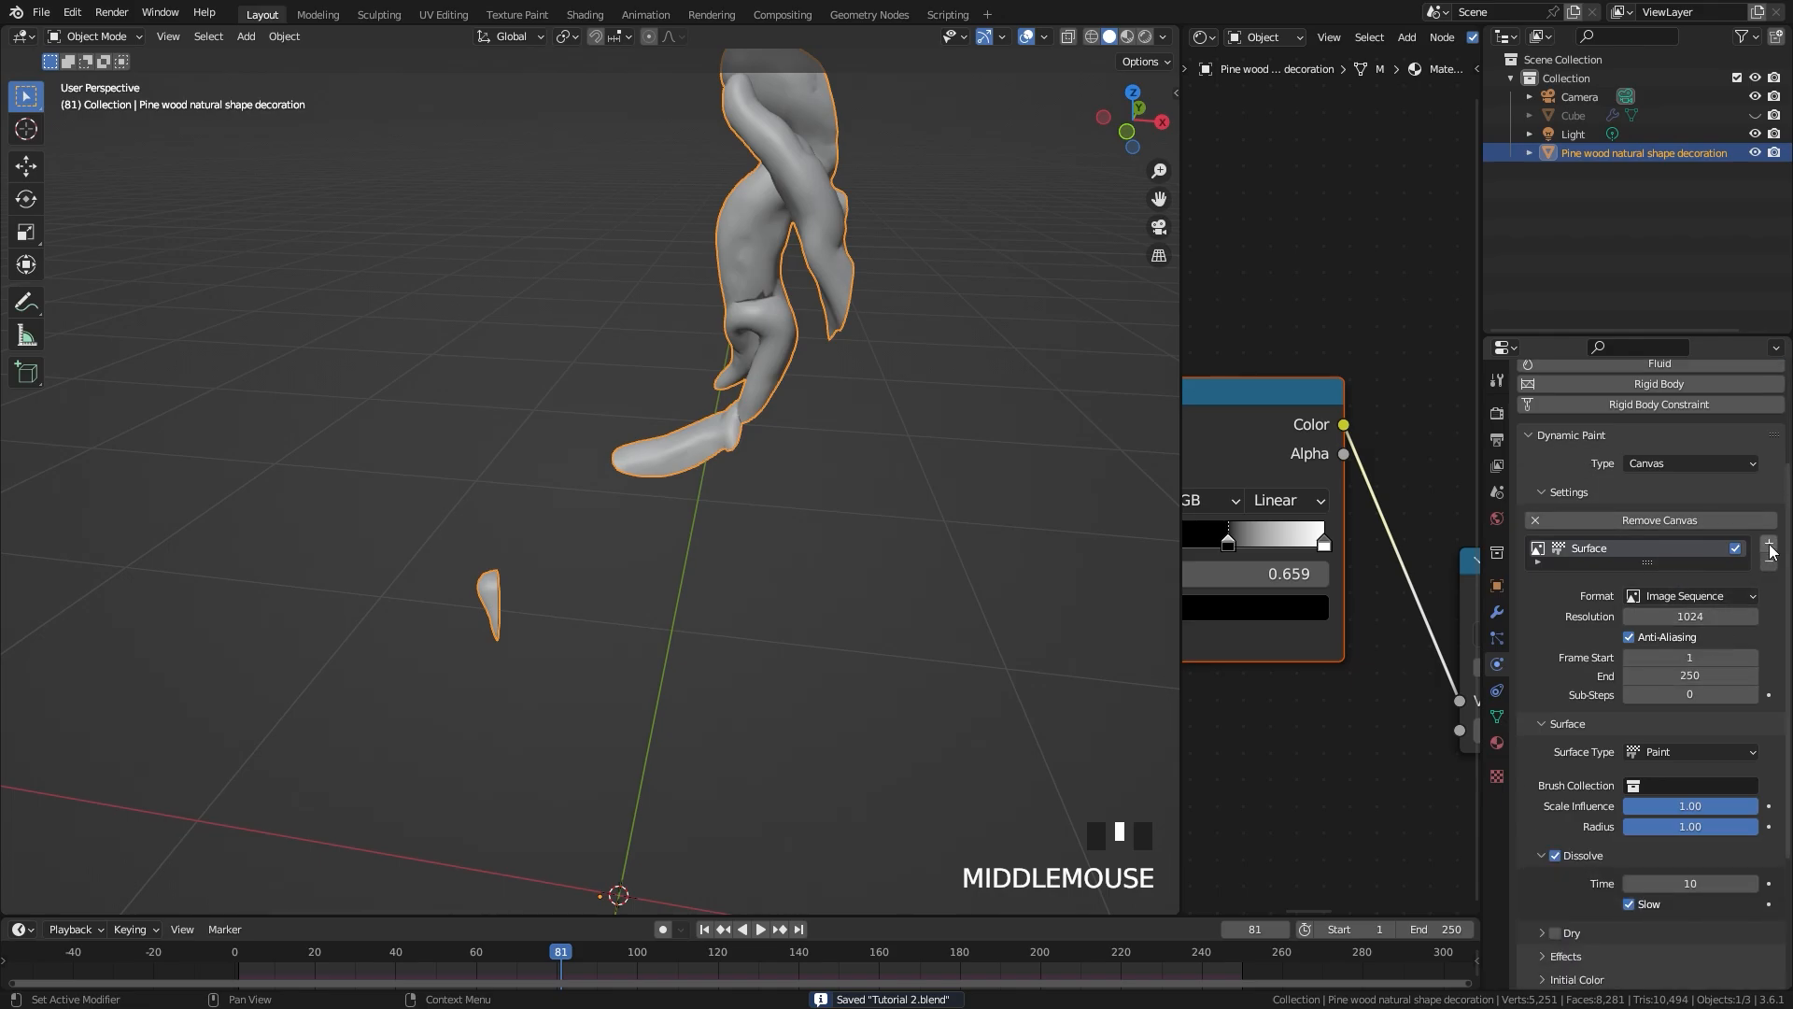
click(1769, 545)
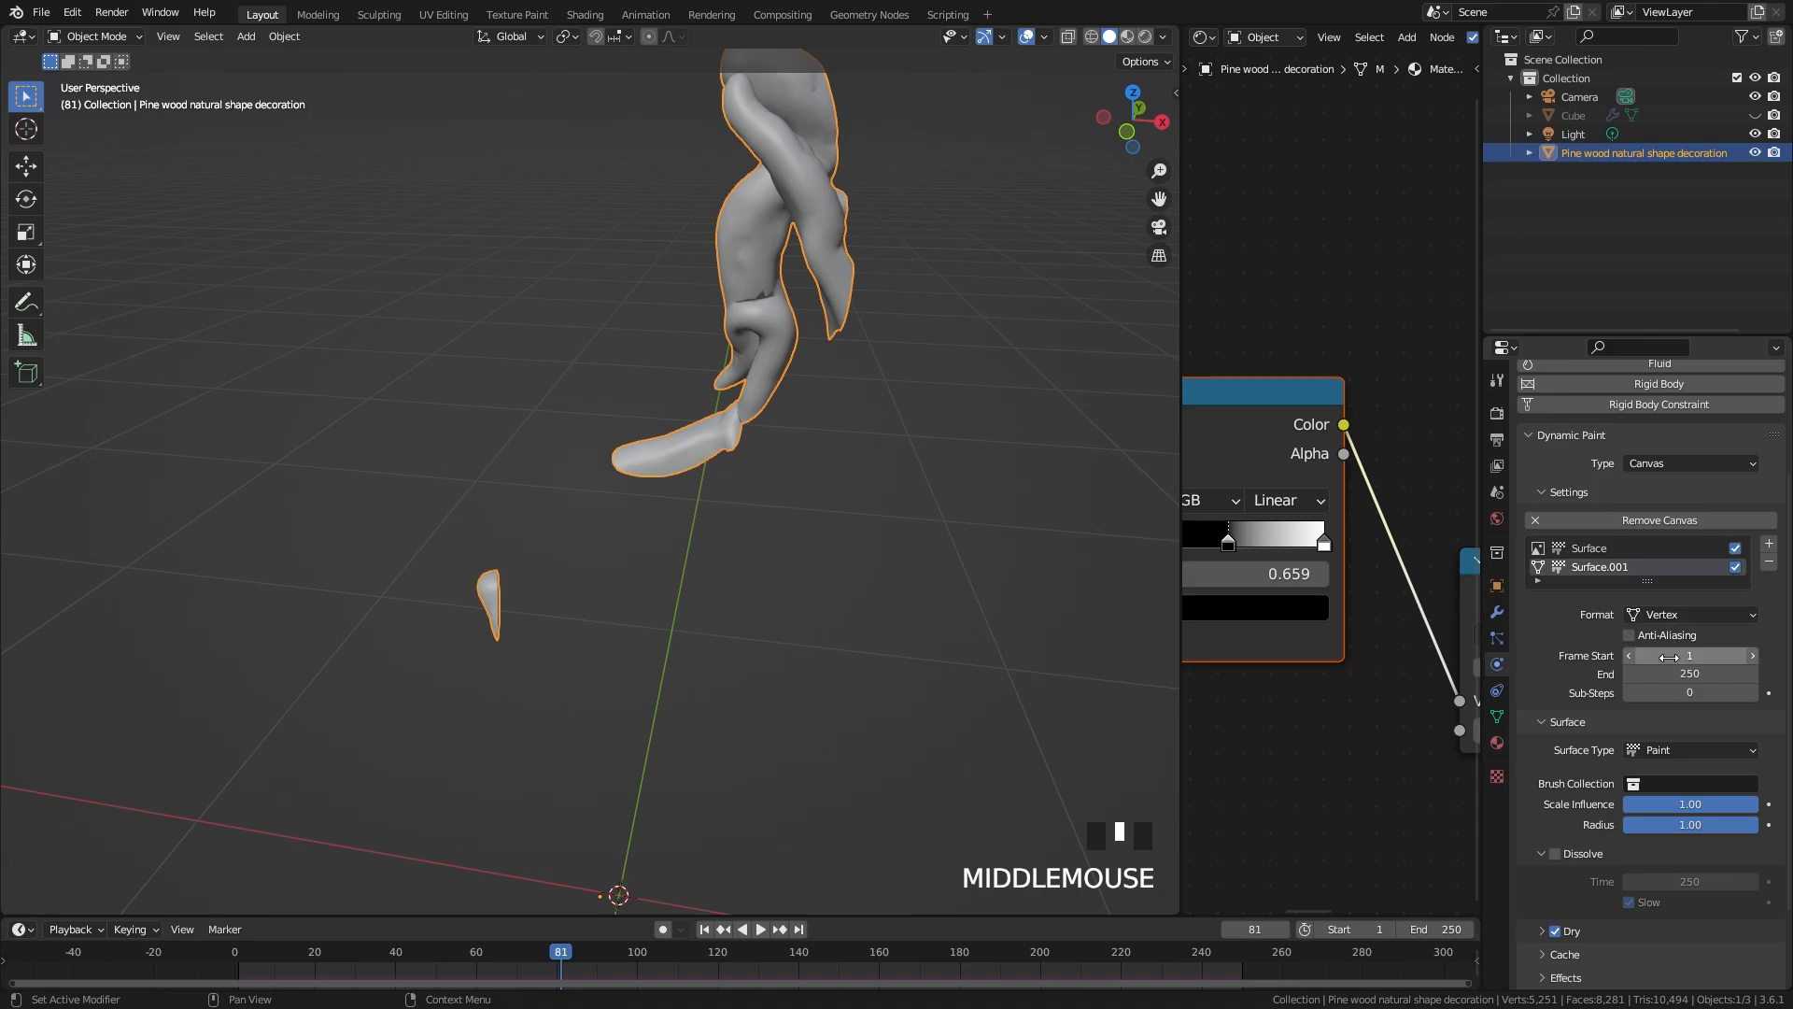
click(1678, 750)
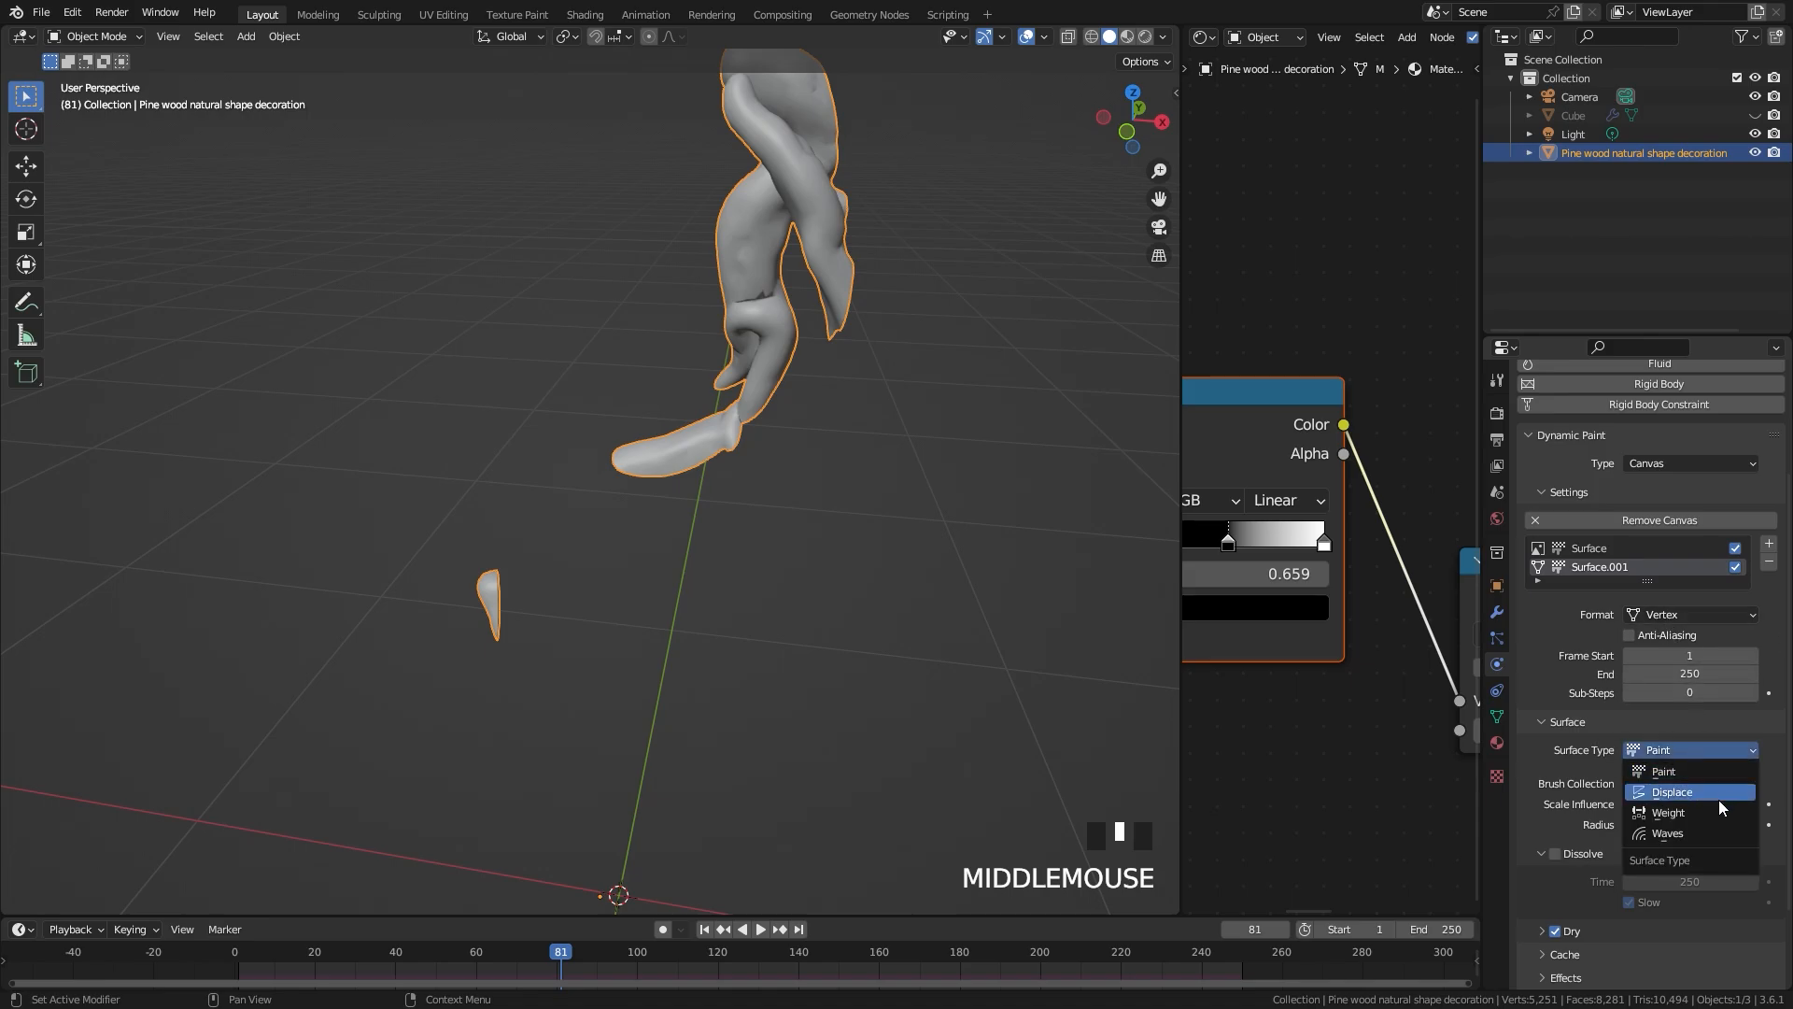
click(1666, 816)
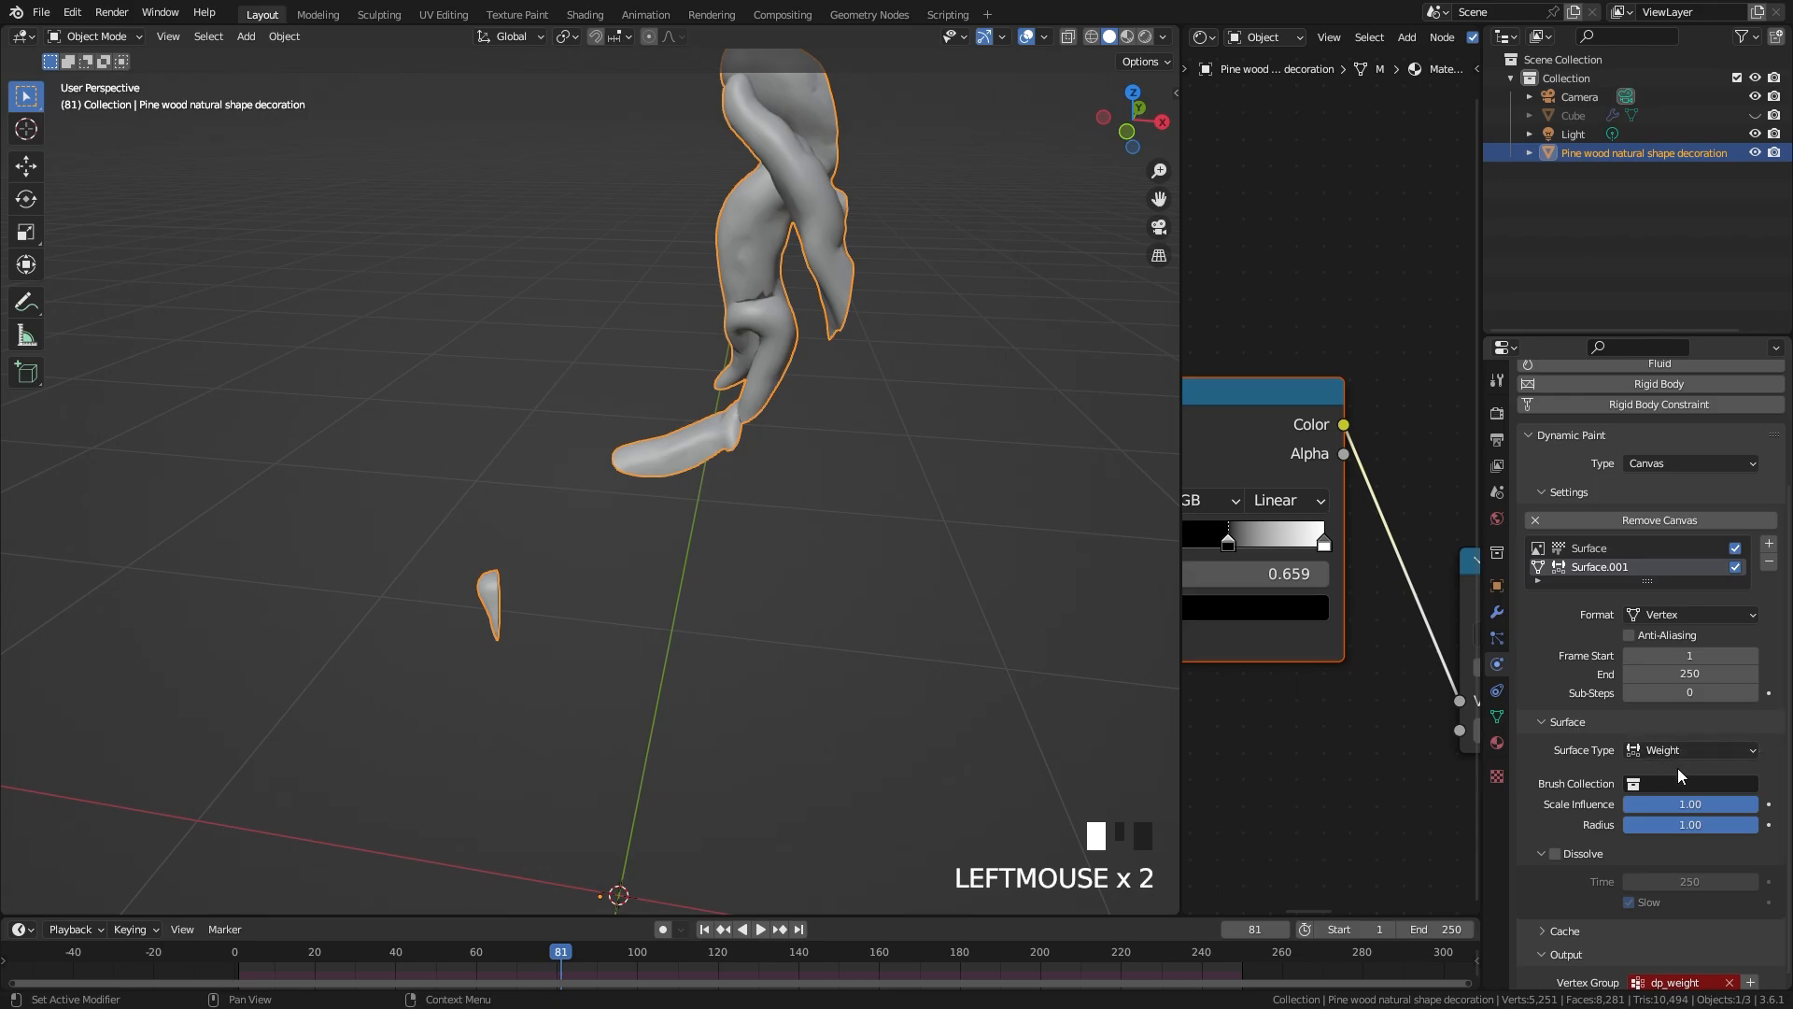
Step: Create the dp_weight vertex group as the output of the weight surface
scroll(1678, 767, down, 1)
click(1539, 840)
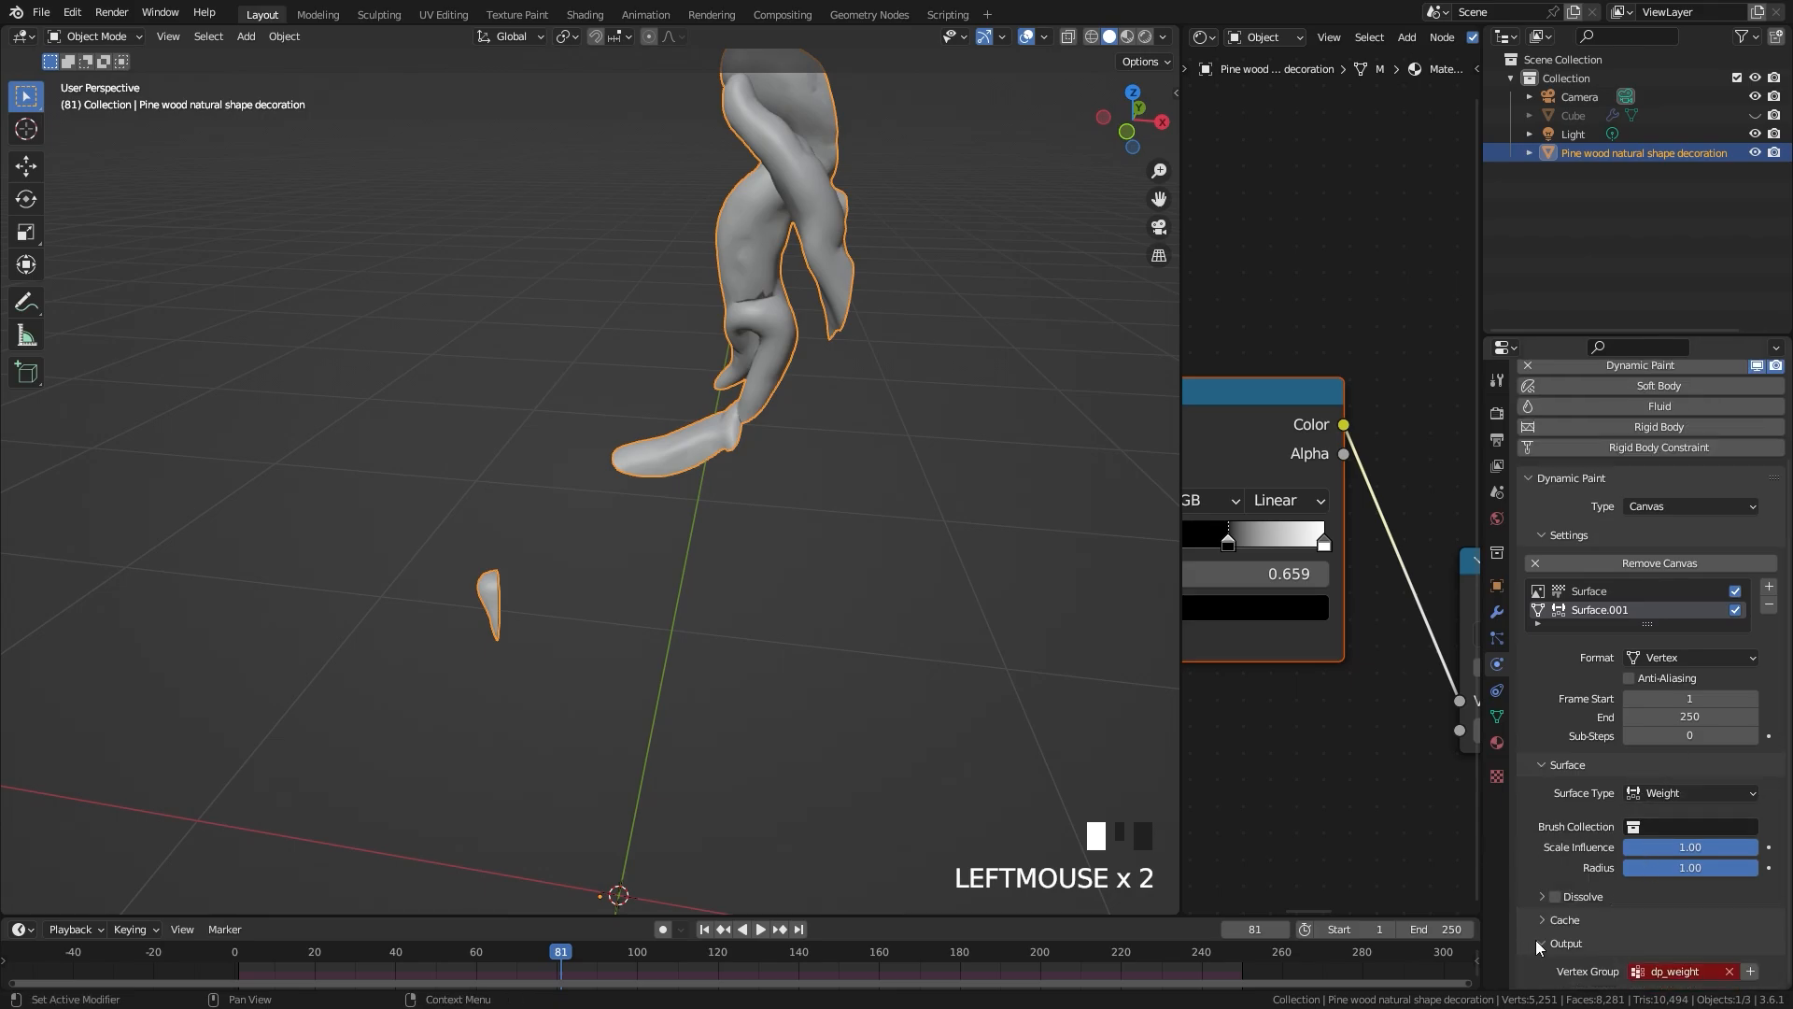
click(1749, 974)
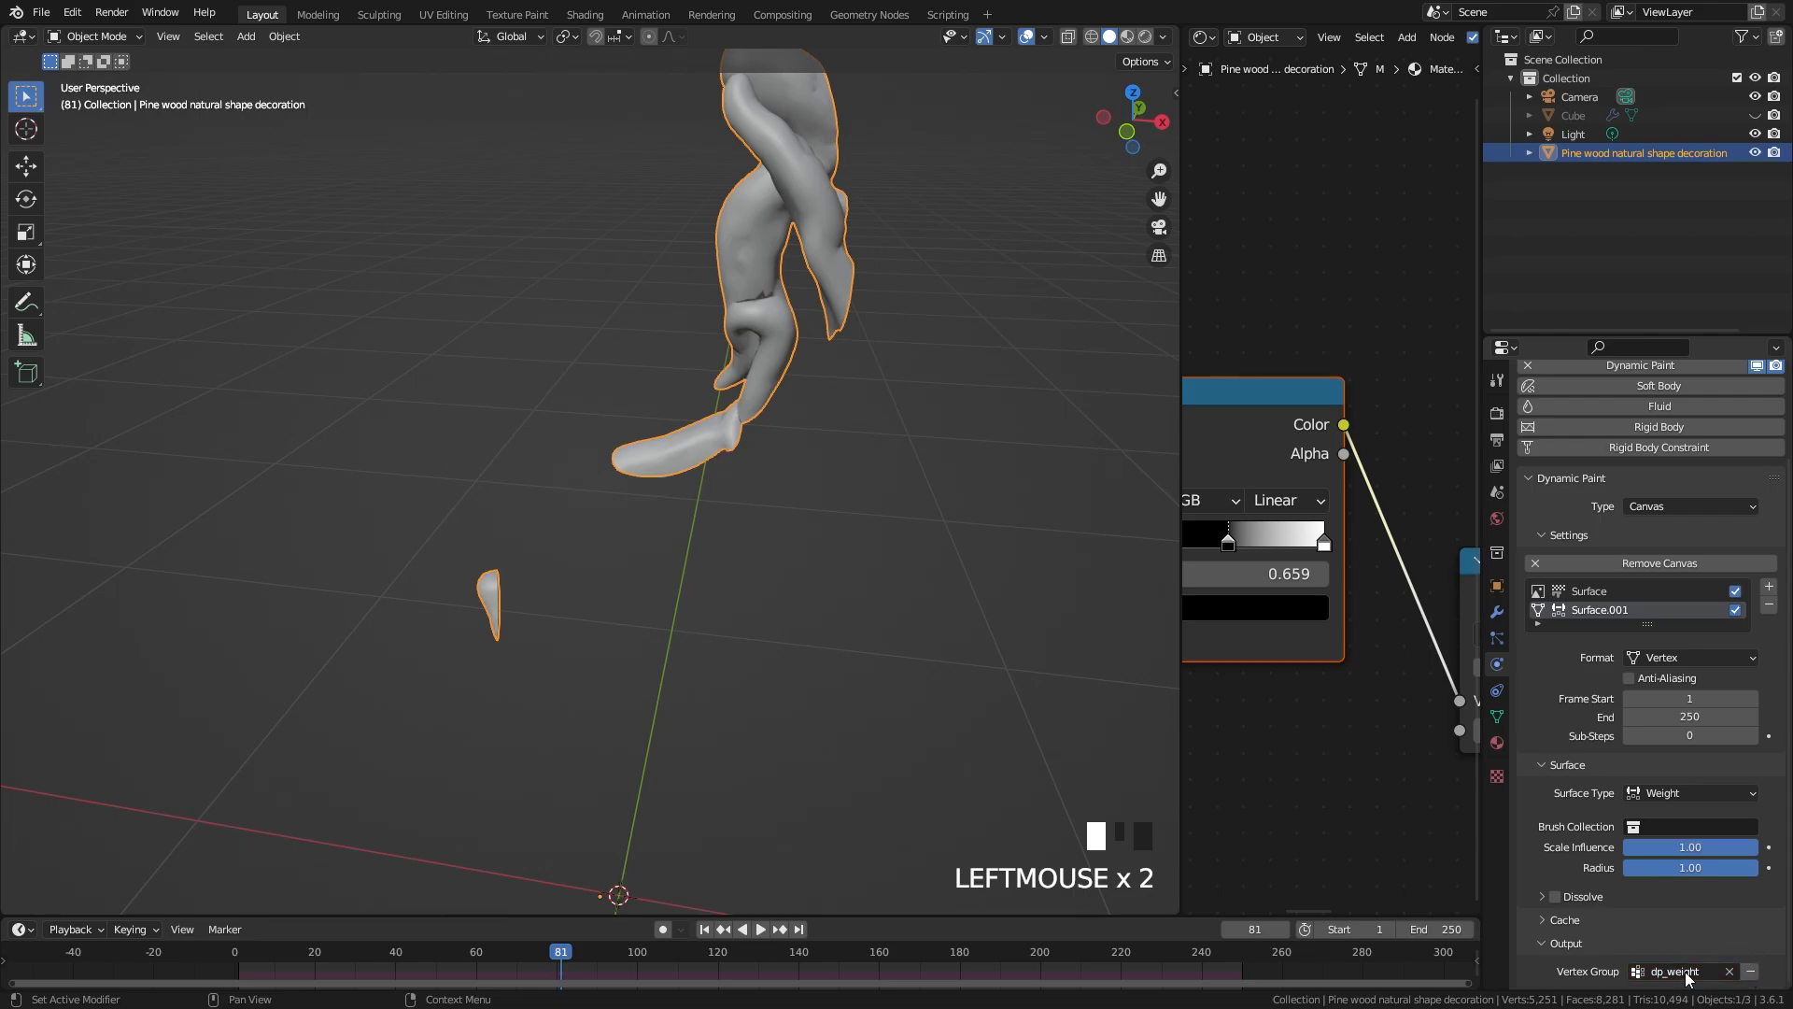
Step: Unhide the Cube and display the scene in wireframe shading
click(1574, 117)
click(1755, 115)
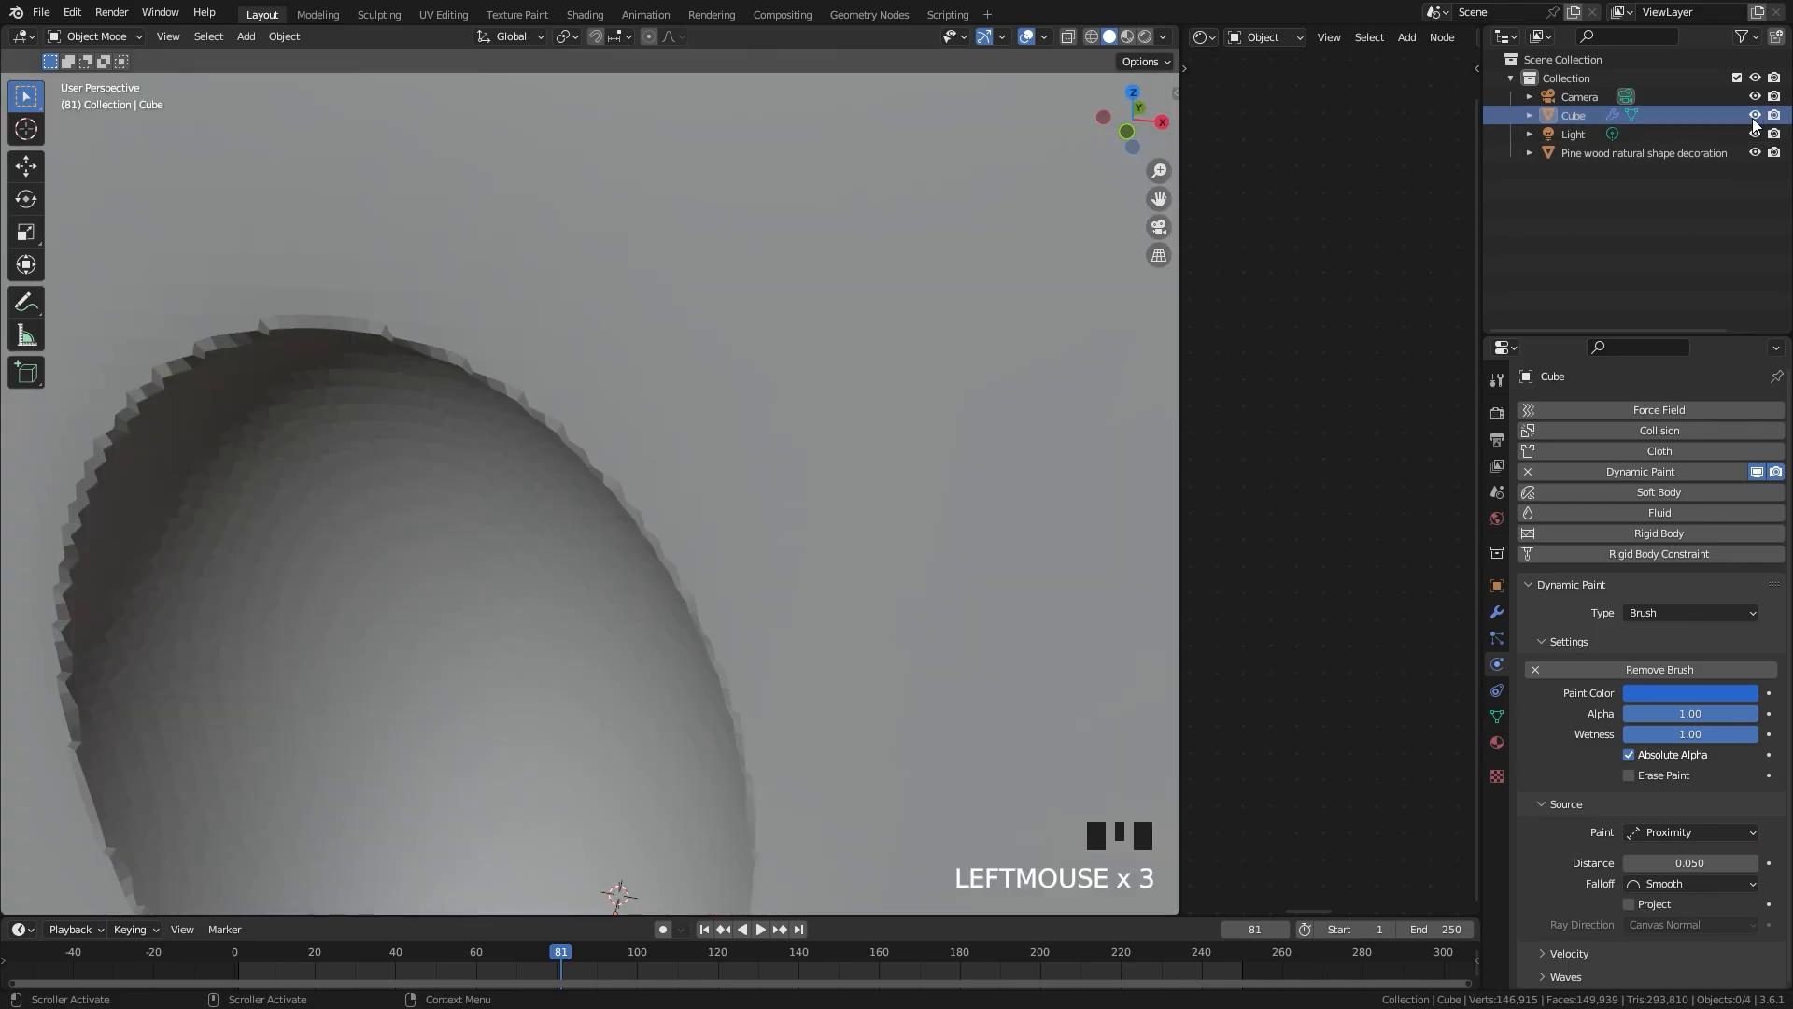
key(z)
mouse_move(559, 534)
middle_down()
mouse_move(762, 508)
mouse_move(687, 493)
middle_up()
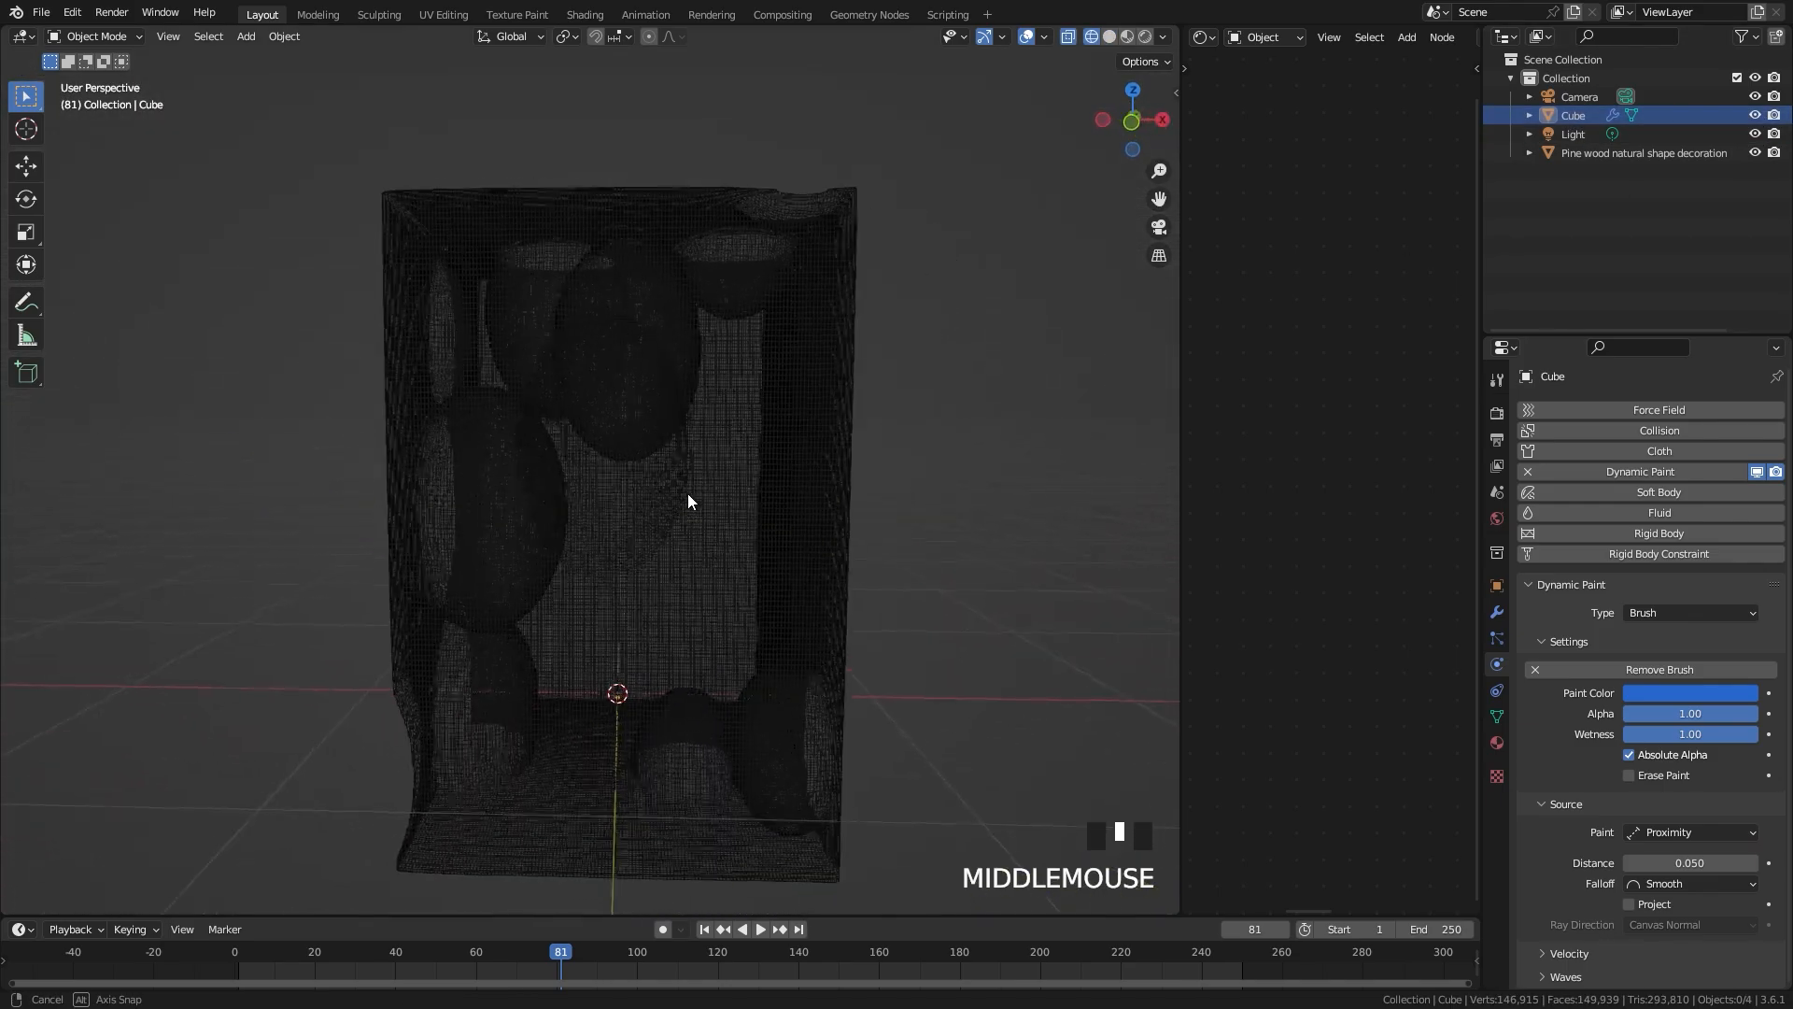
scroll(695, 504, up, 2)
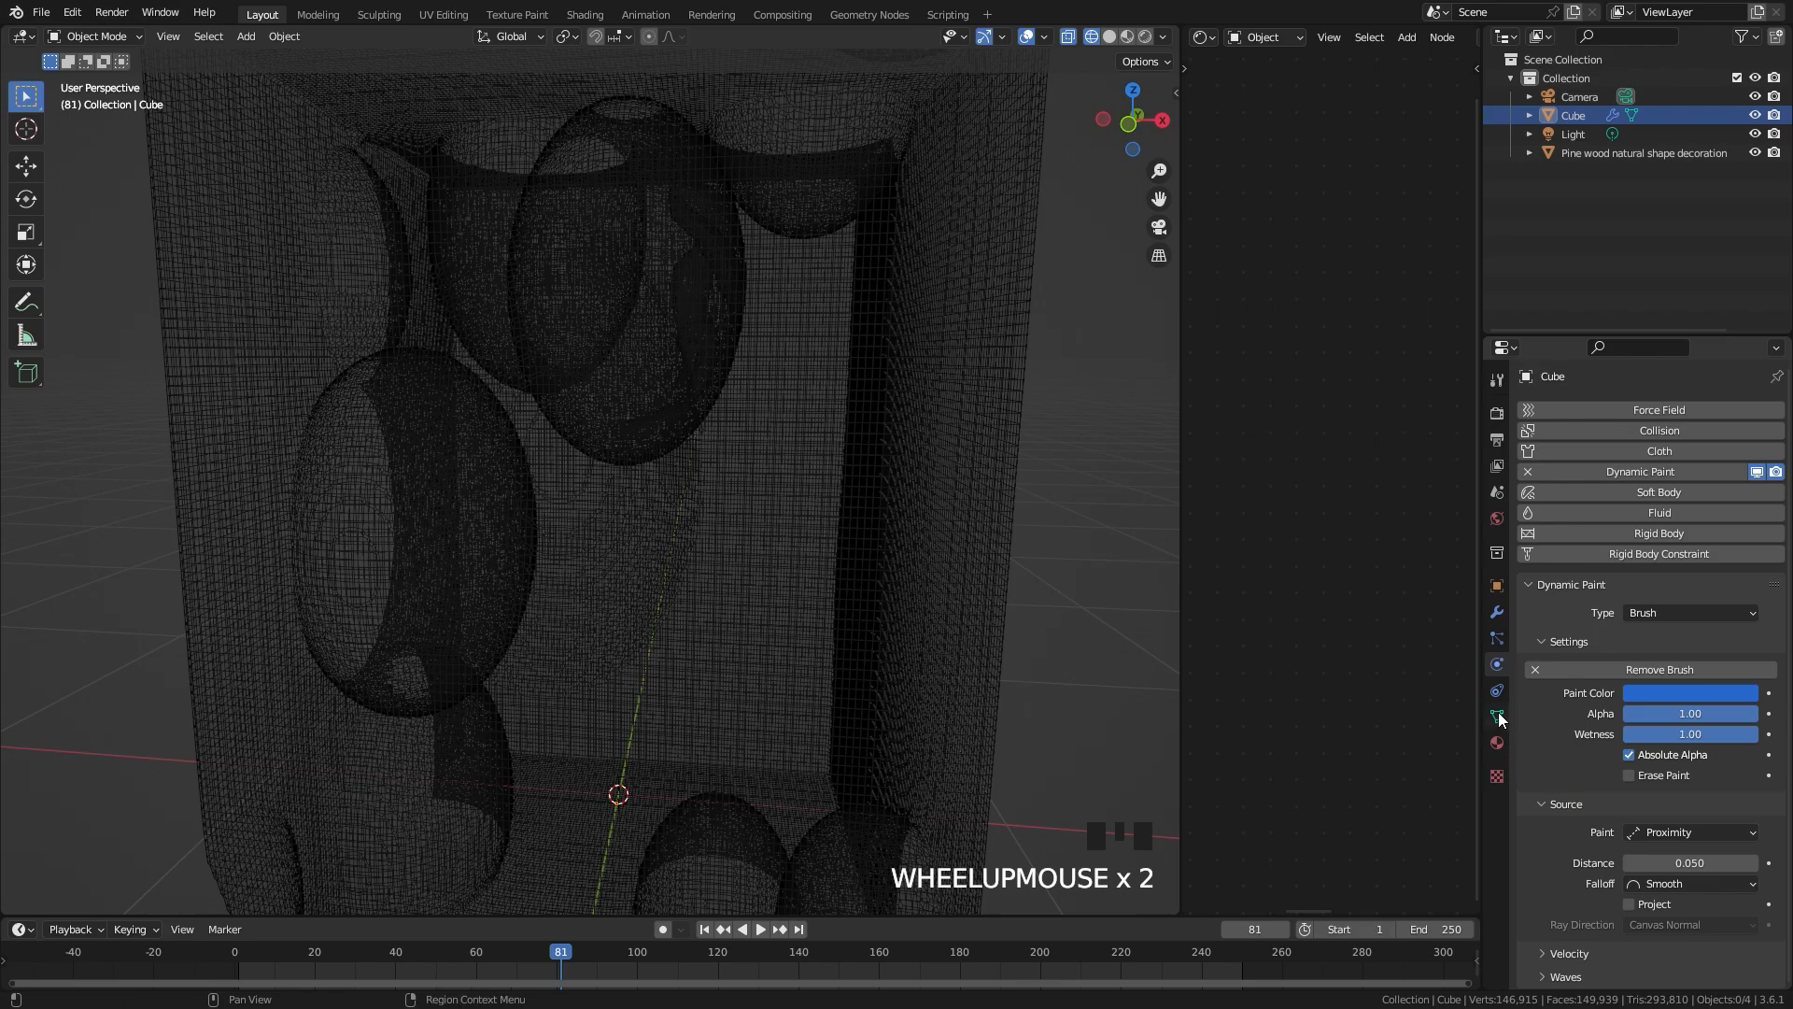
Step: Add an emitter particle system to the pine wood model and set its particle number to 300000
click(1612, 154)
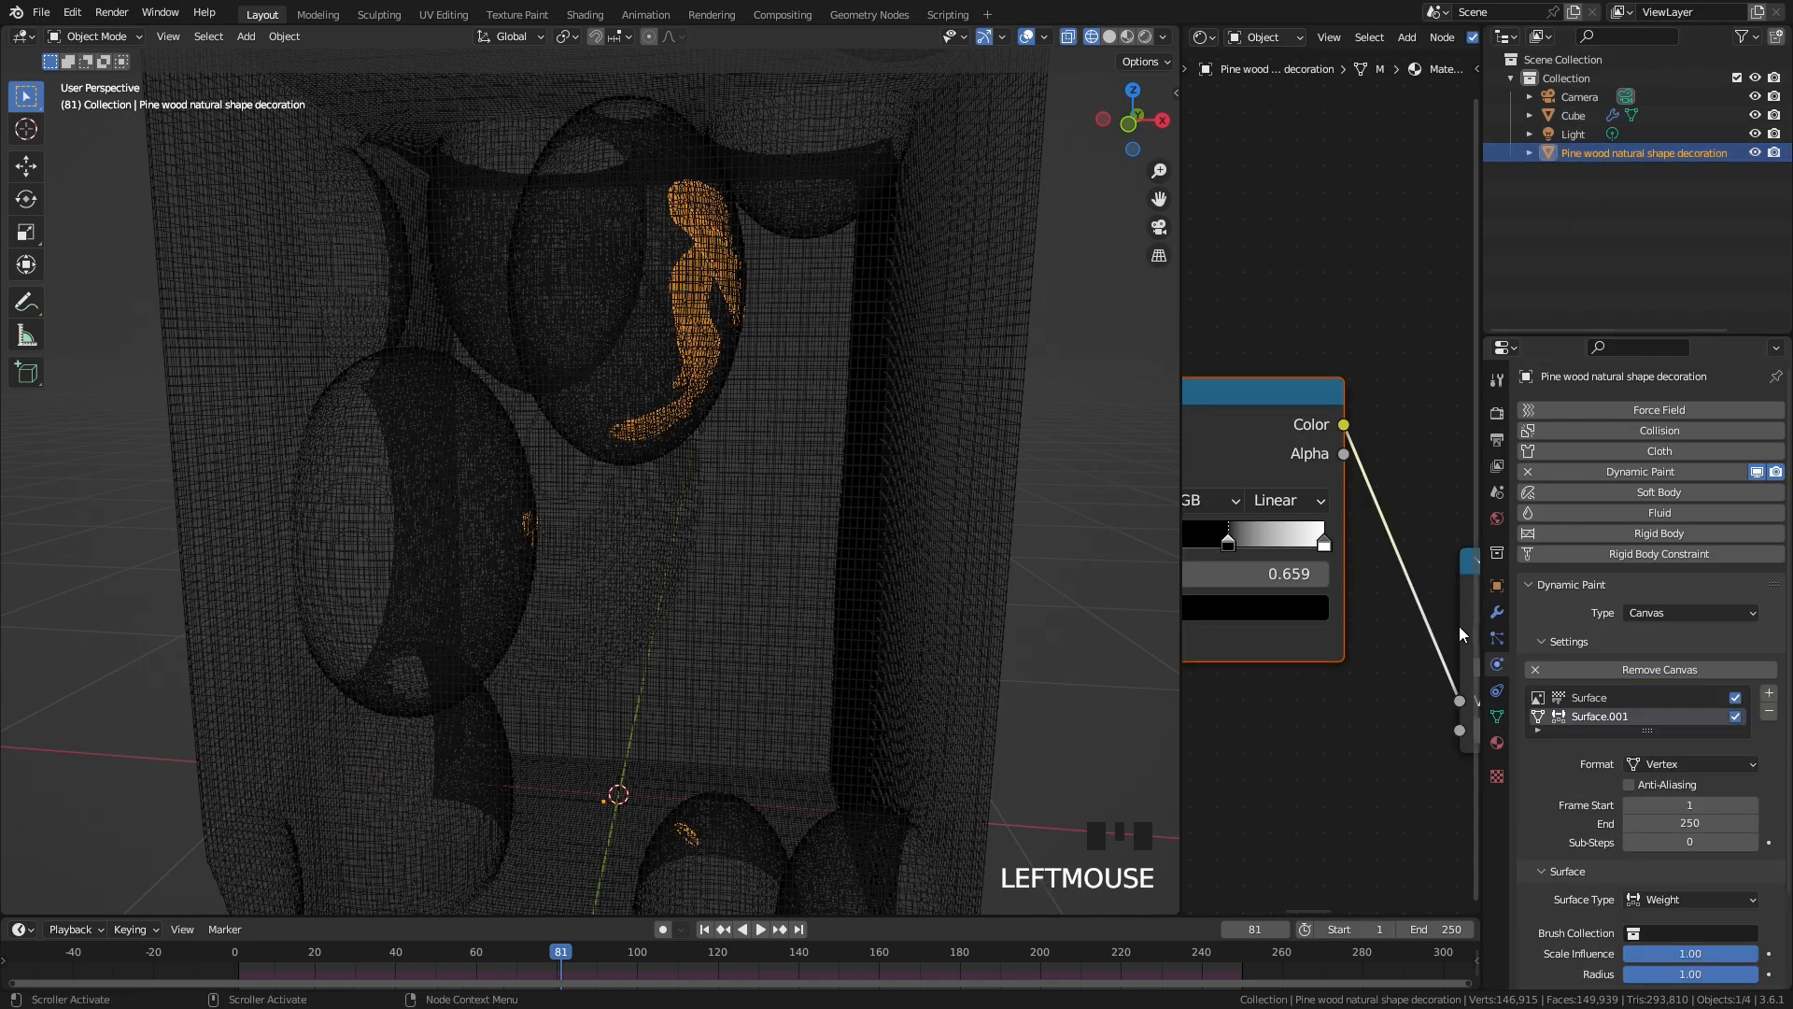
click(1496, 637)
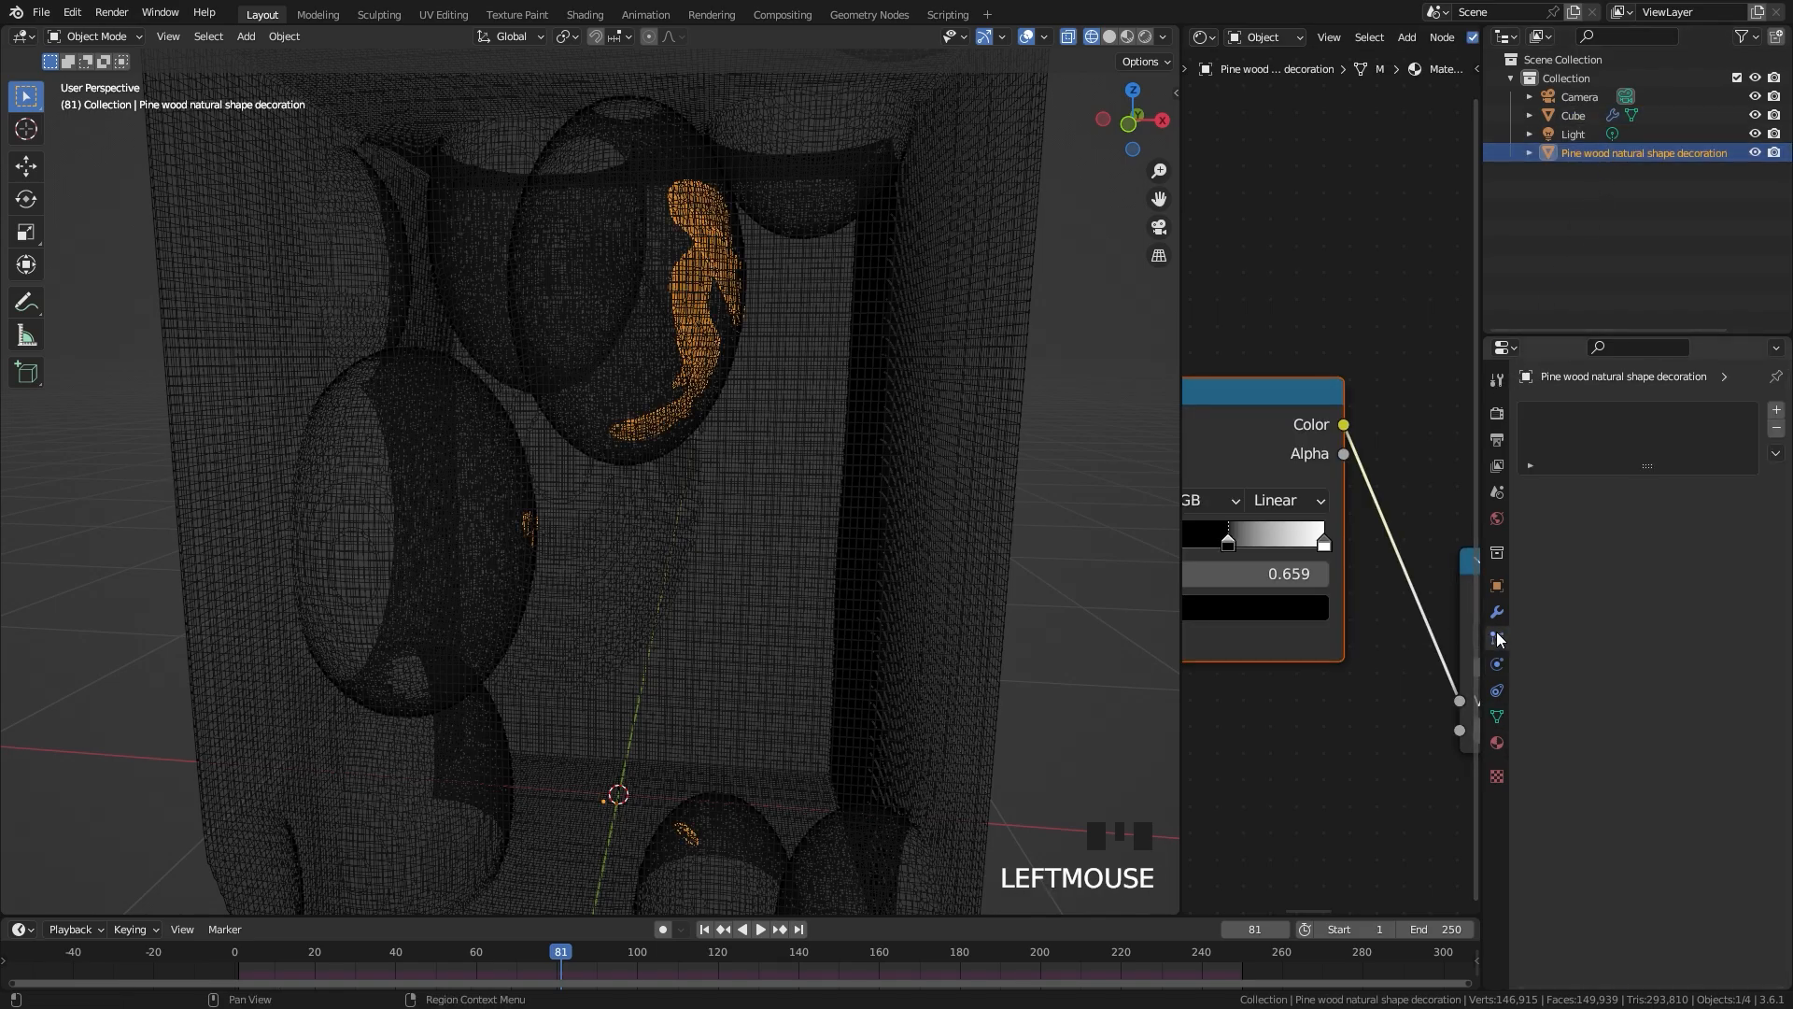
click(1778, 414)
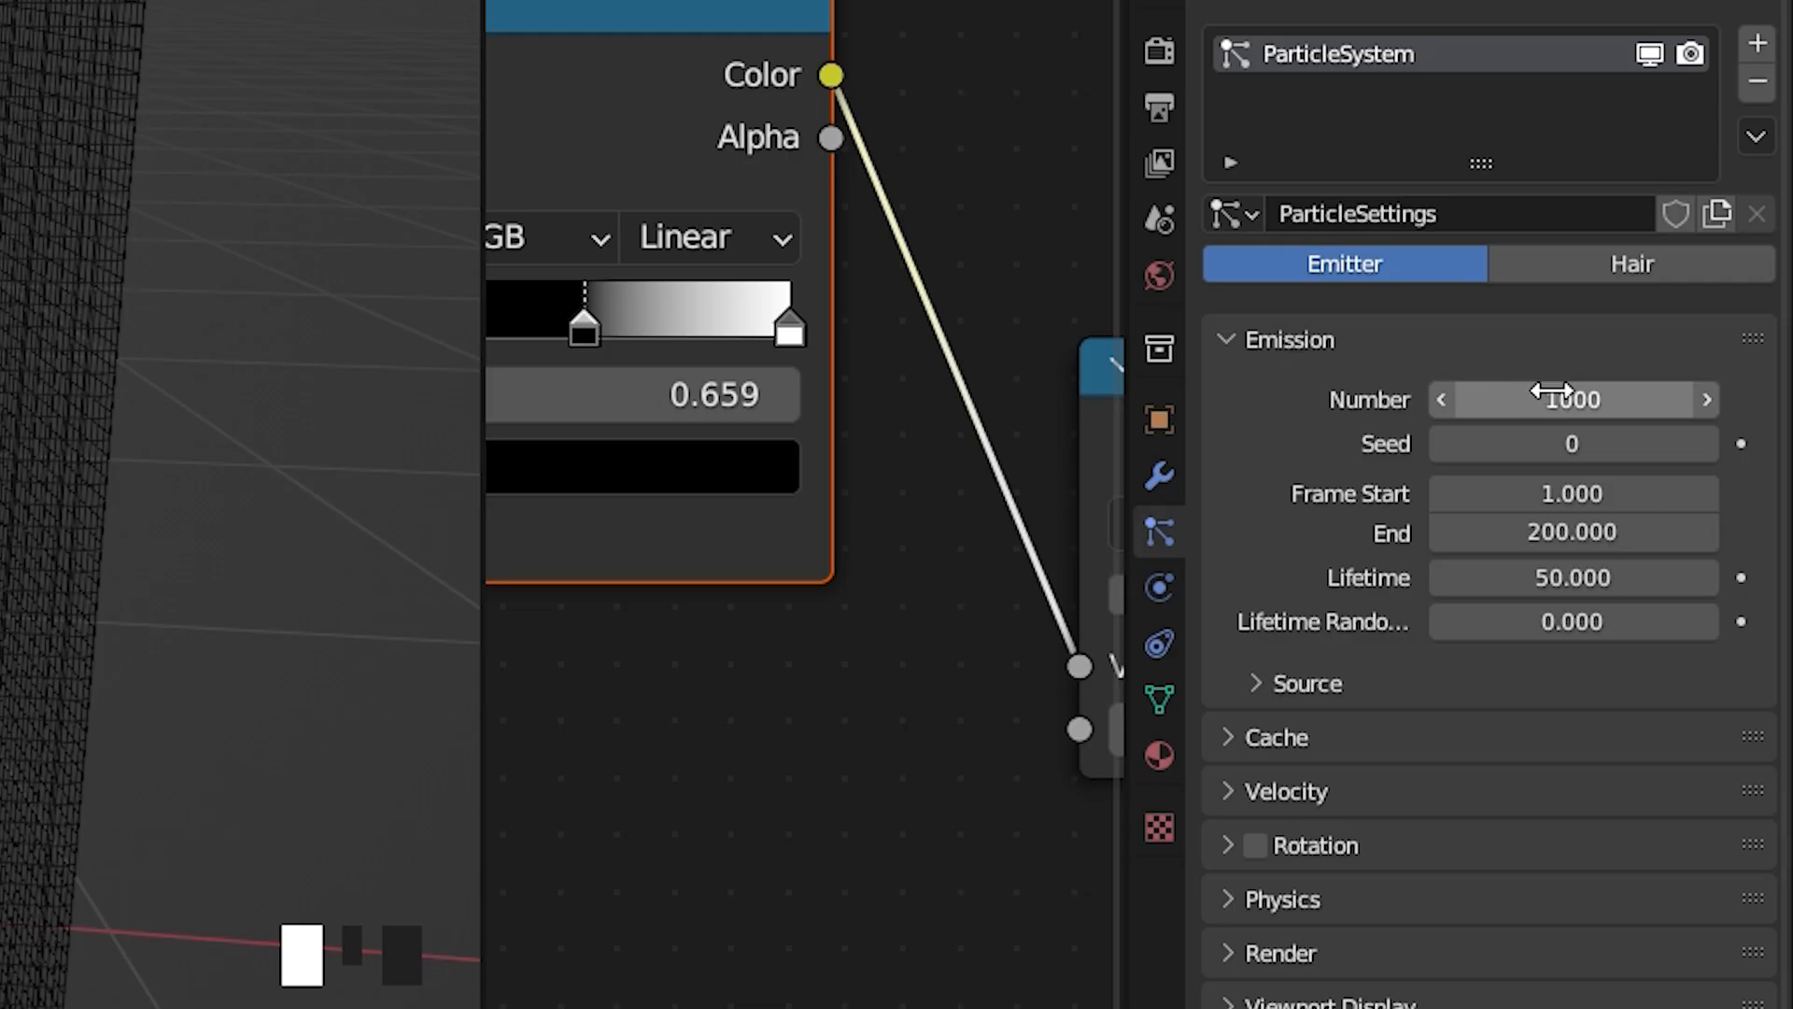
click(1681, 572)
text(3)
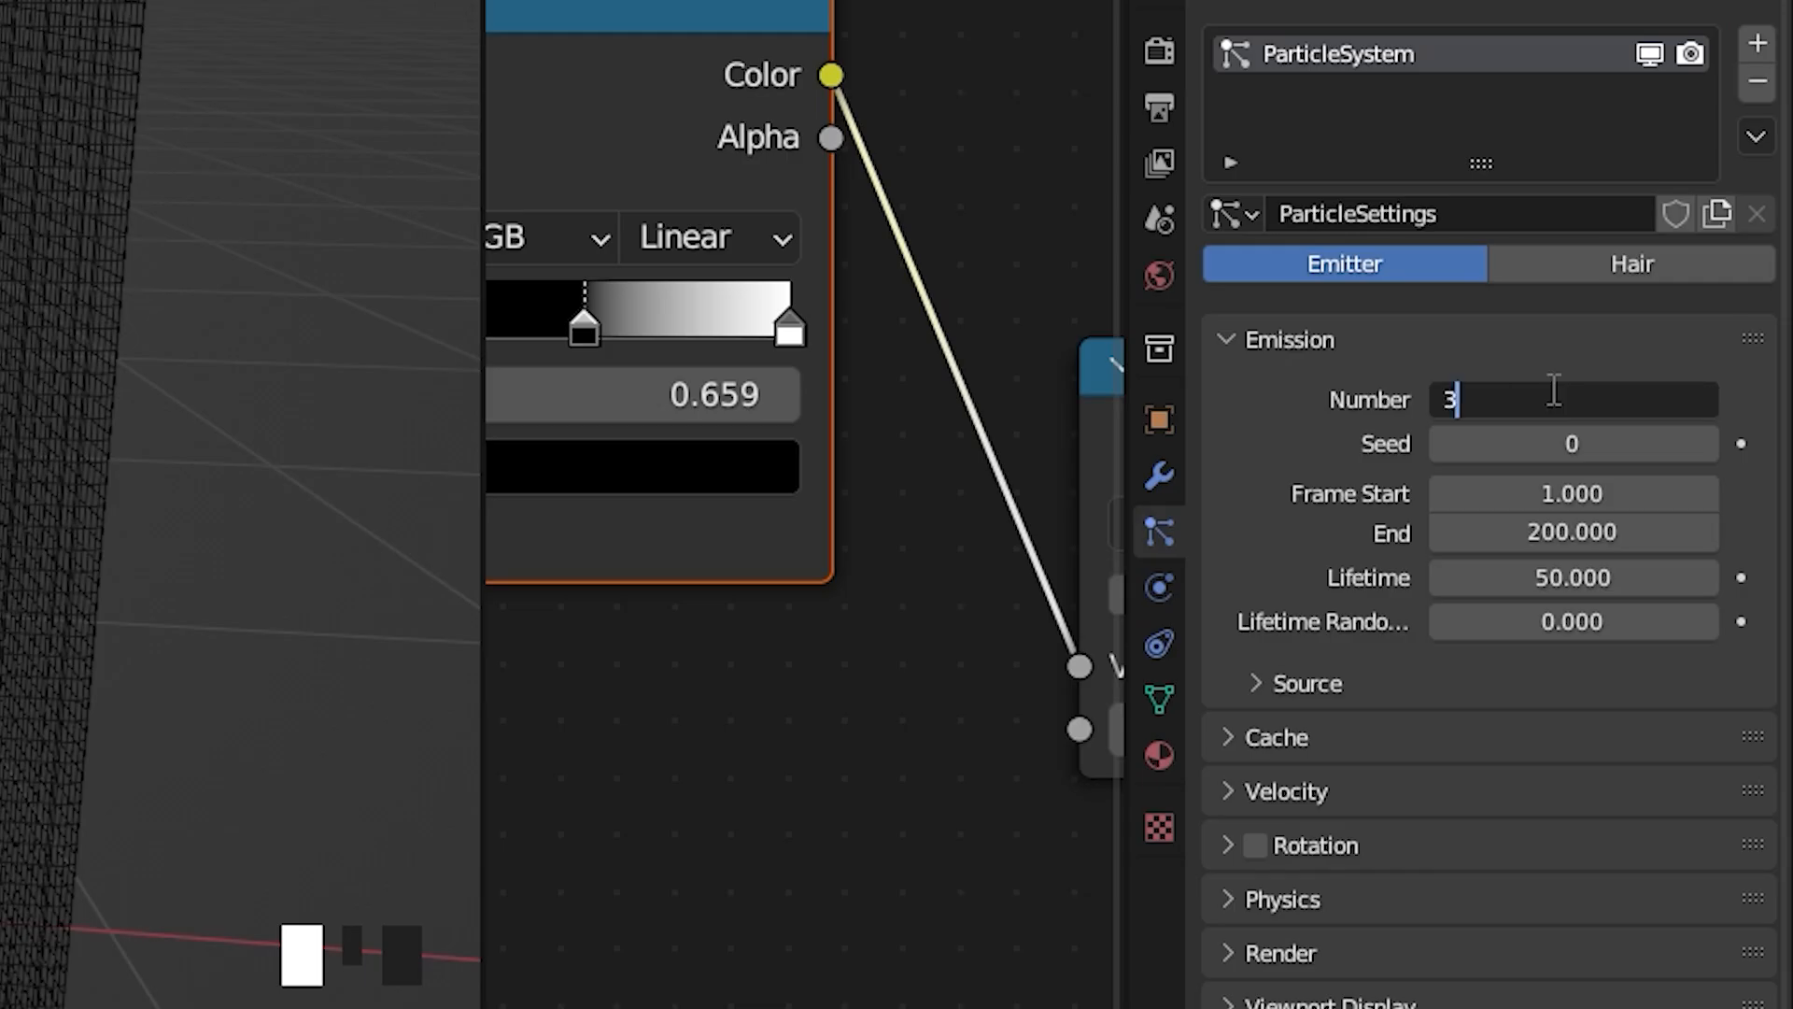
text(00000)
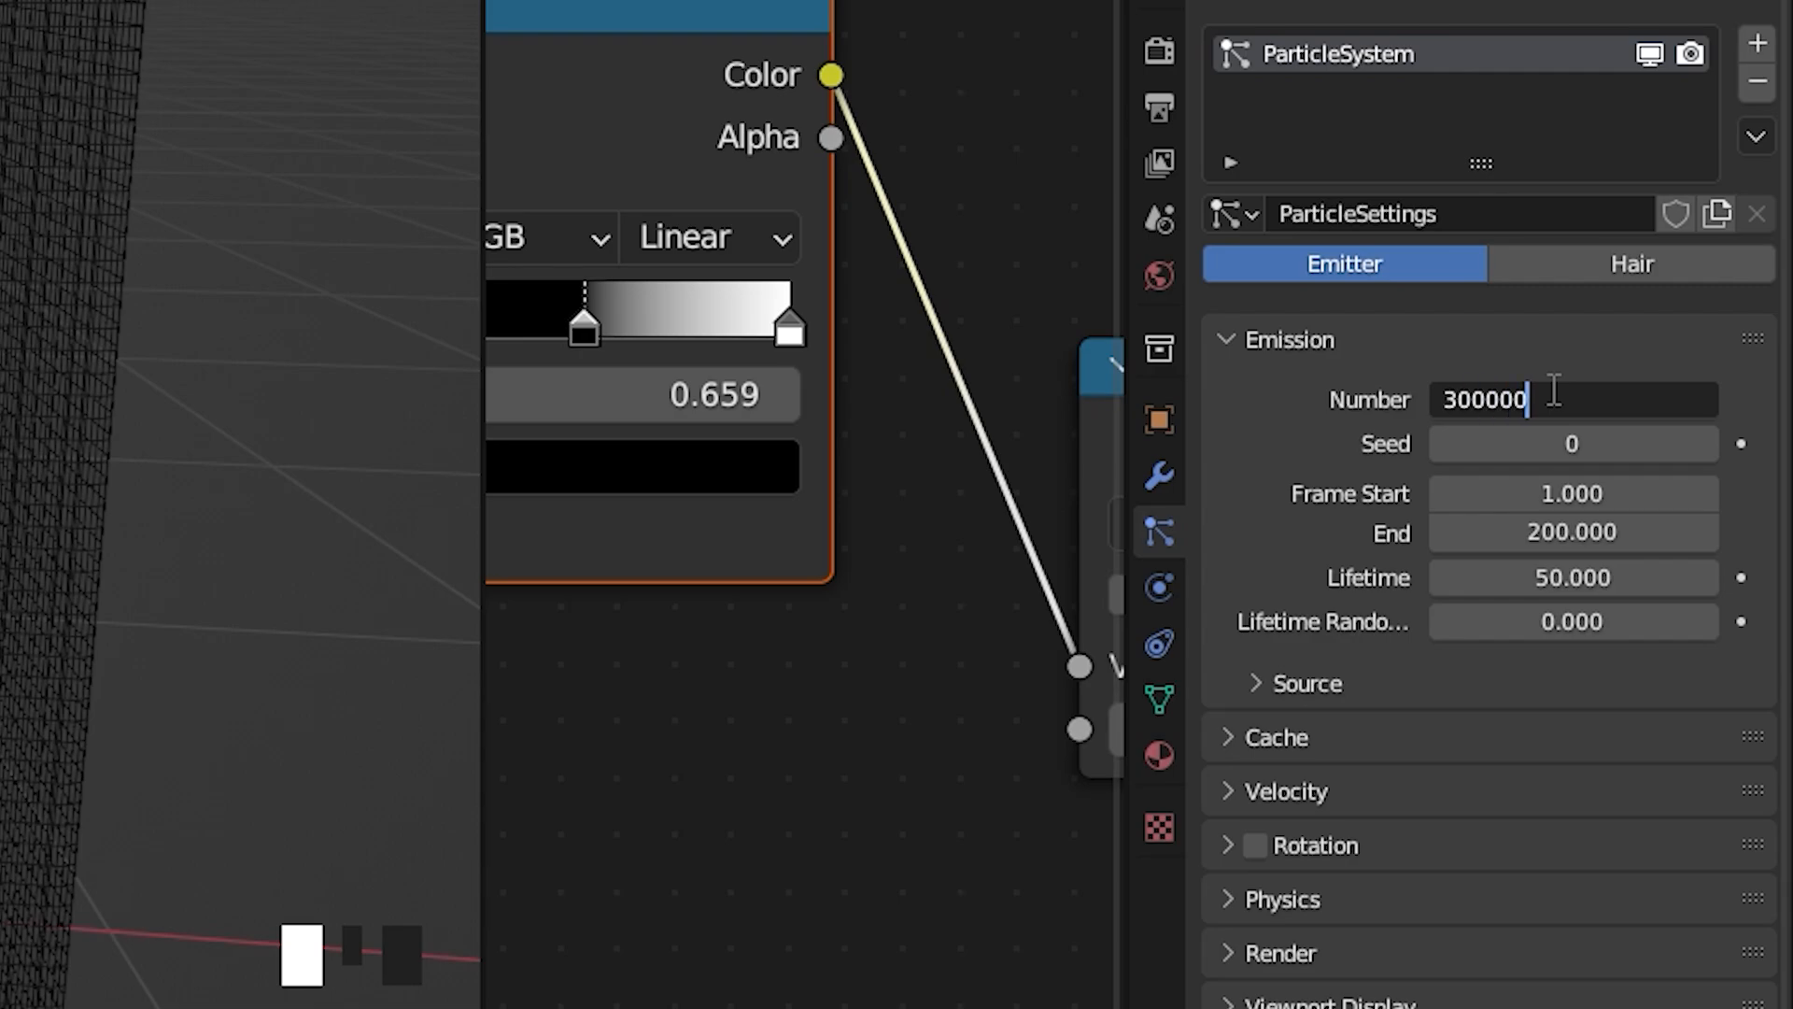
key(Return)
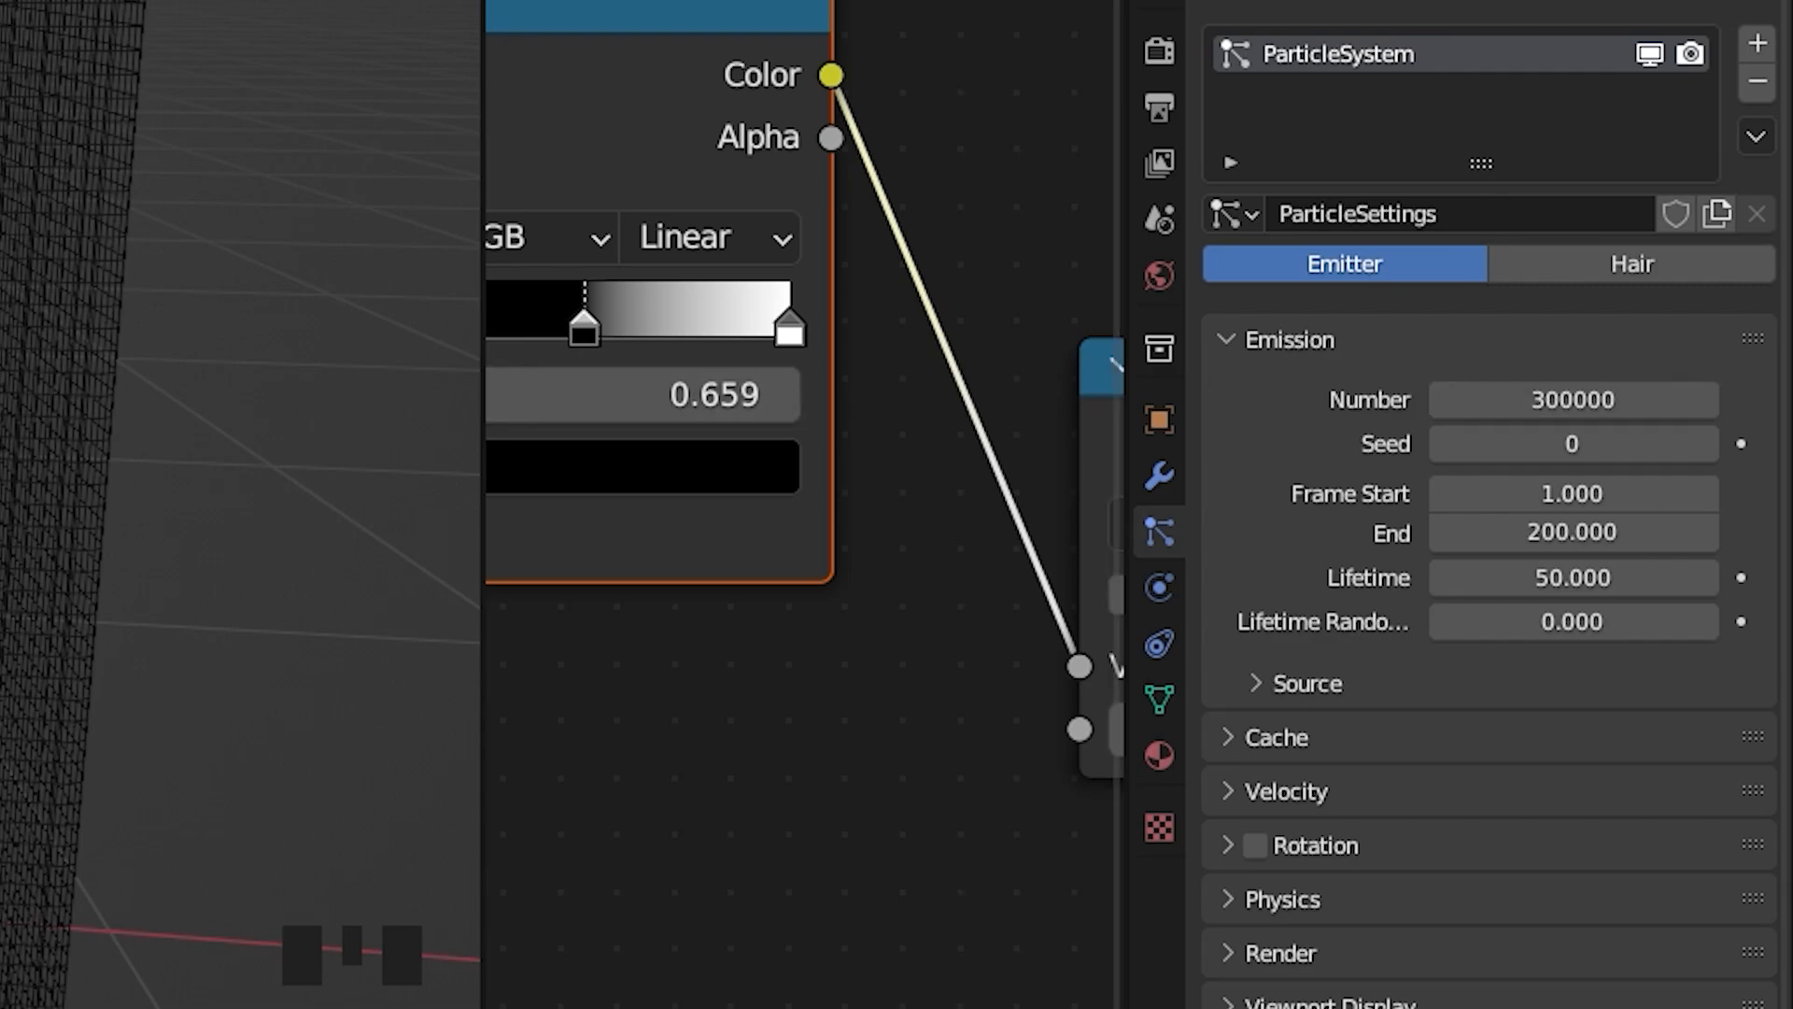
key(KP_0)
Step: Examine the start of the animation around frames 4 to 6 for the first exposed pieces of the pine wood model
shift+middle_drag(720, 643, 688, 506)
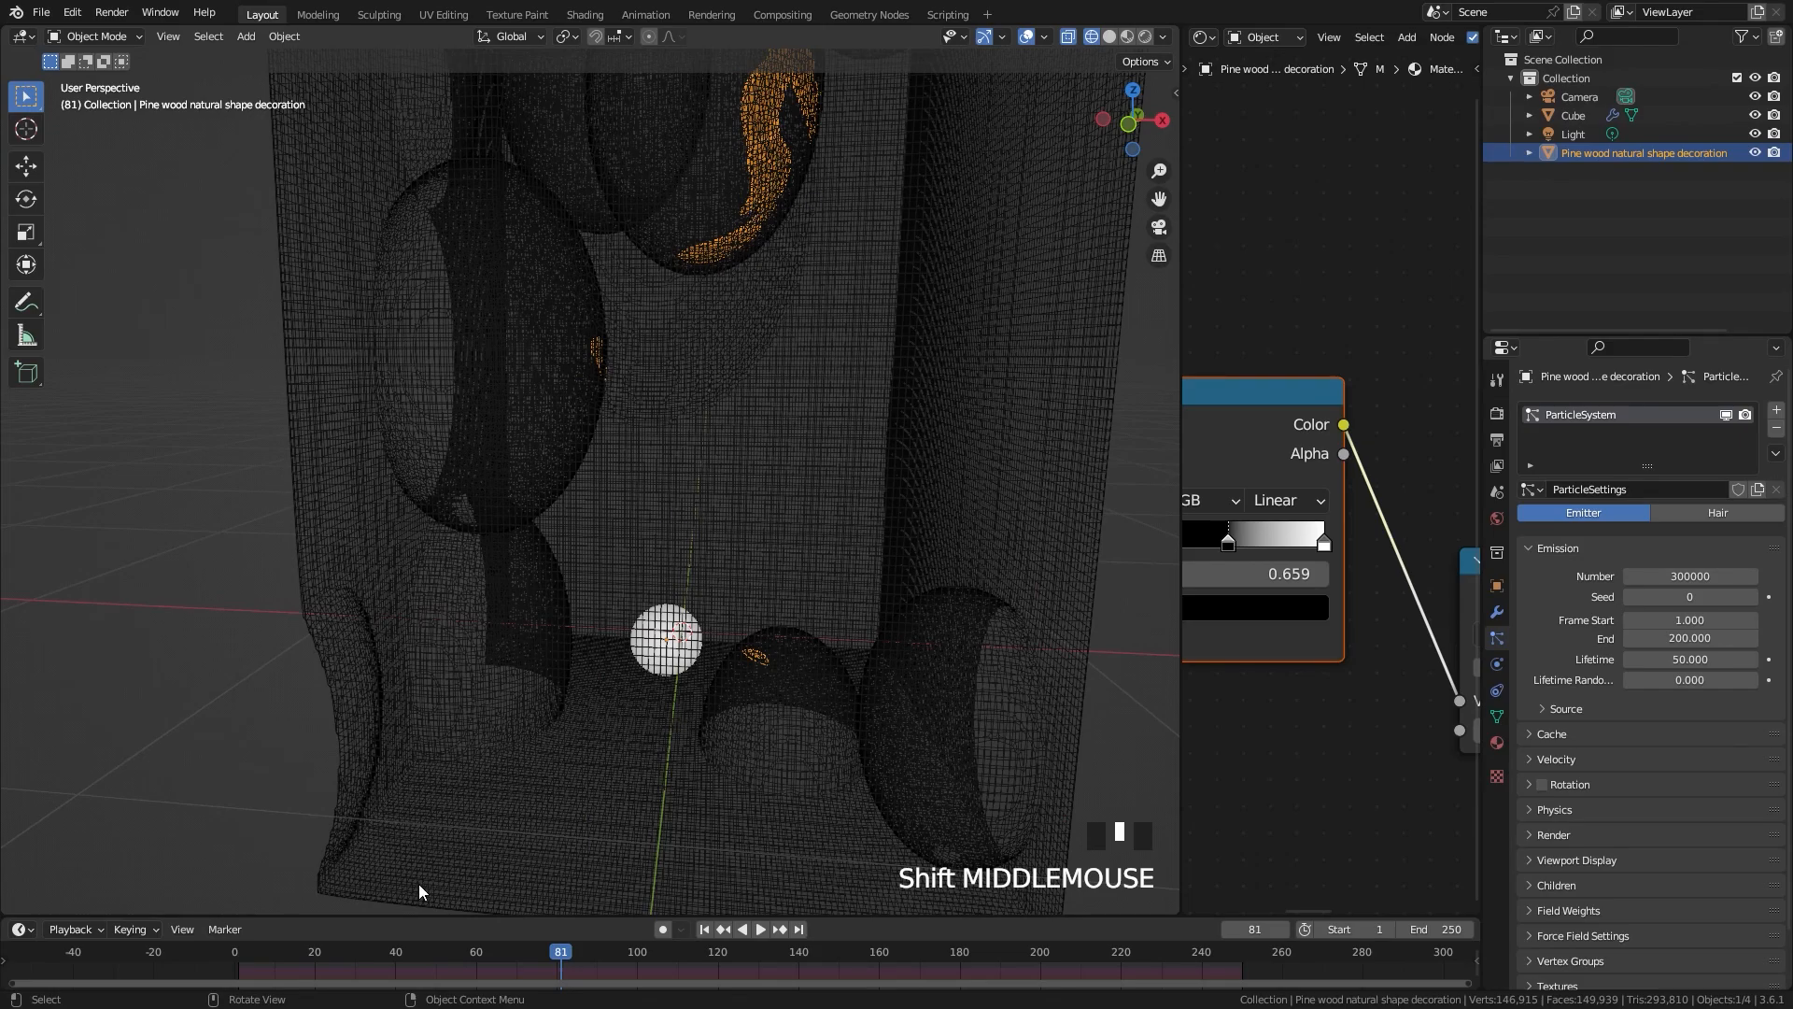
click(267, 957)
key(space)
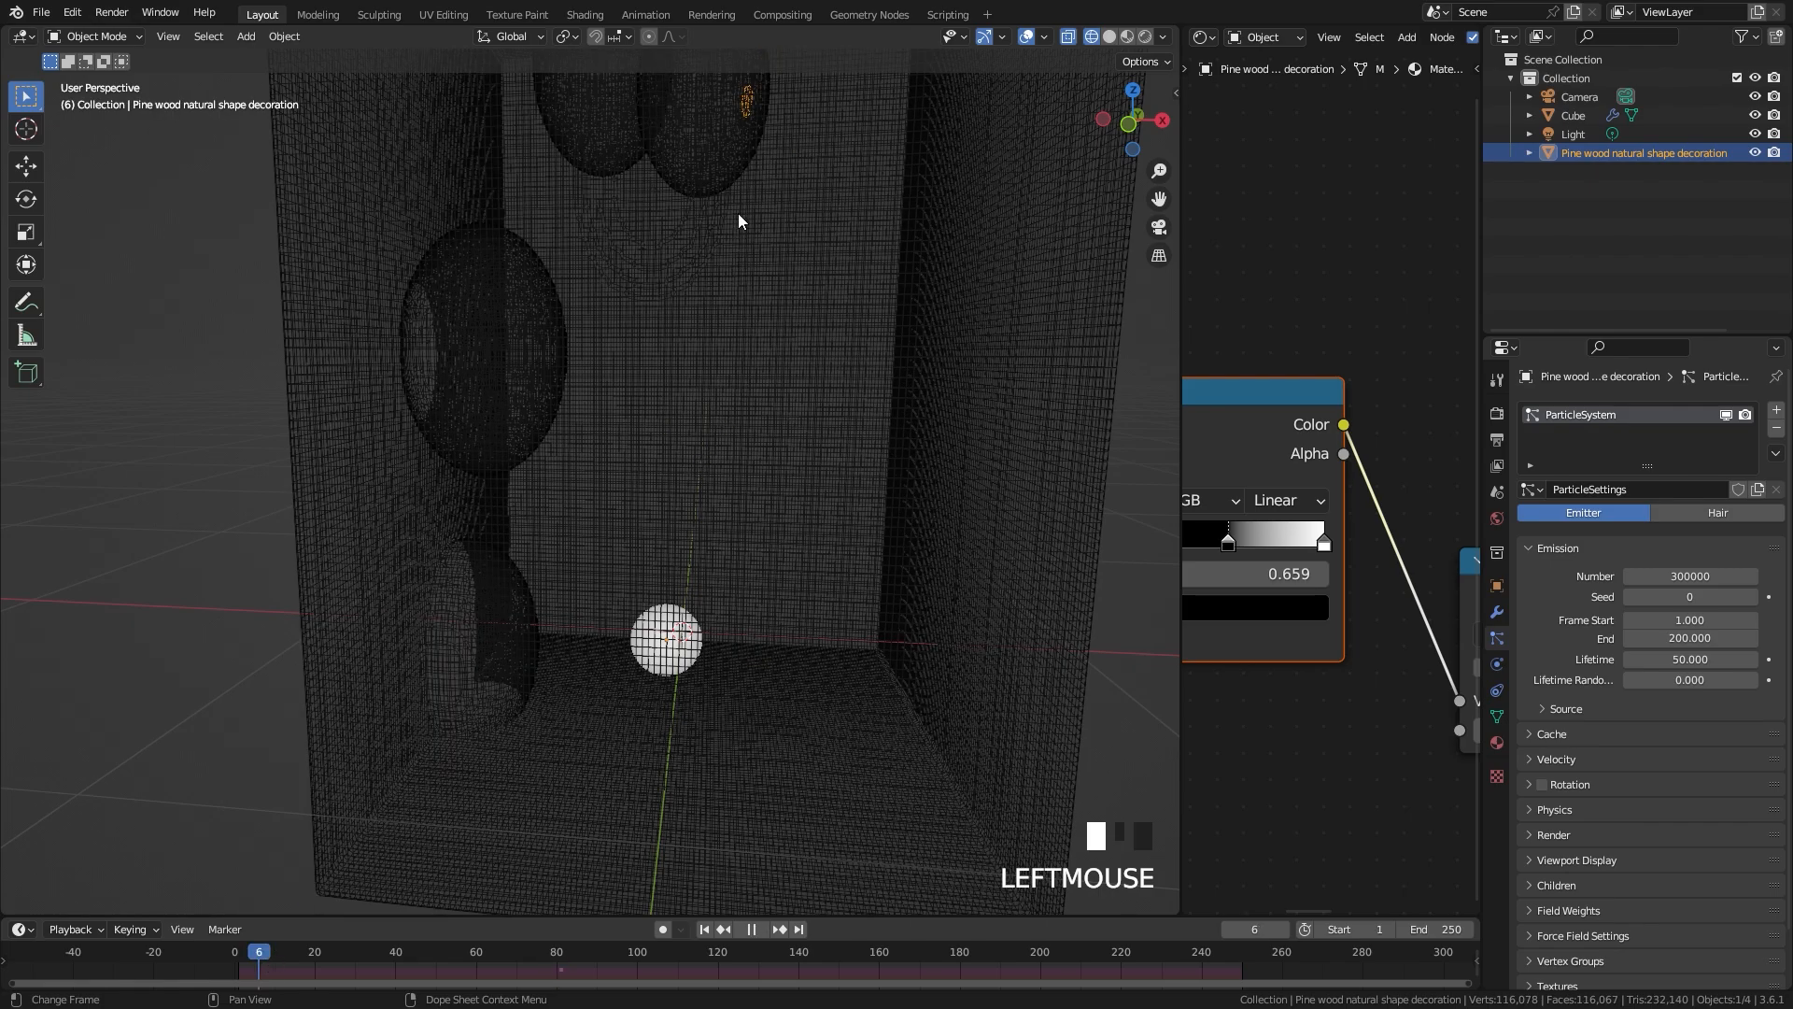
scroll(738, 221, down, 3)
scroll(712, 381, up, 4)
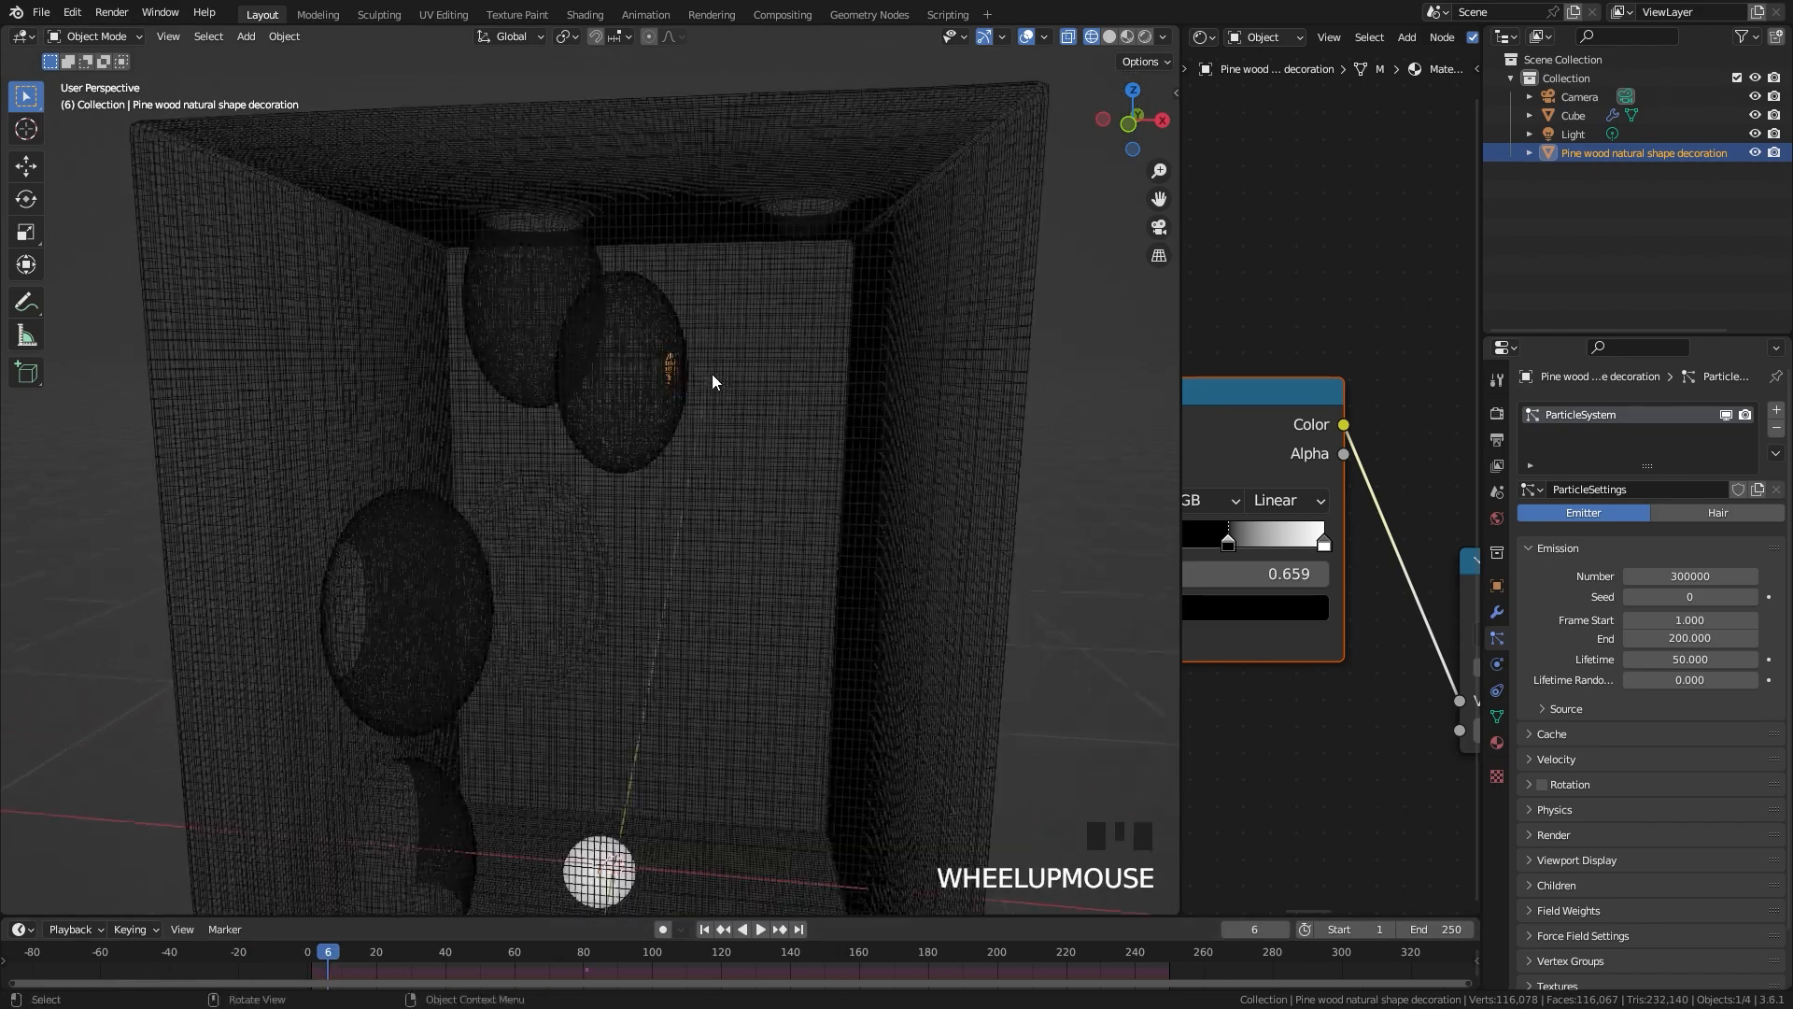
scroll(712, 381, up, 4)
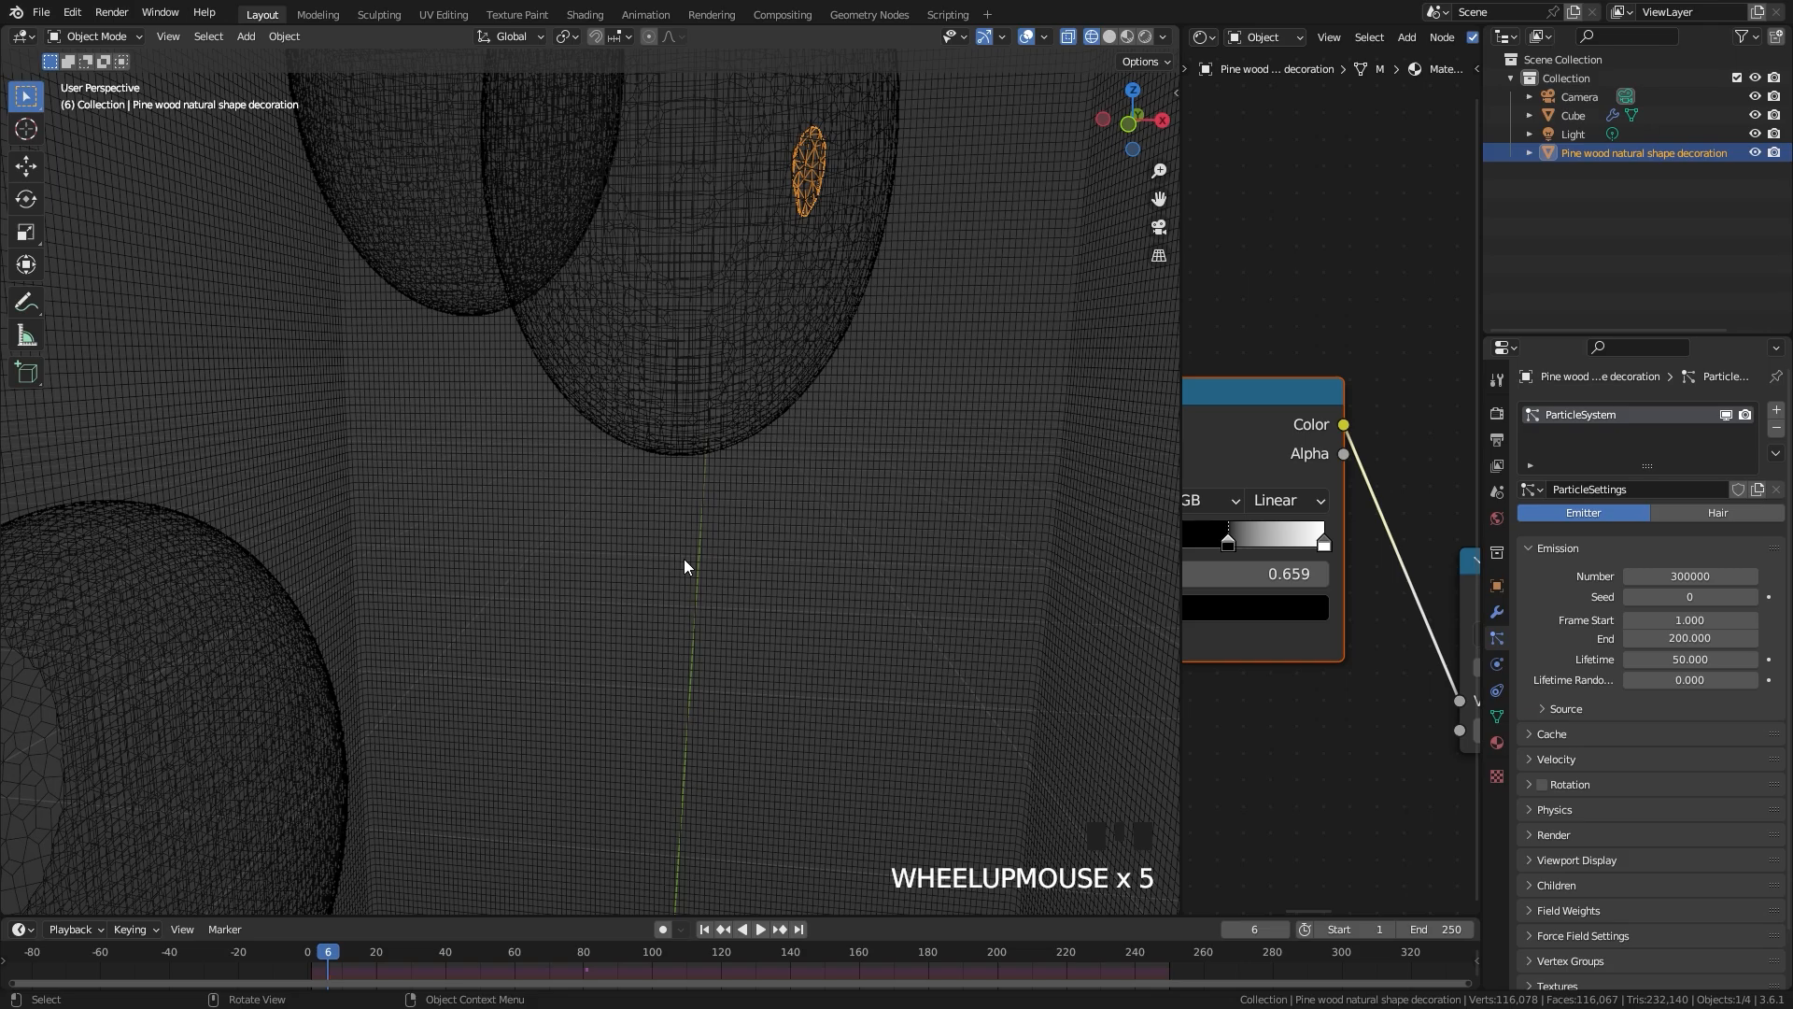
key(Left)
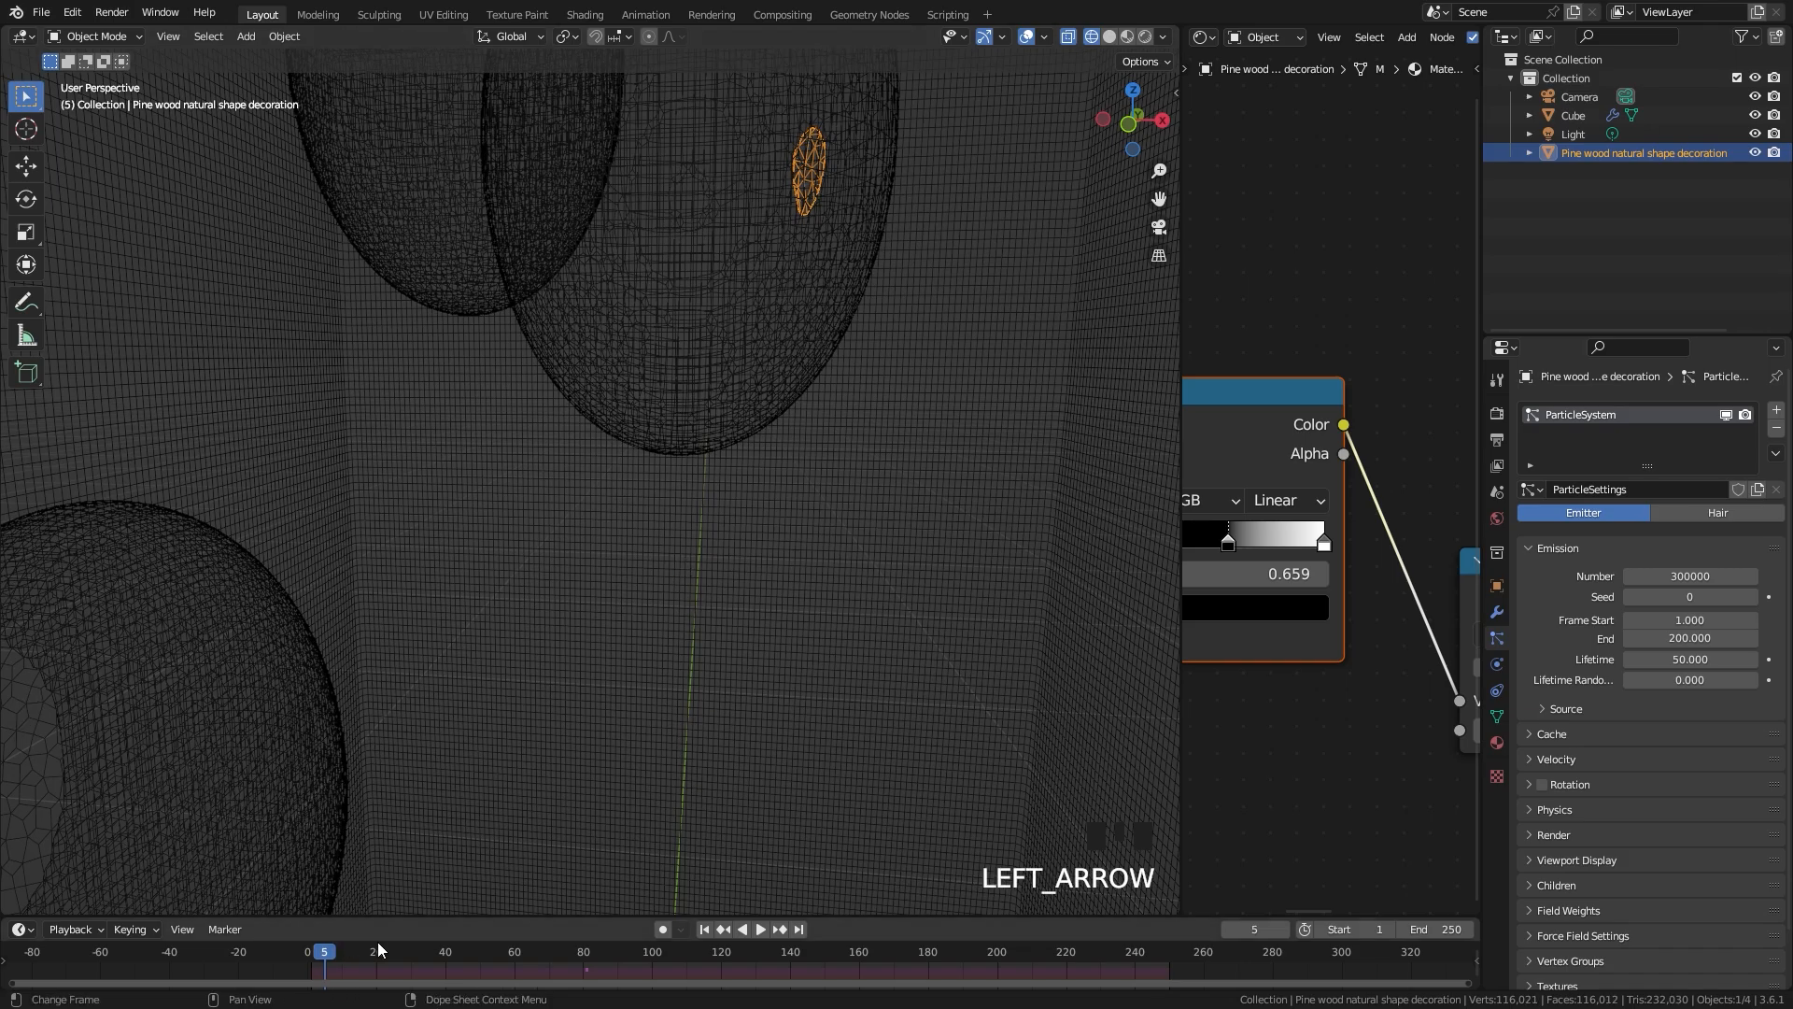
key(Left)
scroll(696, 517, down, 2)
middle_drag(697, 517, 610, 644)
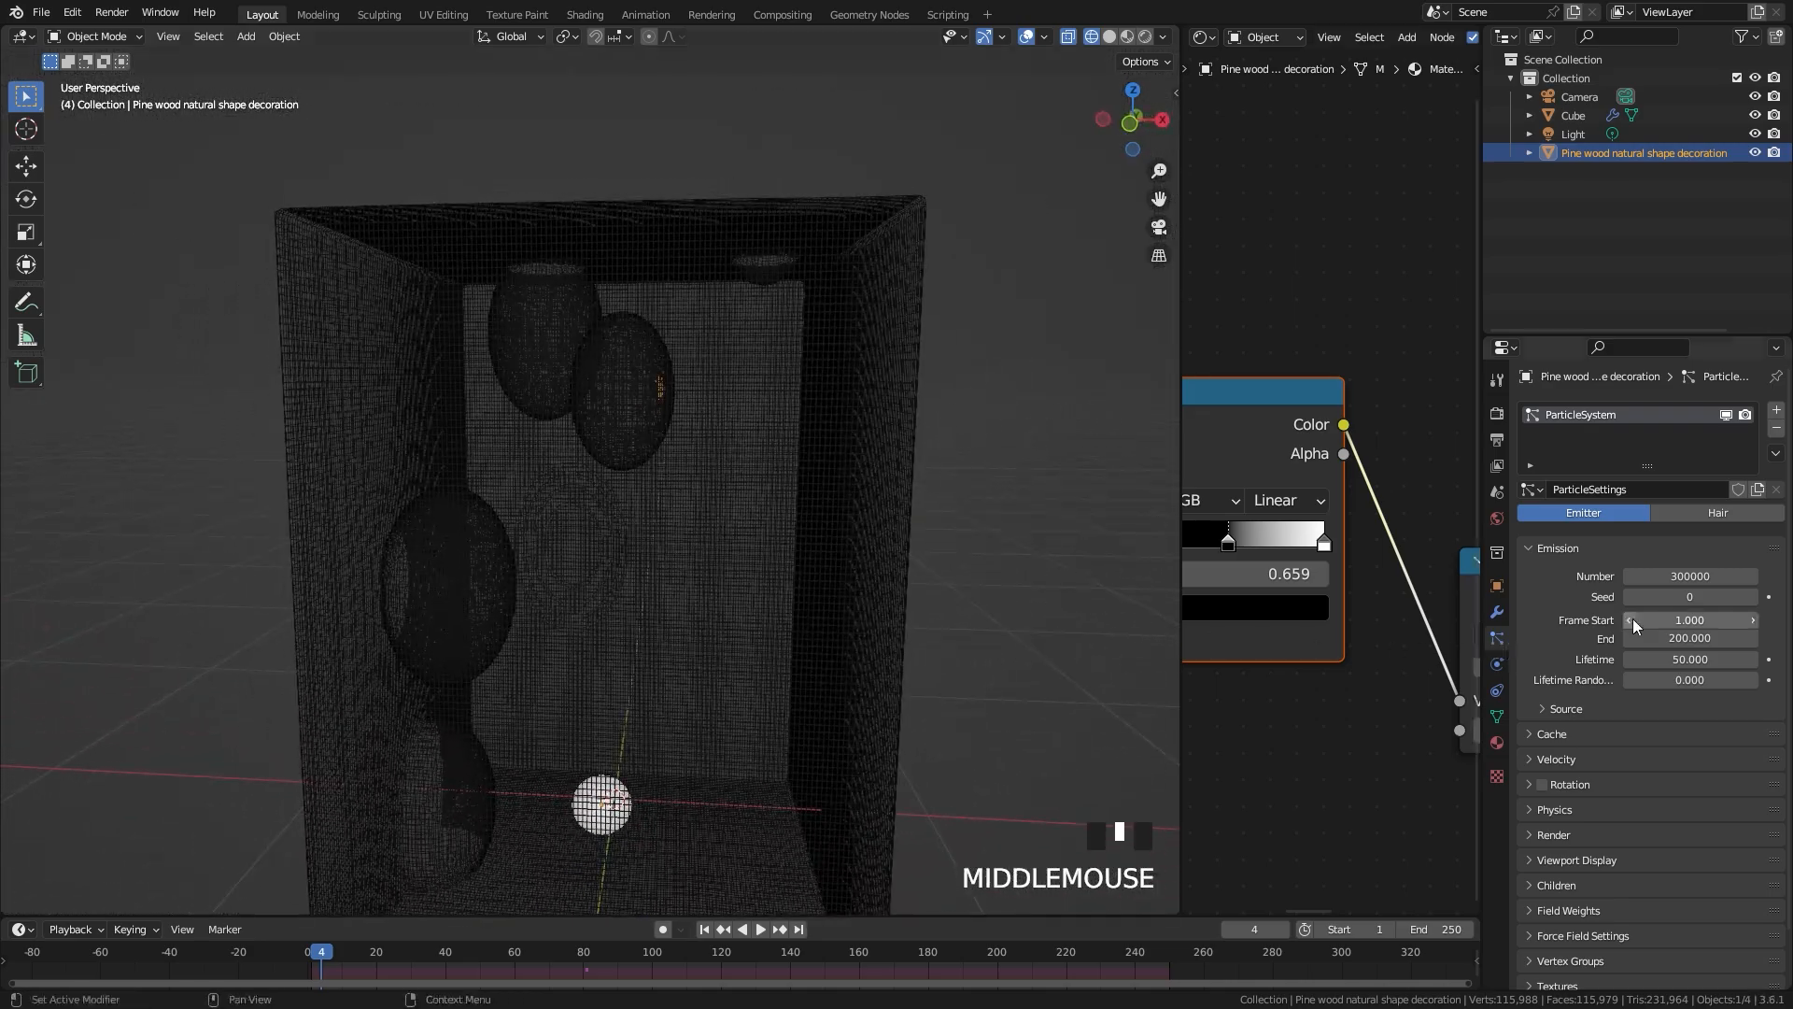
Step: Set the particle emission's start frame to 4
click(1675, 620)
text(4)
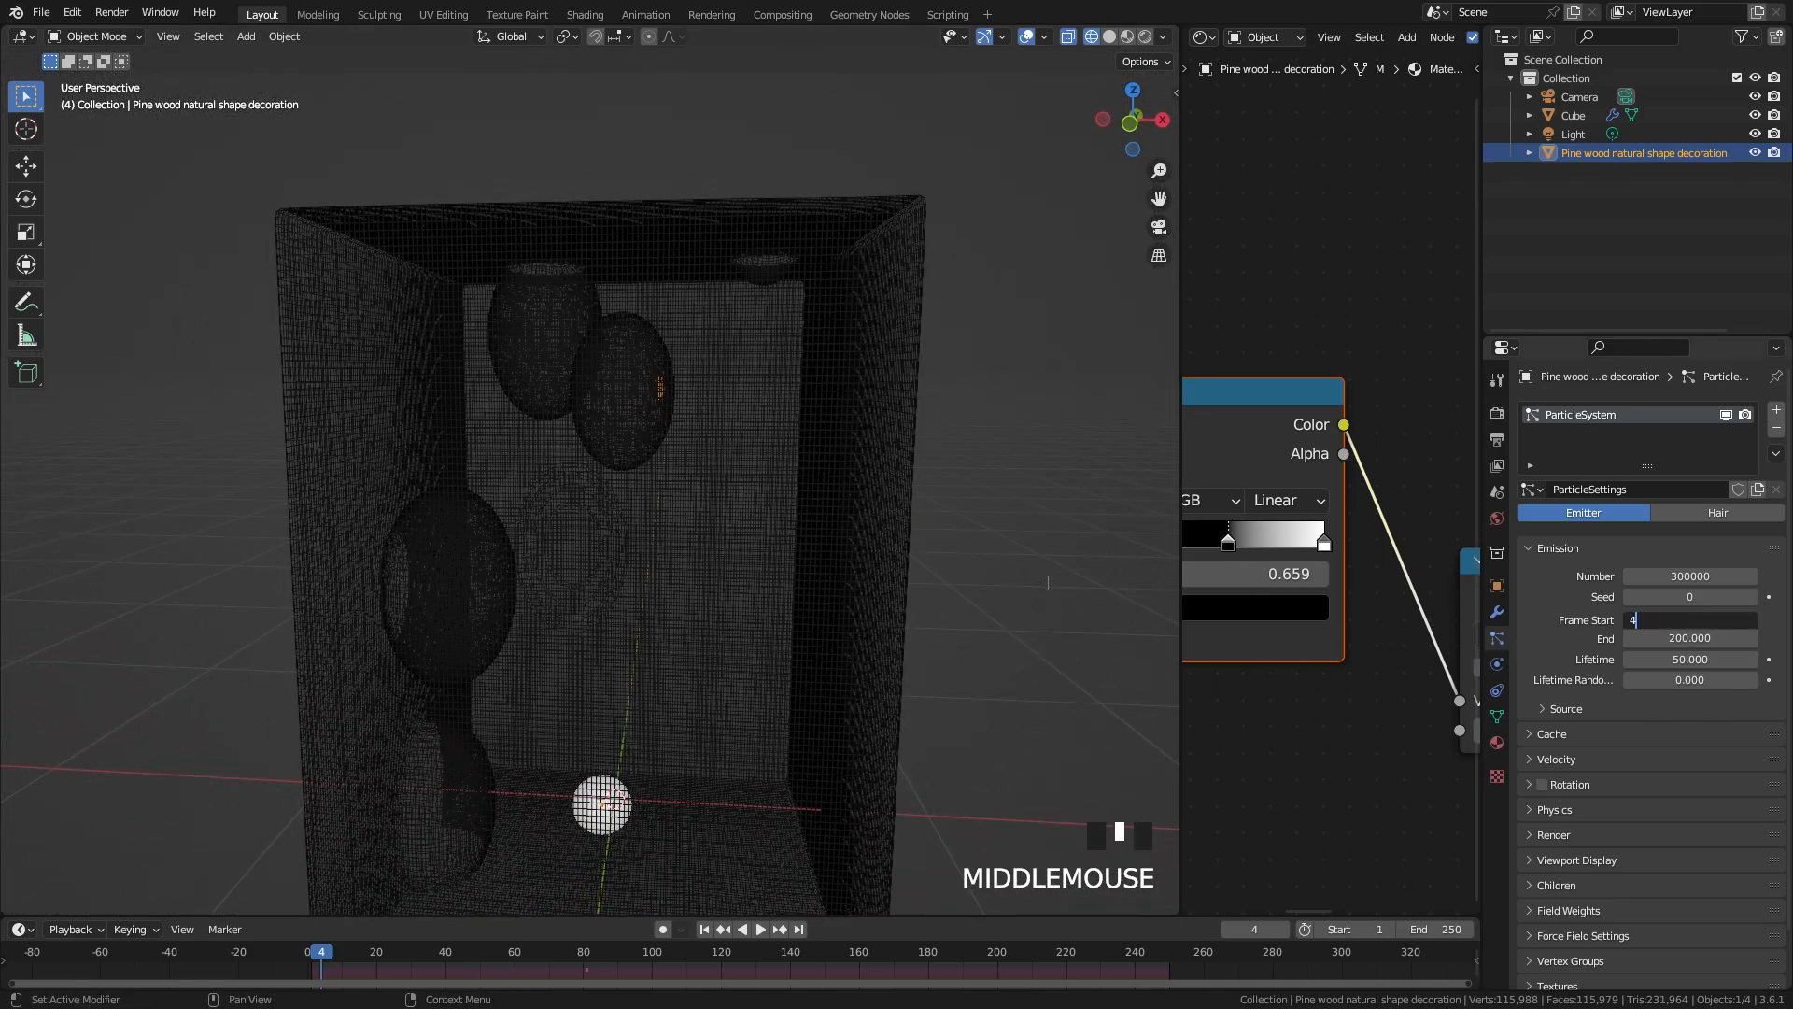
click(1074, 887)
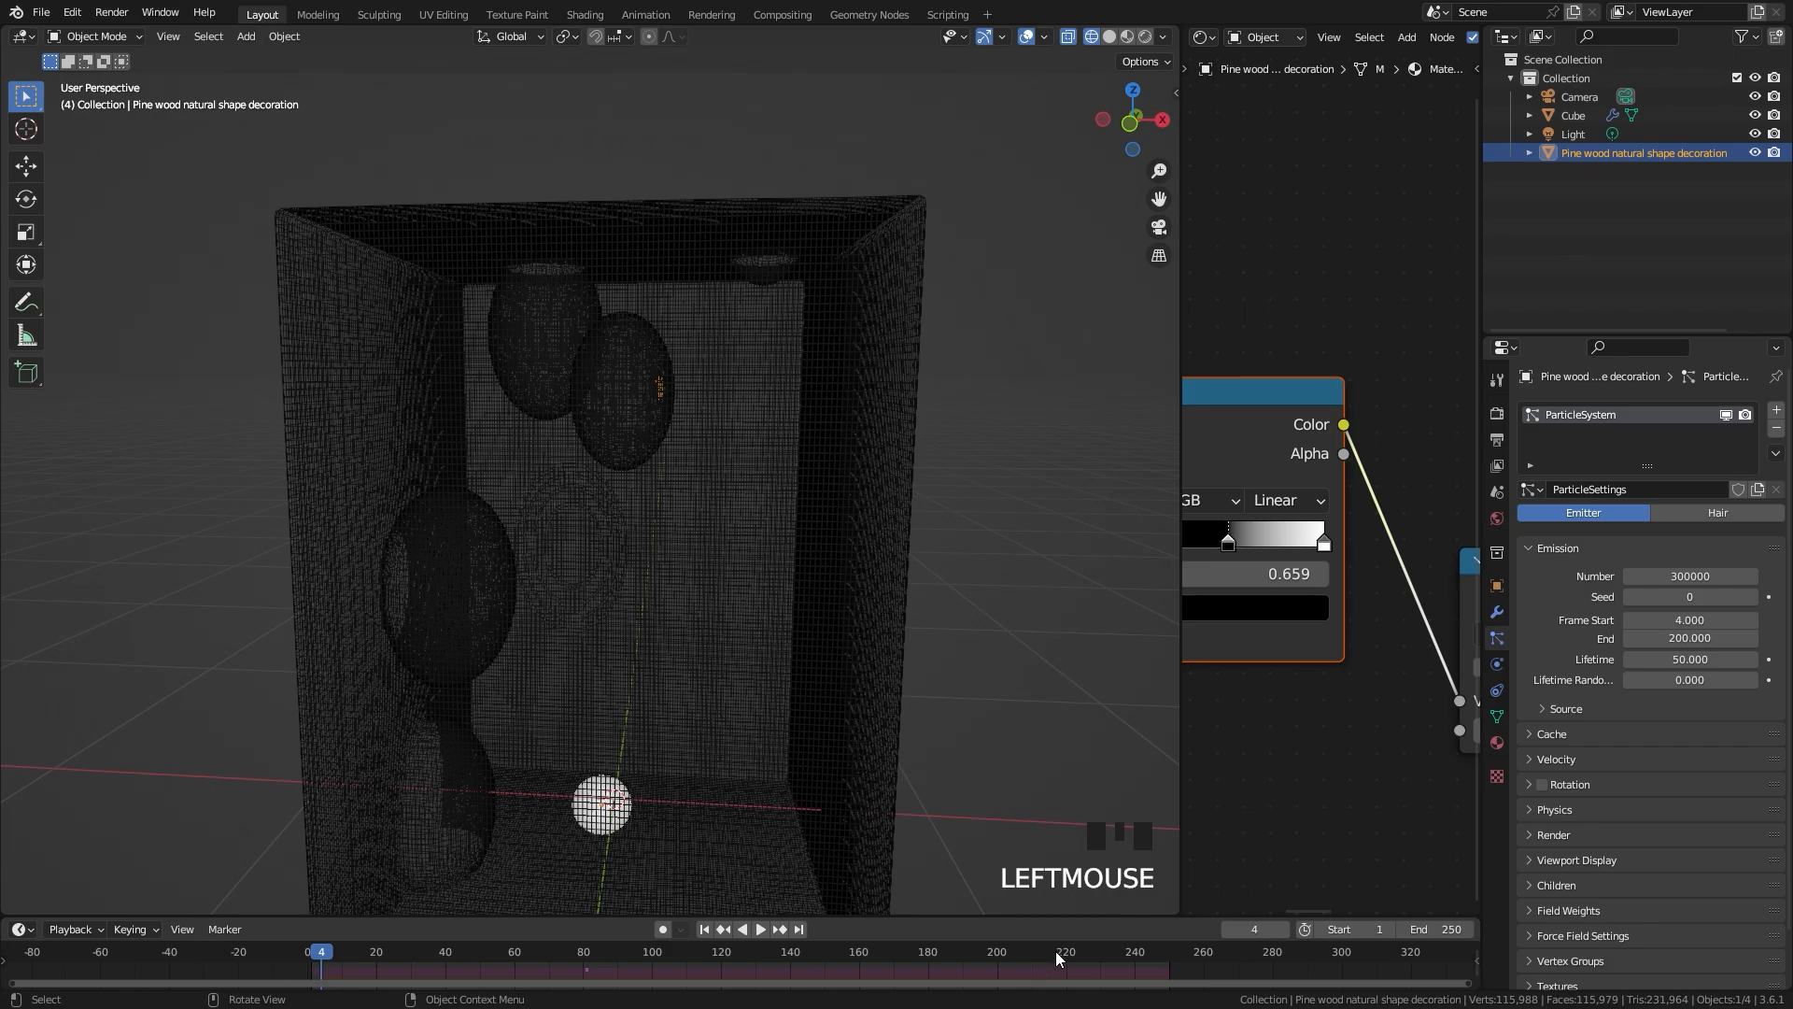
Step: Go to frame 200 and inspect the particles around the base of the pine wood model
click(998, 951)
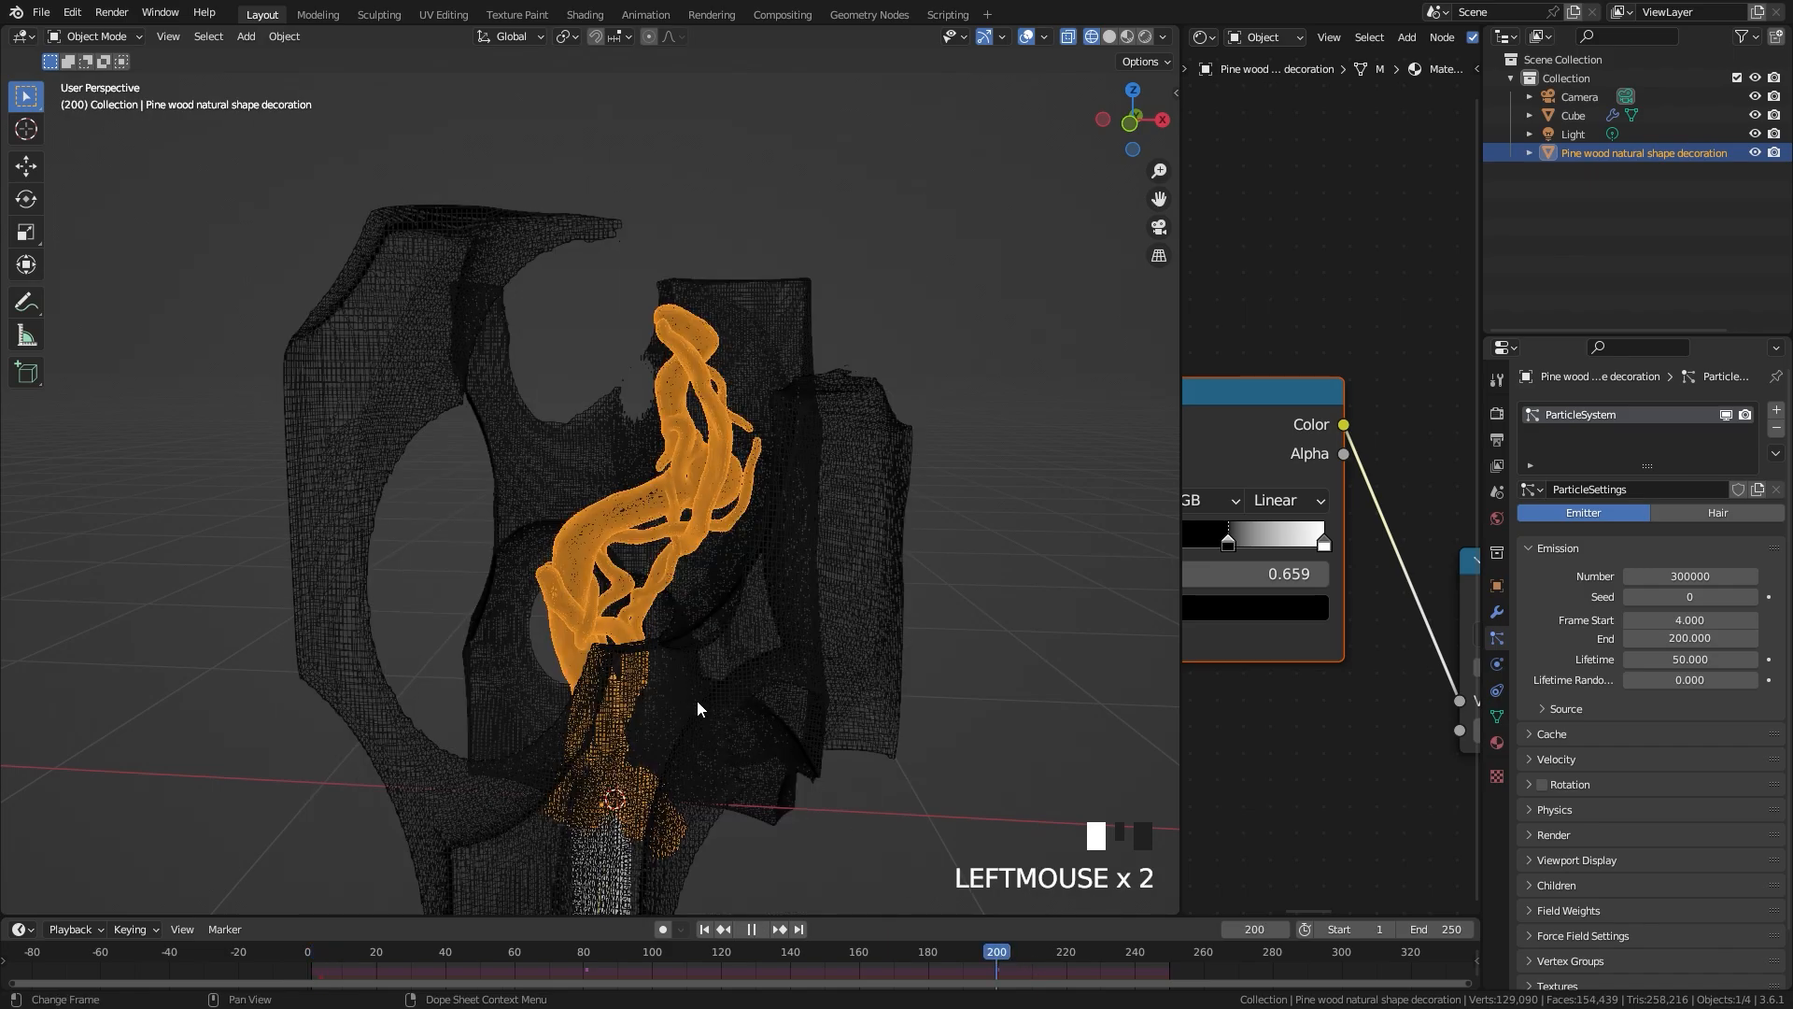
middle_drag(697, 700, 751, 628)
scroll(607, 691, up, 2)
middle_drag(607, 691, 624, 686)
scroll(706, 525, up, 1)
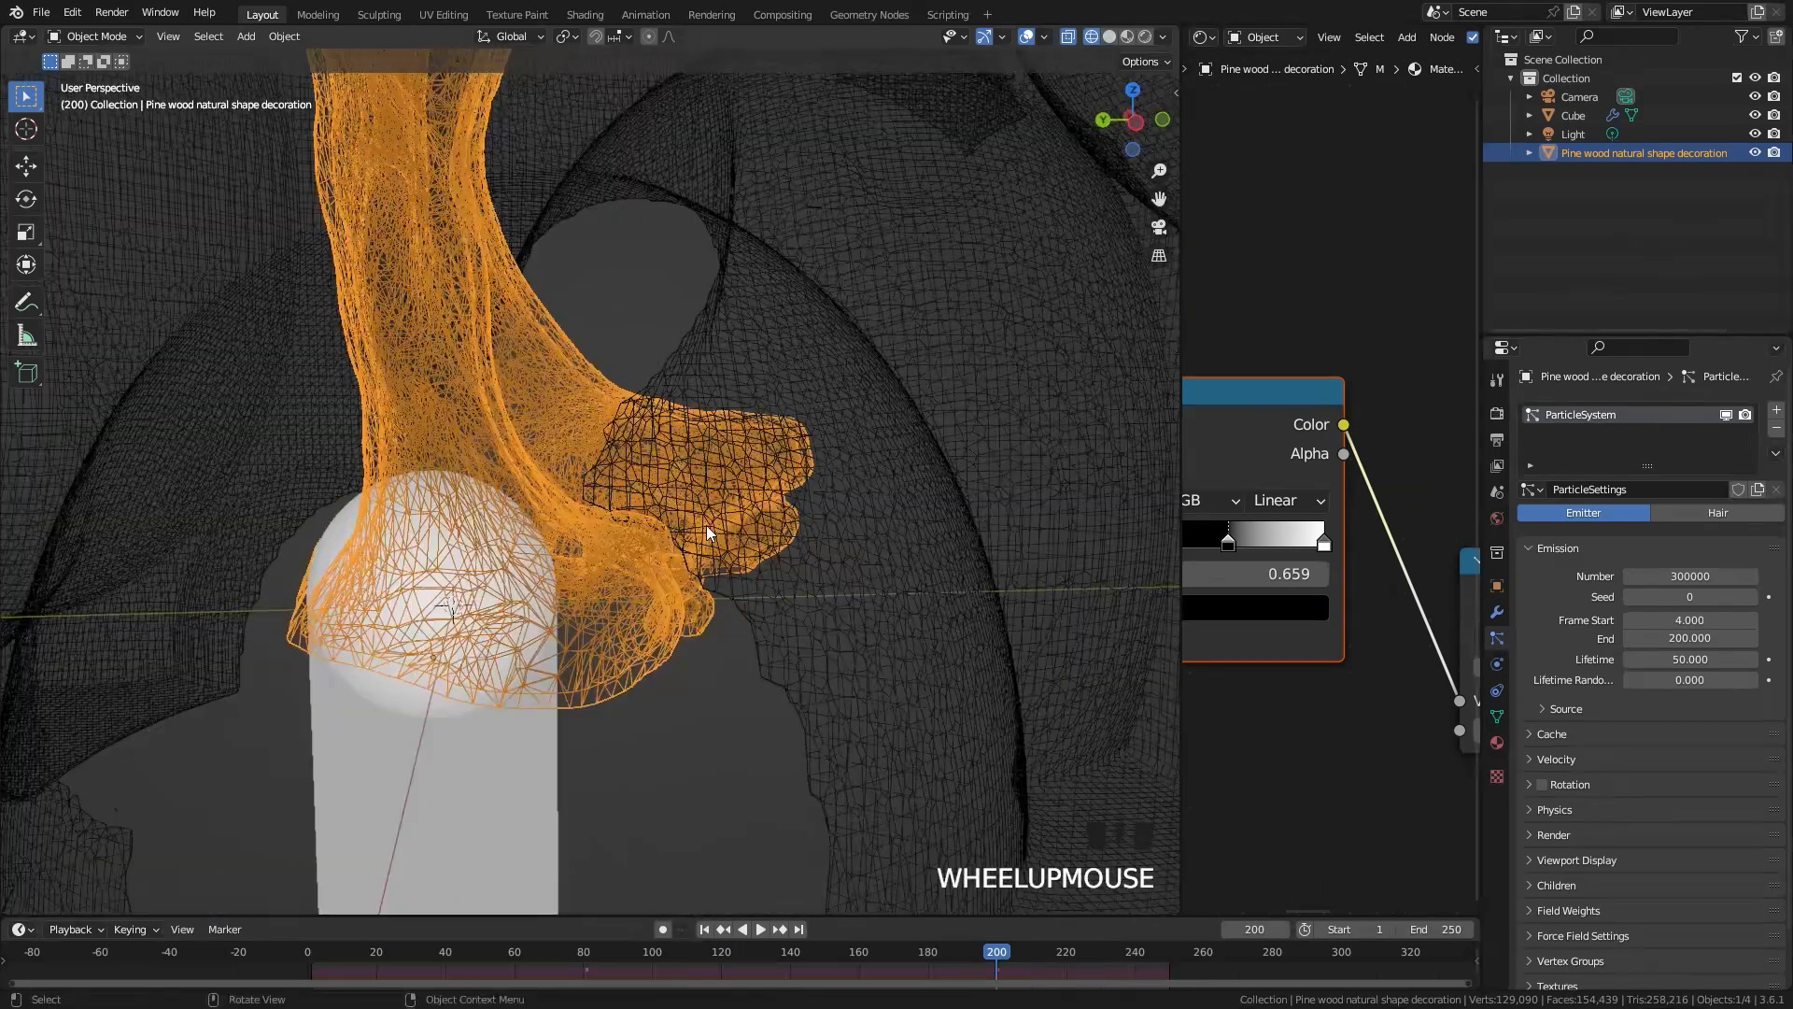
Step: Switch the viewport to solid shading and inspect the pine wood model at frame 205 for remaining uncovered areas
scroll(706, 525, up, 1)
key(shift+z)
mouse_move(663, 512)
middle_down()
mouse_move(705, 552)
mouse_move(675, 571)
middle_up()
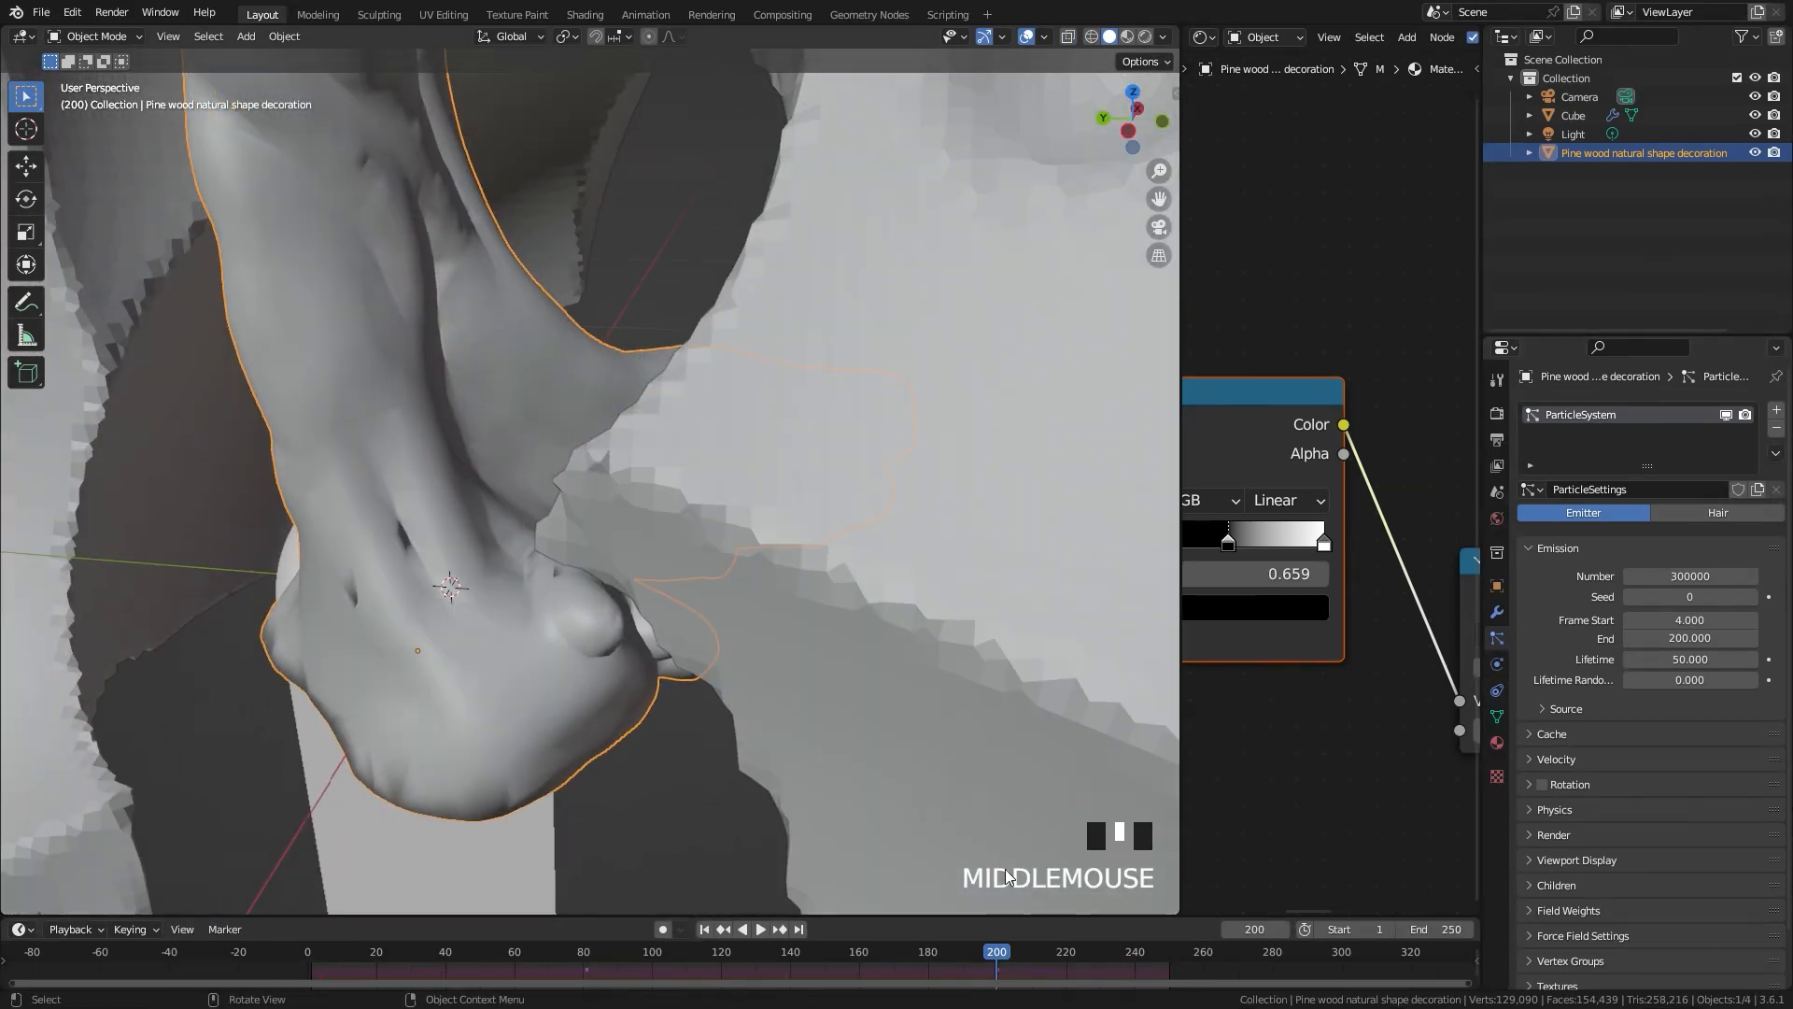
click(1011, 951)
middle_drag(837, 652, 770, 666)
scroll(740, 564, down, 4)
middle_drag(740, 565, 572, 743)
scroll(583, 719, up, 1)
scroll(572, 744, down, 2)
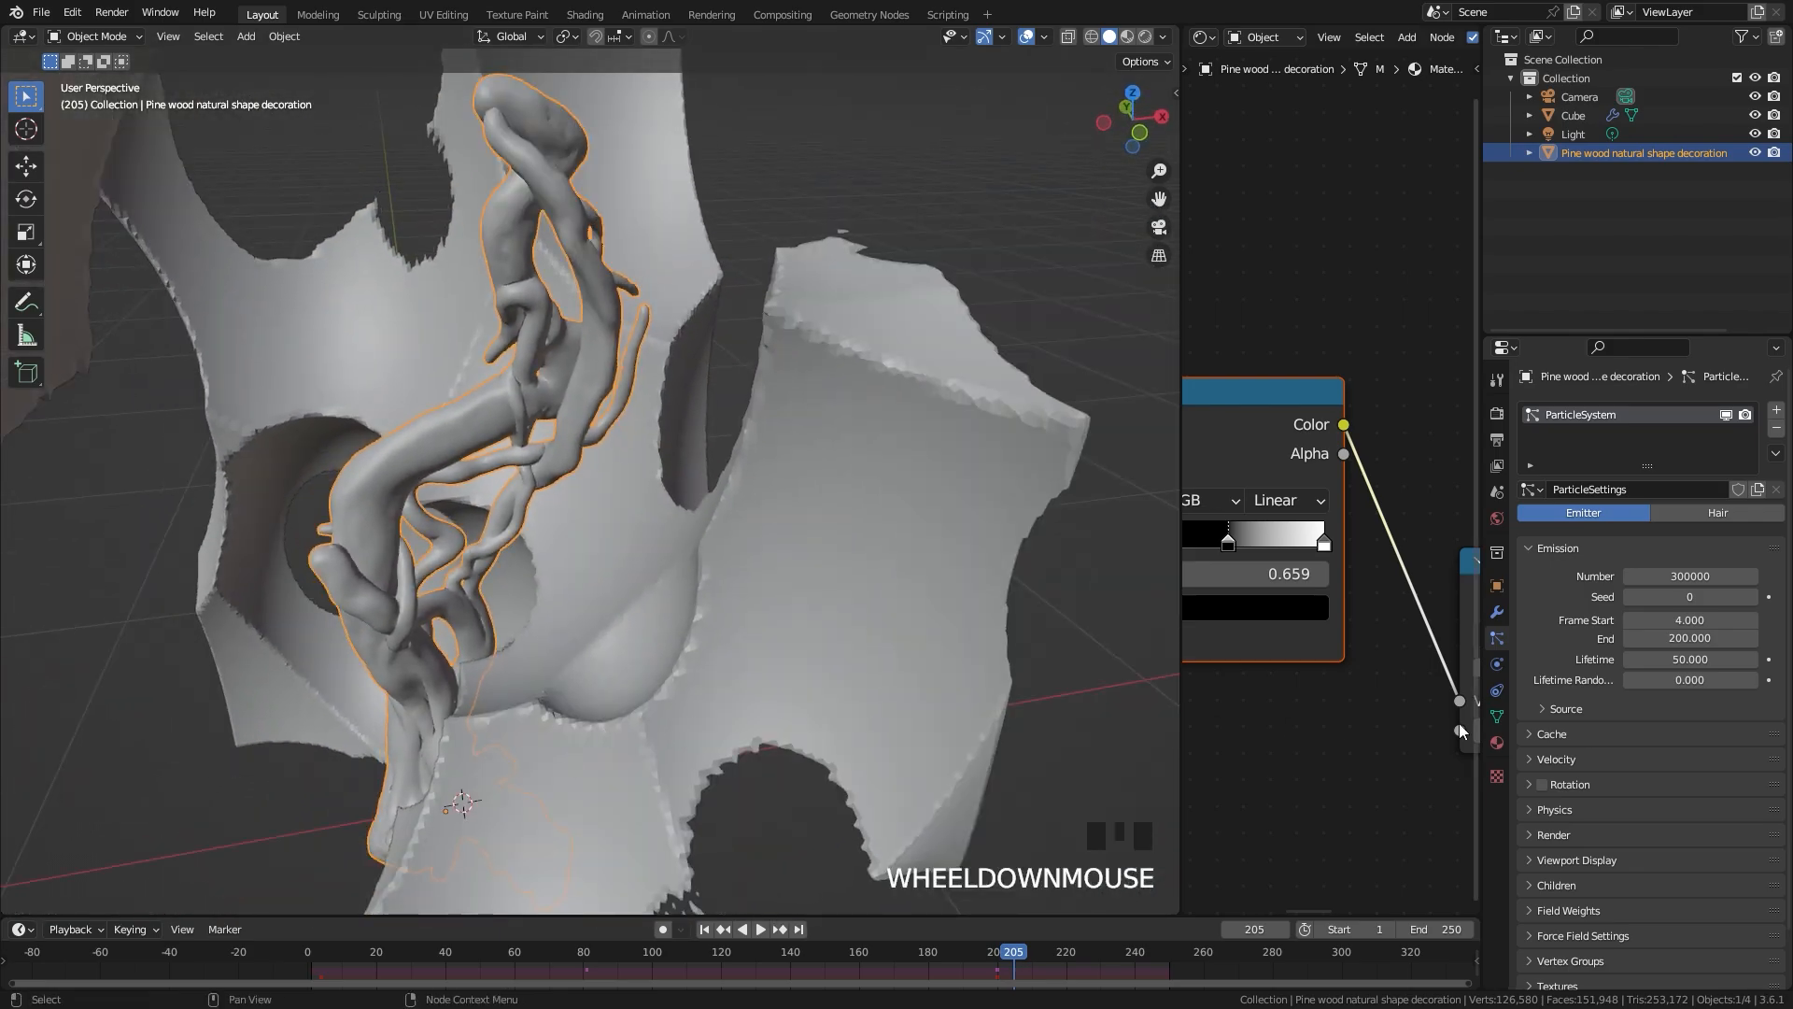
Step: Set the particle emission's end frame to 205
click(1687, 639)
text(205)
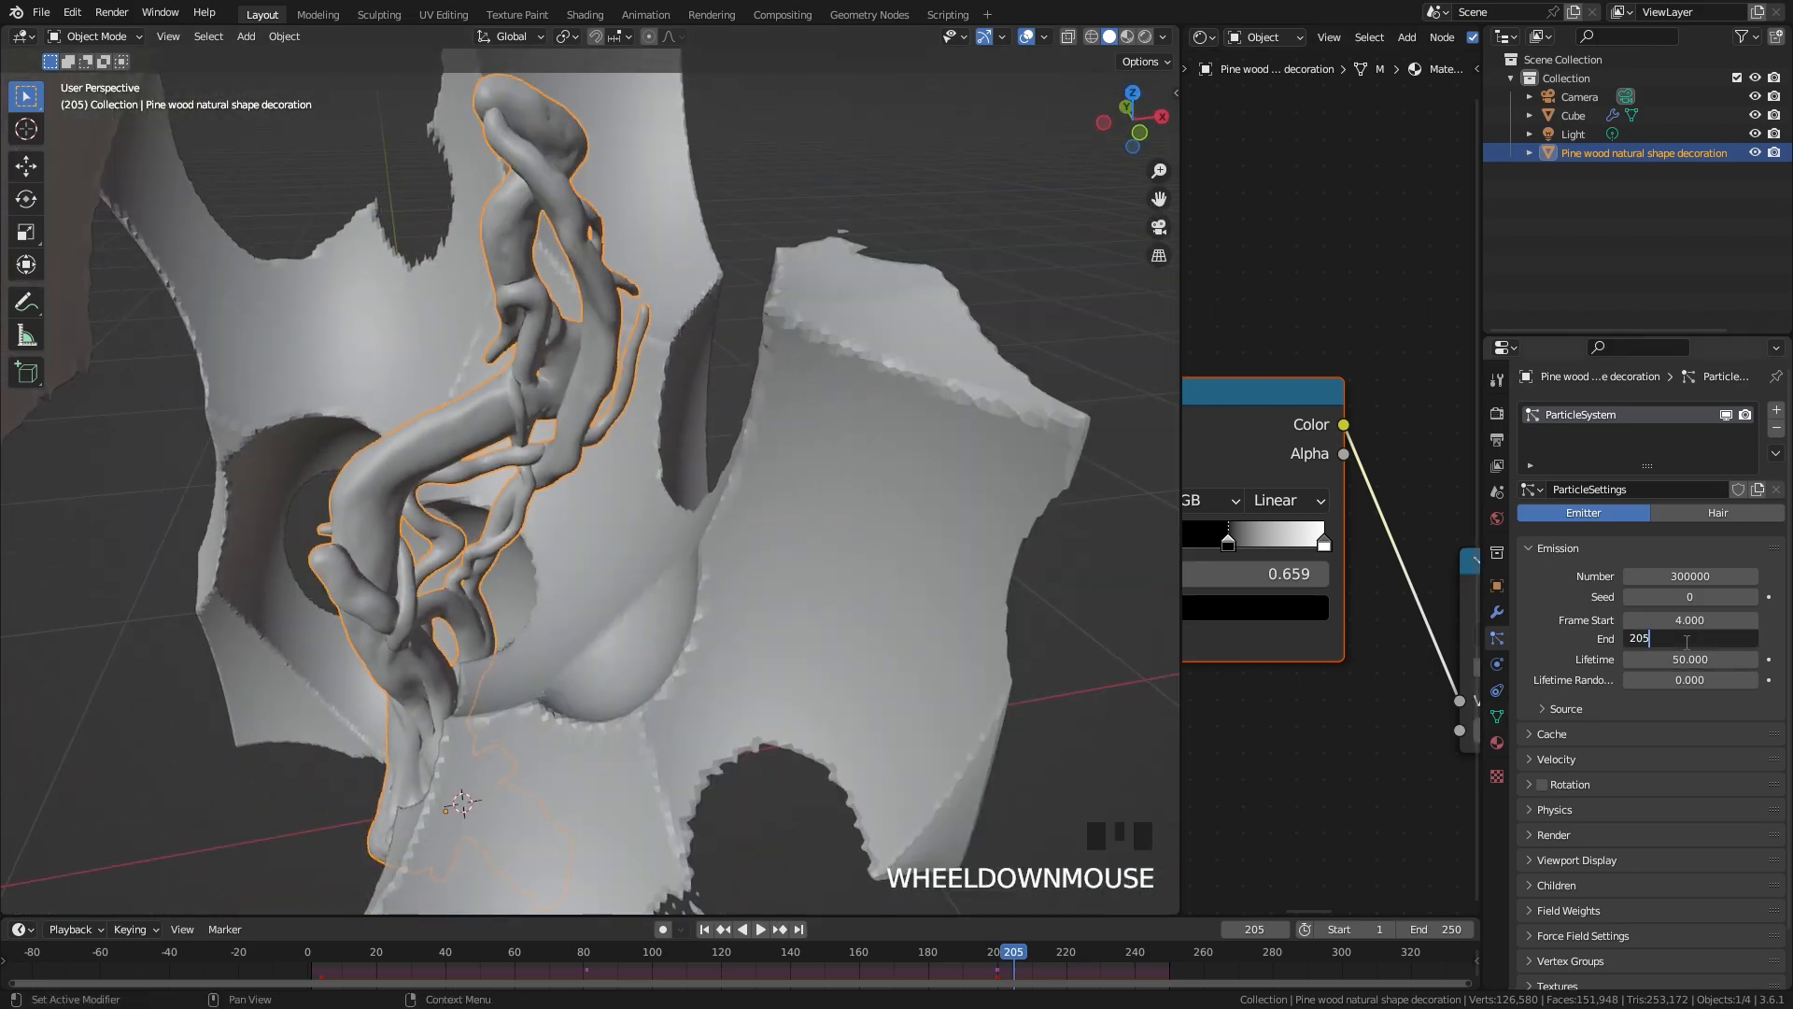
click(1685, 643)
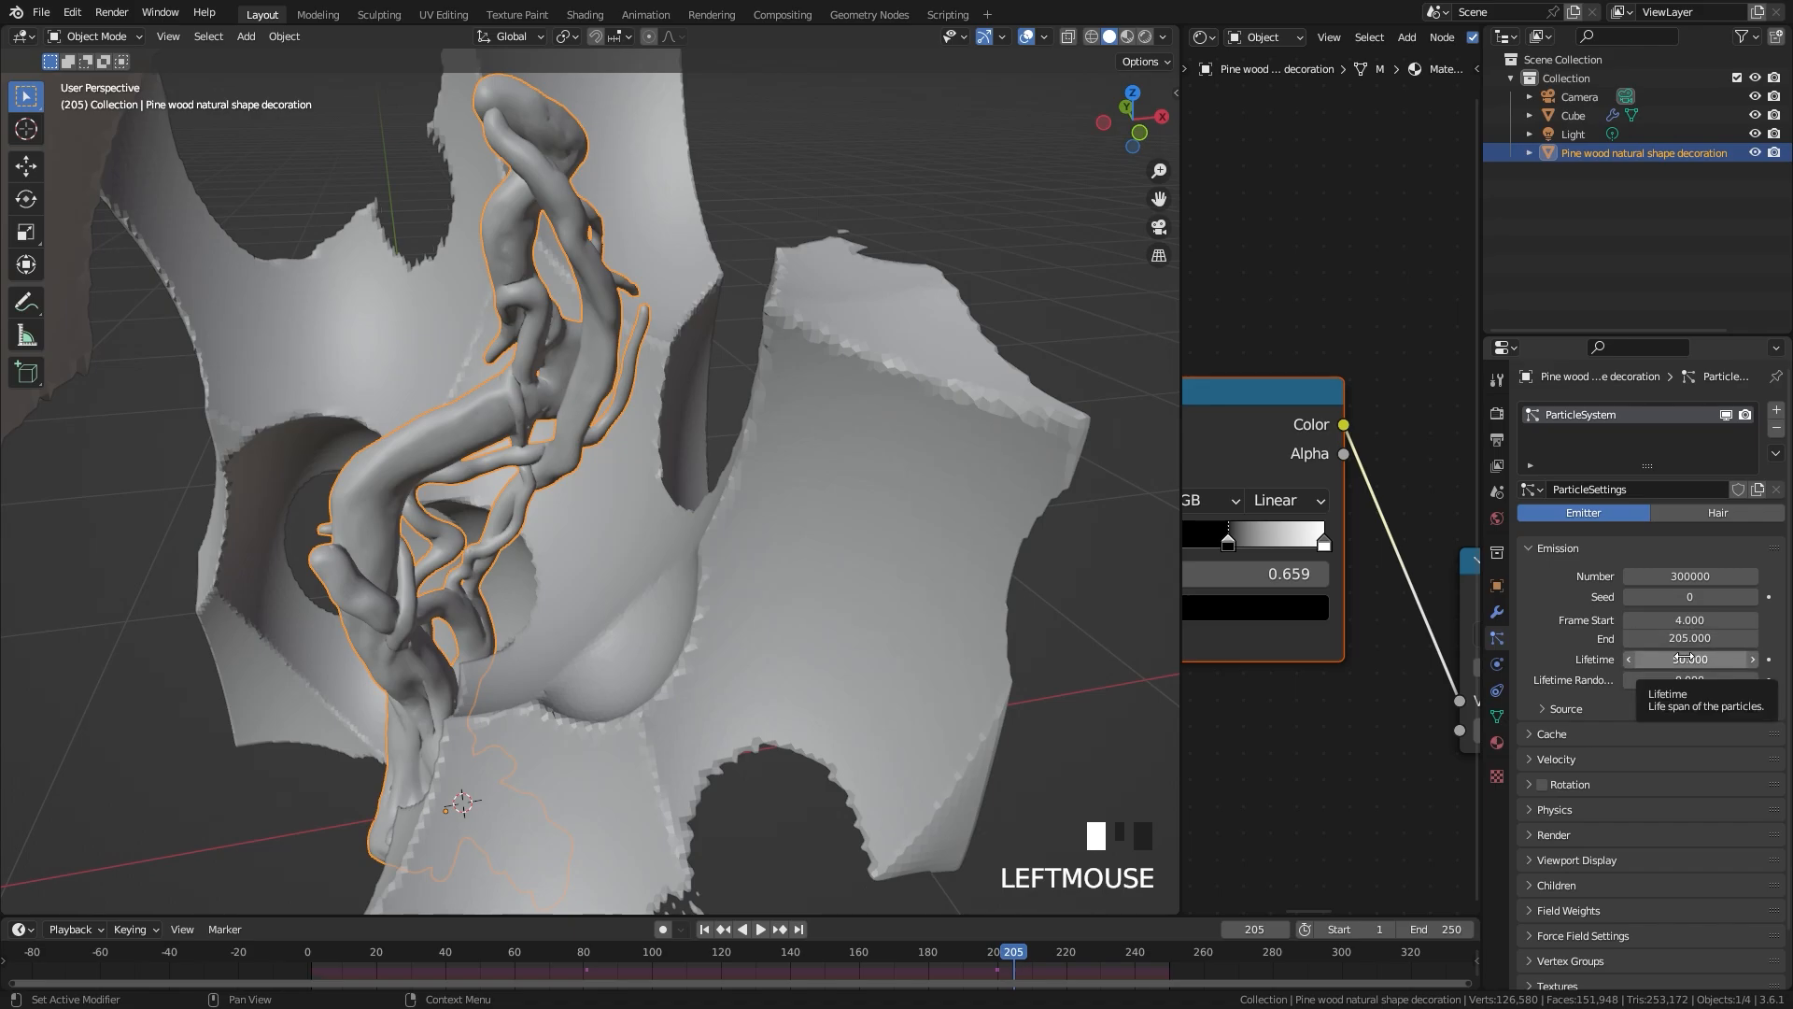
Step: Set the particles' lifetime to 35 and their lifetime randomness to 0.5
click(1687, 658)
text(35)
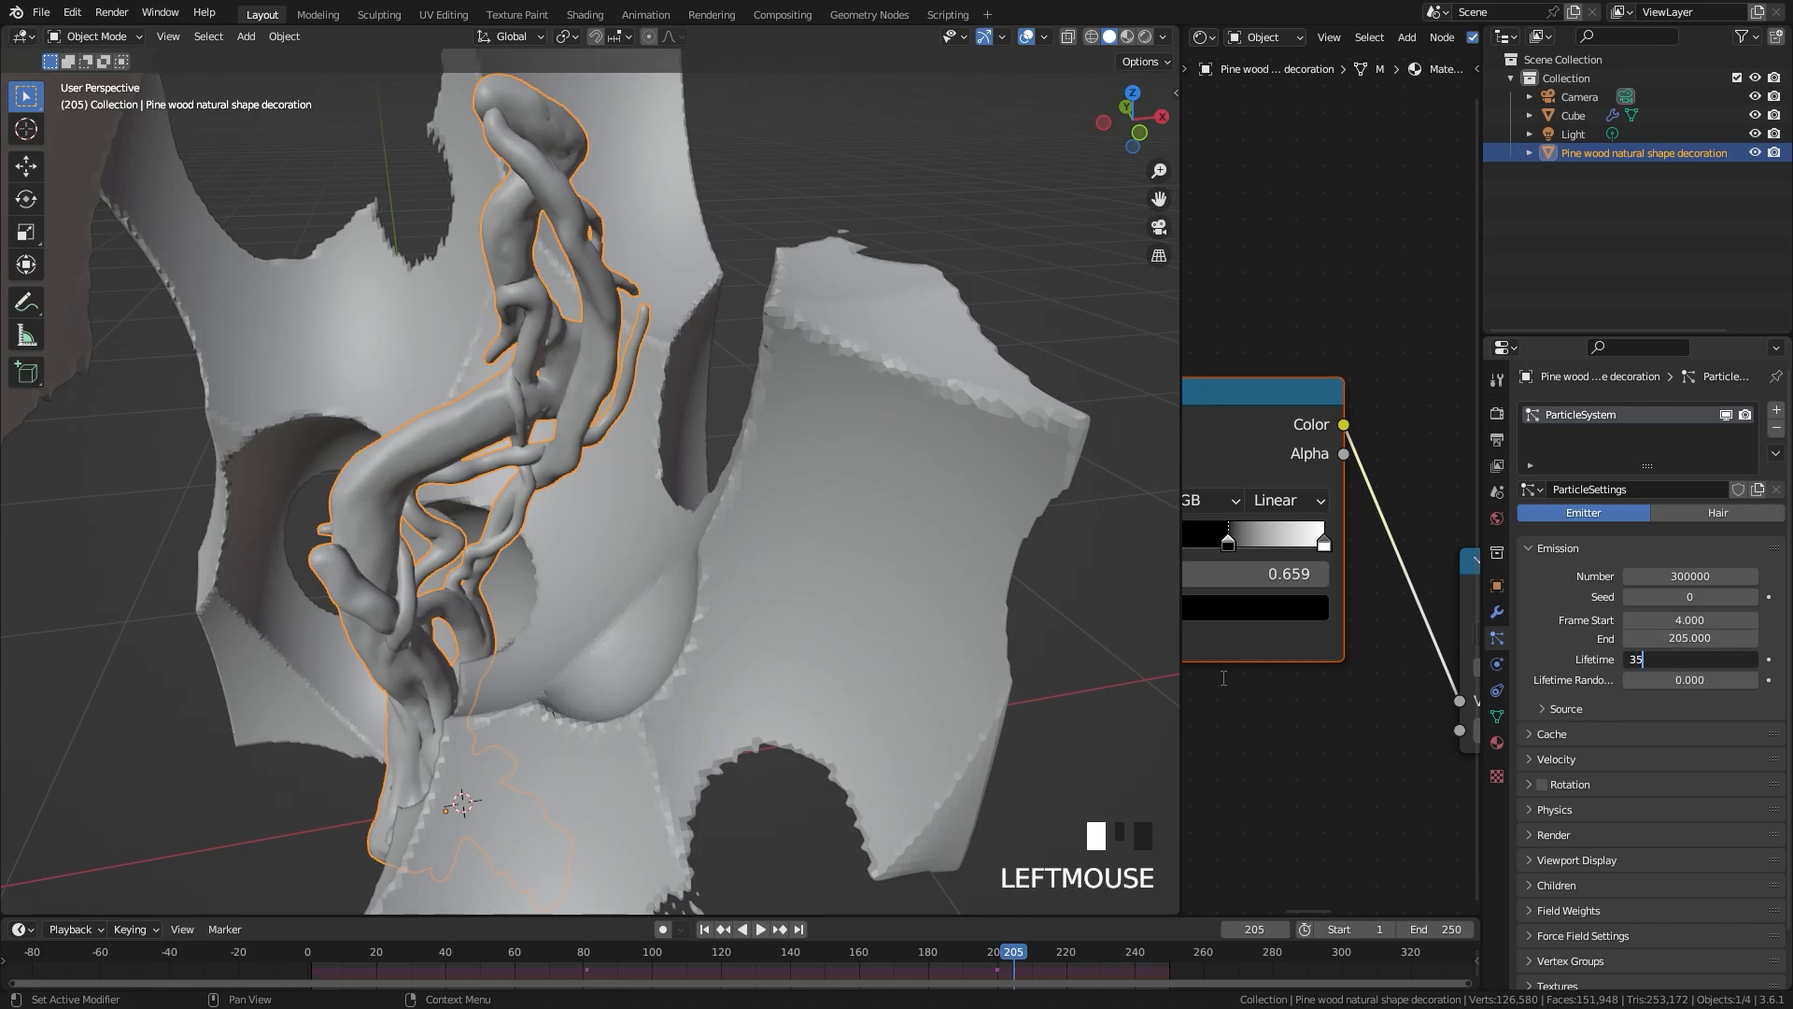
click(1209, 678)
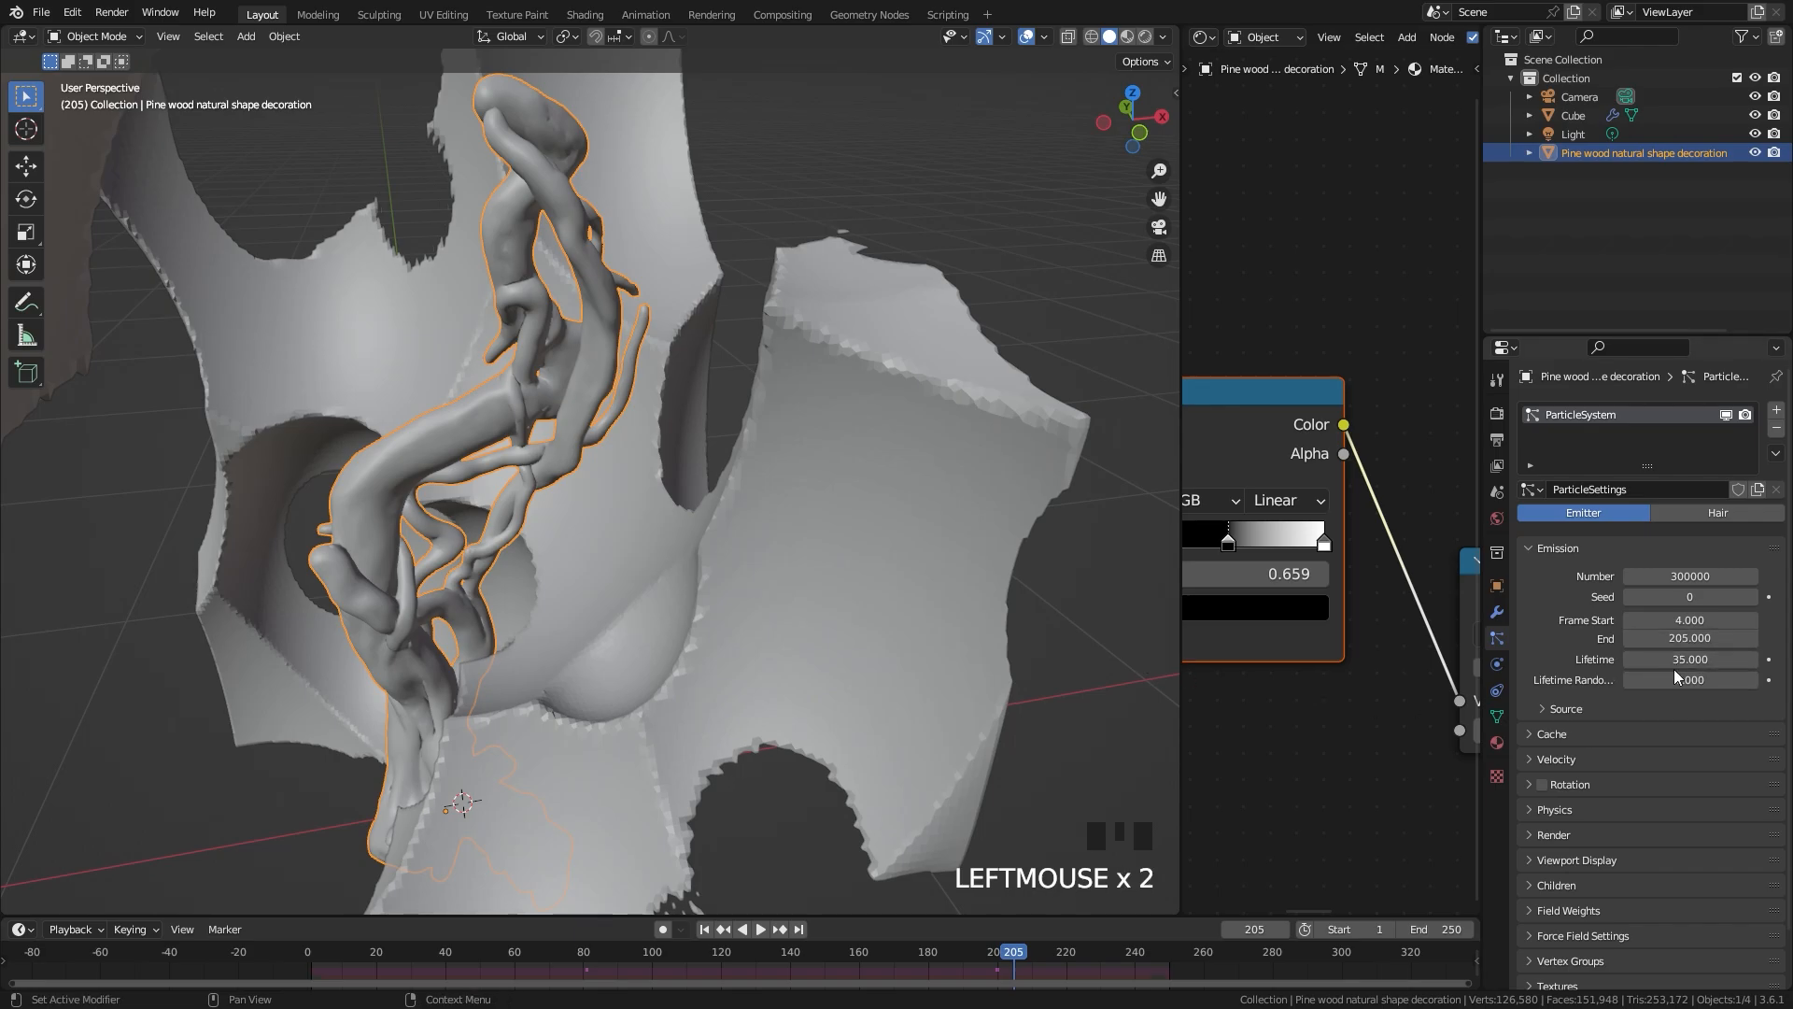
double_click(1683, 681)
text(.5)
key(Return)
Step: Make the particle emission source use the pine wood model's modifier stack
click(1562, 708)
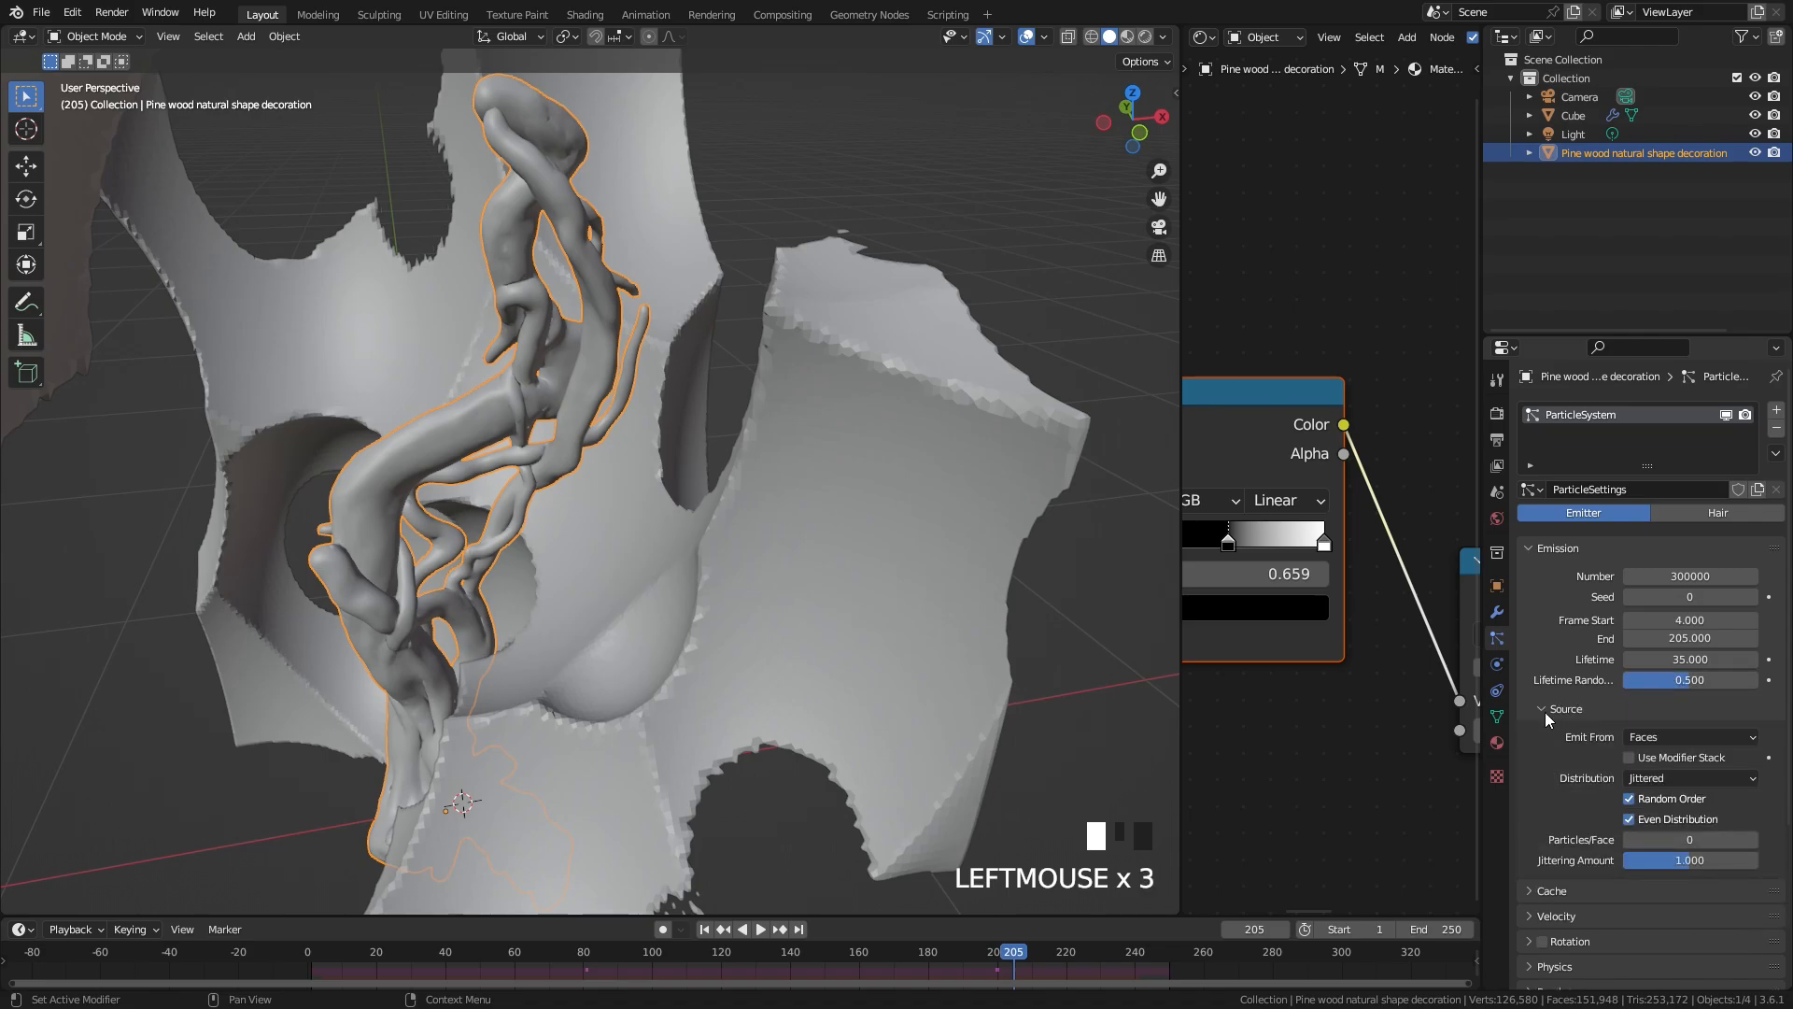
click(1630, 757)
scroll(745, 465, down, 3)
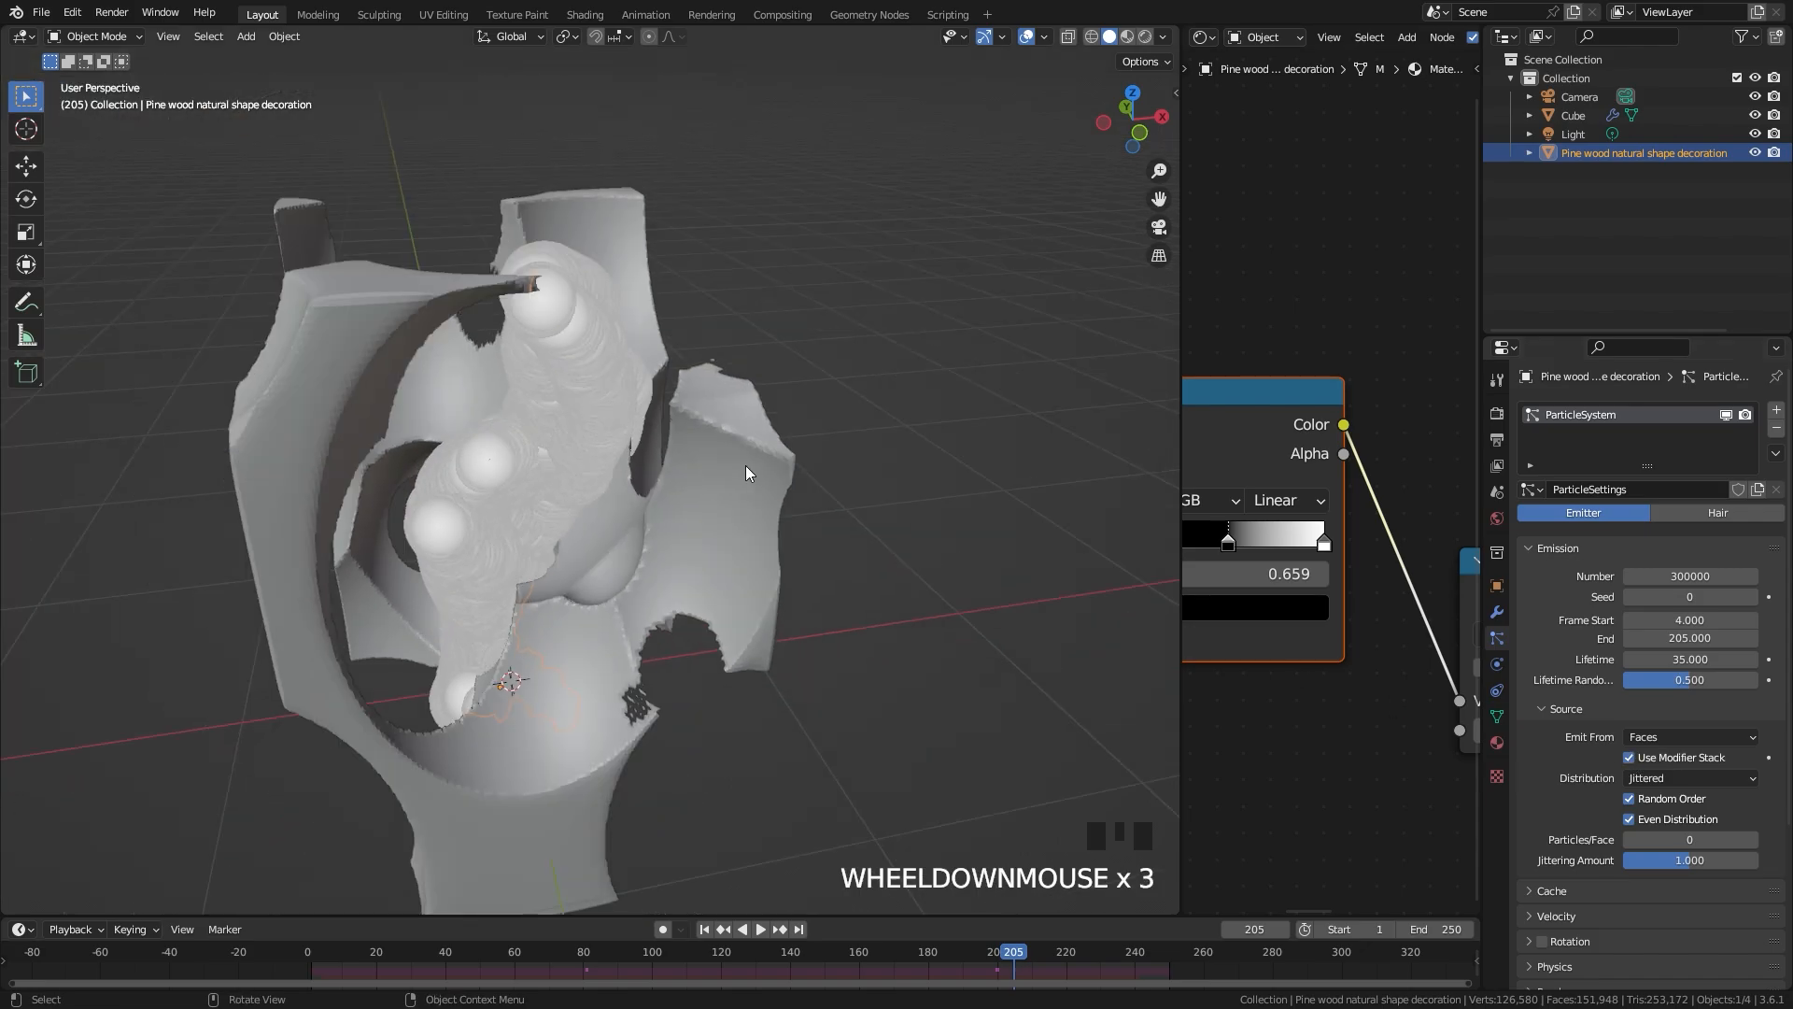
Step: Show the scene in wireframe and set the particle system's normal velocity to 0.5 m/s
key(z)
mouse_move(644, 454)
middle_down()
mouse_move(549, 290)
mouse_move(545, 333)
middle_up()
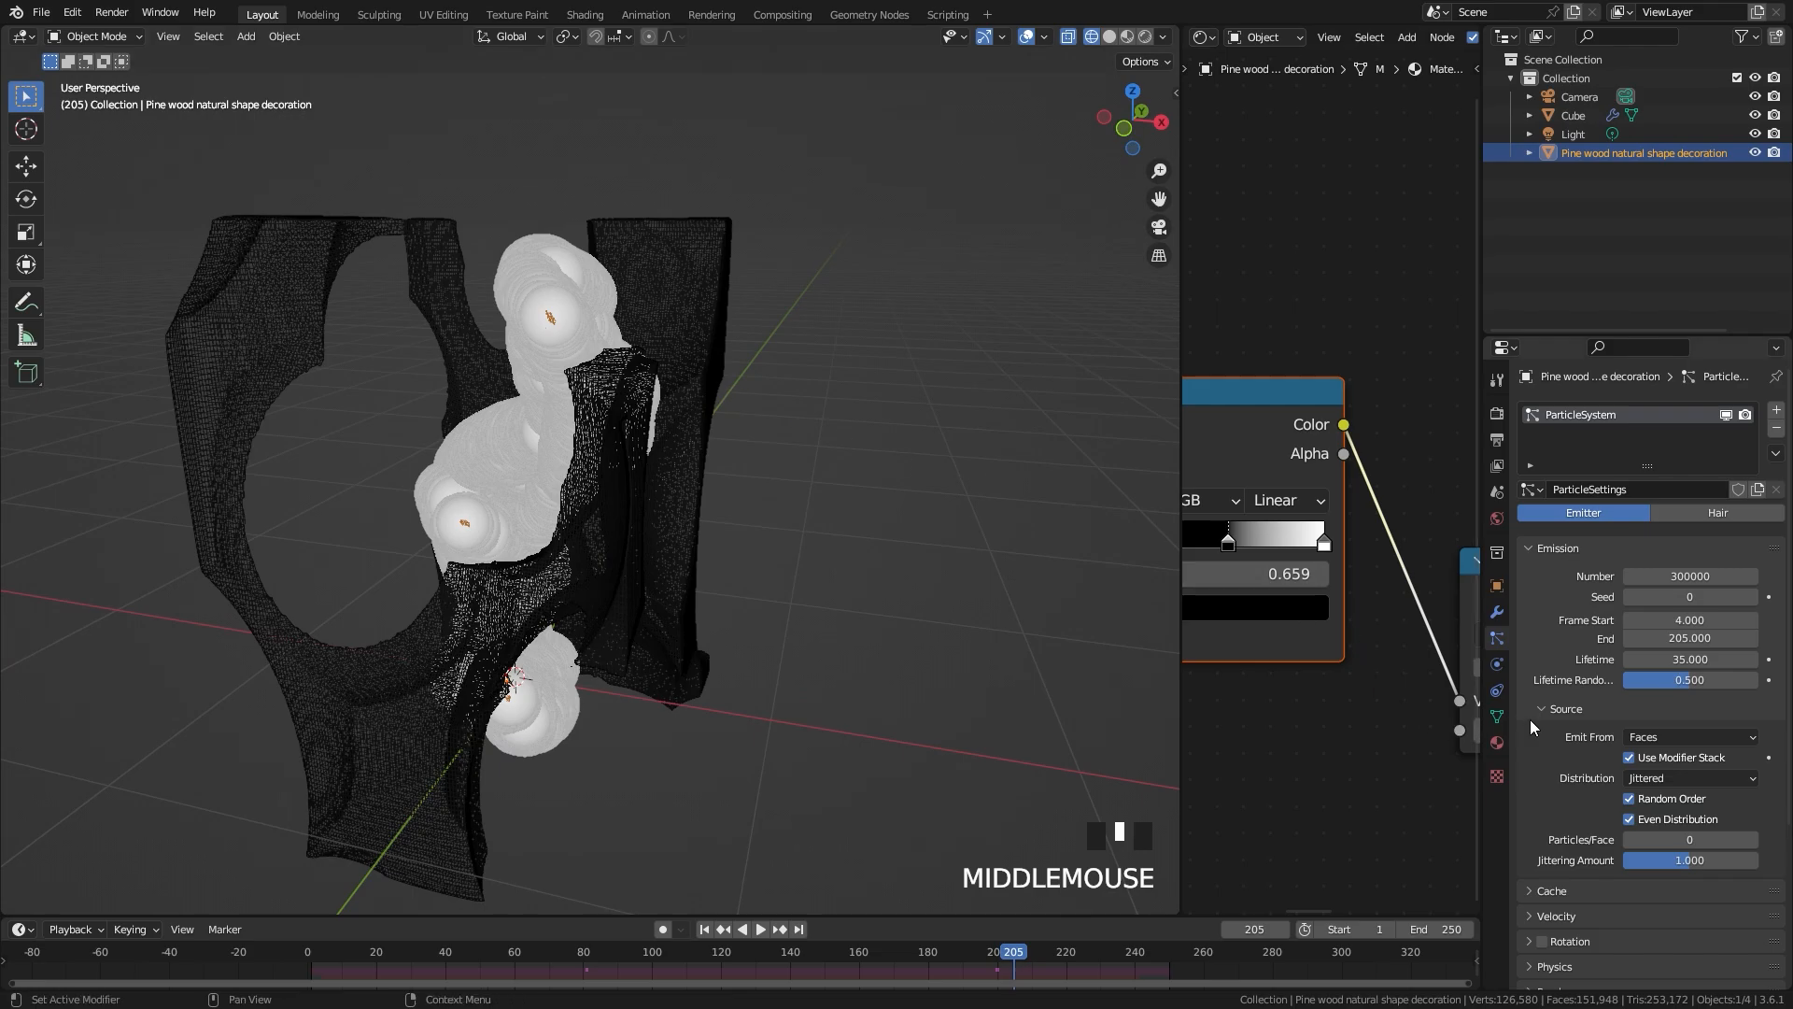
click(1582, 710)
scroll(1593, 764, down, 2)
click(1572, 700)
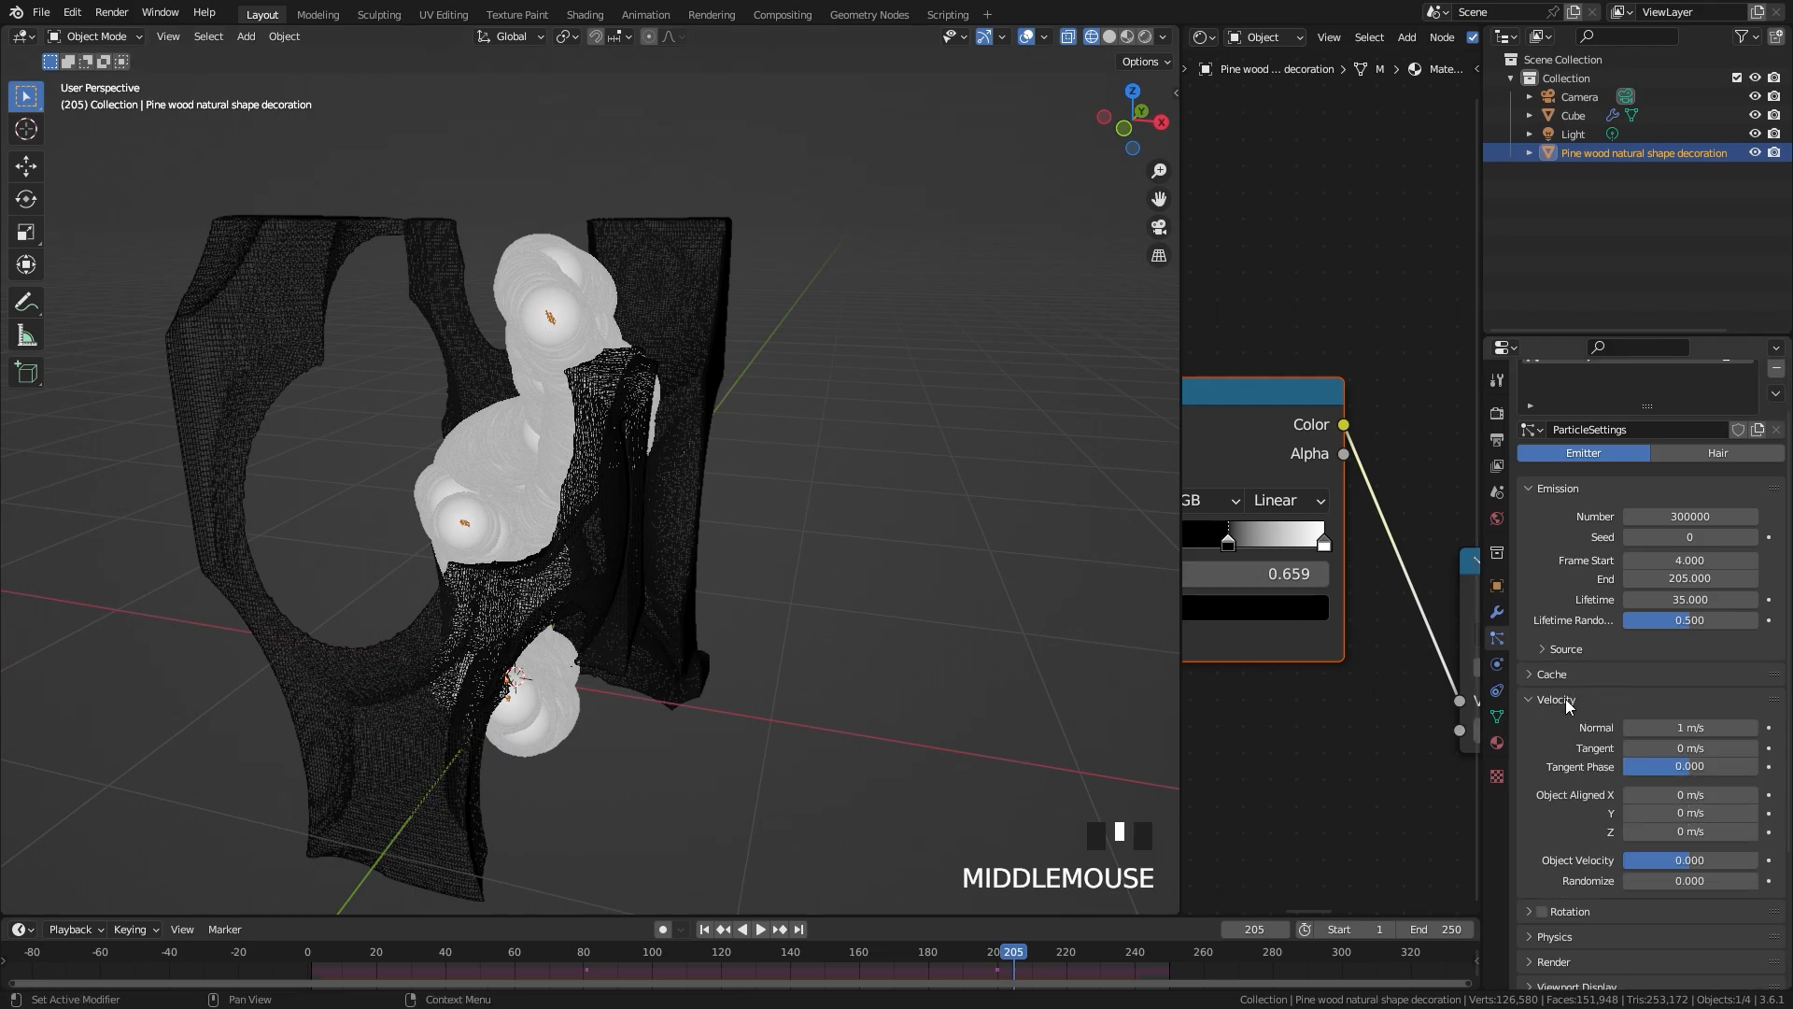
click(1692, 728)
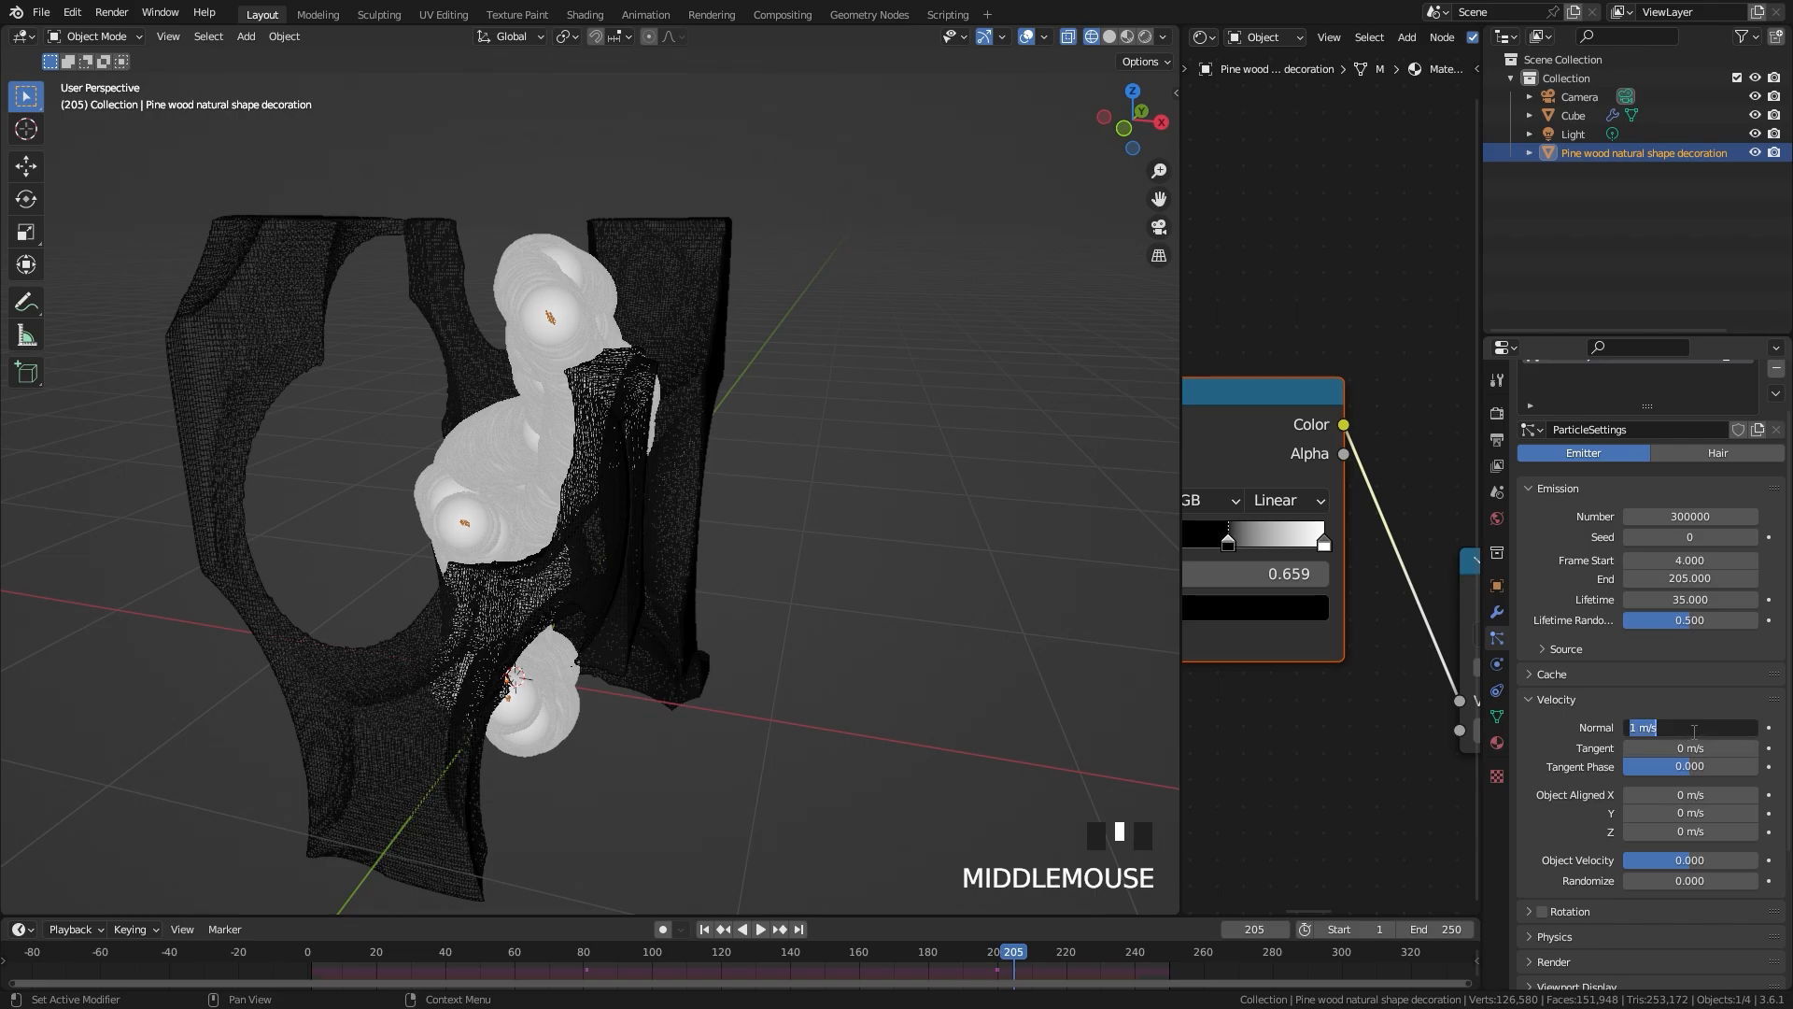
text(.5)
double_click(1692, 730)
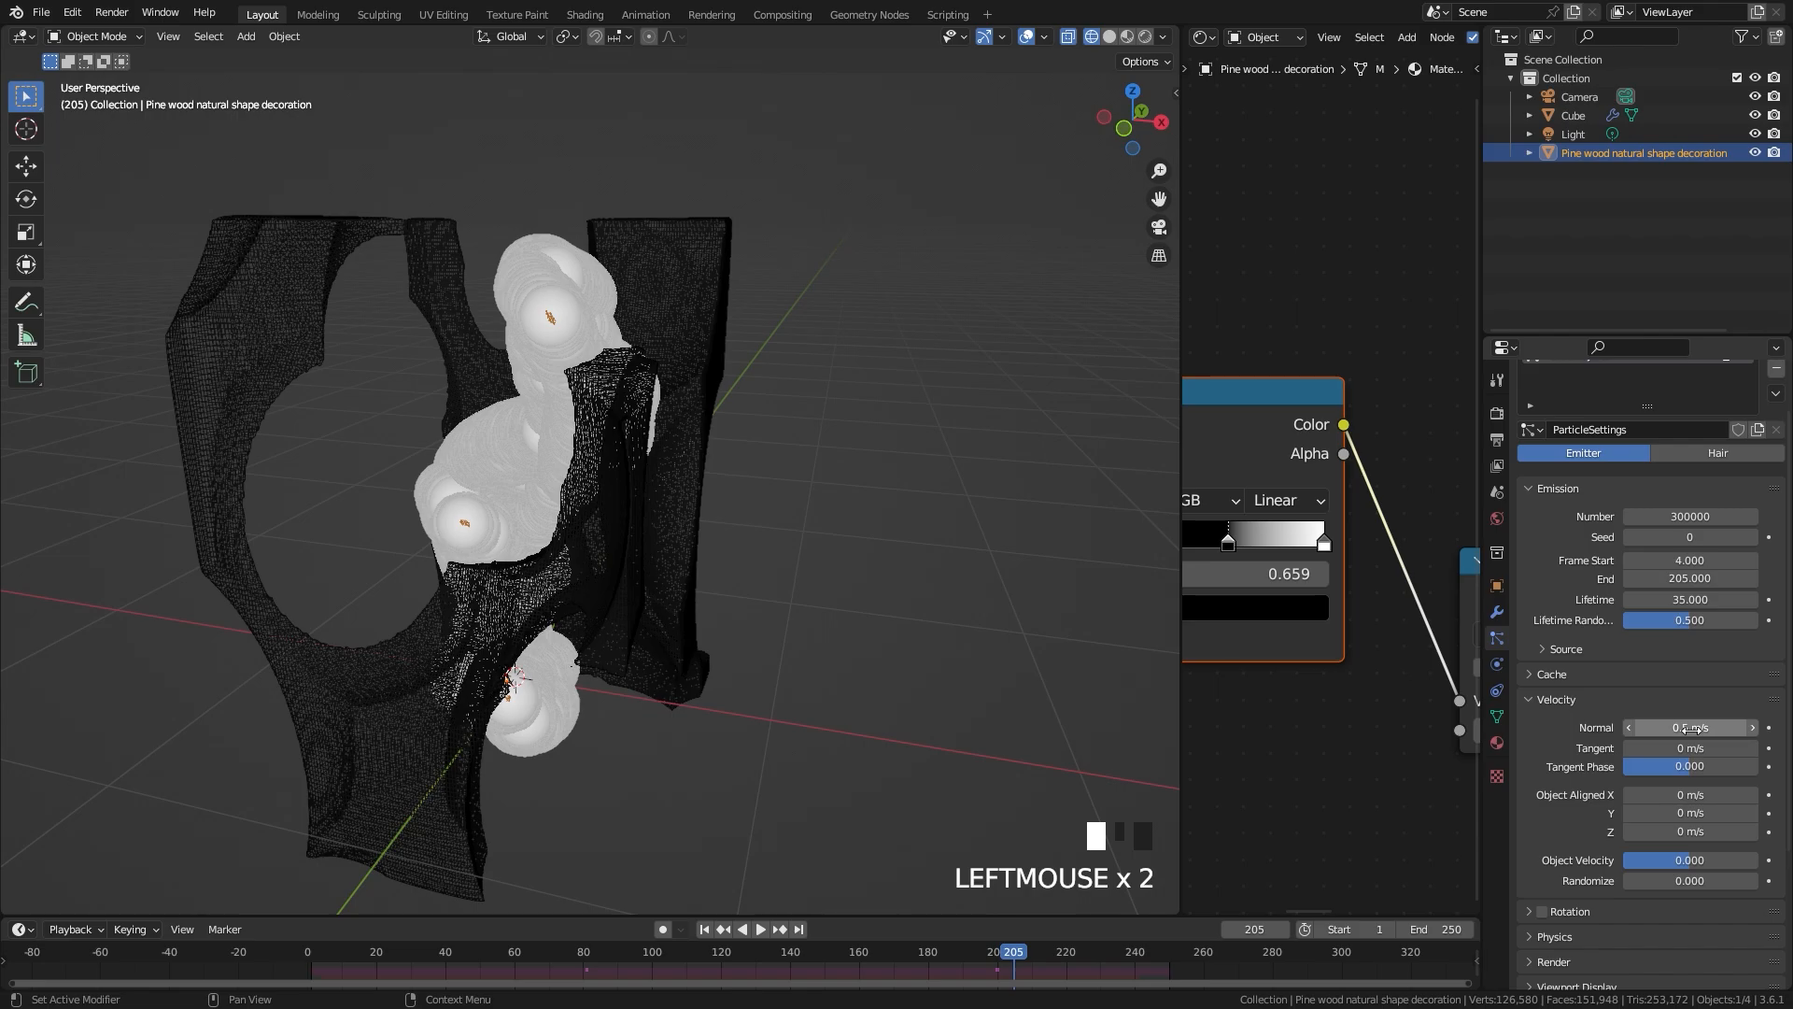
Step: Set the particle velocity's Randomize value to 0.1
double_click(1713, 882)
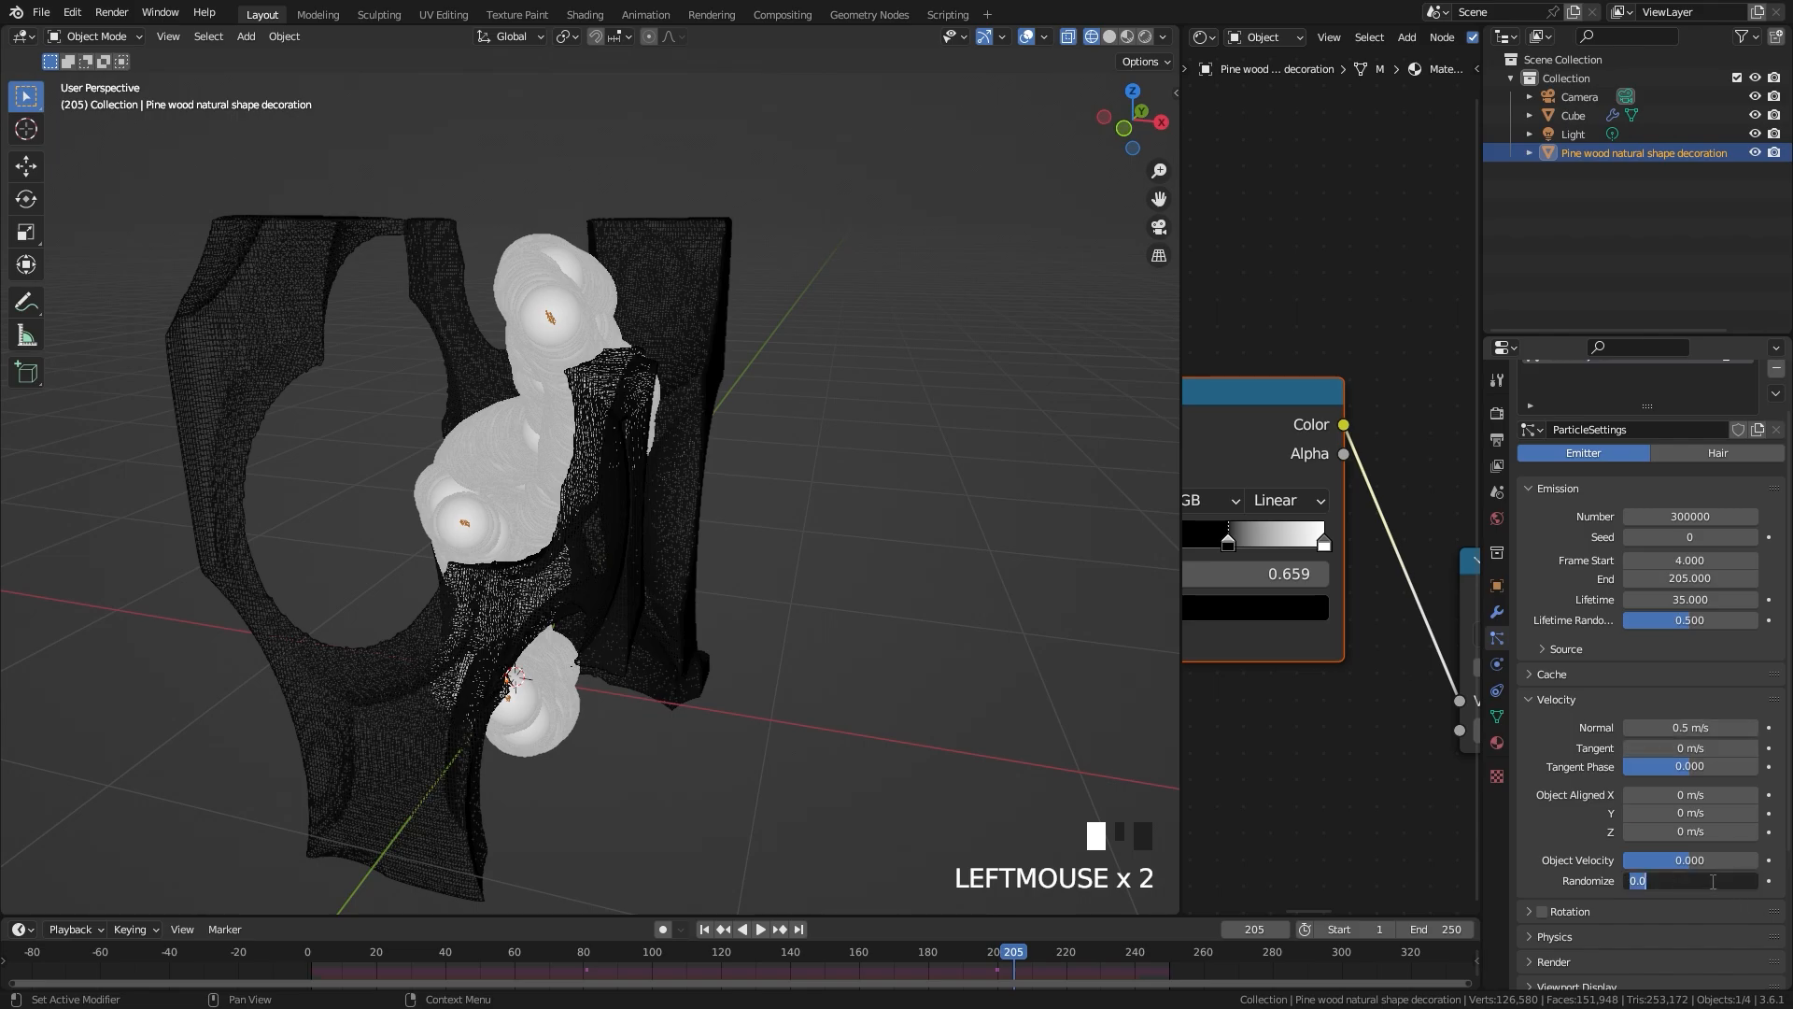
text(.1)
key(Return)
Step: Set the Damp force in the particle physics settings to 0.2
scroll(1582, 839, down, 4)
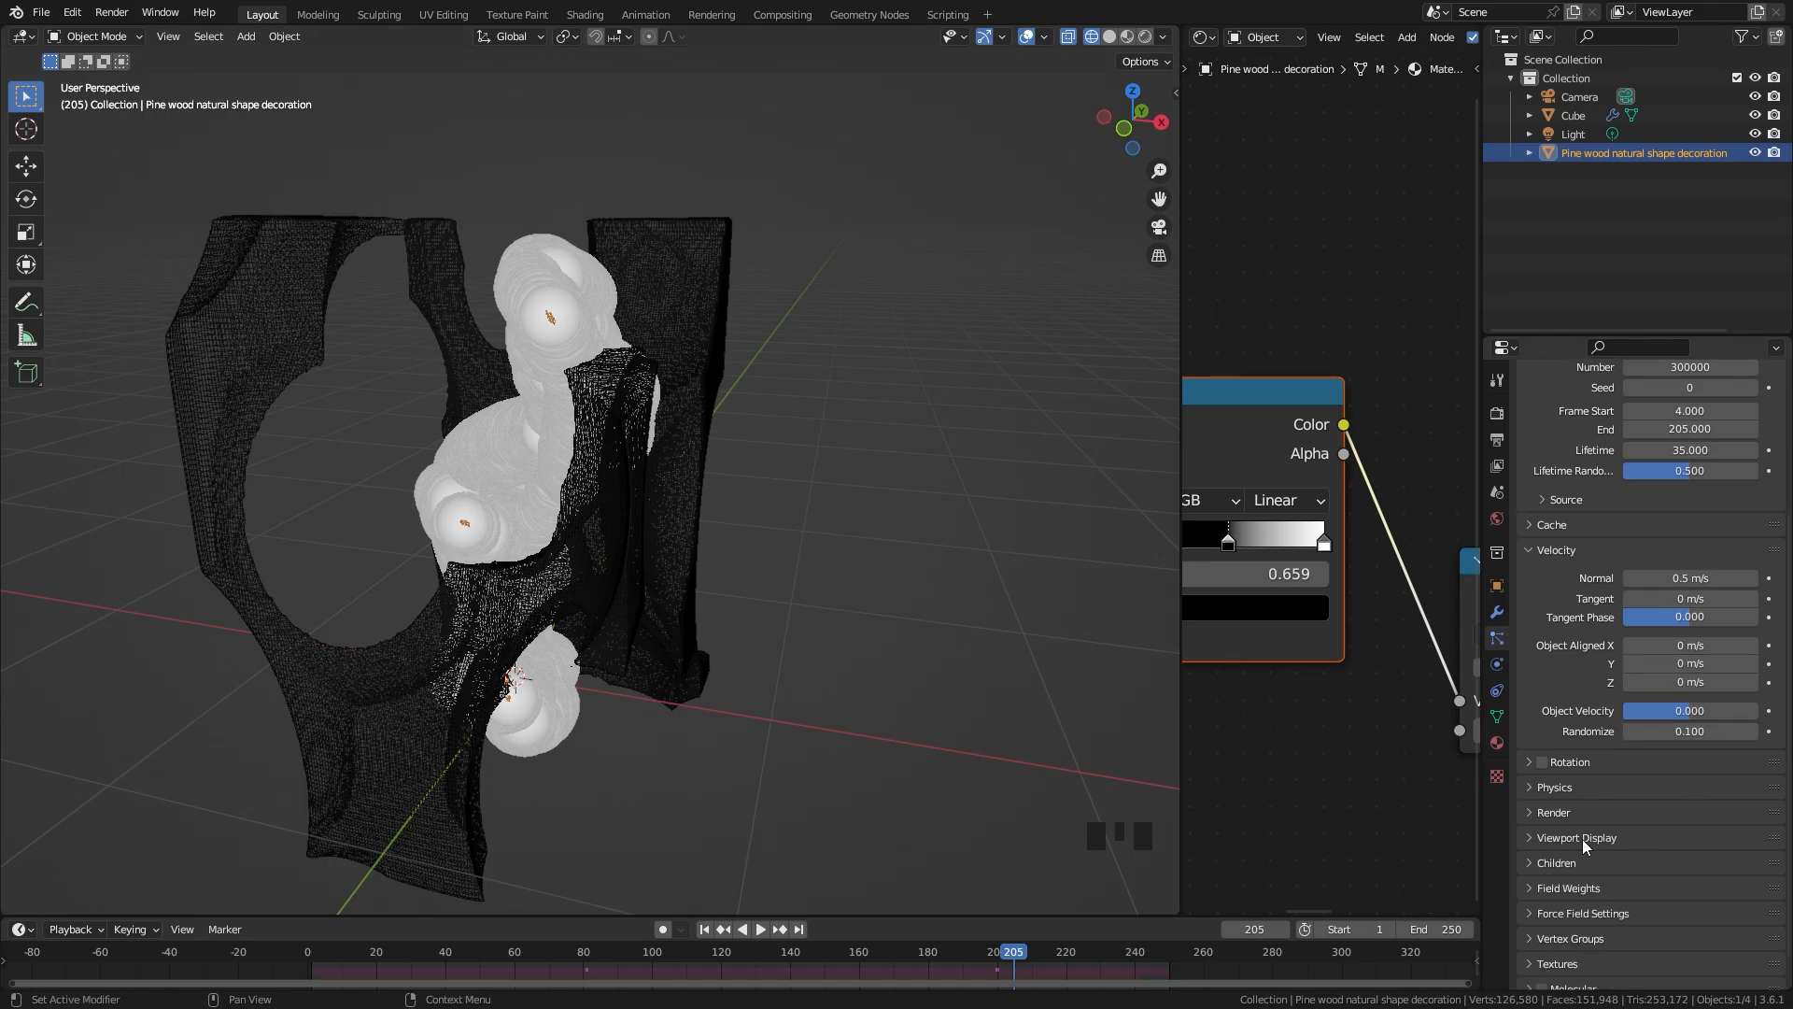
click(1547, 790)
scroll(1603, 764, down, 6)
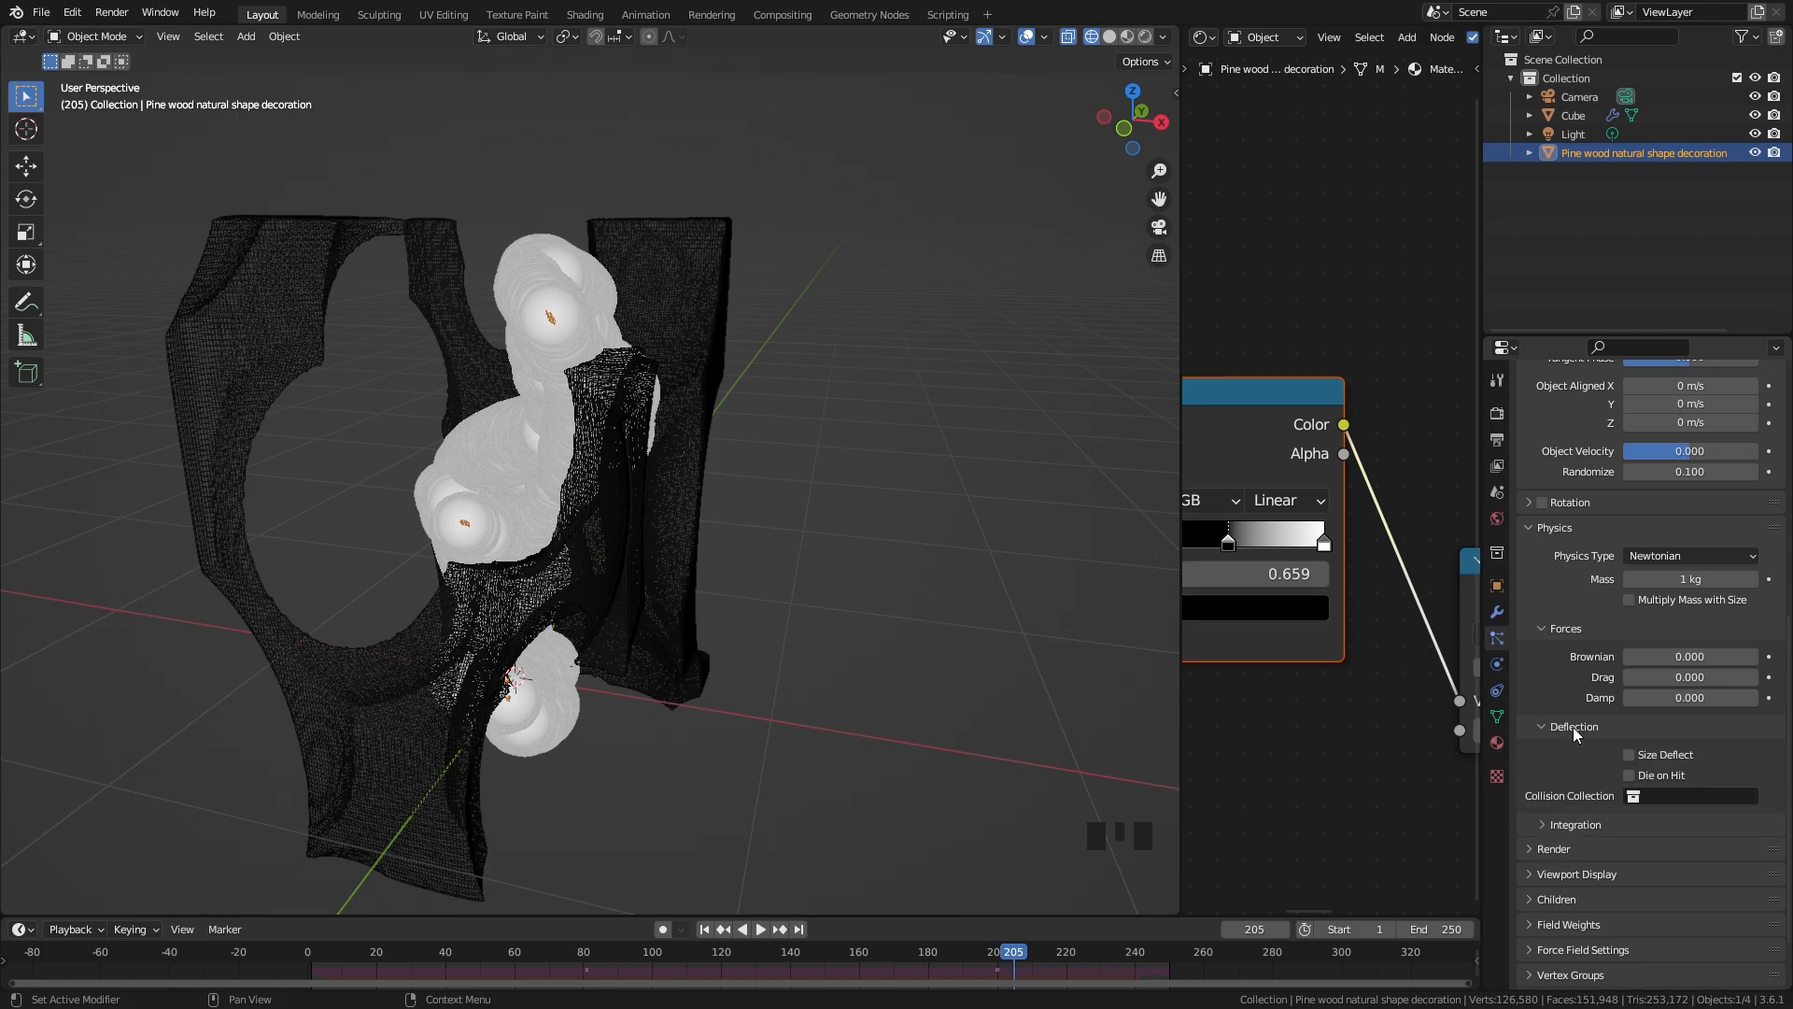
click(1573, 727)
click(1564, 749)
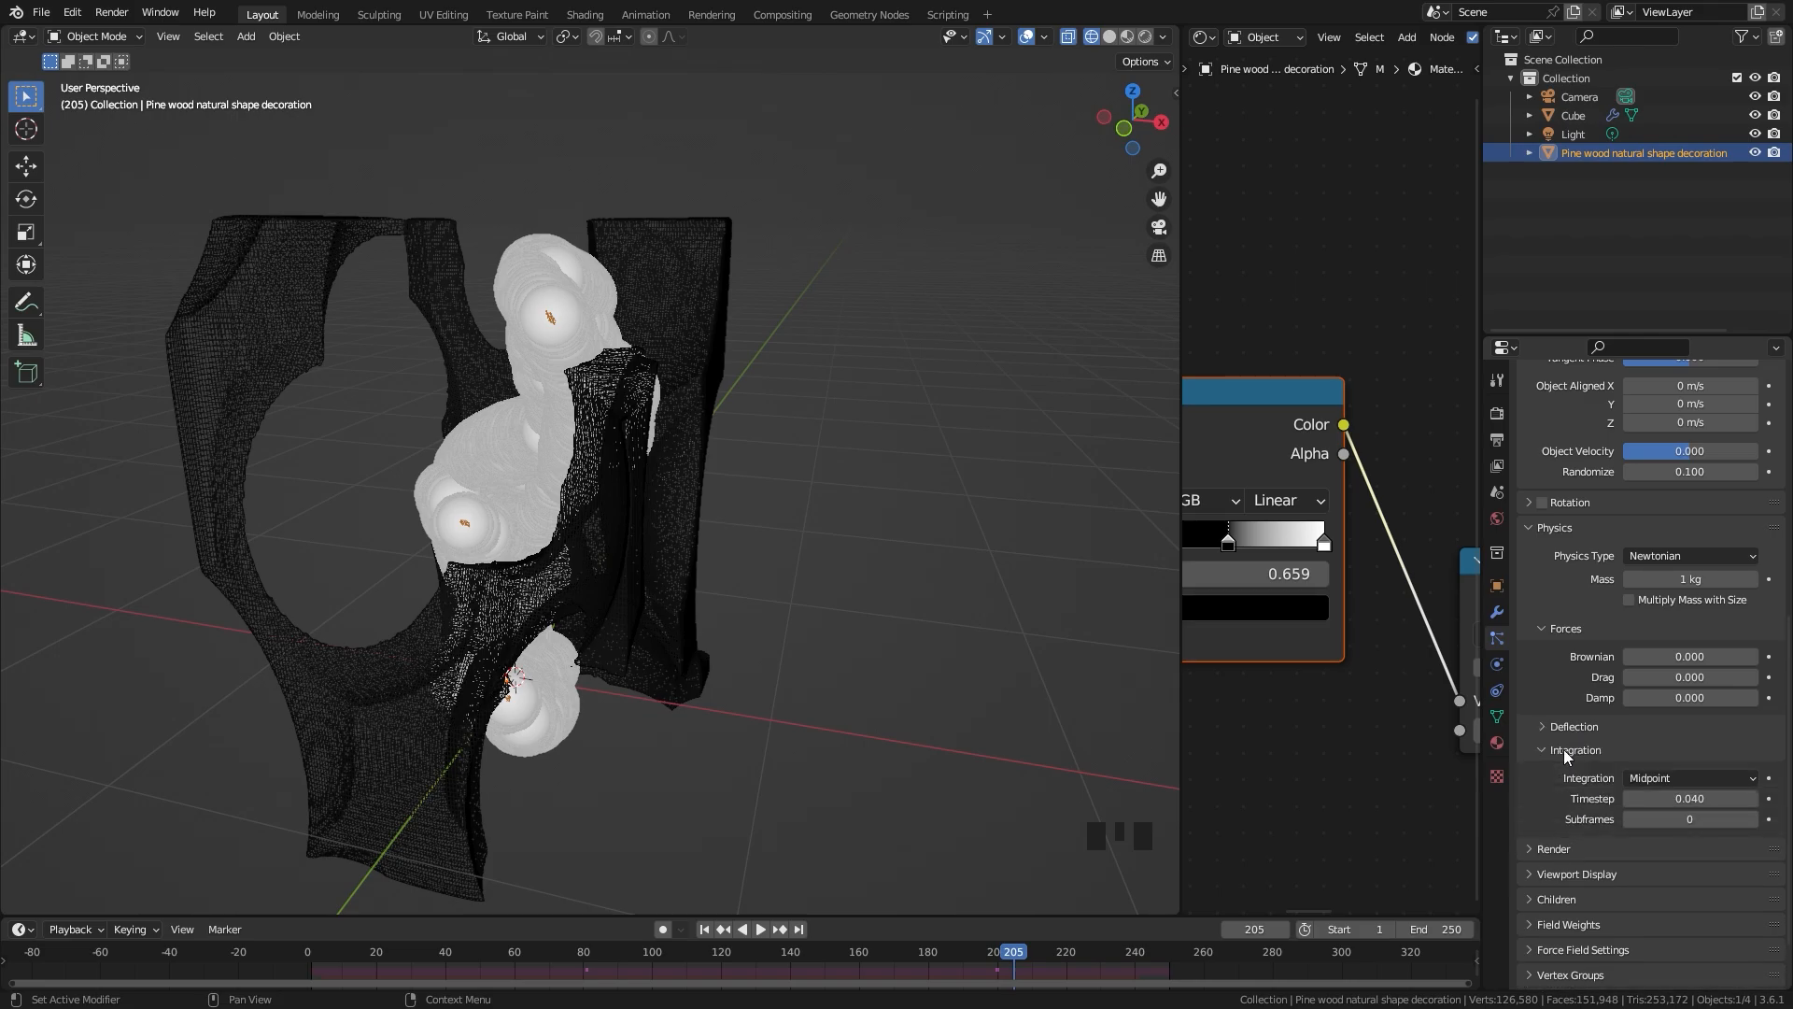
click(1681, 697)
text(0.2)
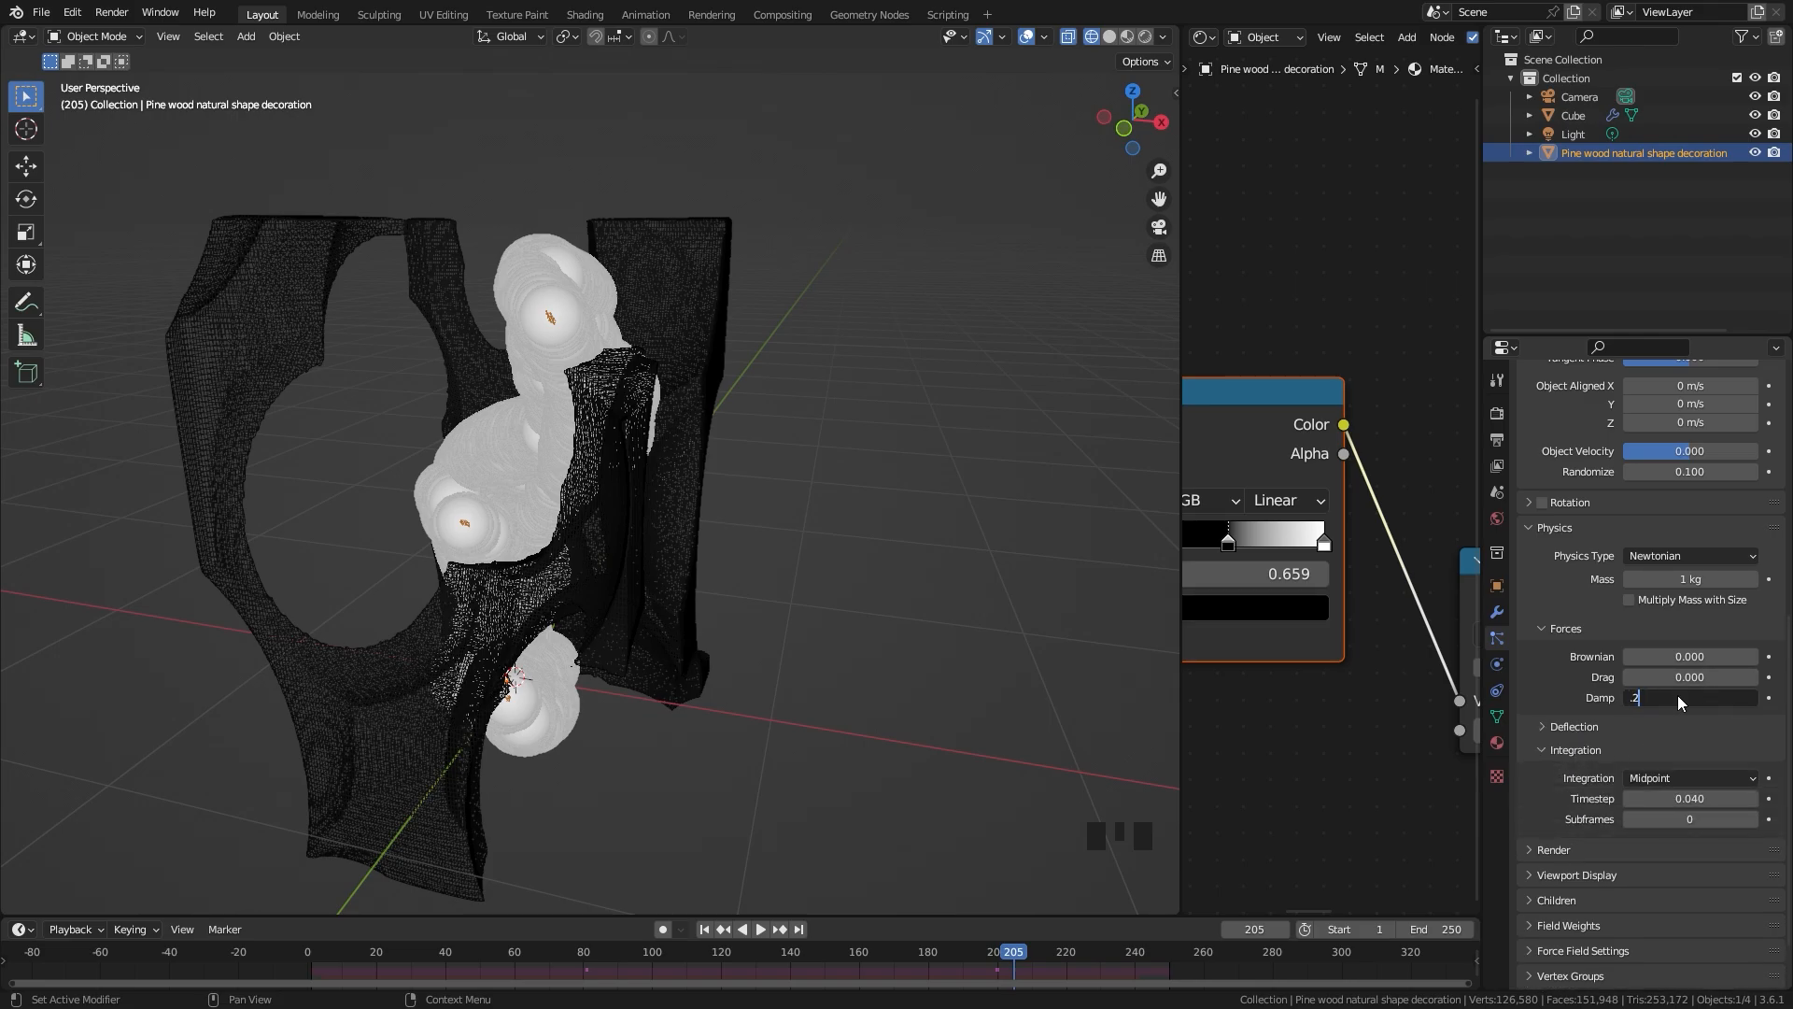
click(1678, 695)
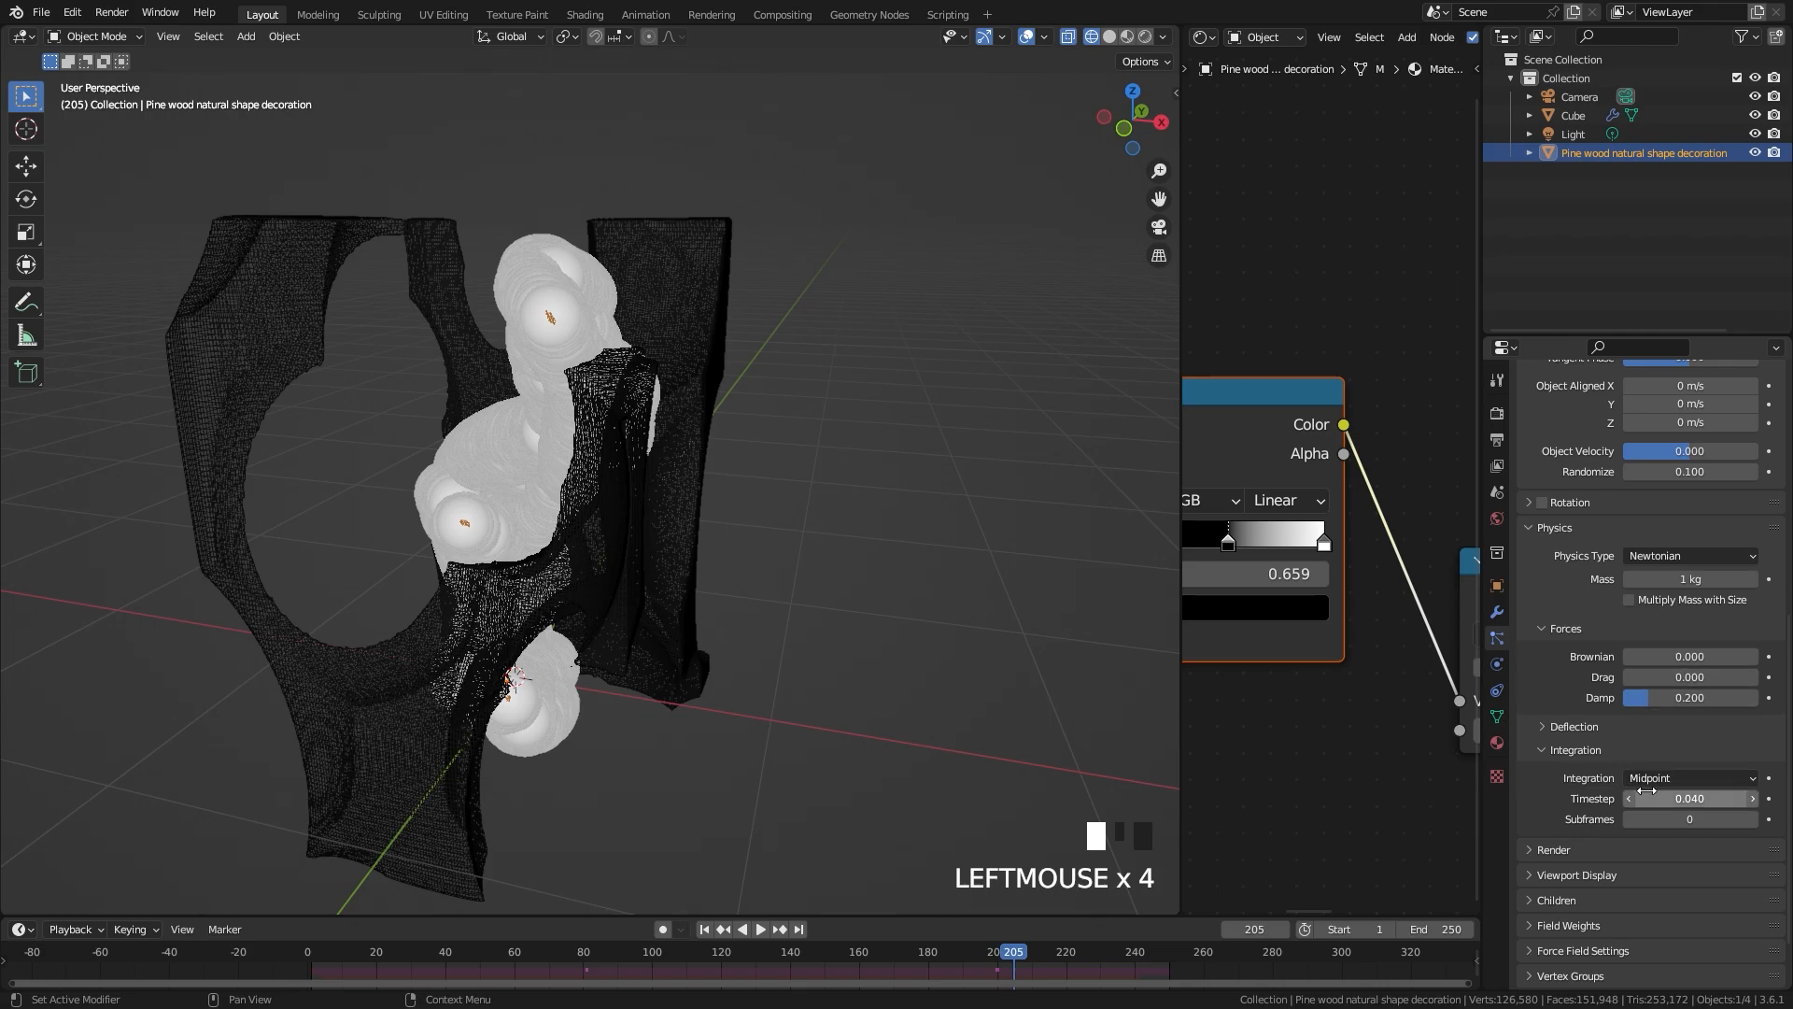
Step: Set the particle integration timestep to 0.01 and expand the particle render settings
click(1685, 798)
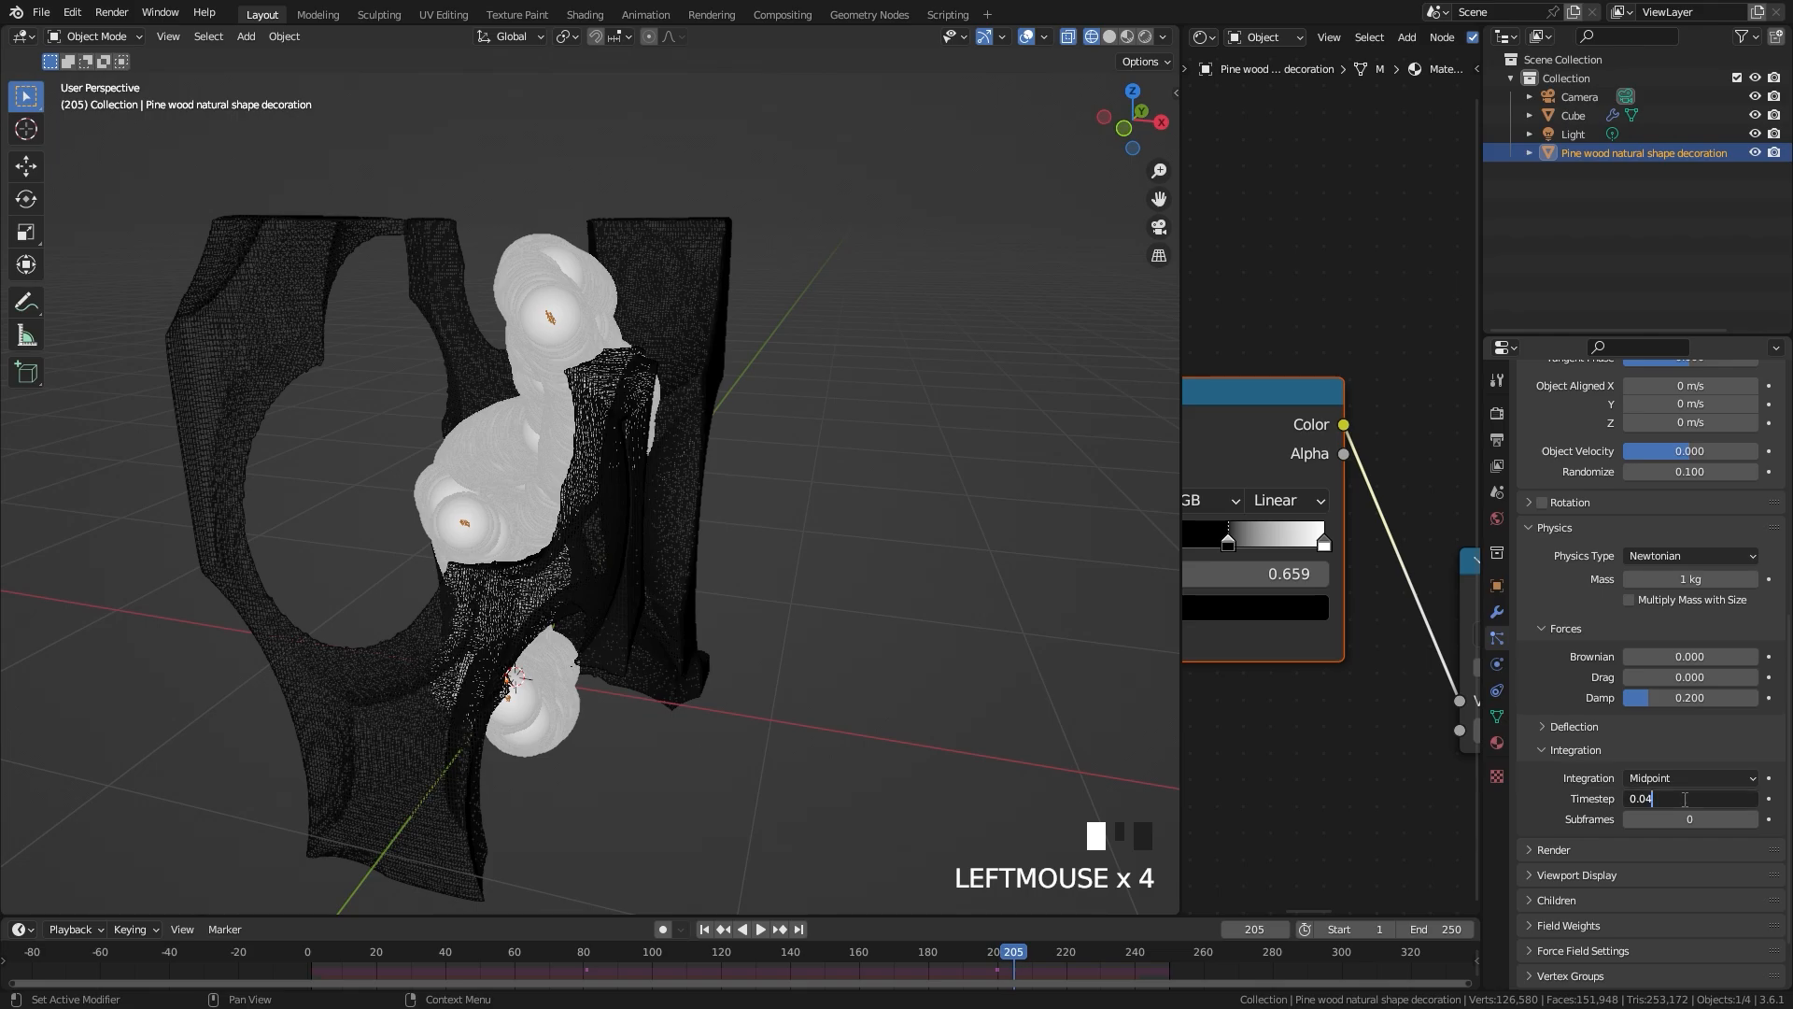
key(BackSpace)
text(1)
key(Return)
scroll(1607, 794, down, 2)
click(1554, 775)
Step: Add an ico sphere at the world origin with its subdivisions set to 1
middle_drag(798, 566, 764, 510)
key(shift+a)
mouse_move(755, 510)
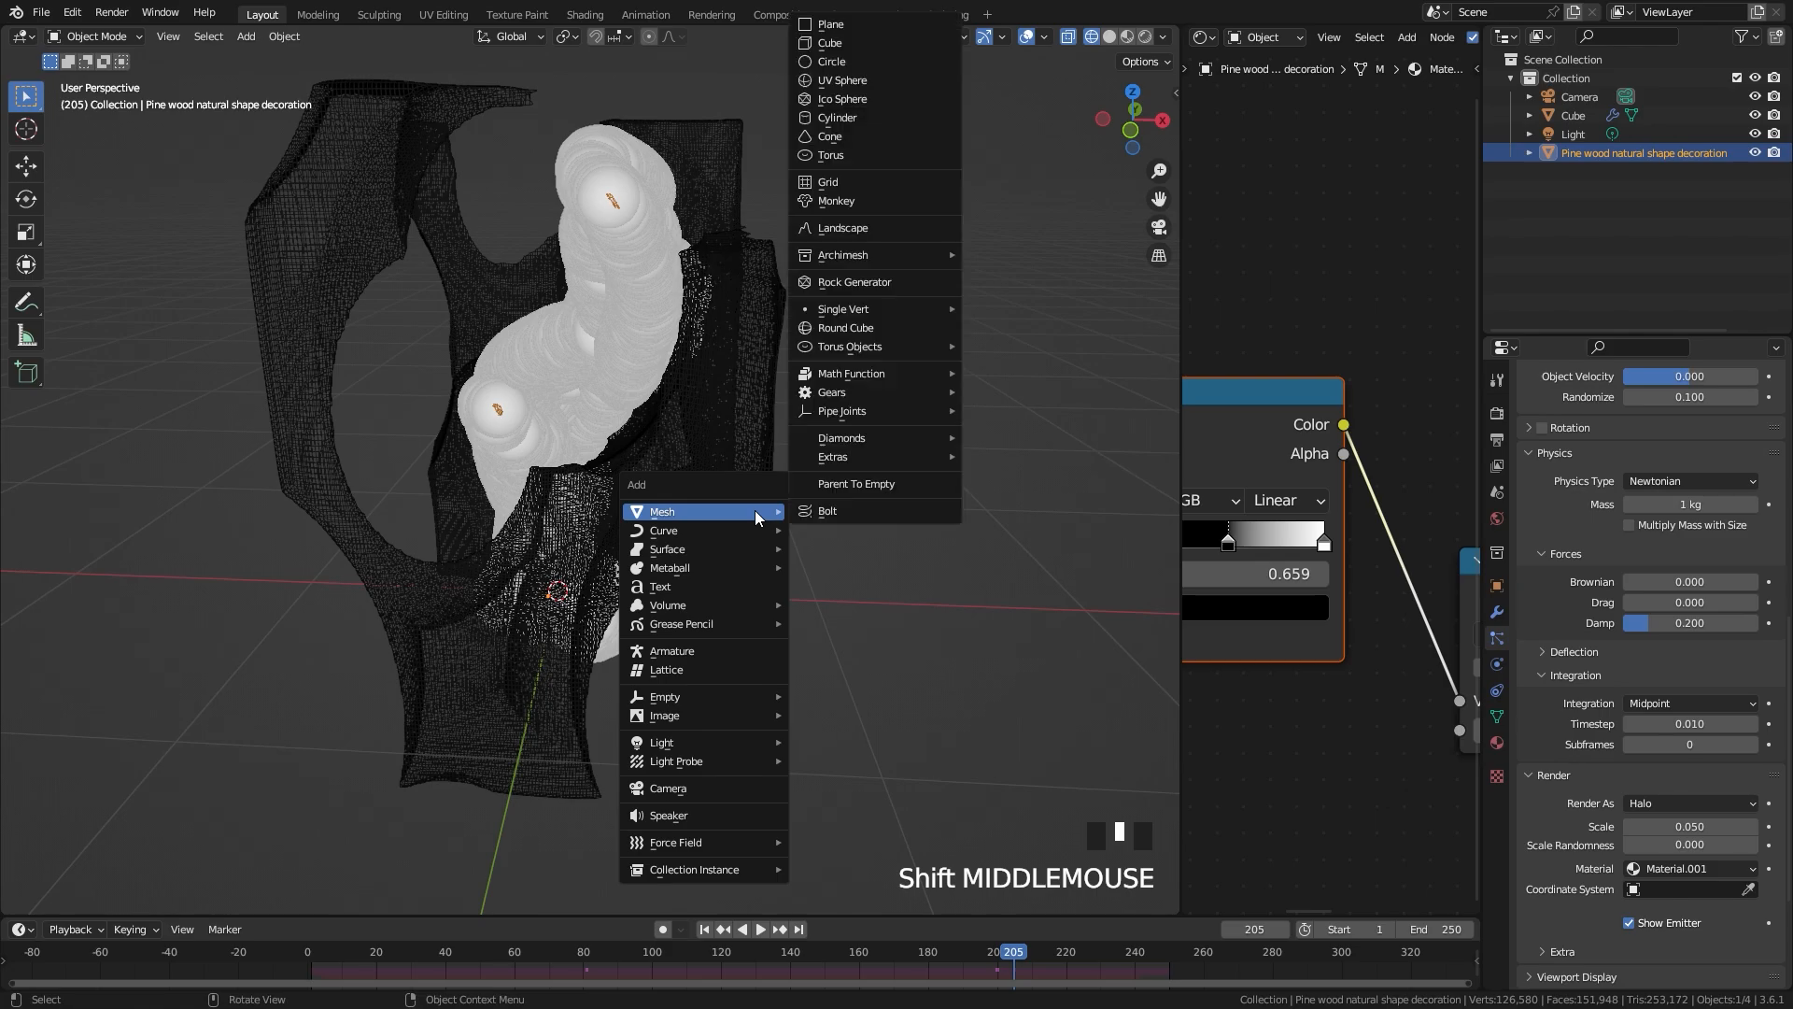
click(841, 99)
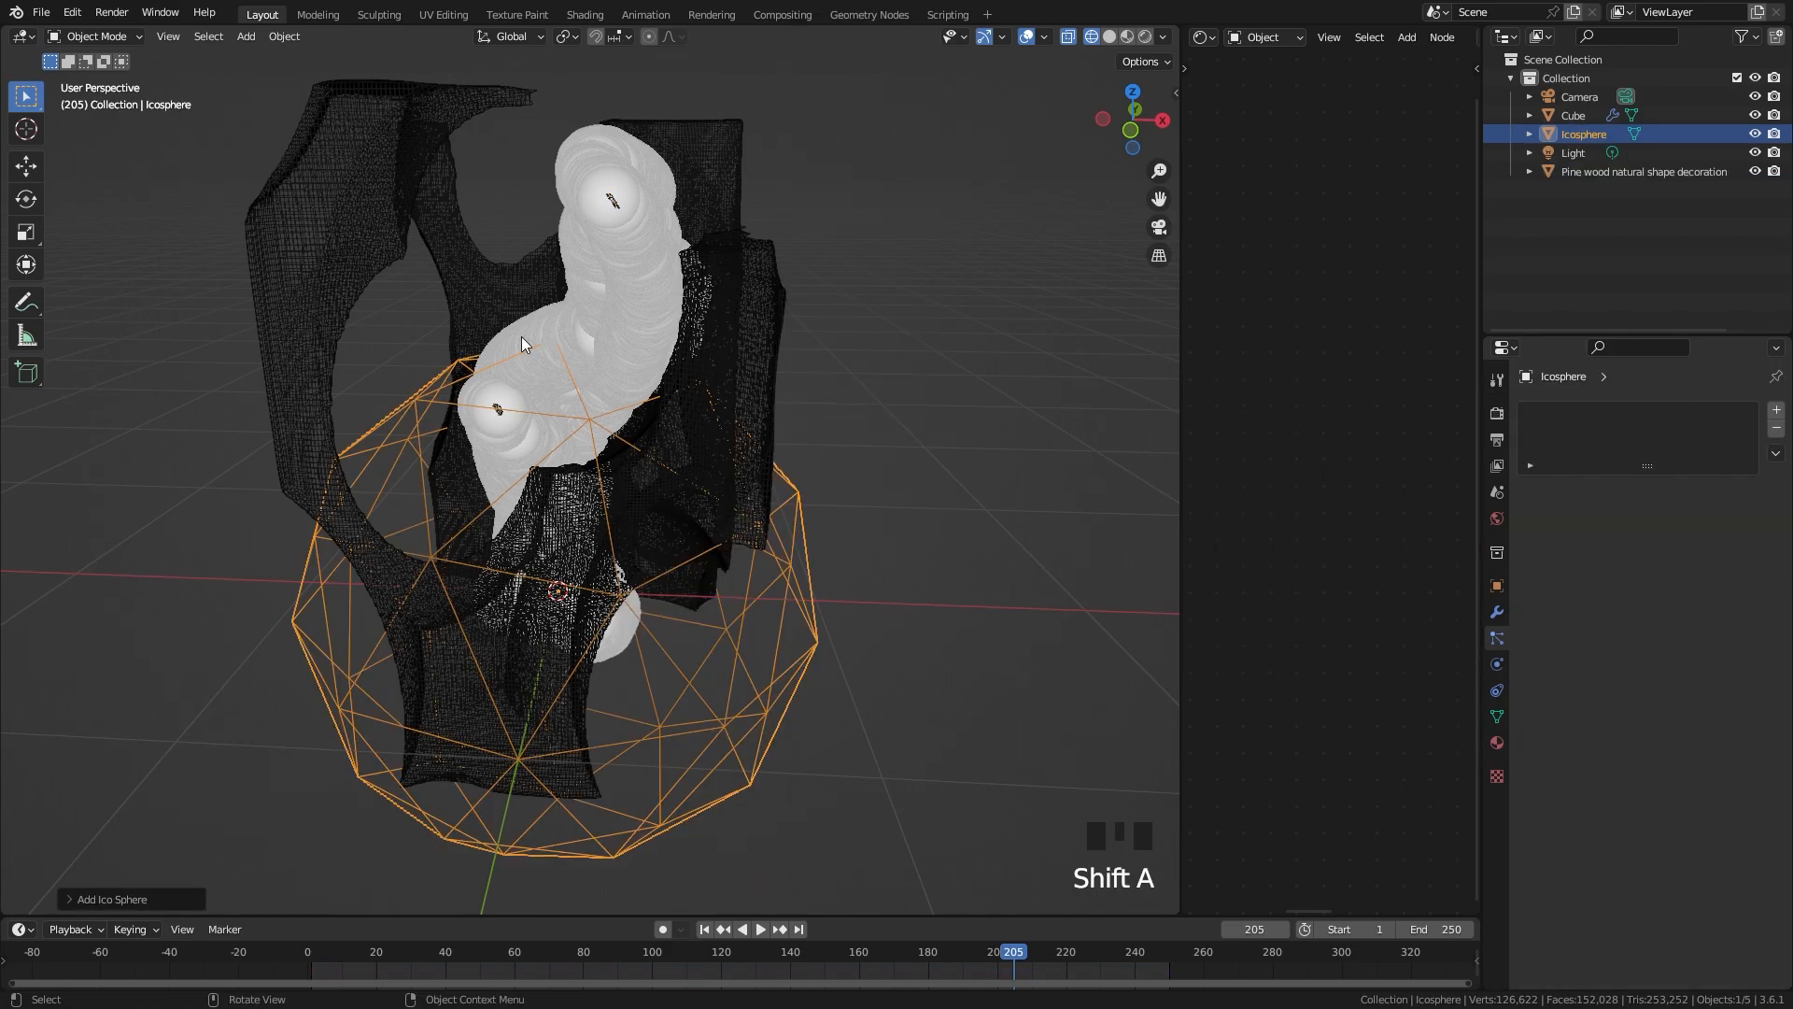
click(71, 895)
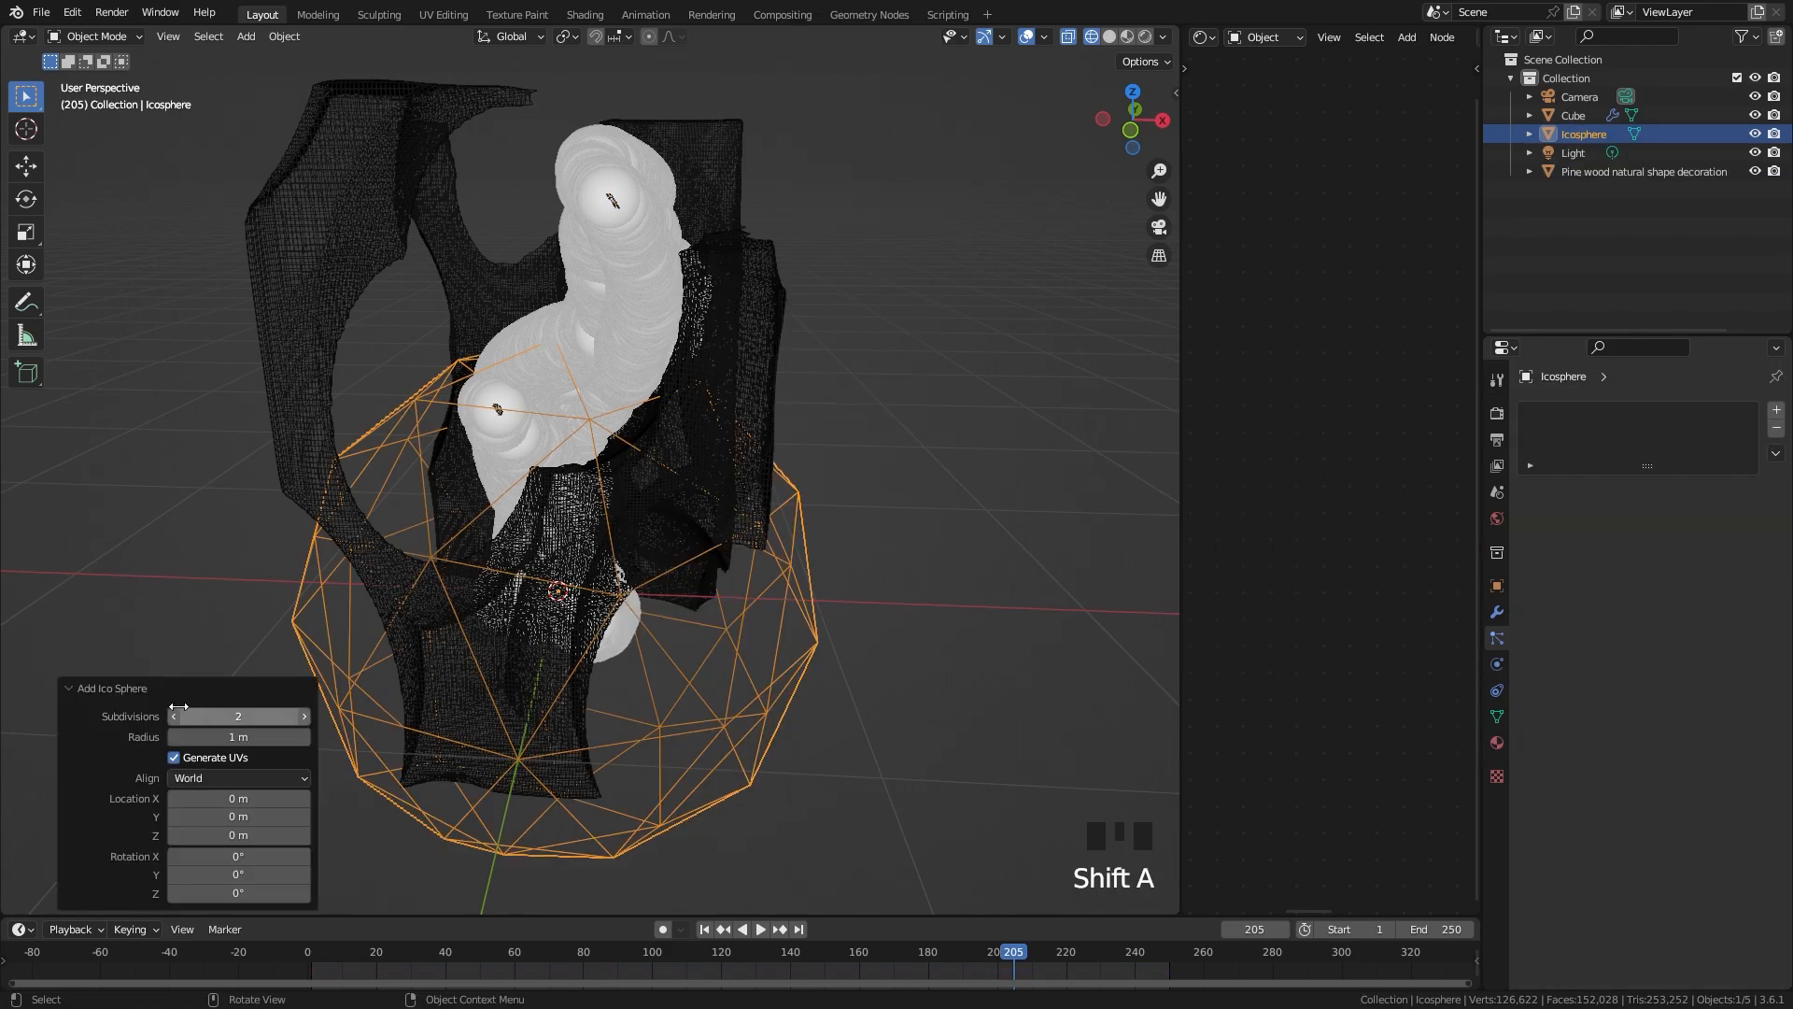
click(69, 685)
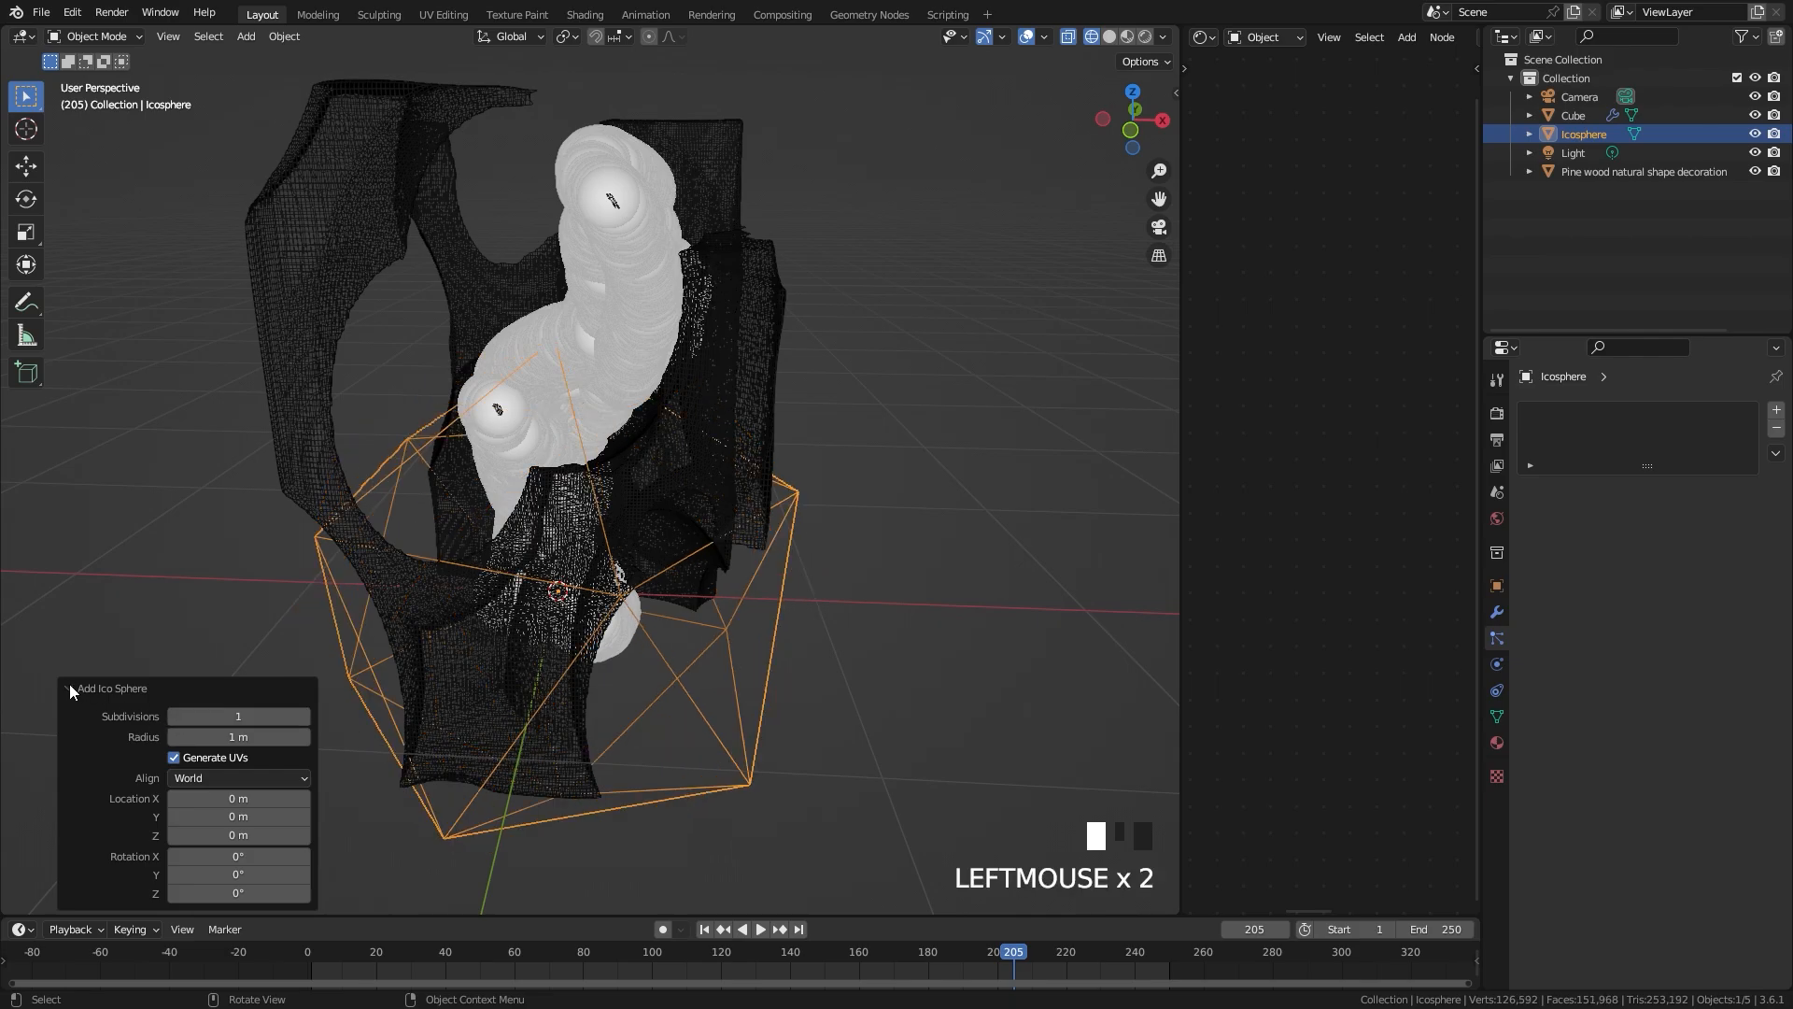
Step: Move the ico sphere away from the wood model and scale it down to a small fraction of its size
scroll(631, 648, down, 4)
key(g)
click(798, 630)
key(s)
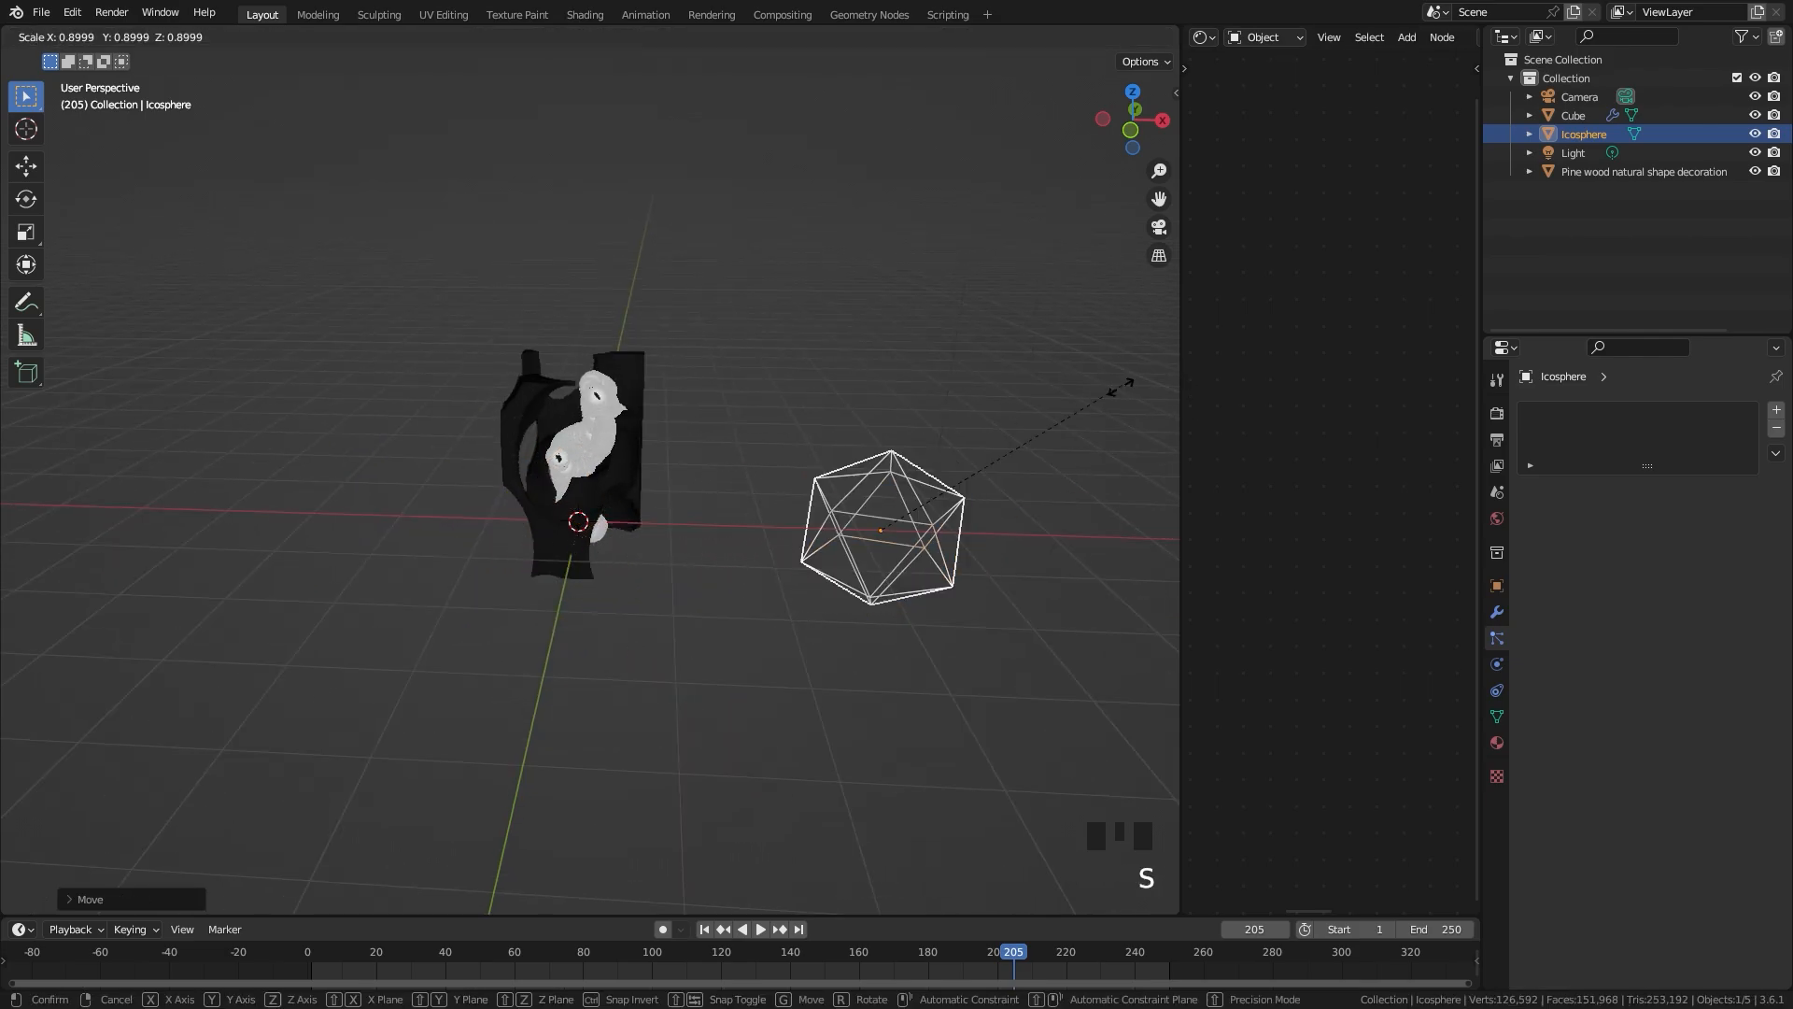
click(899, 502)
Step: Apply the scale transform of the ico sphere
scroll(898, 503, up, 3)
key(ctrl+a)
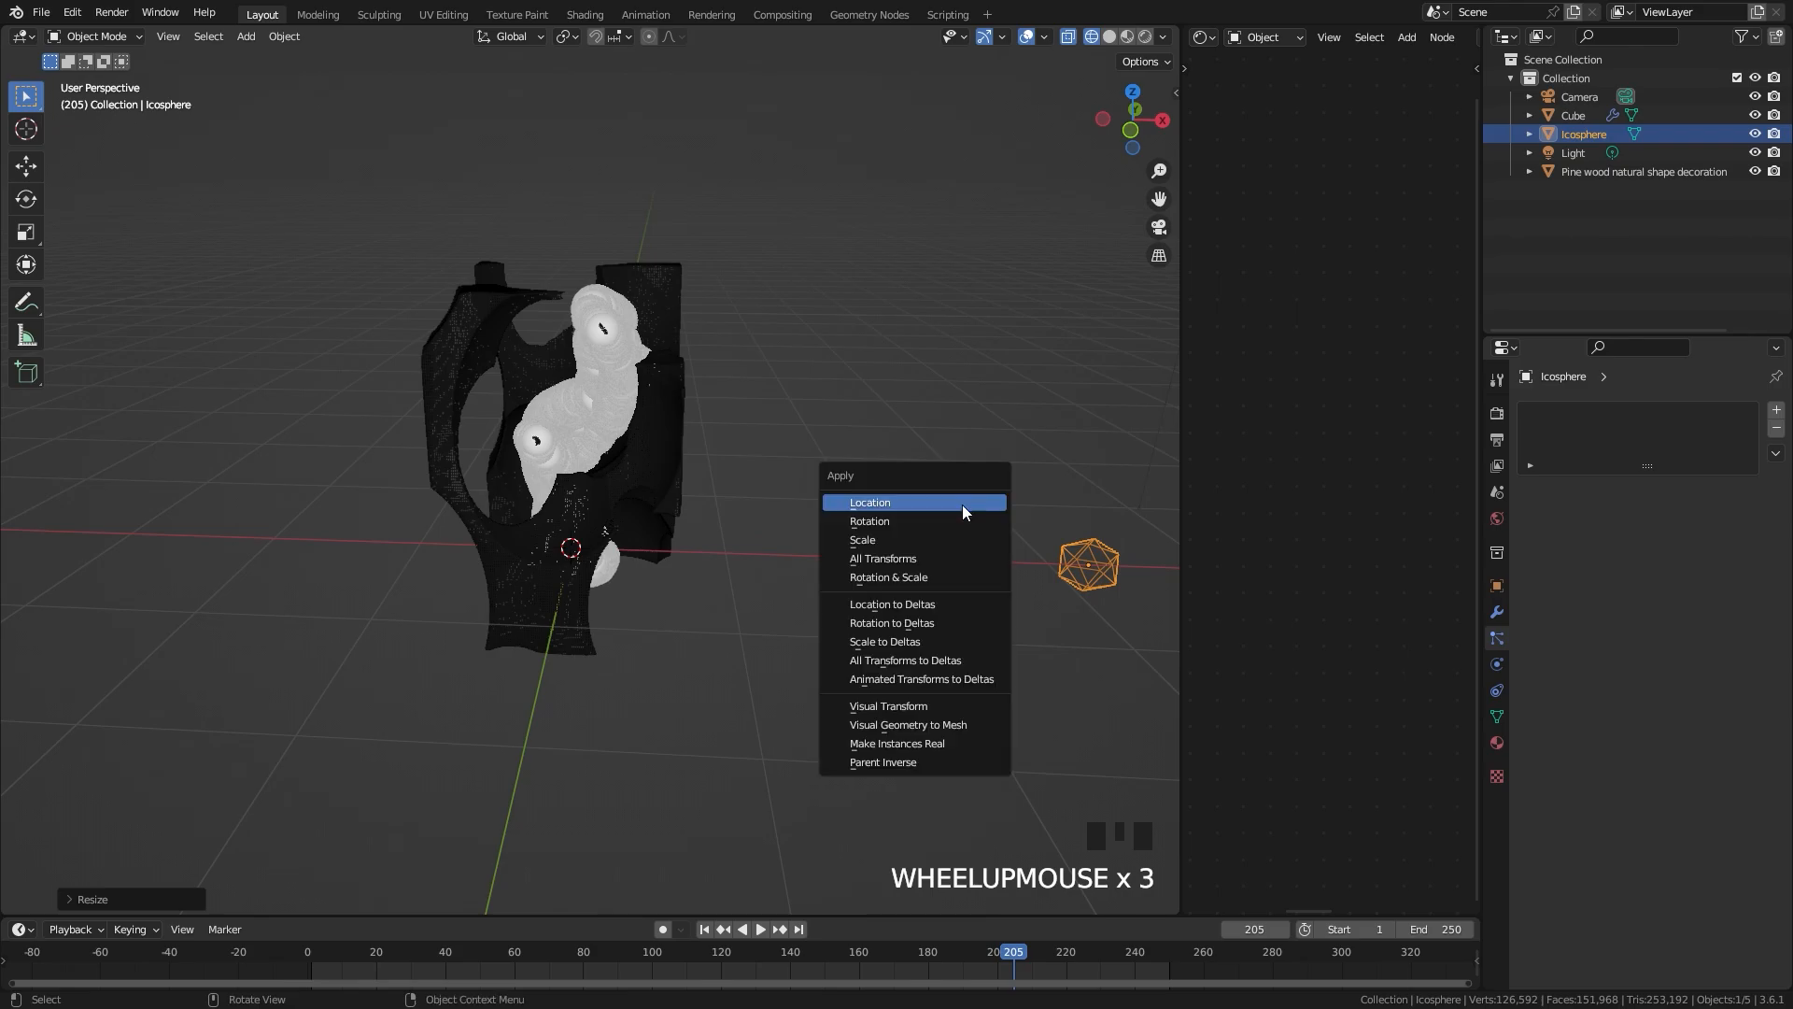
click(865, 541)
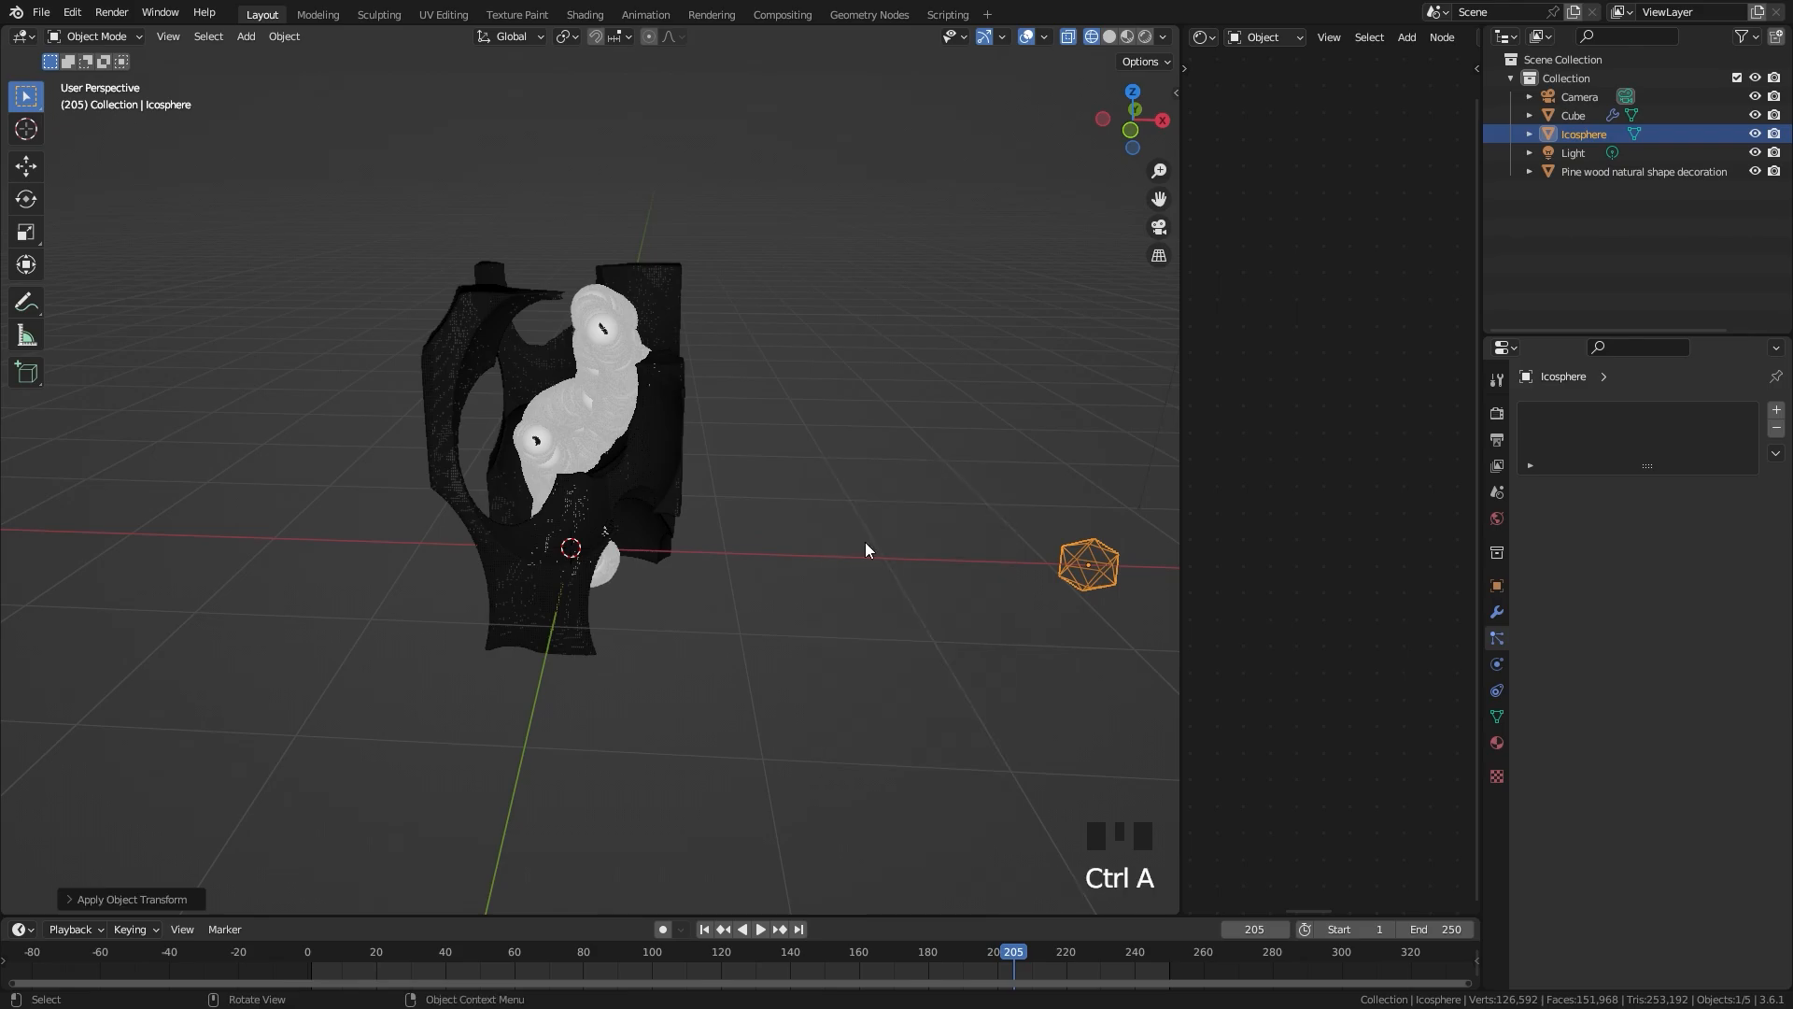
Step: Render the pine wood decoration's particles as an object, using Icosphere as the instance object
scroll(572, 390, up, 2)
click(548, 383)
scroll(1612, 700, down, 10)
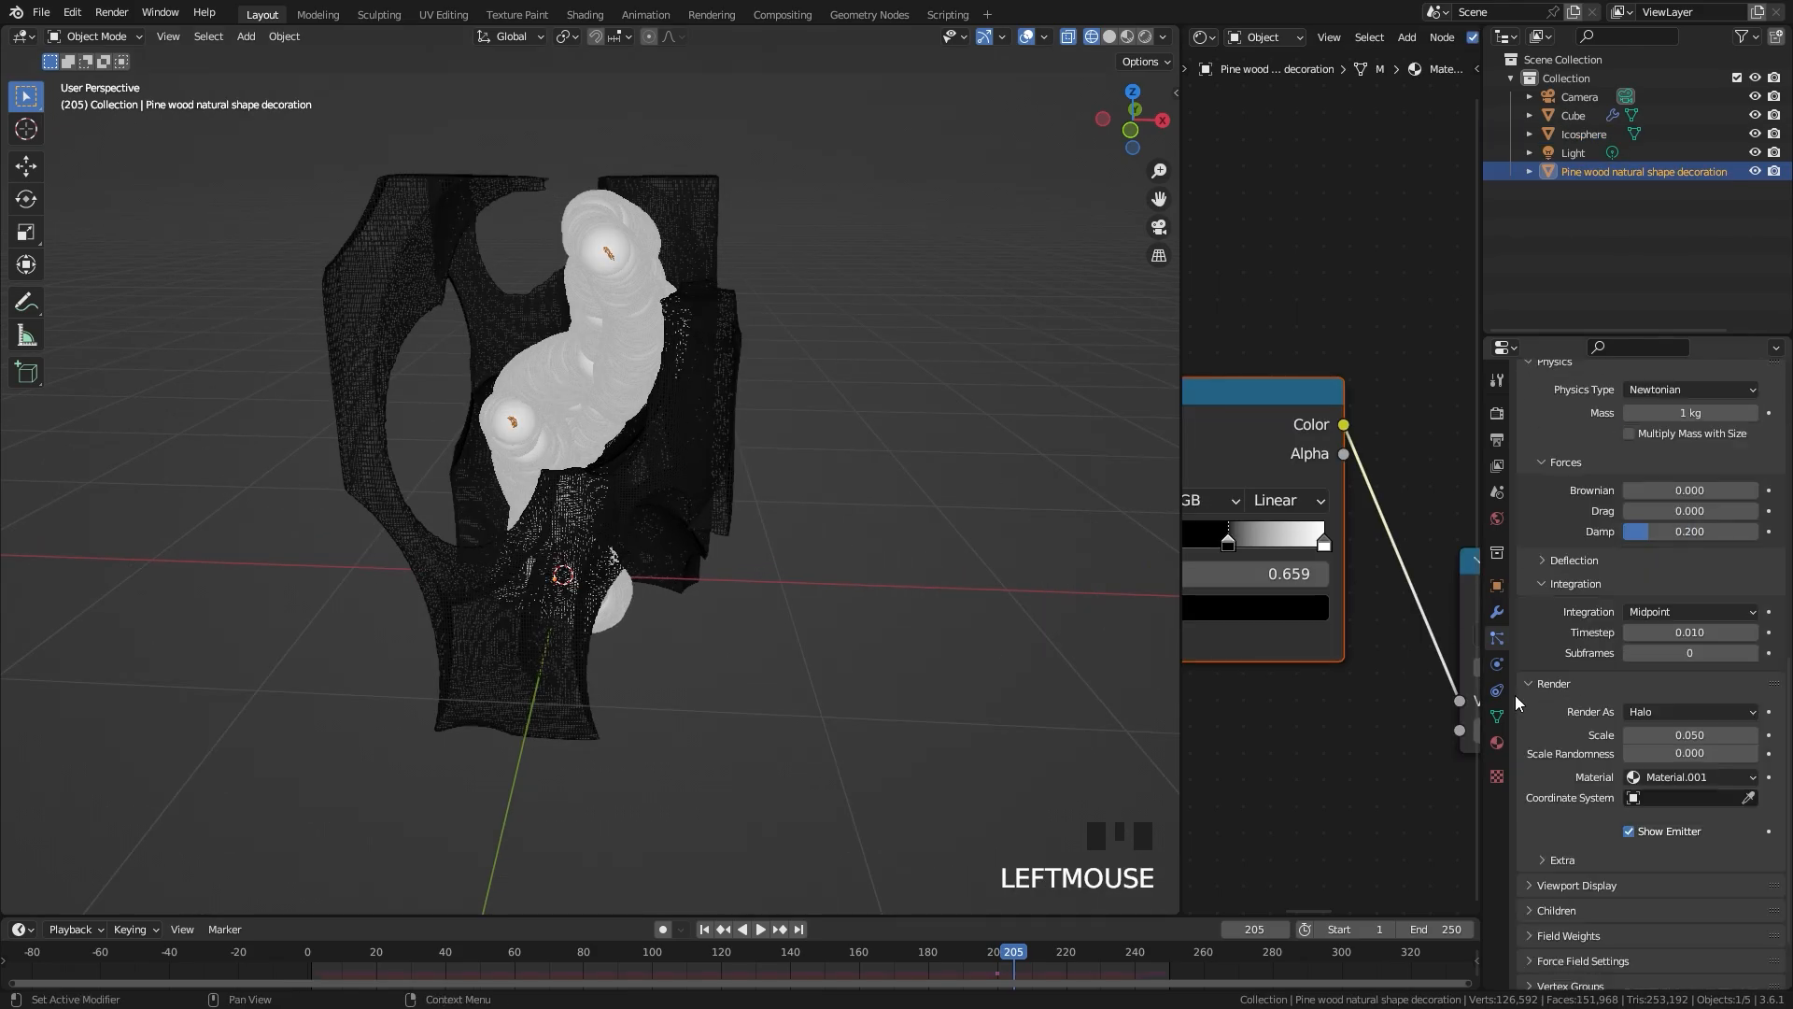
click(1656, 712)
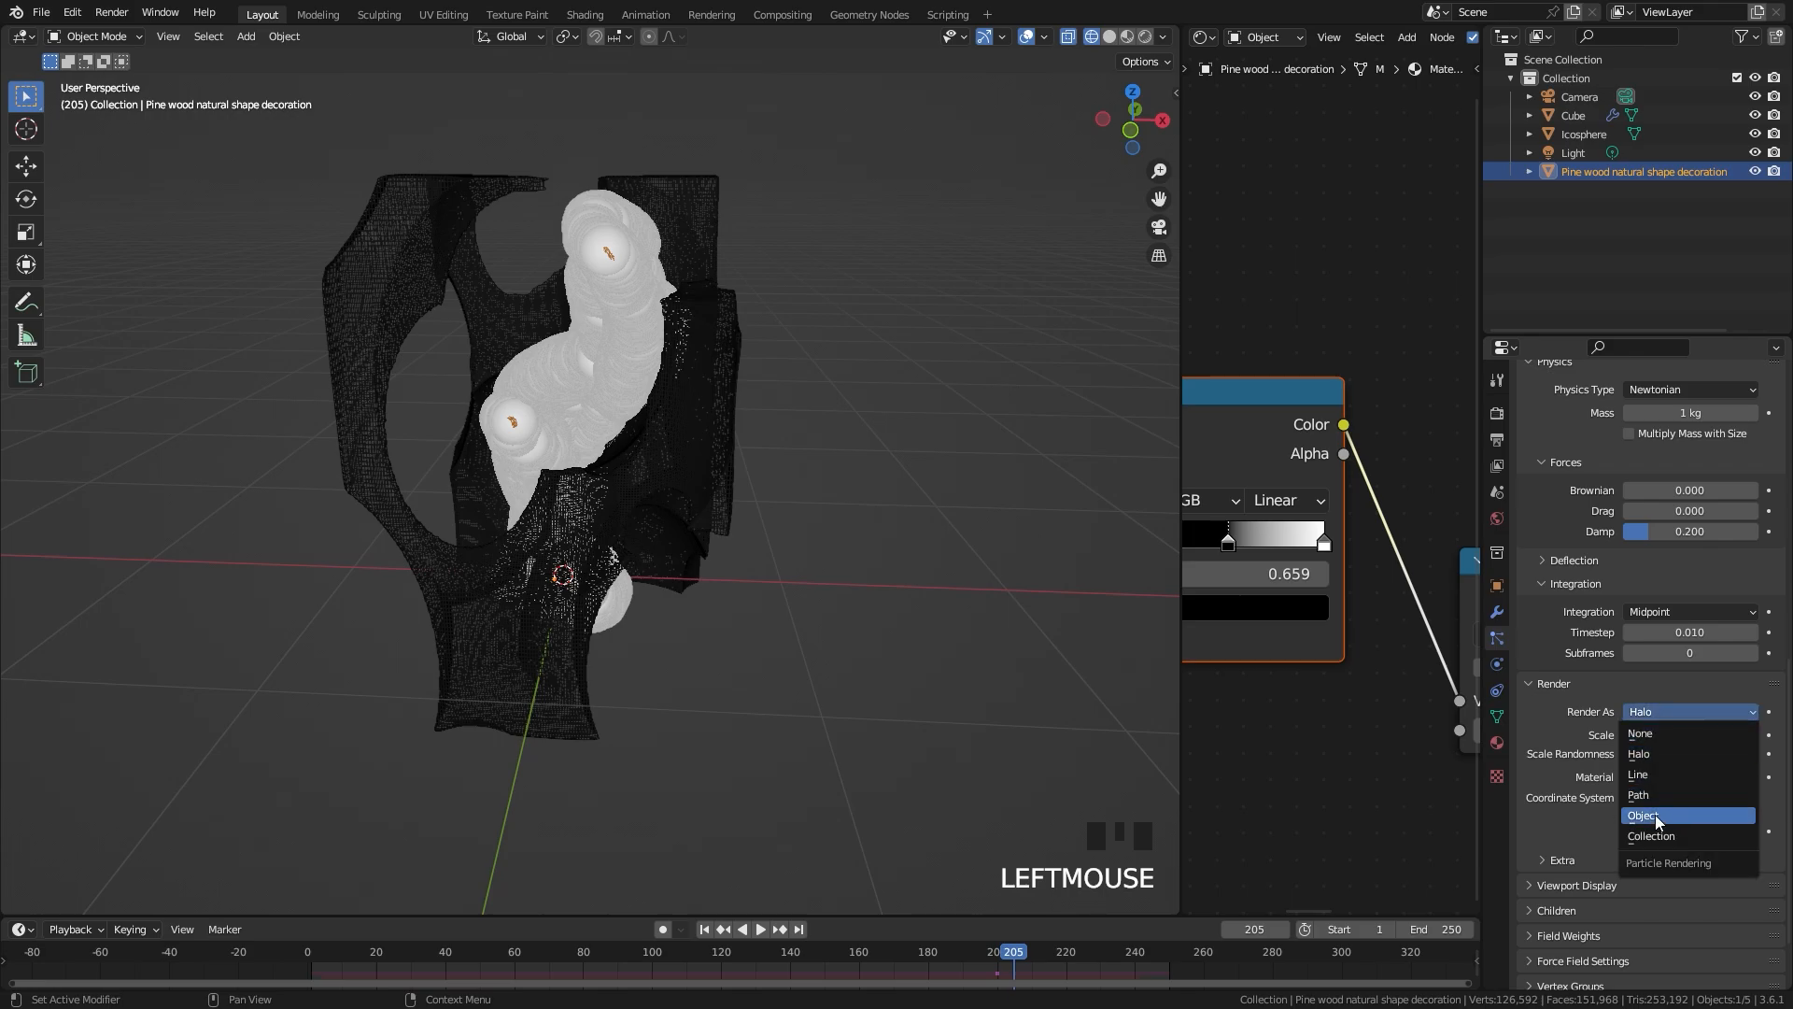
click(1656, 814)
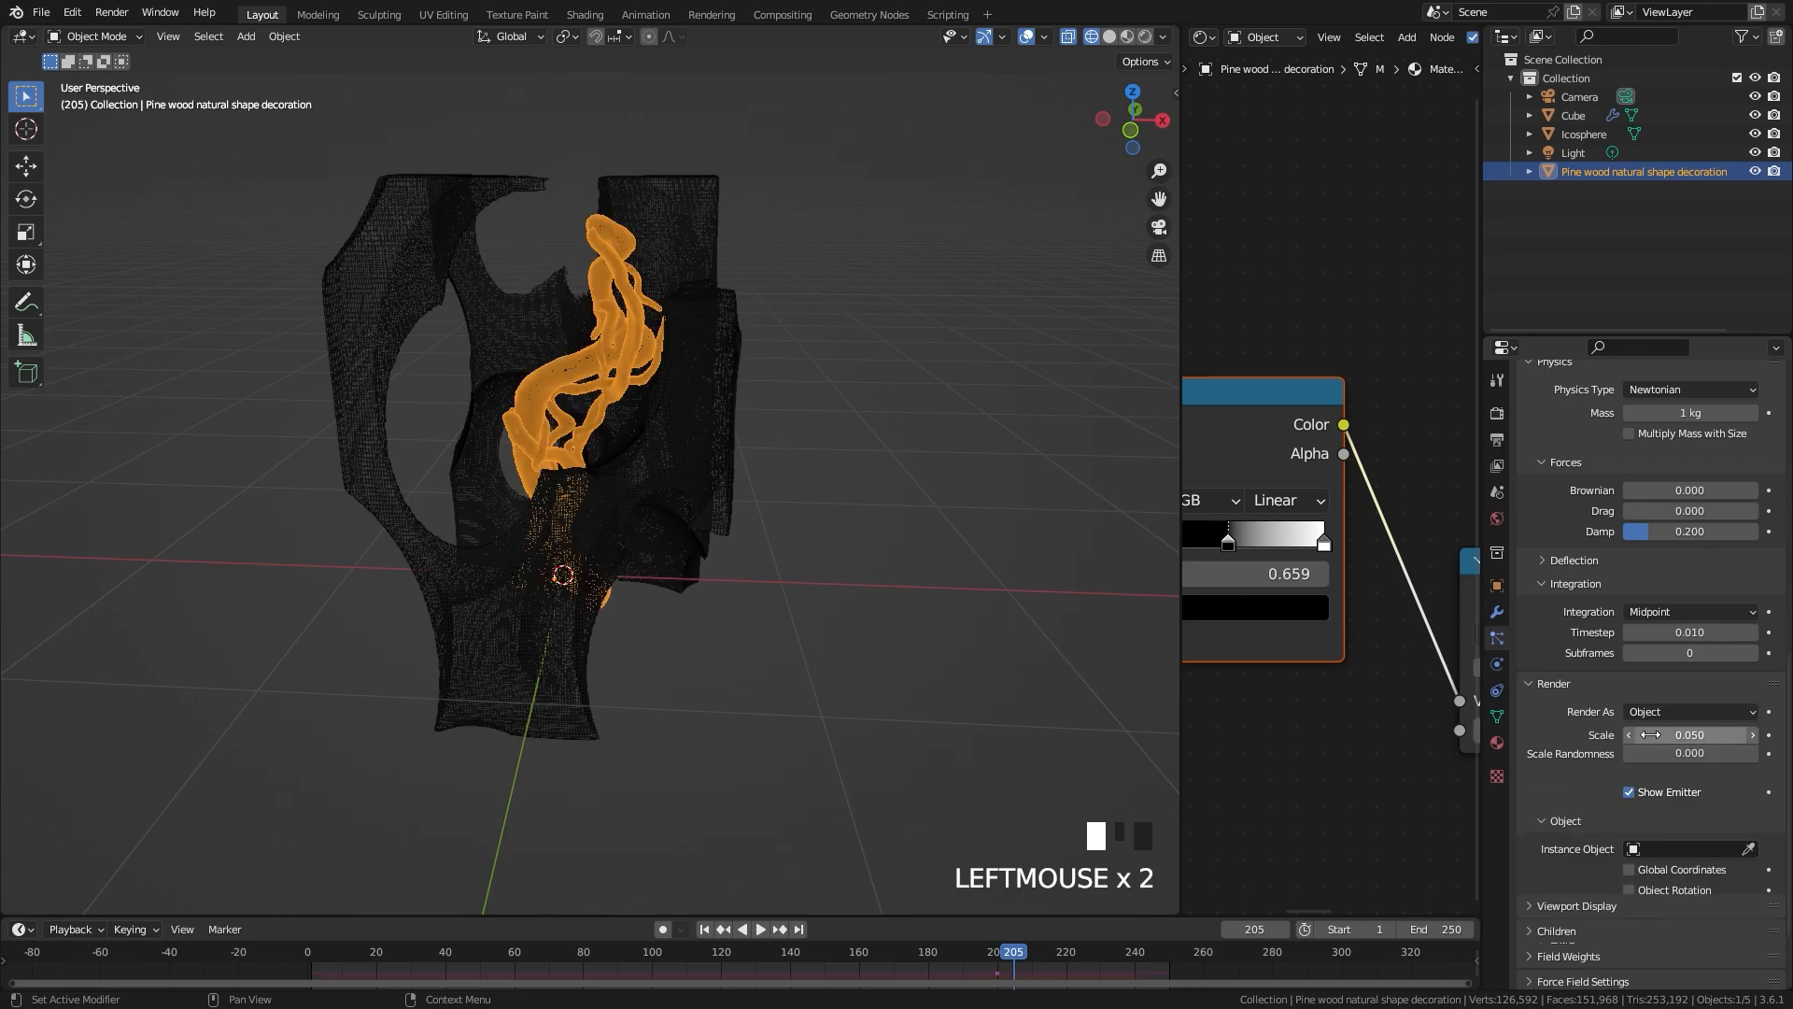
click(1683, 851)
click(1622, 695)
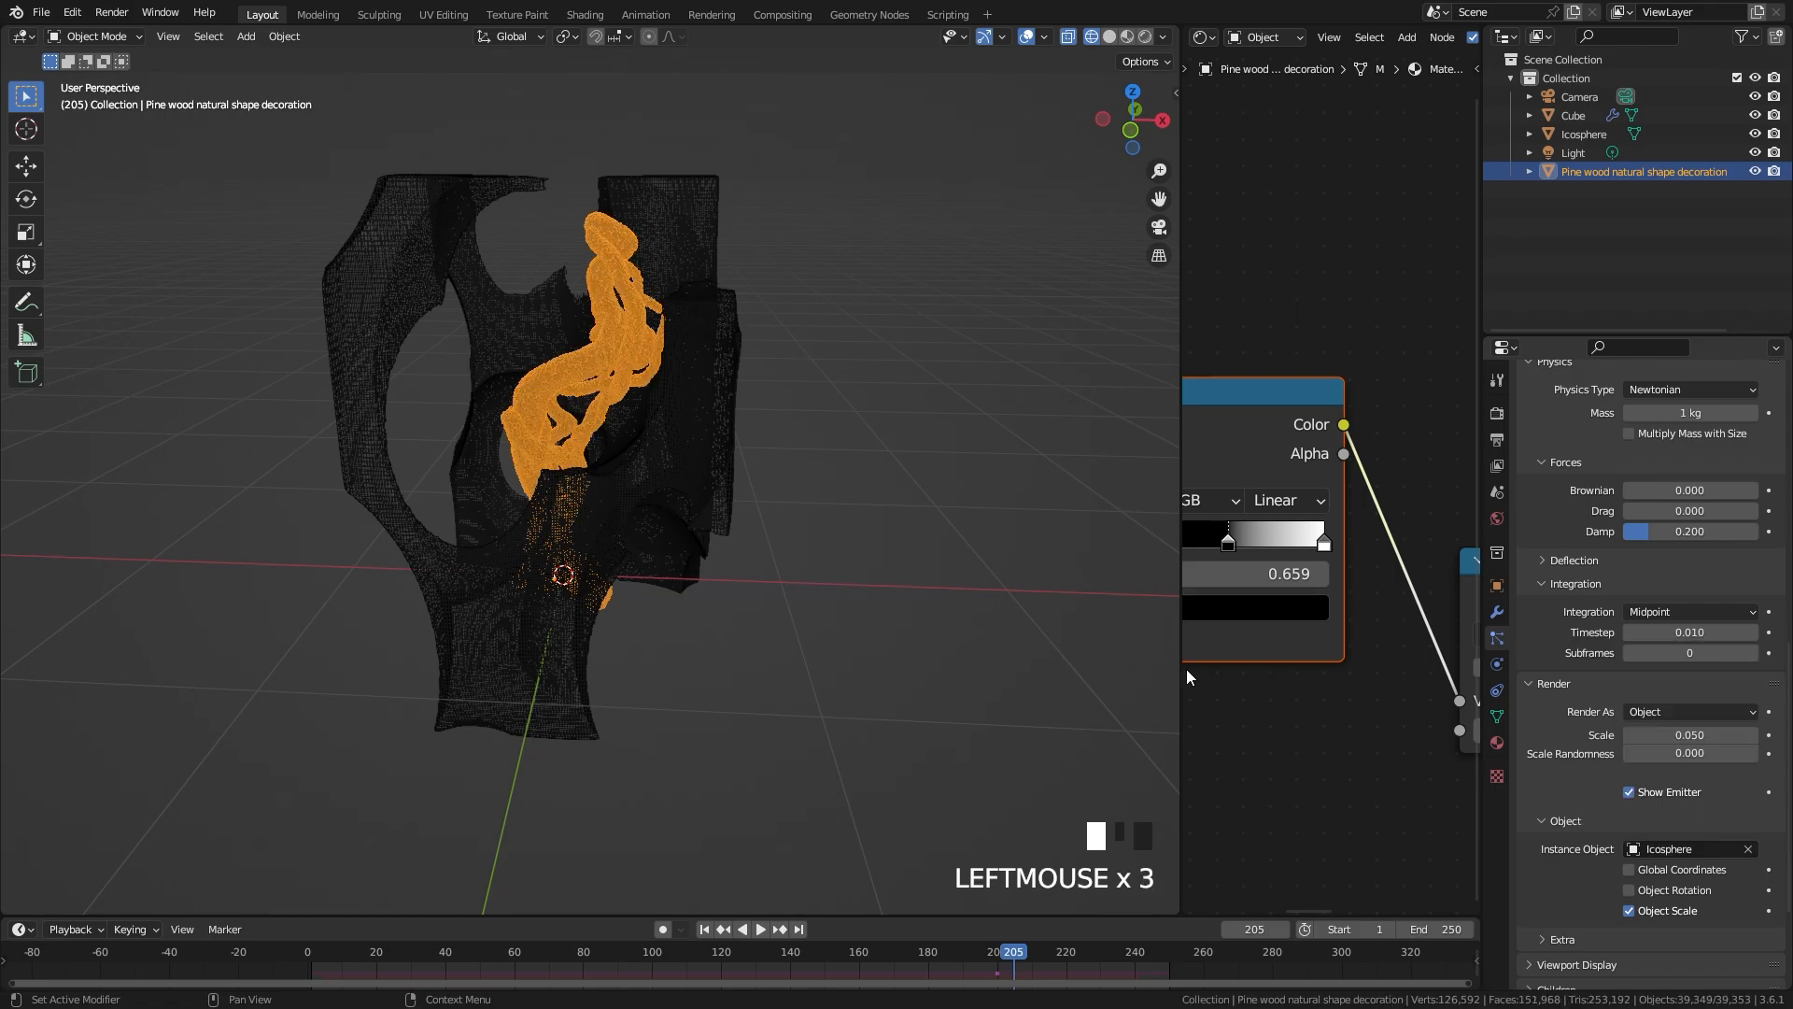
Step: Switch to solid shading with a close view of the instanced particles on the branches
scroll(732, 492, up, 3)
mouse_move(732, 491)
shift+middle_down()
mouse_move(643, 513)
mouse_move(1153, 704)
shift+middle_up()
scroll(658, 536, up, 3)
key(z)
click(784, 546)
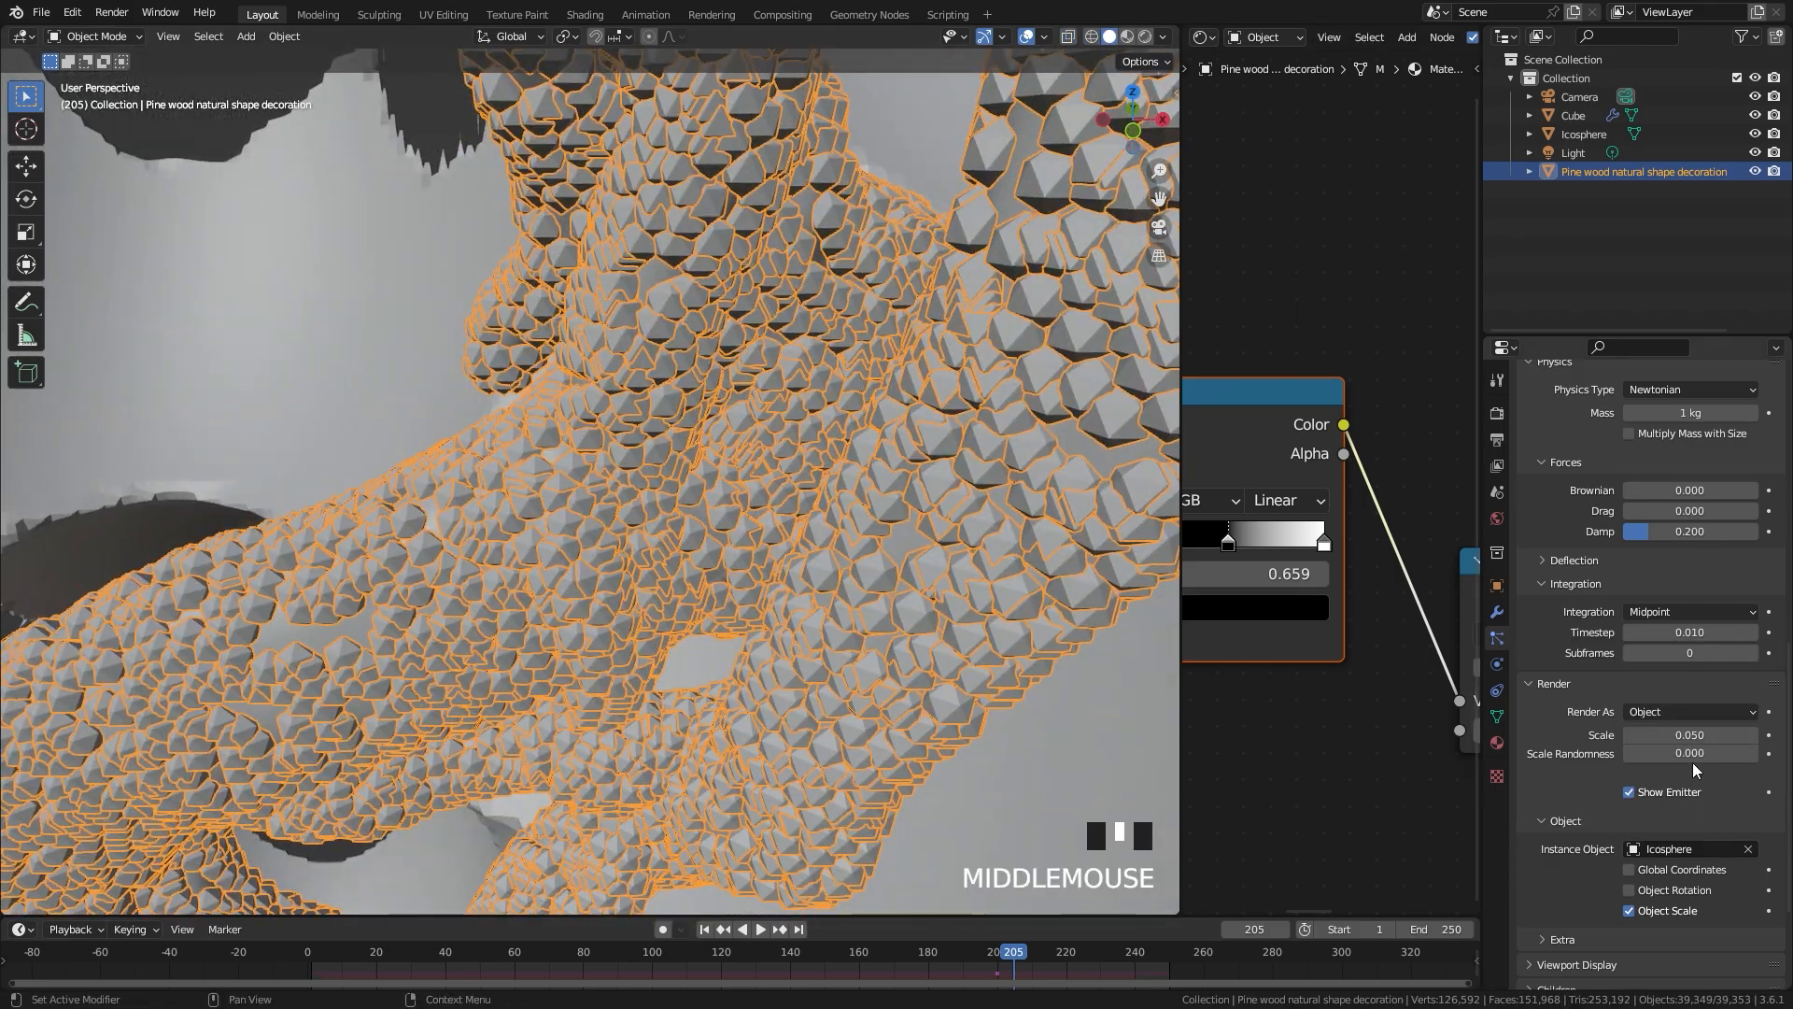
Step: Set the particle render scale to 0.02 and check the instance size on the branches
click(1692, 735)
key(BackSpace)
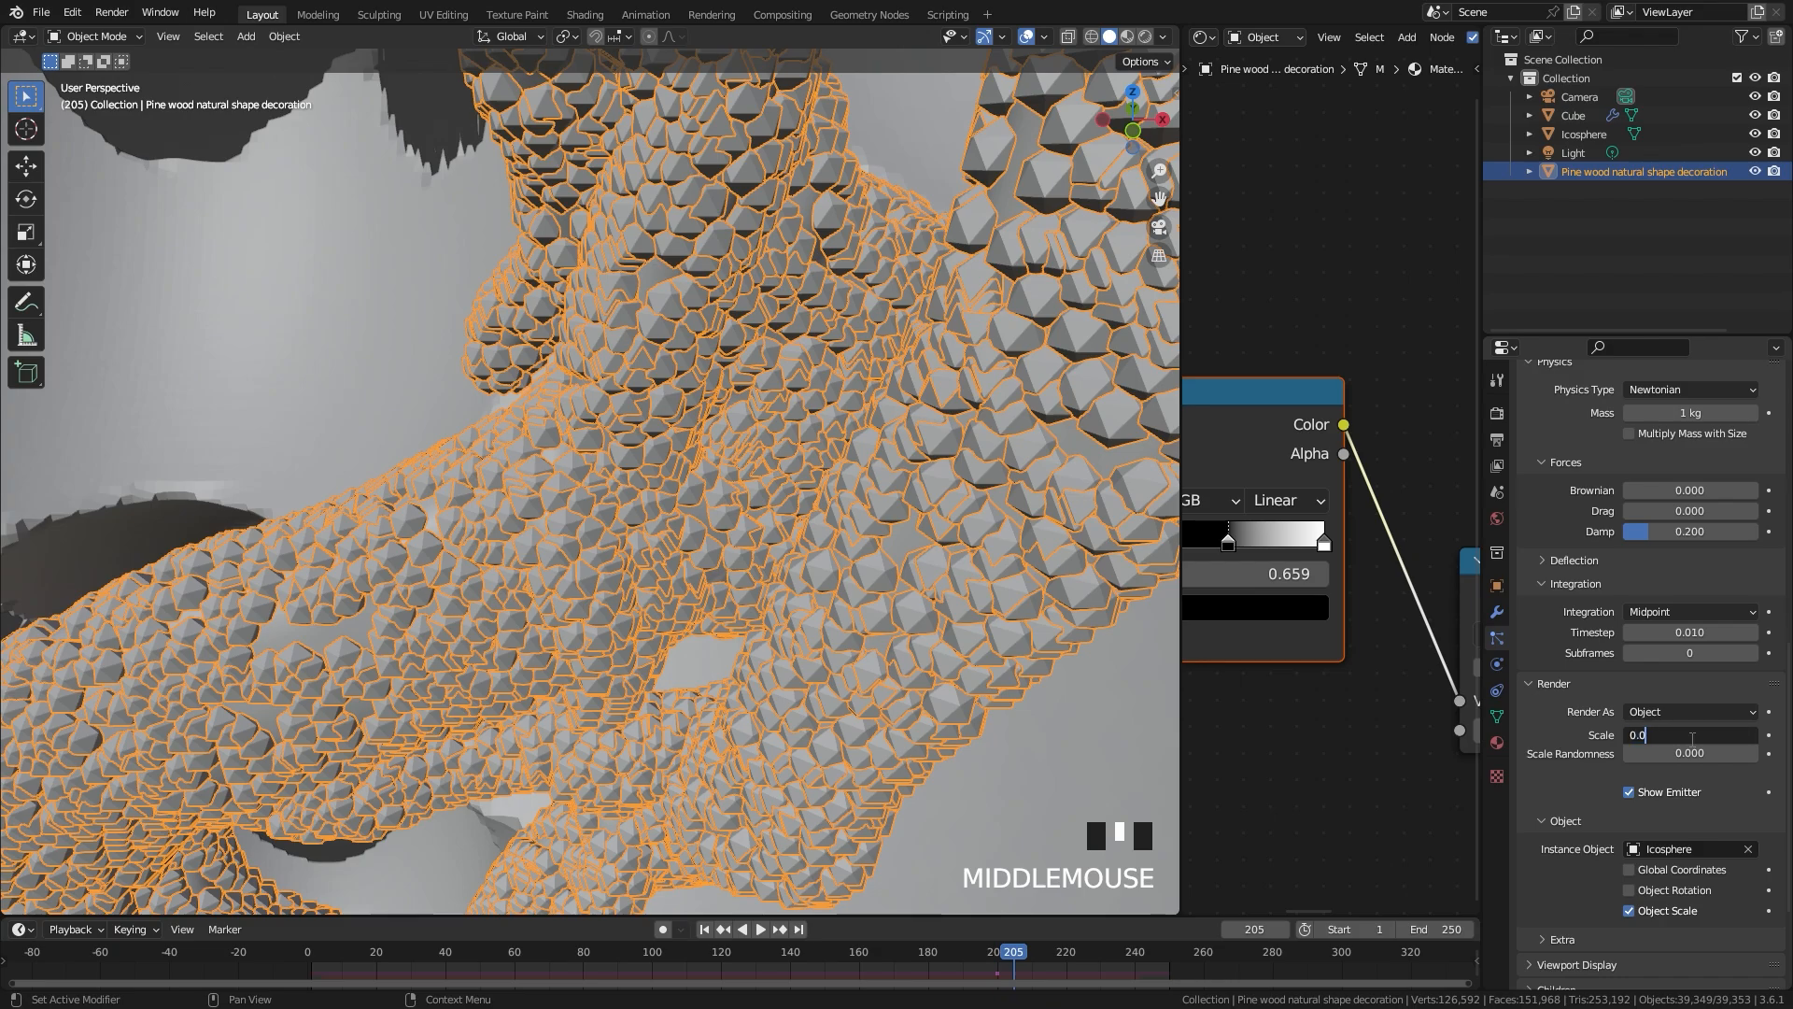
click(1588, 771)
scroll(794, 654, down, 5)
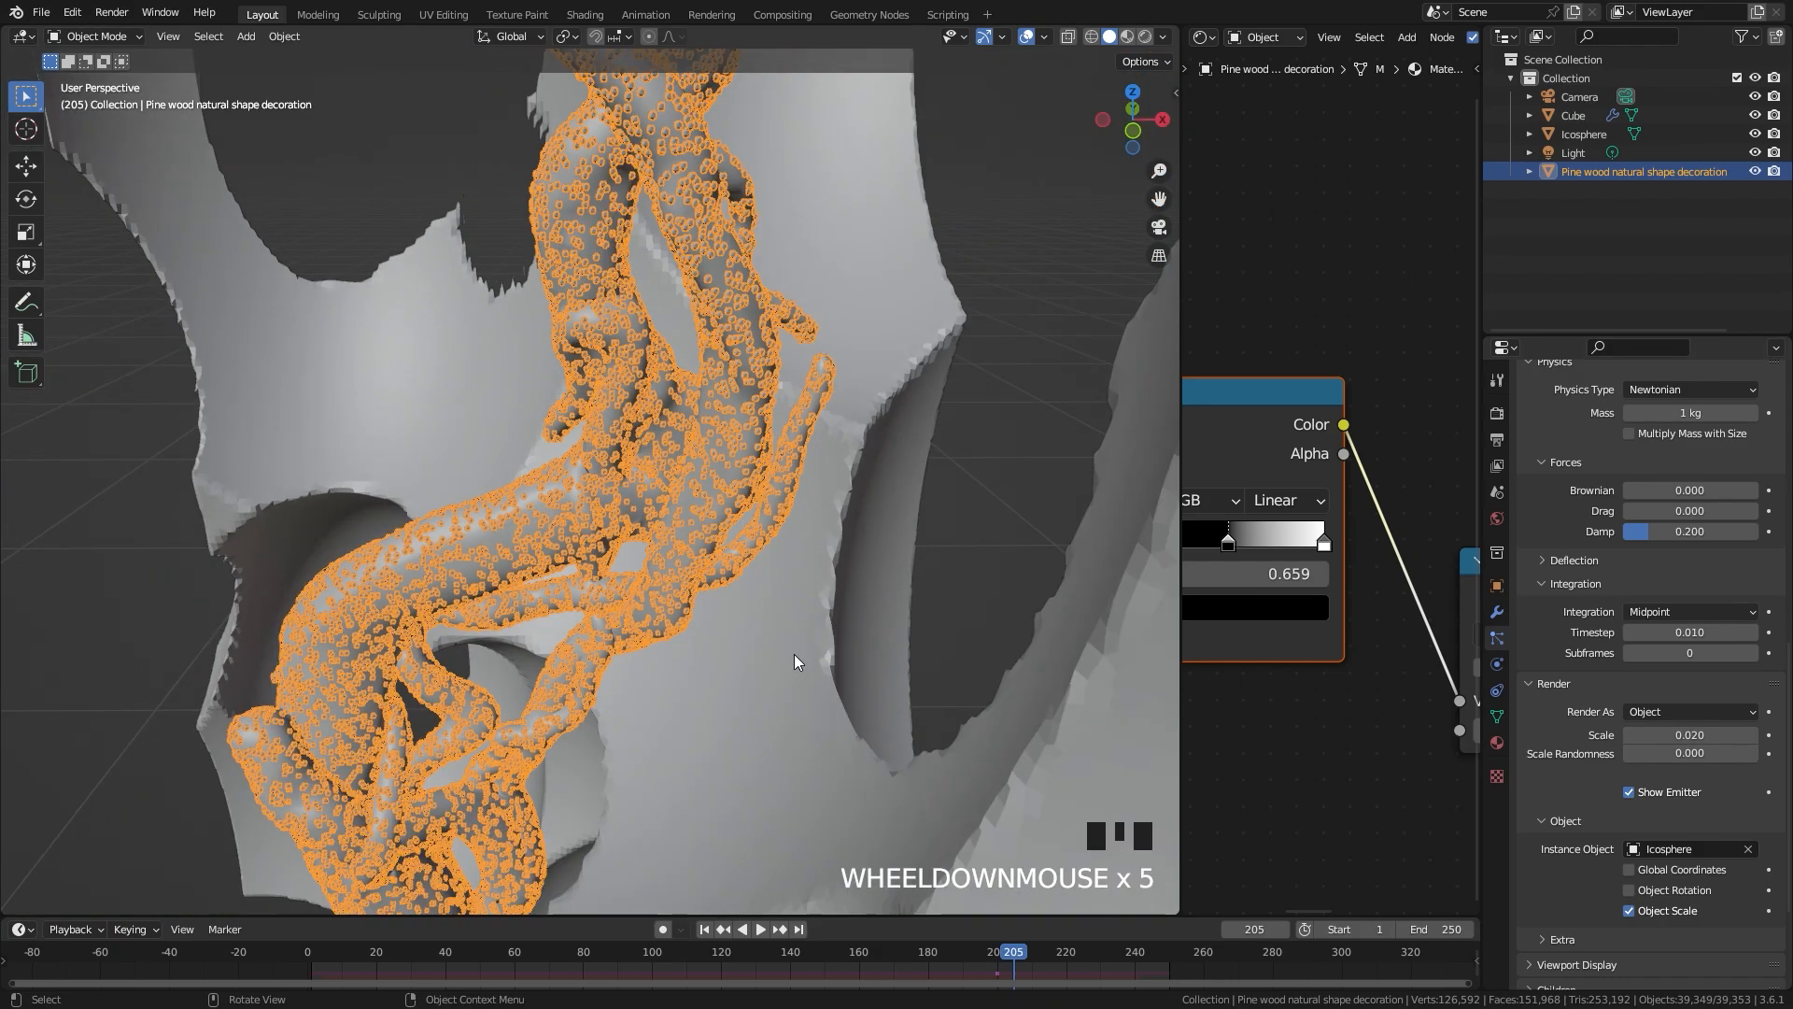
middle_drag(794, 654, 754, 603)
scroll(852, 605, up, 5)
Step: Set the particle render scale to 0.01 and the scale randomness to 0.2
click(1694, 735)
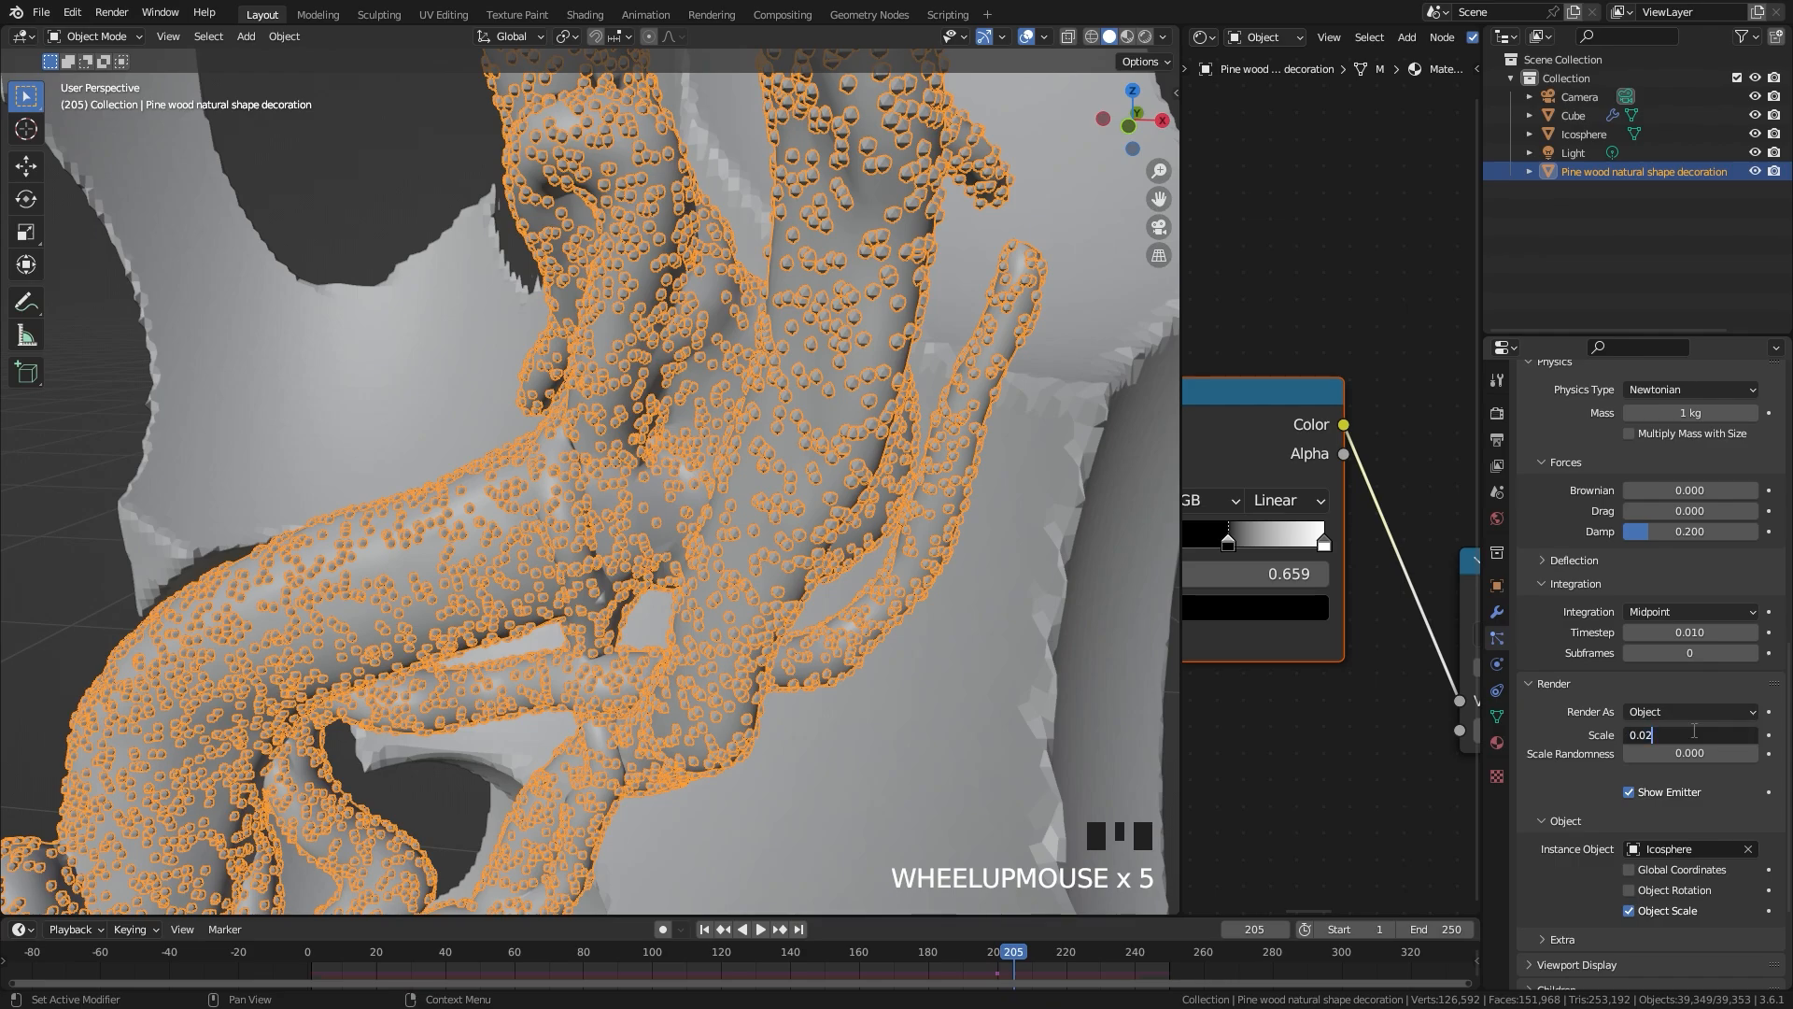
click(1692, 728)
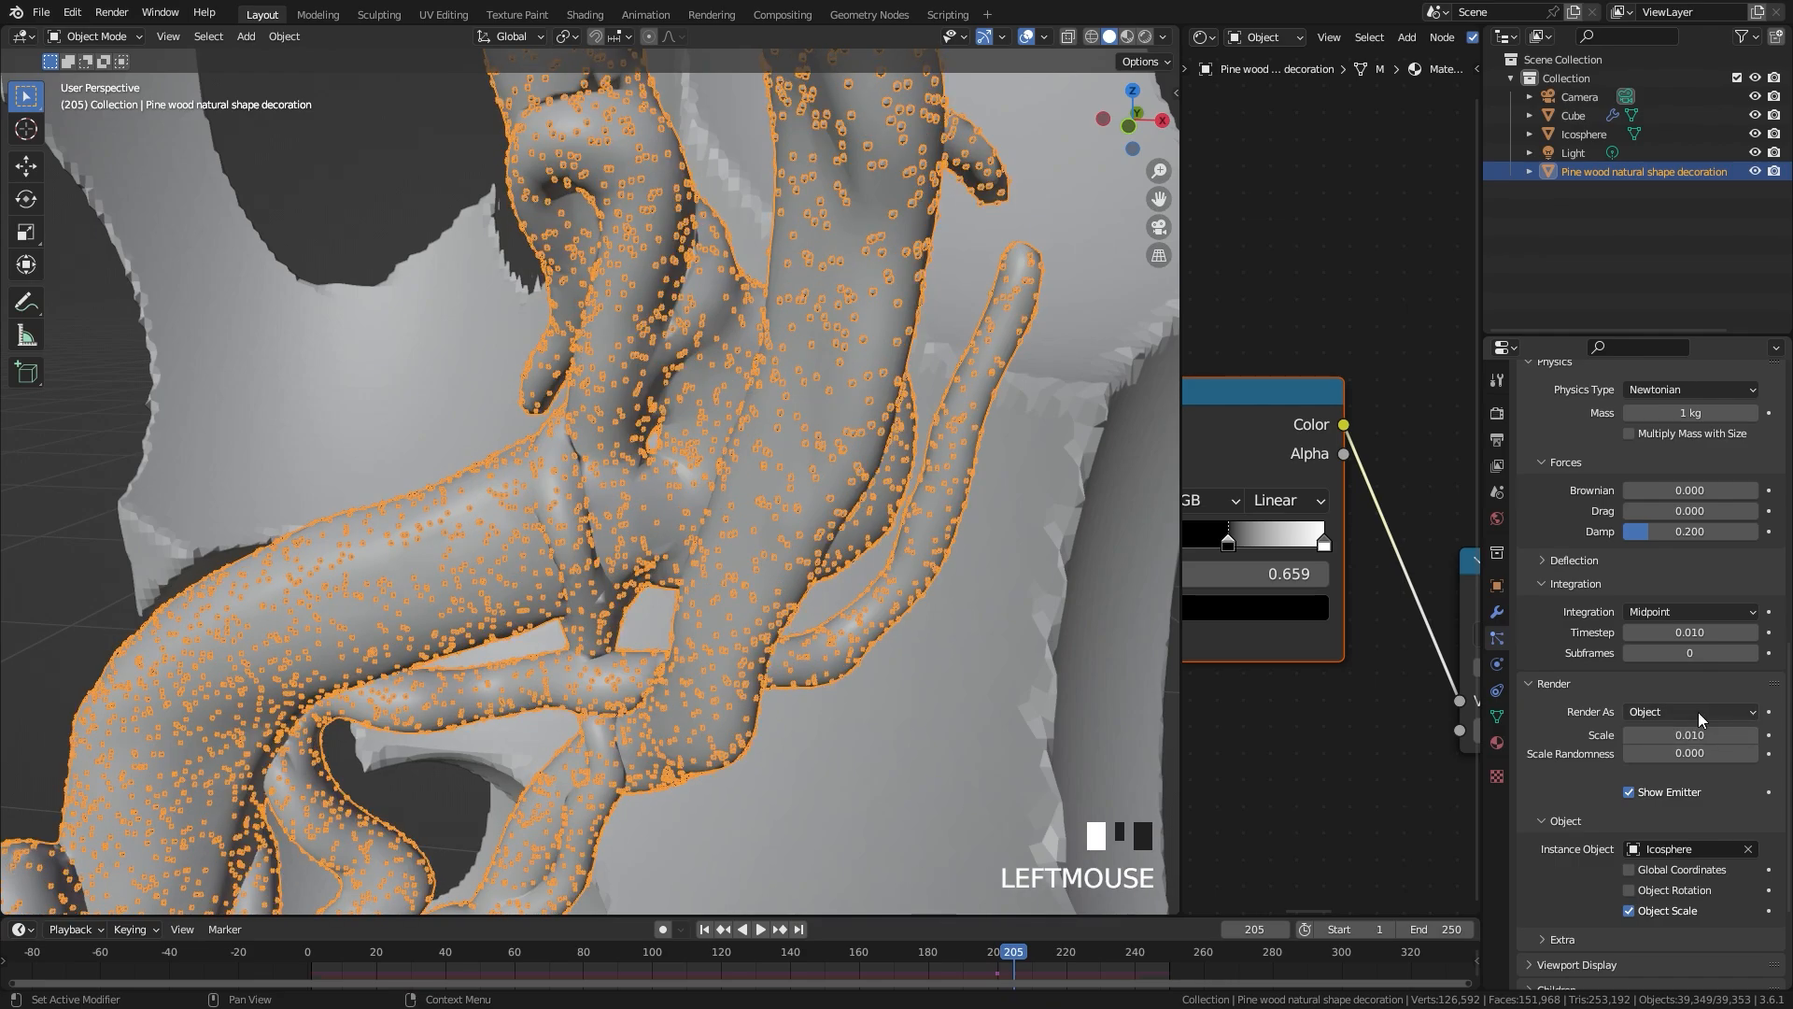
click(1687, 753)
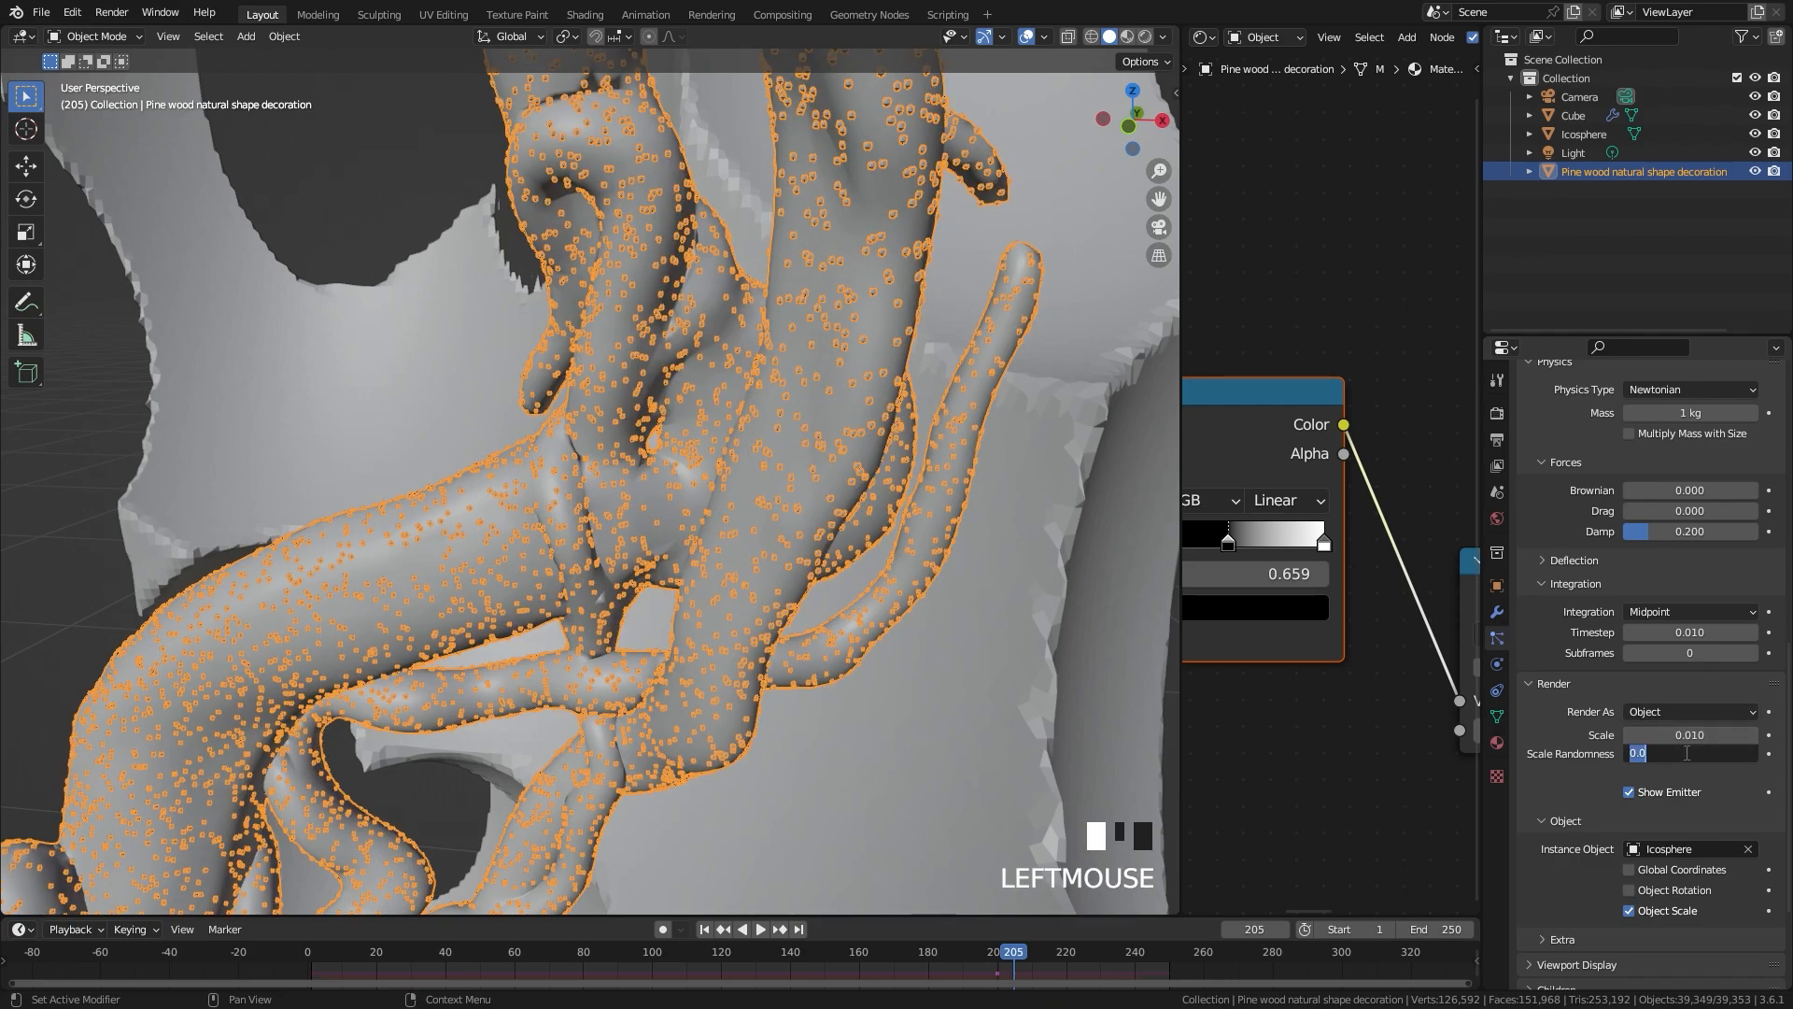
text(.2)
click(1111, 659)
Step: Assign the dp_weight vertex group to the particle density
scroll(1586, 878, down, 4)
click(1575, 900)
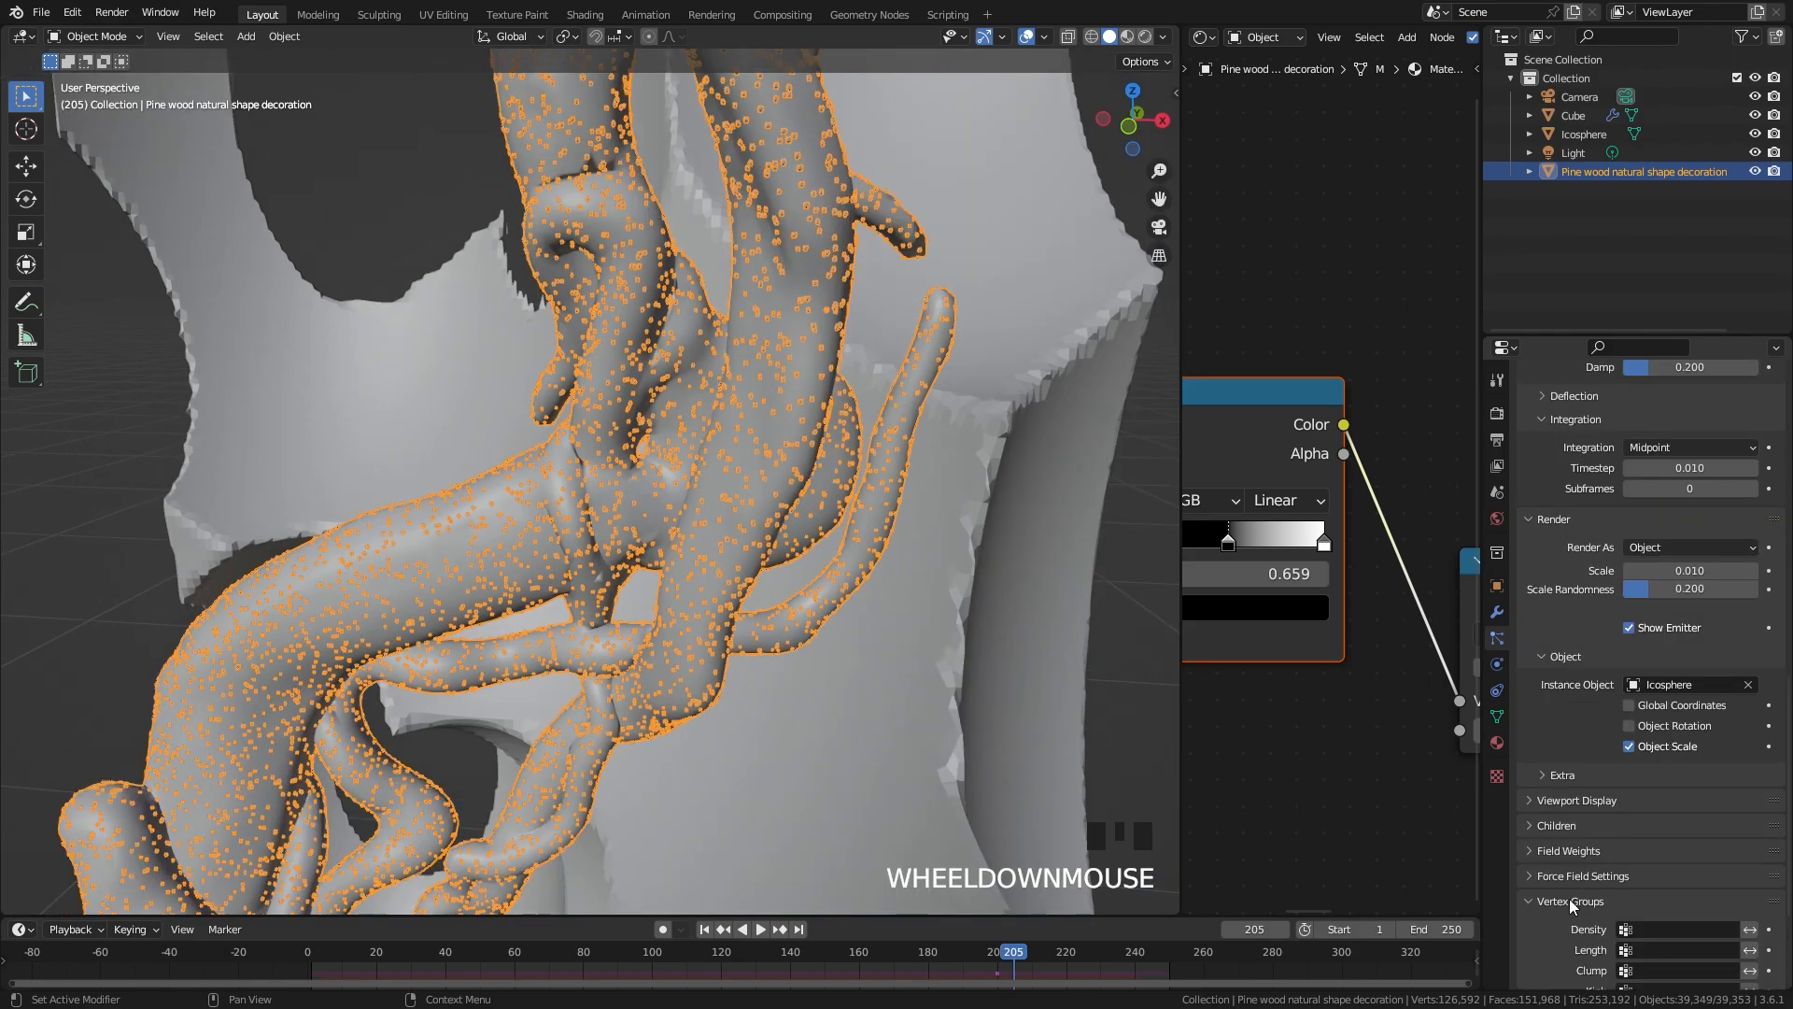
scroll(1608, 839, down, 4)
click(1666, 781)
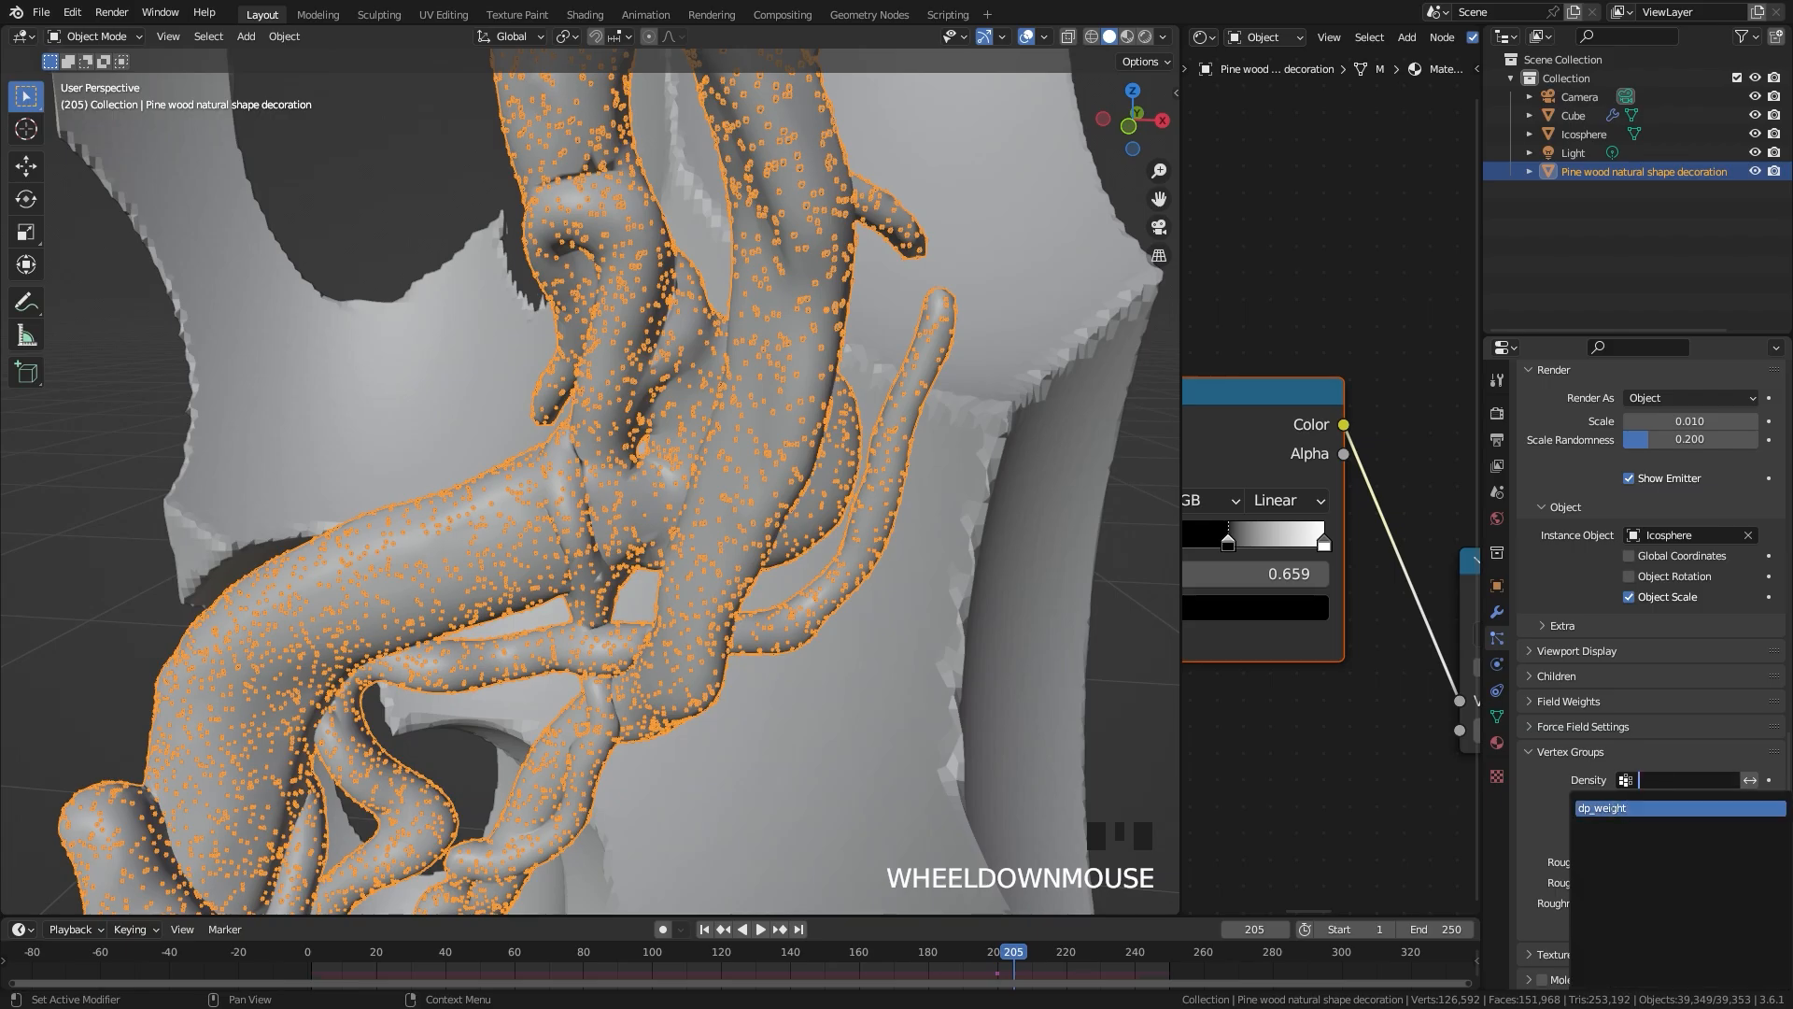
click(1602, 808)
Step: Select the Cube object and examine up close how the particles are distributed along the thin branch
key(shift+z)
scroll(758, 428, up, 2)
mouse_move(758, 428)
middle_down()
mouse_move(613, 548)
mouse_move(641, 548)
middle_up()
key(shift+z)
scroll(799, 542, up, 4)
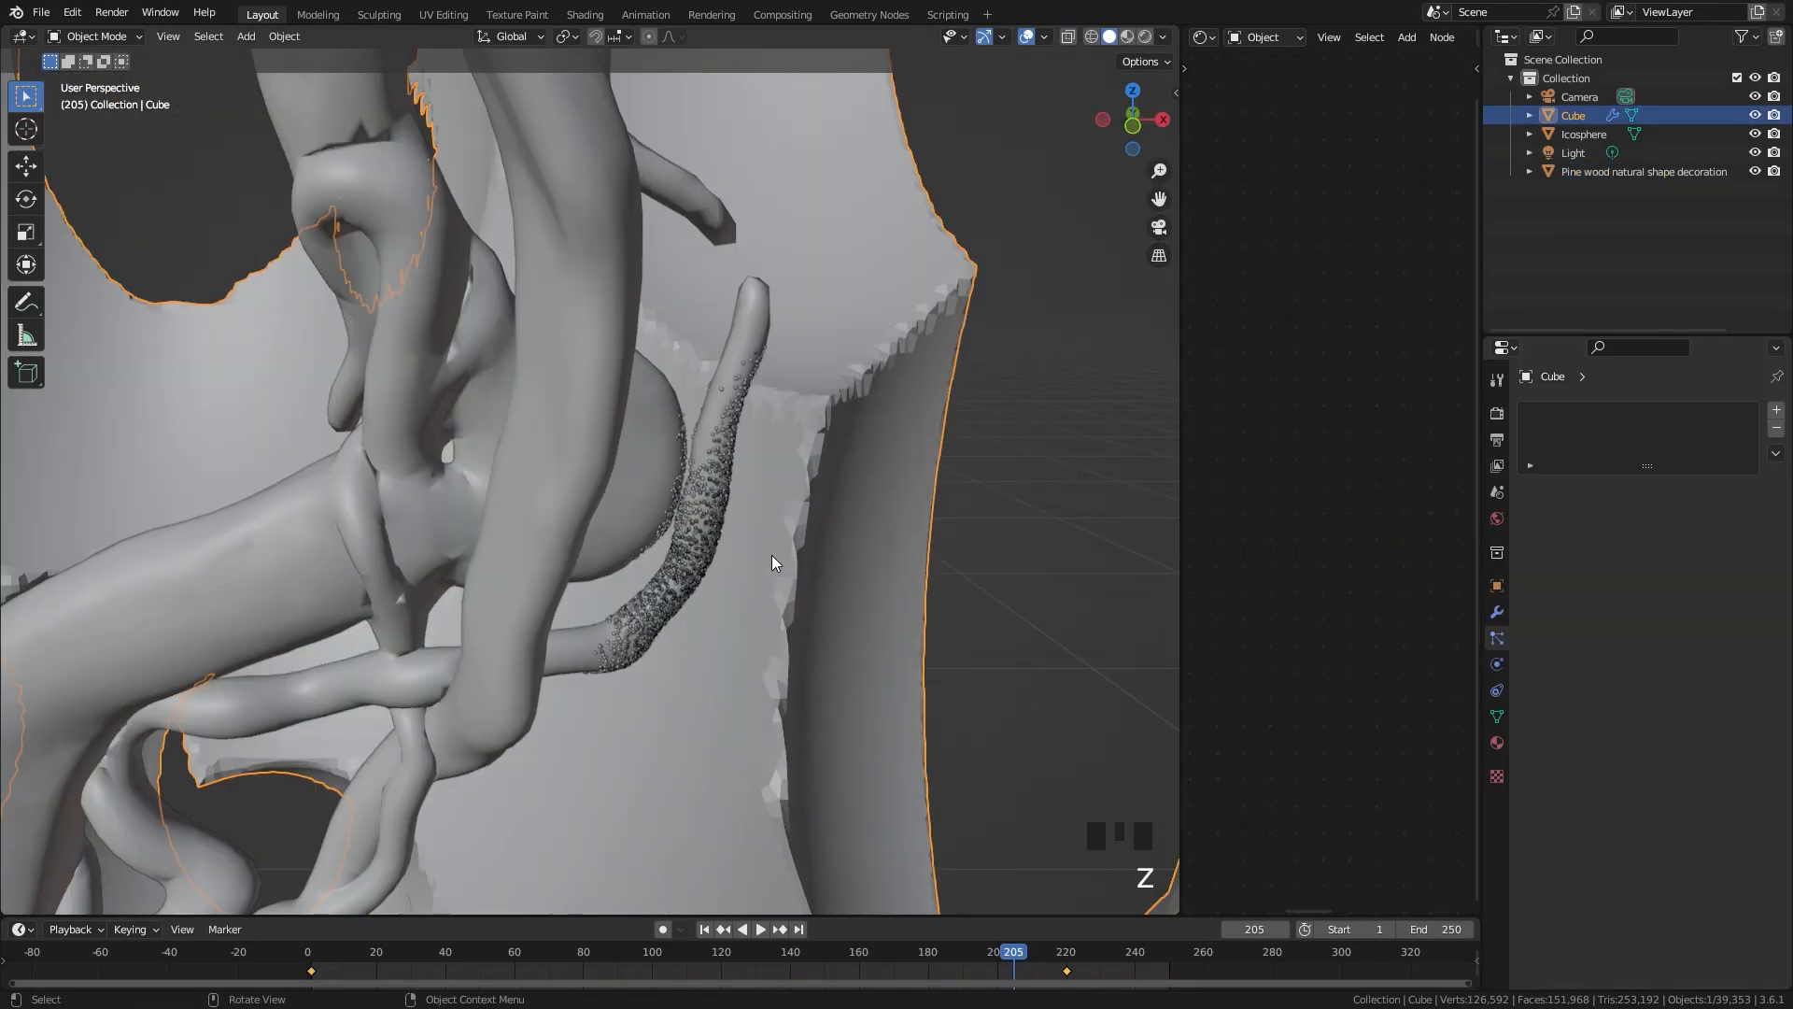
middle_drag(771, 555, 889, 428)
scroll(816, 499, up, 3)
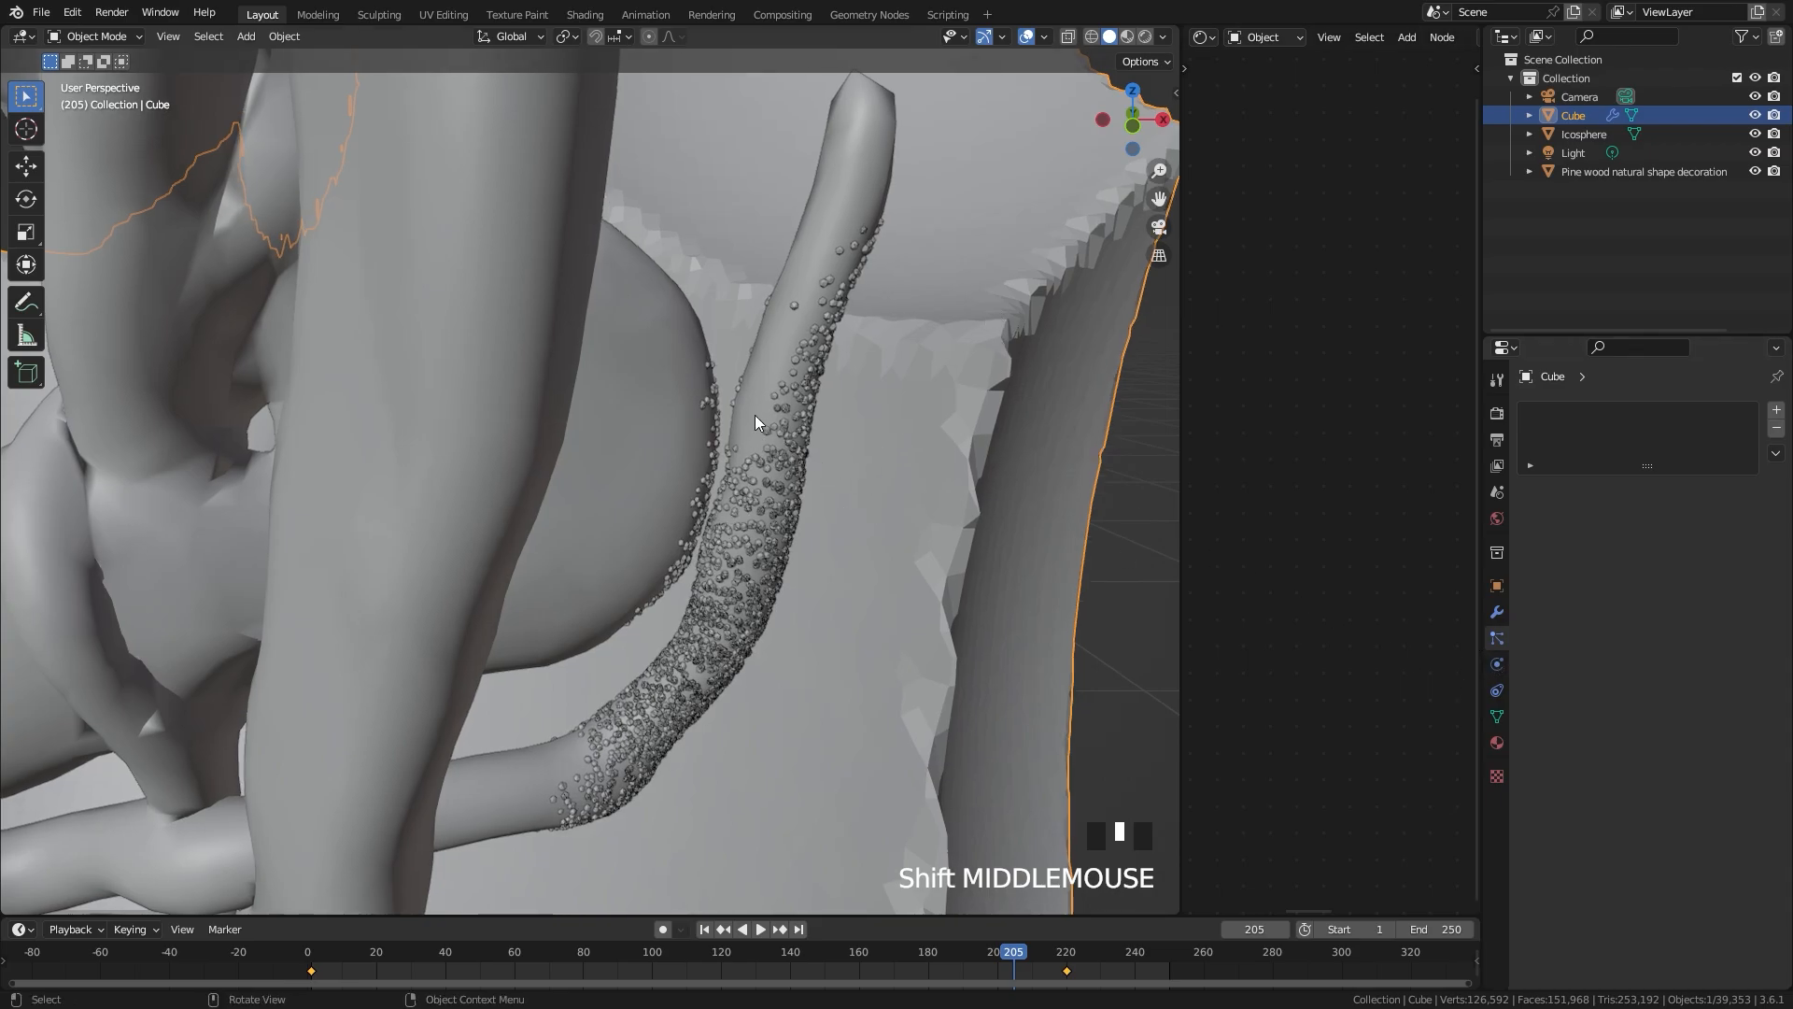
Step: Set the proximity distance of the Cube's Dynamic Paint brush to 0.02
click(1496, 665)
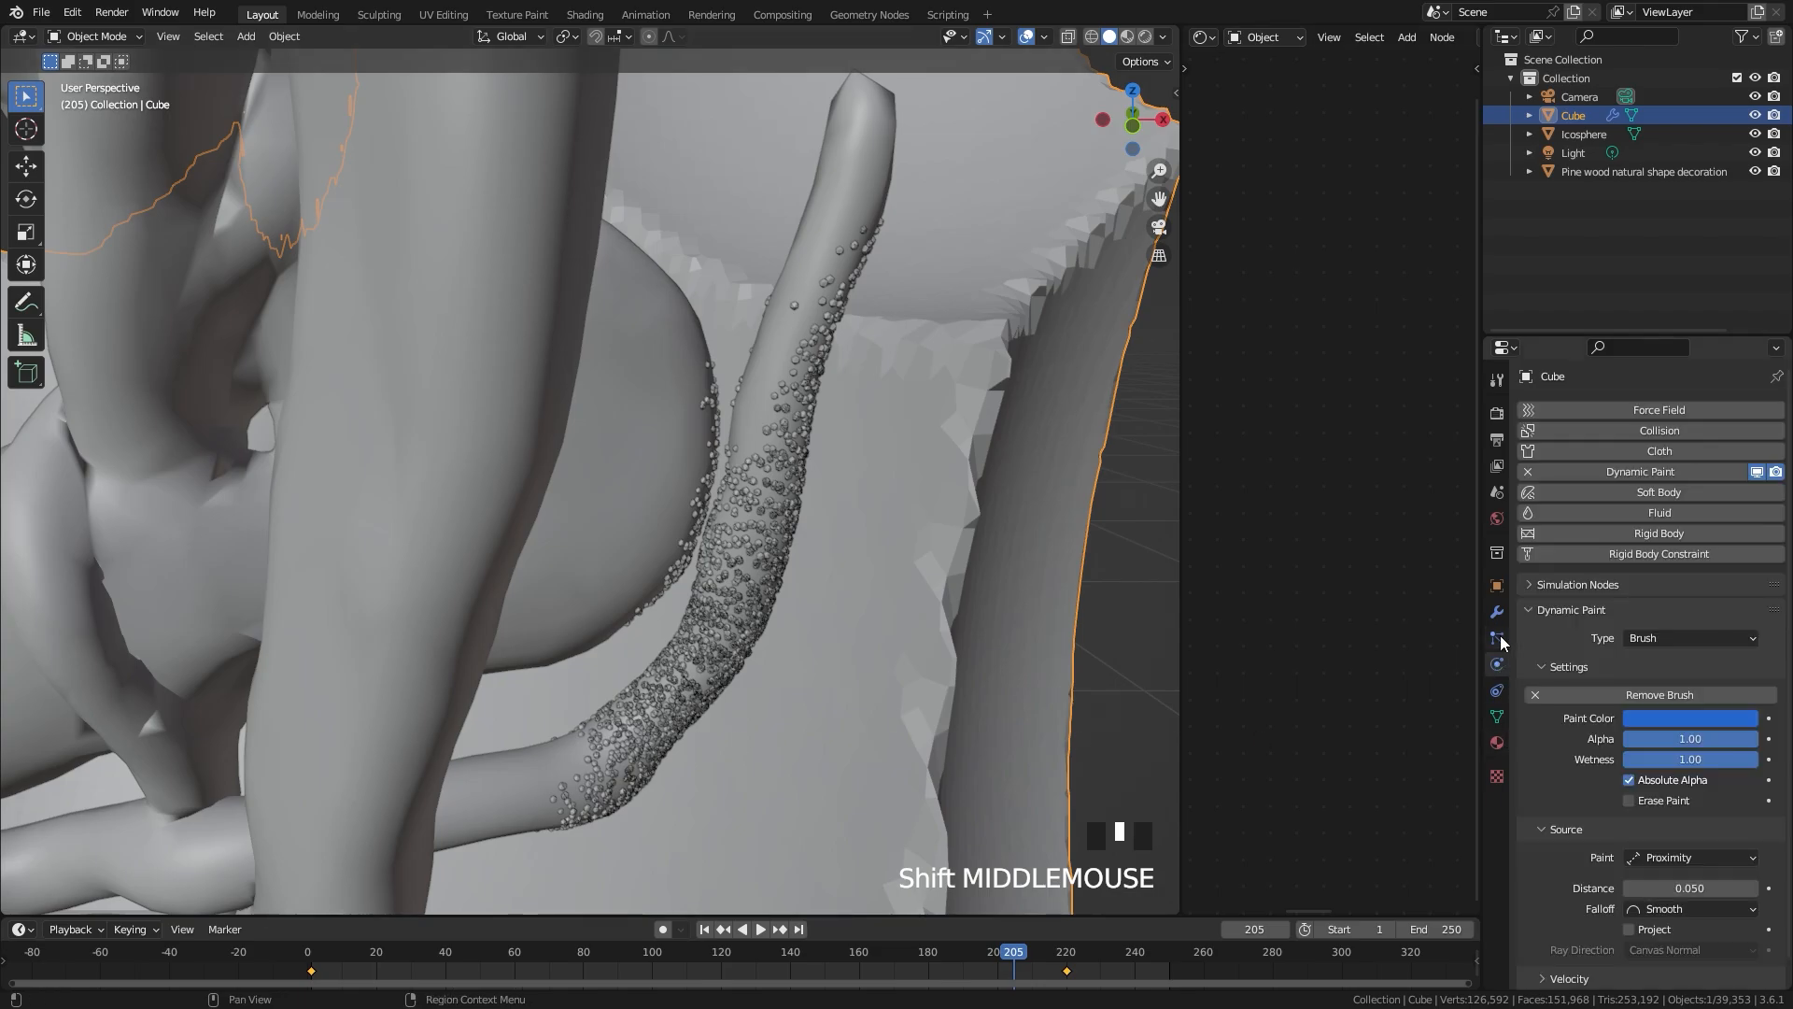
scroll(1594, 803, down, 2)
click(1707, 864)
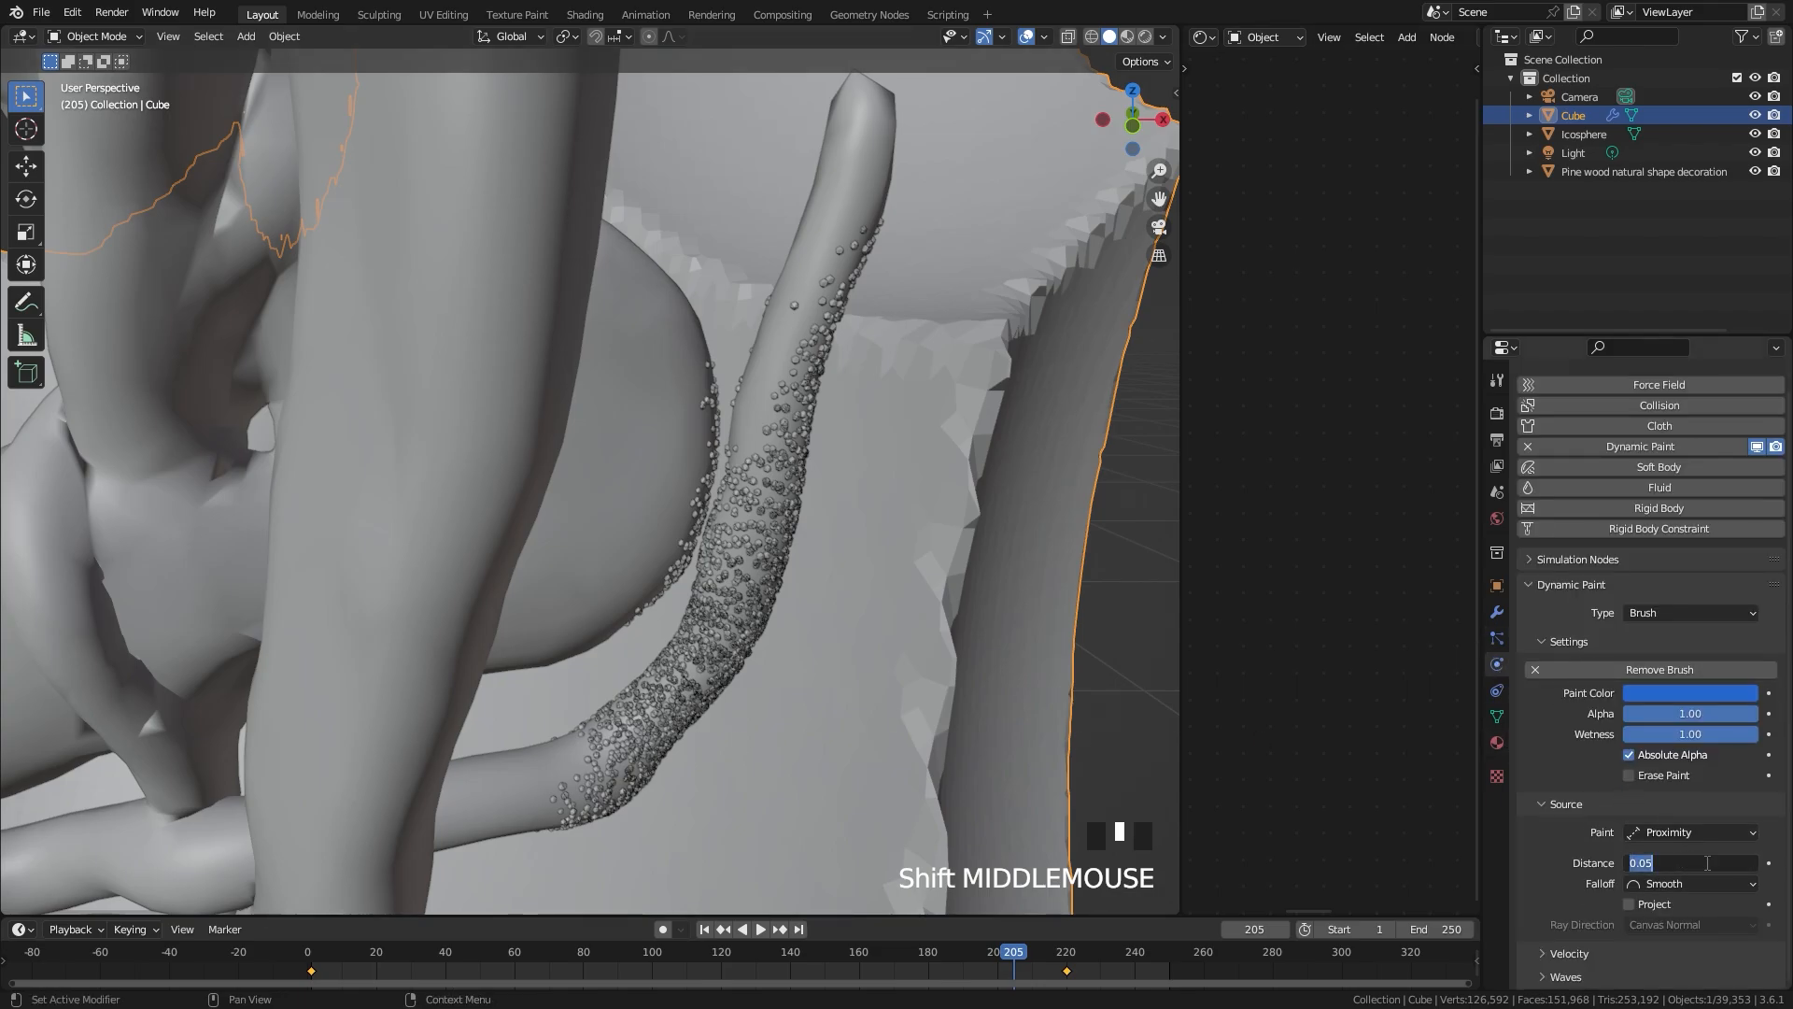
click(1706, 863)
key(BackSpace)
text(2)
click(1461, 861)
scroll(769, 527, down, 2)
scroll(757, 531, up, 1)
scroll(756, 530, up, 1)
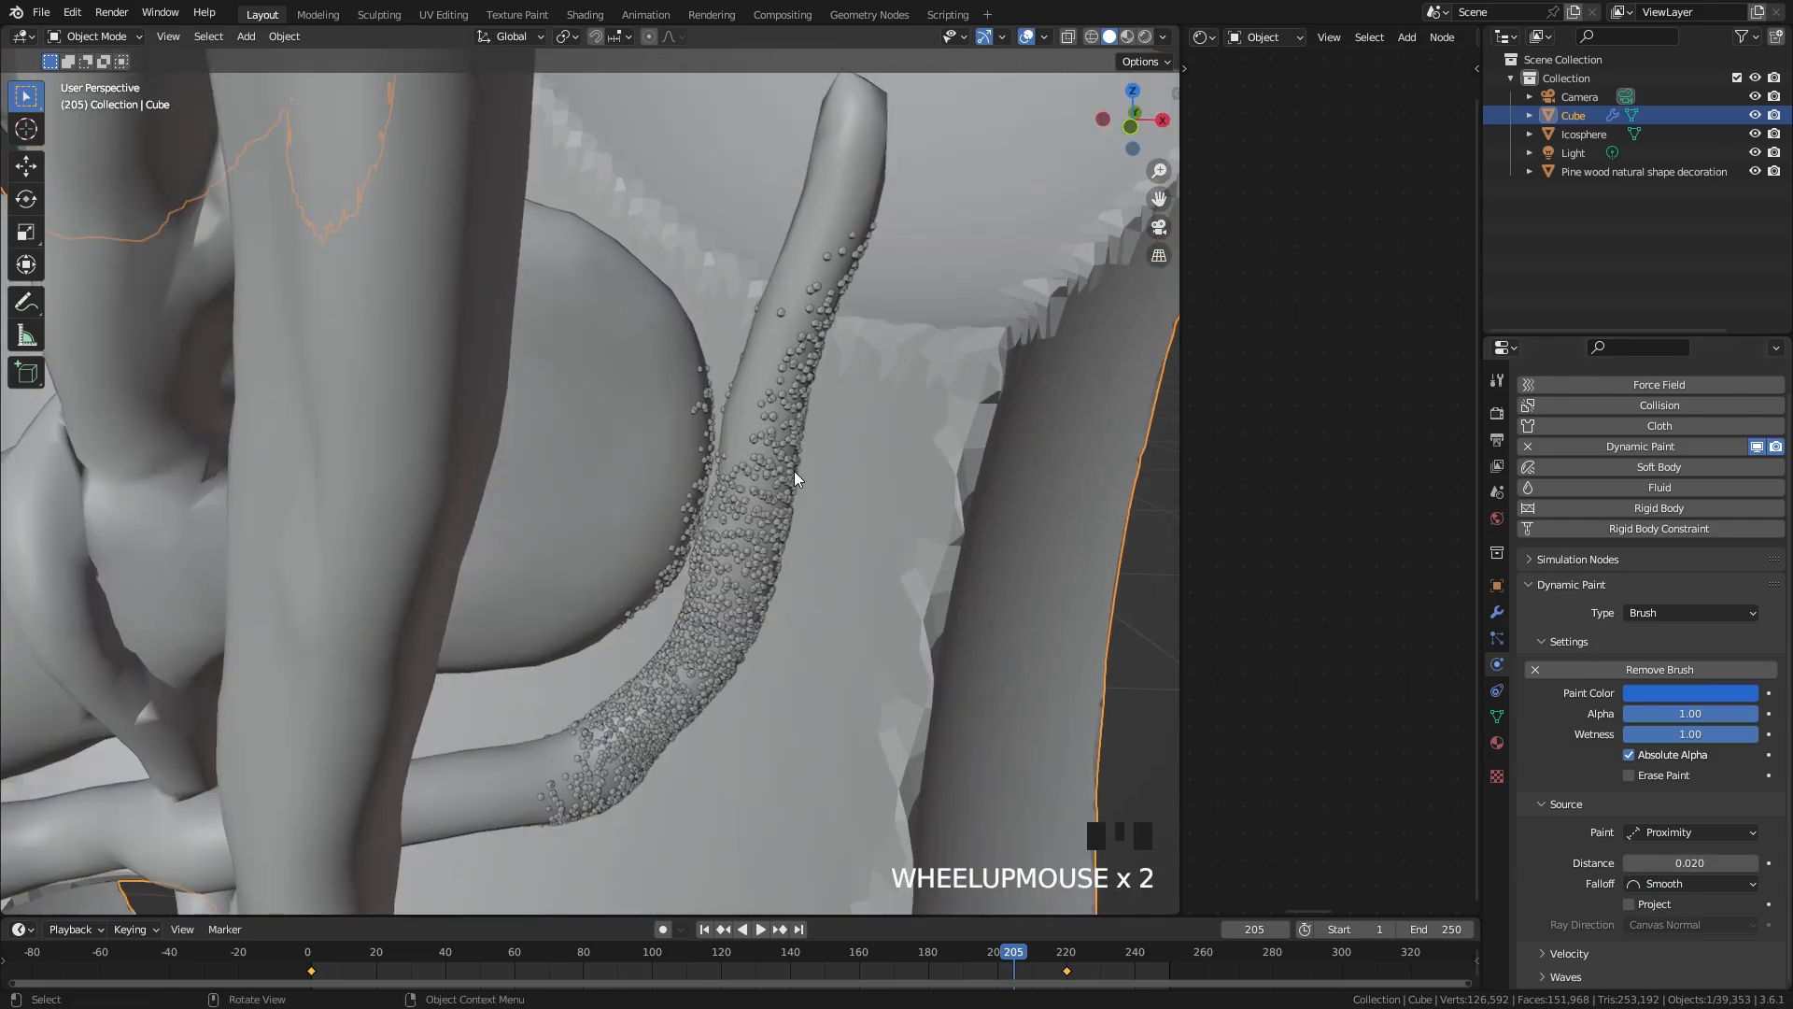
Step: Show the scene in wireframe and add a mesh plane at the origin
scroll(783, 494, down, 2)
key(z)
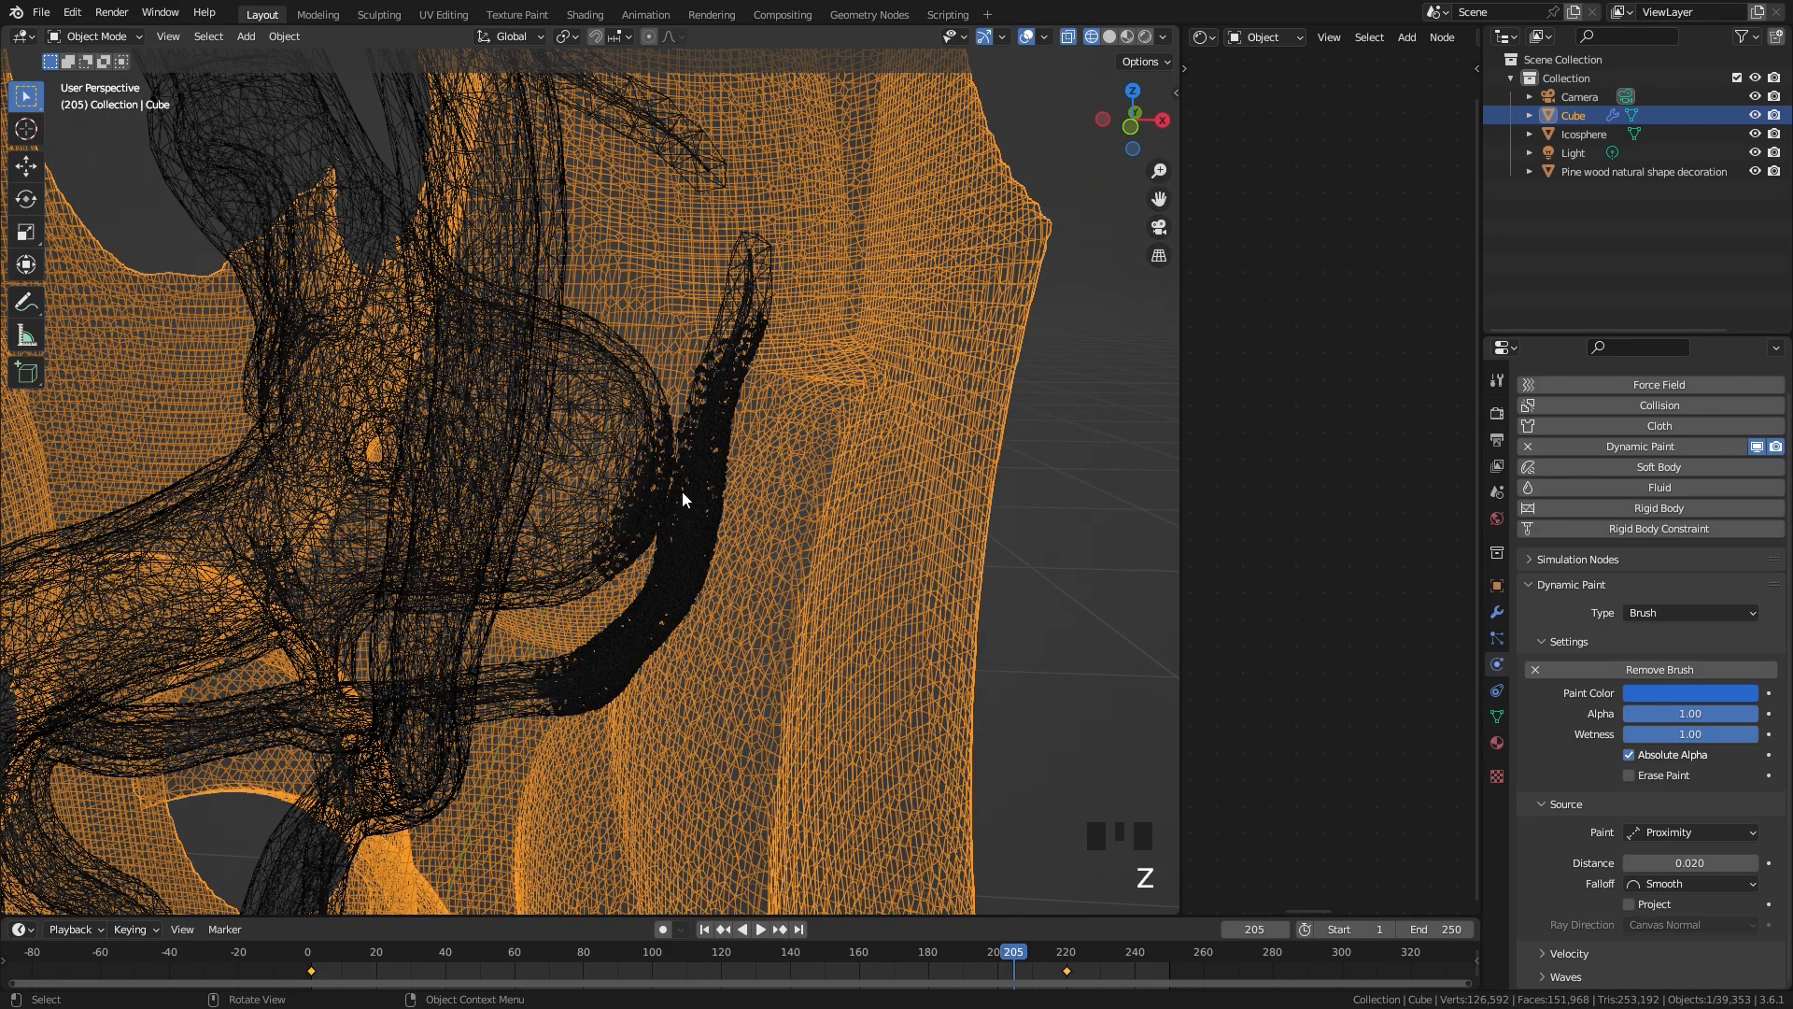
mouse_move(681, 496)
middle_down()
mouse_move(560, 524)
mouse_move(692, 531)
middle_up()
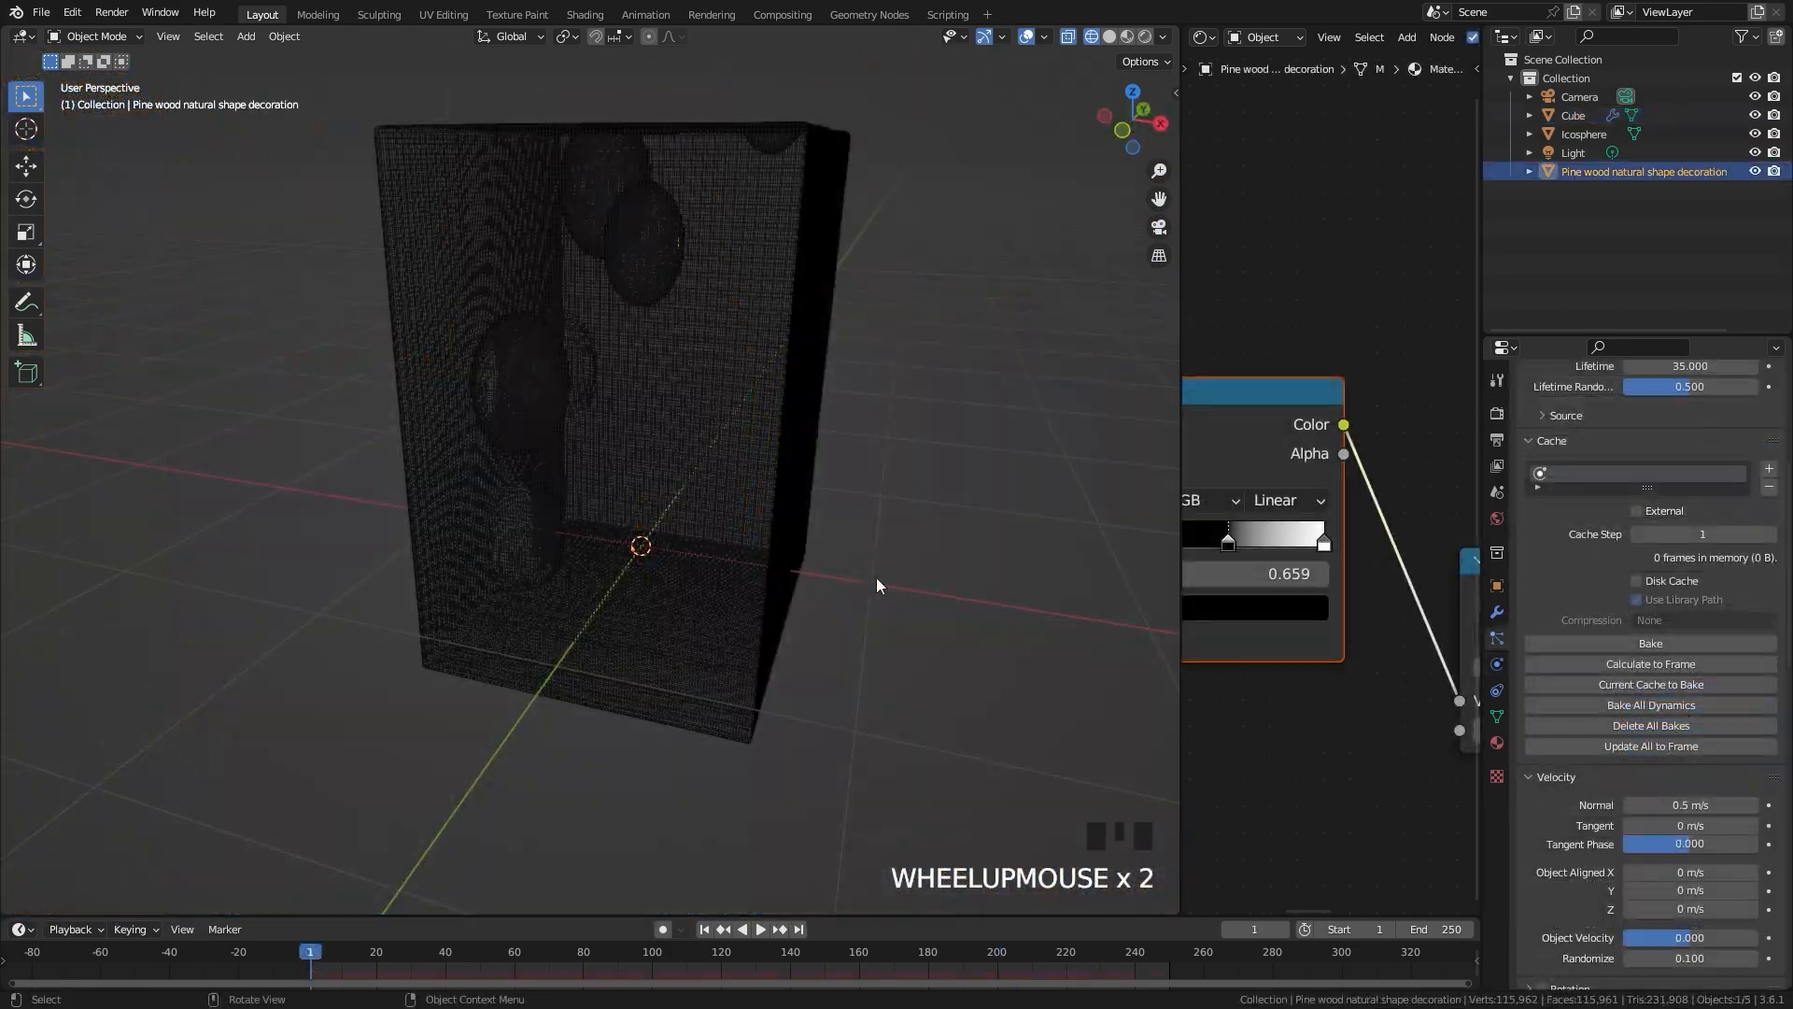
key(shift+a)
mouse_move(663, 494)
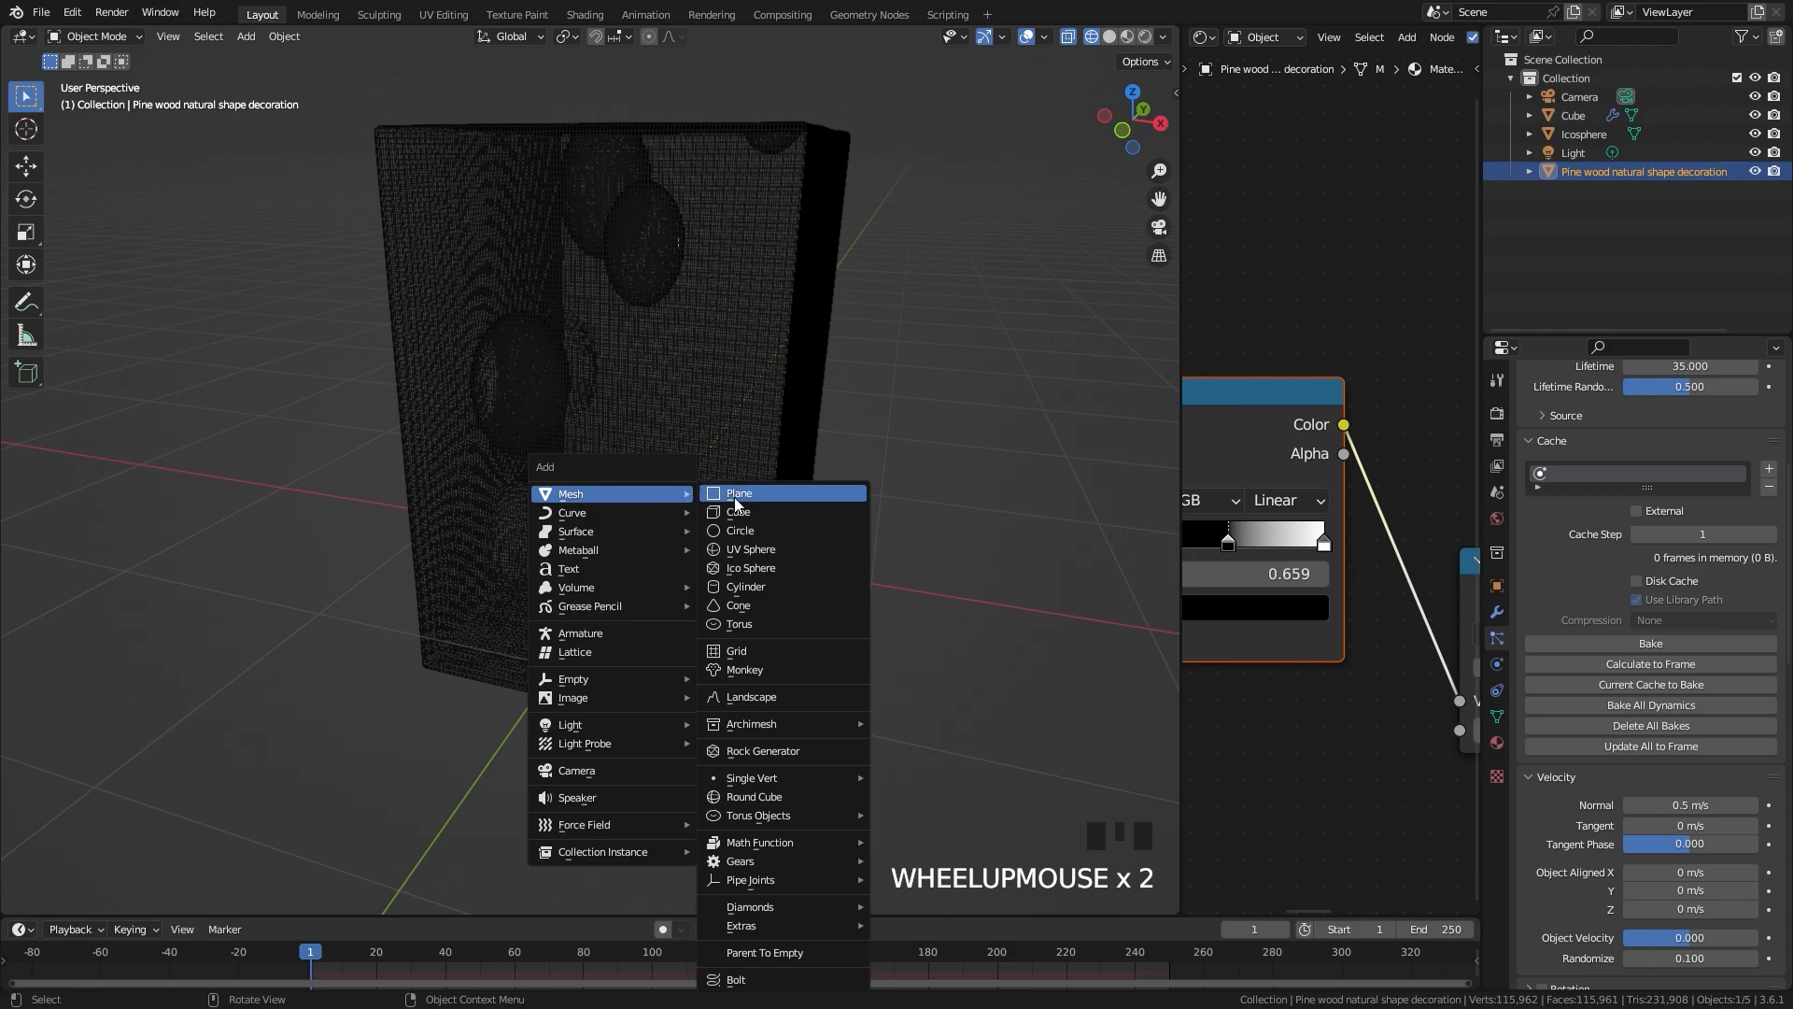
click(734, 497)
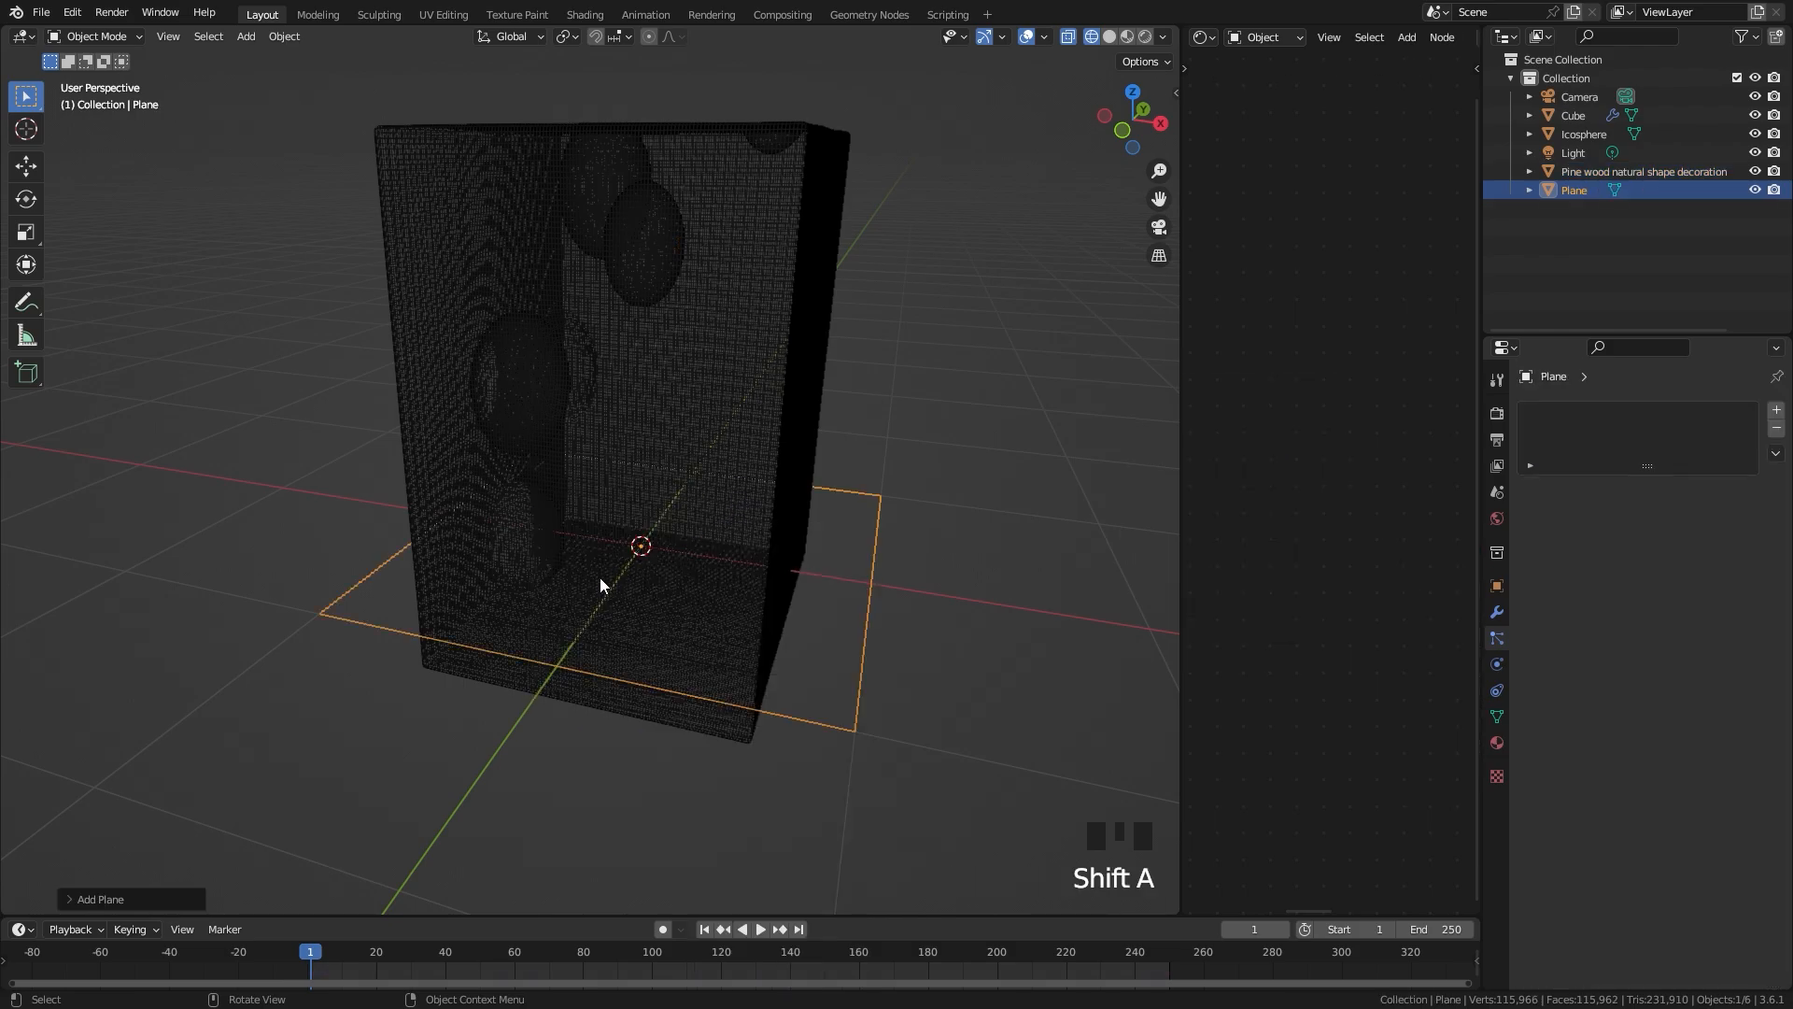
Step: Go to frame 242 and, in front view, lower the plane to the very base of the wood model
key(KP_1)
scroll(738, 586, up, 6)
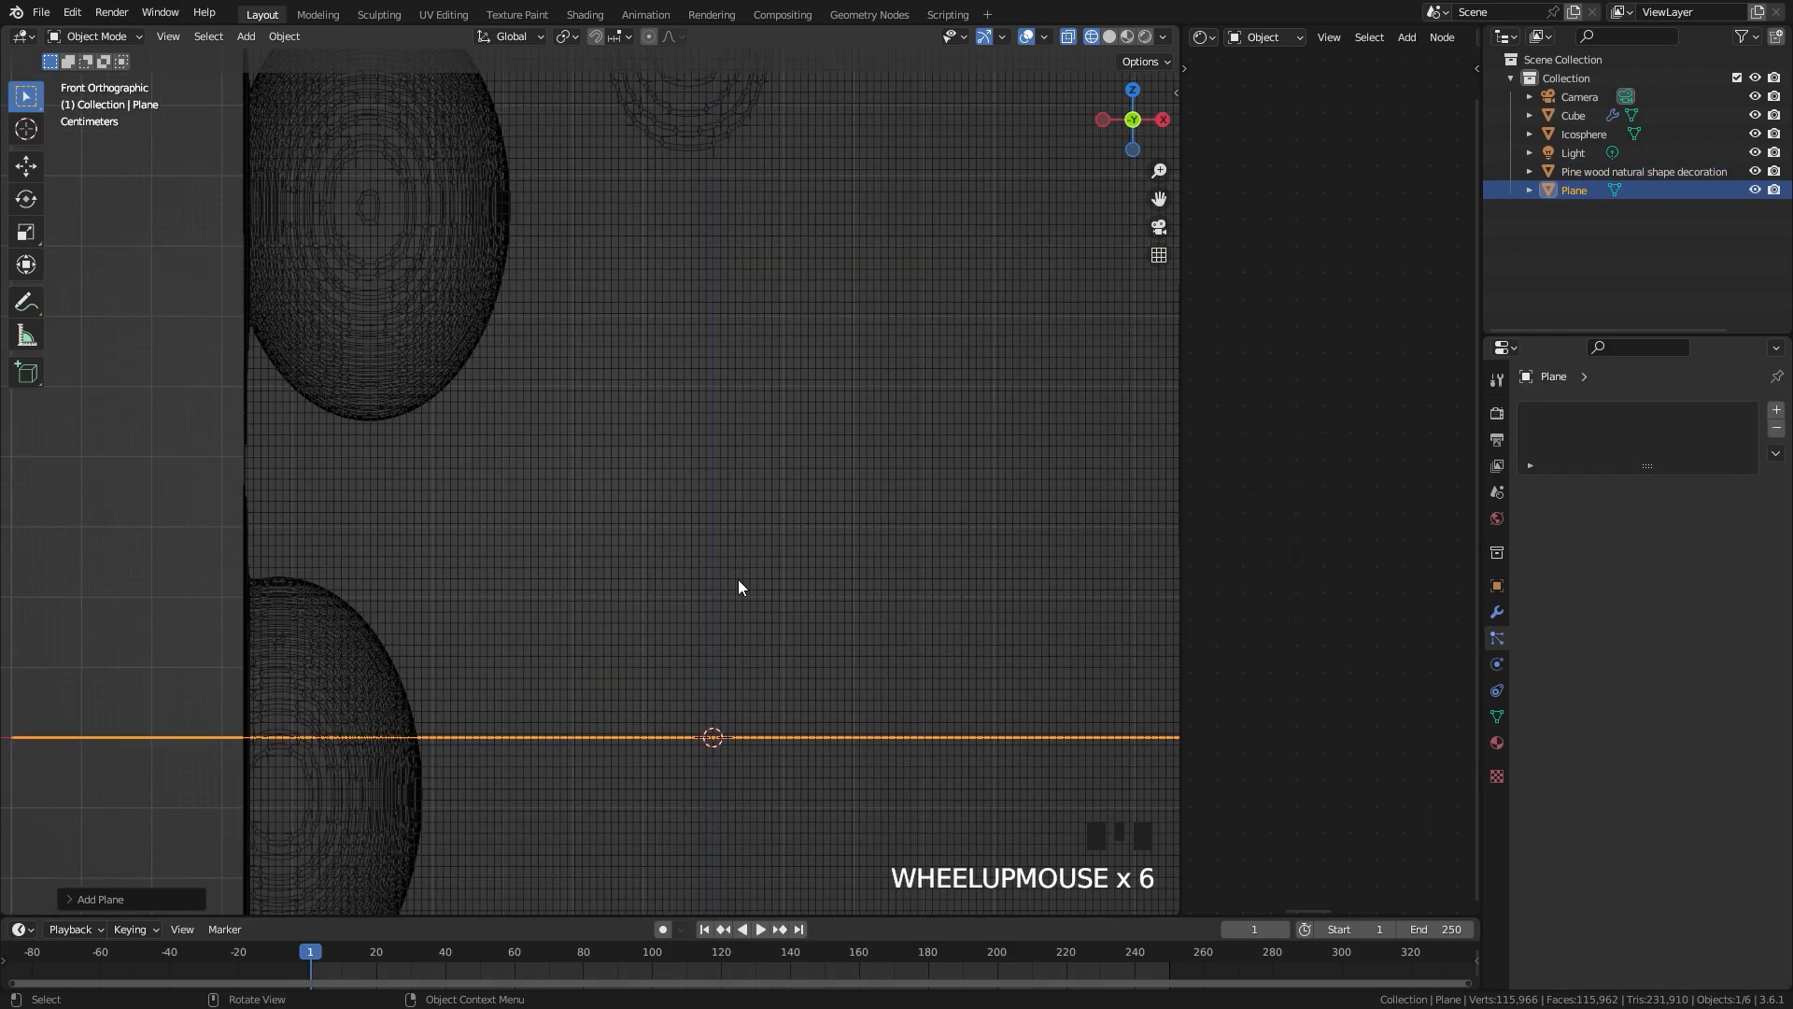
shift+middle_drag(737, 732, 674, 704)
click(1141, 952)
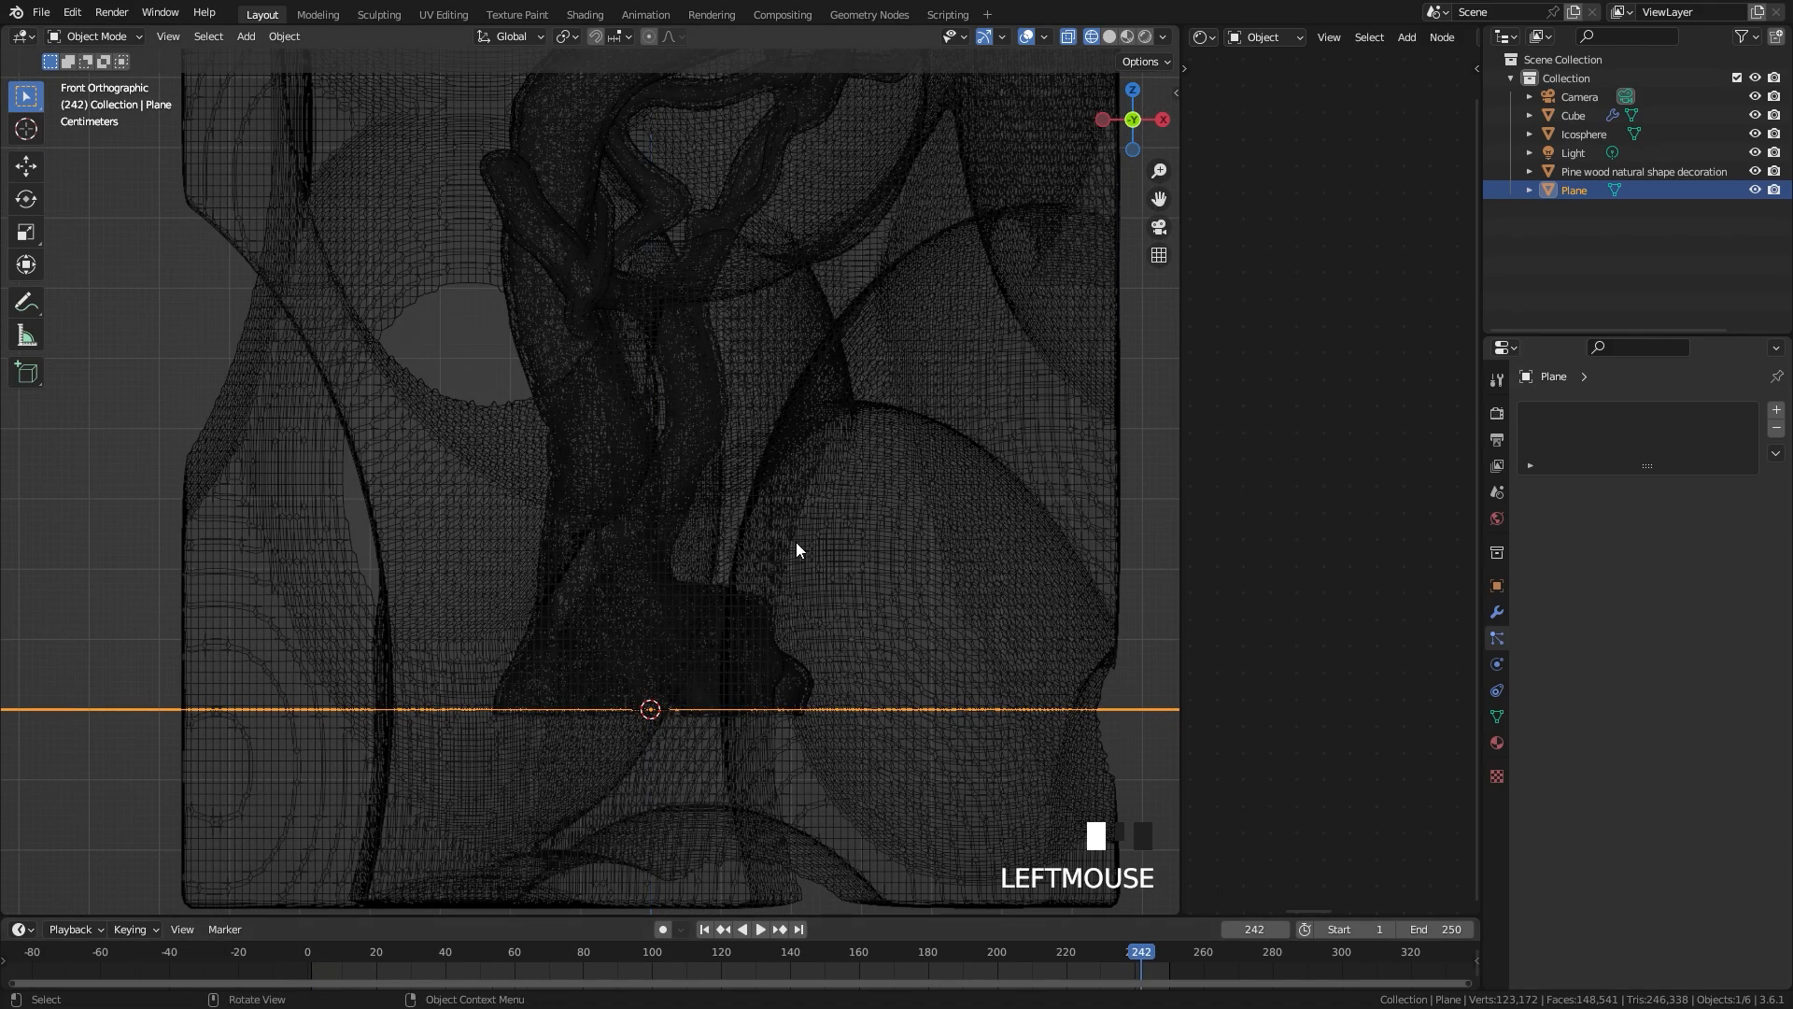
scroll(632, 352, down, 3)
scroll(660, 527, up, 4)
shift+middle_drag(659, 527, 547, 374)
scroll(460, 654, up, 7)
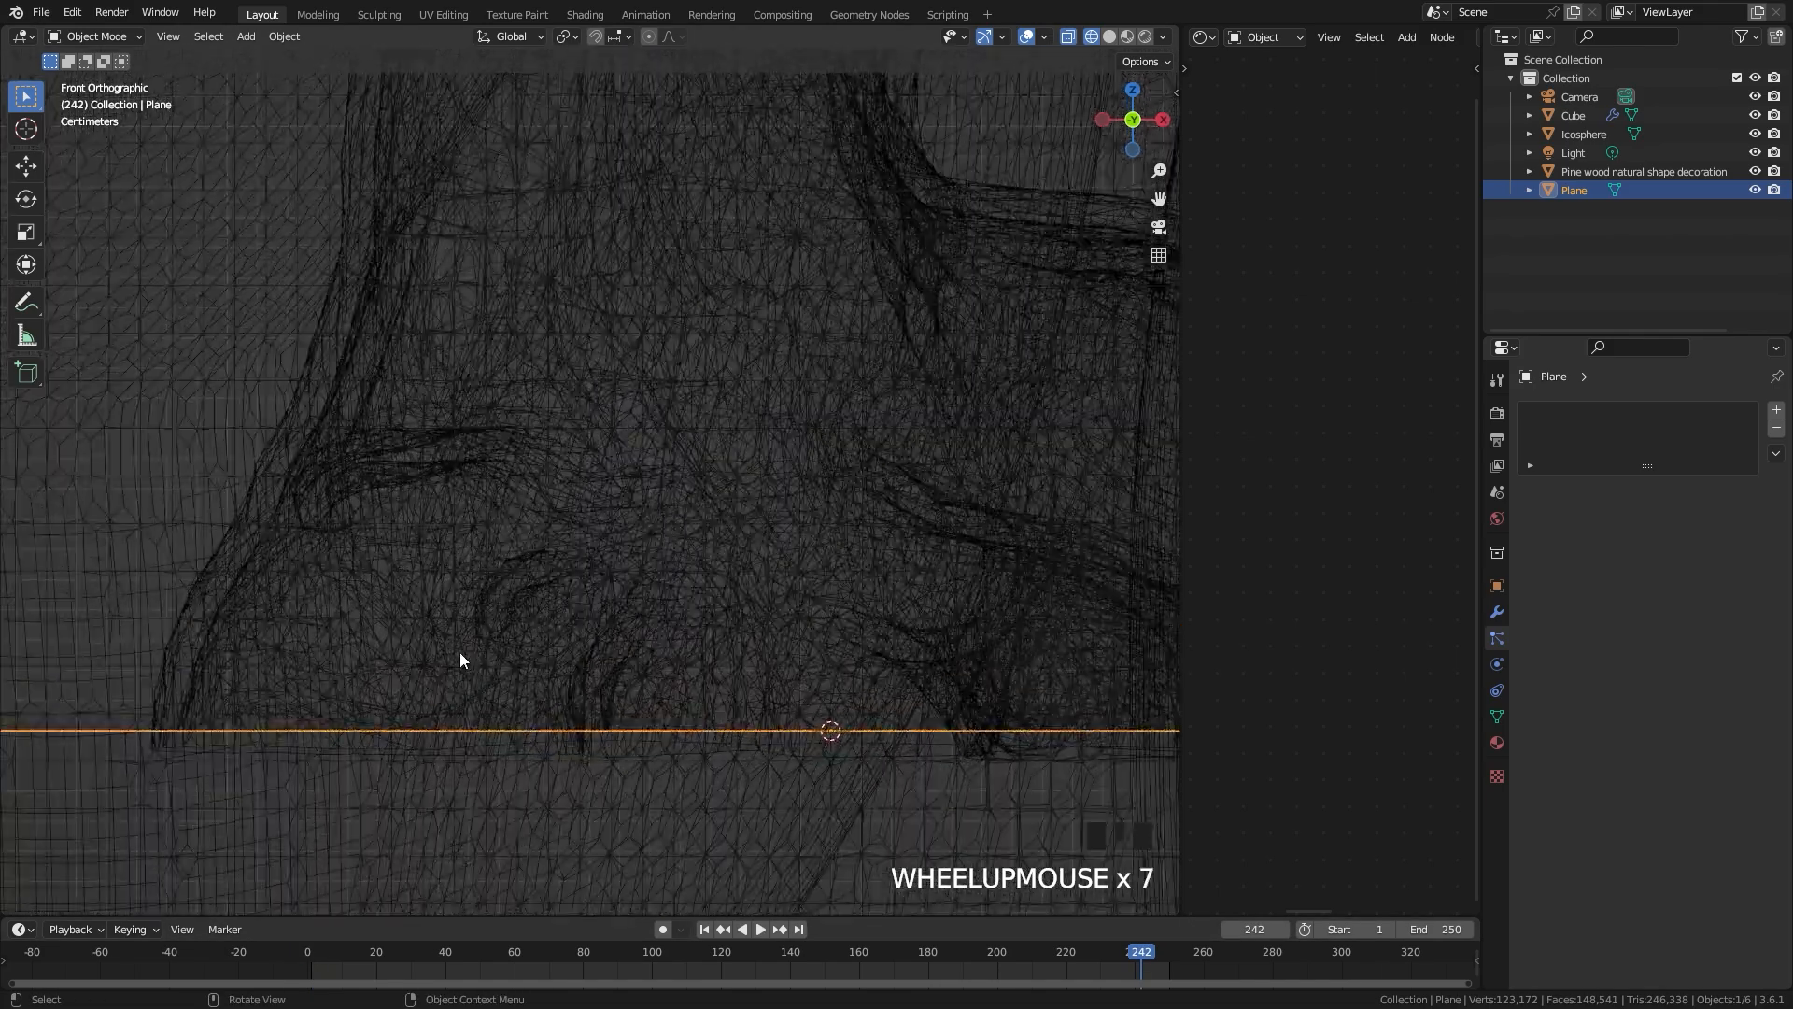
shift+middle_drag(460, 654, 576, 553)
scroll(441, 644, up, 5)
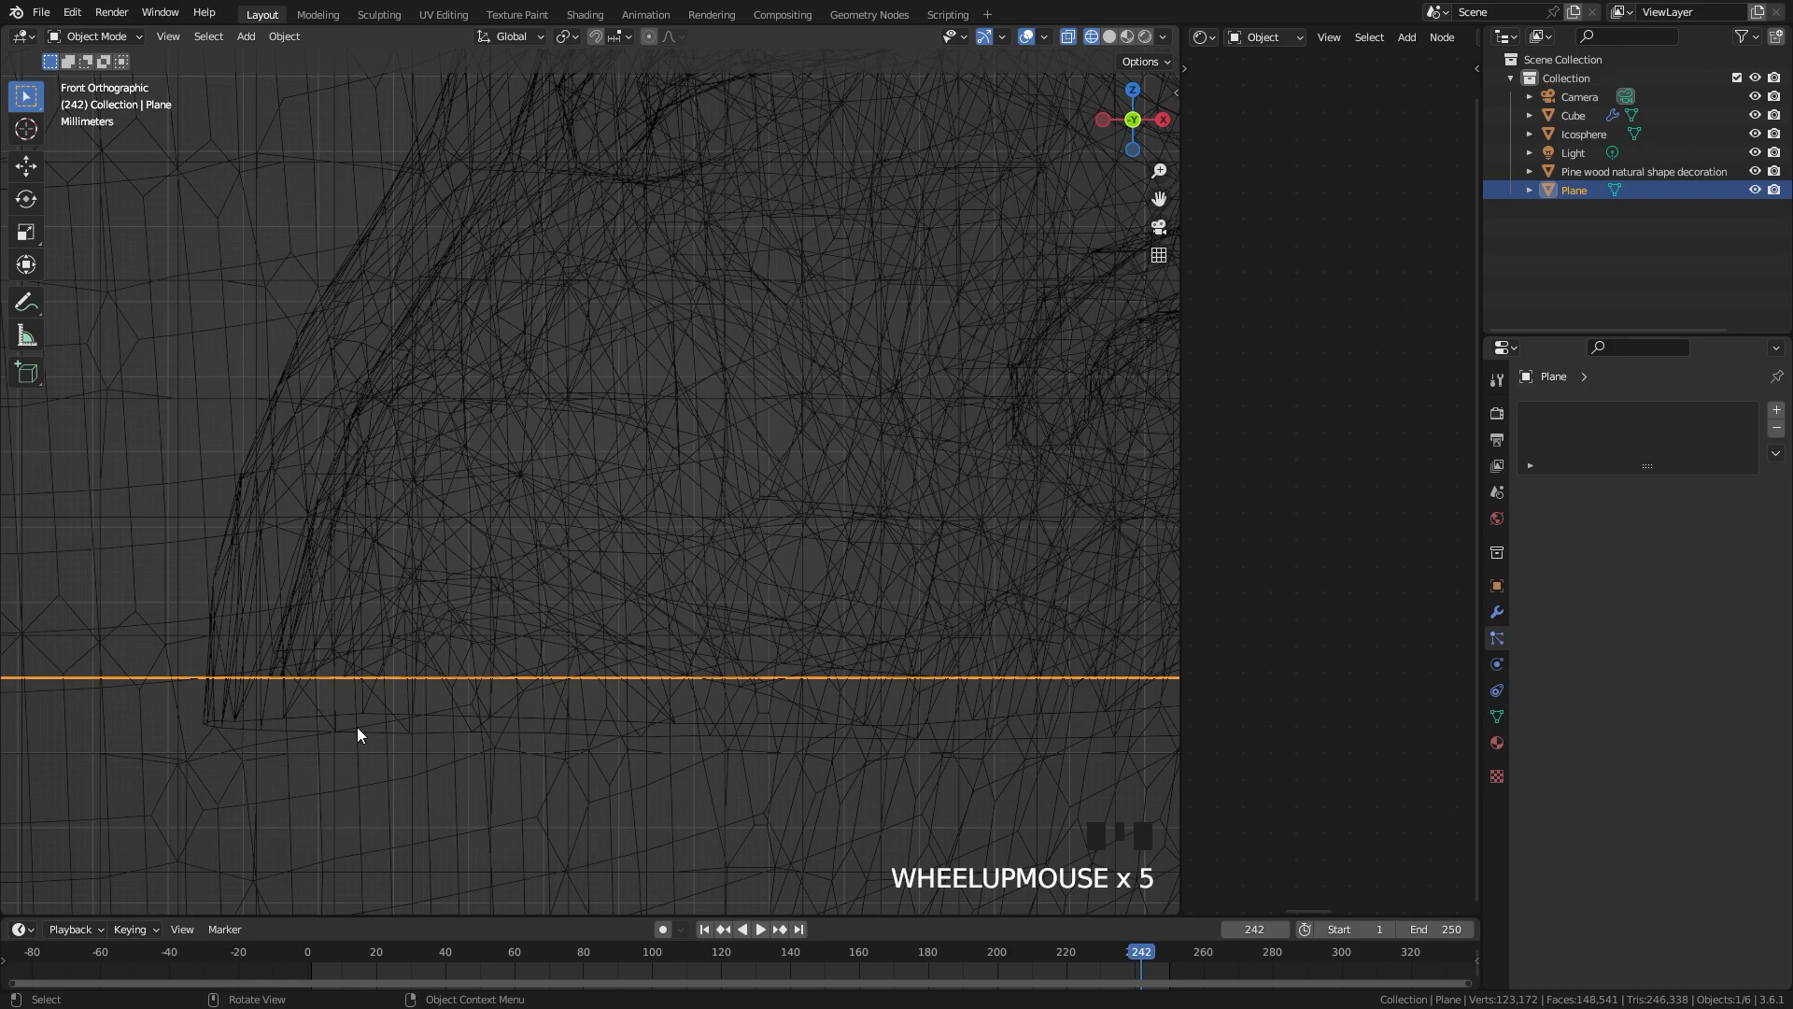
key(g)
click(343, 774)
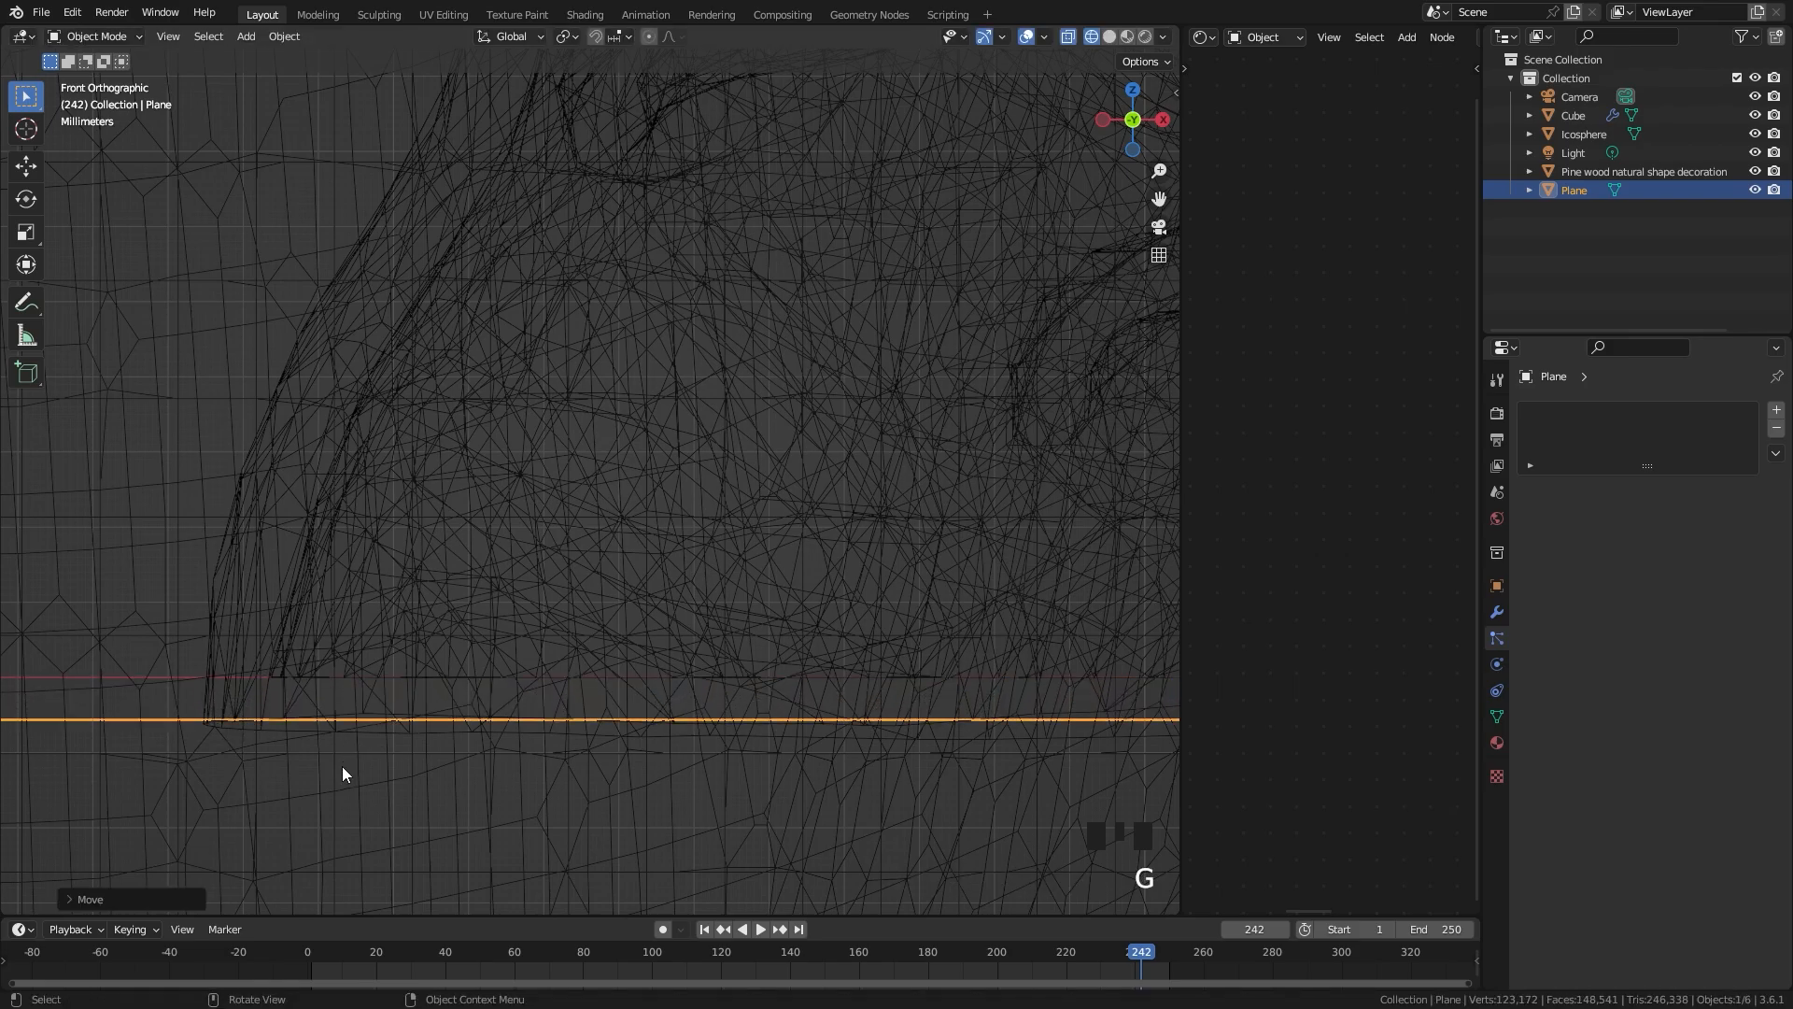
Step: Scale the plane up to about 12 times its size so it forms a wide ground, and return to solid shading
scroll(620, 439, down, 20)
key(s)
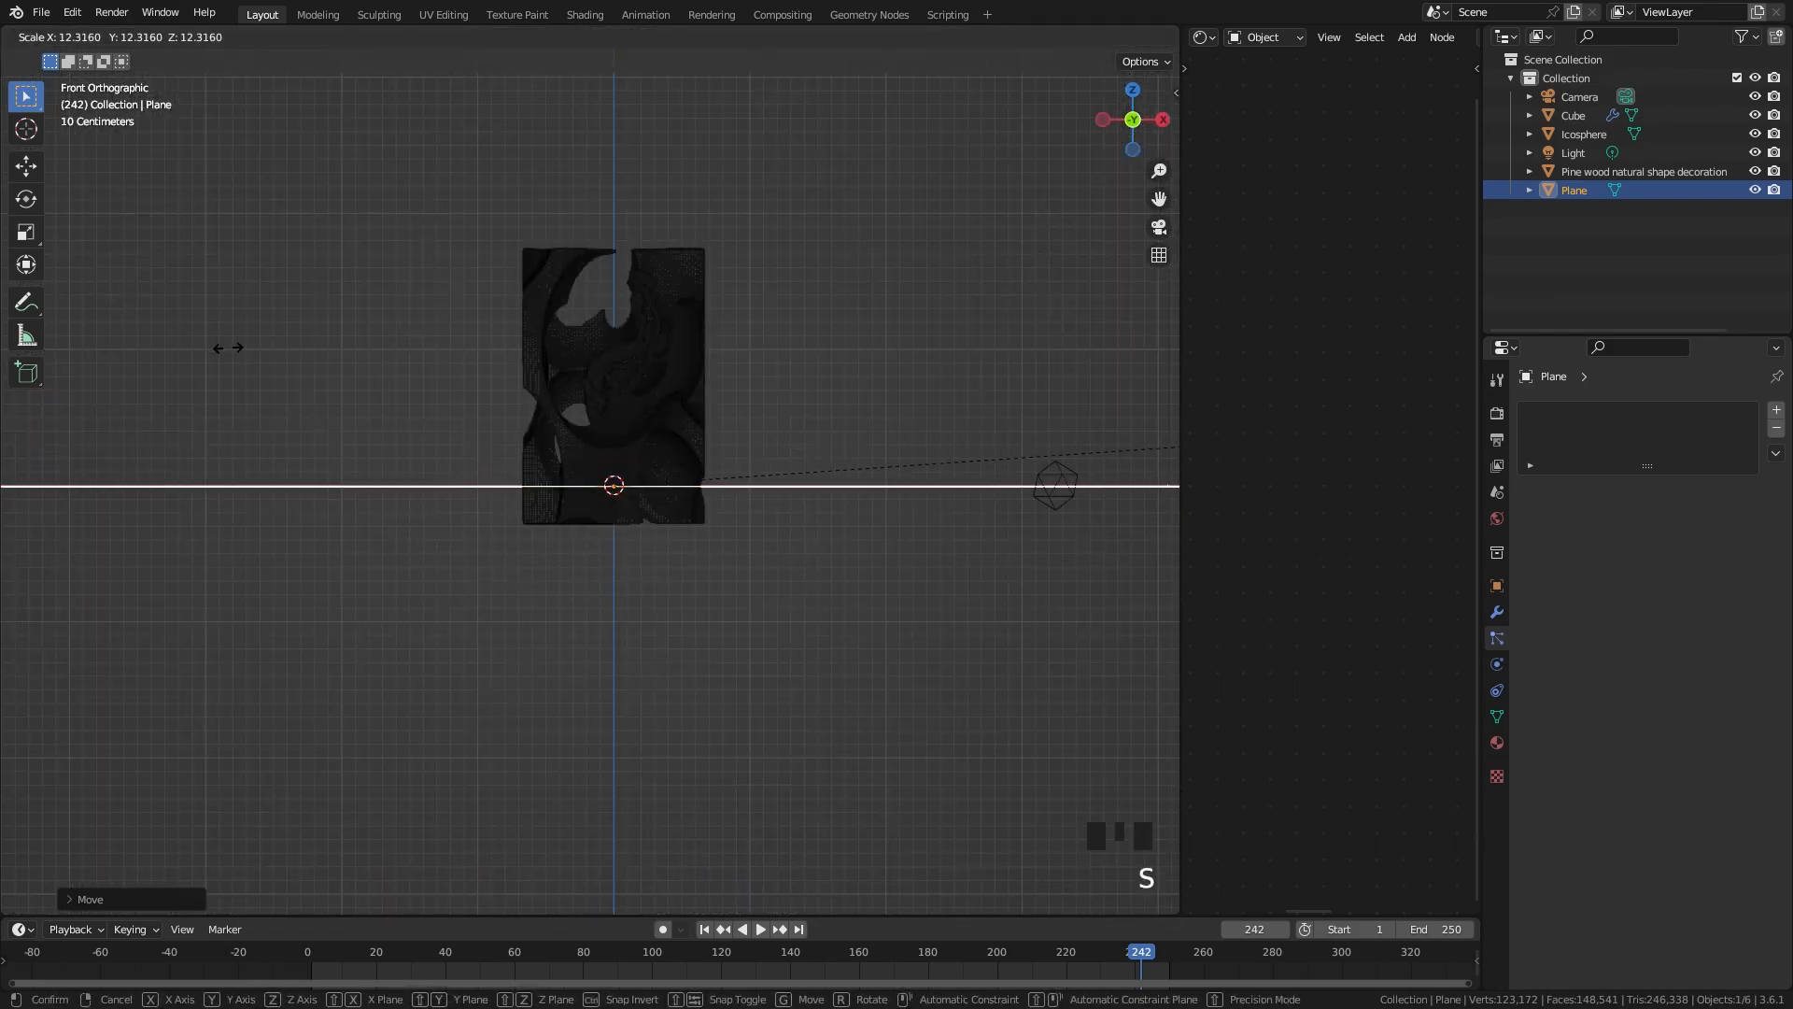
click(234, 344)
middle_drag(262, 330, 907, 479)
scroll(1018, 443, up, 4)
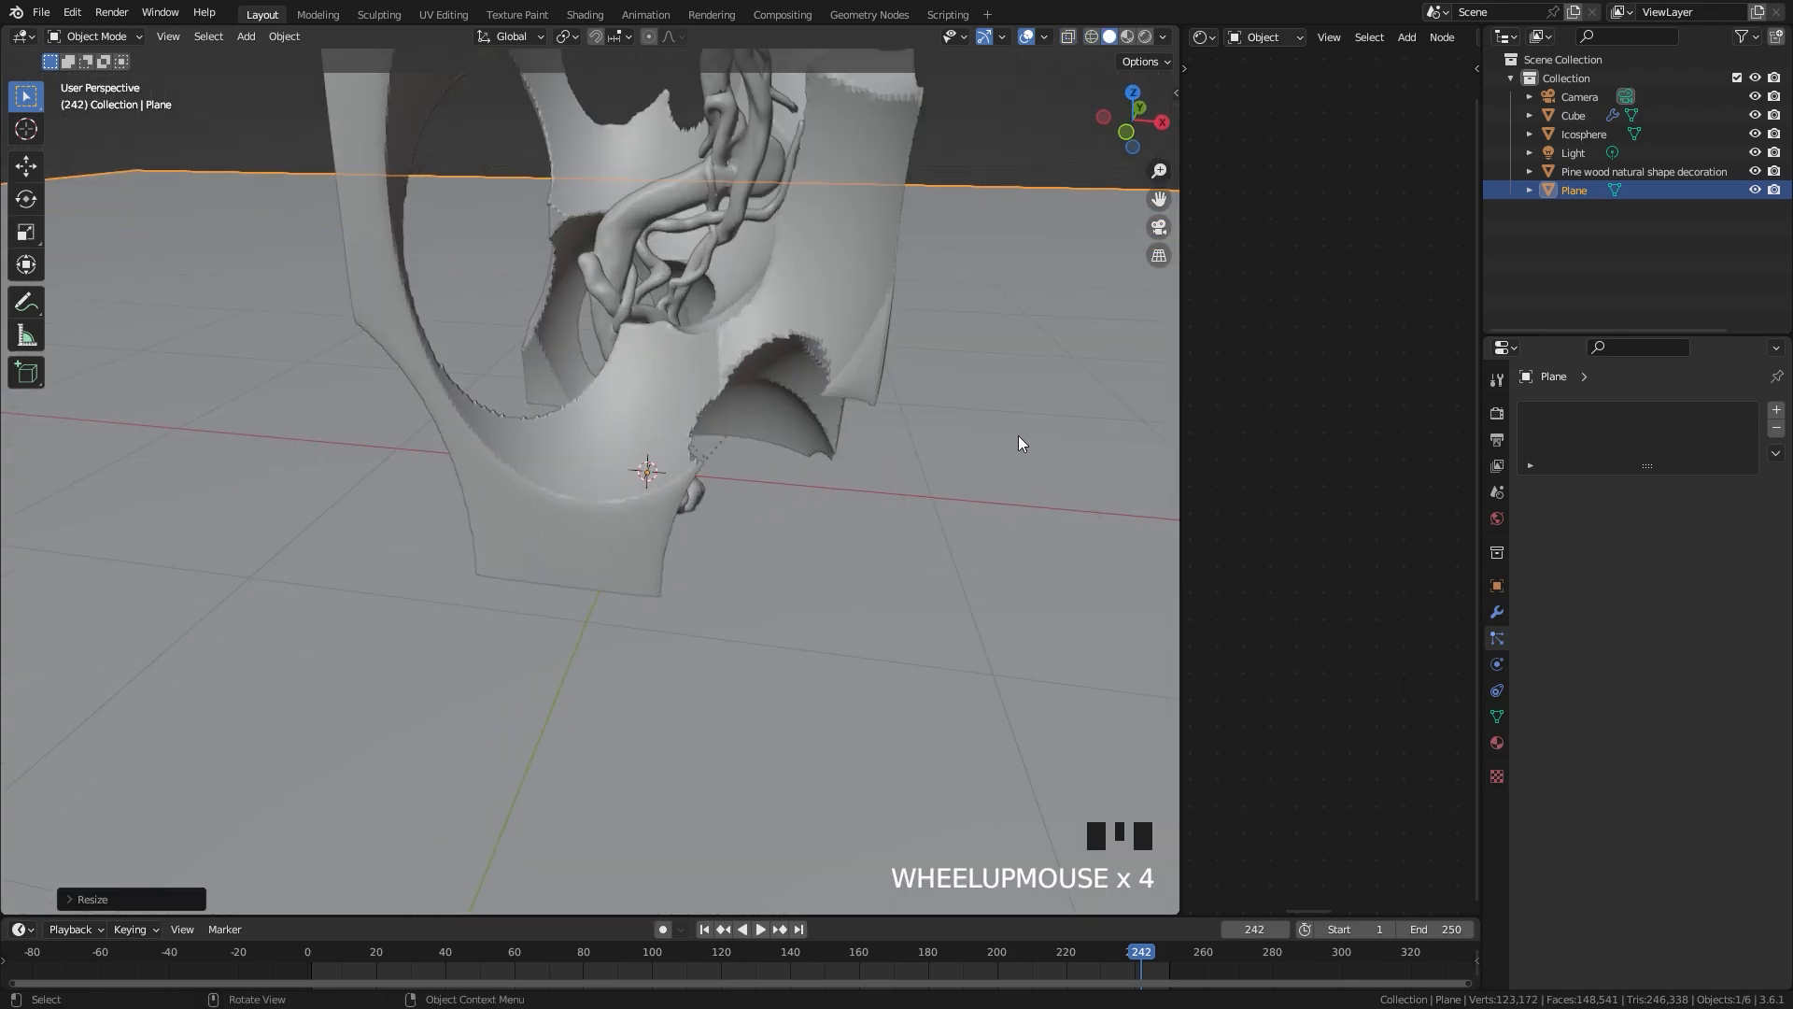
Step: Add Collision physics to the plane and set particle damping, friction and both of their randomize values to 0.6
click(1498, 664)
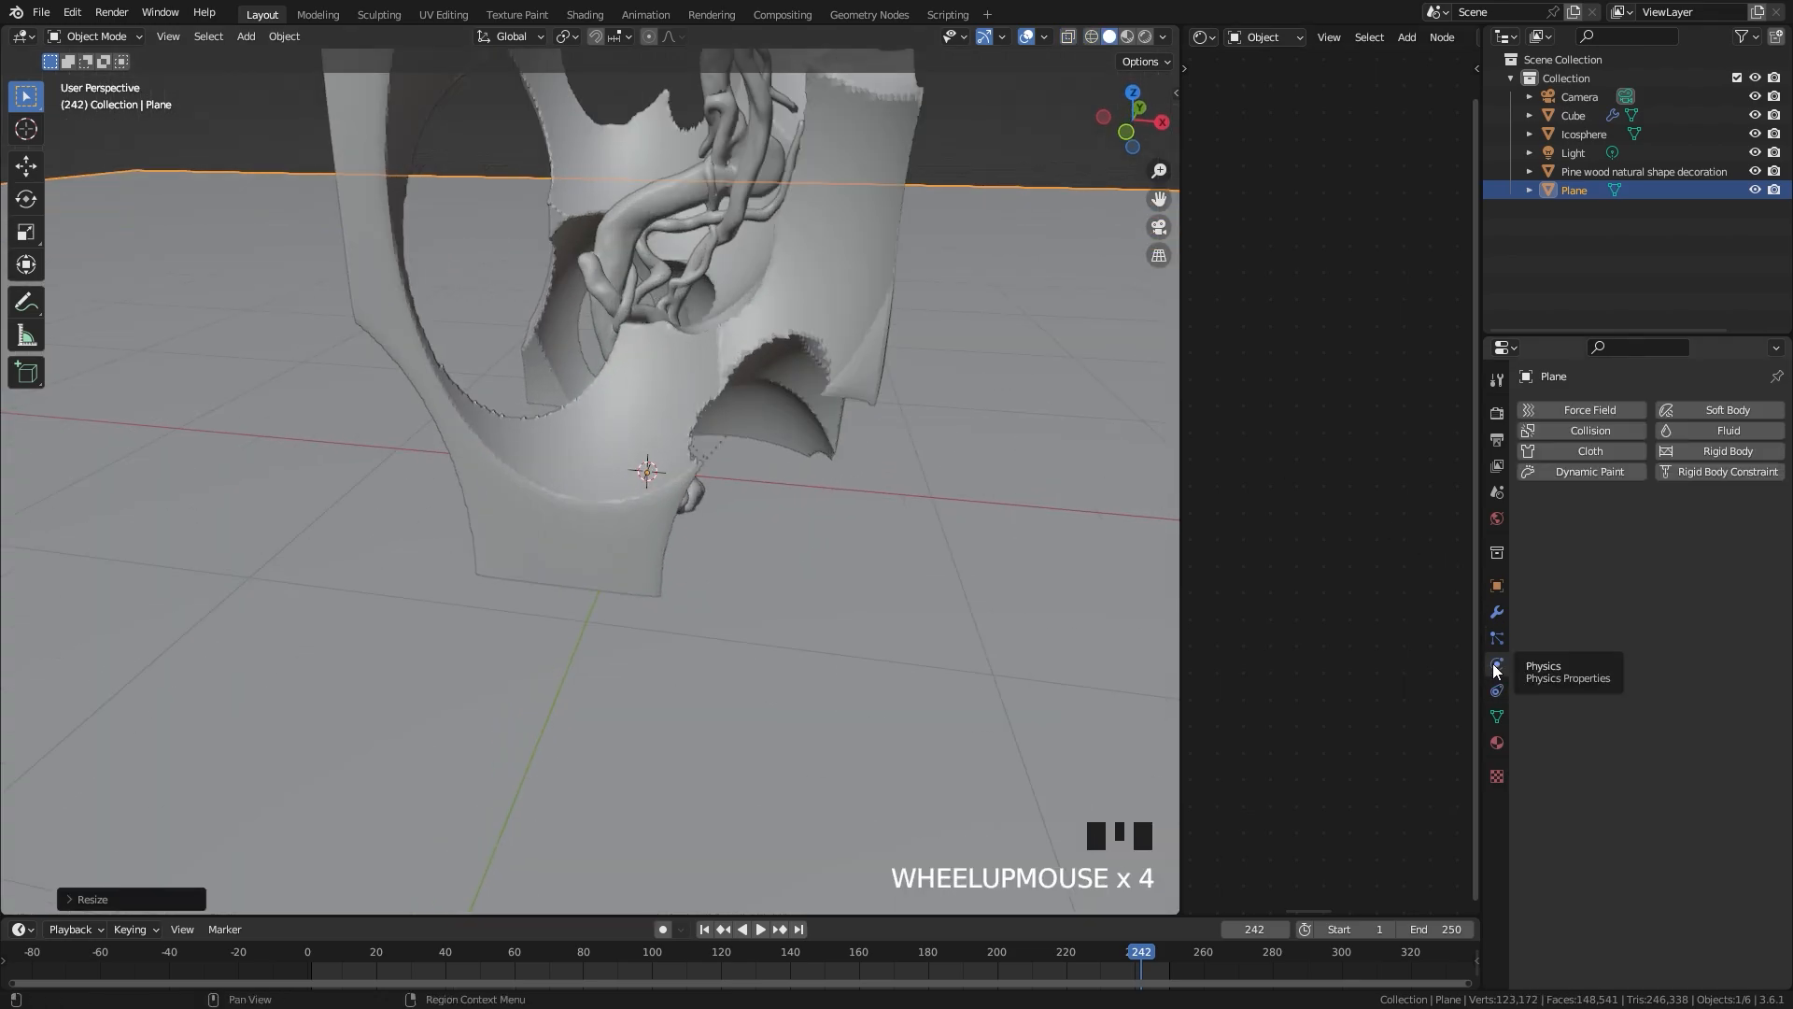
click(1595, 433)
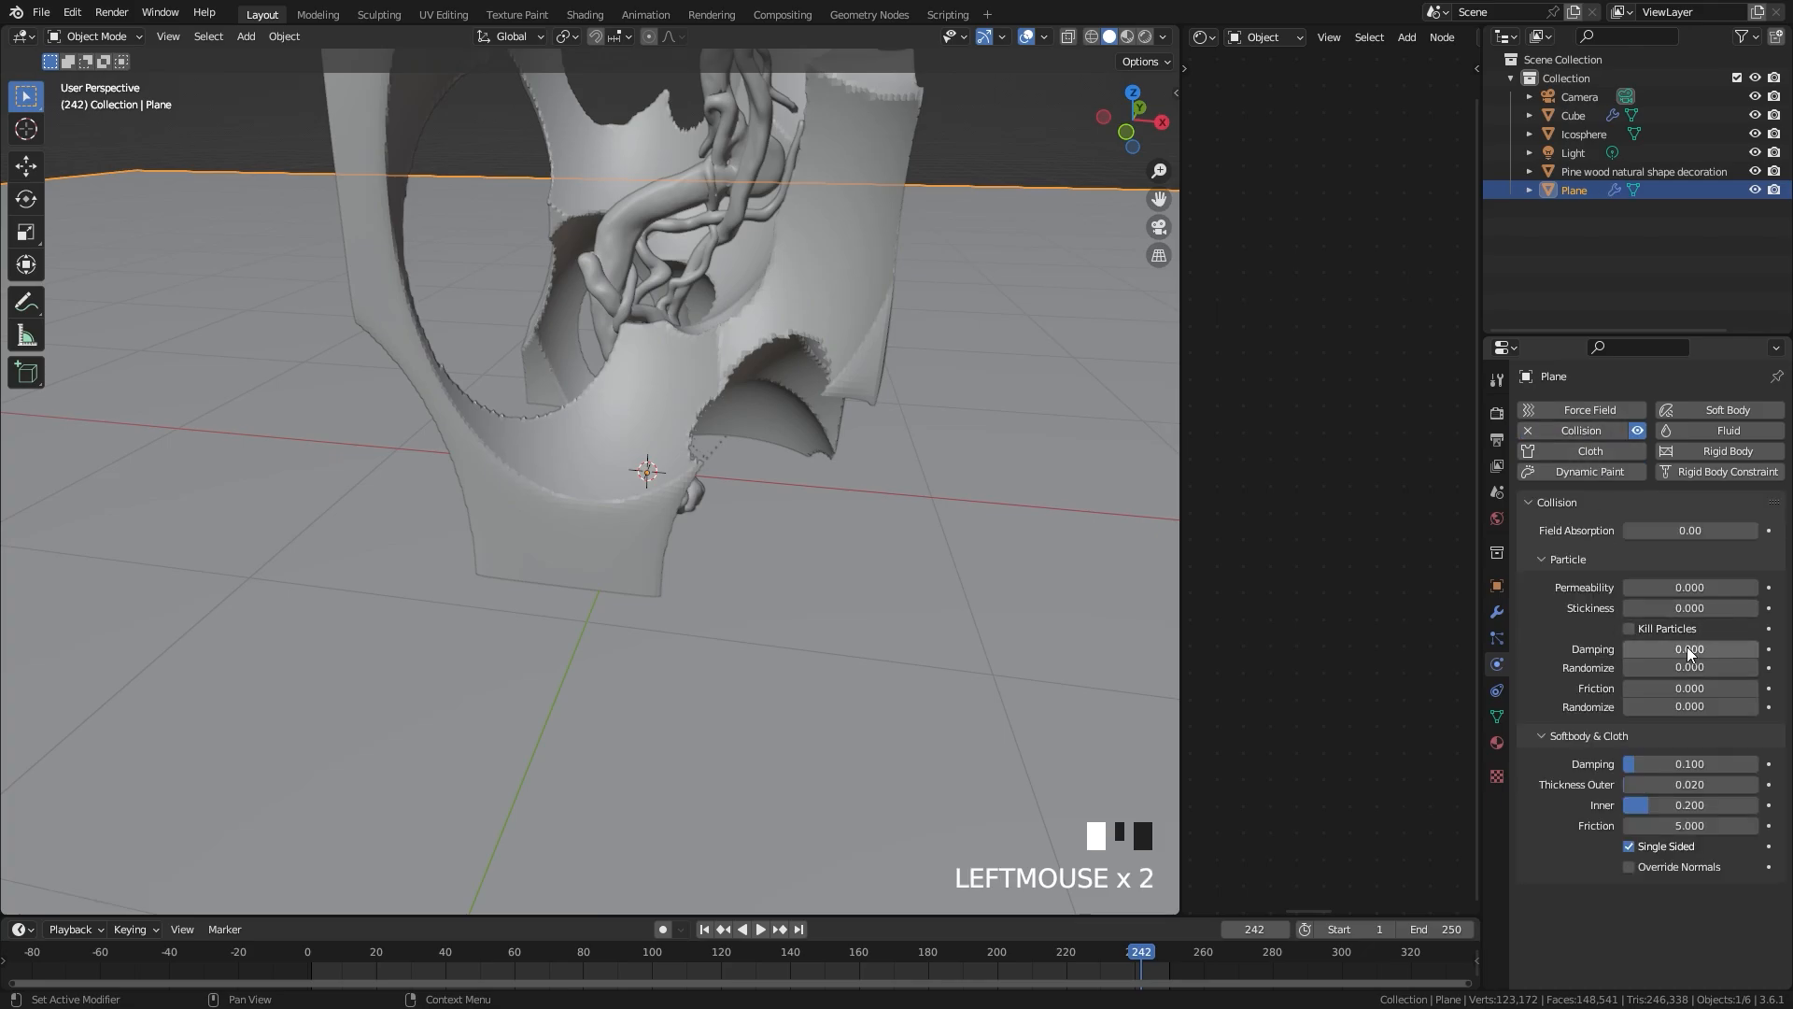
drag(1688, 649, 1689, 707)
text(0.6)
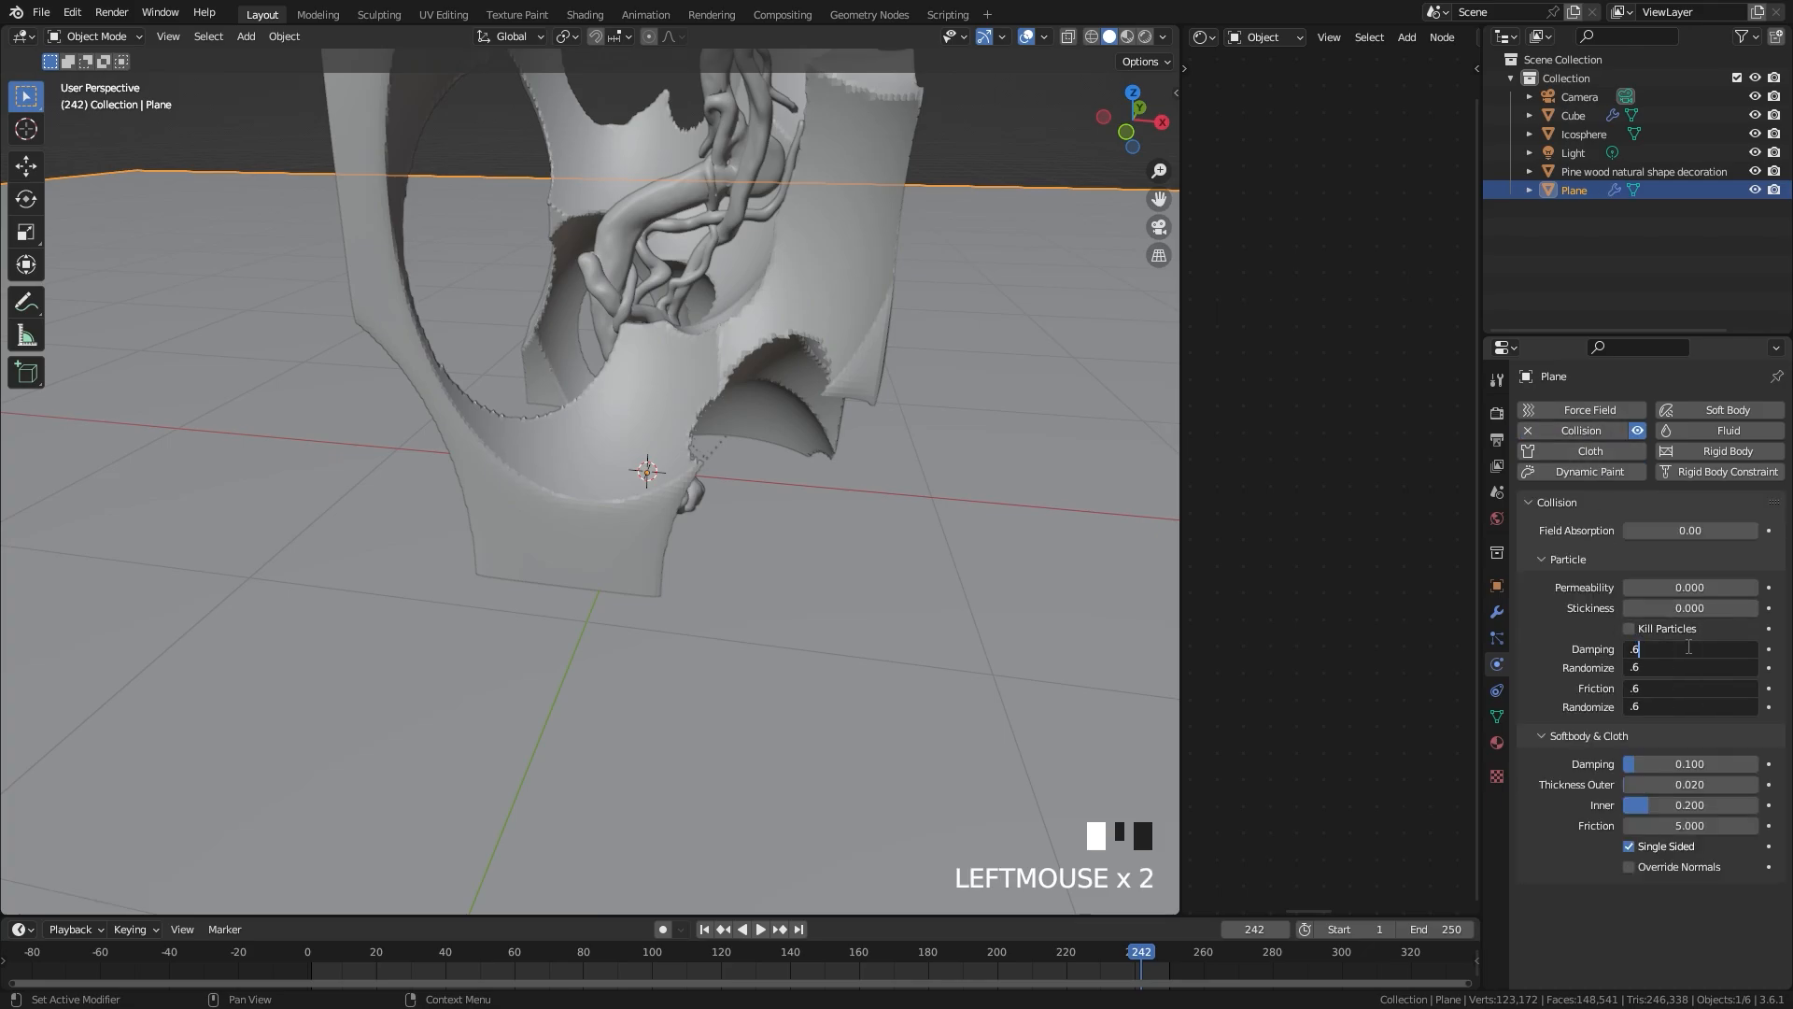
key(Return)
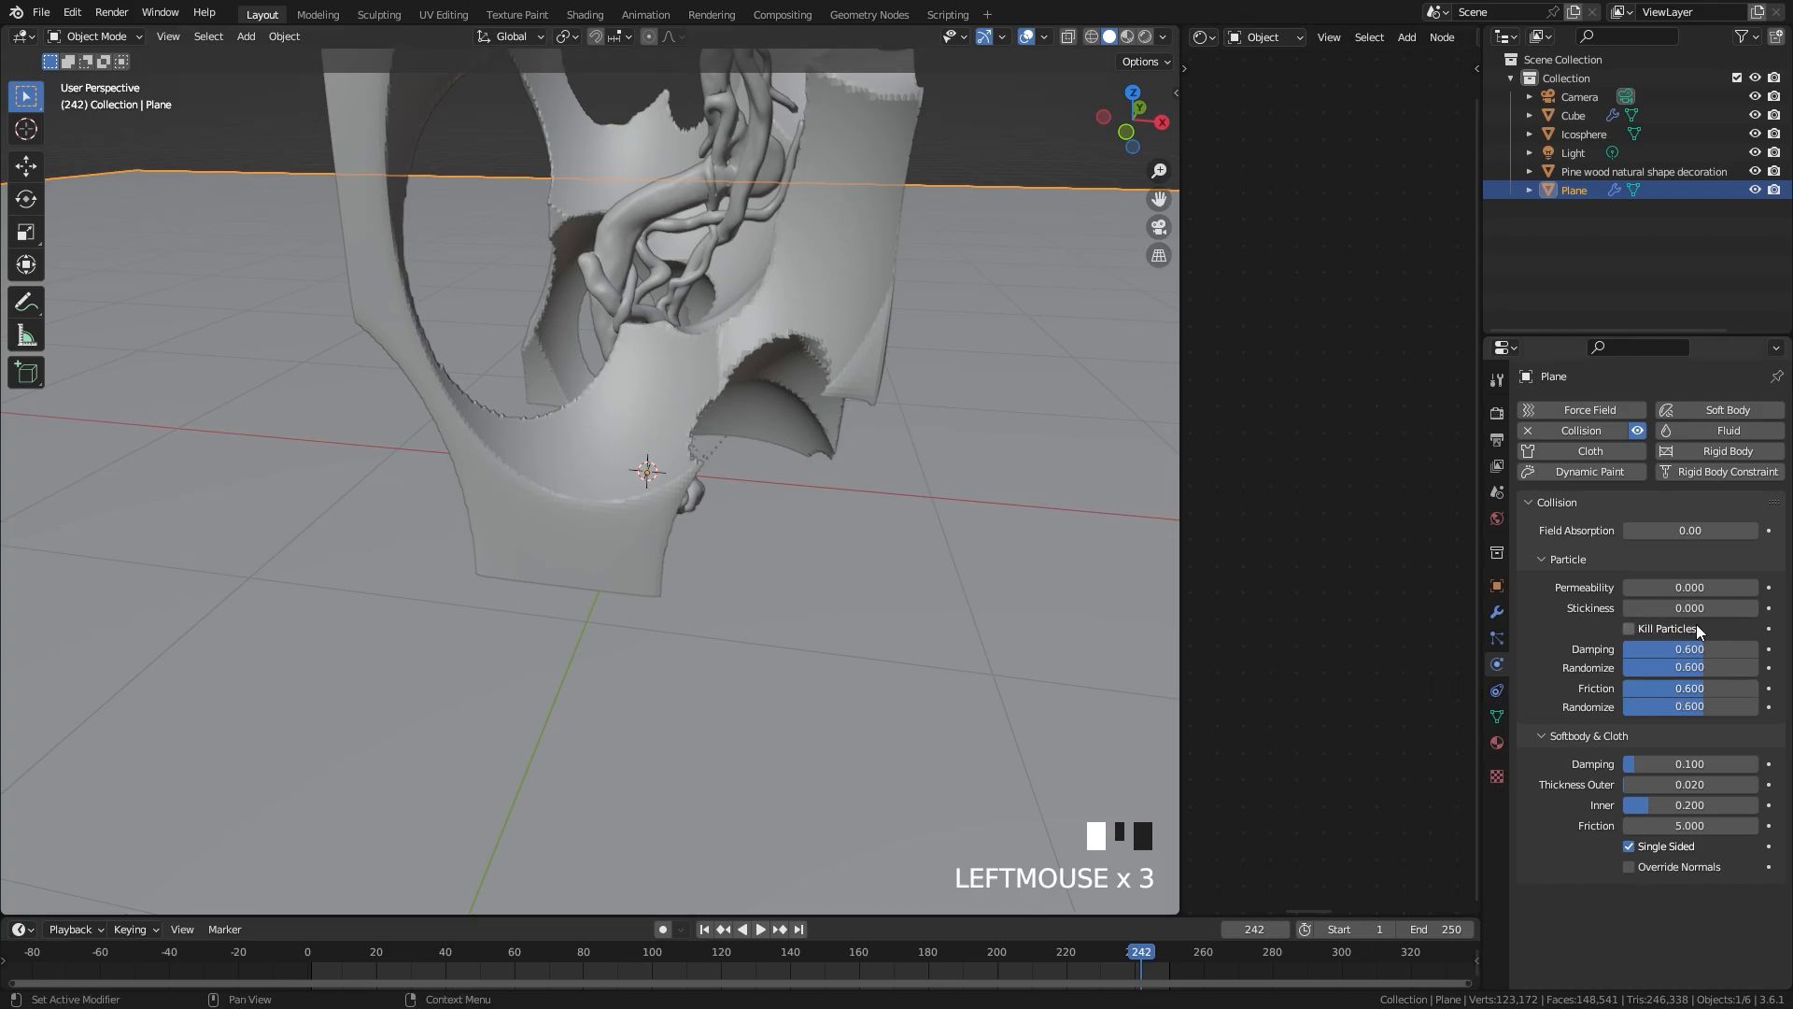
Step: Save the Blender file
key(z)
middle_drag(860, 464, 748, 455)
scroll(747, 453, up, 3)
key(ctrl+s)
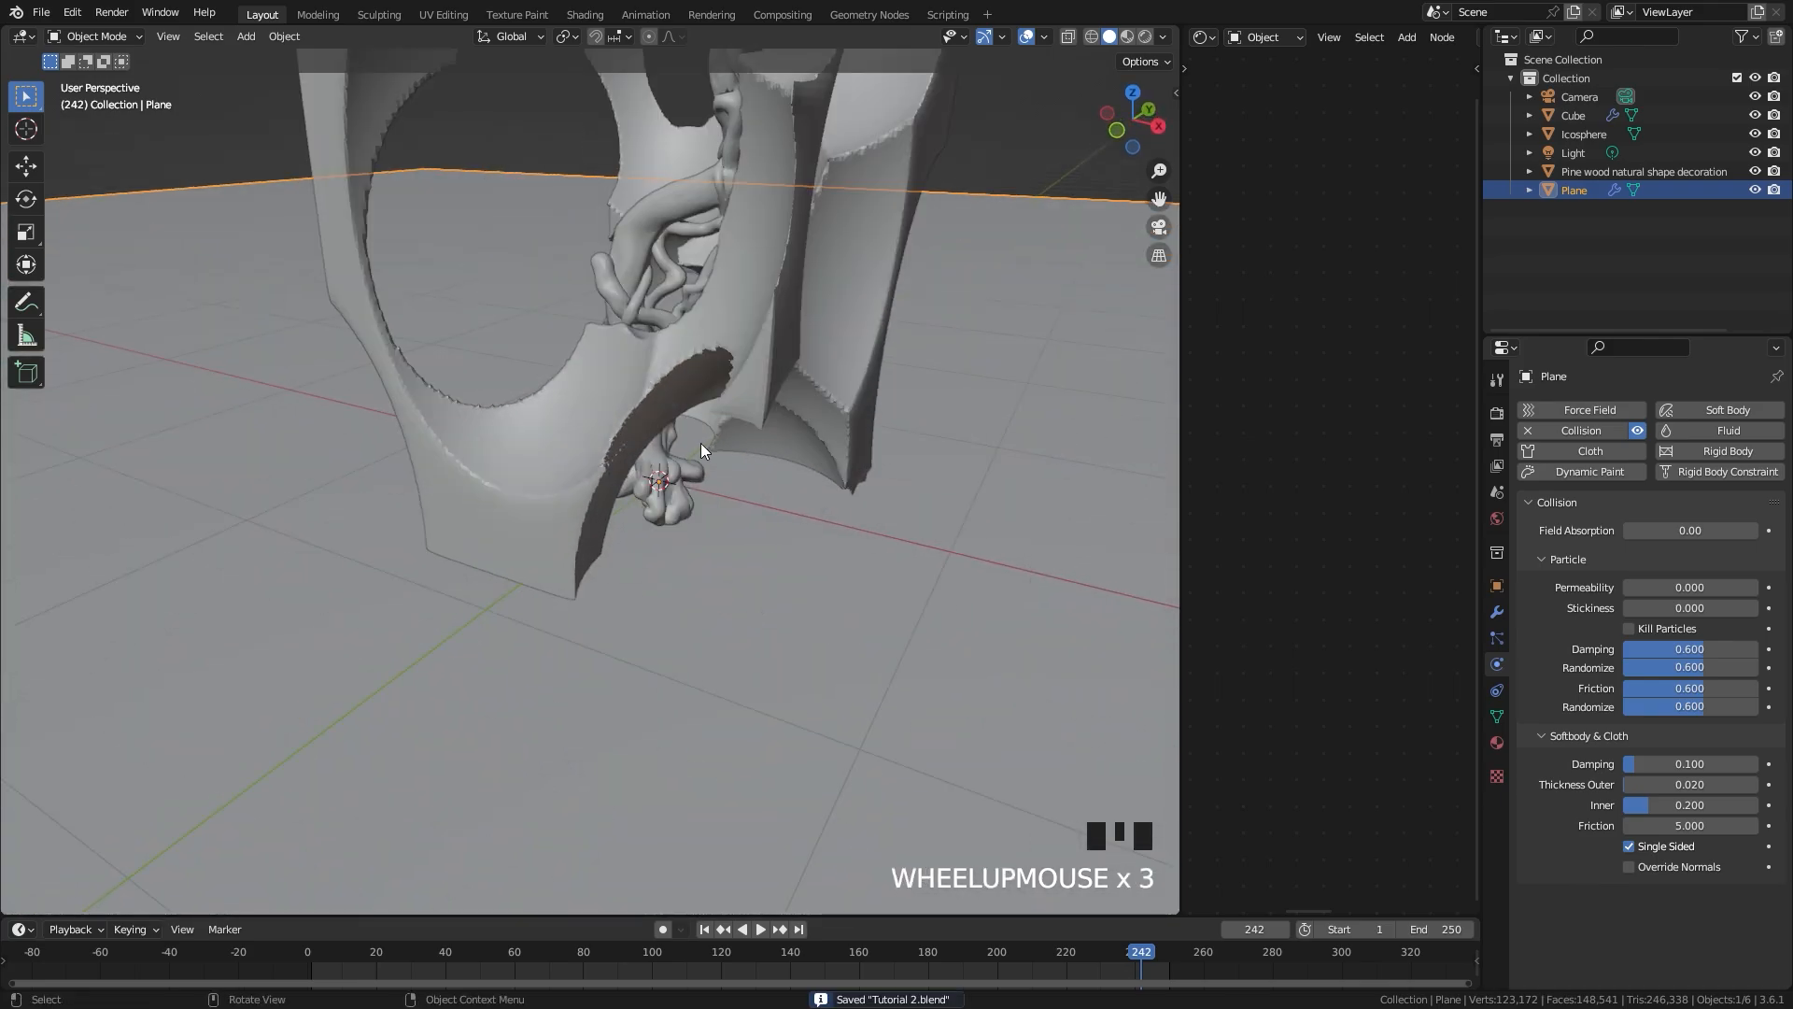
Step: Select the pine wood object and bake all dynamics from its particle system cache
click(680, 466)
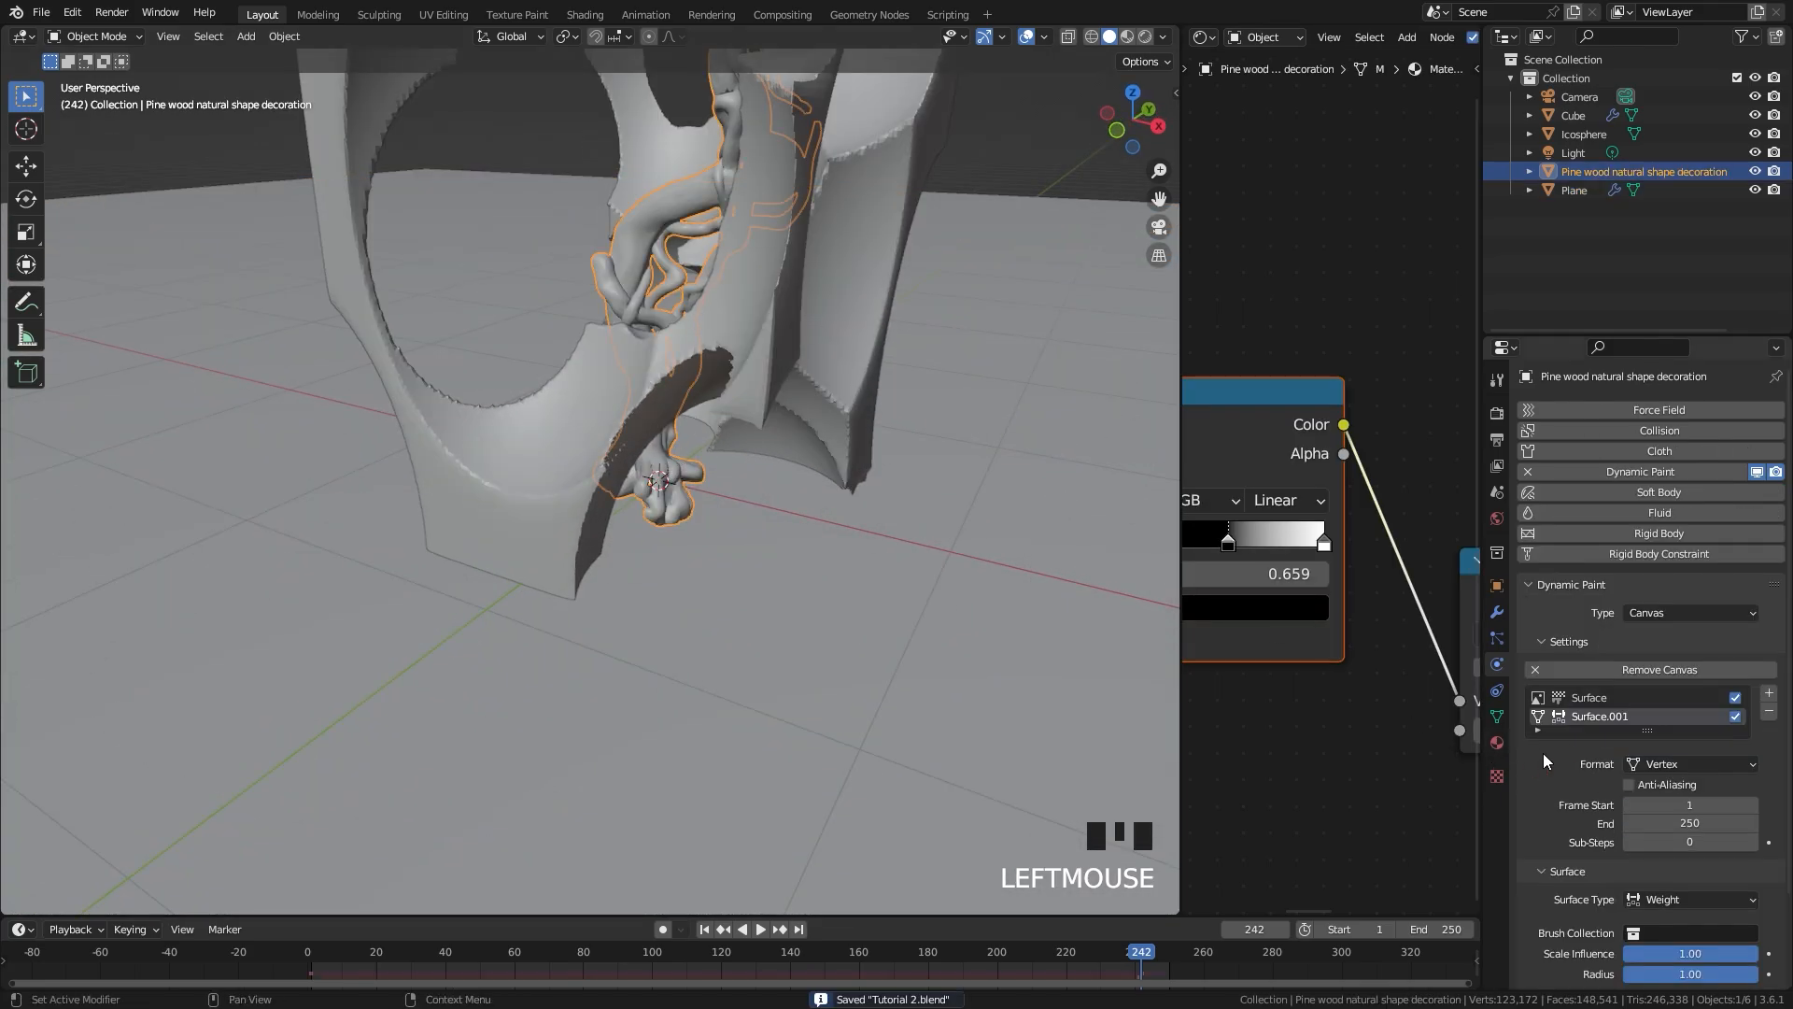
click(1497, 638)
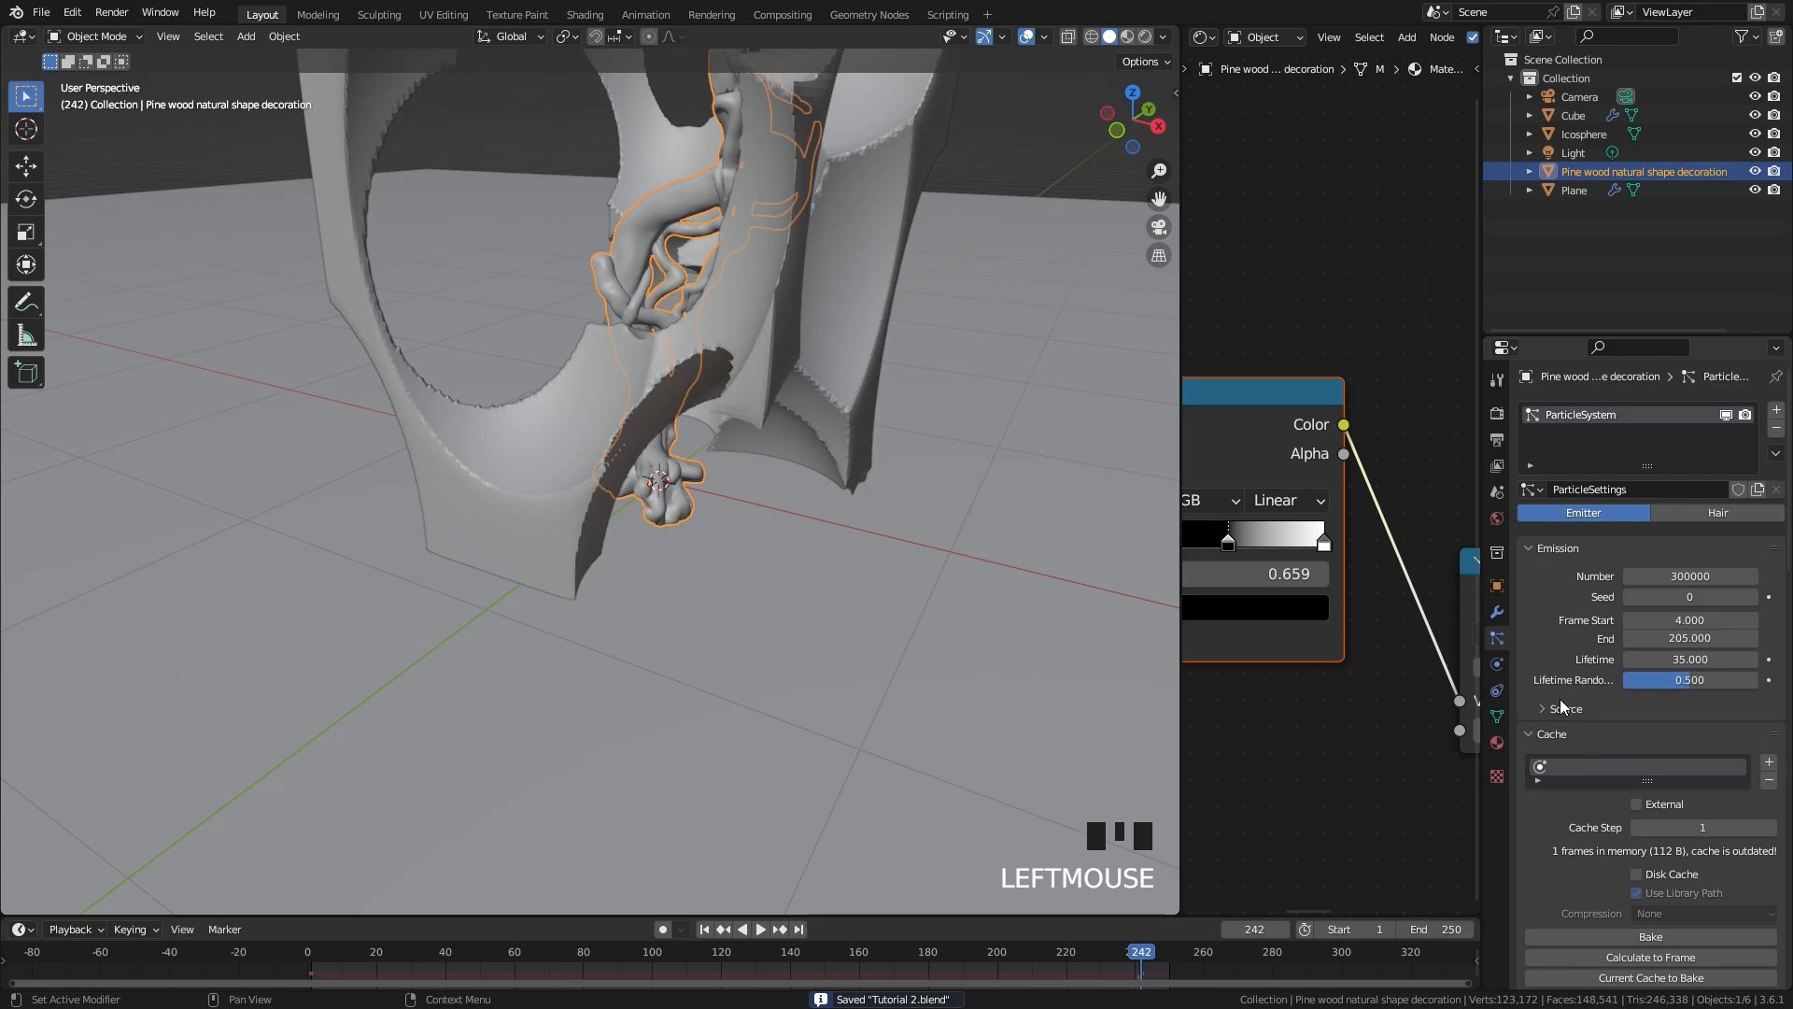
scroll(1565, 707, down, 9)
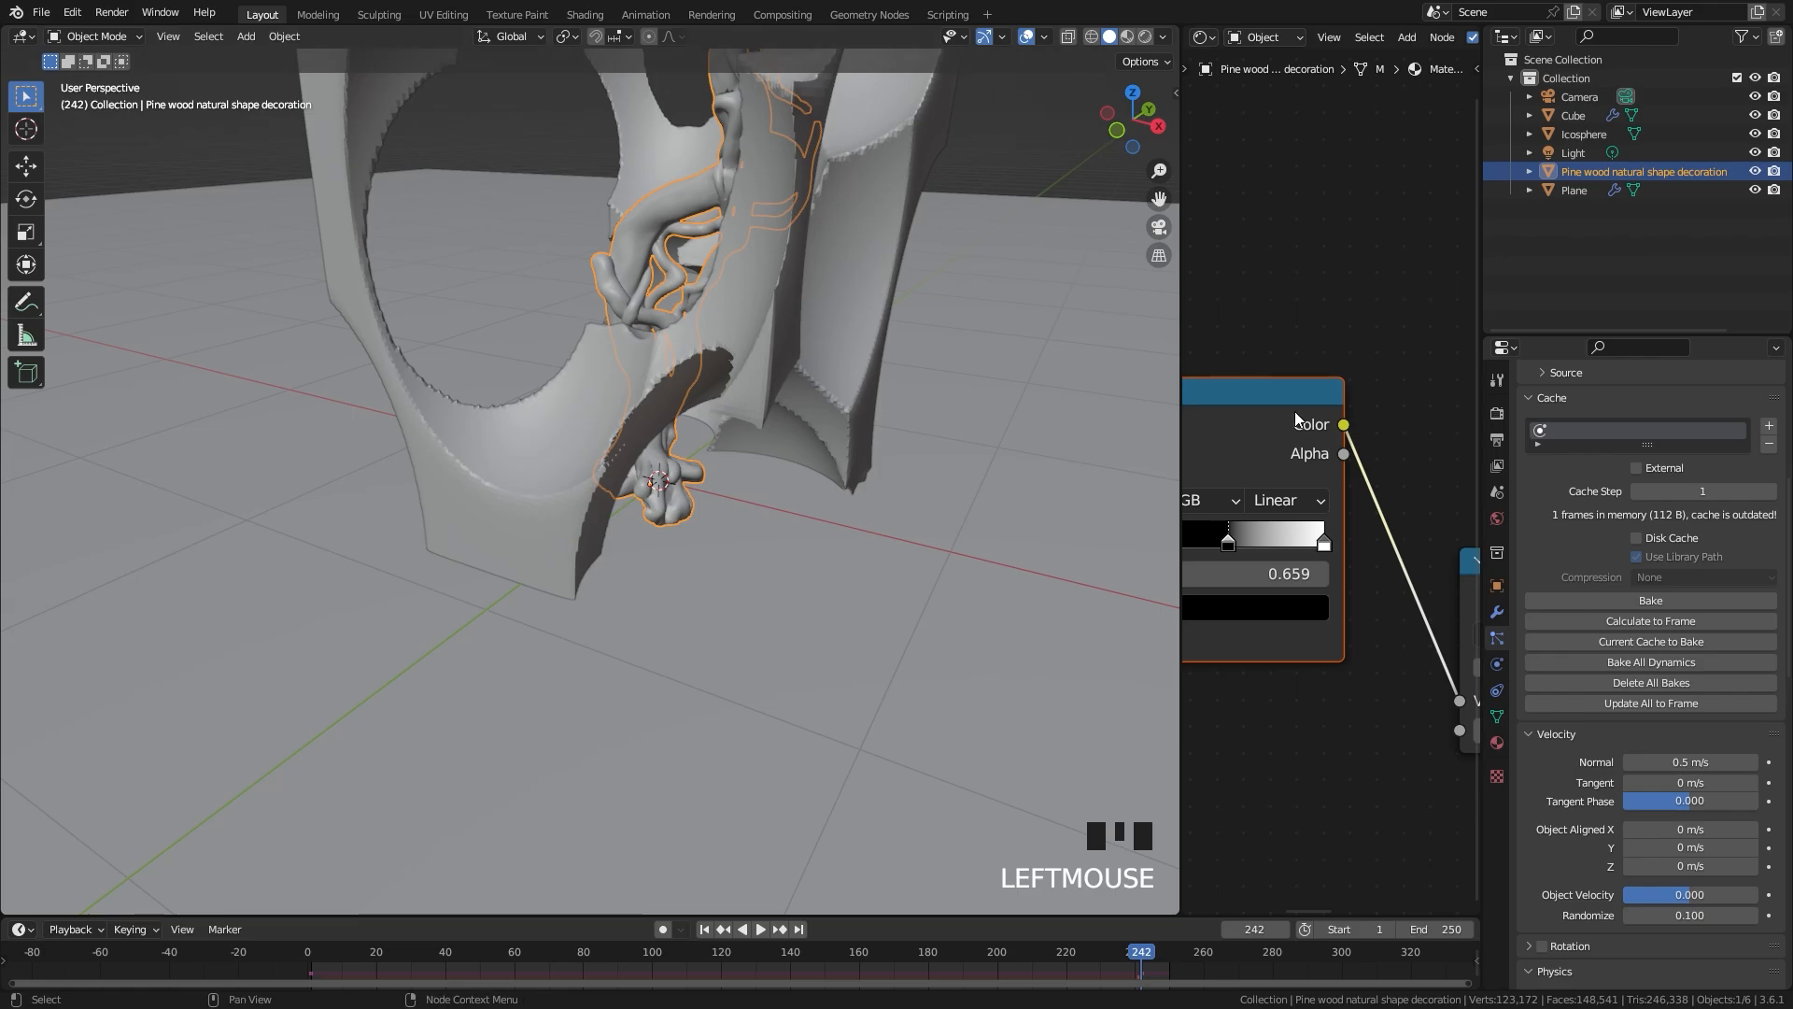
click(1612, 662)
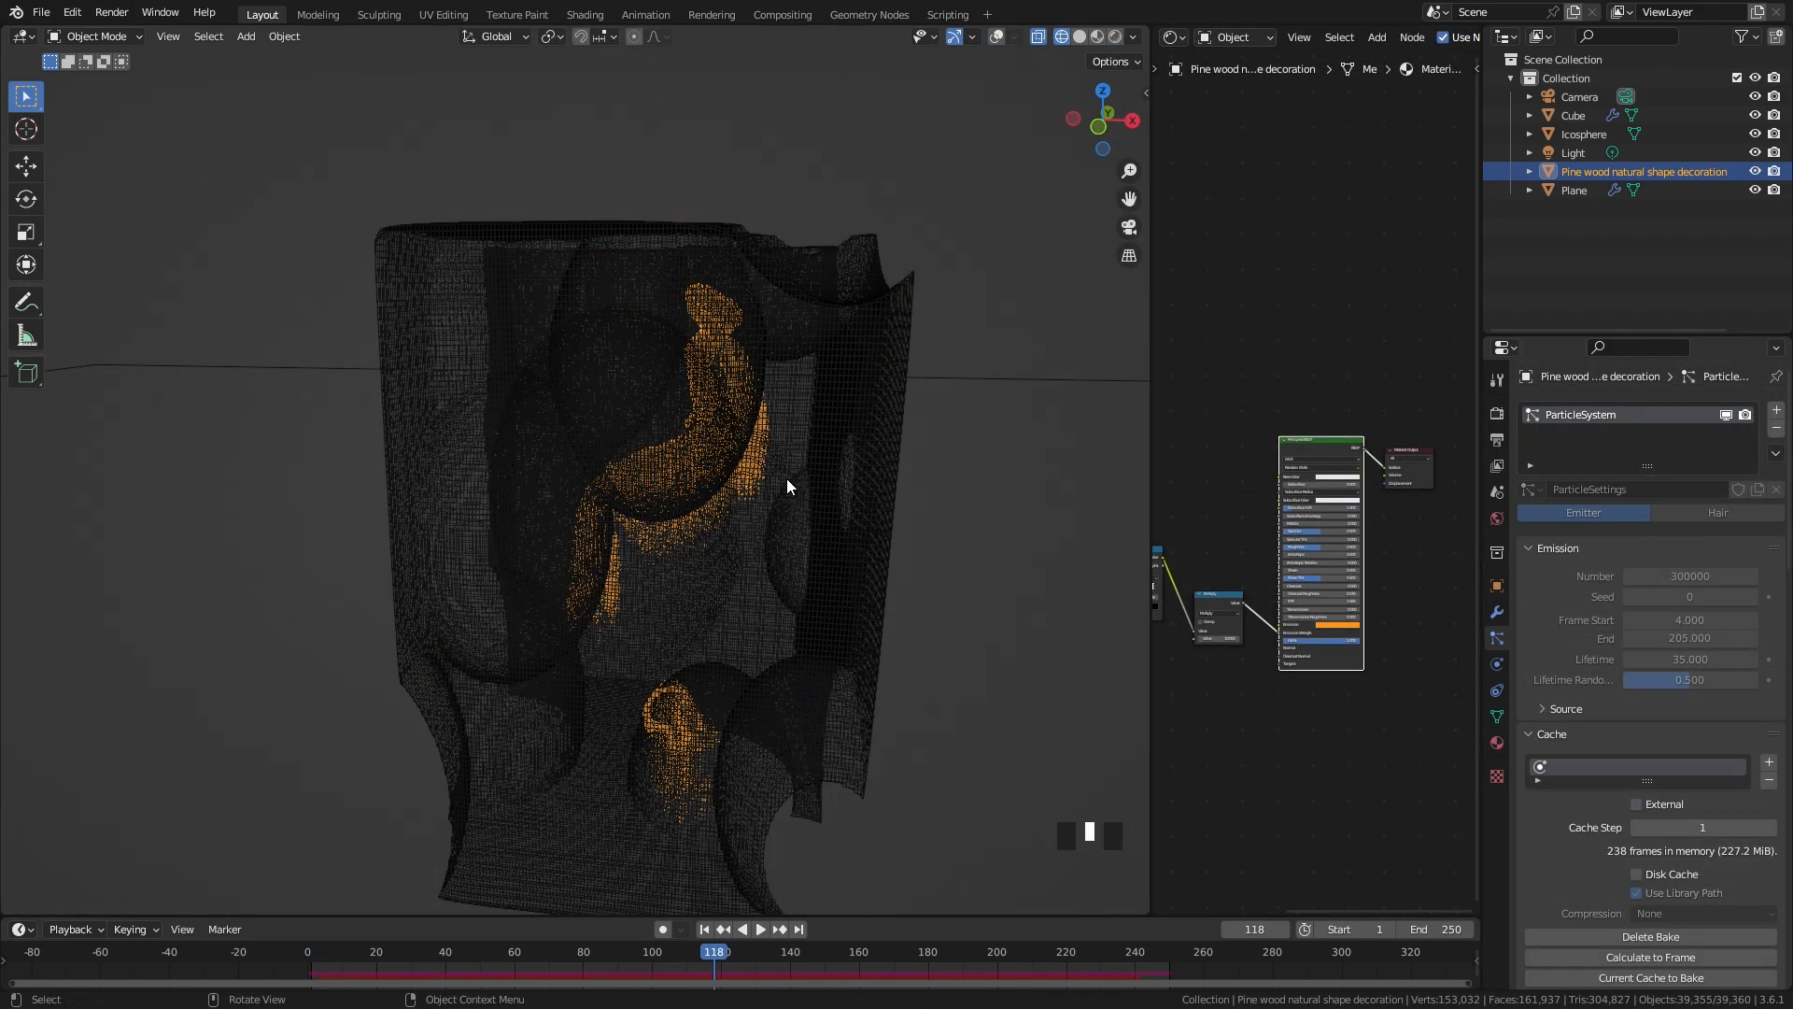
Step: Hide the Cube in the viewport and disable it in renders
scroll(787, 478, up, 2)
middle_drag(770, 473, 798, 417)
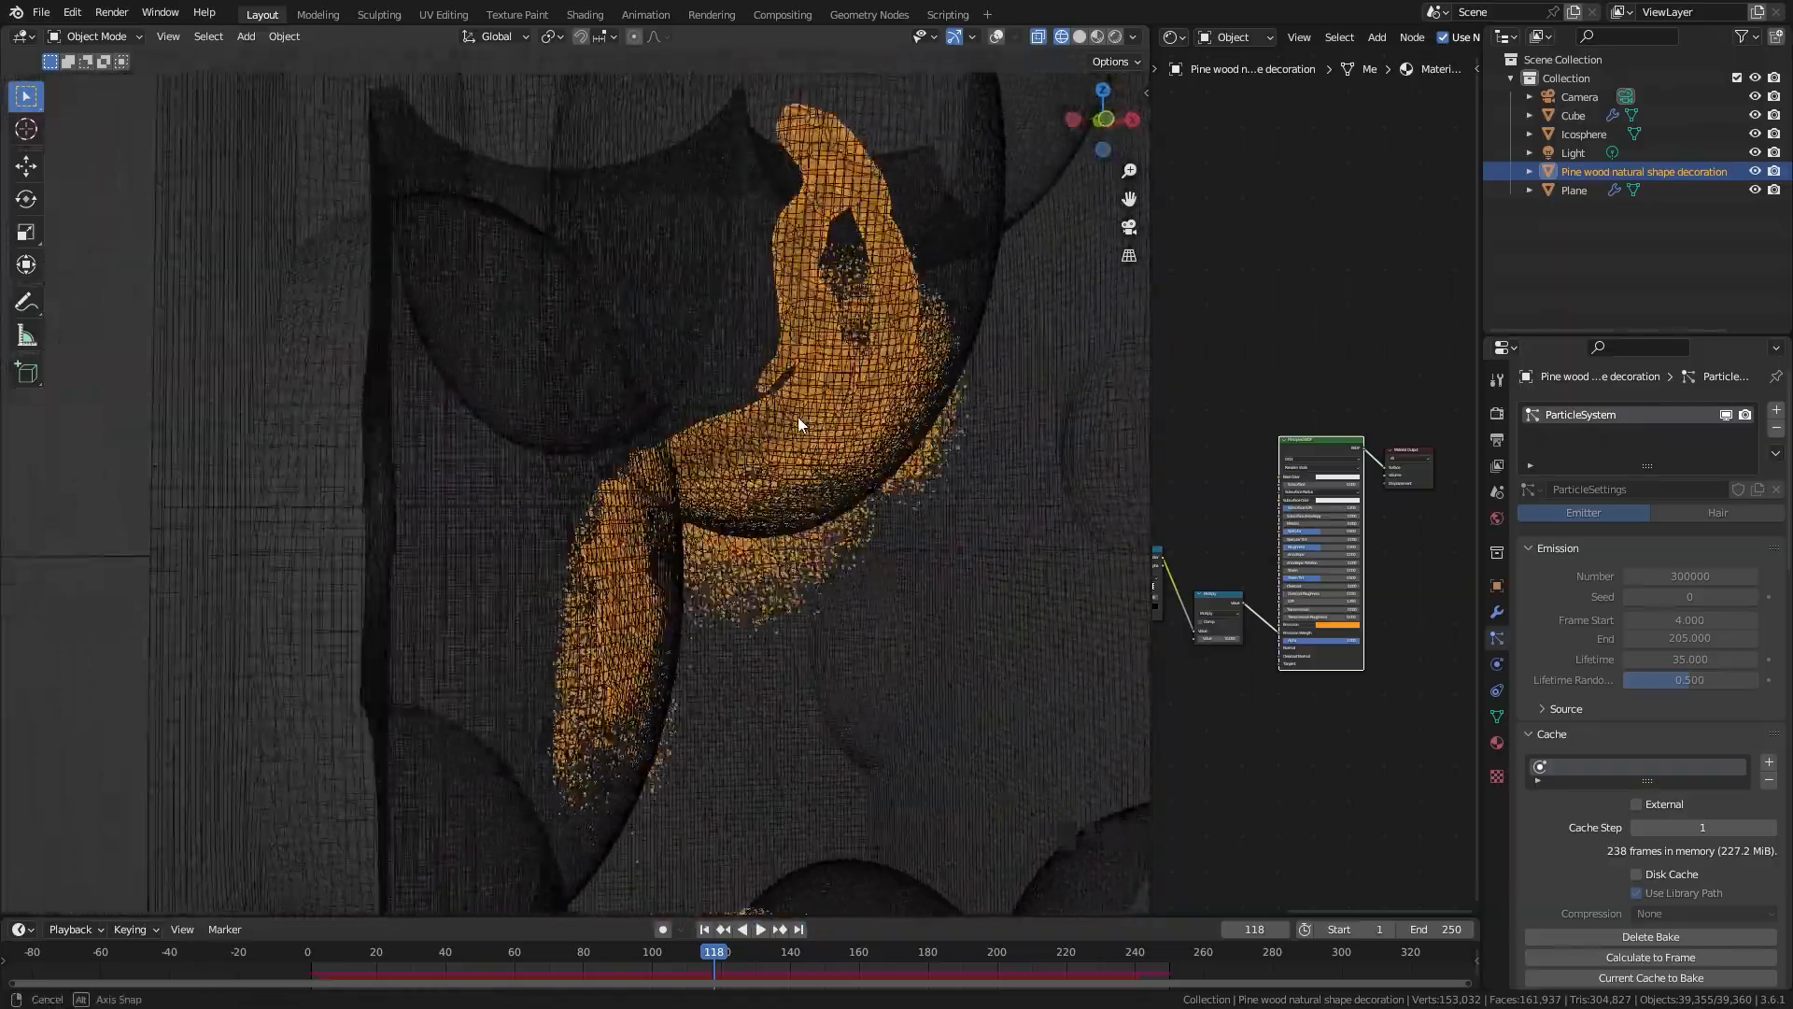
scroll(798, 417, down, 7)
scroll(789, 423, up, 3)
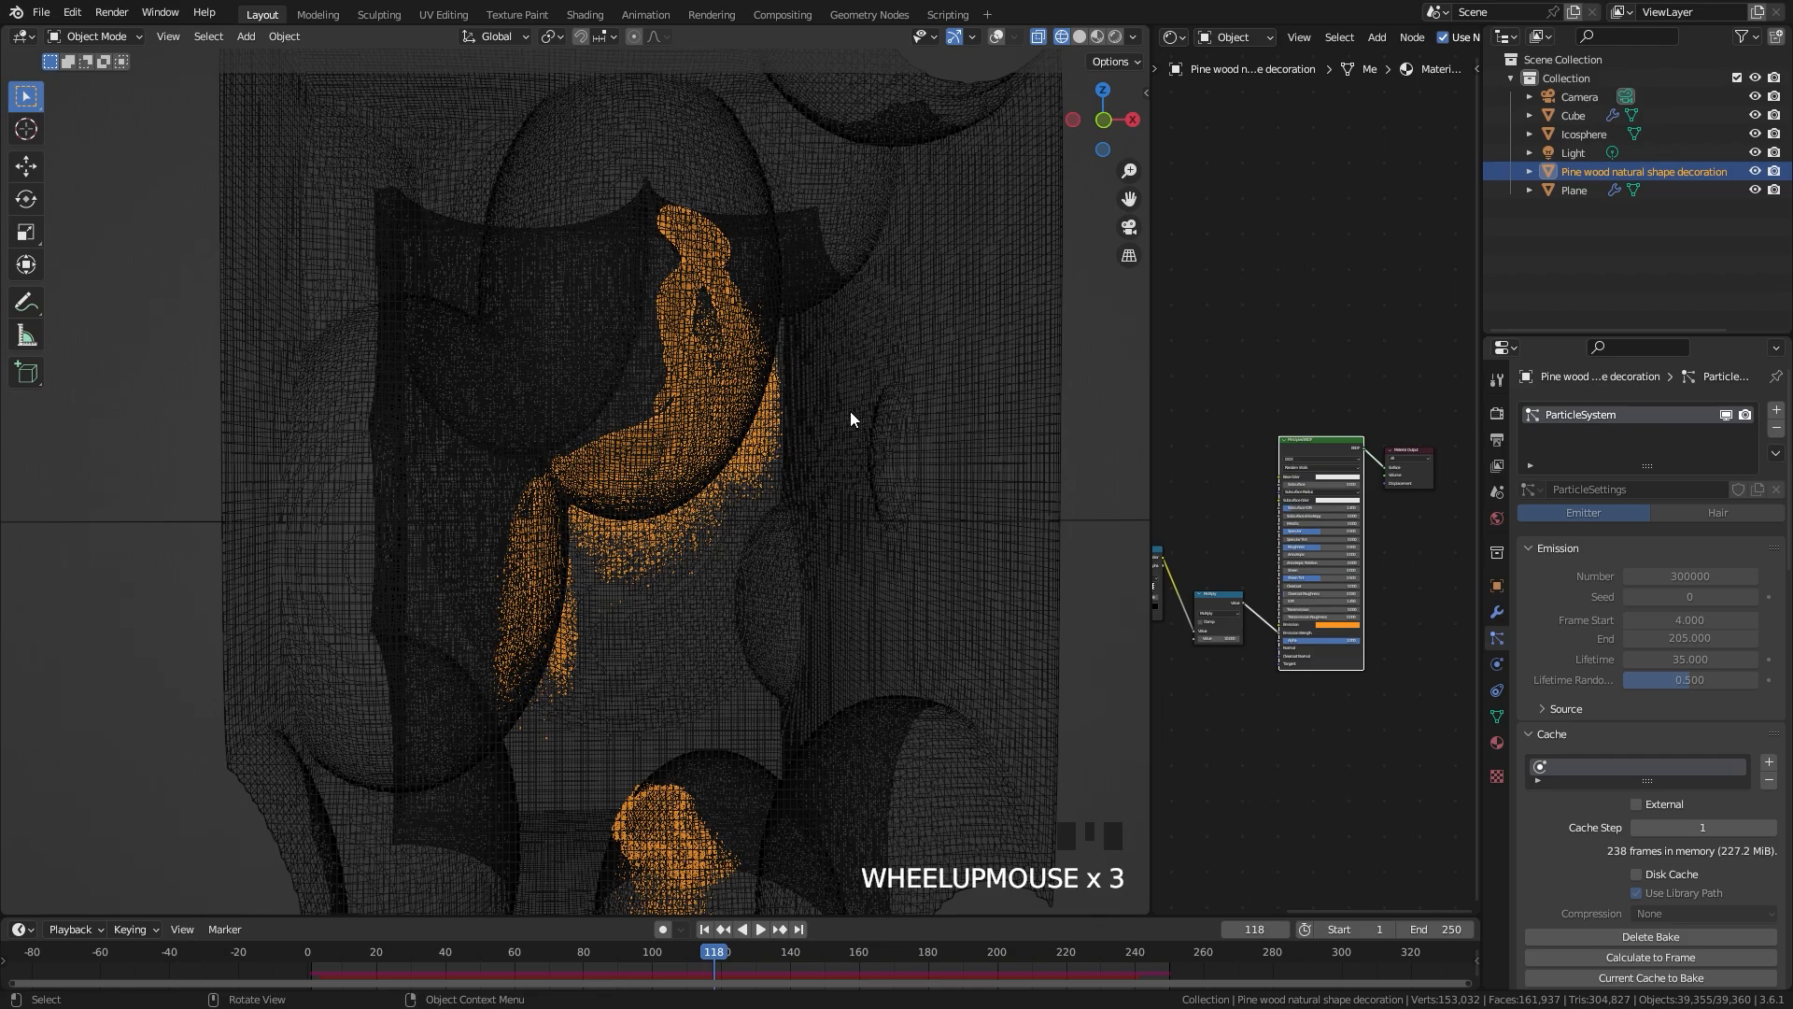
click(861, 329)
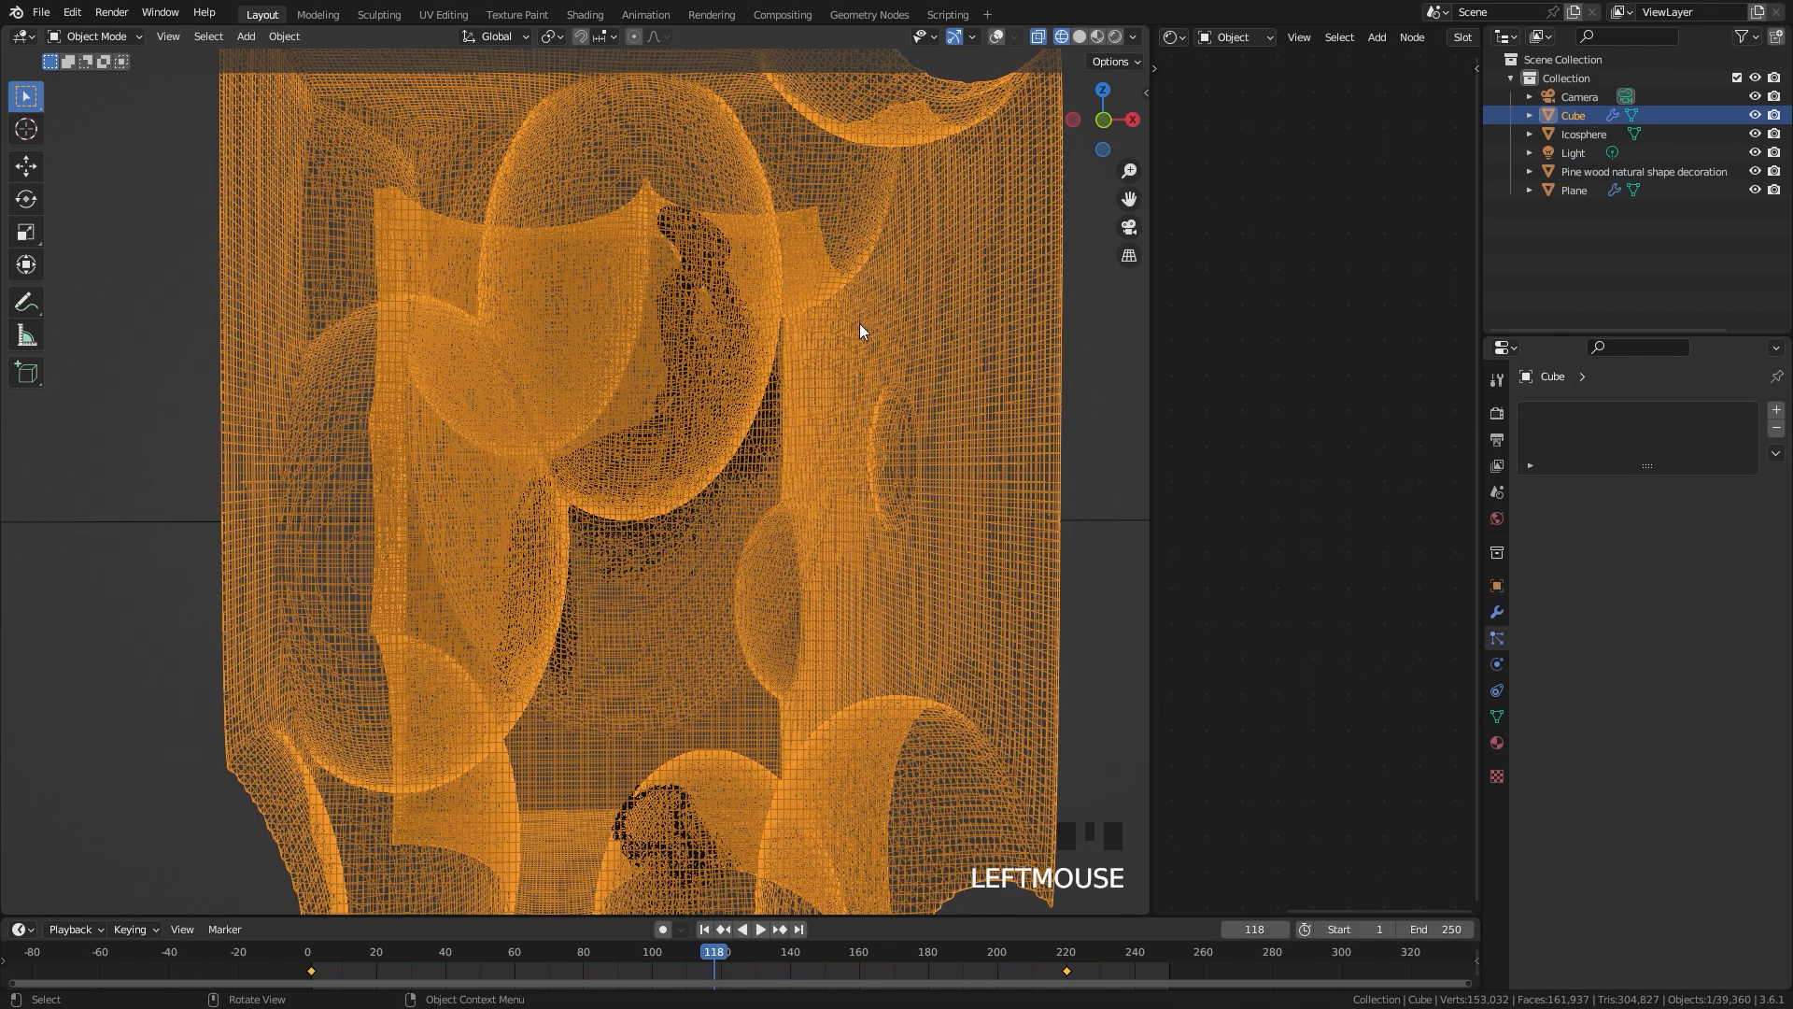
click(1755, 115)
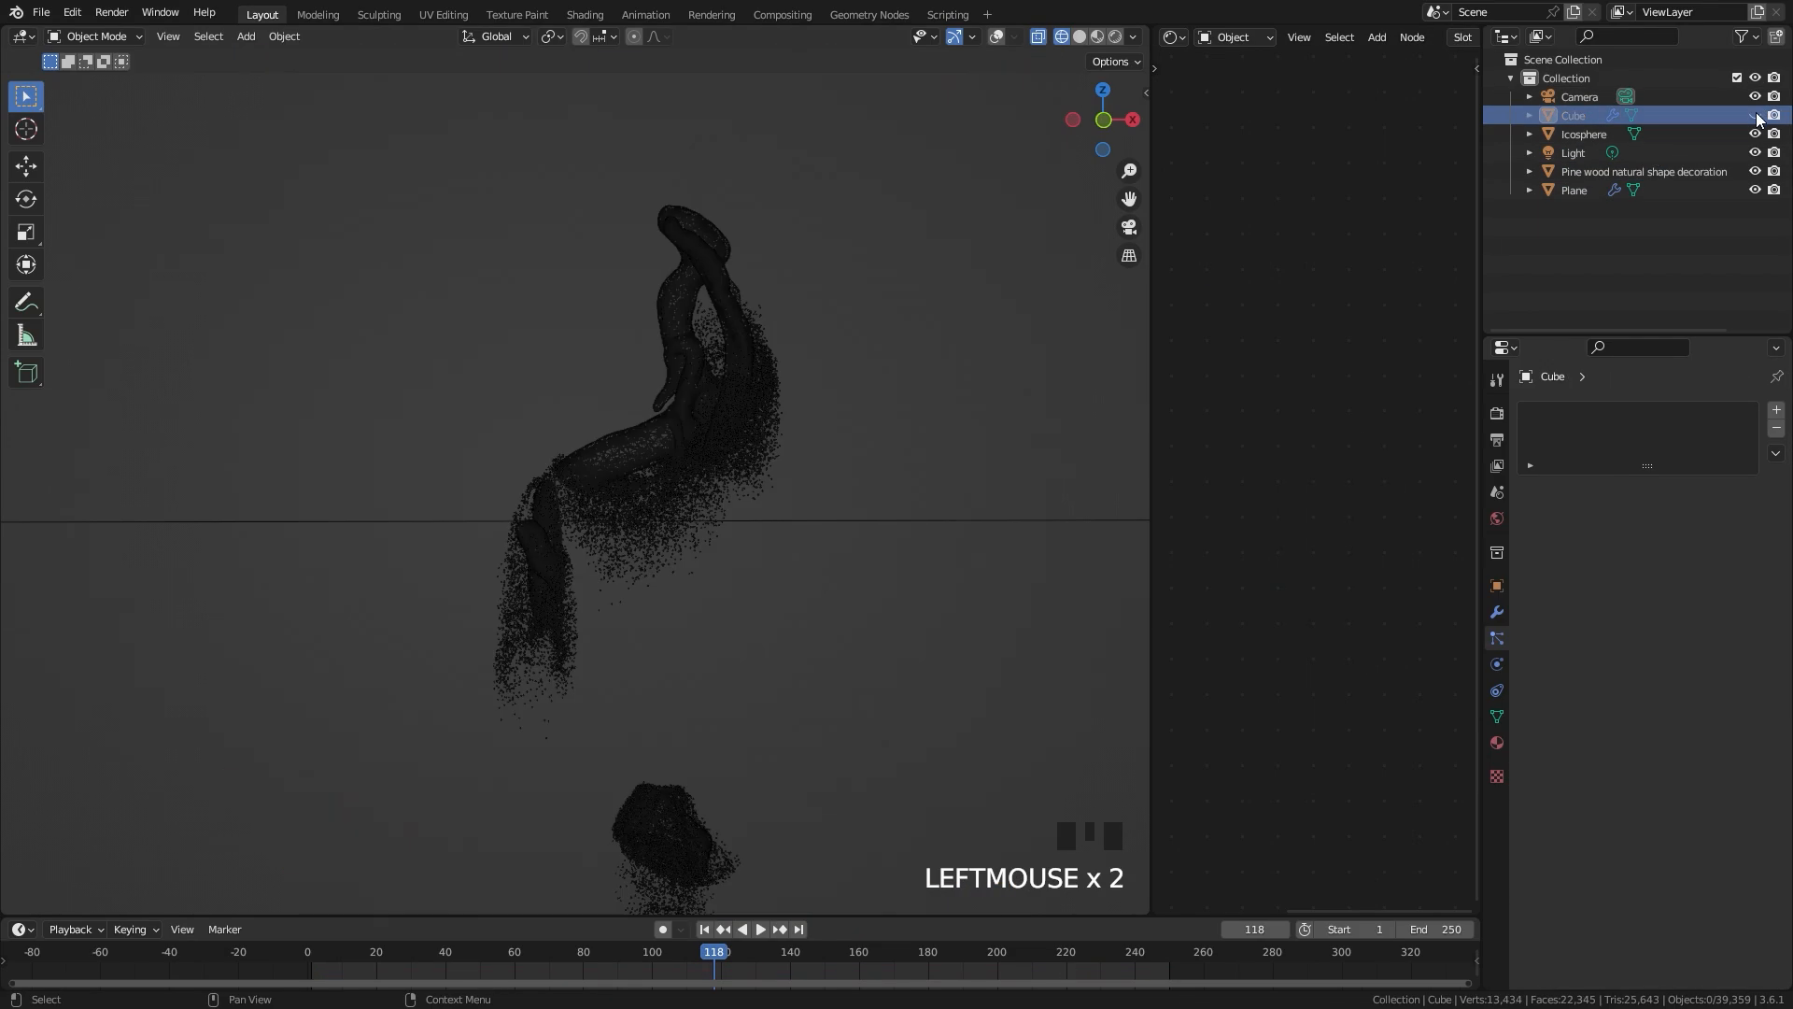
click(1774, 116)
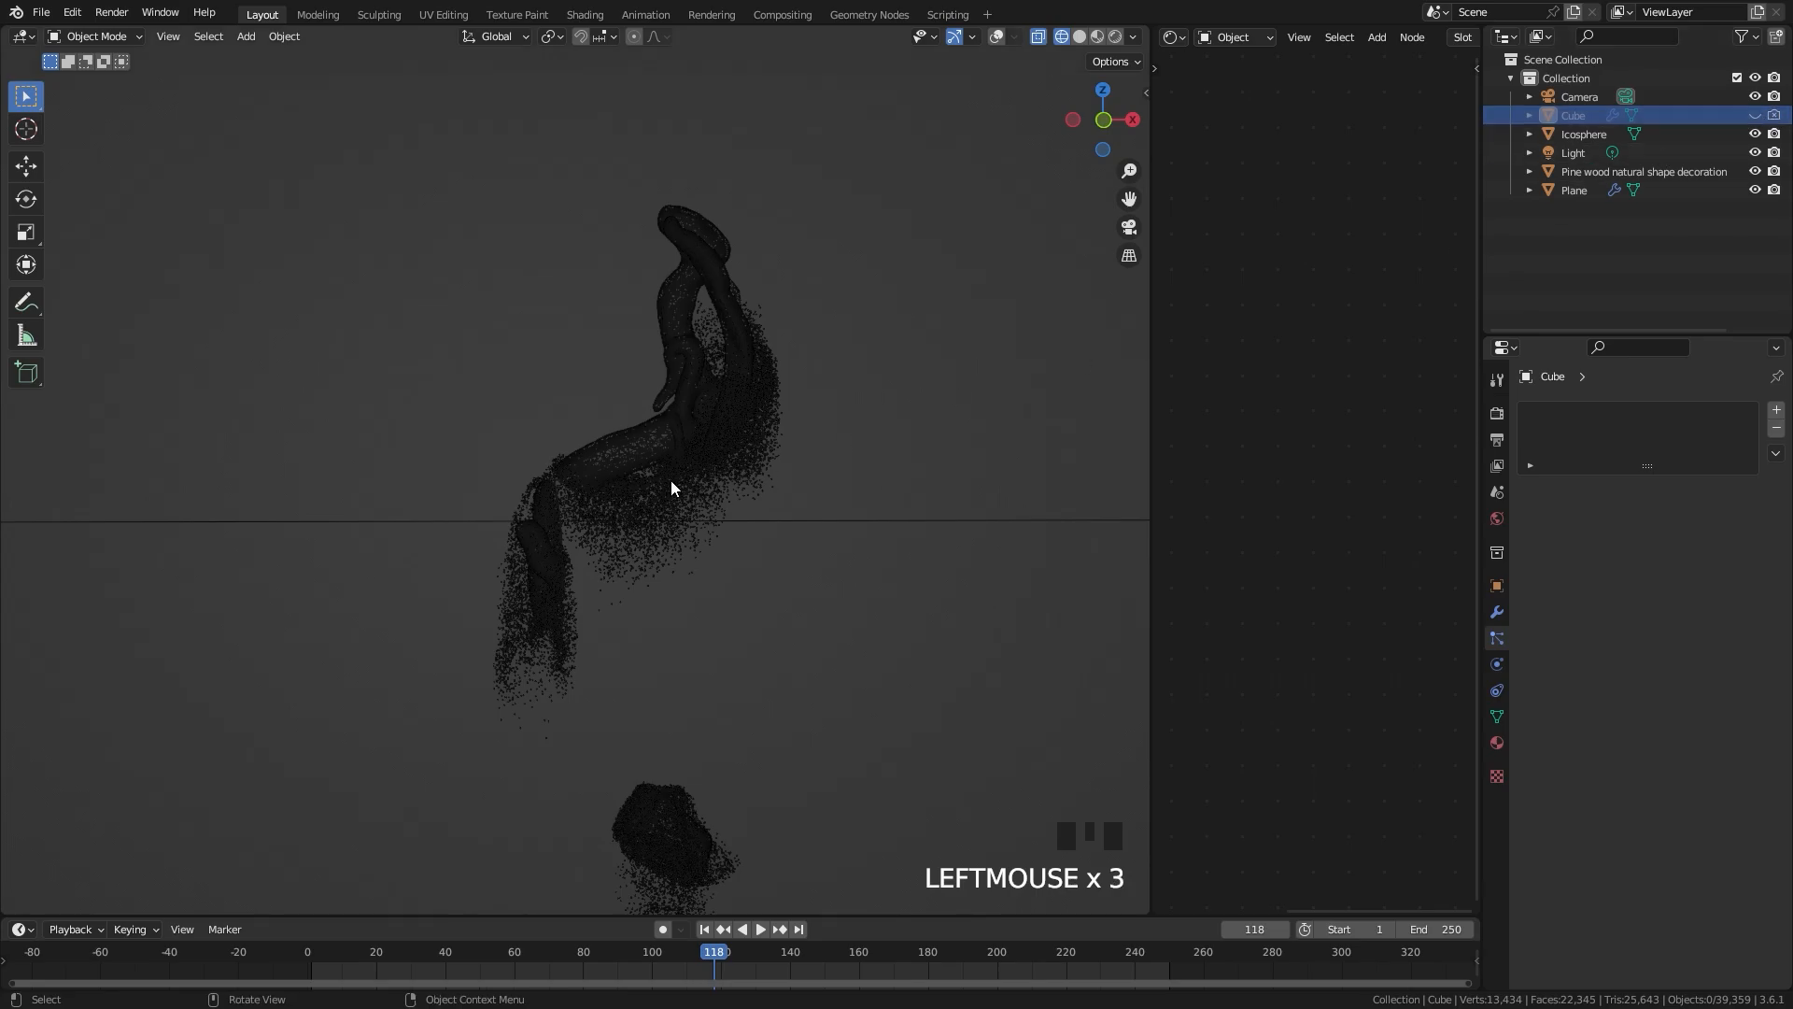
Step: Switch to solid shading and create a new texture for the pine wood object's particle system
key(shift+z)
scroll(725, 453, up, 3)
click(797, 421)
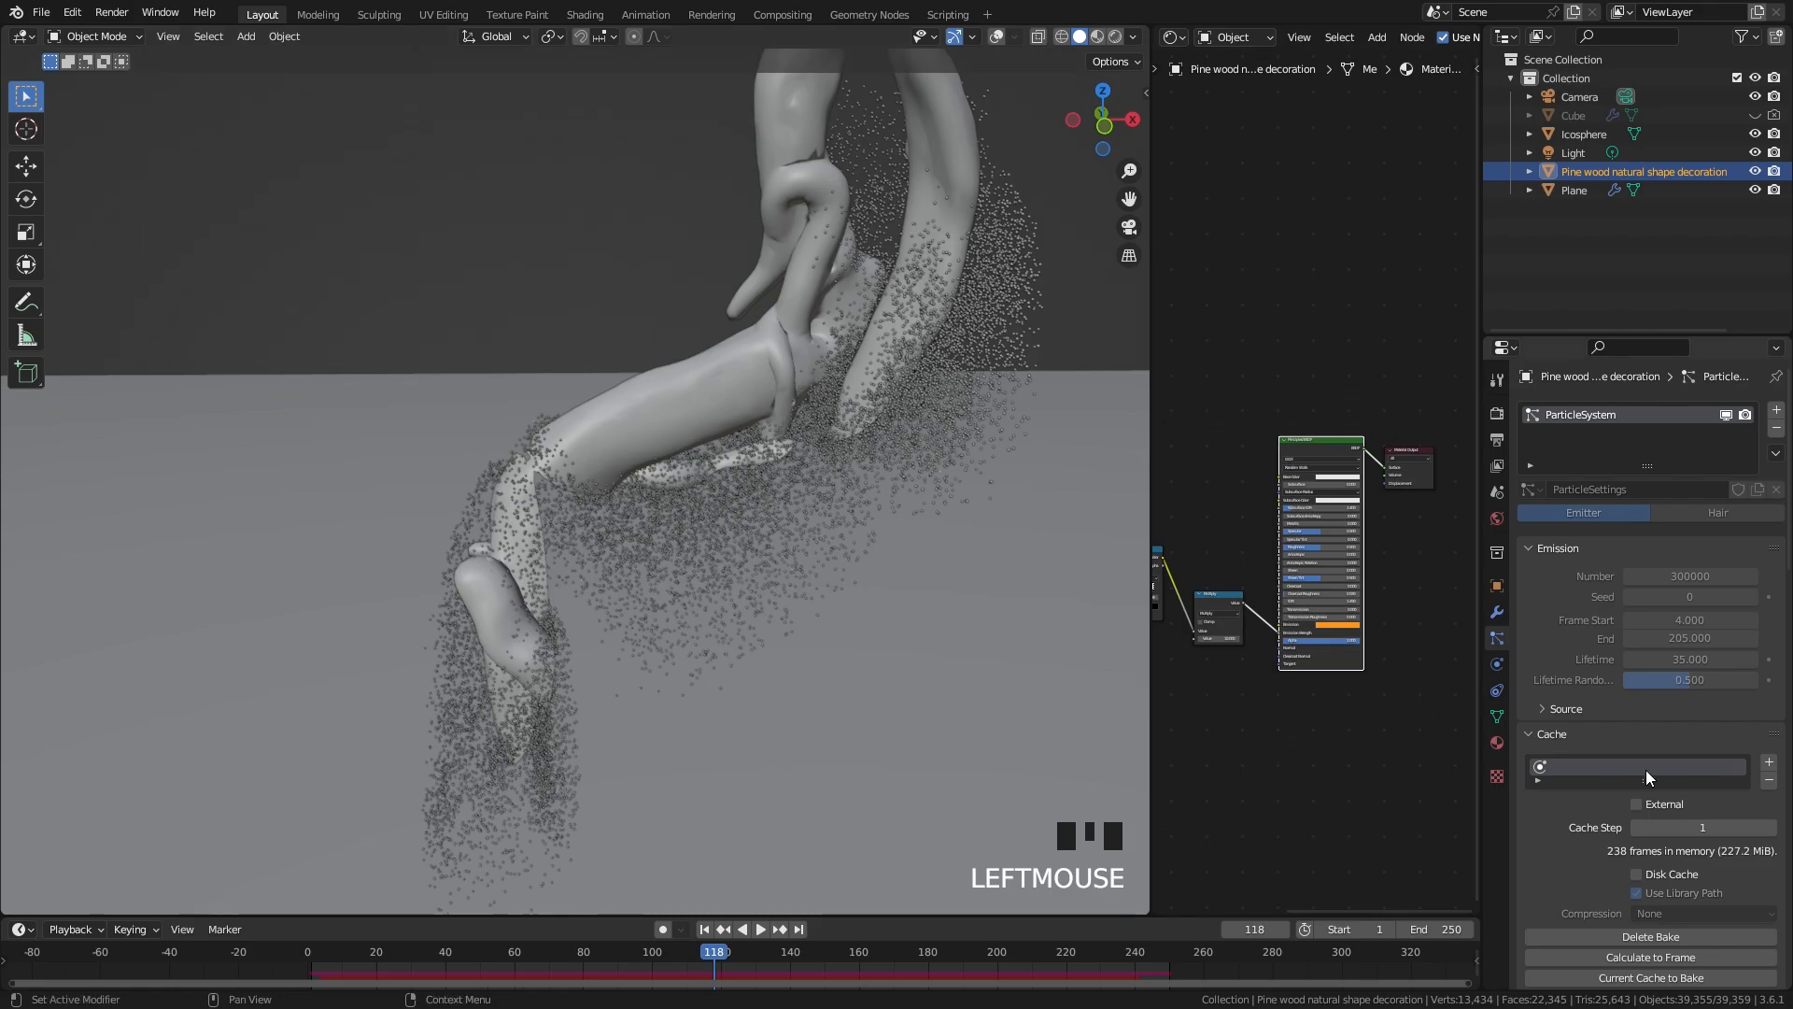
scroll(1650, 660, down, 15)
scroll(1612, 616, down, 8)
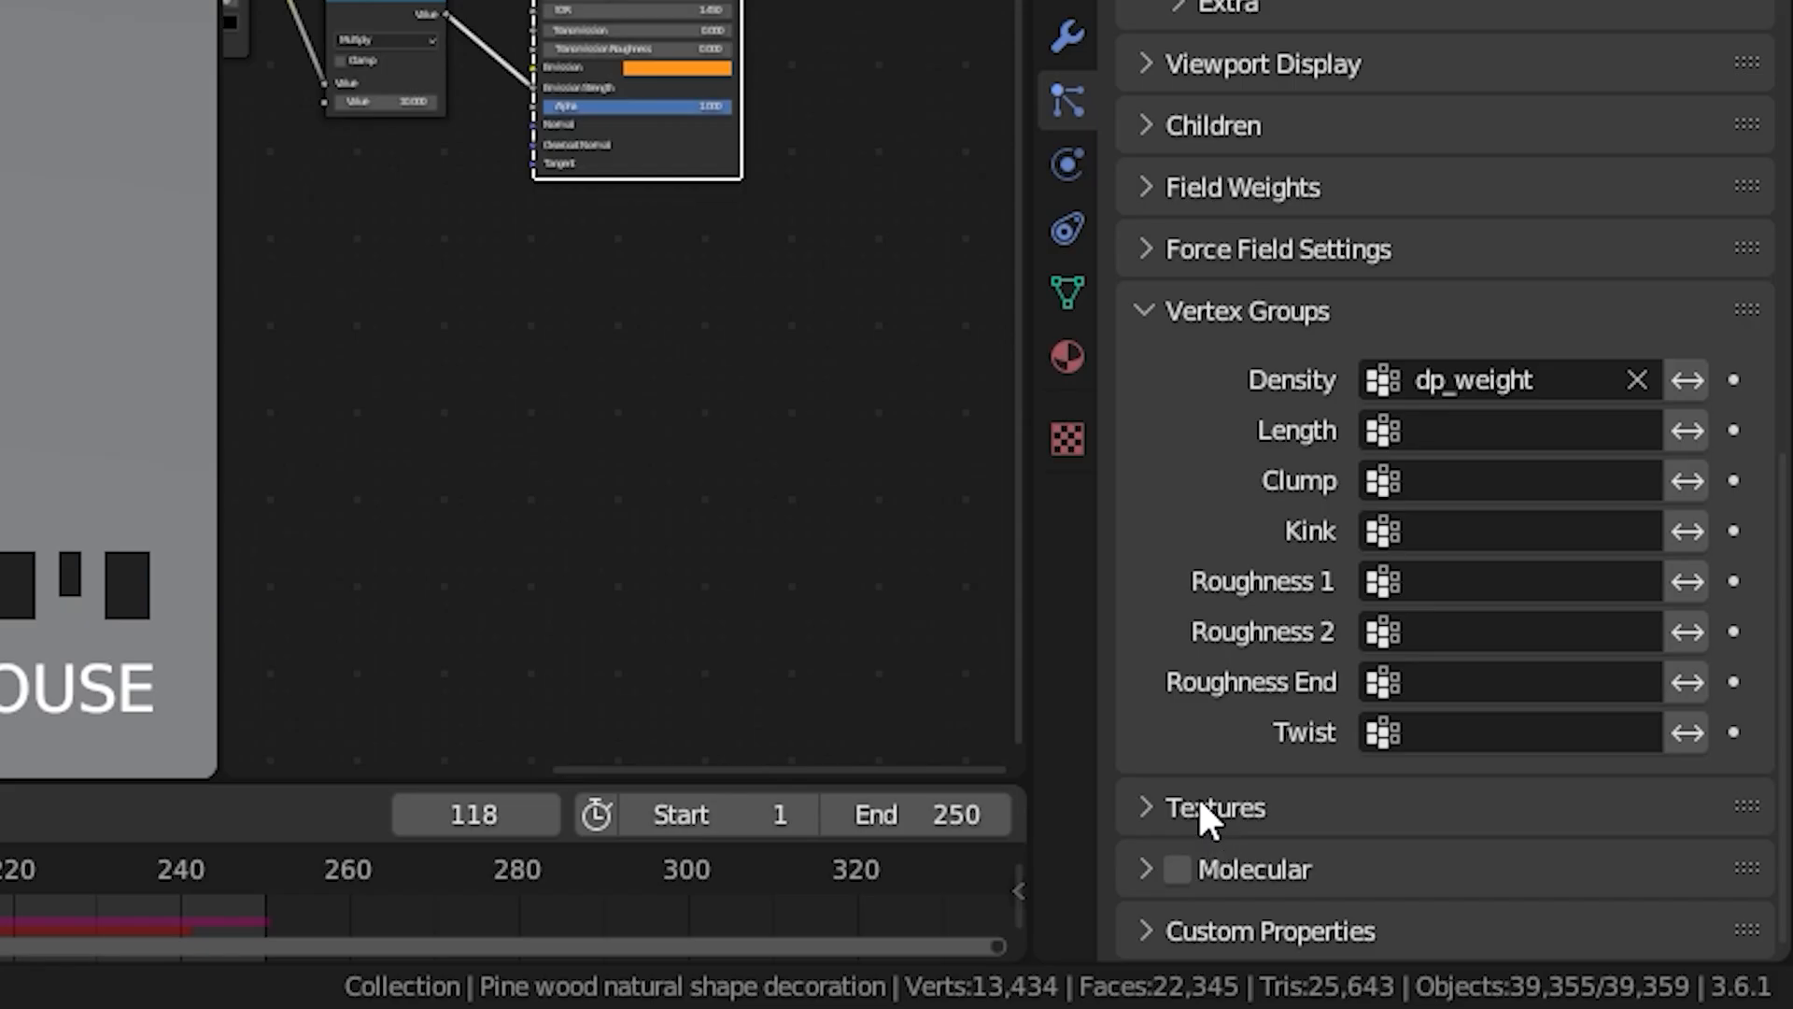
click(1569, 926)
scroll(1578, 705, down, 4)
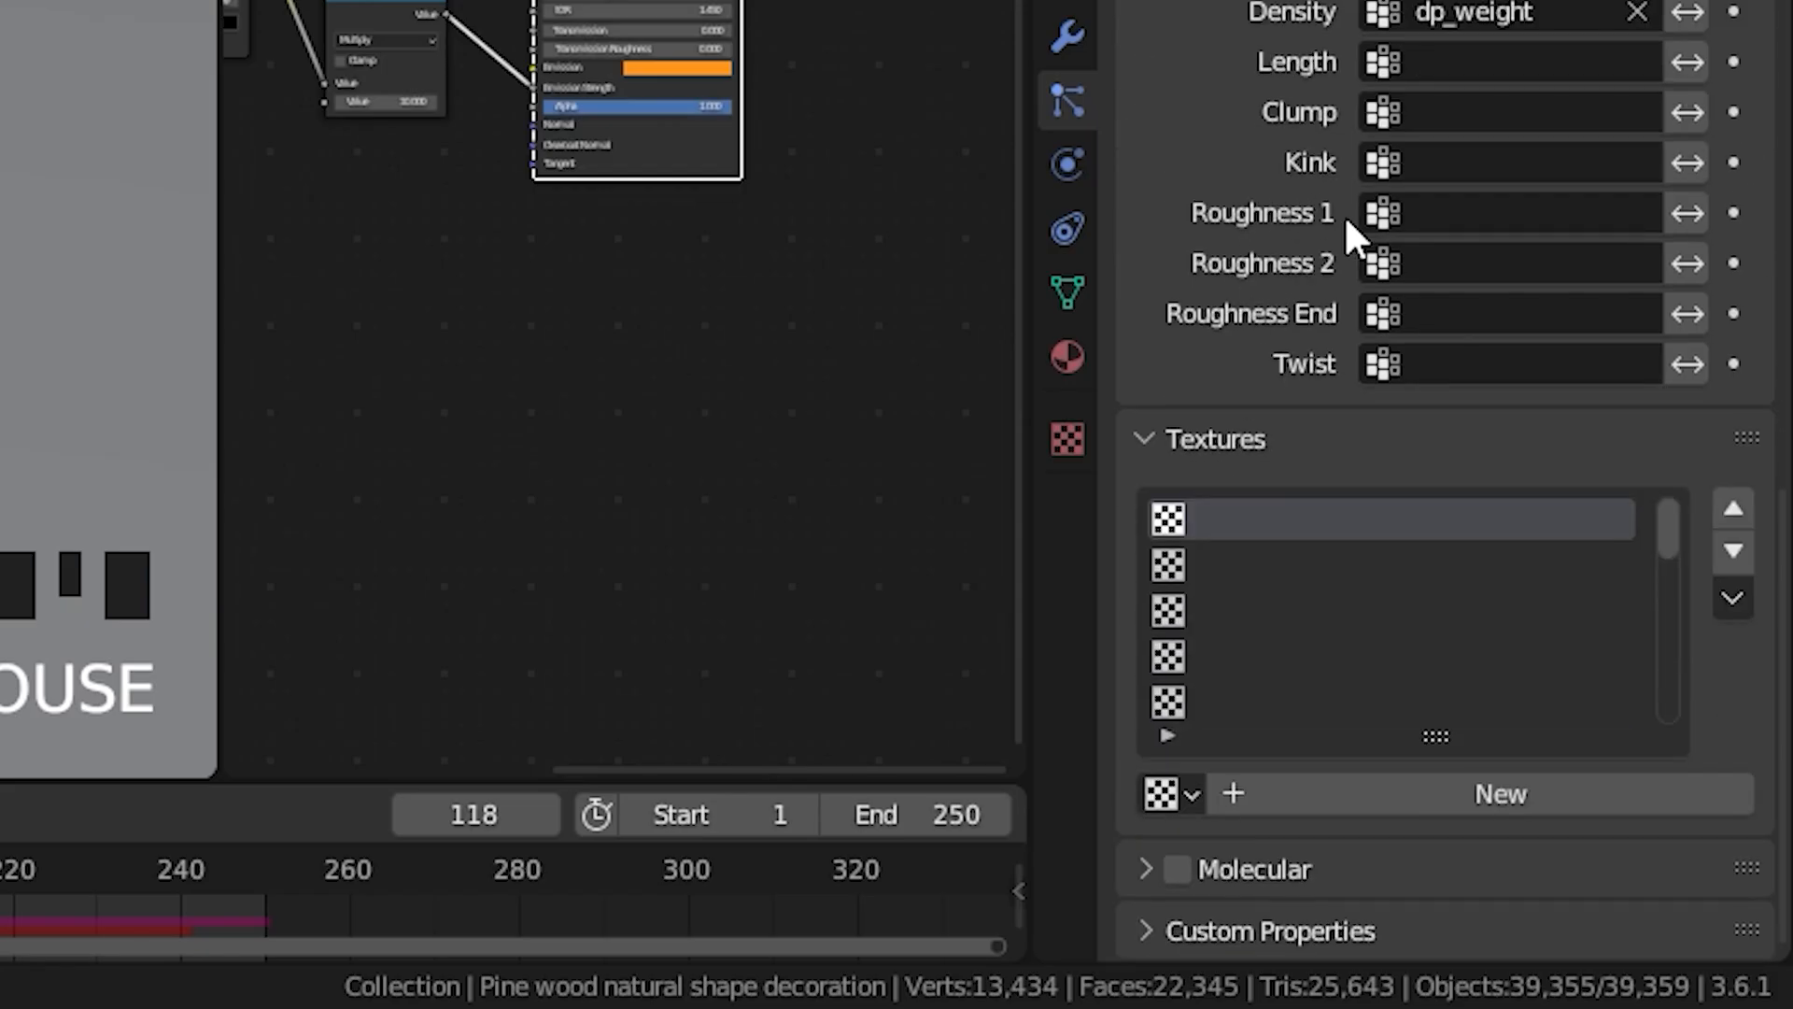
click(1515, 794)
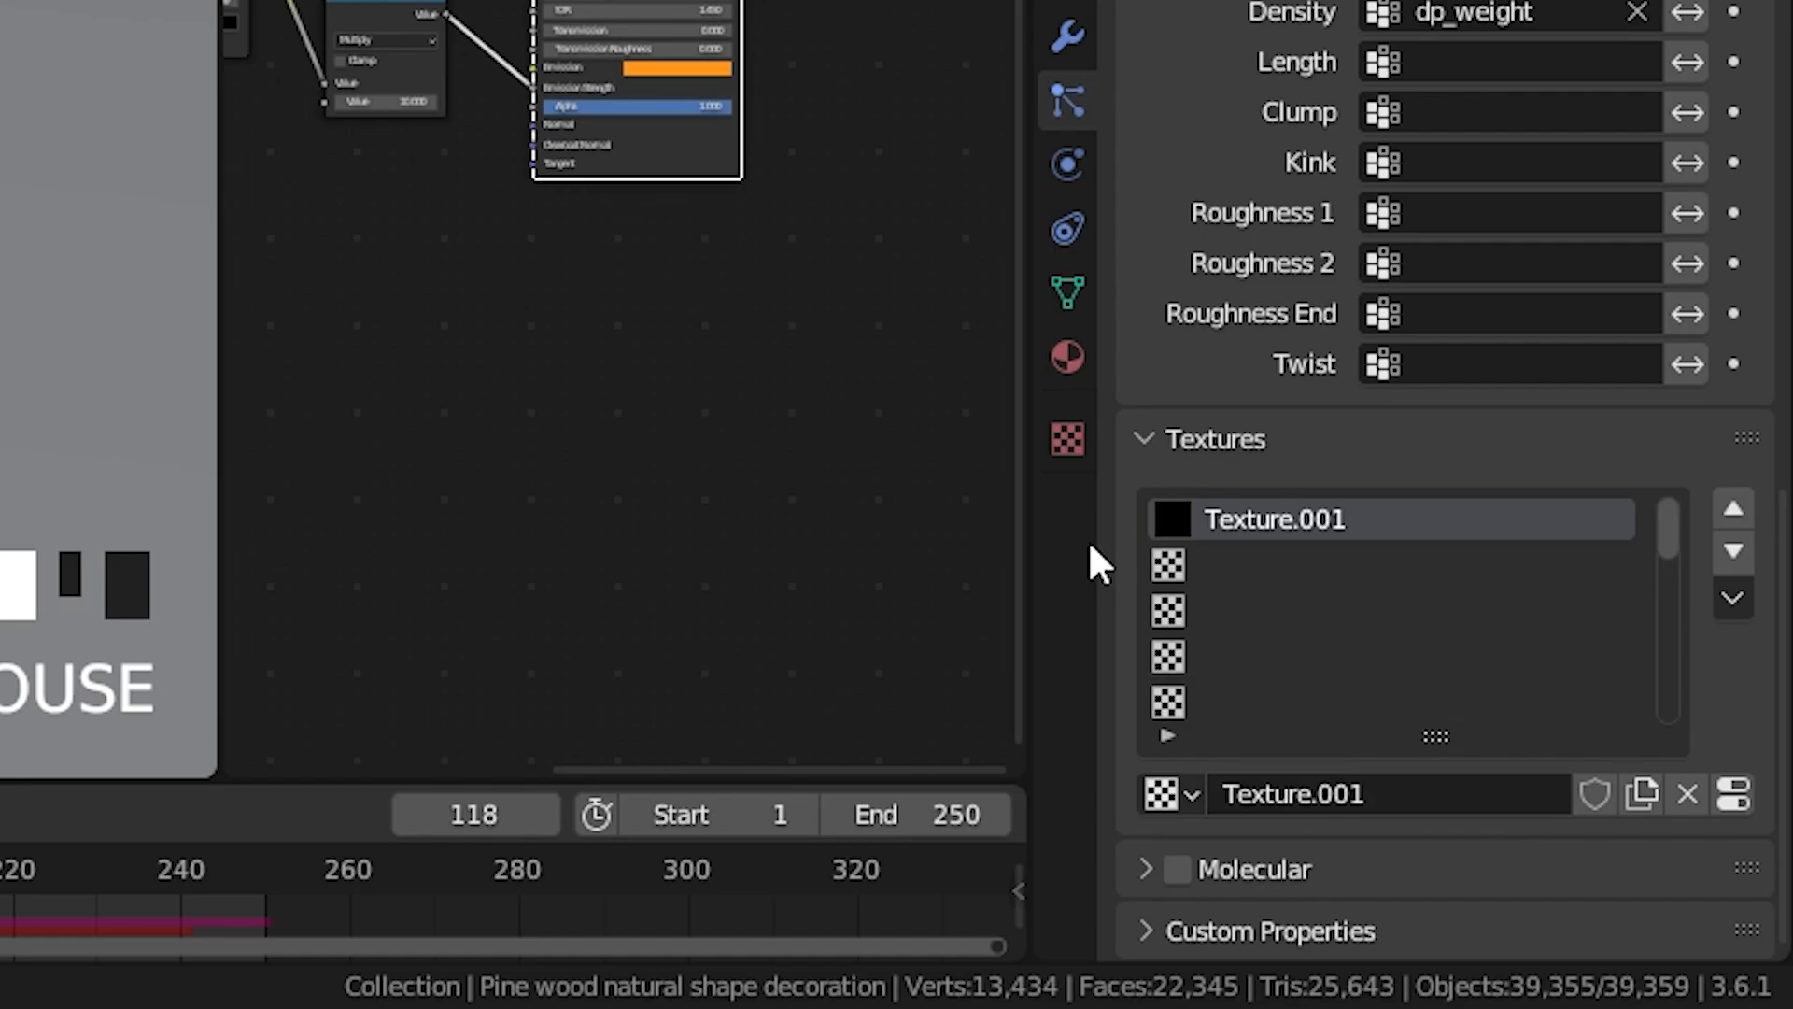
Step: Change the type of the new particle texture to Blend
click(1067, 439)
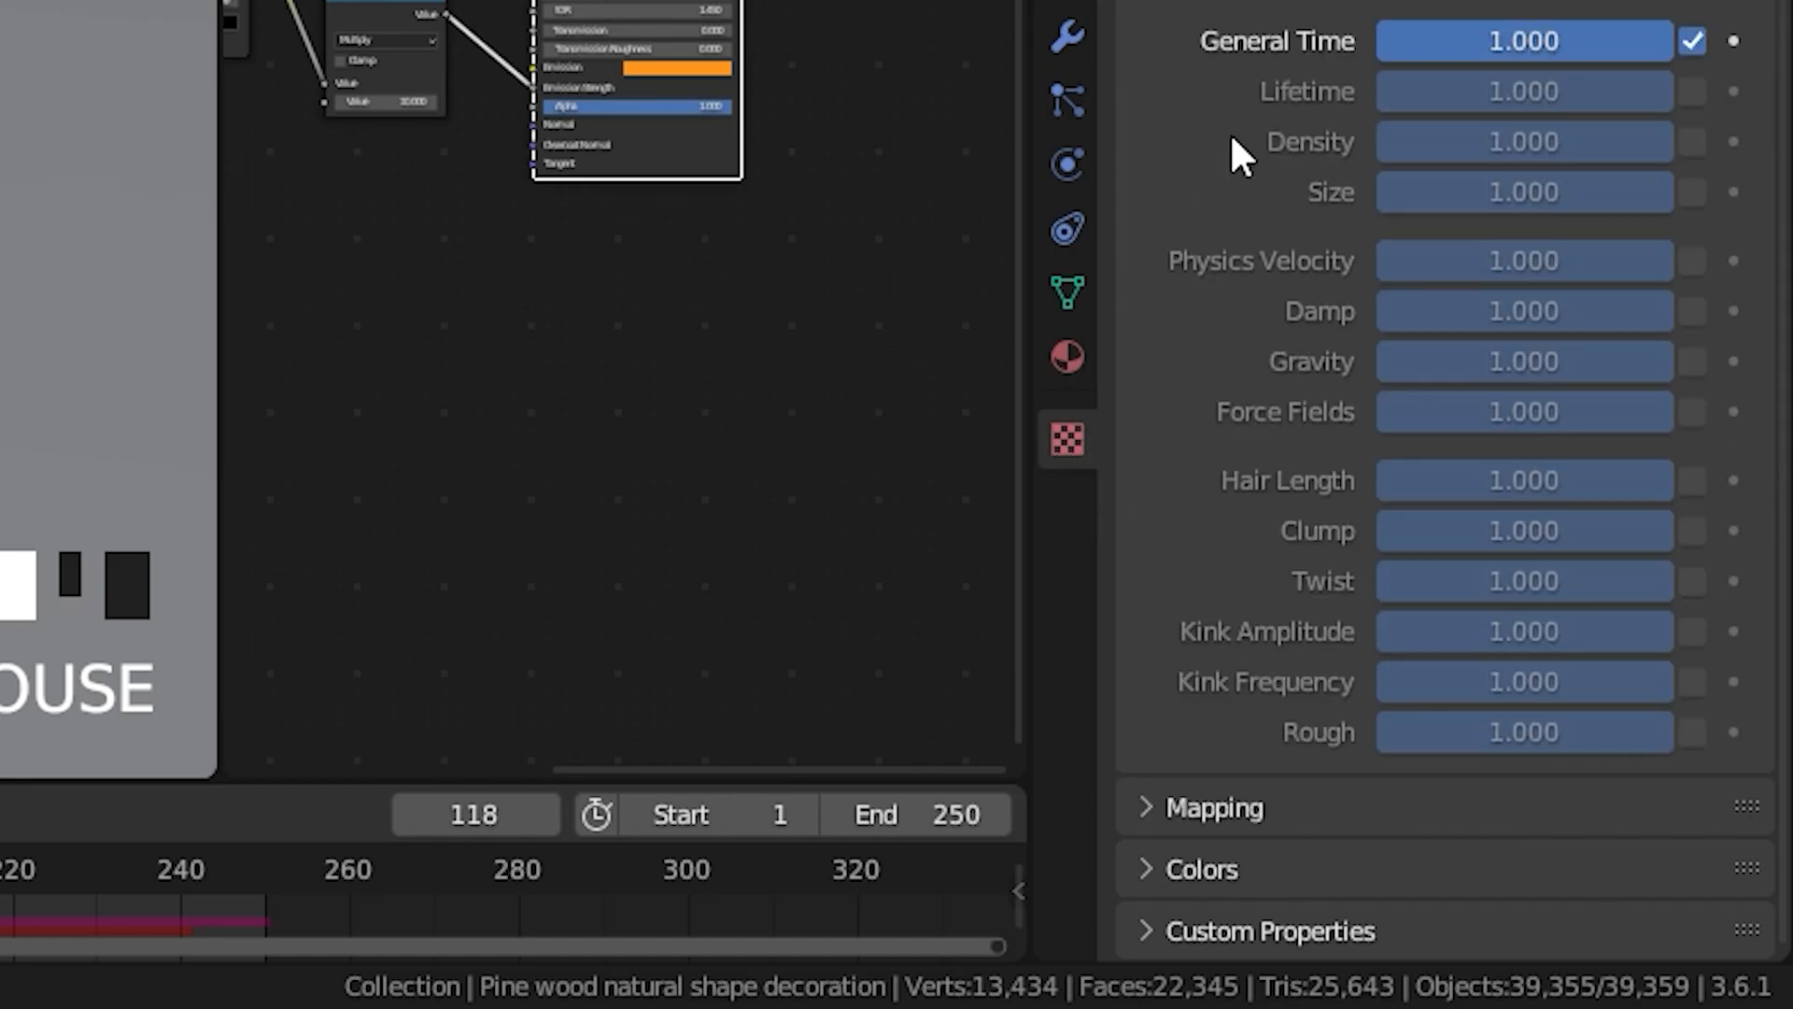
scroll(1233, 150, up, 5)
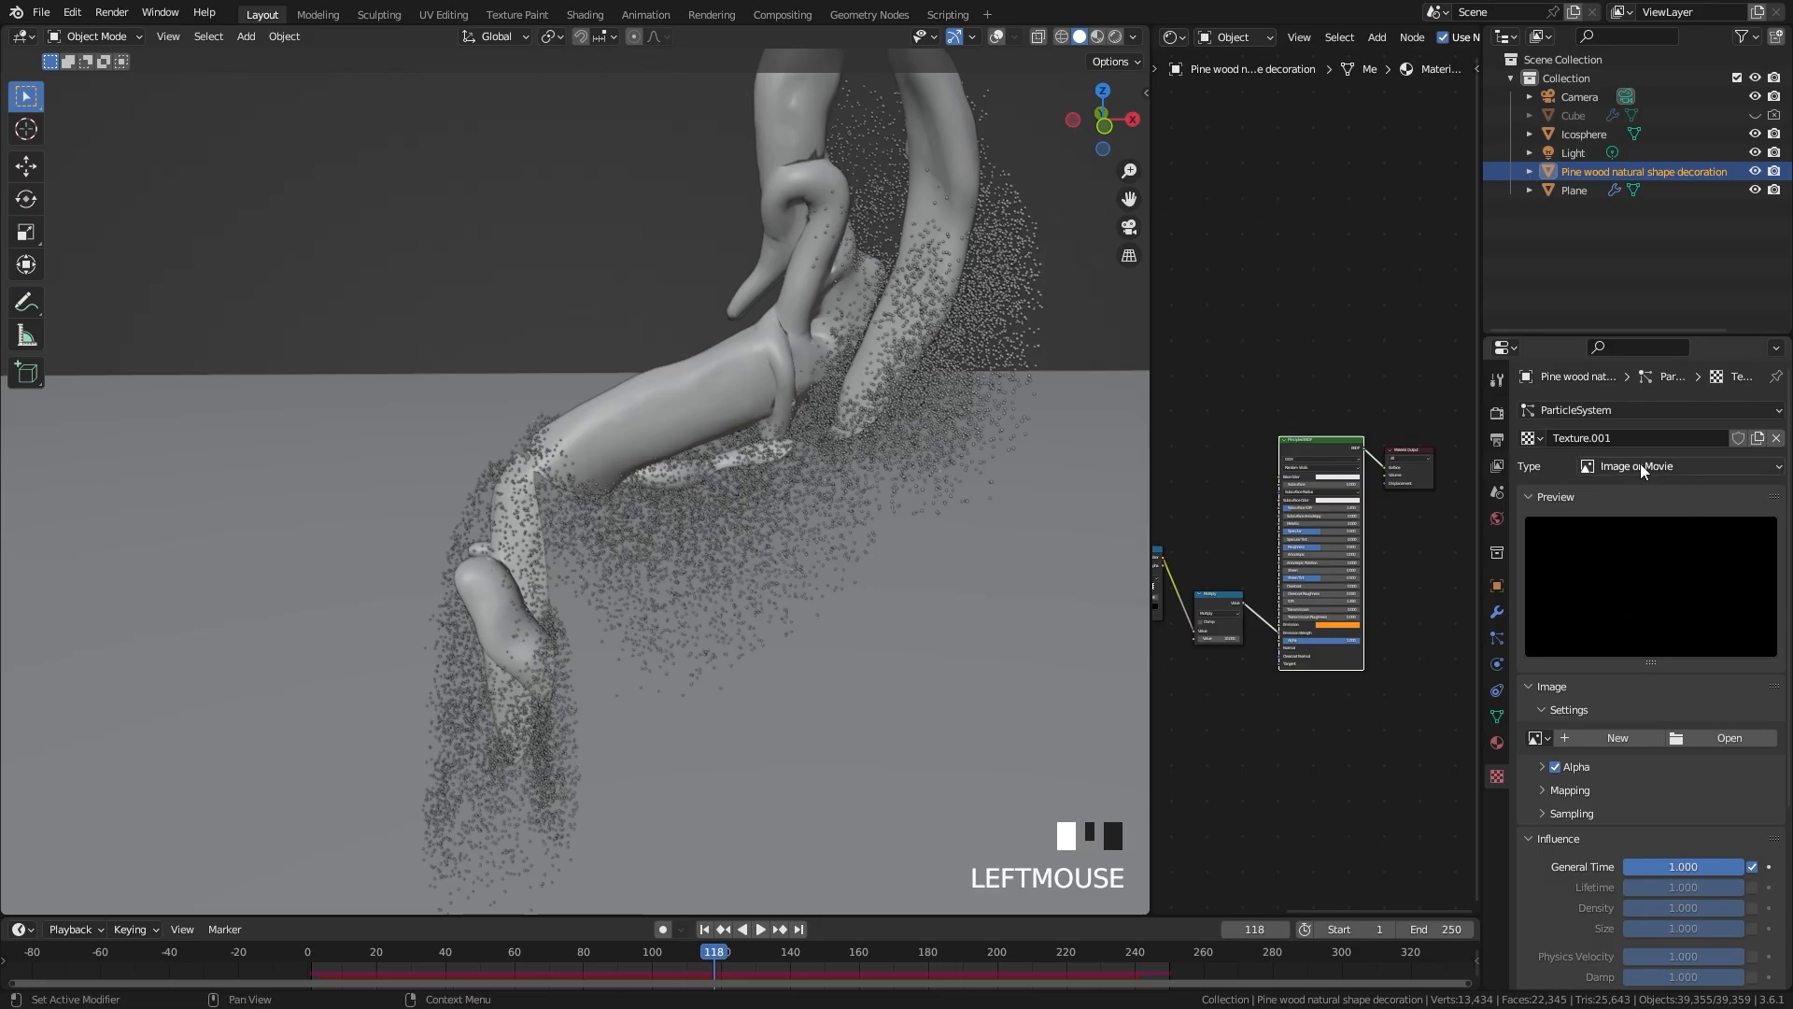
click(1642, 469)
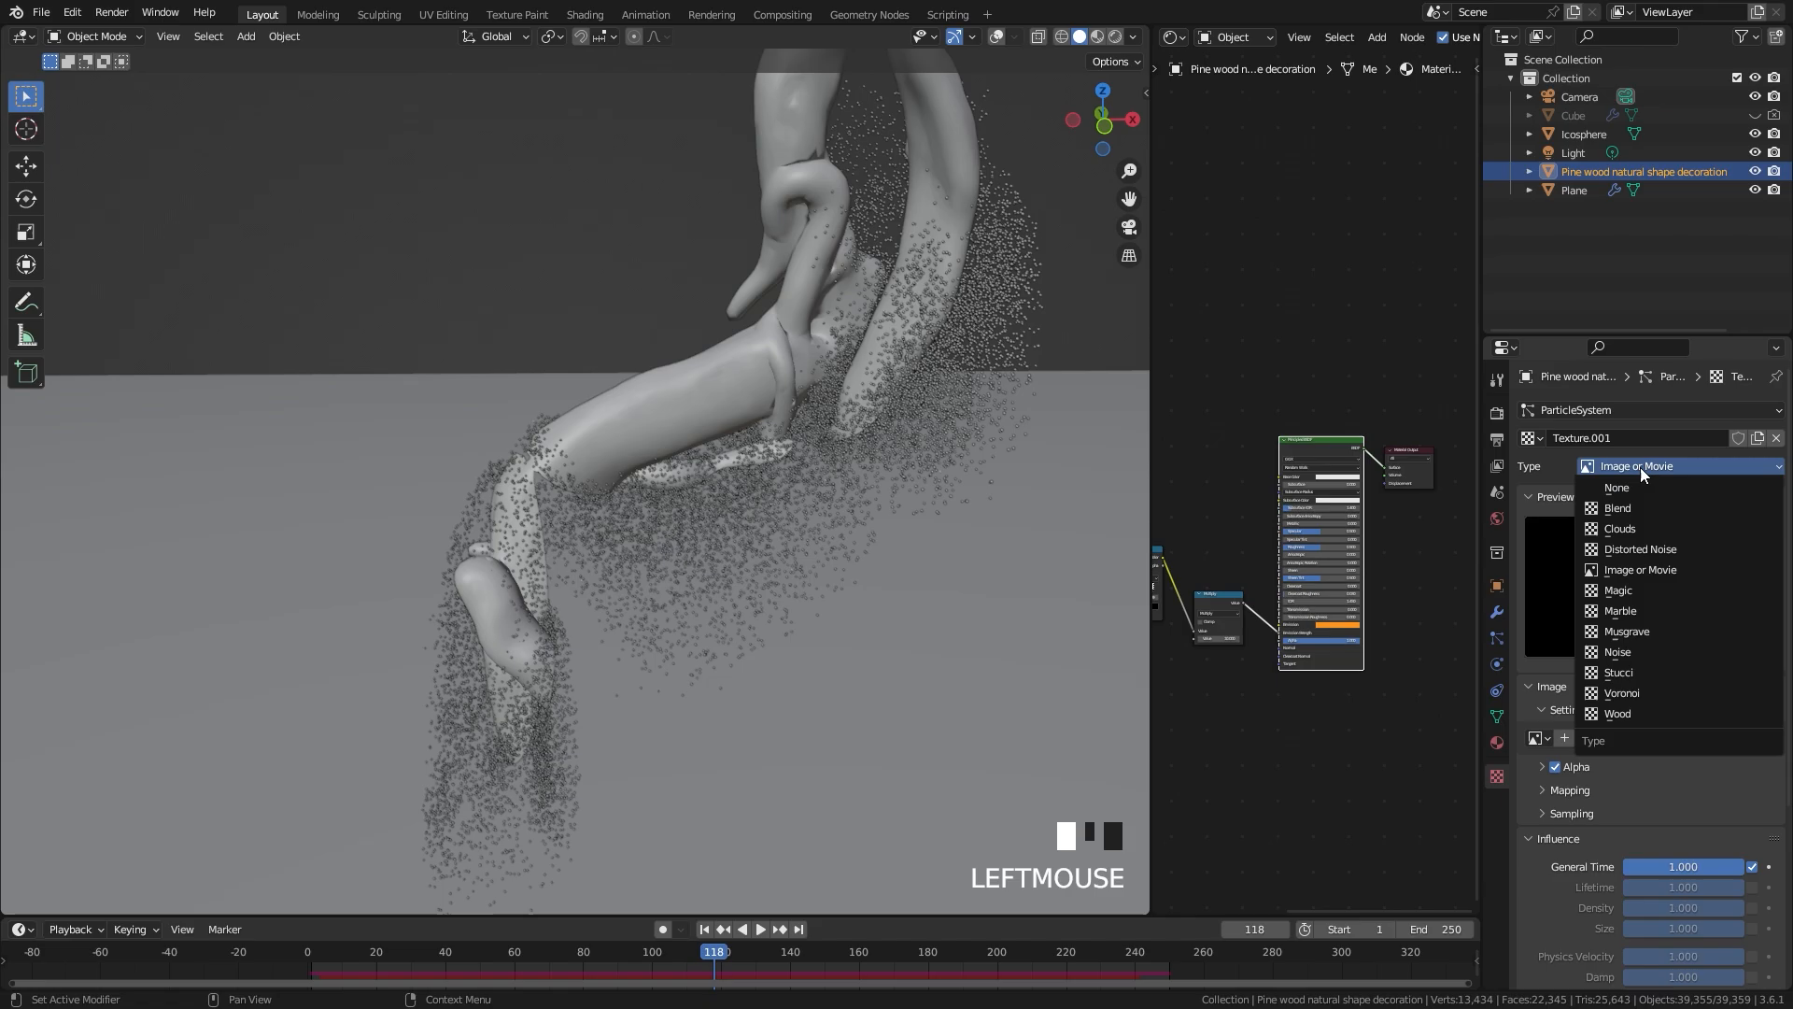
click(1610, 507)
Step: Make the Blend texture influence particle Size instead of General Time
scroll(1641, 706, down, 3)
middle_drag(1642, 706, 1629, 630)
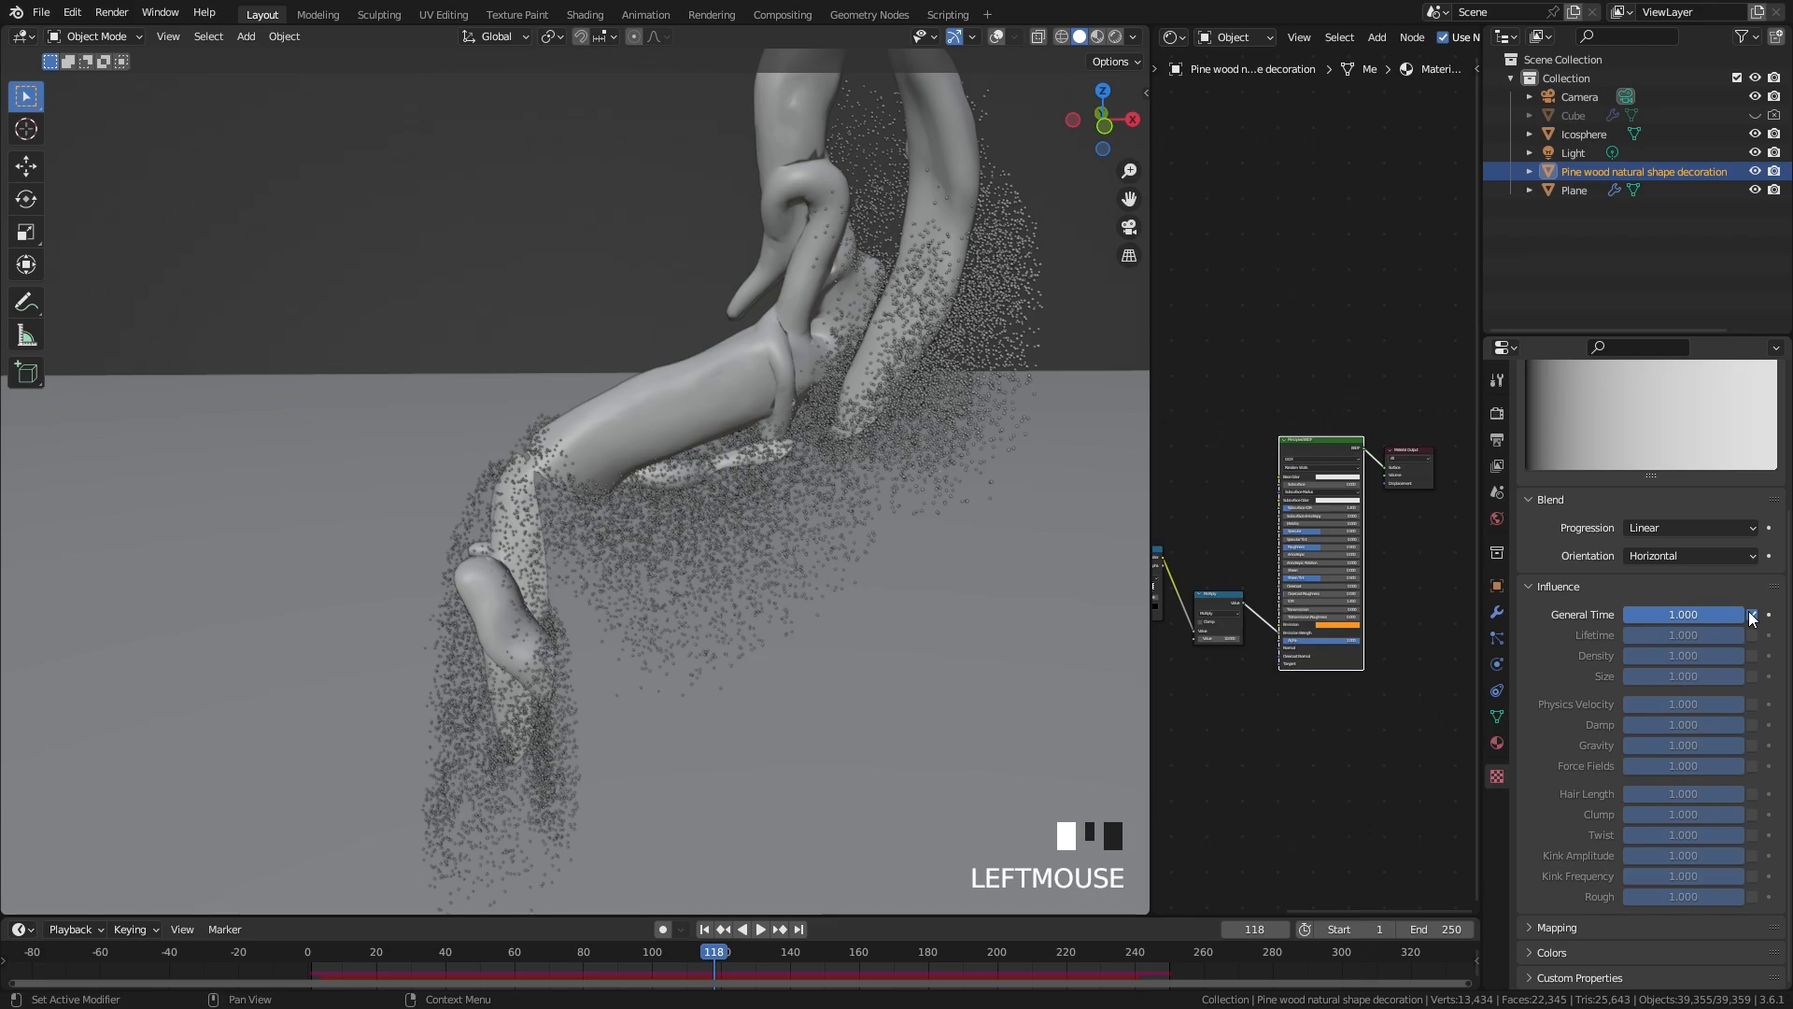
drag(1752, 681, 1754, 685)
click(1752, 677)
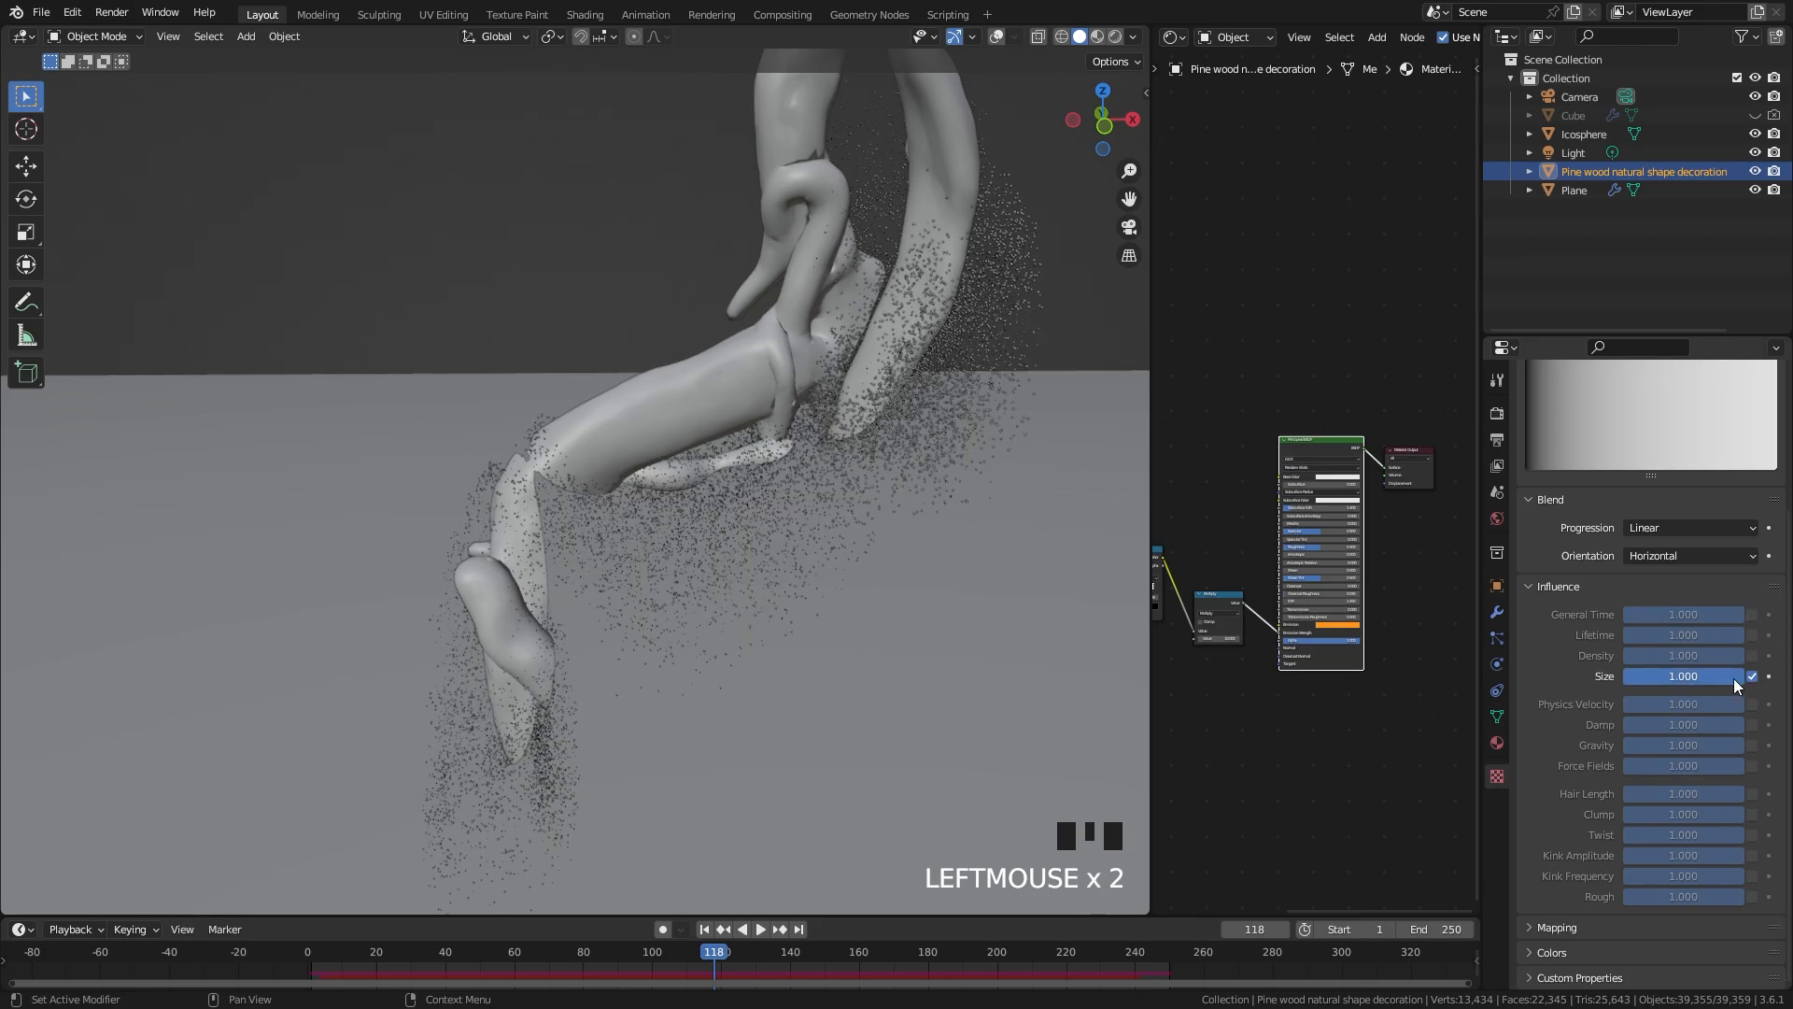
Step: Set the Blend texture's mapping coordinates to Strand / Particle
click(1557, 928)
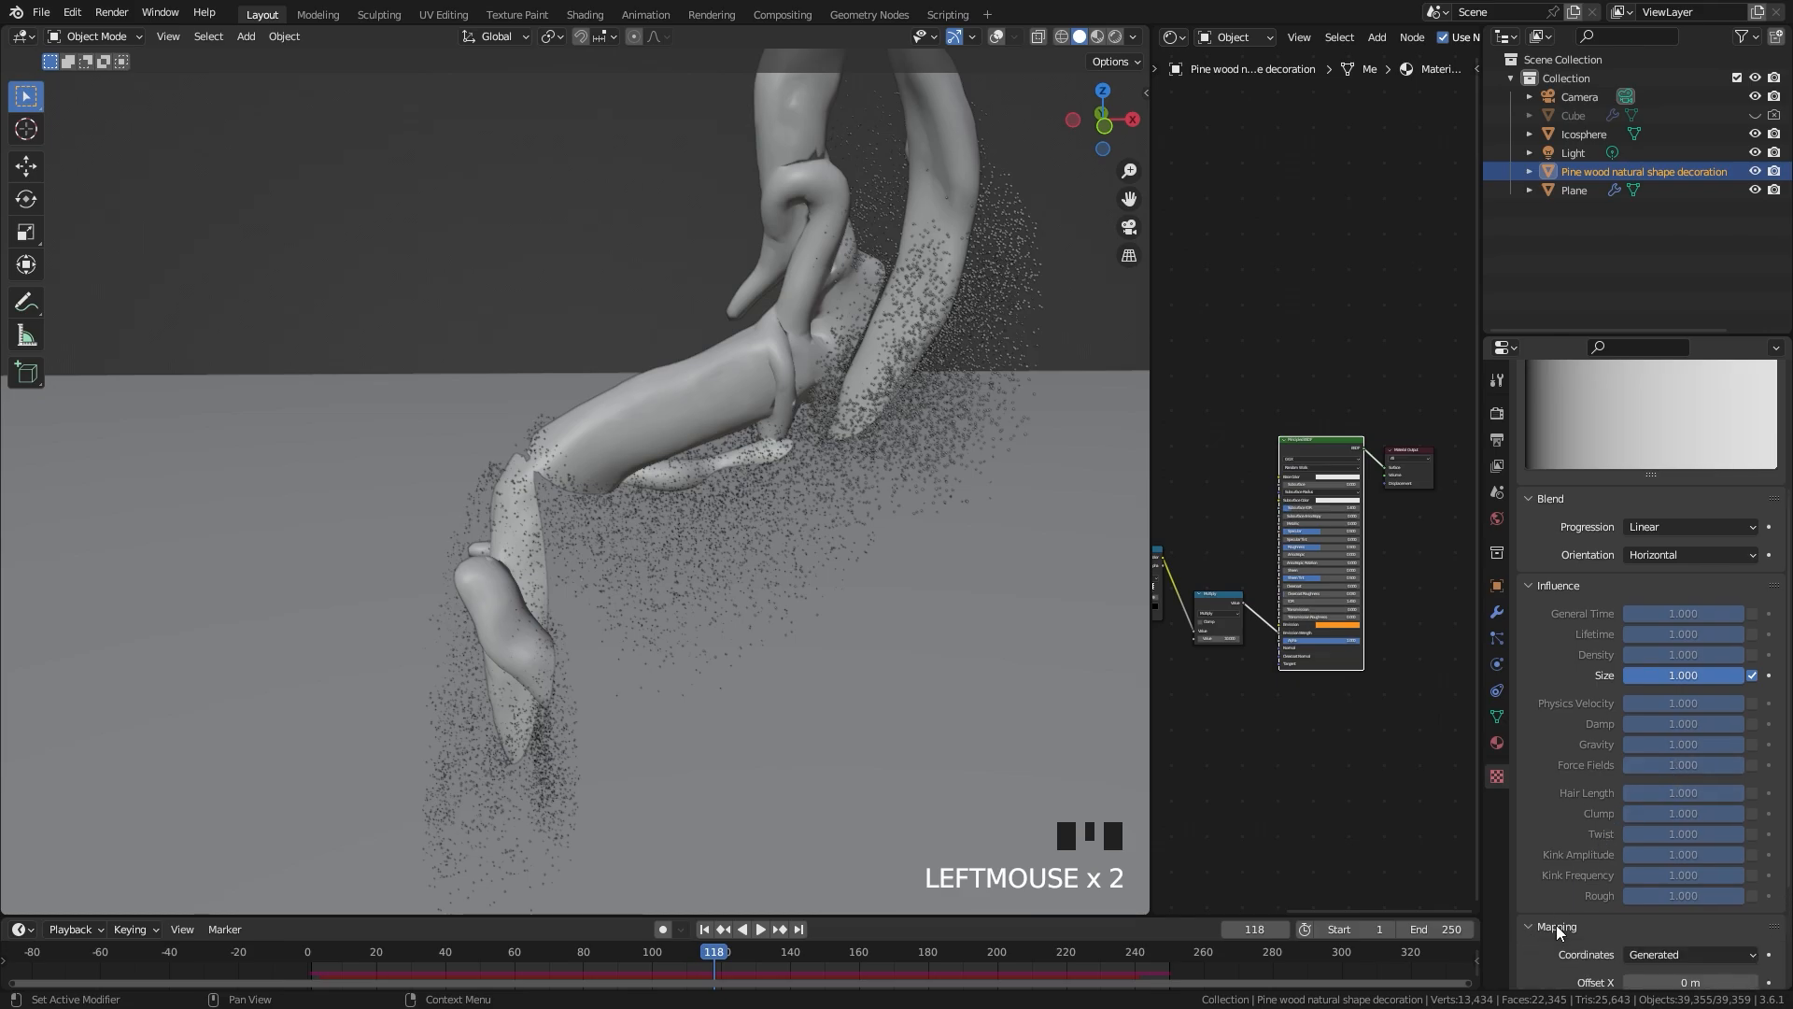
scroll(1579, 822, down, 4)
click(1661, 797)
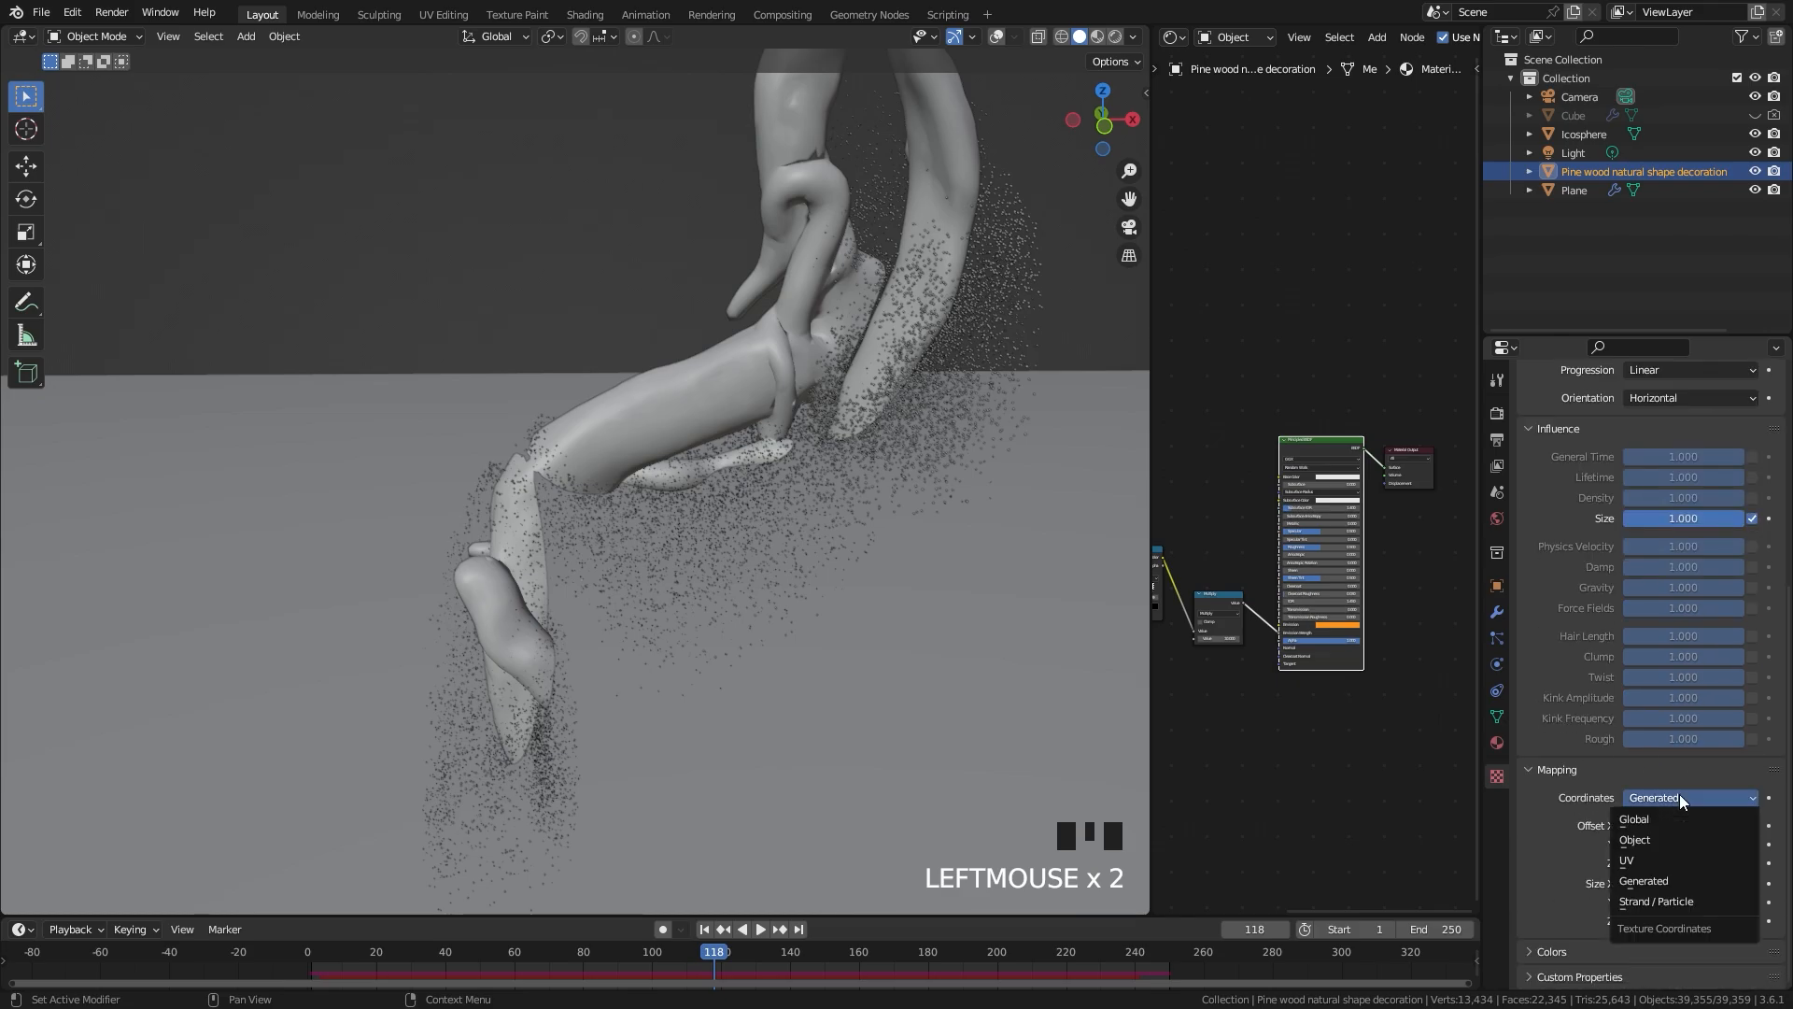
click(1655, 900)
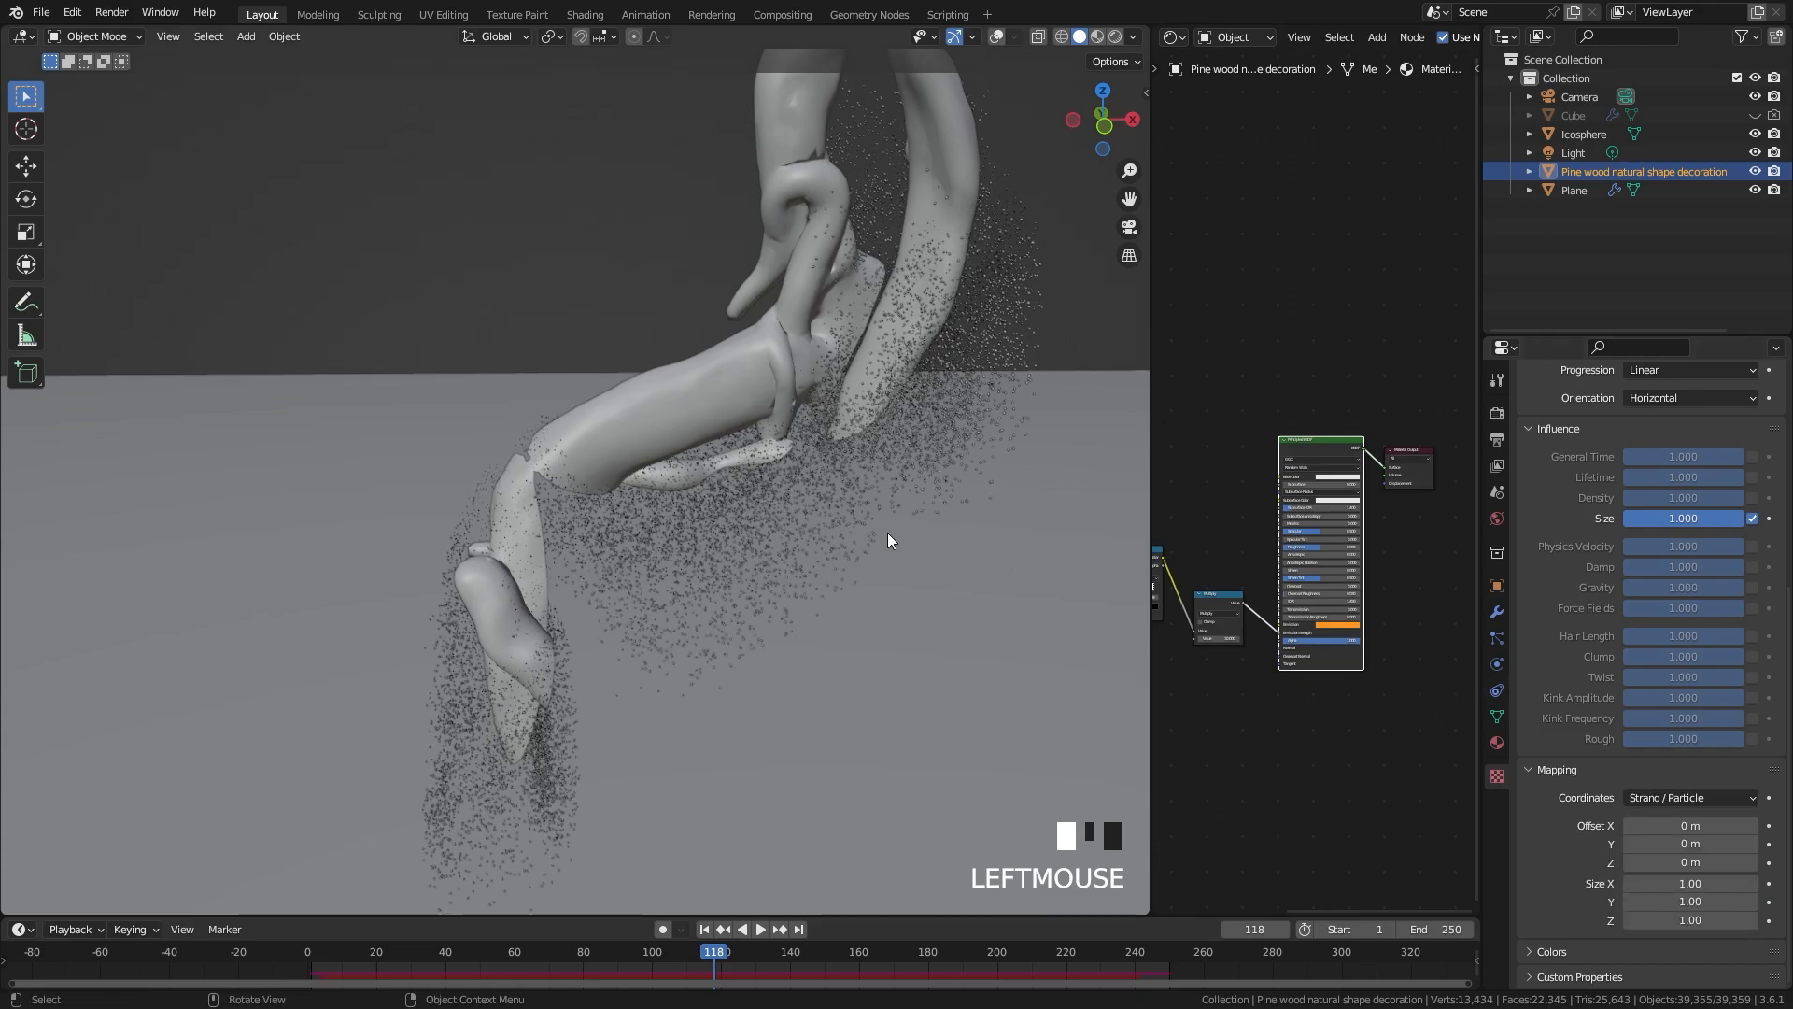
scroll(742, 555, up, 3)
middle_drag(742, 555, 616, 523)
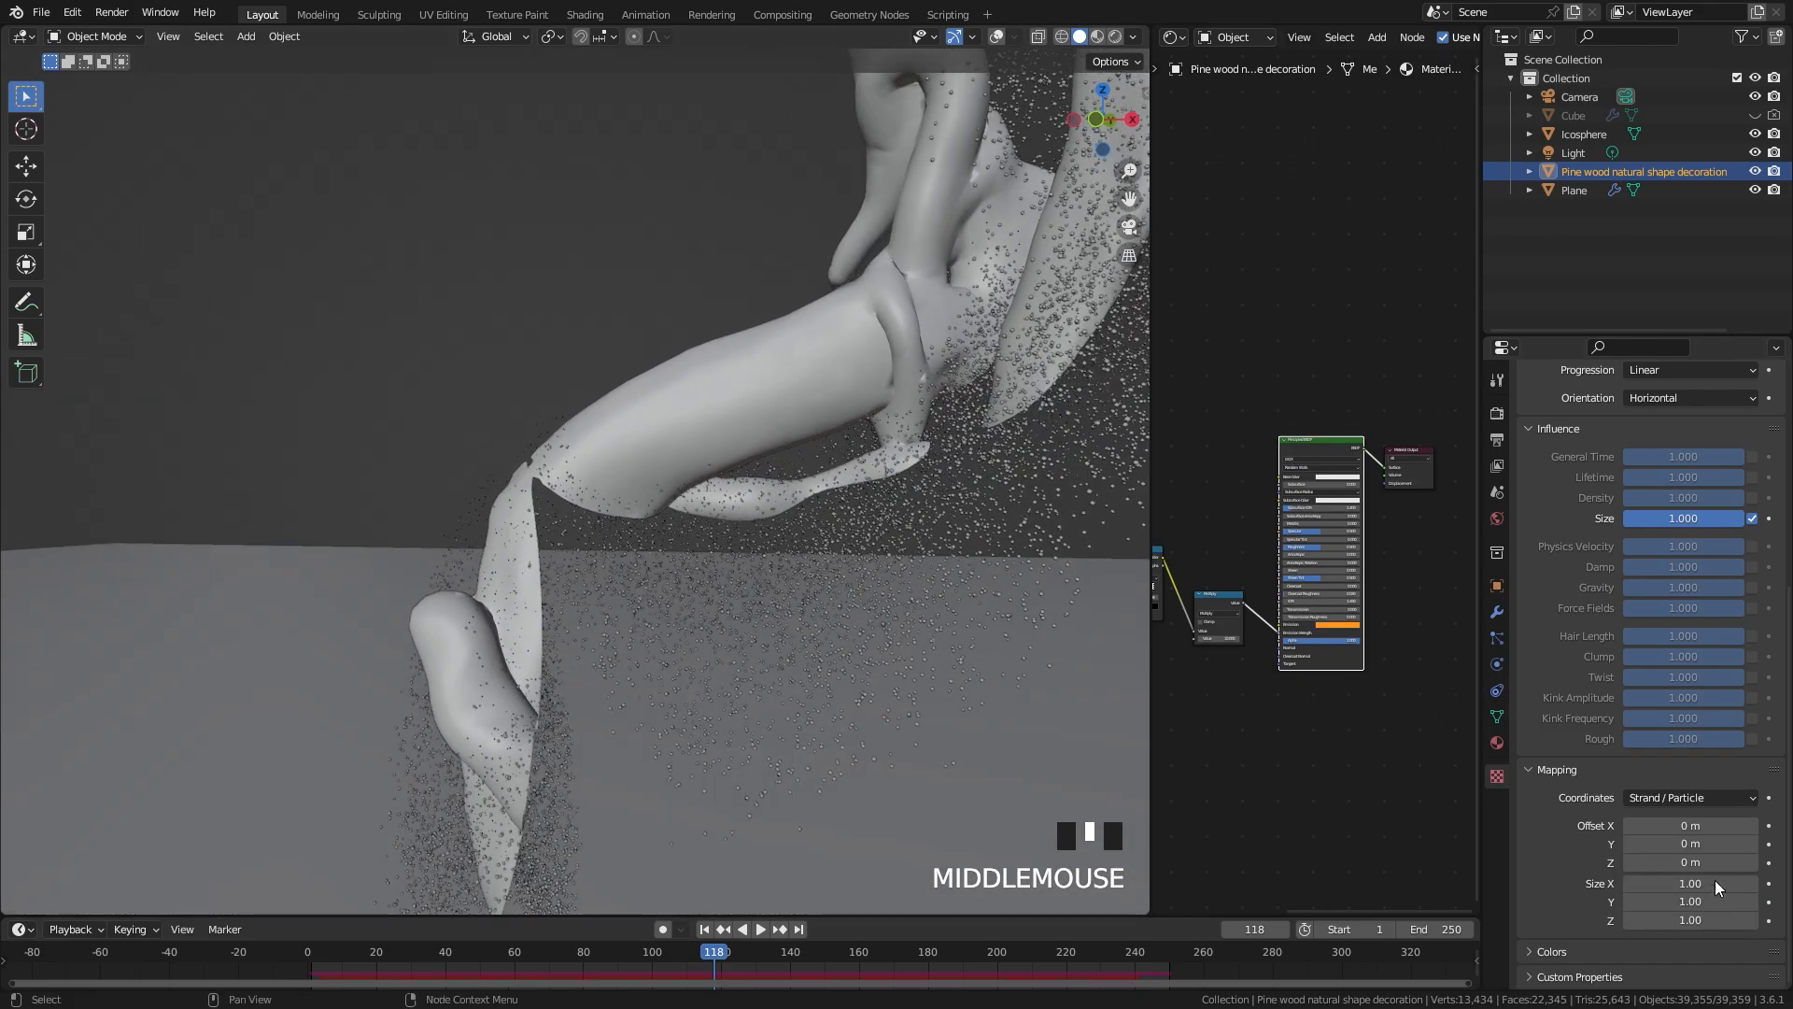
Step: Enable the Color Ramp in the Blend texture's color settings and flip it
click(1552, 951)
scroll(1638, 749, down, 4)
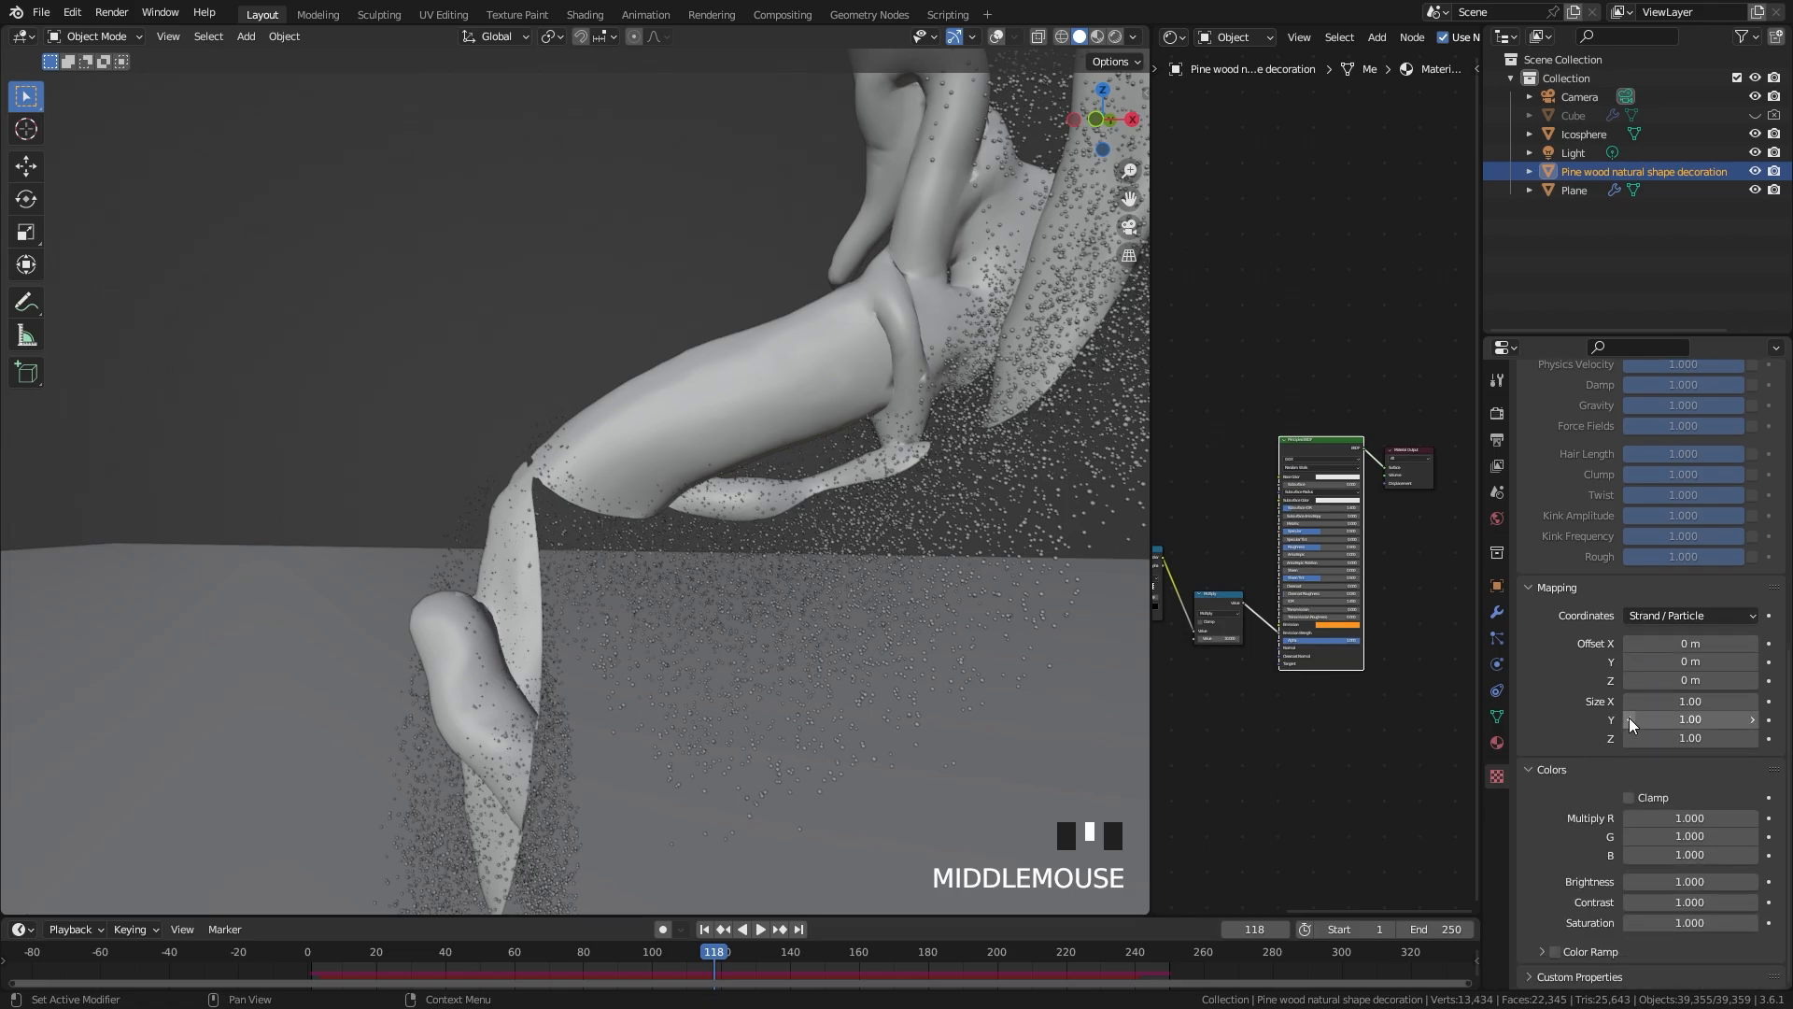
click(1555, 952)
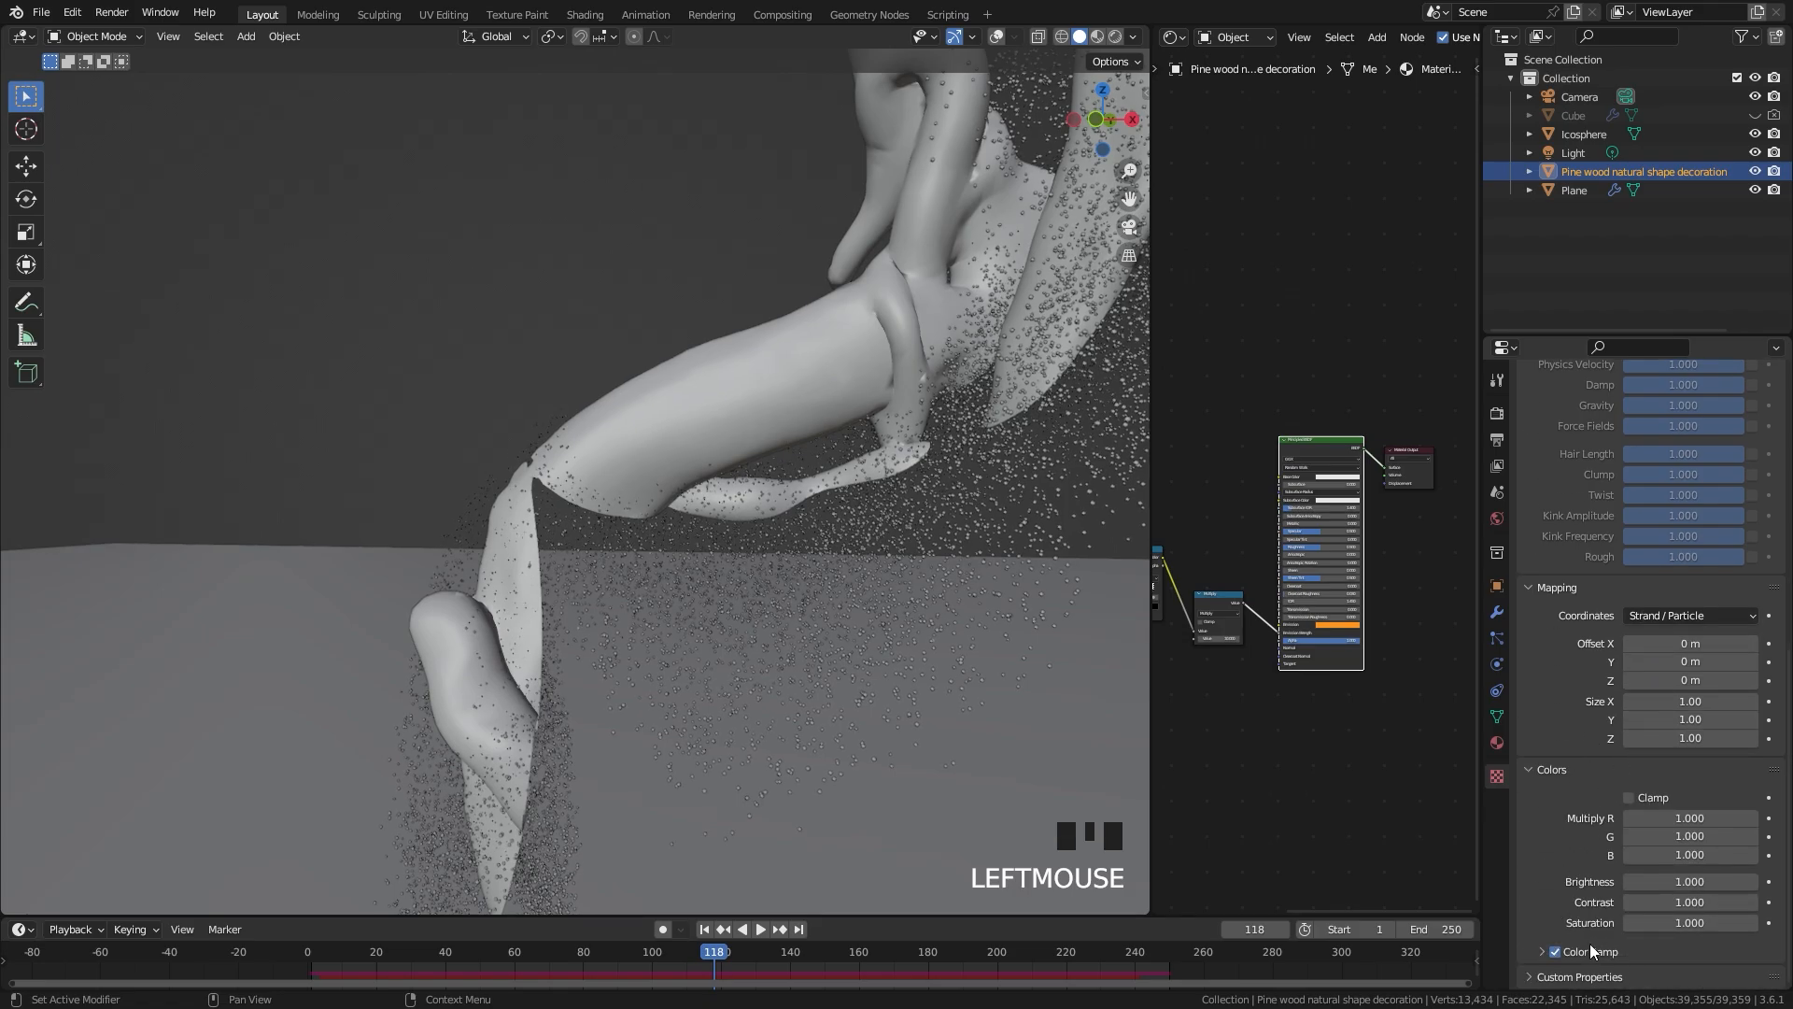
click(1540, 950)
scroll(1588, 888, down, 2)
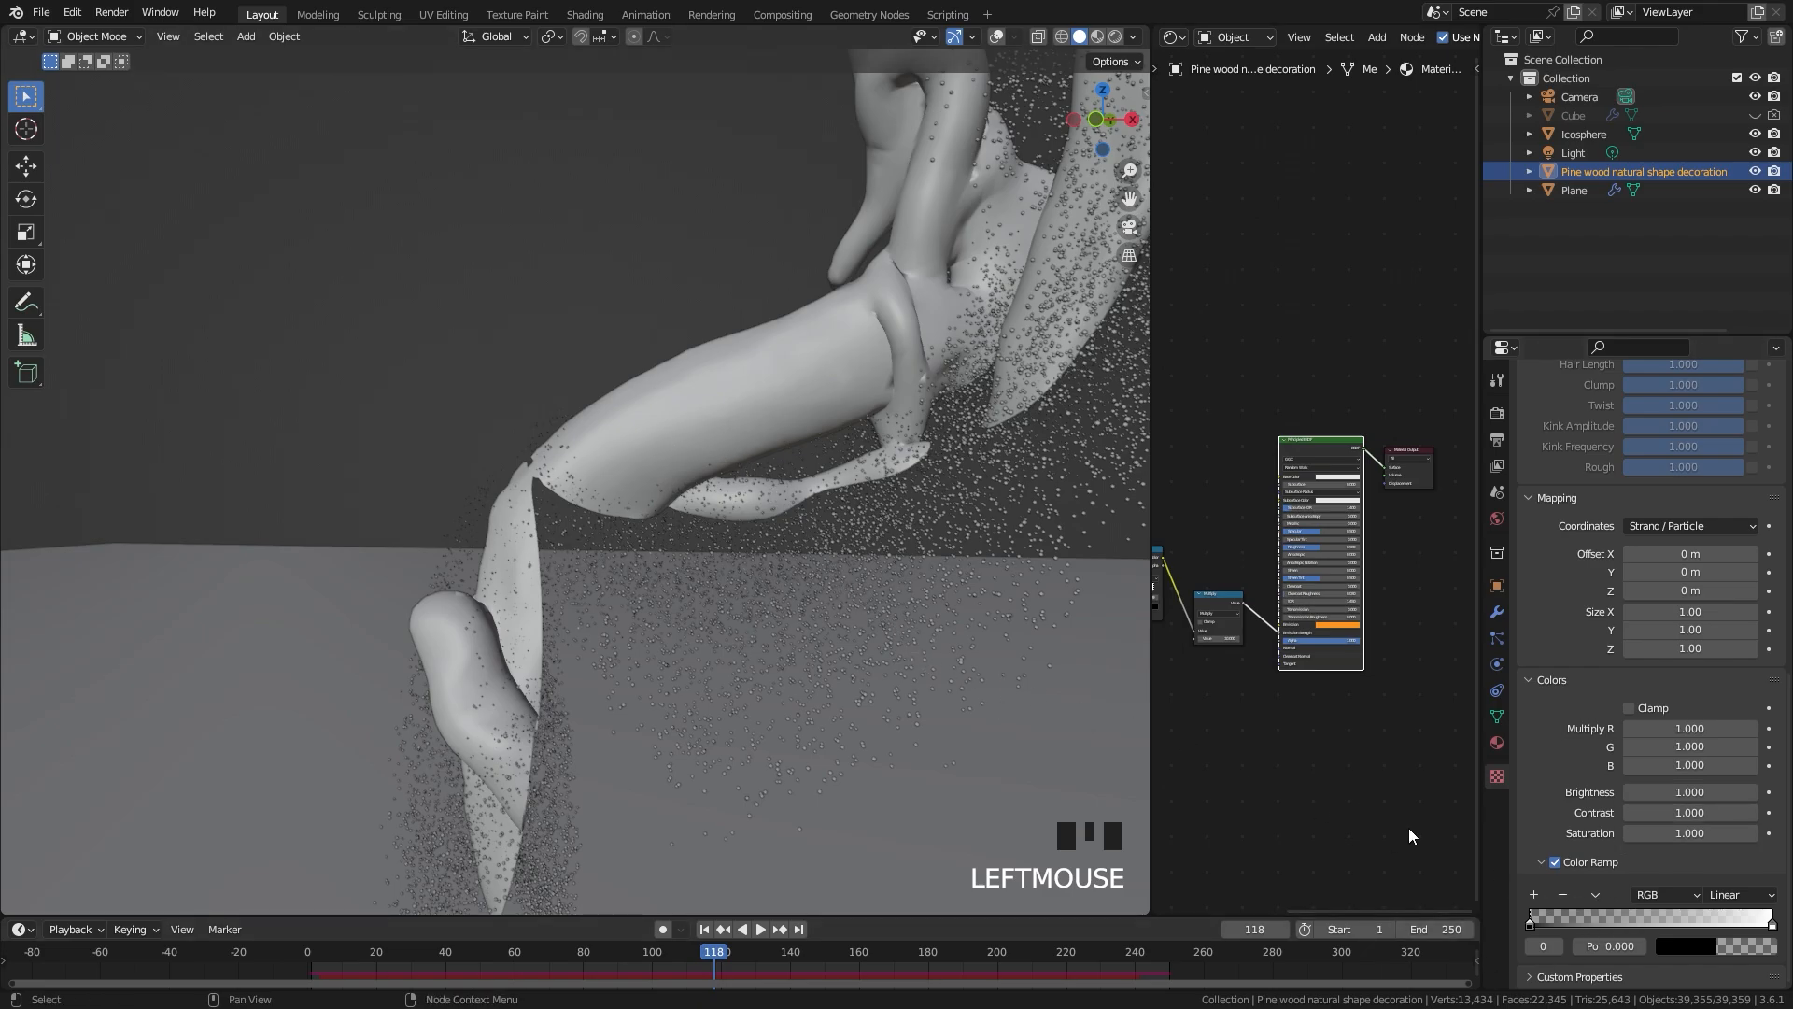
click(1597, 897)
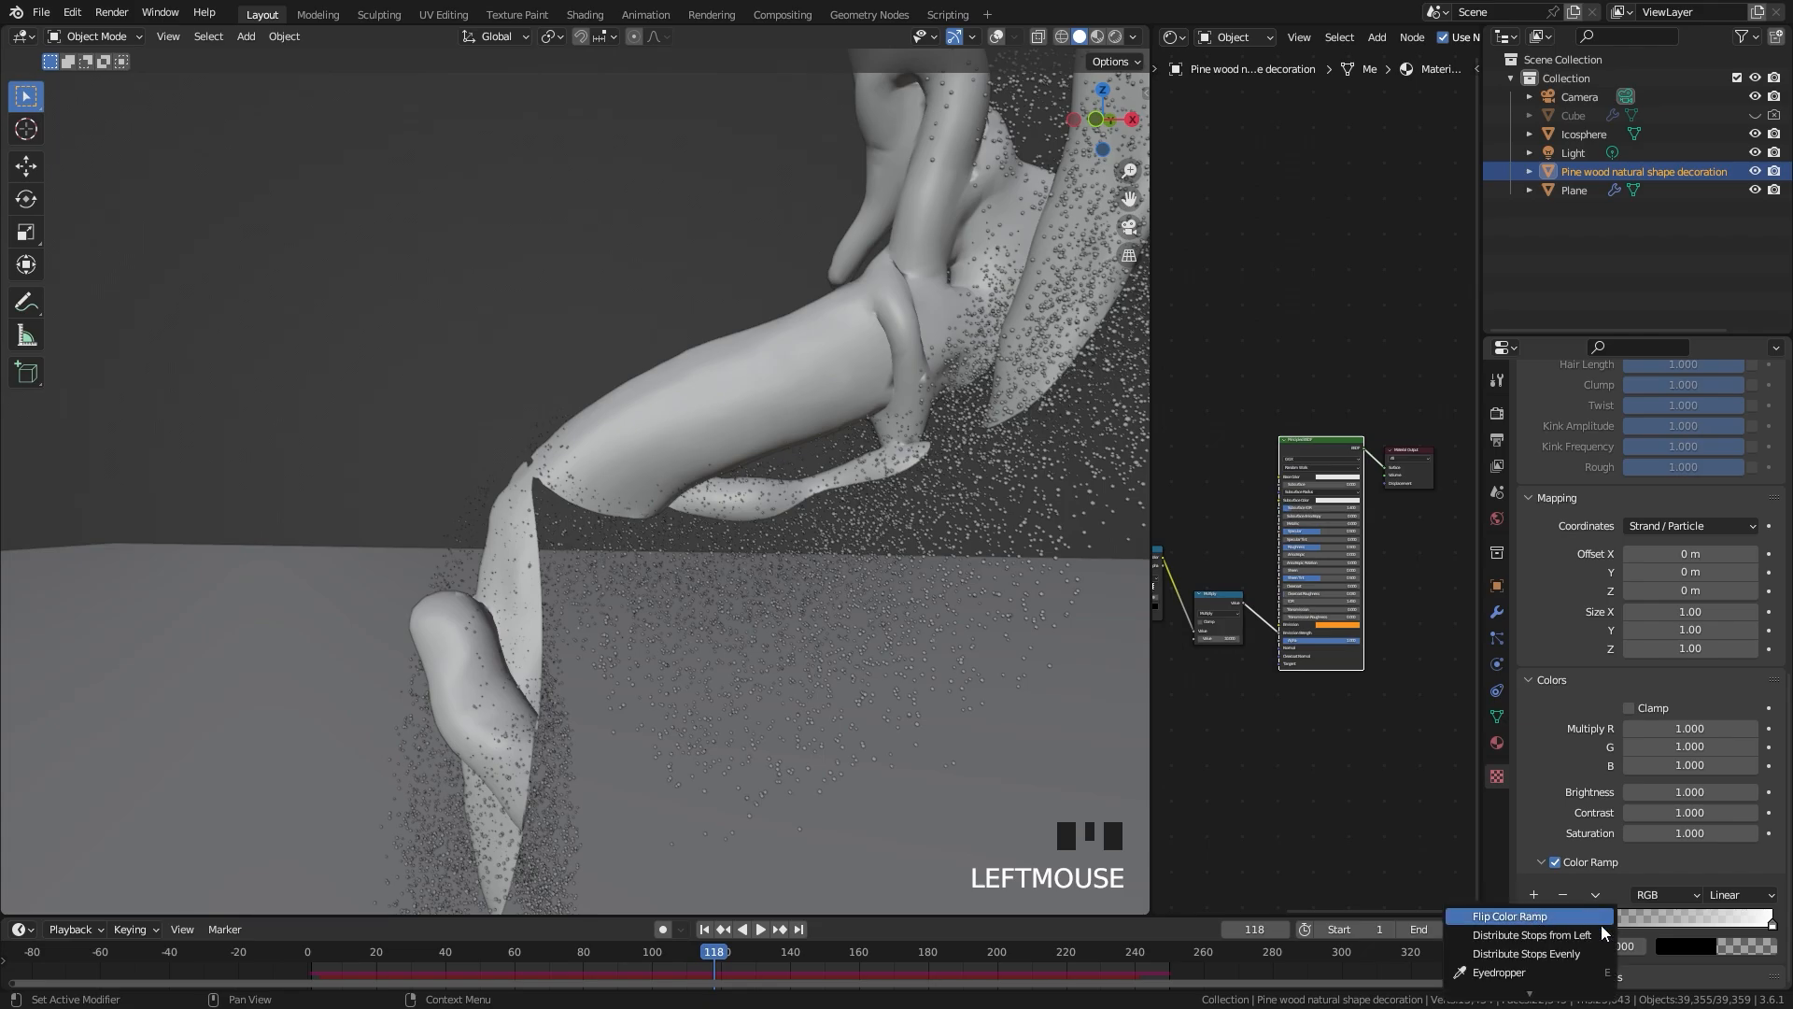
click(1511, 916)
middle_drag(692, 602, 467, 561)
Step: Move the white stop of the texture's color ramp to position 0.735
click(1529, 923)
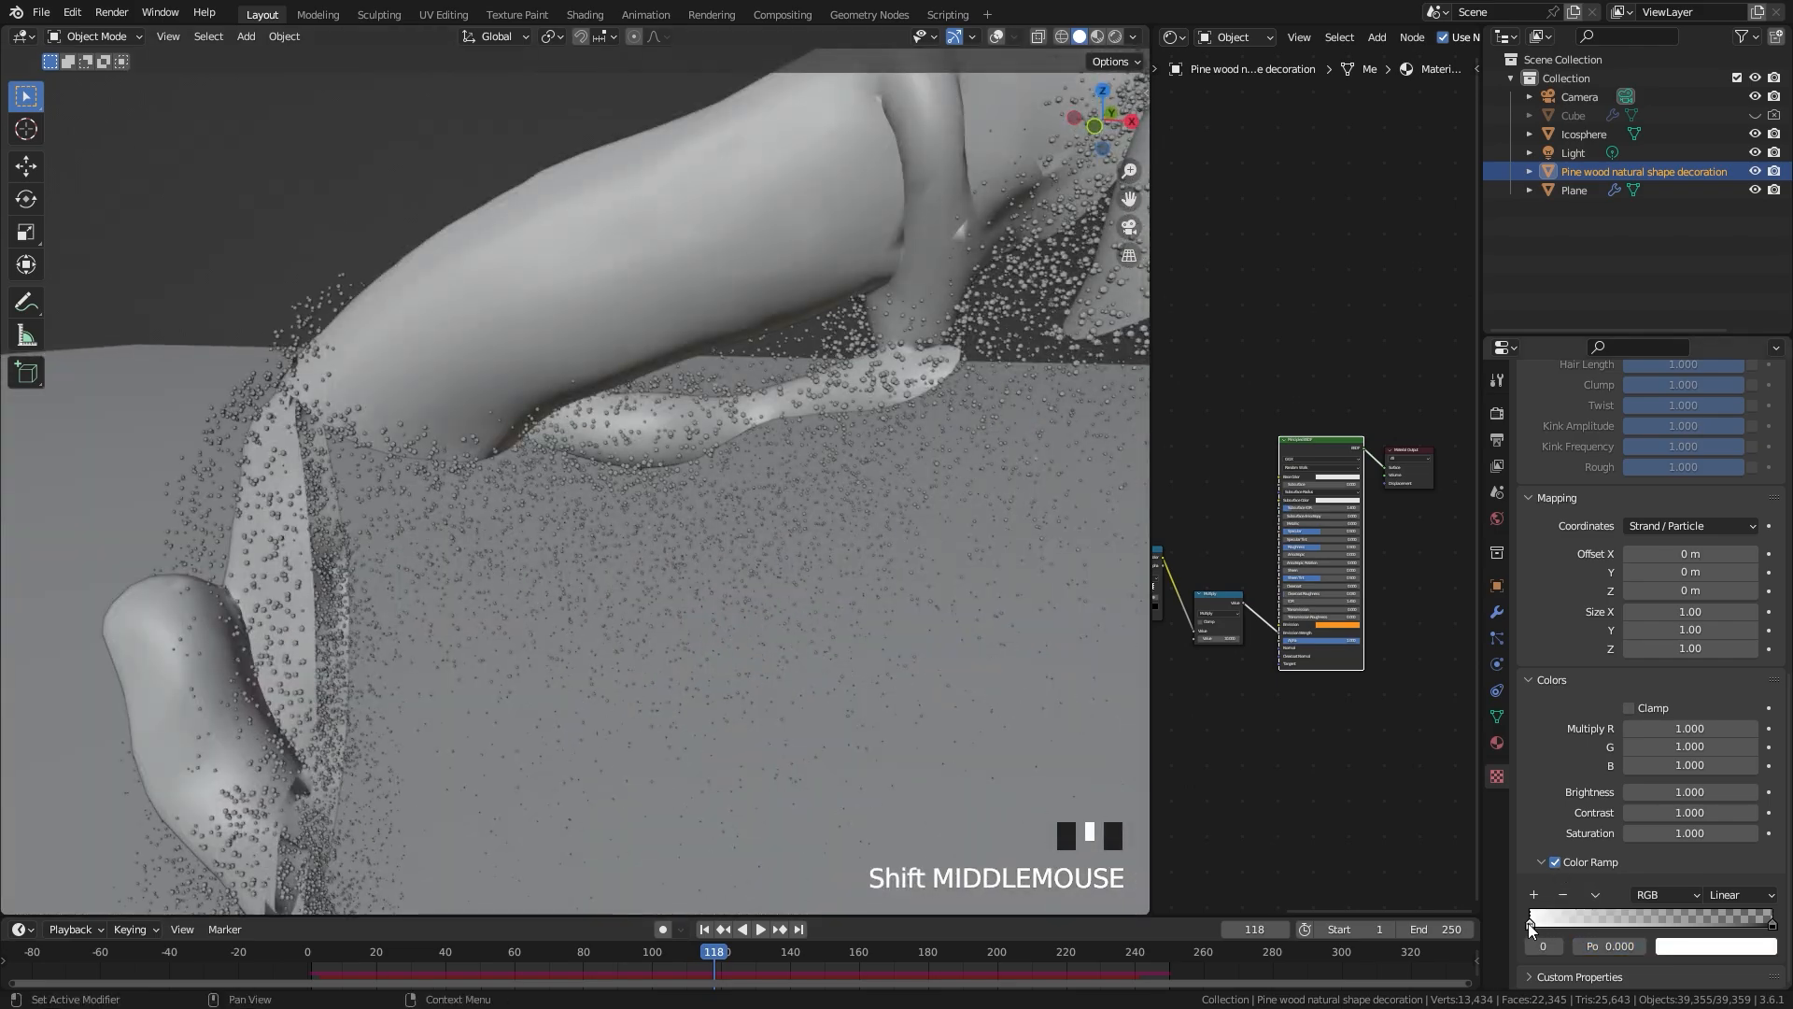
drag(1723, 922, 1708, 923)
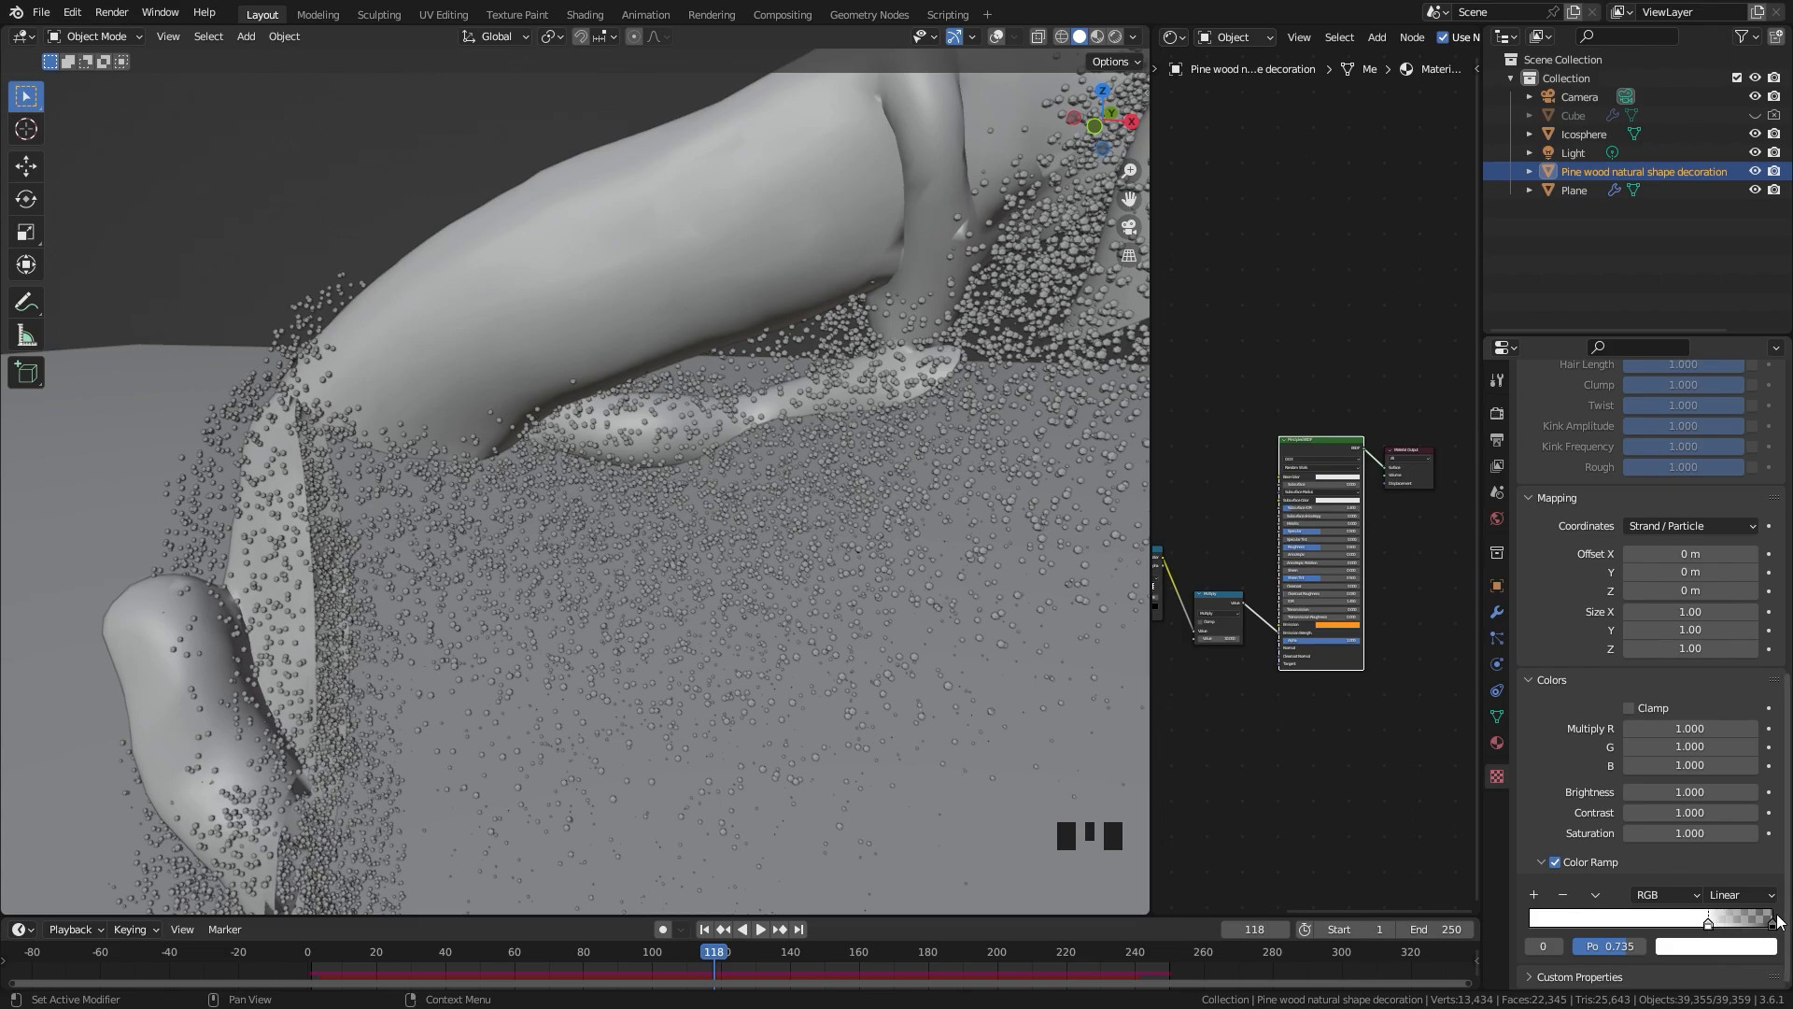
scroll(768, 519, down, 5)
middle_drag(727, 552, 681, 516)
scroll(785, 548, up, 2)
scroll(795, 541, down, 9)
scroll(794, 541, down, 1)
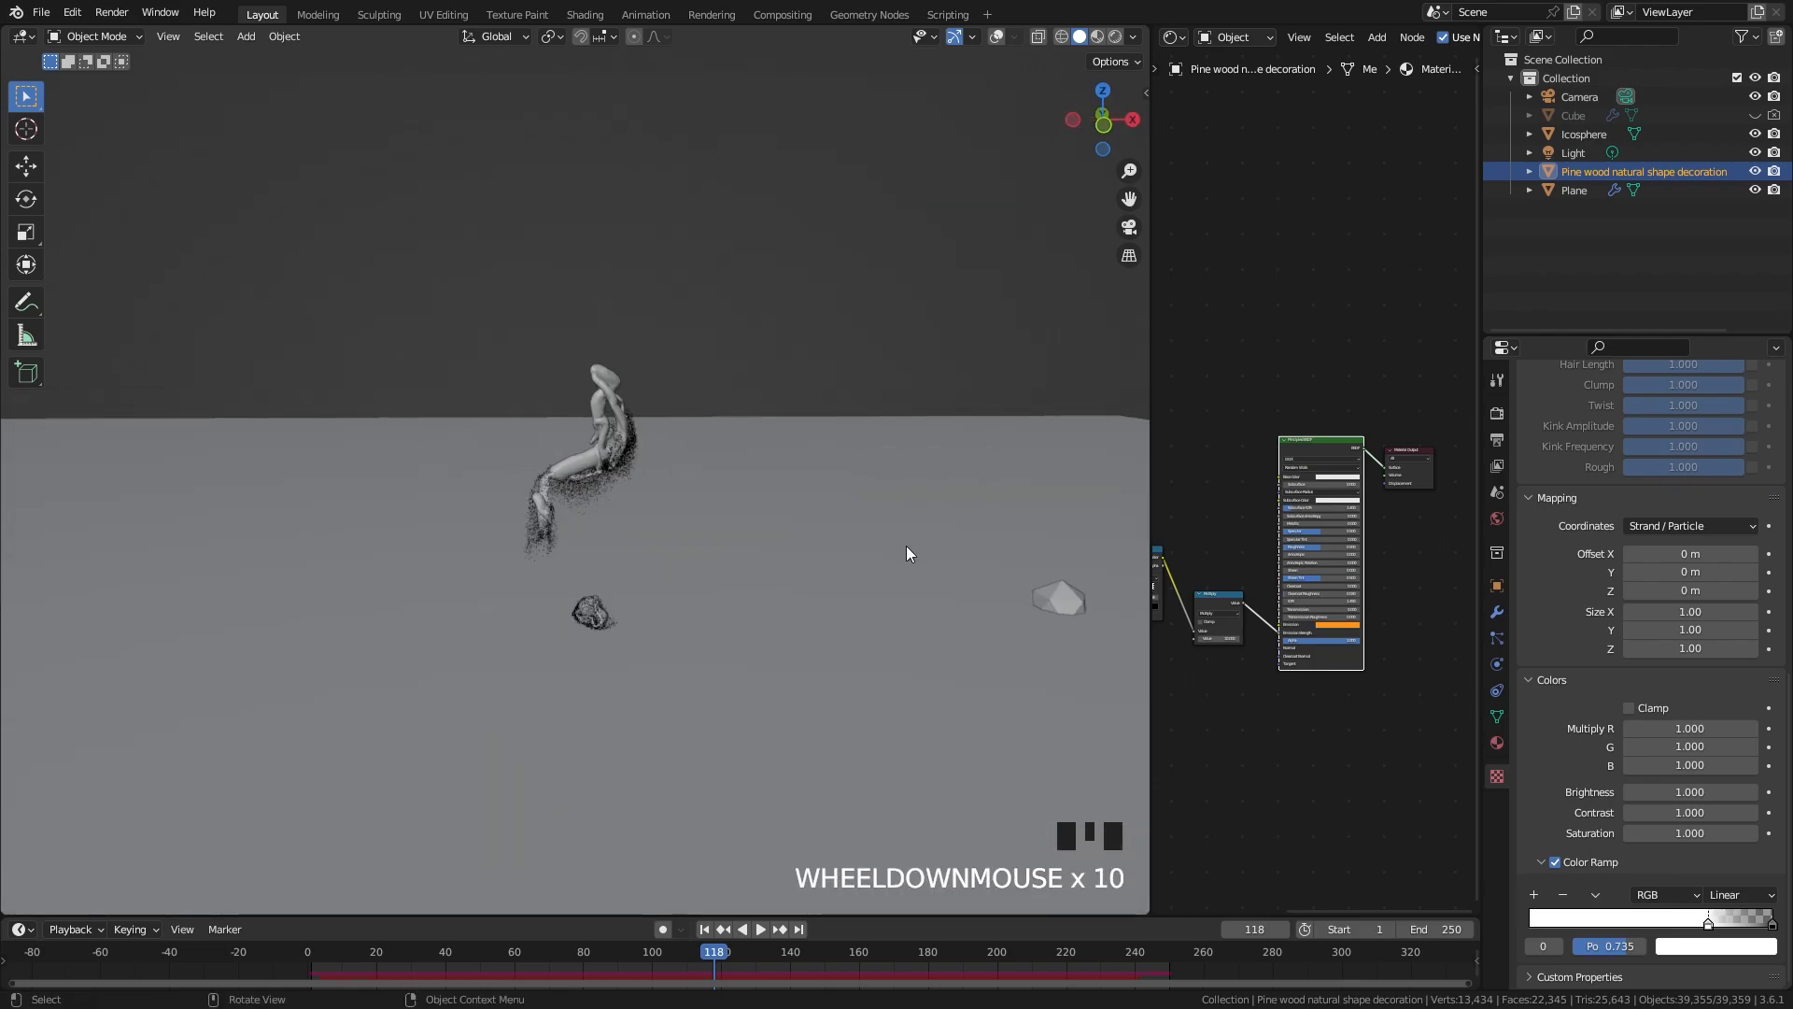
Step: Select the Icosphere, widen the node editor and create a new material for the object
click(1057, 596)
drag(1147, 532, 916, 523)
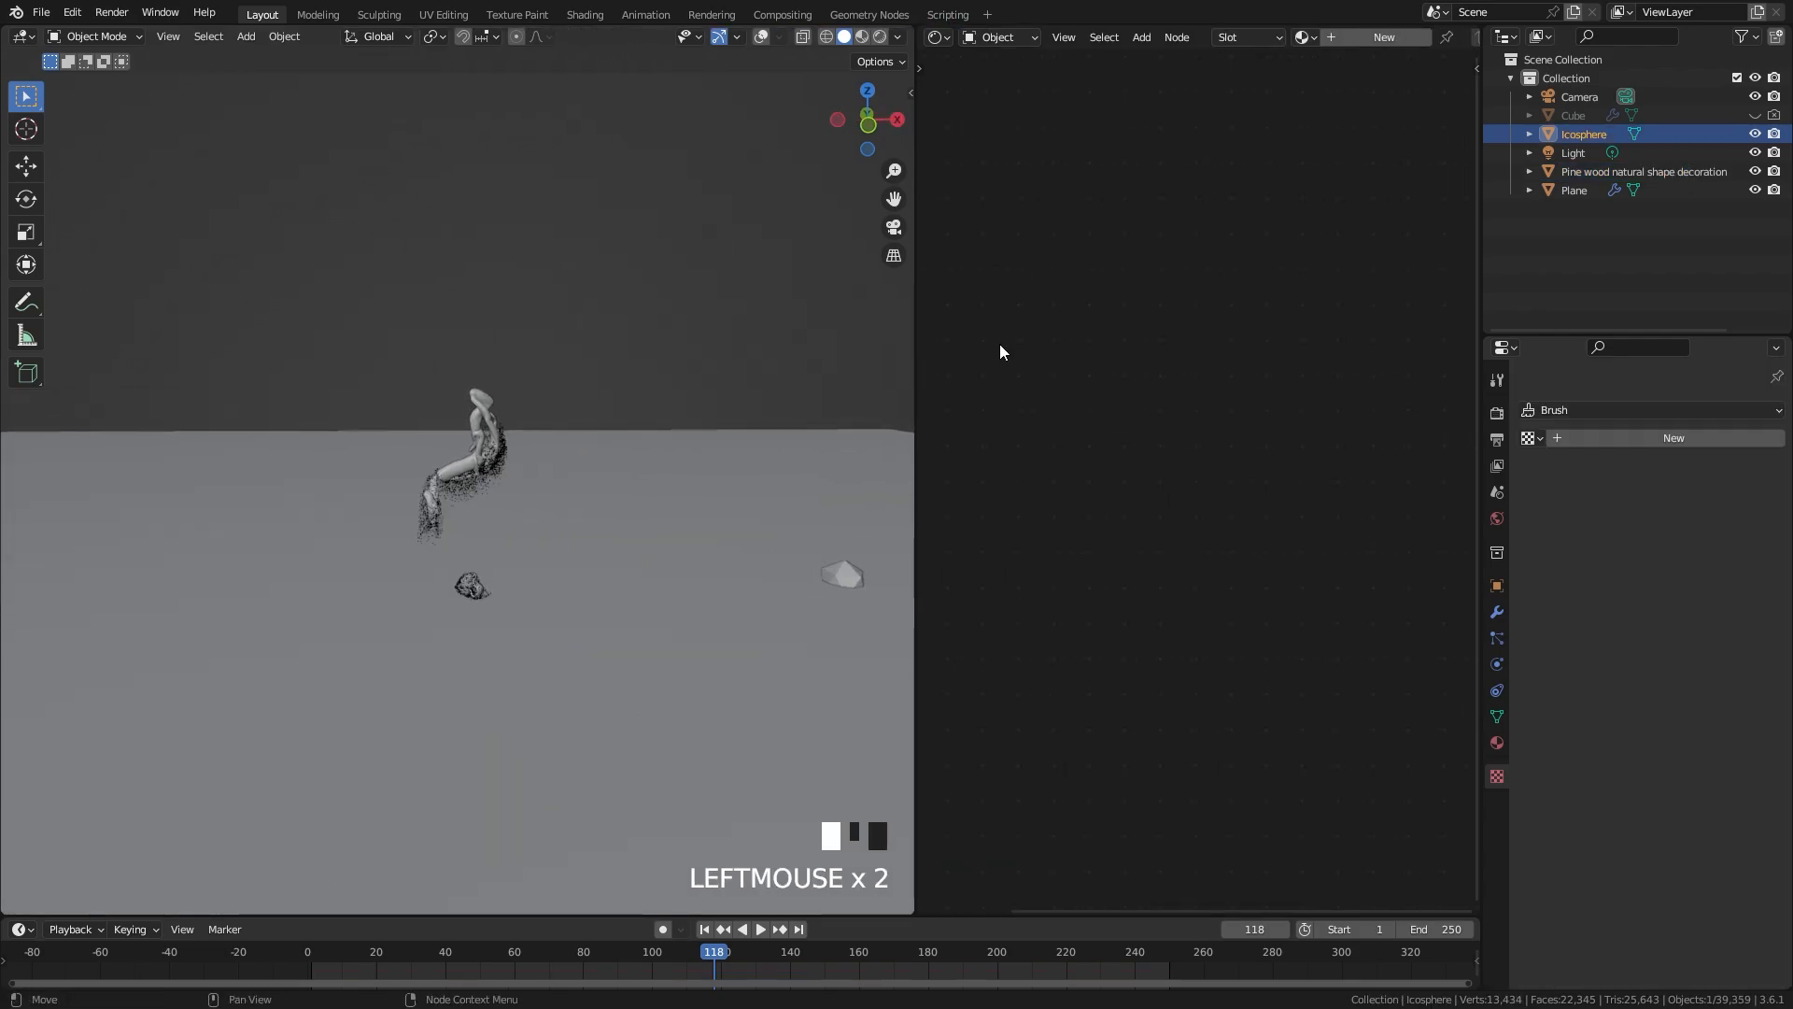
click(1350, 37)
scroll(1147, 411, up, 4)
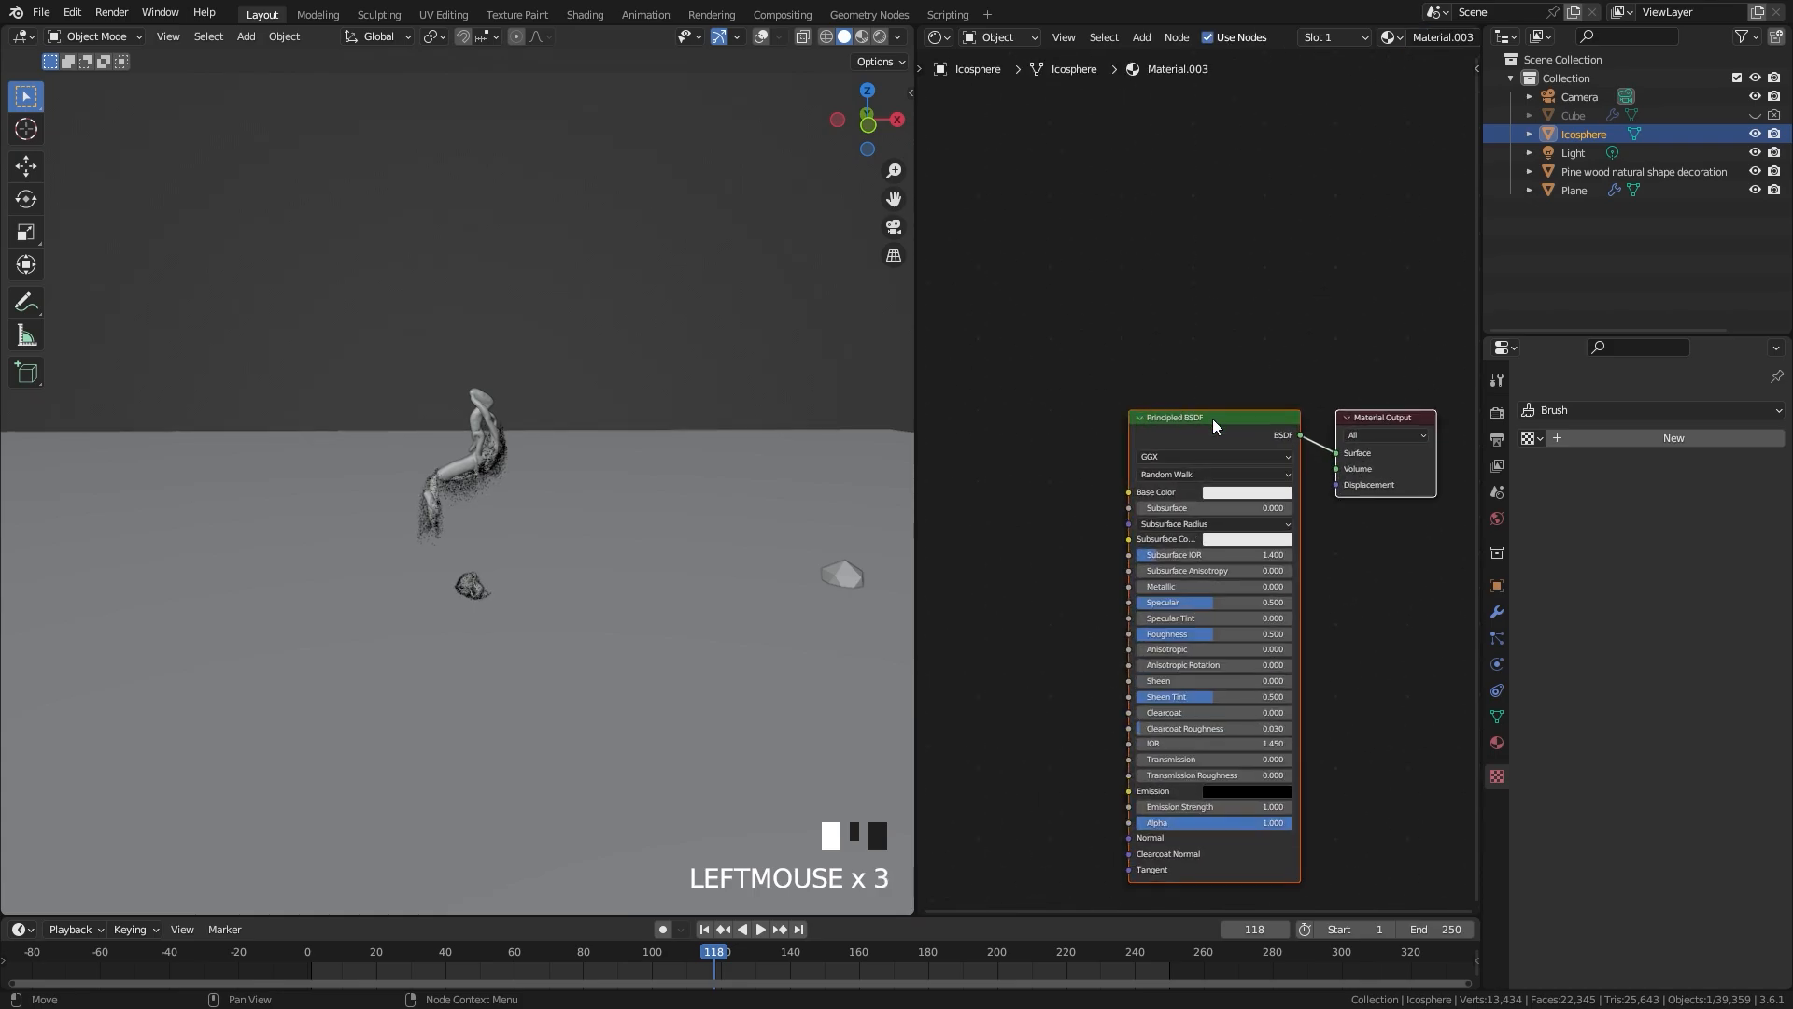
Step: Replace the Icosphere material's Principled BSDF with an Emission shader connected to the Material Output's Surface
click(1215, 425)
key(x)
key(shift+a)
mouse_move(1198, 449)
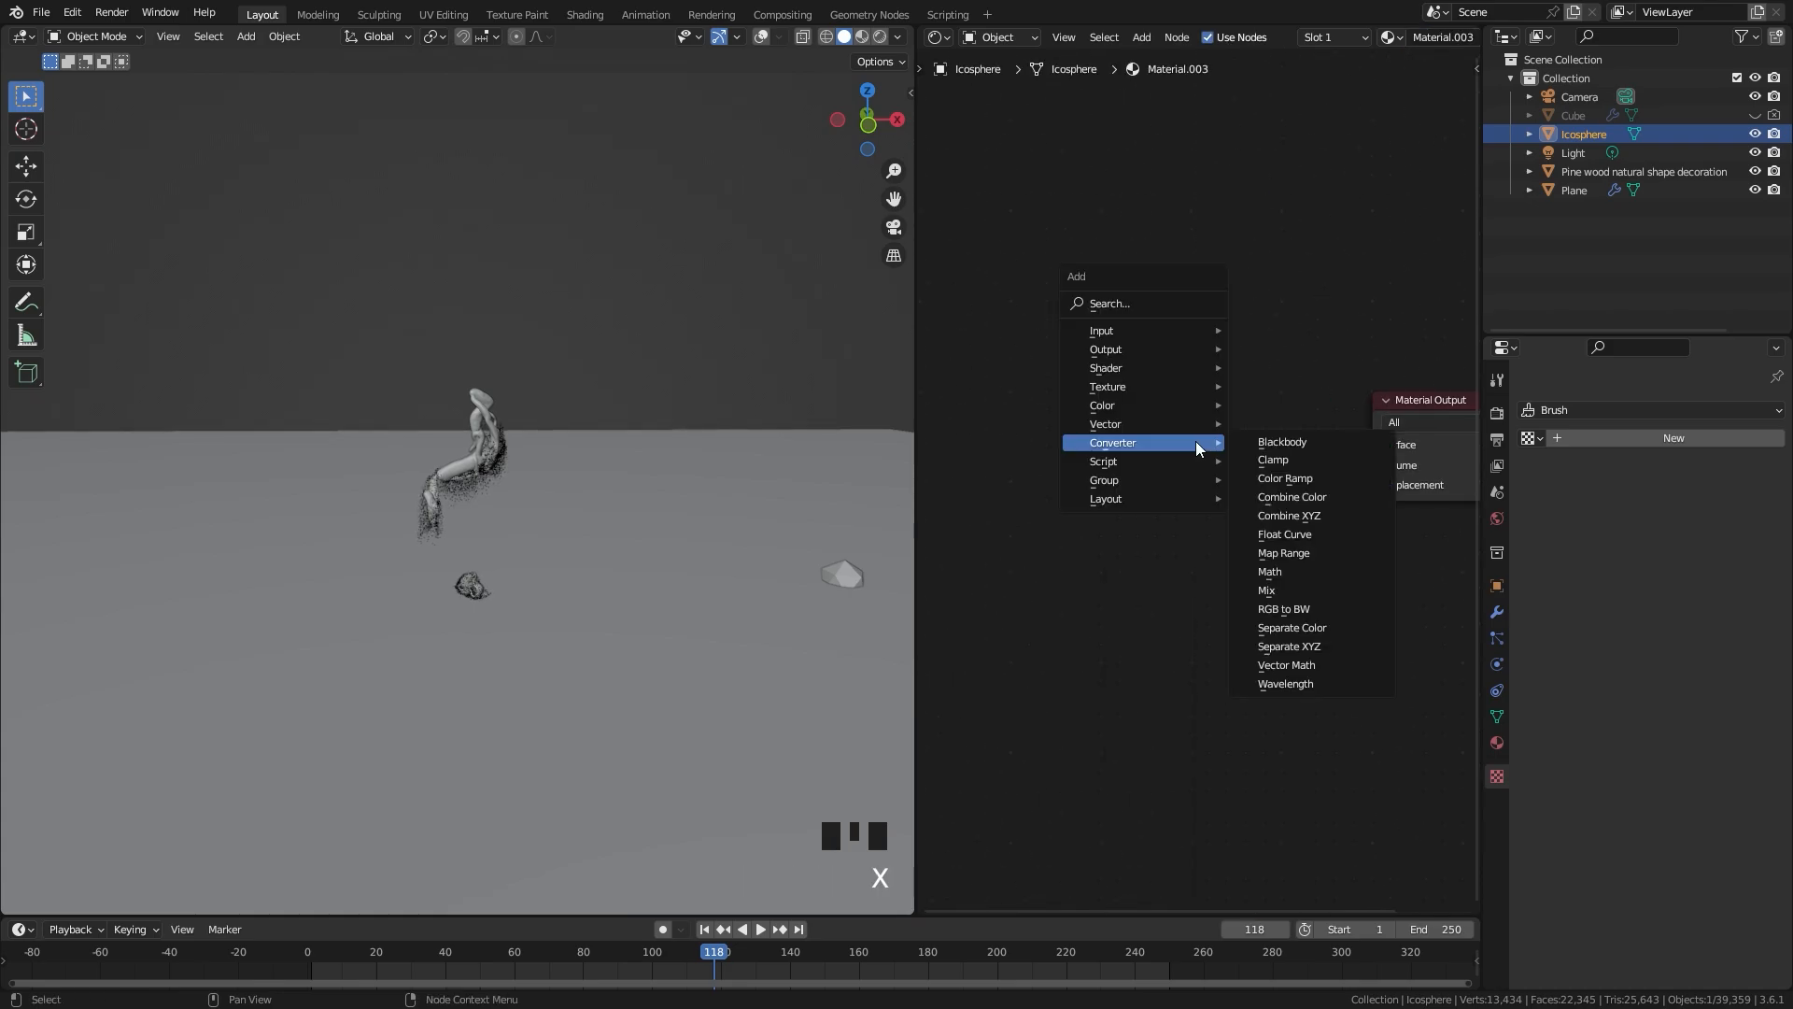
mouse_move(1197, 370)
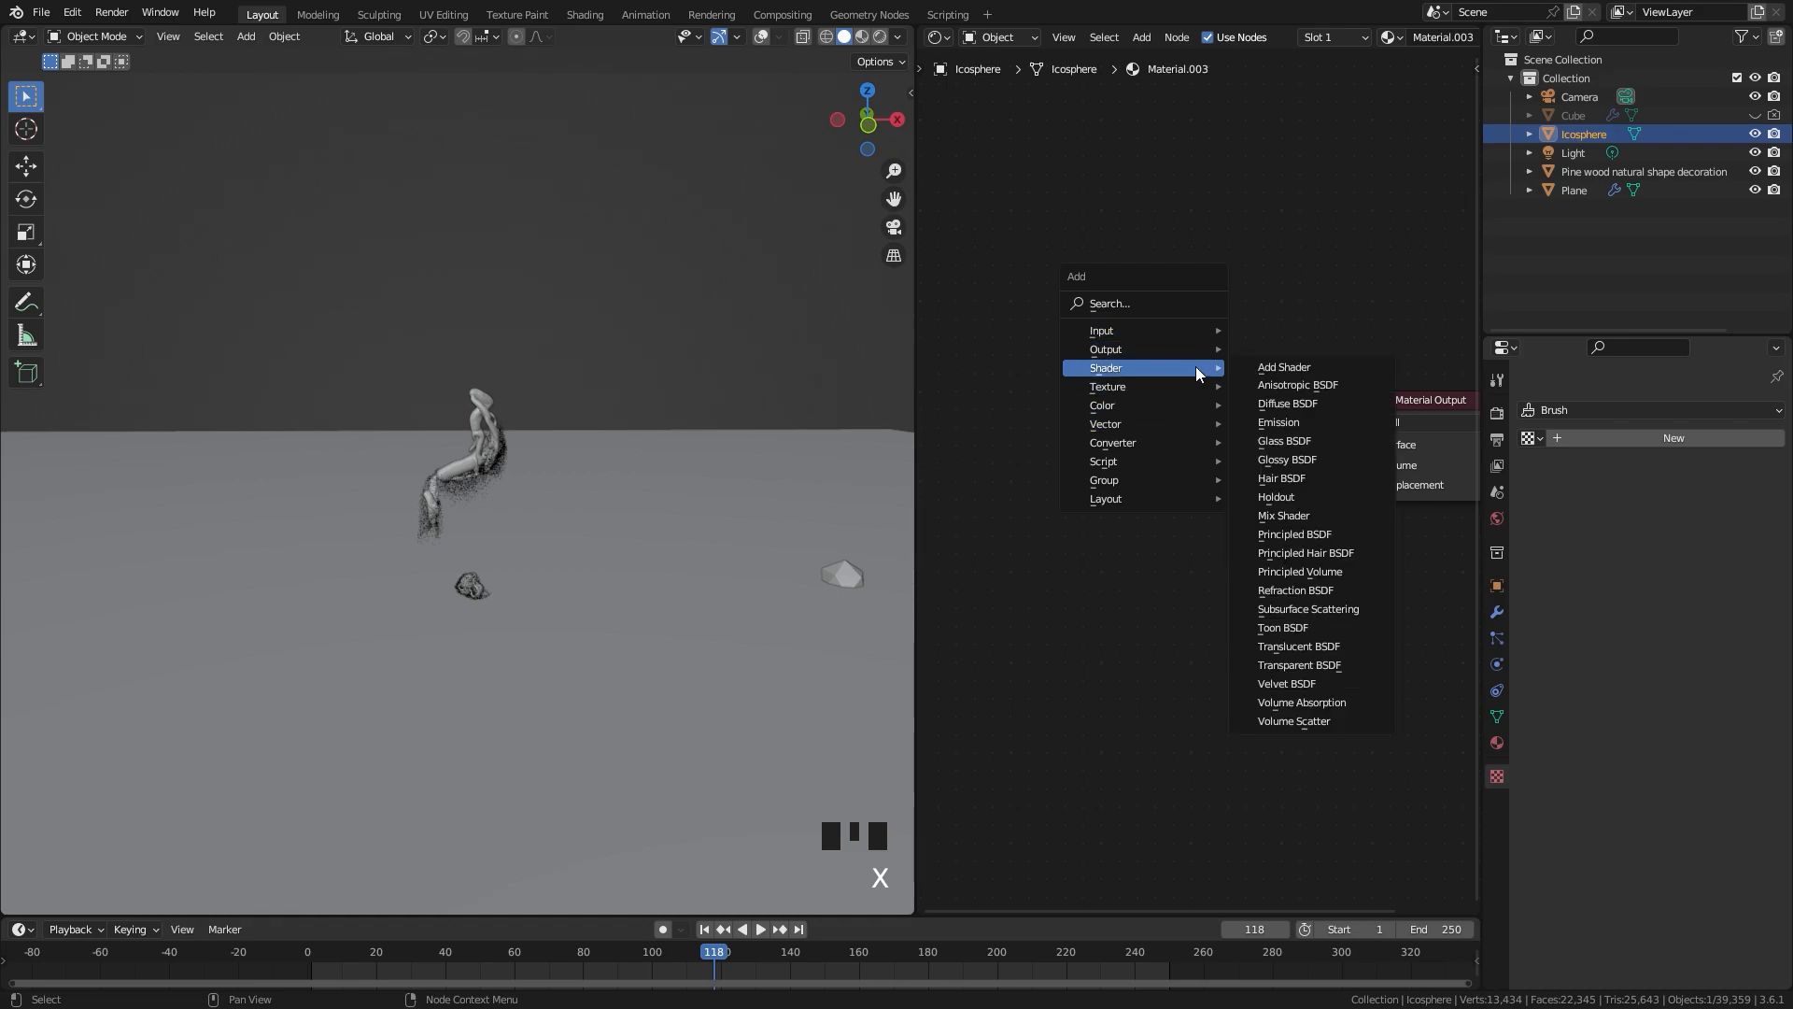
click(1279, 422)
click(1158, 453)
drag(1213, 450, 1372, 445)
middle_drag(996, 433, 1179, 478)
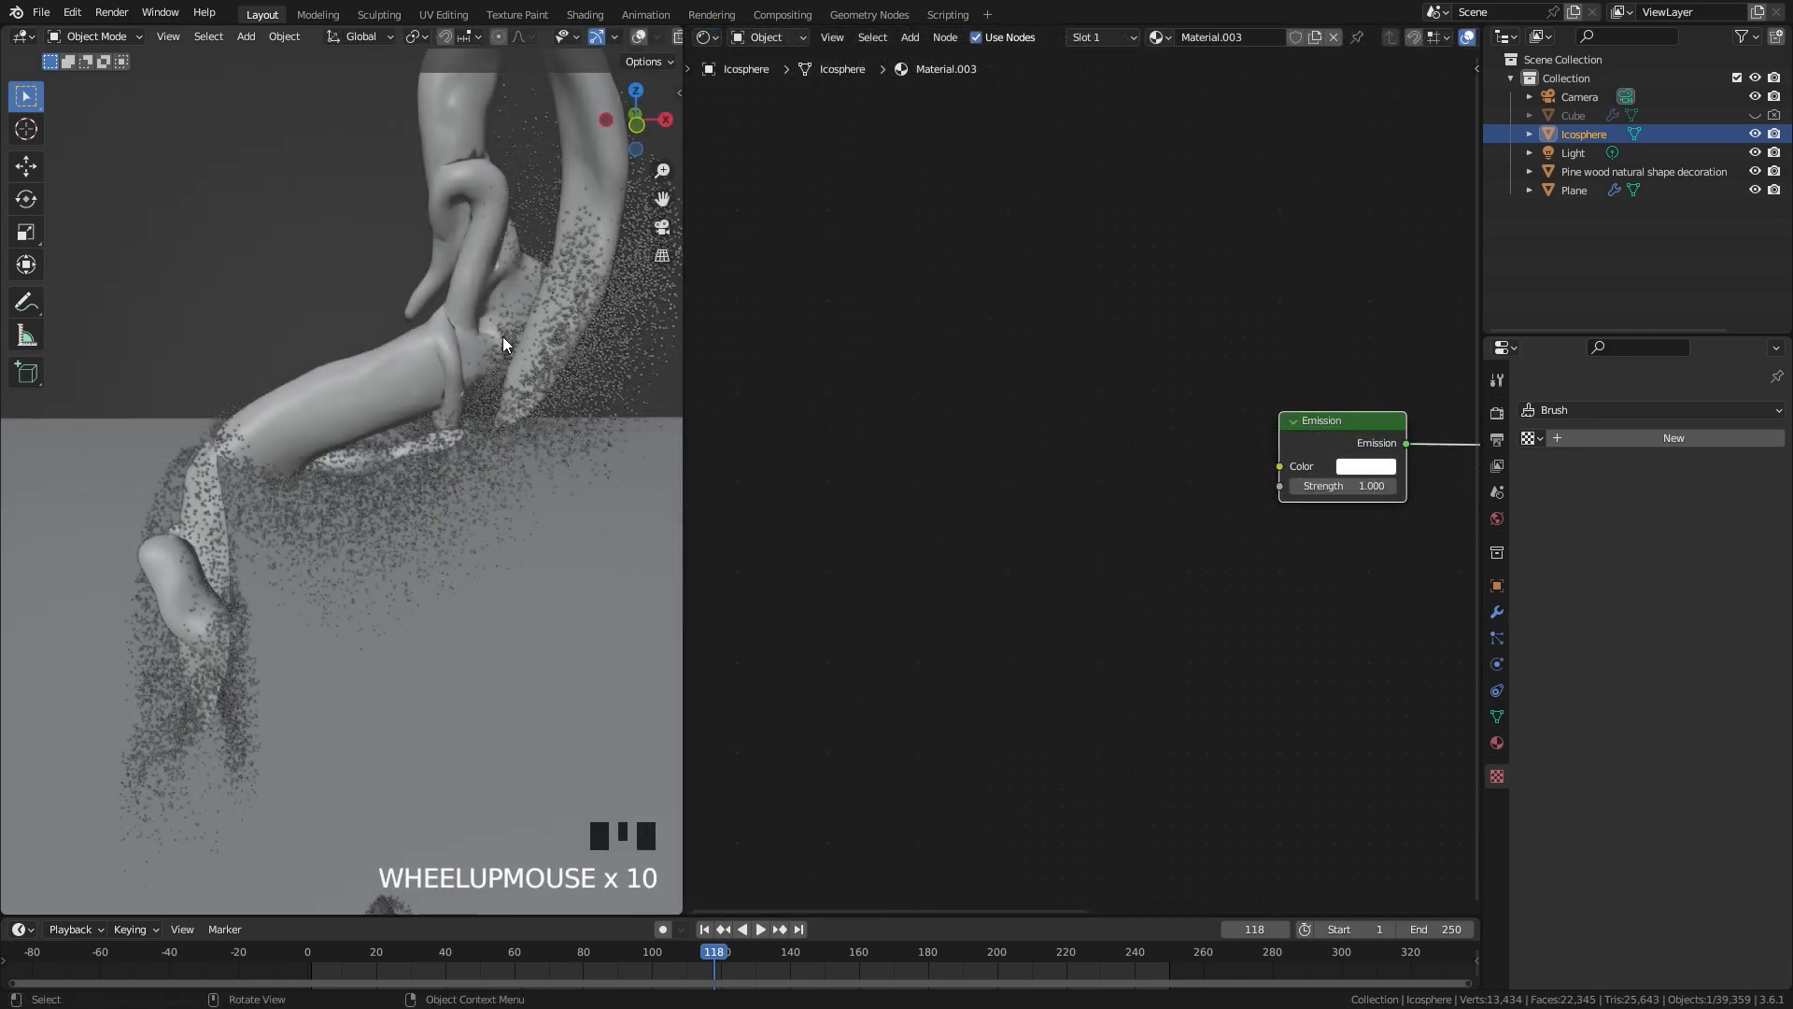
Step: Add a Particle Info node and place it well before the Emission node, leaving room between them
key(shift+a)
mouse_move(975, 329)
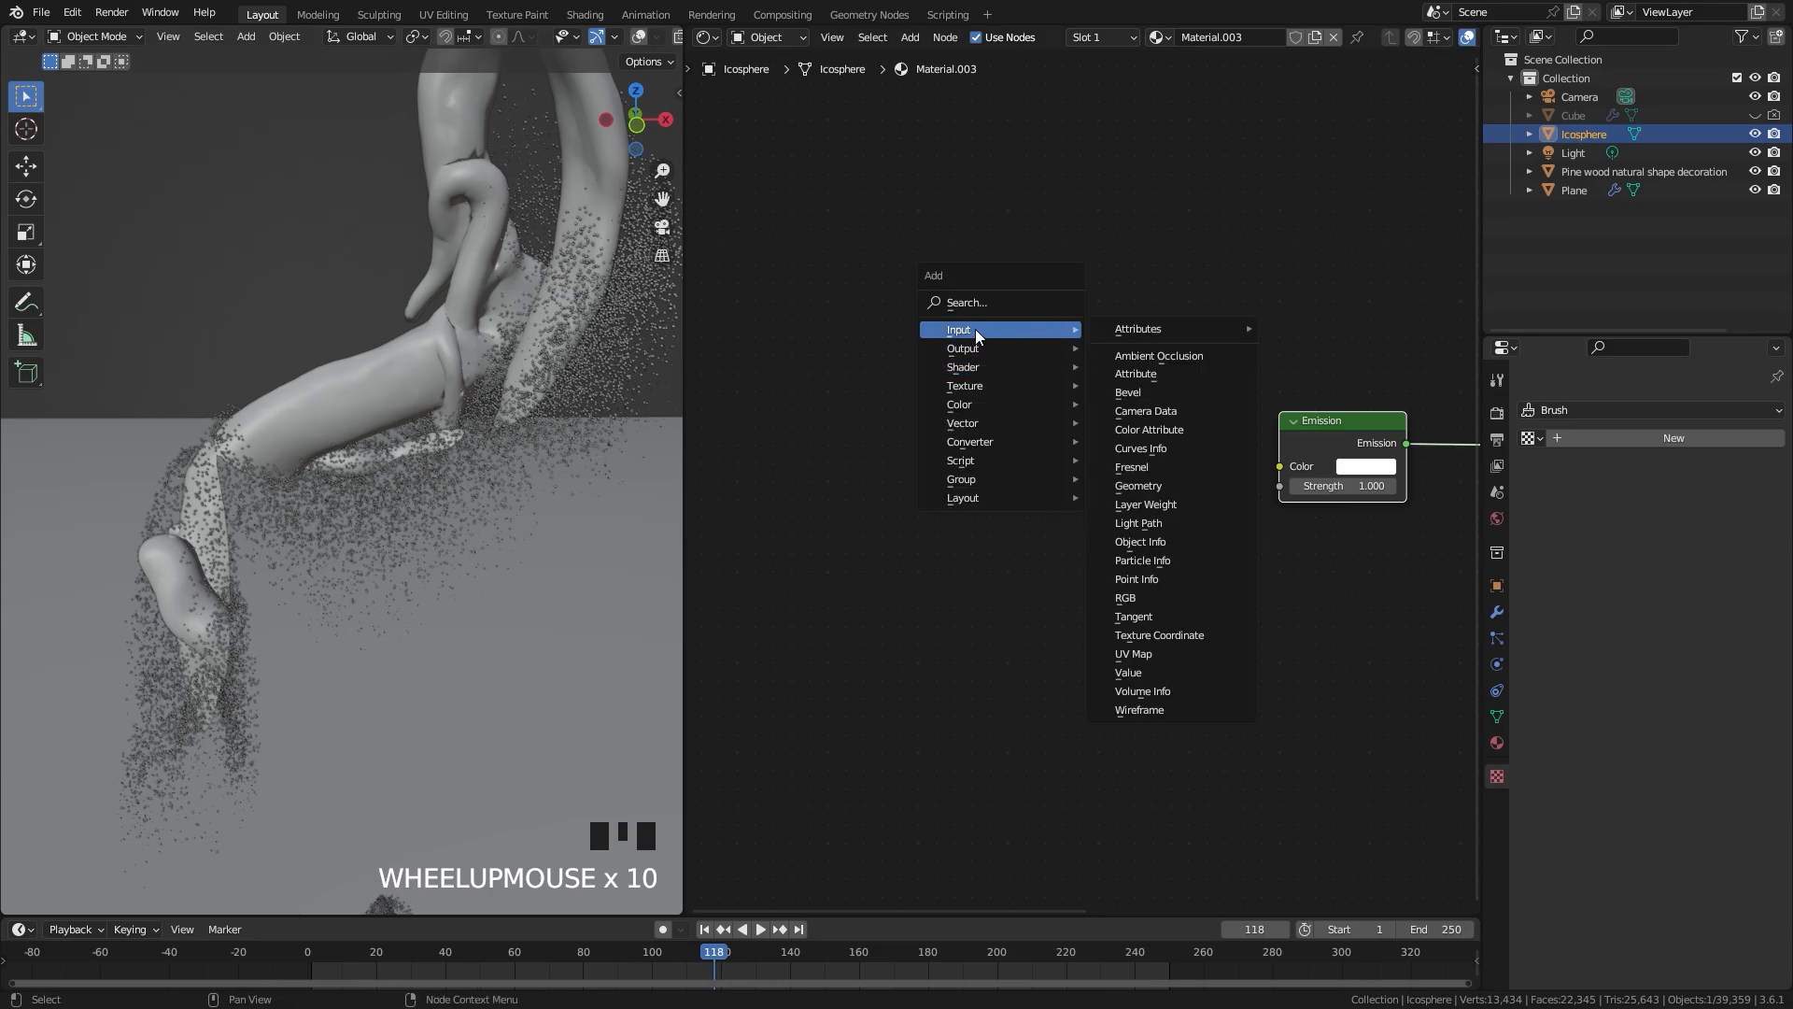
click(1141, 563)
click(742, 348)
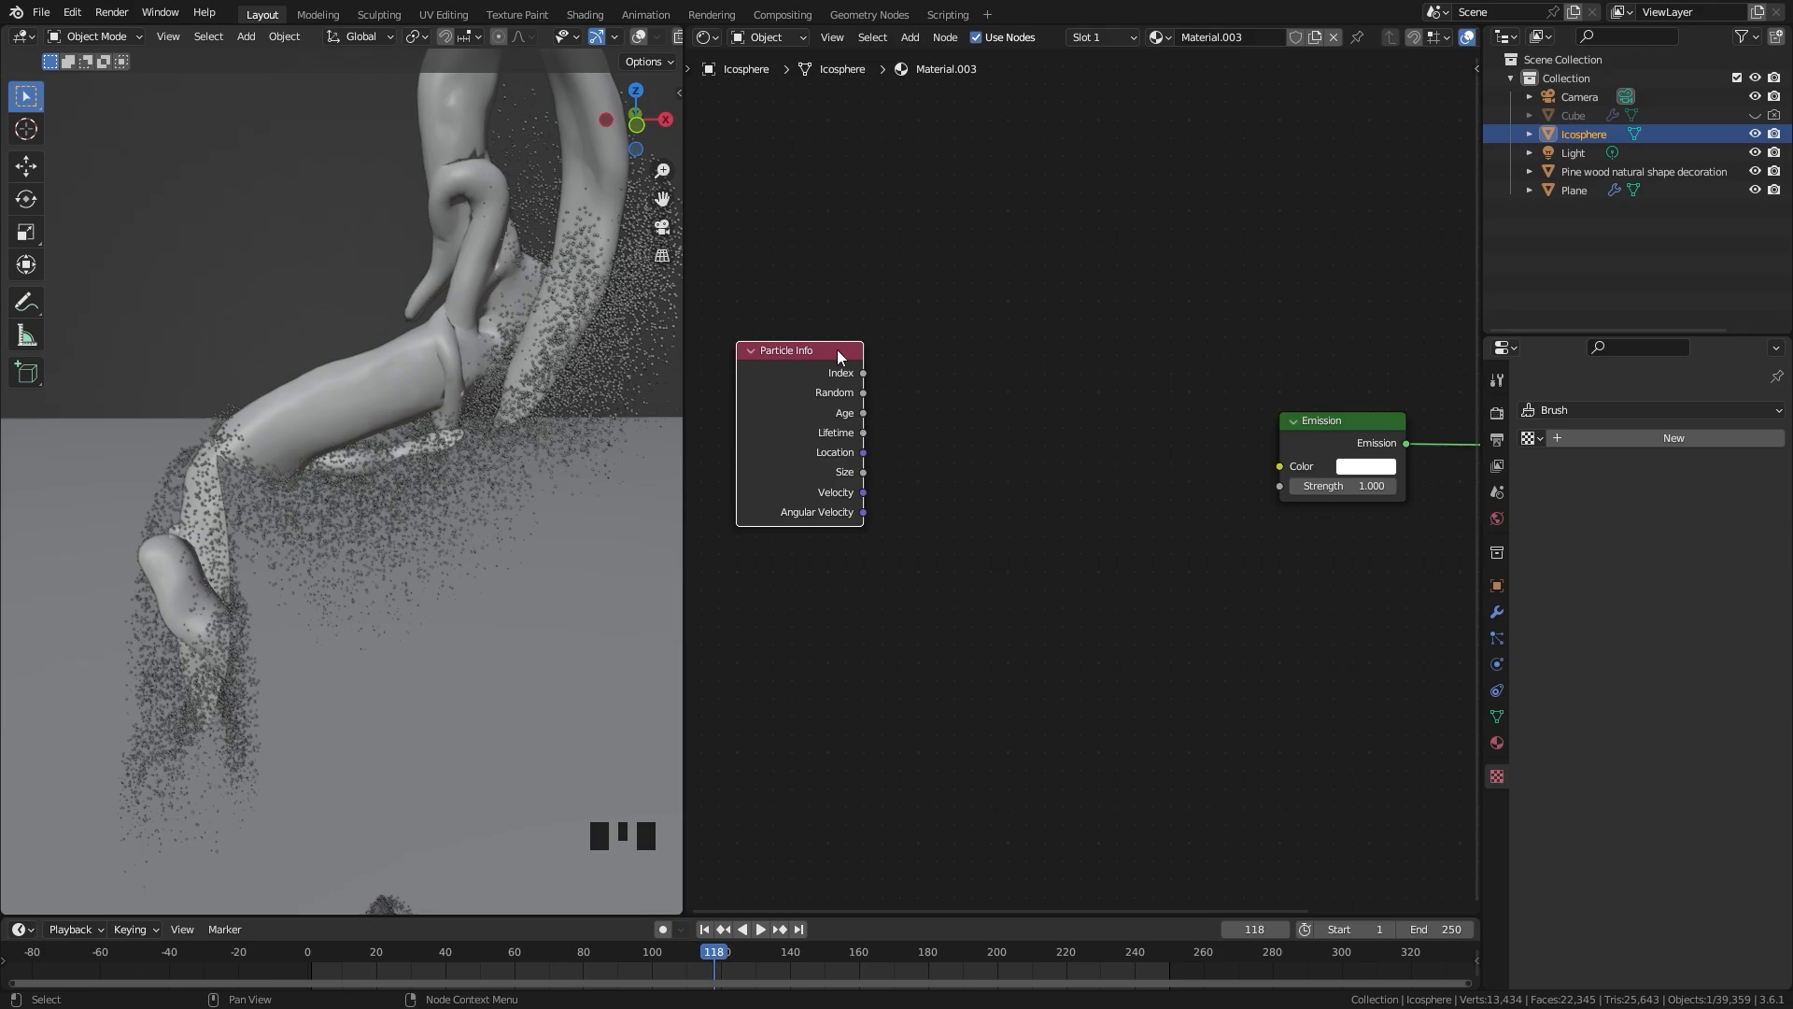
drag(812, 377, 798, 389)
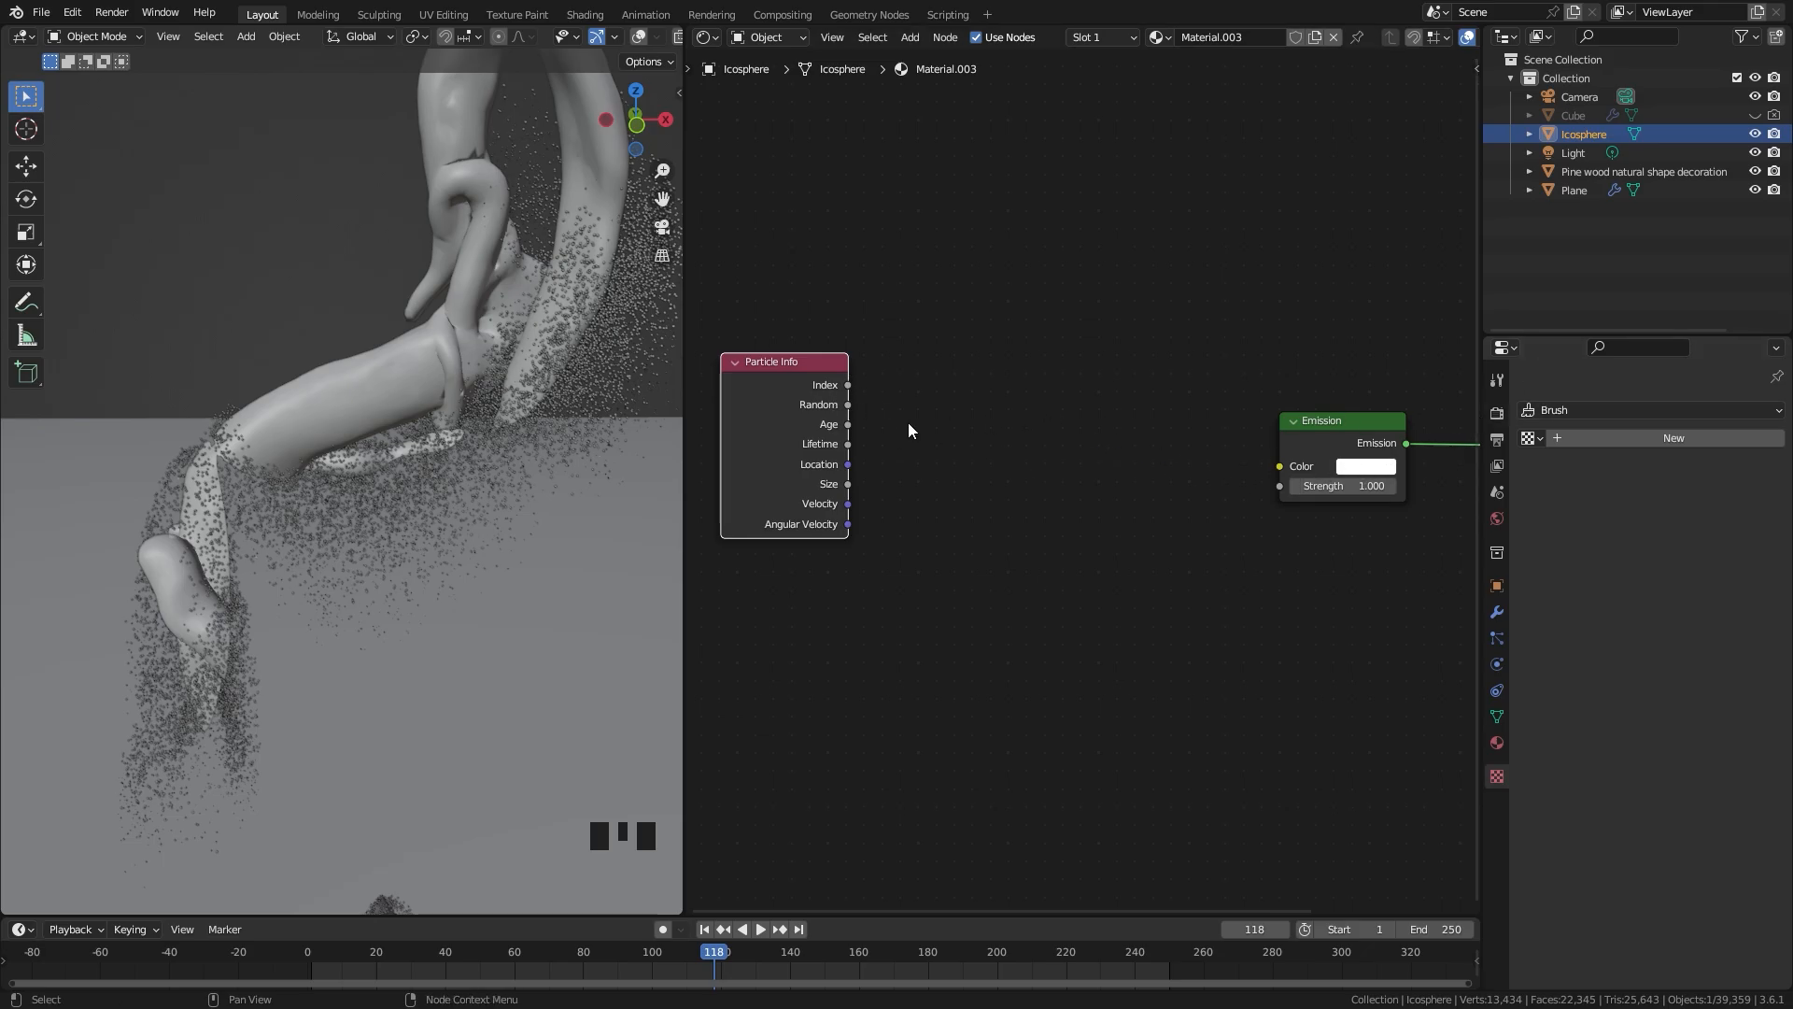
drag(774, 398, 756, 397)
scroll(892, 430, up, 3)
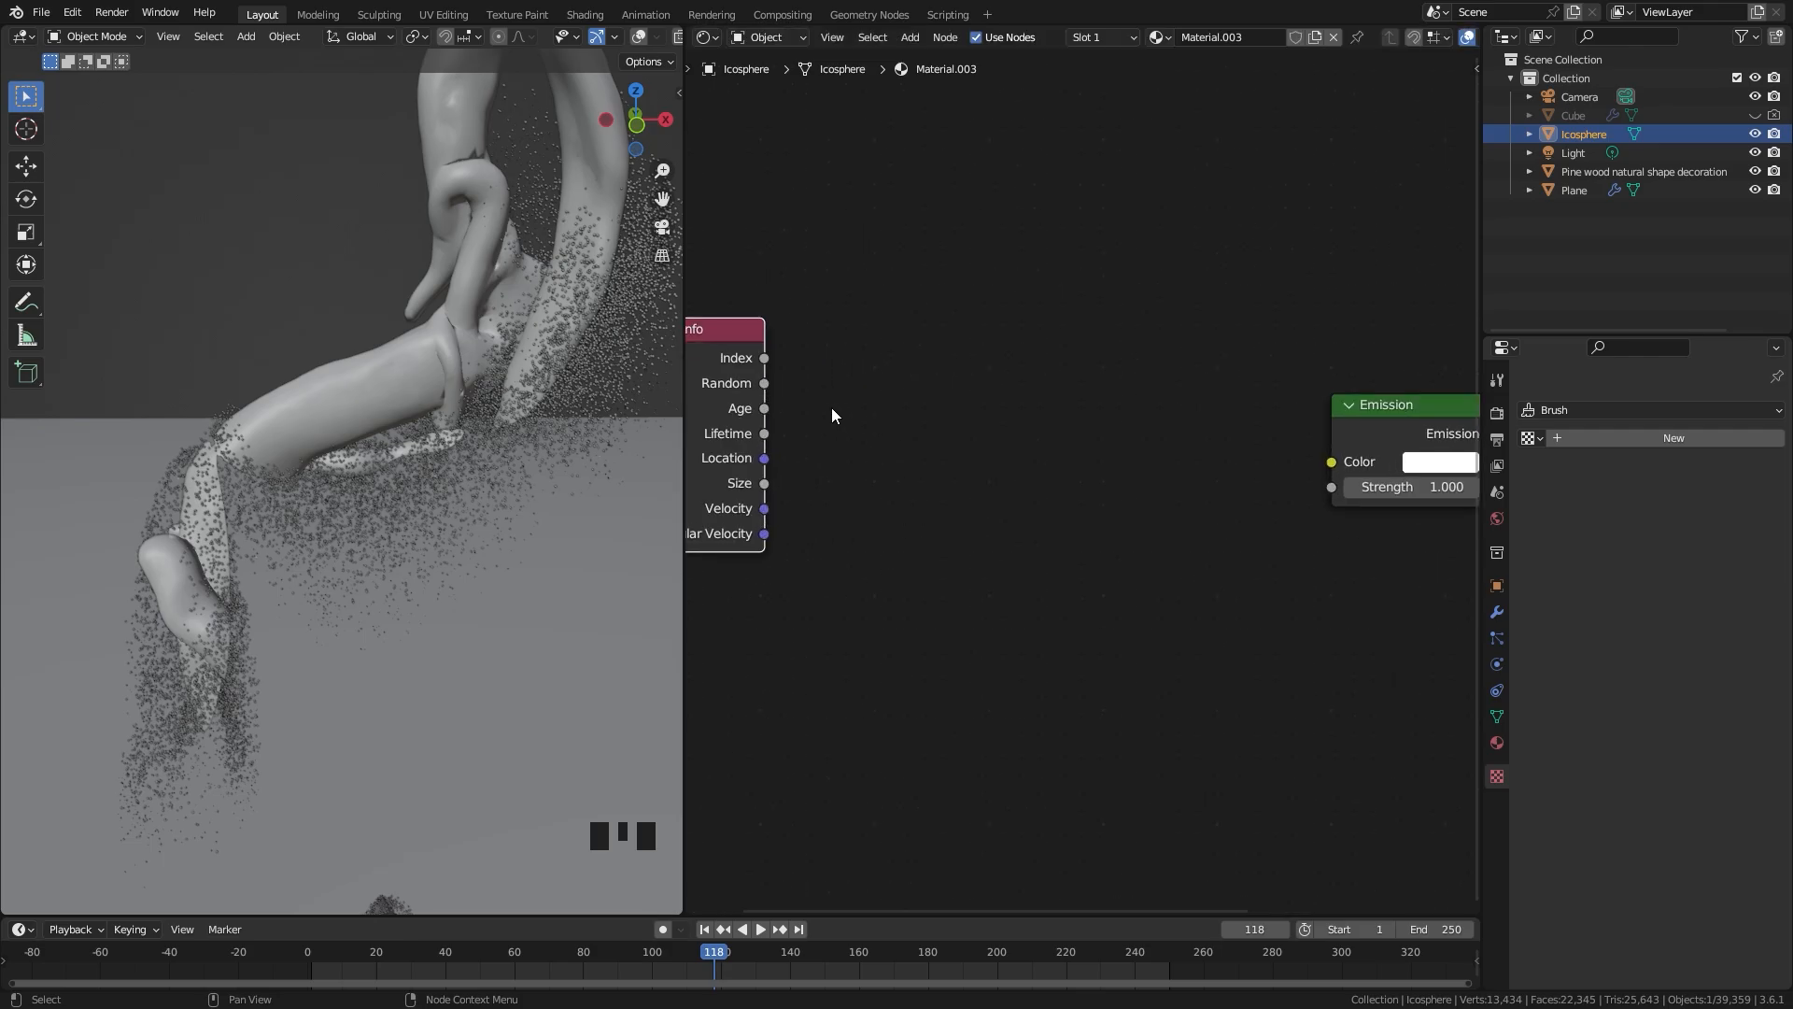
middle_drag(831, 407, 962, 476)
scroll(953, 480, down, 2)
drag(930, 481, 854, 484)
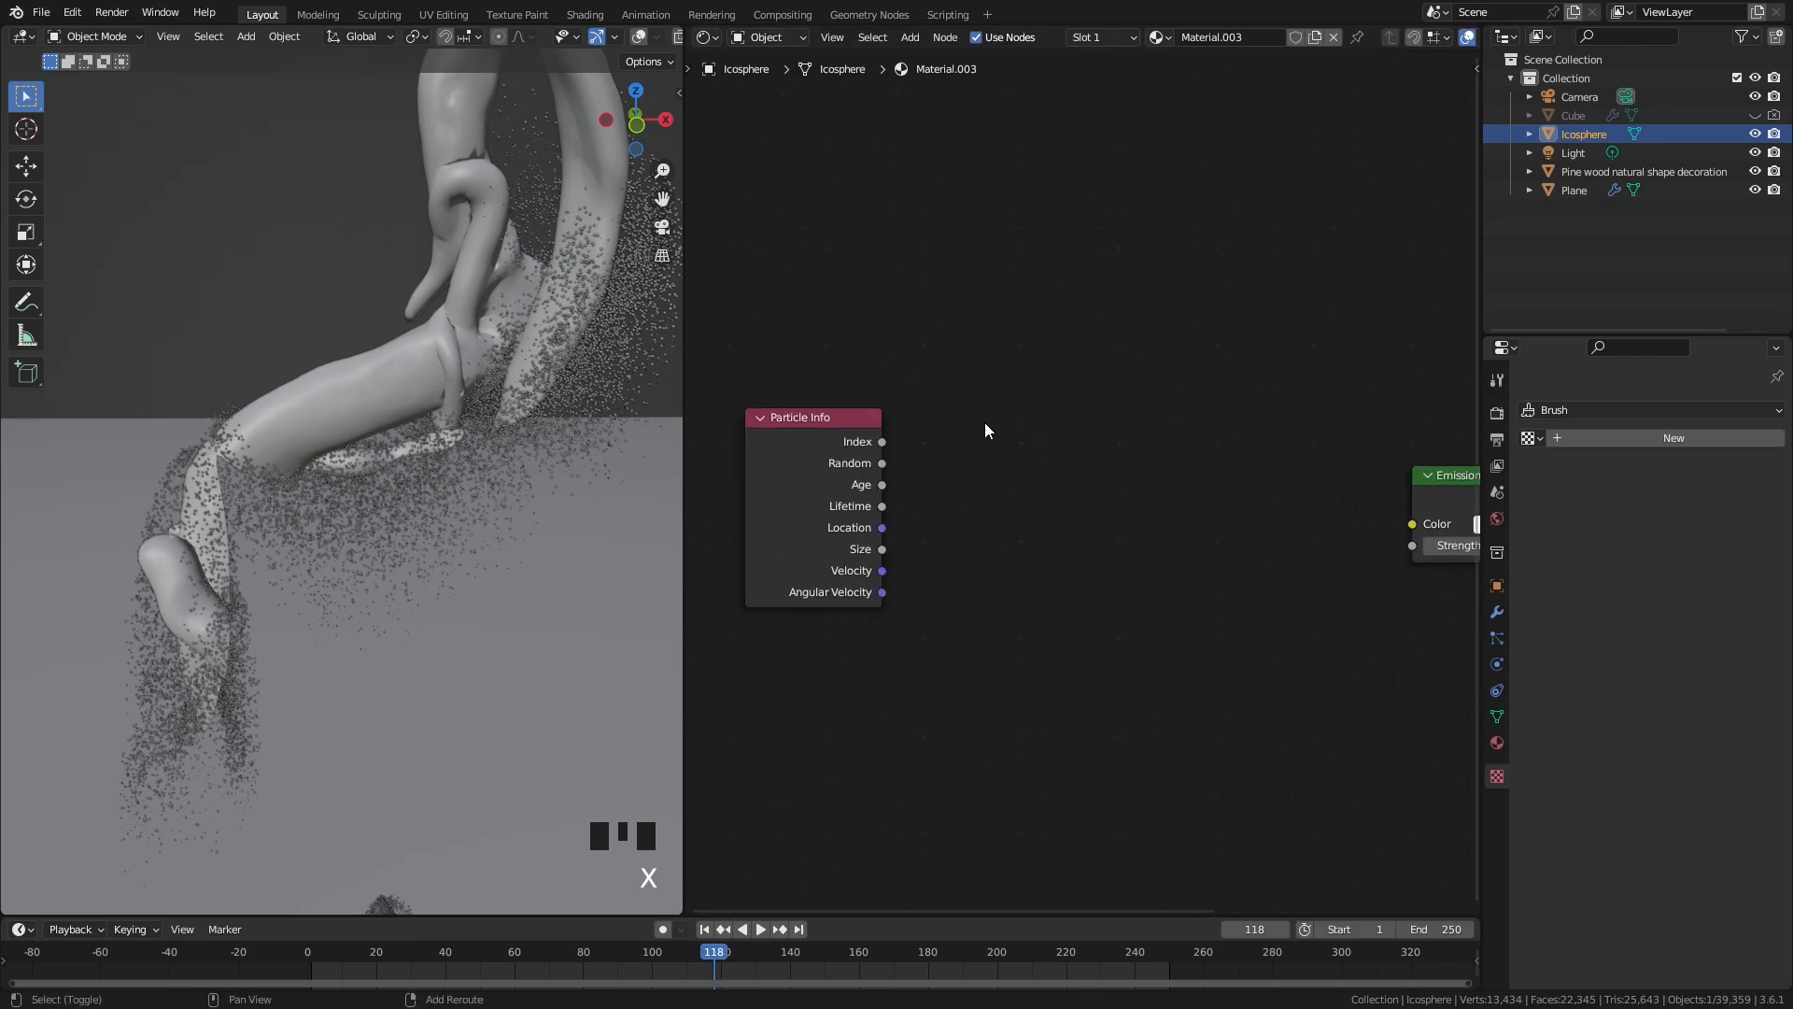
Step: Add a Math node set to Divide, with Particle Info's Age and Lifetime as its first and second values
key(shift+a)
mouse_move(984, 422)
click(1058, 553)
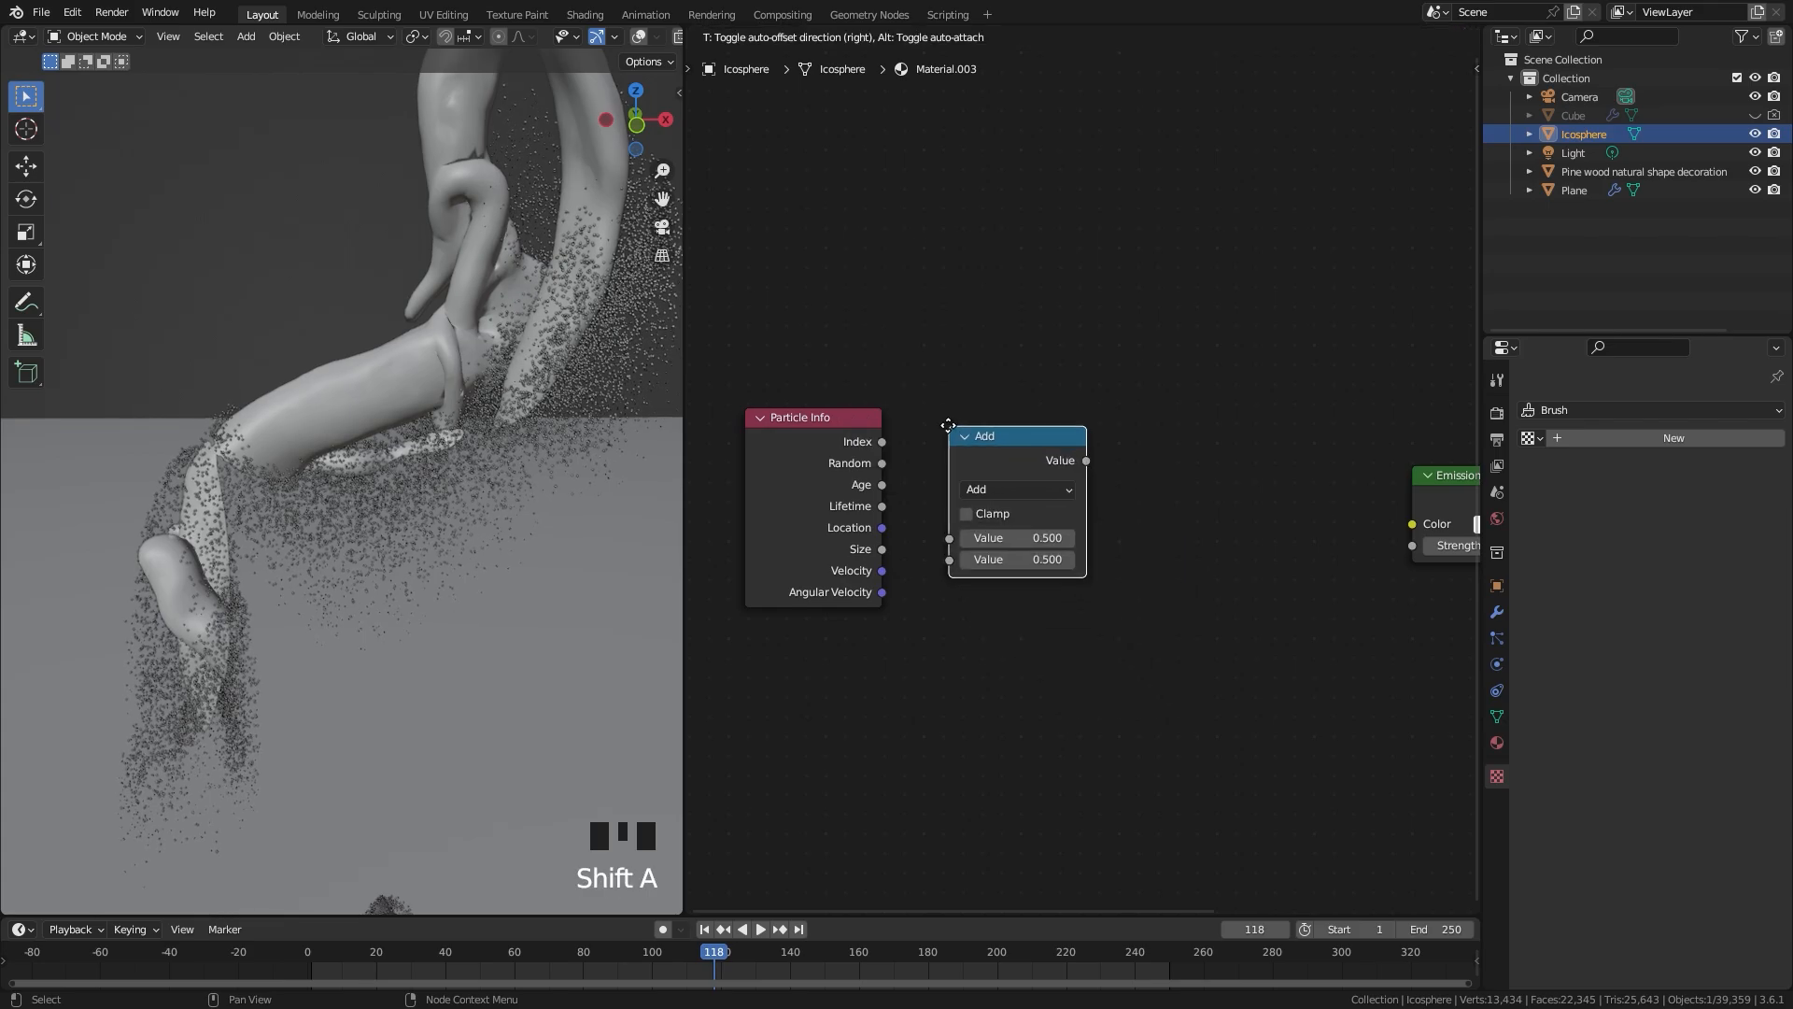
click(1055, 551)
drag(850, 483, 926, 573)
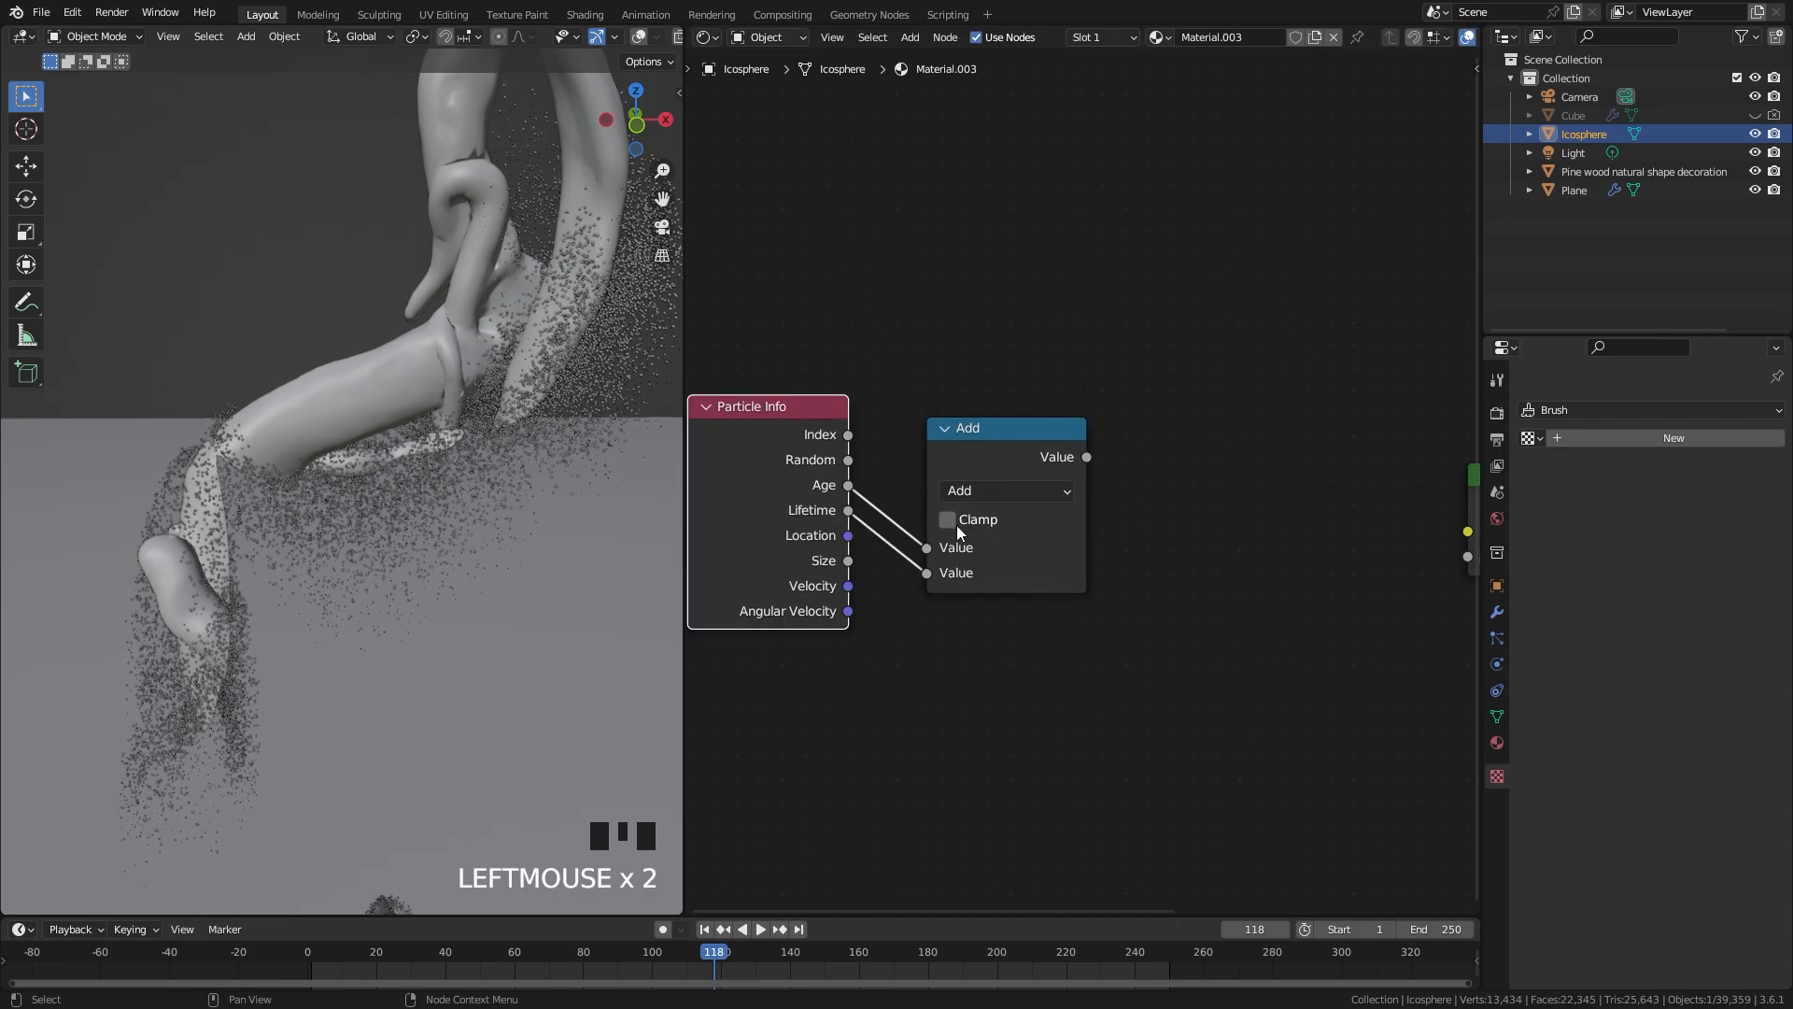
click(999, 491)
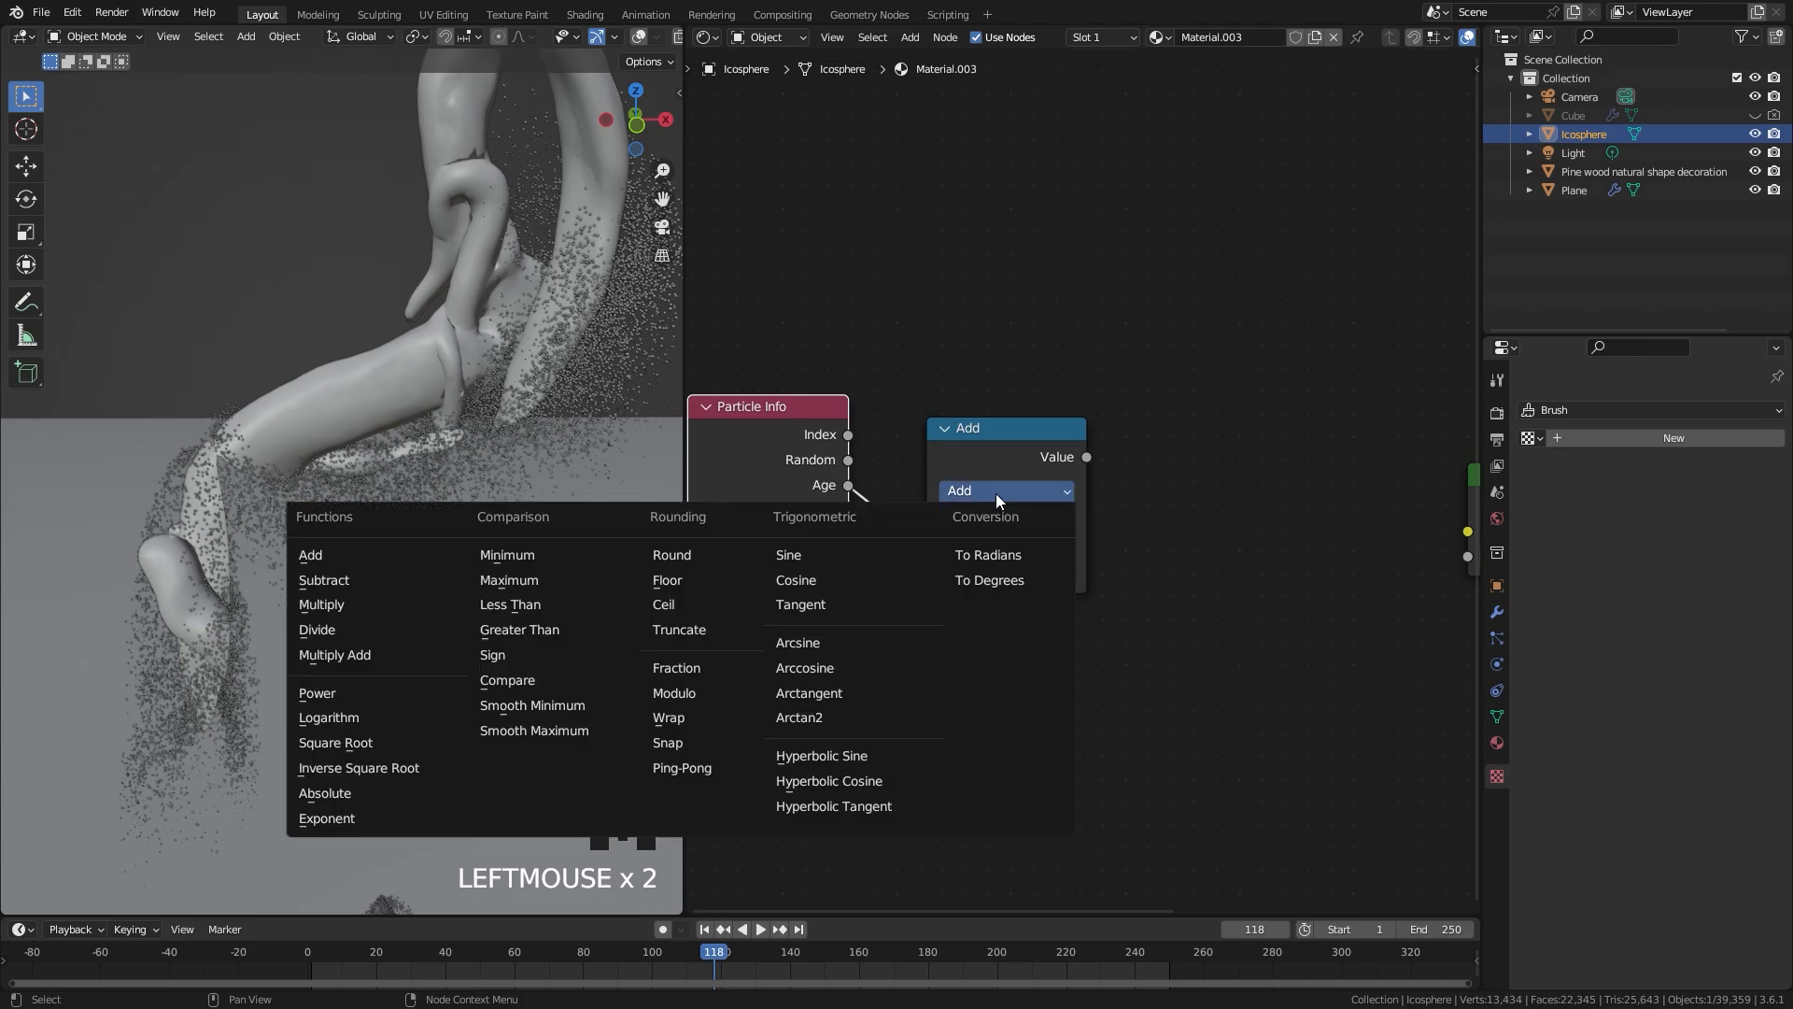
click(299, 631)
click(1072, 465)
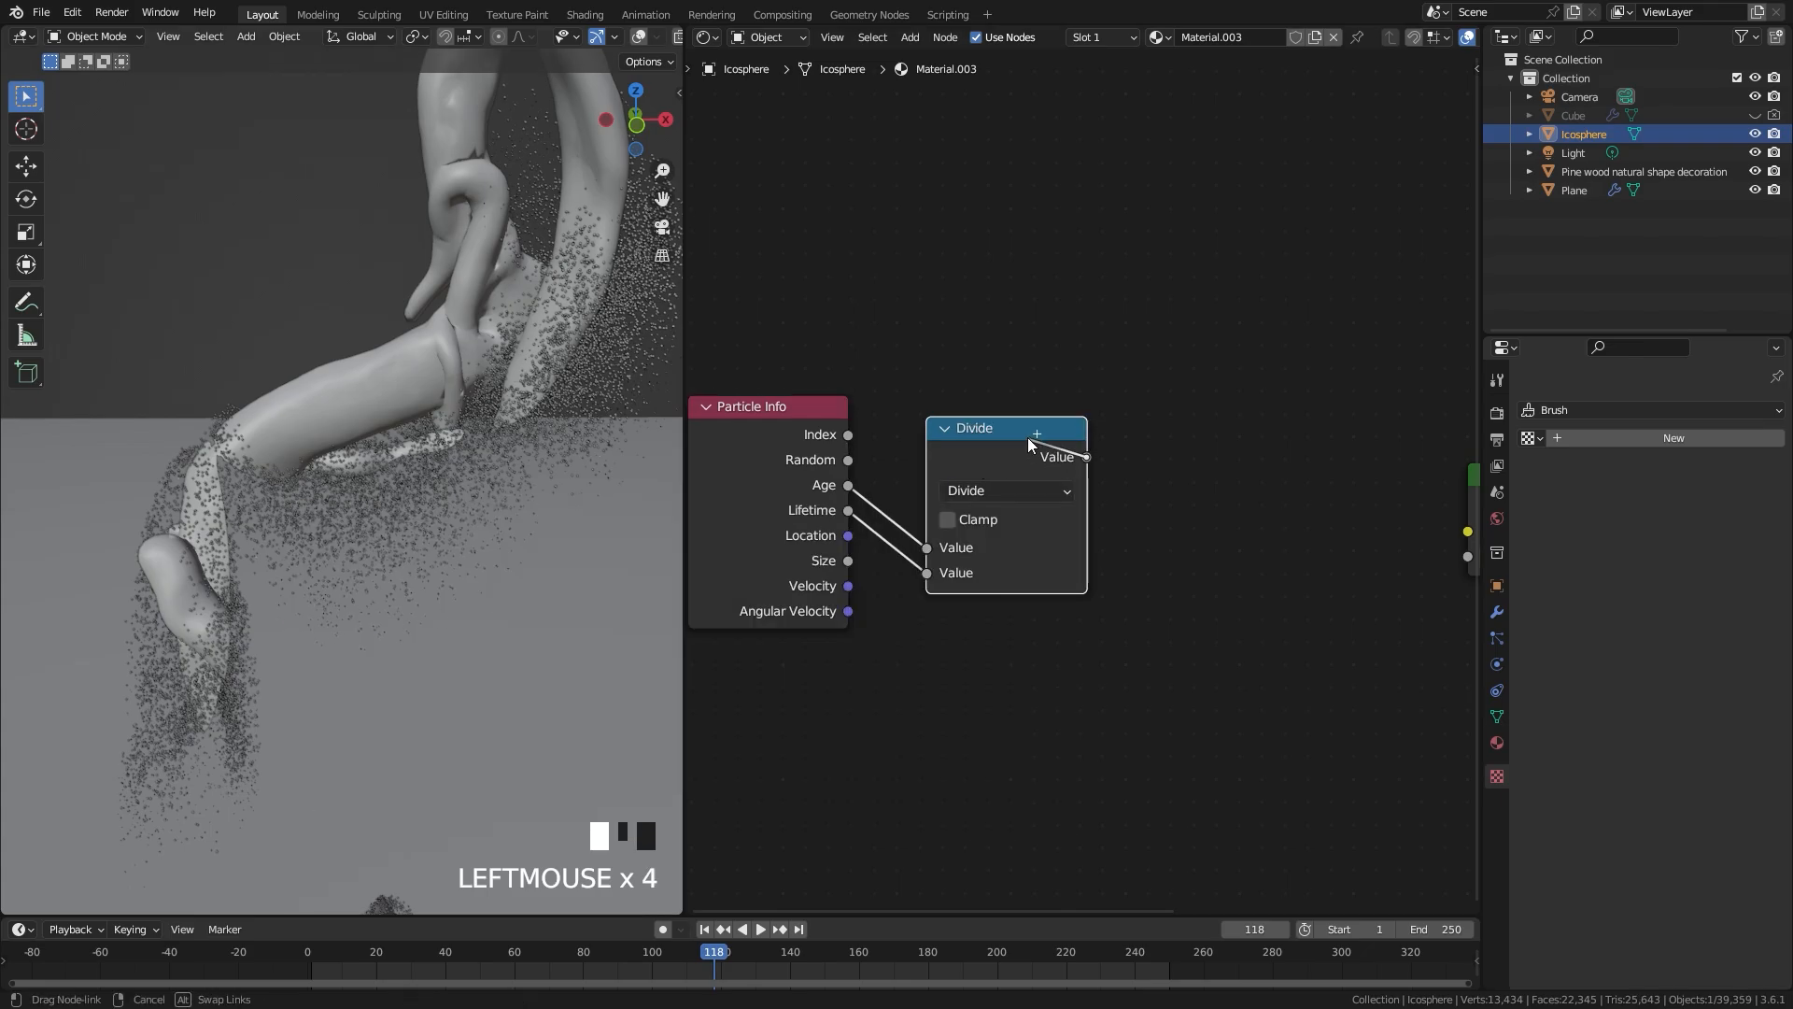
Step: Add a Color Ramp node before the Emission node and connect the Divide node's Value to its Fac
scroll(1112, 467, down, 2)
middle_drag(1117, 470, 1021, 480)
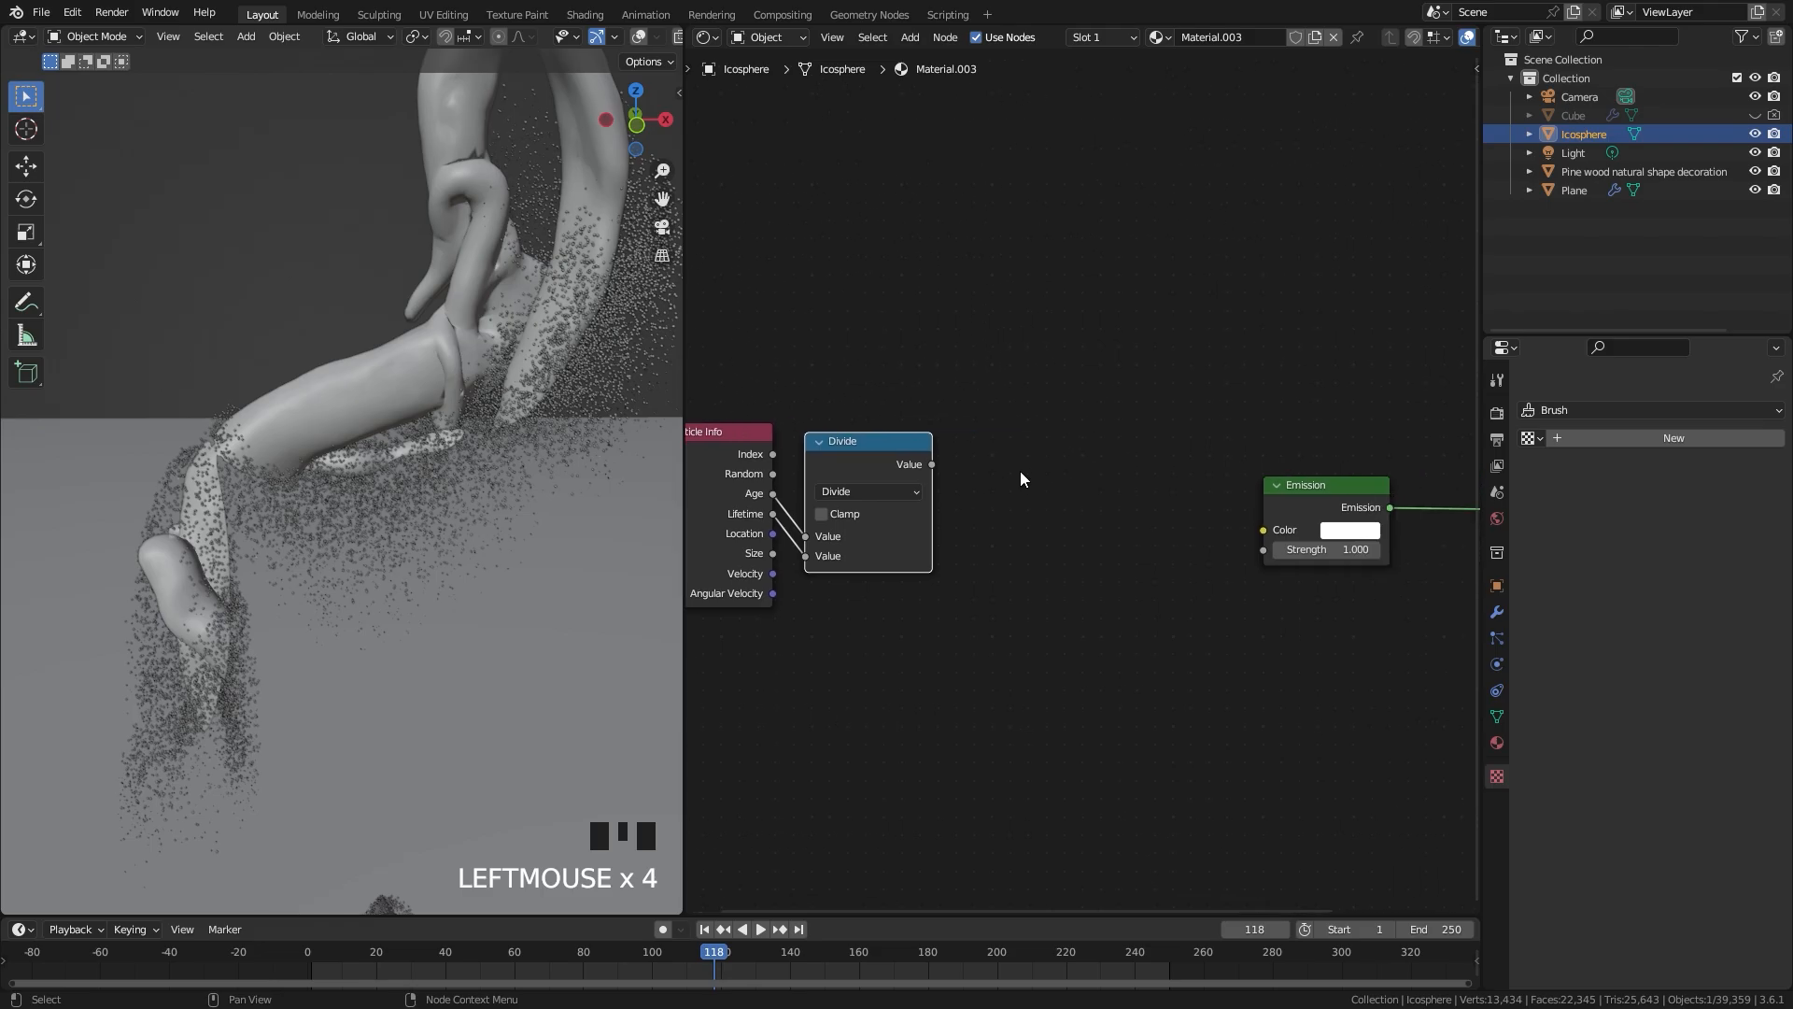
key(shift+a)
mouse_move(972, 469)
click(1139, 512)
click(996, 413)
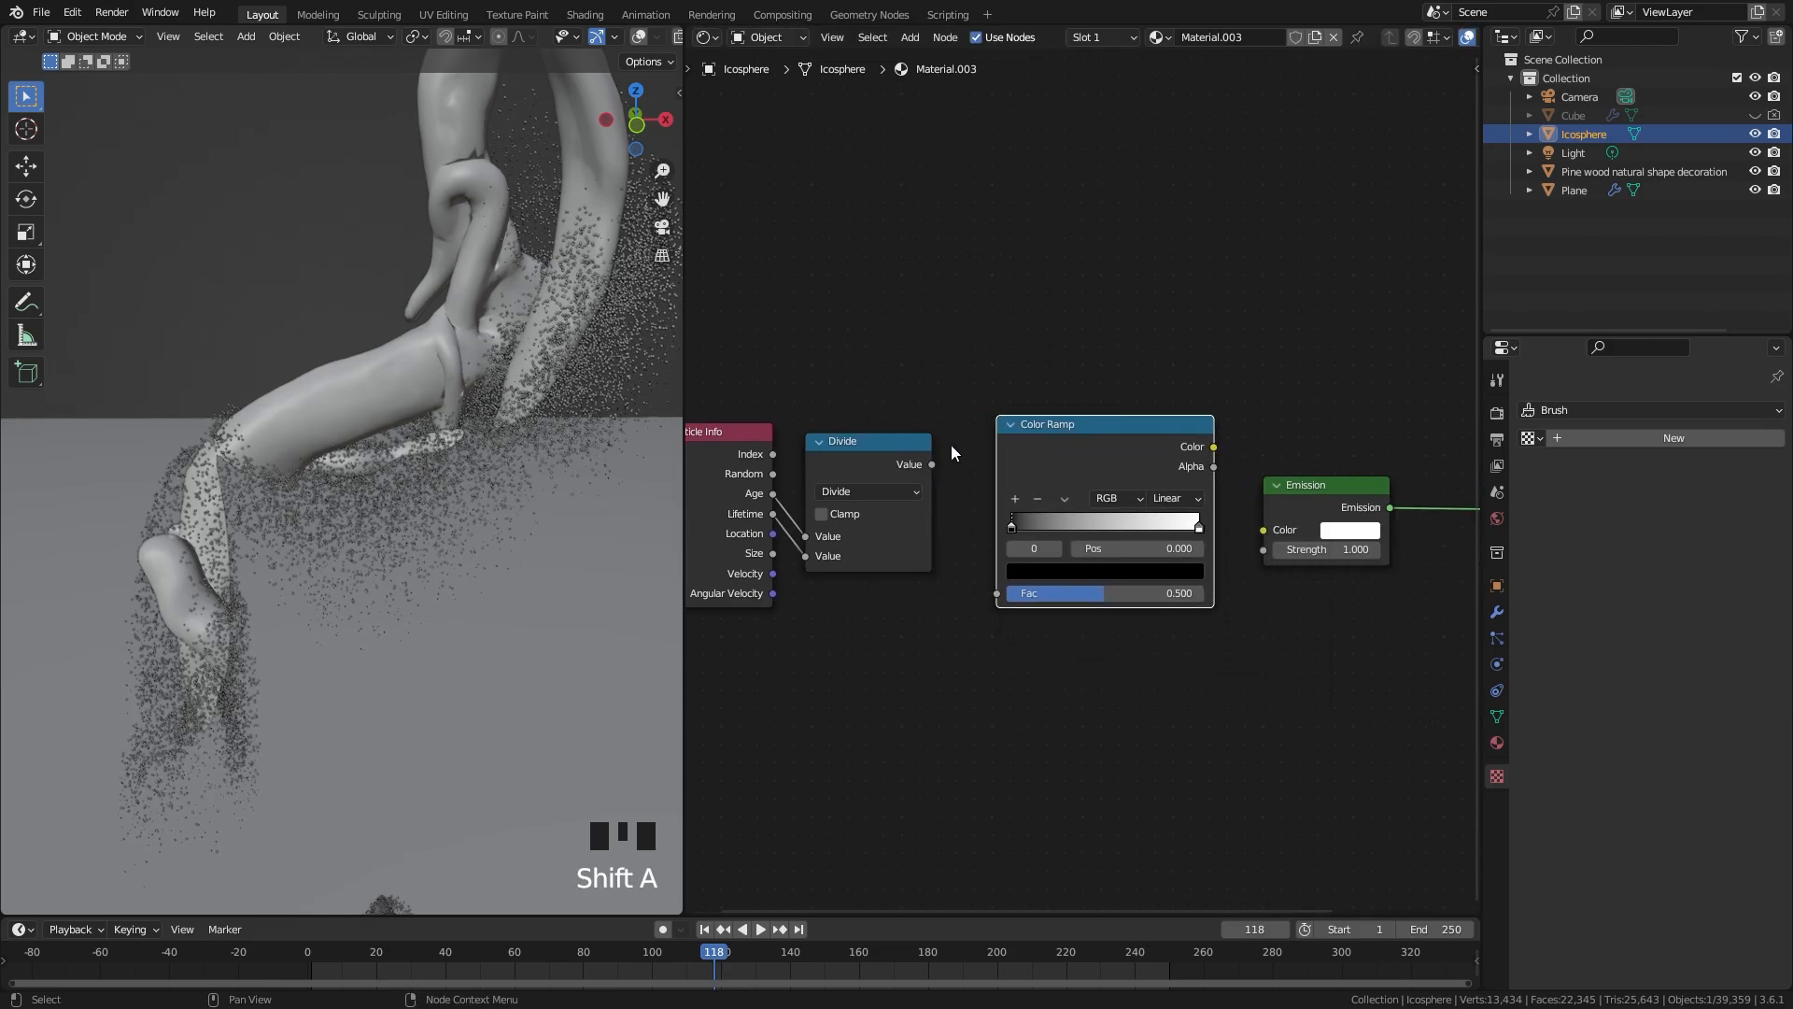
drag(931, 464, 997, 593)
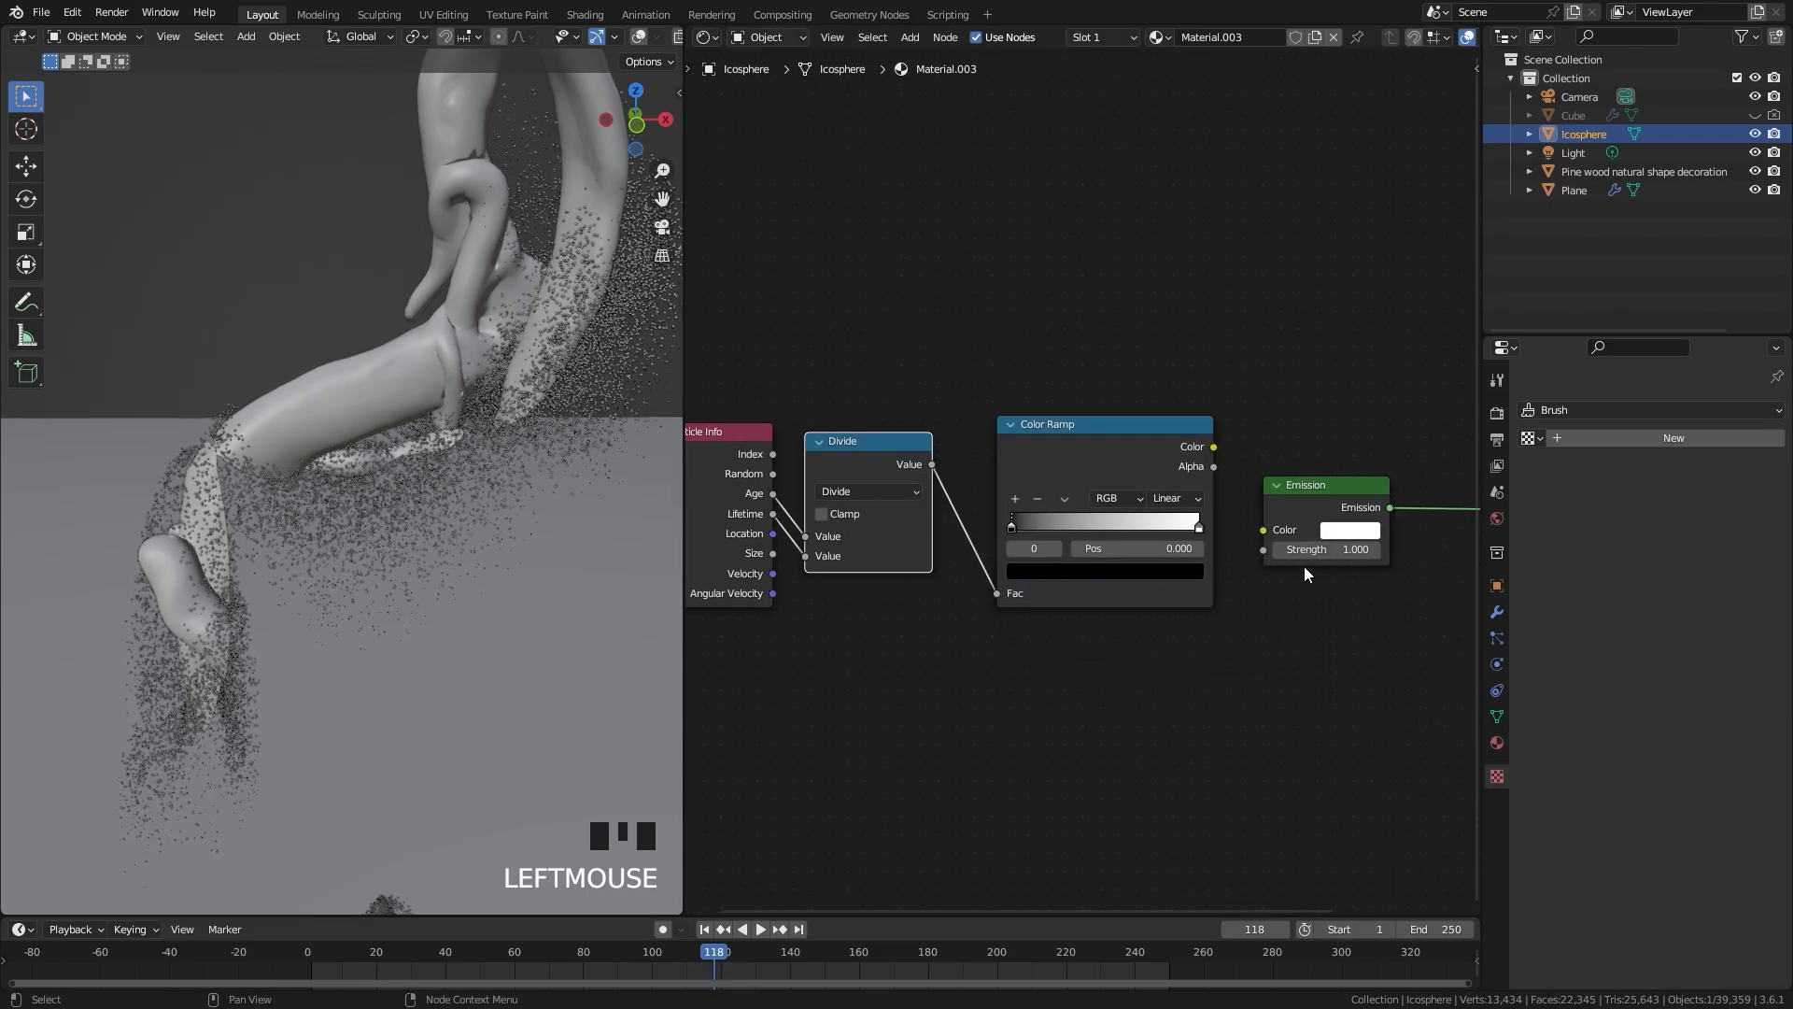
Step: Connect the Color Ramp's Color output to the Emission node's Color
scroll(1272, 430, up, 4)
drag(1272, 430, 1327, 561)
scroll(1289, 584, up, 3)
middle_drag(1134, 547, 1007, 527)
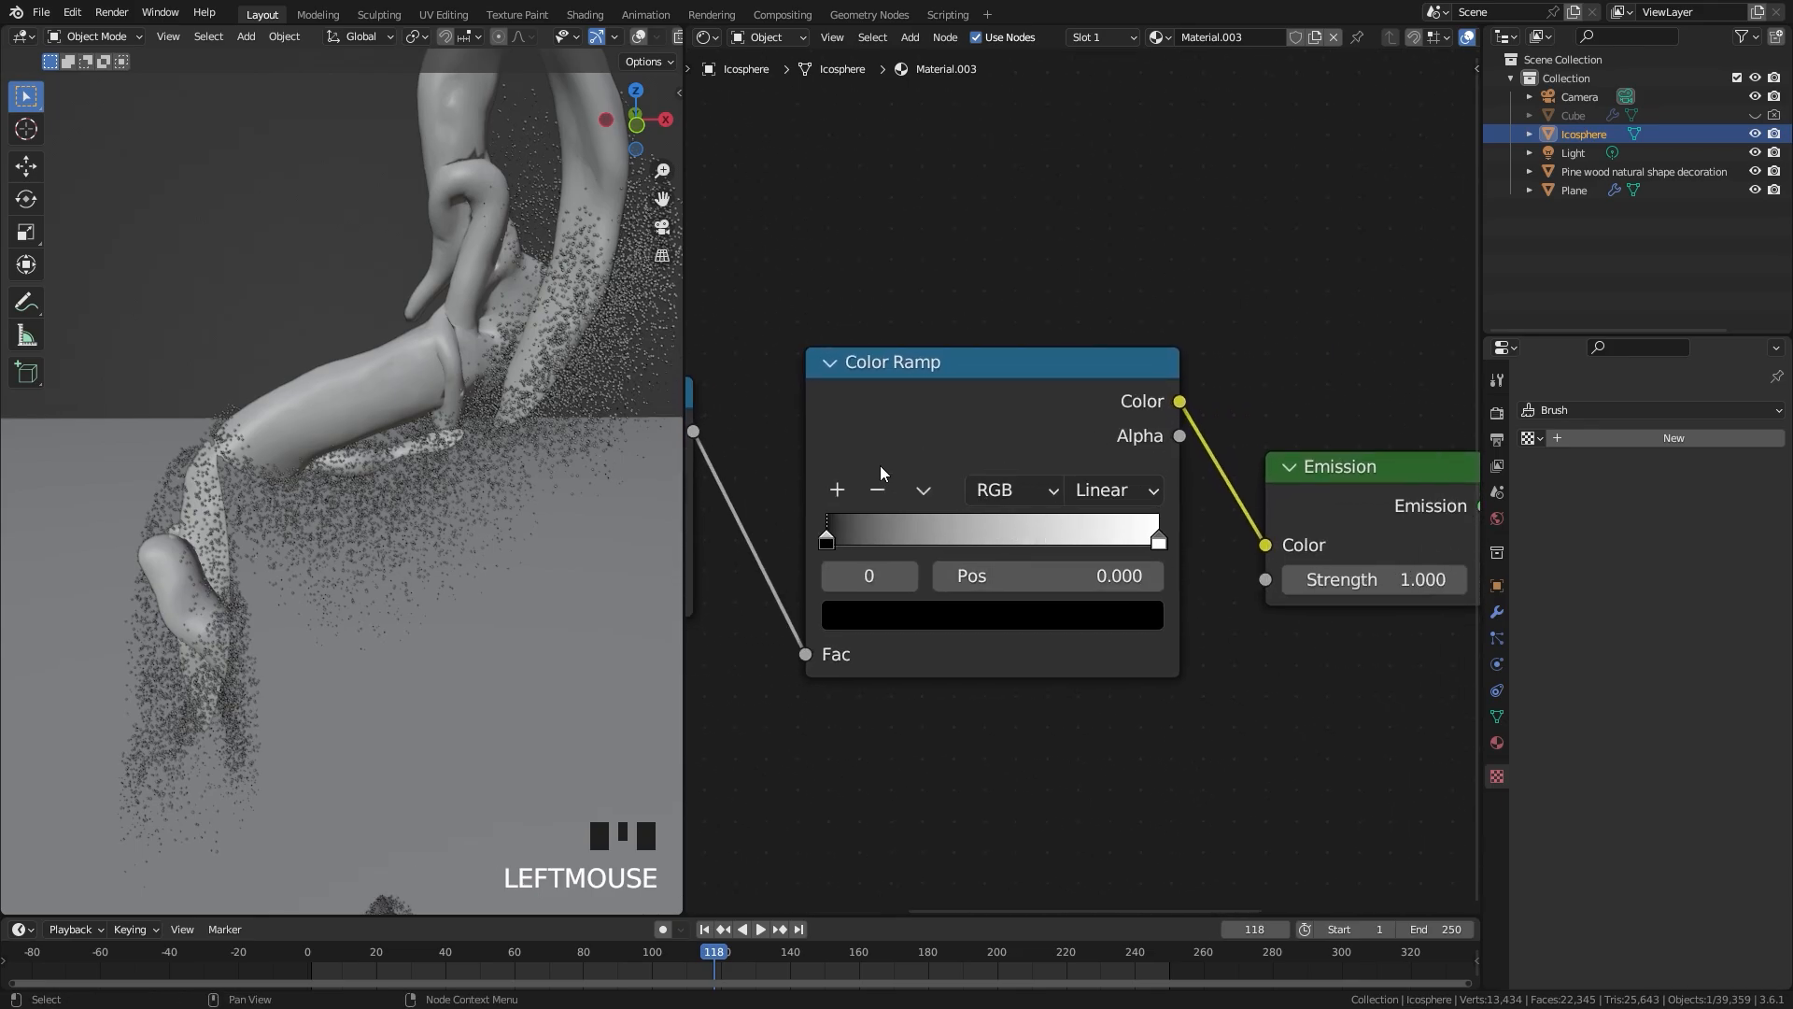
Step: Copy the orange emission color from the pine wood material onto the black stop of the Icosphere's Color Ramp
scroll(264, 375, up, 3)
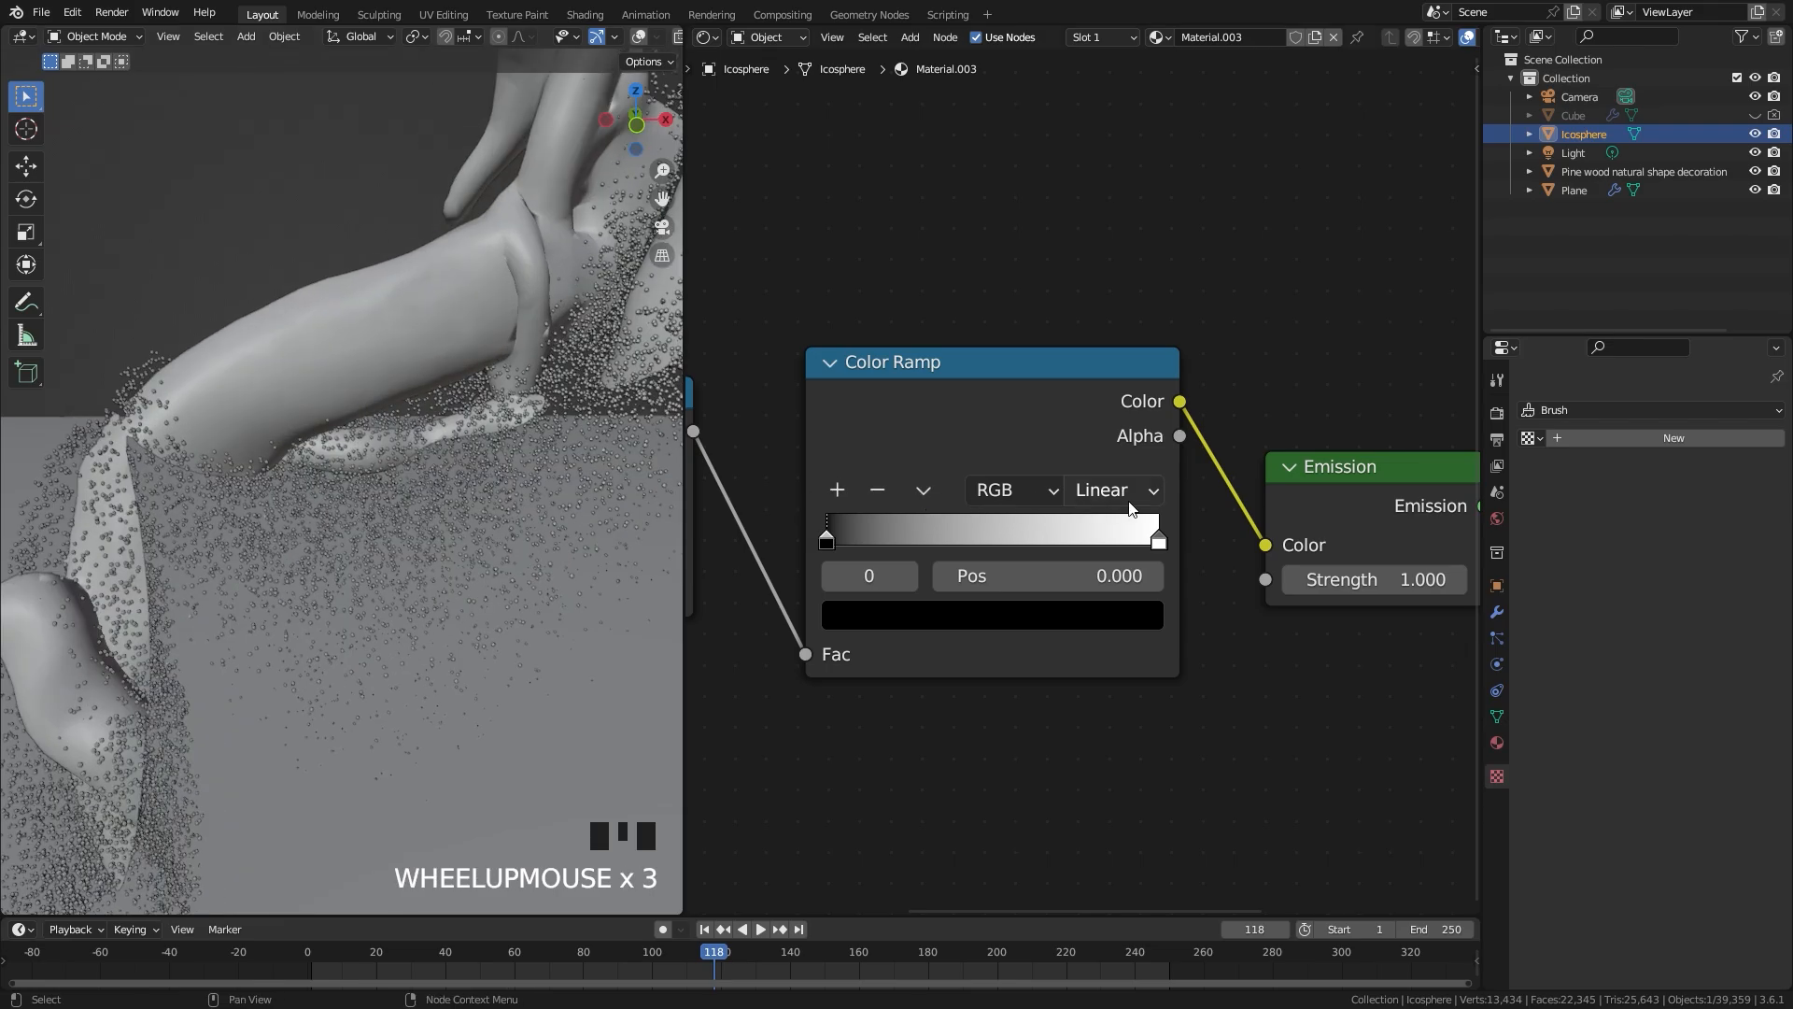
click(827, 541)
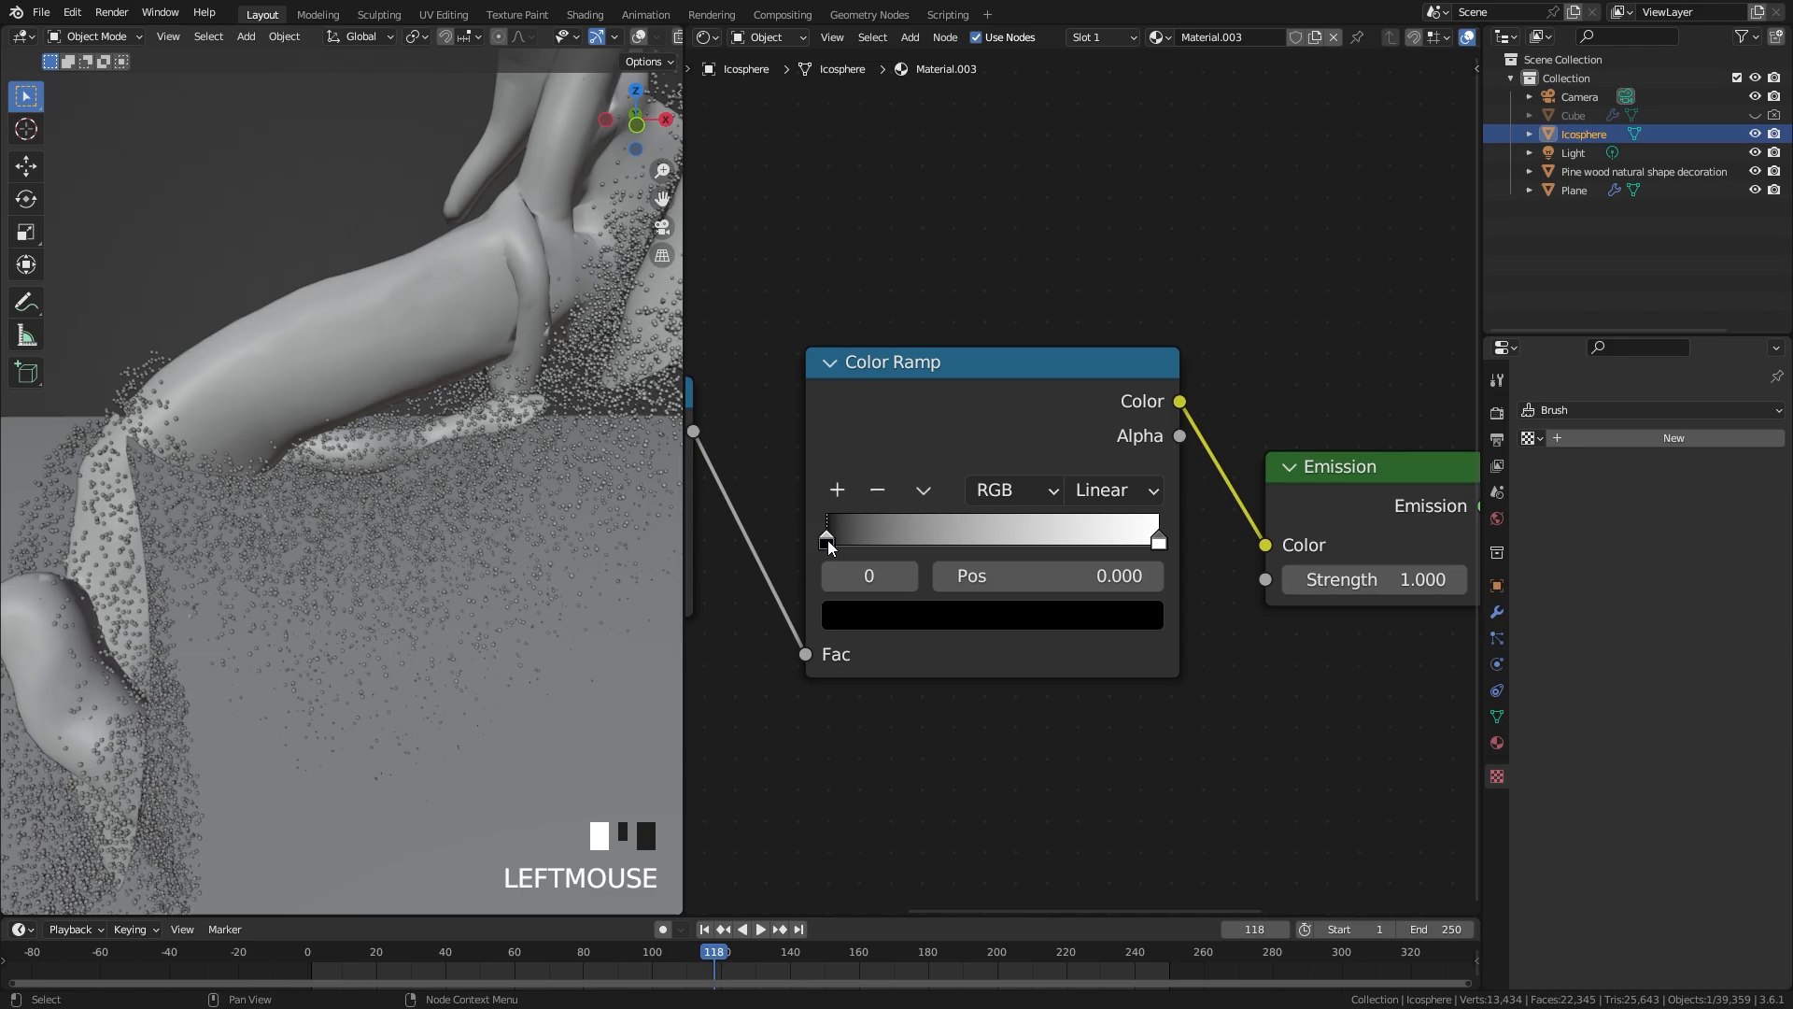
click(402, 310)
middle_drag(1245, 618, 976, 373)
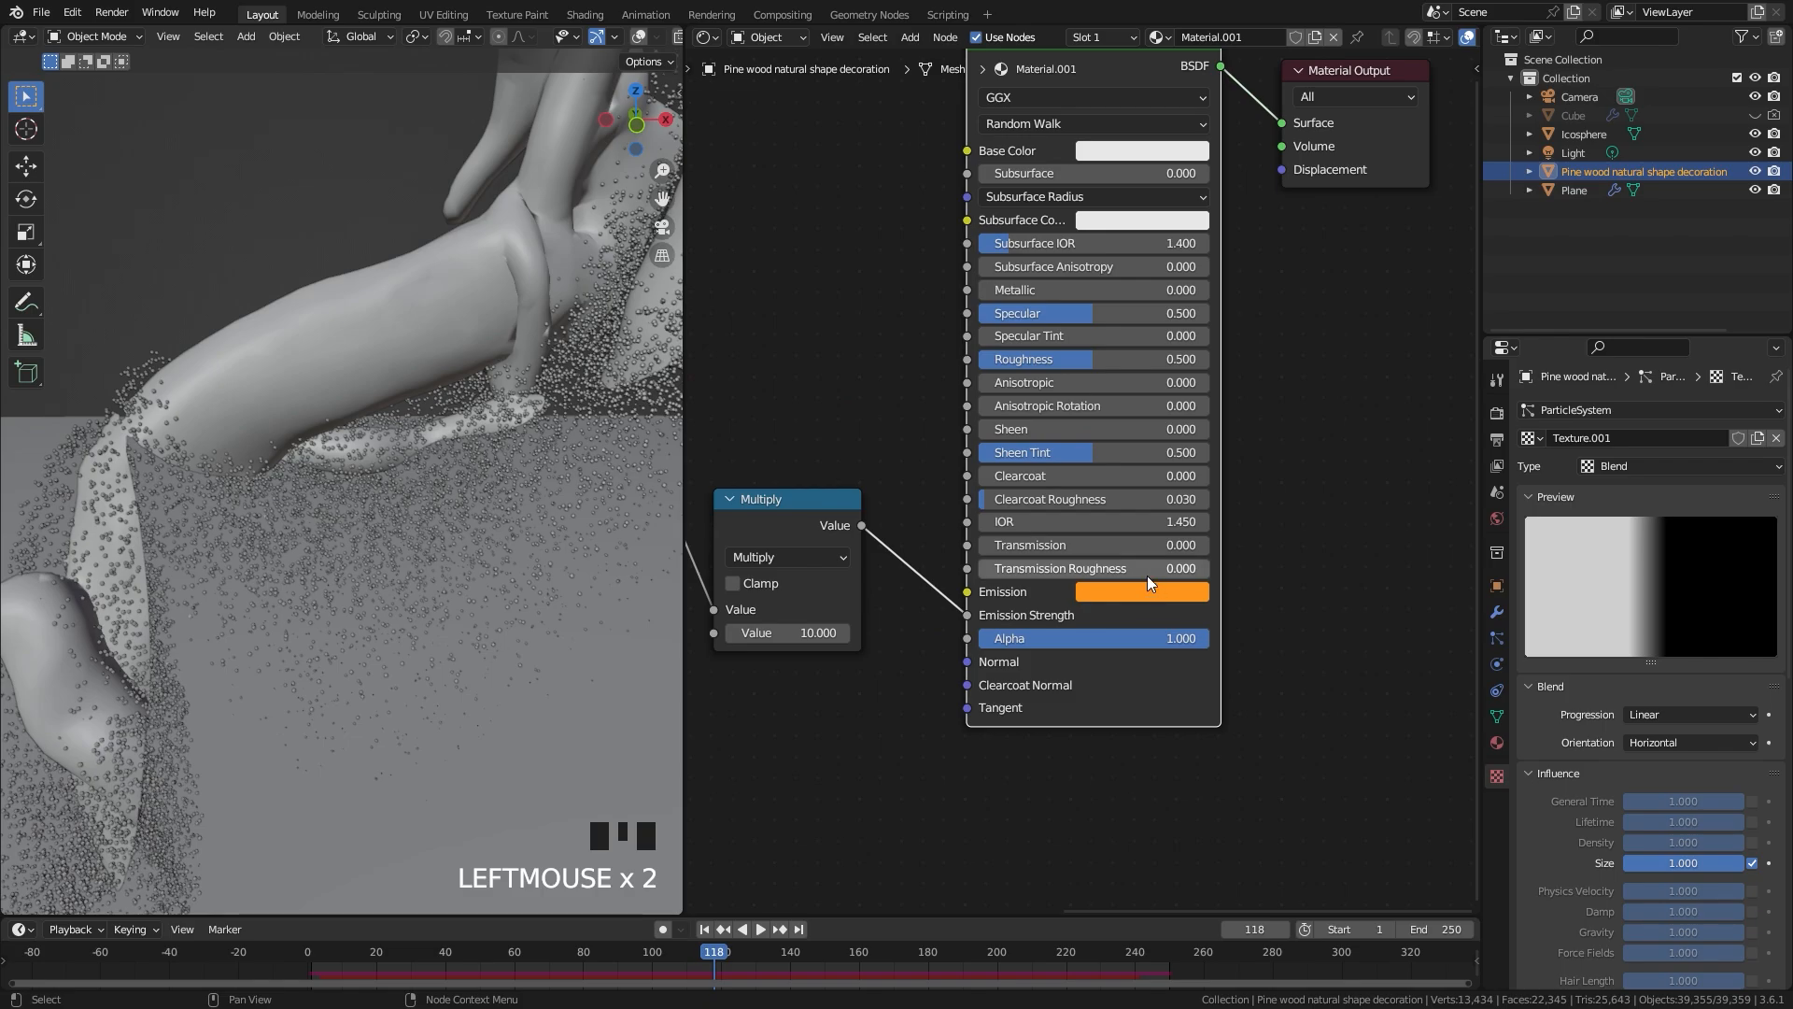
click(1156, 588)
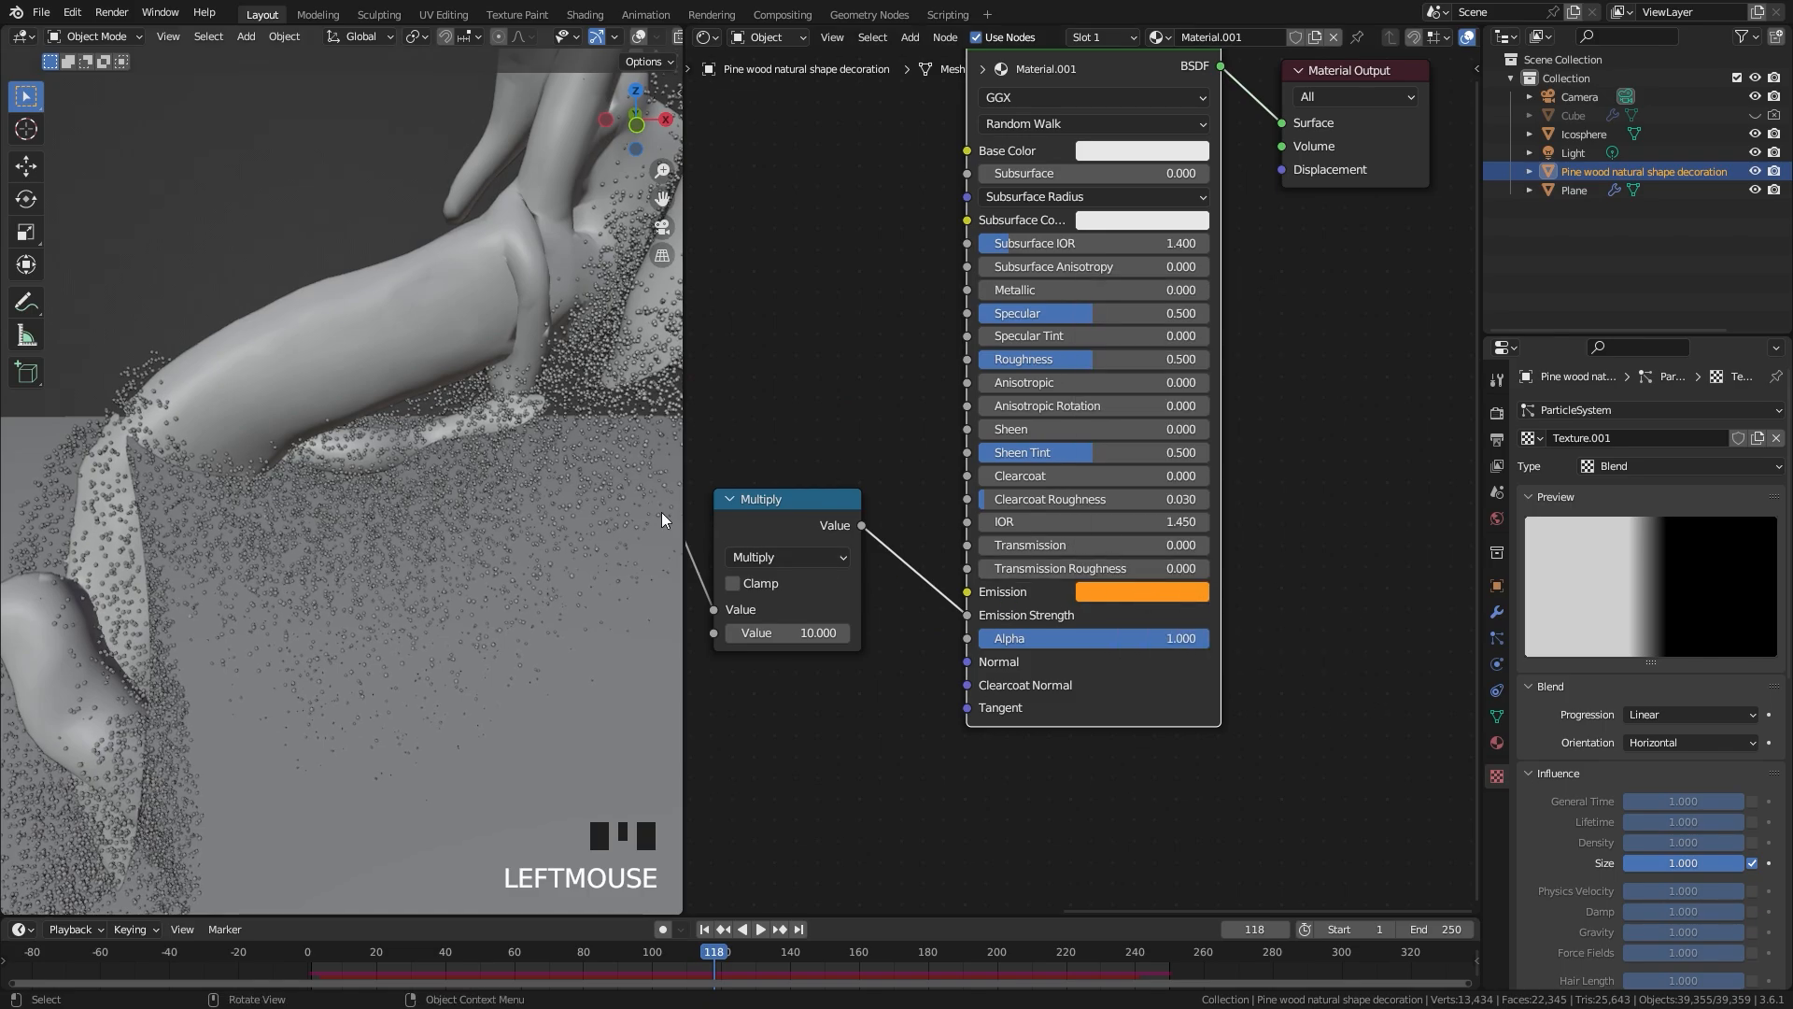
click(1569, 136)
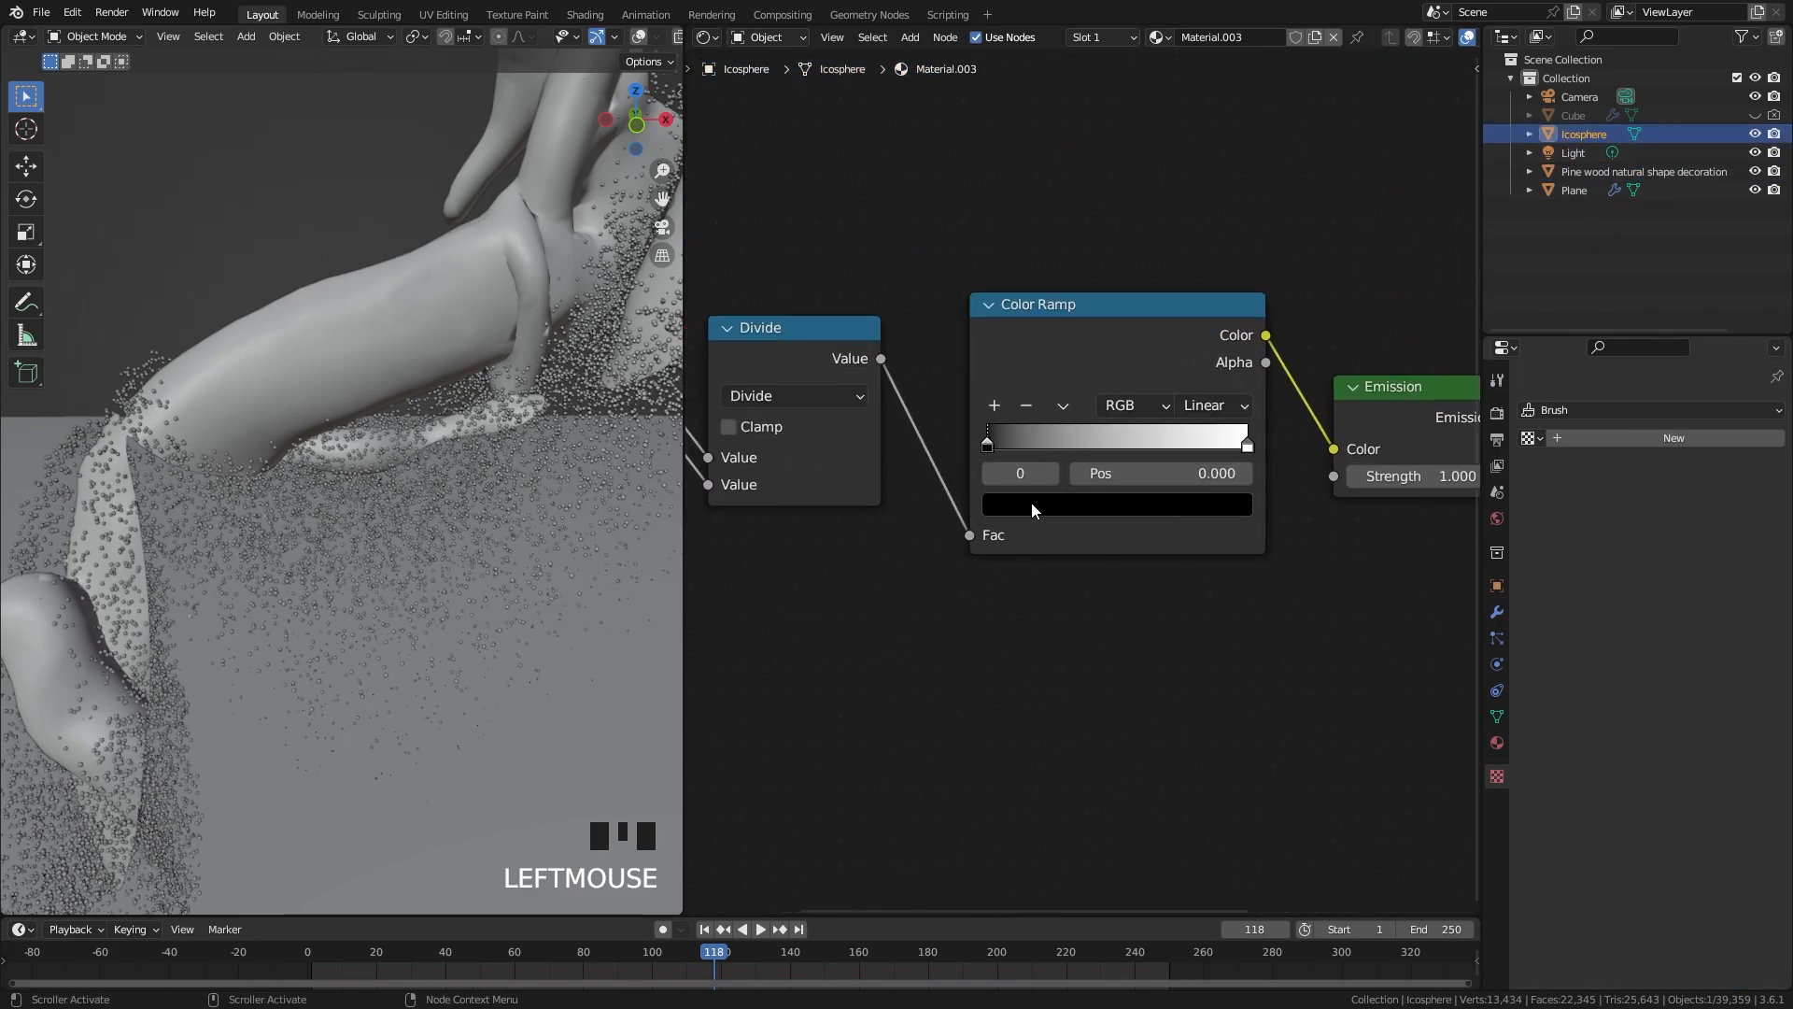
key(ctrl+v)
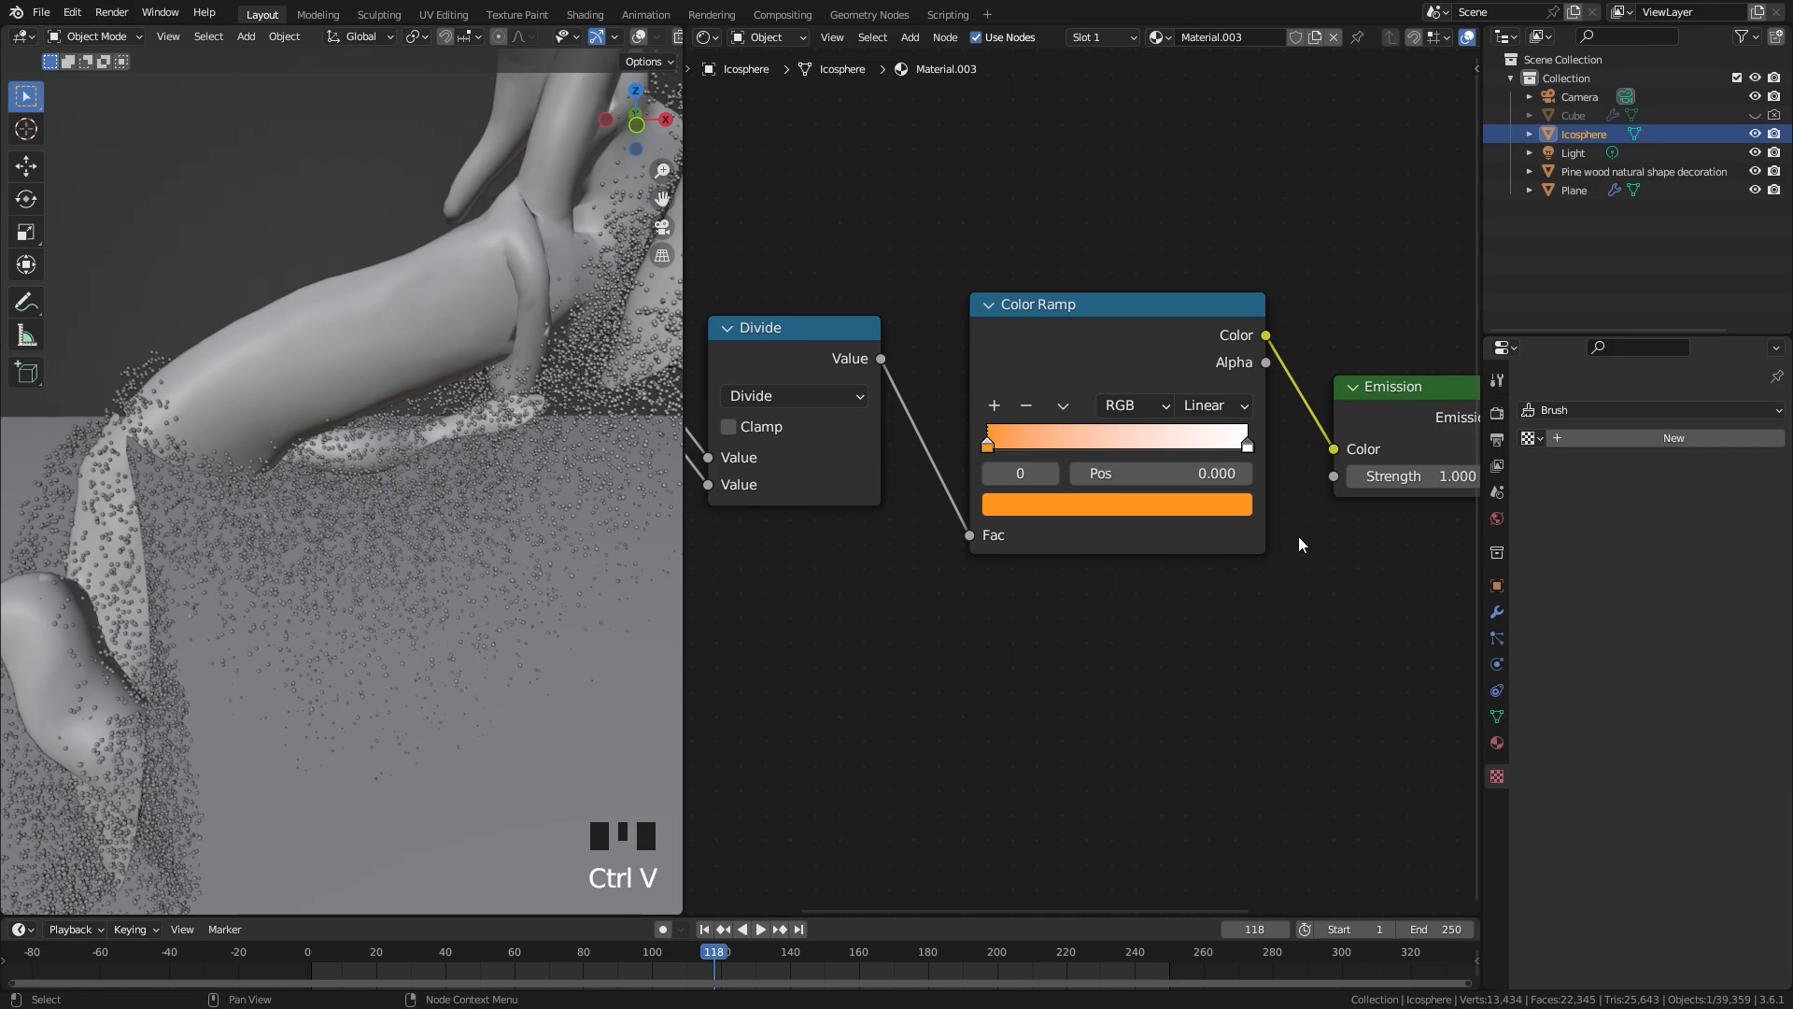
Step: Set the white stop at position 1 of the Icosphere's Color Ramp to red FF280D
click(1213, 519)
click(1170, 605)
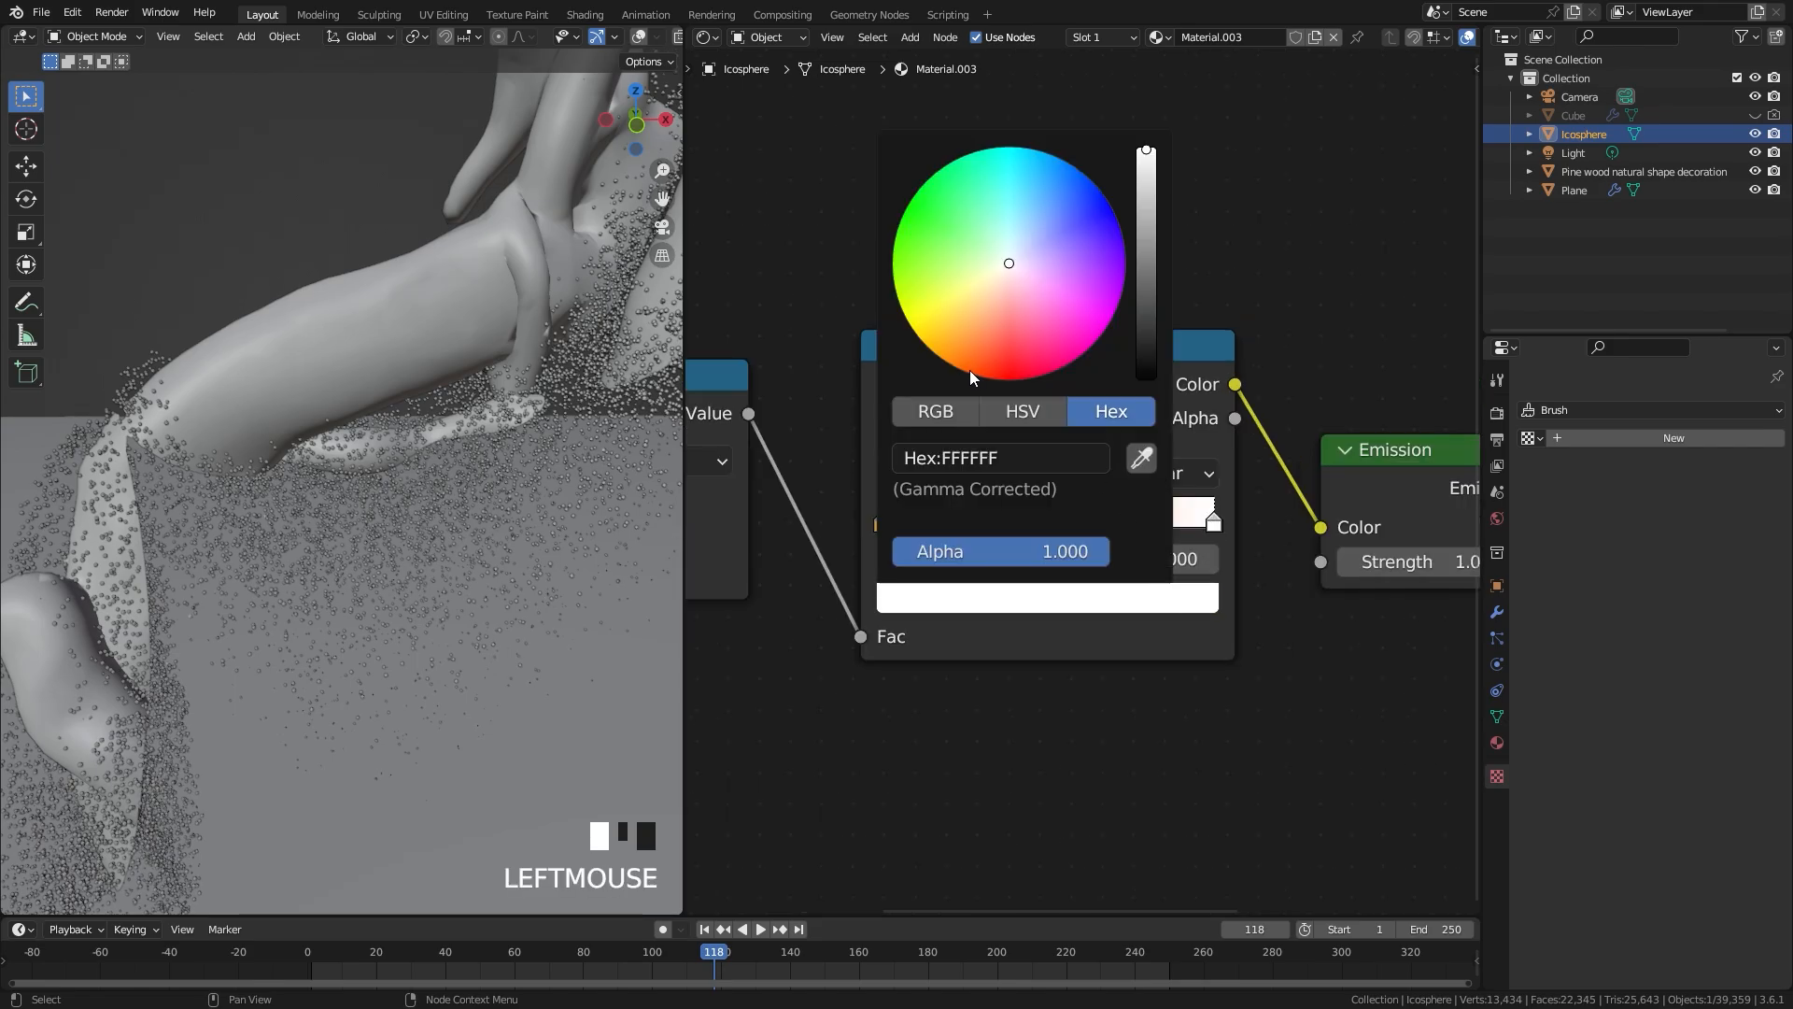
drag(970, 374, 996, 374)
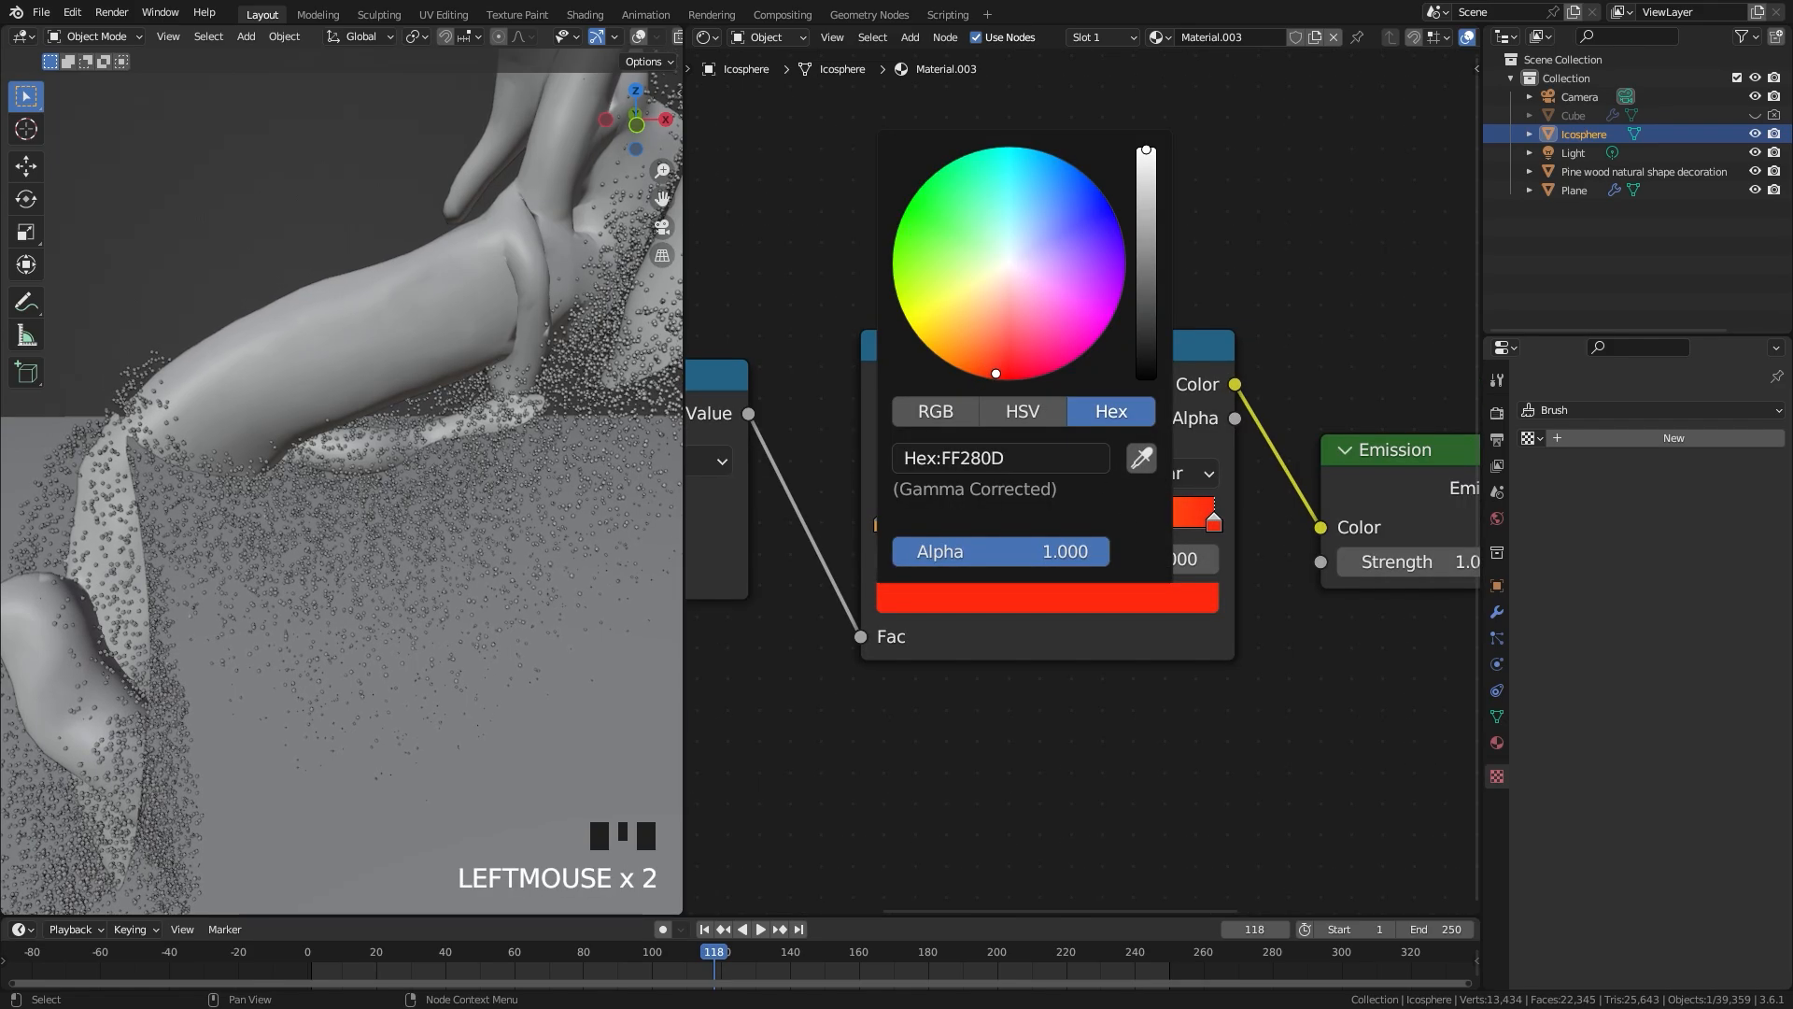
Step: Set the Emission node's Strength to 10
scroll(1332, 572, down, 1)
middle_drag(1332, 572, 1143, 553)
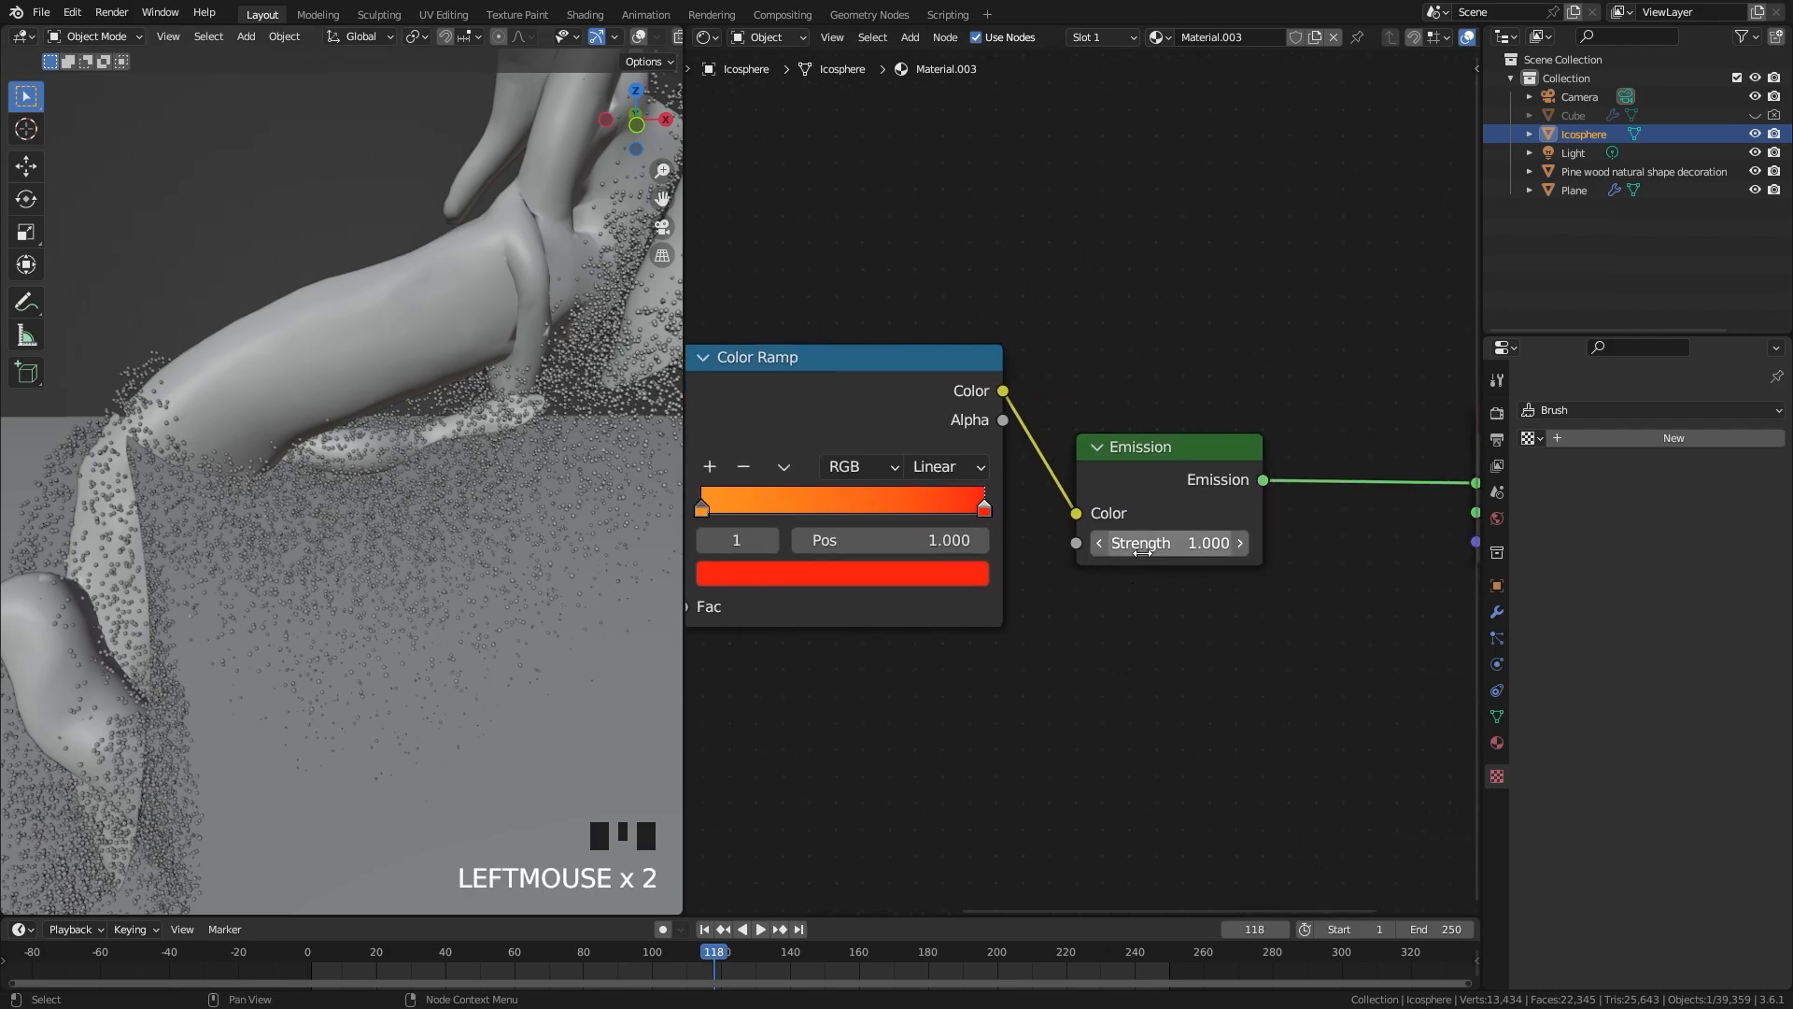
double_click(1143, 542)
text(10)
click(1250, 683)
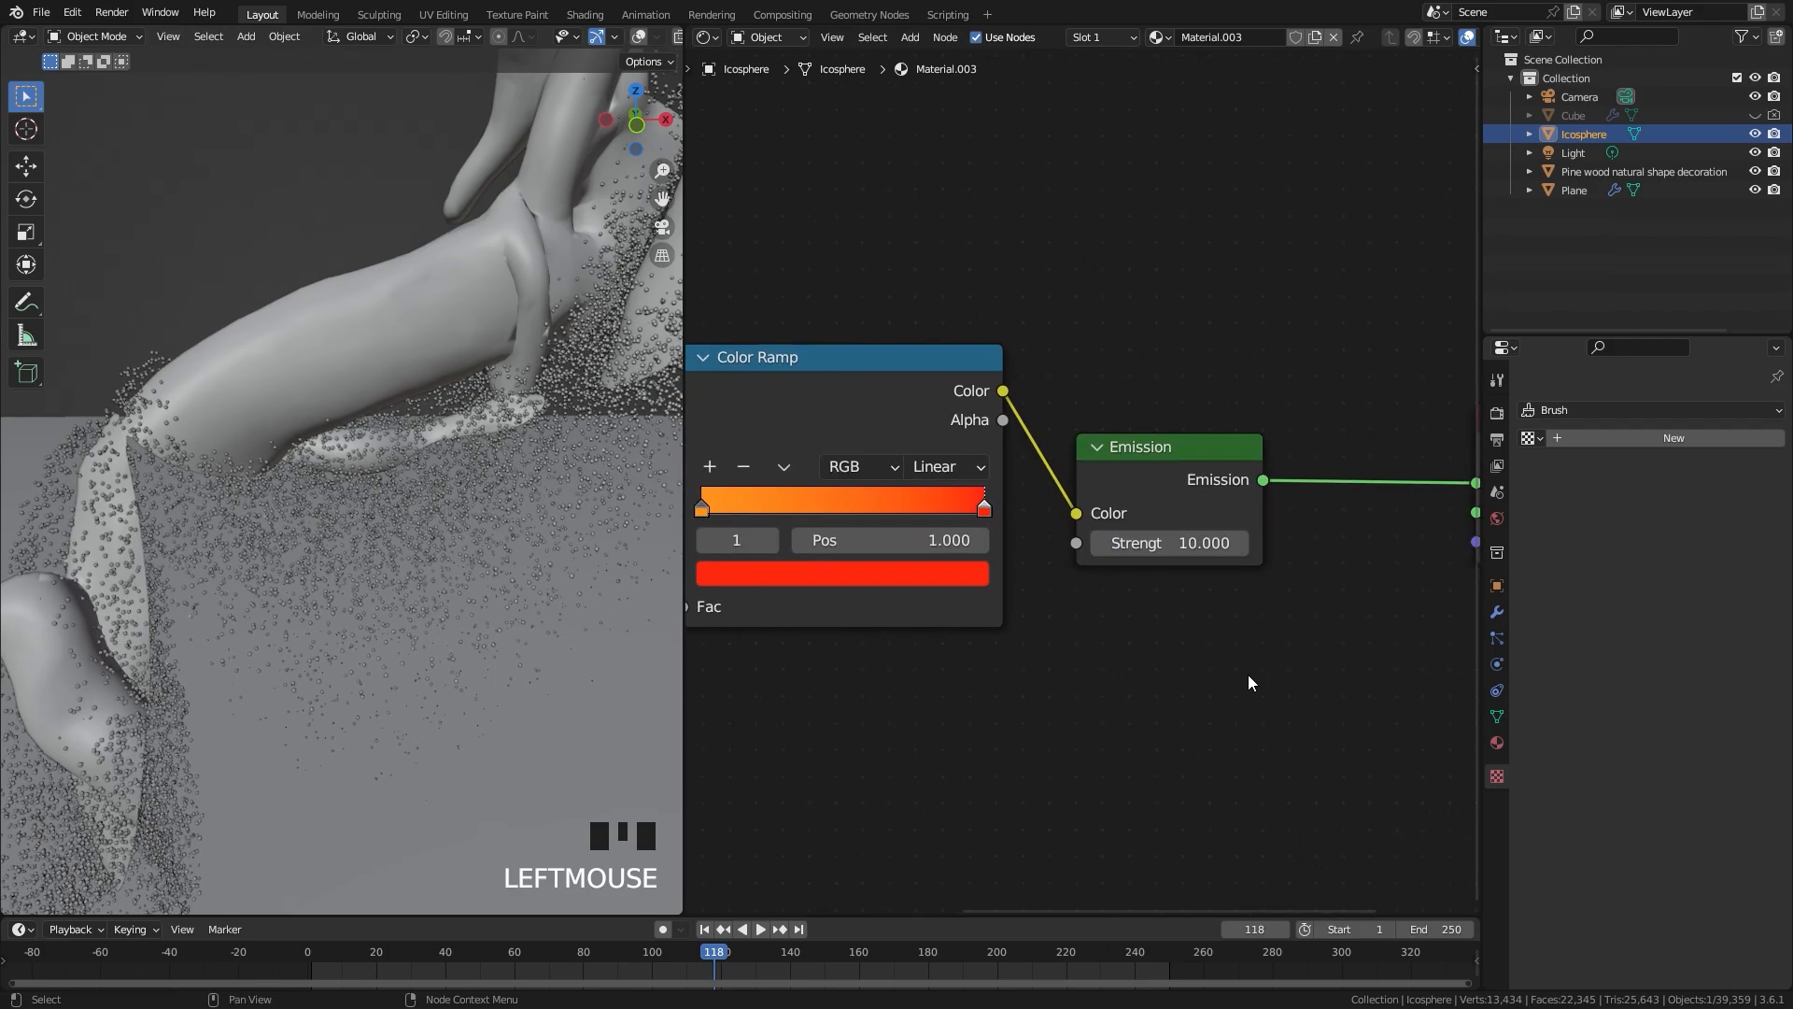
Step: Preview the particle emission on the whole wood model in Rendered viewport shading
scroll(443, 452, down, 7)
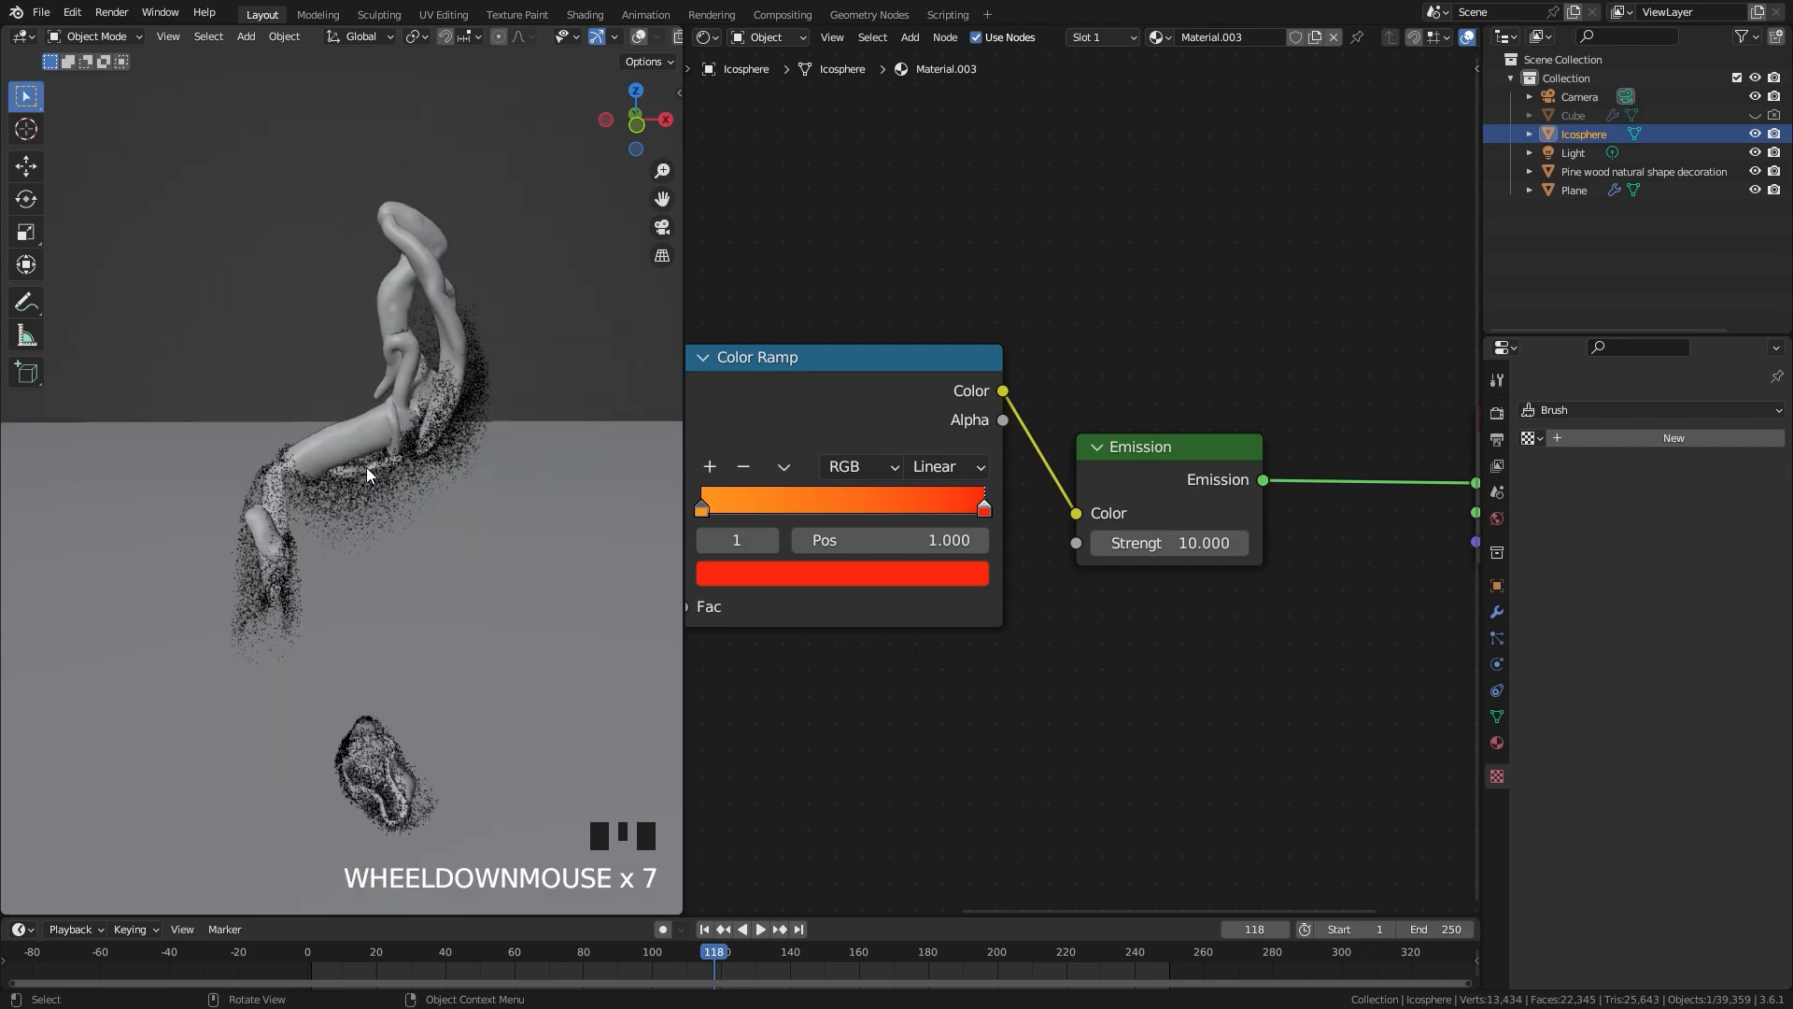
key(z)
click(514, 318)
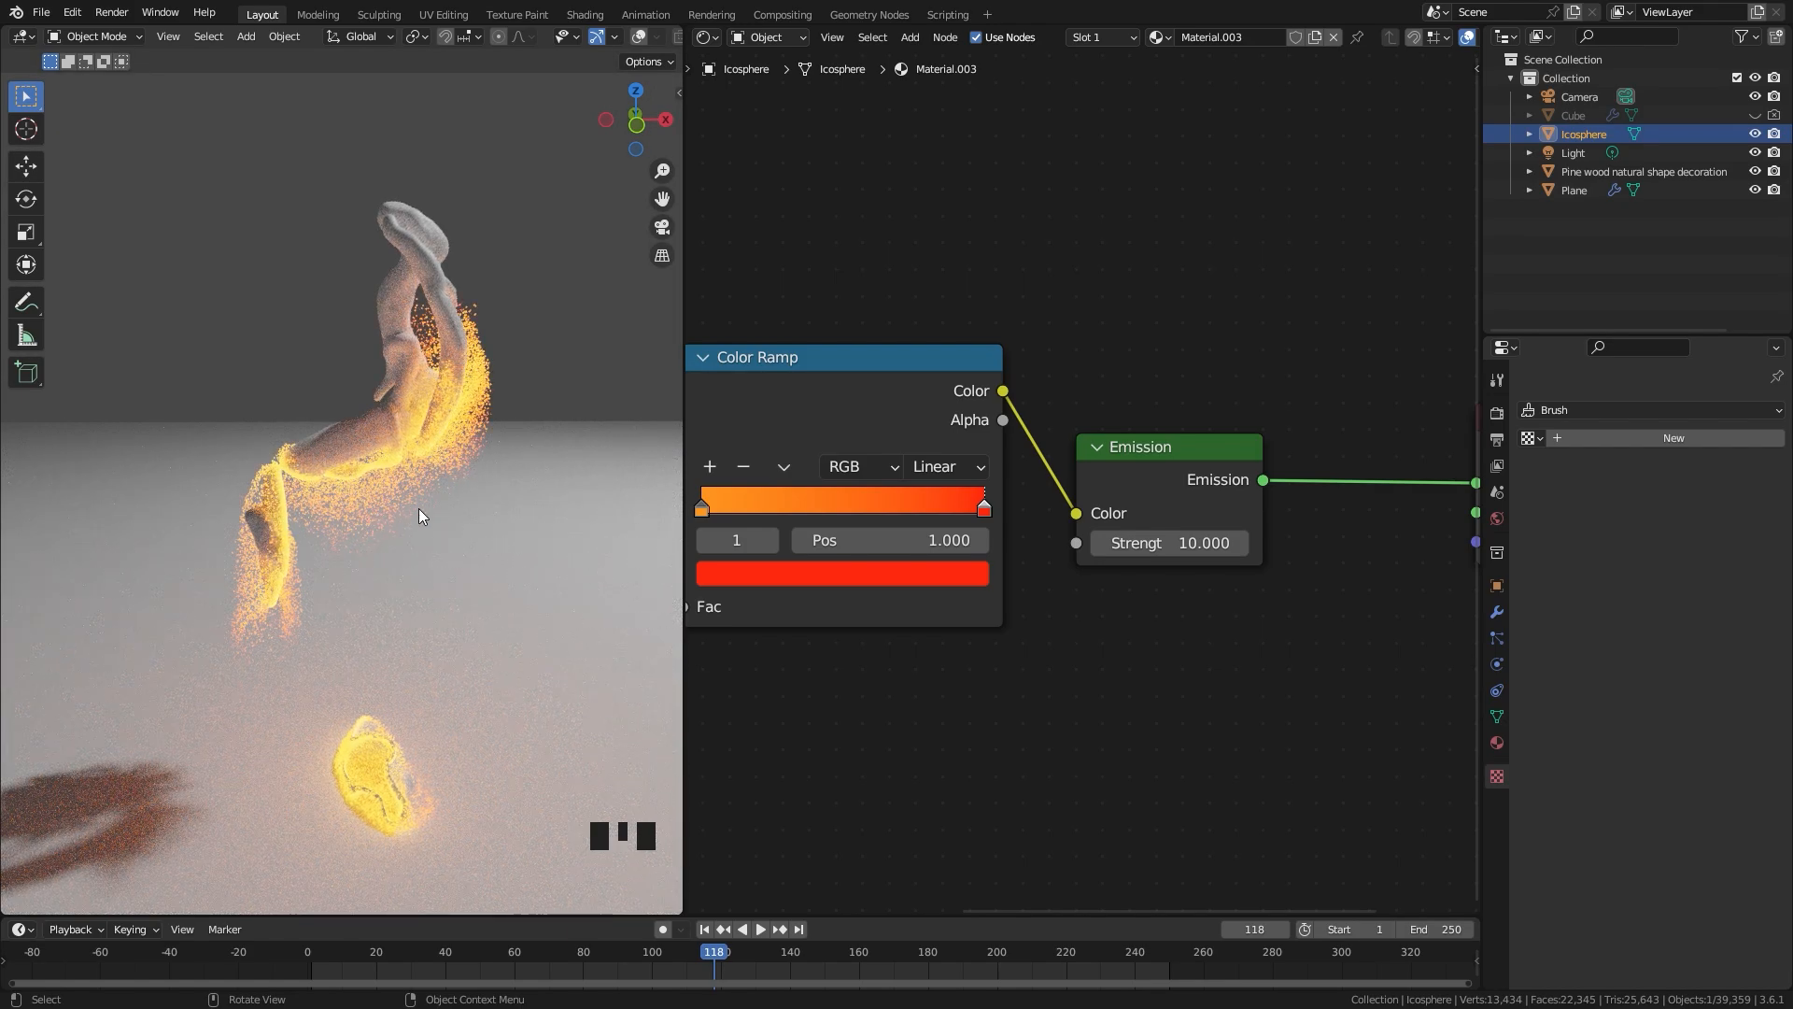
mouse_move(418, 508)
middle_down()
mouse_move(392, 504)
mouse_move(510, 499)
middle_up()
Step: Widen the 3D viewport over the node editor and switch it to Wireframe shading around the wood model
drag(684, 457, 1316, 458)
scroll(754, 403, down, 4)
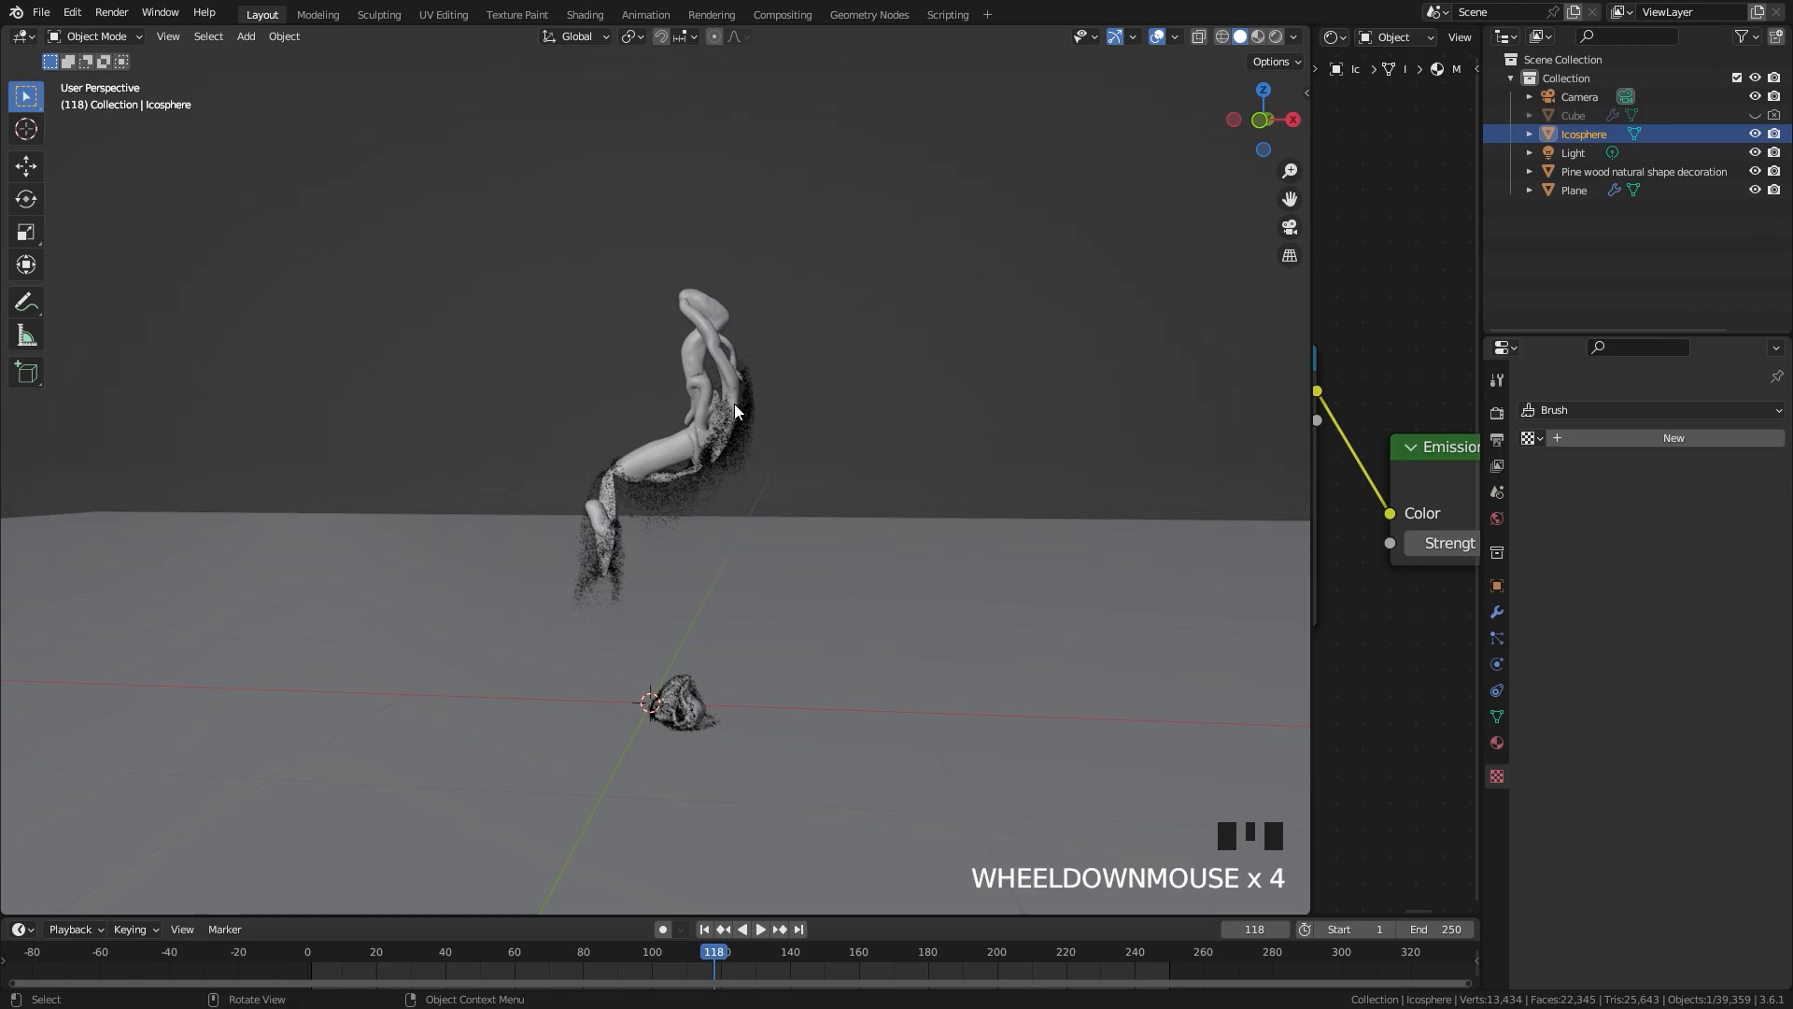
middle_drag(747, 397, 766, 459)
scroll(764, 462, up, 3)
key(z)
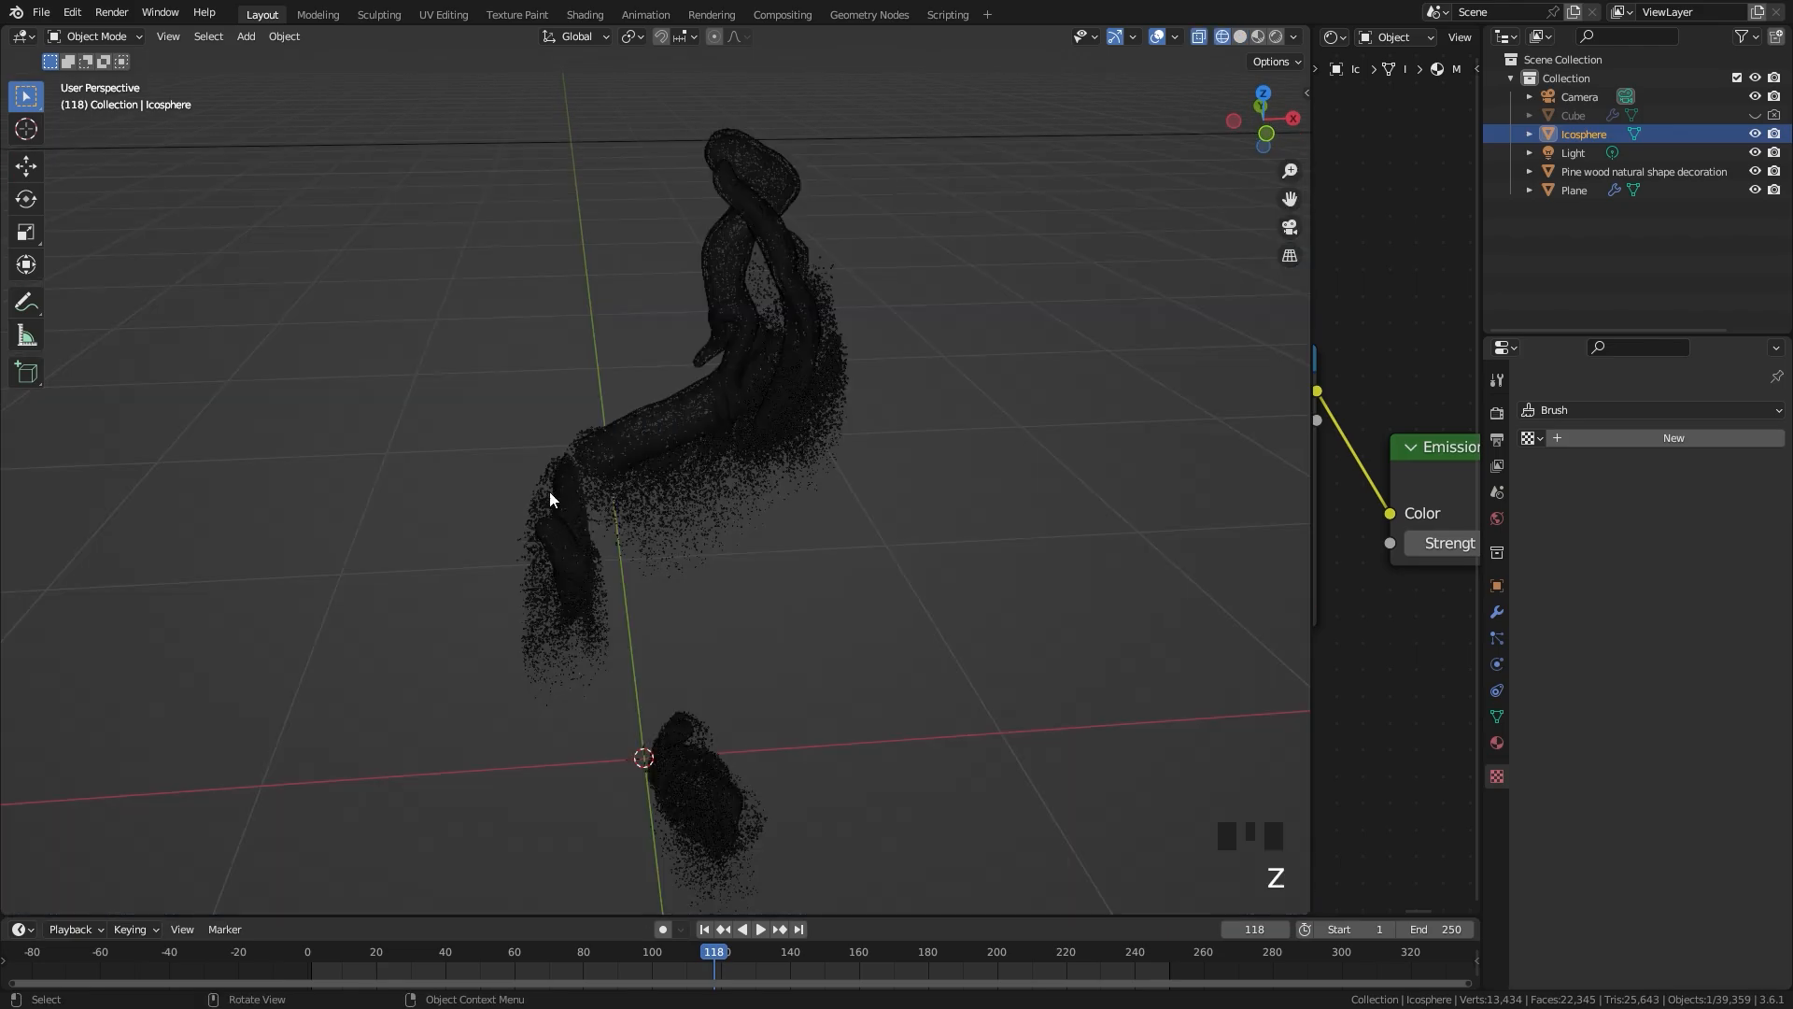
Step: Add a cube mesh and raise it about 0.99 m along Z in front view so it encloses the wood model
scroll(699, 504, down, 4)
key(shift+a)
mouse_move(699, 505)
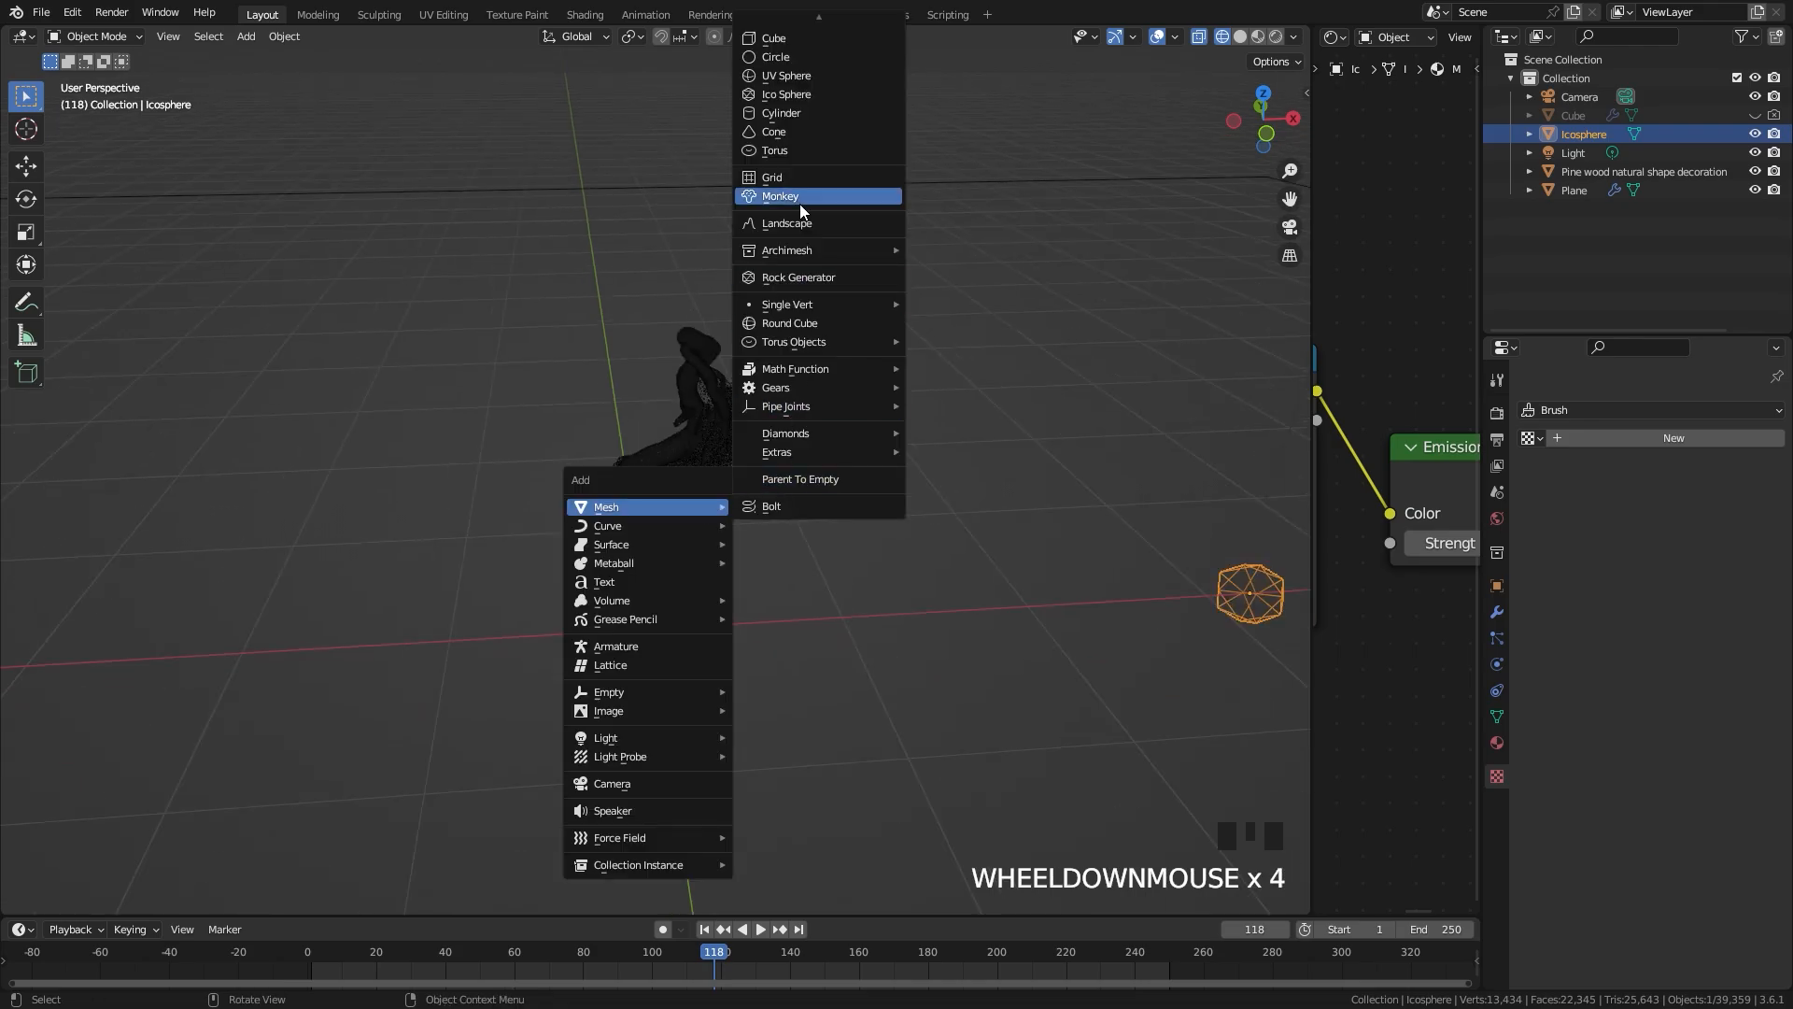
click(790, 45)
key(KP_1)
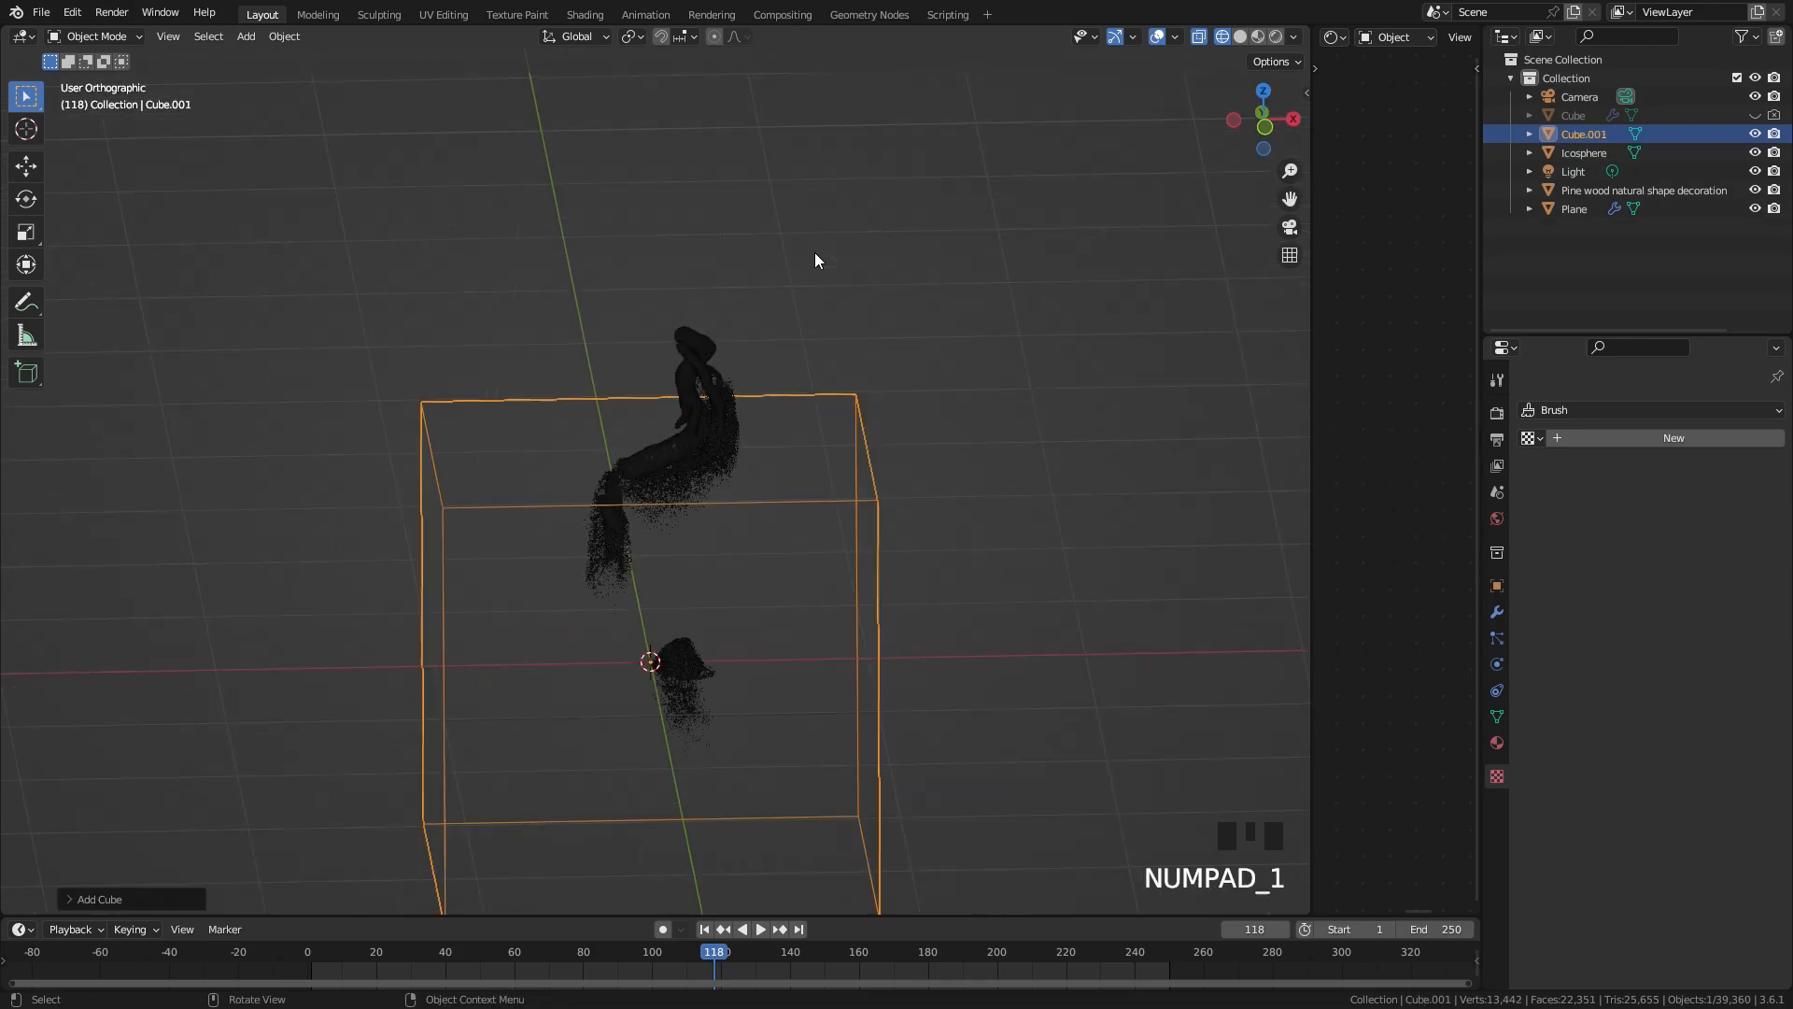
key(g)
key(z)
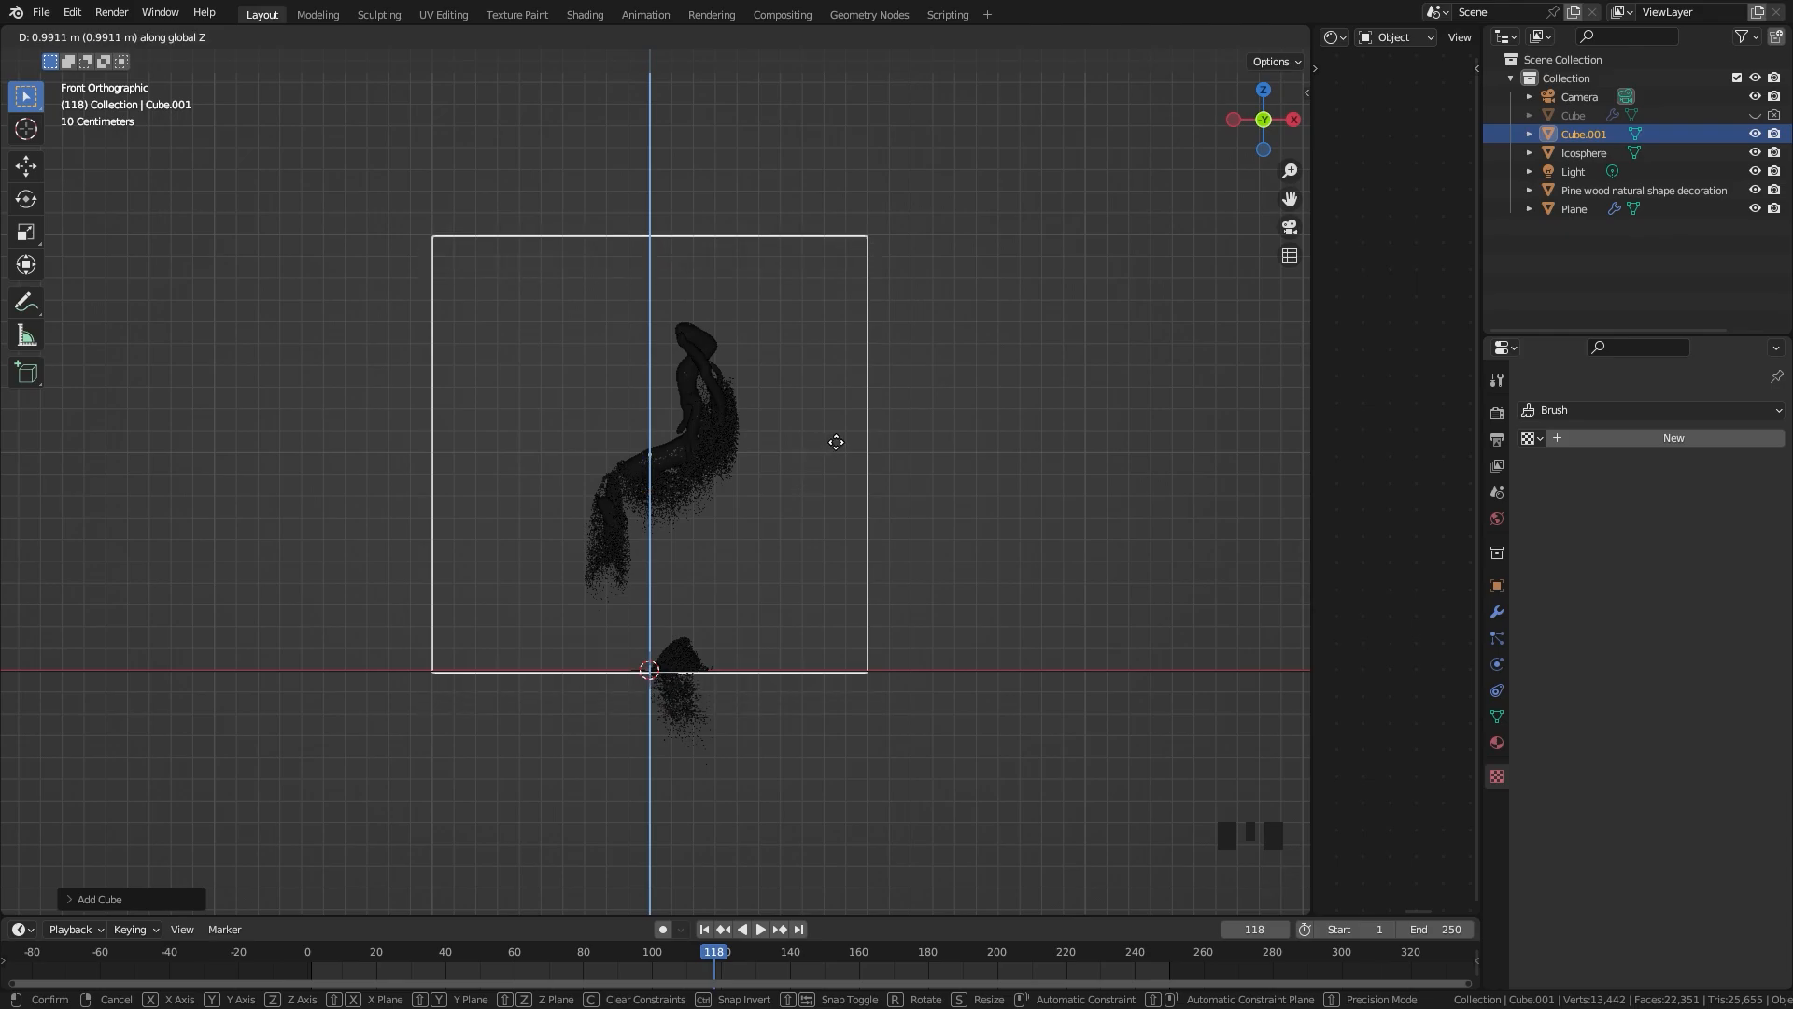
click(833, 437)
Step: Narrow the new cube to about 0.76 along X and reduce its depth in side view to fit around the particles
key(s)
key(x)
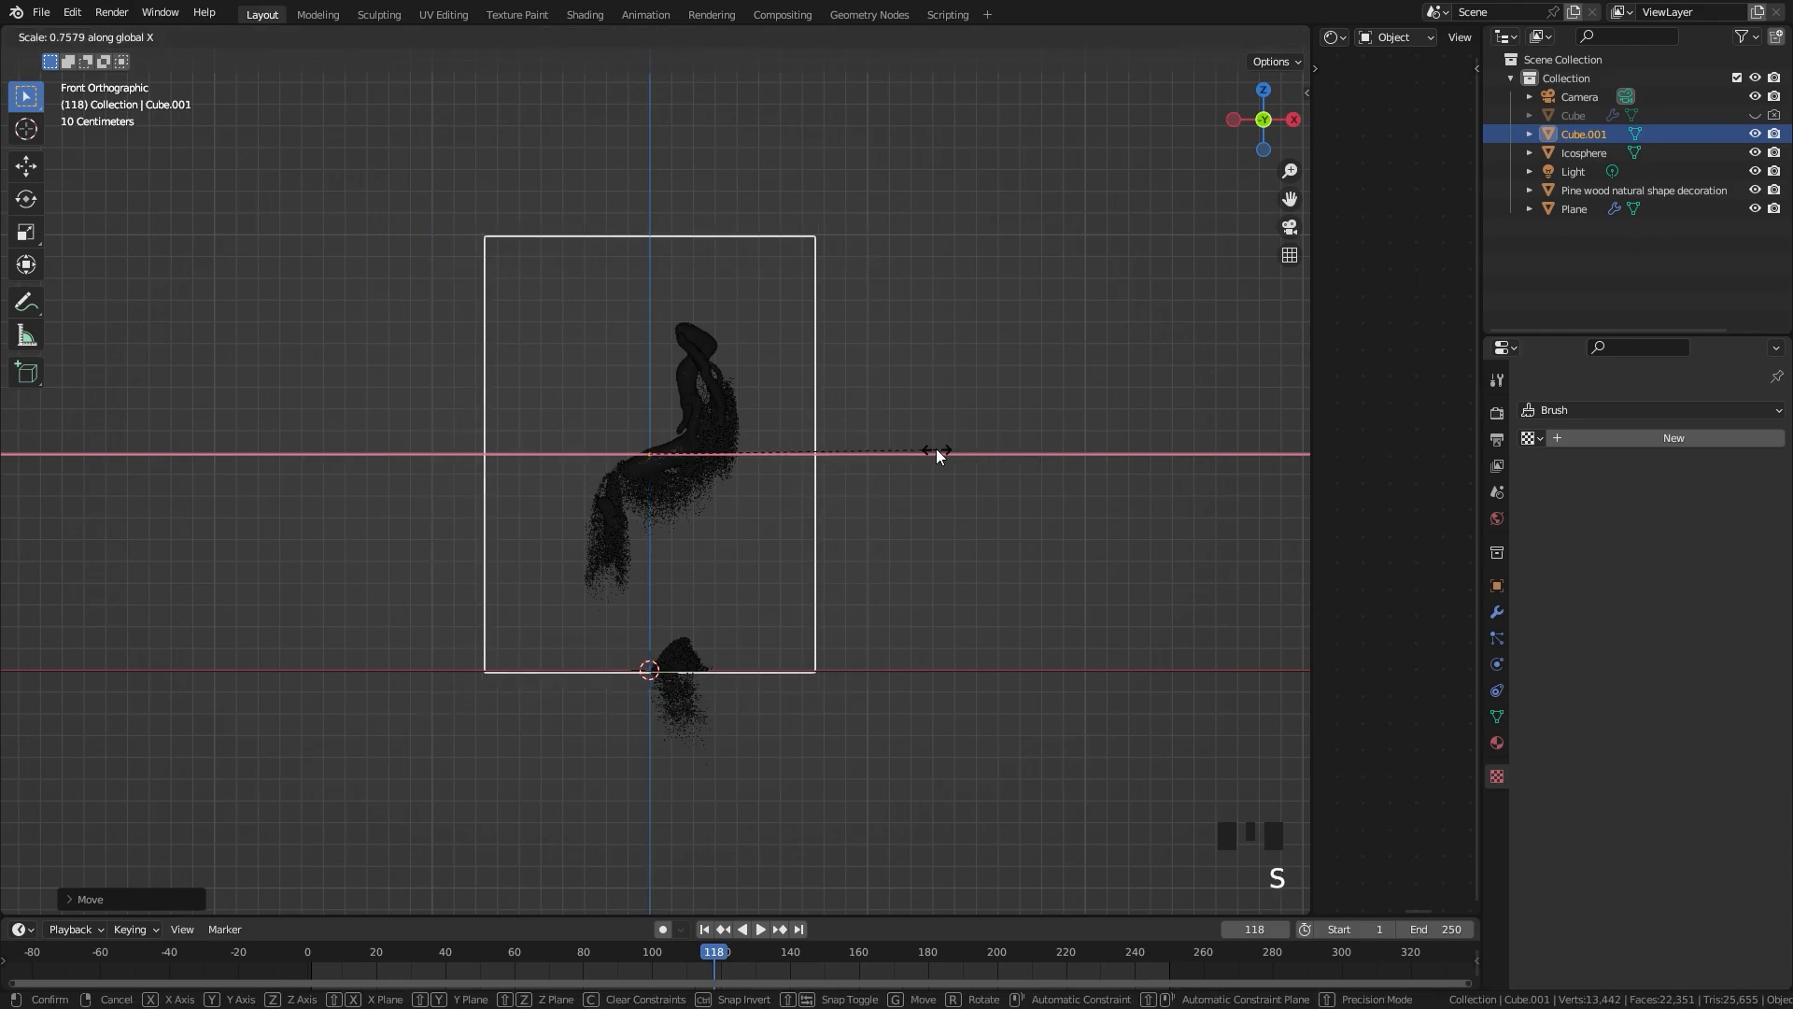
key(g)
click(945, 448)
key(KP_3)
key(s)
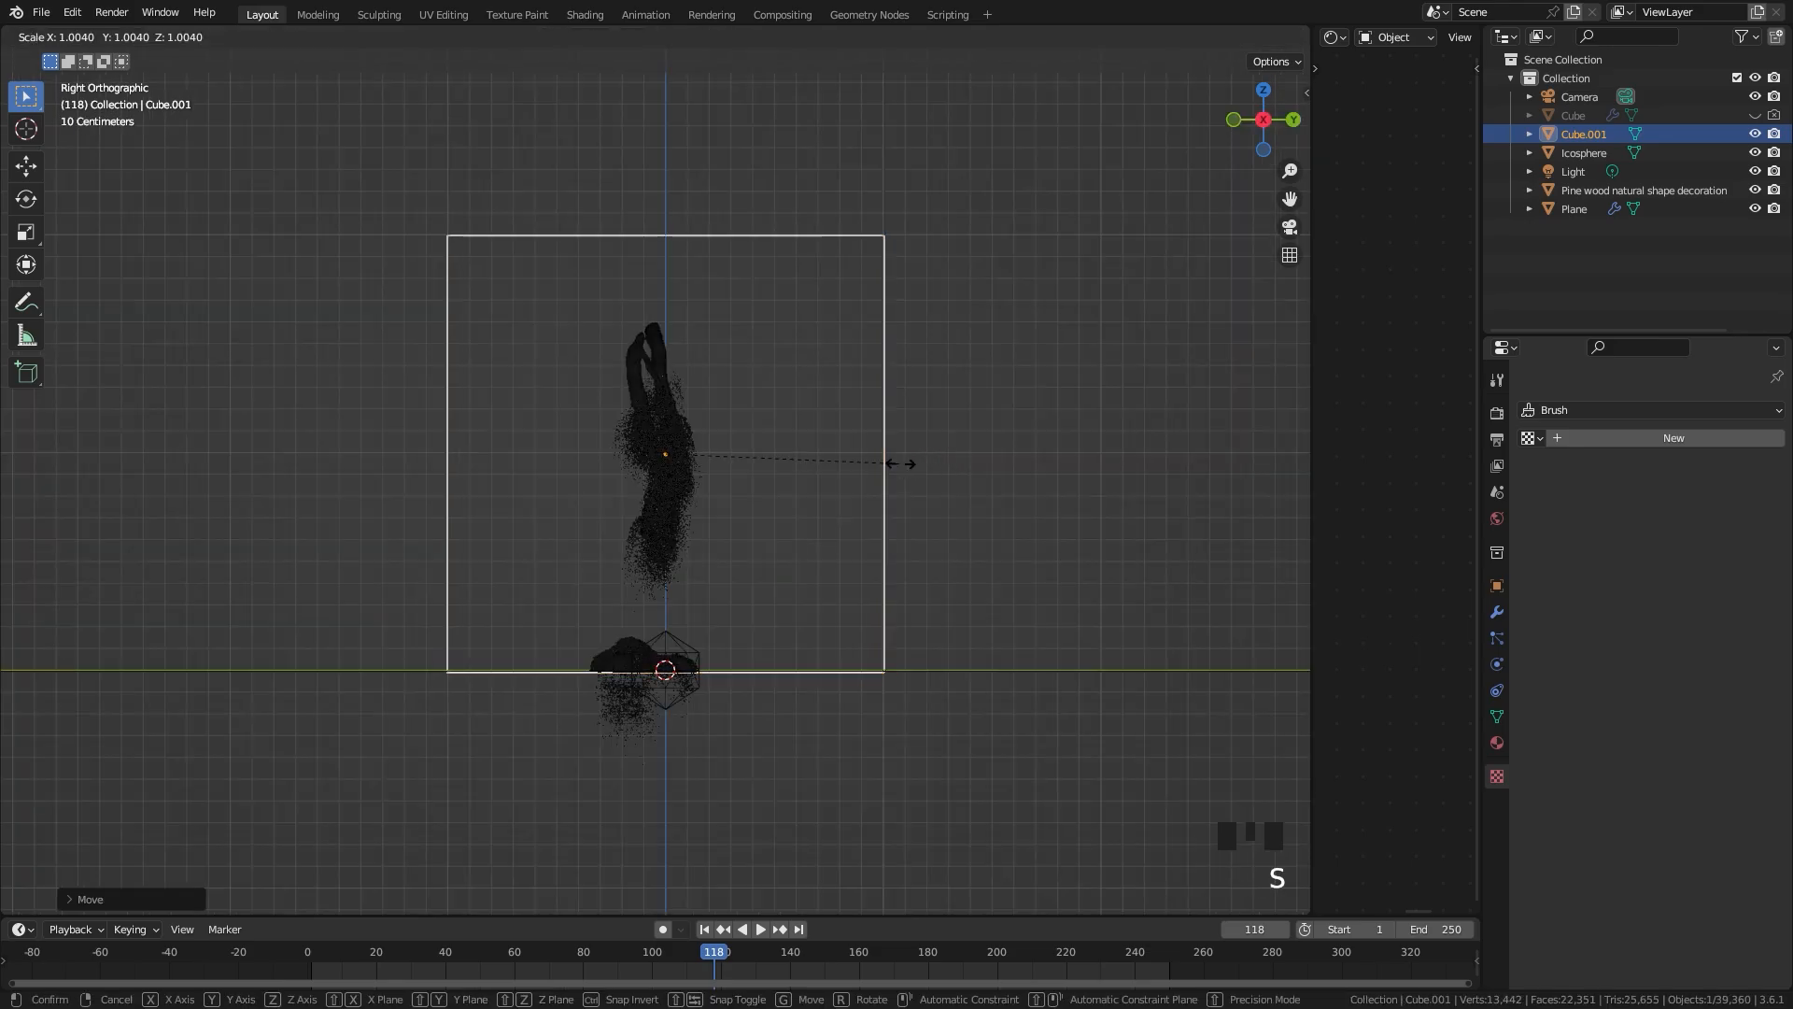
click(853, 461)
middle_drag(853, 469, 753, 504)
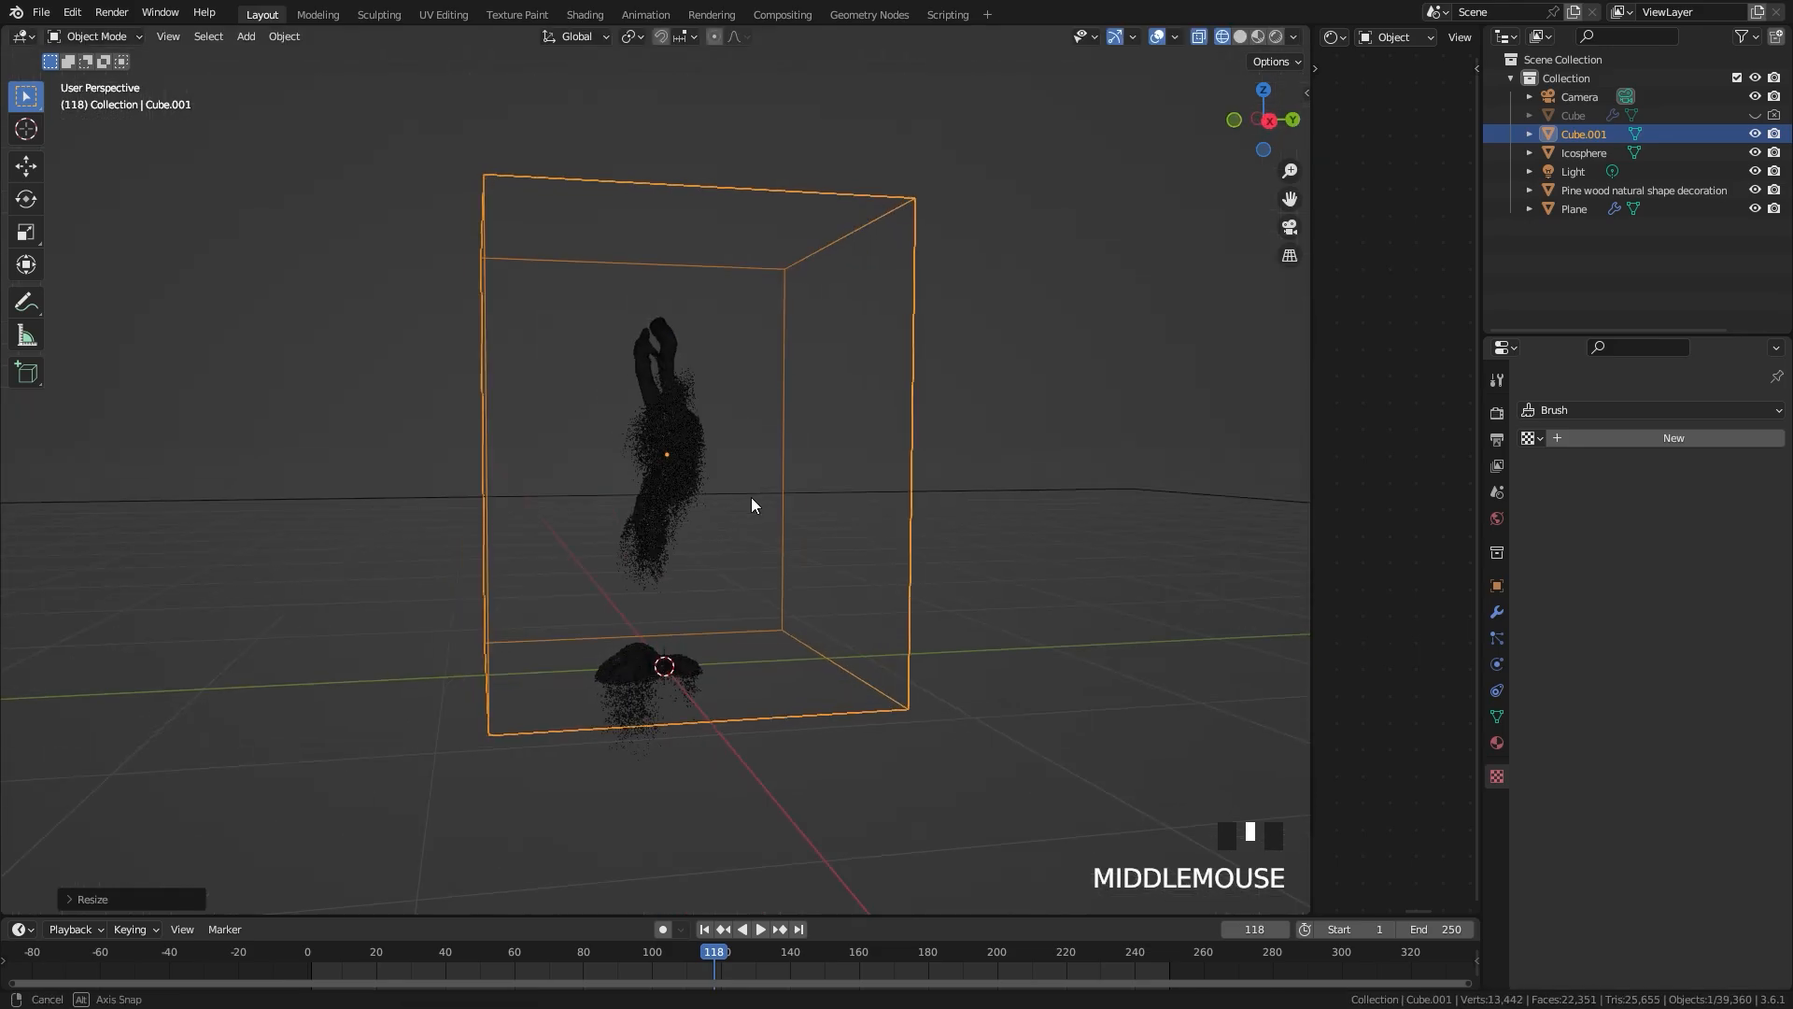
scroll(904, 516, up, 2)
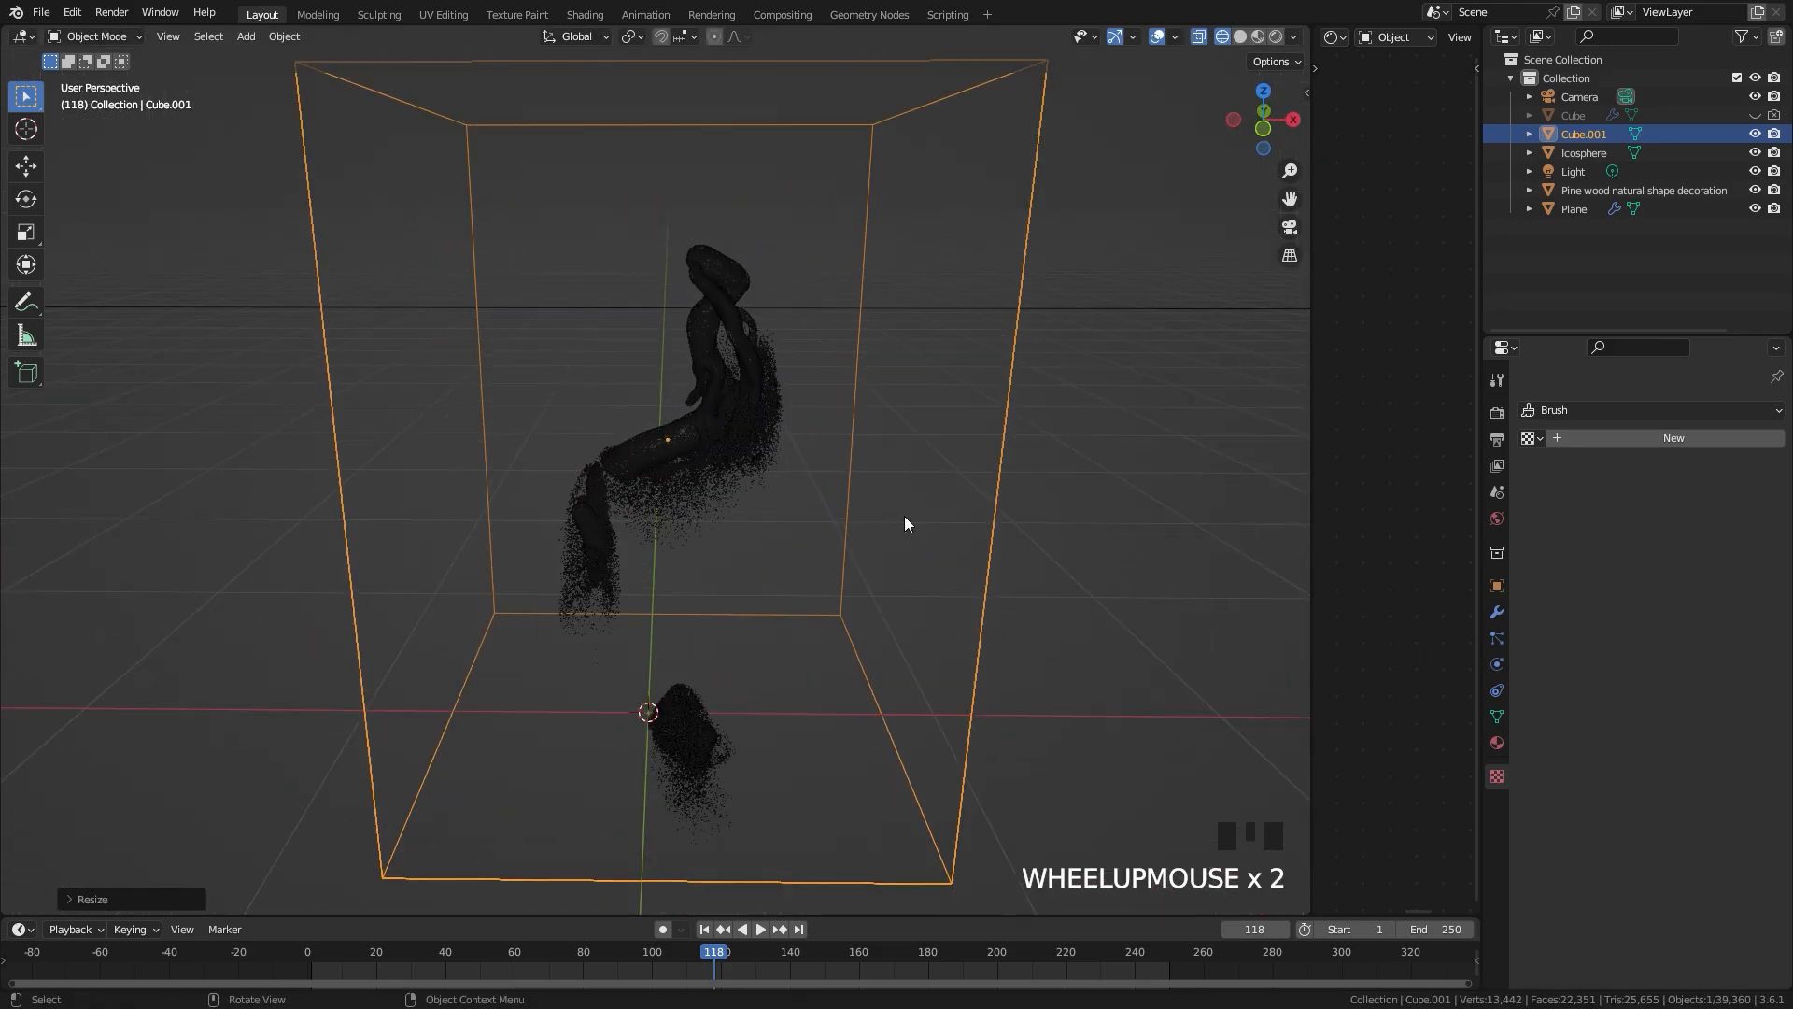
Step: Make the cube a Fluid Domain of type Gas with Resolution Divisions set to 128
click(1497, 664)
click(1715, 428)
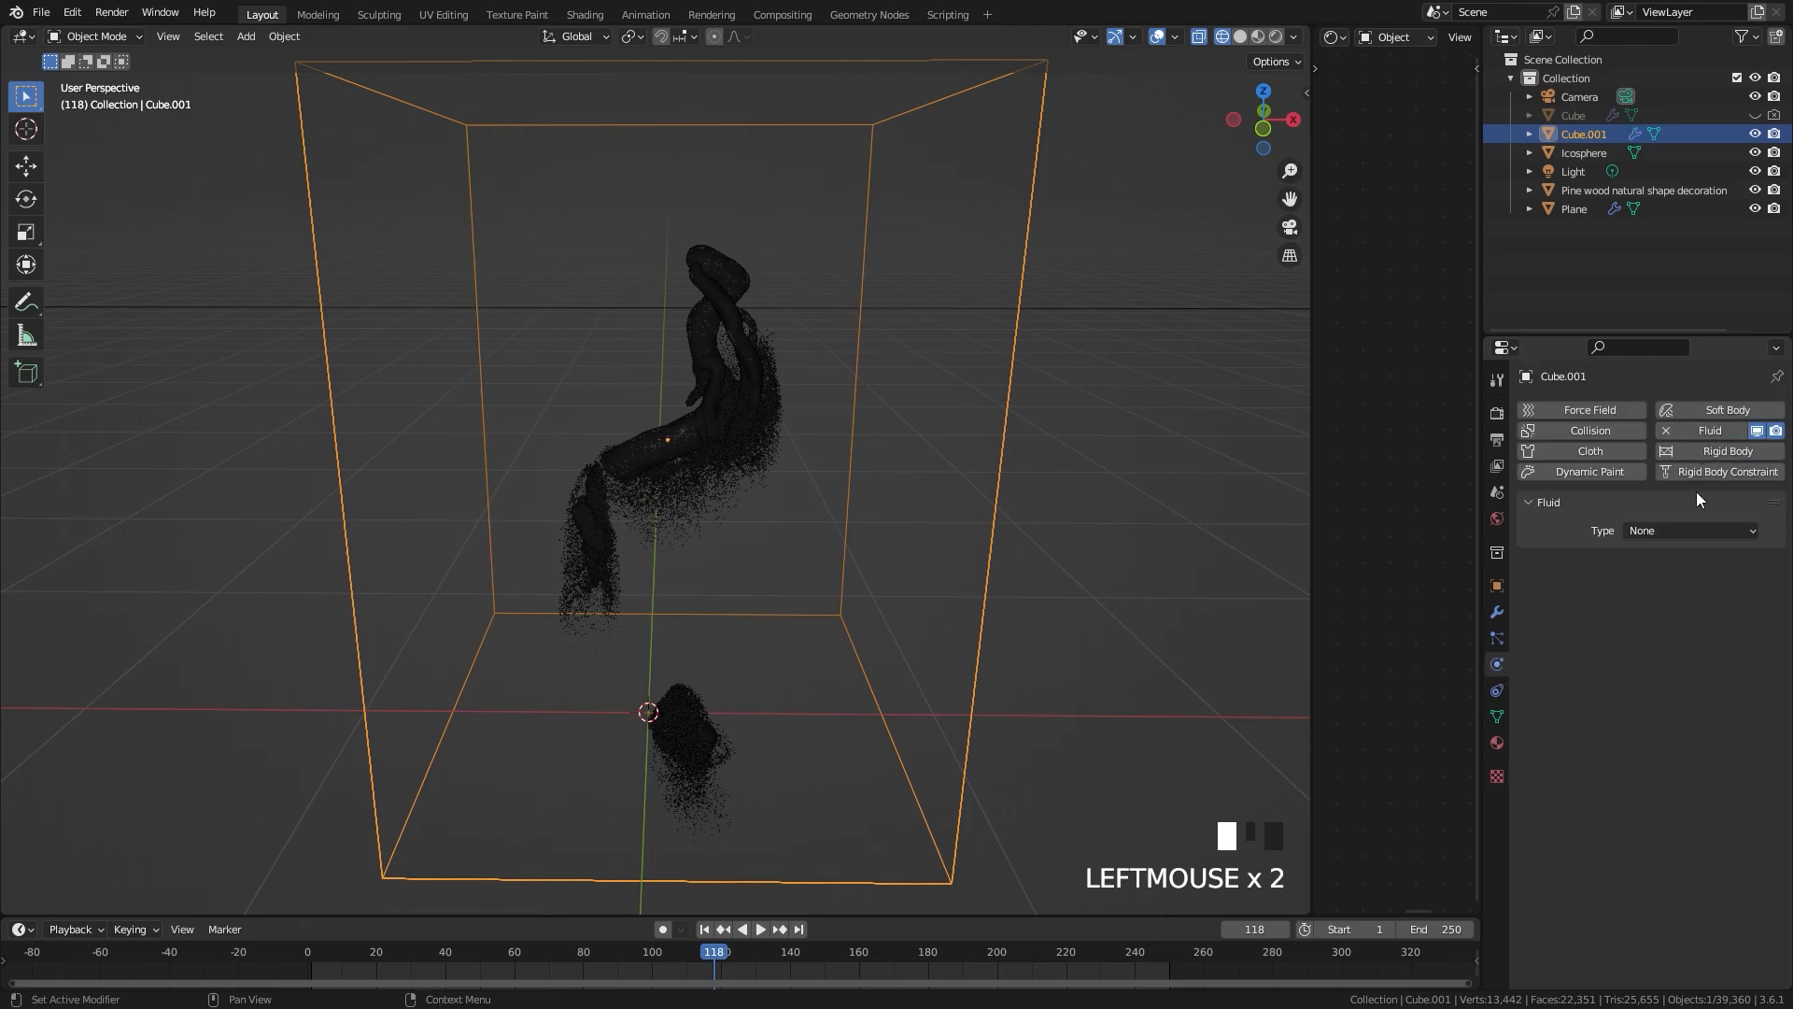
click(1670, 529)
click(1651, 571)
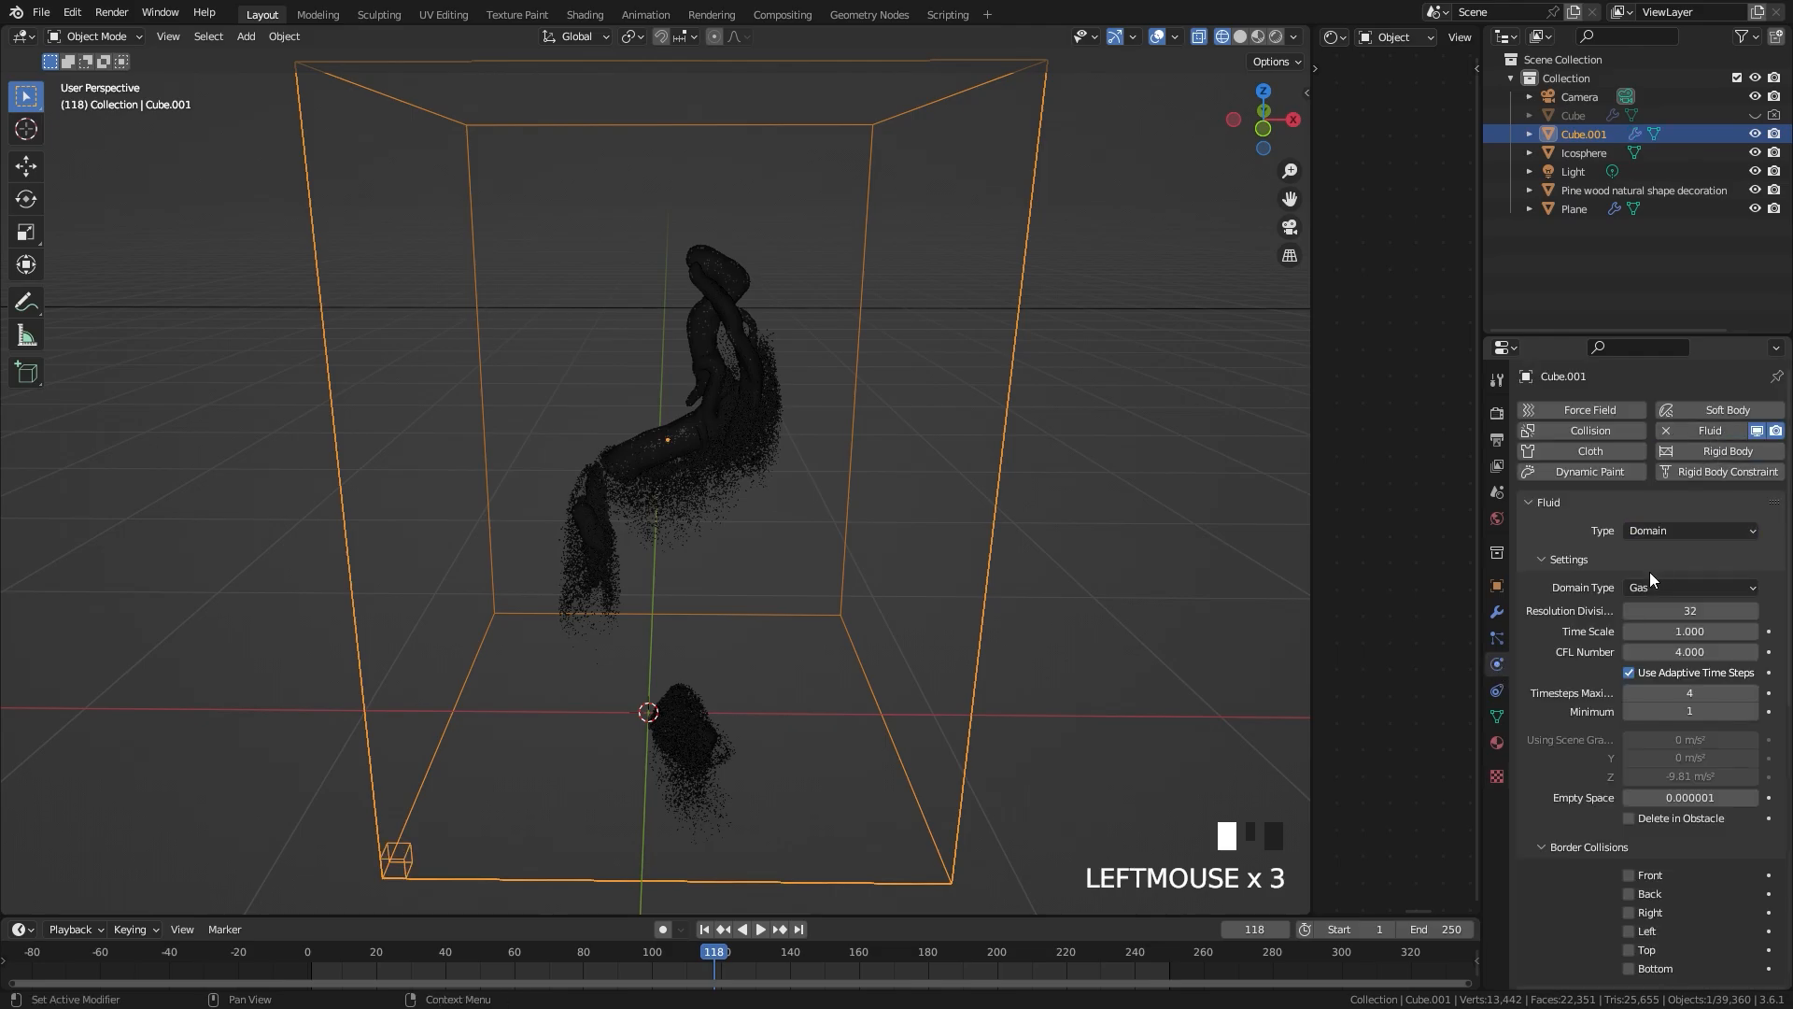
click(1679, 610)
click(1678, 612)
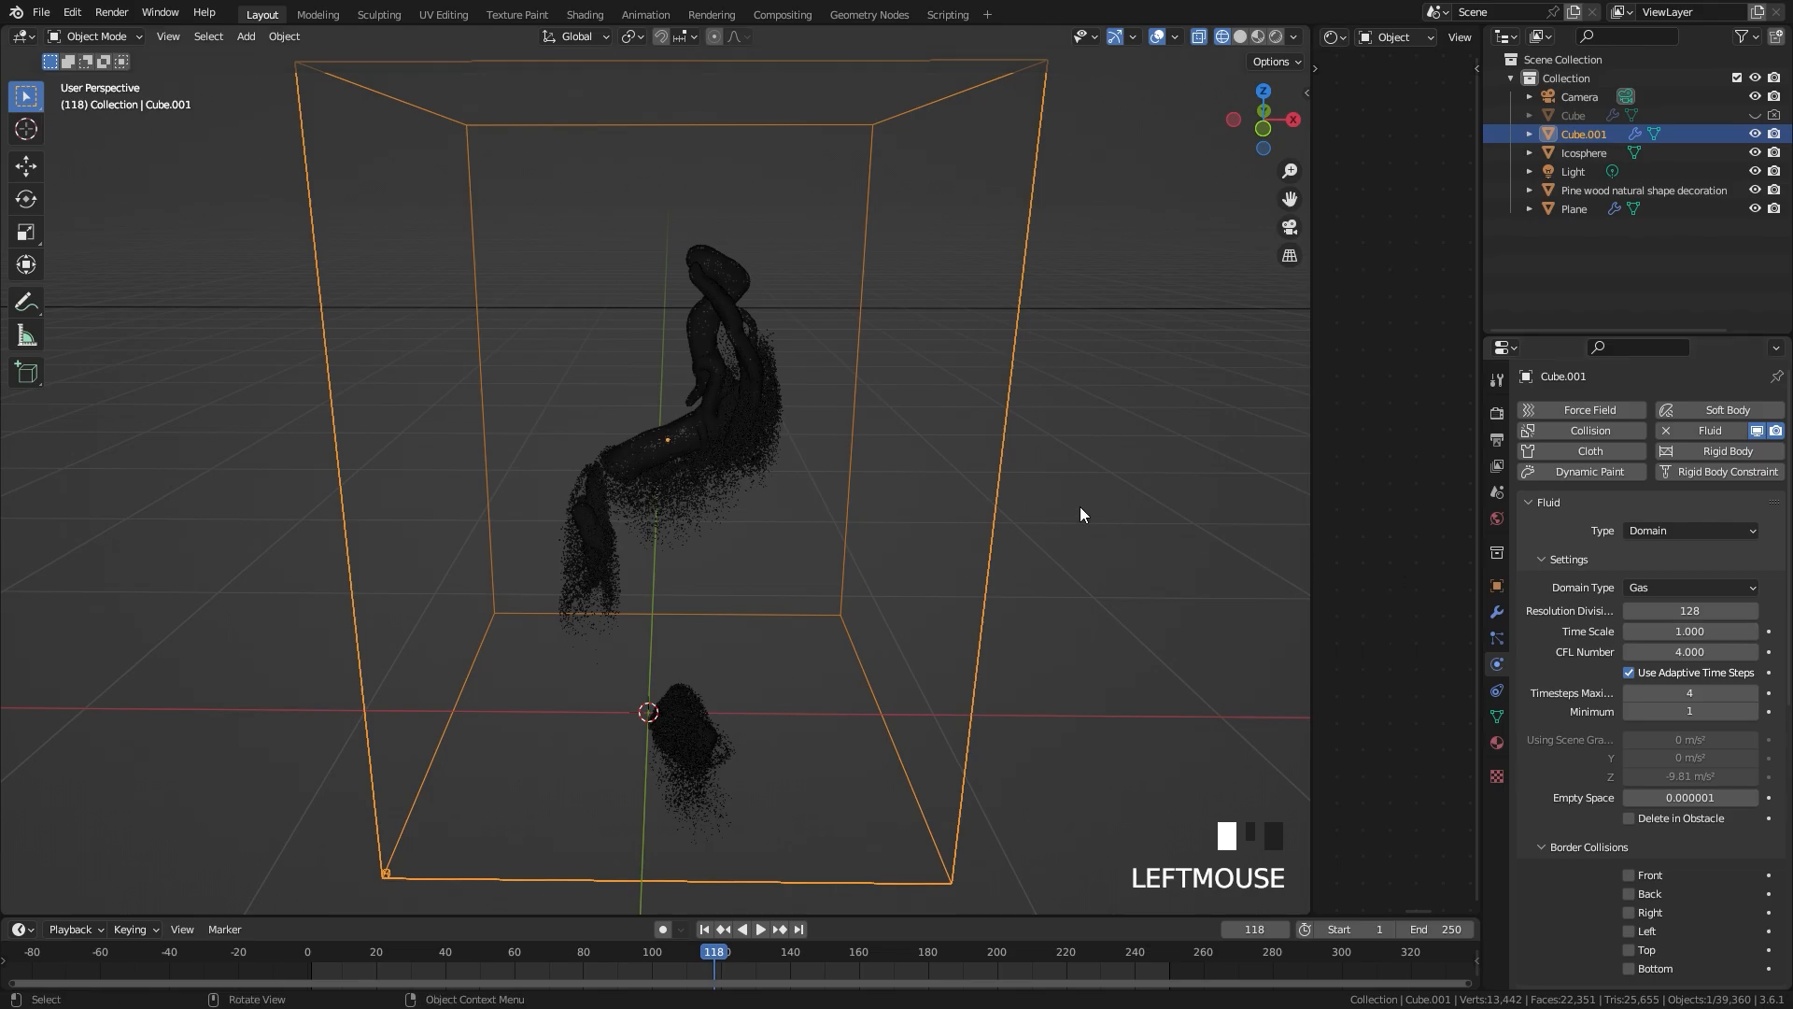
Step: Enable the Bottom border collision for the gas domain
scroll(965, 511, up, 3)
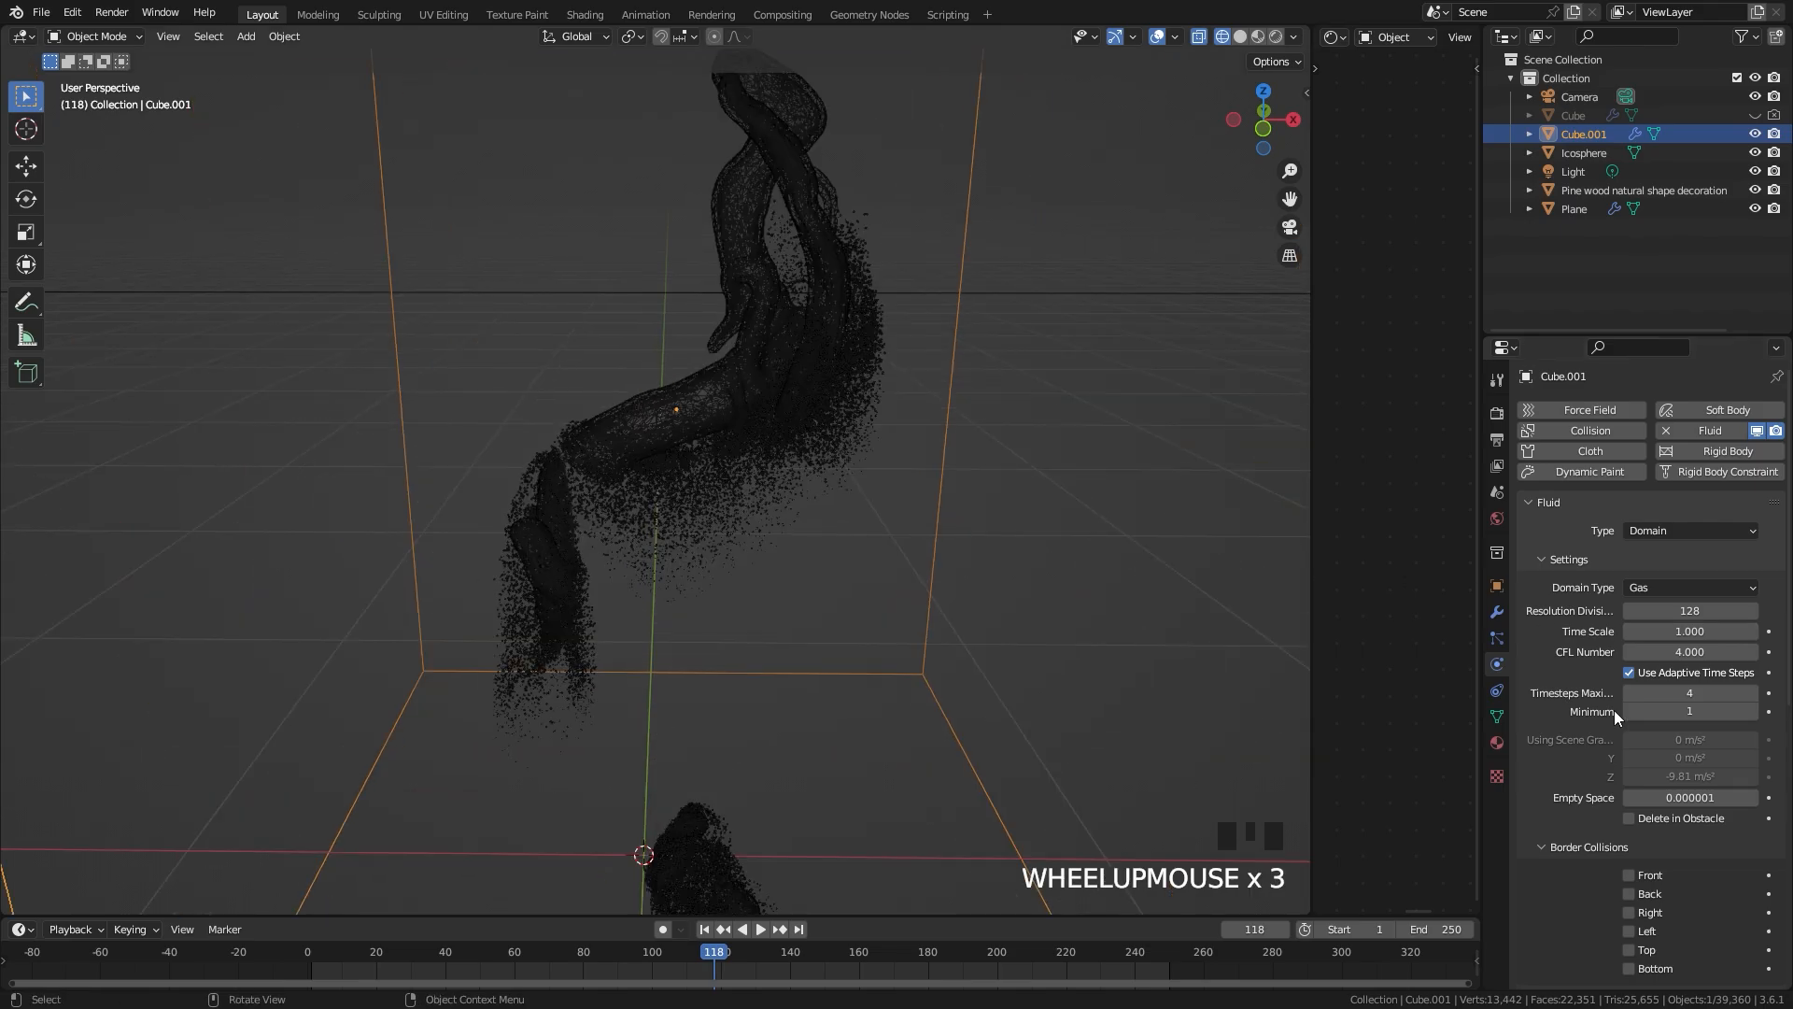
scroll(1634, 682, down, 6)
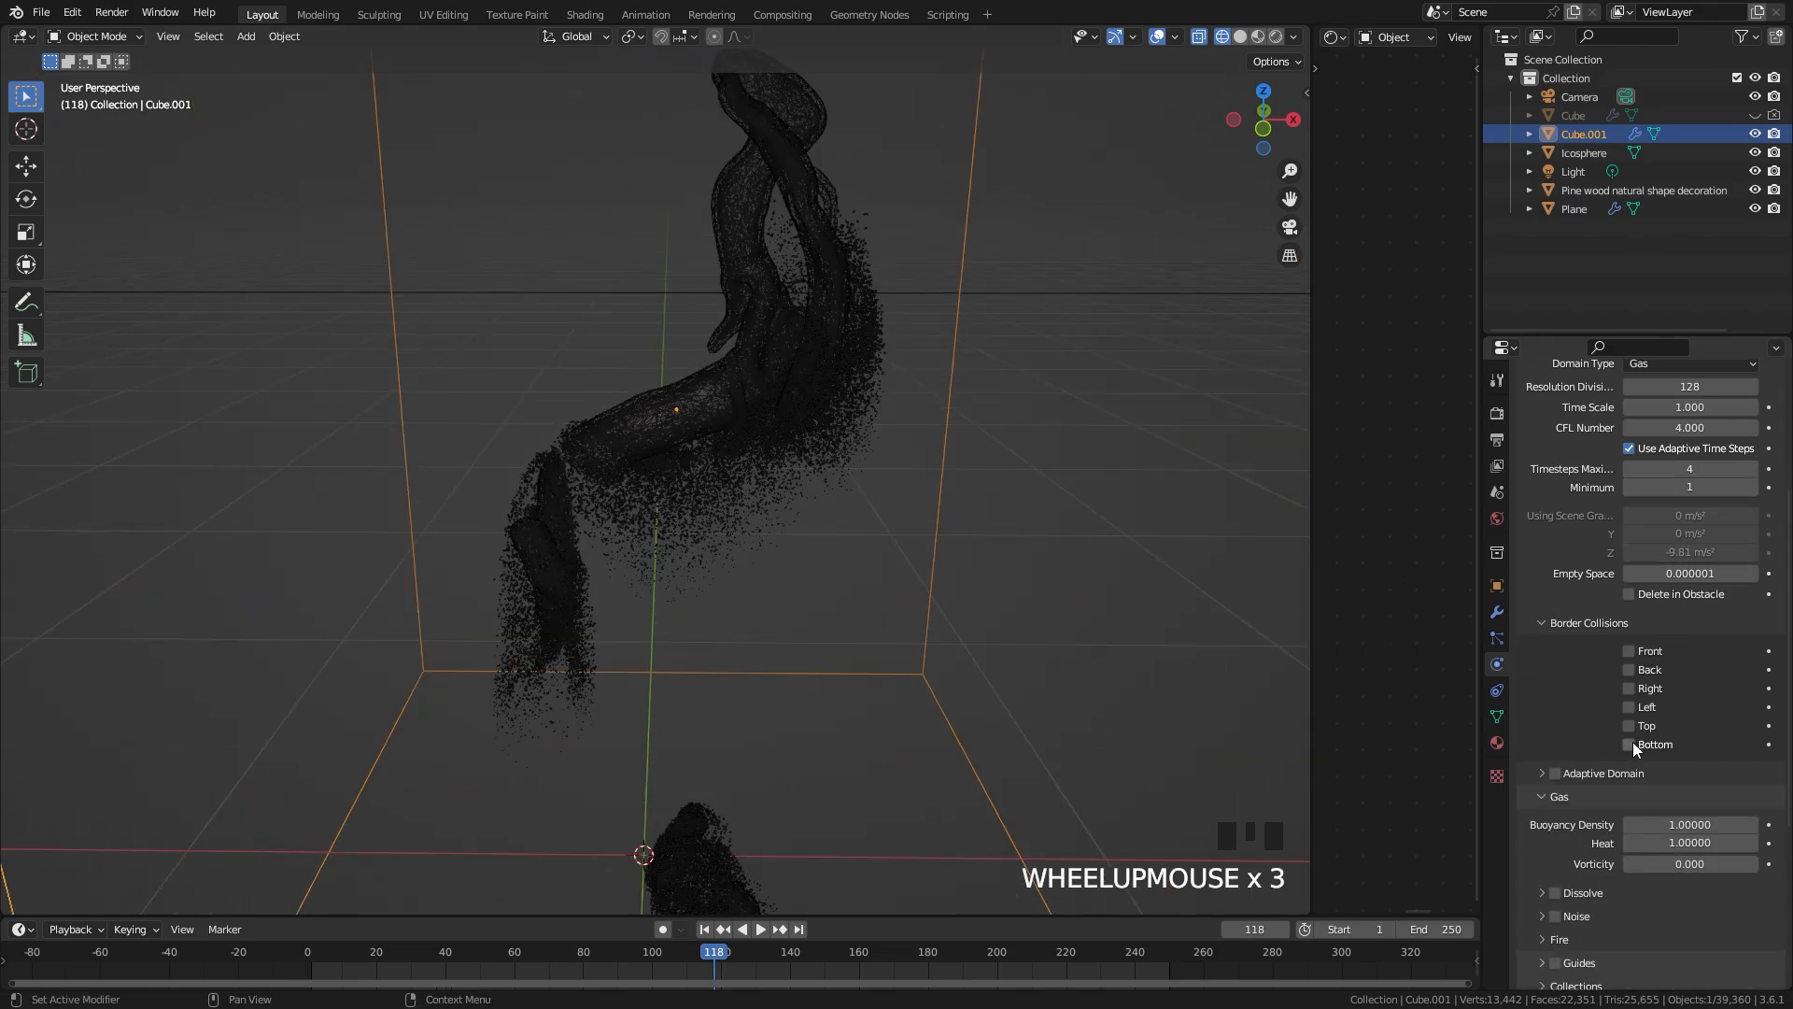
click(1630, 745)
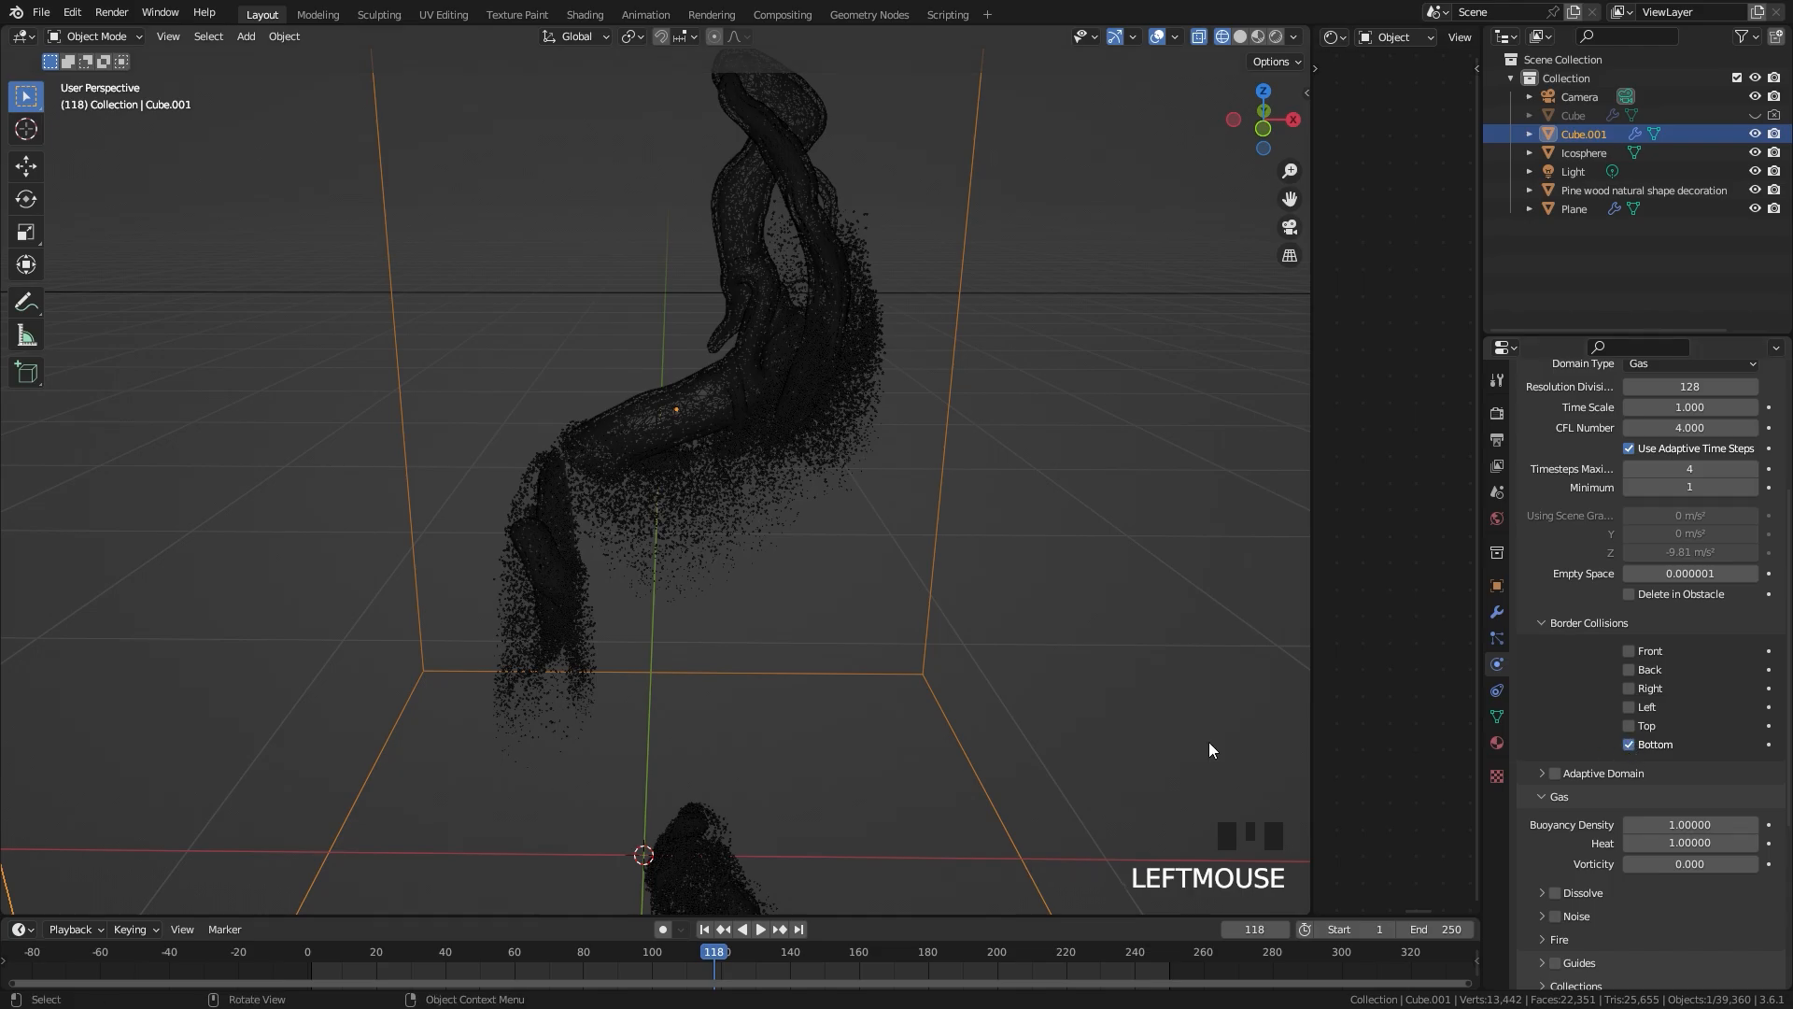
Step: Enable Adaptive Domain for the gas domain and set its Threshold to 0
scroll(613, 618, down, 4)
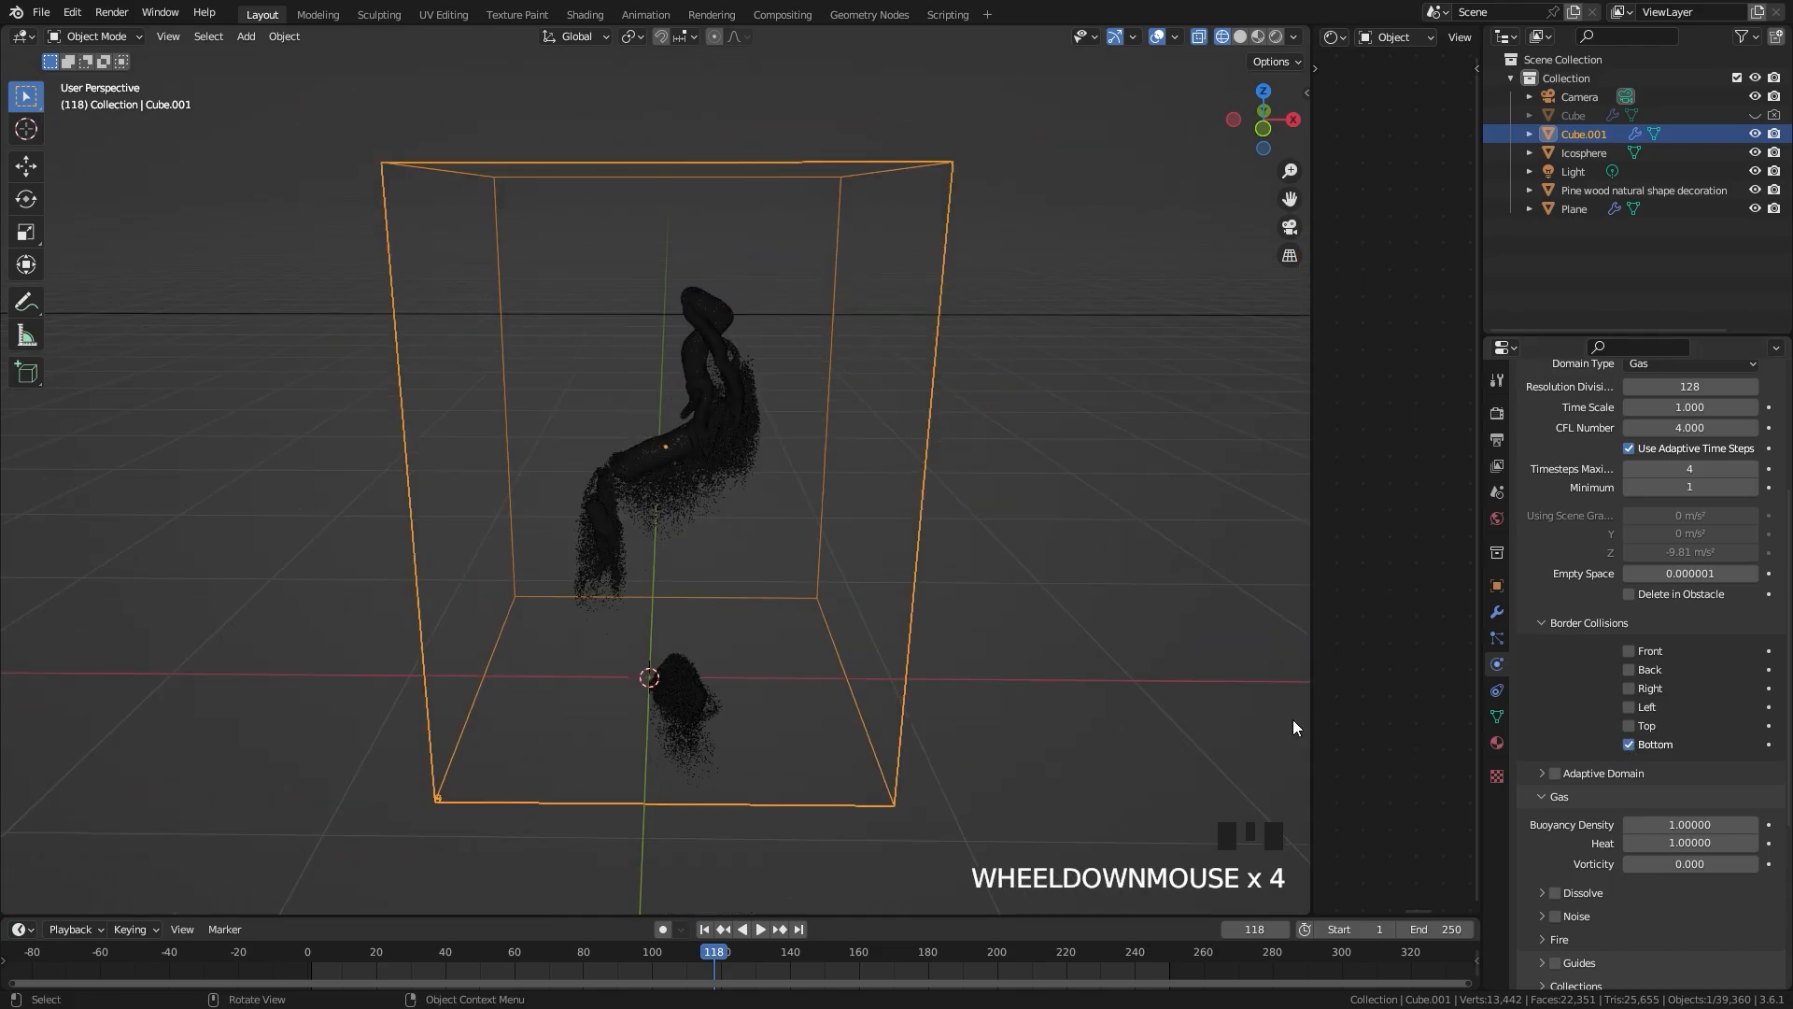
click(1555, 774)
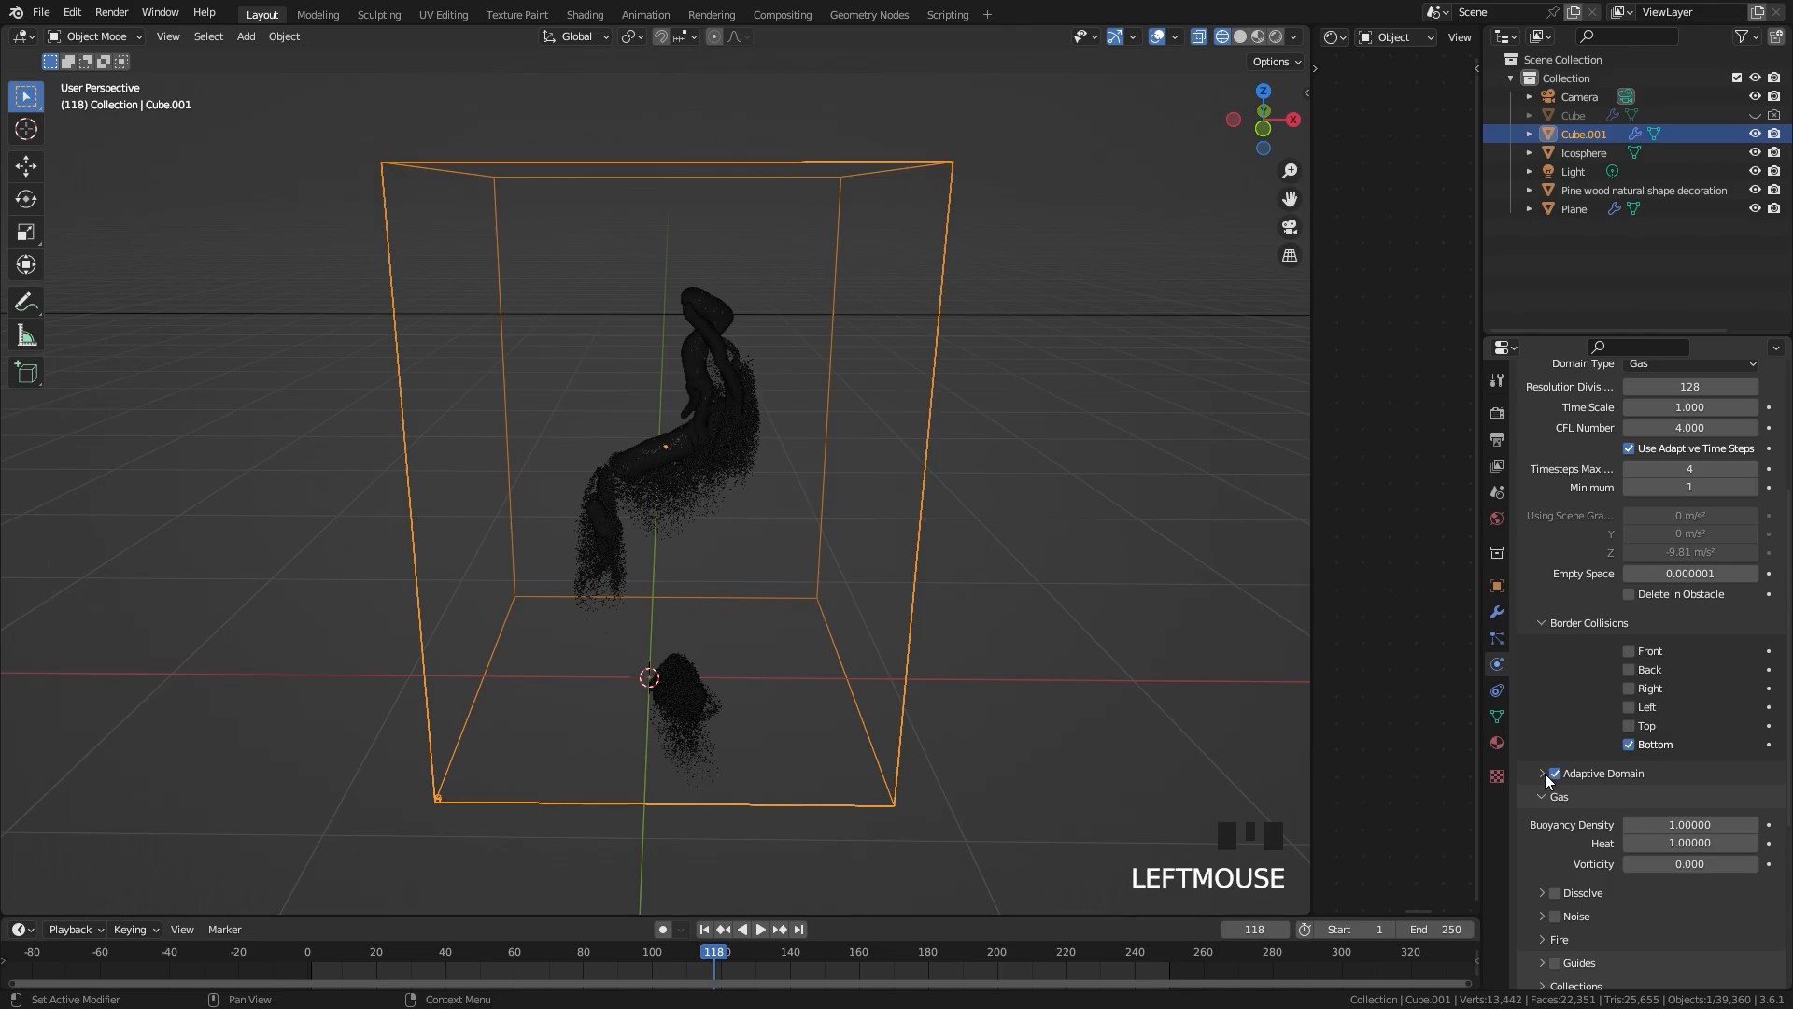
click(1542, 773)
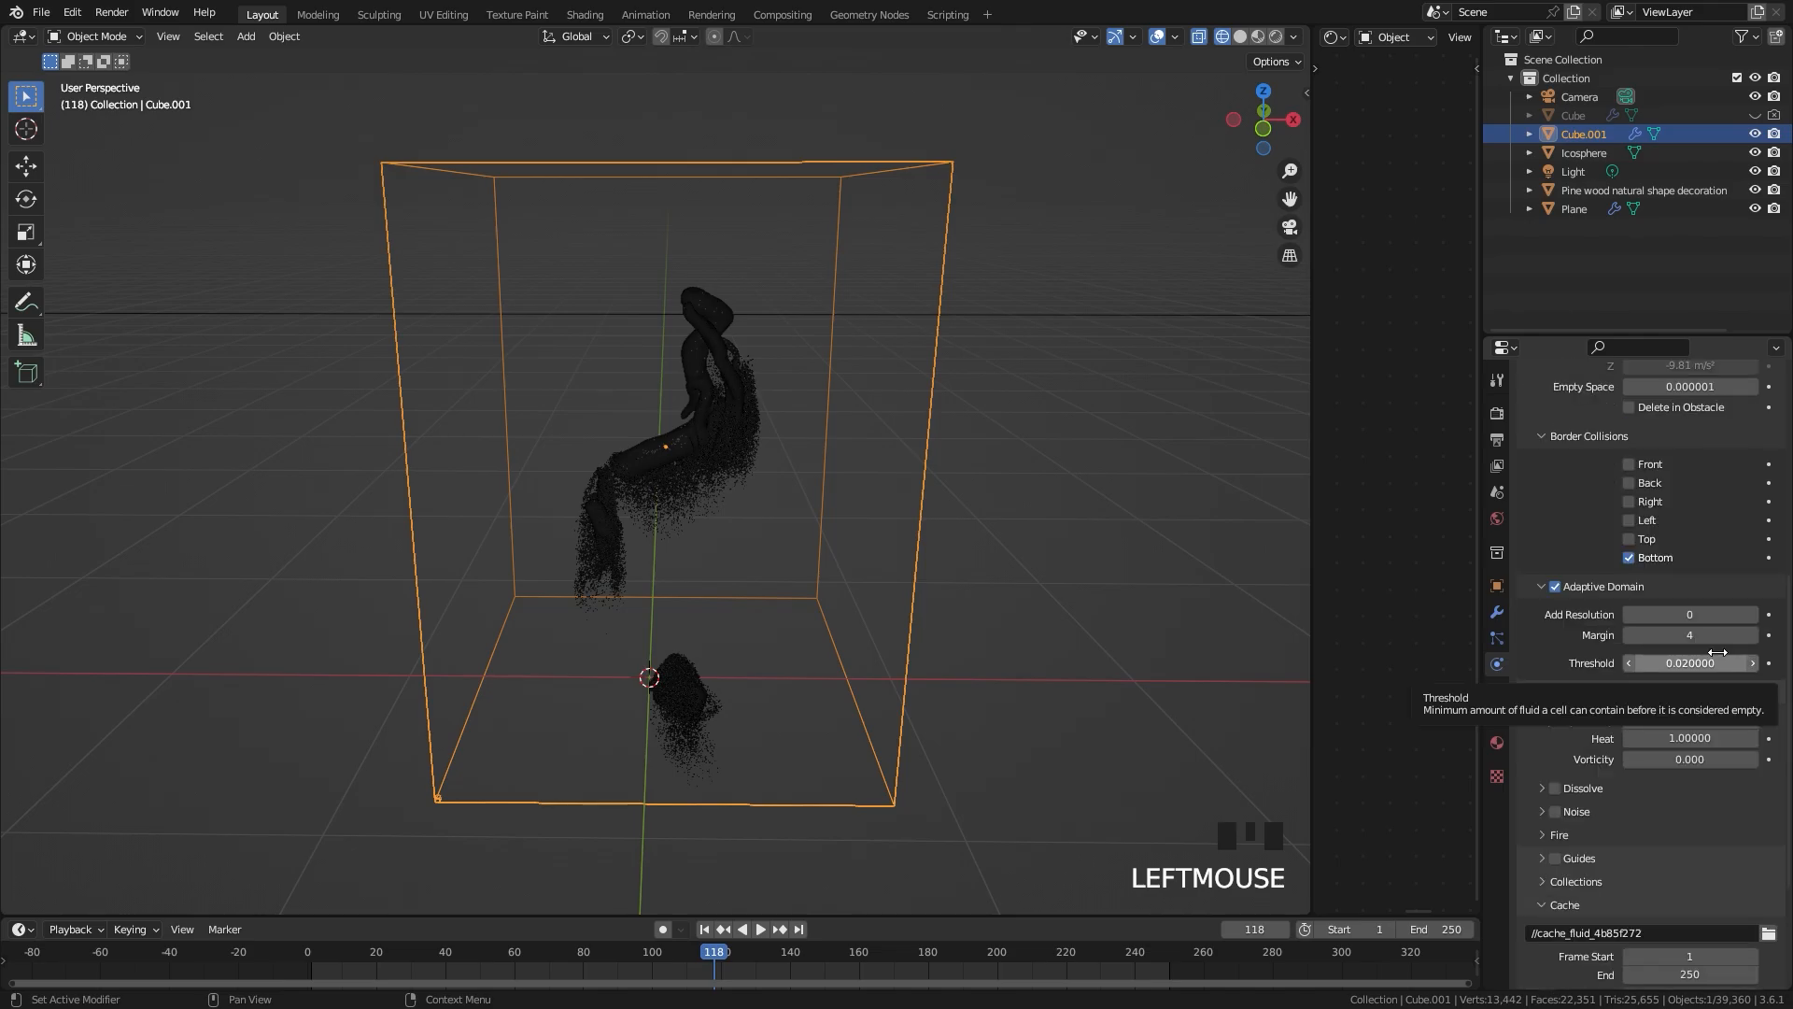
drag(1719, 652, 1686, 653)
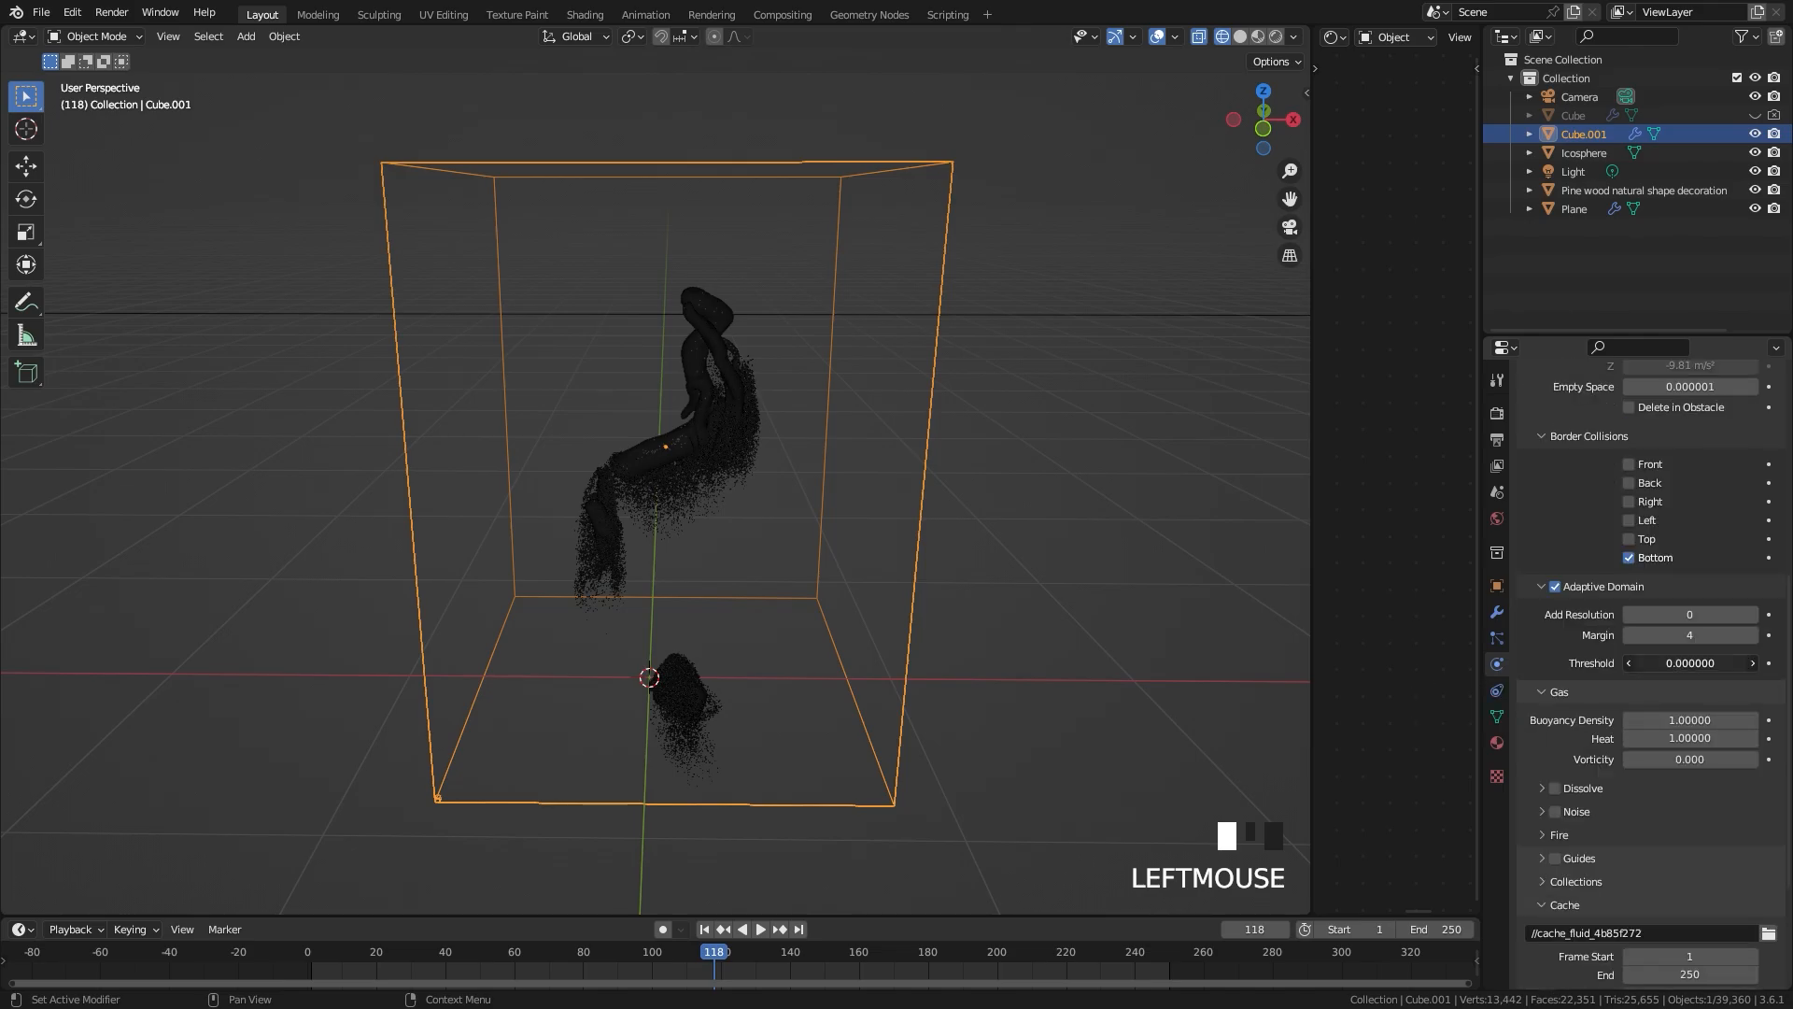
Step: Enable Dissolve for the gas and set its Time to 20
scroll(1610, 816, up, 2)
click(1554, 826)
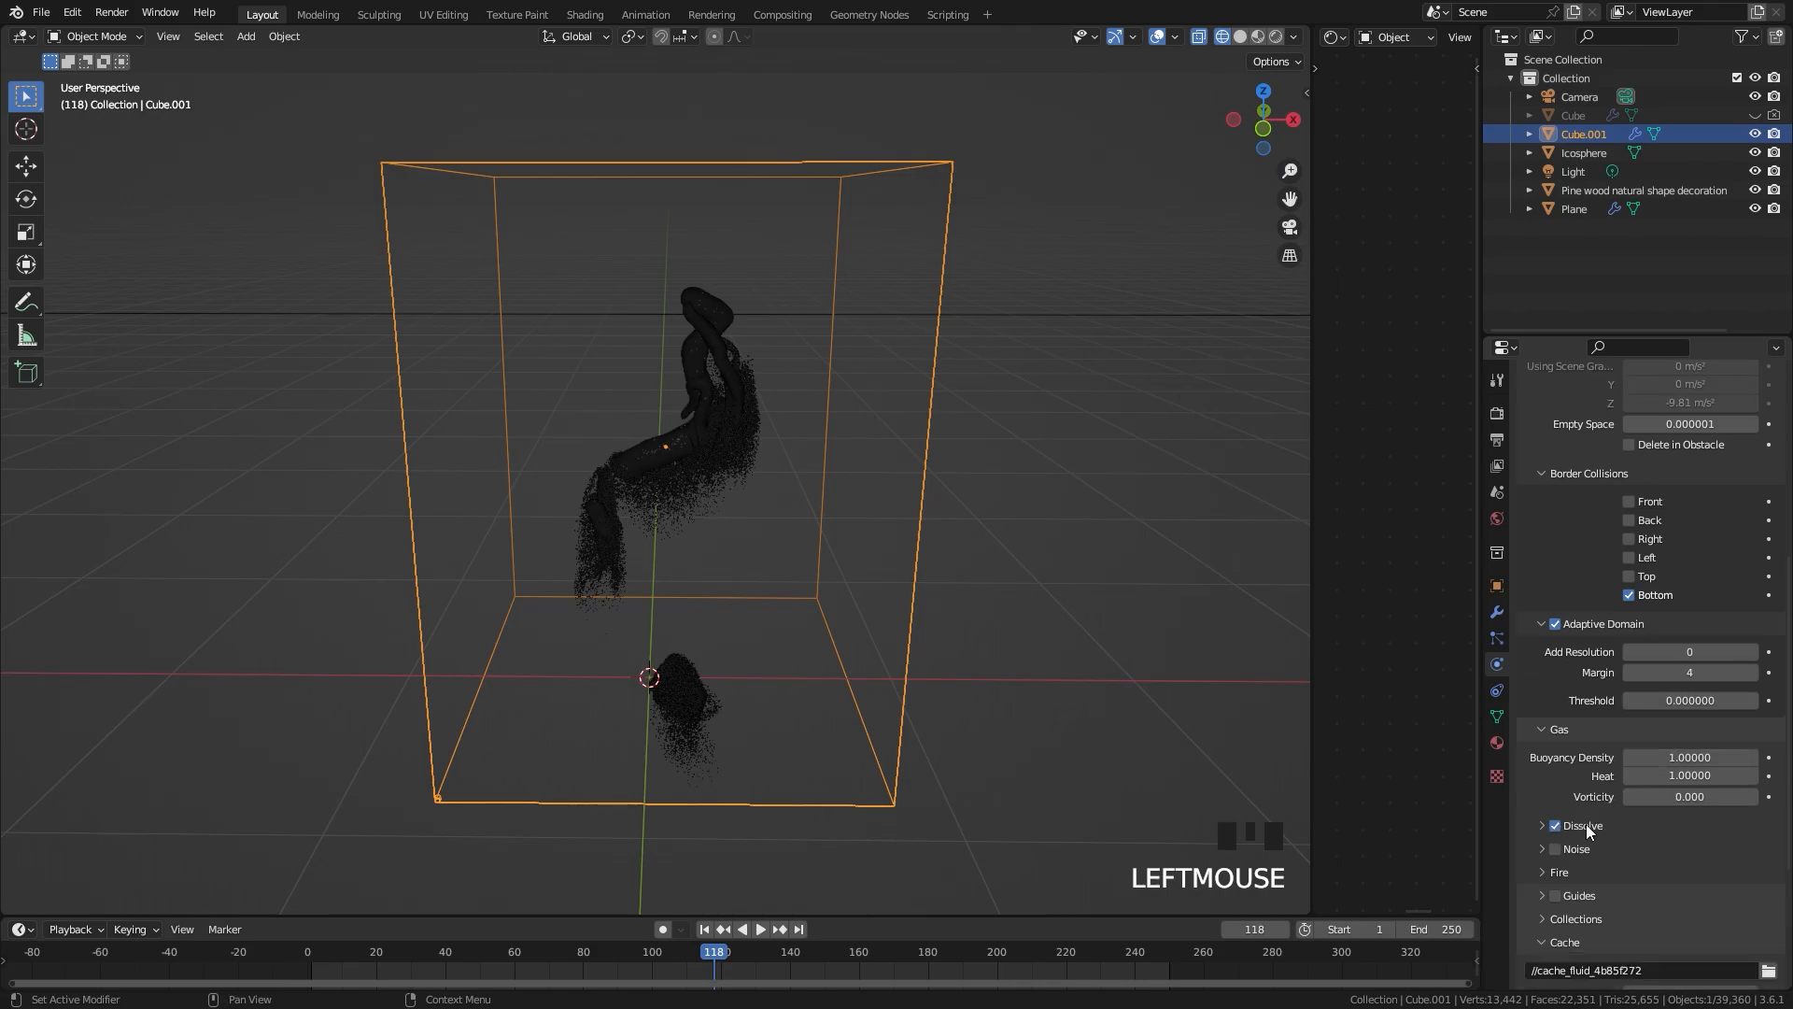
click(1586, 824)
scroll(1646, 830, down, 3)
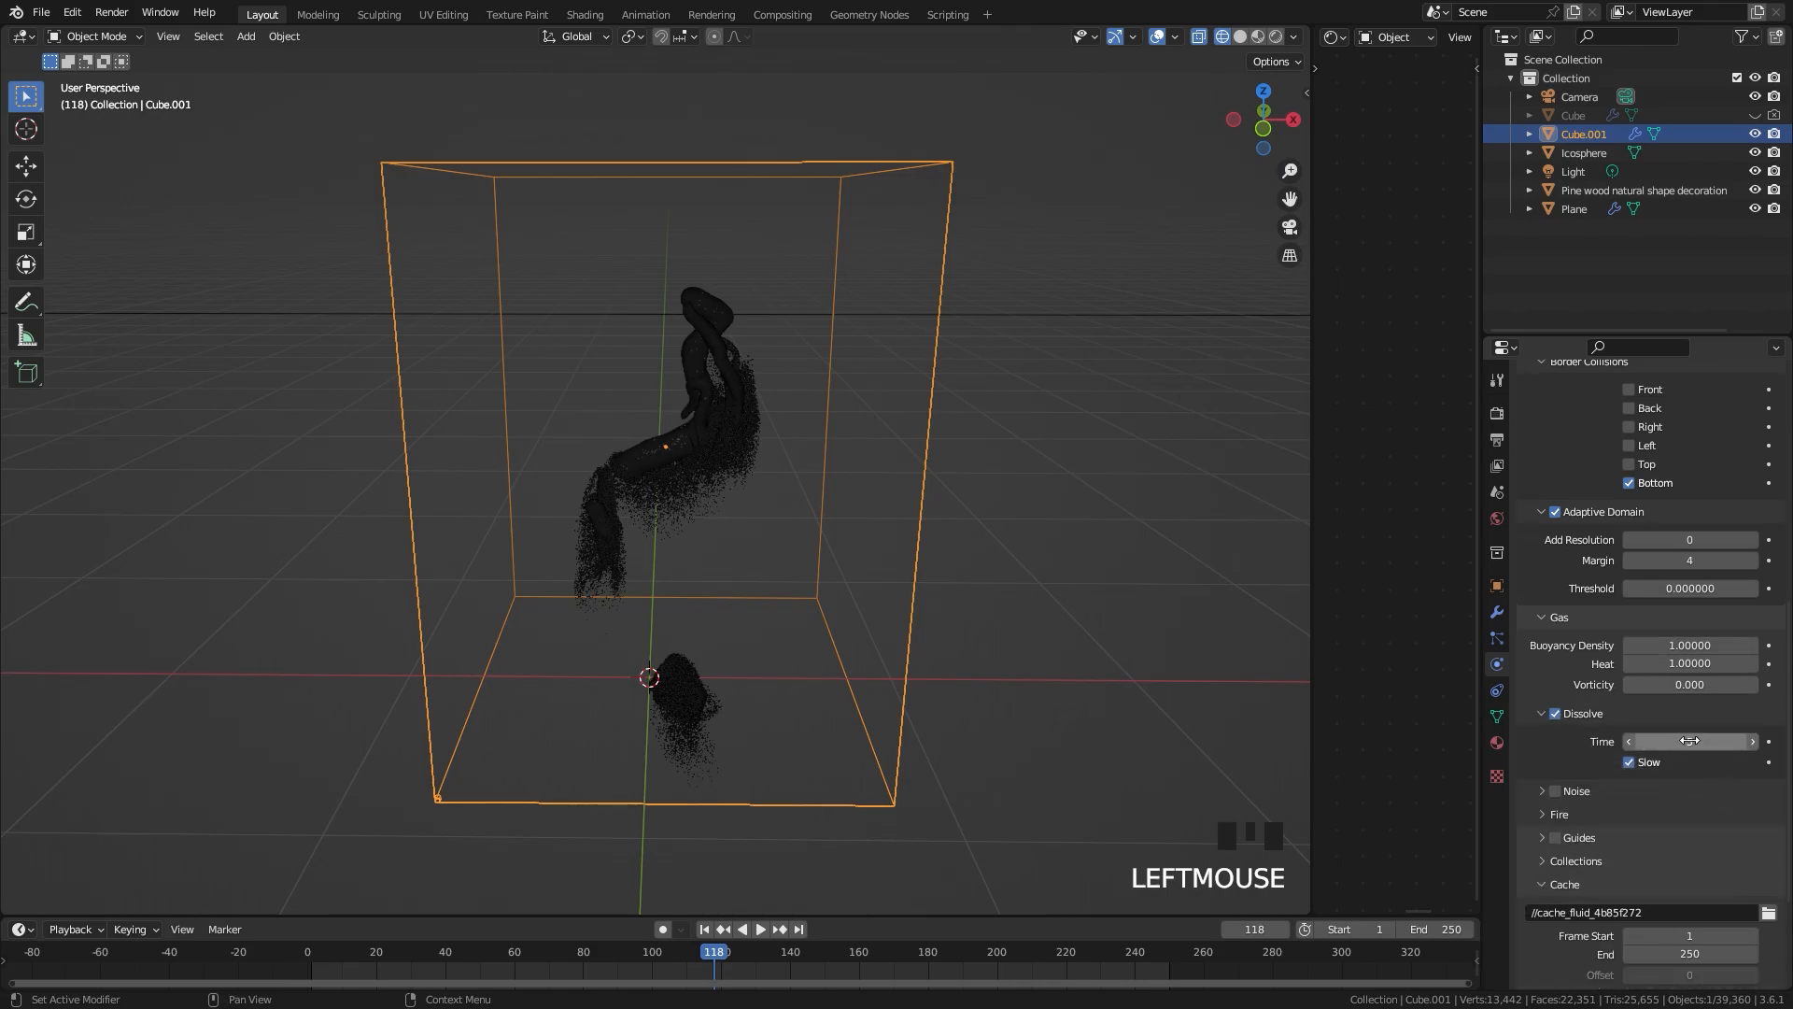
click(1691, 741)
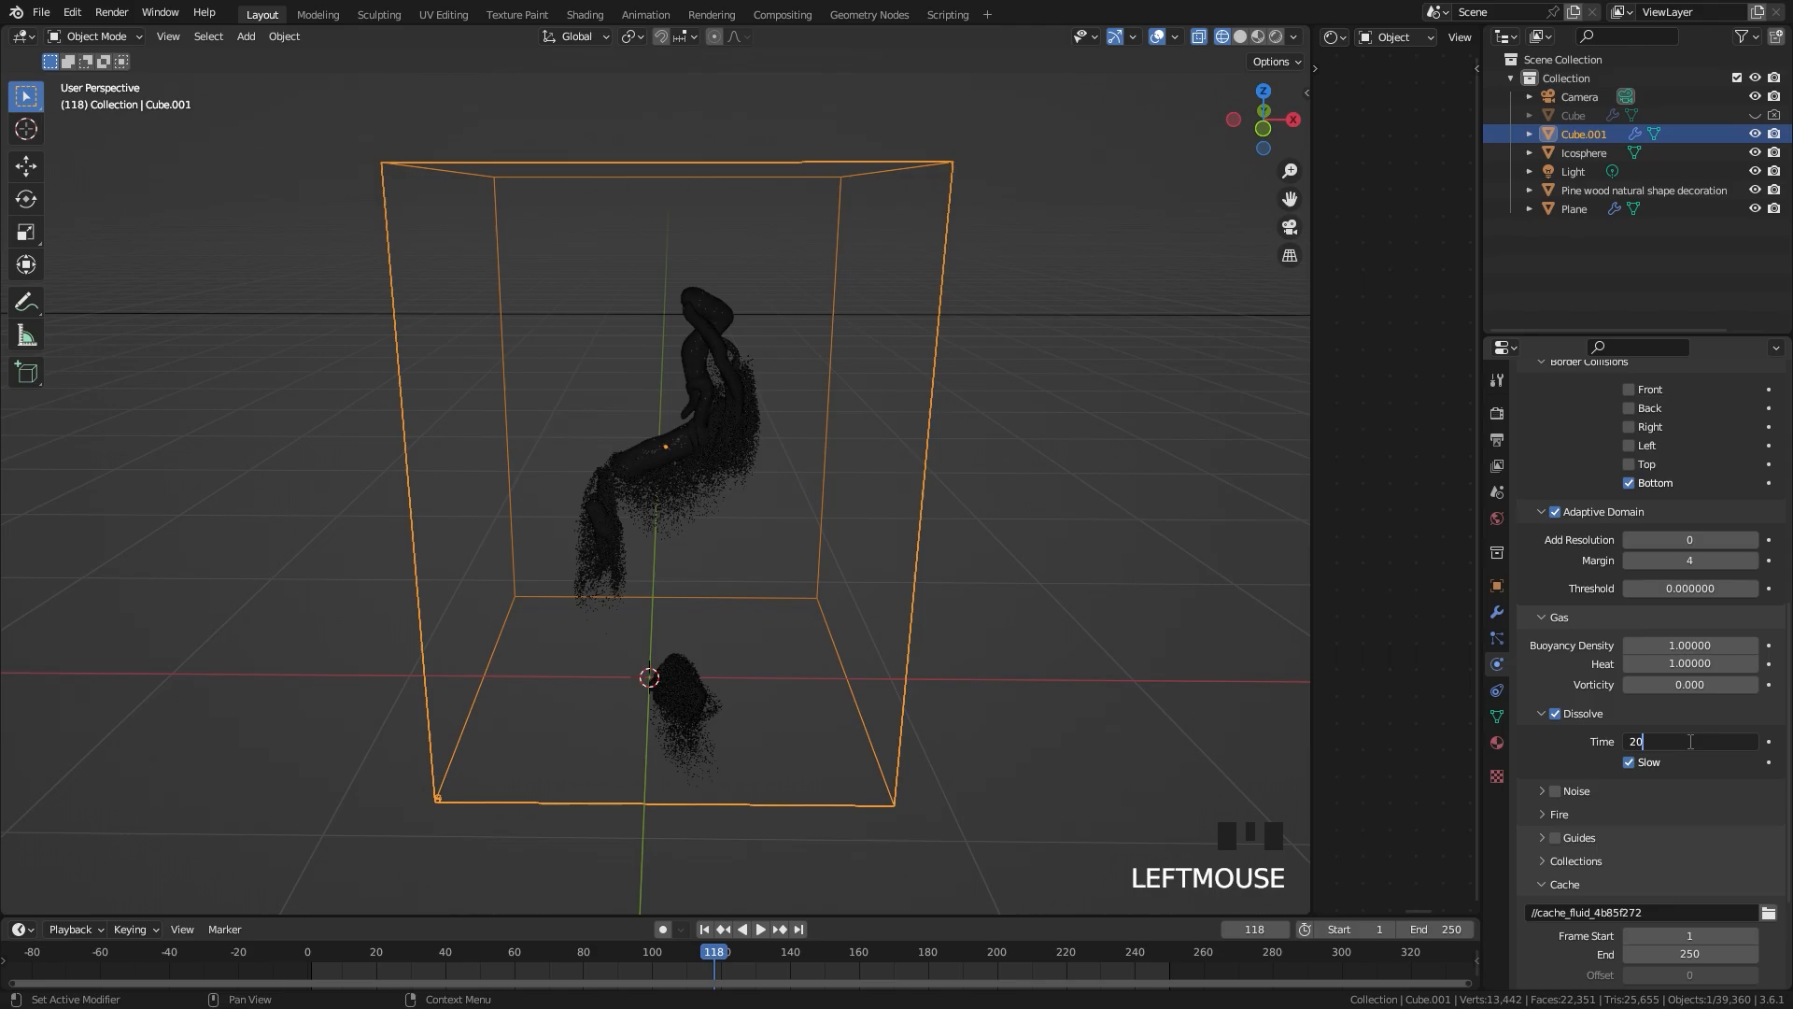
text(20)
key(Return)
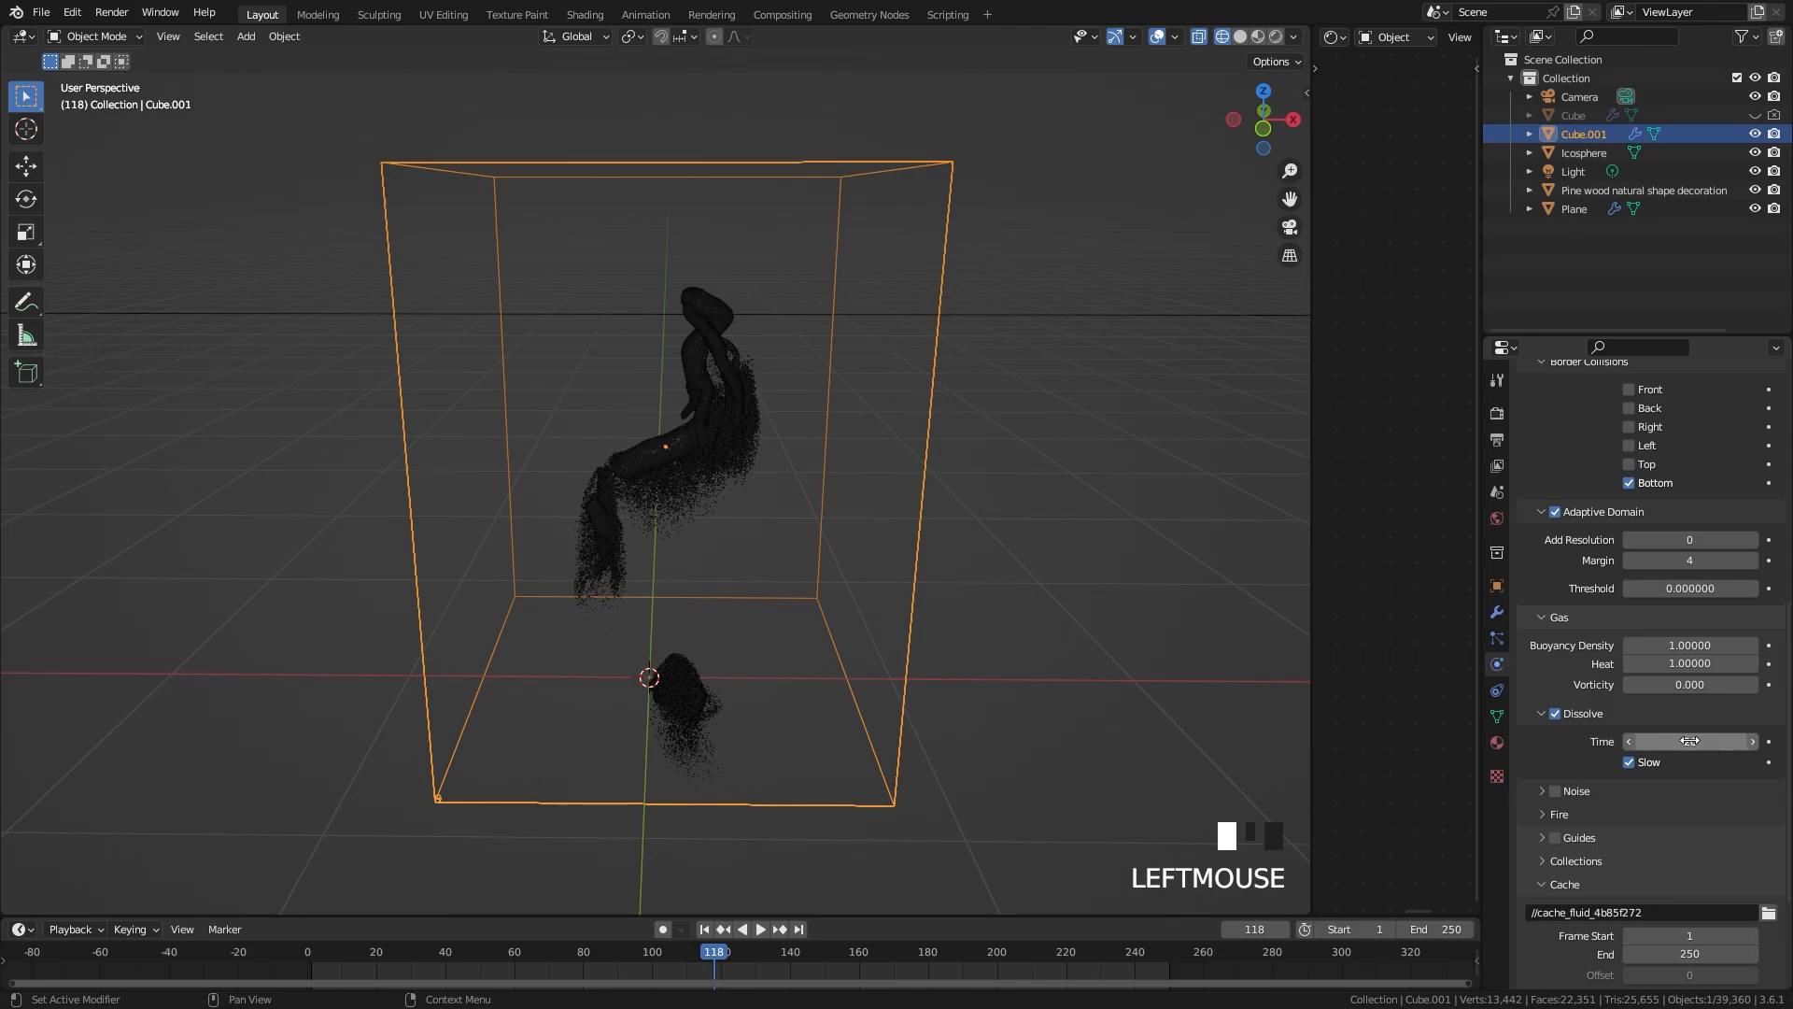
Step: Set the domain's cache Type to Modular and make it resumable
scroll(1681, 766, down, 4)
click(1642, 838)
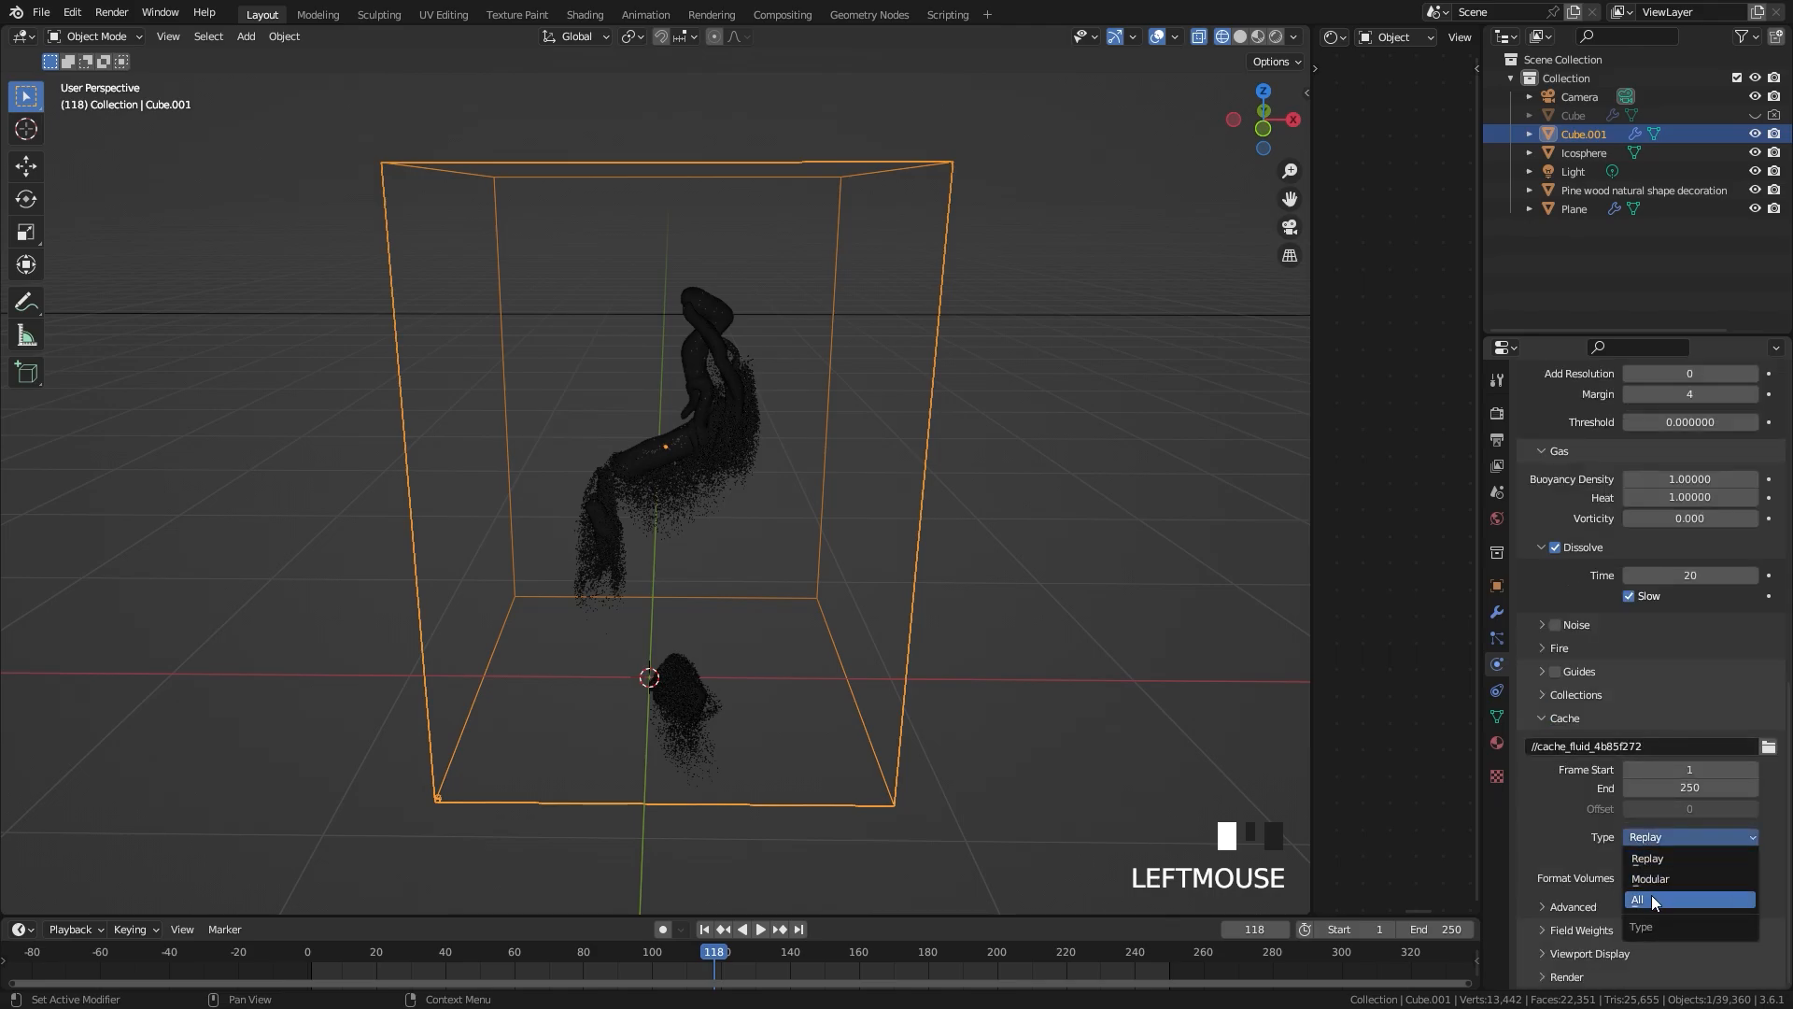
click(1652, 878)
scroll(1651, 878, up, 1)
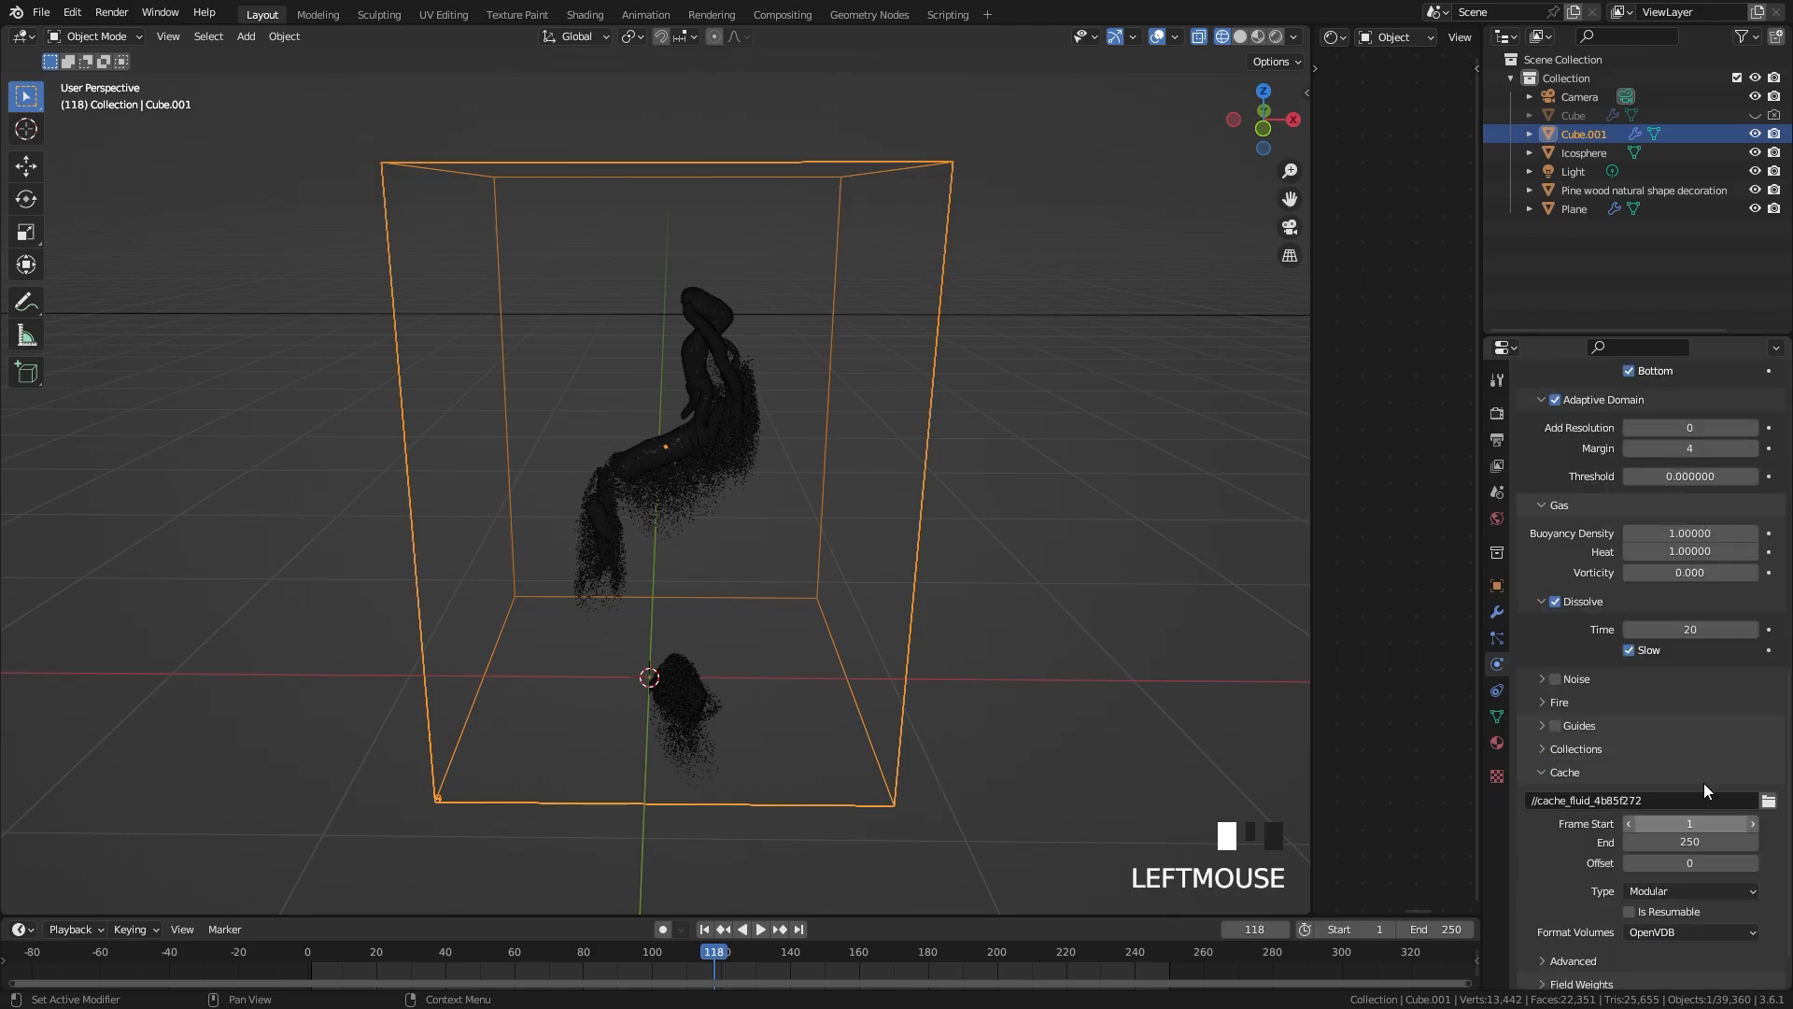
click(1631, 913)
scroll(1634, 911, down, 1)
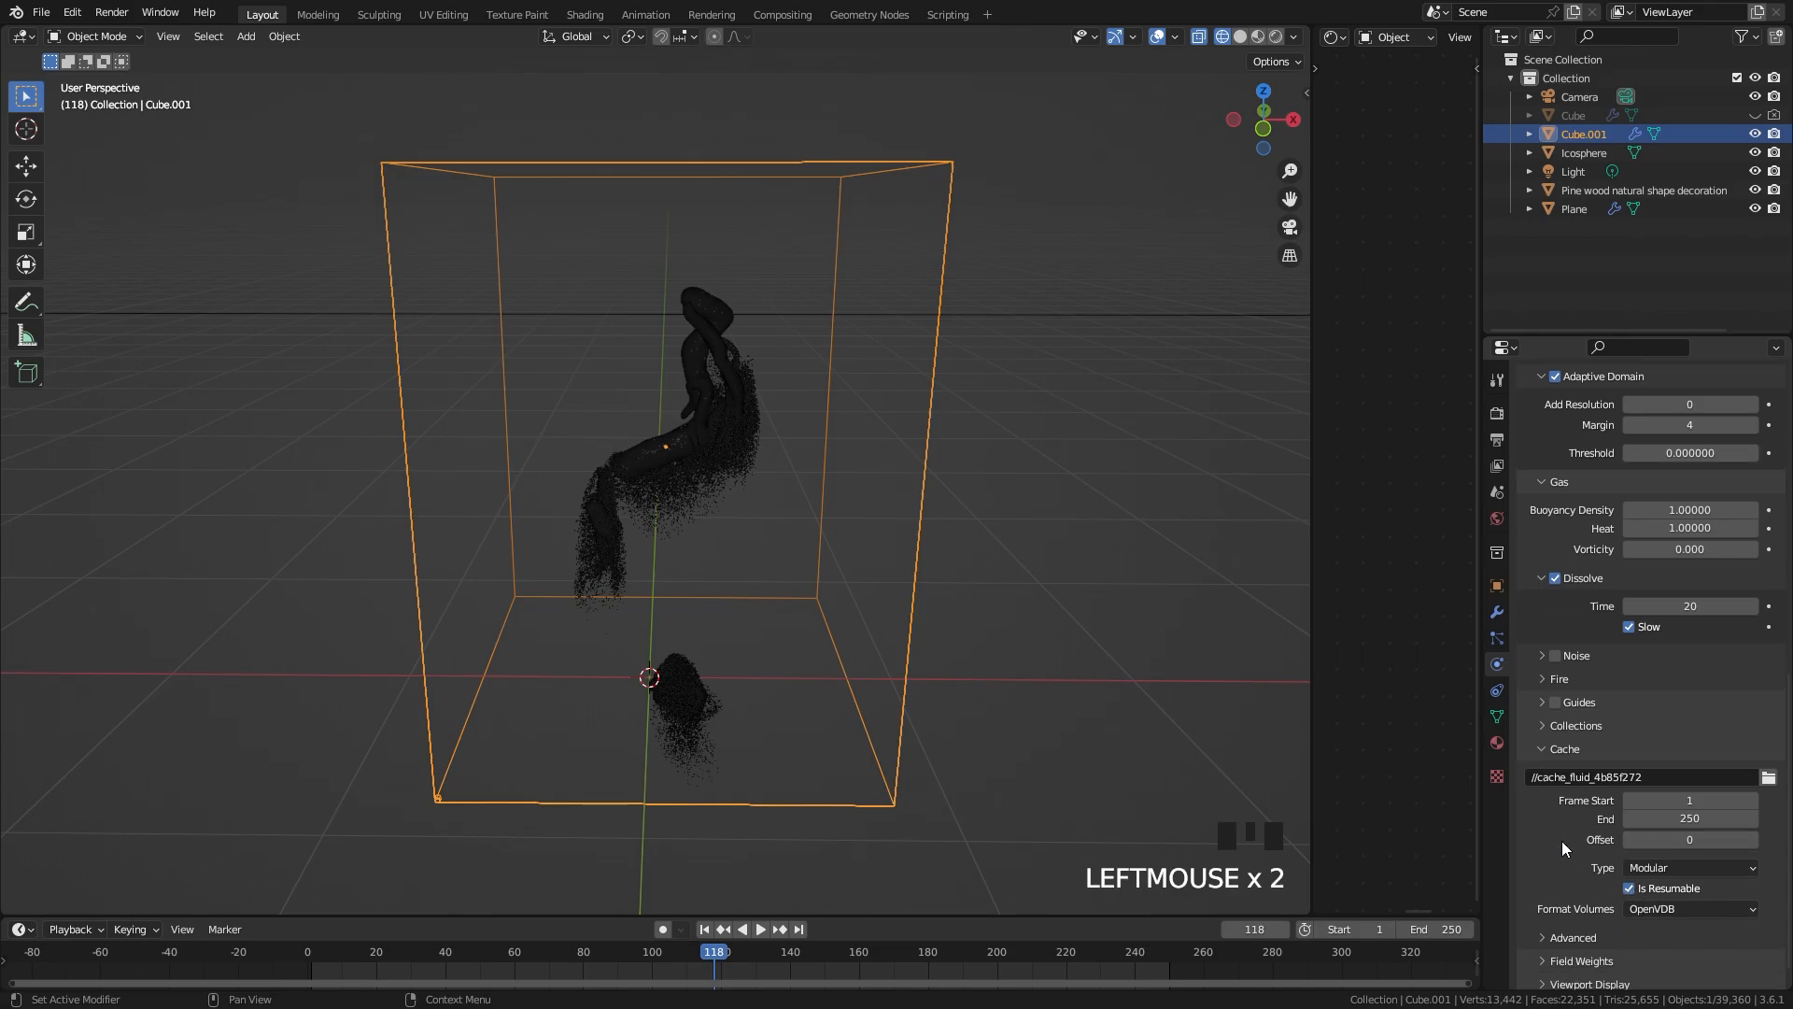
Step: Add Fluid physics to the pine wood model and set its Type to Flow
scroll(740, 548, up, 2)
scroll(719, 524, up, 2)
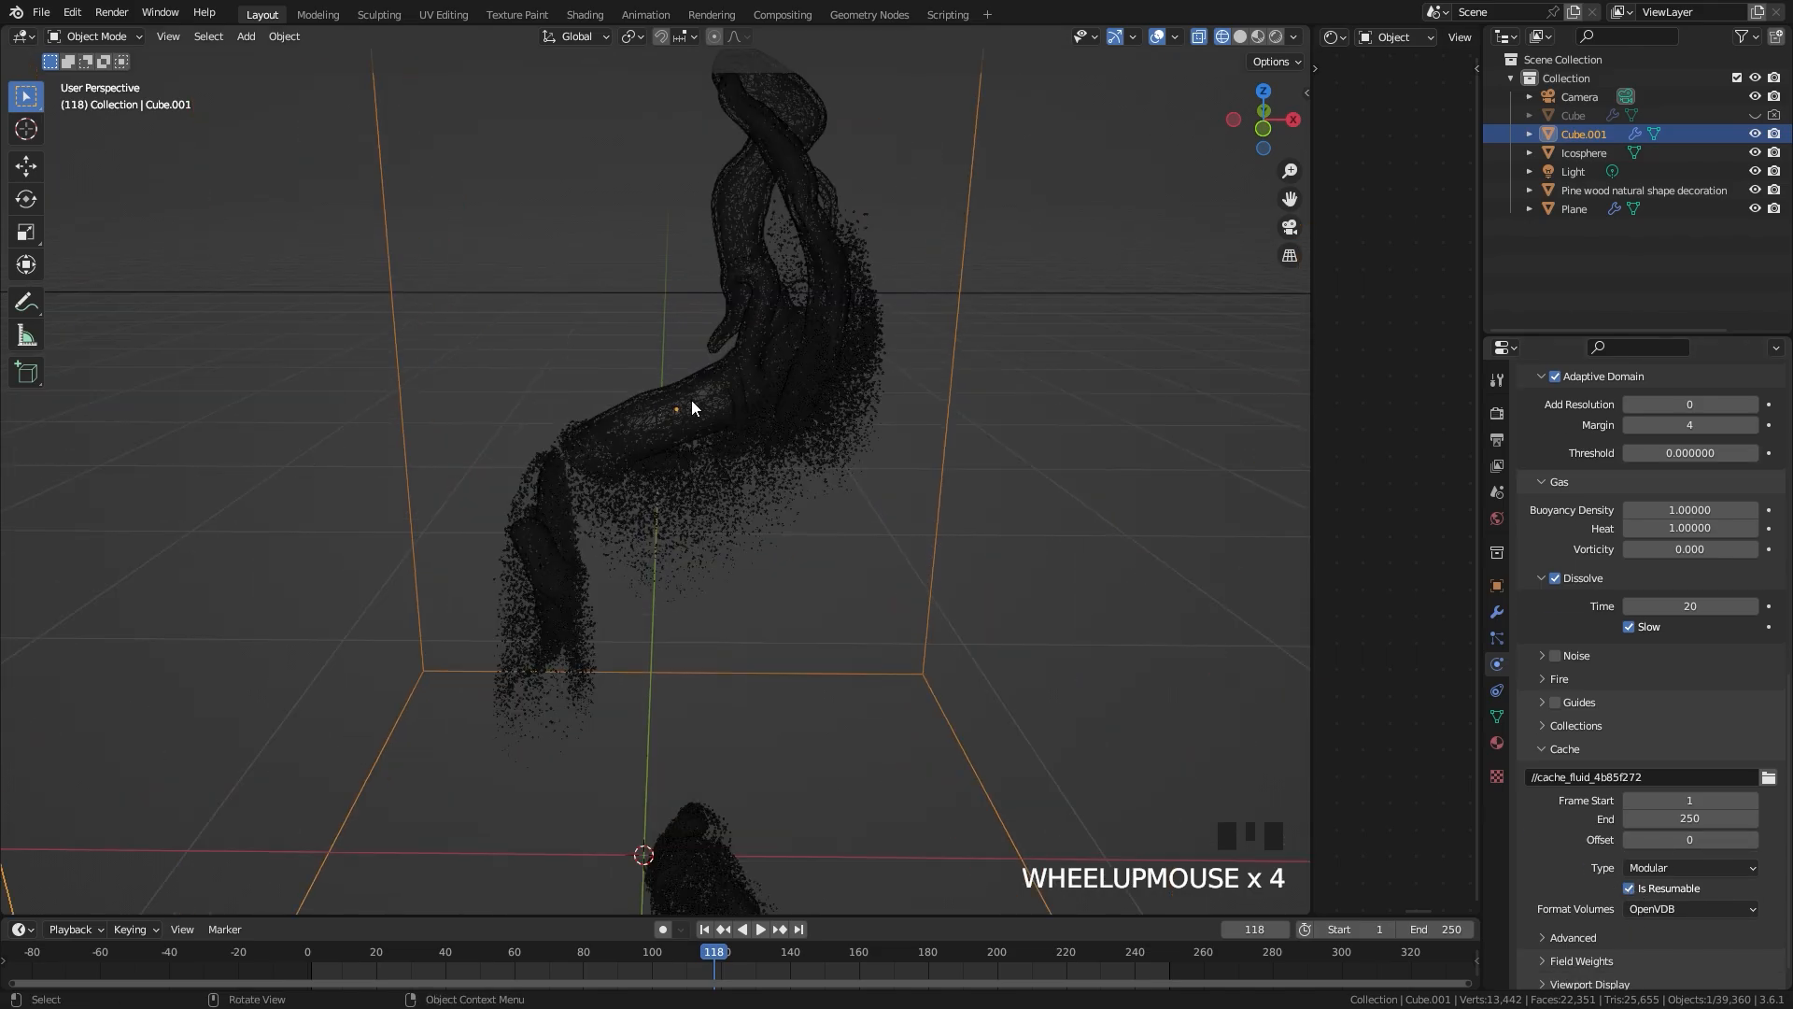
click(692, 401)
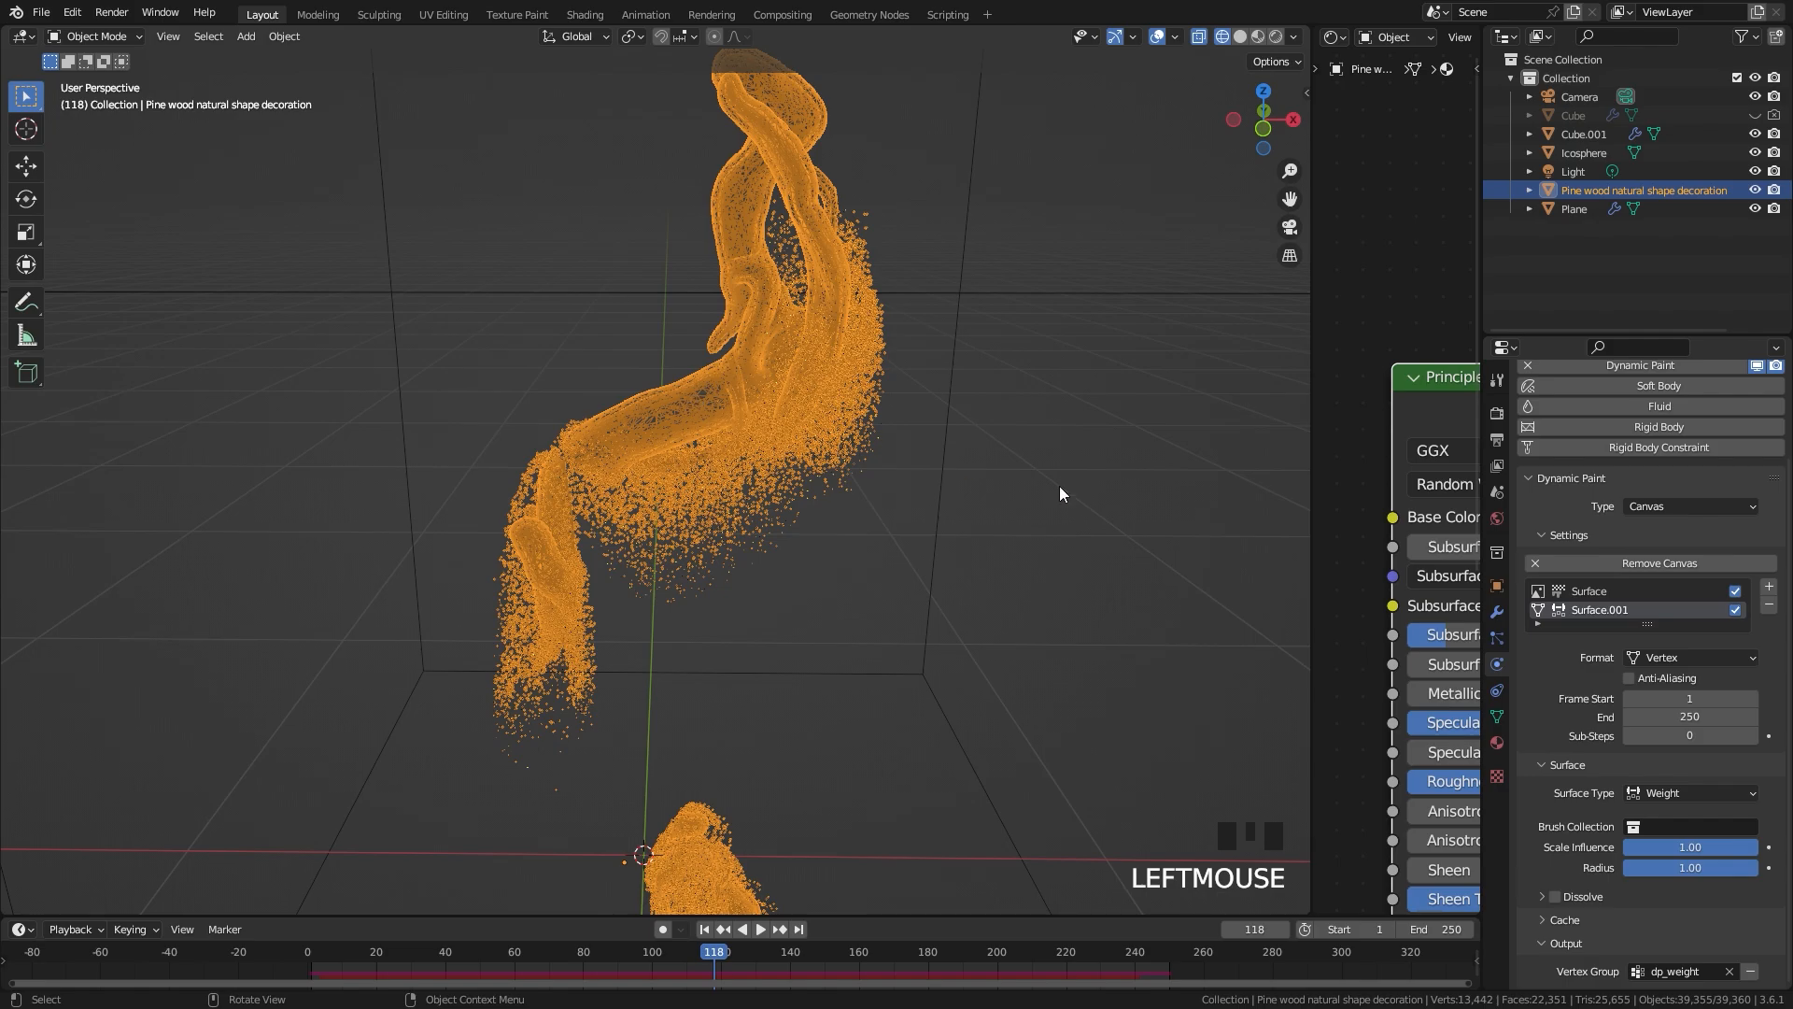
click(1549, 480)
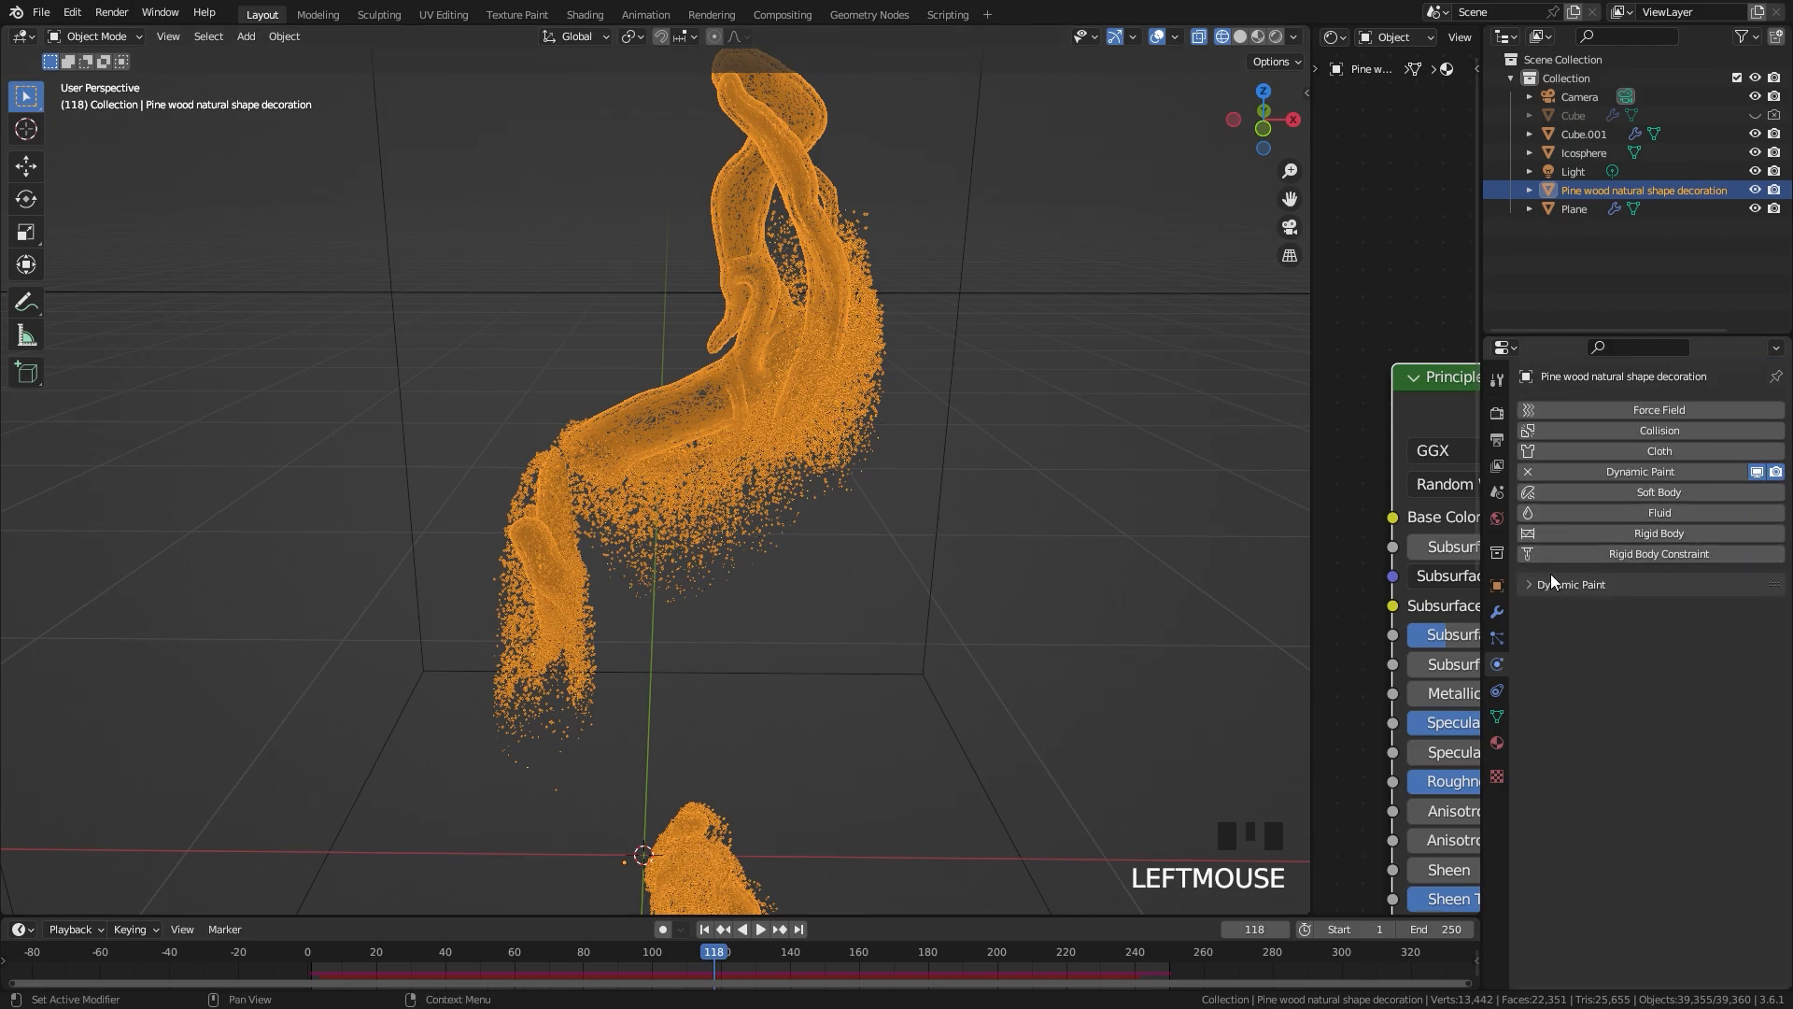
click(1659, 512)
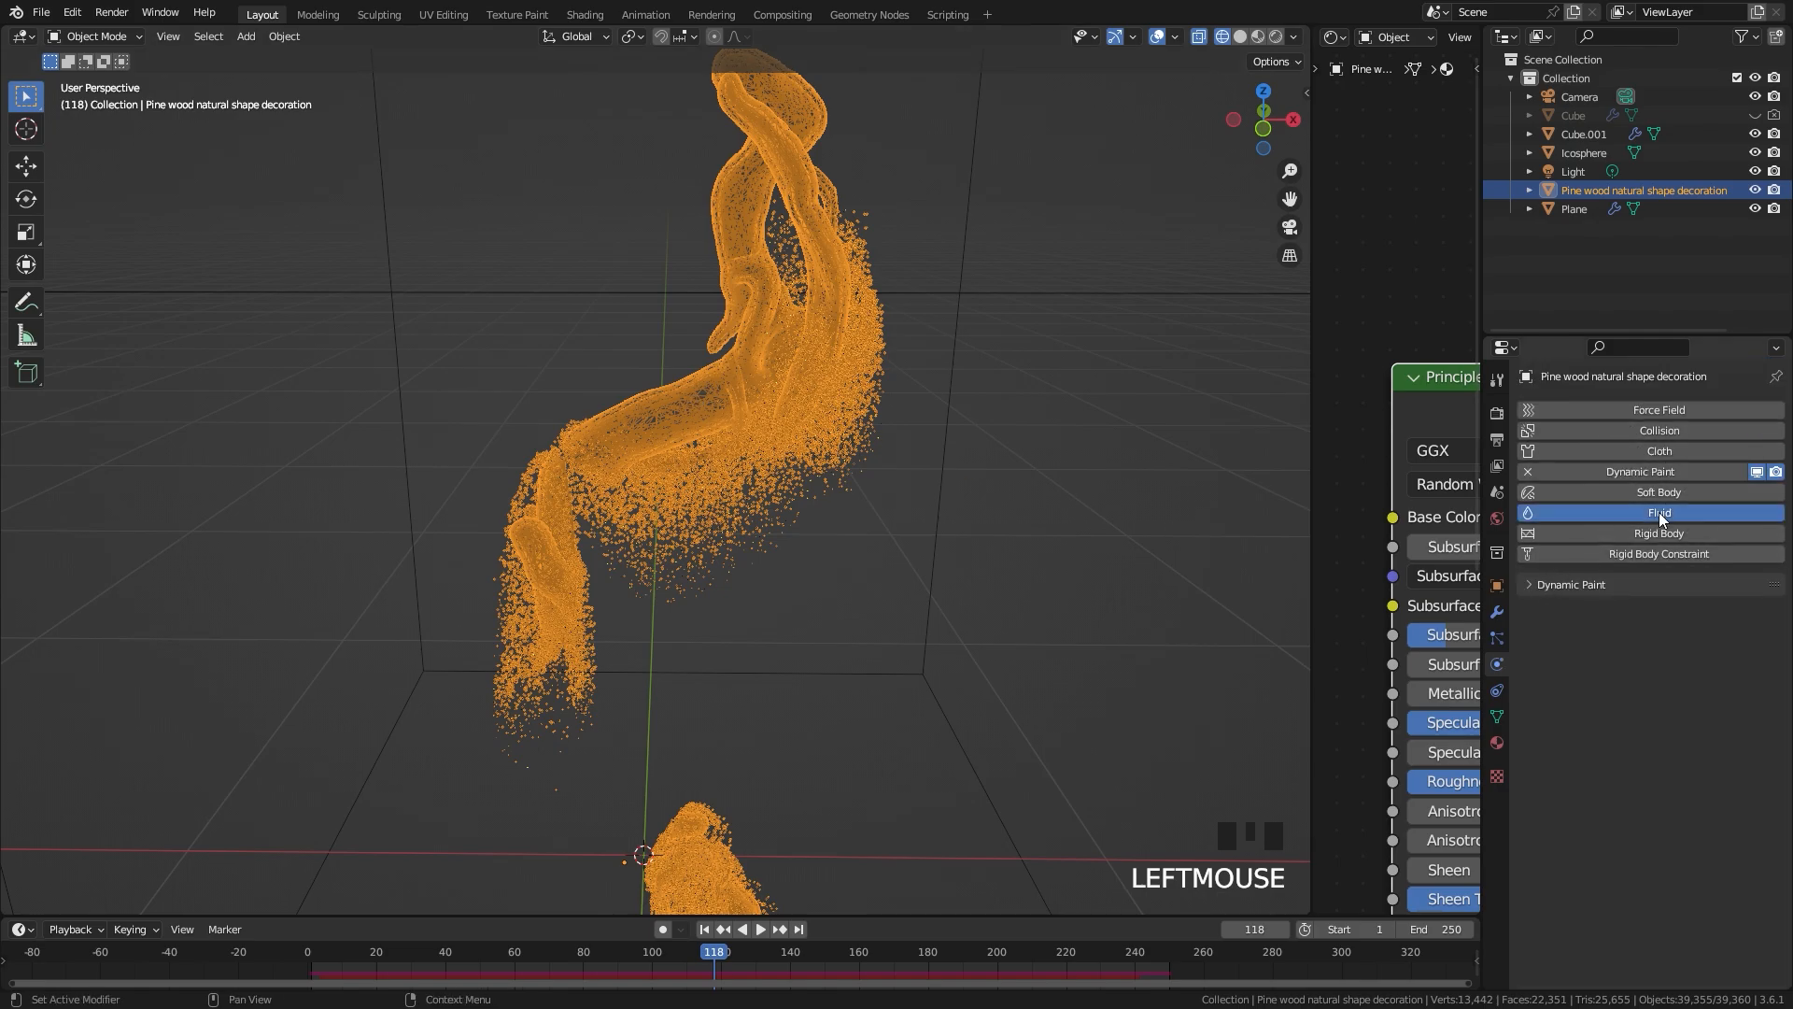
click(1649, 613)
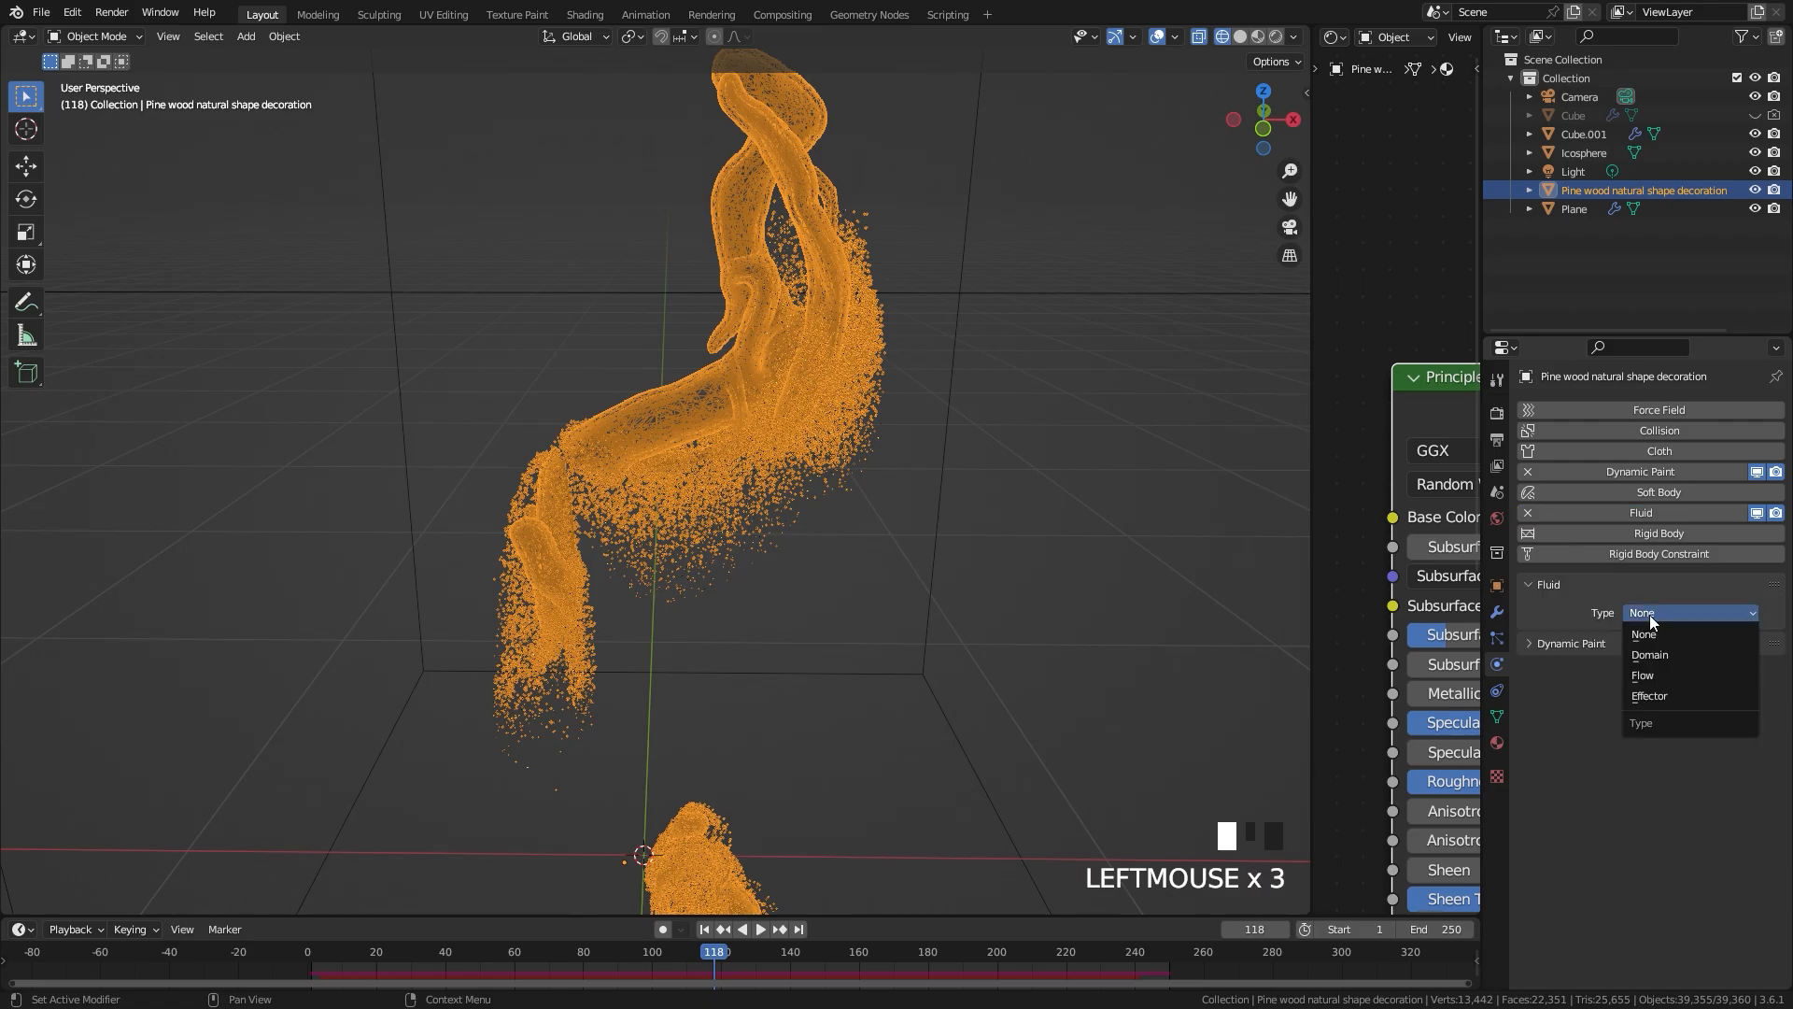
click(1669, 680)
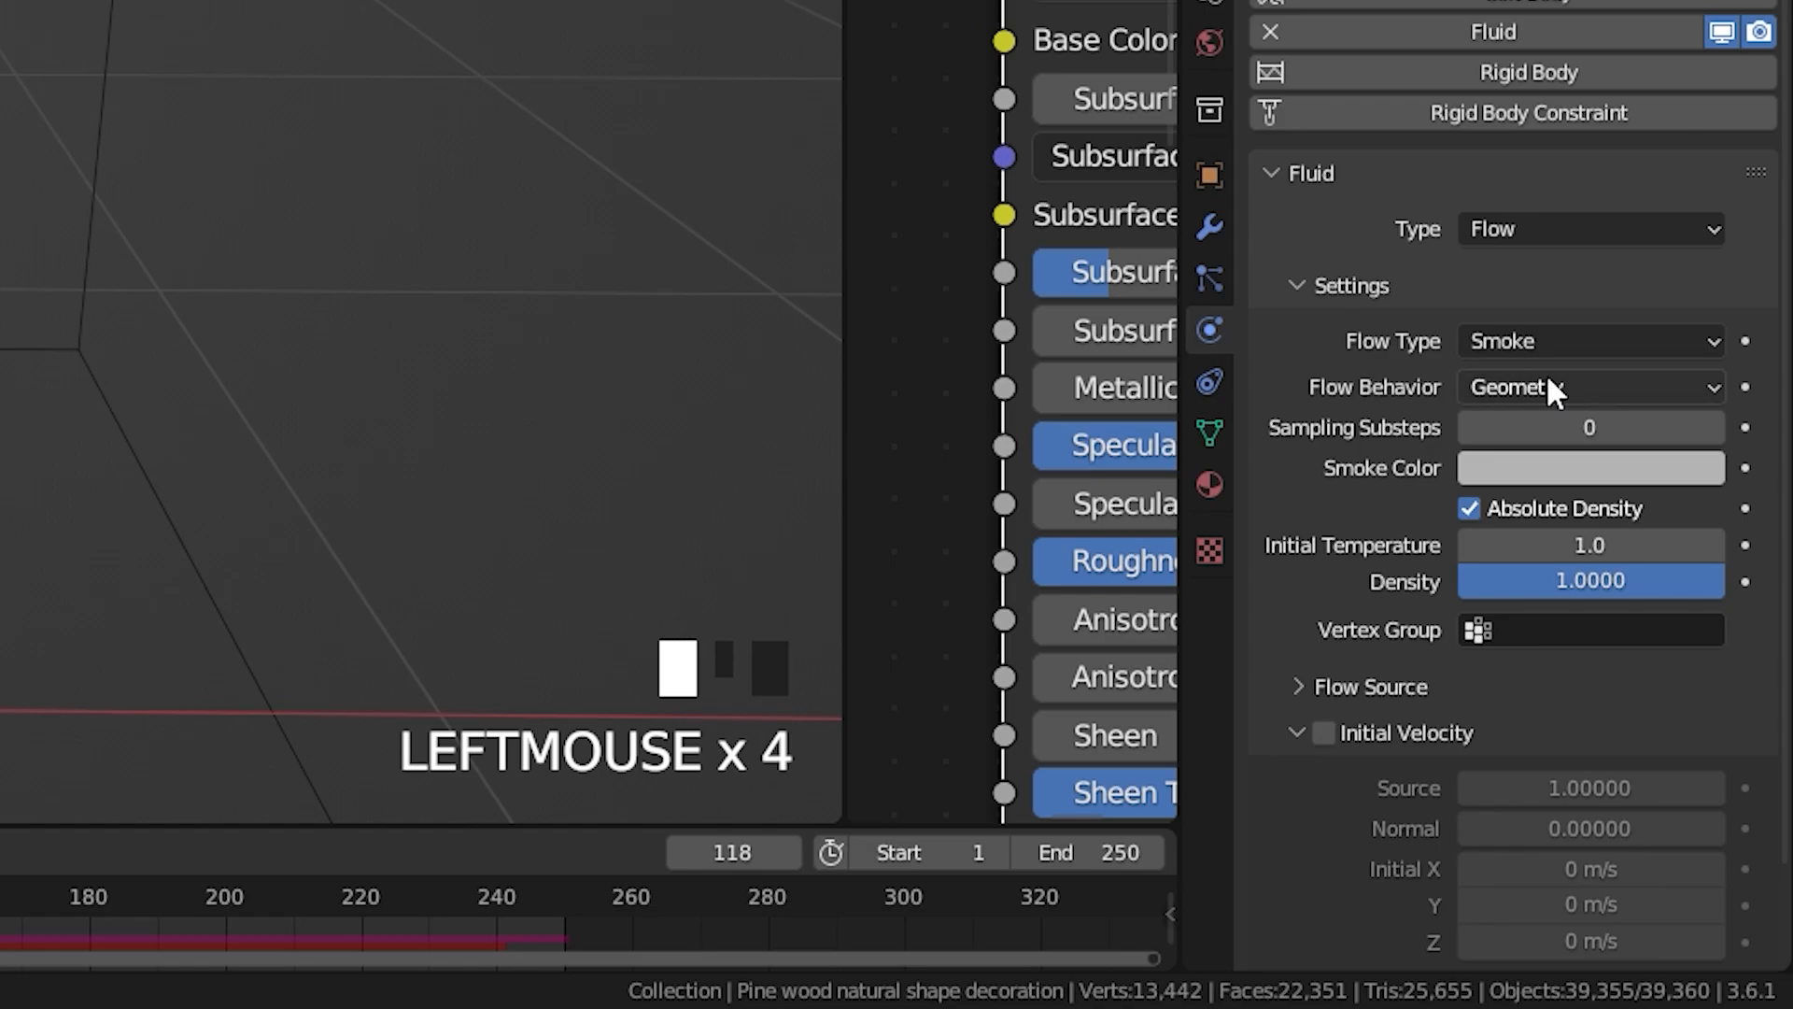
Step: Set the wood's Flow Behavior to Inflow and limit the smoke emission to the dp_weight vertex group
click(1541, 386)
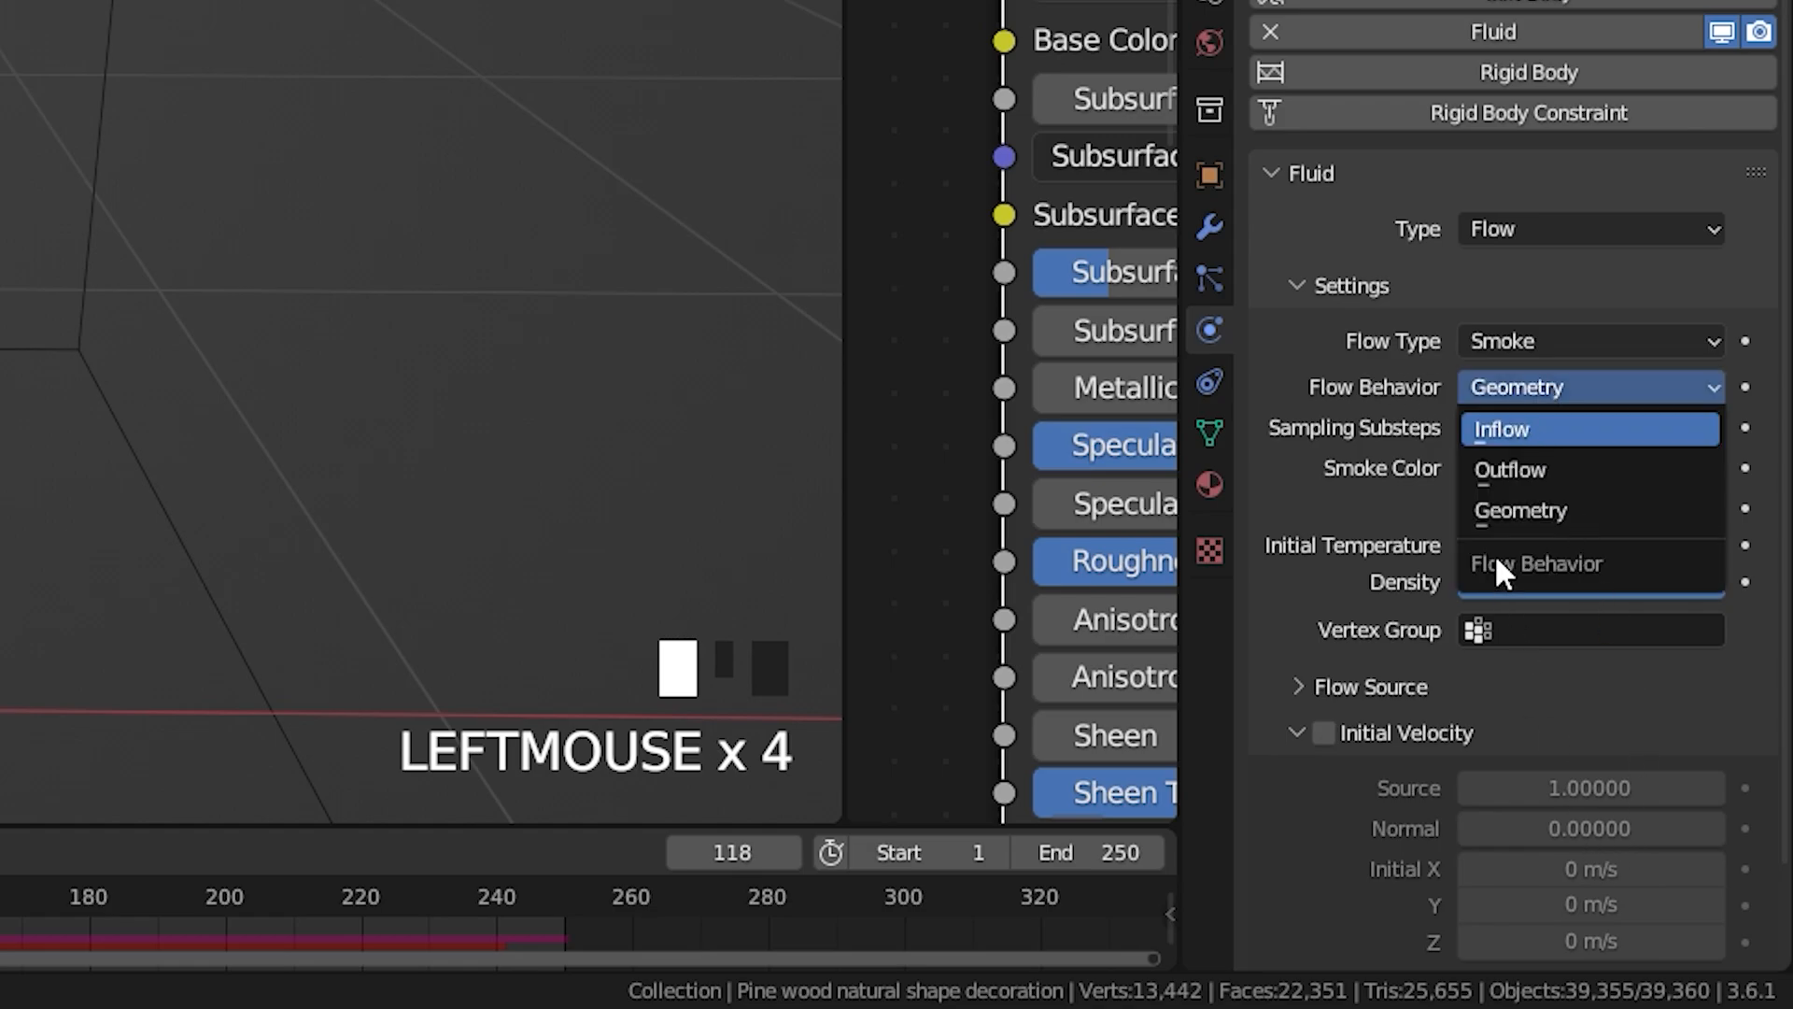
click(1532, 429)
scroll(1635, 495, down, 3)
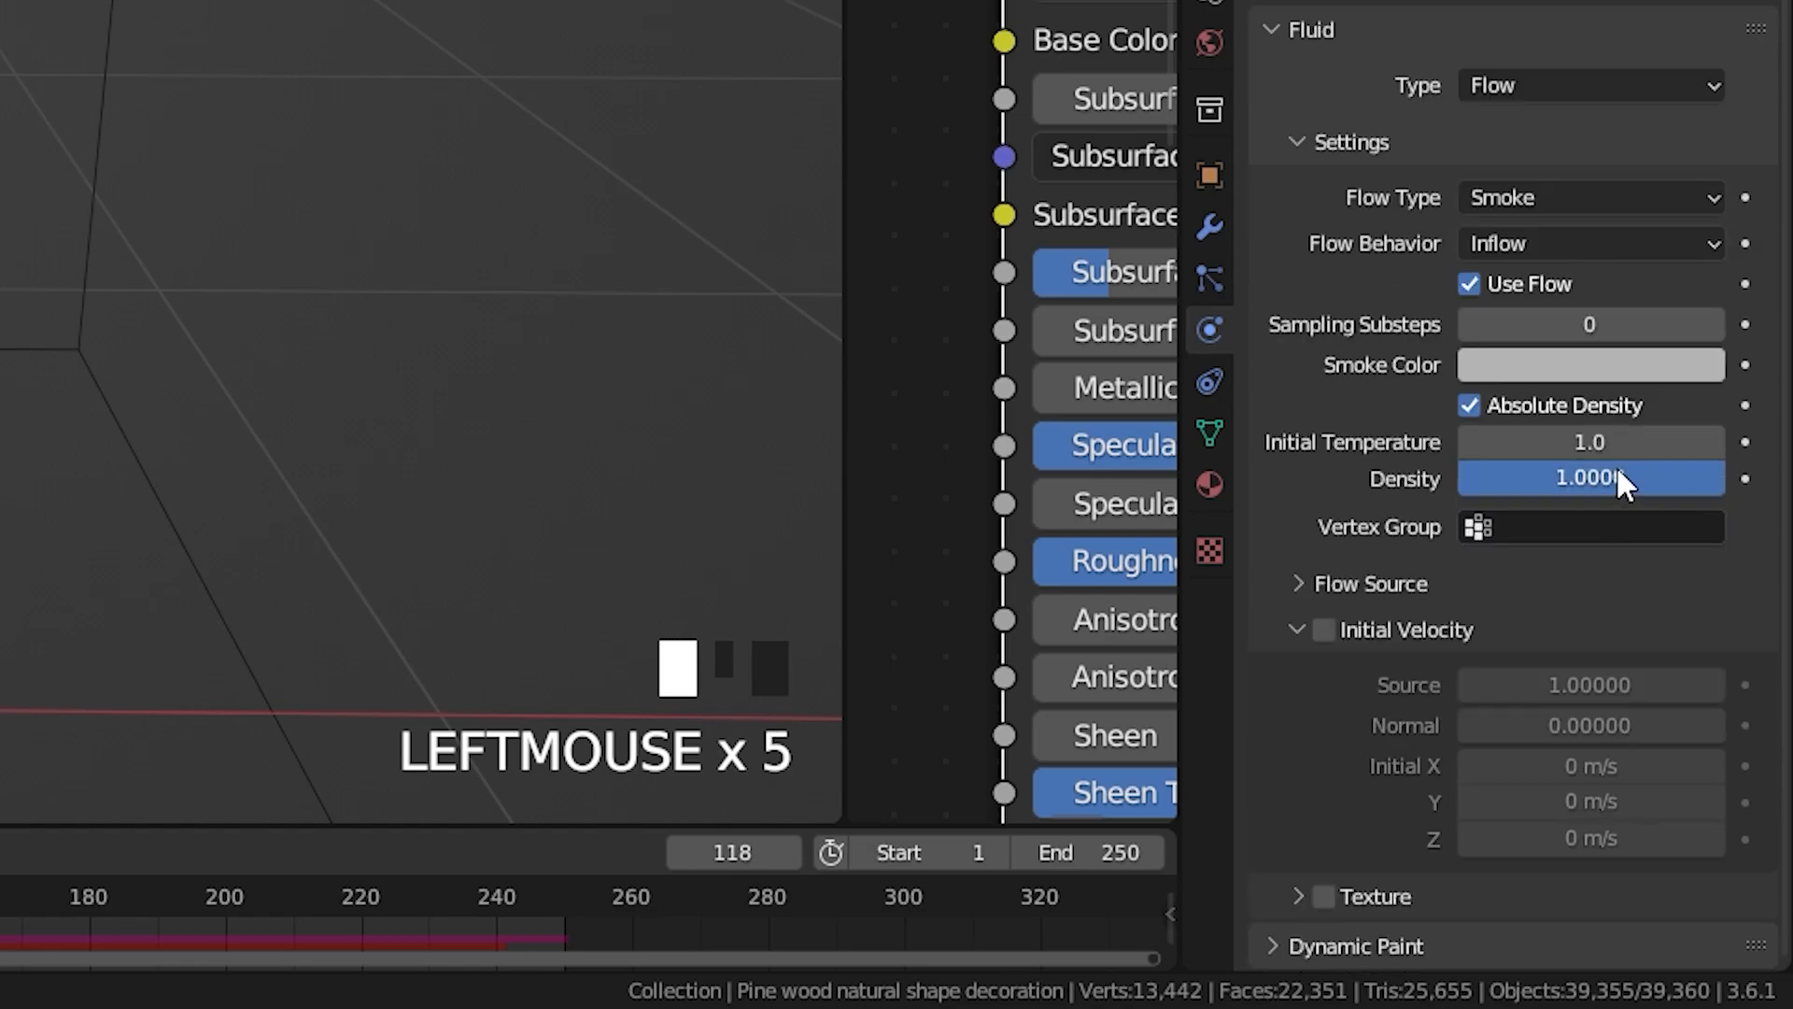
click(1595, 521)
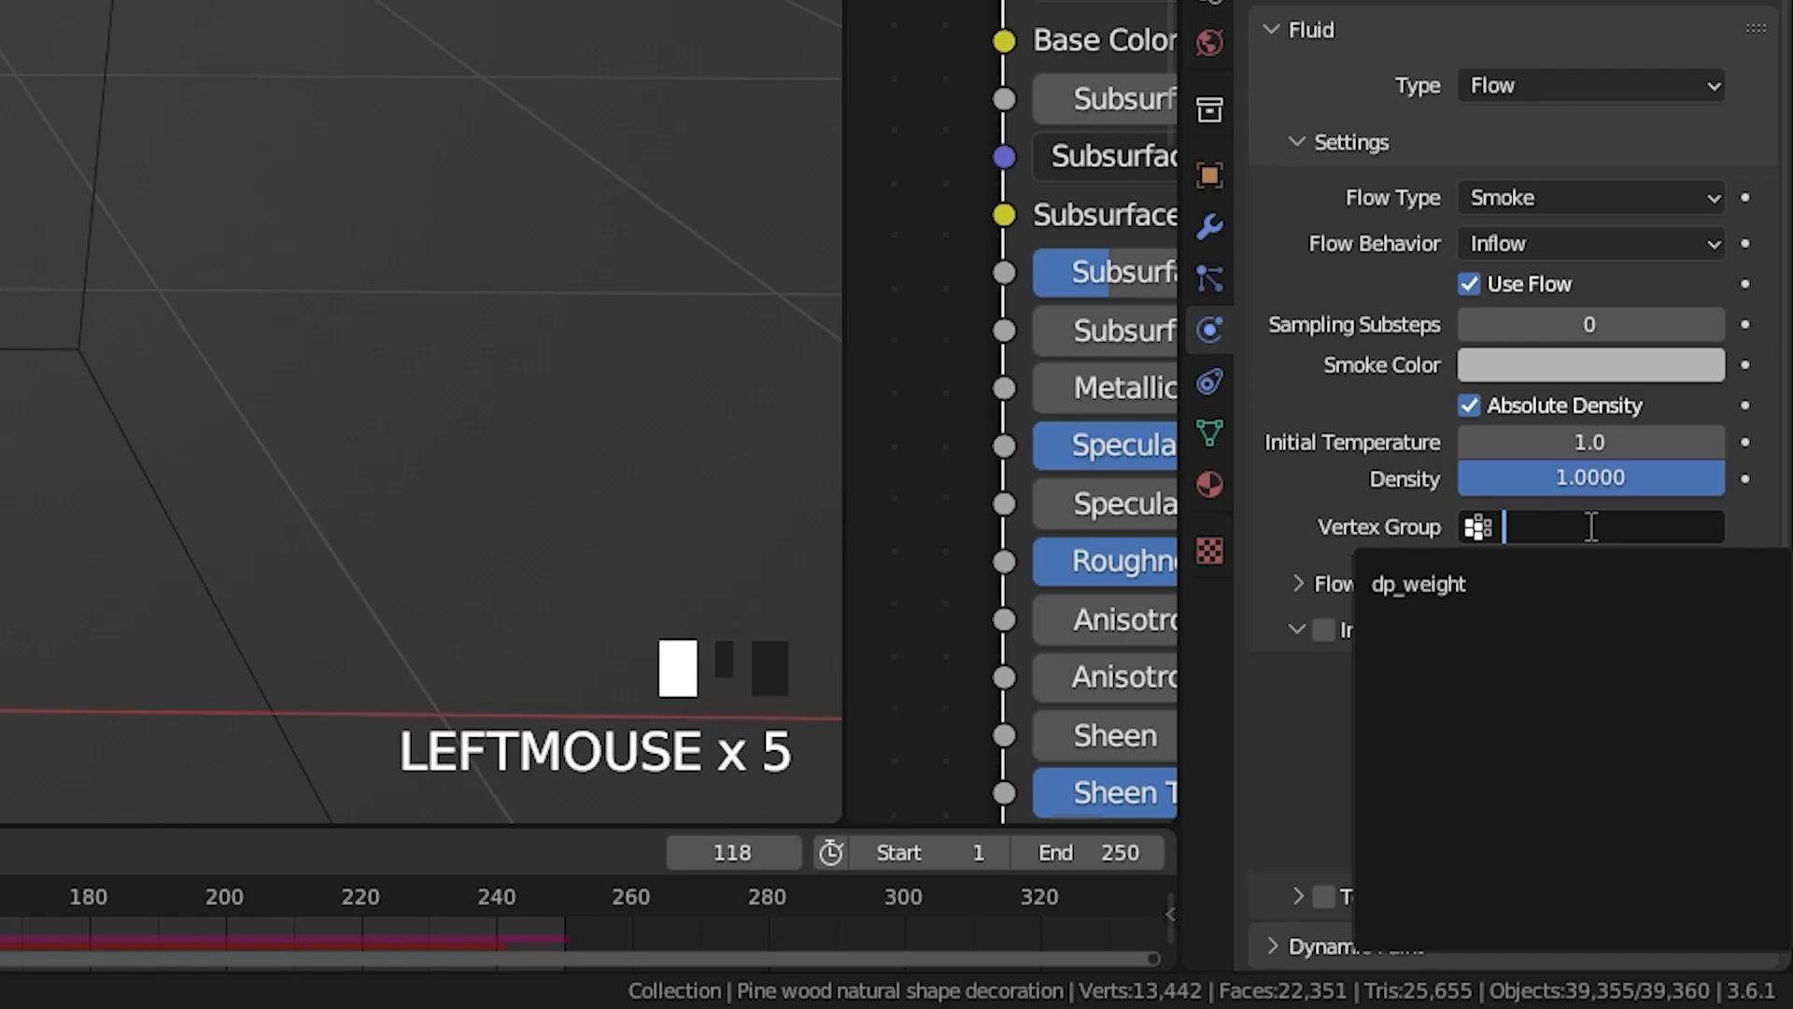
click(1420, 583)
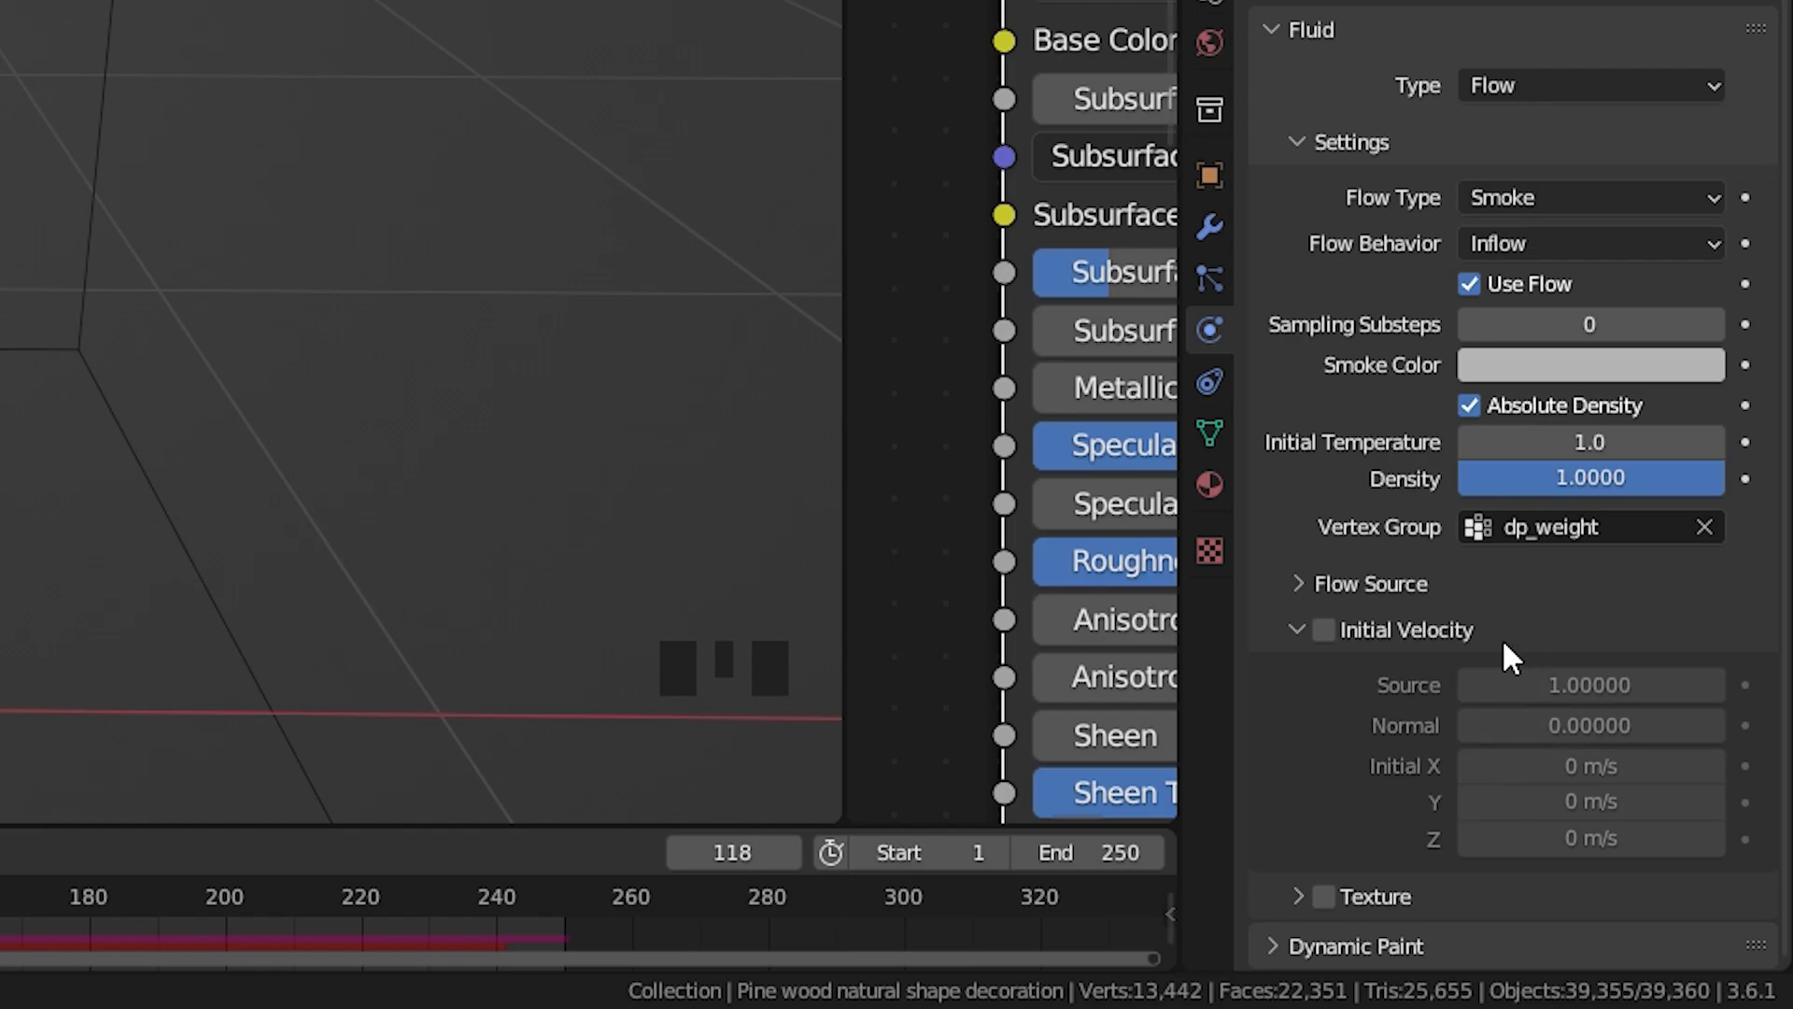
Step: Enable Initial Velocity for the wood's smoke flow and set its Normal value to 2
click(1327, 630)
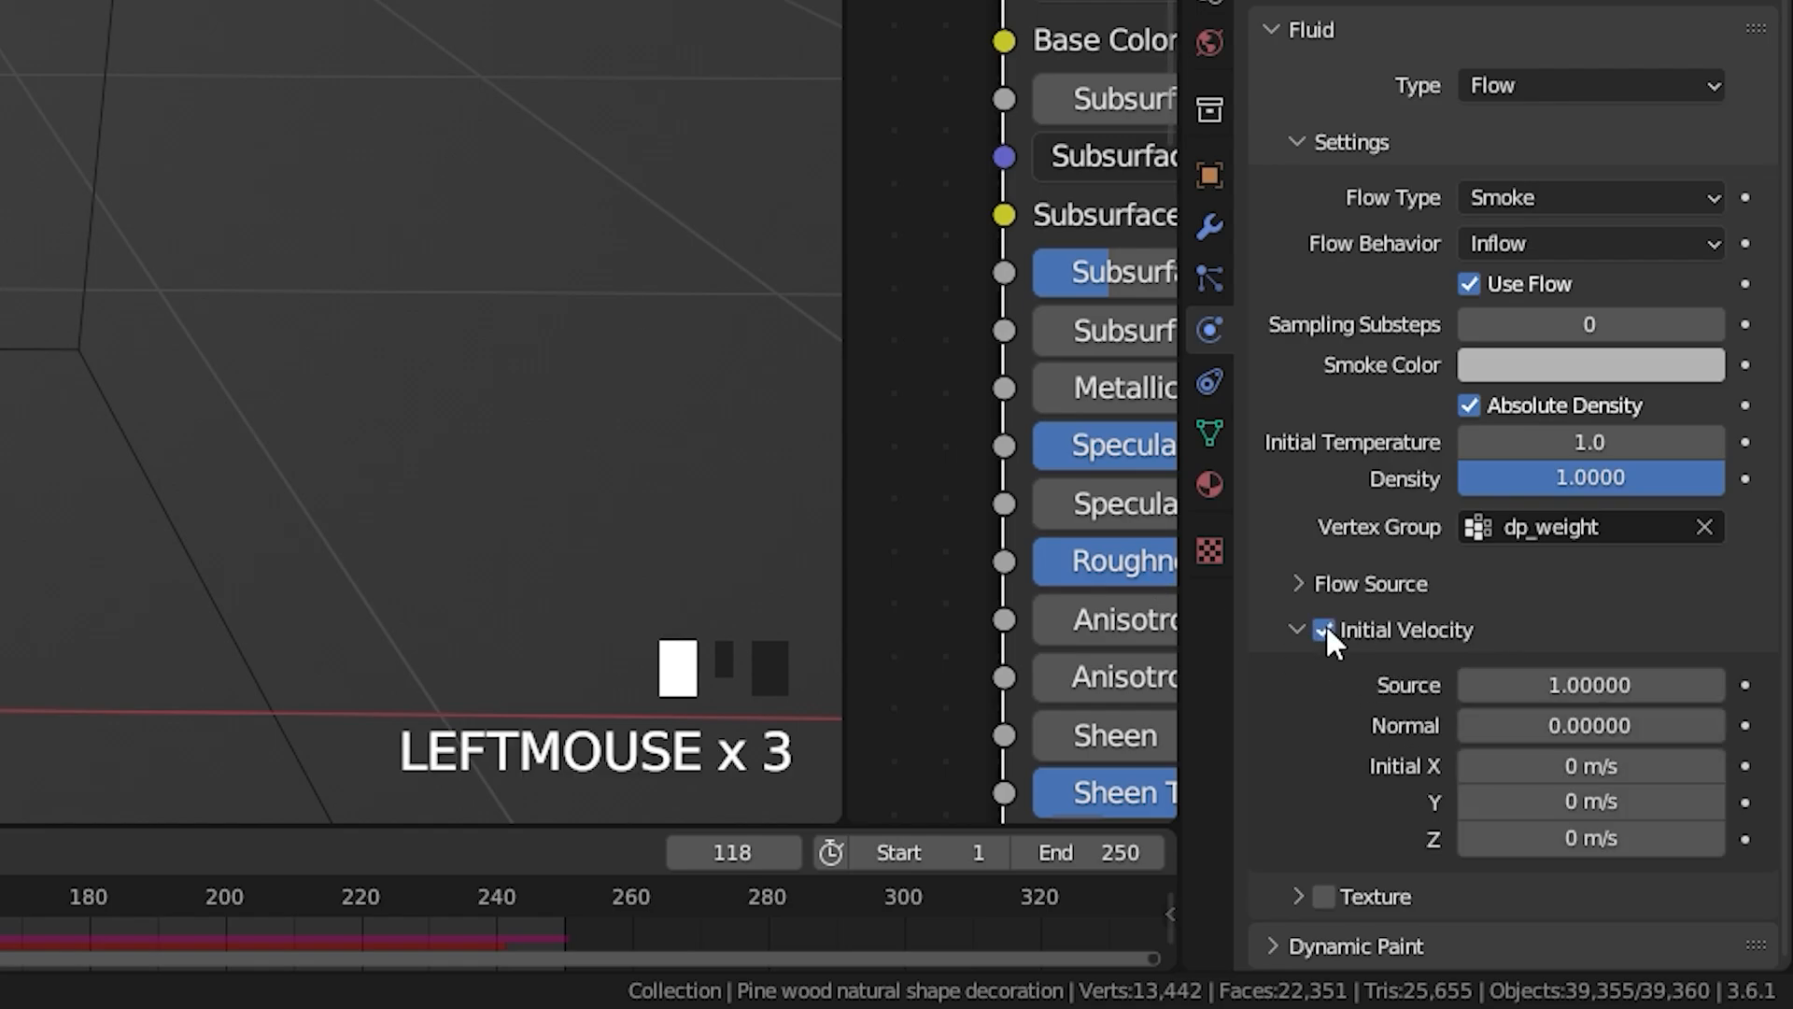
click(1577, 725)
text(2)
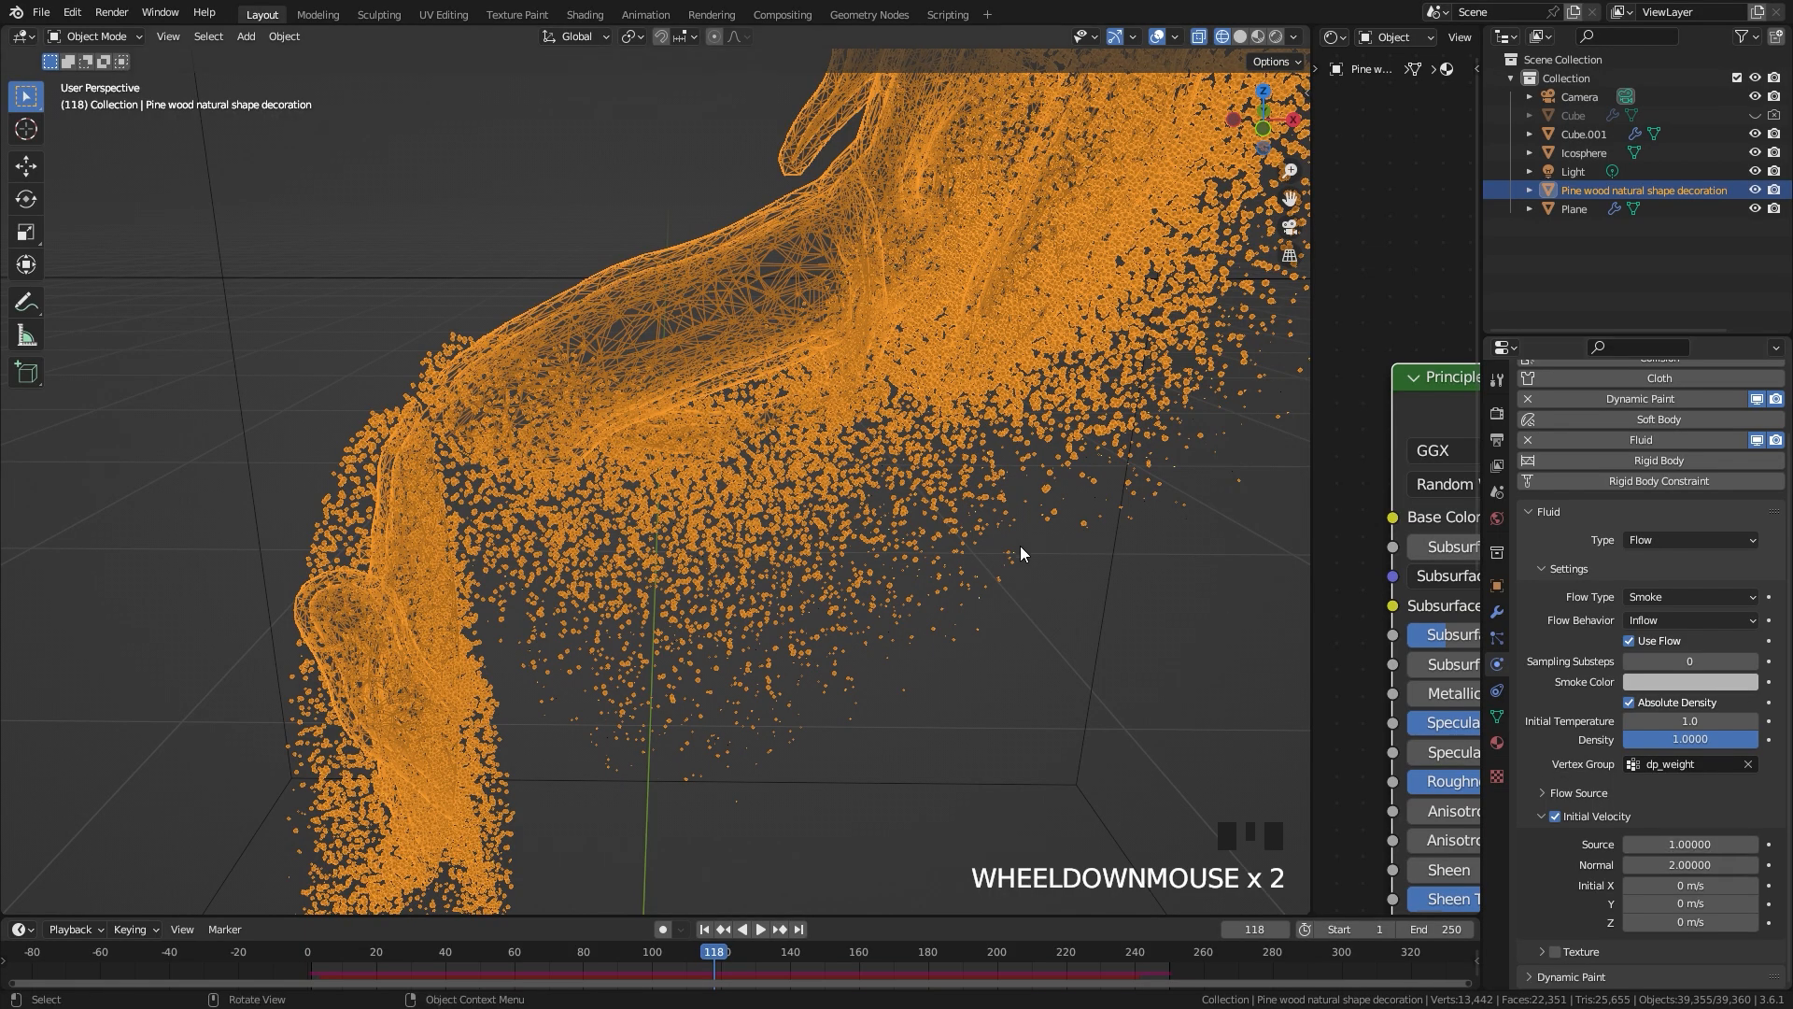
Step: Select the smoke domain cube and set its gas Vorticity to 0.1
scroll(846, 411, down, 4)
mouse_move(826, 456)
middle_down()
mouse_move(630, 425)
mouse_move(860, 444)
middle_up()
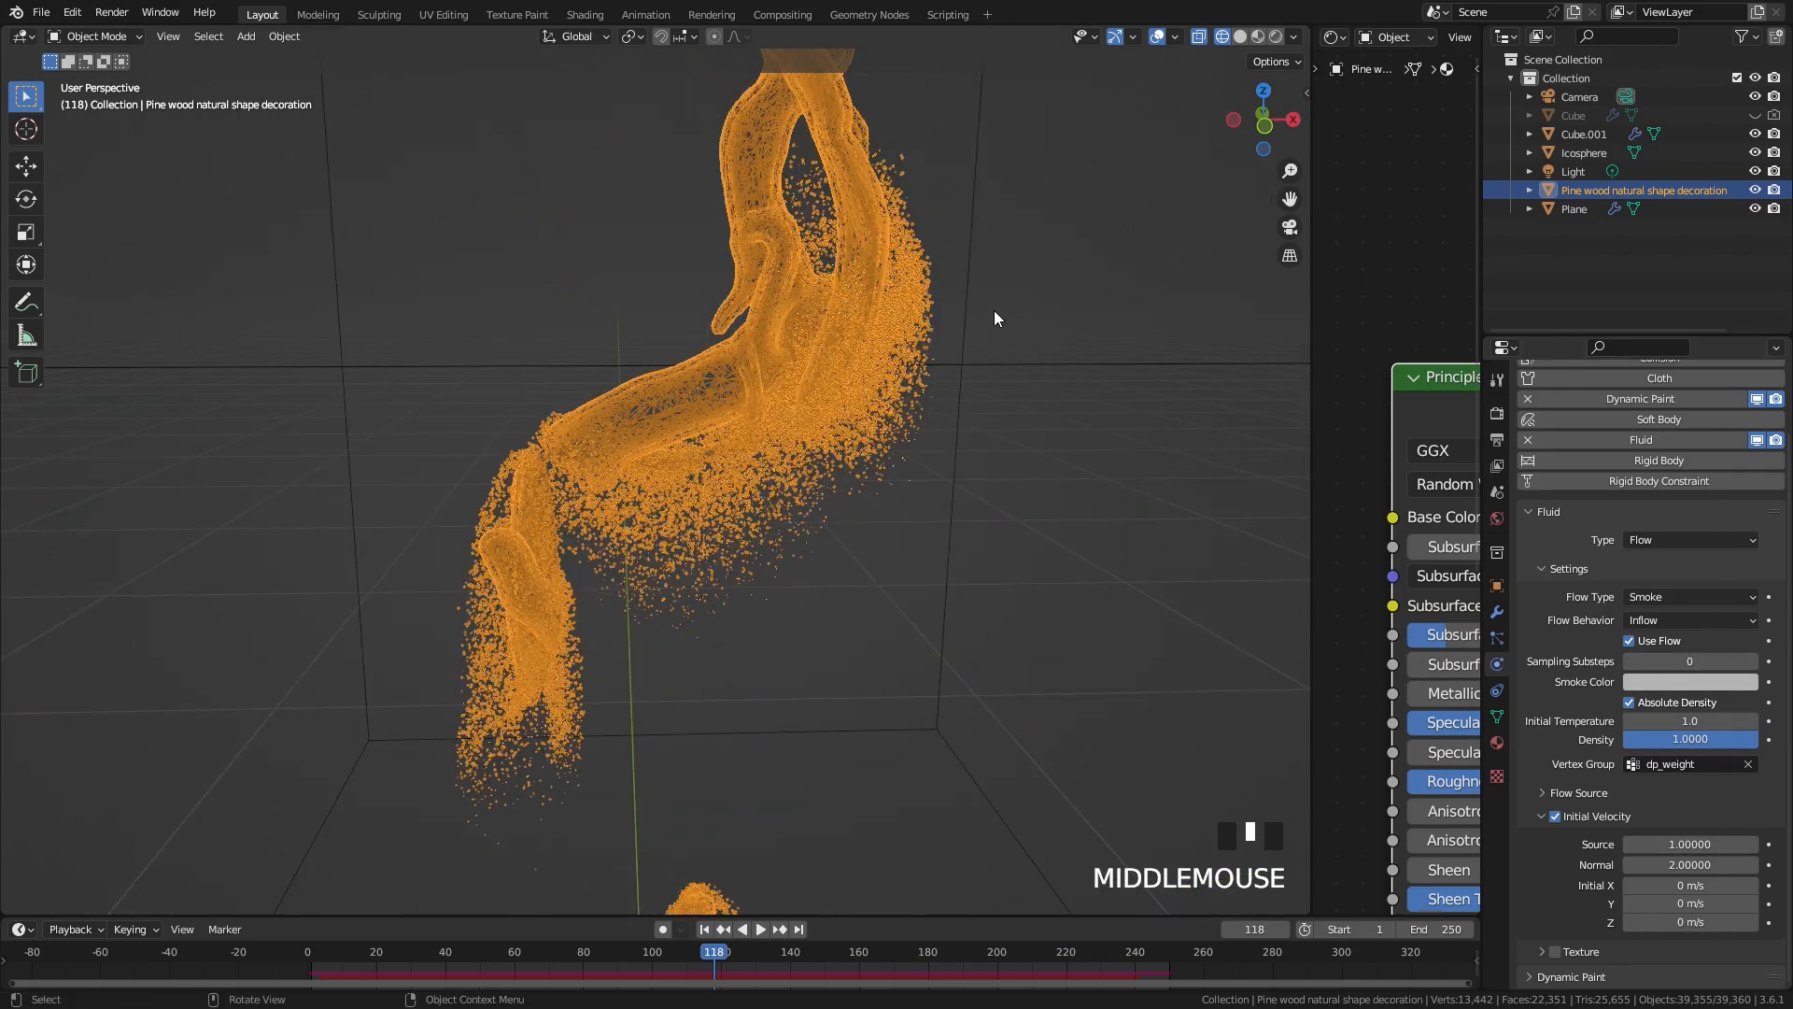
click(968, 245)
scroll(939, 464, down, 3)
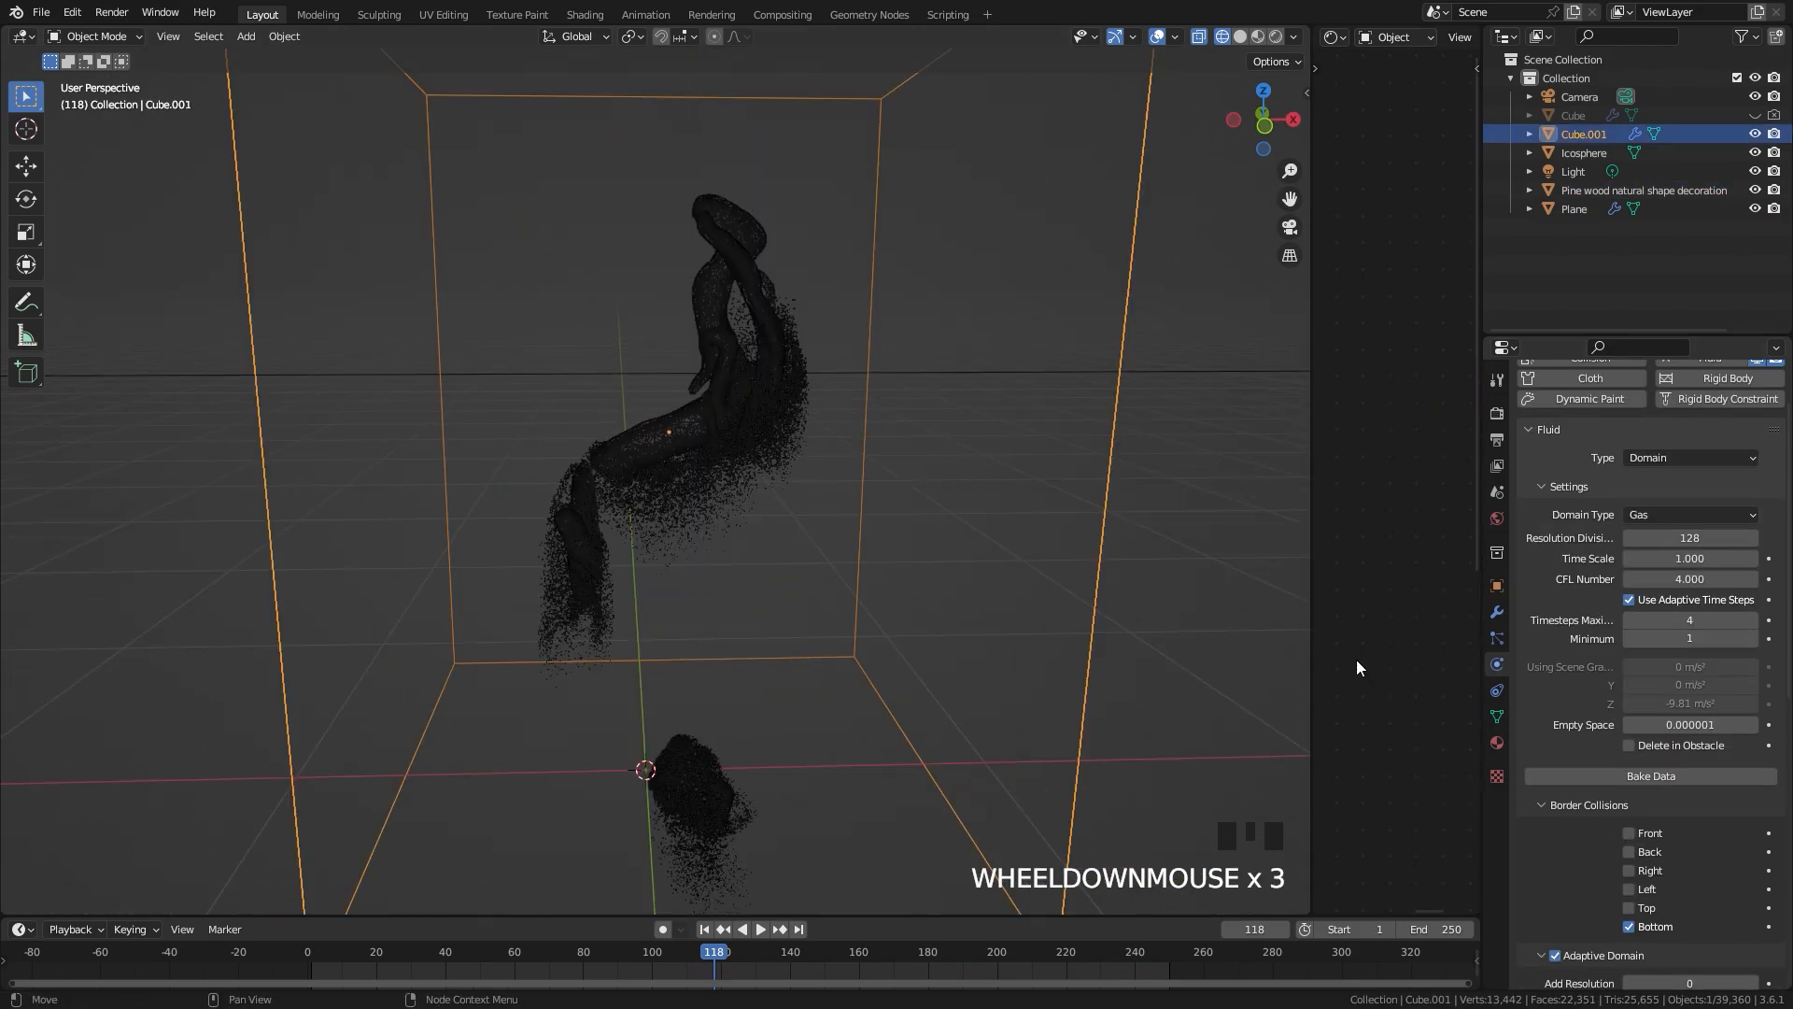
scroll(1706, 729, down, 12)
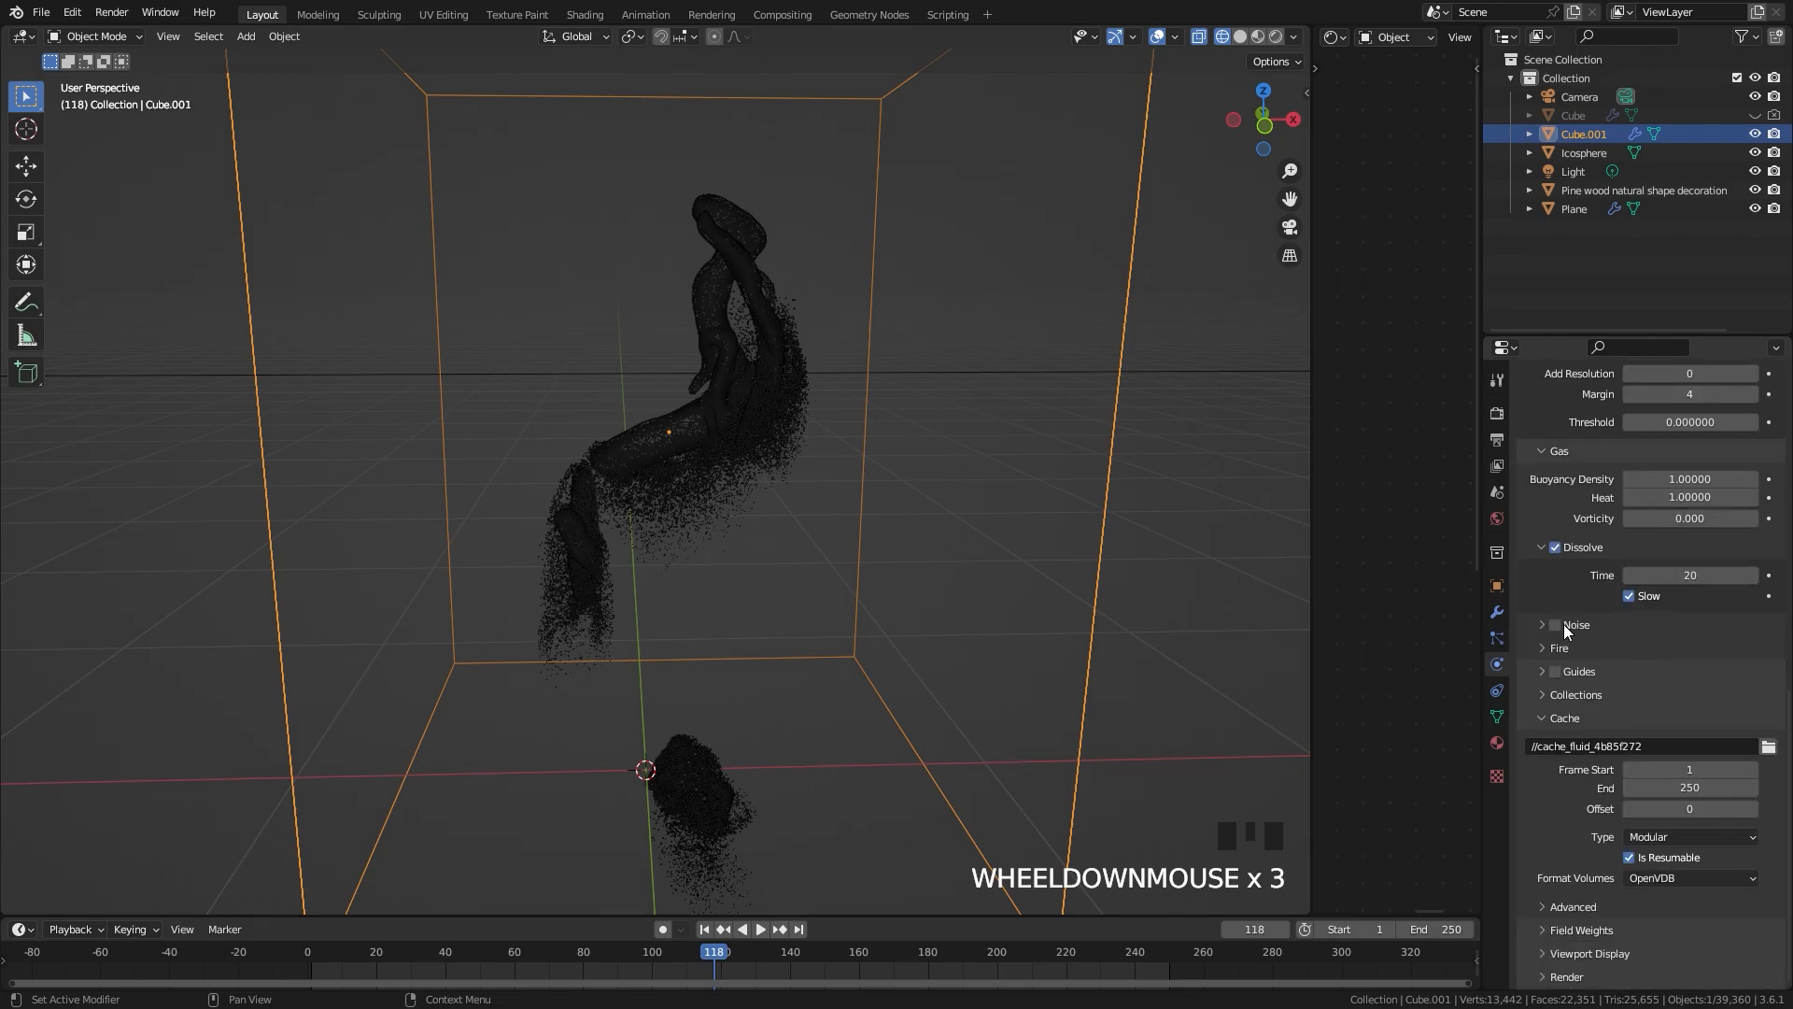
scroll(1563, 624, up, 4)
click(1690, 663)
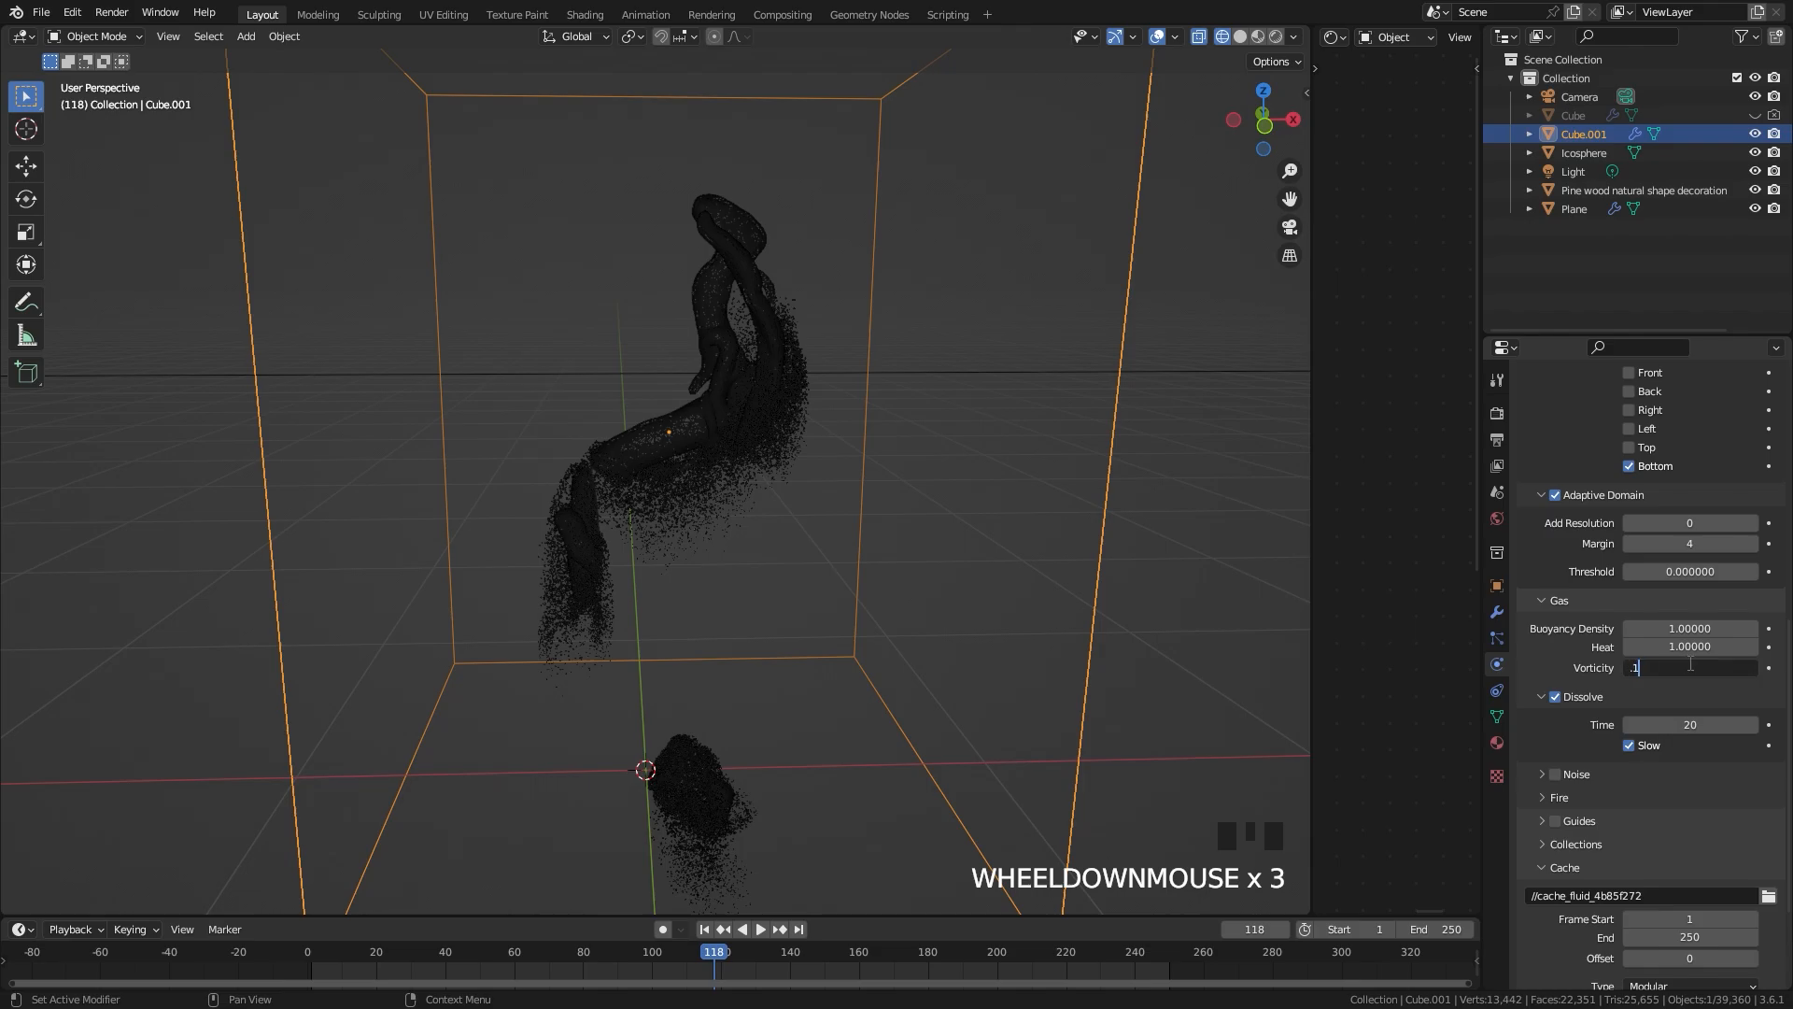
click(1689, 664)
scroll(1690, 663, down, 4)
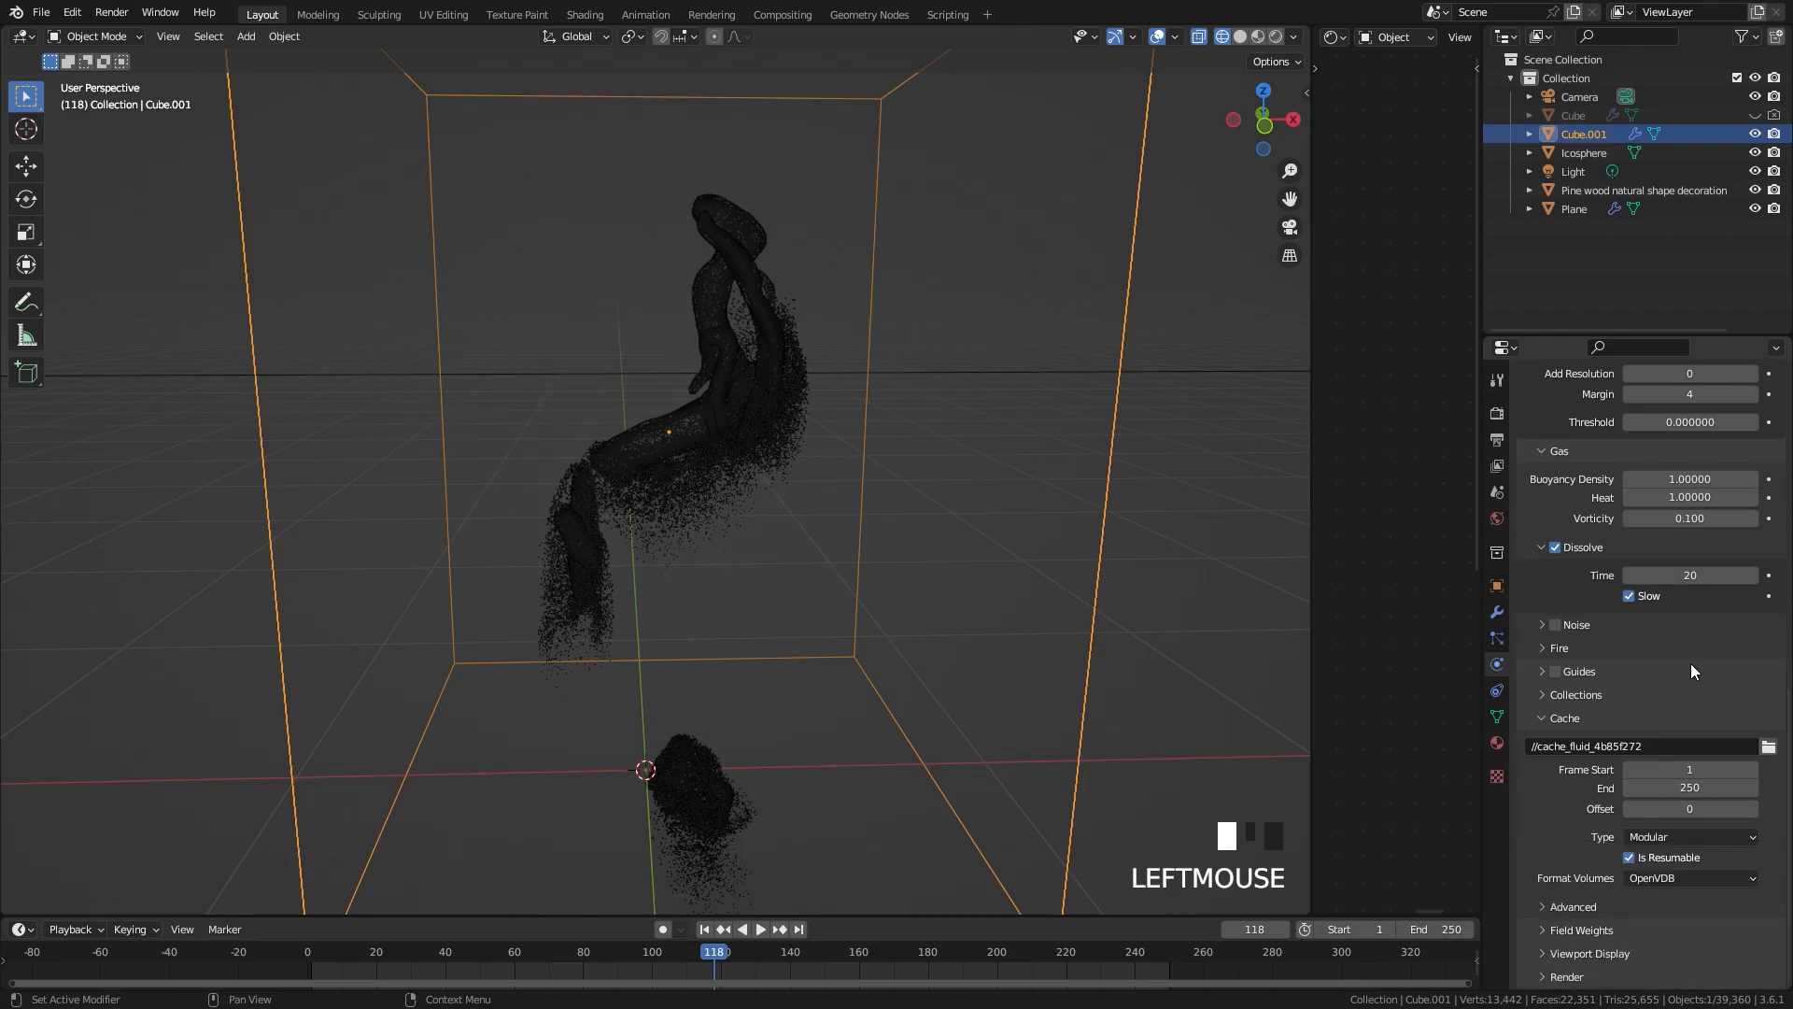
Step: Save the file and bake the gas domain's simulation data
key(ctrl+s)
middle_drag(1027, 659, 836, 663)
scroll(839, 663, up, 4)
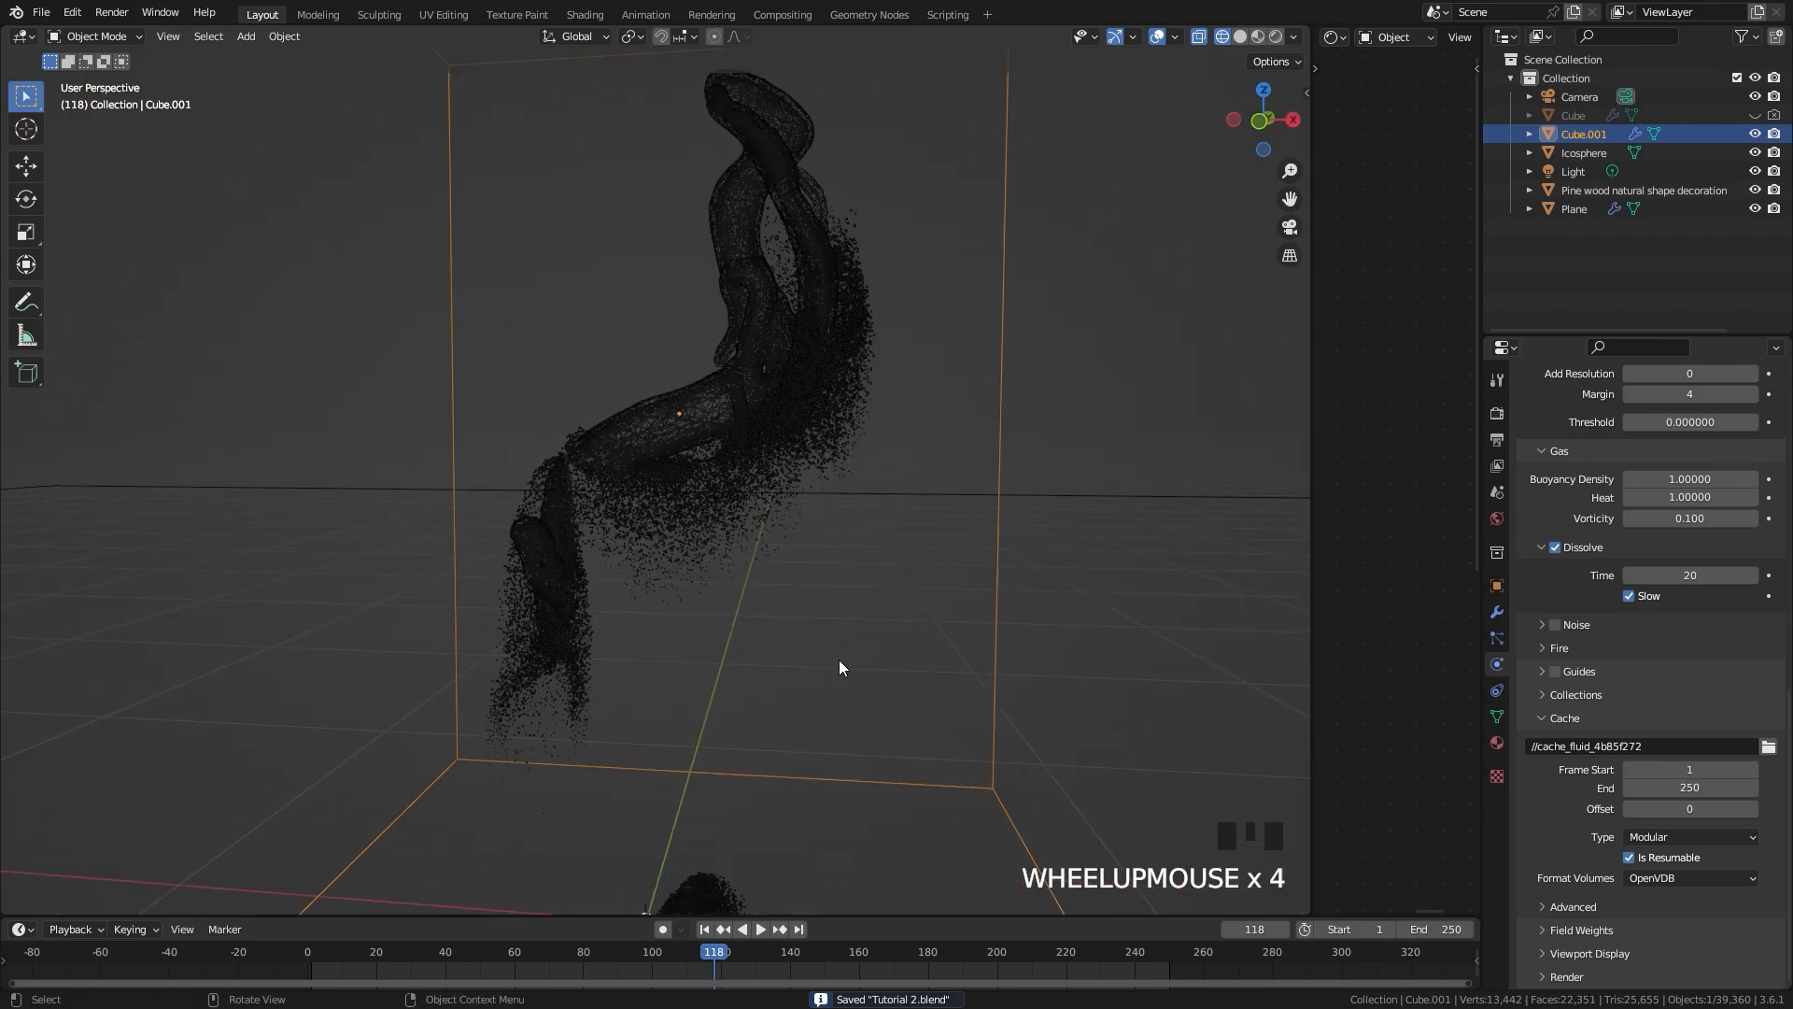
scroll(1677, 820, up, 15)
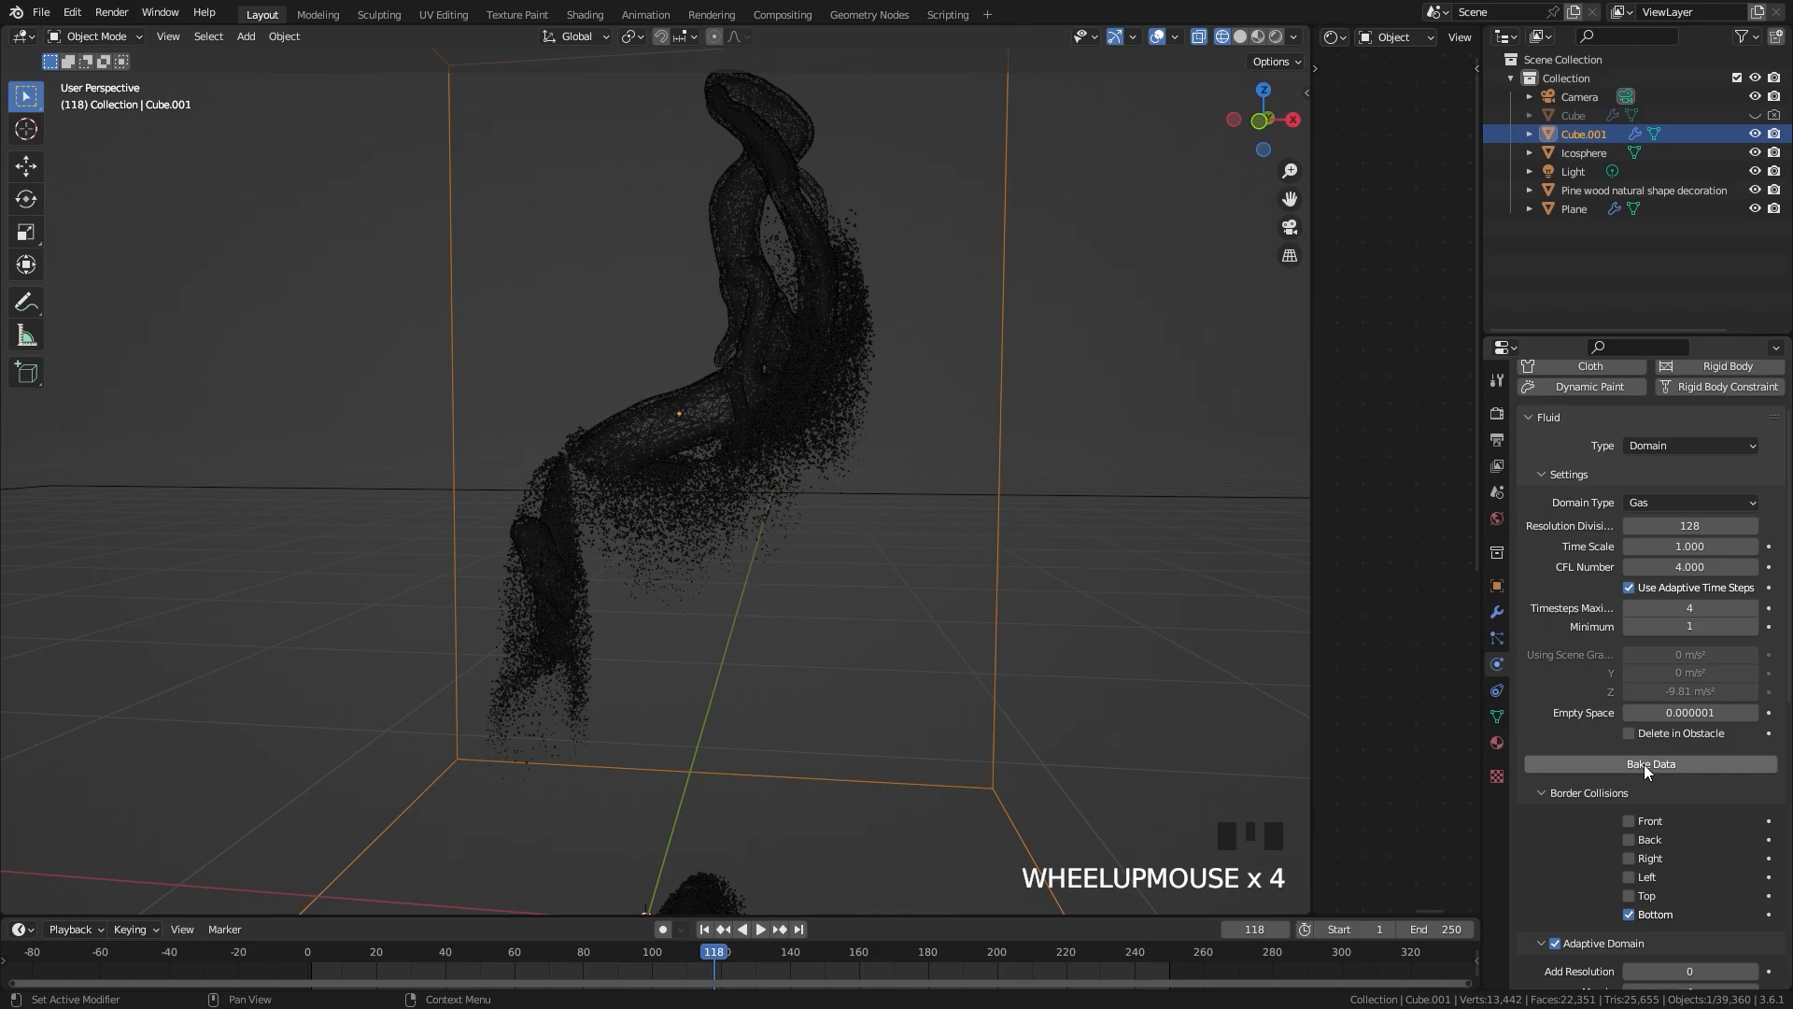
key(ctrl+s)
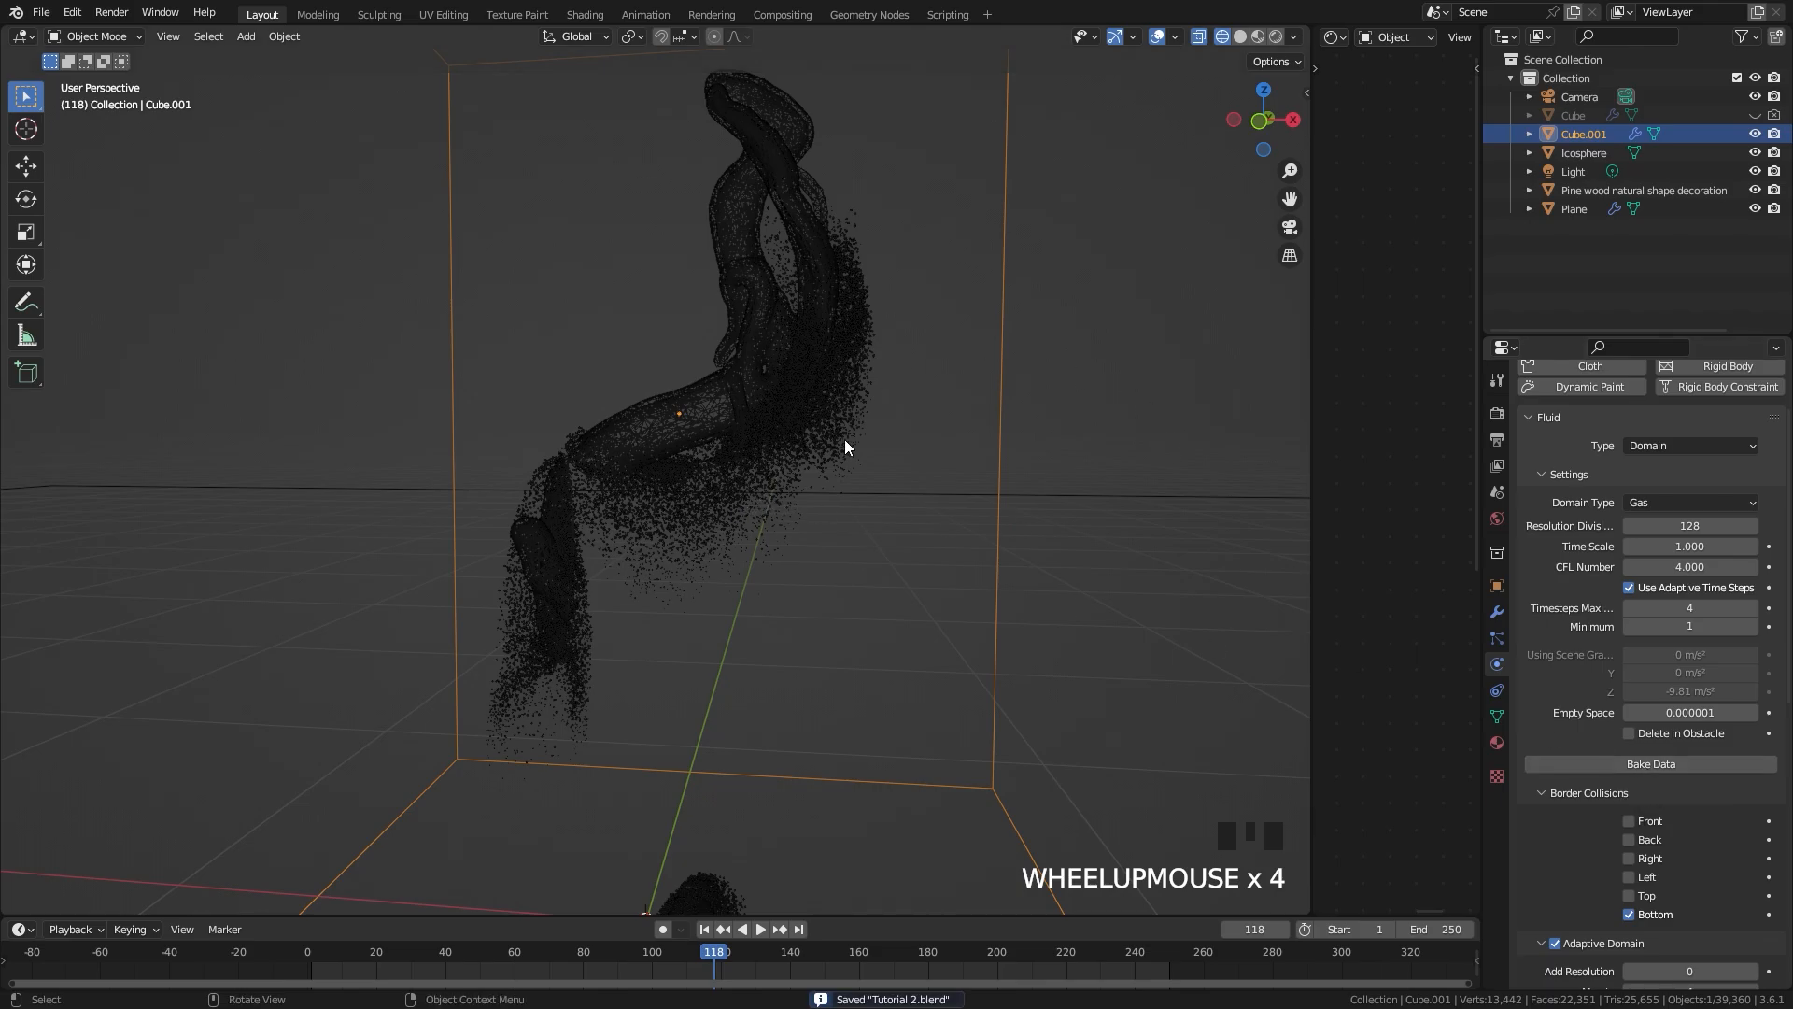
click(1640, 767)
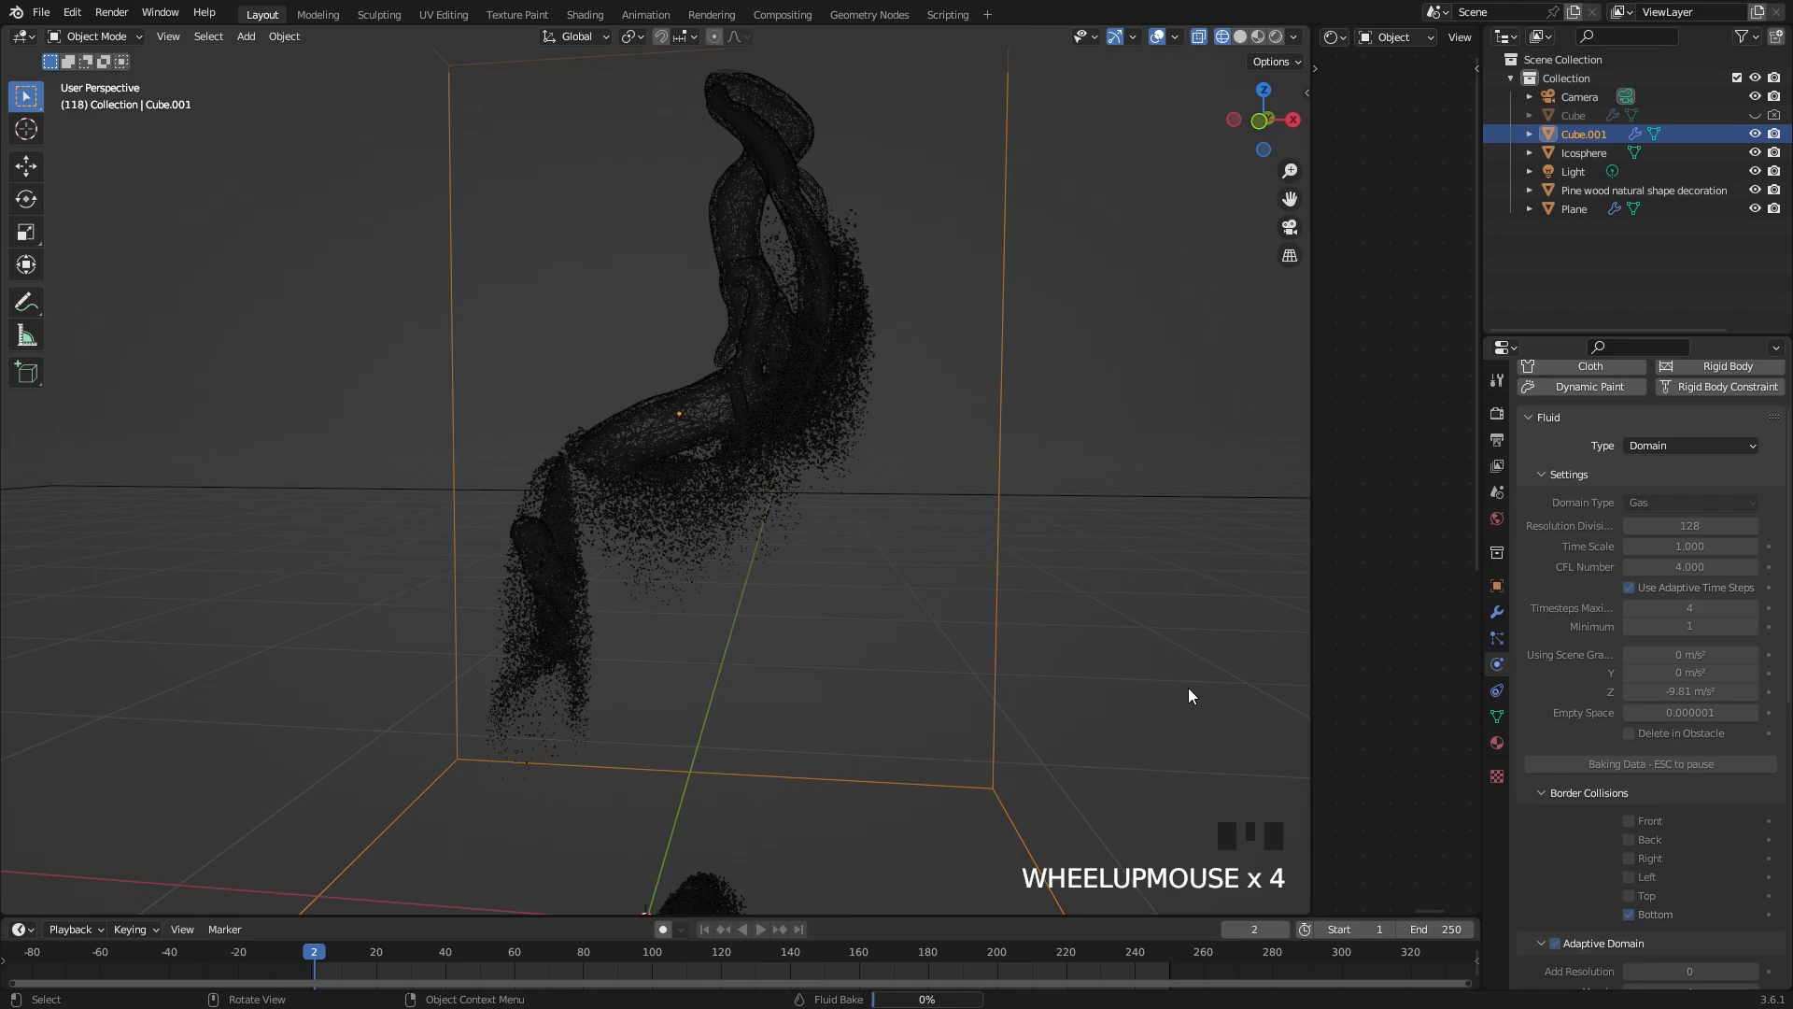
Step: Widen the shader editor, create a new material for the domain cube, and delete its default surface shader
drag(1310, 562, 892, 561)
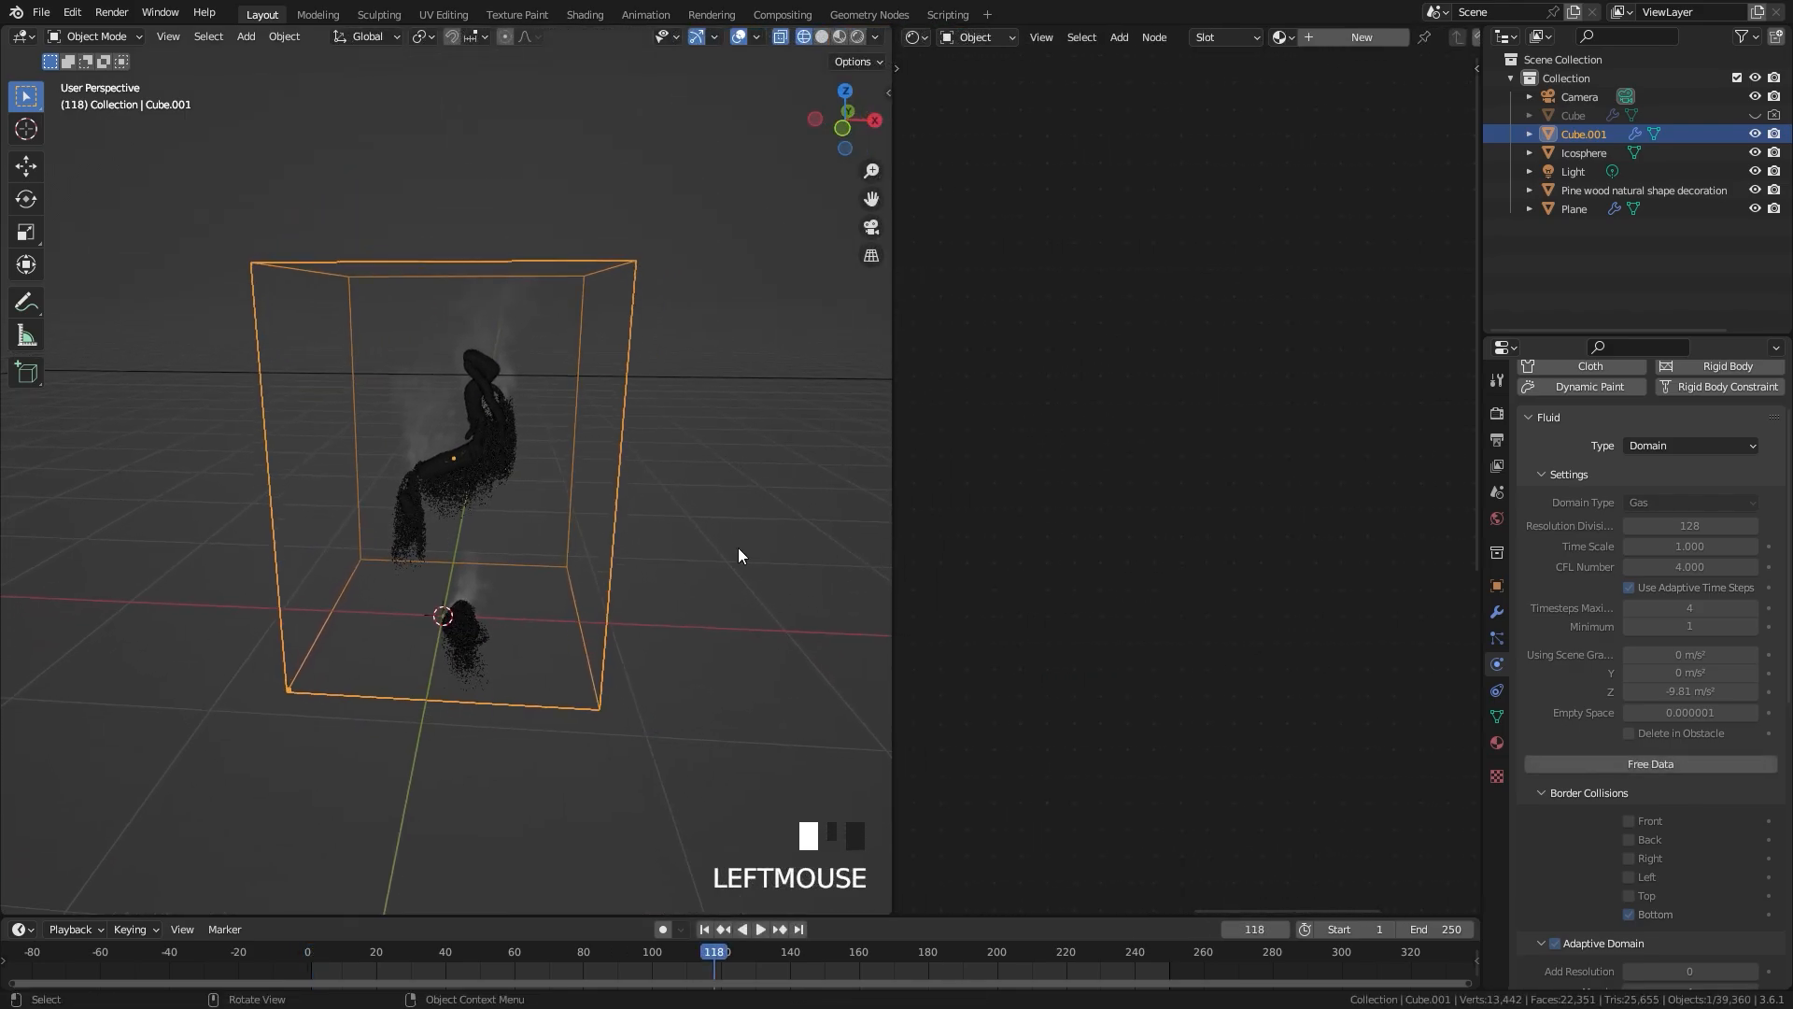
scroll(474, 451, up, 4)
middle_drag(480, 404, 717, 248)
click(1337, 40)
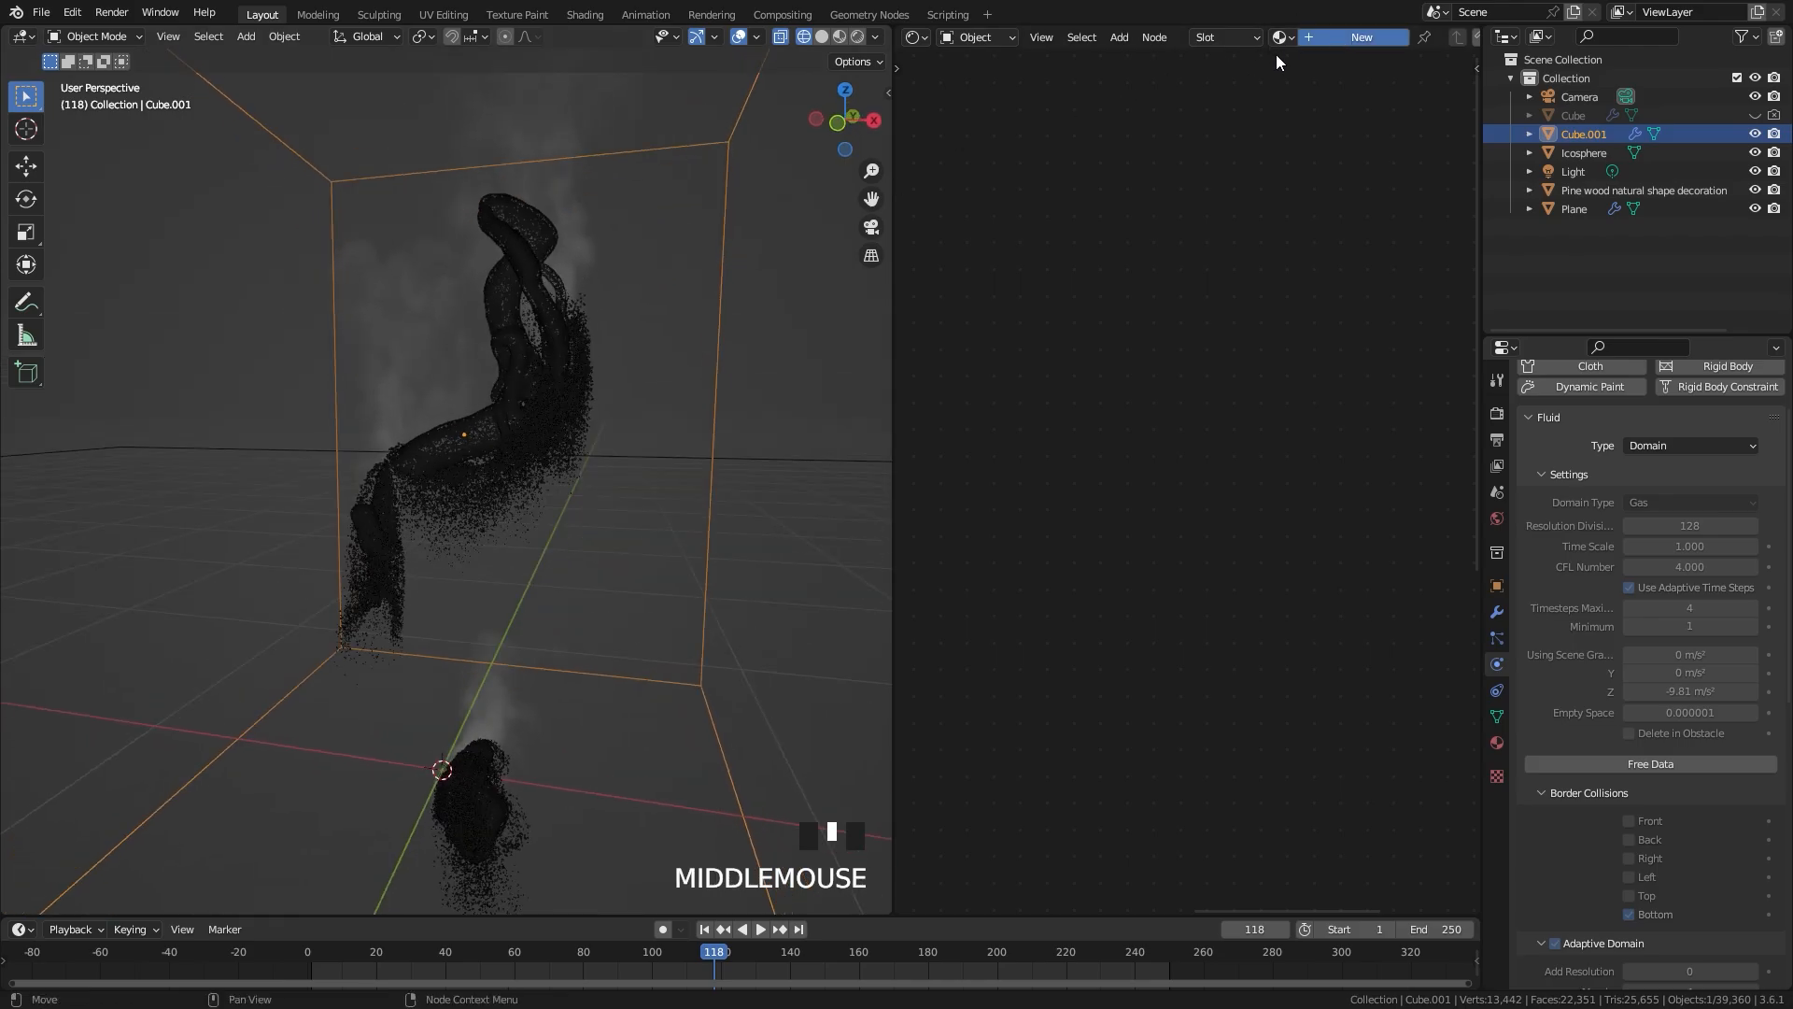
key(x)
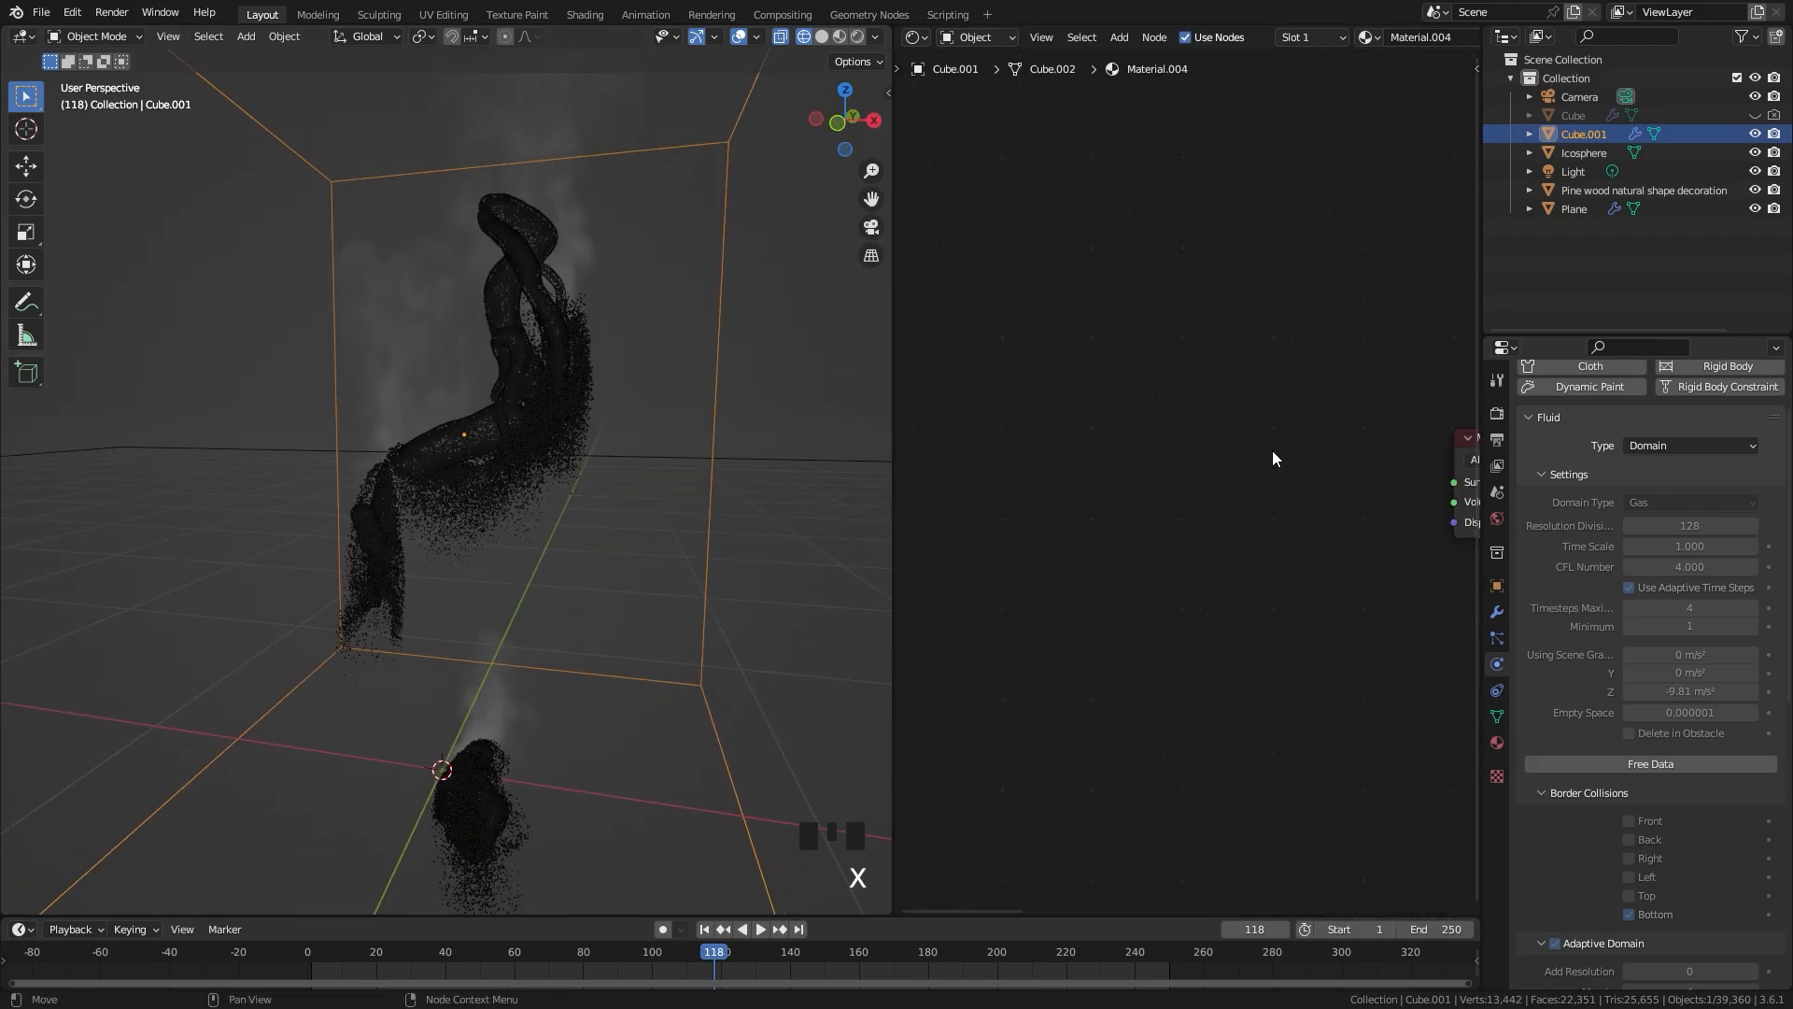
Step: Add a Principled Volume shader and connect its Volume output to the Volume input of the Material Output
middle_drag(1274, 453, 1134, 469)
key(shift+a)
mouse_move(1060, 525)
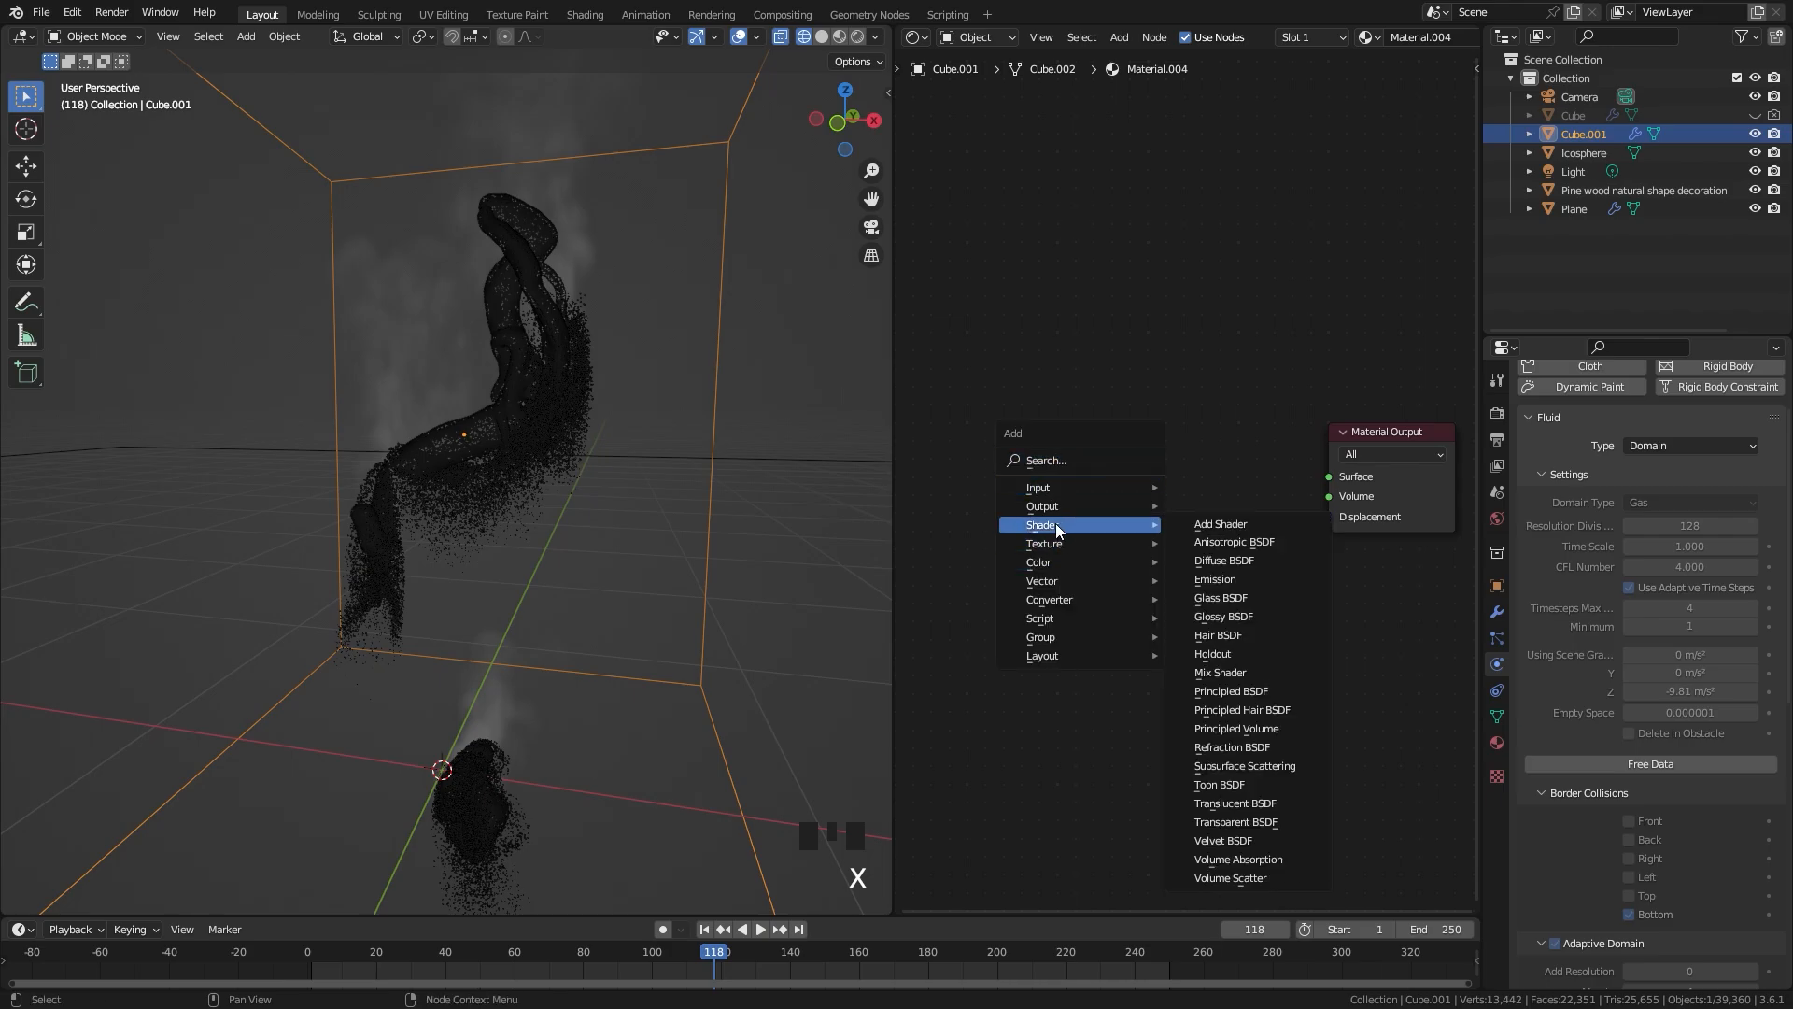
click(1222, 735)
click(982, 432)
drag(1201, 447, 1229, 385)
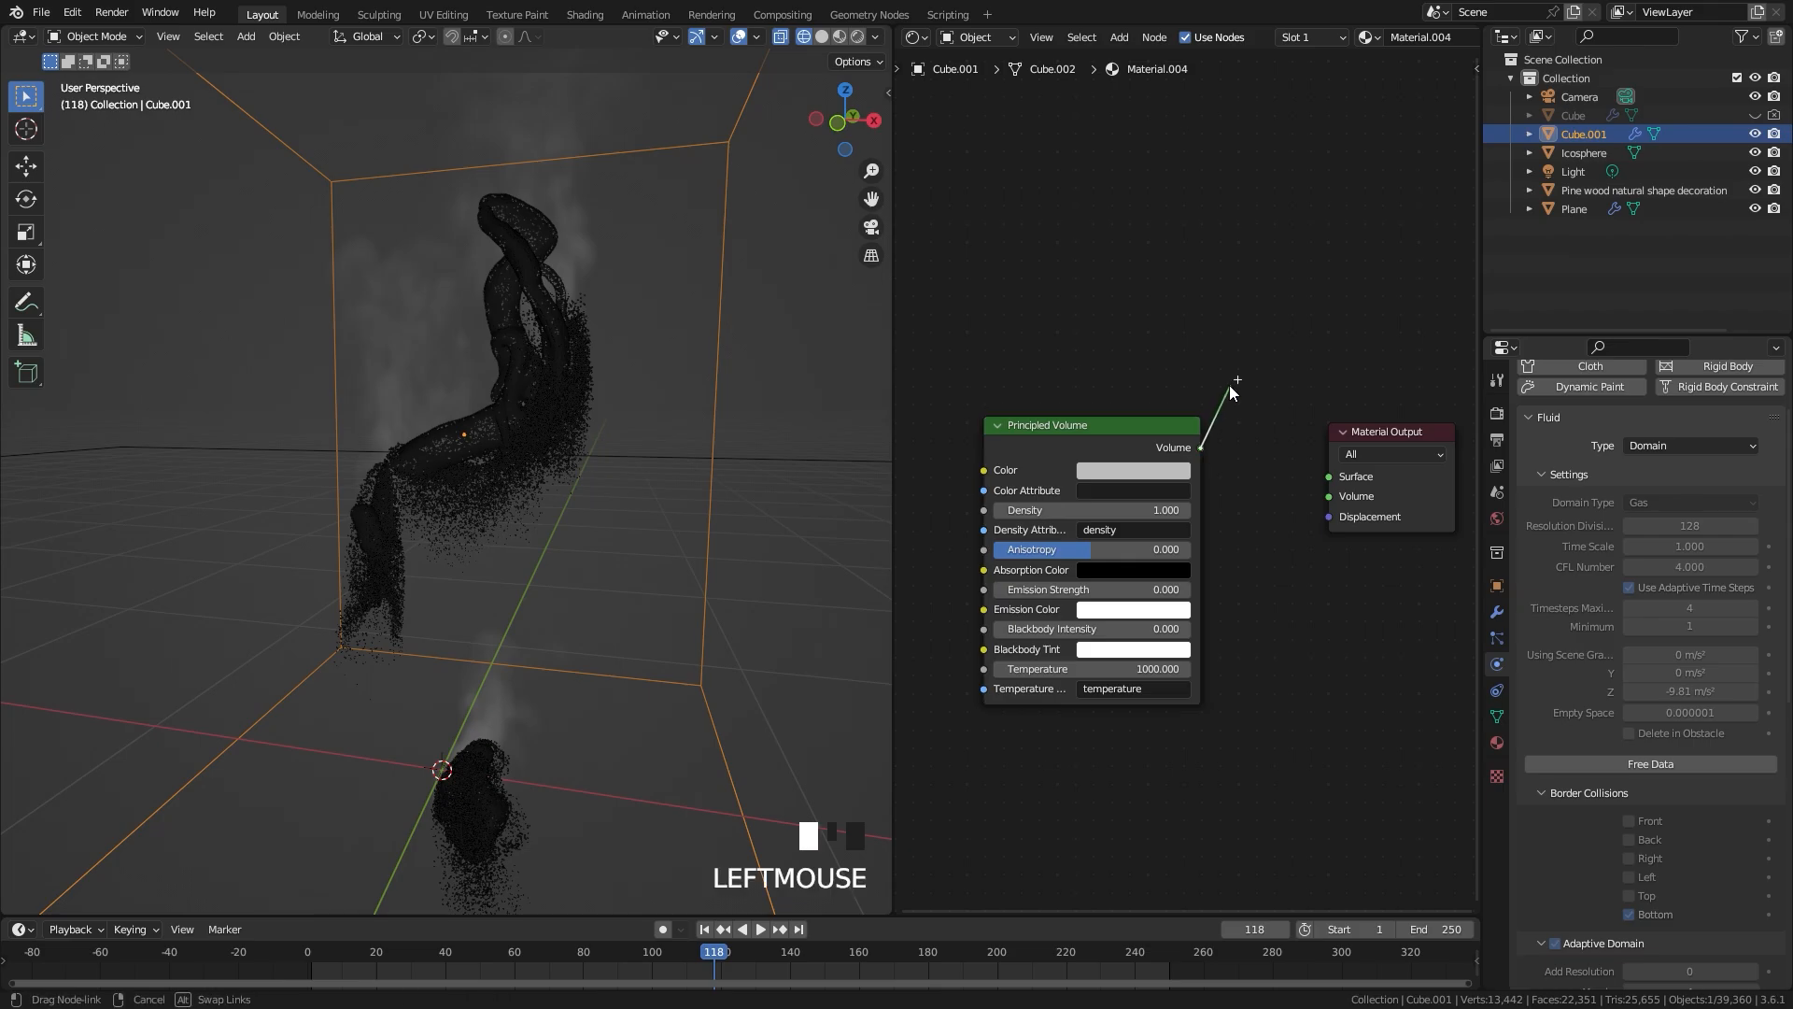
drag(1308, 448, 1326, 496)
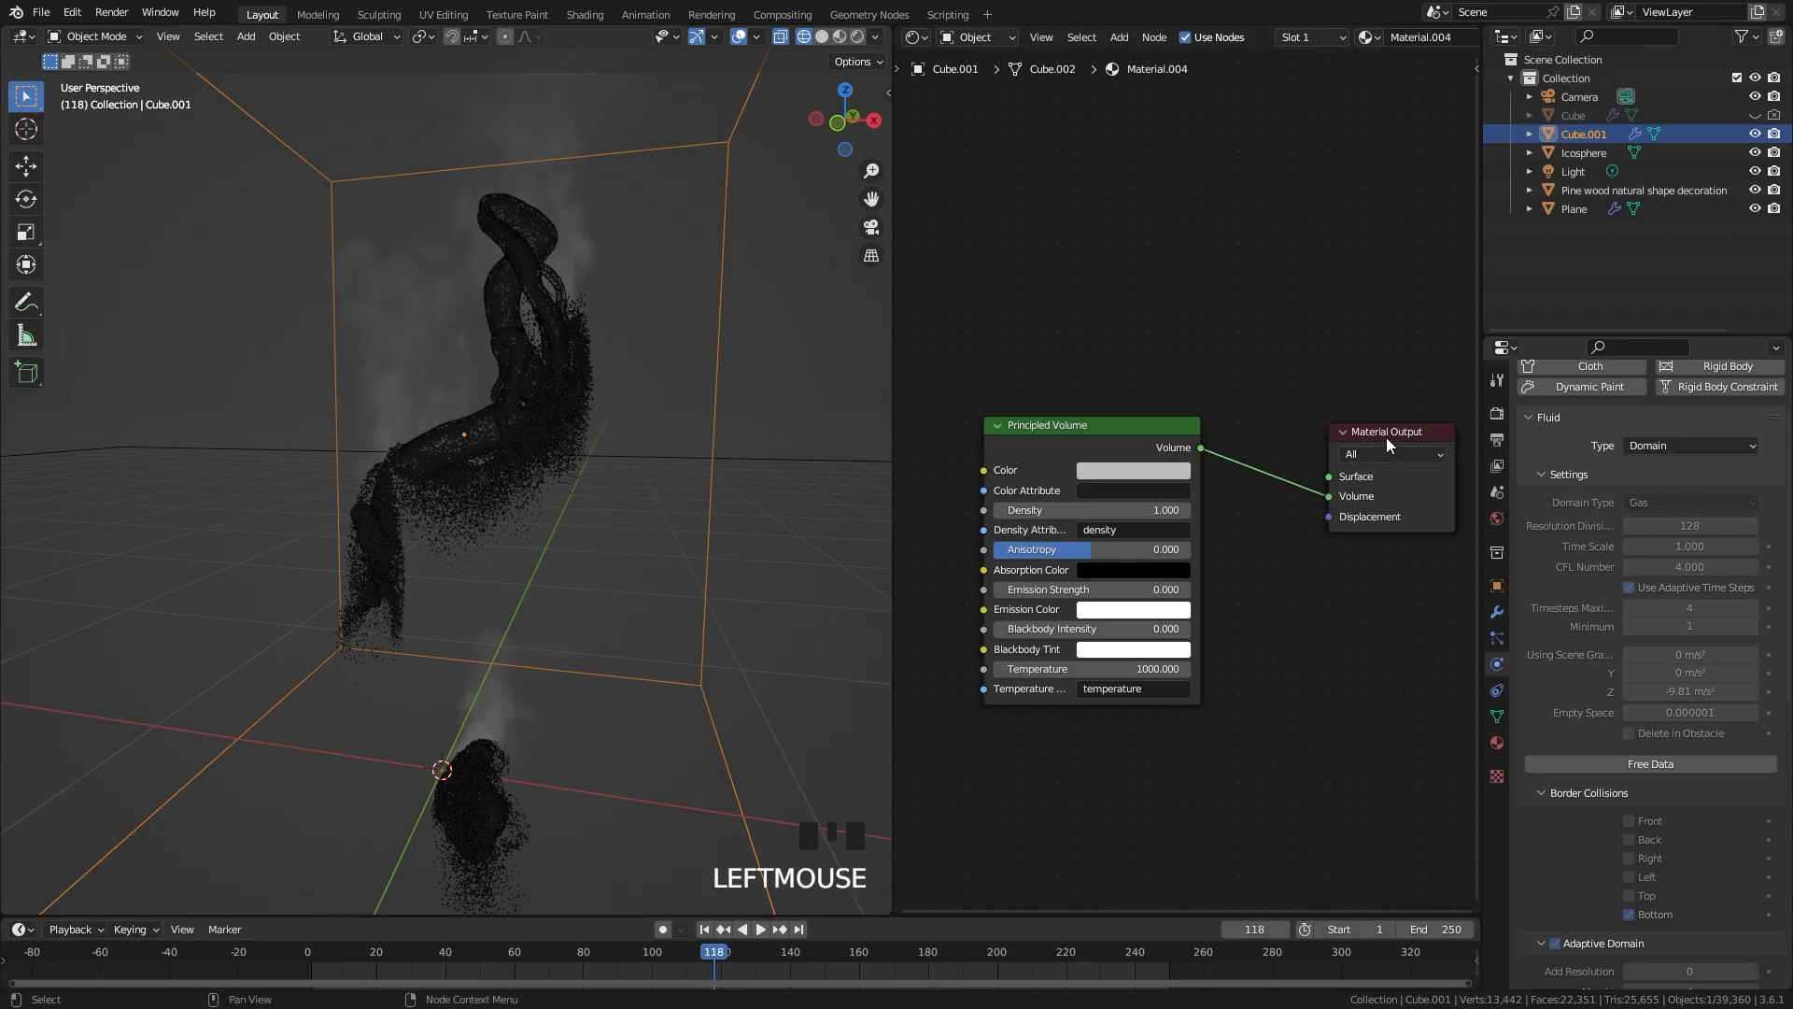
Step: Set the Principled Volume's Density to 5
scroll(1214, 477, up, 2)
click(1049, 521)
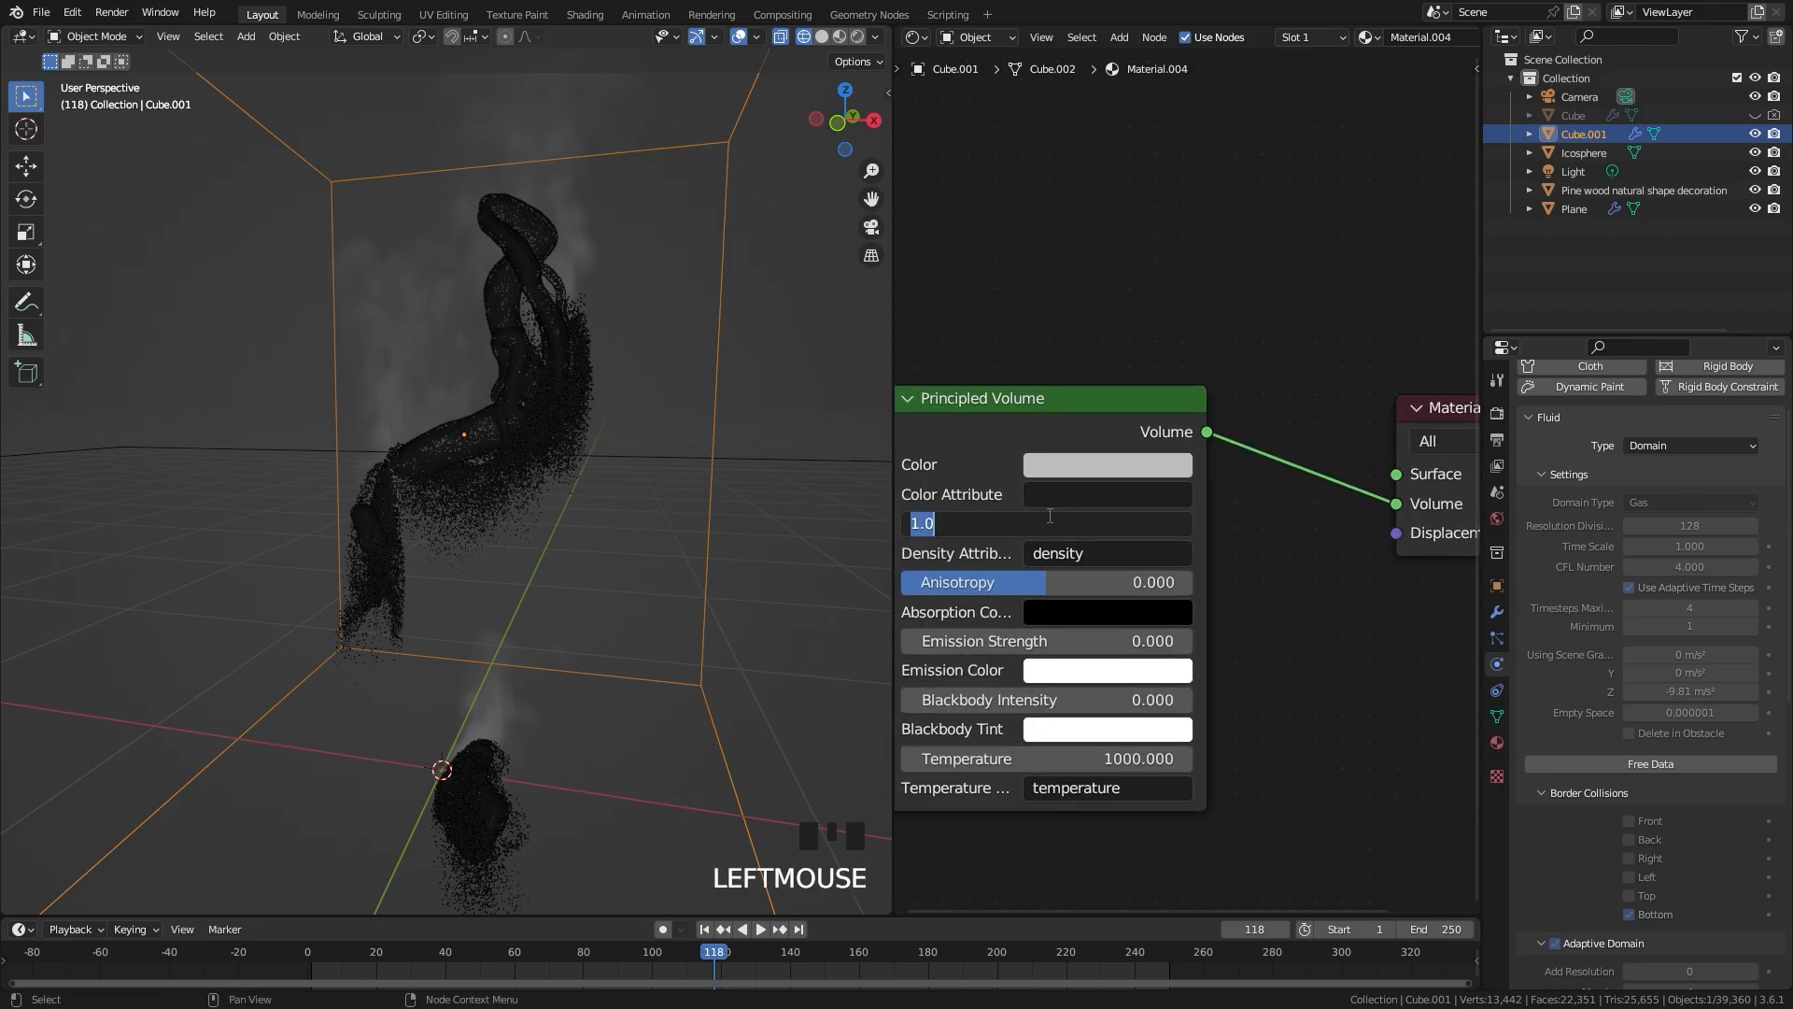
text(5)
click(1112, 342)
Step: Preview the smoke and glowing particles in rendered viewport shading
scroll(458, 561, down, 2)
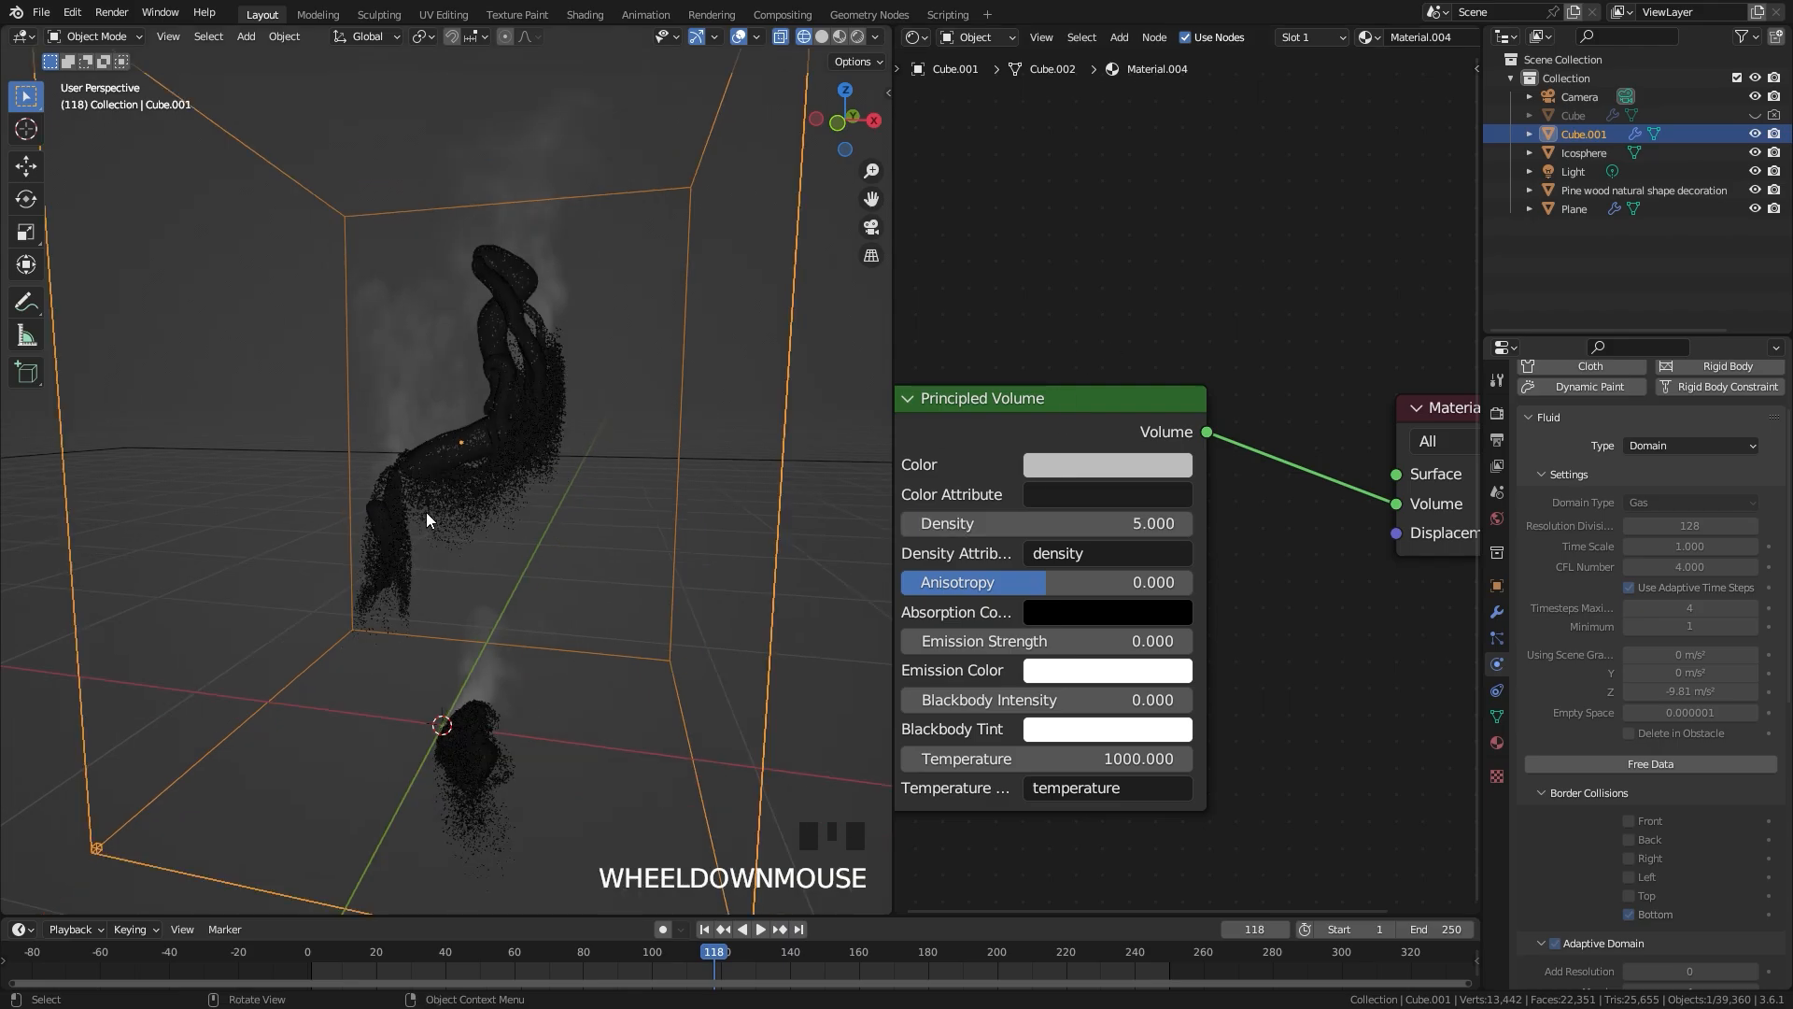
middle_drag(429, 512, 446, 523)
key(z)
click(678, 249)
scroll(654, 271, up, 3)
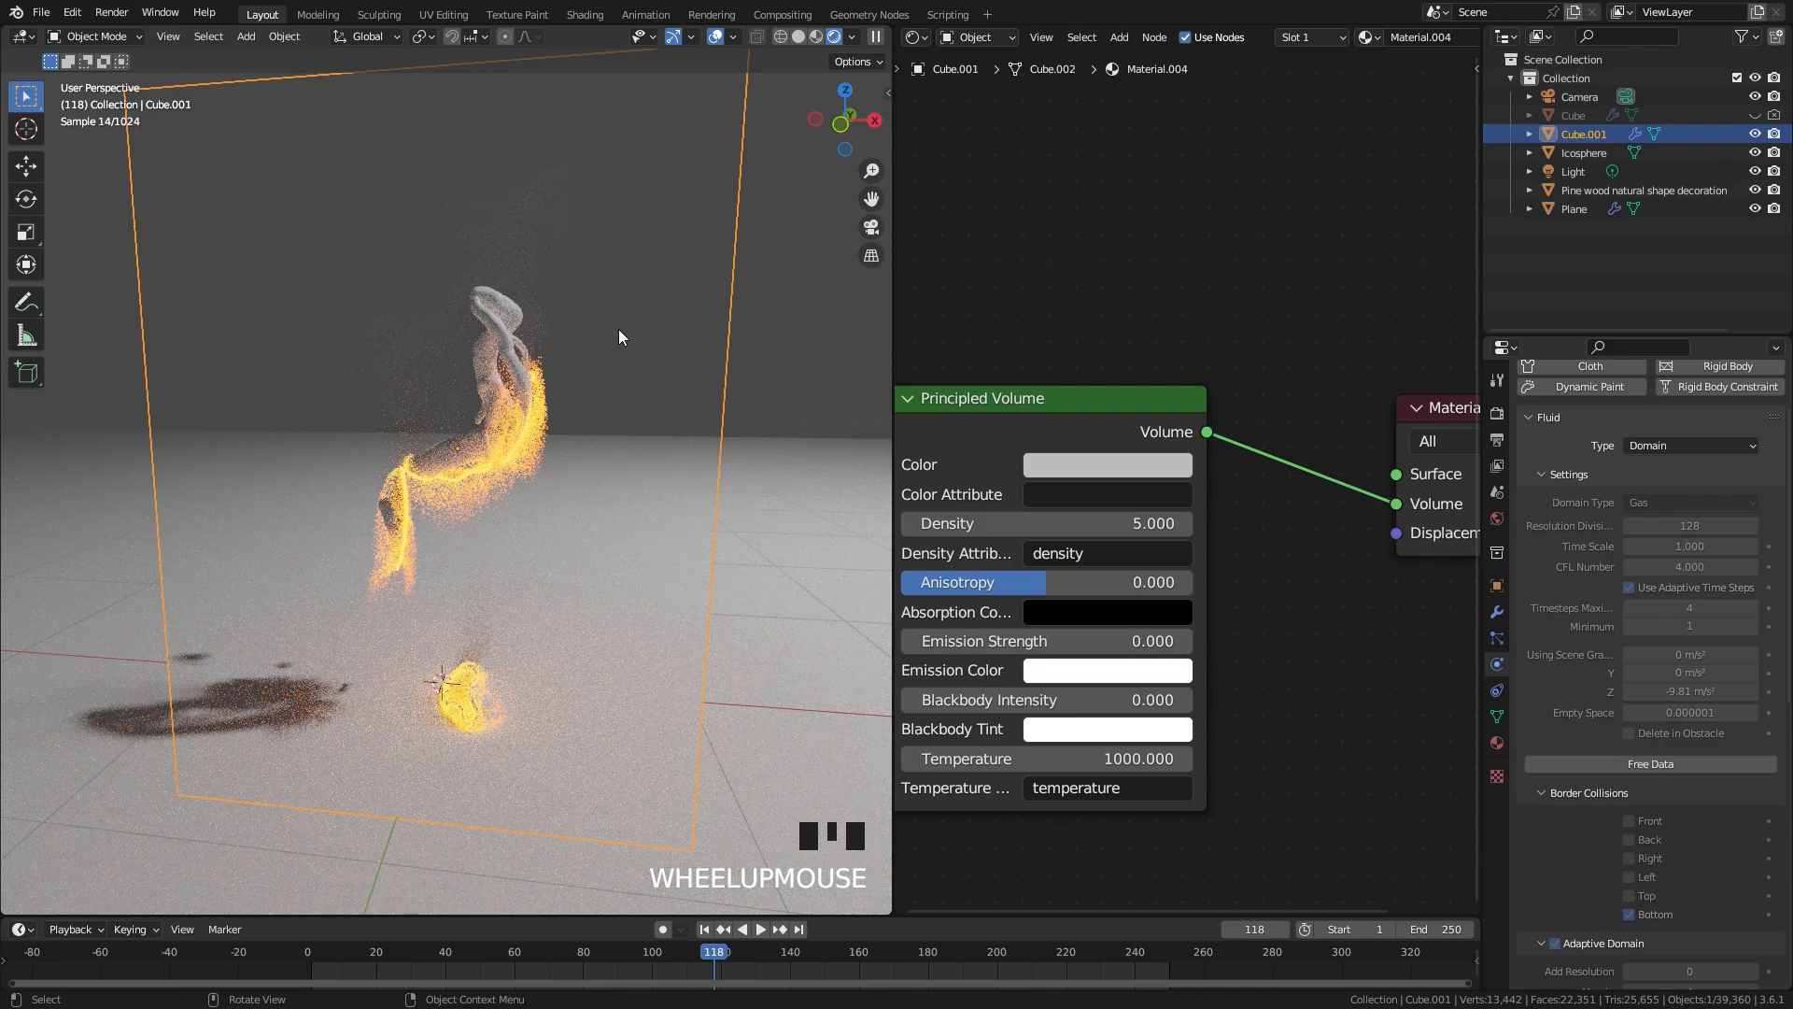
Step: Set the Principled Volume's Density to 15 and save the file
click(1082, 526)
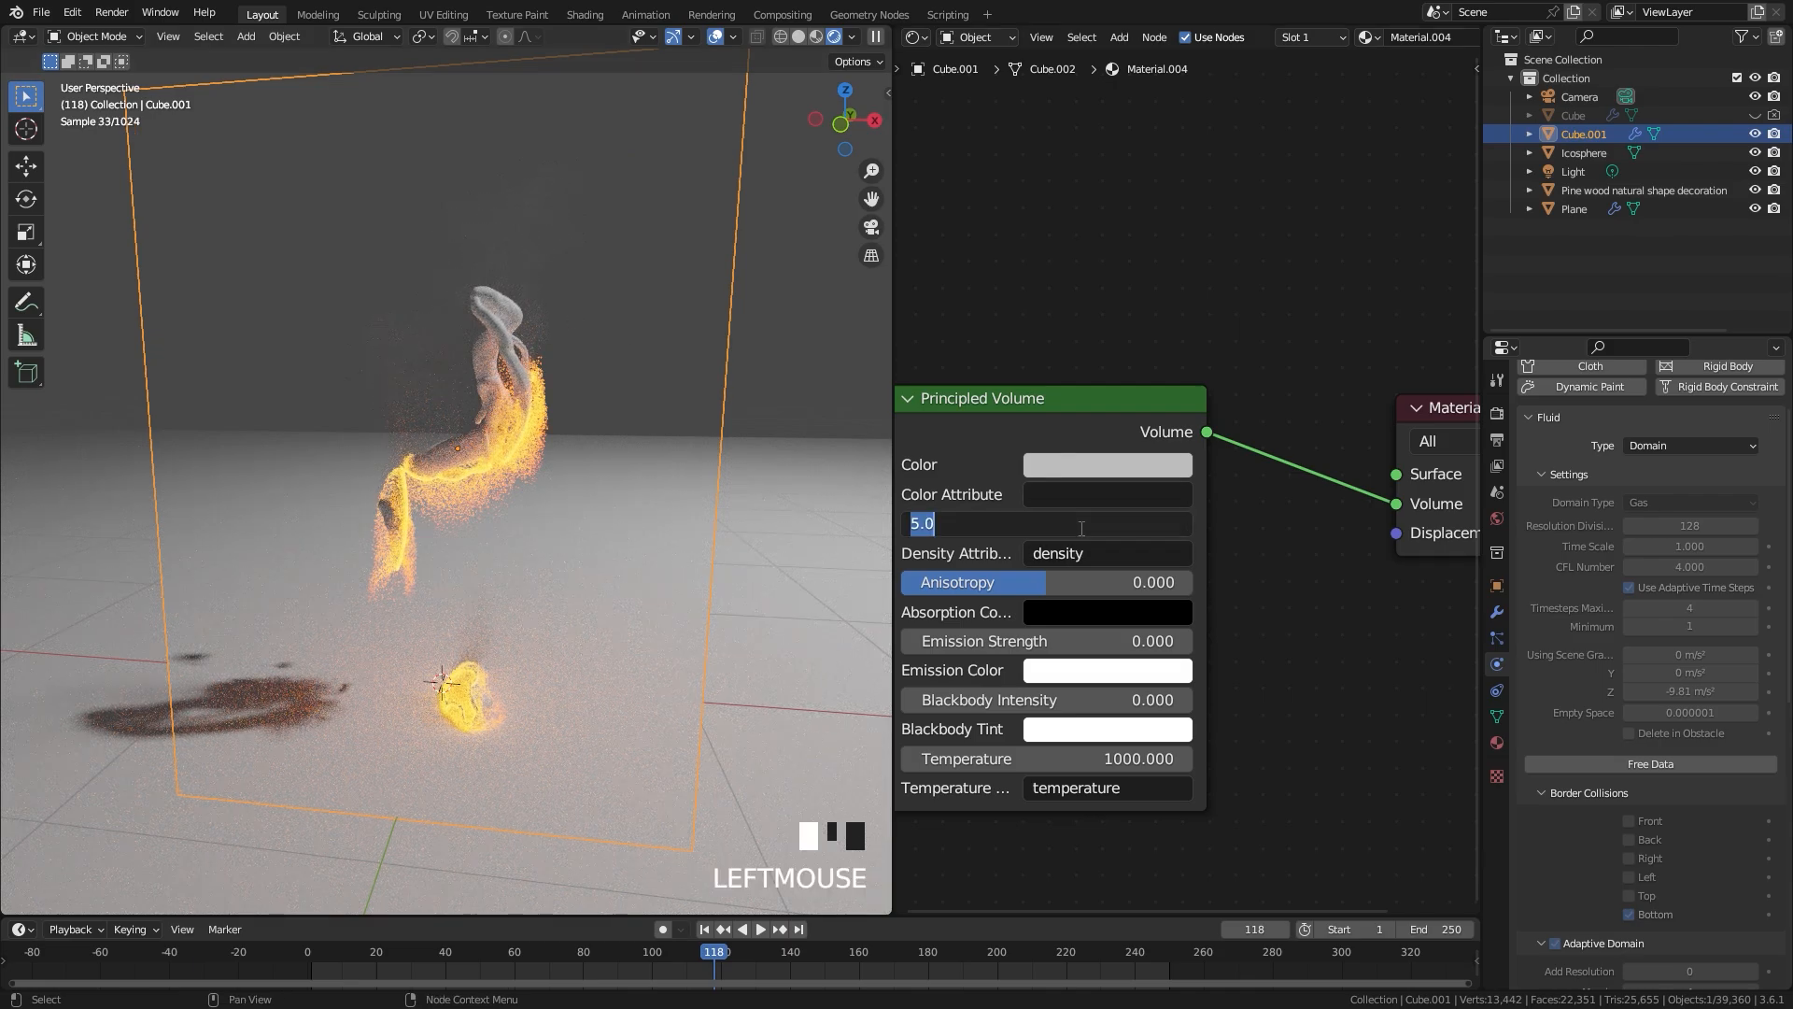
text(15)
key(Return)
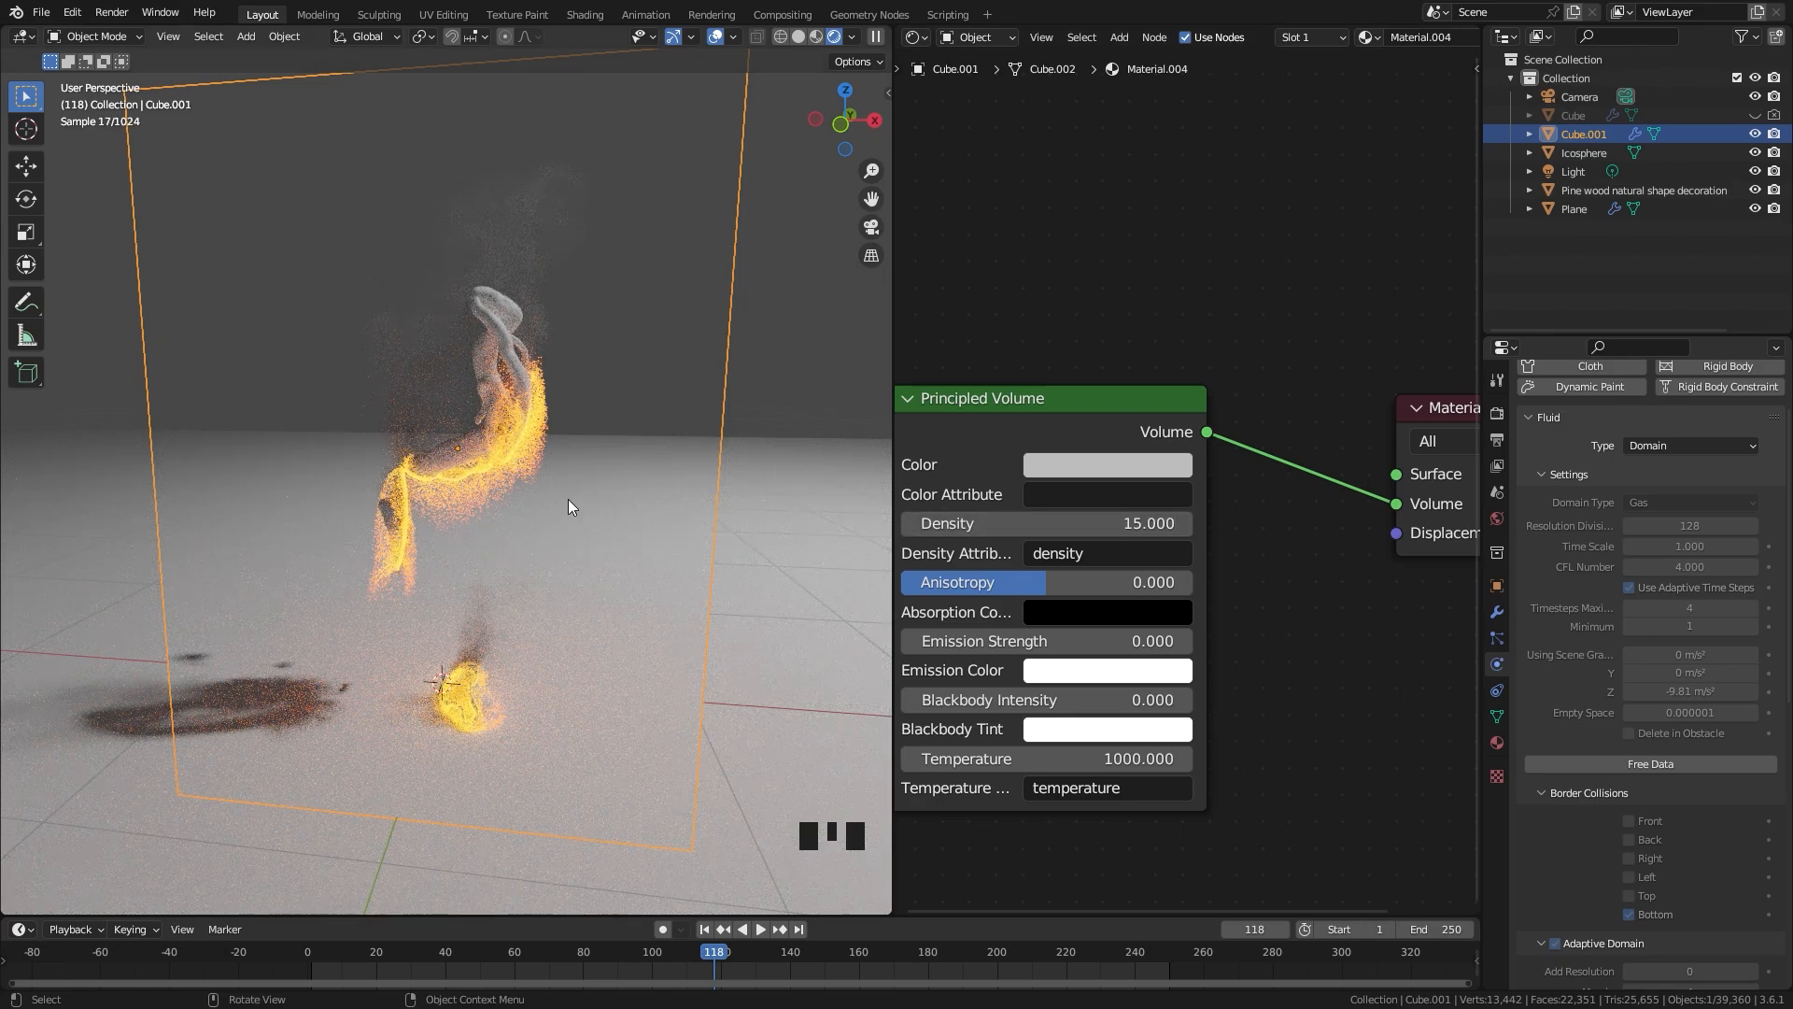
key(ctrl+s)
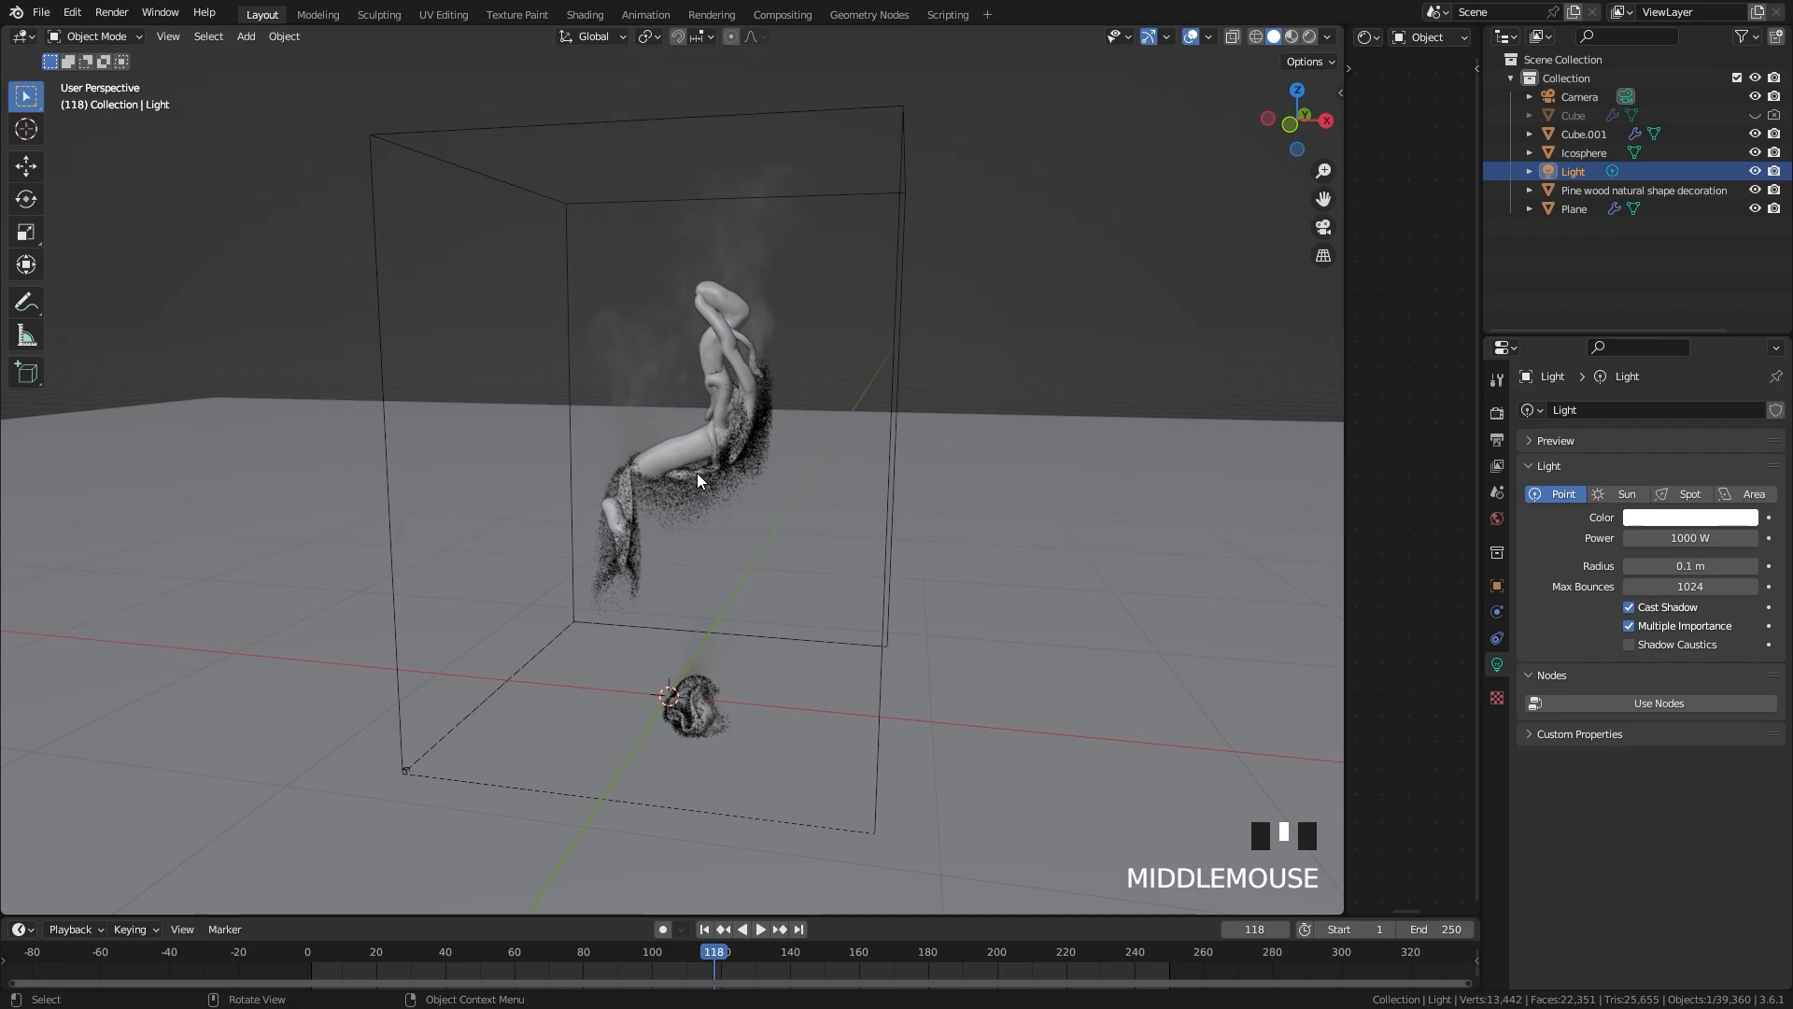
Step: Set the World background color to black (hex 000000)
scroll(702, 439, down, 3)
scroll(1308, 546, up, 2)
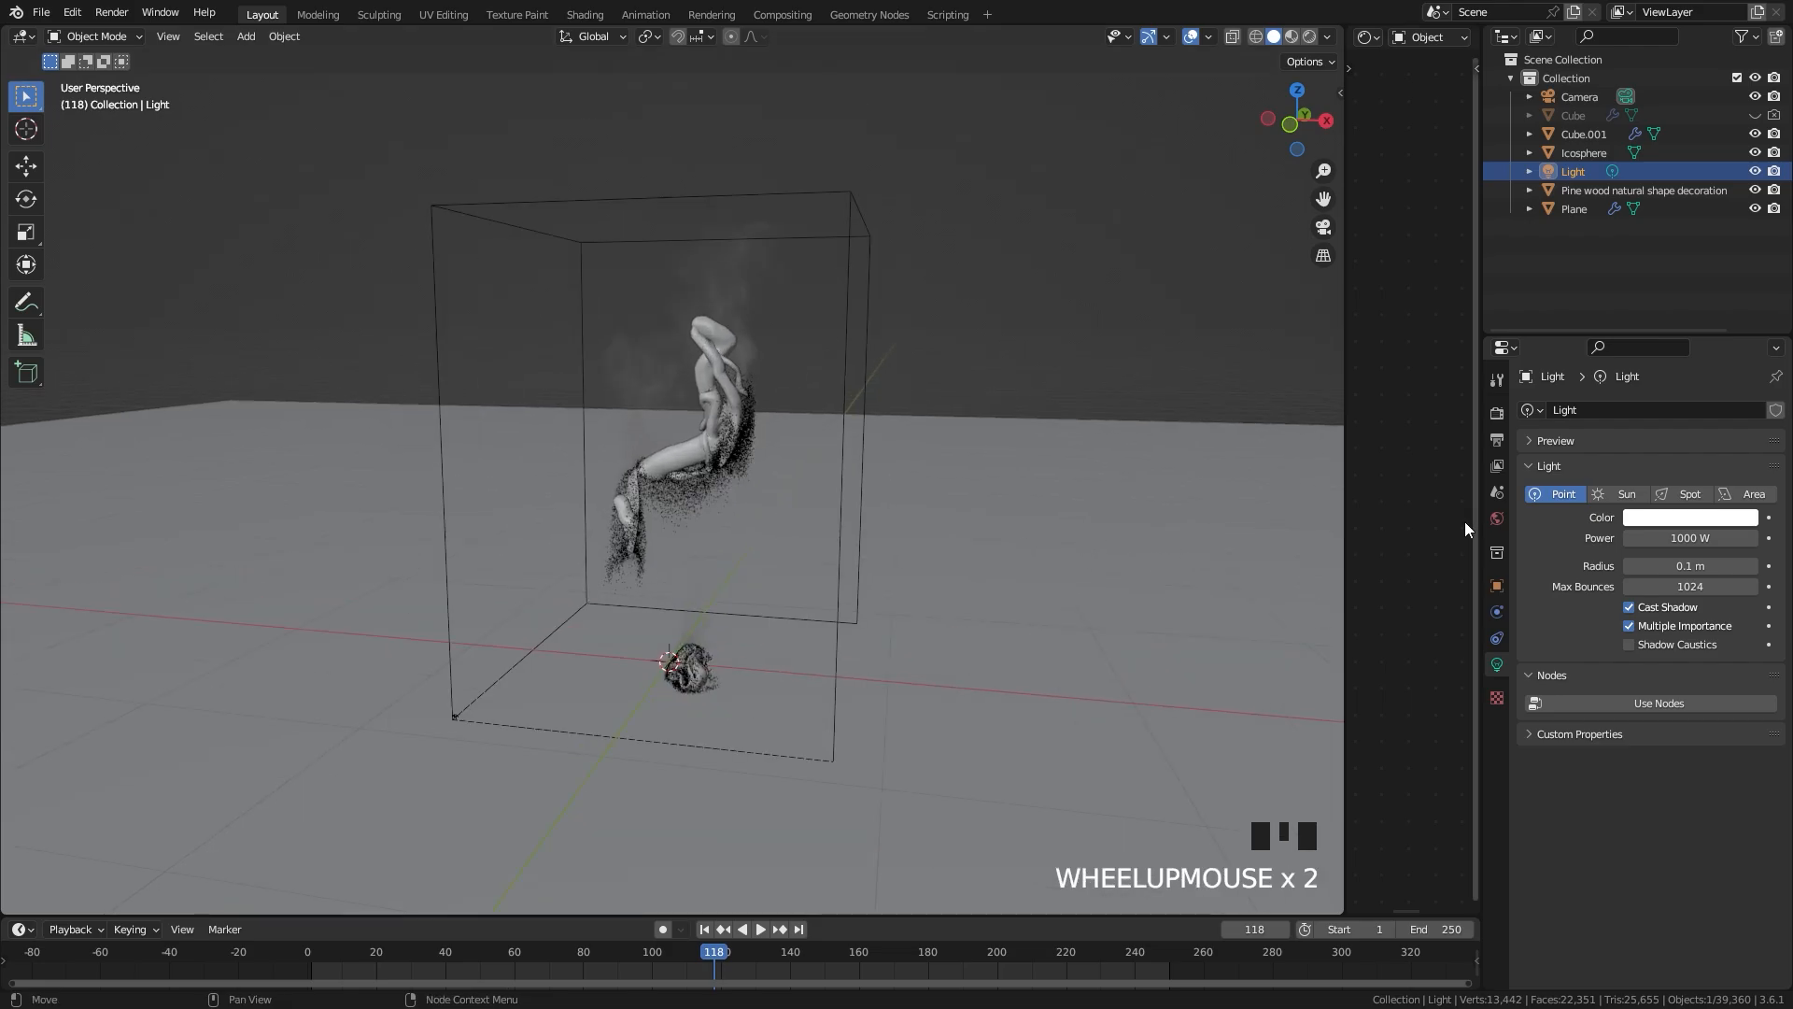
click(1498, 519)
click(1674, 527)
click(1754, 388)
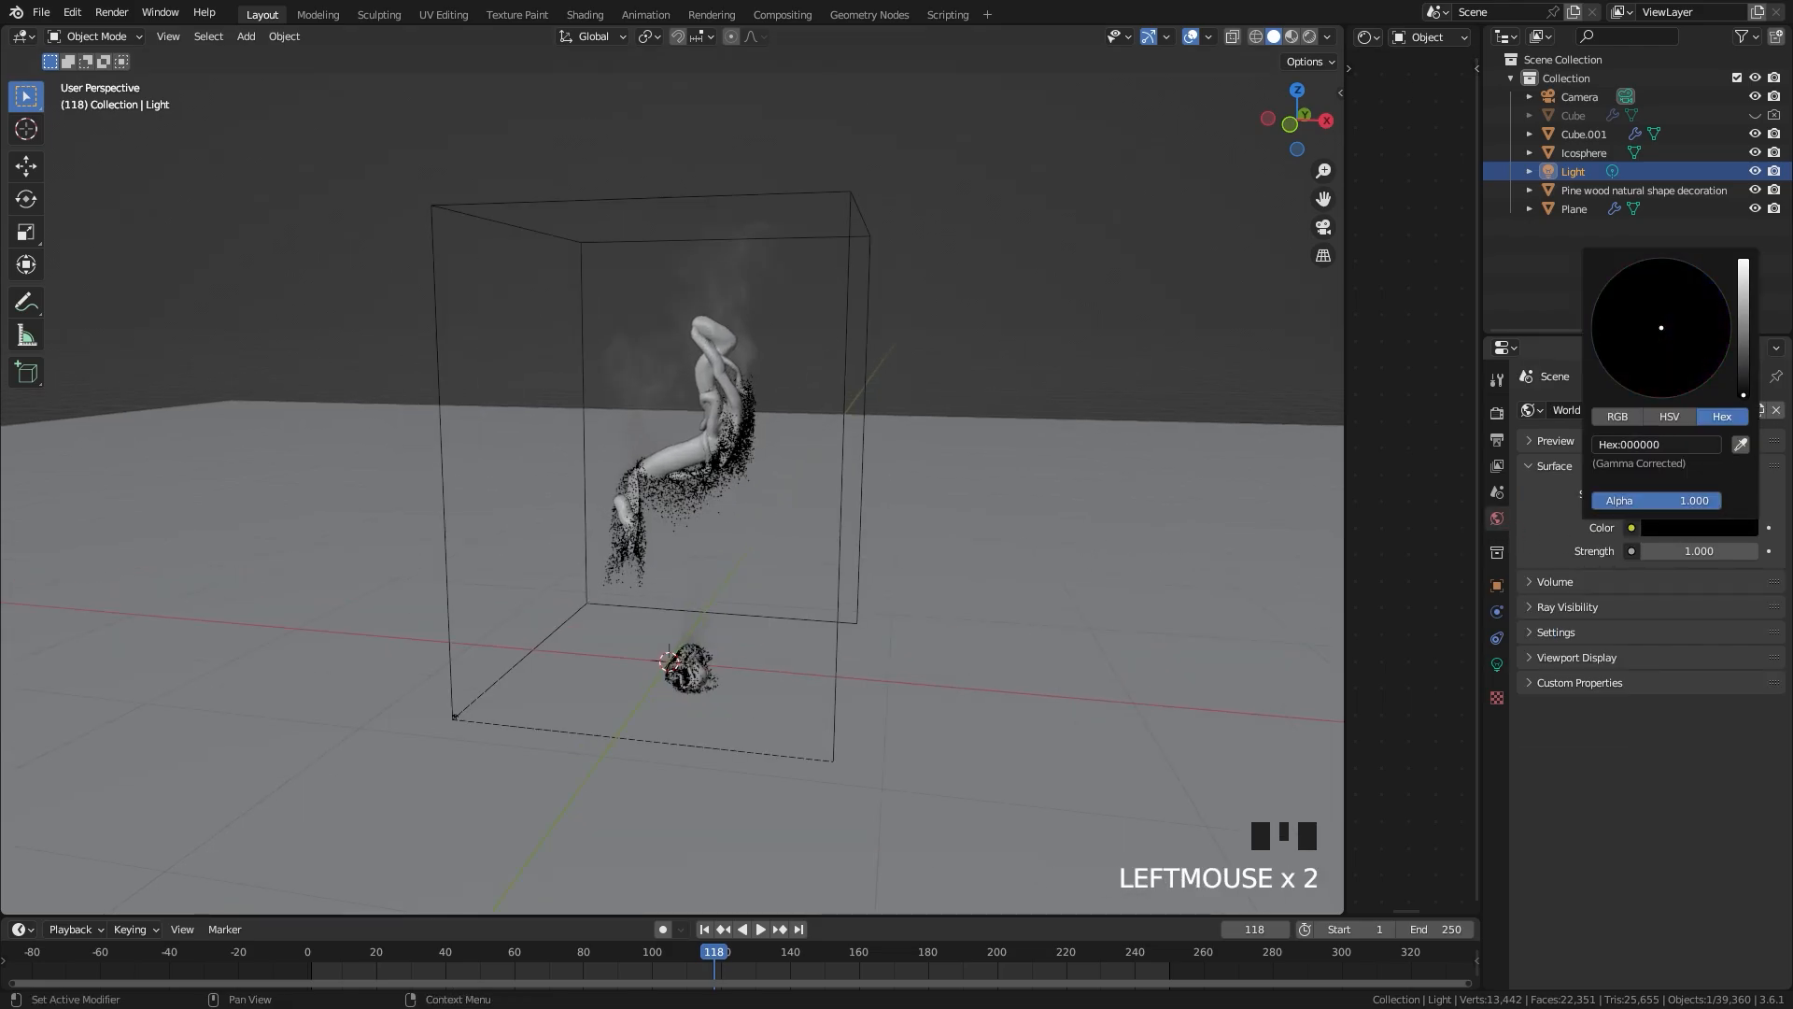
Step: Change the scene's light to a Spot light and set its Blend to 1.000
scroll(849, 384, down, 8)
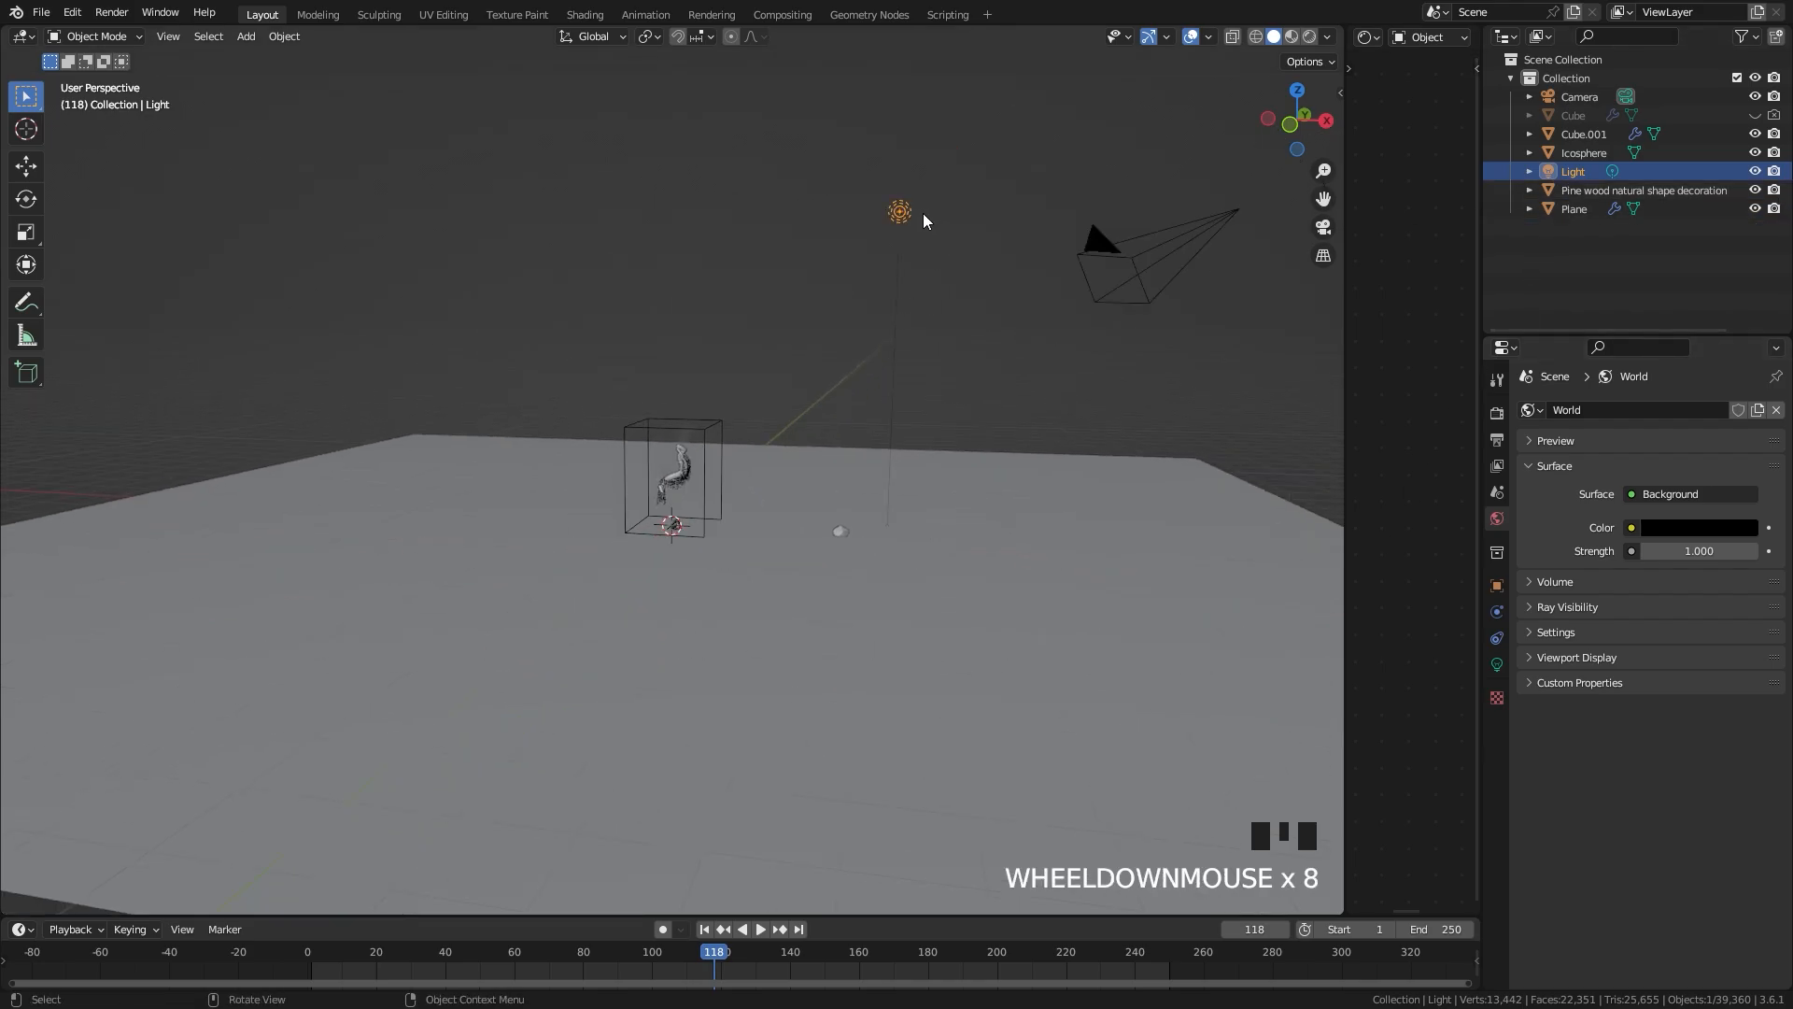
scroll(922, 246, up, 3)
click(1497, 664)
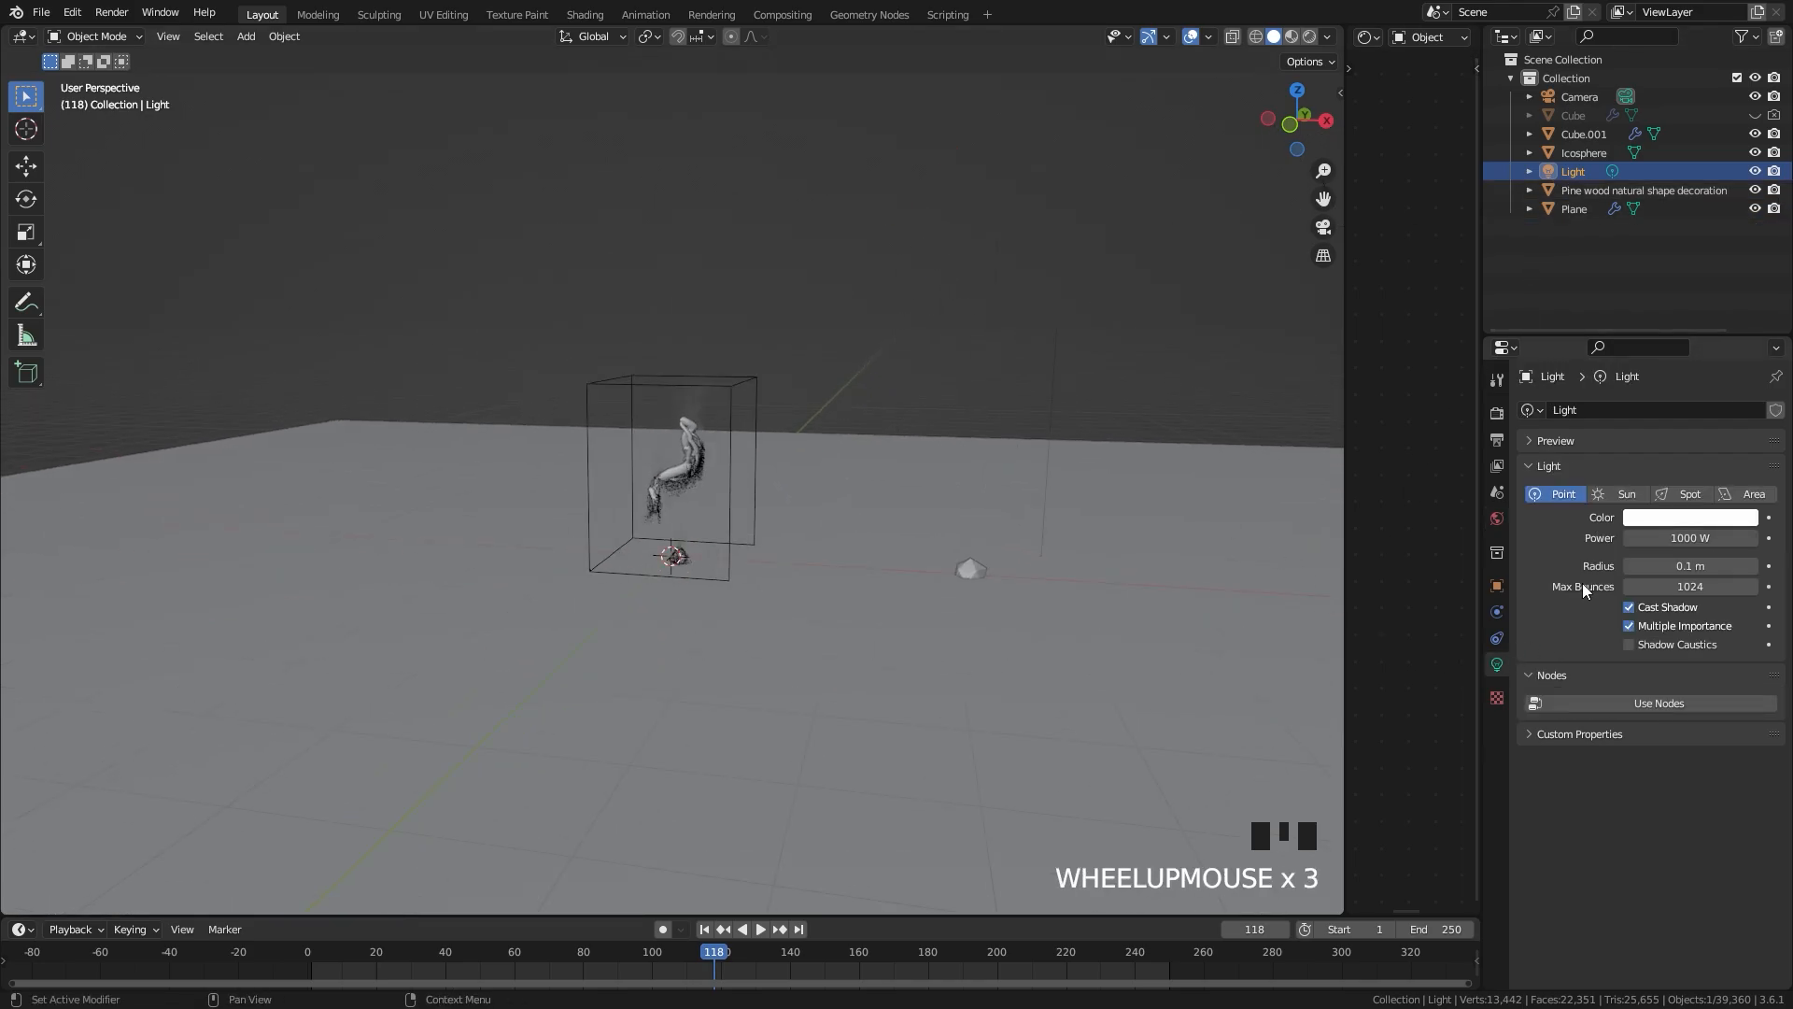
click(1685, 497)
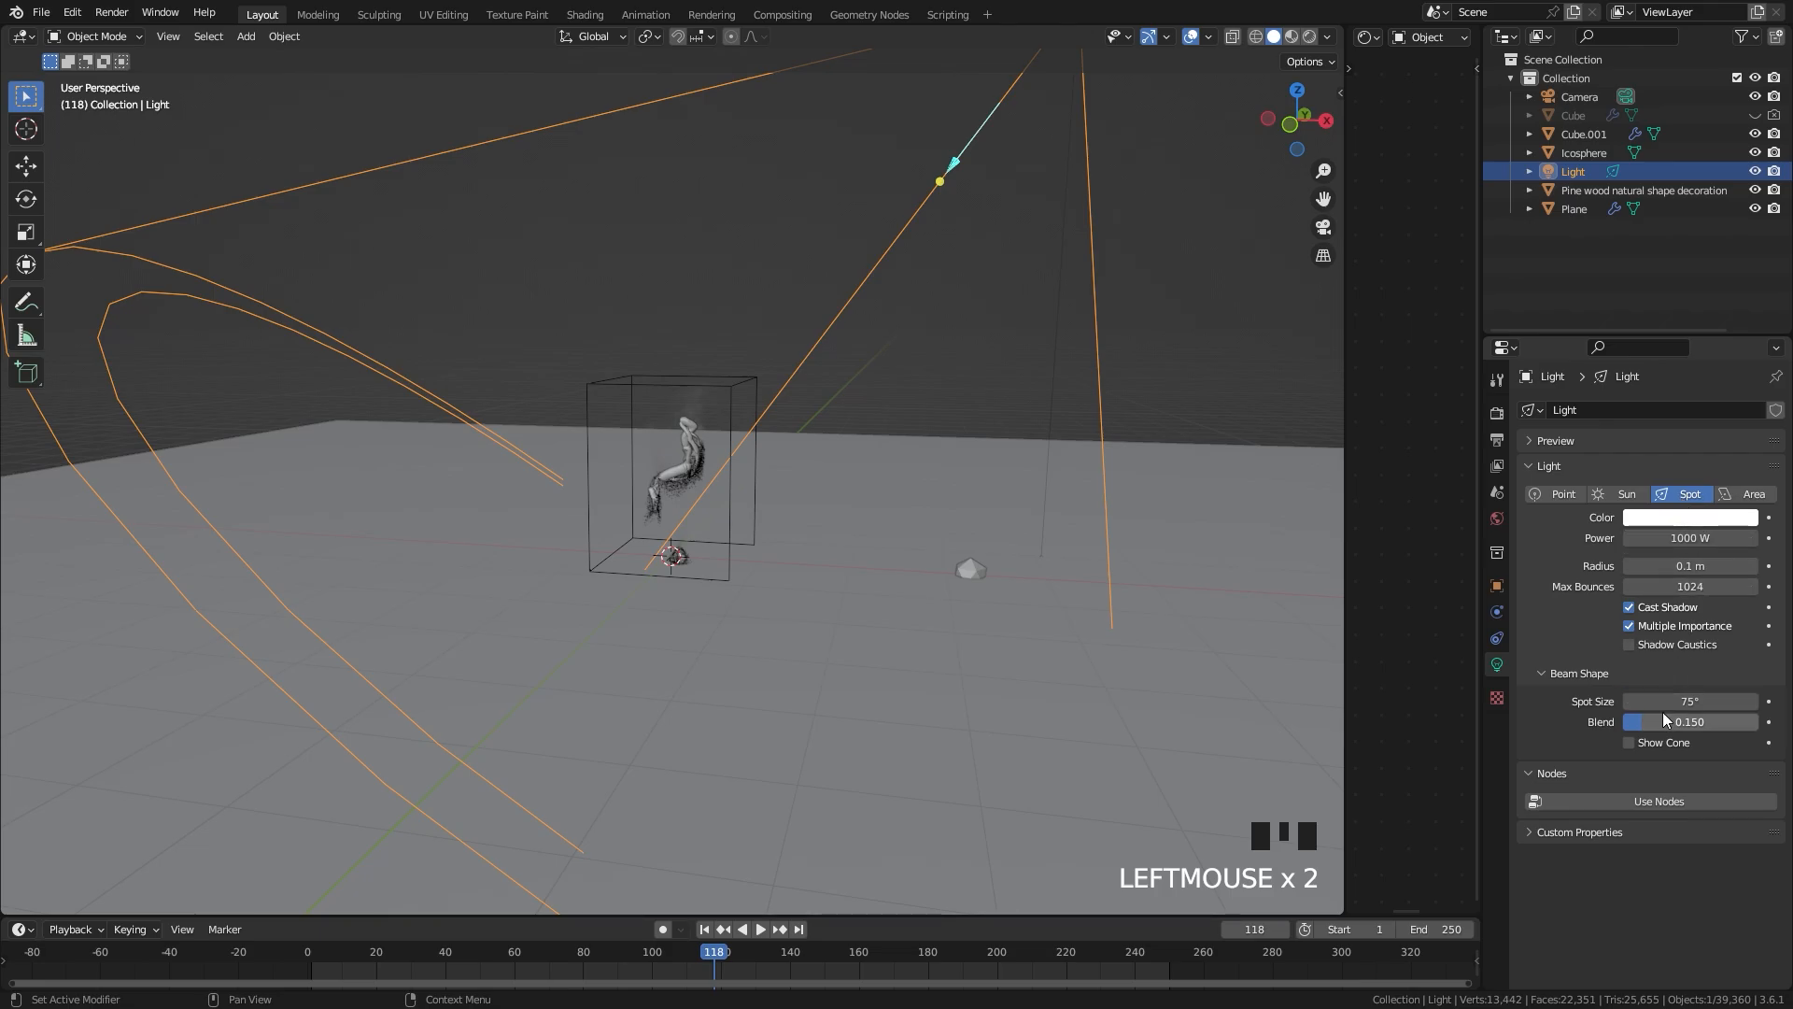
drag(1645, 730, 1756, 729)
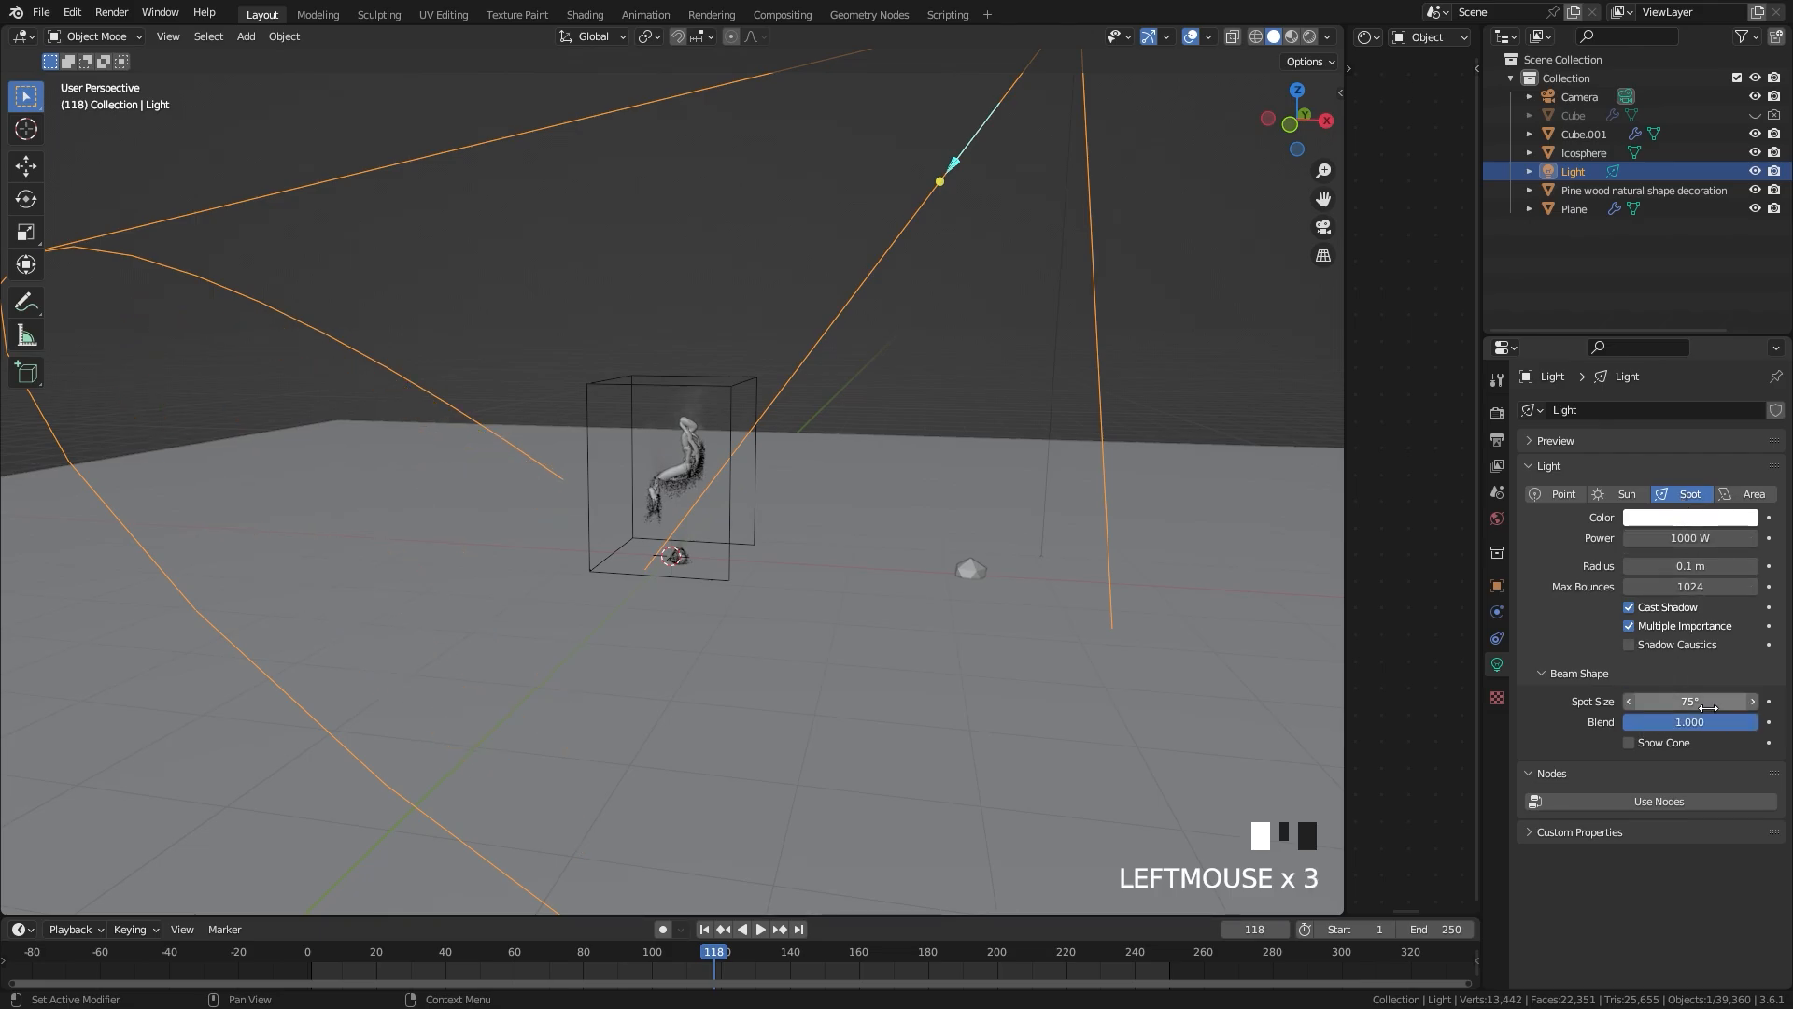
Step: Move and rotate the spot light in front view so its cone shines down on the model
key(KP_1)
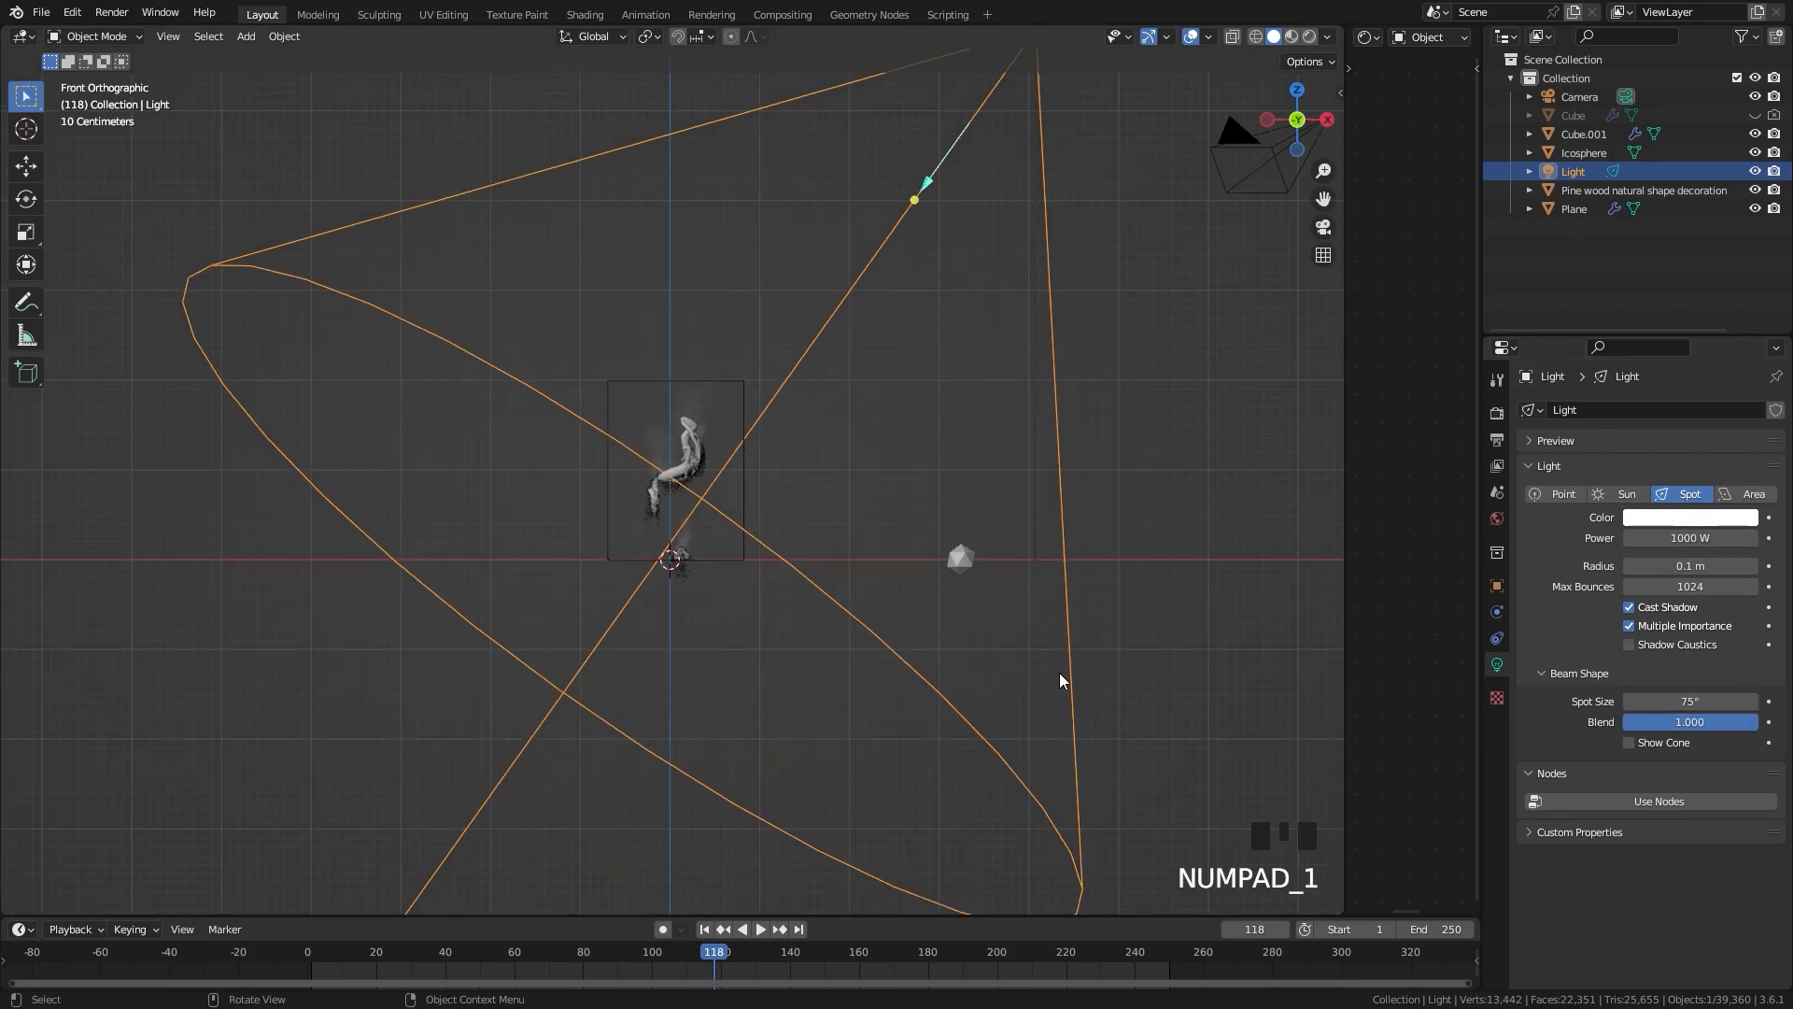
key(r)
click(1201, 440)
key(g)
click(984, 515)
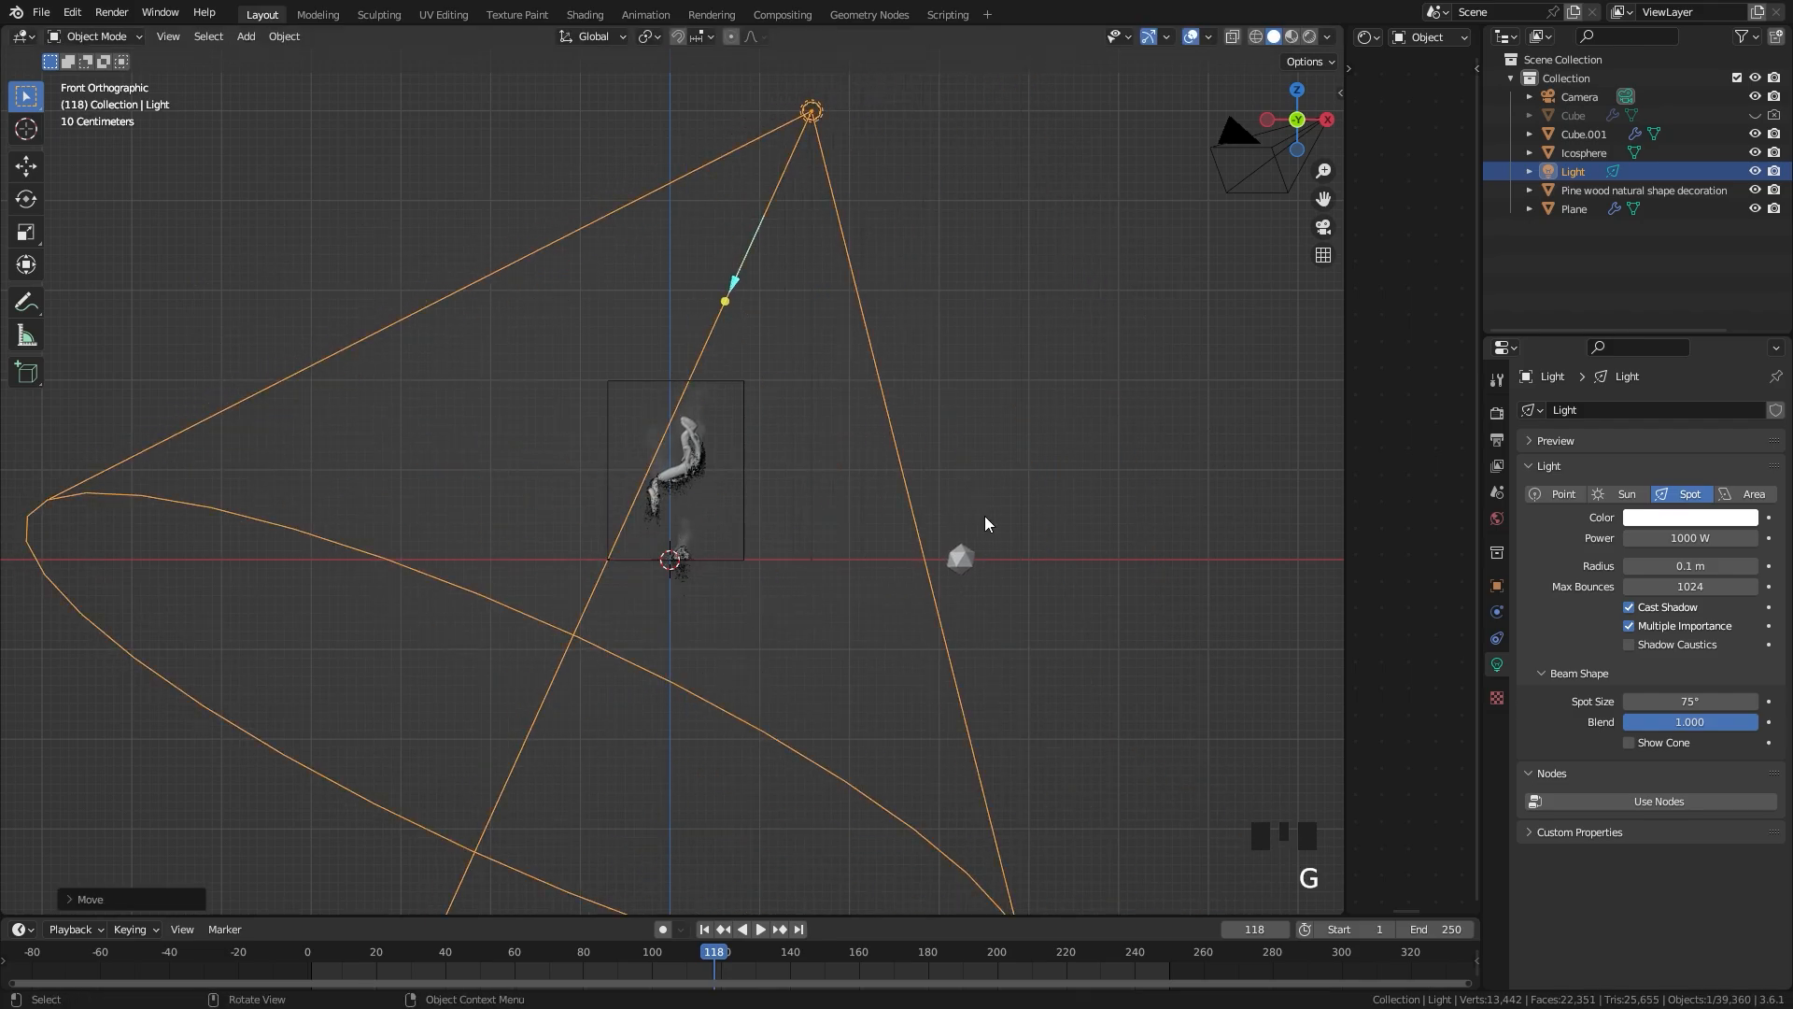
key(r)
click(1032, 507)
Step: Narrow the light's Spot Size to 36.8° and preview it in rendered shading without overlays
drag(1690, 702, 1578, 701)
scroll(659, 565, up, 3)
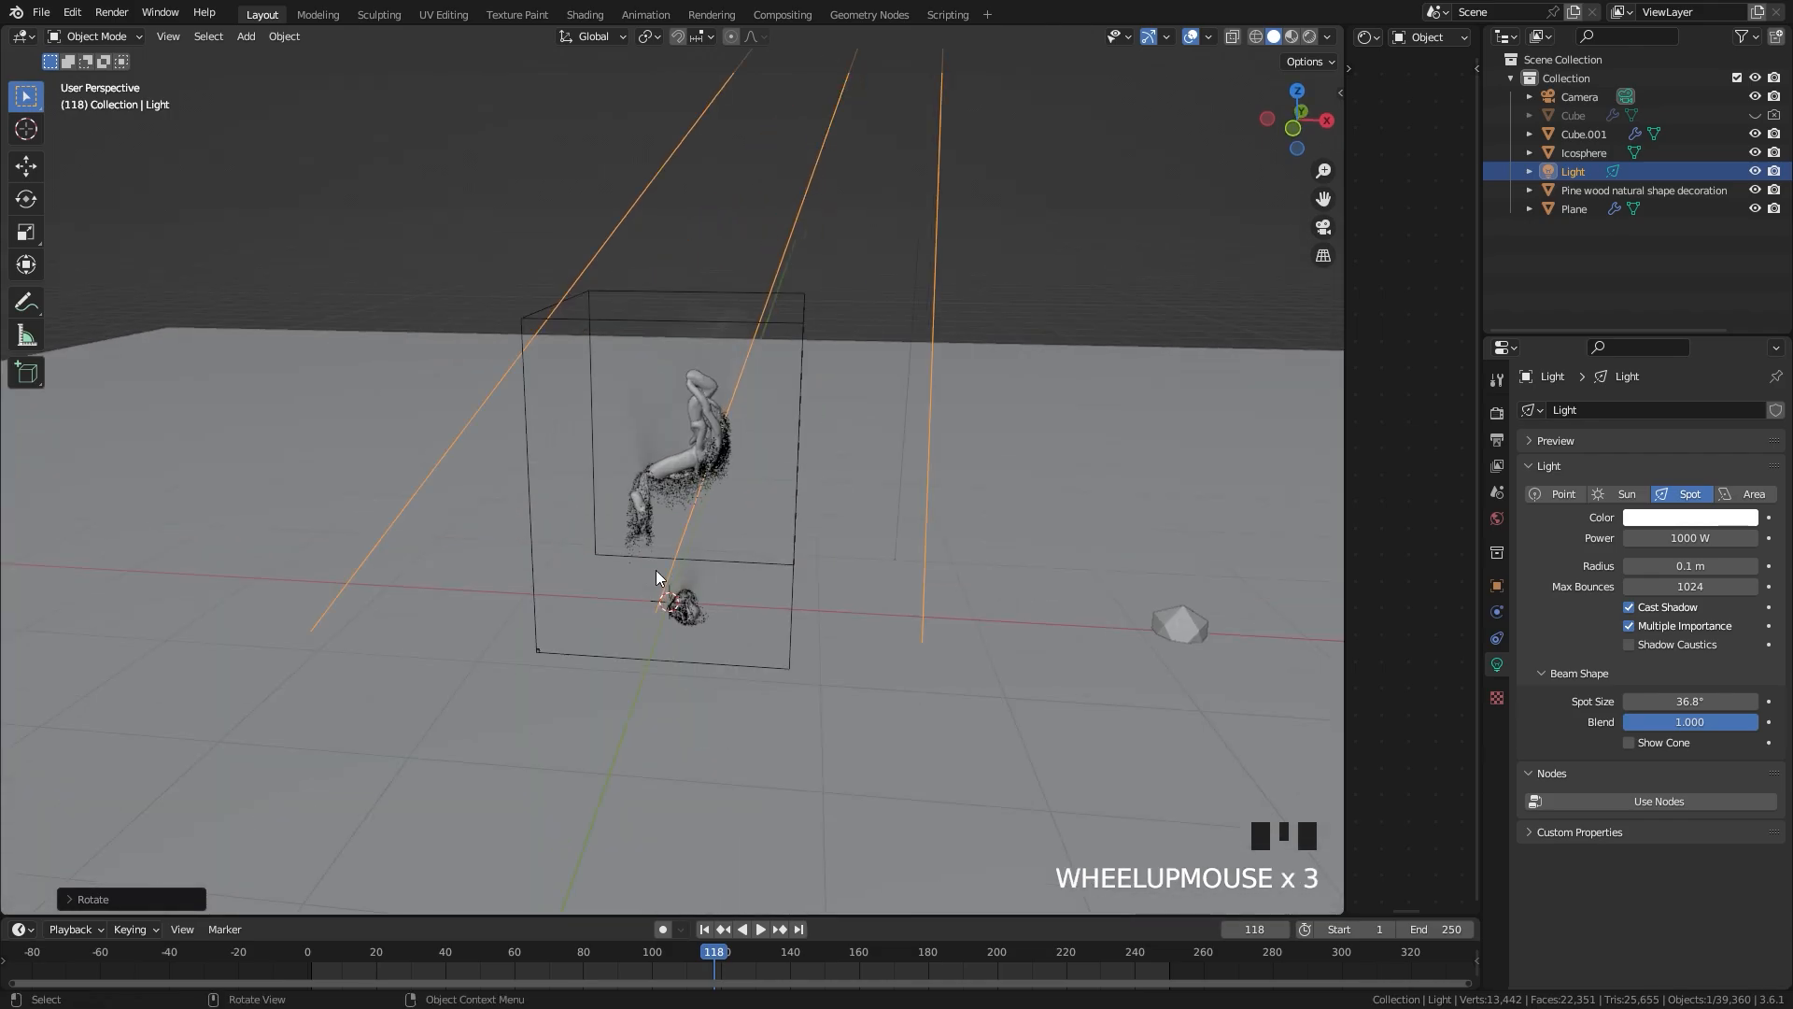
key(z)
click(660, 460)
scroll(794, 418, up, 3)
key(z)
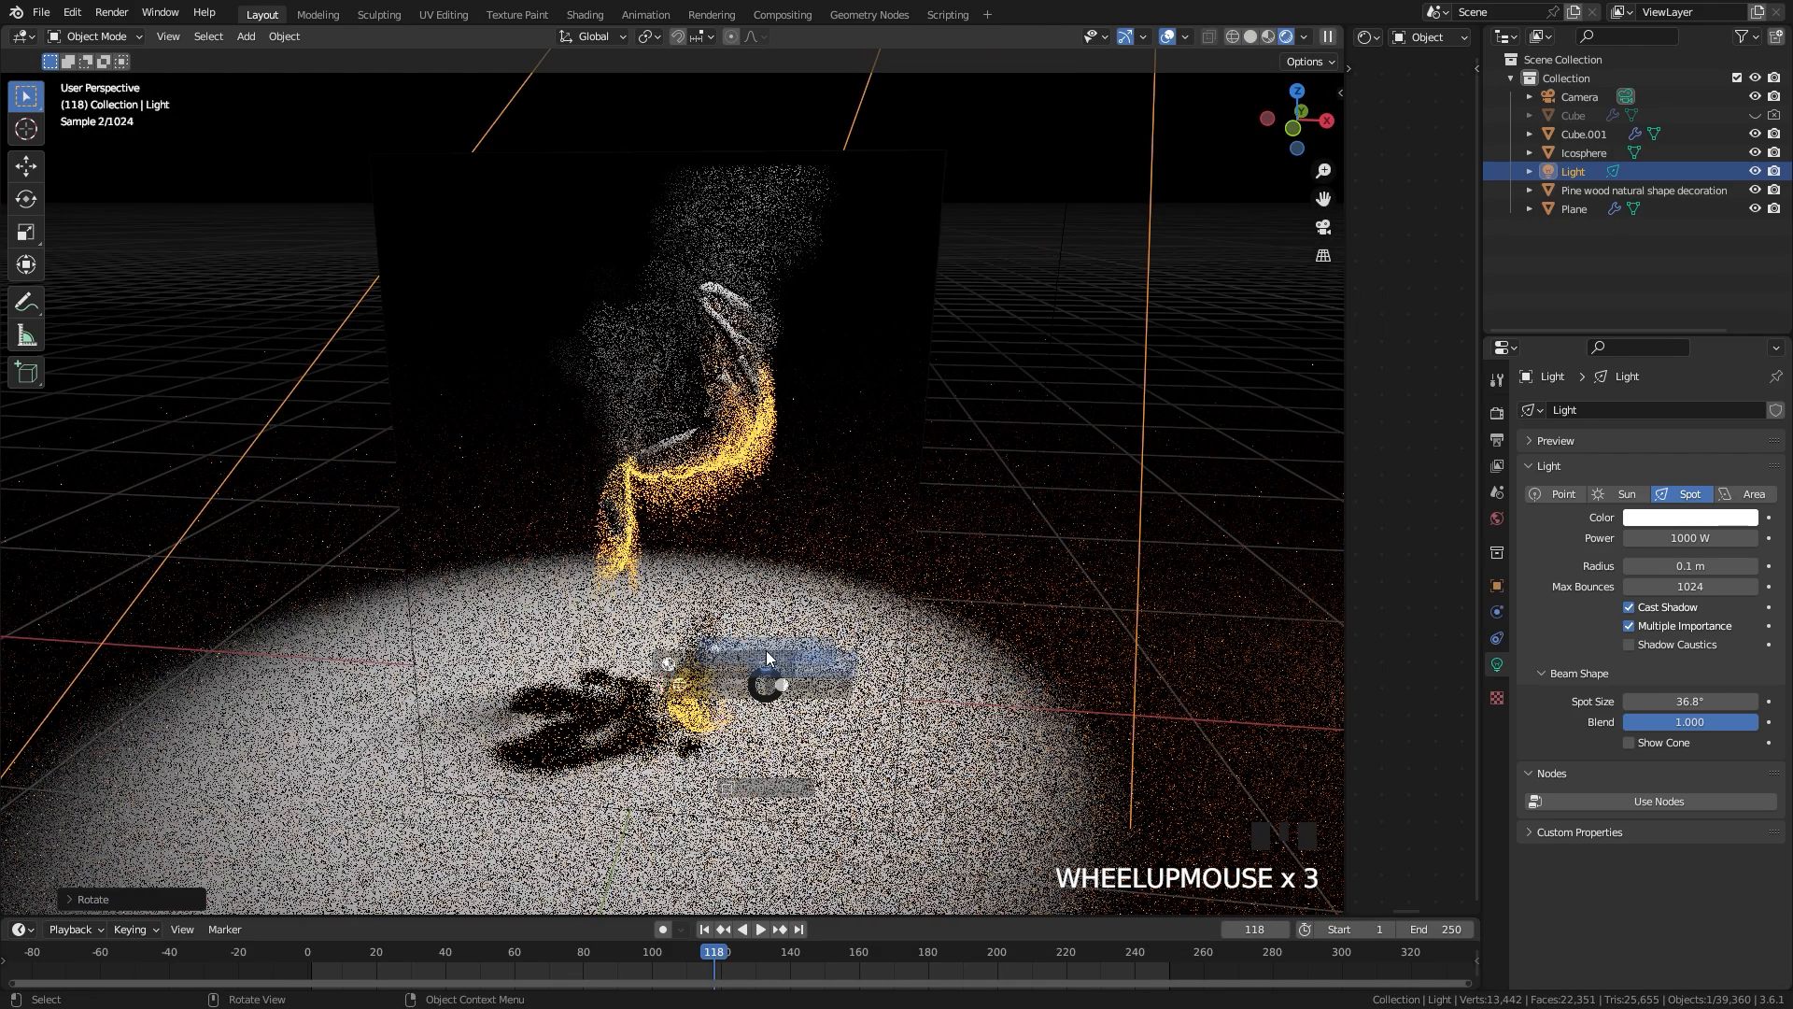
click(766, 650)
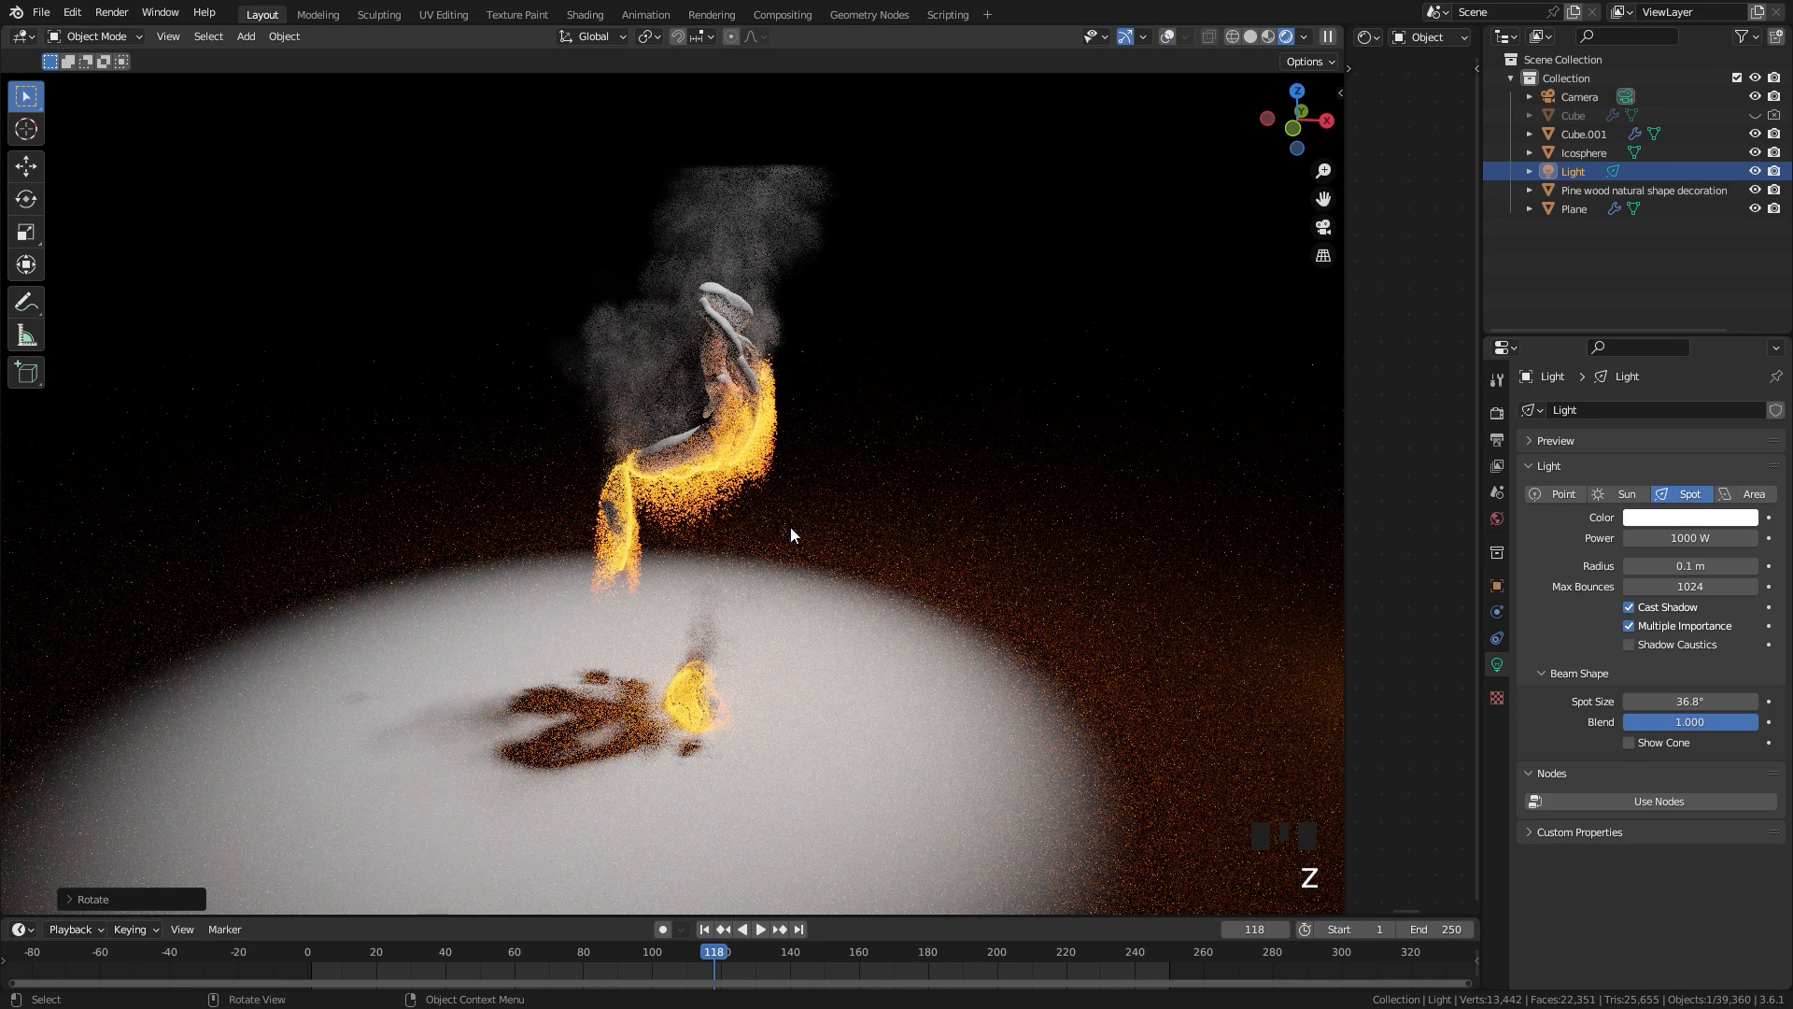
Step: Return to solid shading with overlays and duplicate the spot light to just above the model in front view
key(z)
click(912, 648)
scroll(789, 484, down, 3)
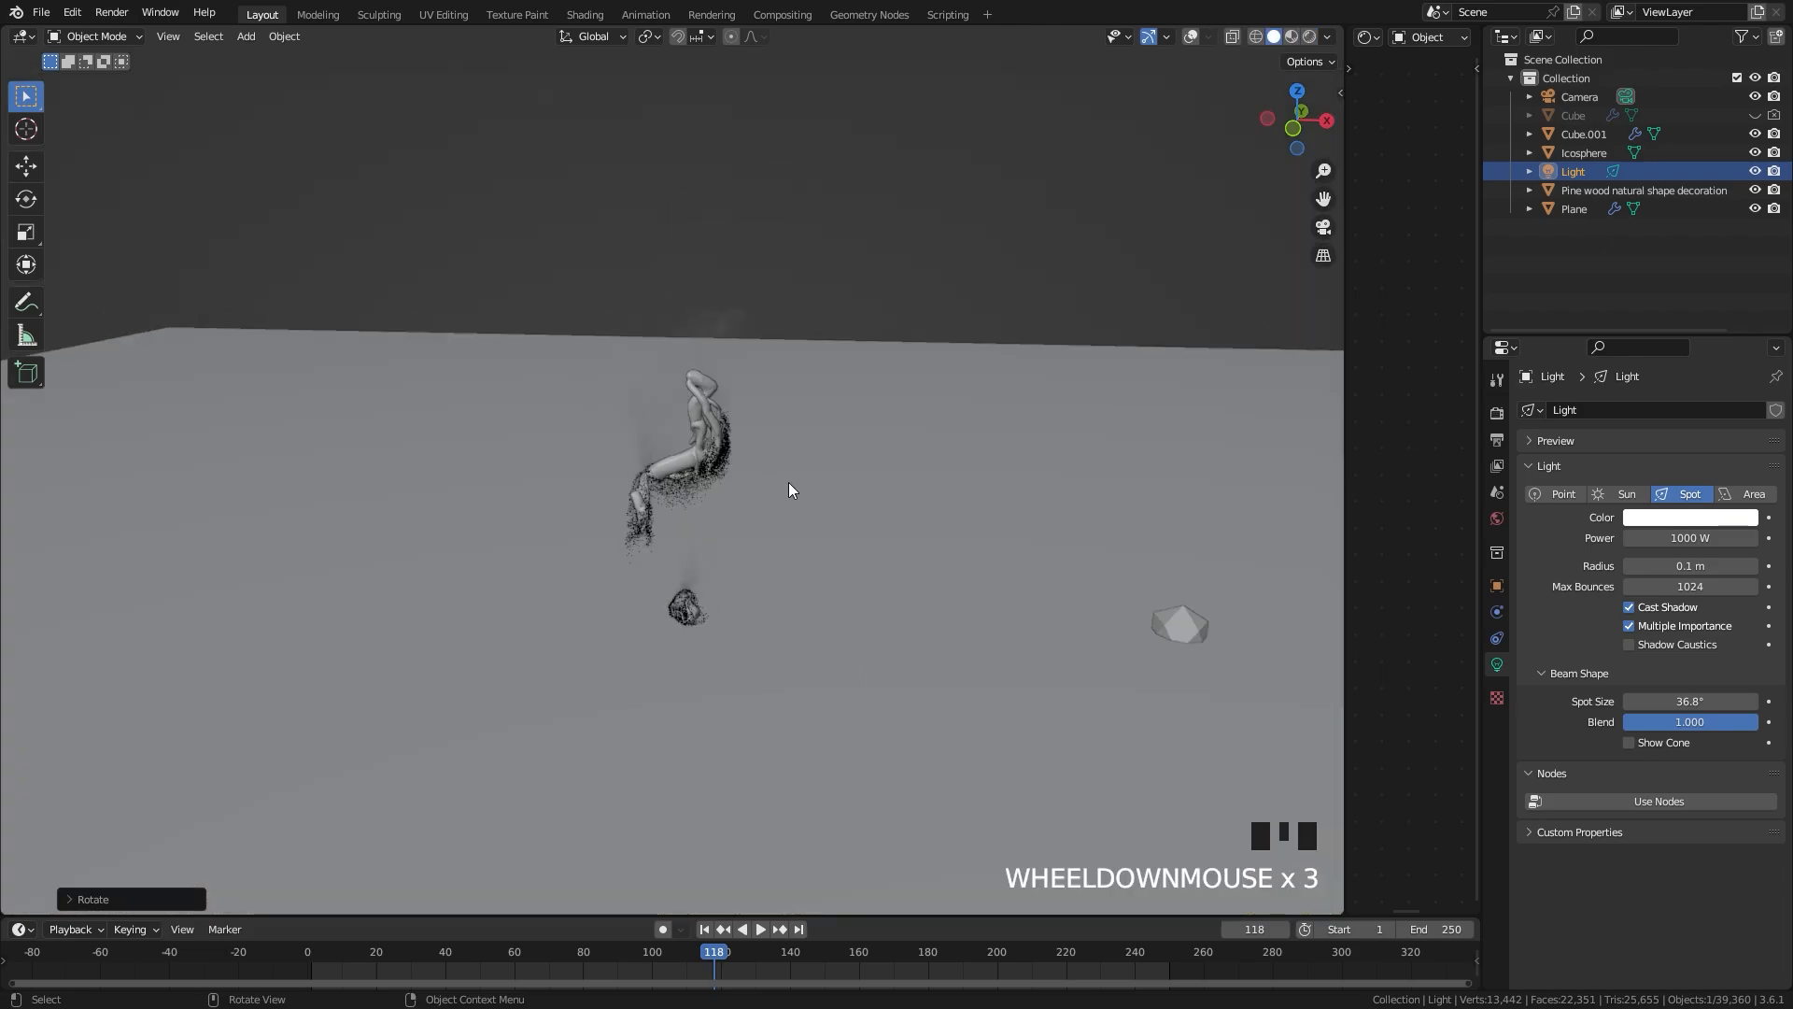
scroll(796, 439, down, 4)
key(shift+alt+z)
scroll(809, 288, up, 2)
key(KP_1)
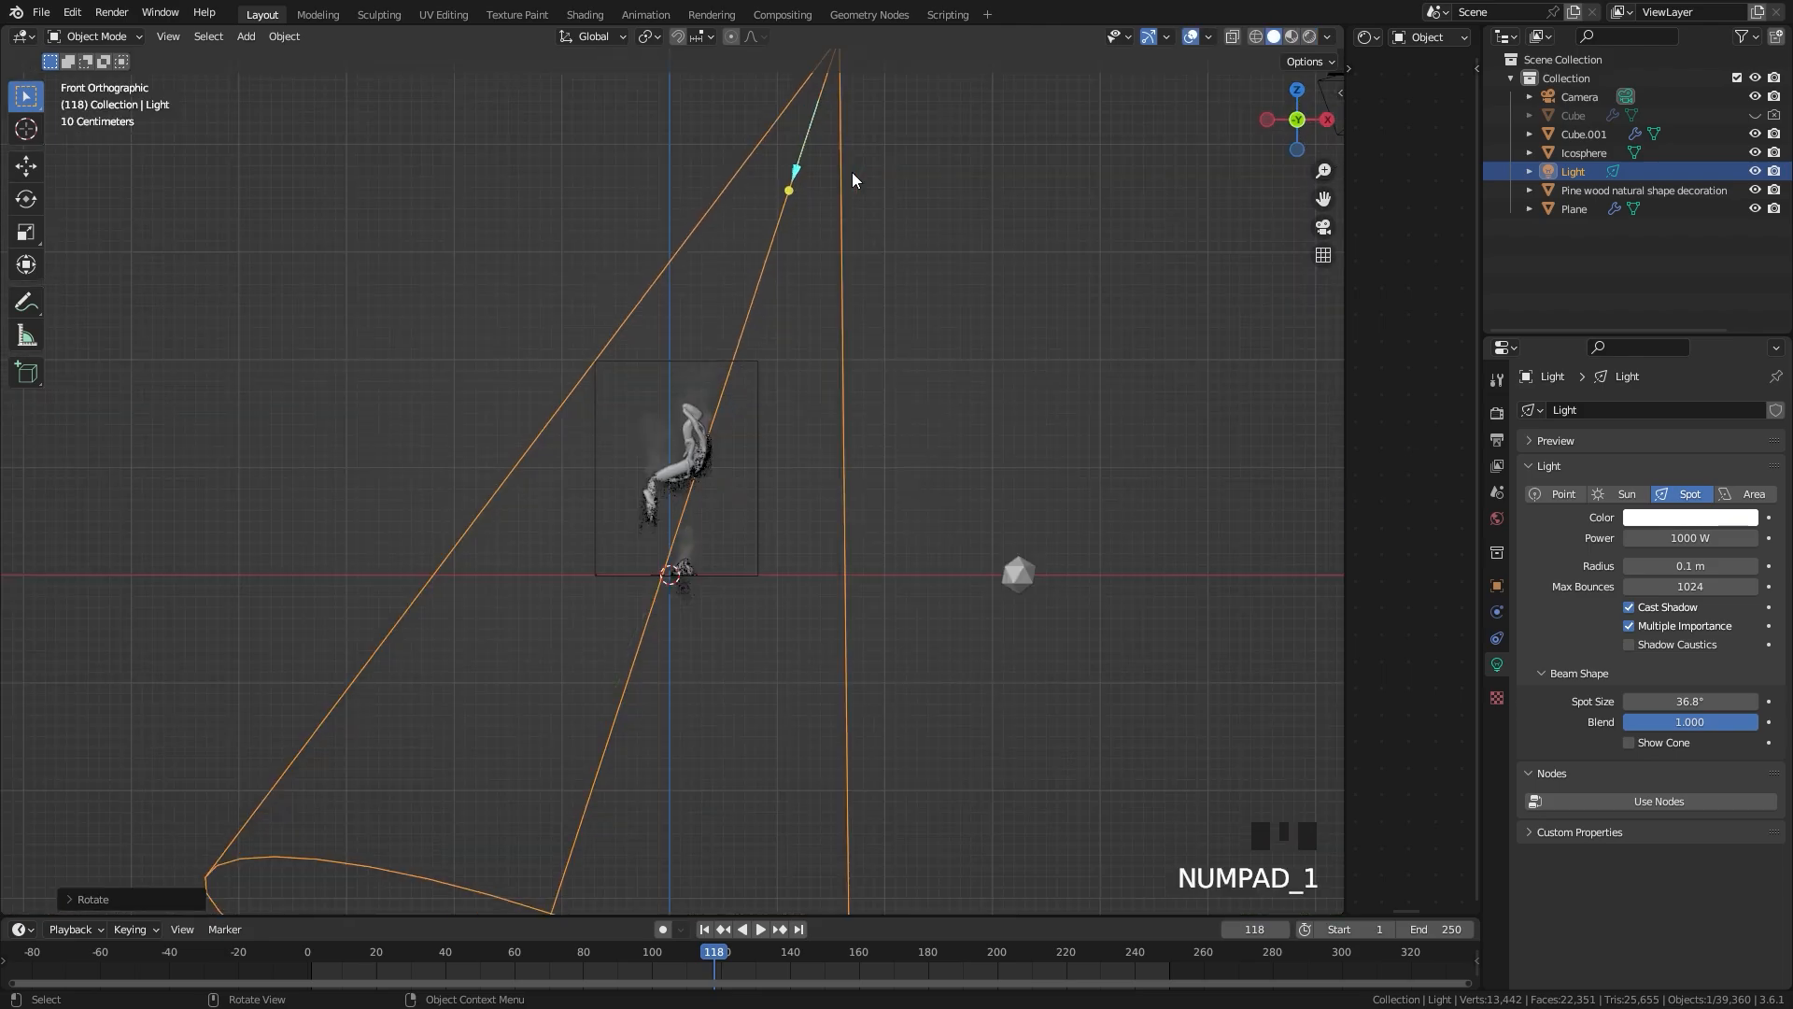
key(shift+d)
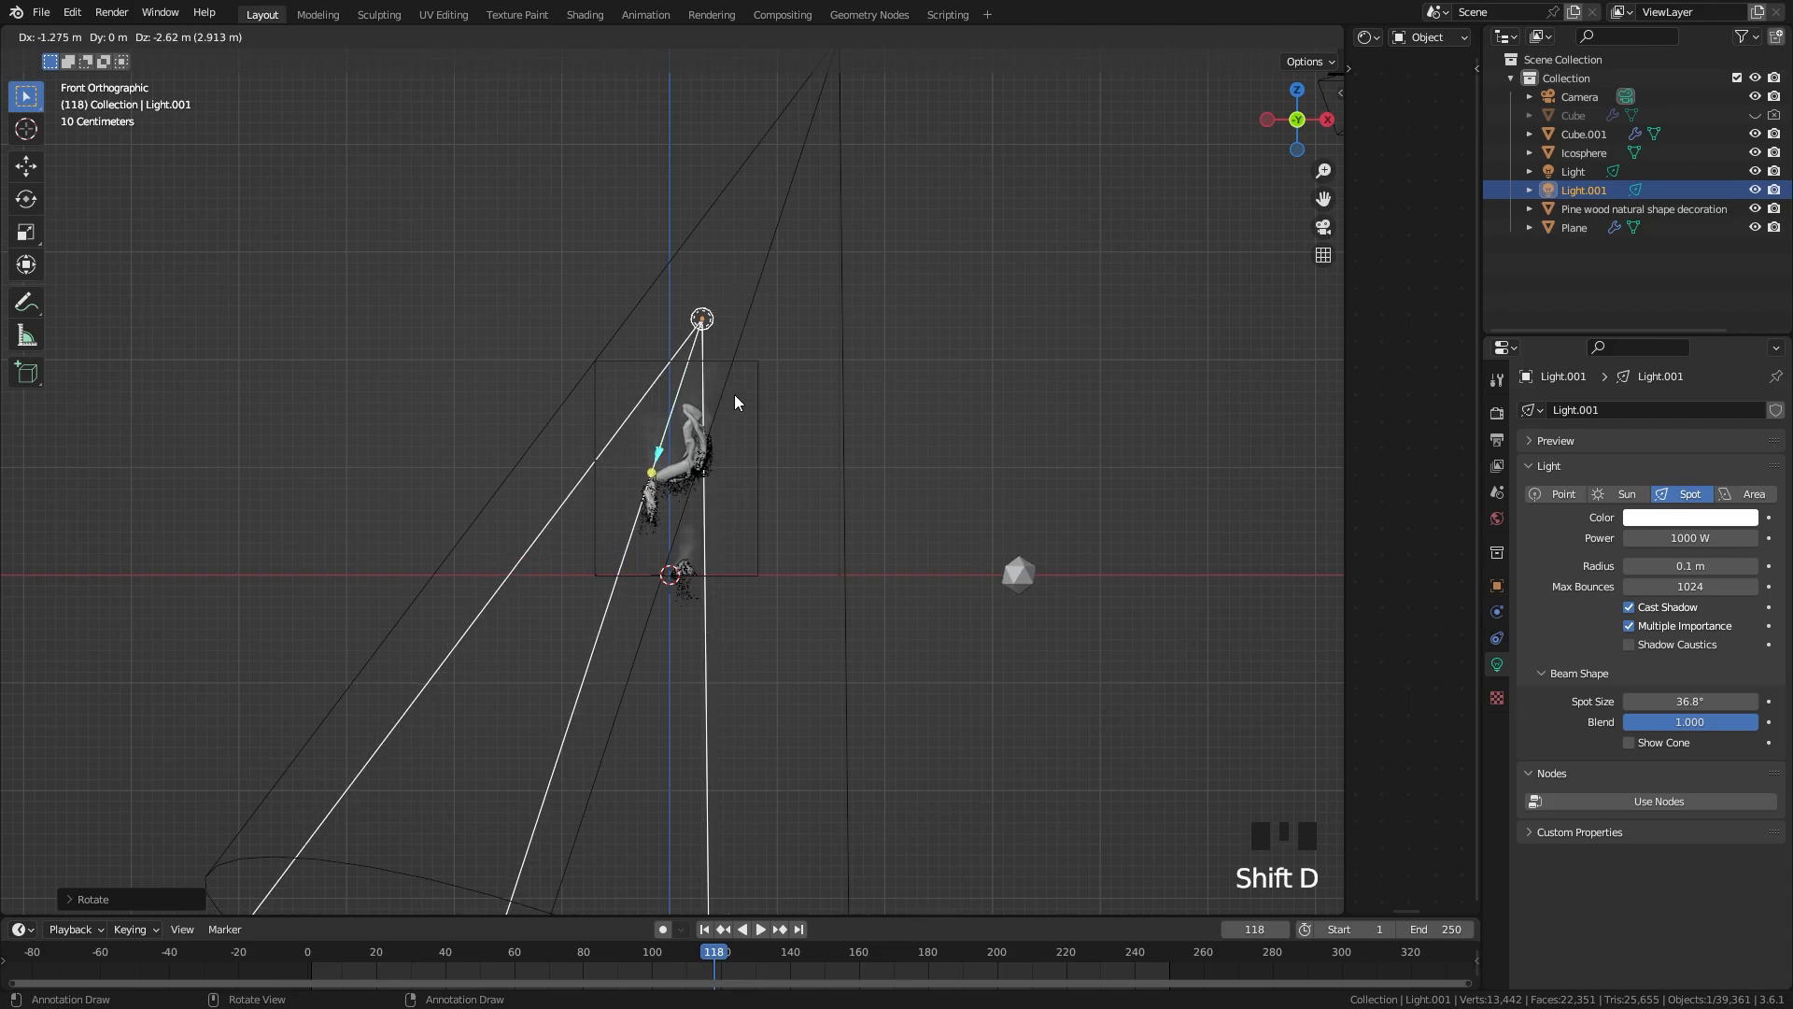
click(734, 400)
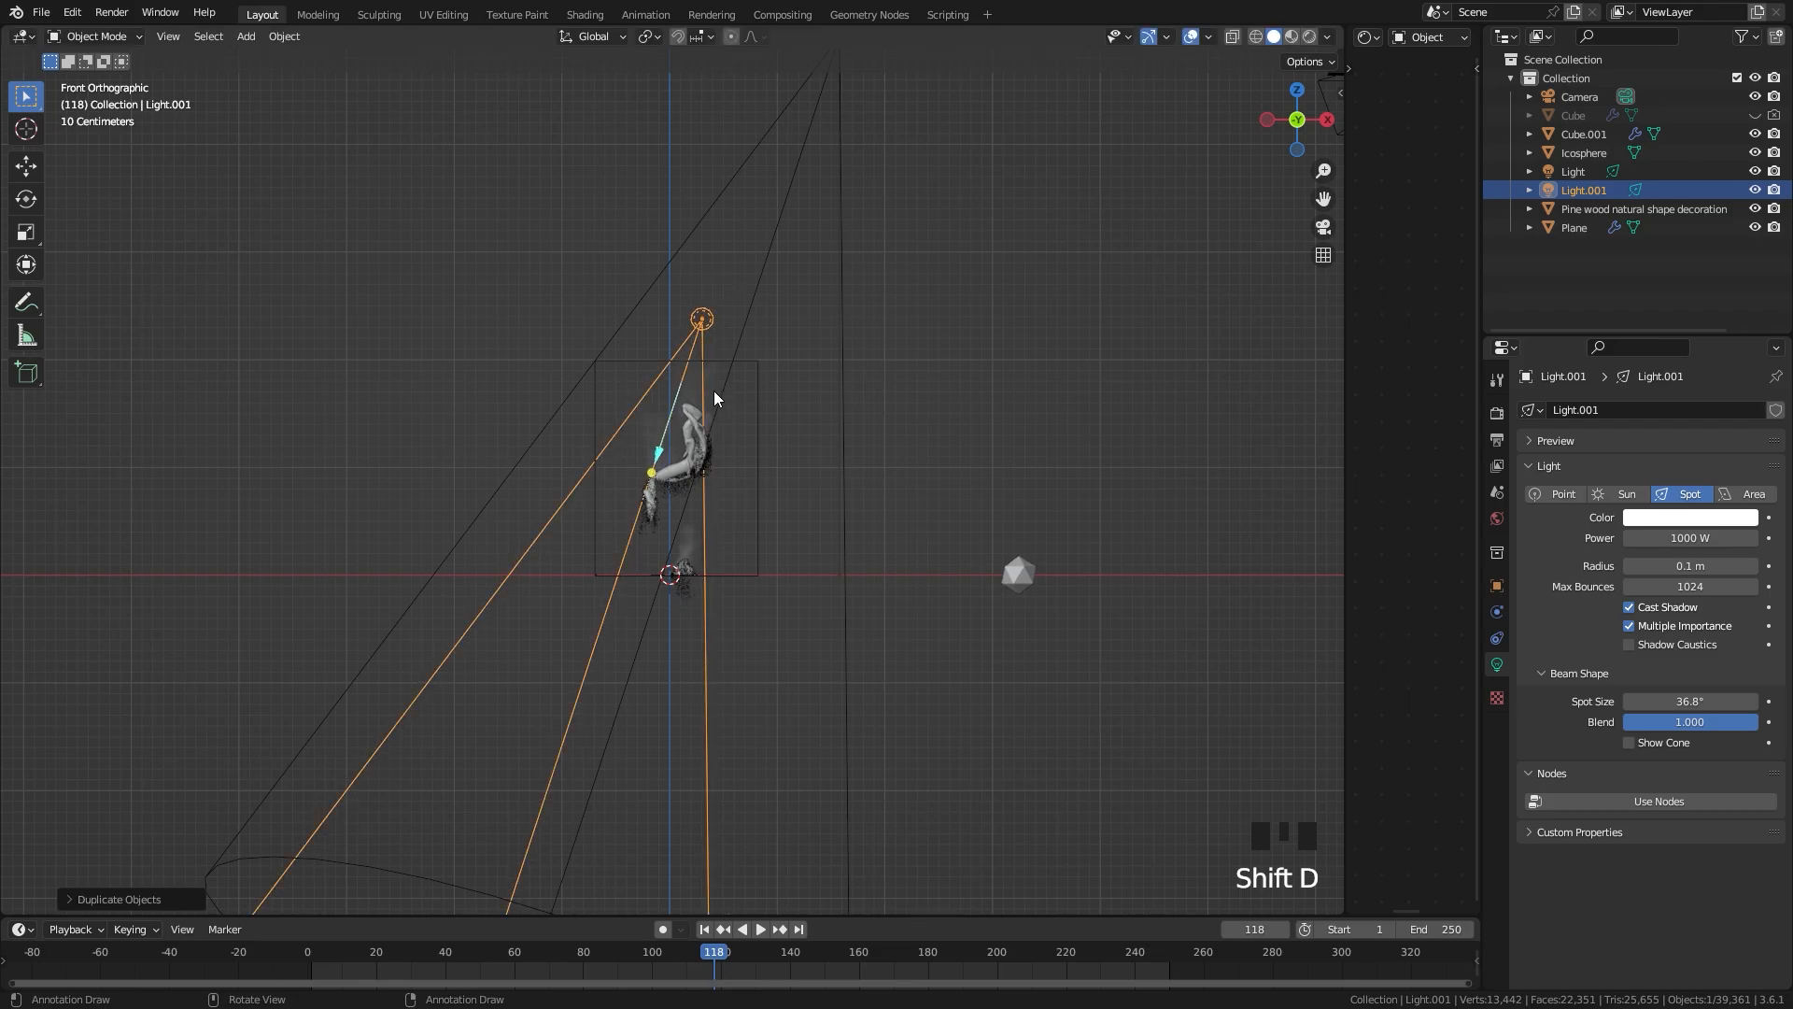
Step: Convert the duplicated light to a Point light with a Power of 100 W
scroll(714, 390, up, 4)
click(1558, 494)
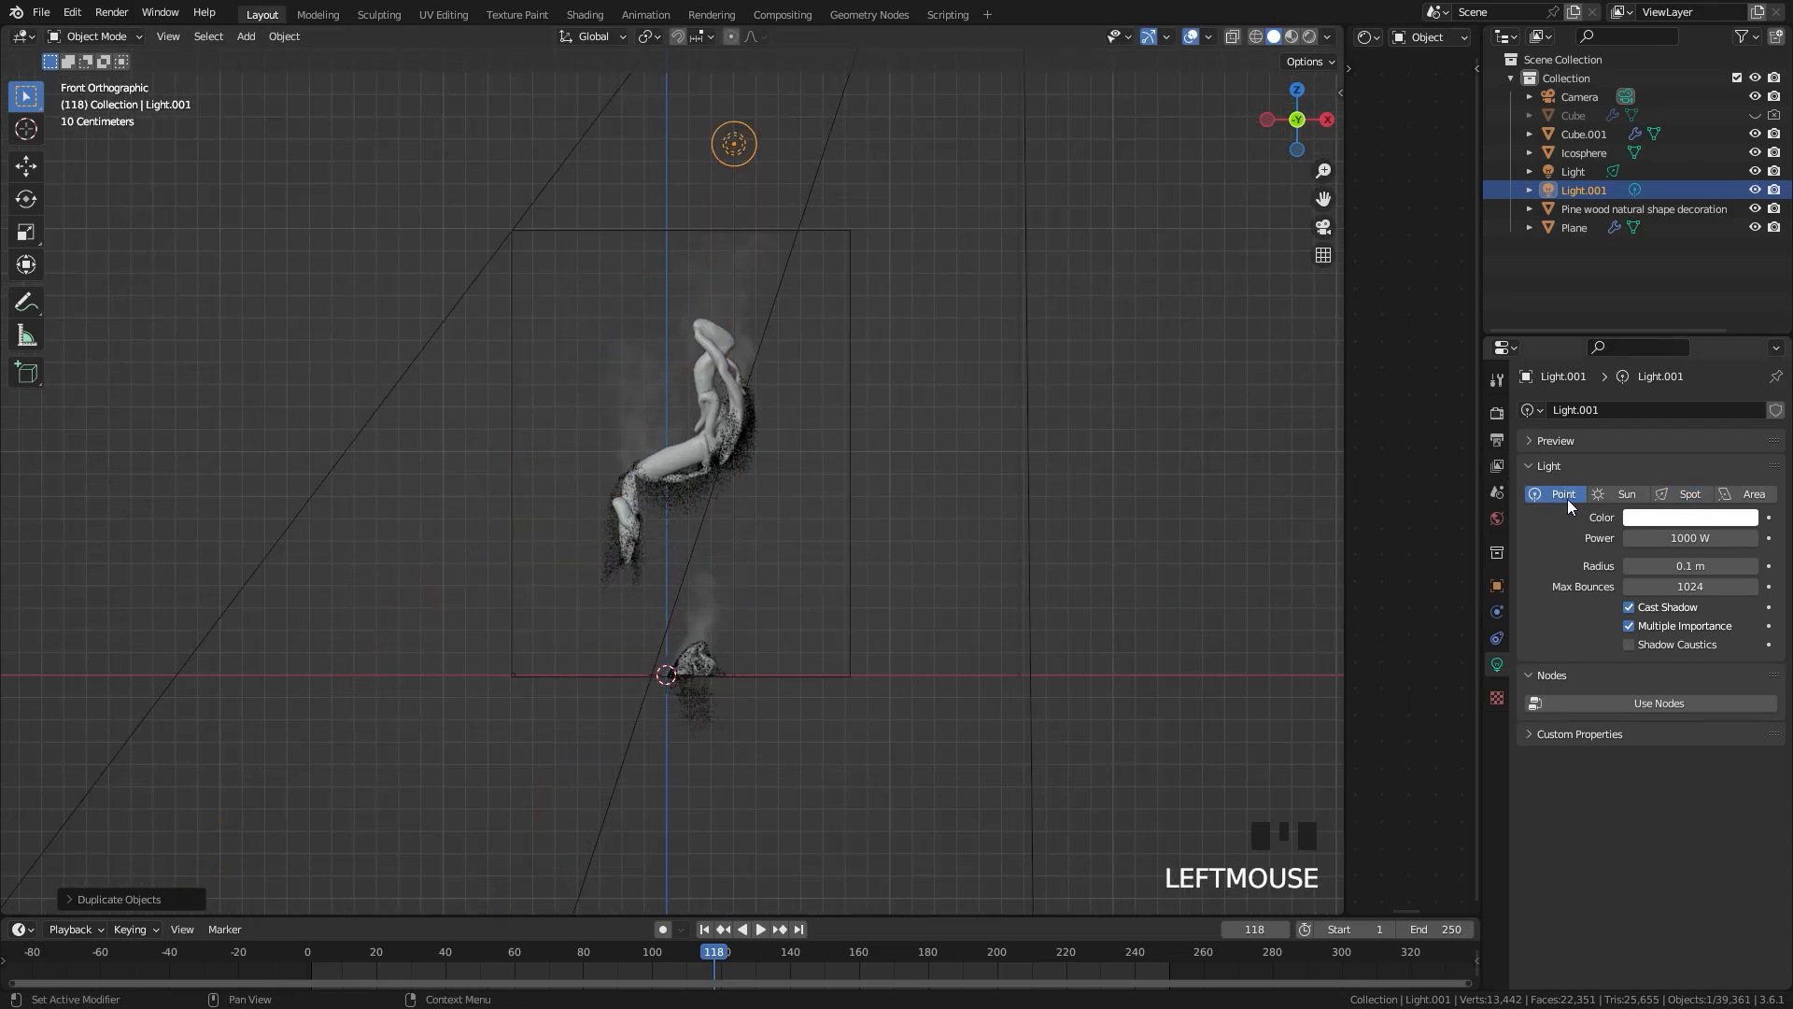
click(1711, 539)
text(1)
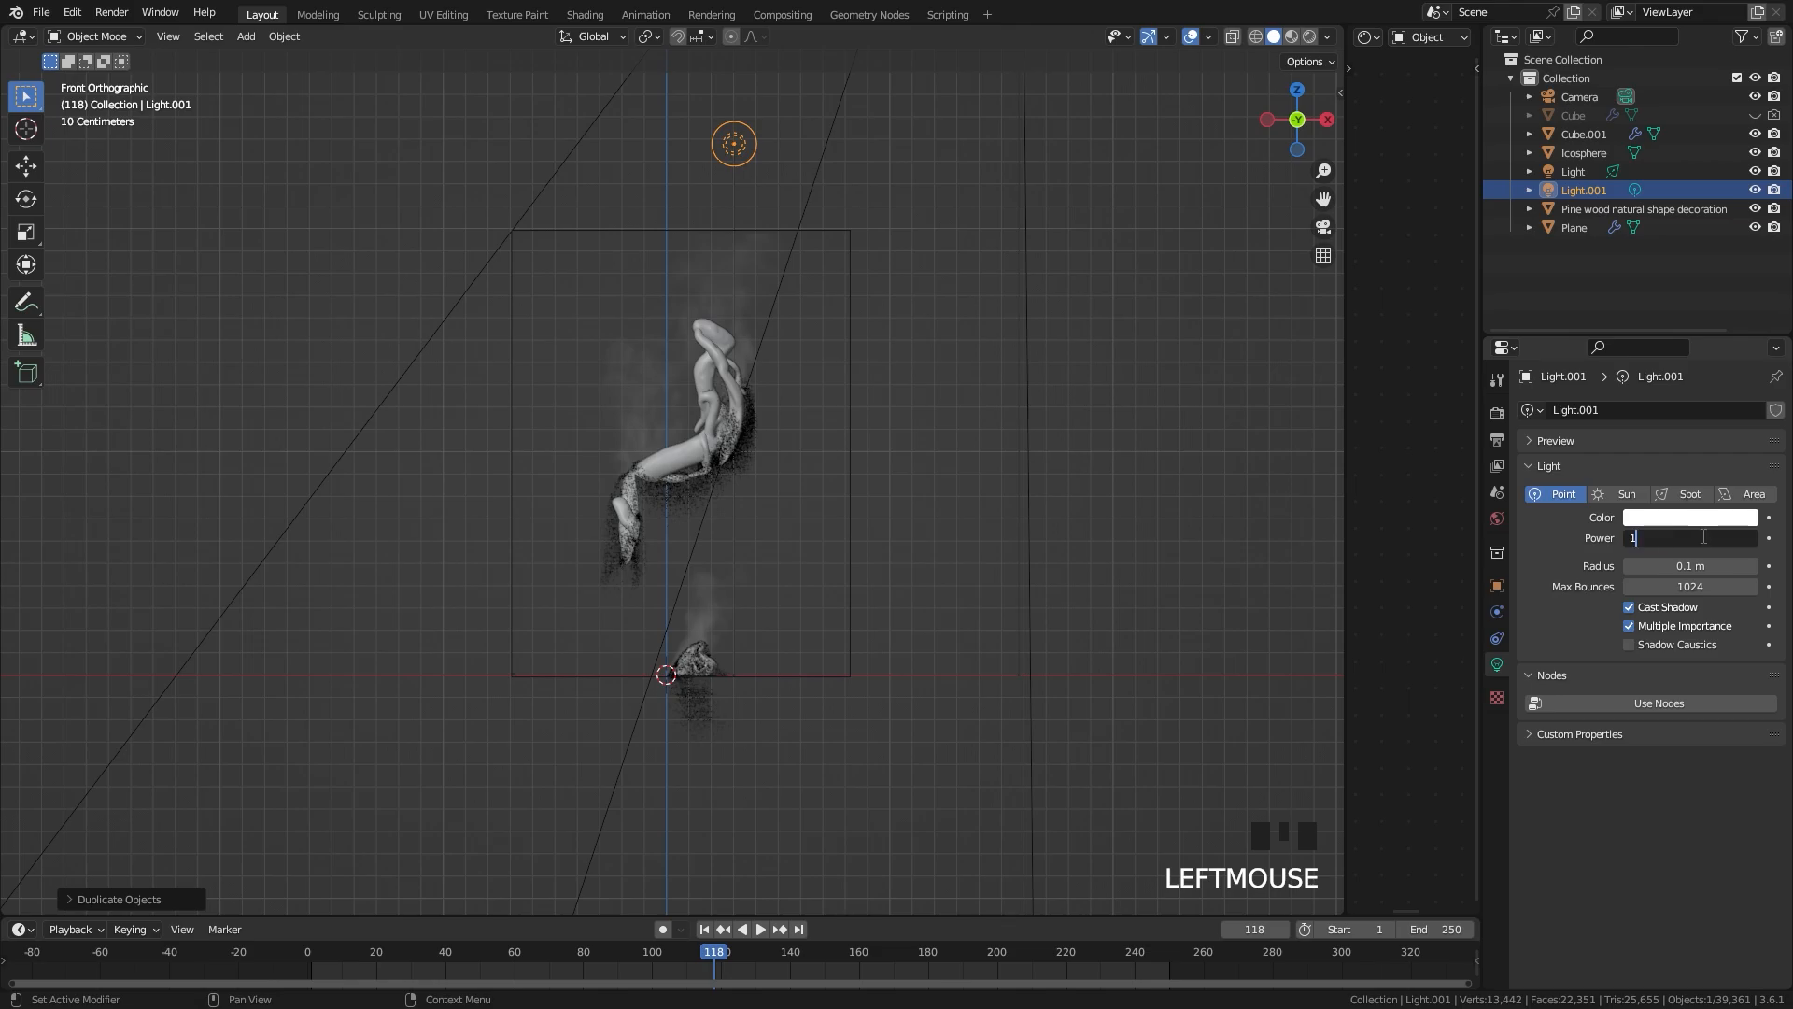
key(Return)
Step: Lower the point light to the figure's height and place it behind the model using the front and side views
key(g)
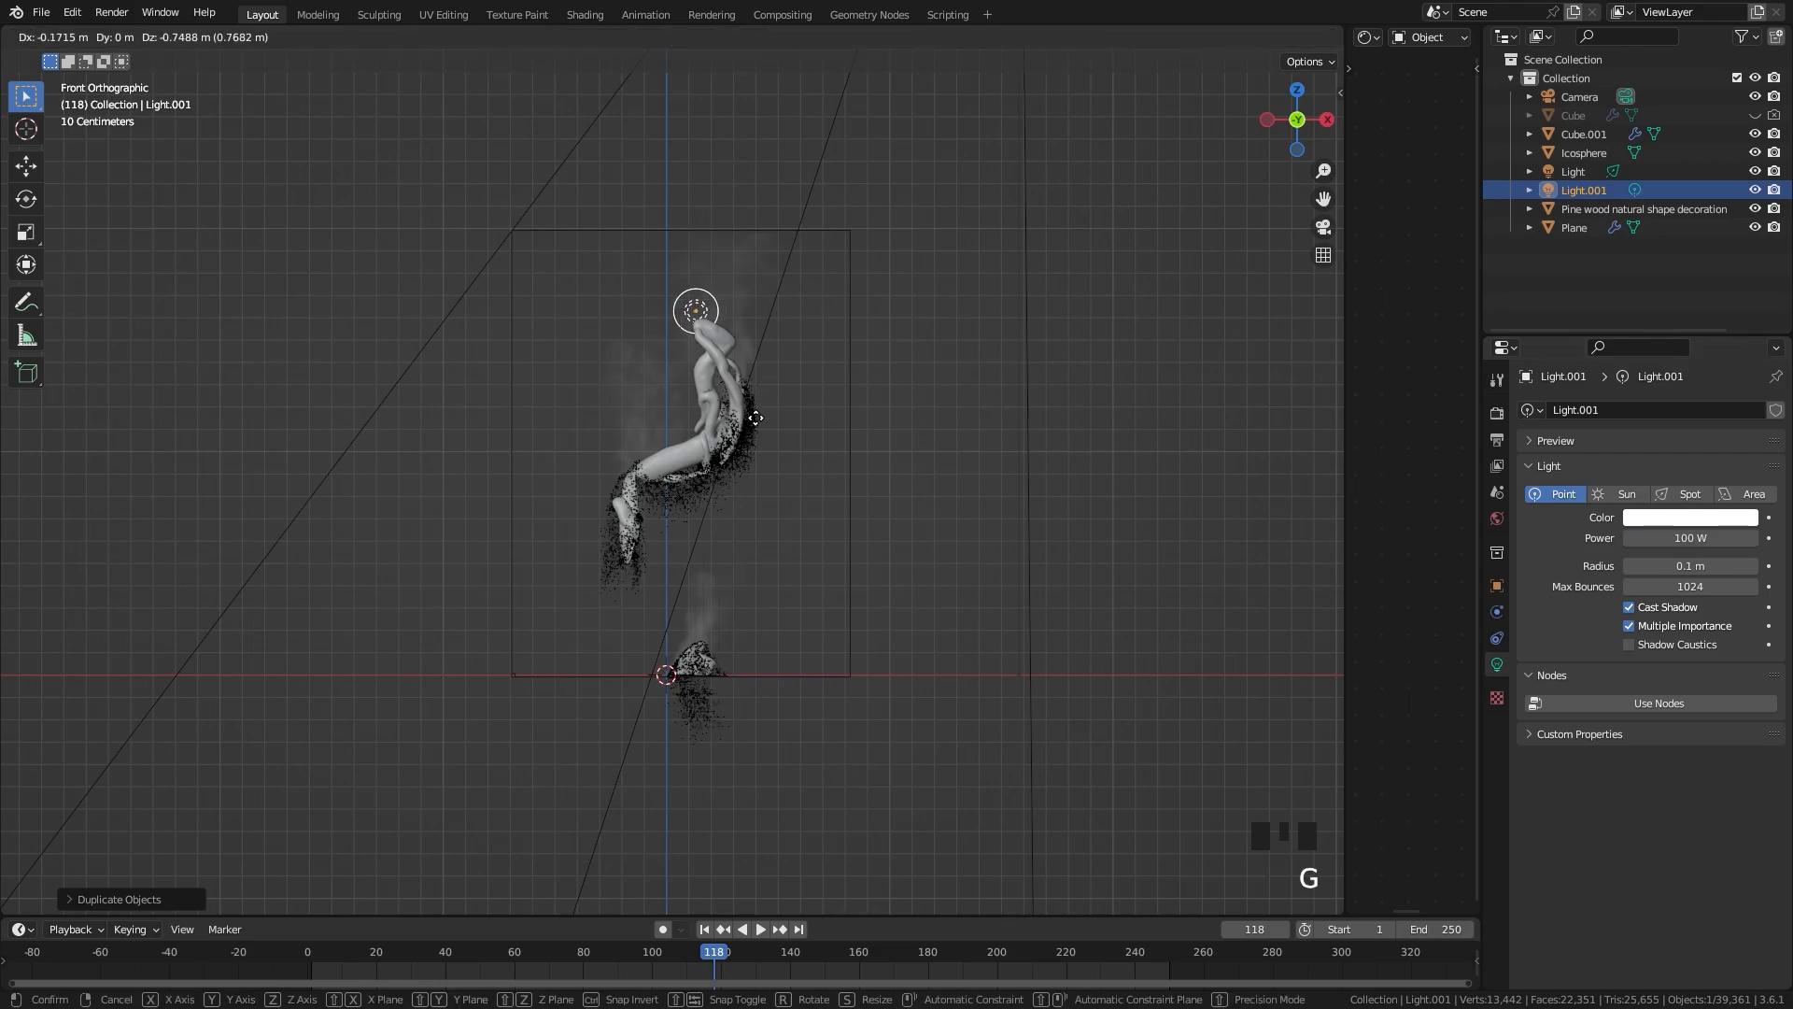
click(754, 432)
key(KP_3)
key(g)
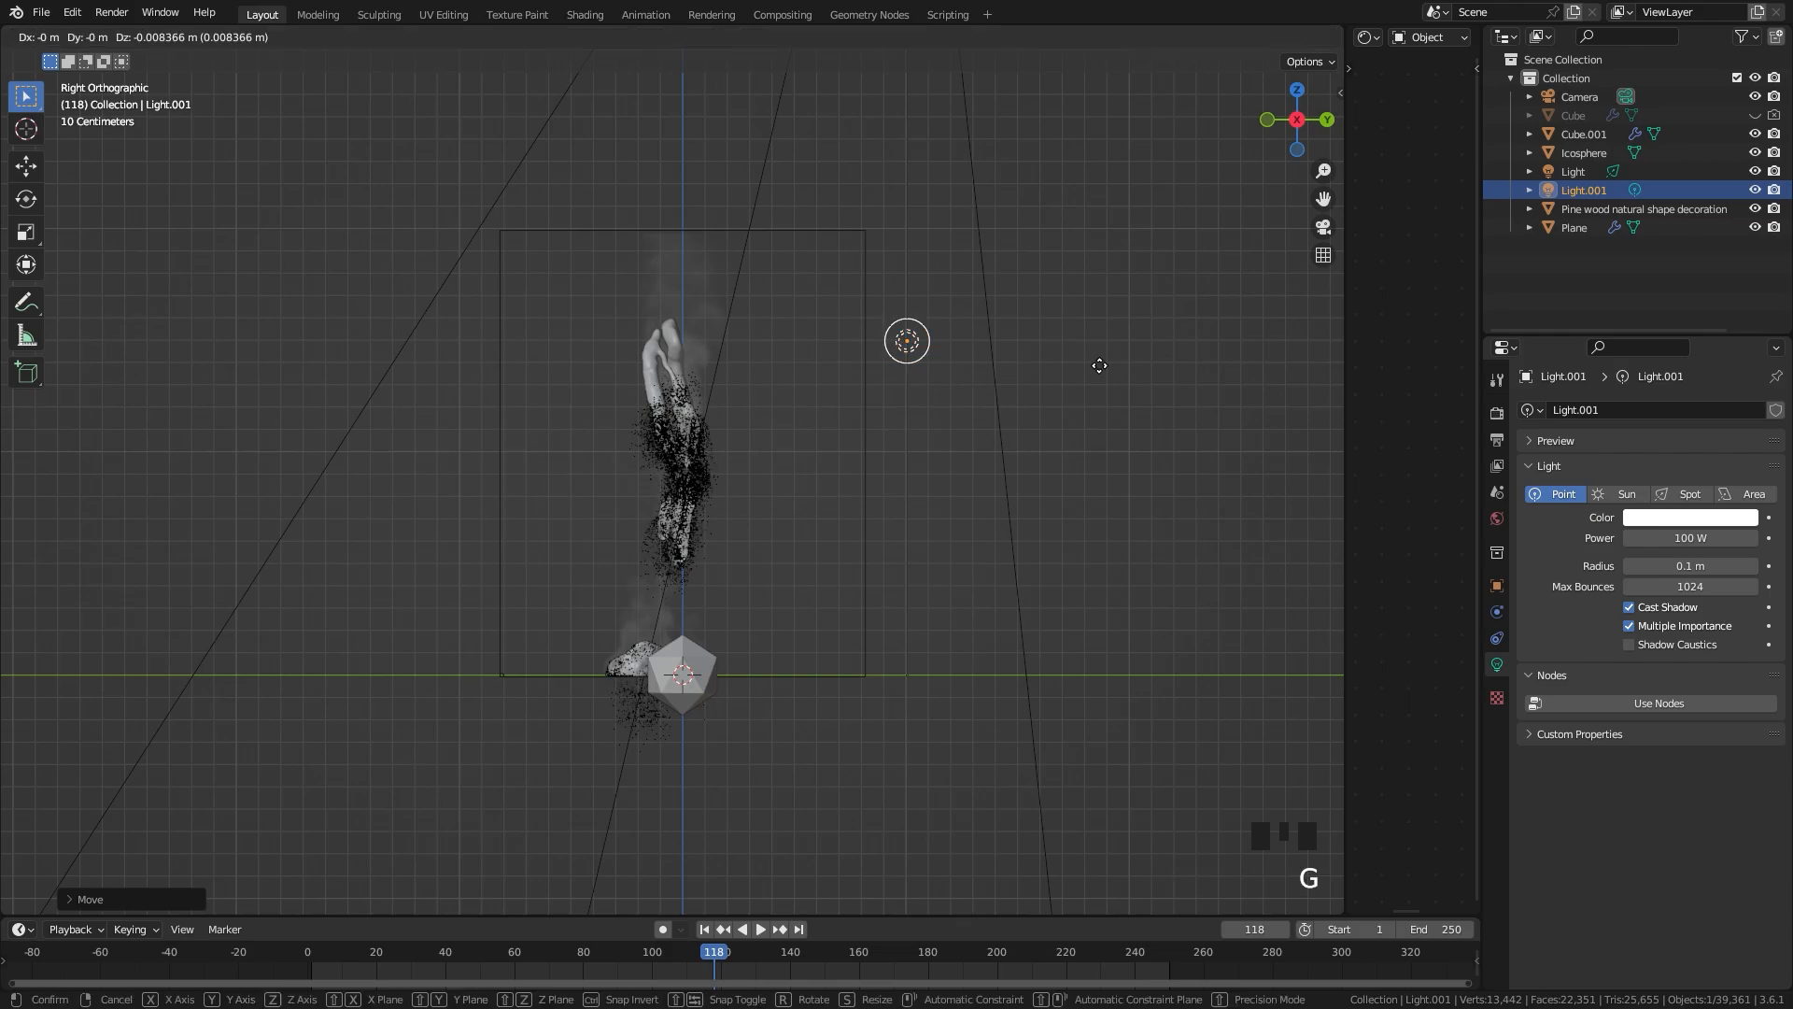
click(1182, 373)
Step: Examine the added backlight on the smoke and particles in rendered shading, and return to solid shading
scroll(784, 456, up, 2)
mouse_move(635, 452)
middle_down()
mouse_move(829, 456)
mouse_move(765, 464)
middle_up()
key(z)
click(872, 277)
middle_drag(801, 394, 823, 384)
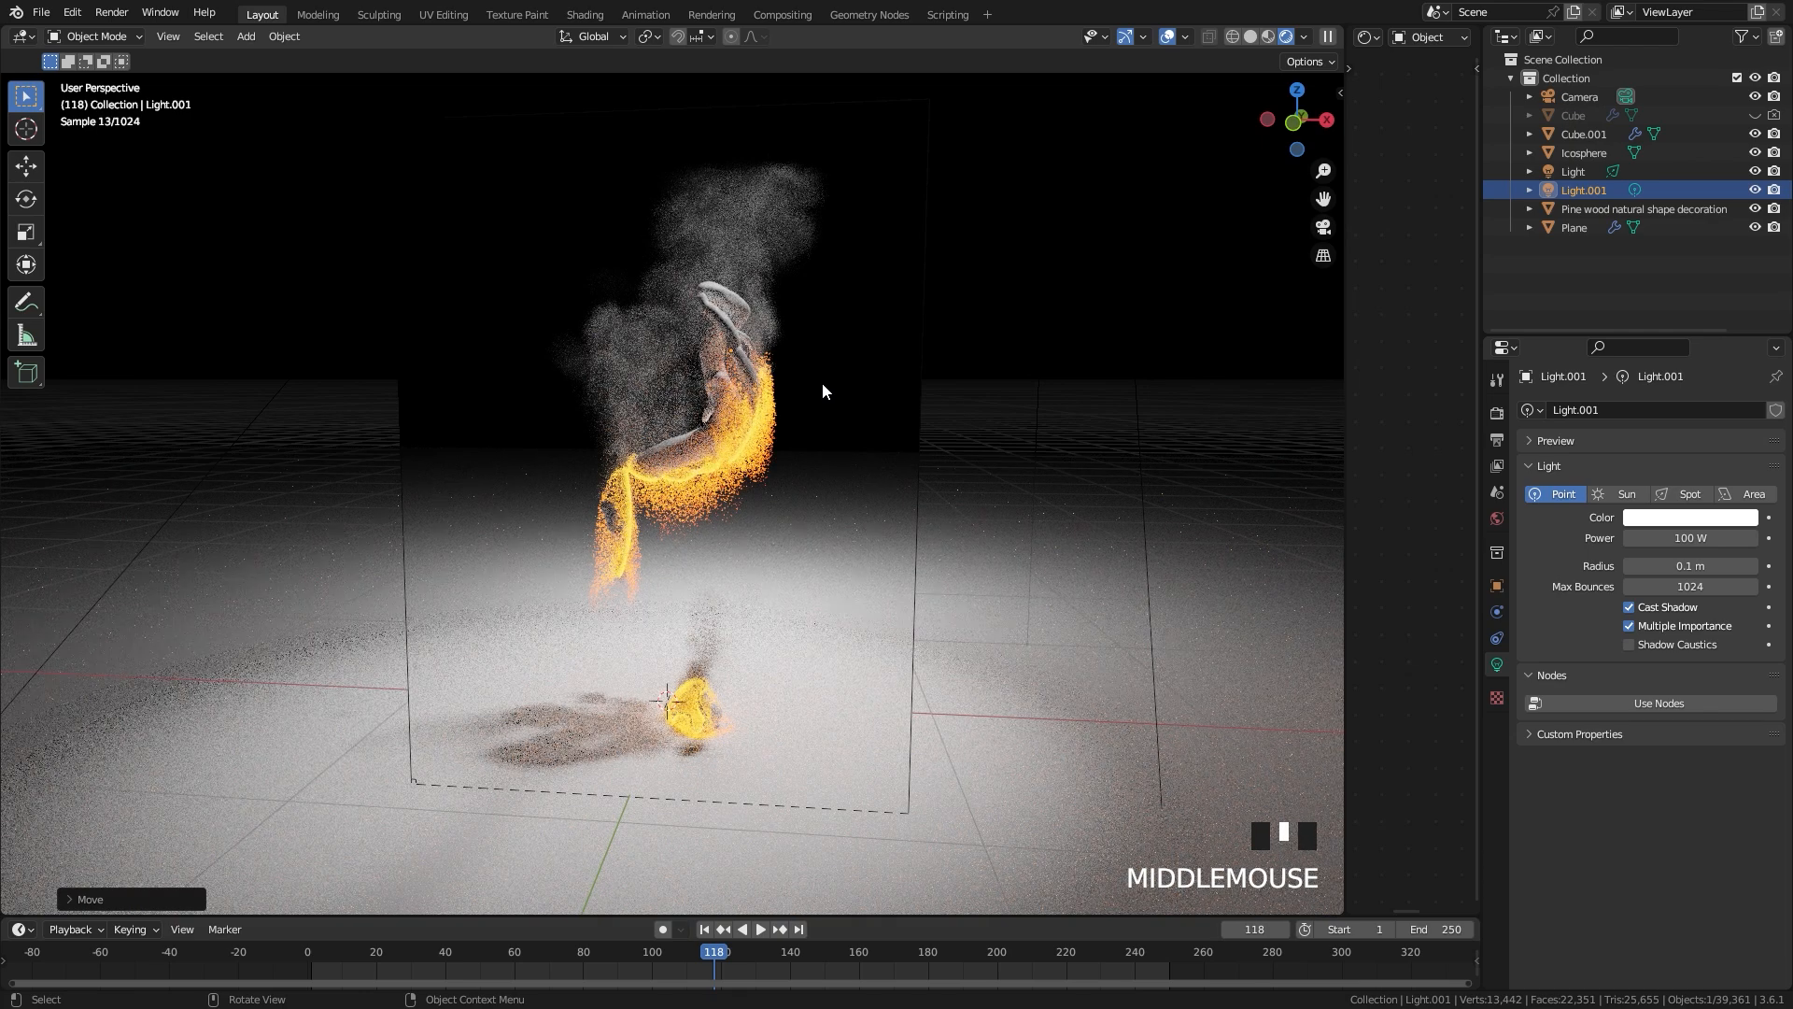
key(shift+alt+z)
key(z)
click(762, 448)
key(z)
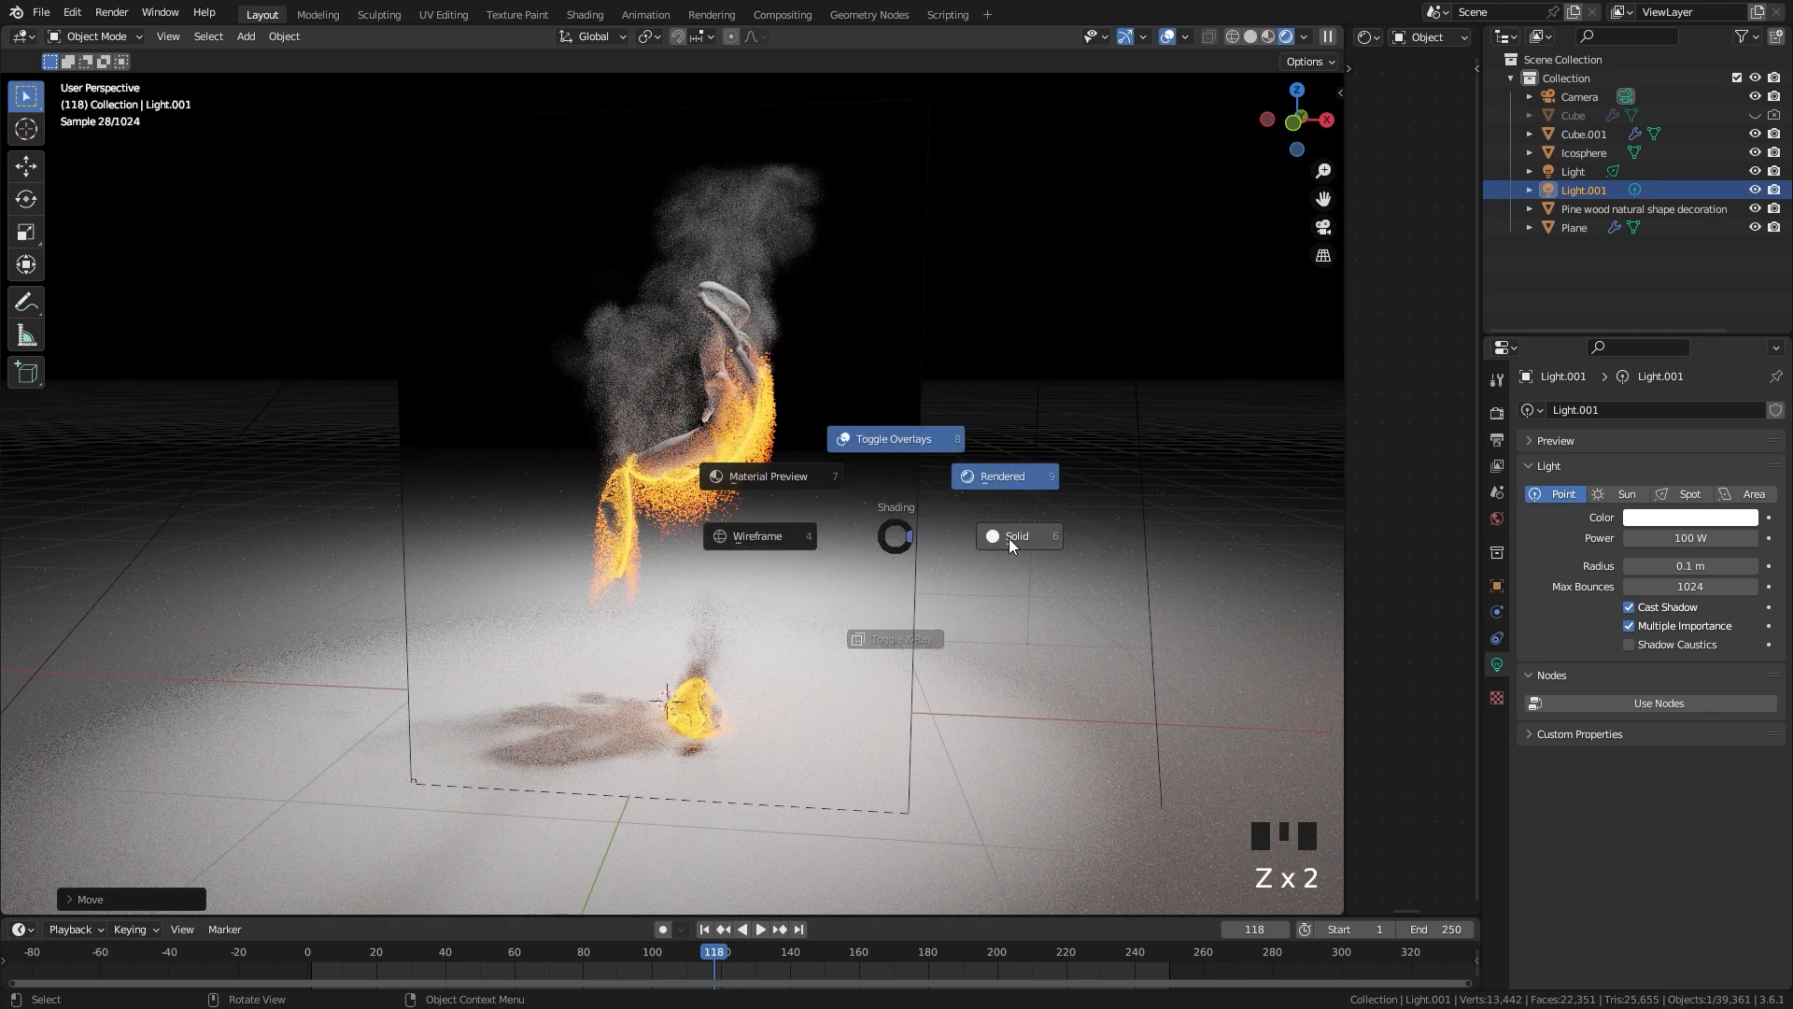
click(1008, 538)
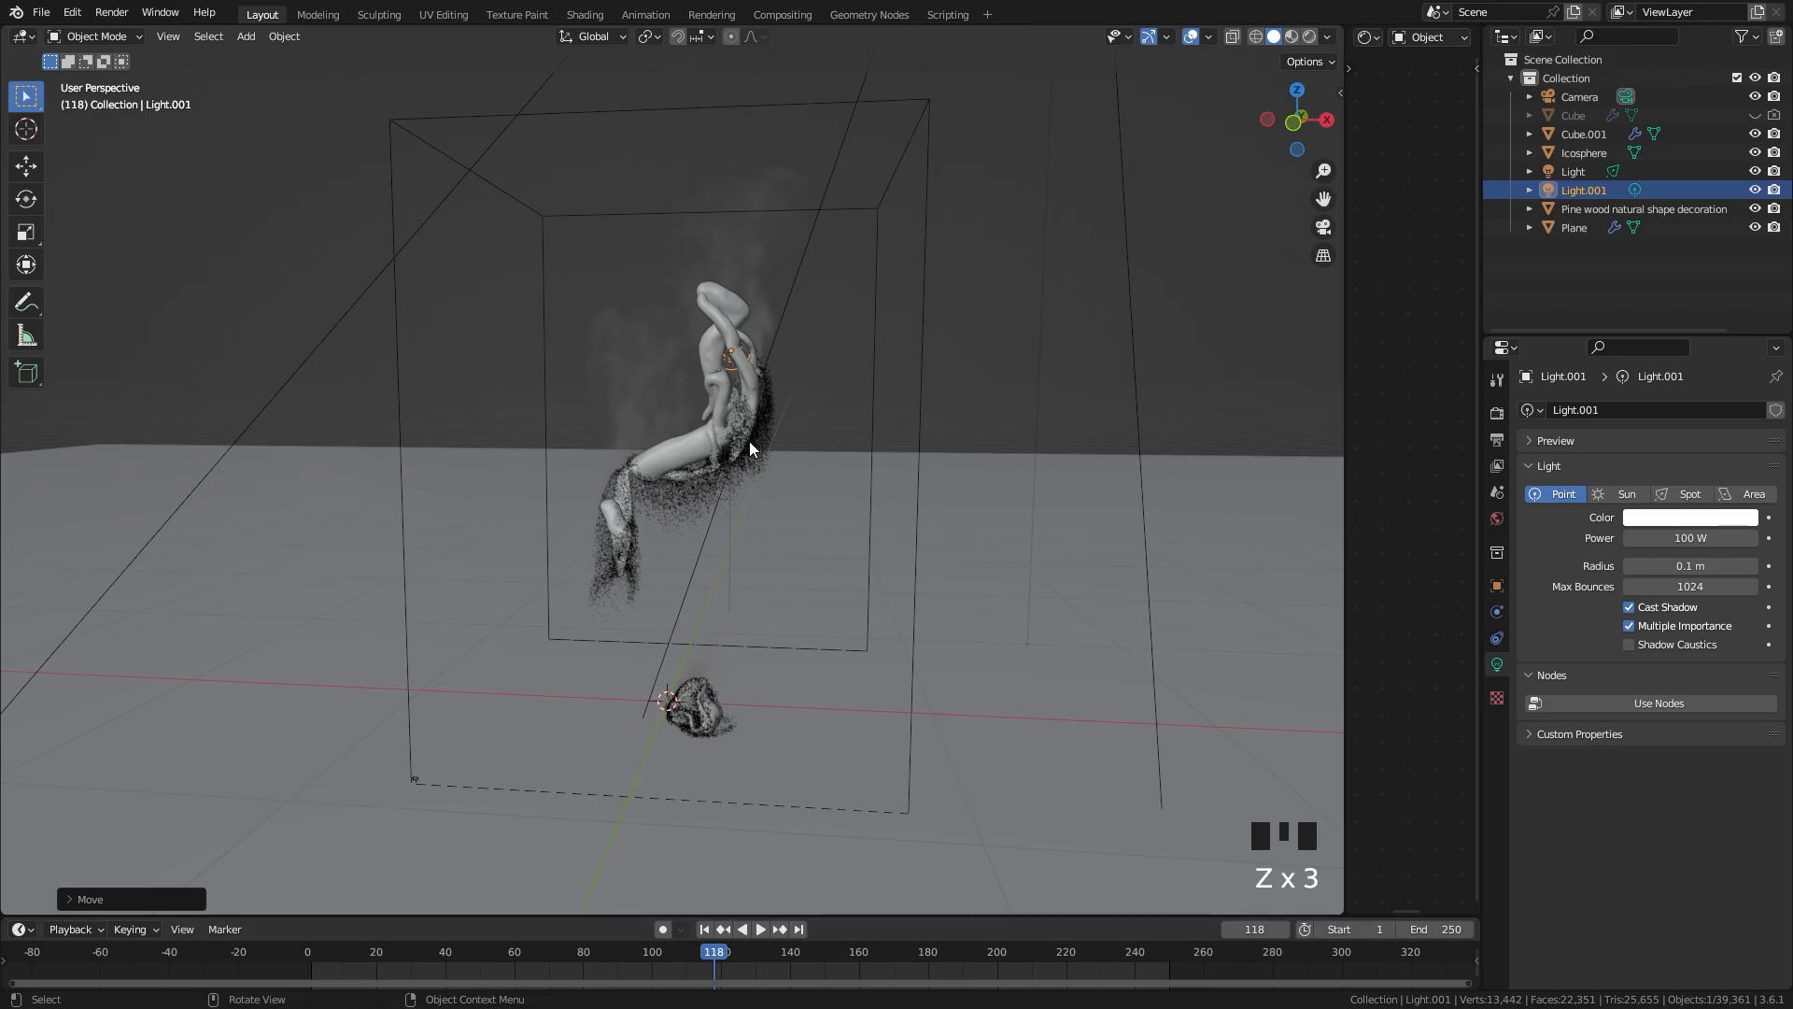
Step: Align the camera to the front view and adjust its tilt and height to frame the figure and the rock below
key(KP_1)
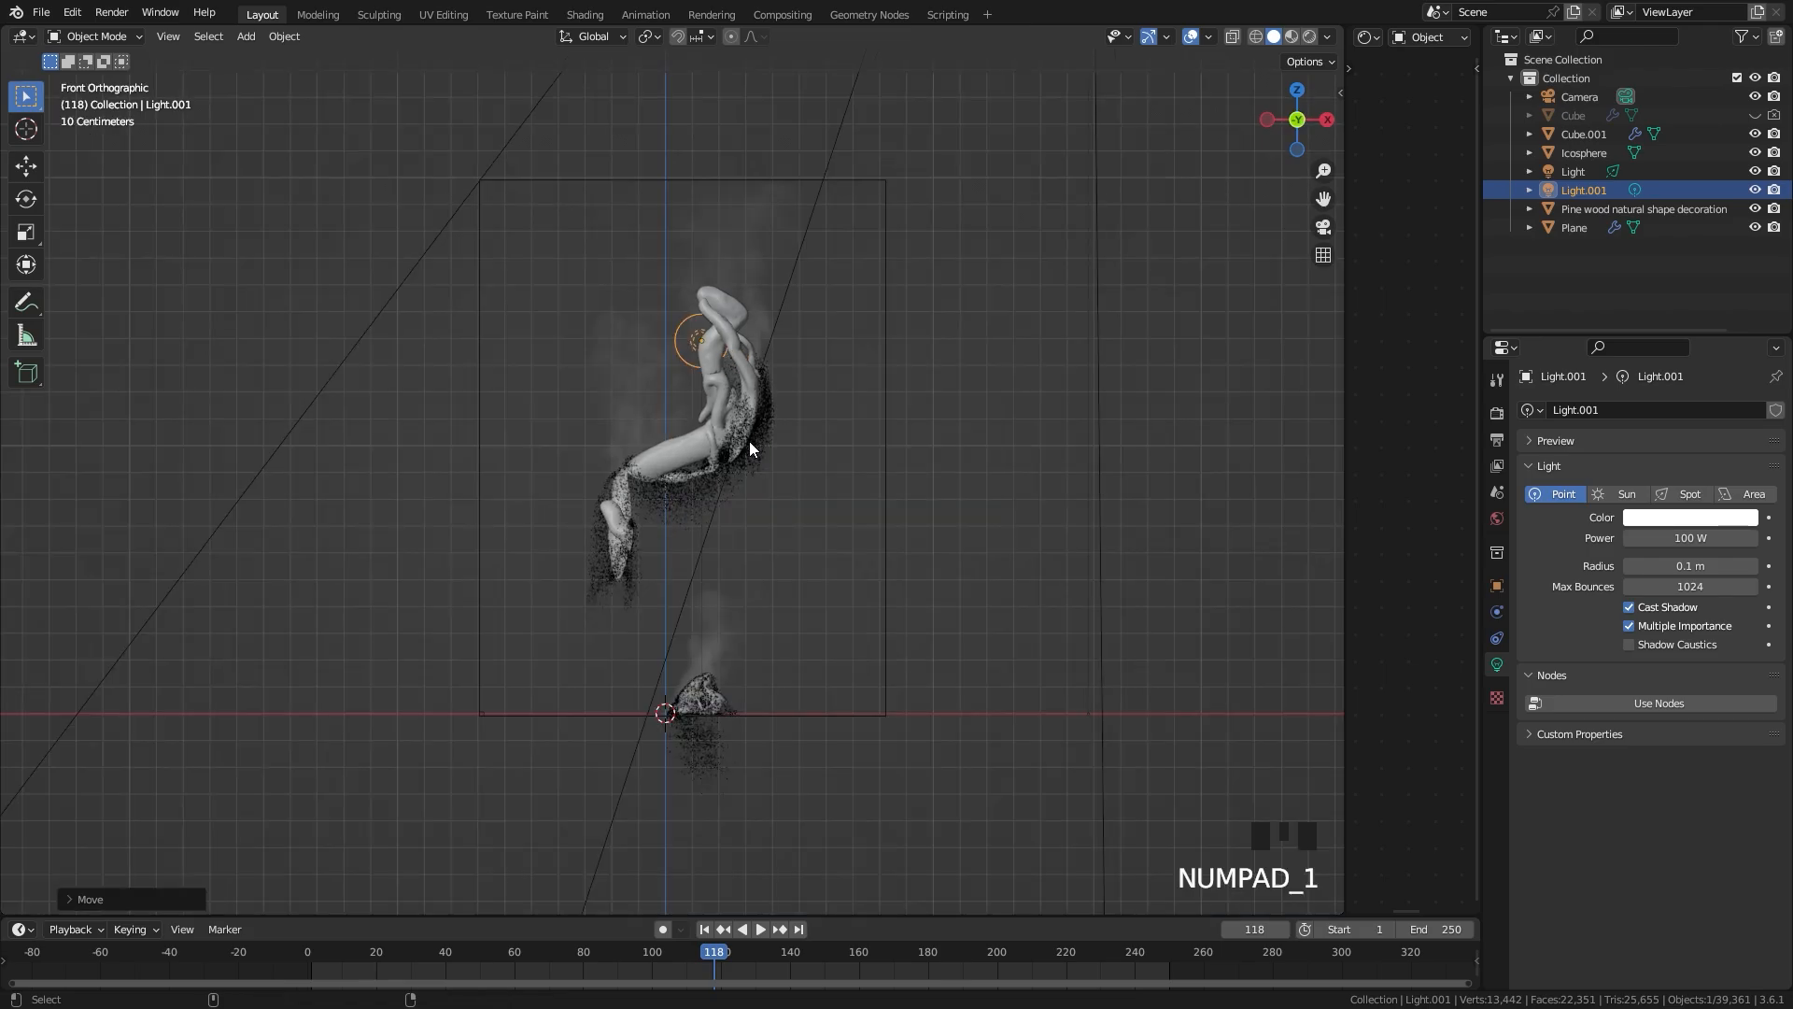
key(ctrl+alt+KP_0)
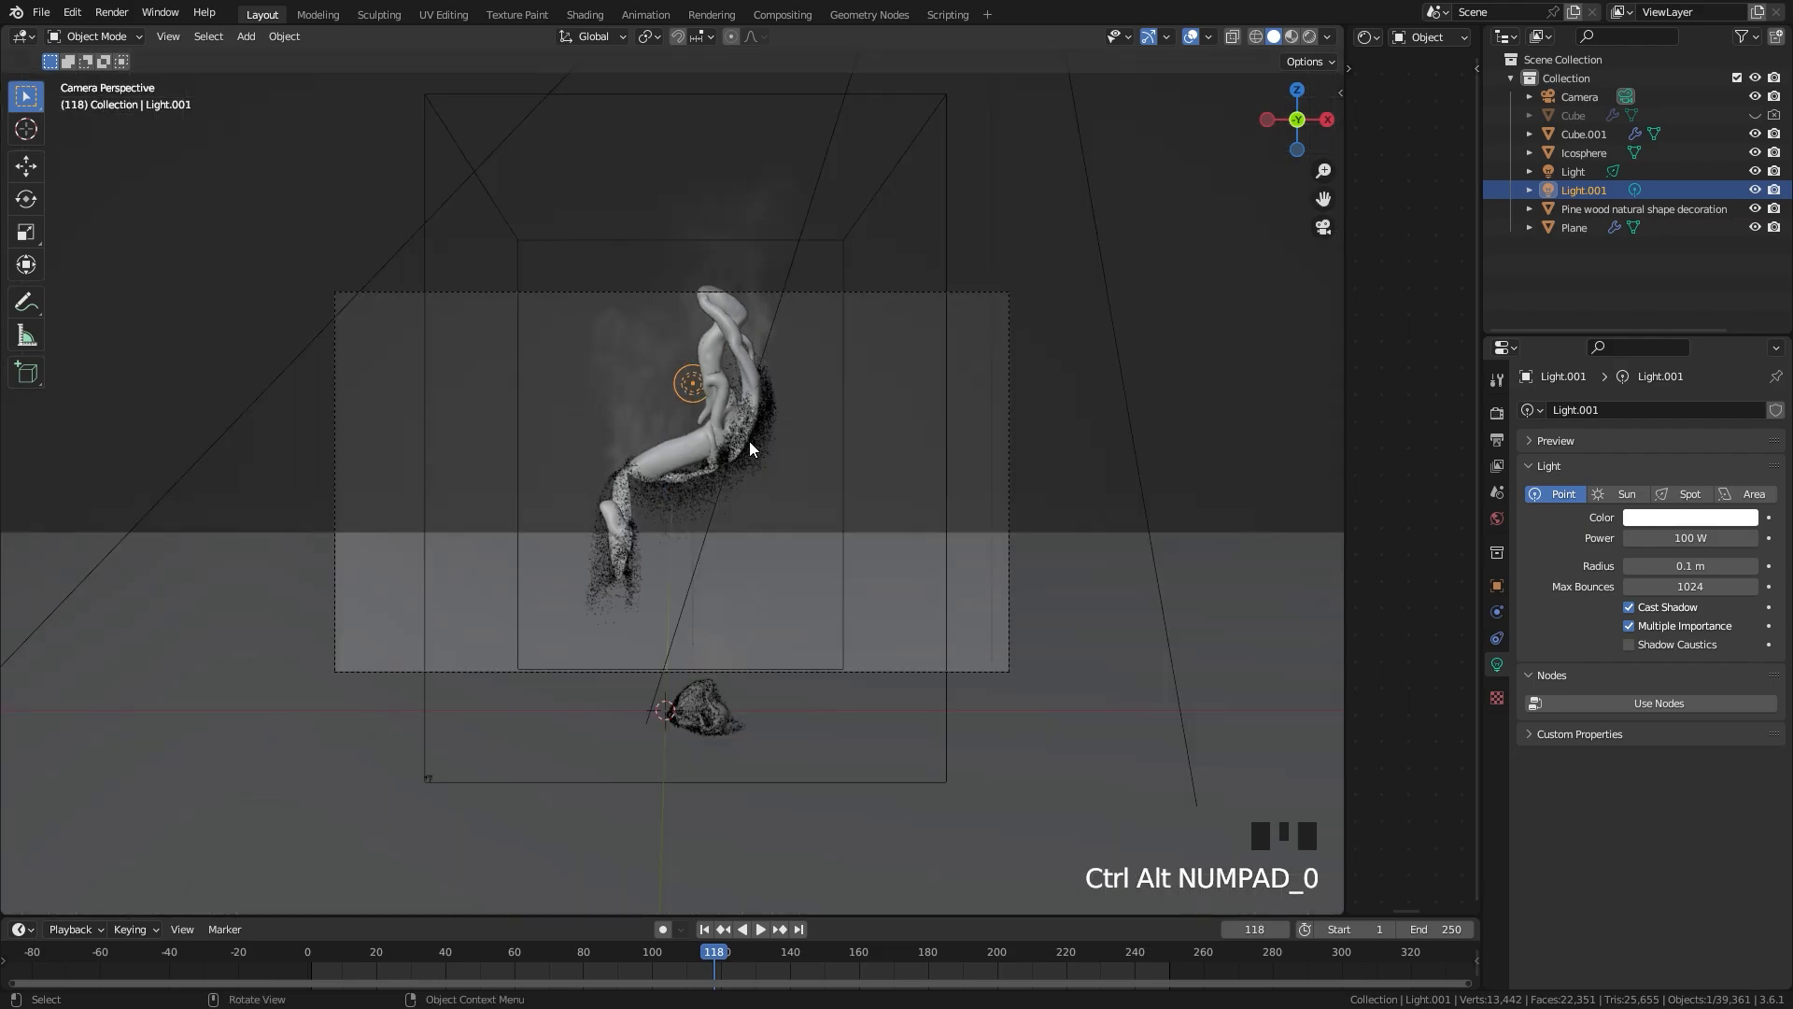
click(834, 293)
key(r)
click(977, 448)
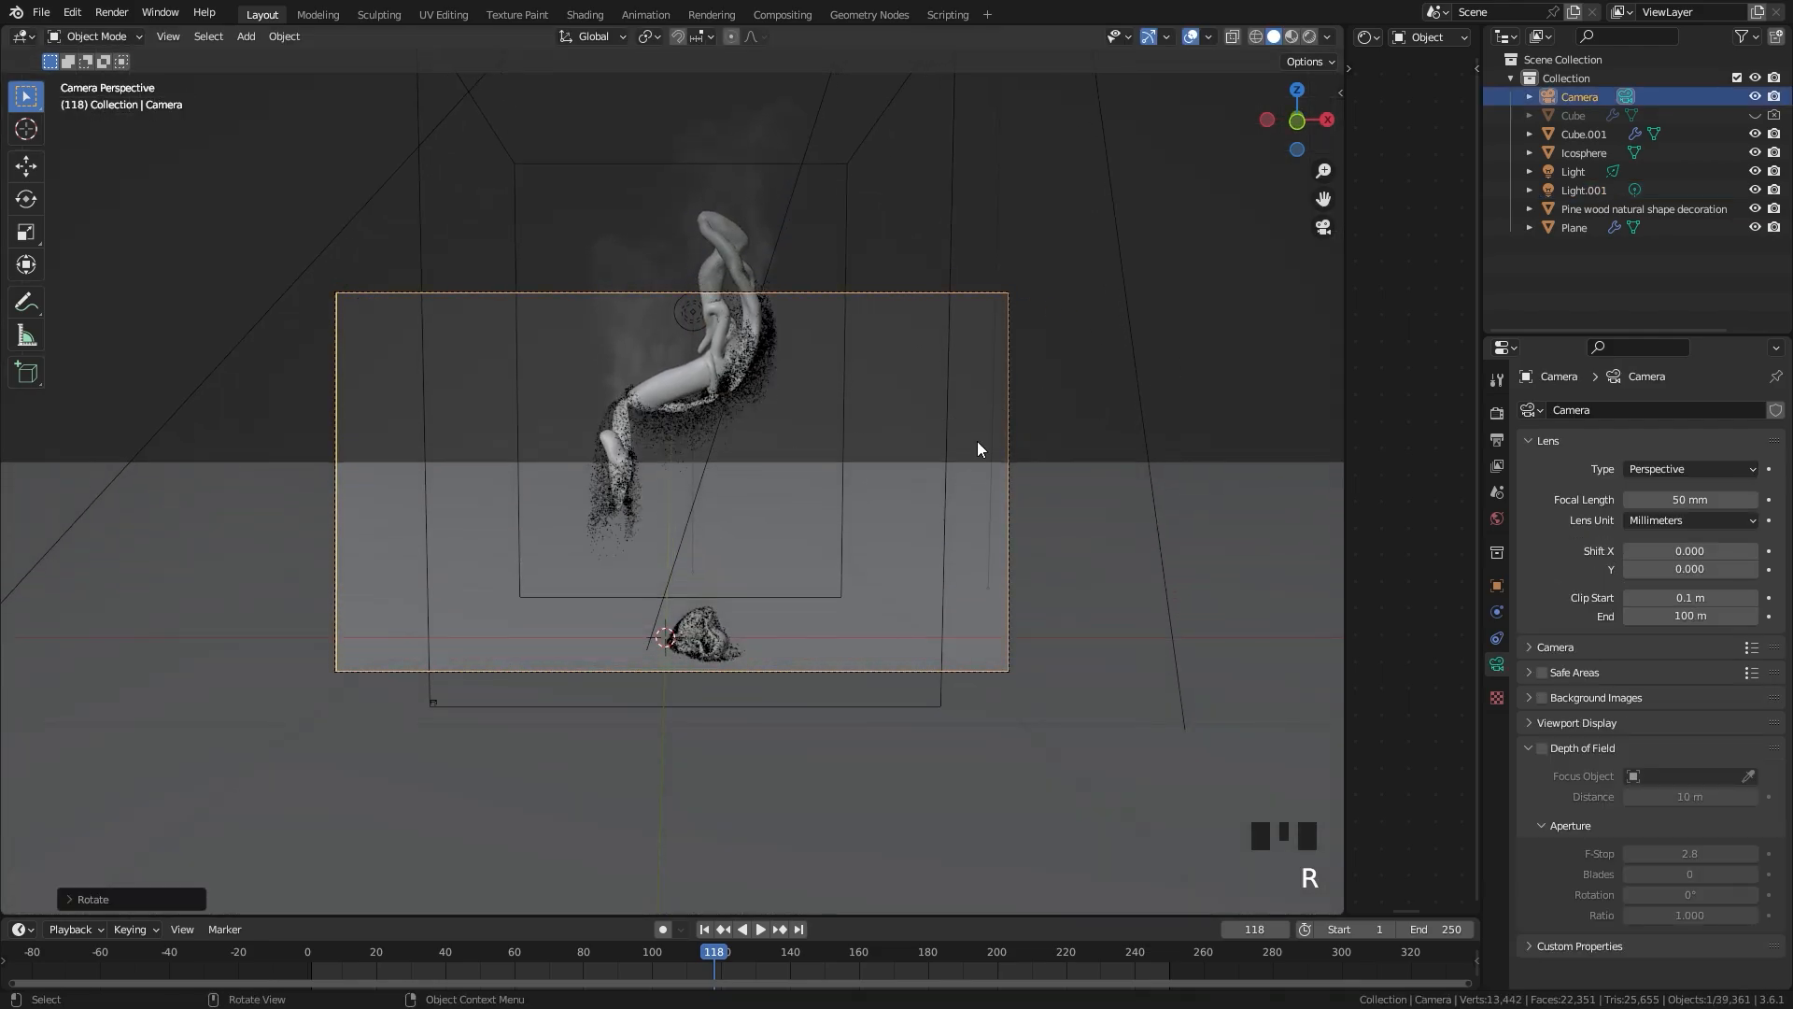
key(g)
key(z)
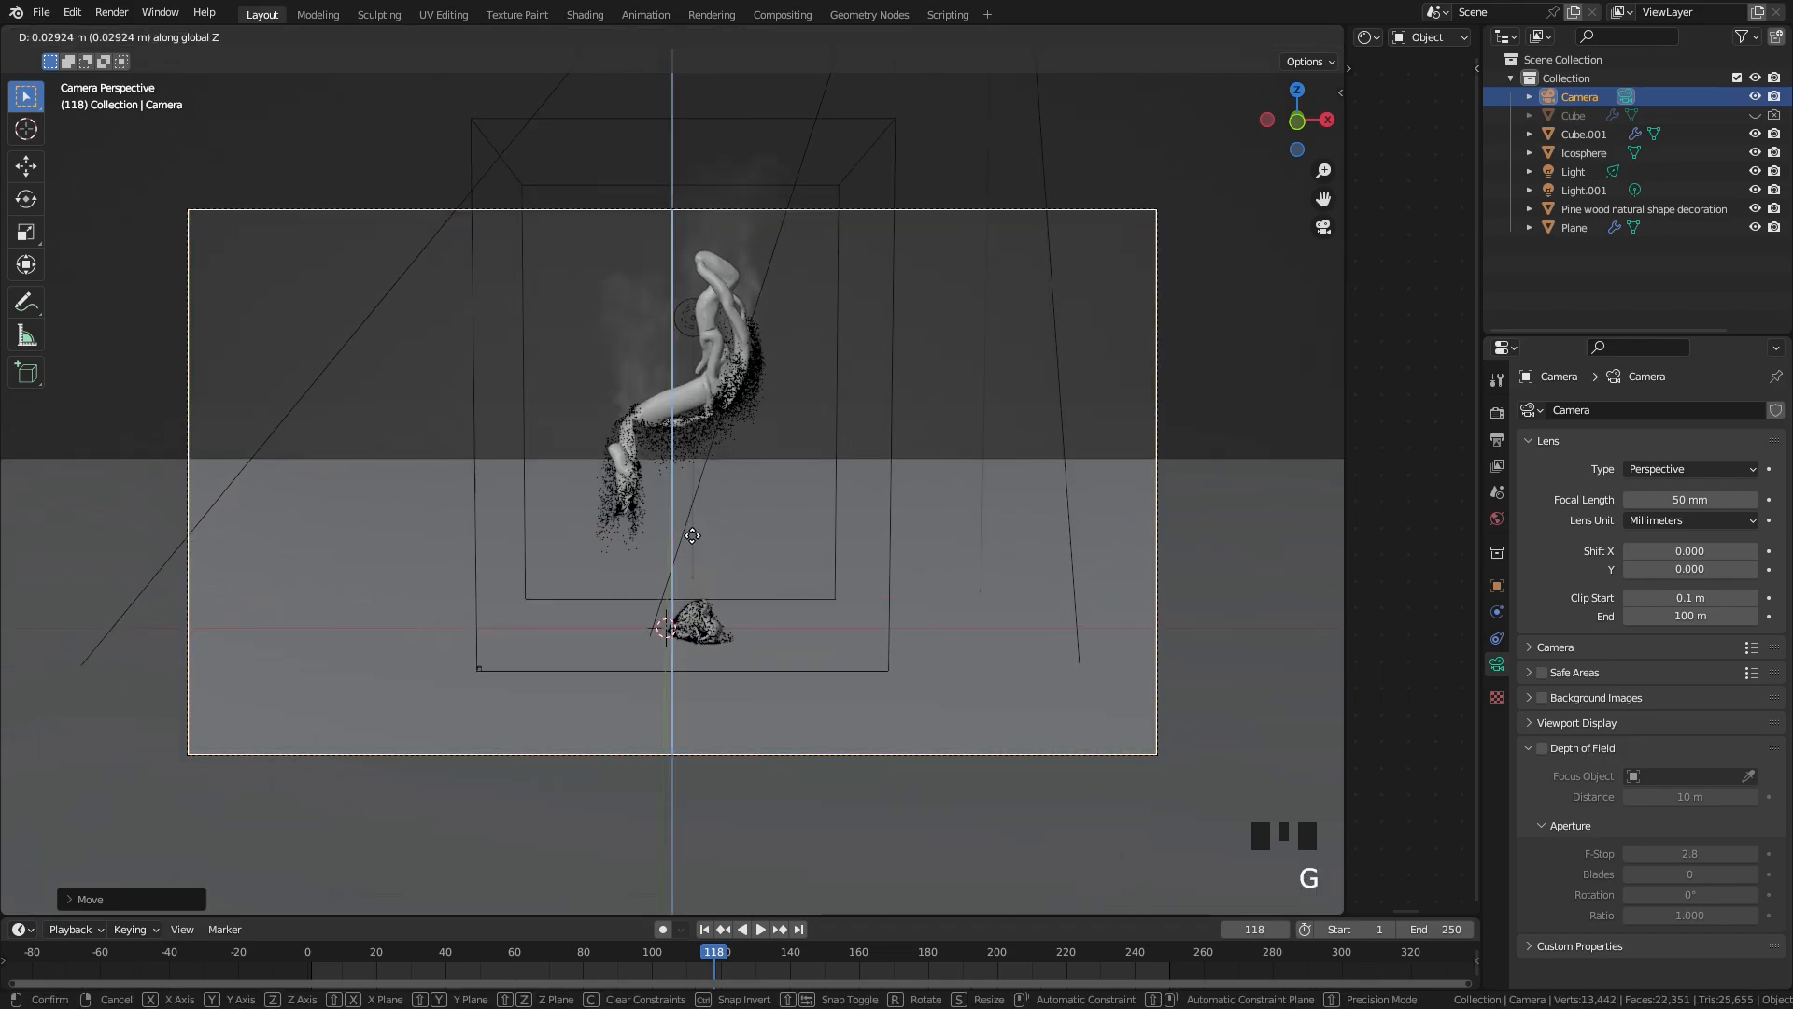
click(602, 584)
Step: Preview the camera framing in rendered shading
key(z)
click(768, 534)
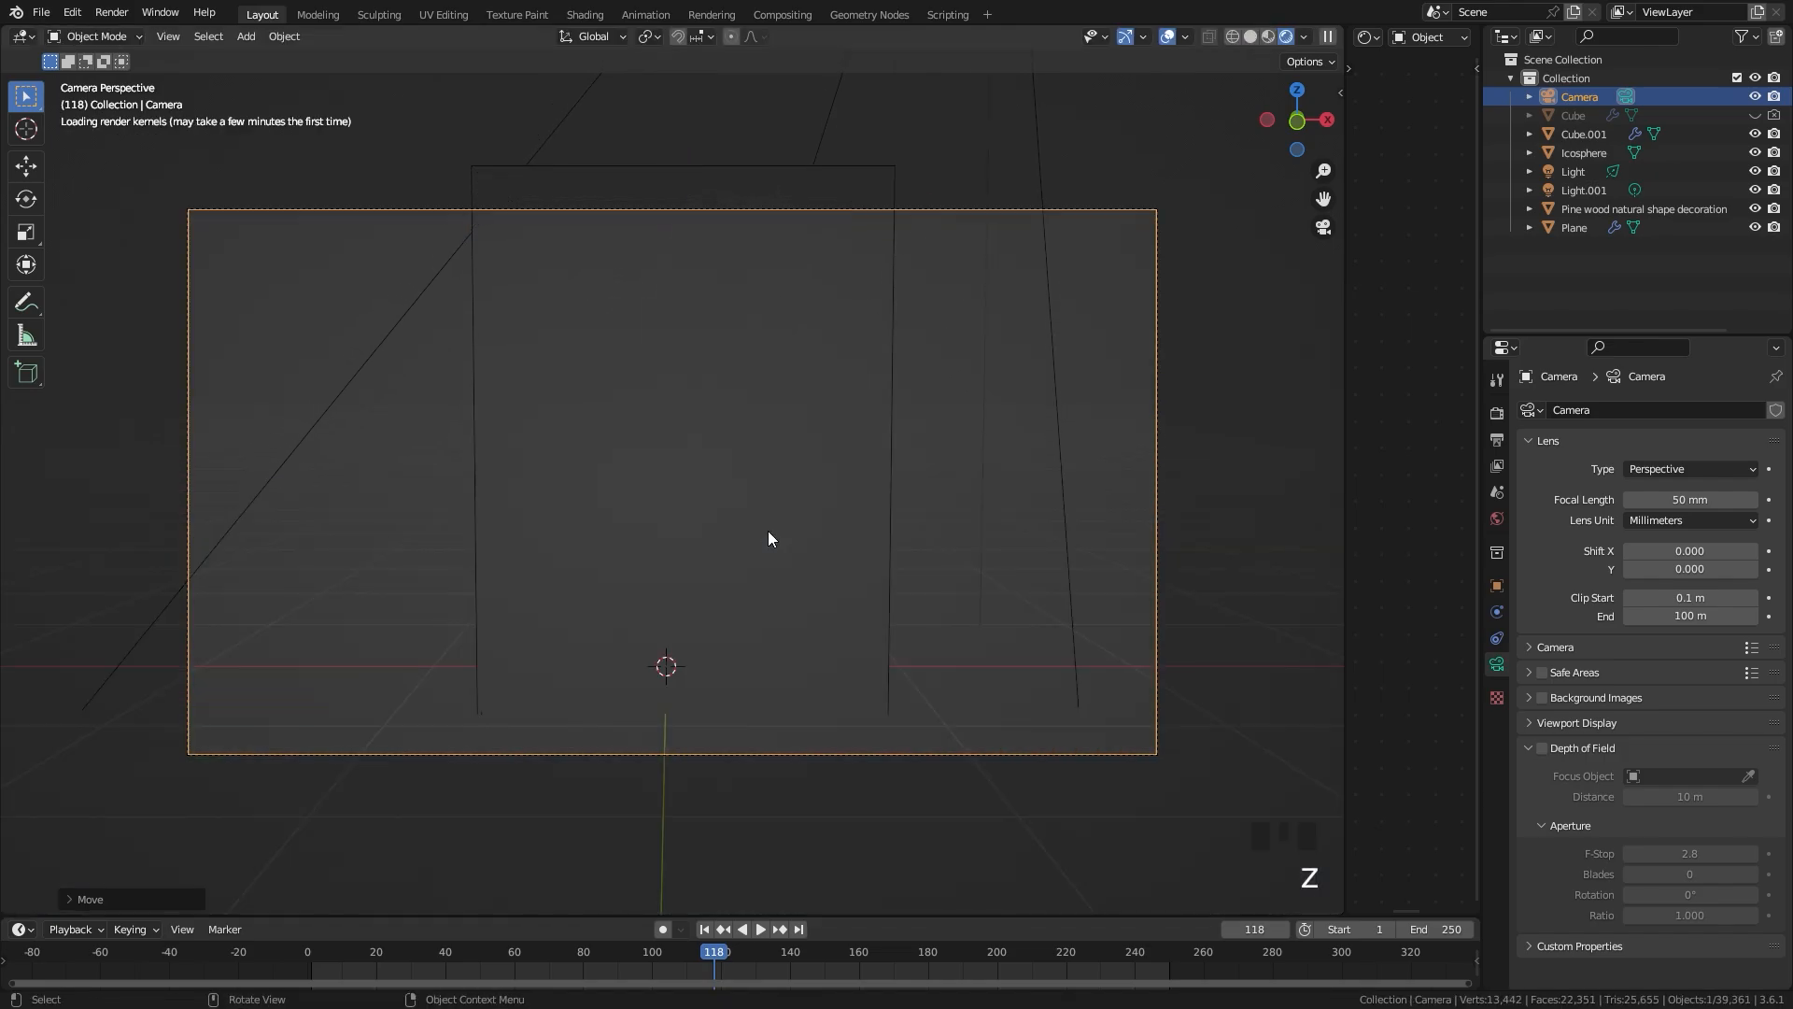
key(z)
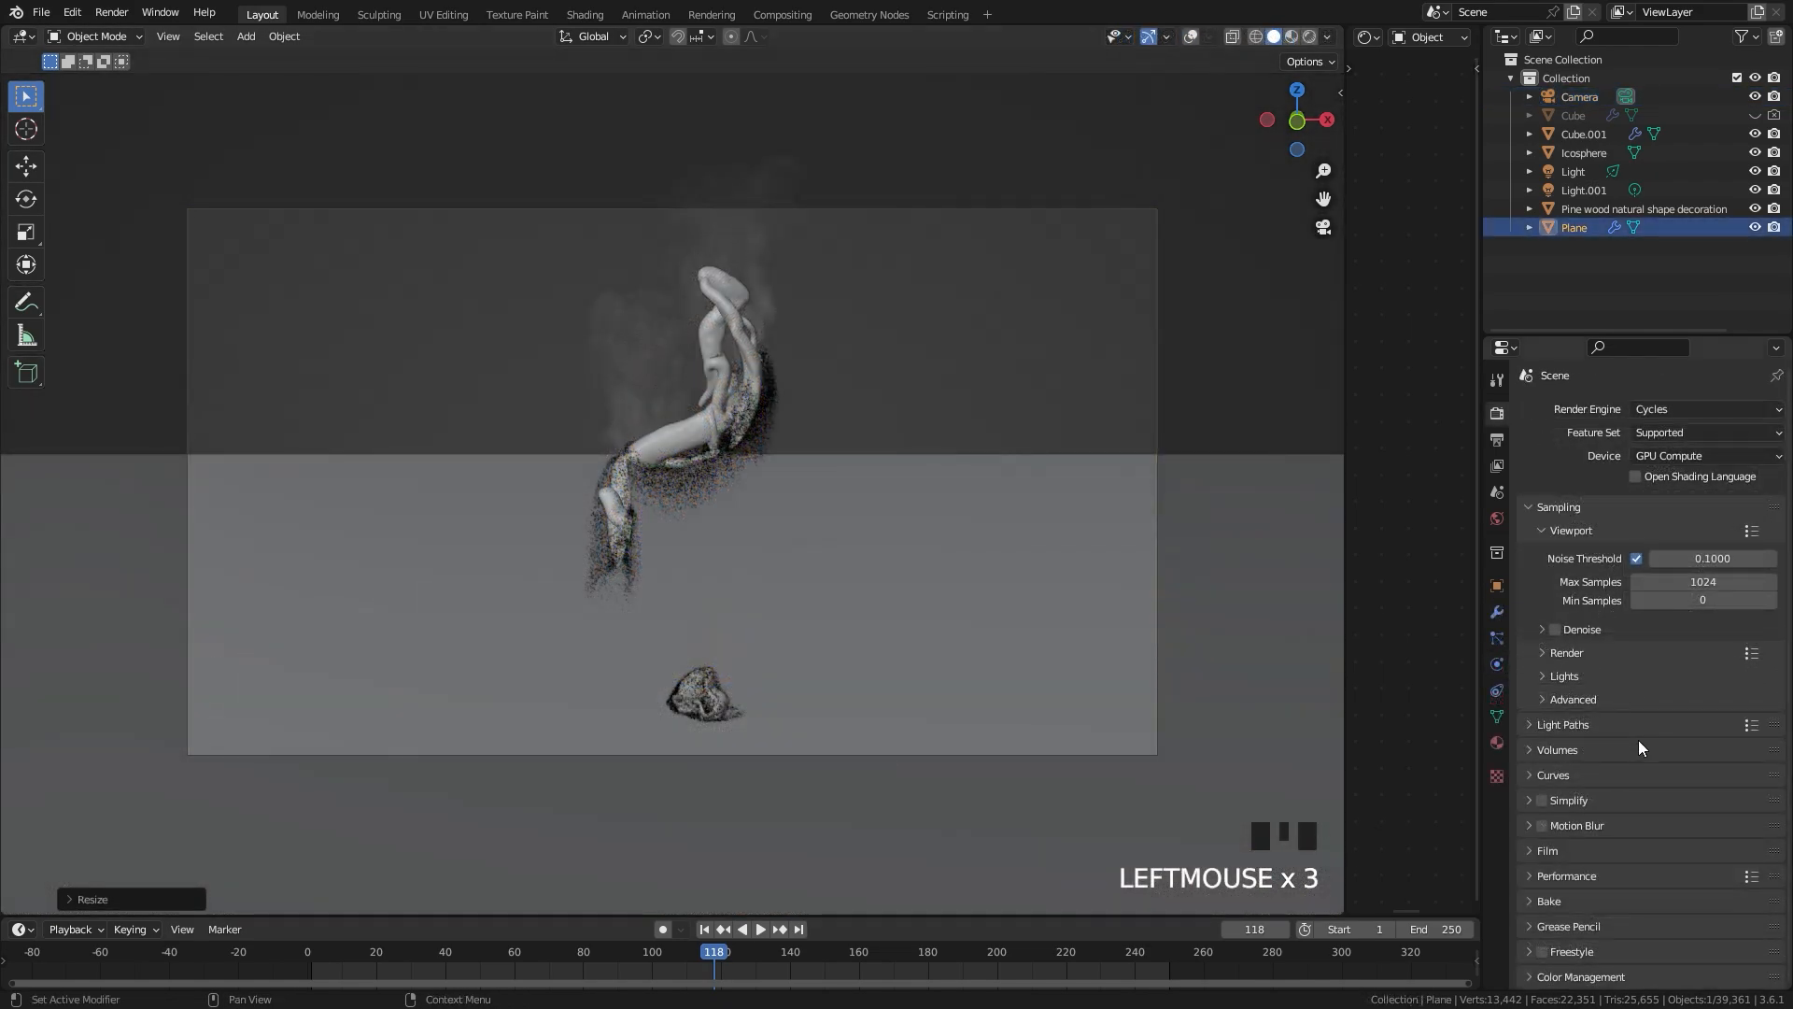
Step: Set the Color Management Look to High Contrast and check the camera view in rendered shading
scroll(1588, 925, down, 5)
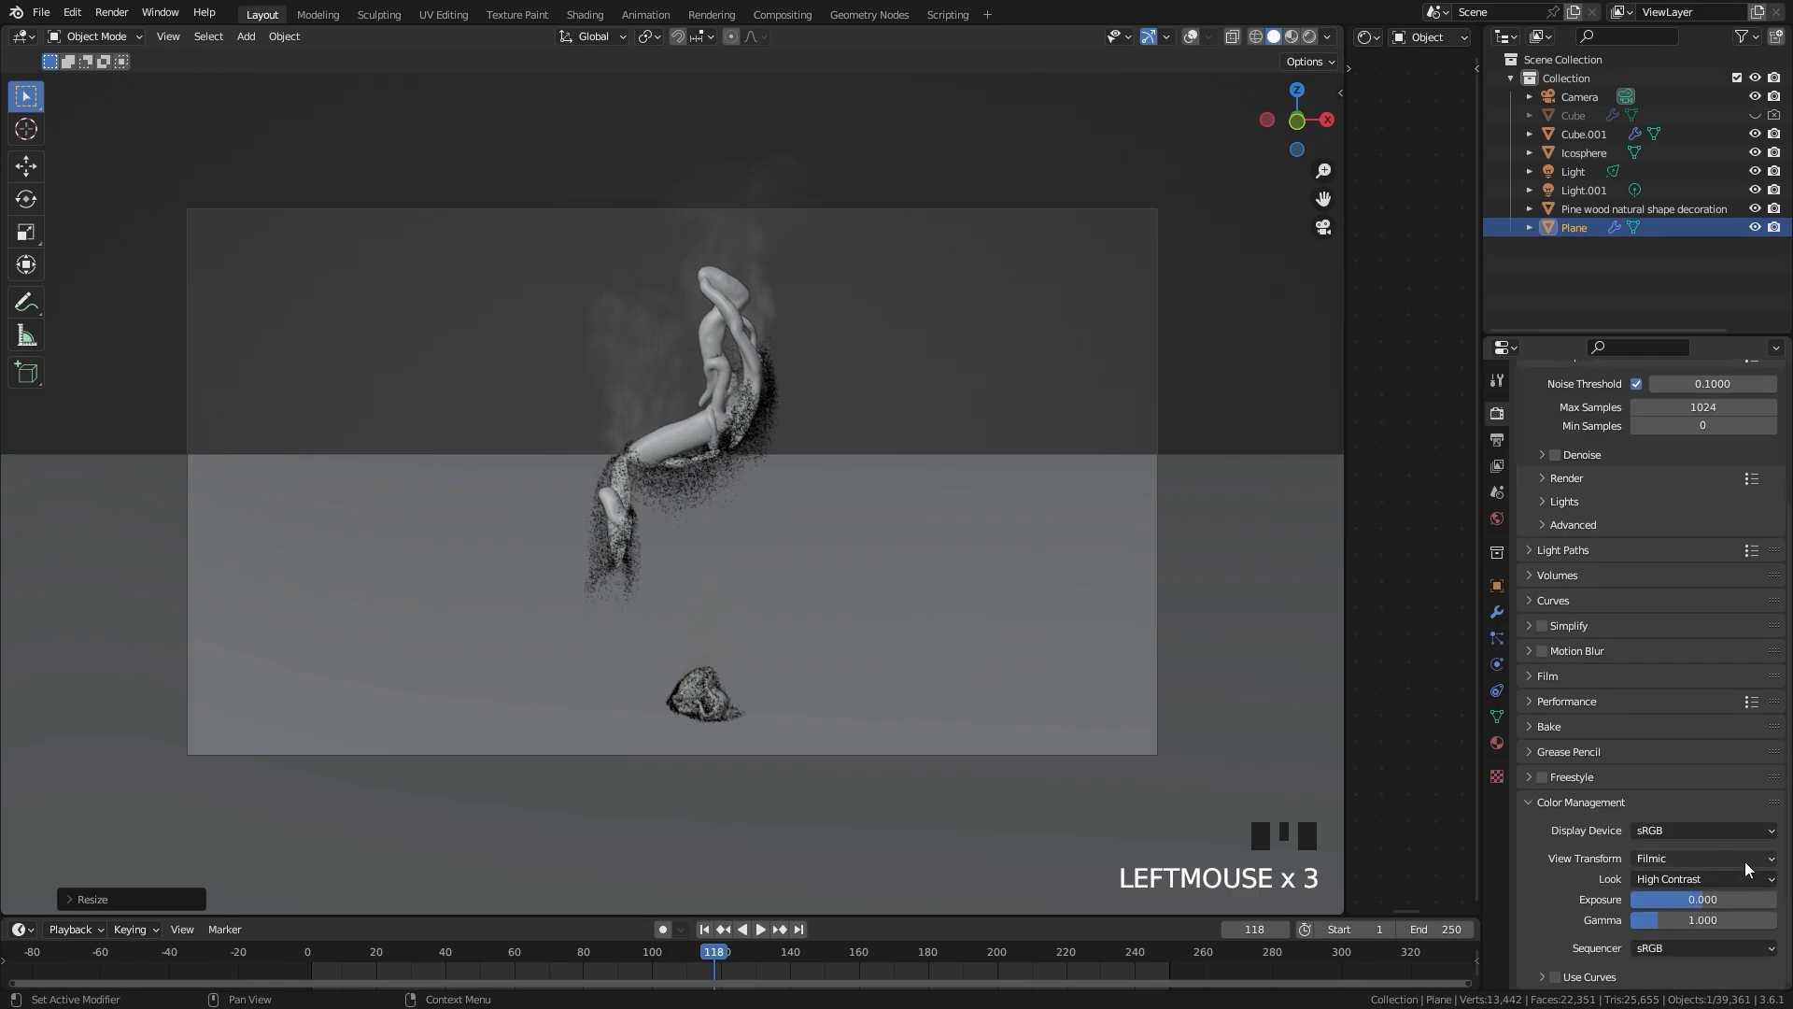
click(1674, 878)
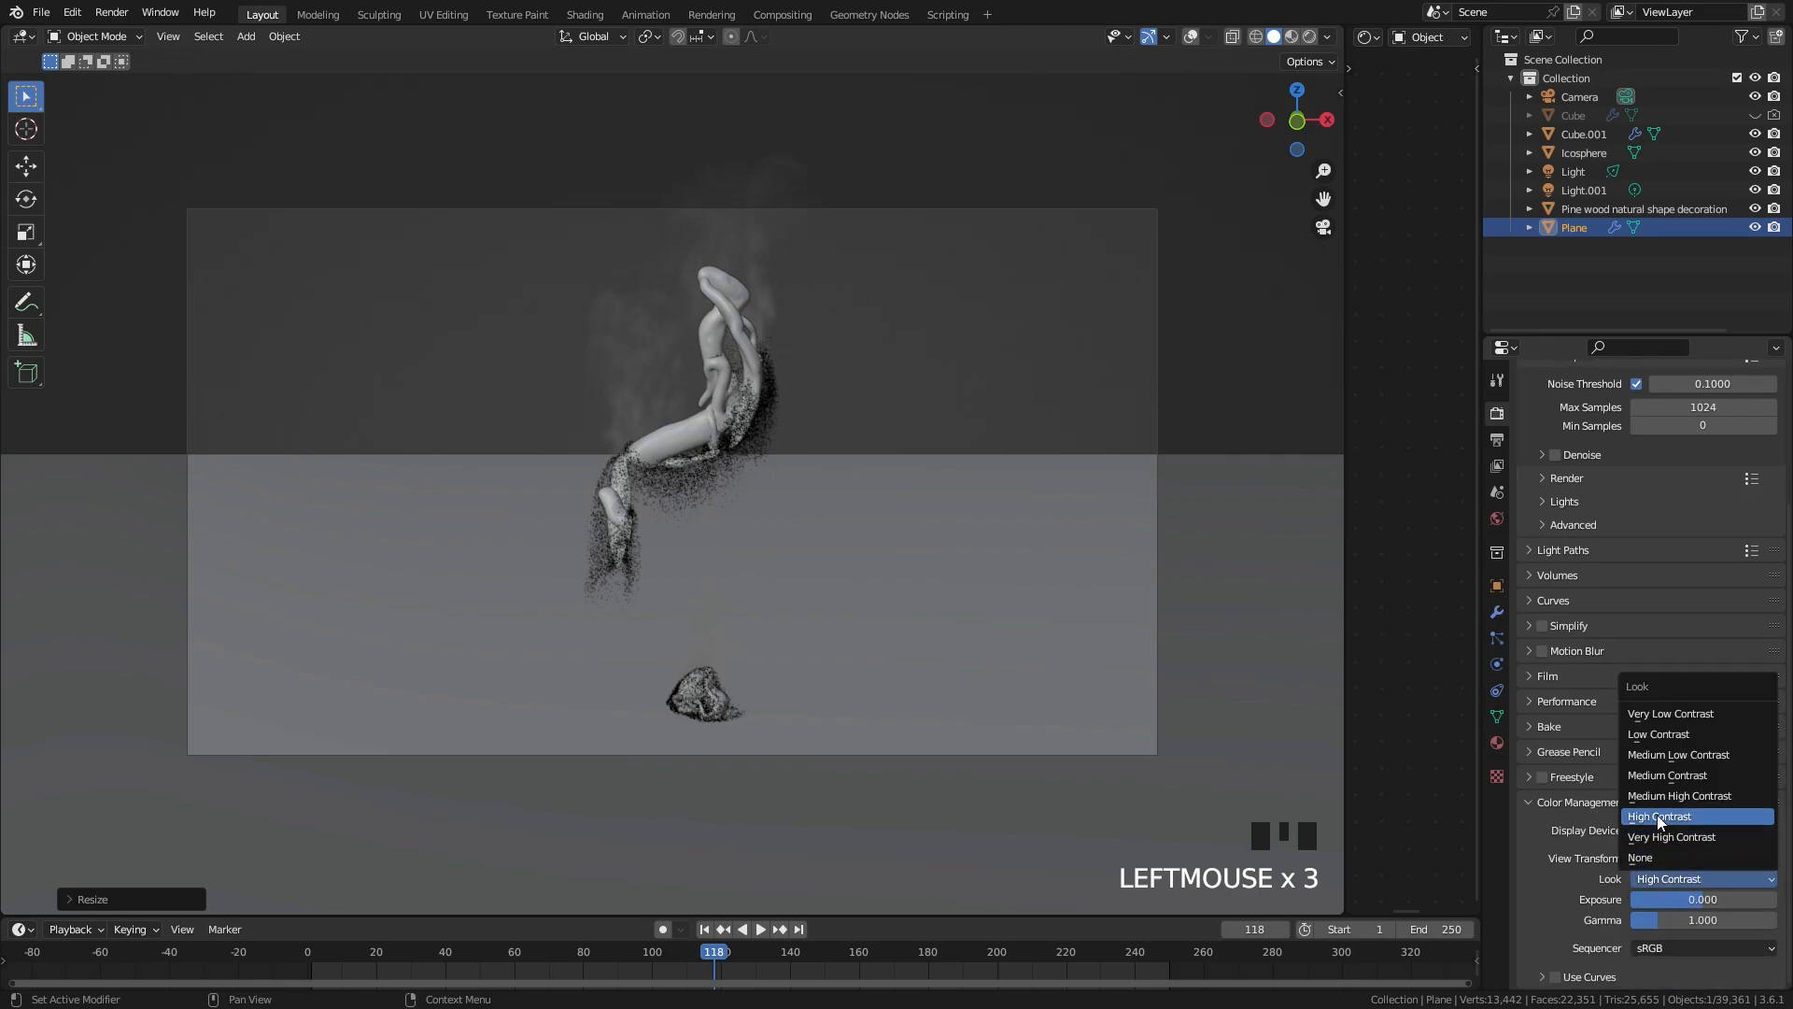
click(1657, 814)
key(z)
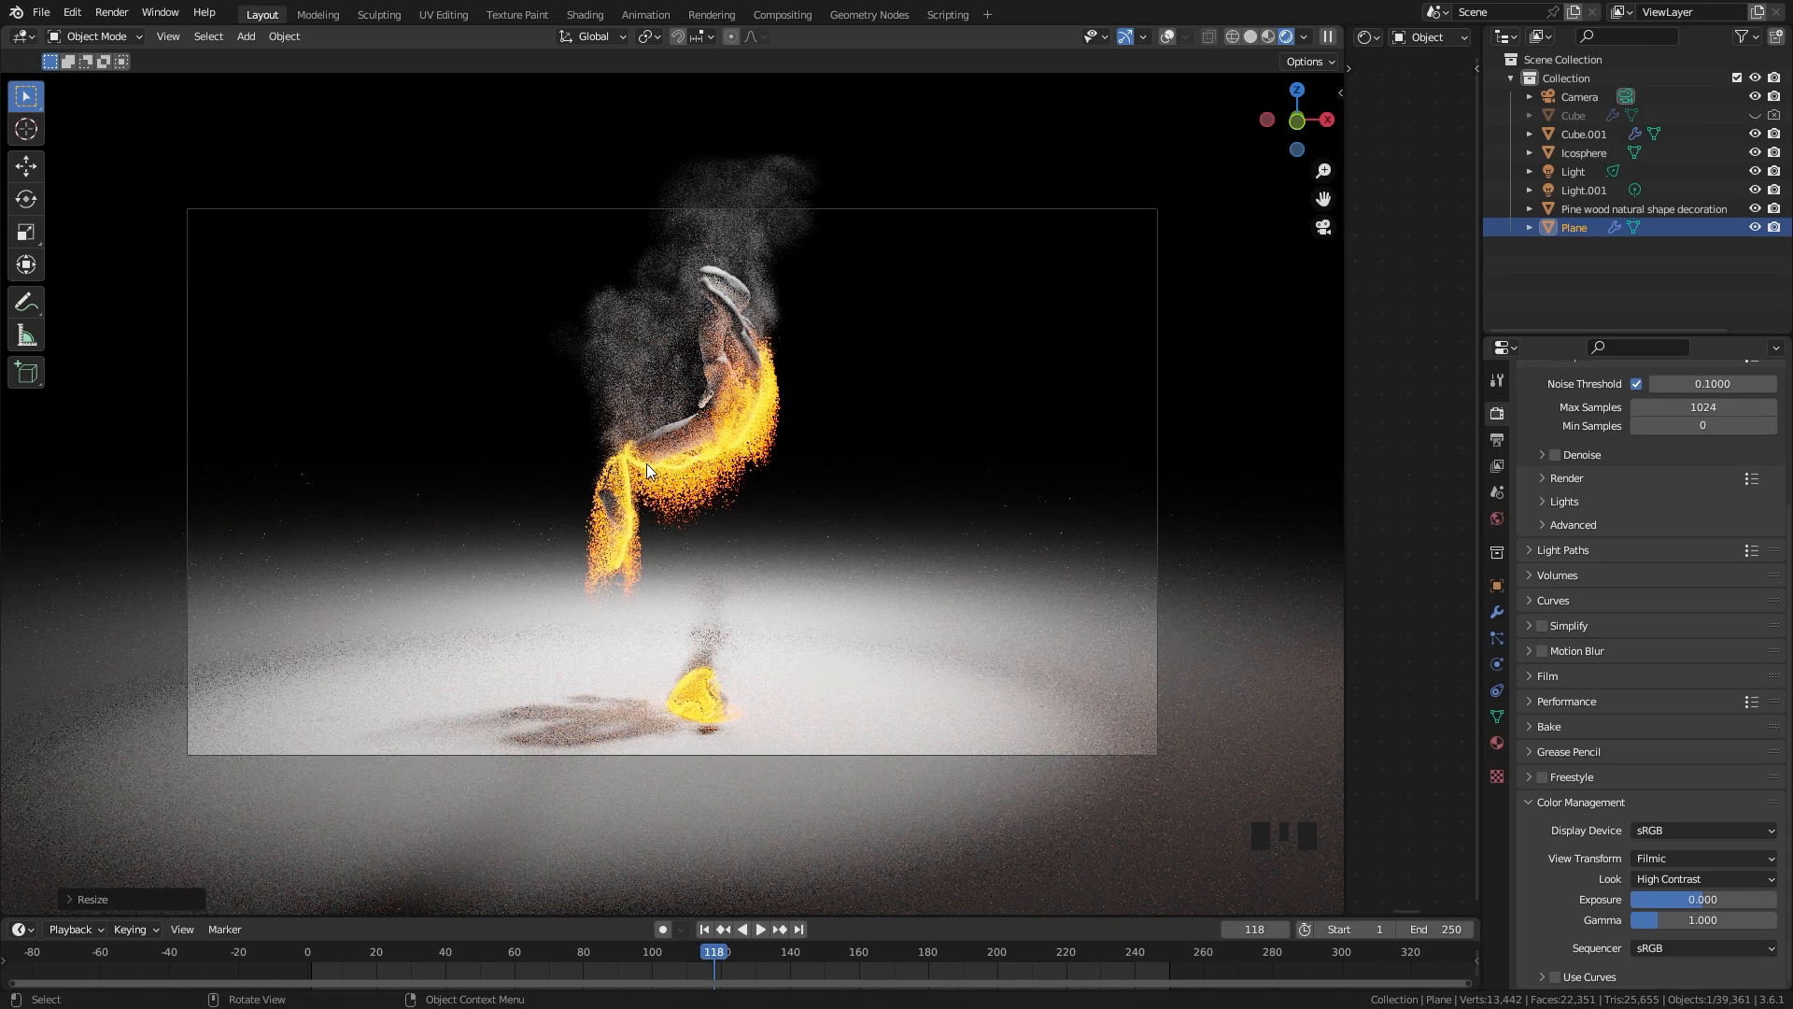
Step: Render frame 118 as a still image and close the render window
key(z)
key(F12)
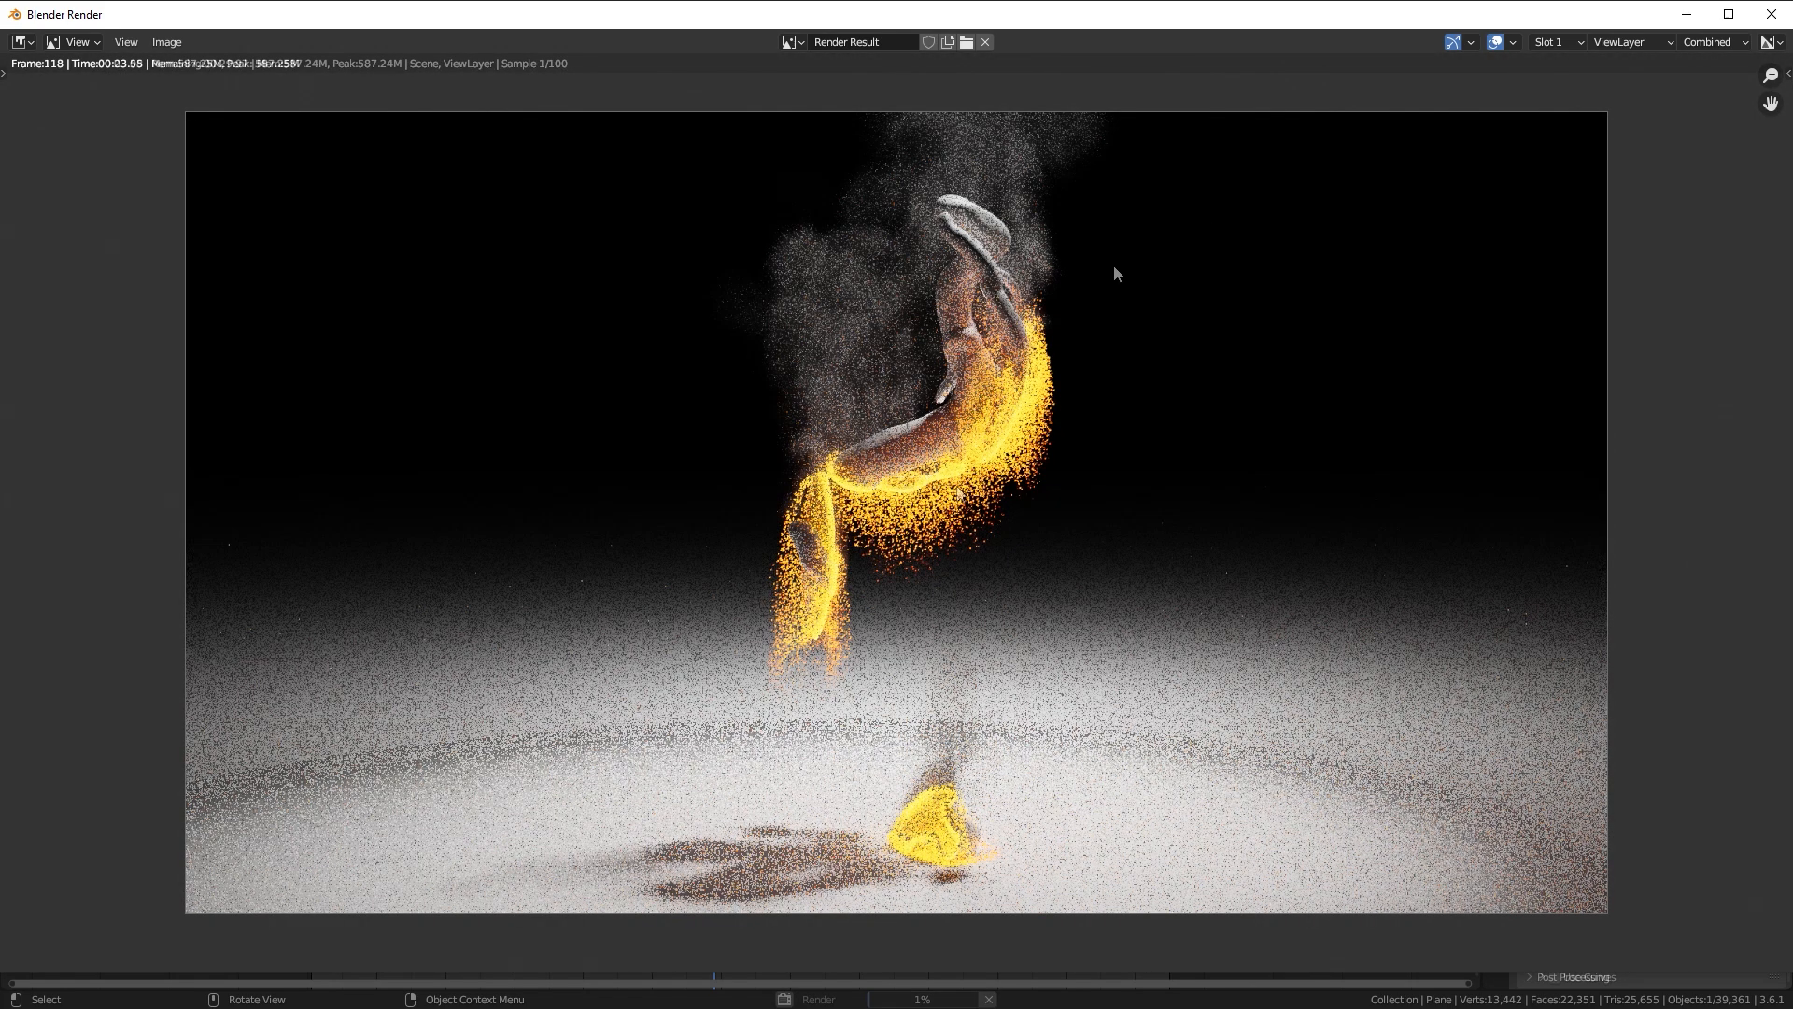
click(1771, 16)
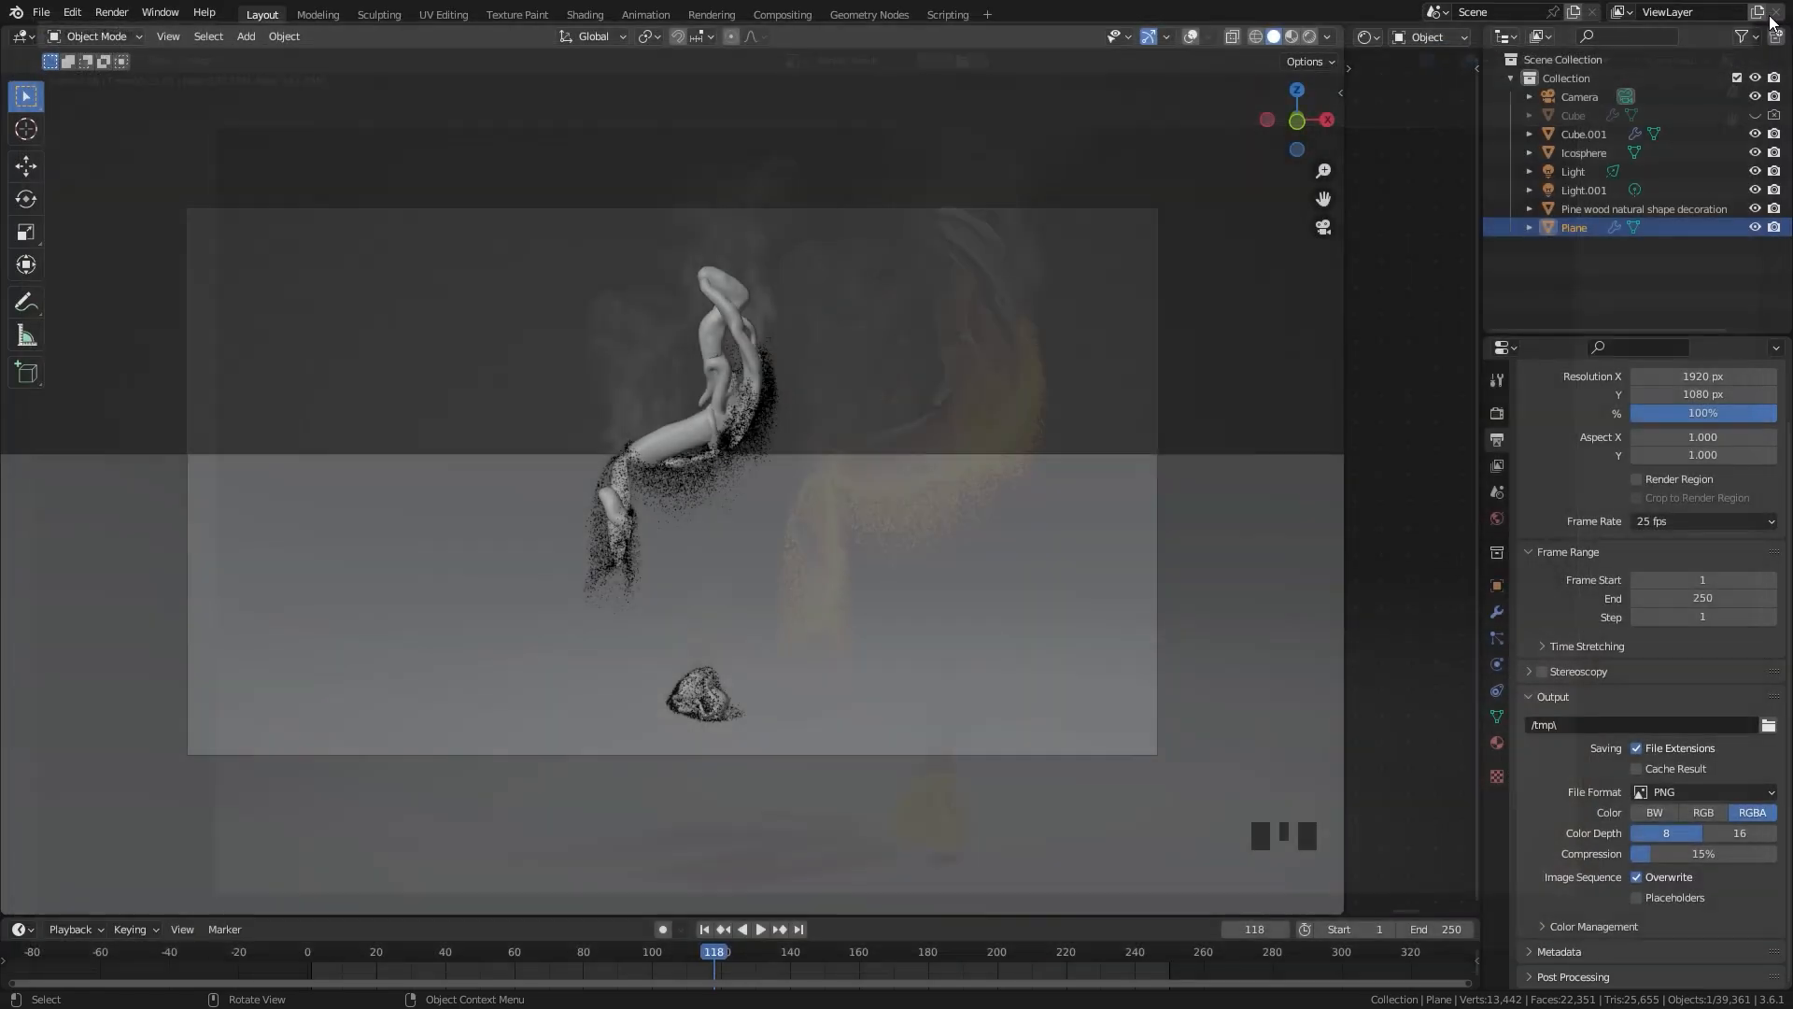
Step: In the Compositing workspace, add a Viewer node, feed it and Composite through a shared reroute, and space the nodes apart
click(781, 15)
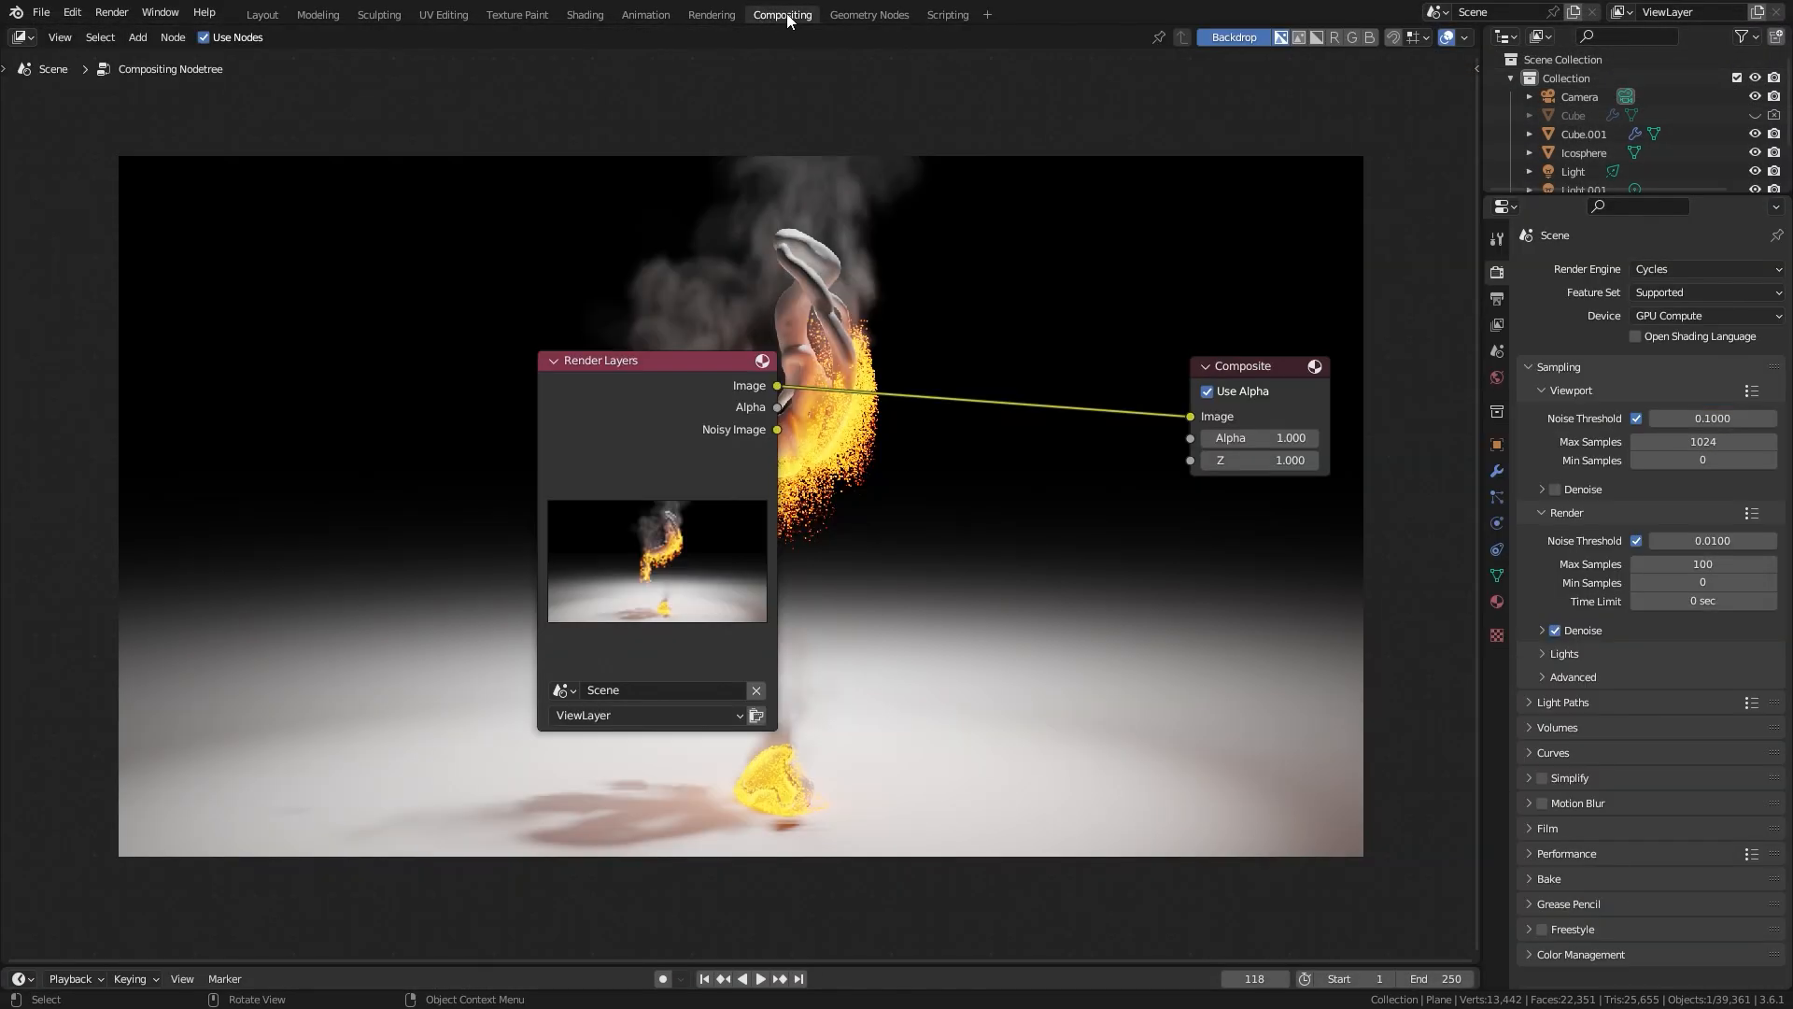
drag(647, 375, 187, 328)
key(shift+a)
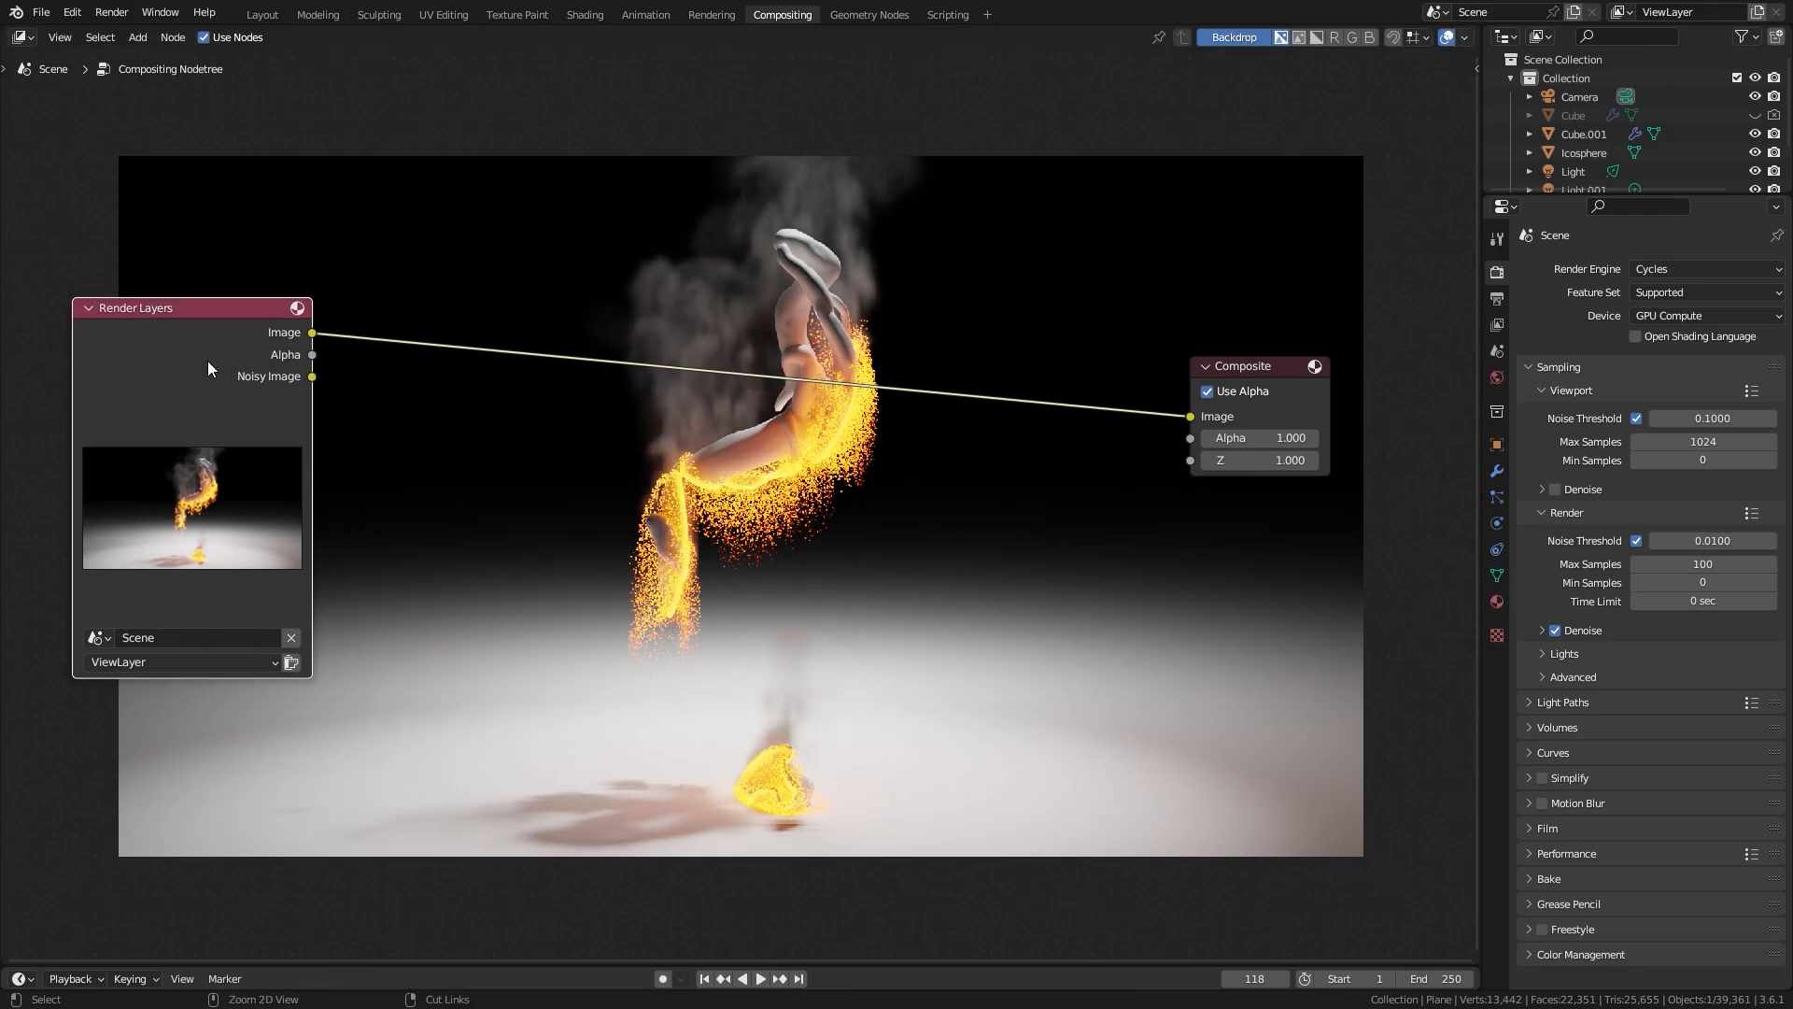
ctrl+shift+click(187, 349)
drag(422, 336, 1247, 498)
shift+right_drag(1037, 319, 1024, 616)
drag(1053, 470, 1167, 473)
middle_drag(658, 395, 817, 396)
drag(294, 374, 159, 371)
Step: Insert a Glare node between the Render Layers image output and the reroute
key(shift+a)
mouse_move(404, 509)
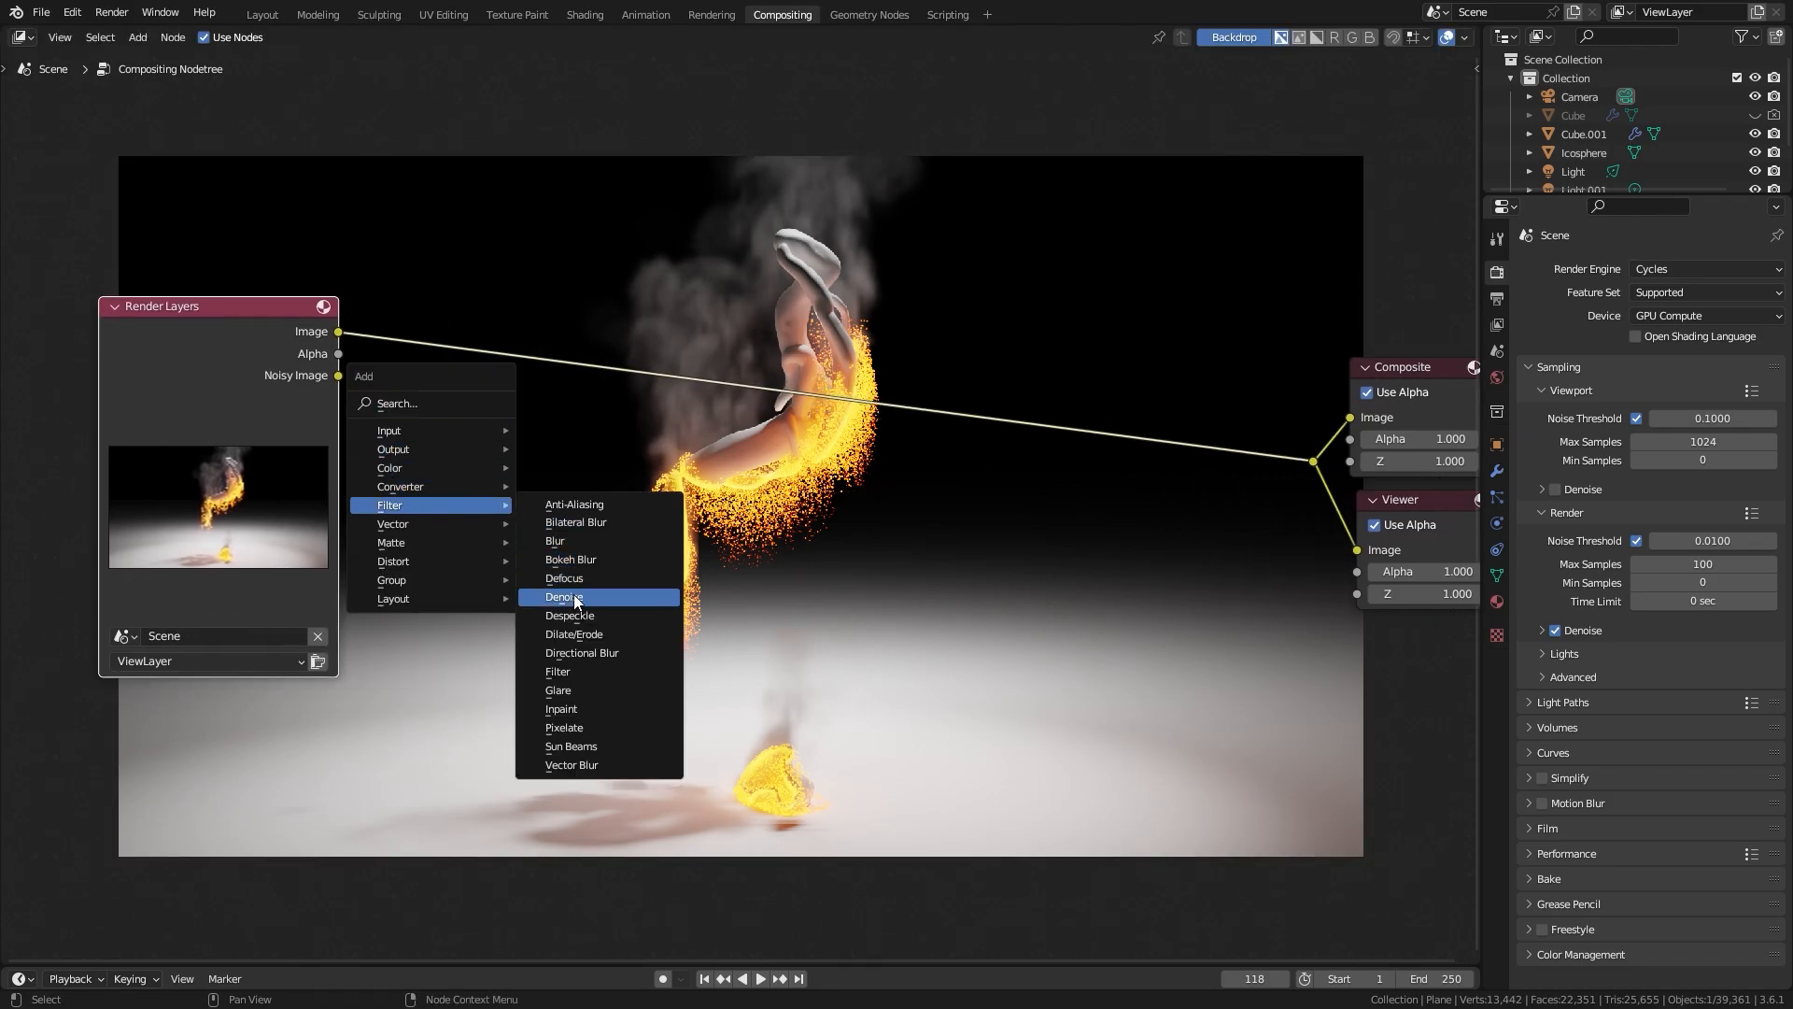
click(568, 691)
click(416, 269)
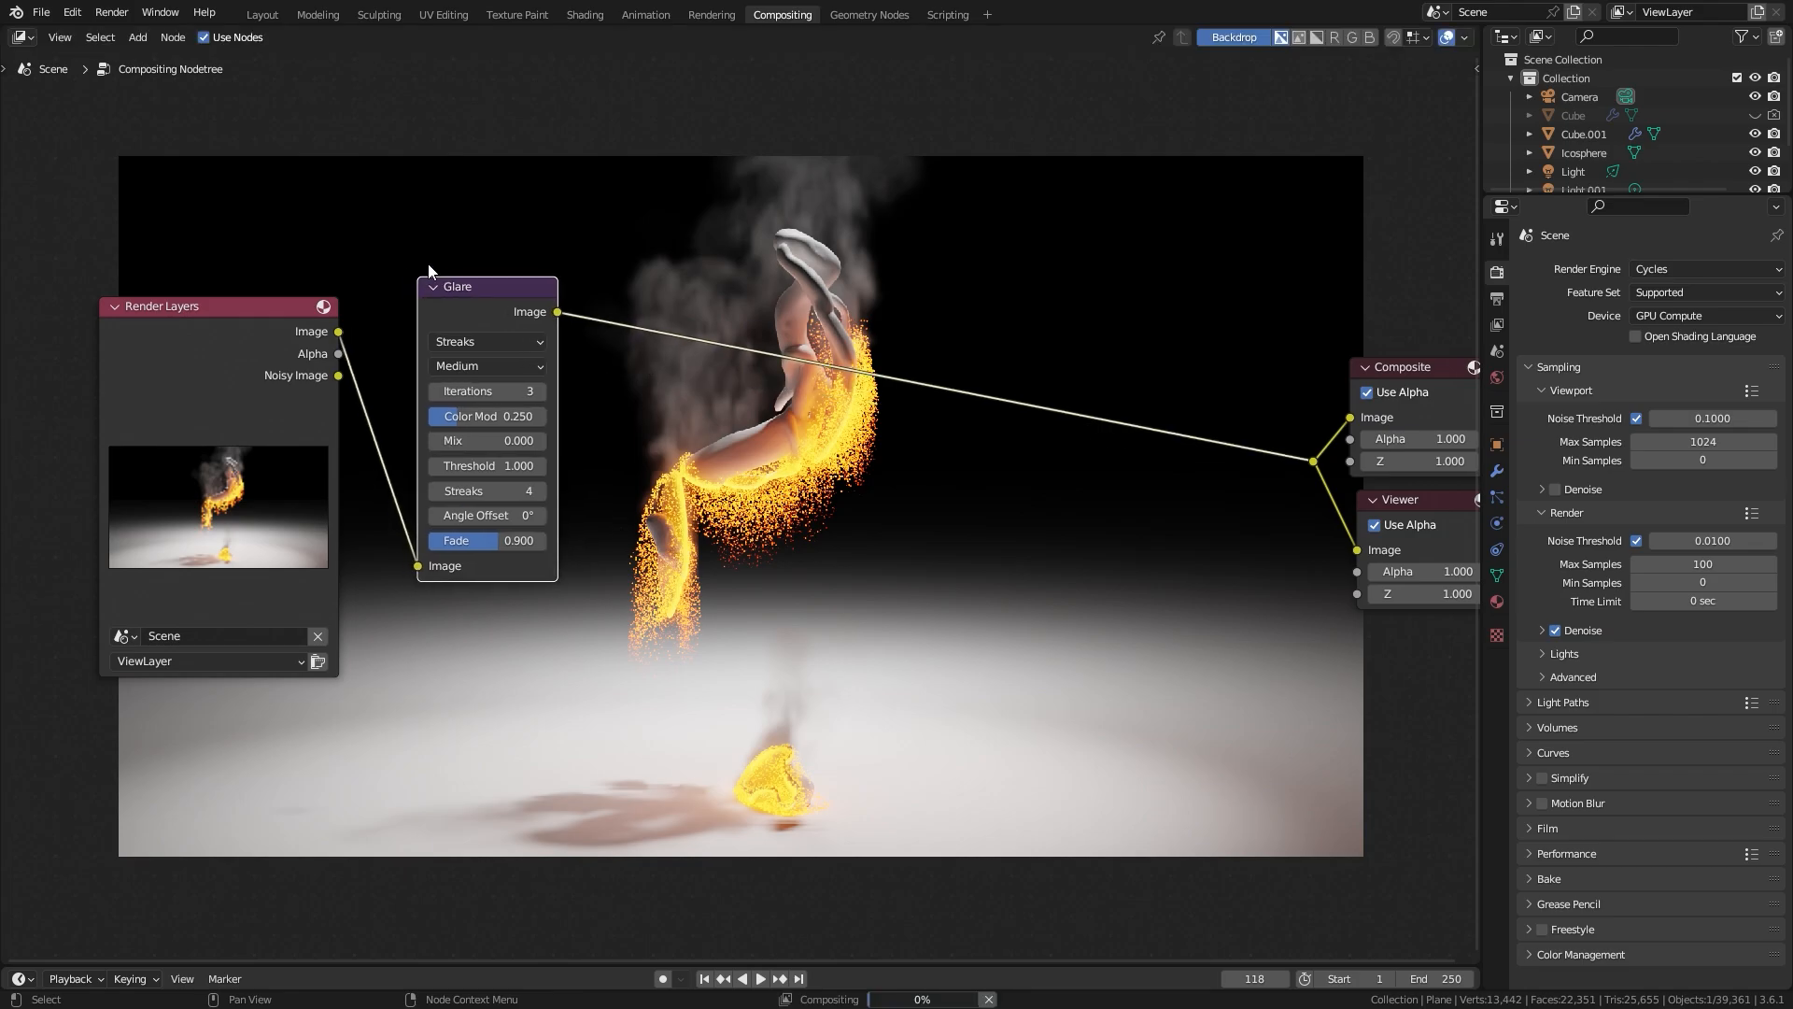
Step: Change the Glare node's type from Streaks to Fog Glow
scroll(486, 263, up, 2)
click(369, 264)
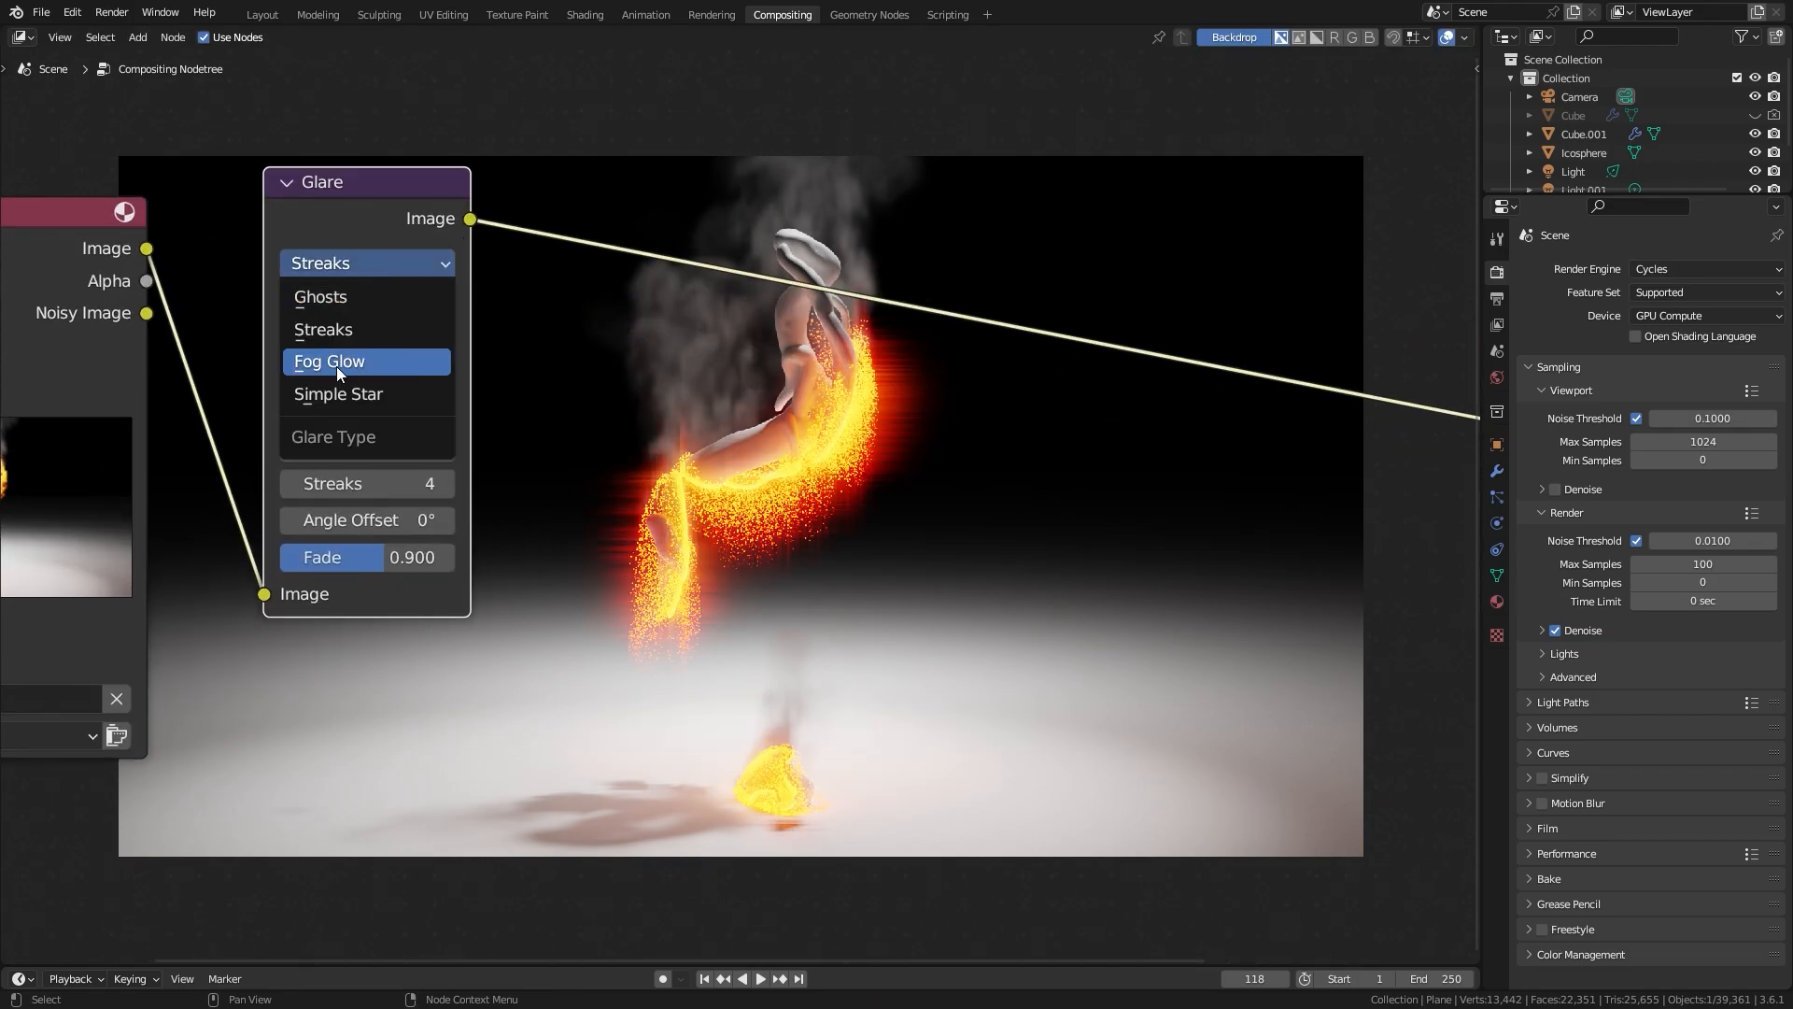
click(341, 359)
scroll(446, 322, up, 2)
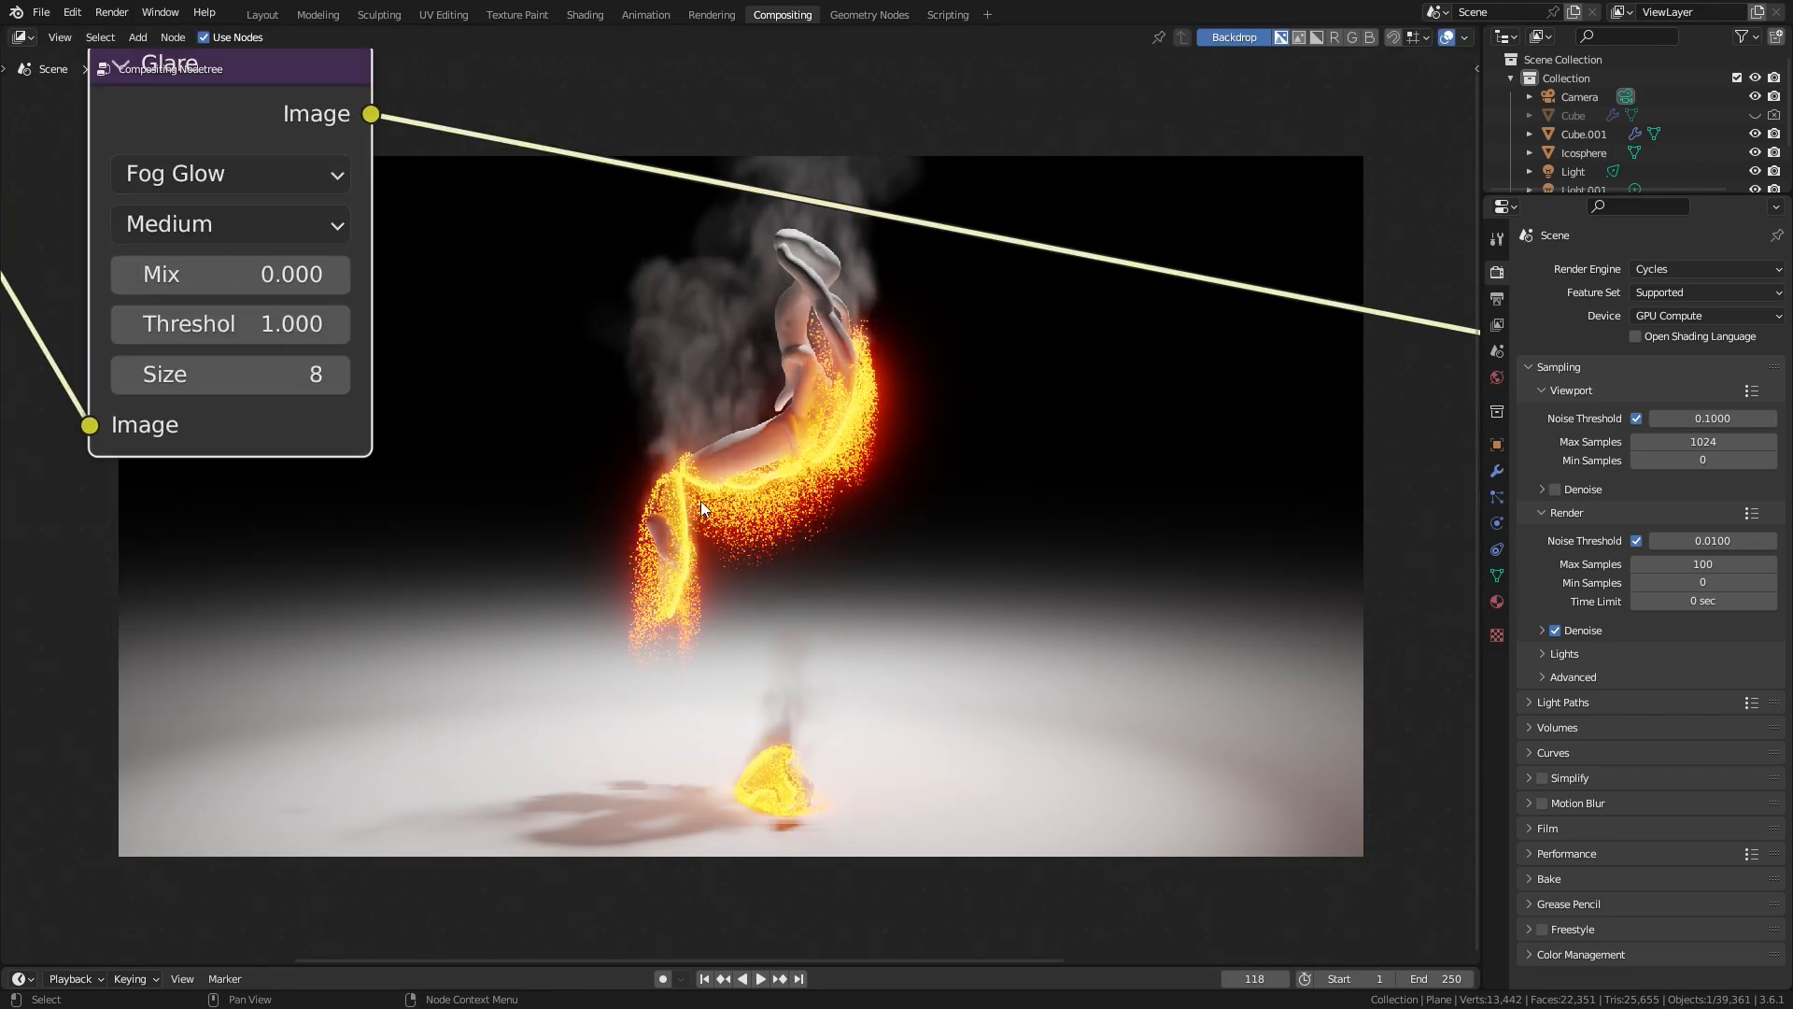
Step: Lower the Glare node's Mix to -0.200 and save the blend file
middle_drag(700, 501, 652, 487)
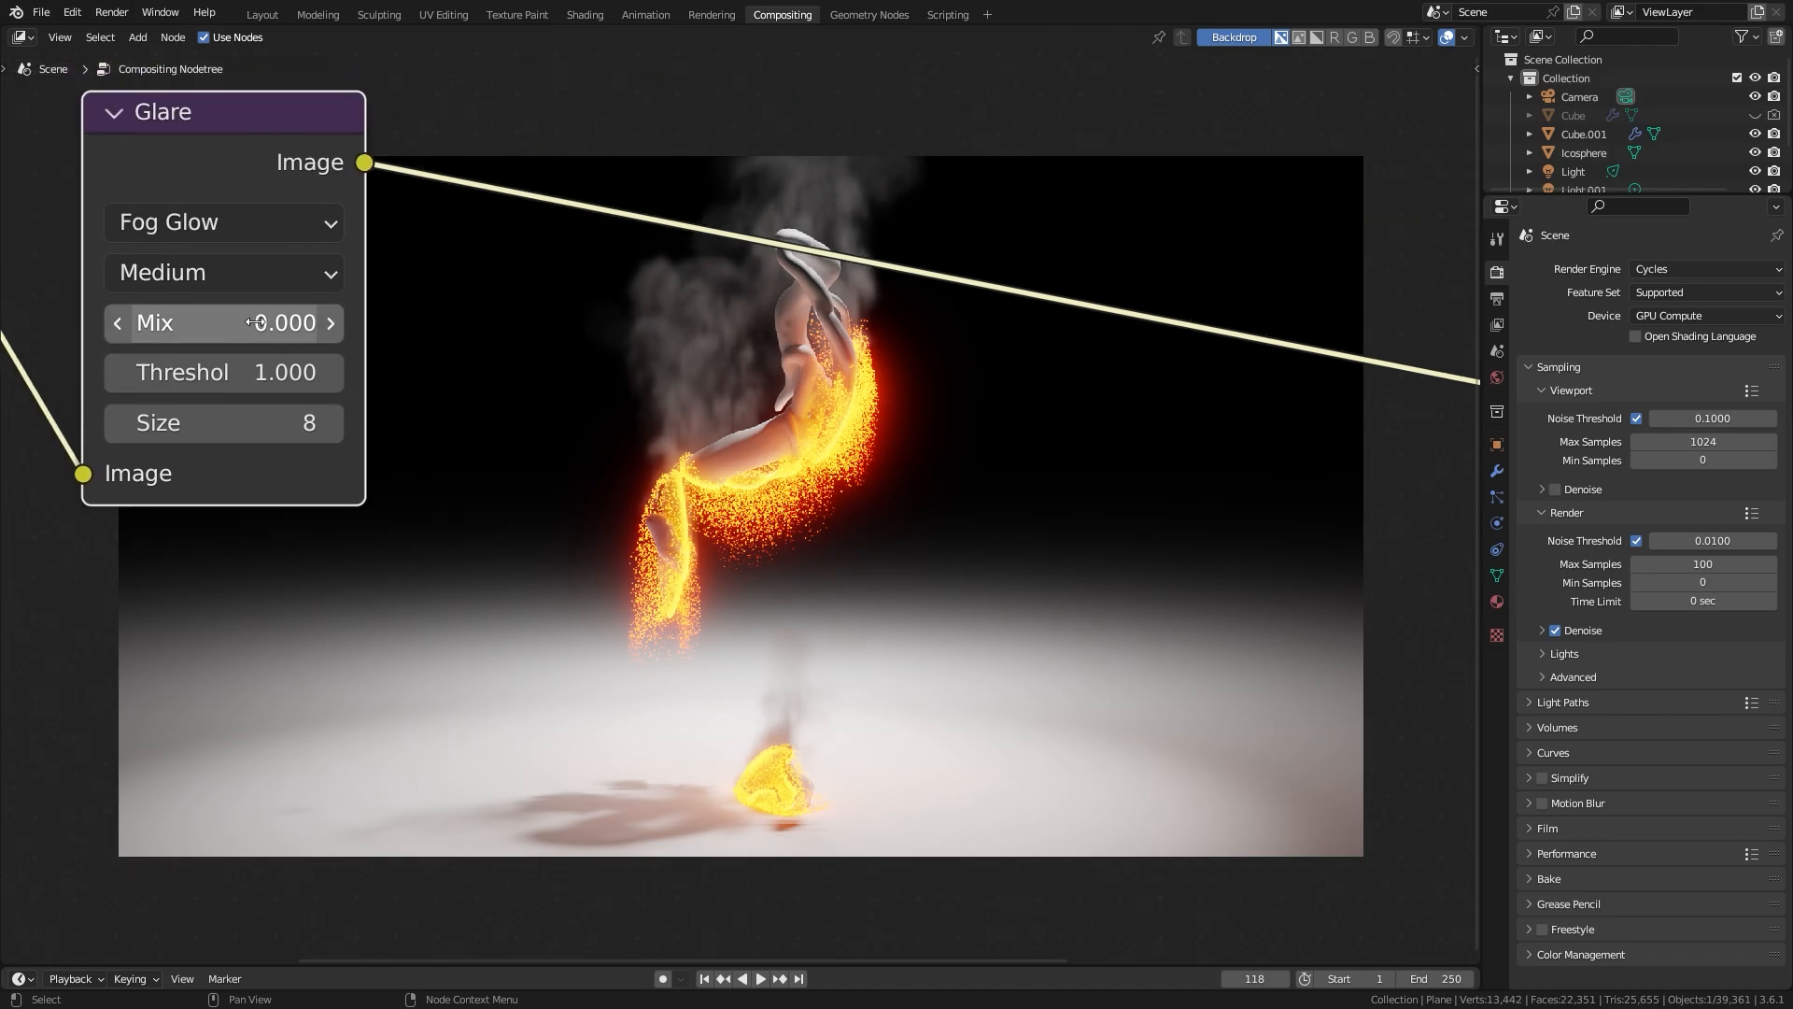
click(118, 322)
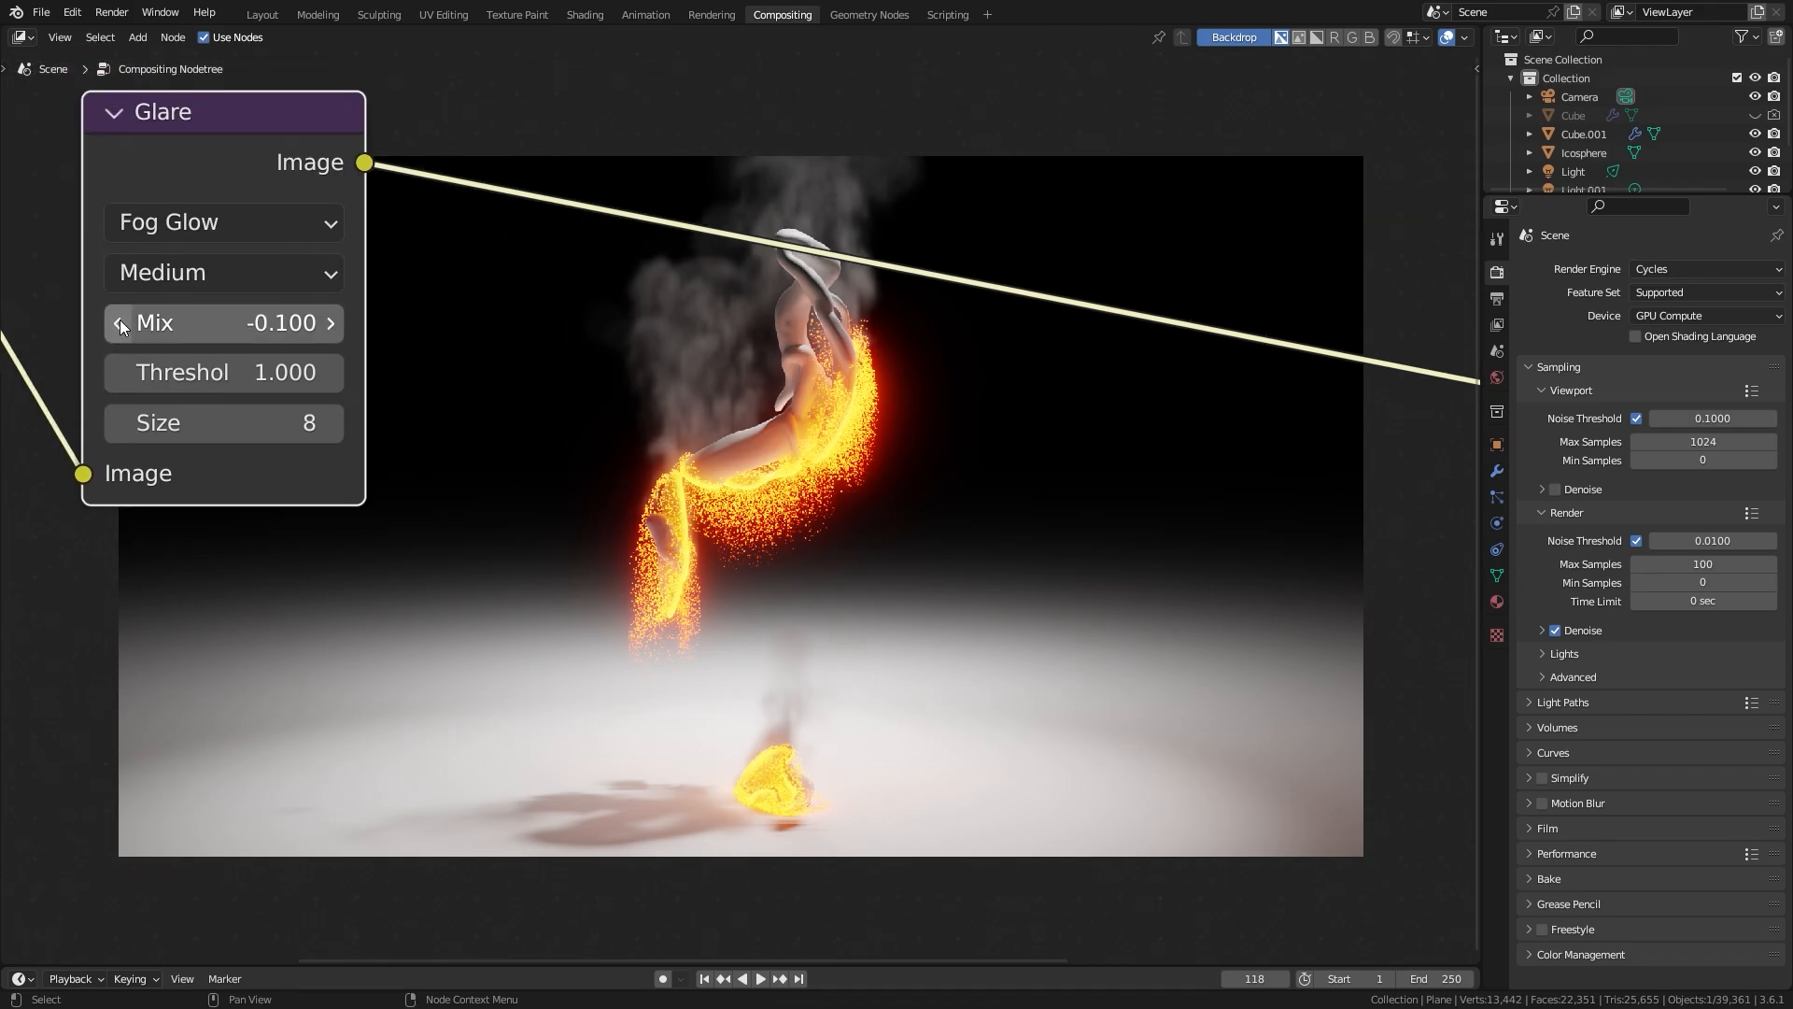
middle_drag(588, 339, 557, 441)
scroll(557, 442, up, 1)
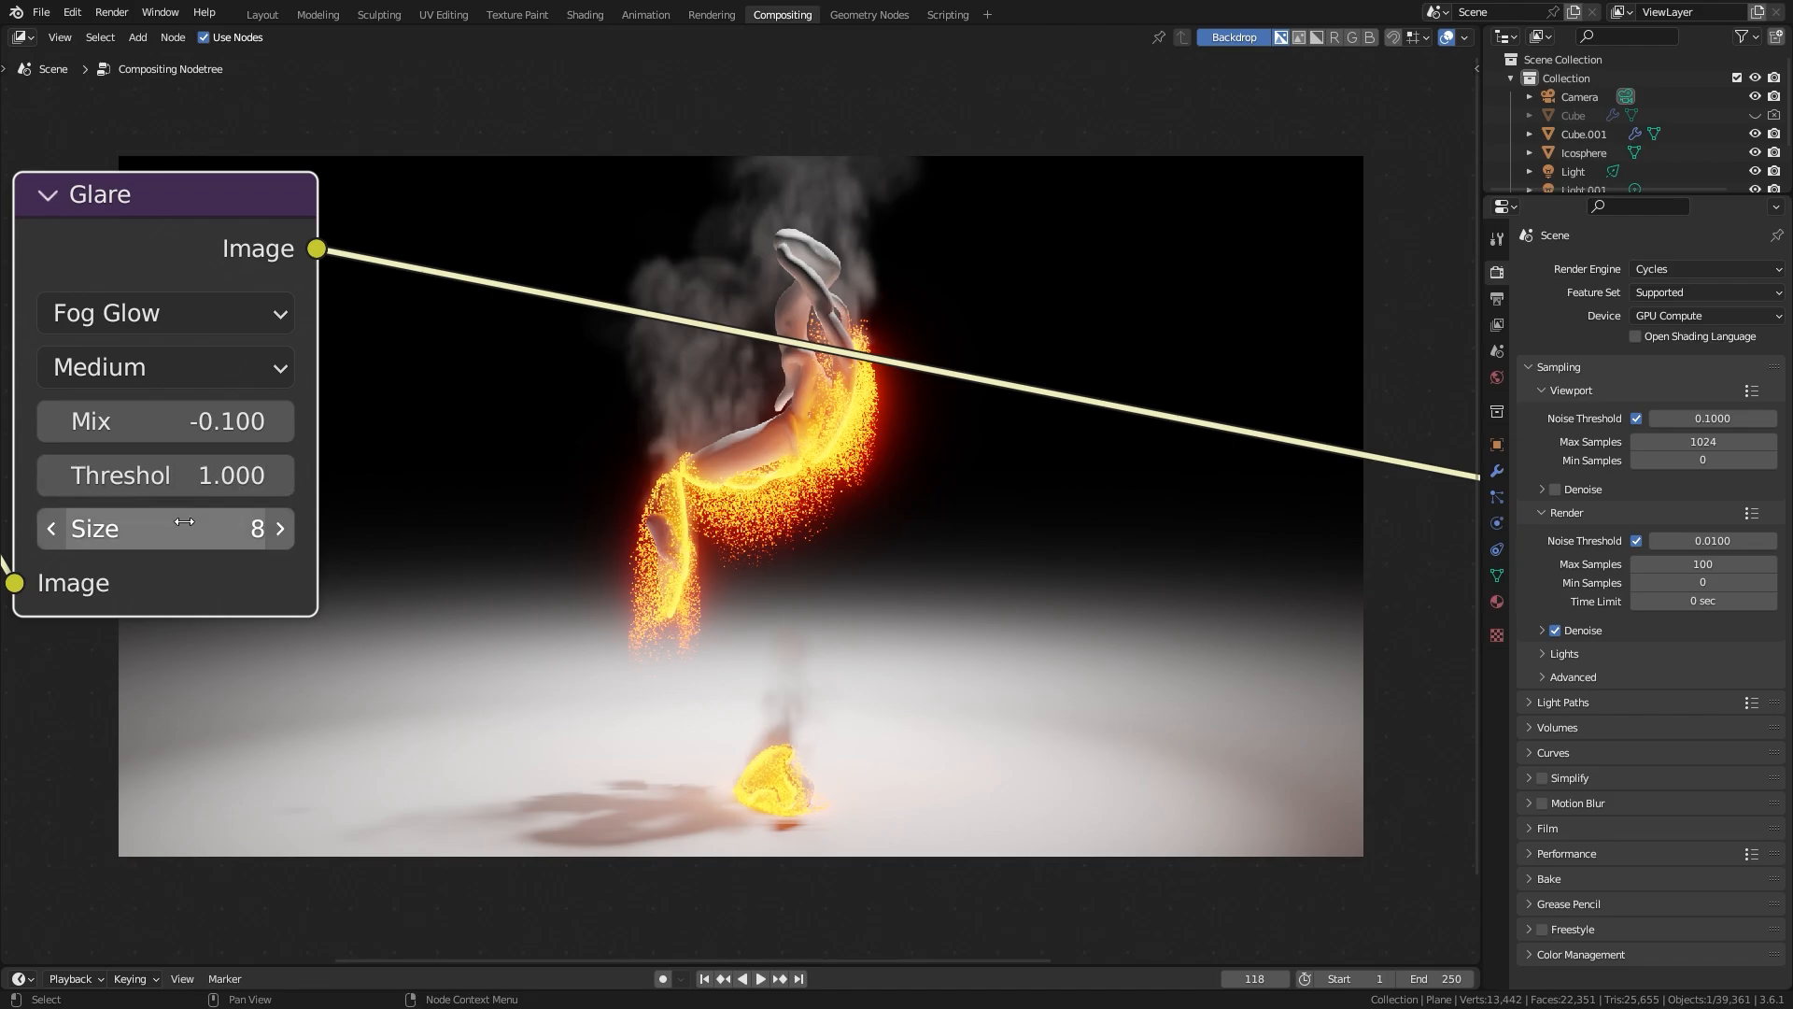
click(56, 421)
middle_drag(767, 451, 609, 240)
key(ctrl+s)
scroll(702, 398, down, 2)
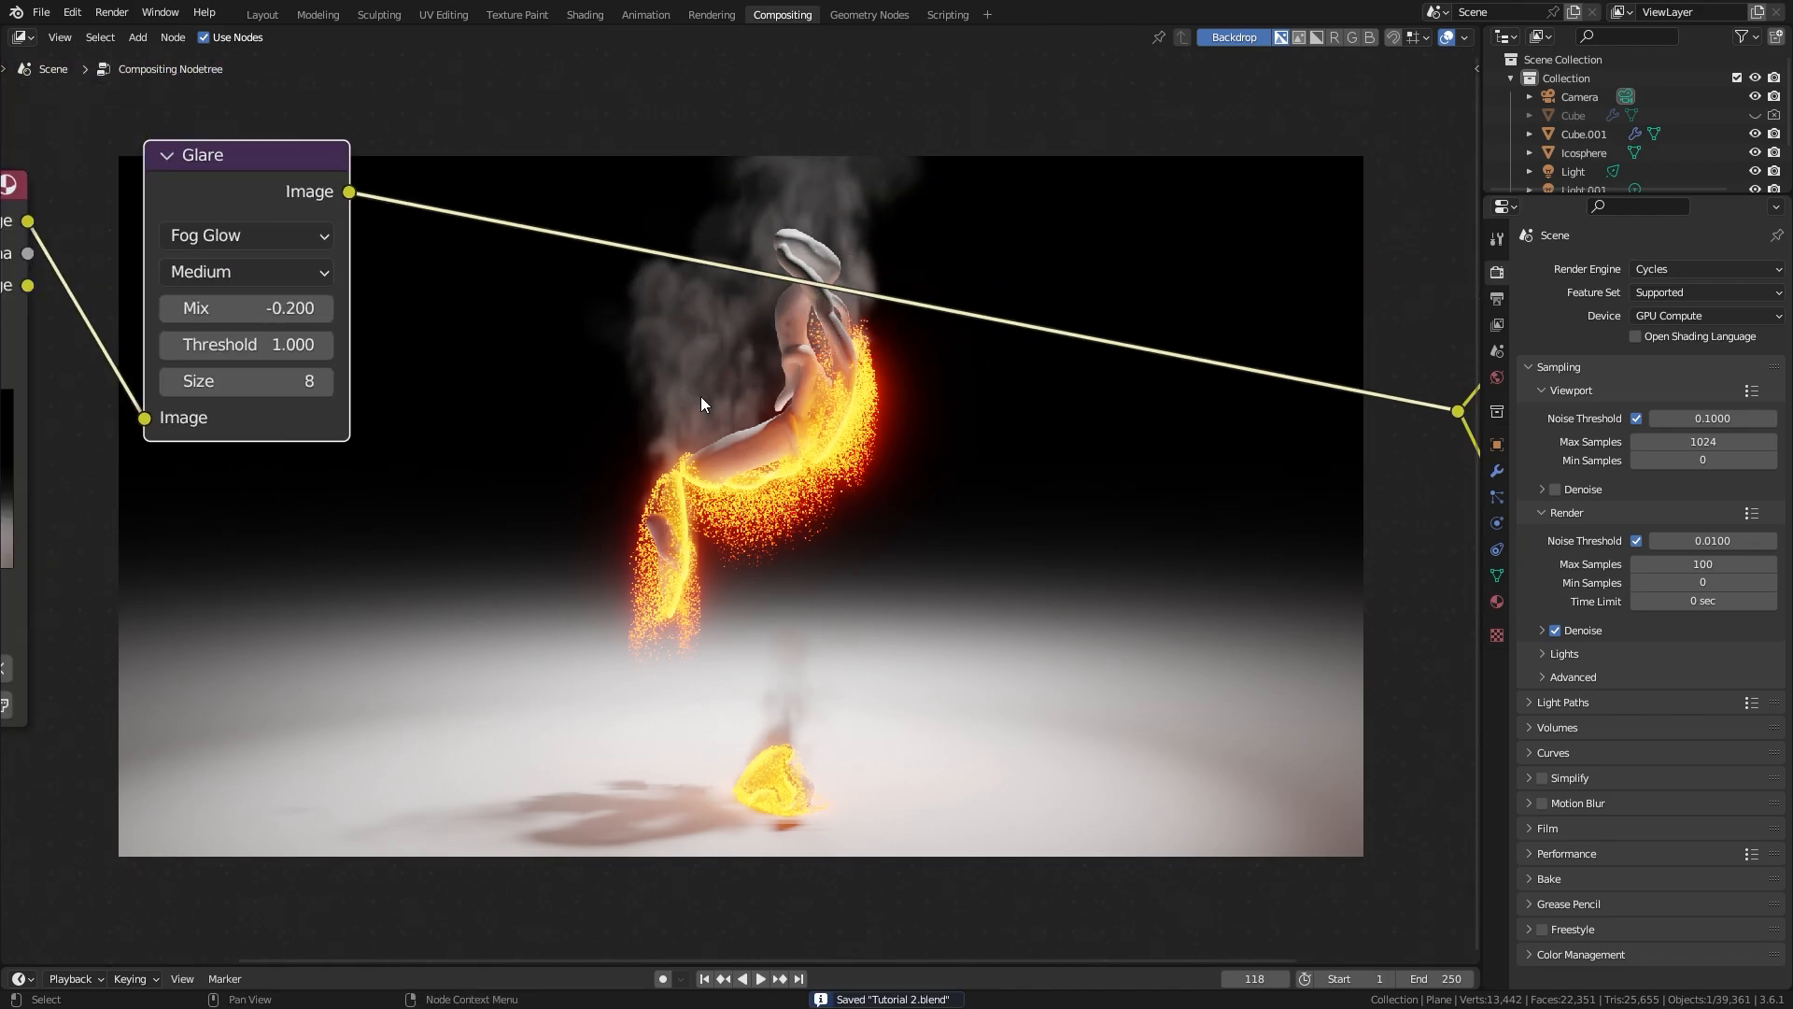